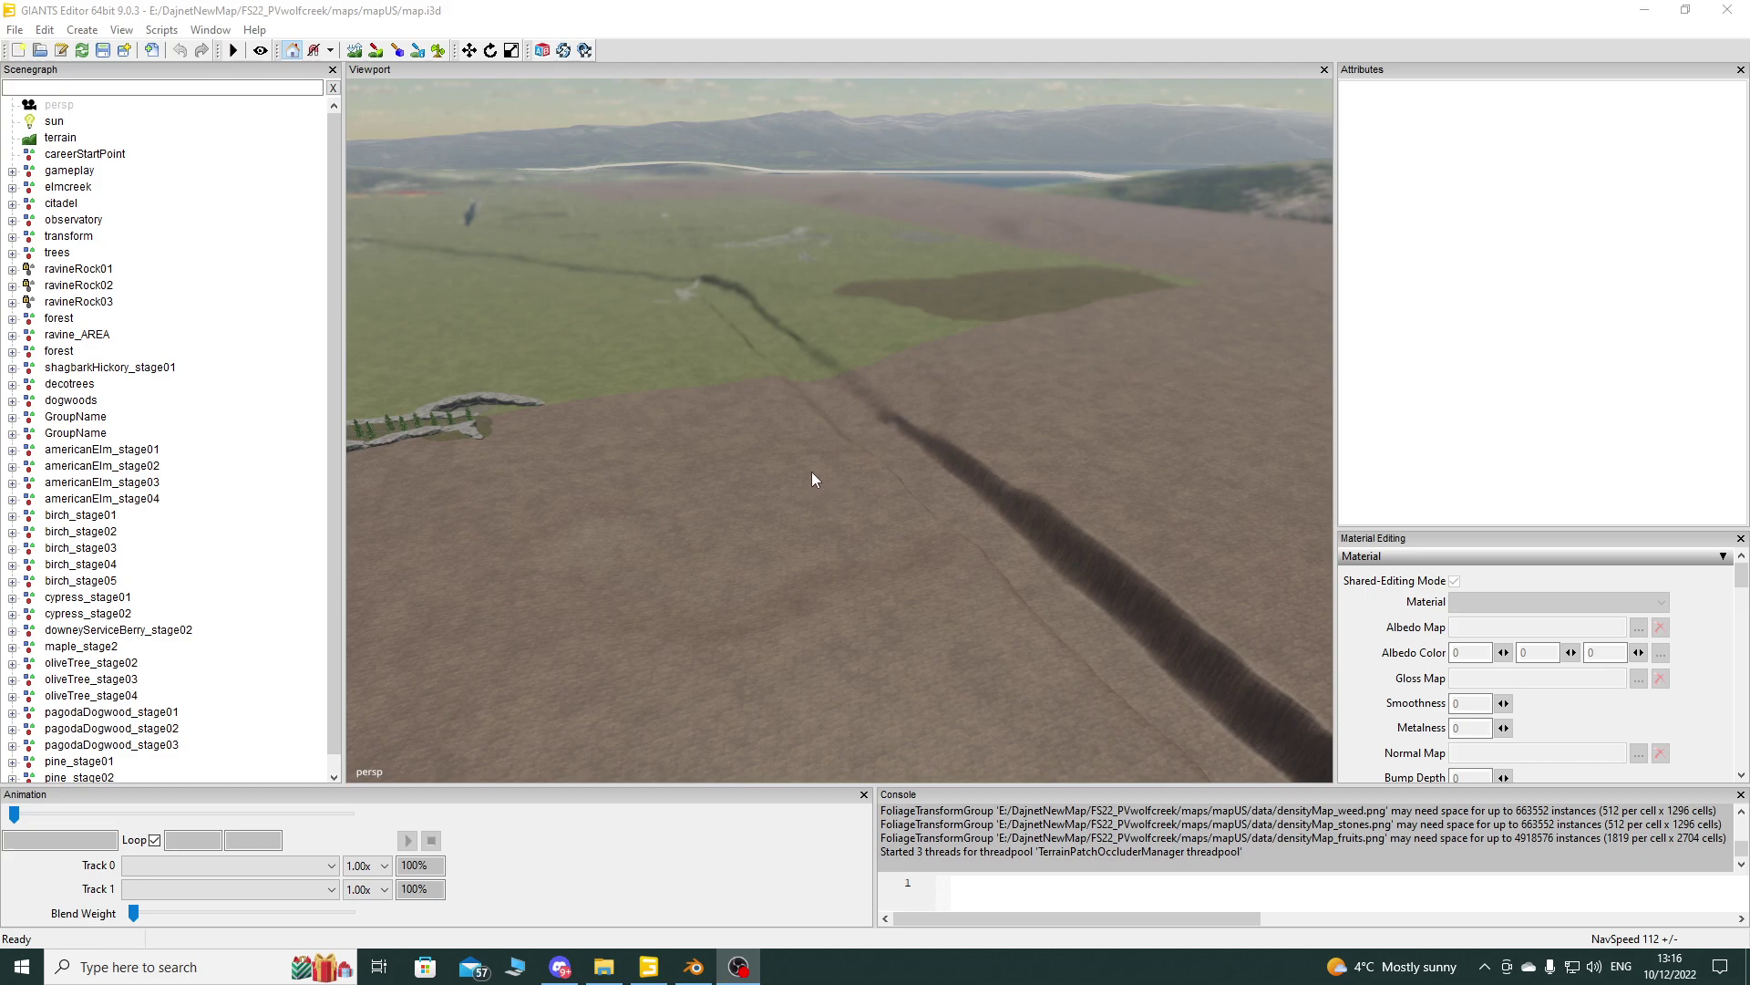
Step: Switch to File Explorer and locate map_dem.png in the data folder of FS22_PVwolfcreek's mapUS folder
right_click_drag(842, 449, 610, 381)
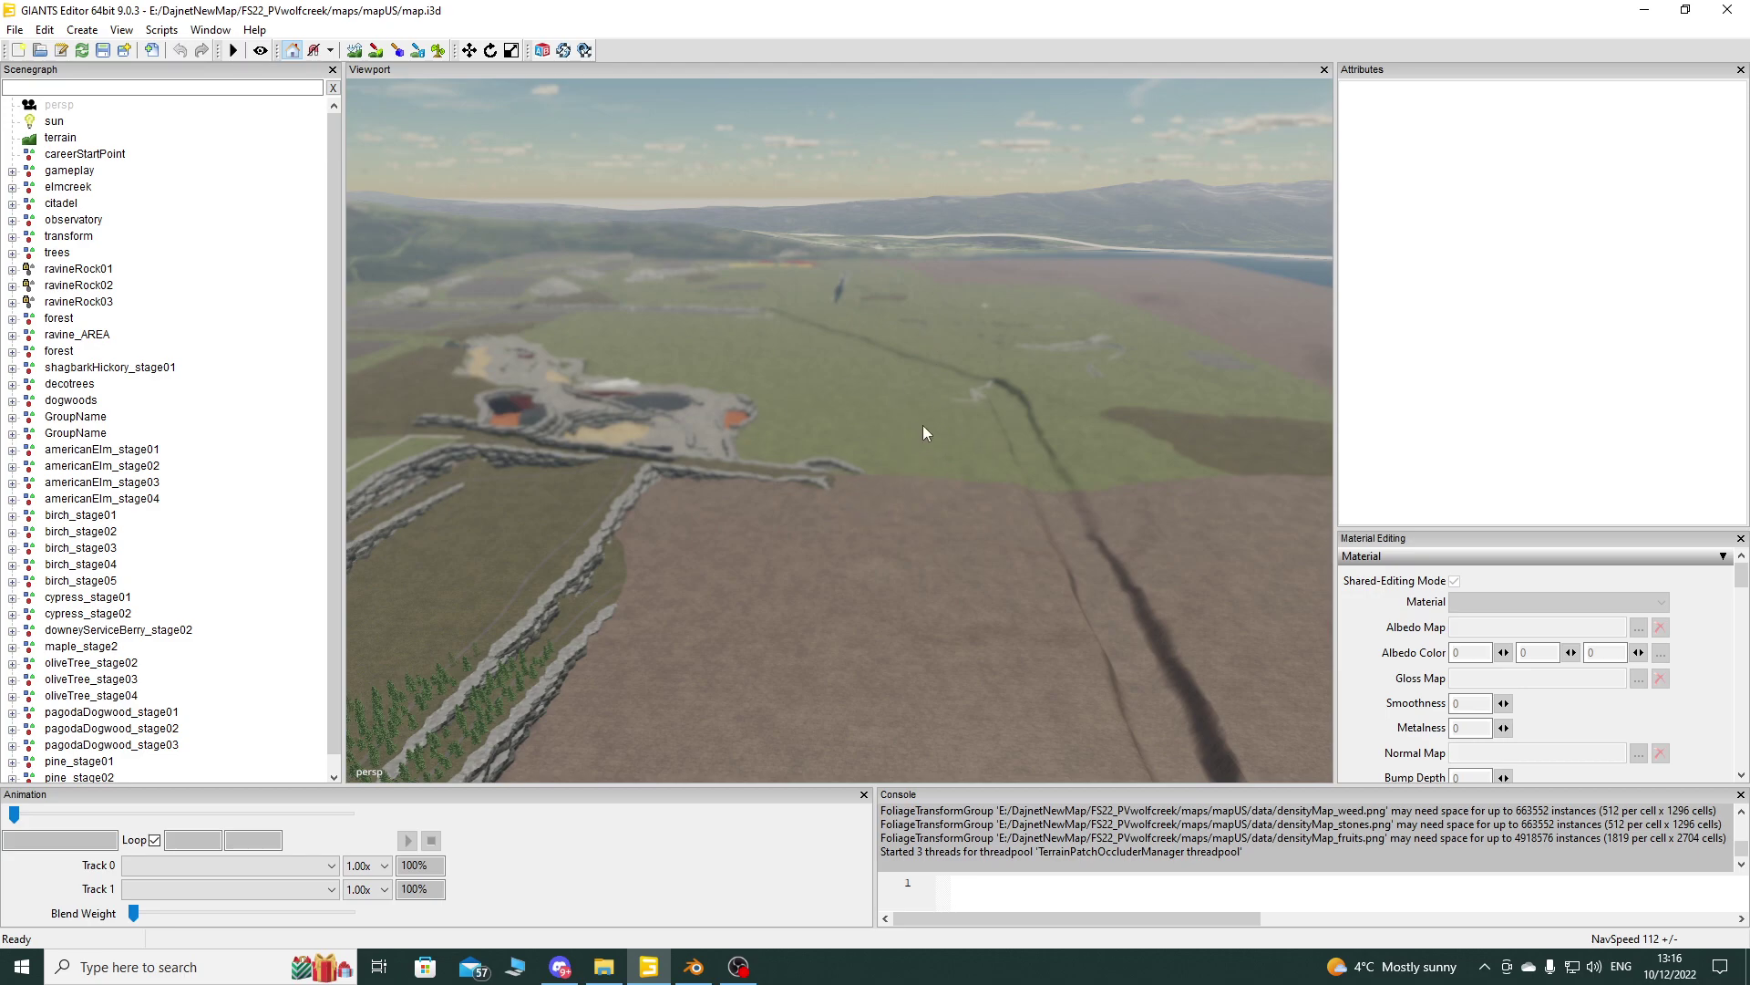
left_click(1644, 10)
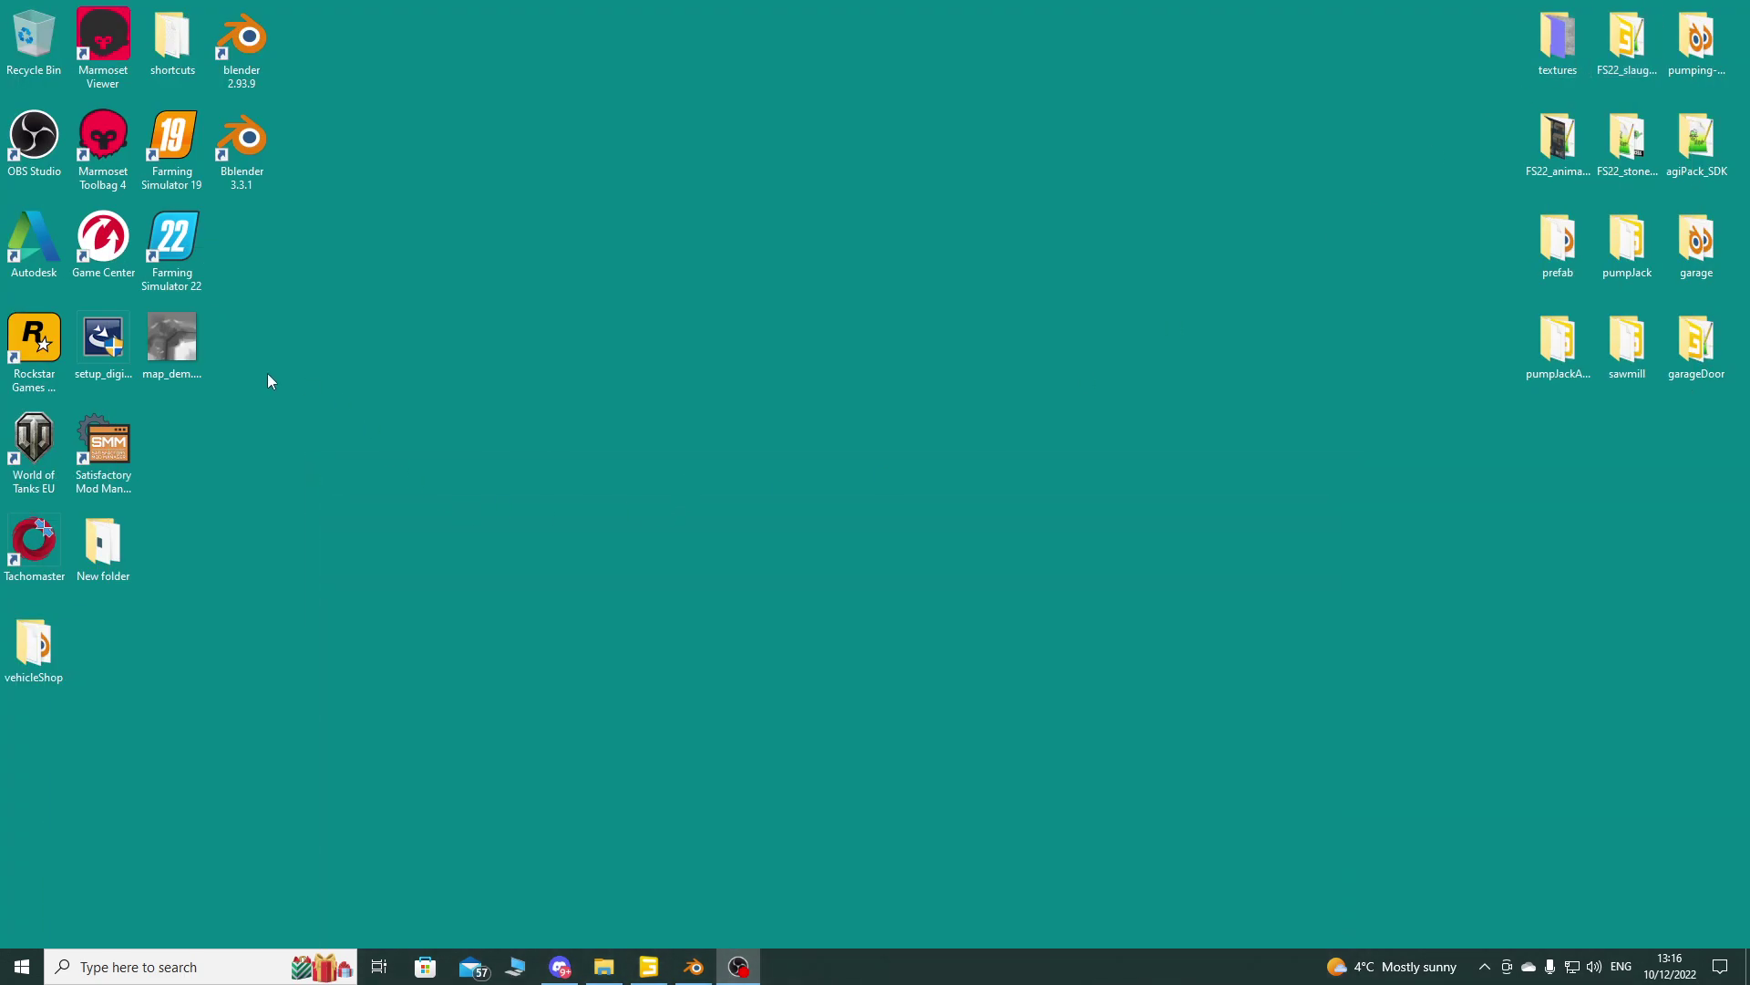
left_click(604, 967)
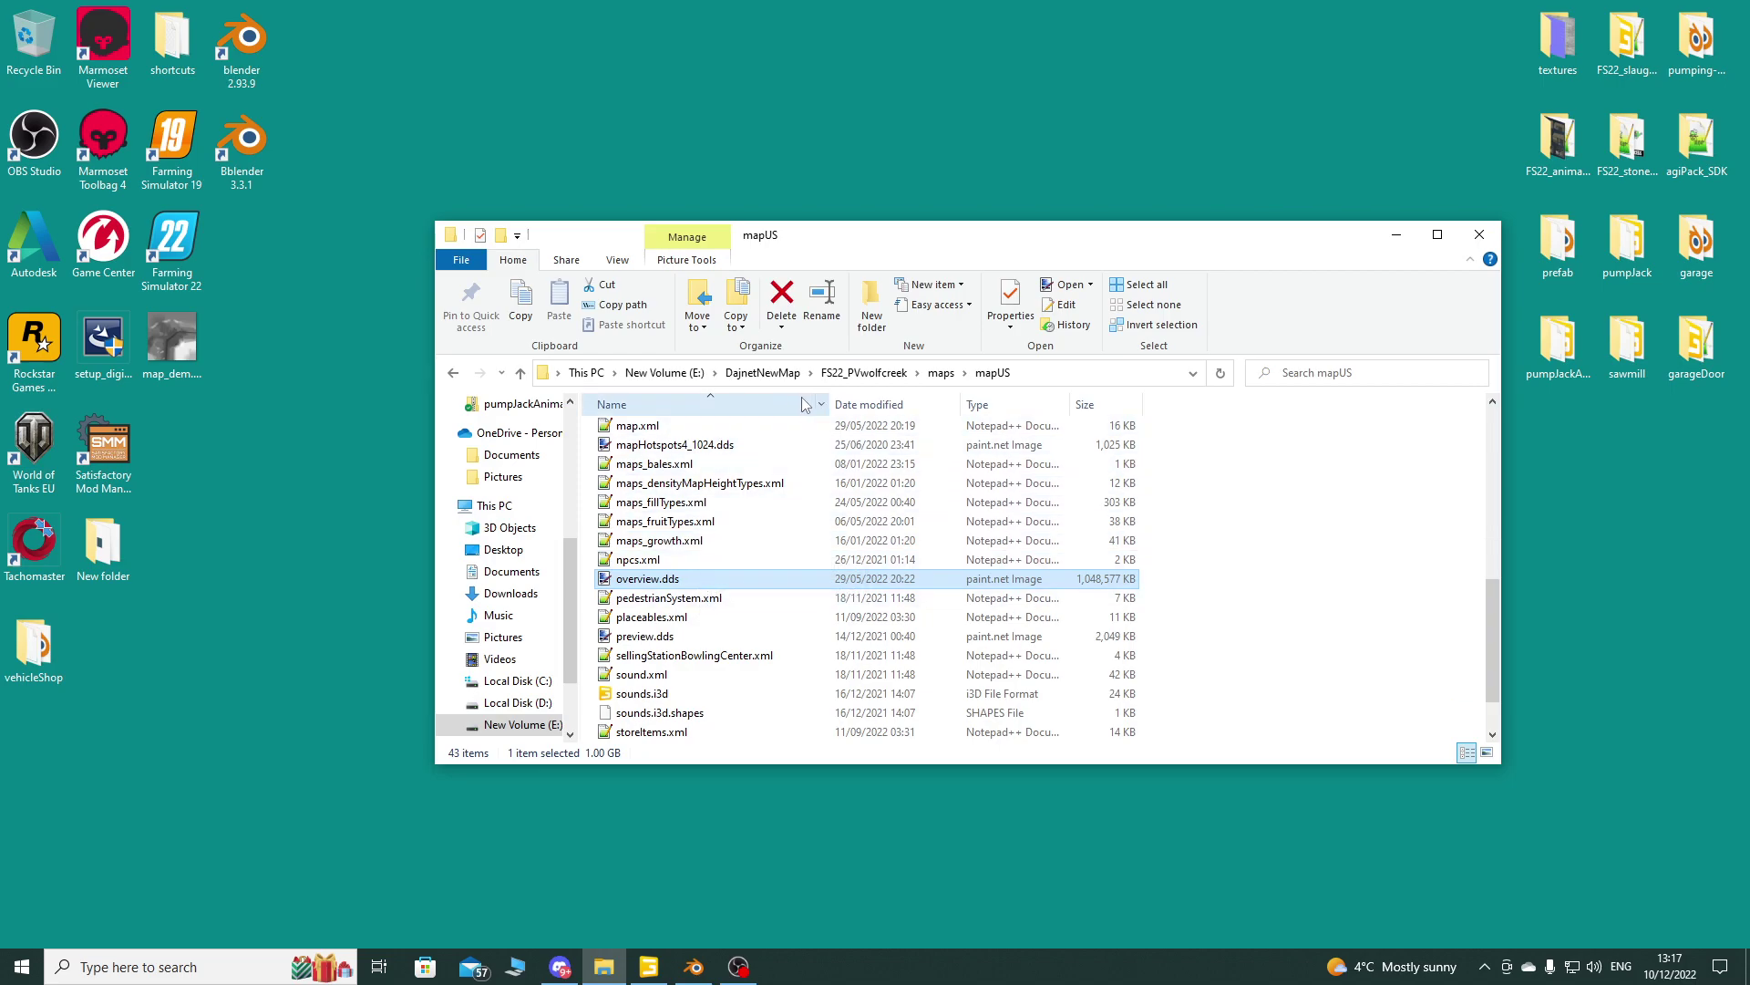
left_click(890, 376)
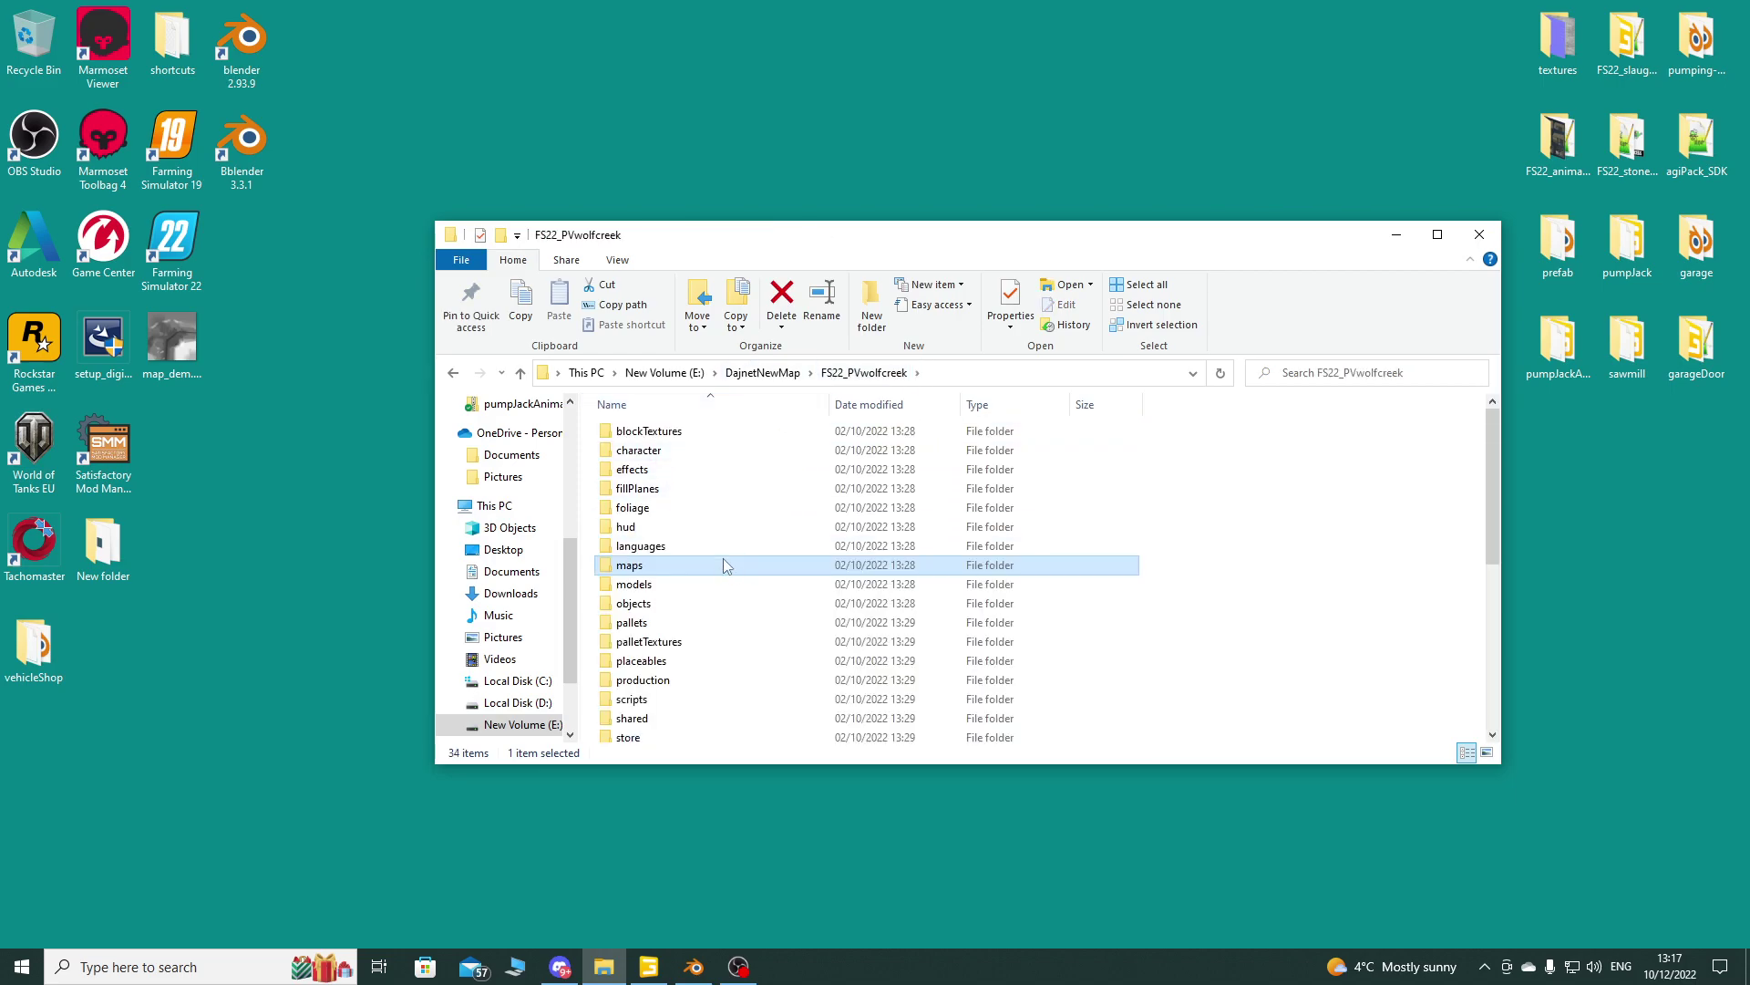
double_click(643, 567)
double_click(646, 438)
left_click(941, 373)
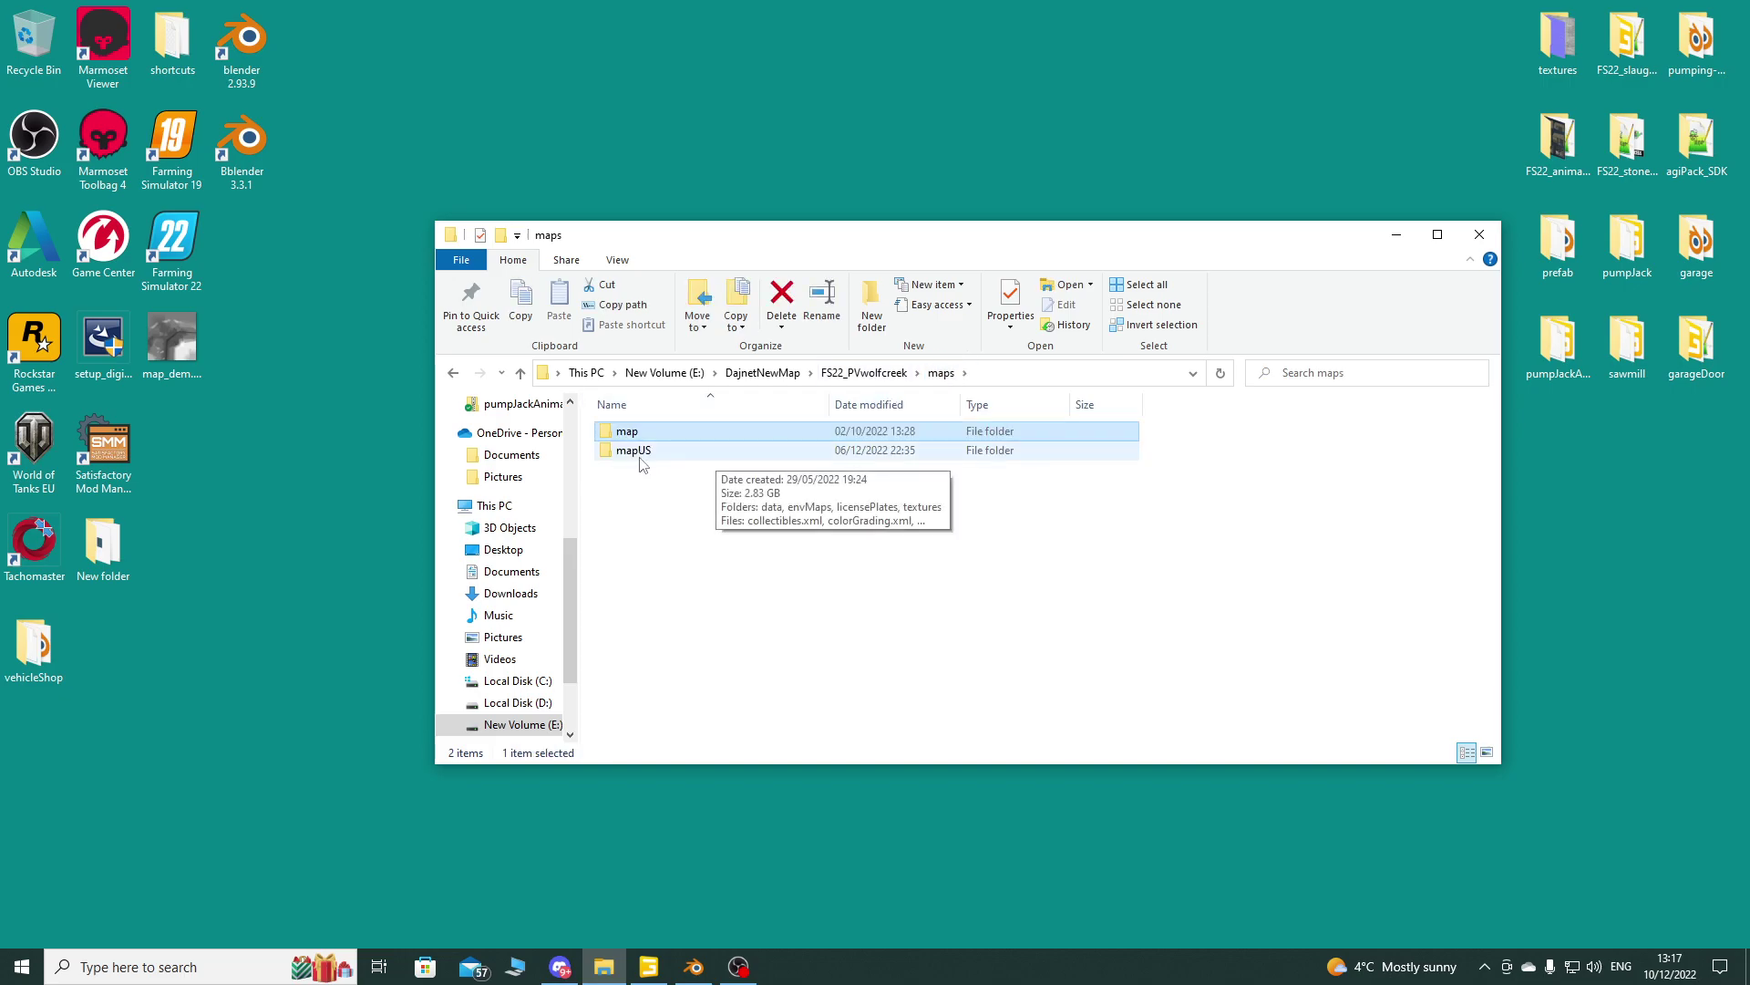
double_click(637, 450)
double_click(627, 431)
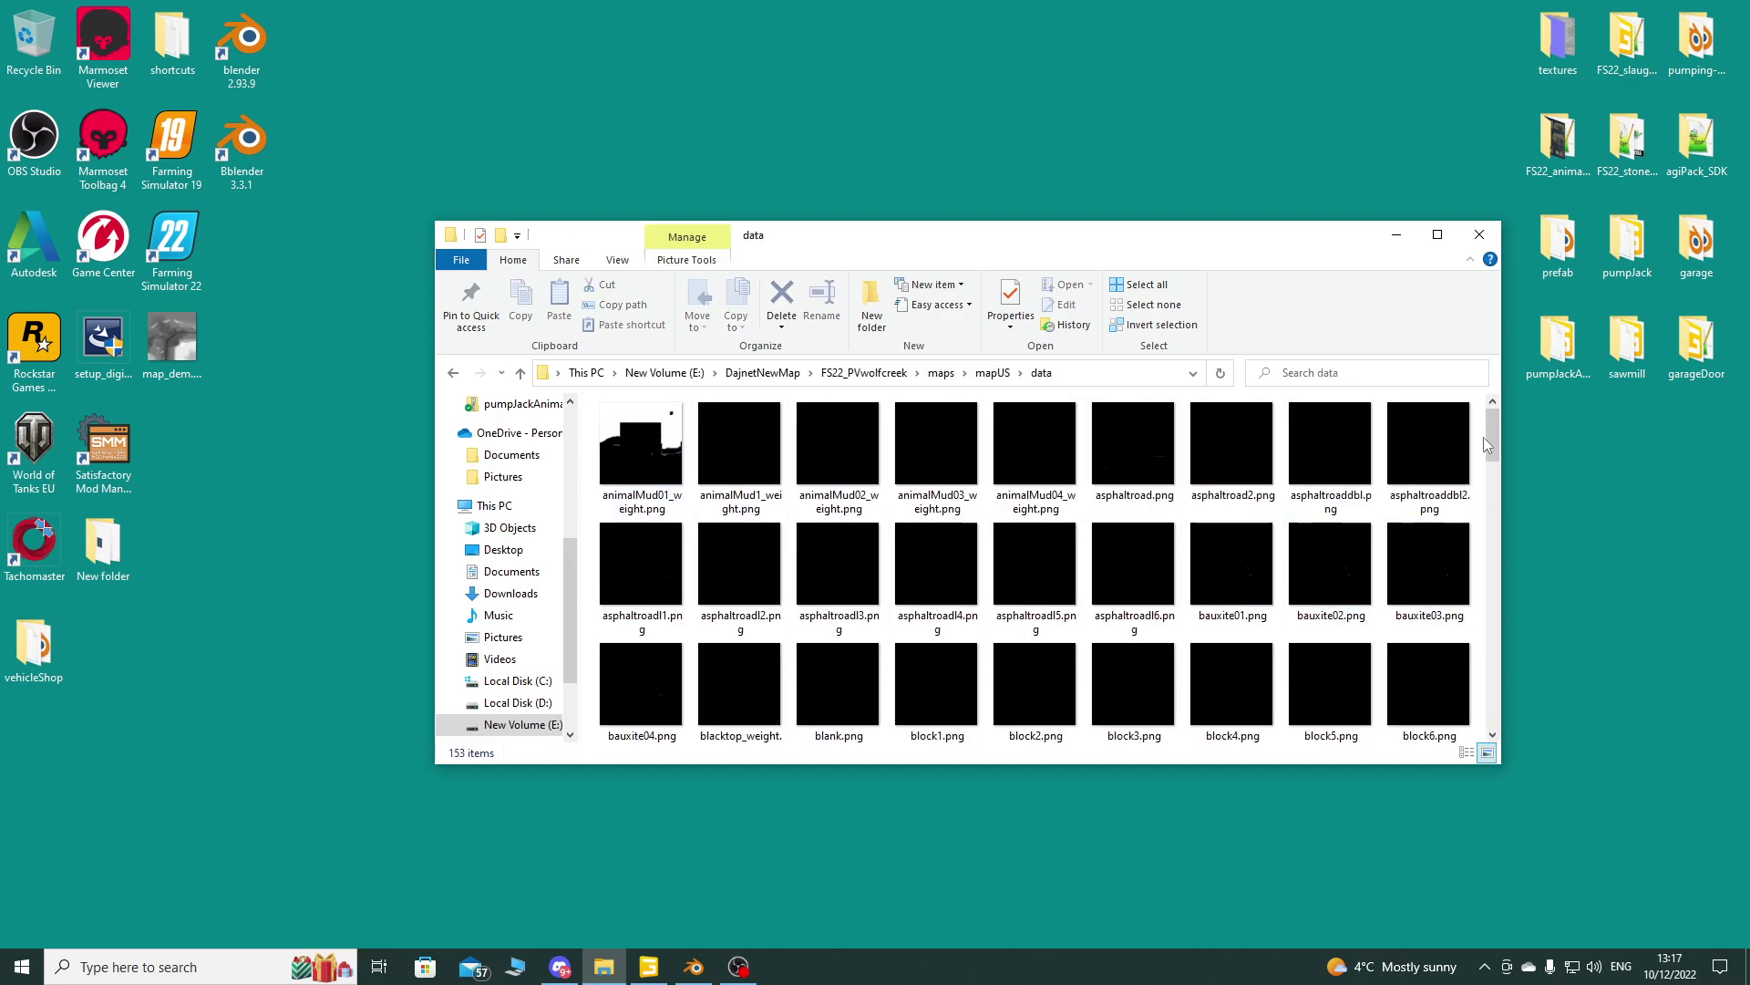
left_click_drag(1495, 451, 1486, 646)
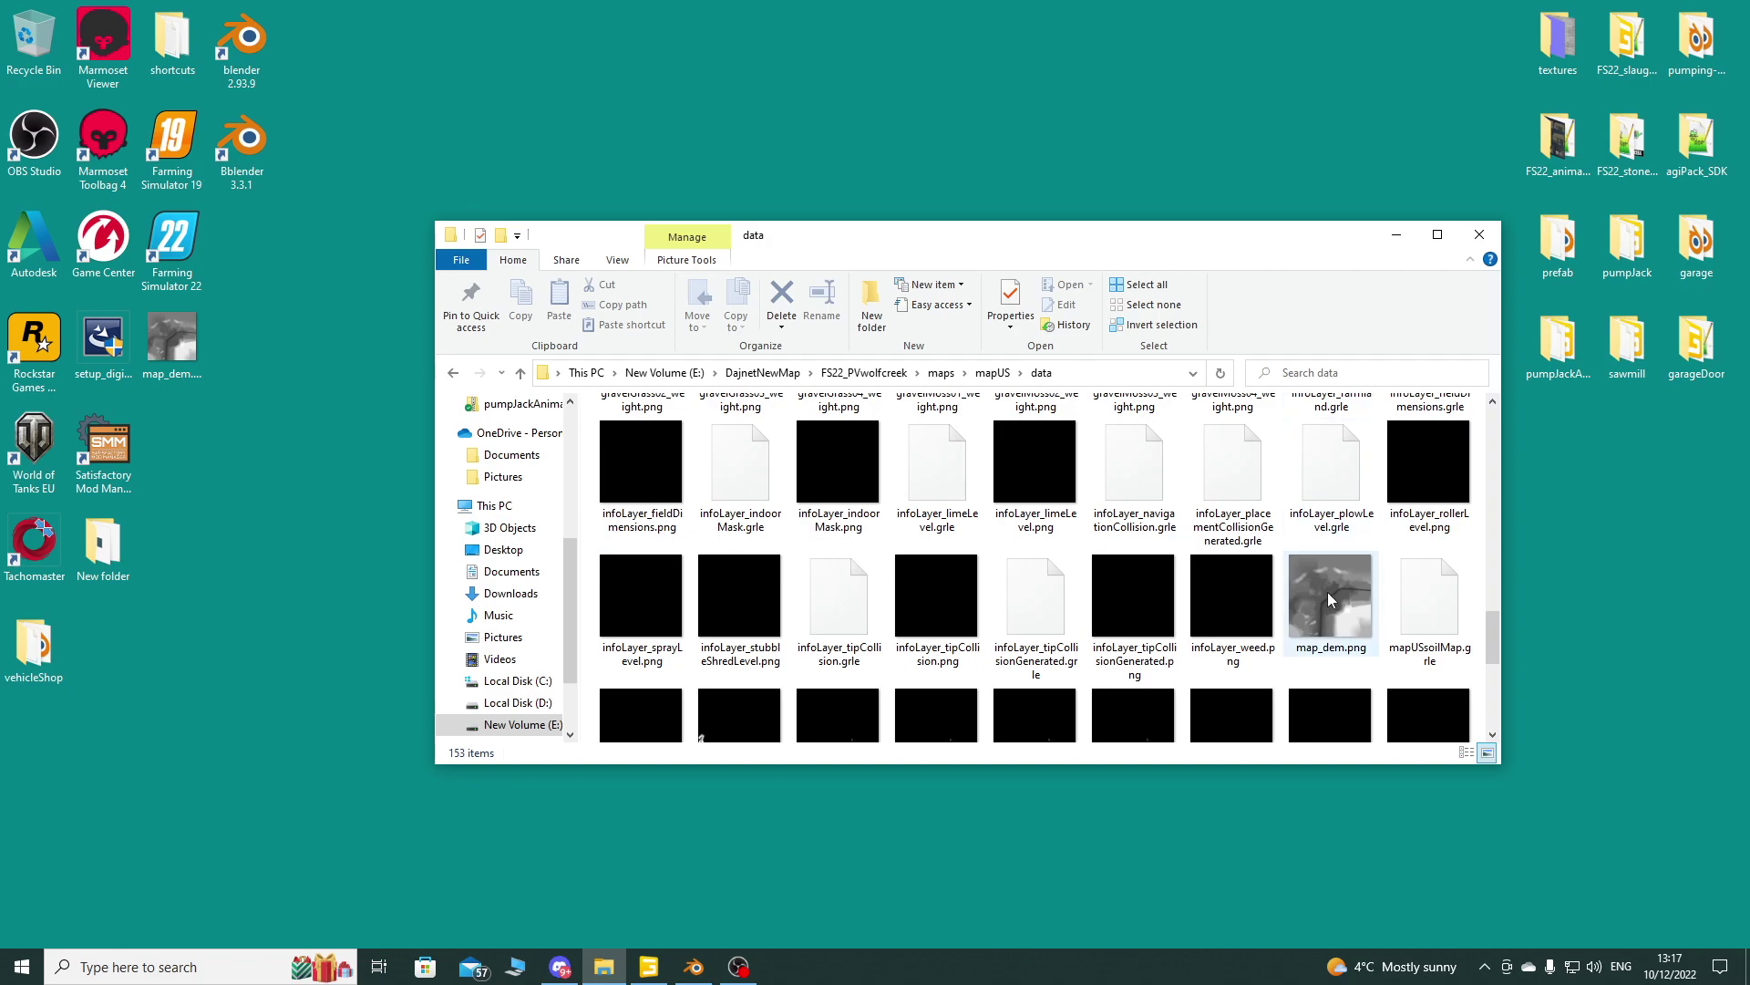
mouse_move(1323, 598)
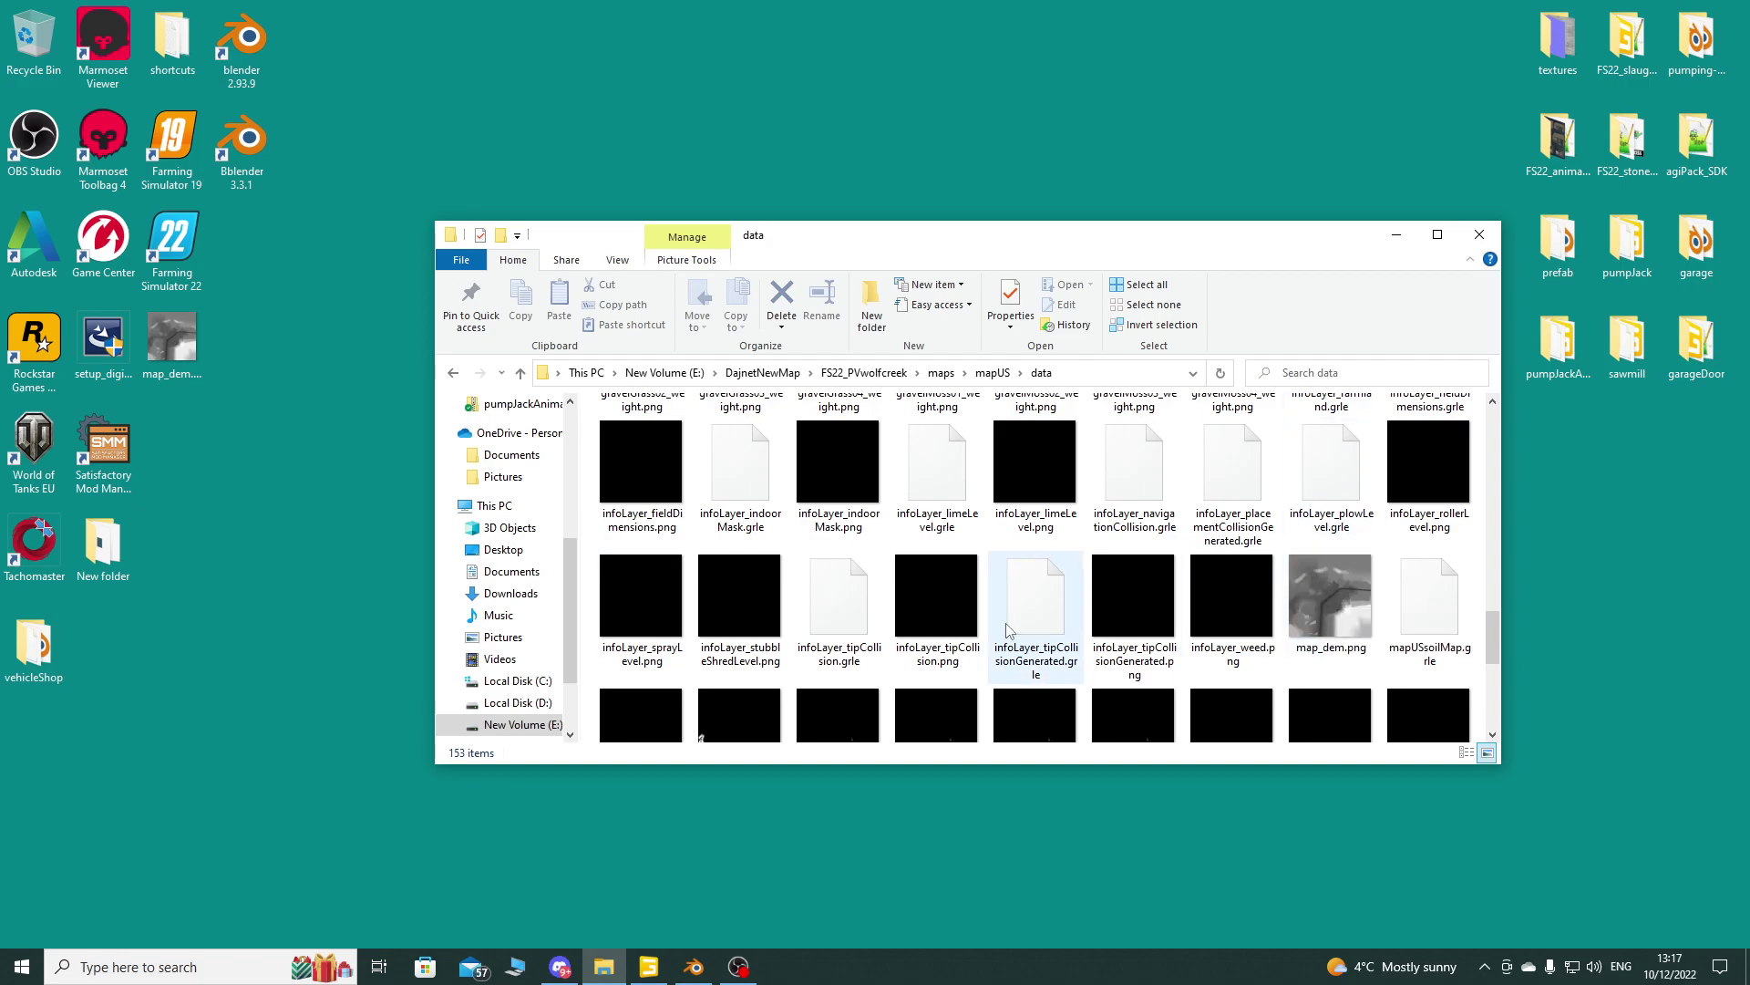
Step: Switch to GIANTS Editor and examine the terrain object's attributes and wireframe, plus the ground along the ravine
left_click(648, 967)
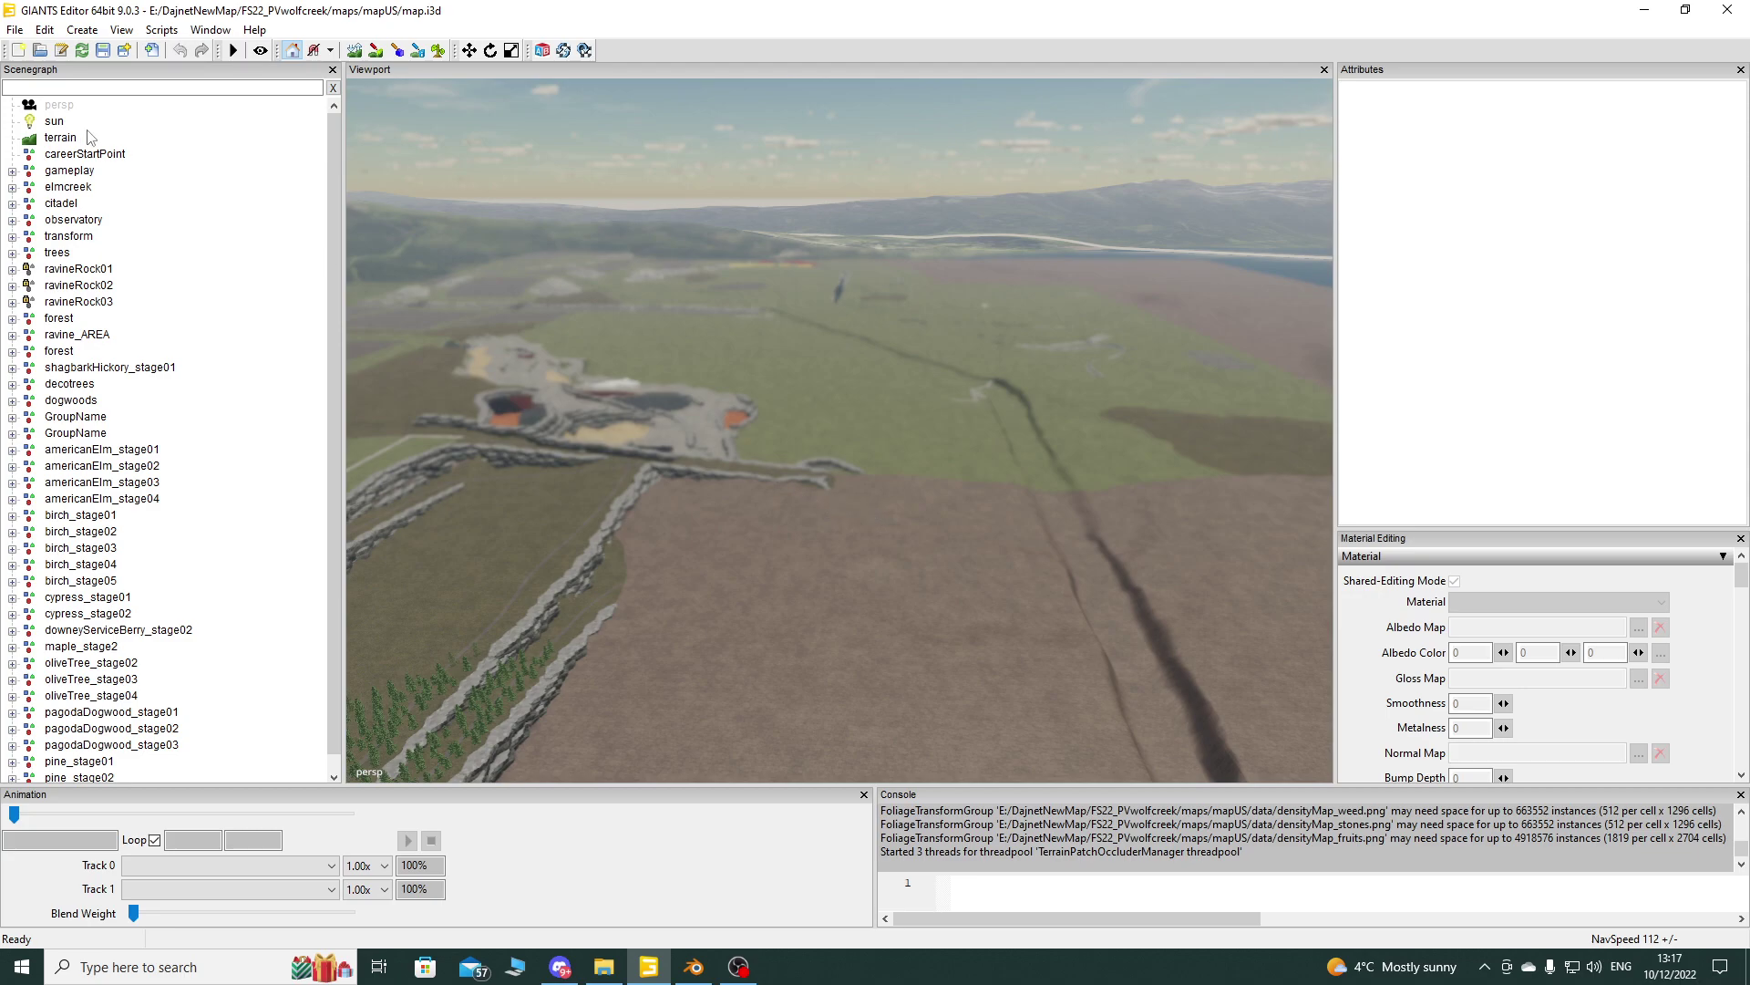
left_click(62, 138)
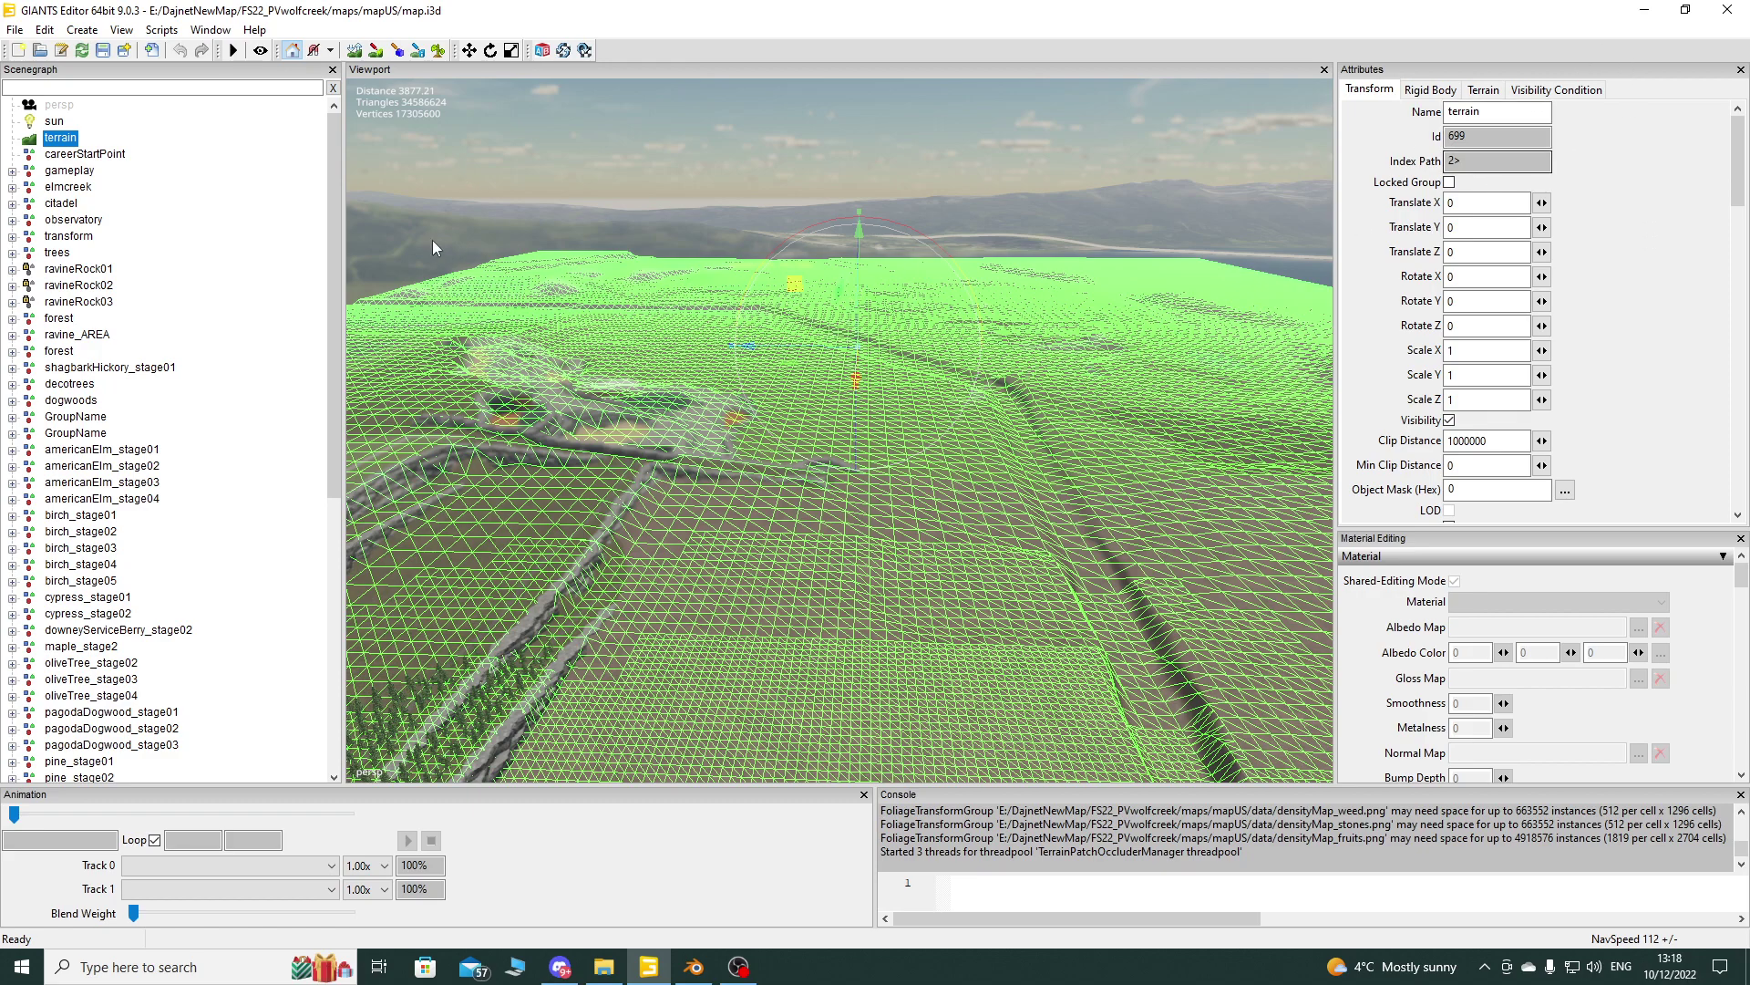
left_click(280, 251)
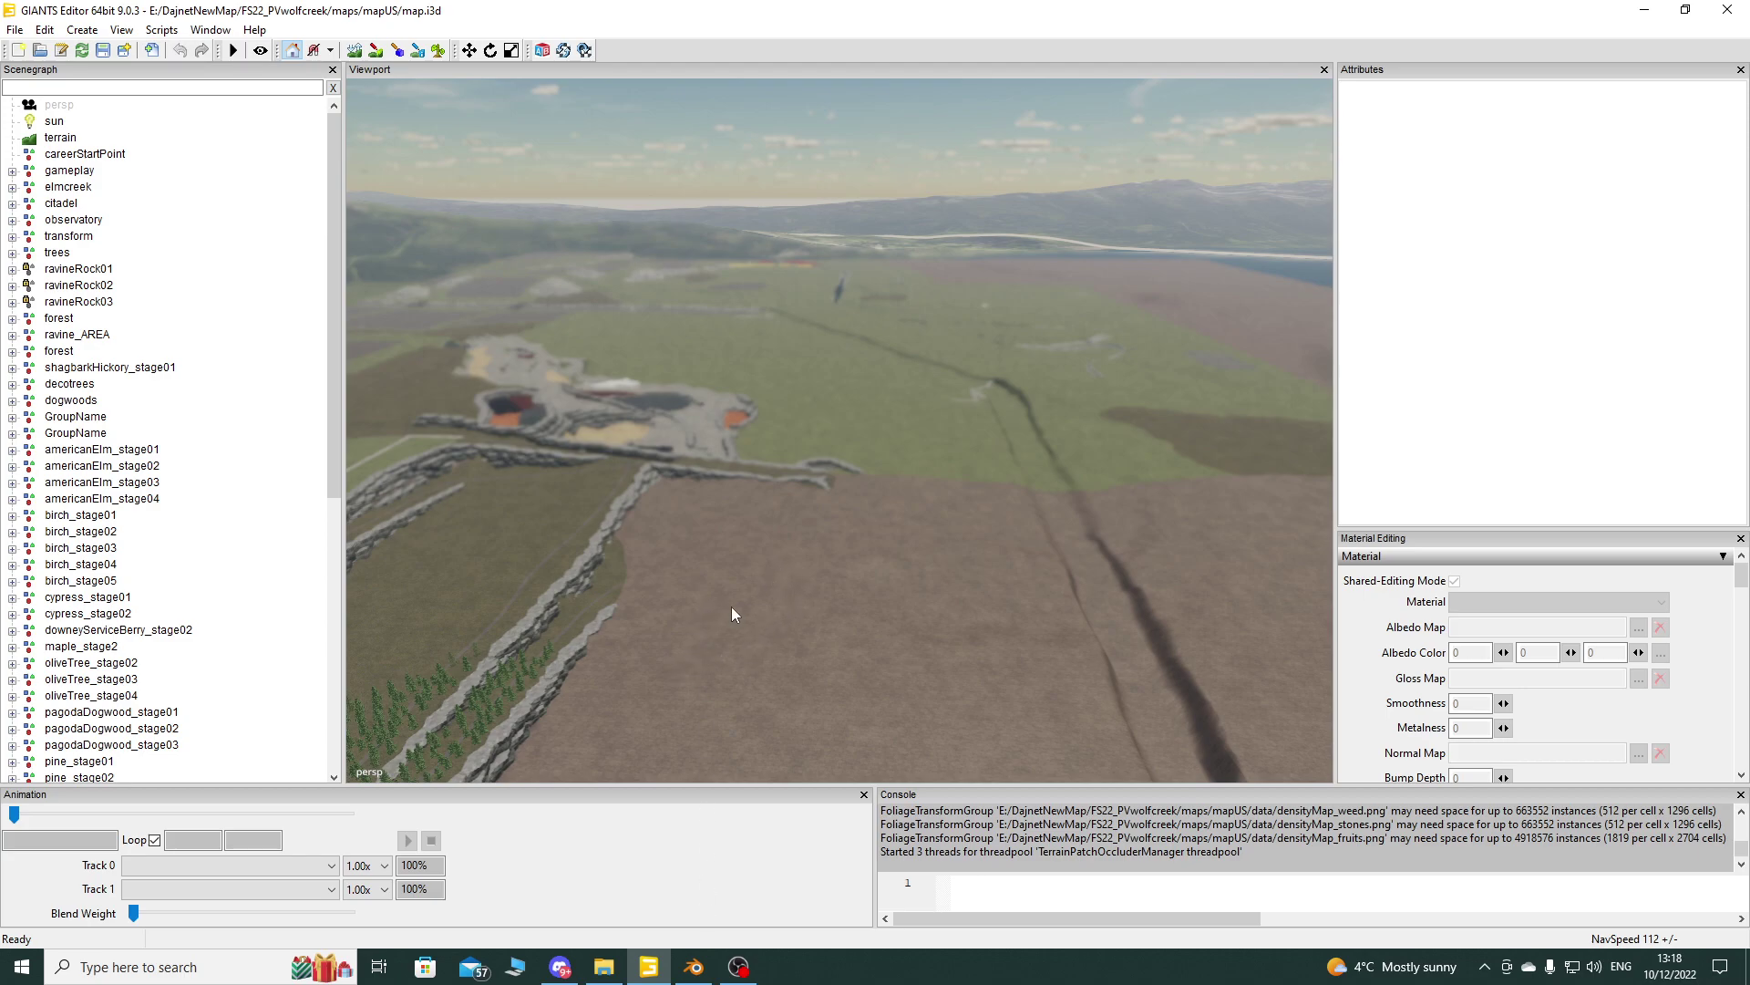
mouse_move(695, 976)
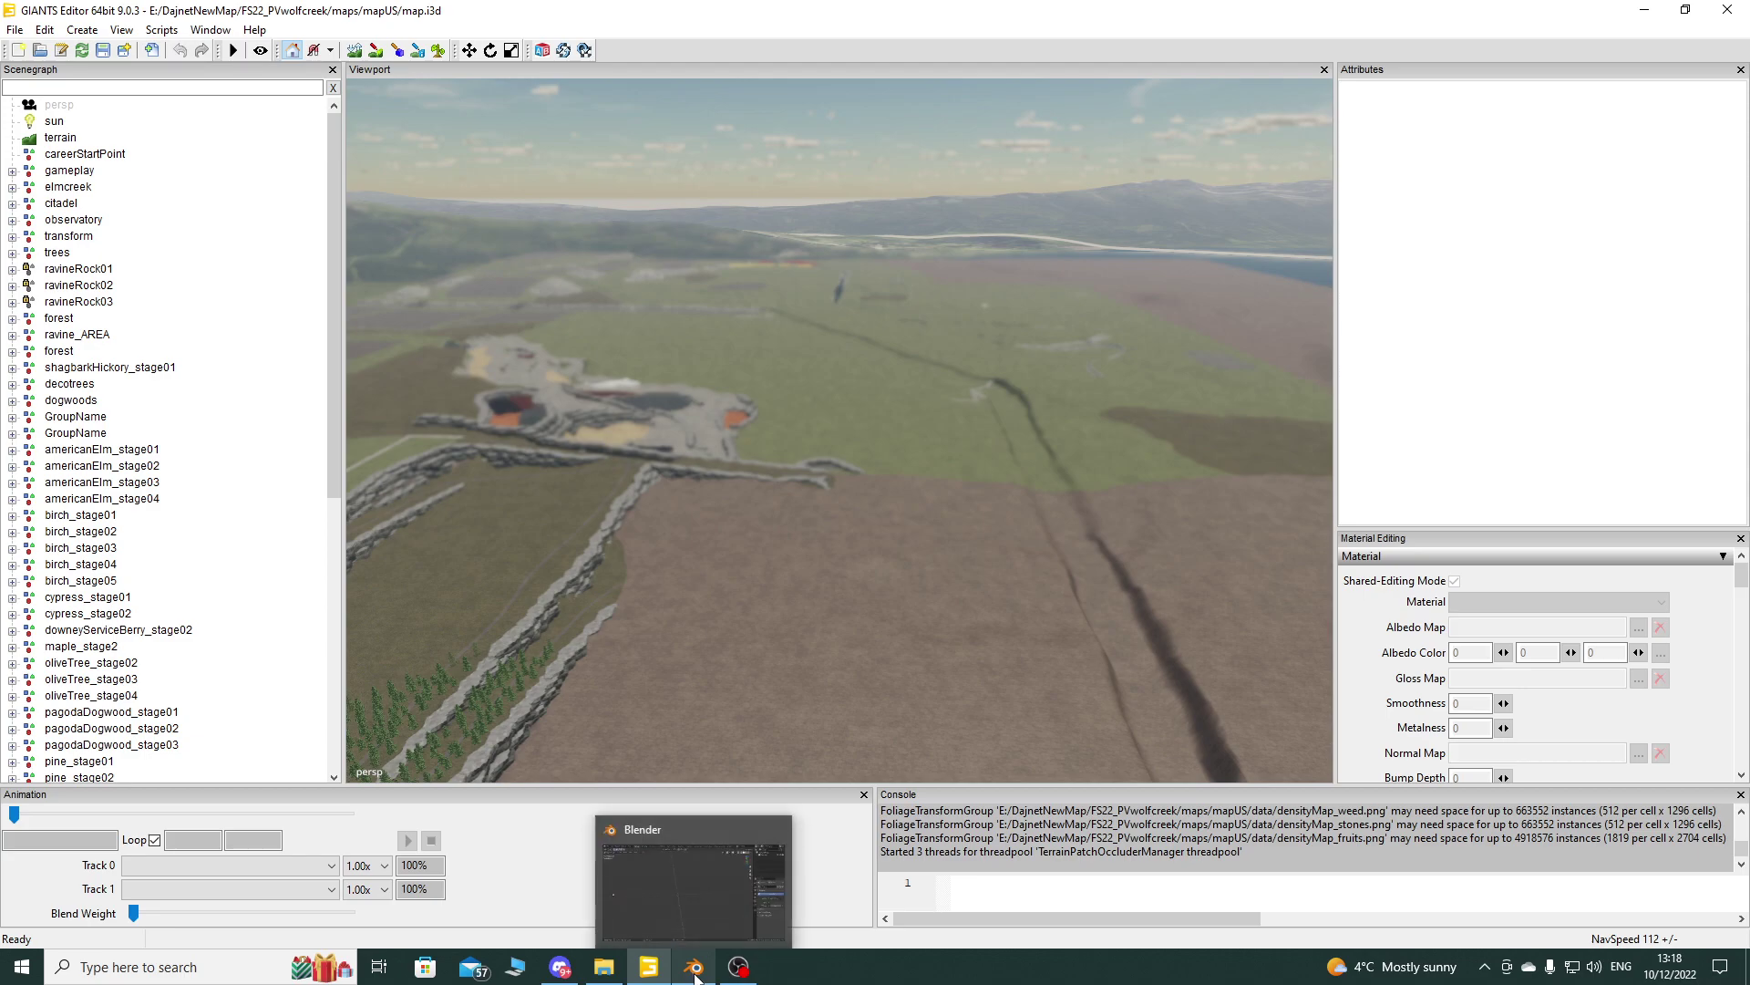
right_click_drag(820, 525, 863, 352)
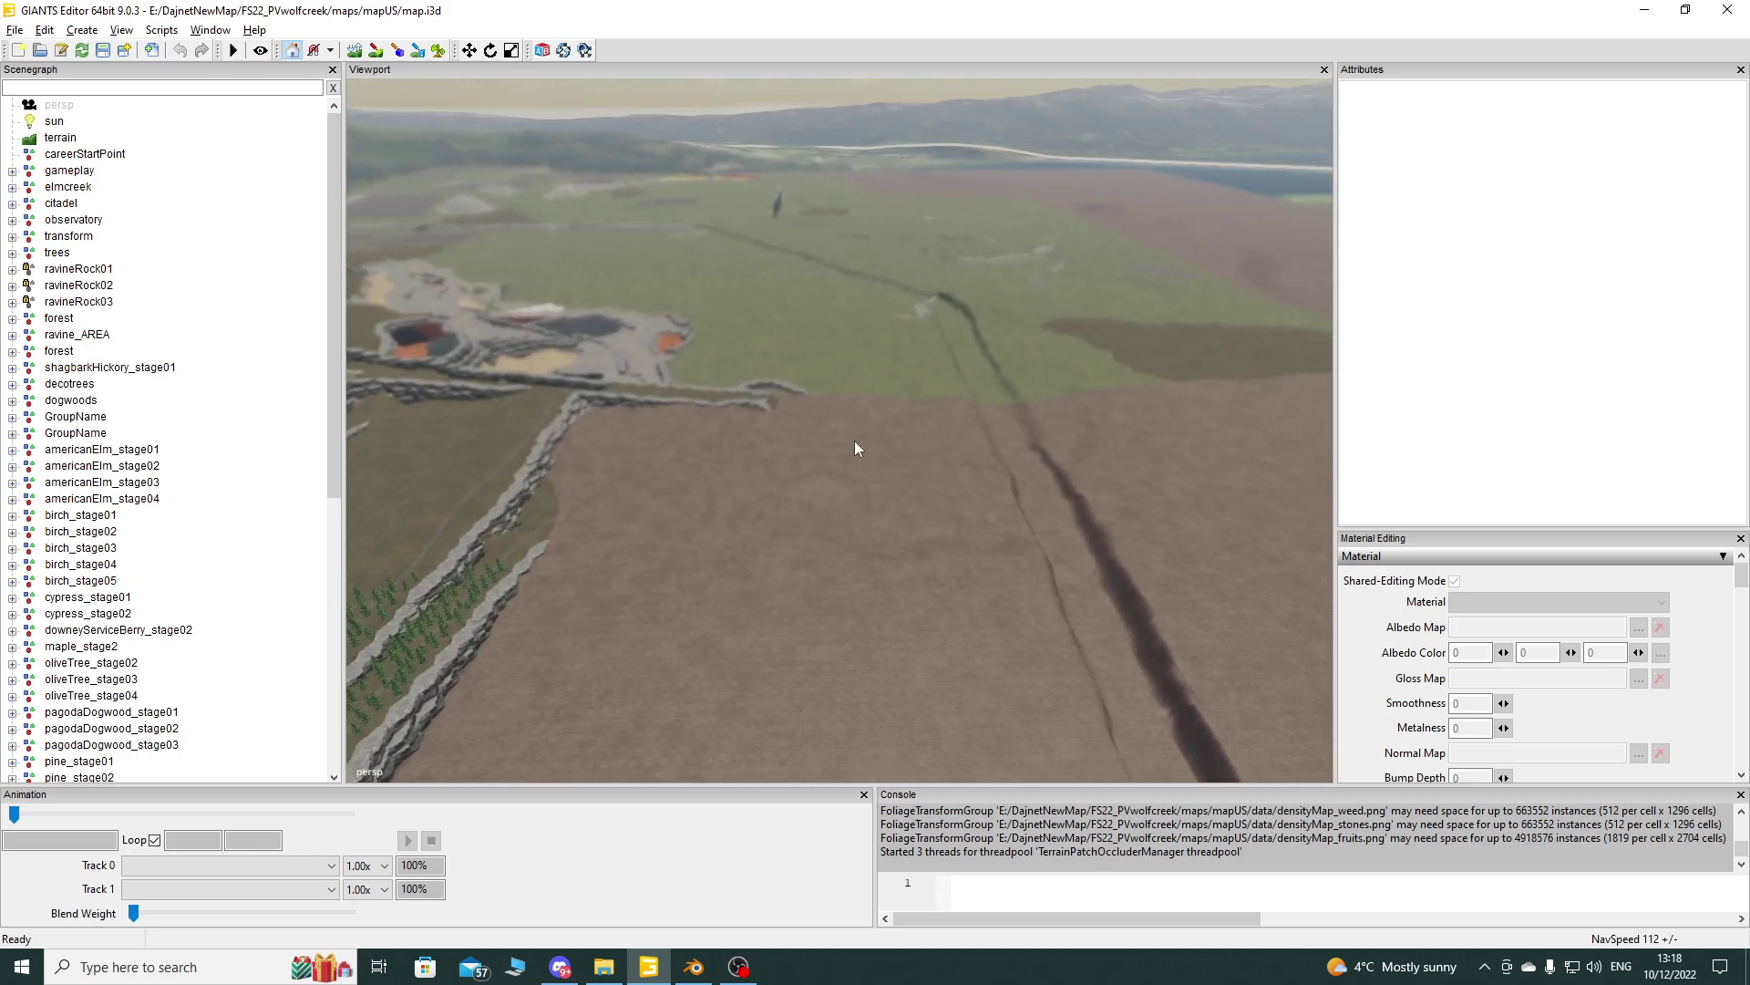
scroll(860, 511, "down", 5)
right_click_drag(868, 507, 804, 376)
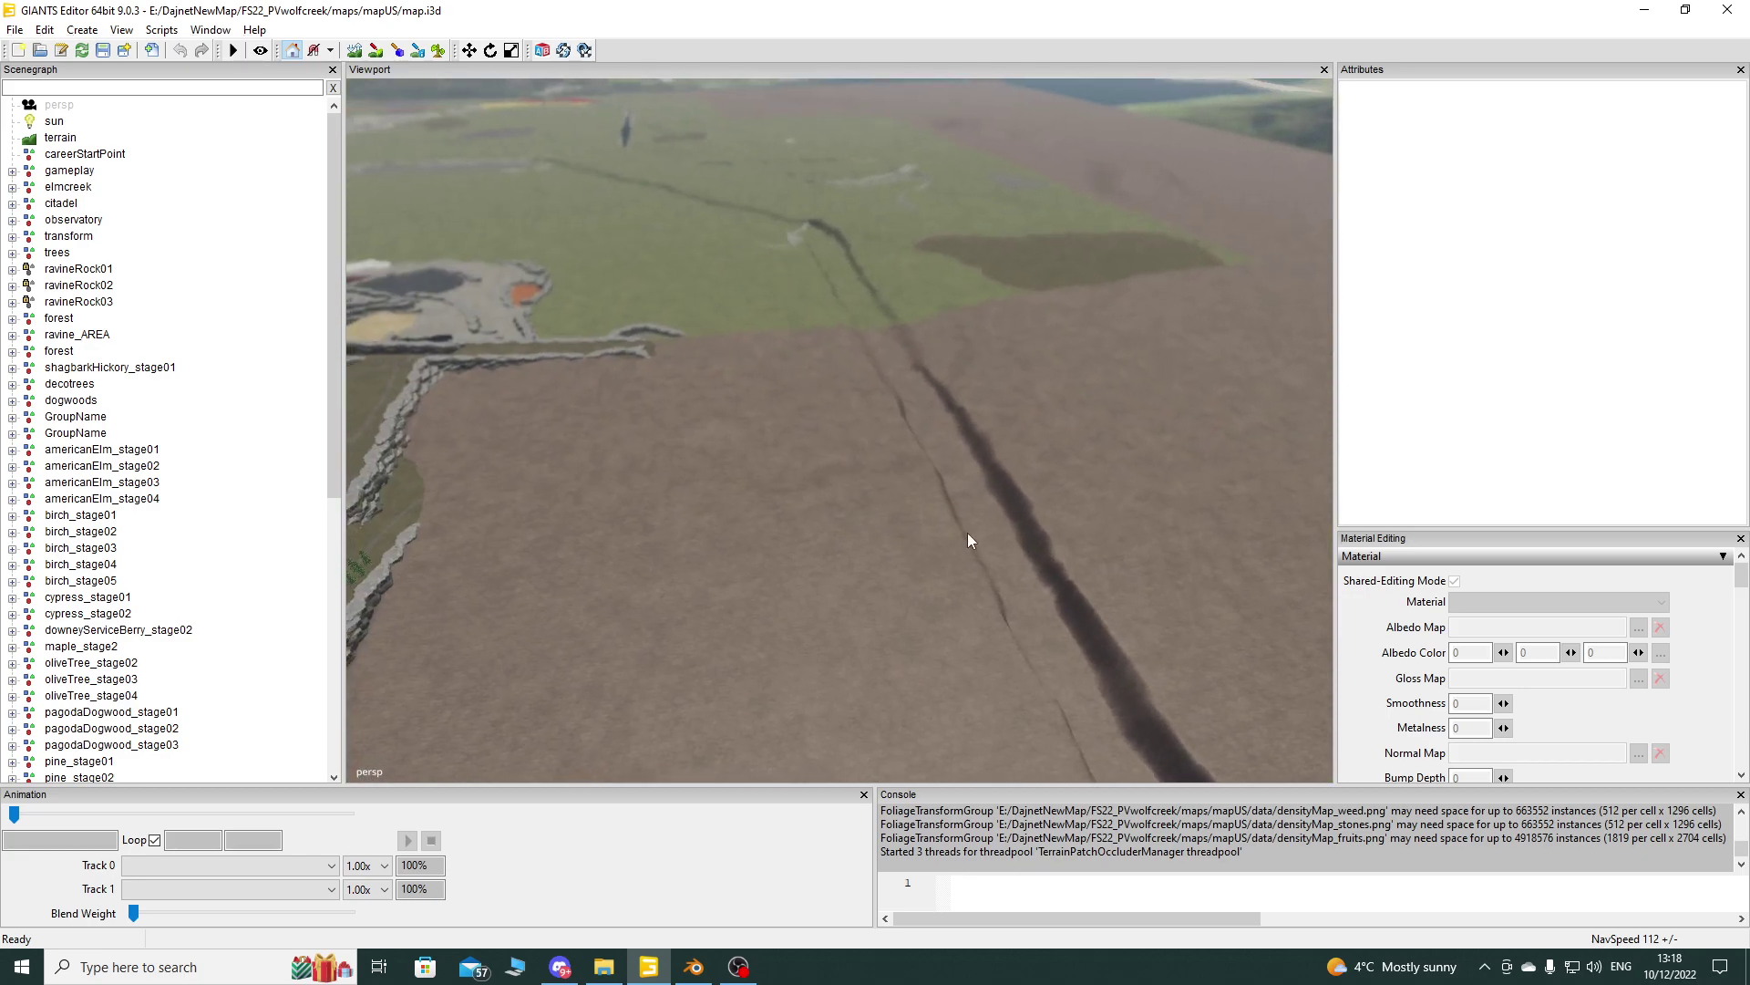
Step: Switch to Blender and start the Shortcut VUr input display with an X offset of 91 and a Y offset of 40
left_click(1644, 10)
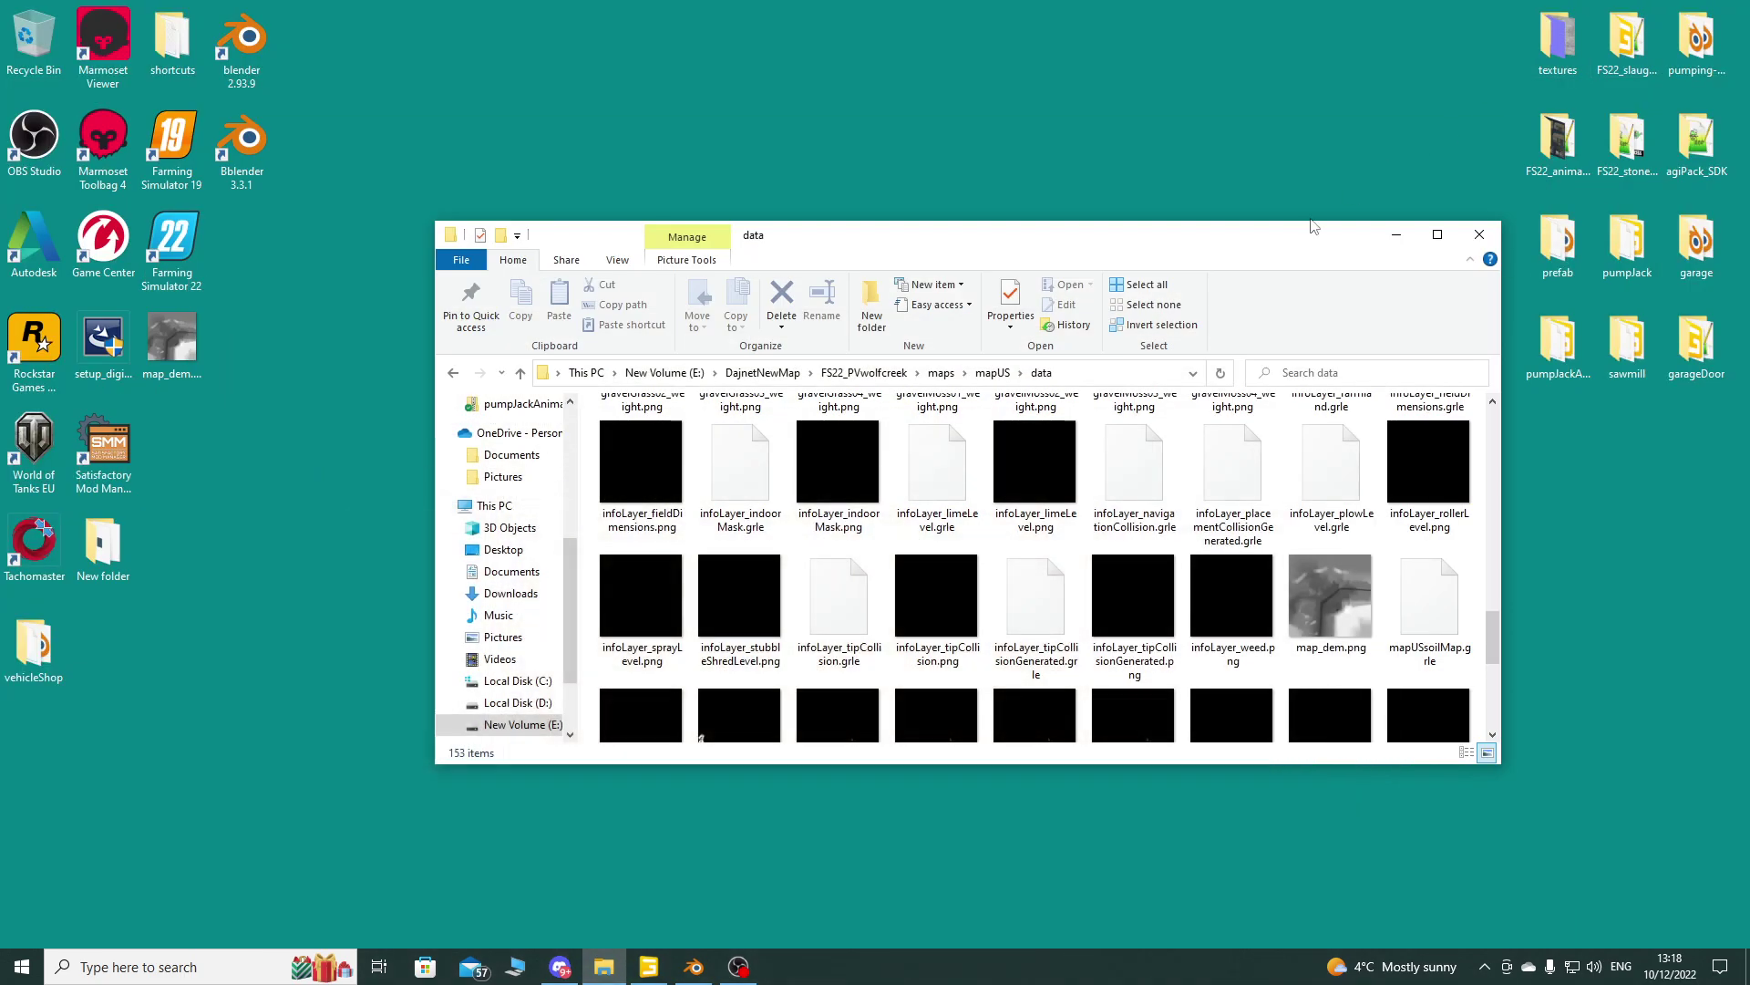
left_click(694, 966)
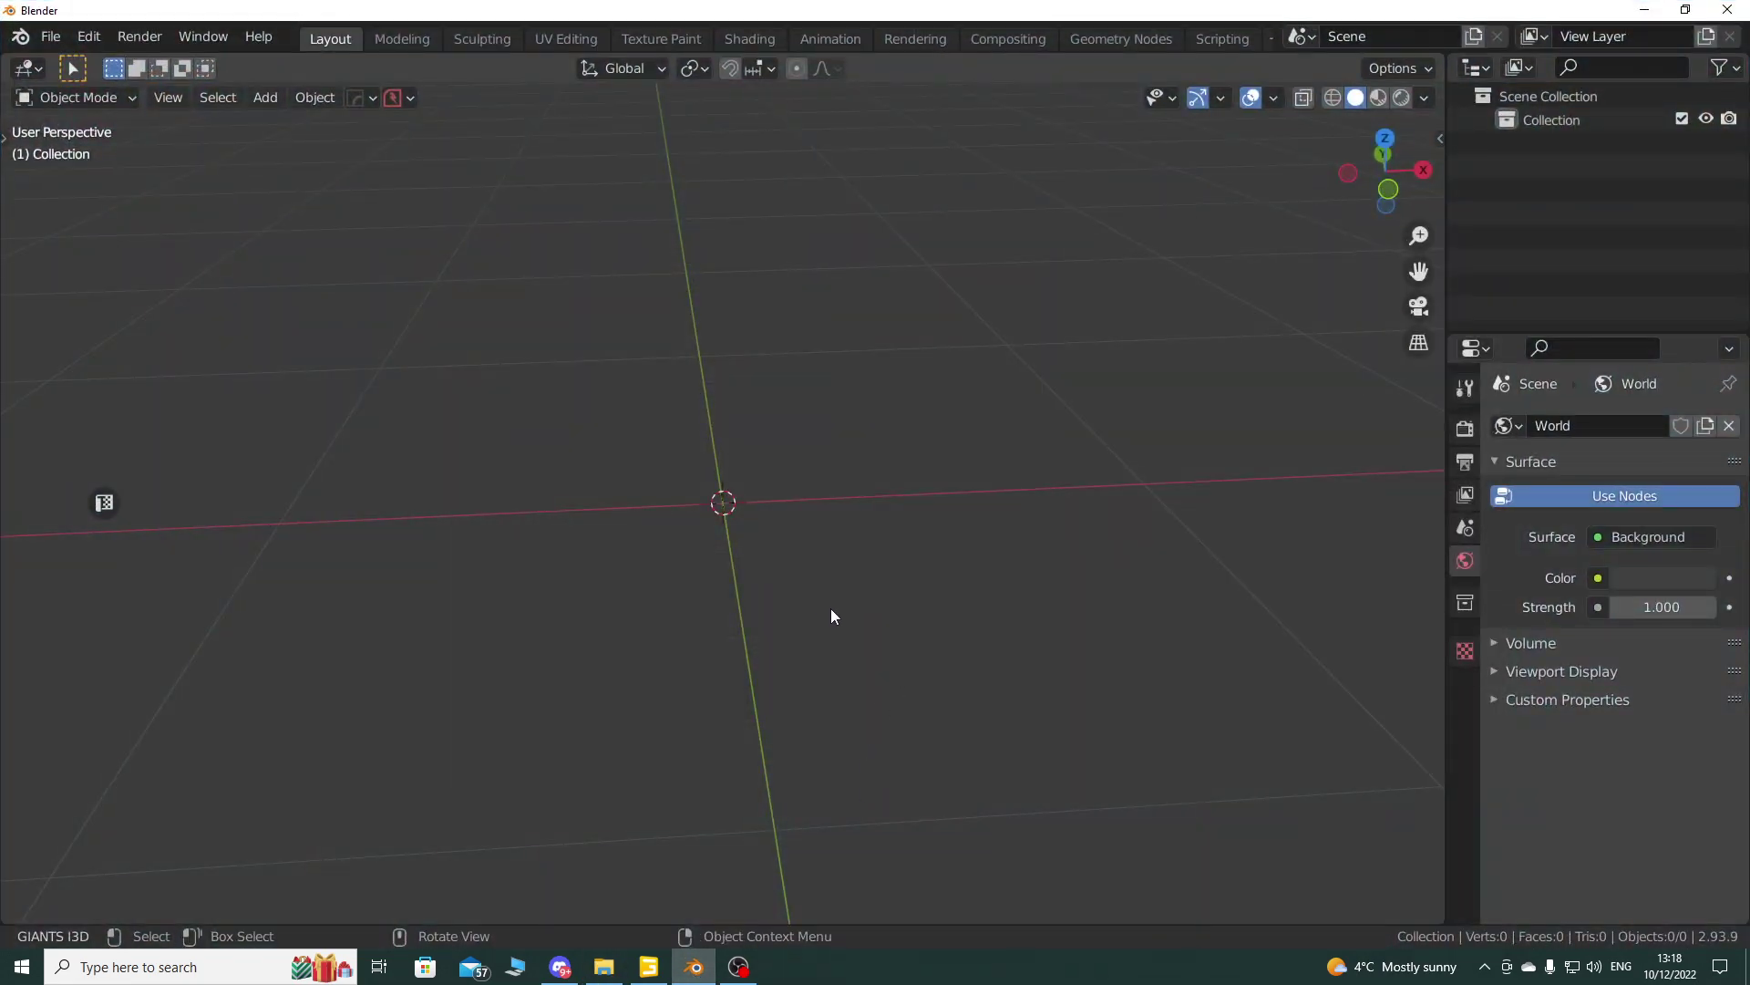
middle_click_drag(832, 650, 818, 653)
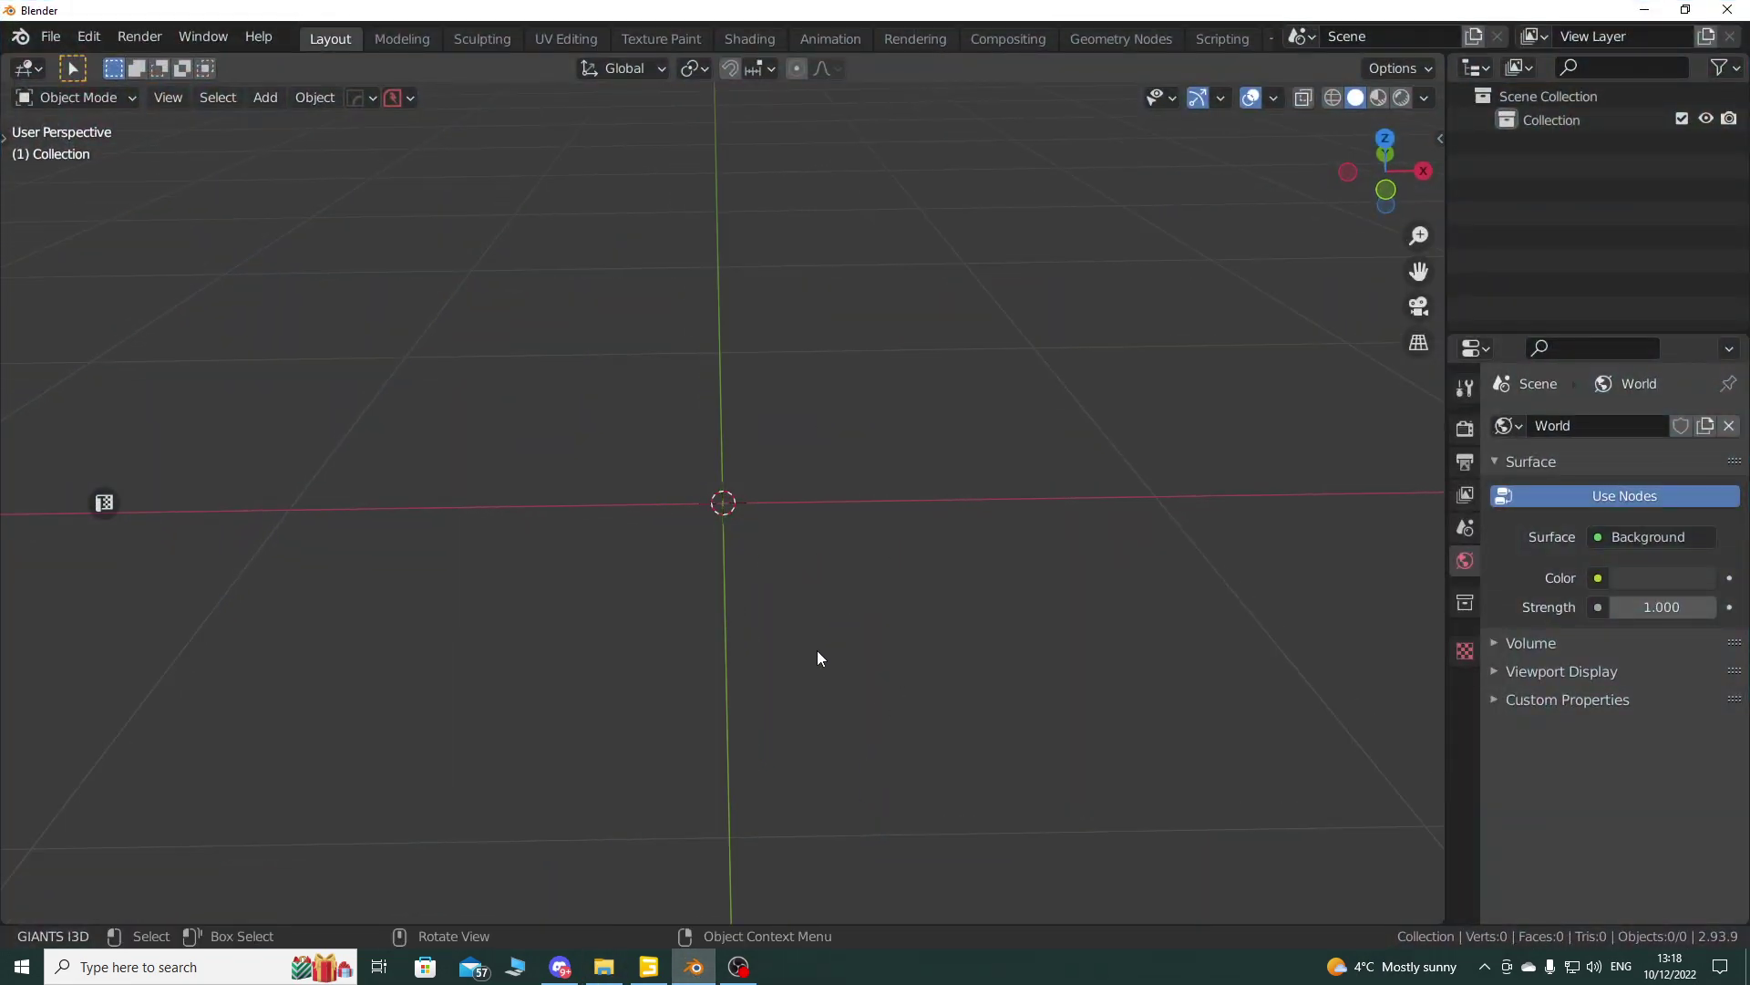
key("n")
left_click(1432, 808)
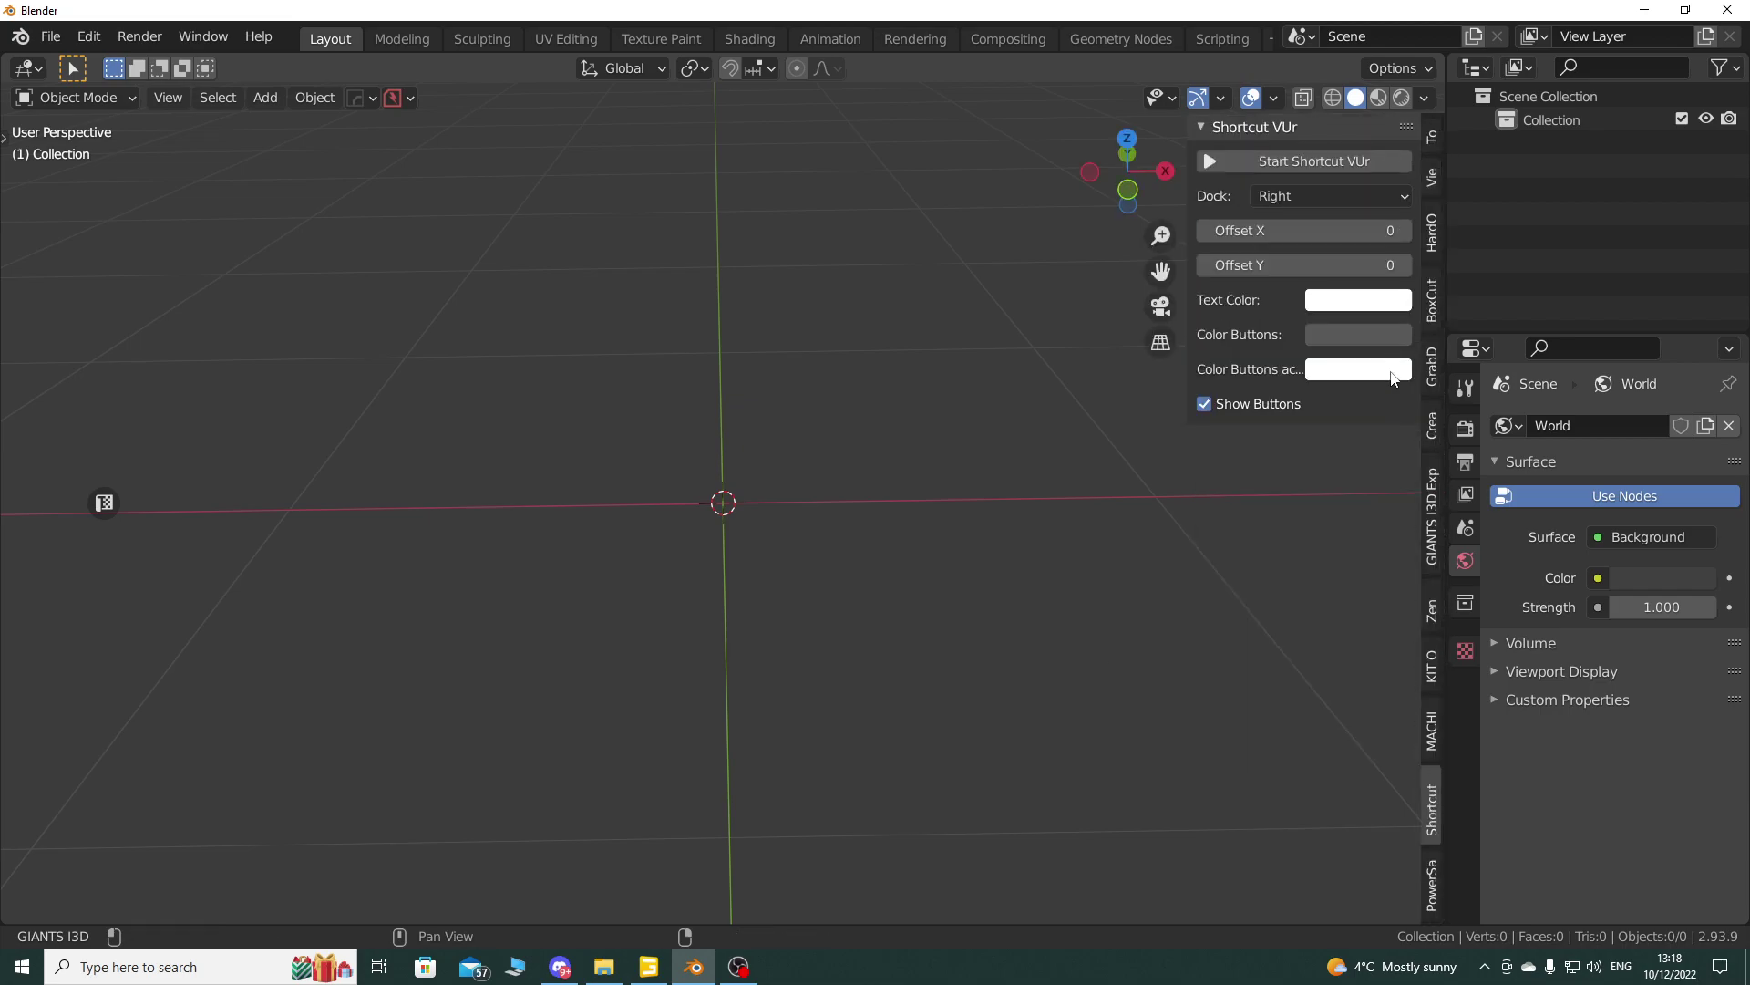
left_click(1326, 166)
left_click_drag(1277, 230, 1359, 230)
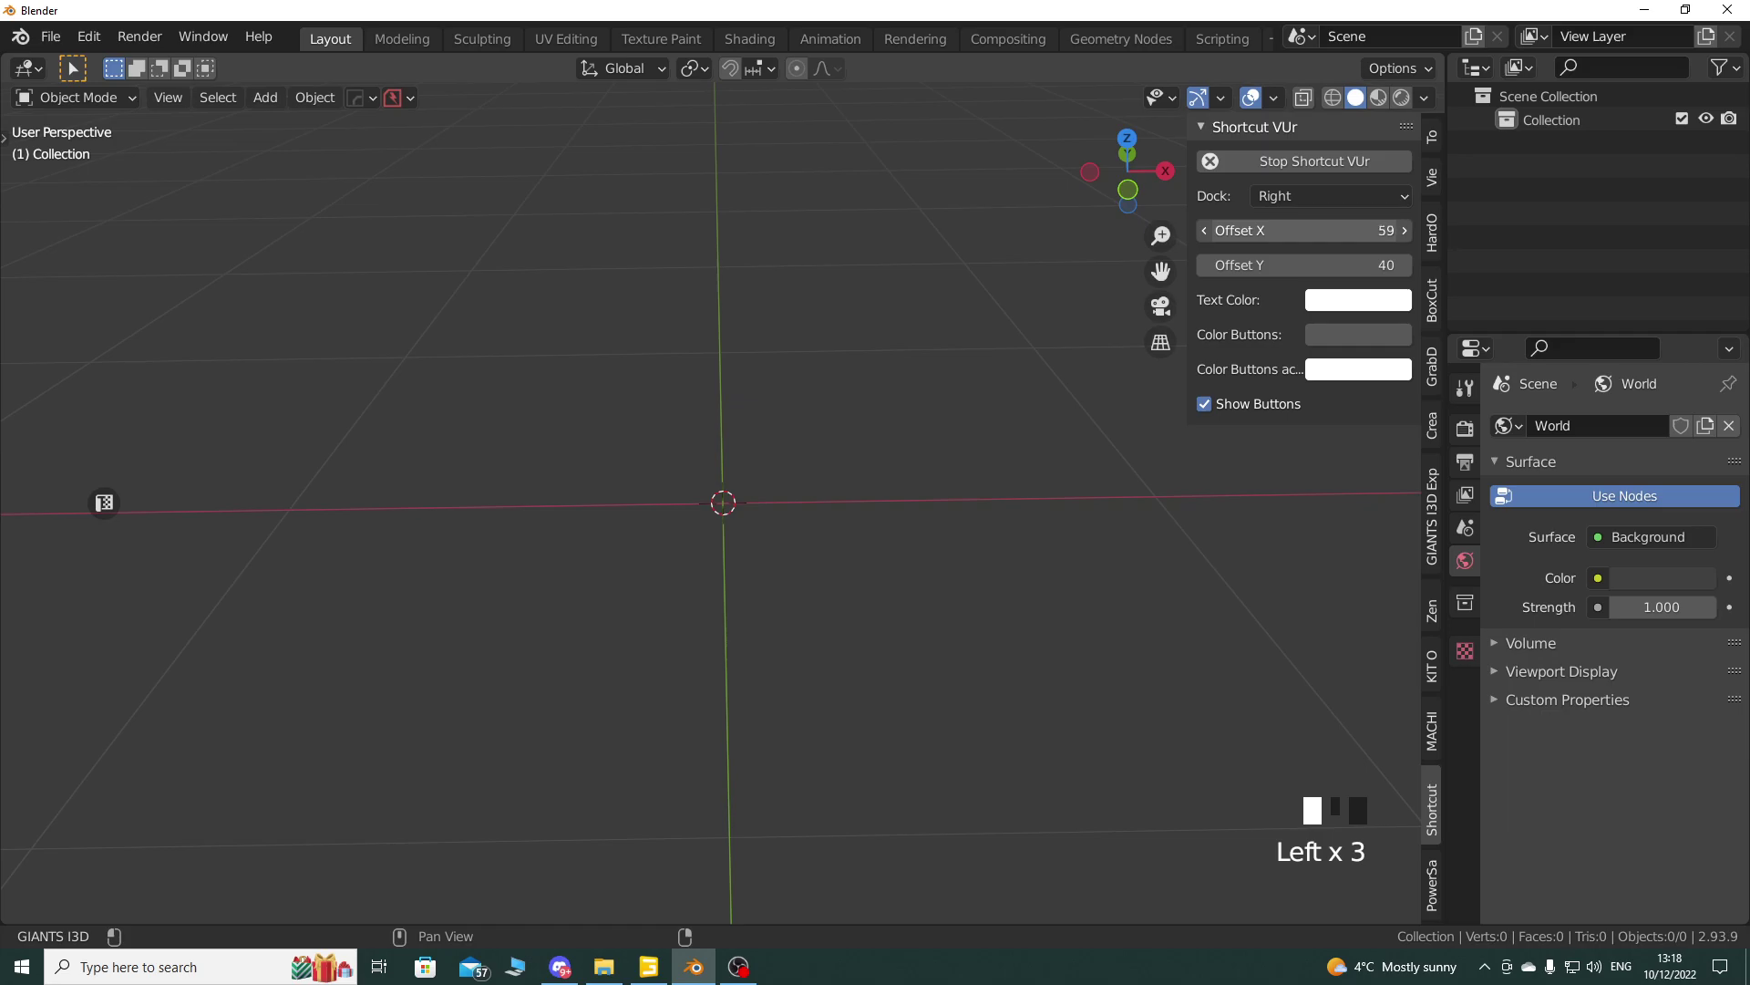
key("n")
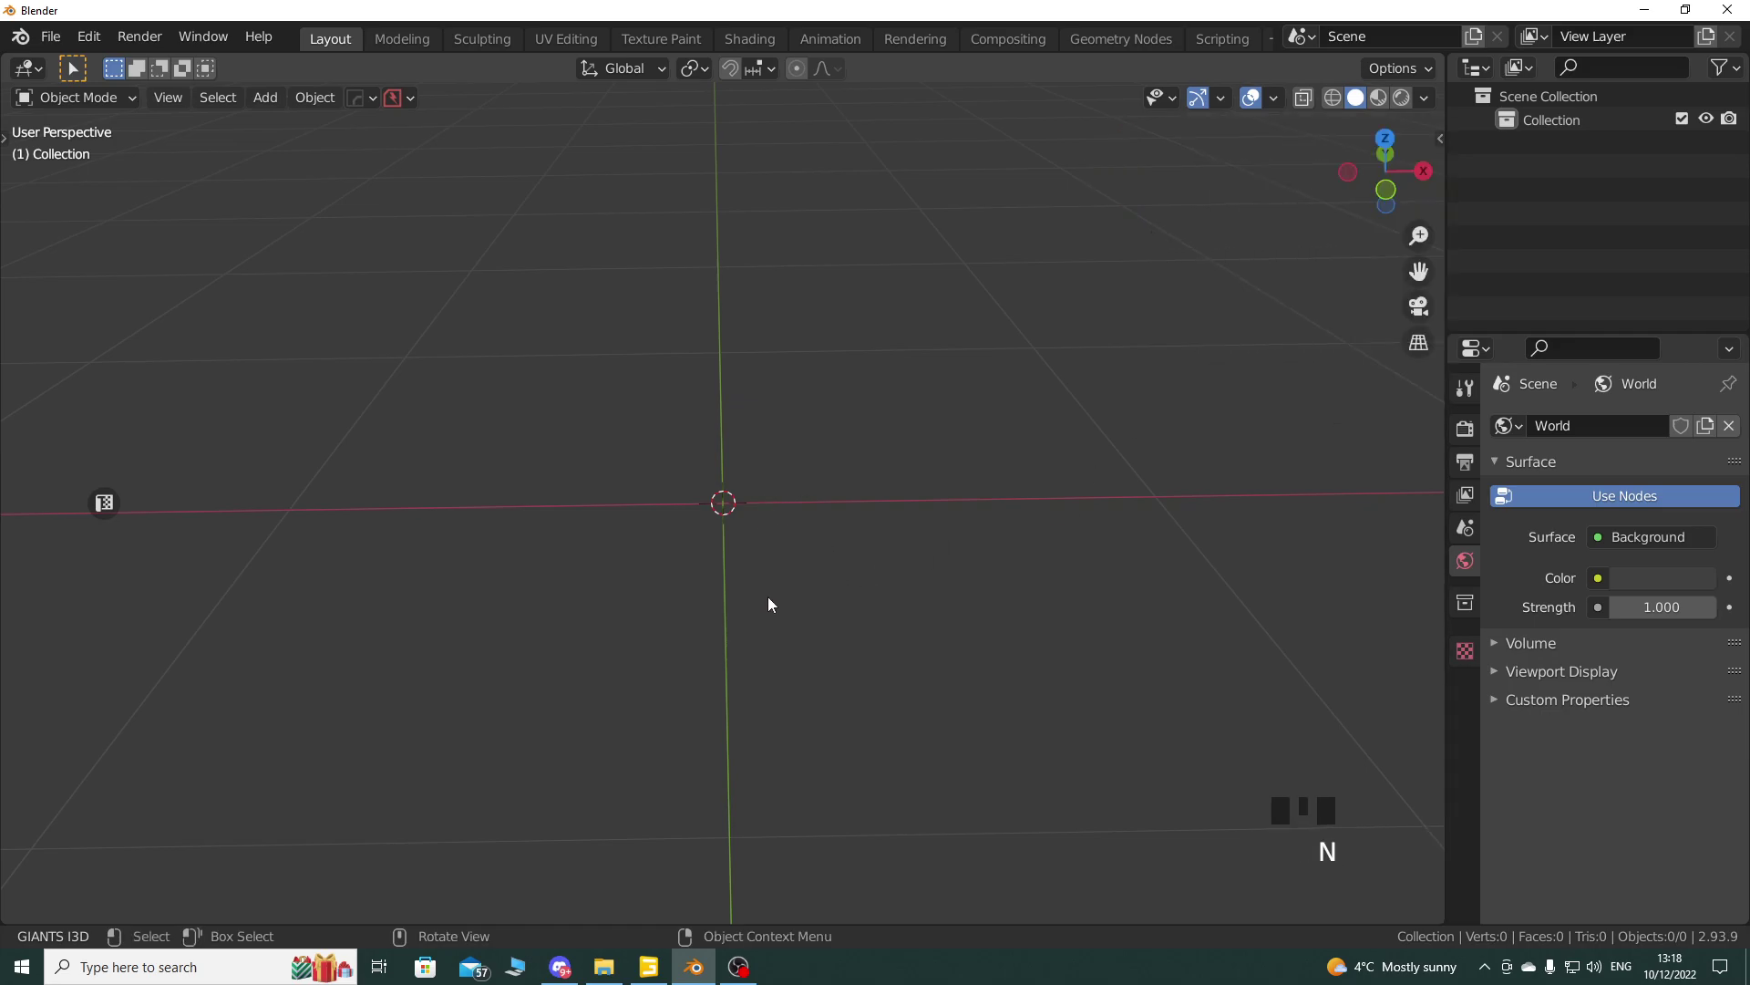
Step: Add a mesh plane at the centre of the empty scene
key("shift")
left_click(266, 99)
mouse_move(299, 128)
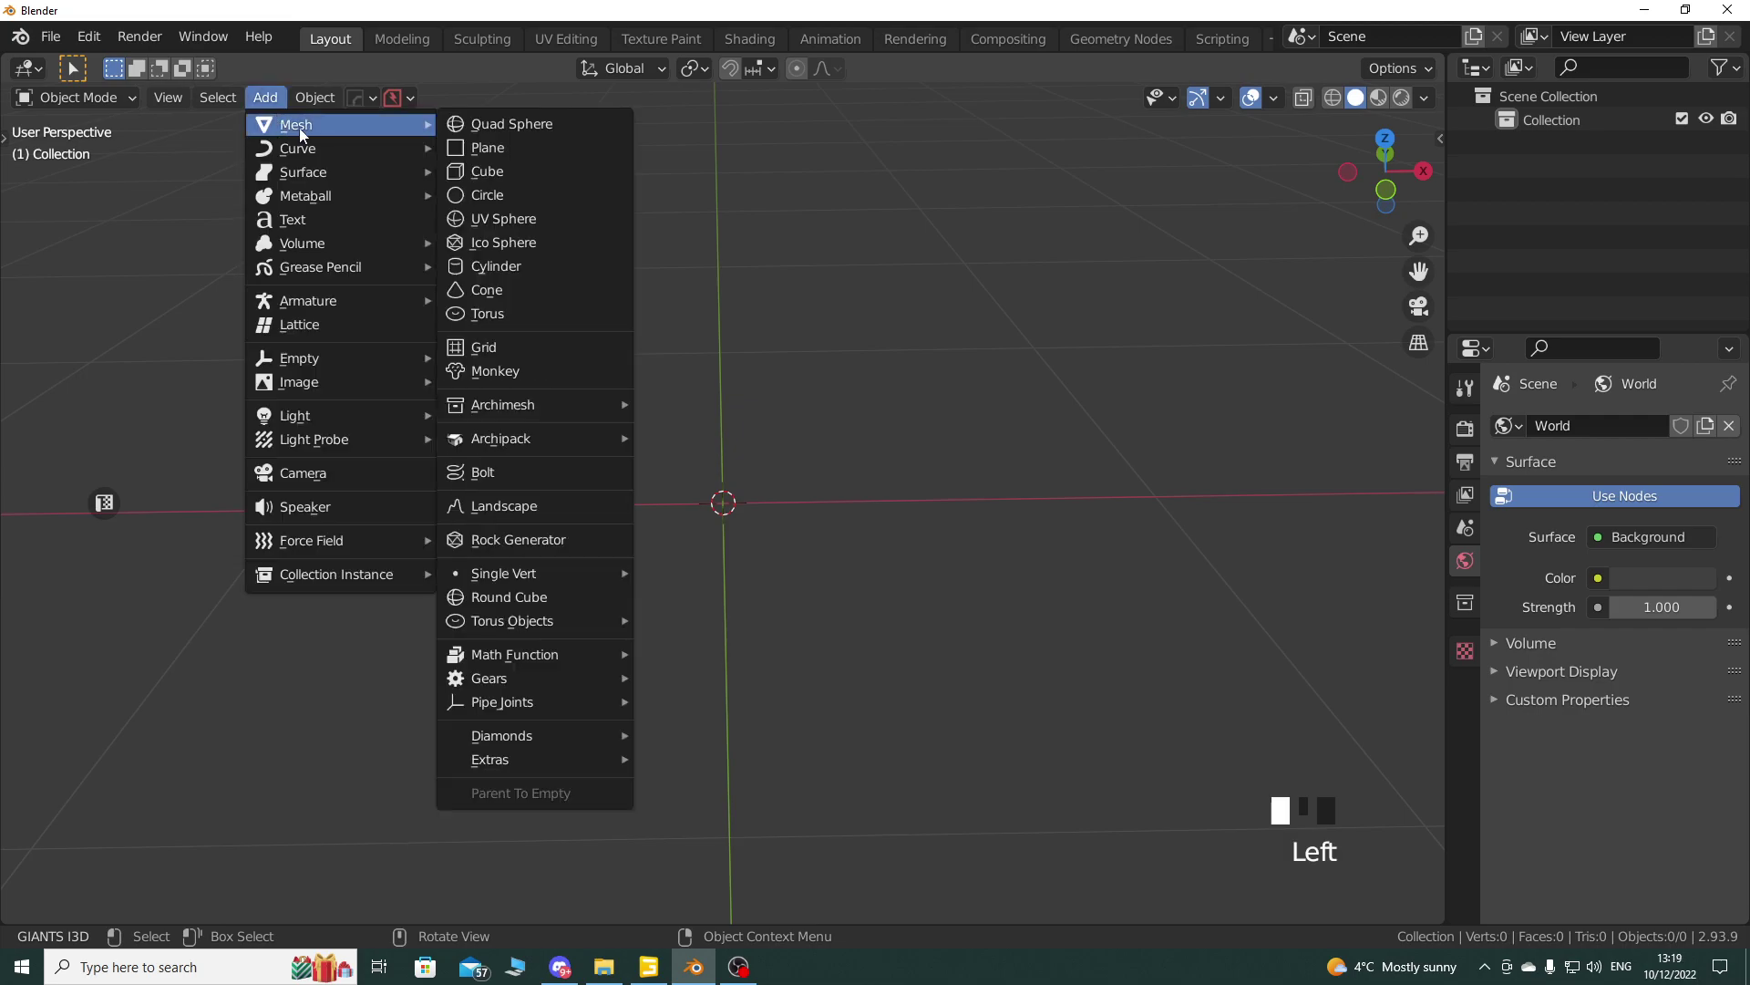
left_click(518, 150)
scroll(784, 436, "down", 4)
middle_click_drag(784, 436, 709, 462)
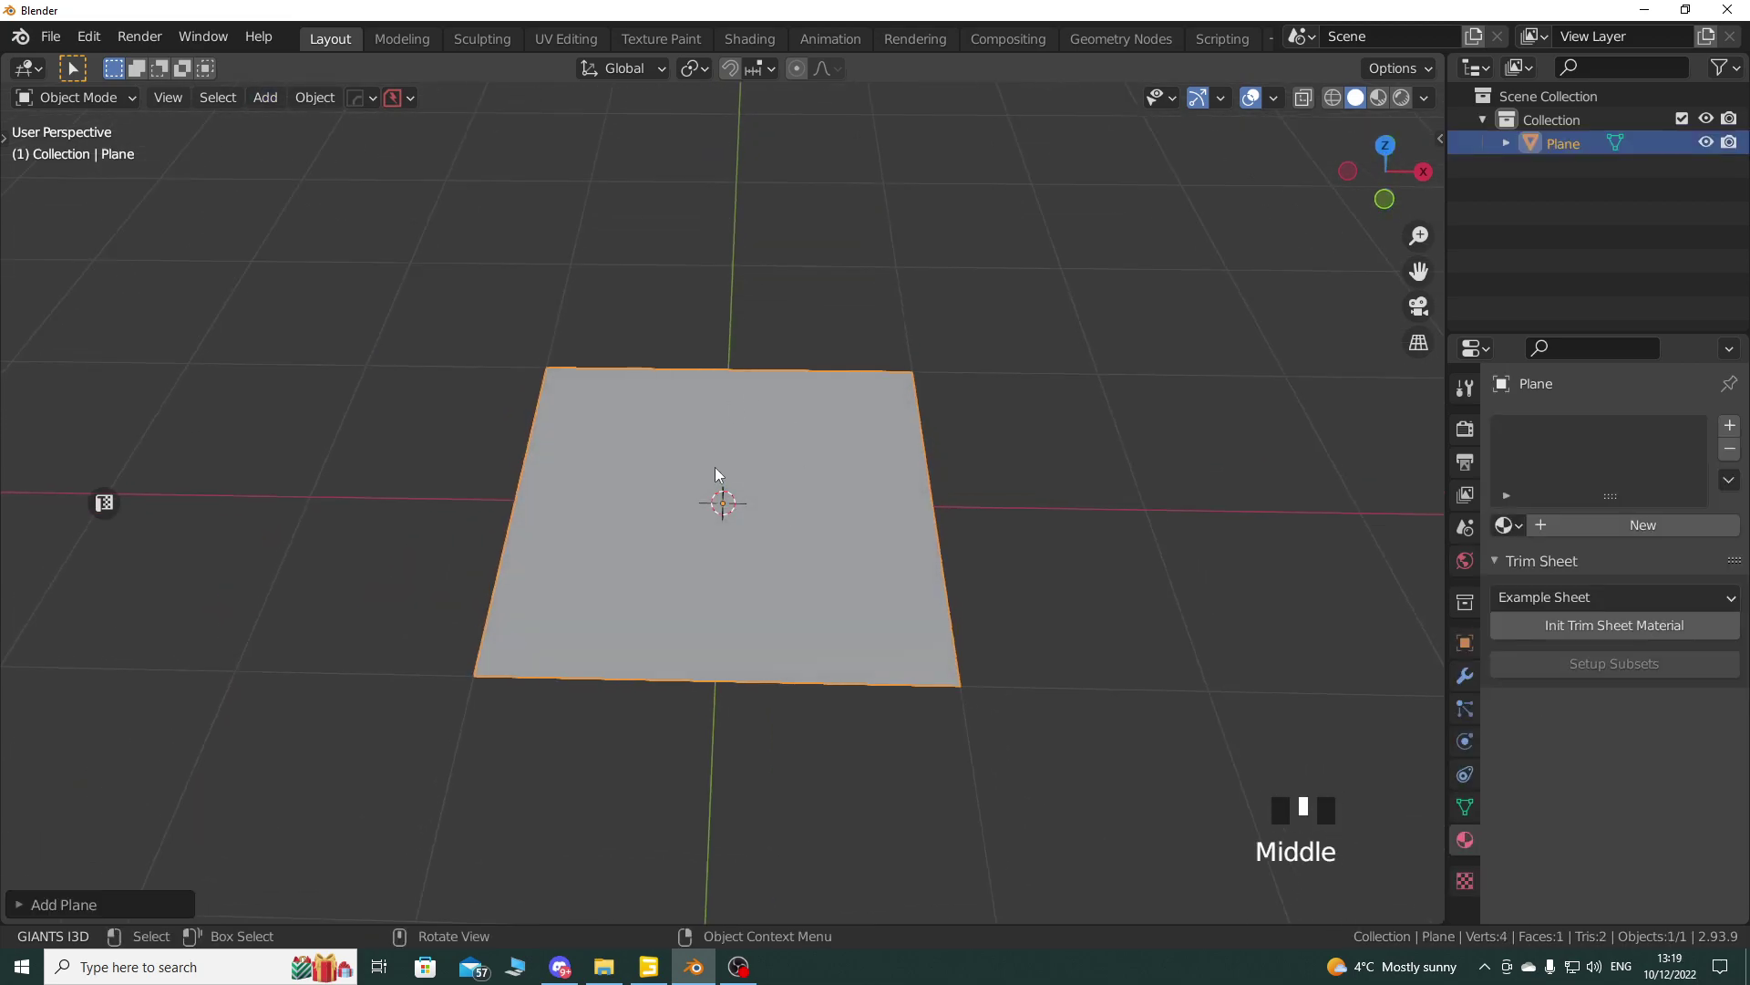
Step: Show the plane's transform values and scale the plane uniformly by a factor of 10
key("n")
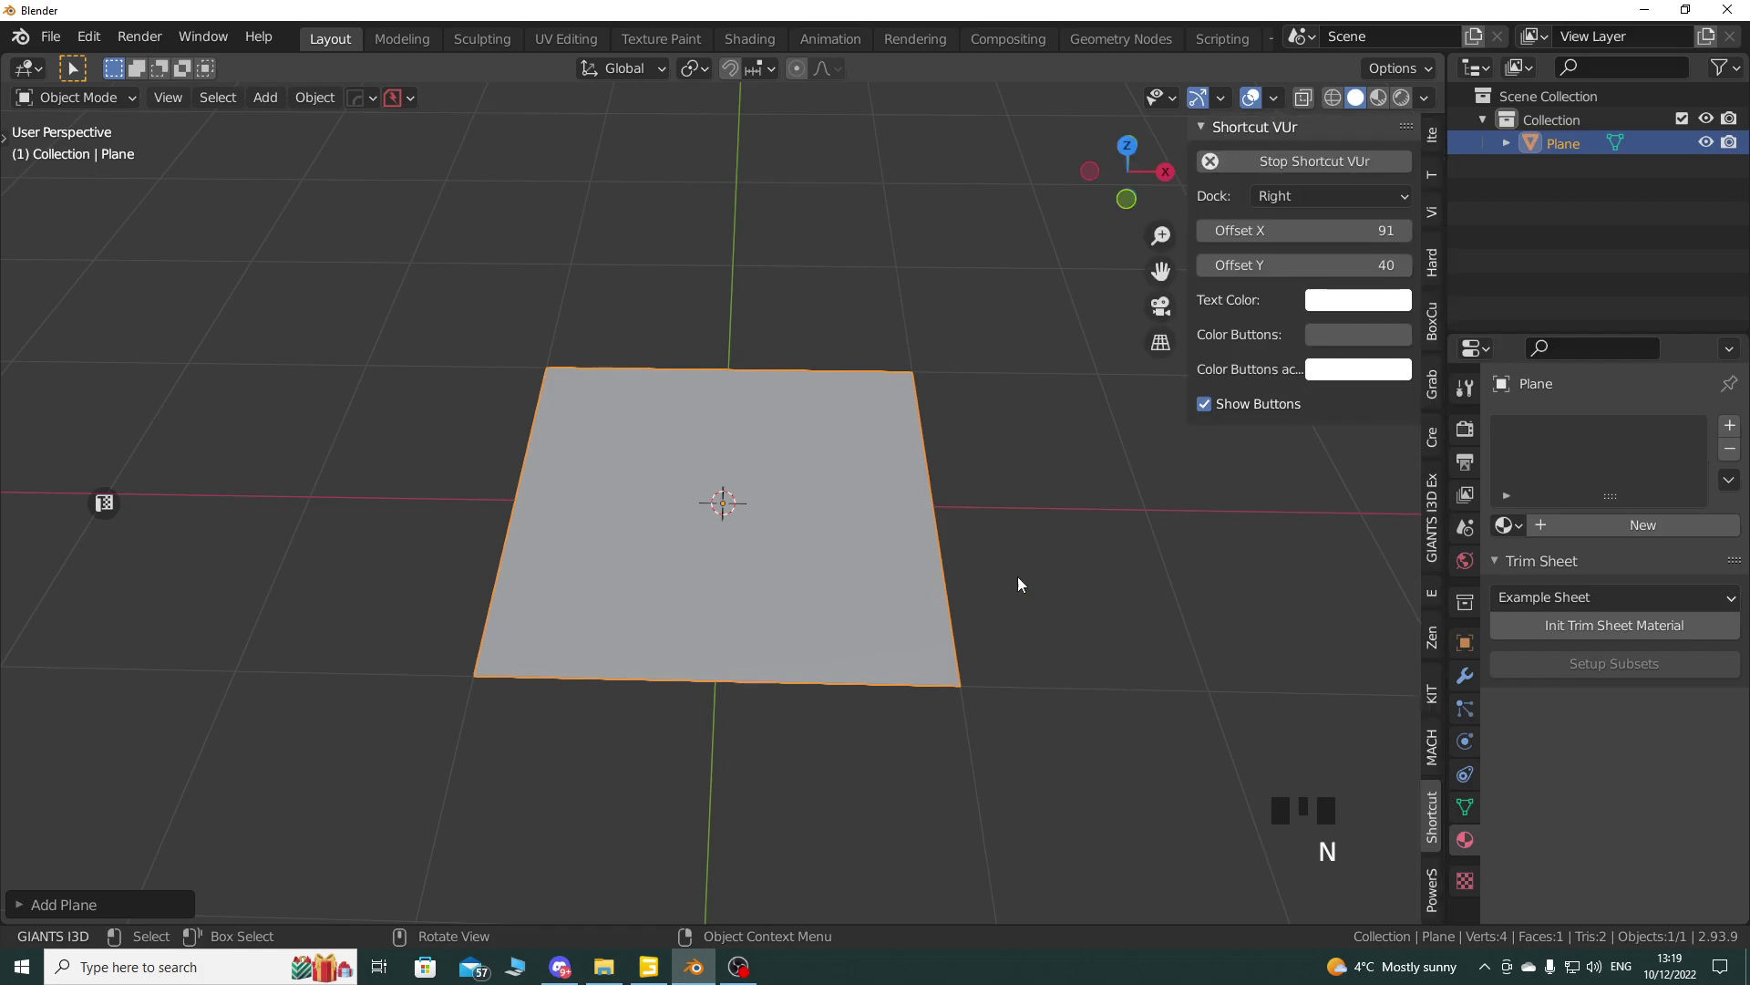
left_click(1432, 135)
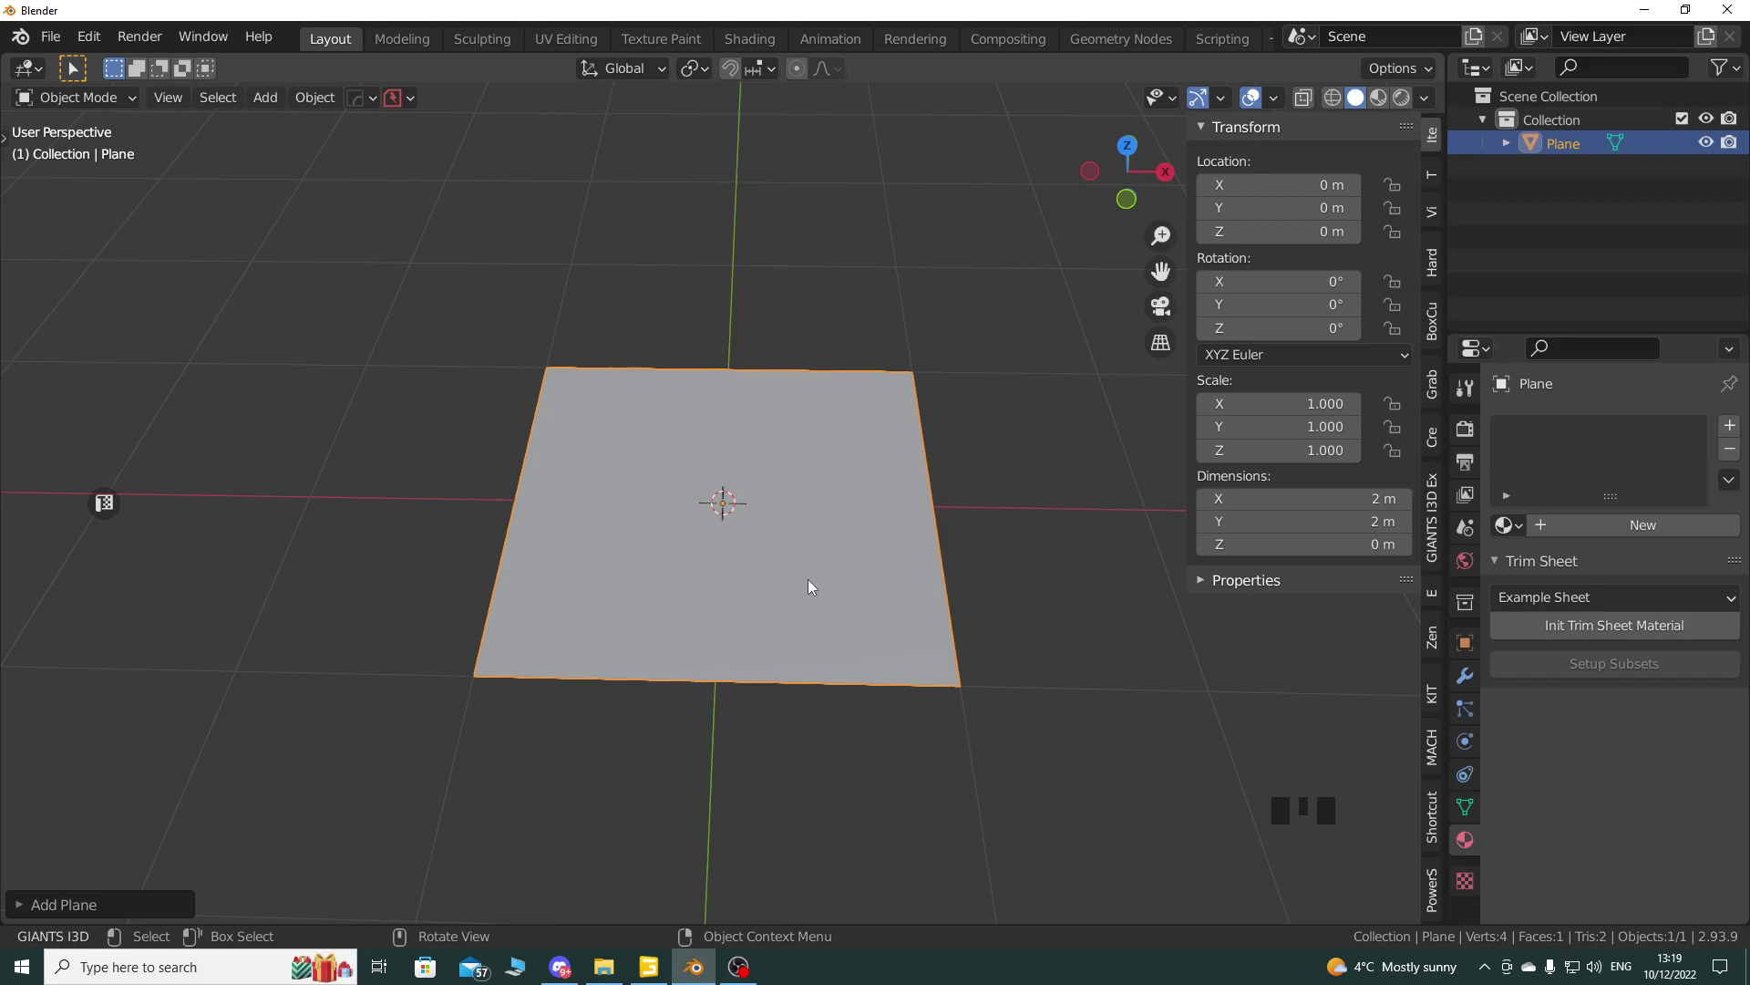
scroll(803, 588, "down", 8)
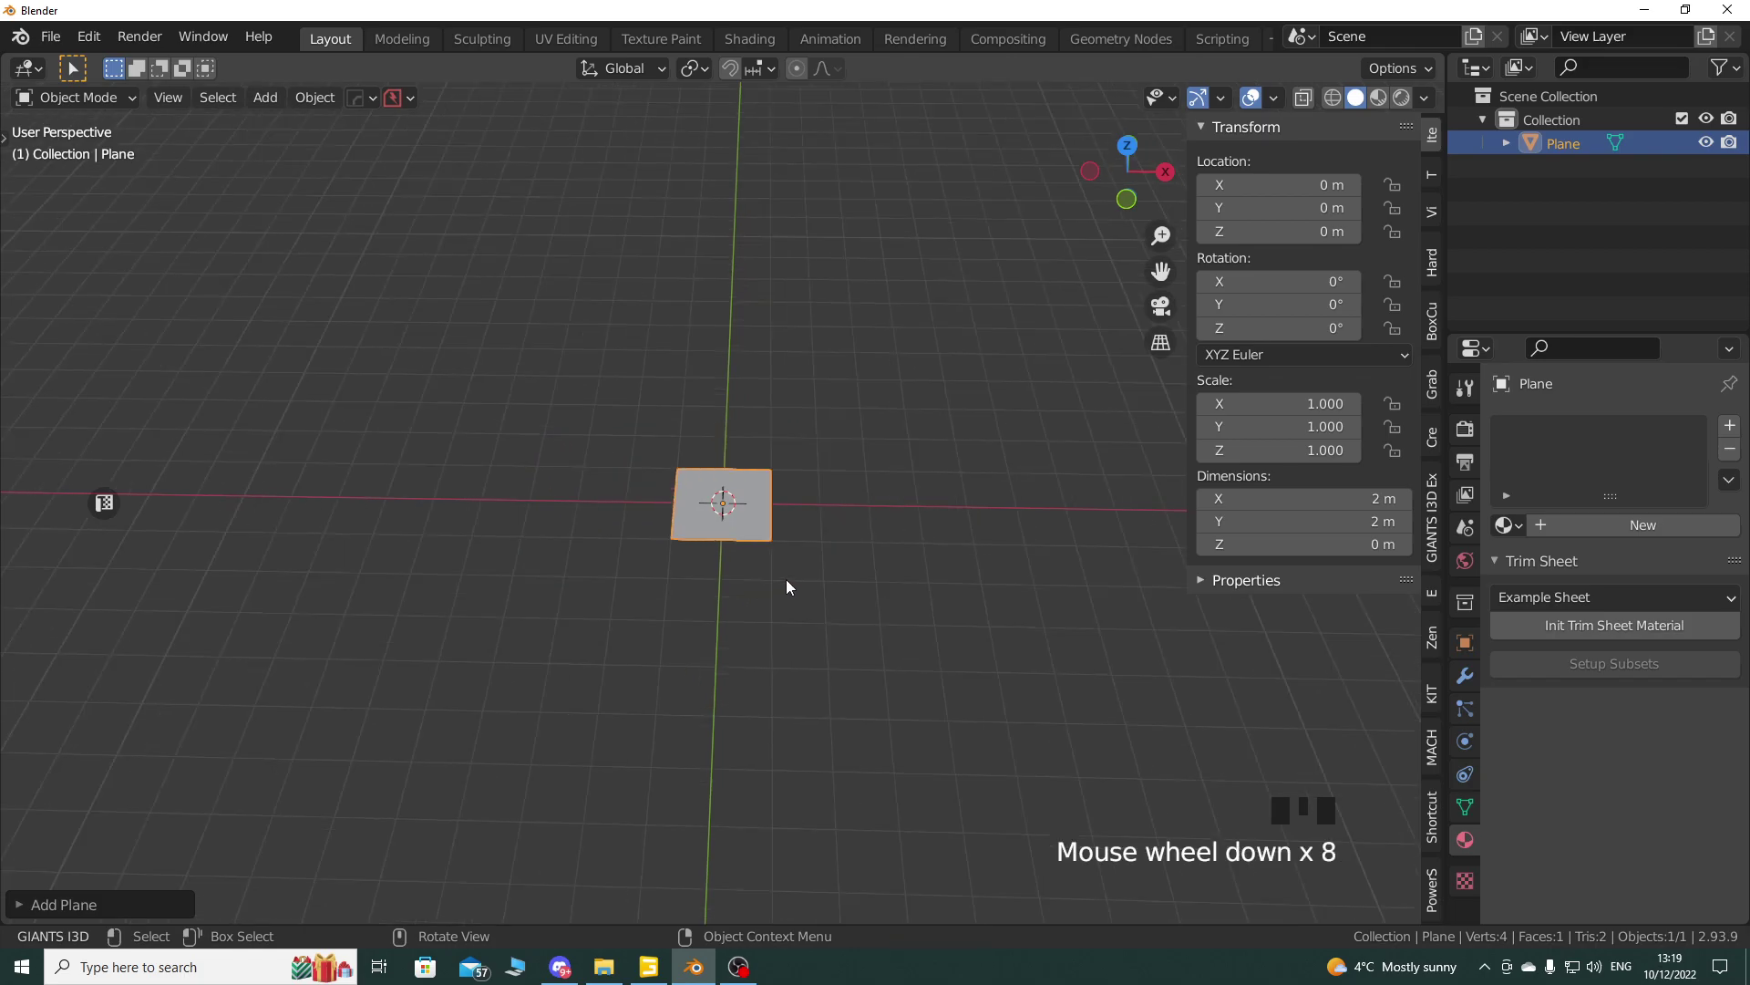
scroll(786, 584, "up", 6)
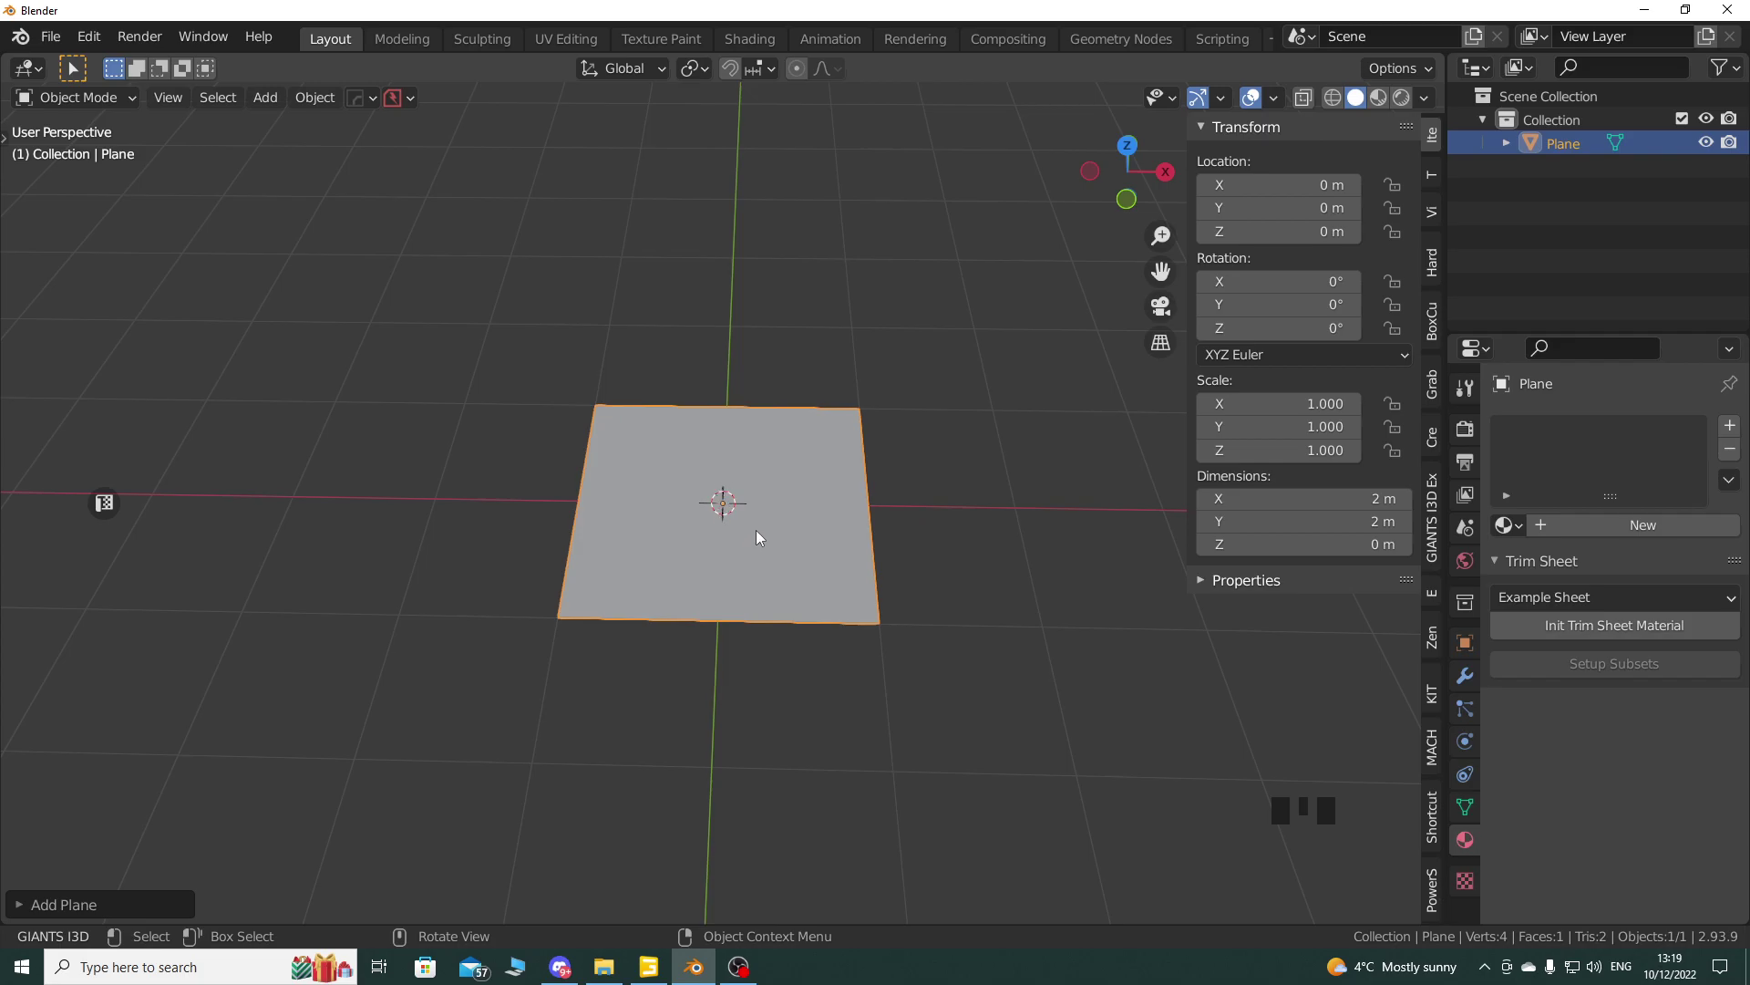
key("s")
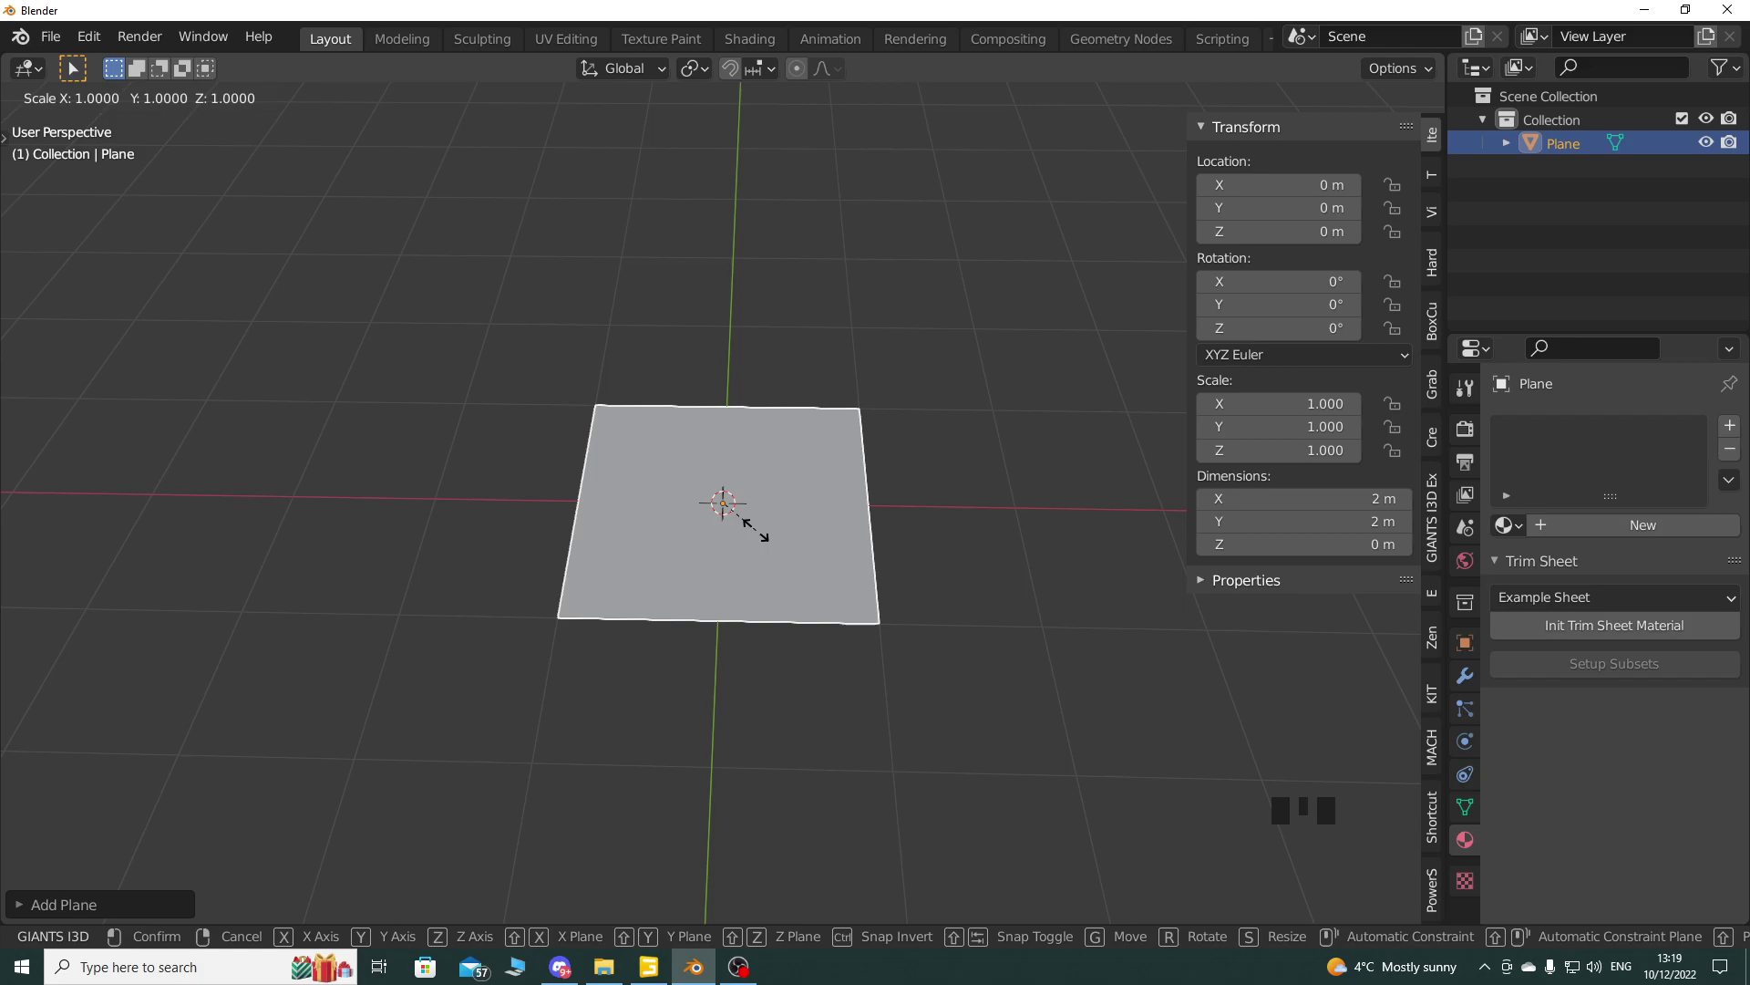
type("10")
key("Return")
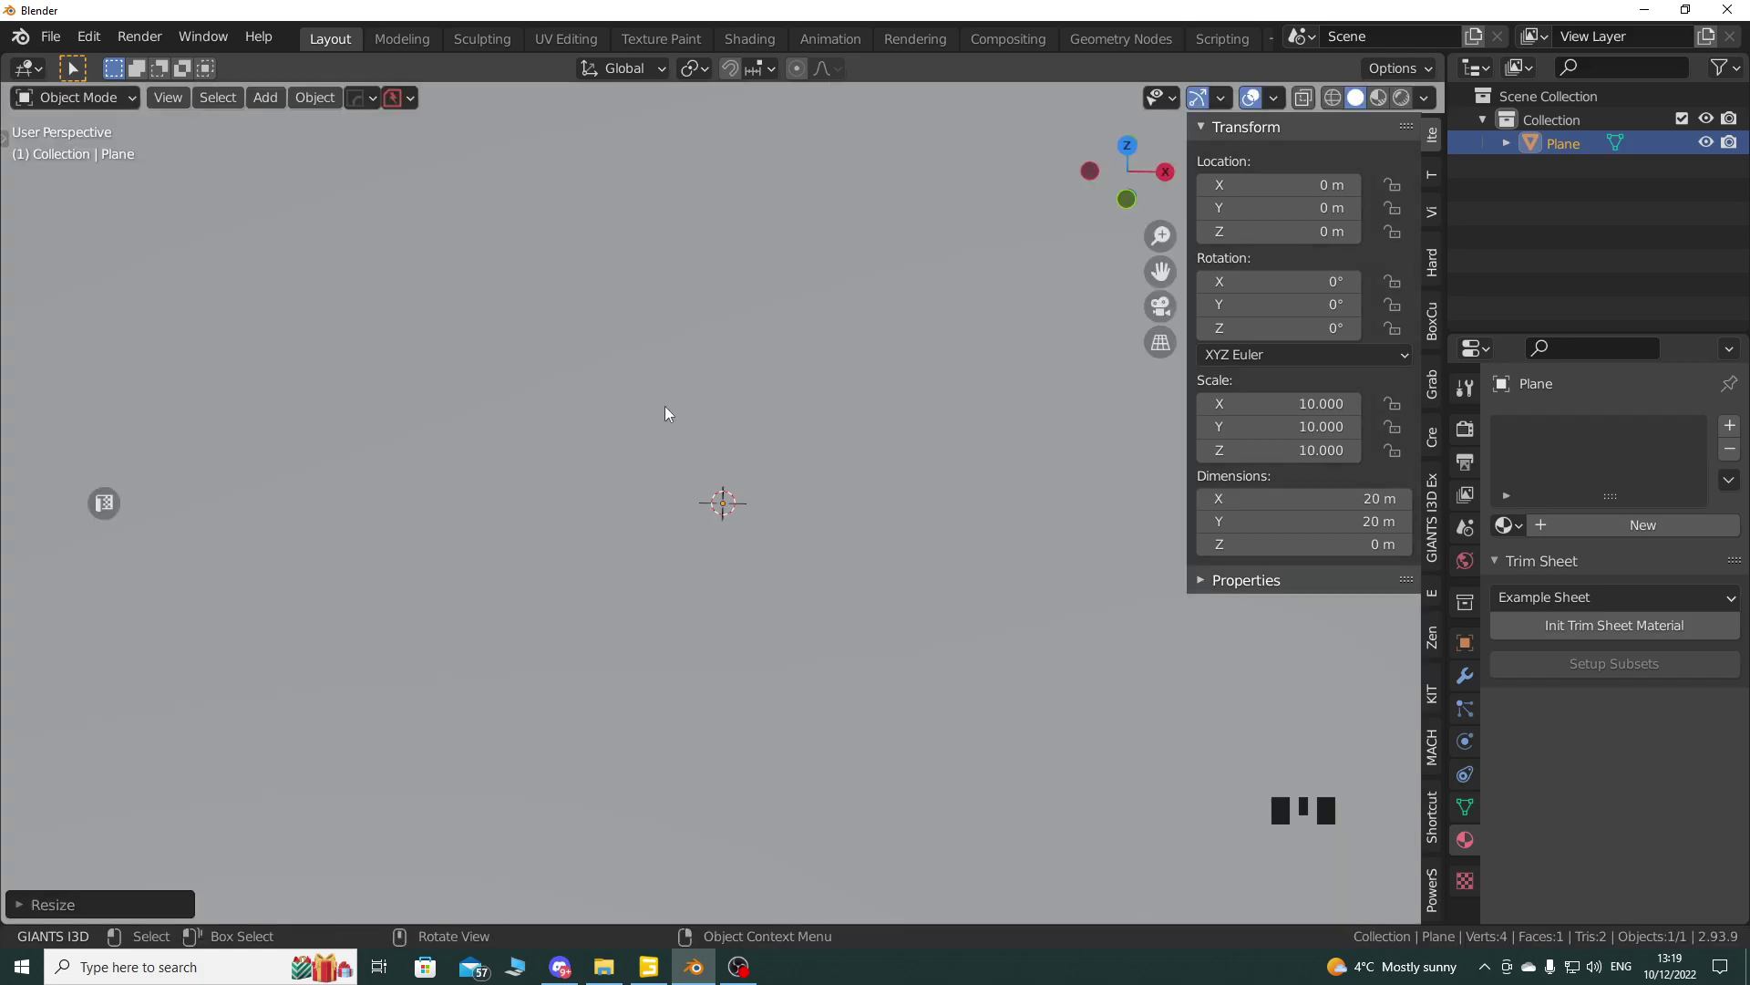
scroll(708, 409, "down", 9)
middle_click_drag(799, 585, 652, 501)
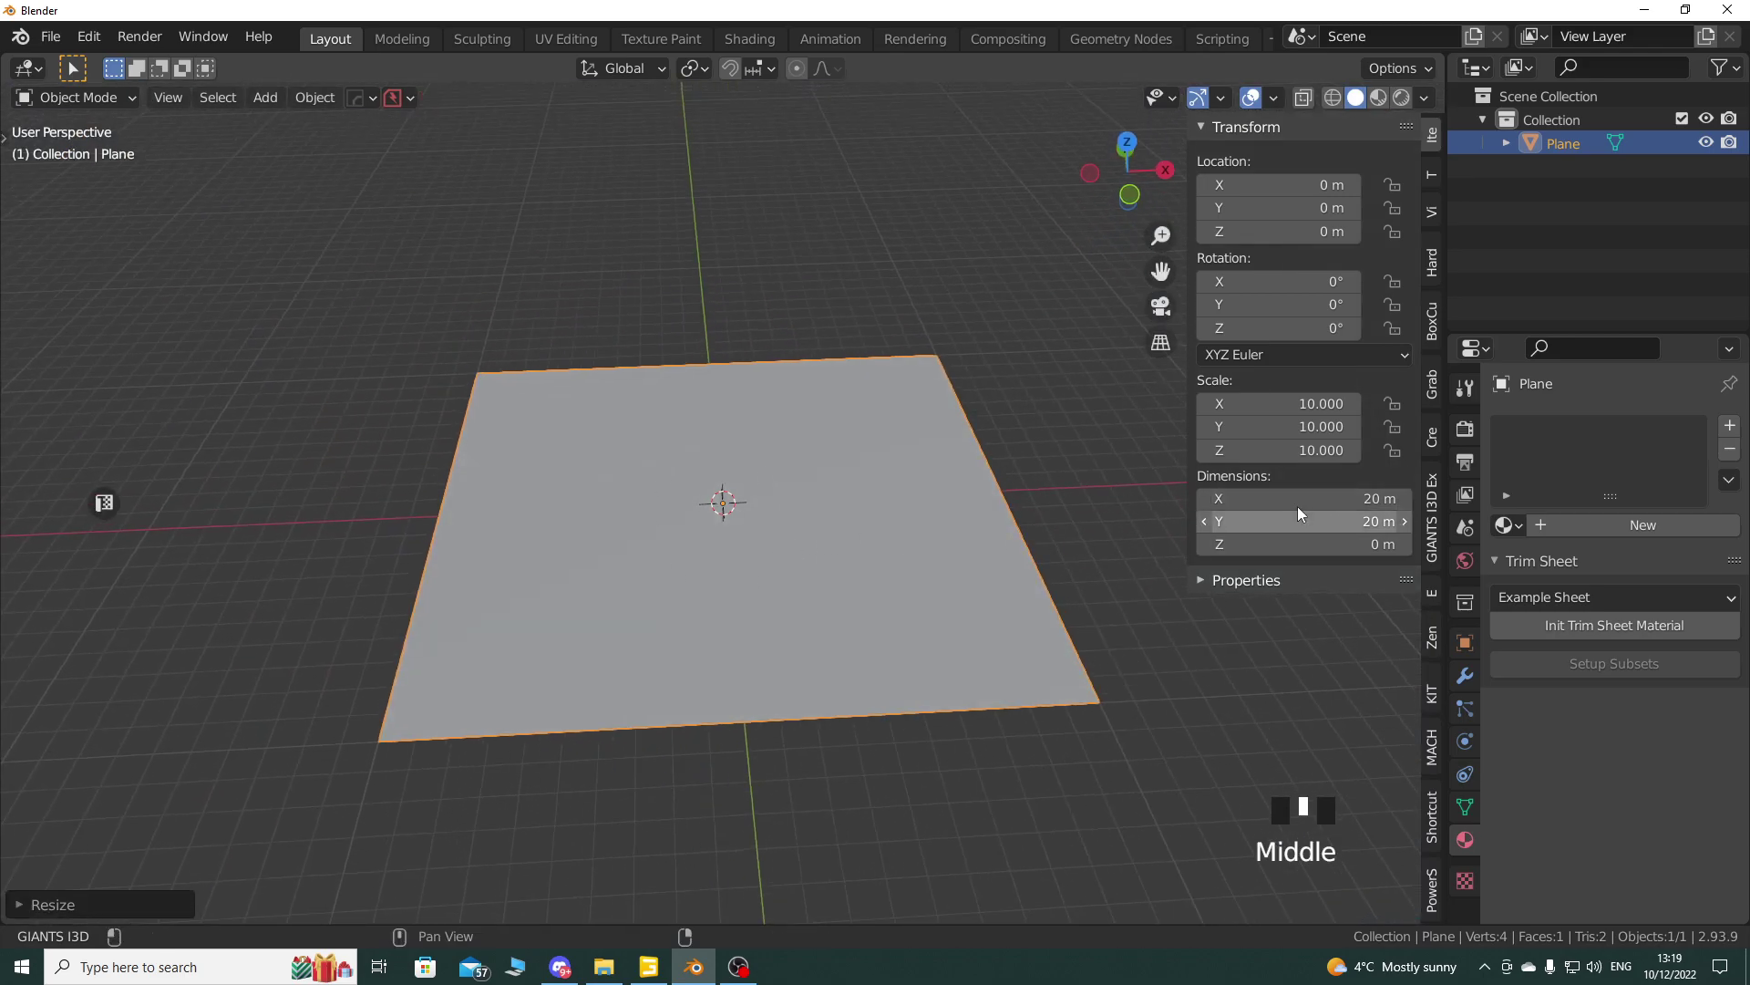
middle_click_drag(813, 559, 796, 580)
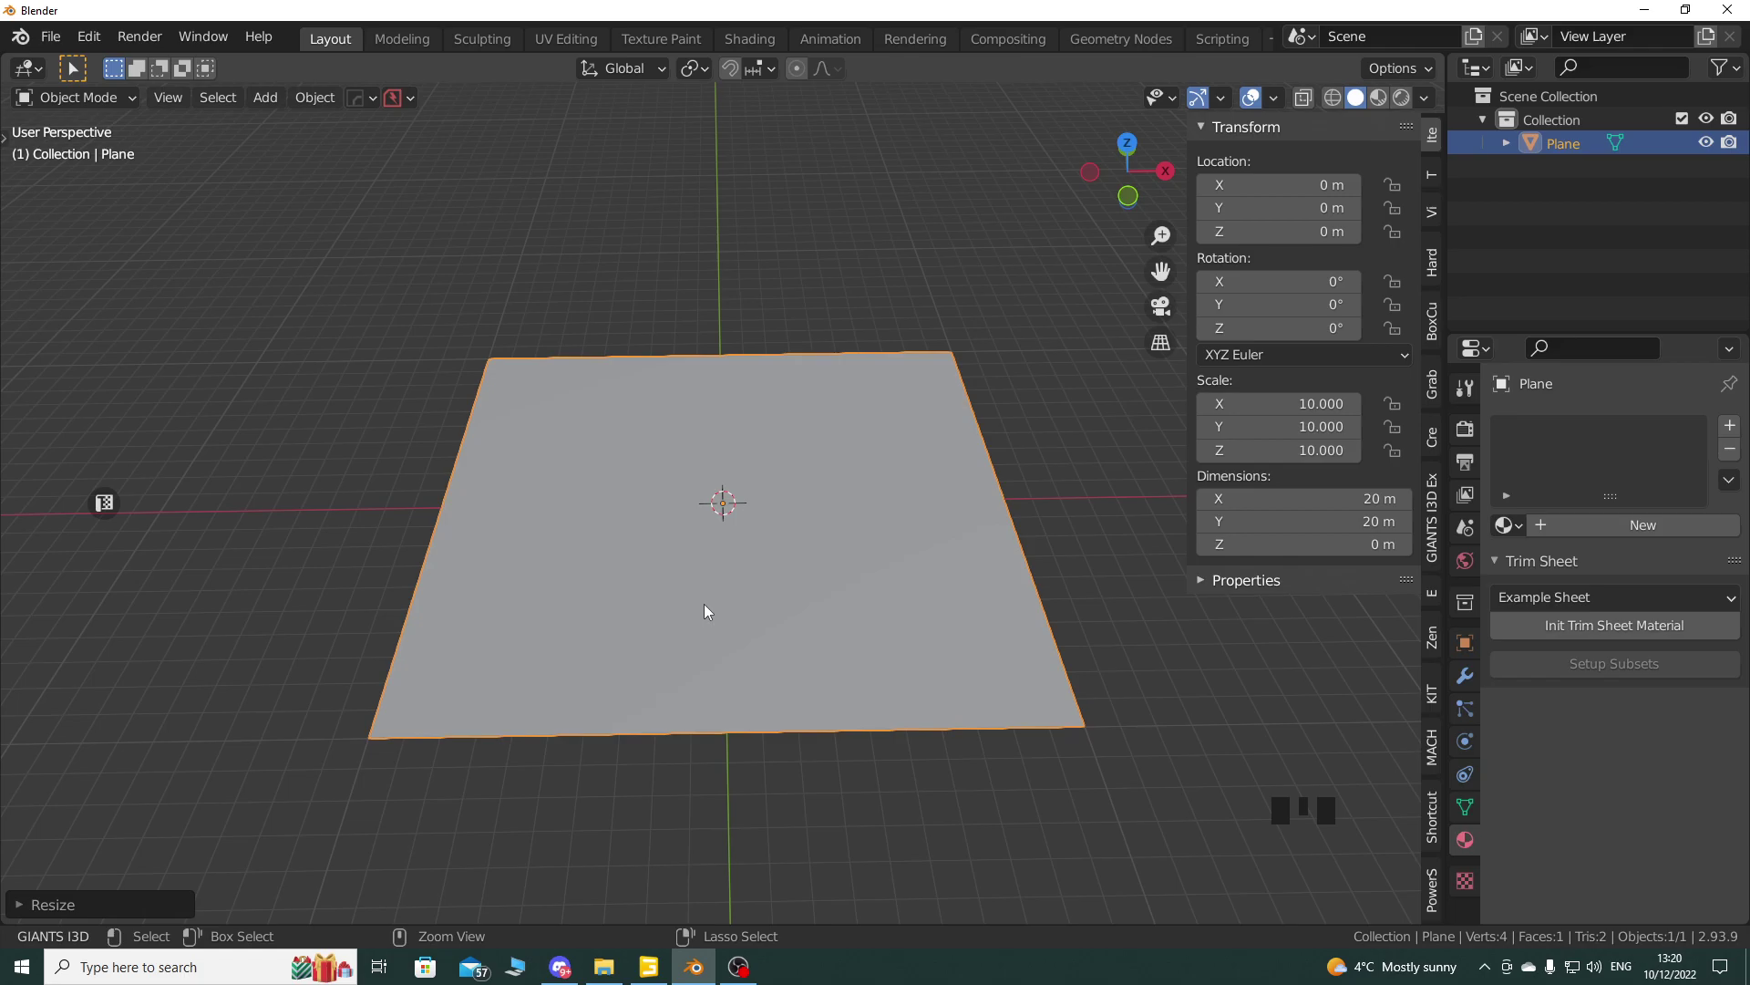
Step: Apply the plane's scale and hide its transform values
key("ctrl+a")
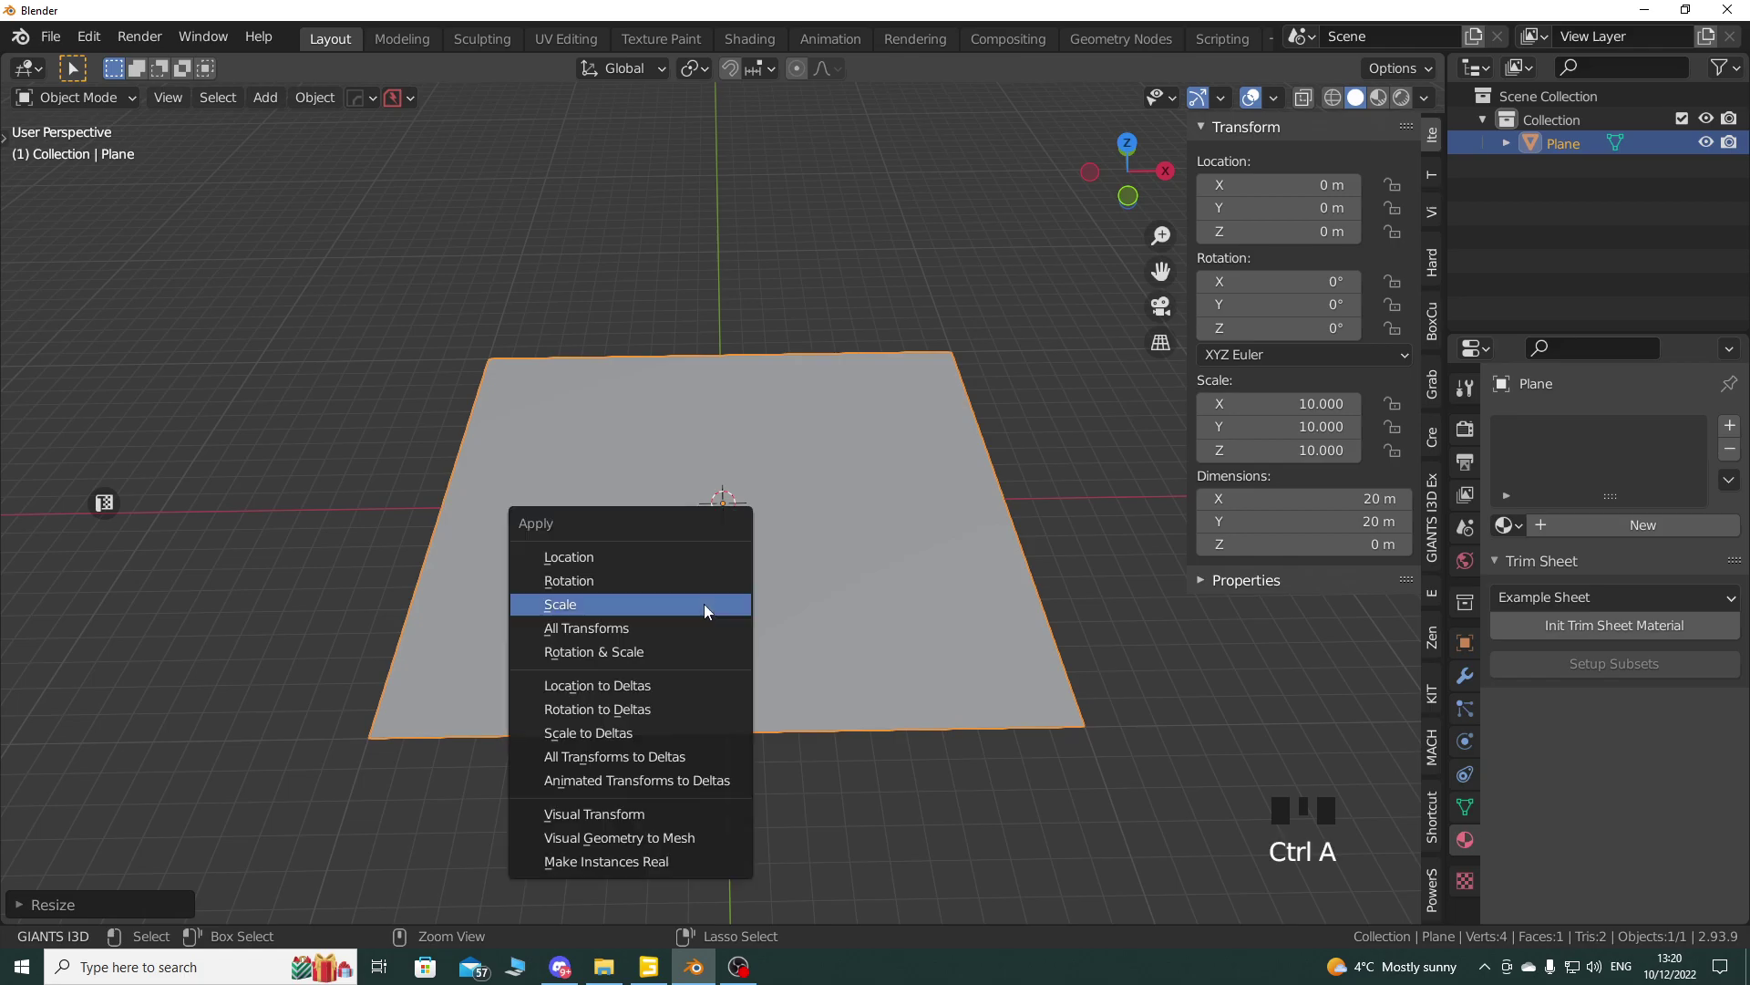
left_click(642, 609)
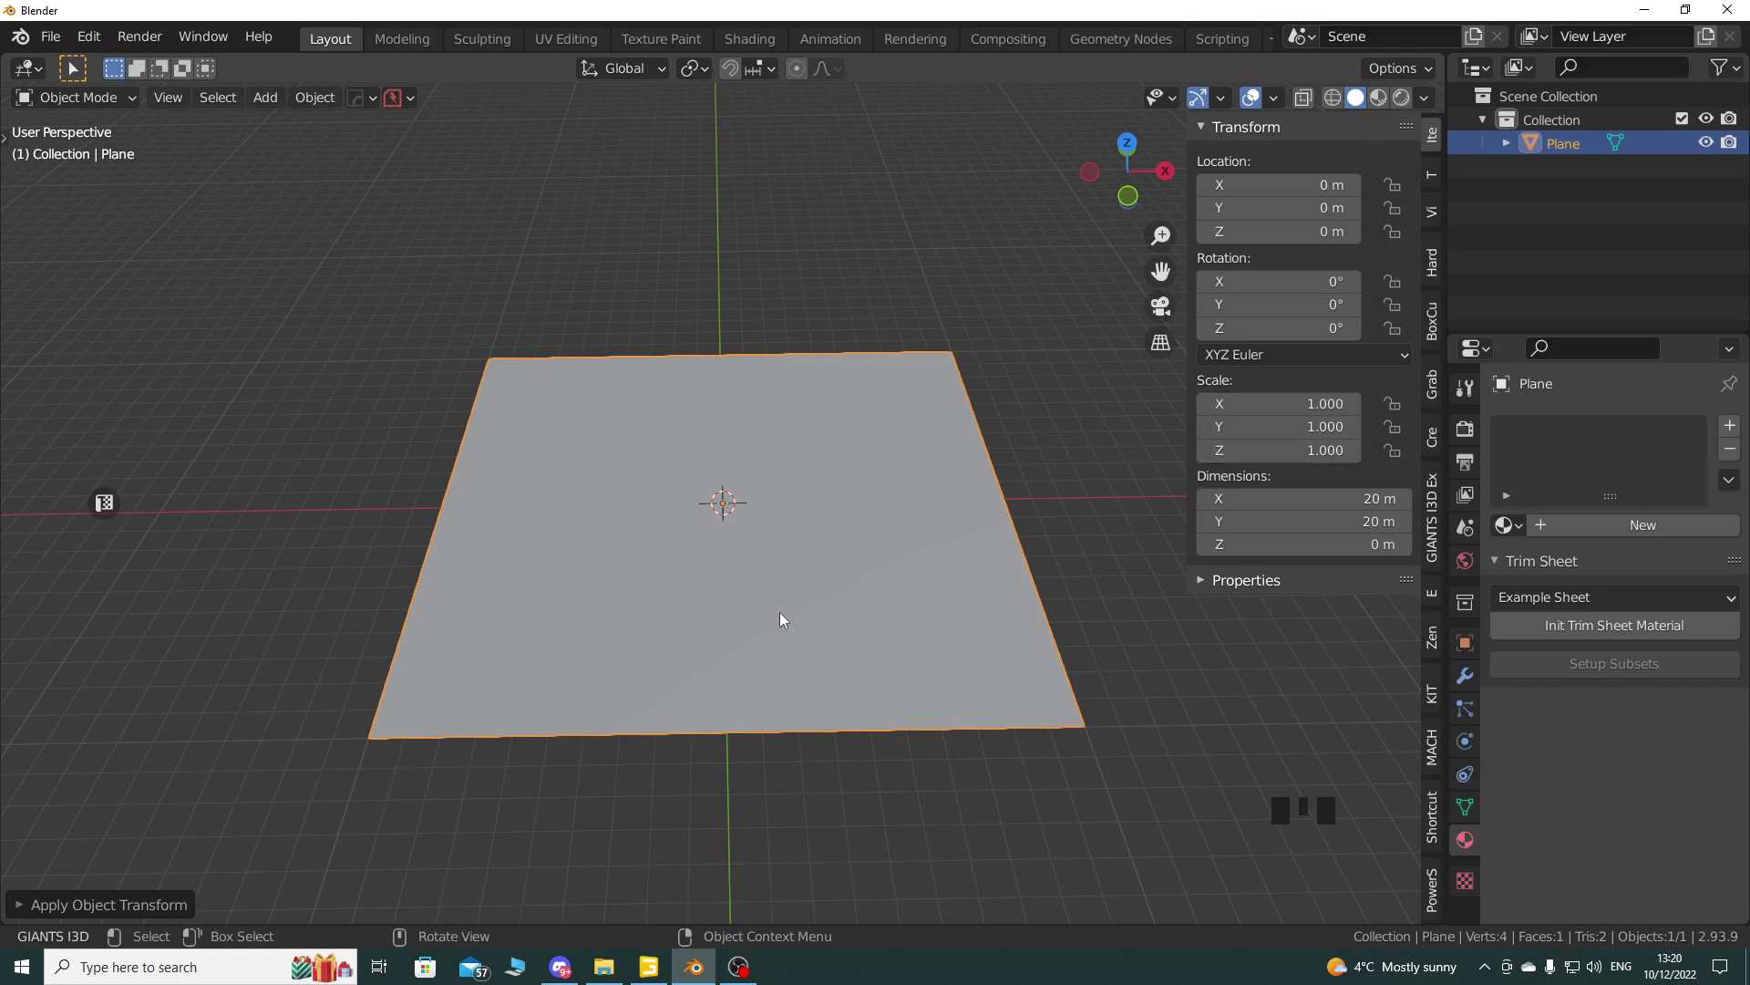
key("n")
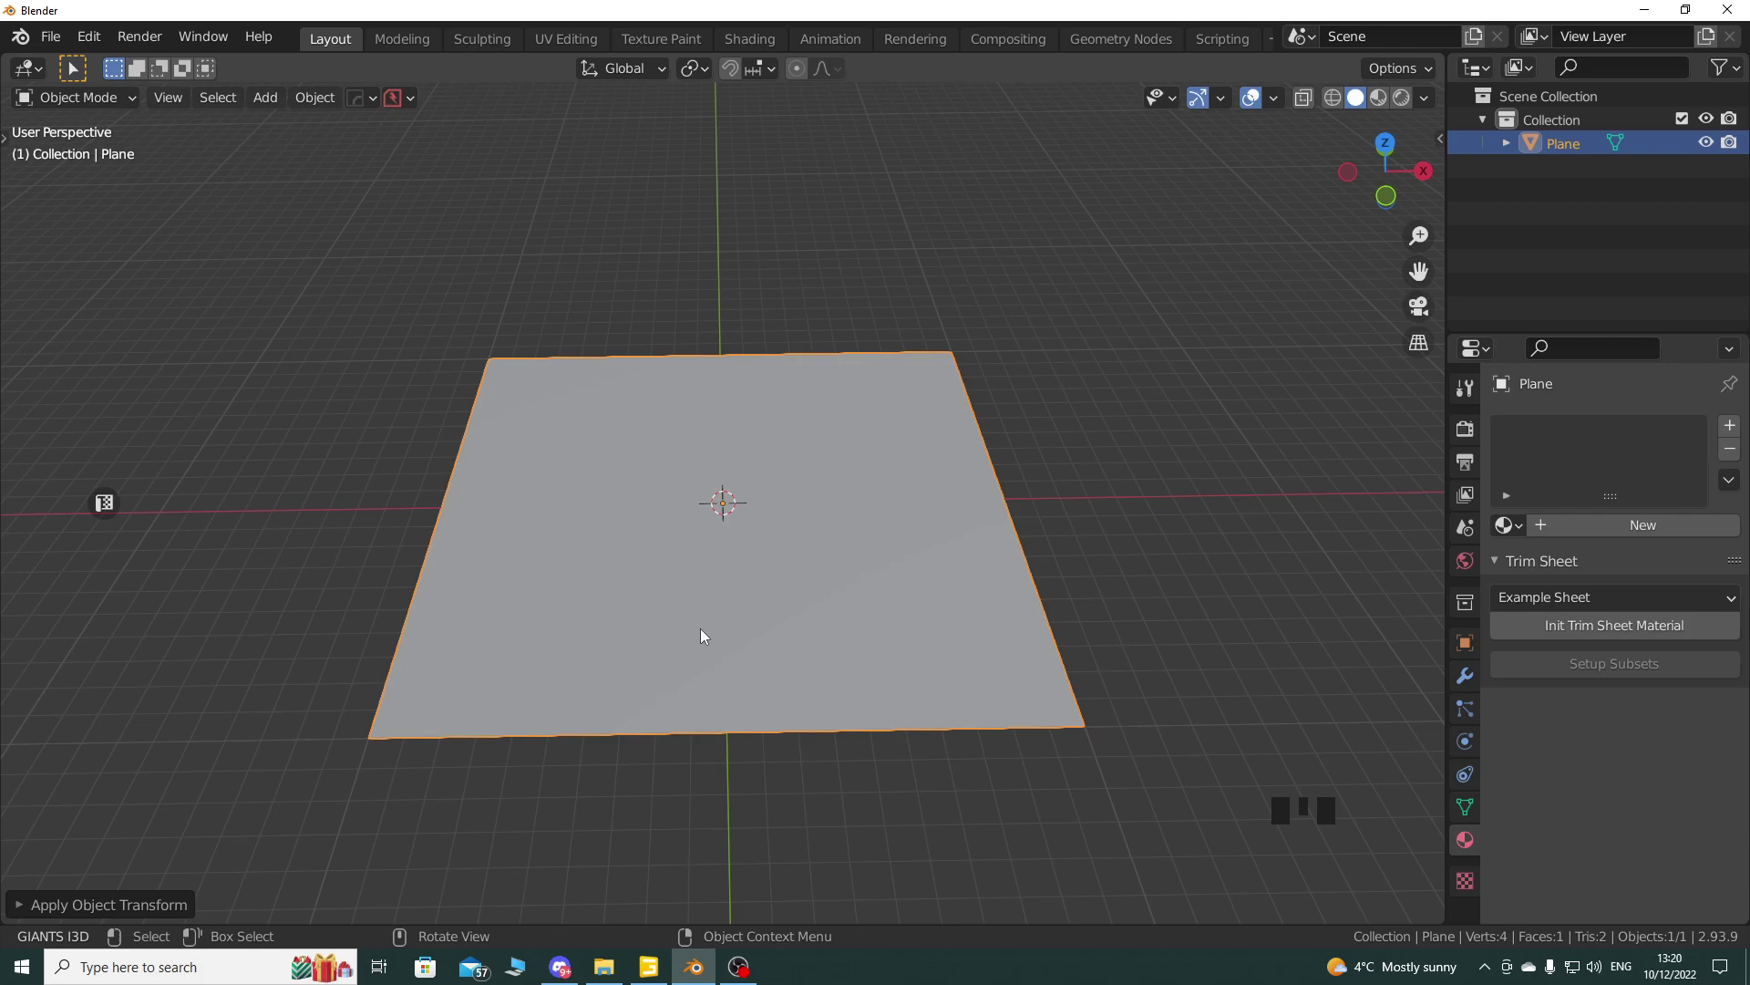
Step: Enter Edit Mode on the plane and subdivide its mesh
key("Tab")
key("Tab")
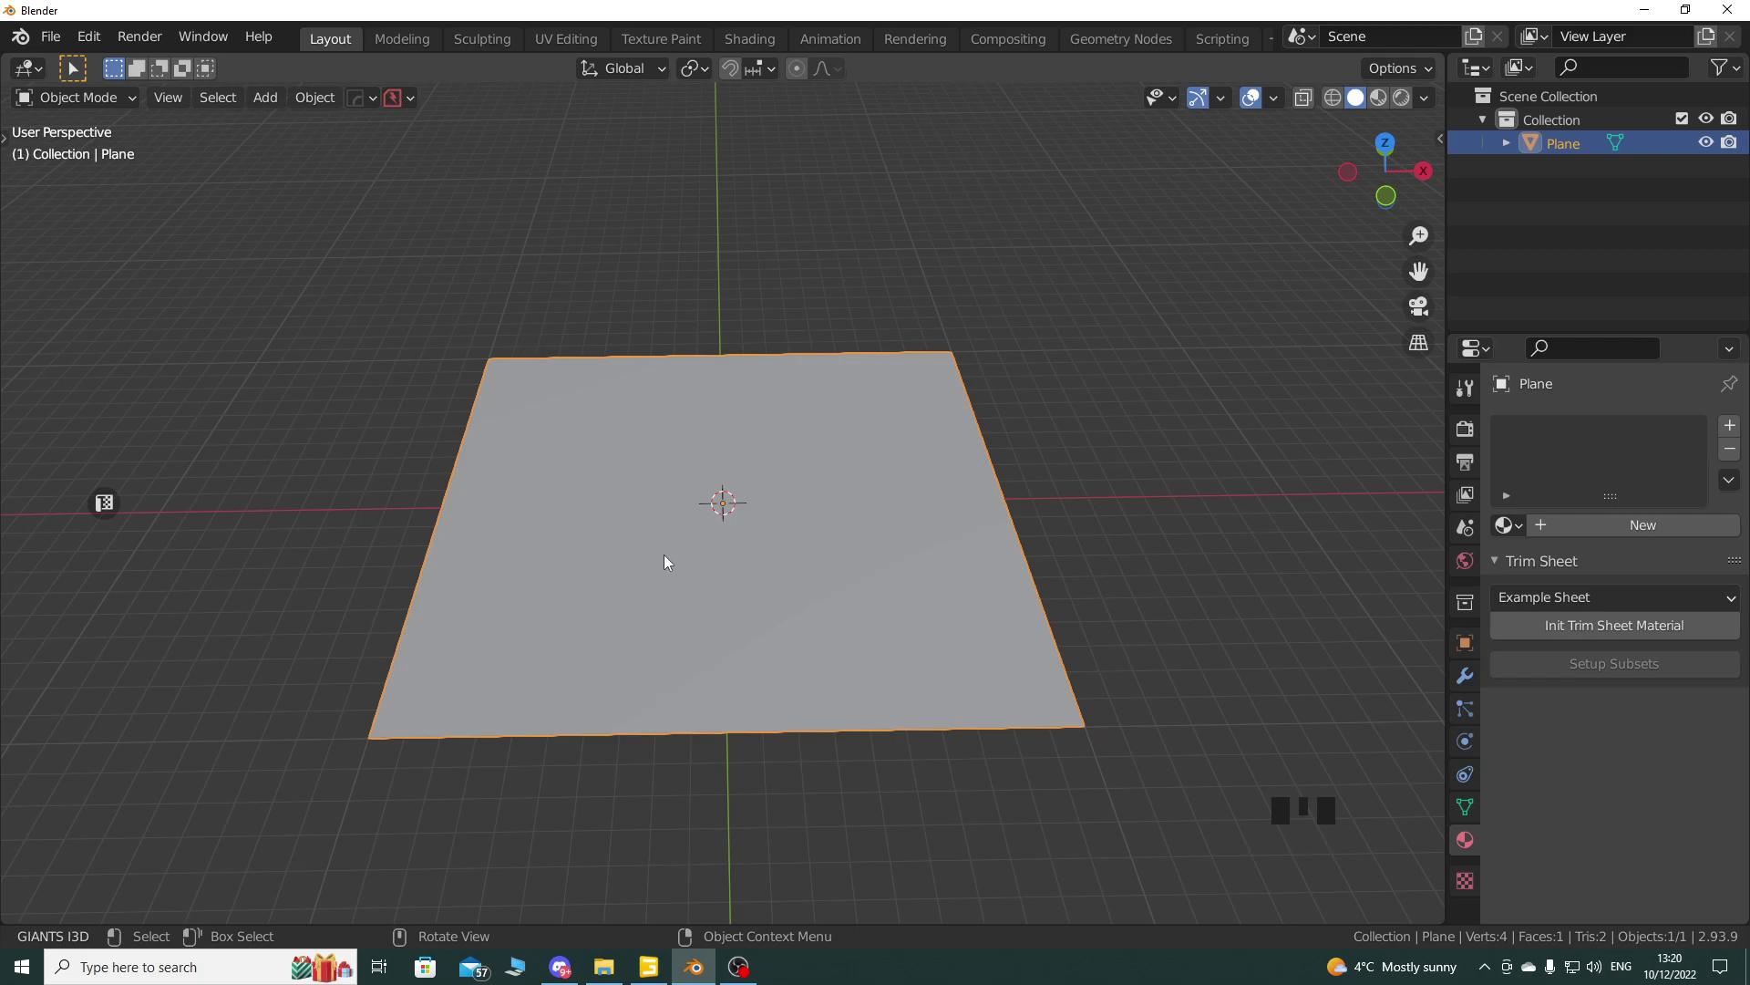
left_click(106, 102)
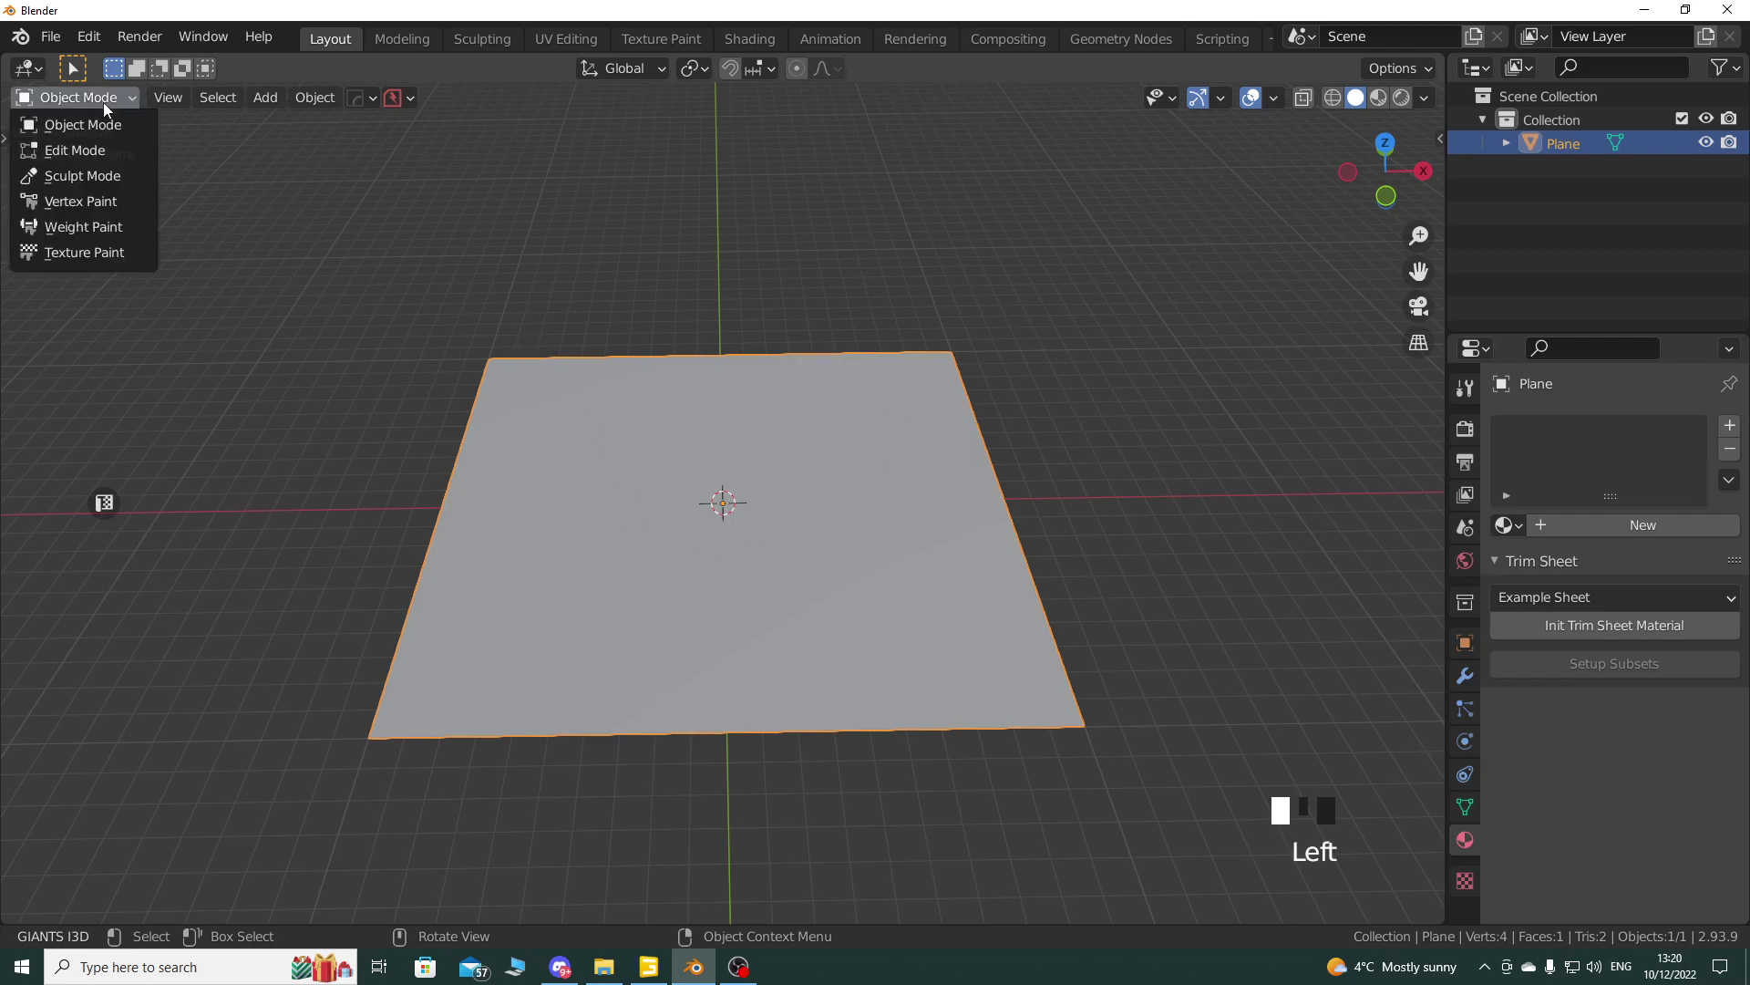
left_click(73, 148)
right_click_drag(508, 513, 486, 430)
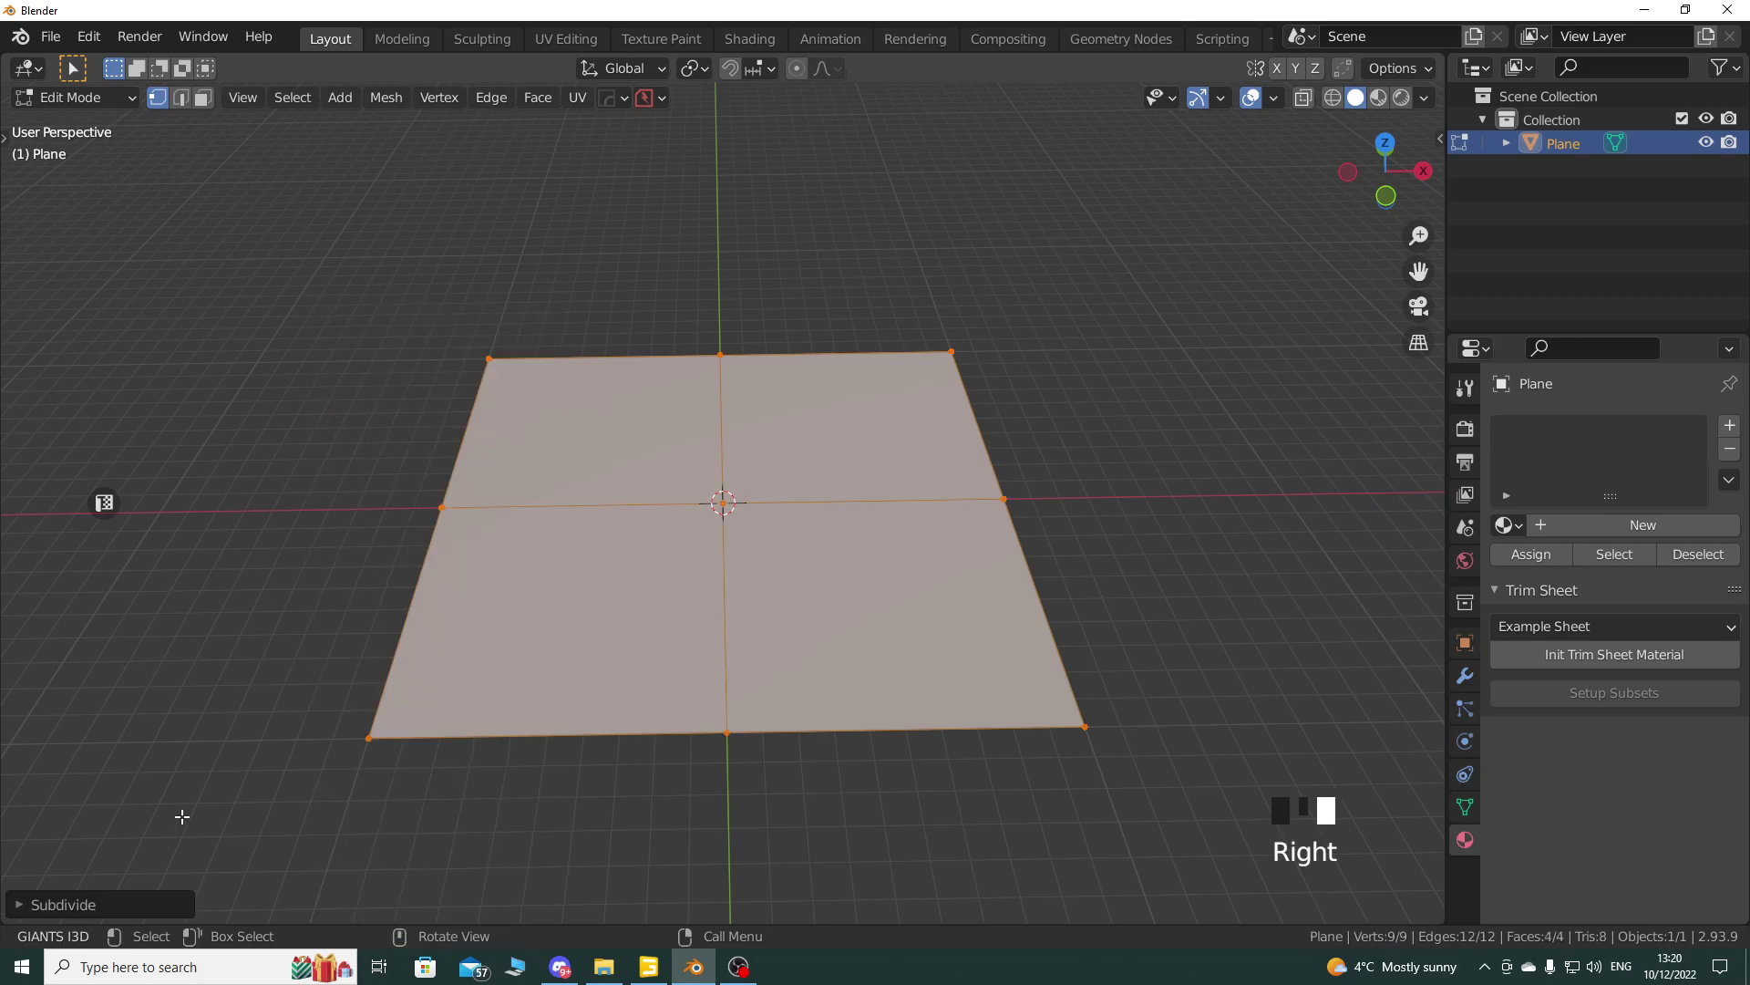
Step: Set the subdivision's number of cuts to 100 and return the plane to Object Mode
left_click(89, 907)
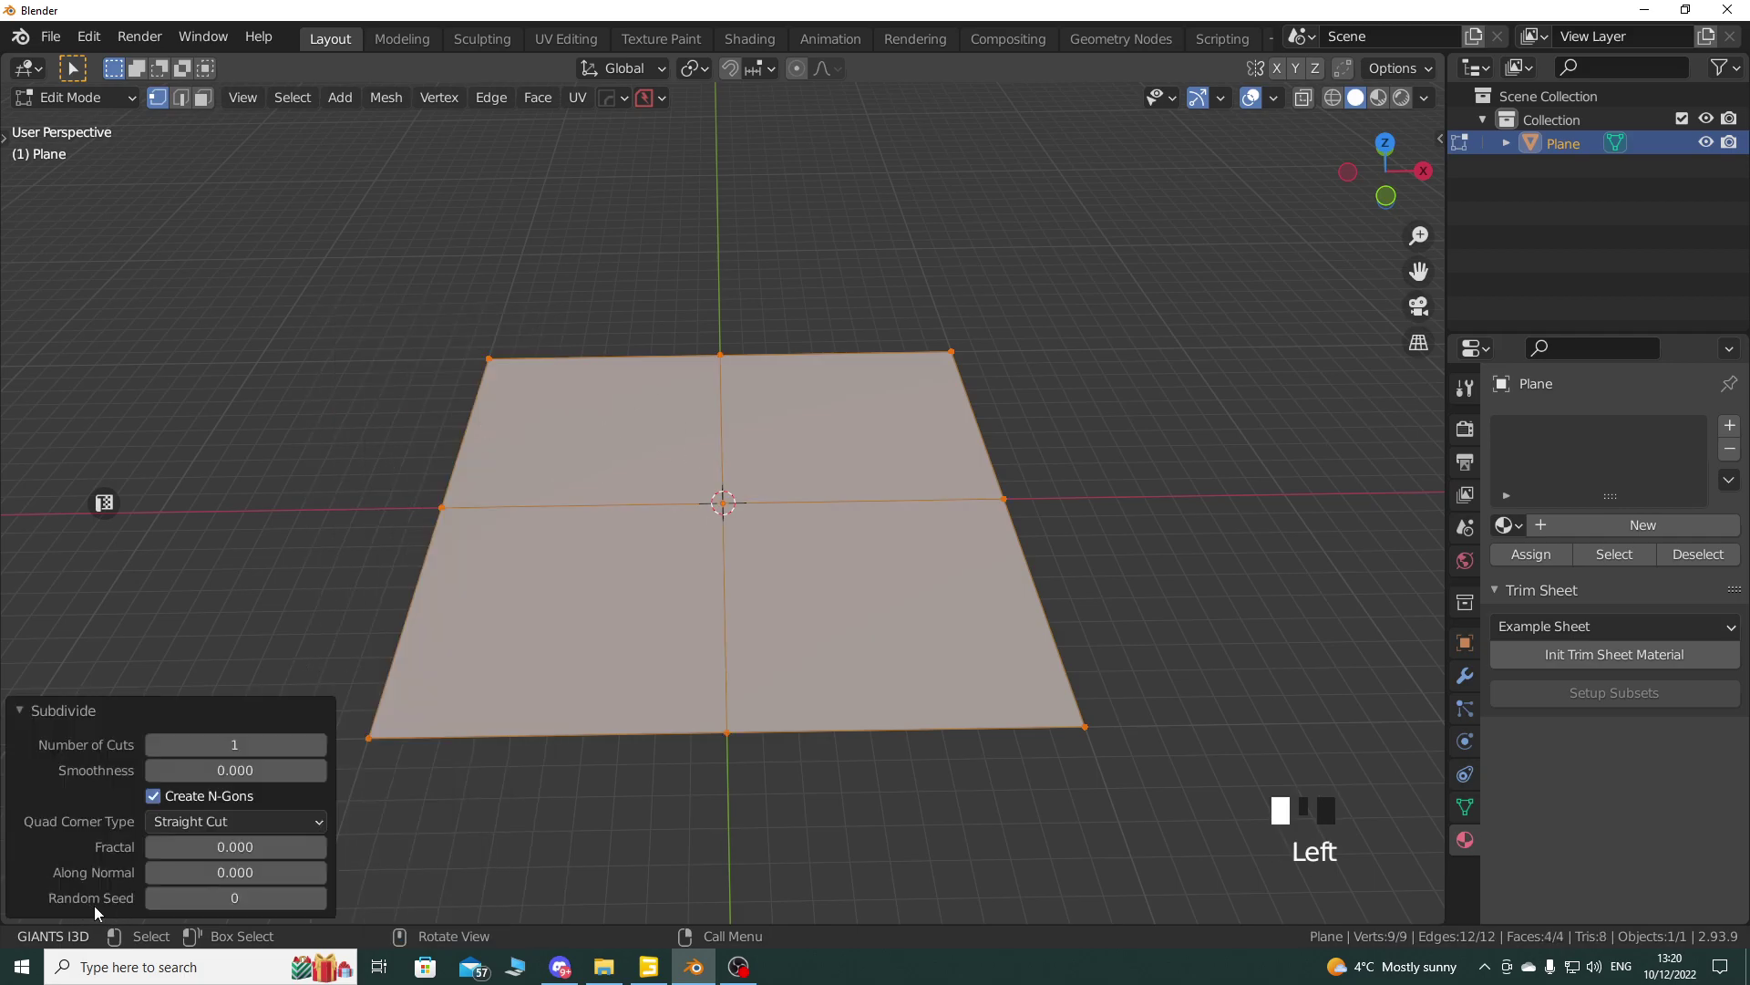
left_click(227, 746)
type("100")
key("Return")
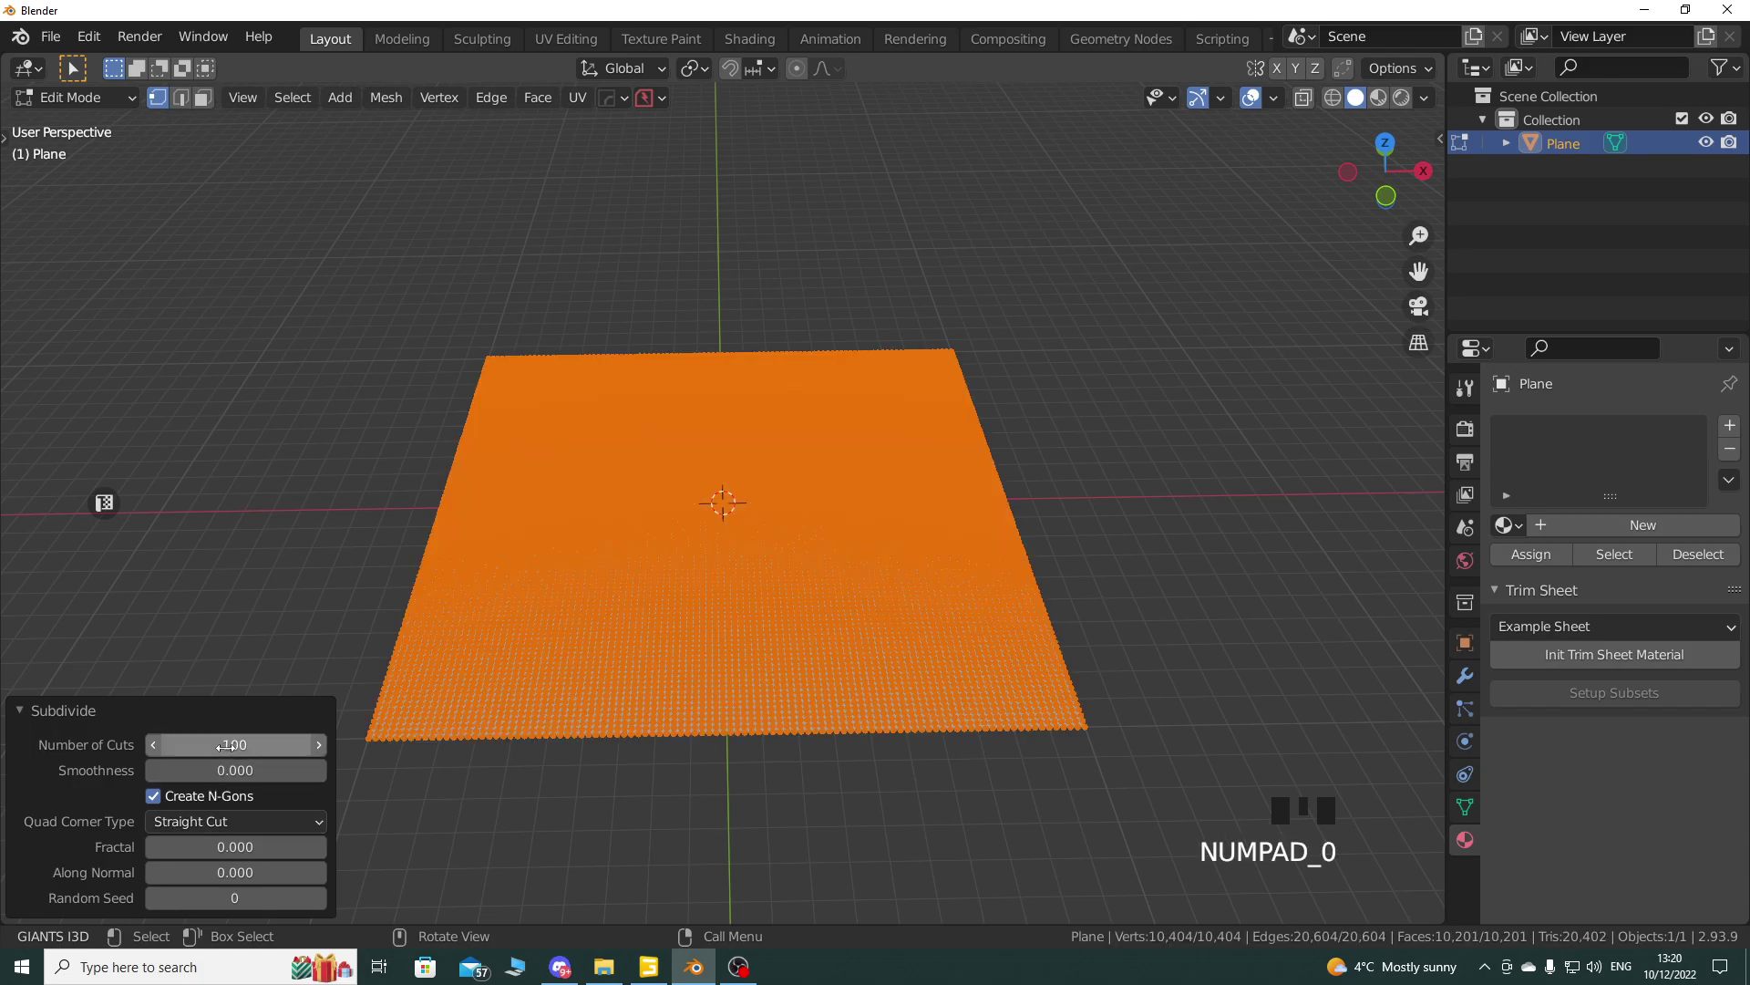
left_click(88, 722)
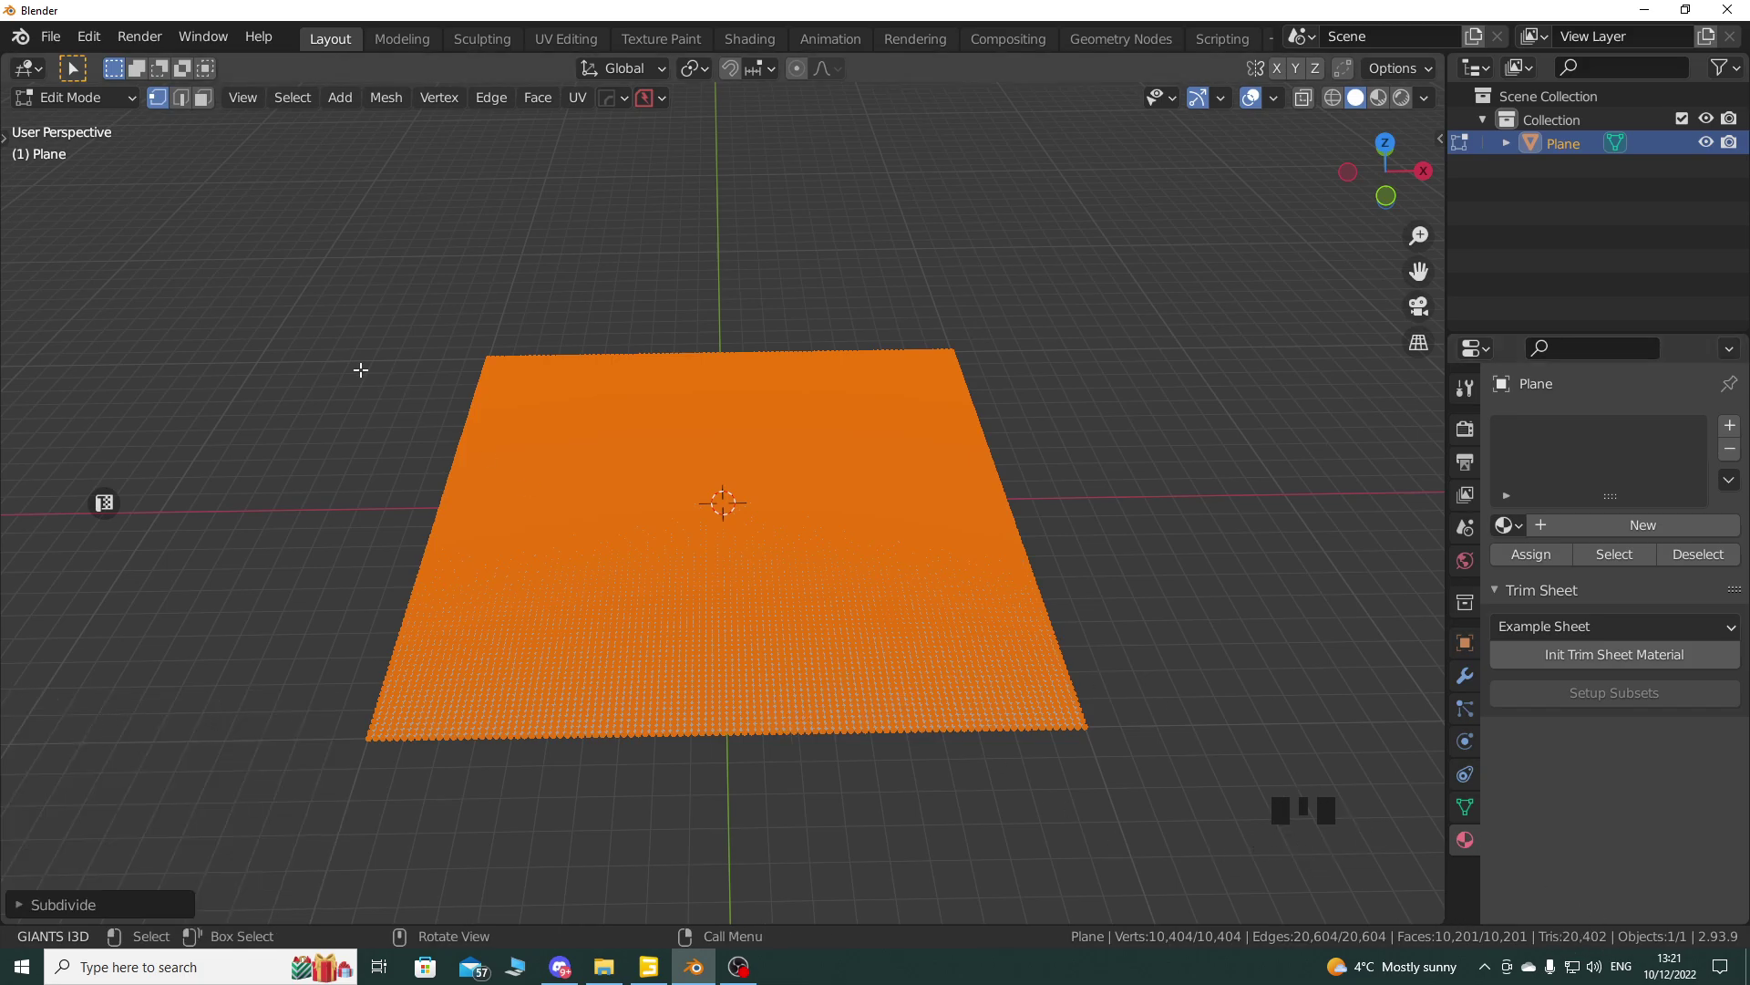
left_click(72, 97)
left_click(69, 121)
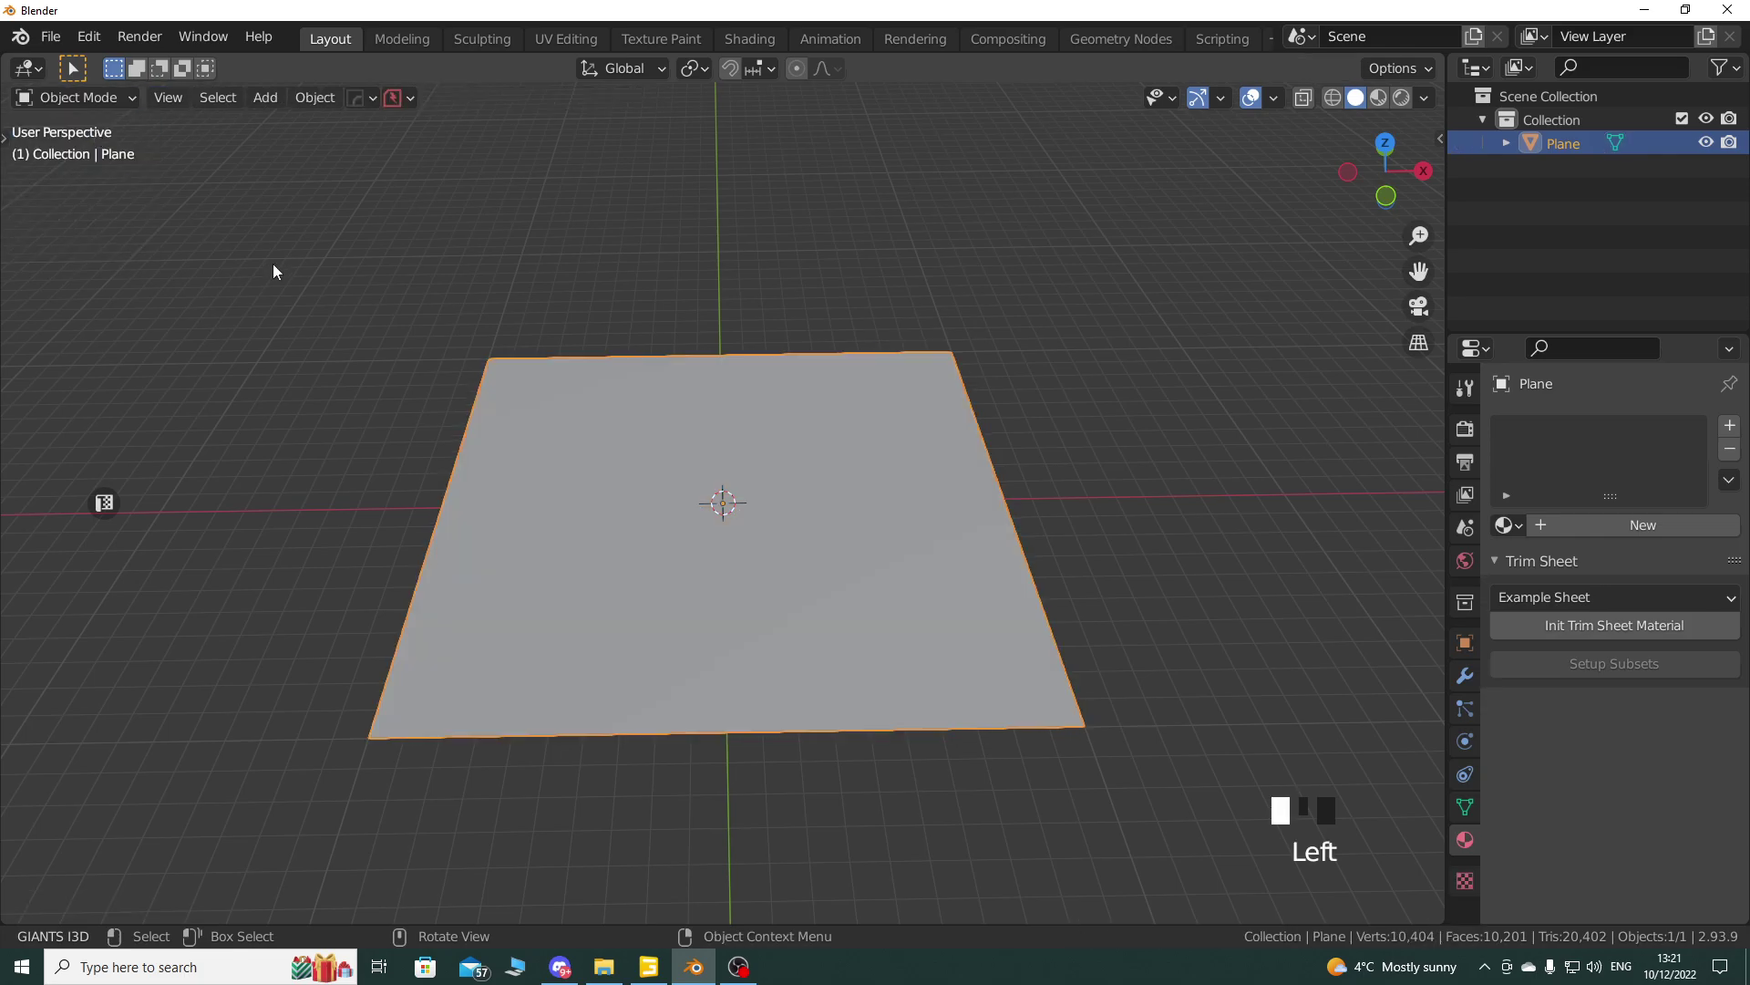
Step: Add a Subdivision Surface modifier to the plane
left_click(1467, 680)
left_click(1537, 427)
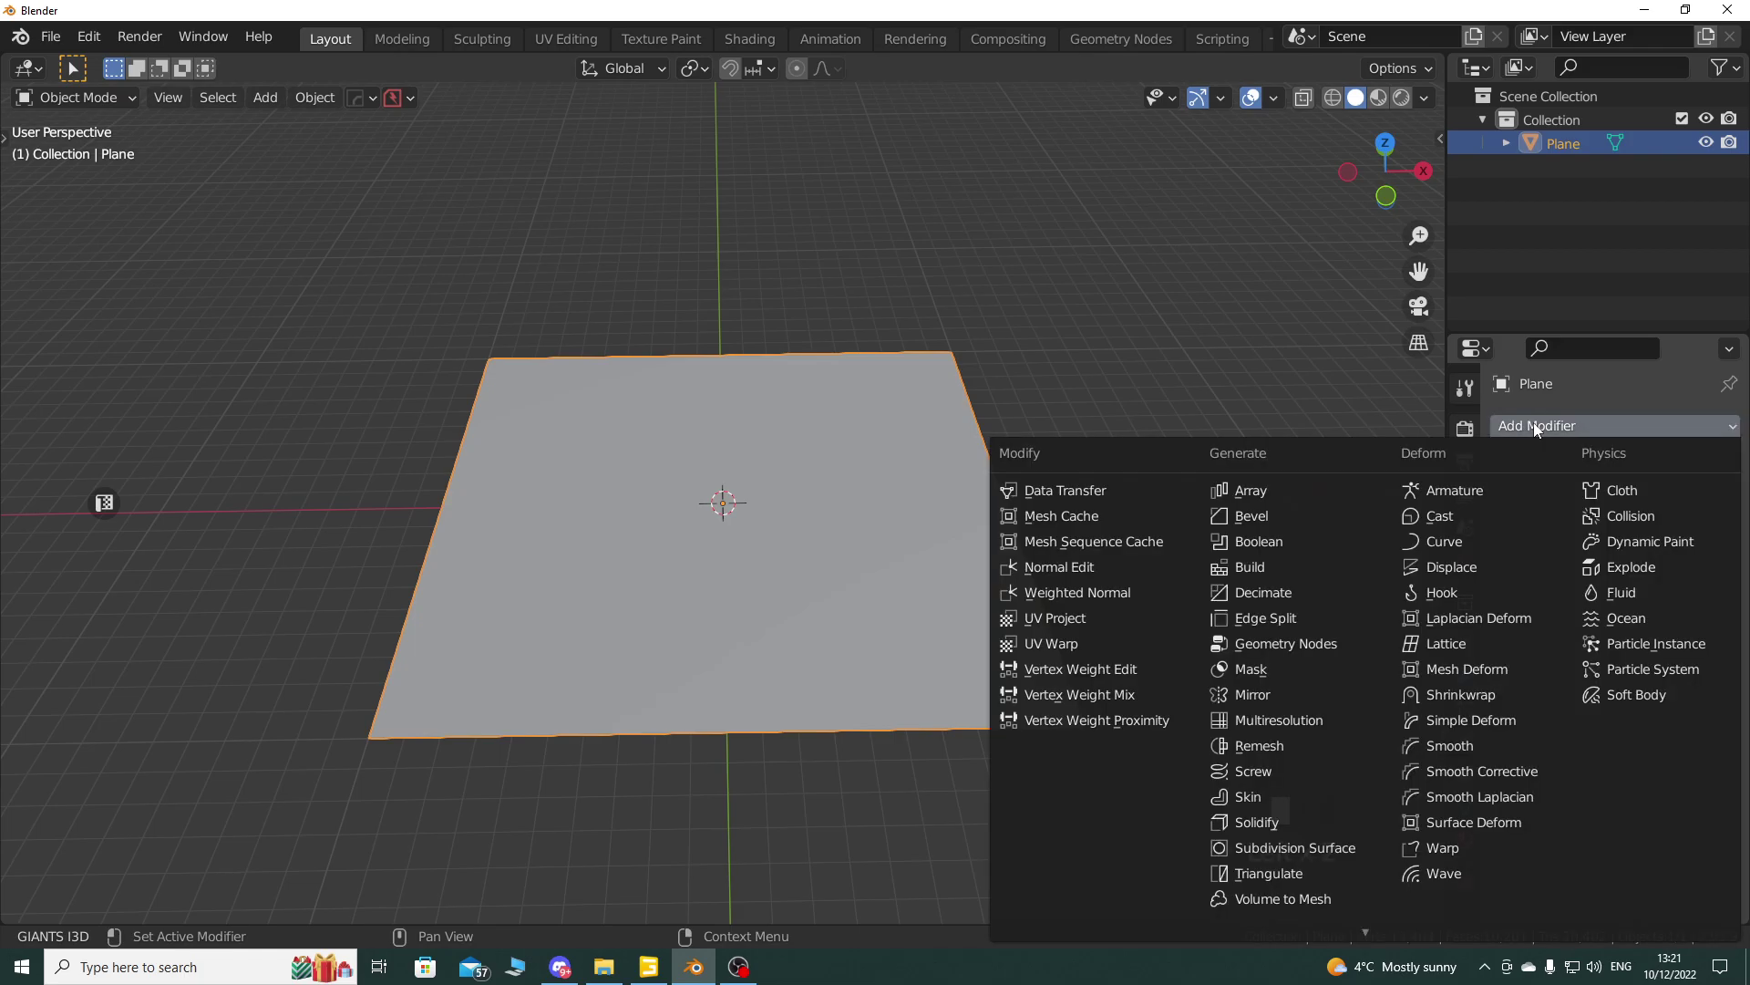
left_click(1298, 849)
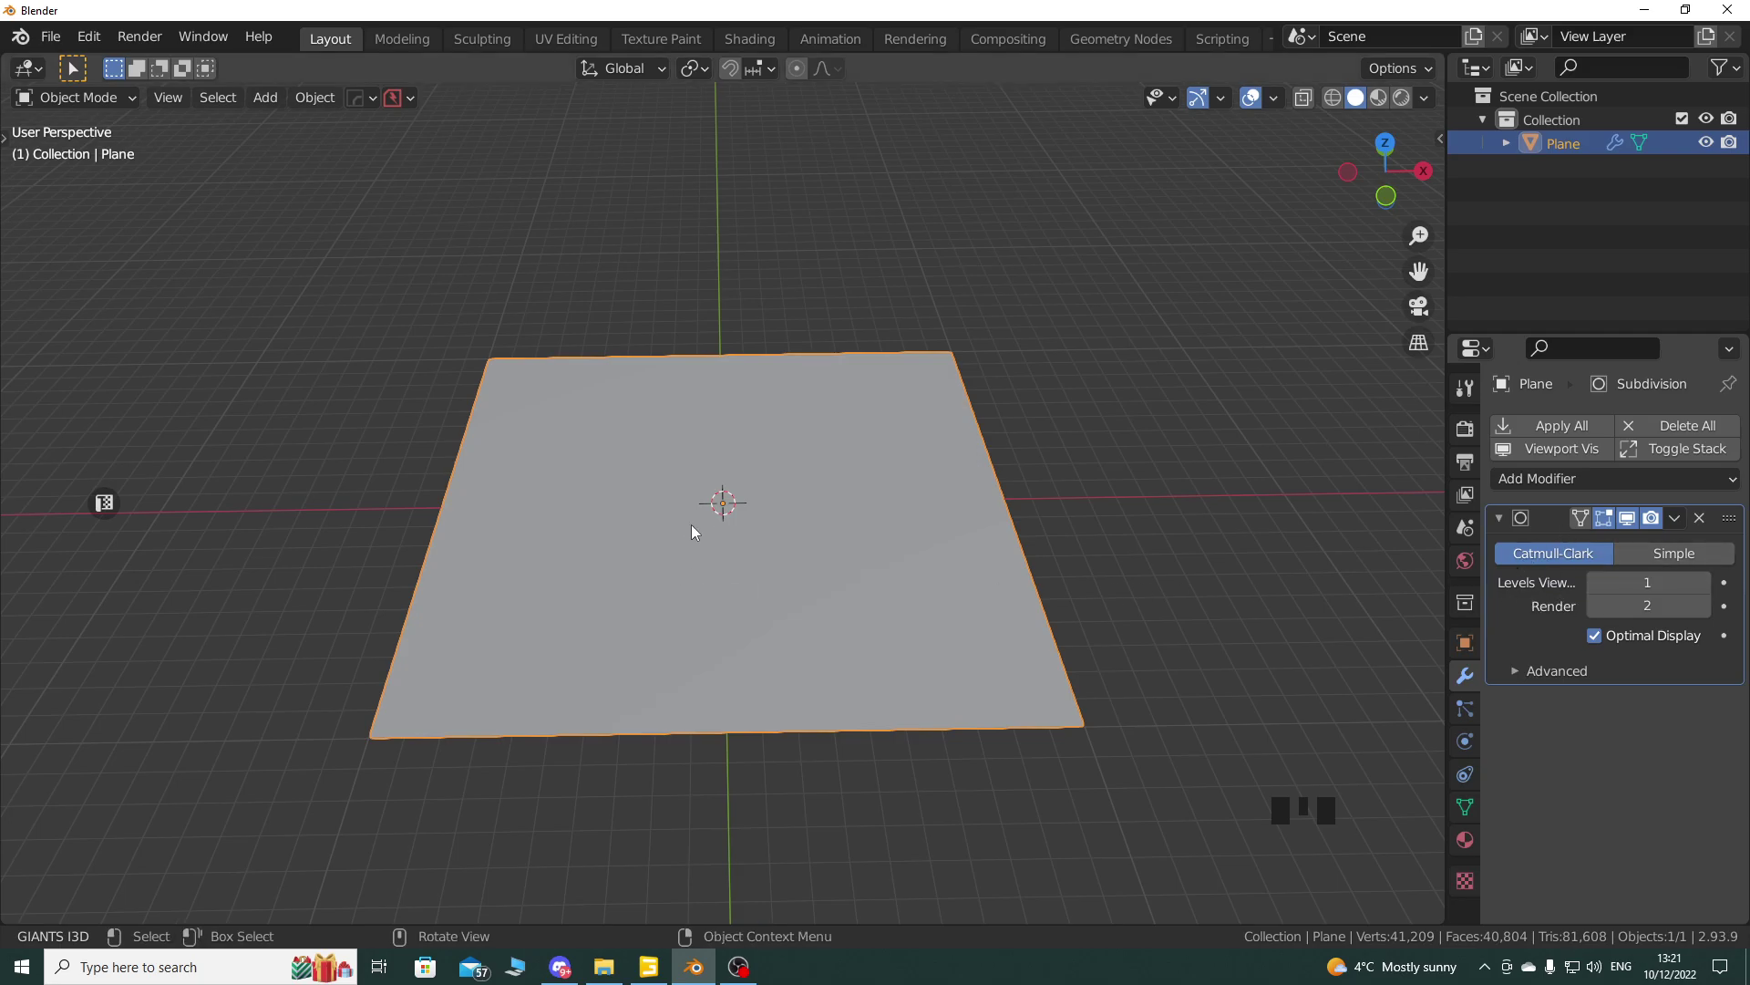
left_click(135, 101)
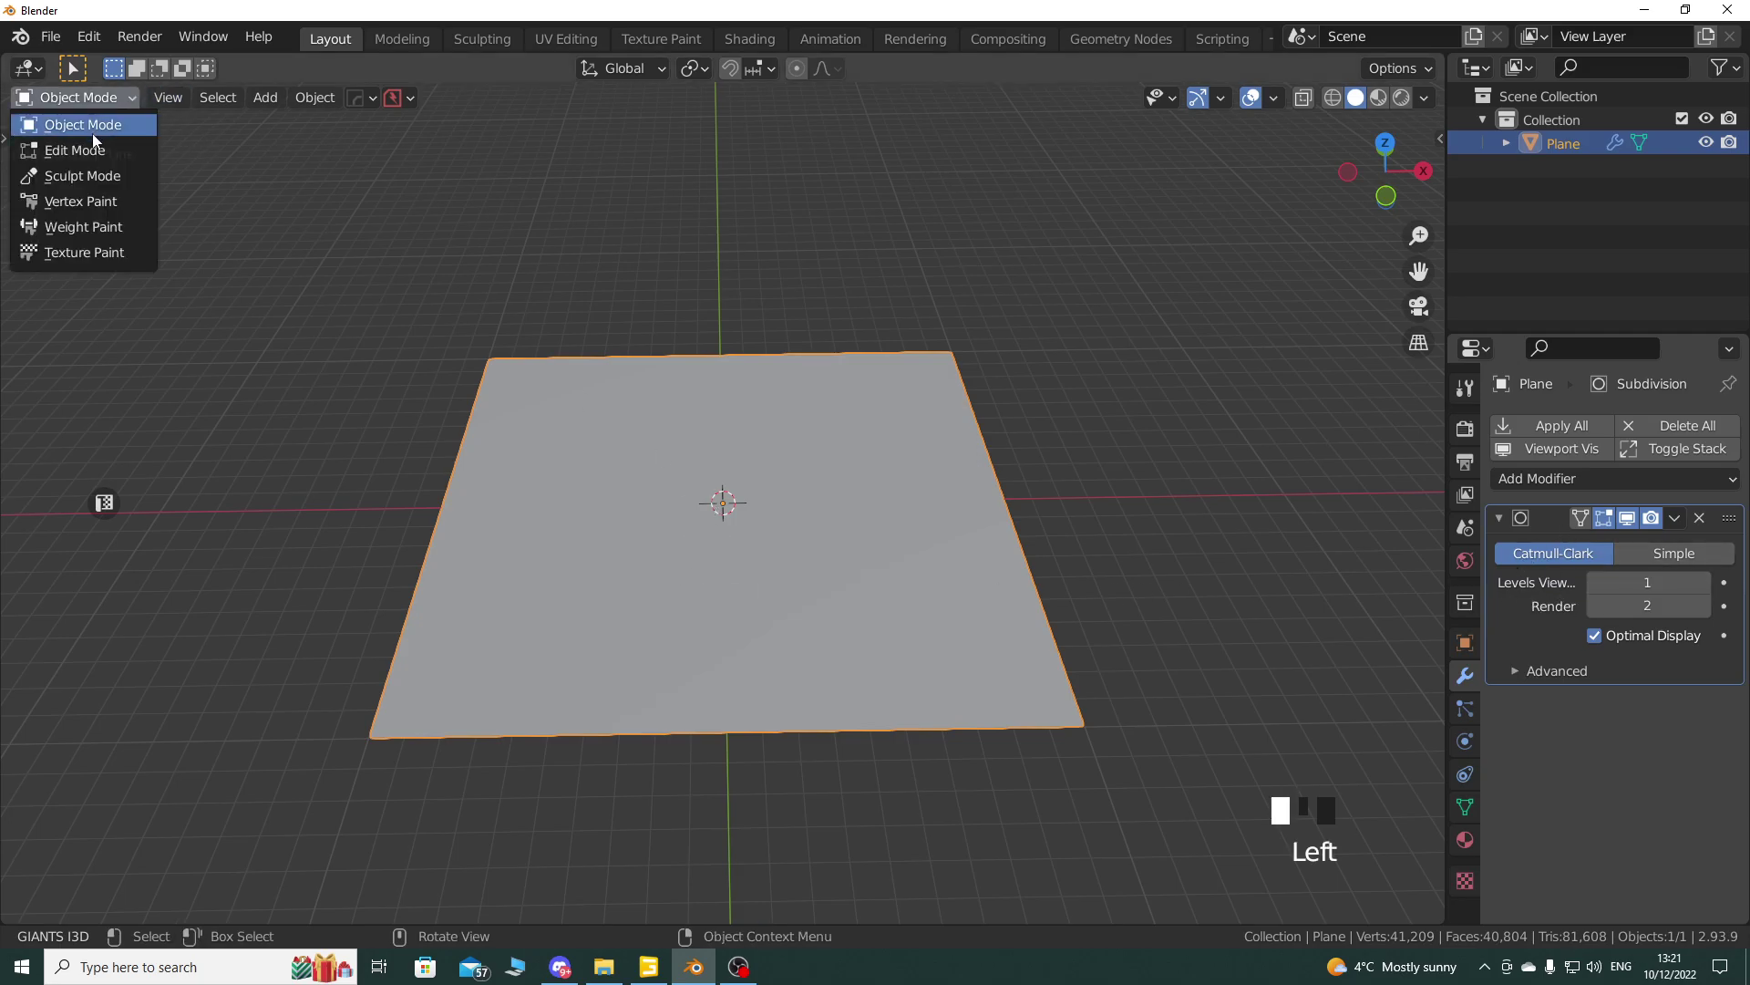
left_click(91, 141)
right_click(755, 526)
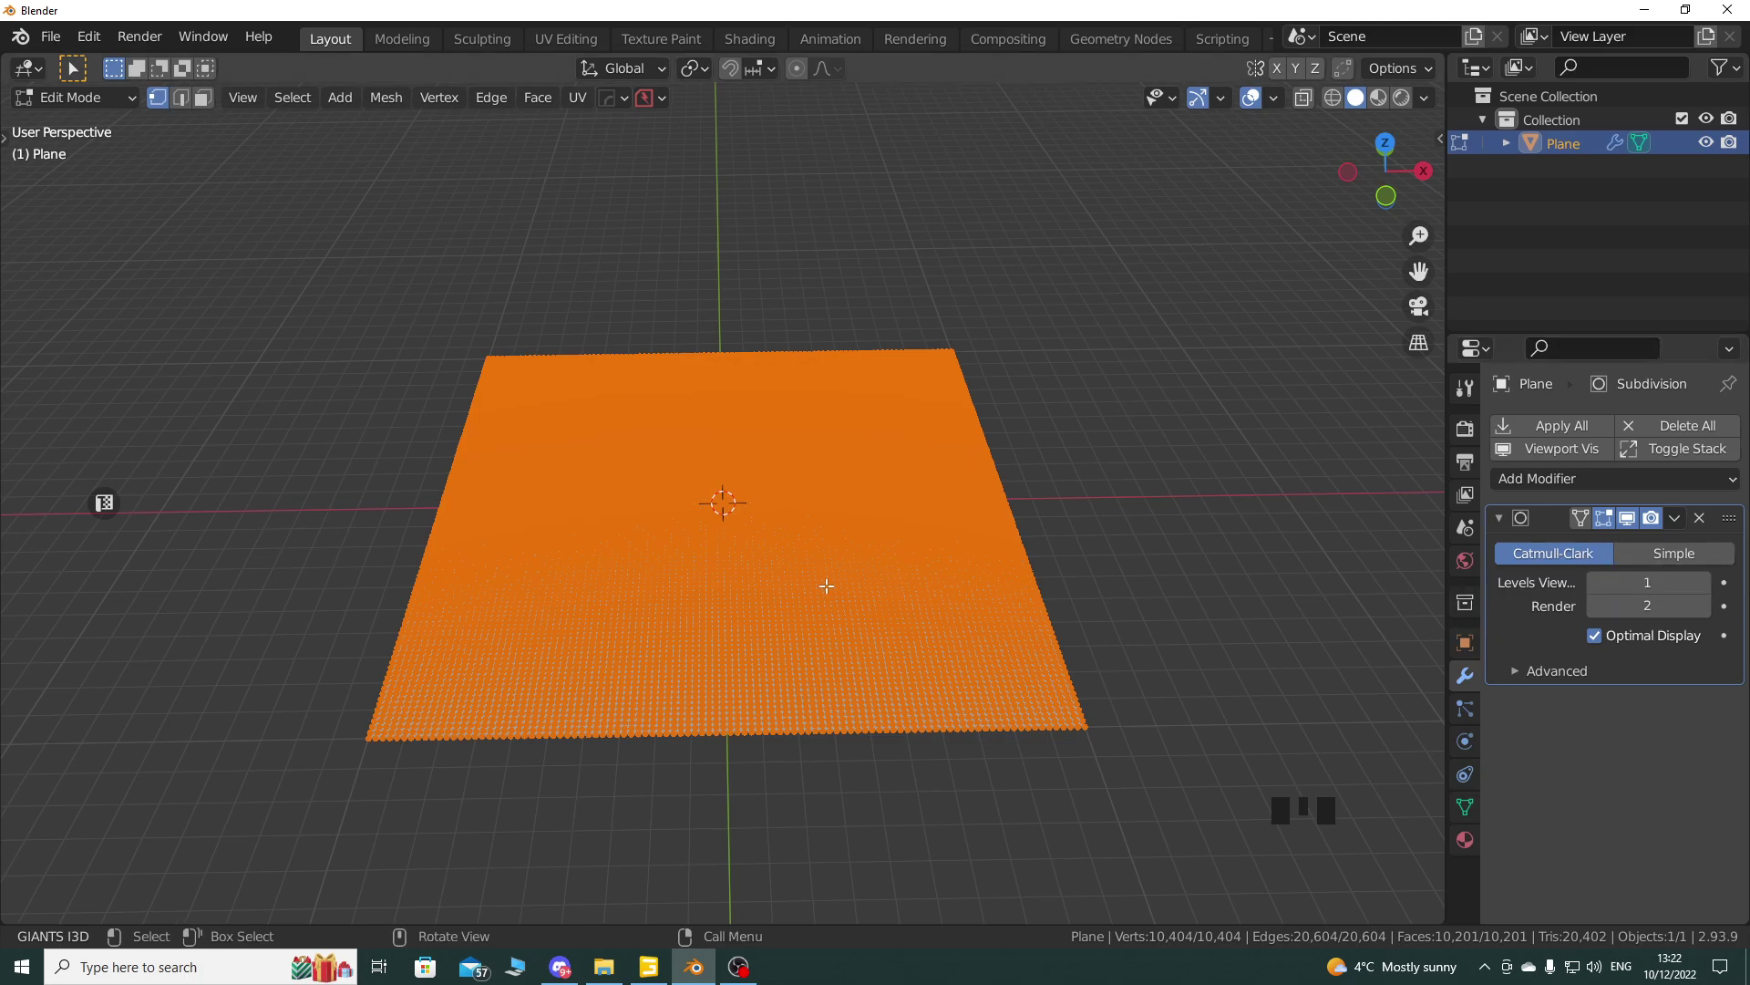
left_click(91, 100)
left_click(91, 128)
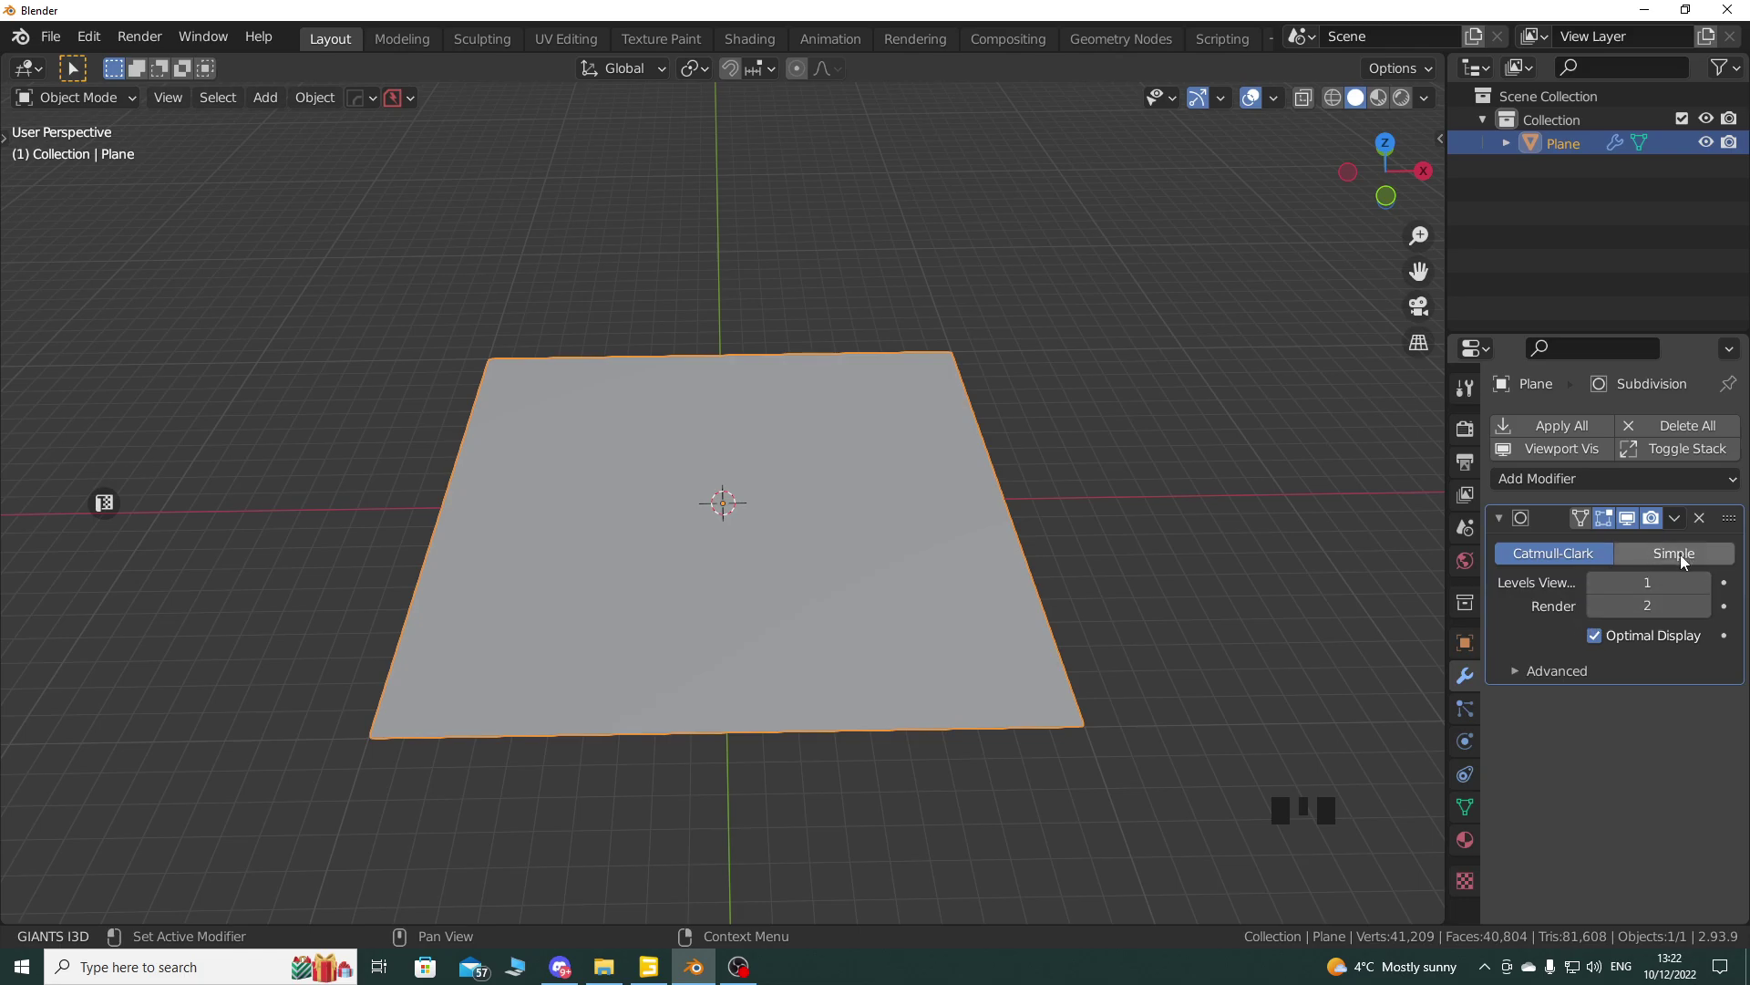
Step: Check the plane's corner for rounding, and set the Subdivision modifier to Simple with 3 viewport levels
middle_click_drag(624, 587, 783, 467)
scroll(786, 473, "up", 3)
middle_click_drag(695, 611, 754, 512, "shift")
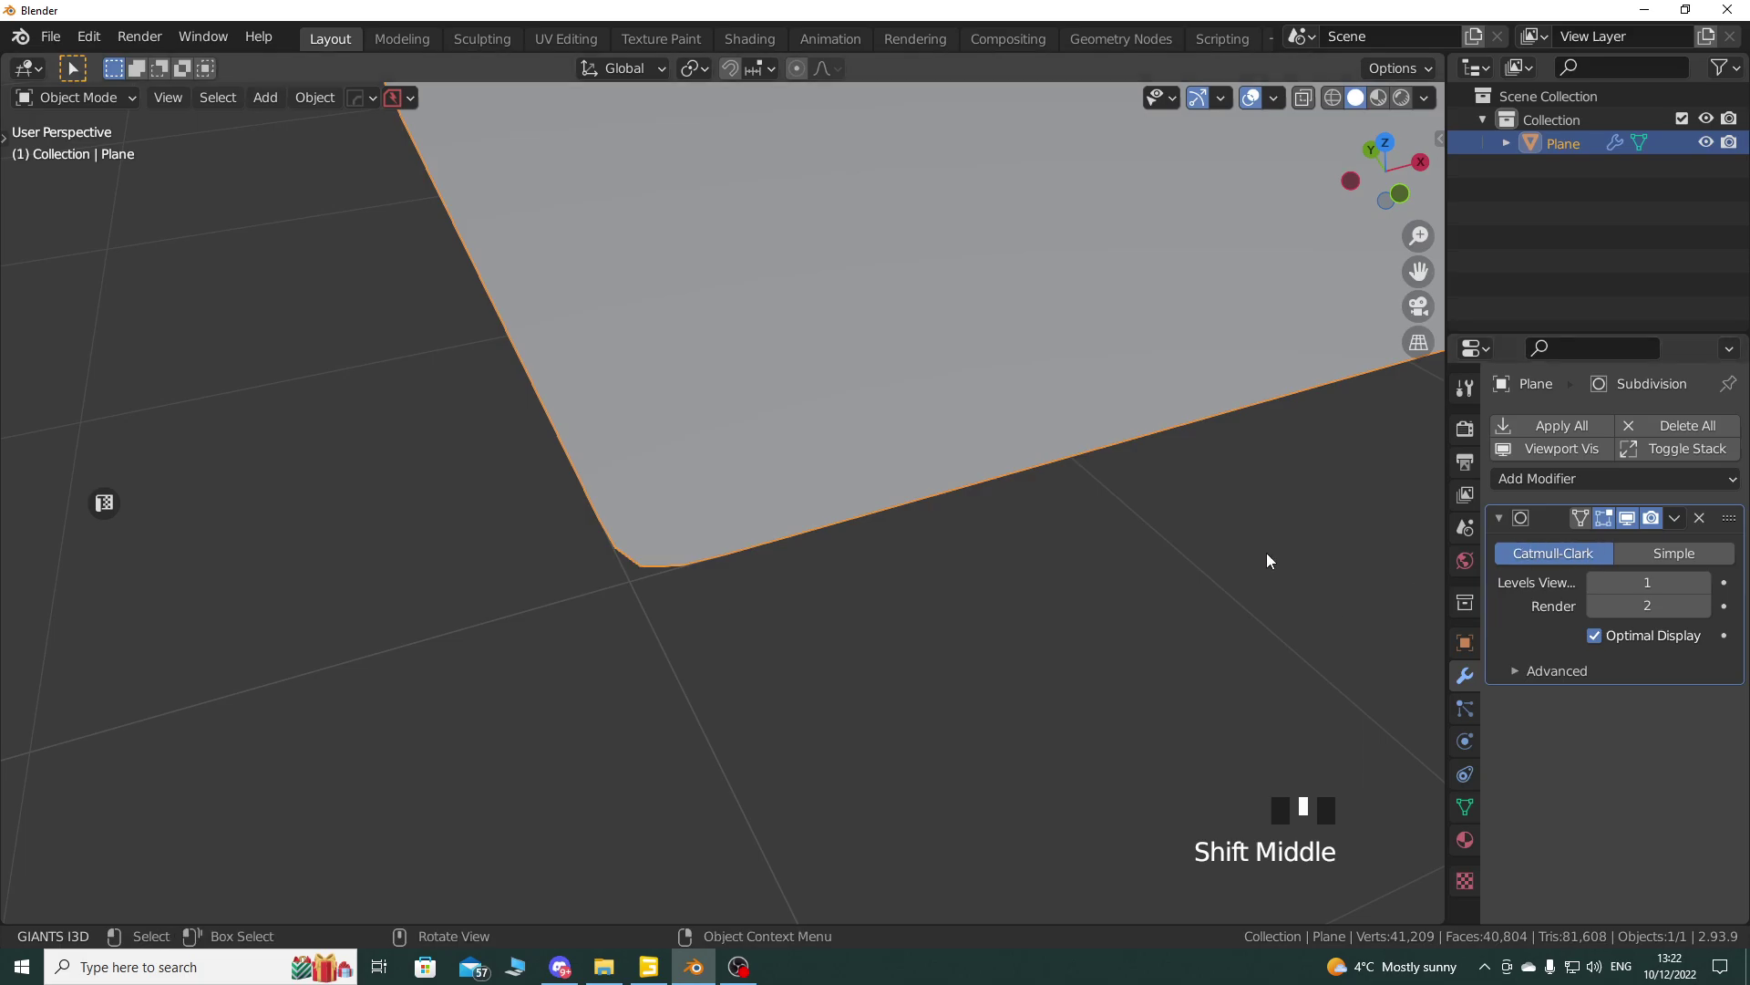
scroll(899, 551, "down", 6)
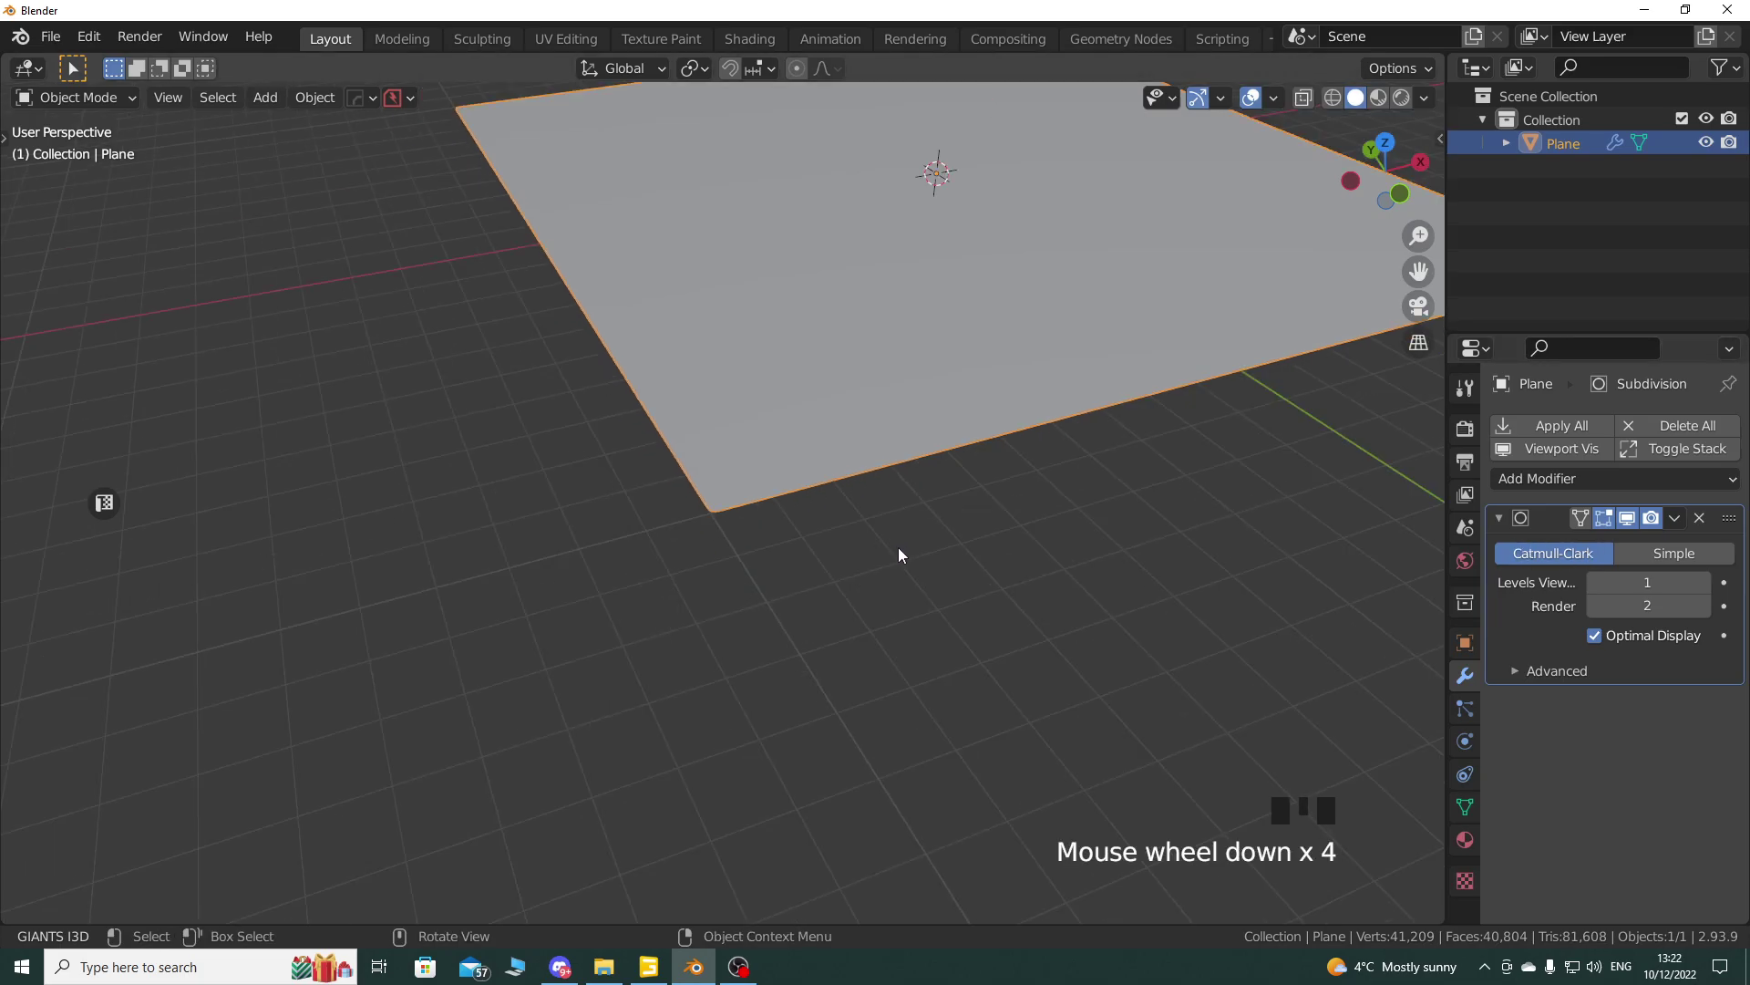
middle_click_drag(1047, 437, 847, 554, "shift")
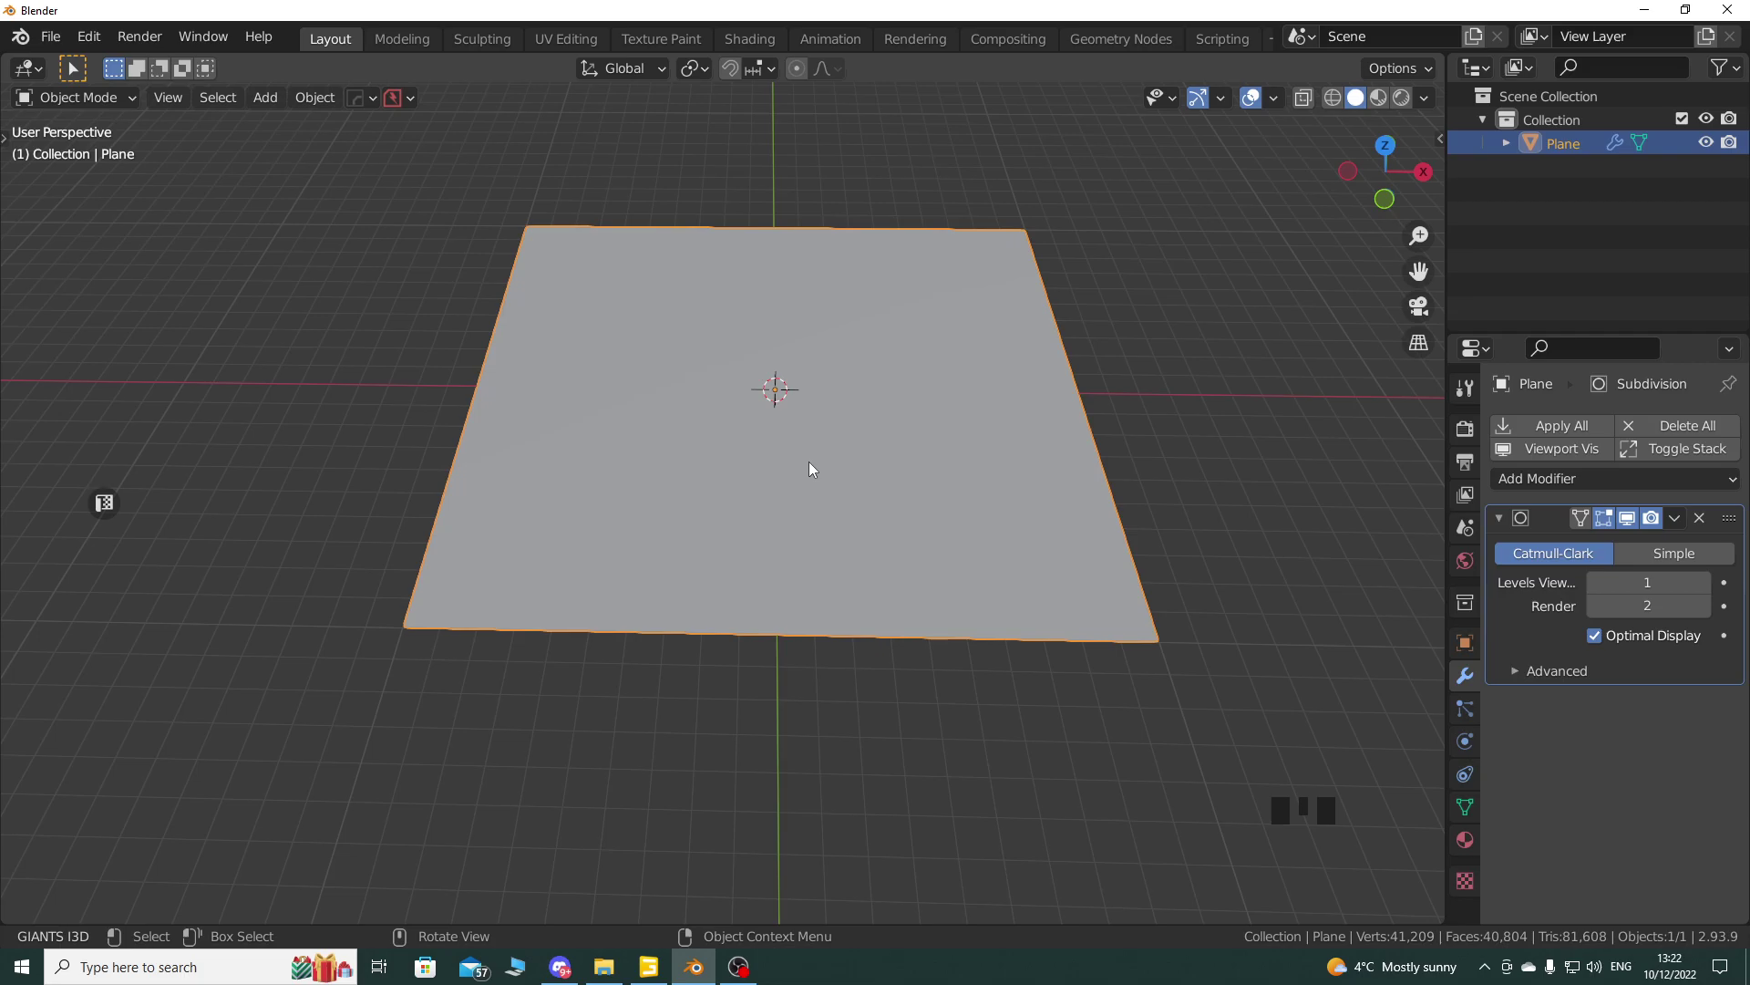
middle_click_drag(807, 461, 812, 488, "shift")
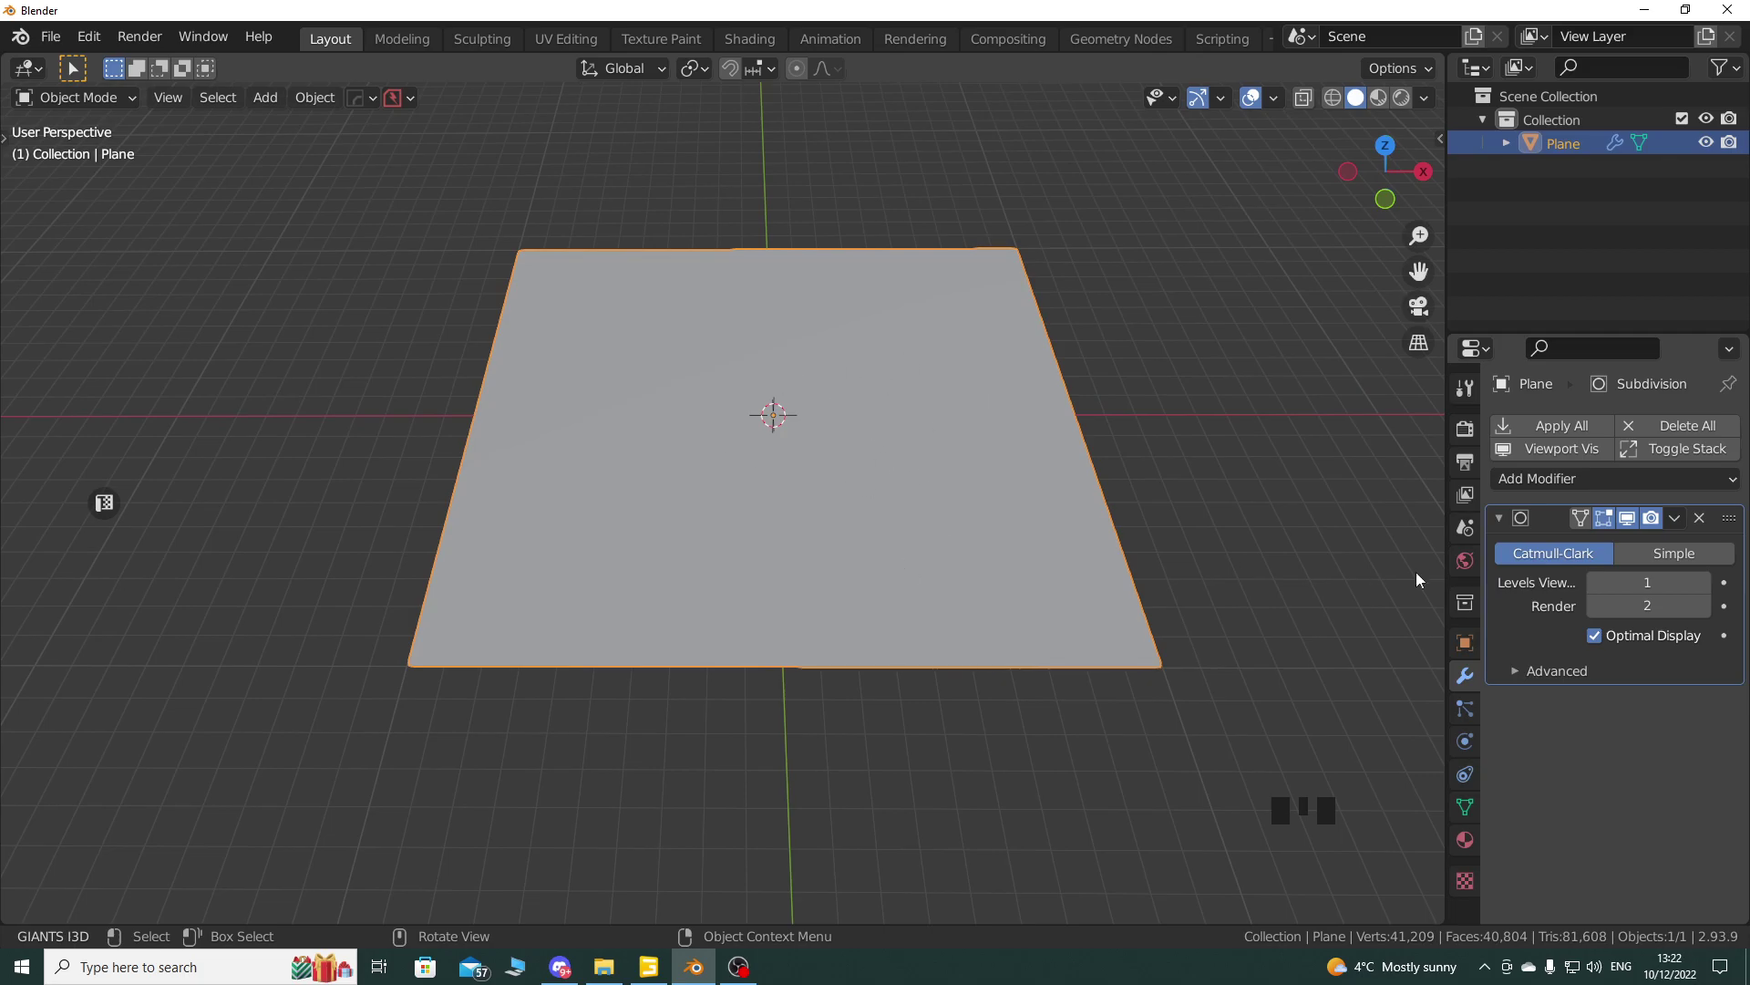
left_click(1679, 552)
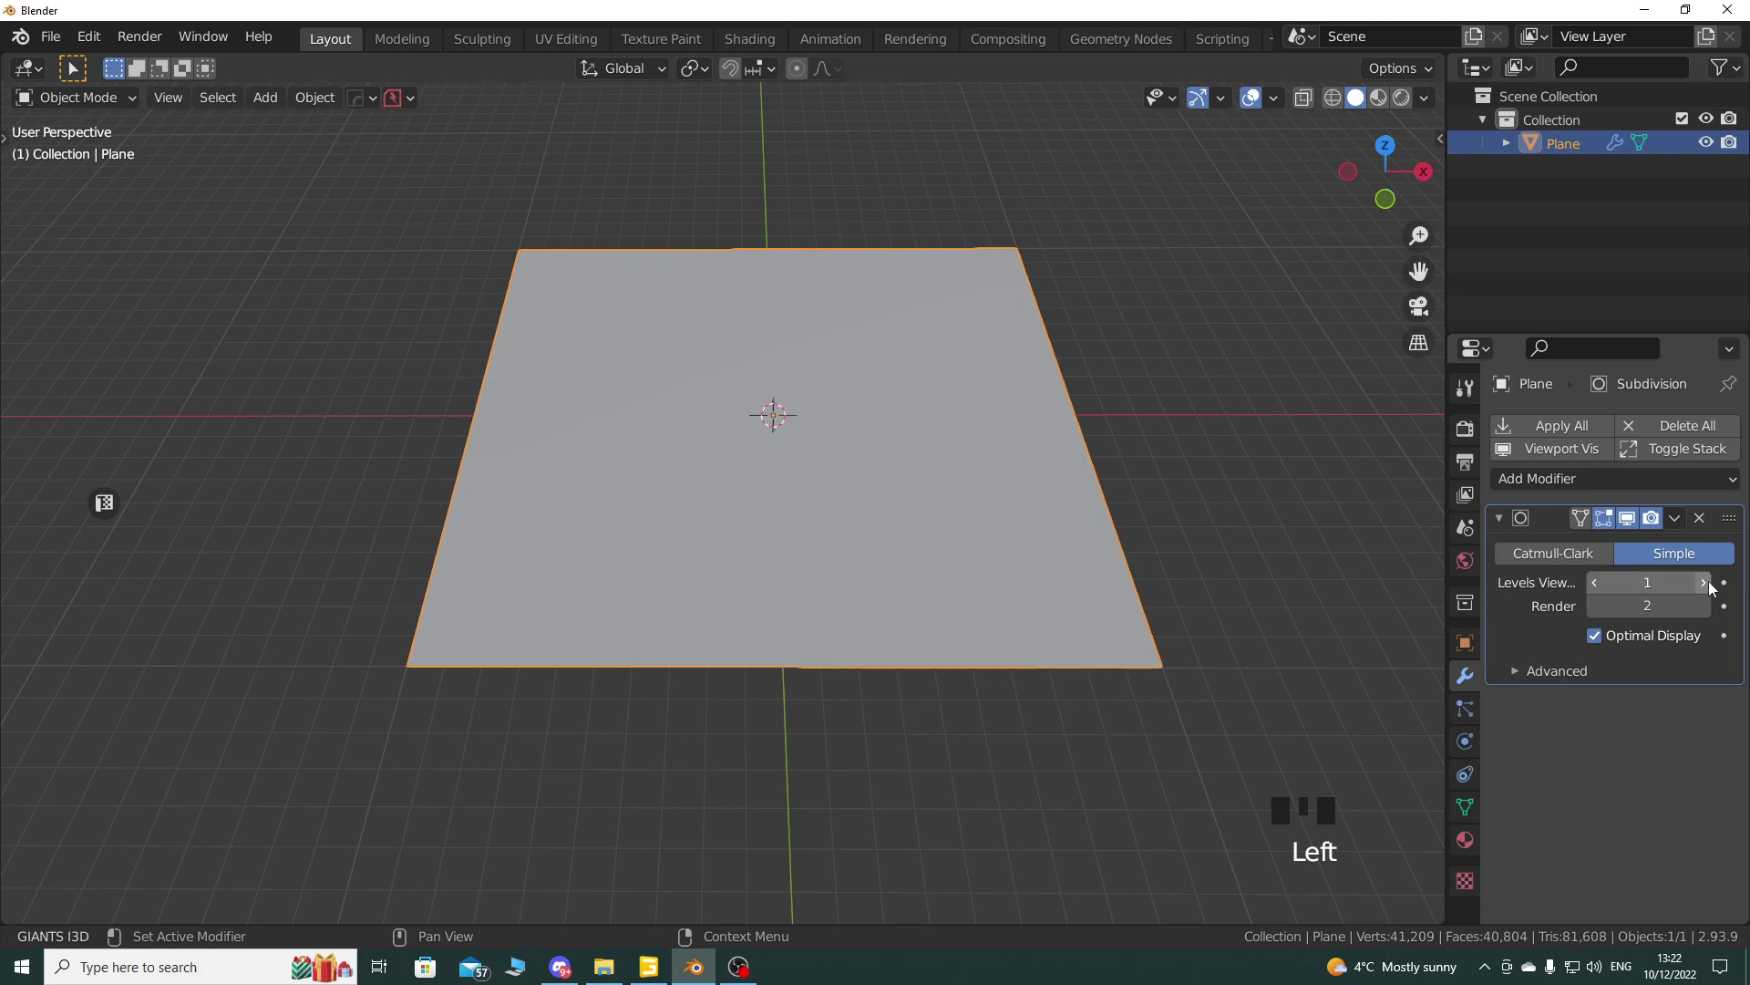
left_click(1704, 583)
left_click(1705, 582)
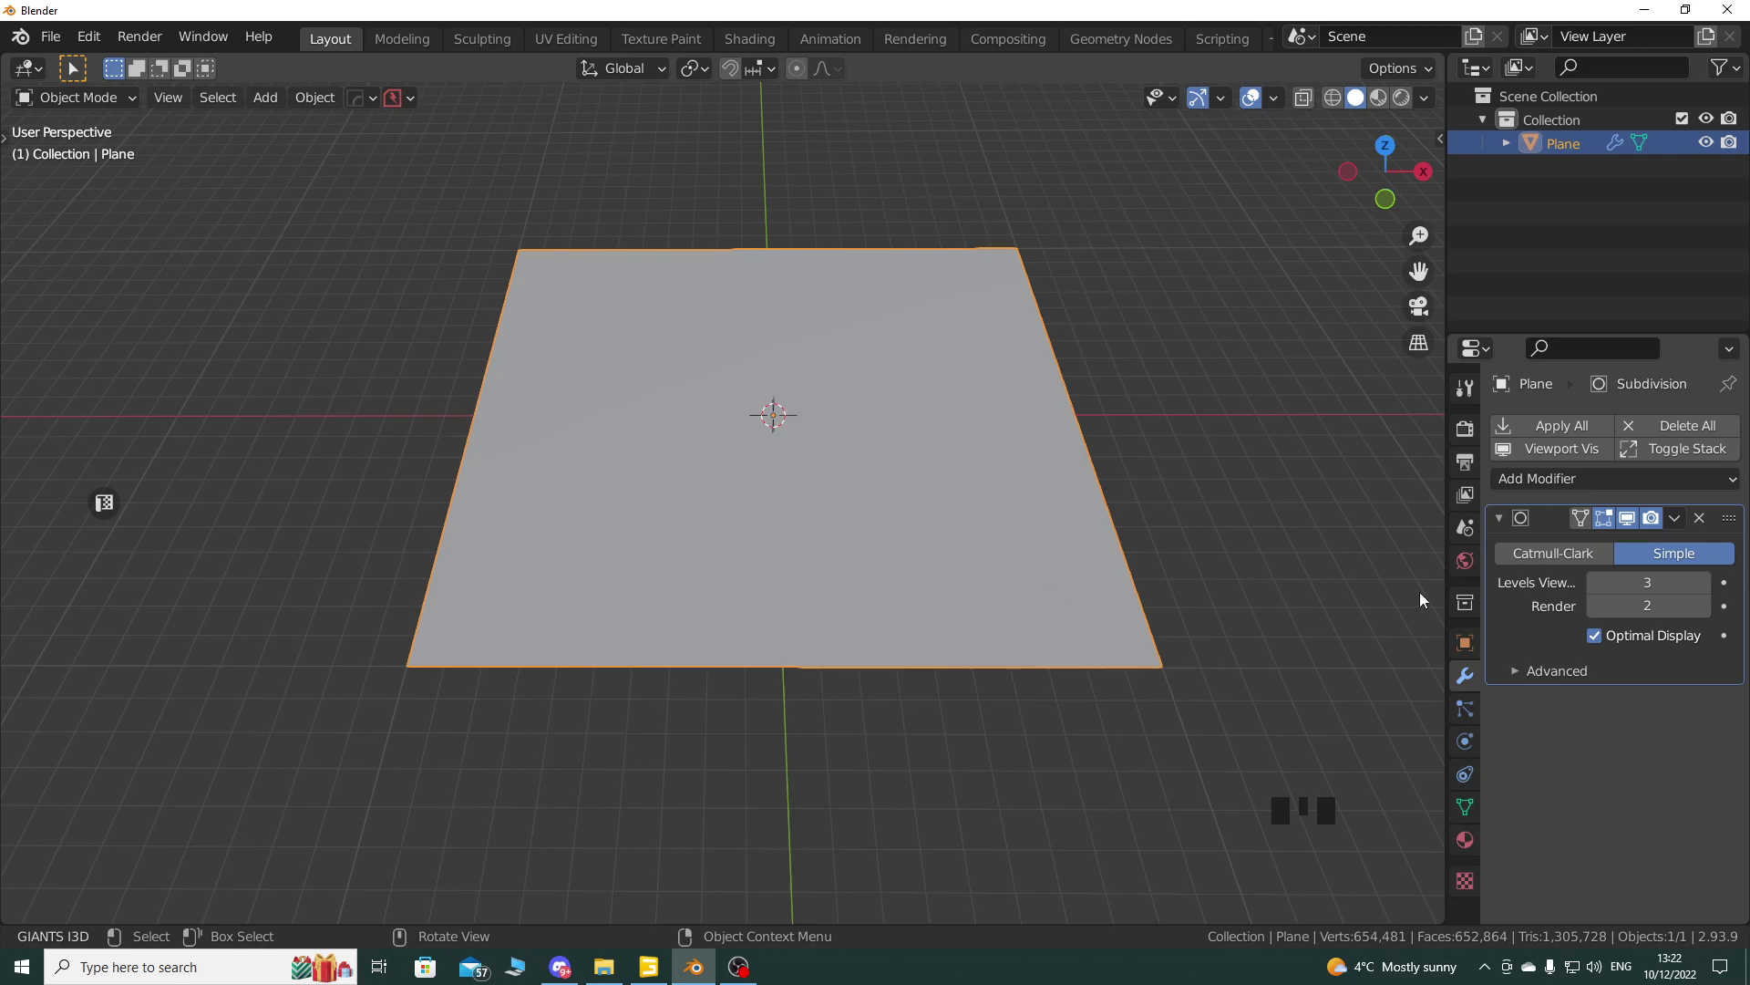
Step: Add a Displace modifier to the plane below the Subdivision modifier
middle_click_drag(1034, 568, 852, 520)
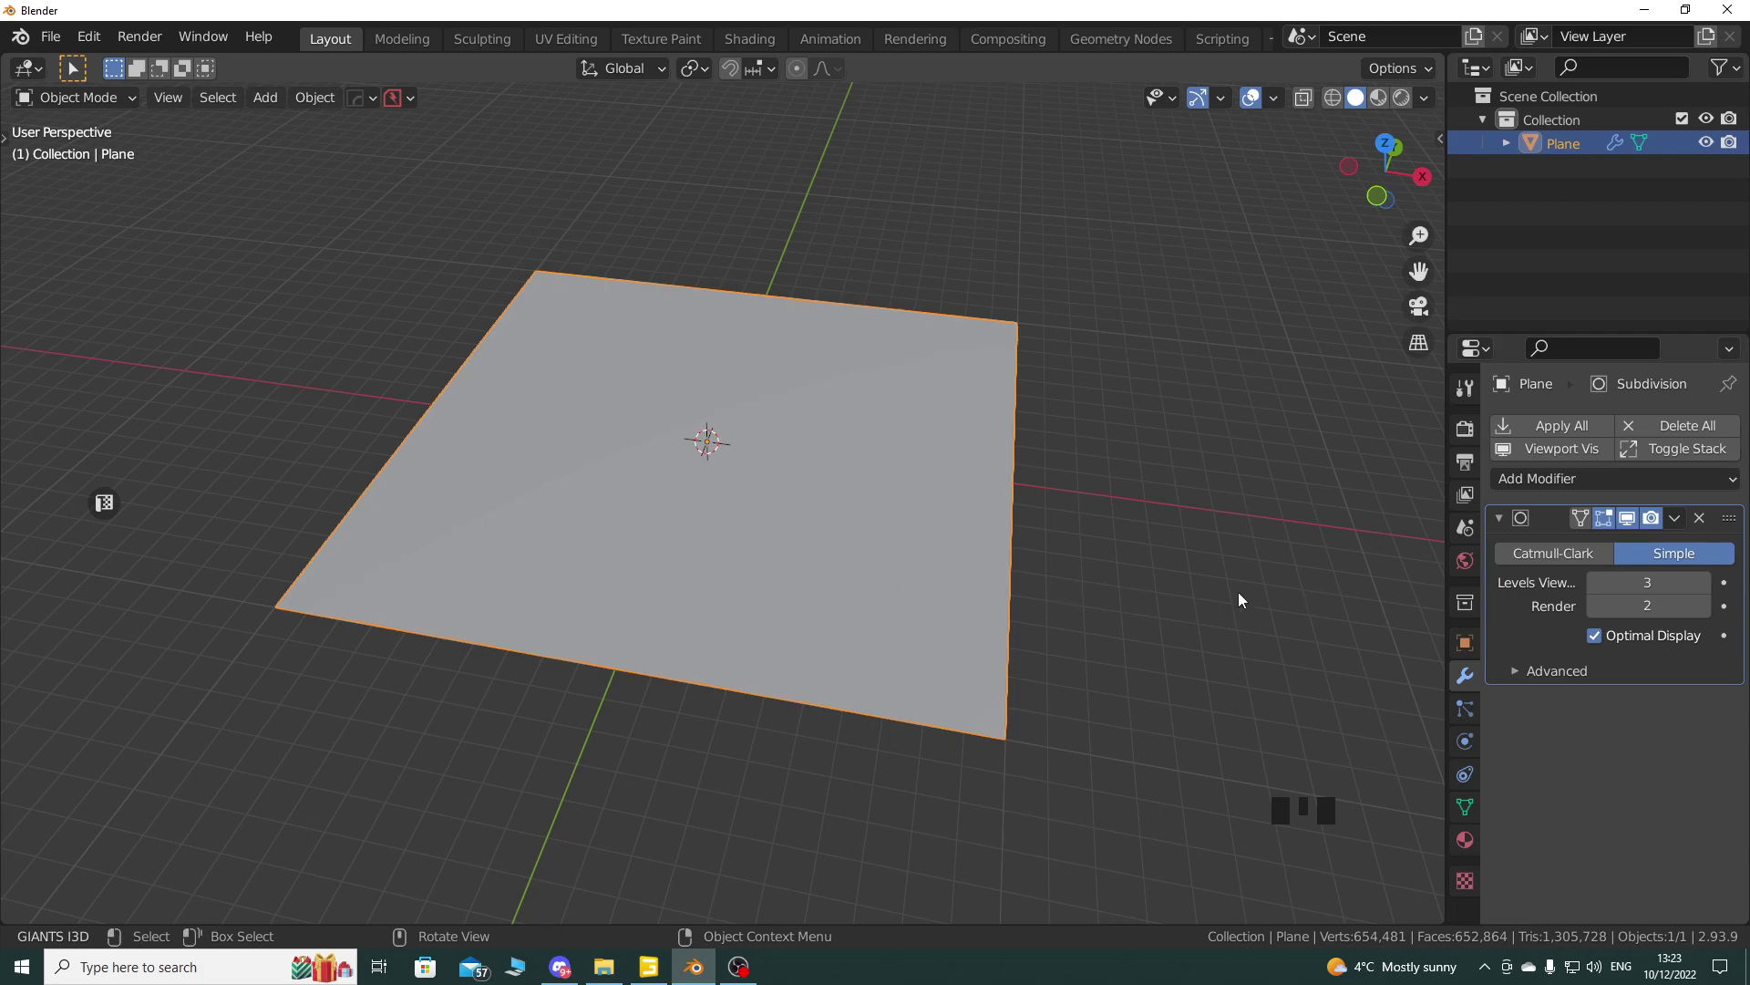
left_click(1557, 479)
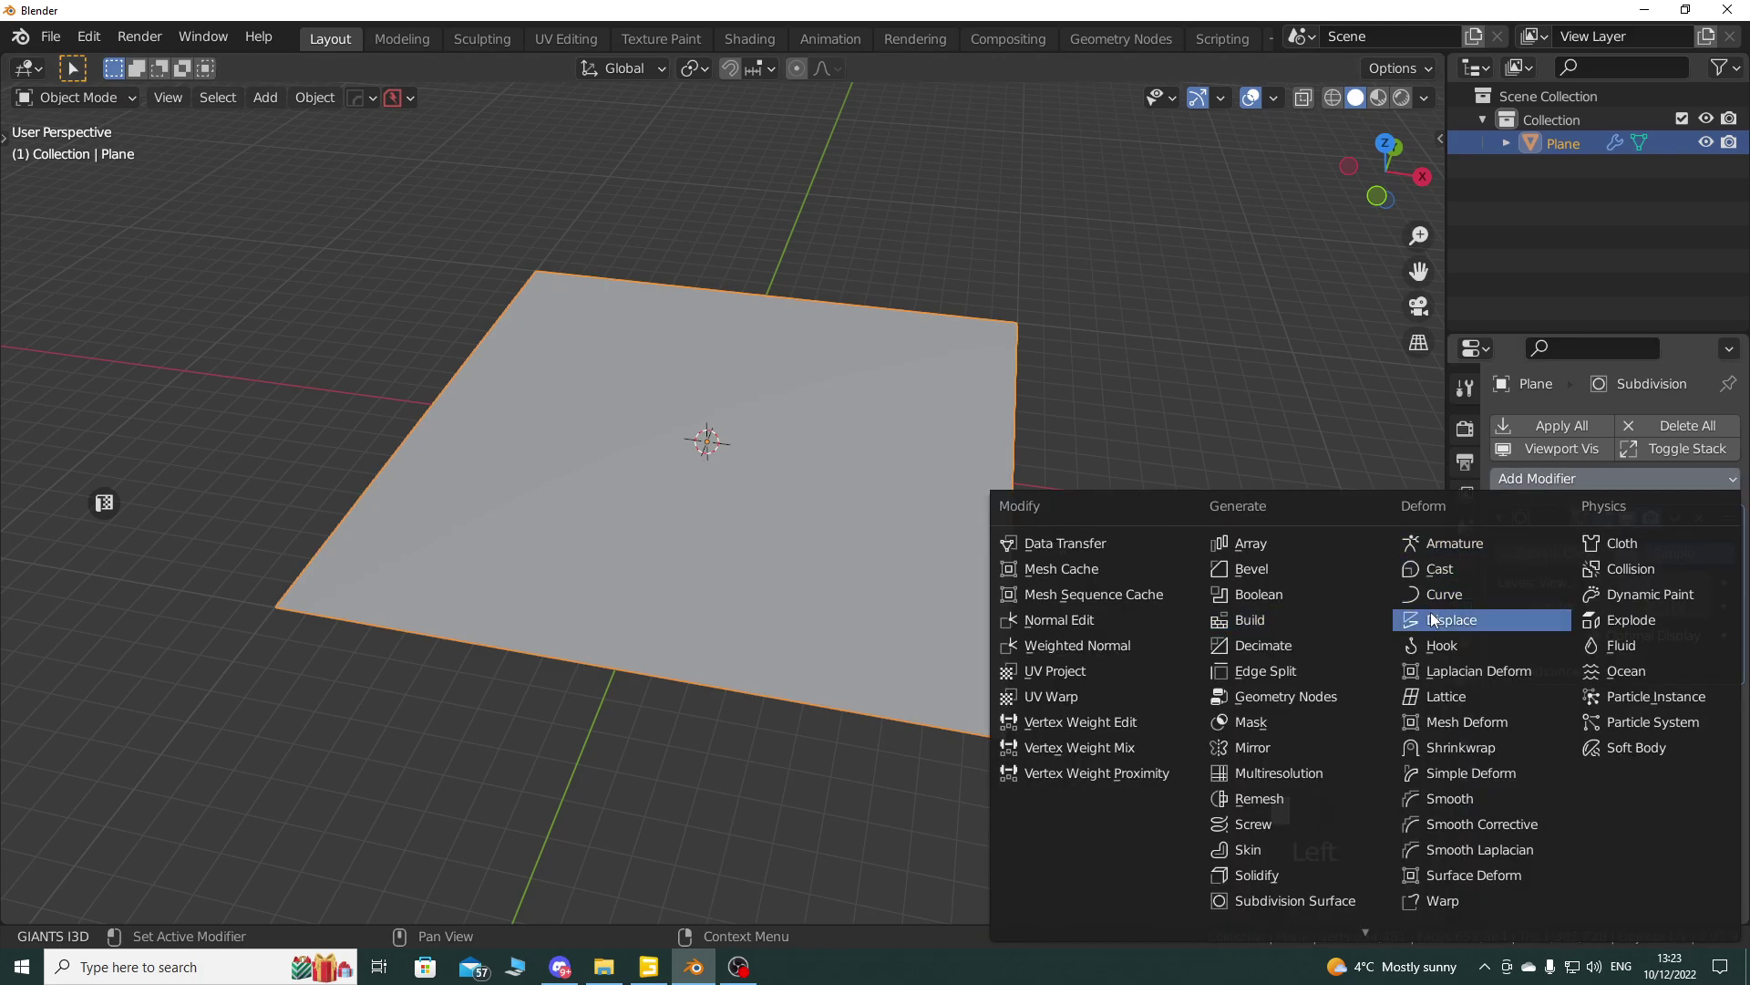
left_click(1482, 622)
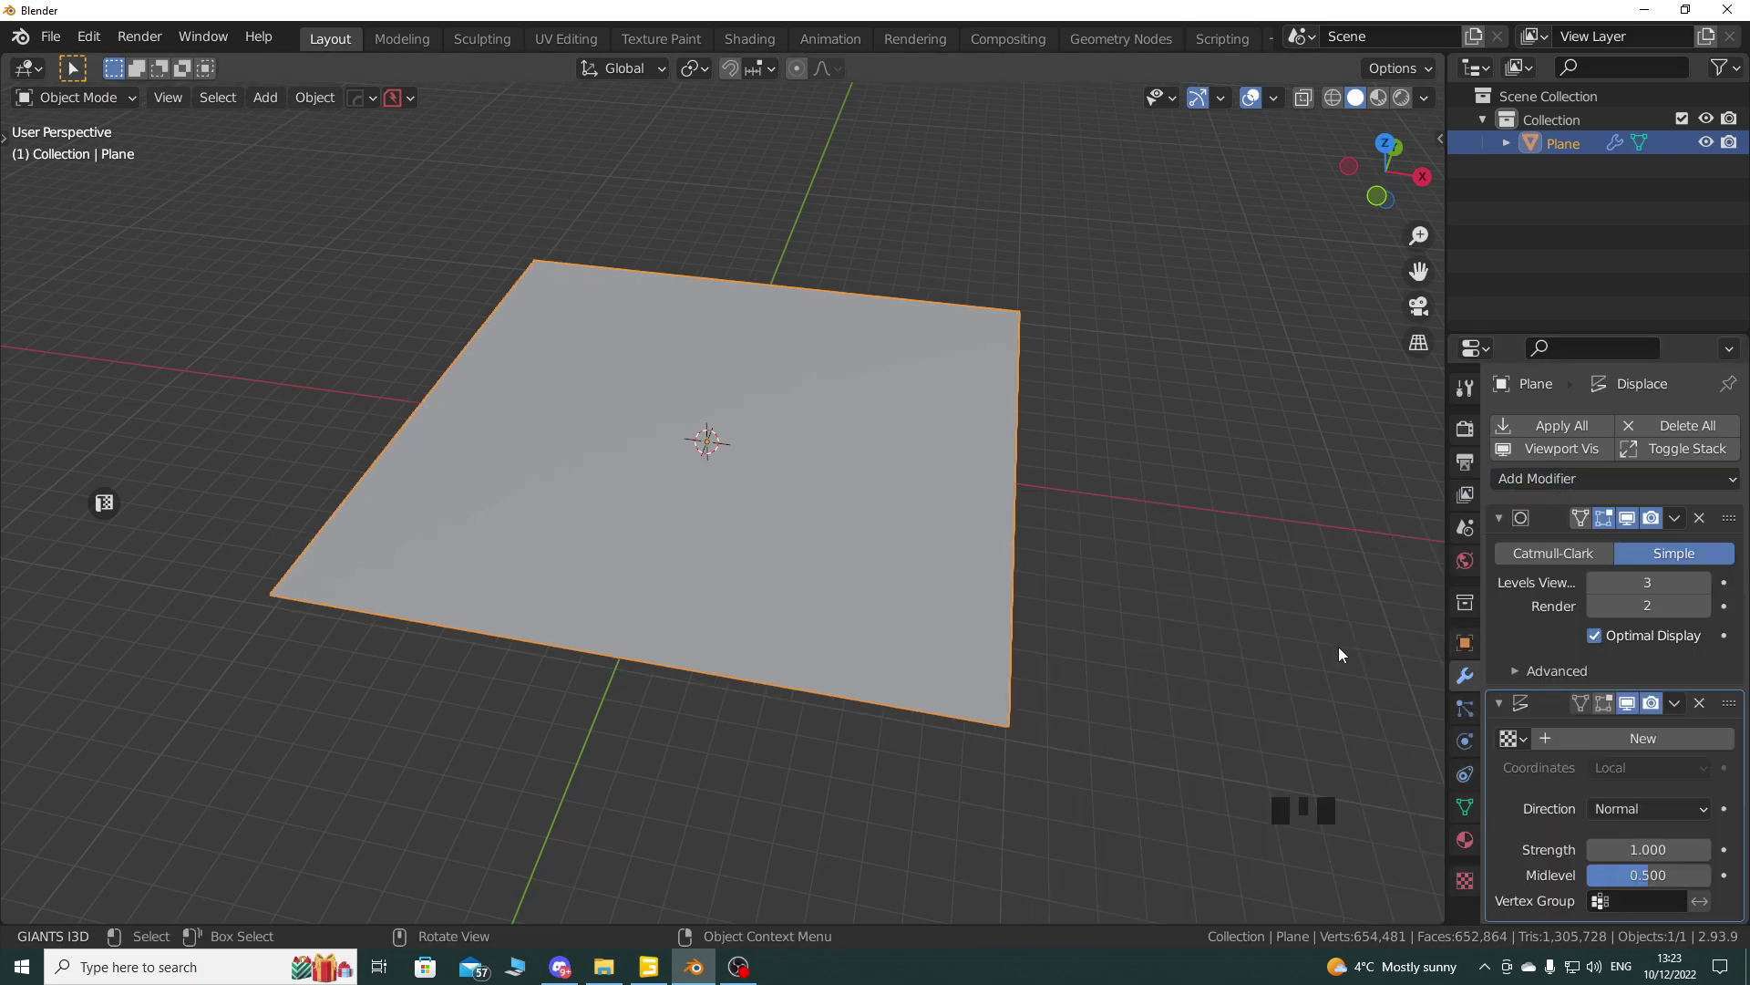
Step: Try a Displace strength of about -11 to shift the plane down, and cancel the change
middle_click_drag(966, 653, 720, 394)
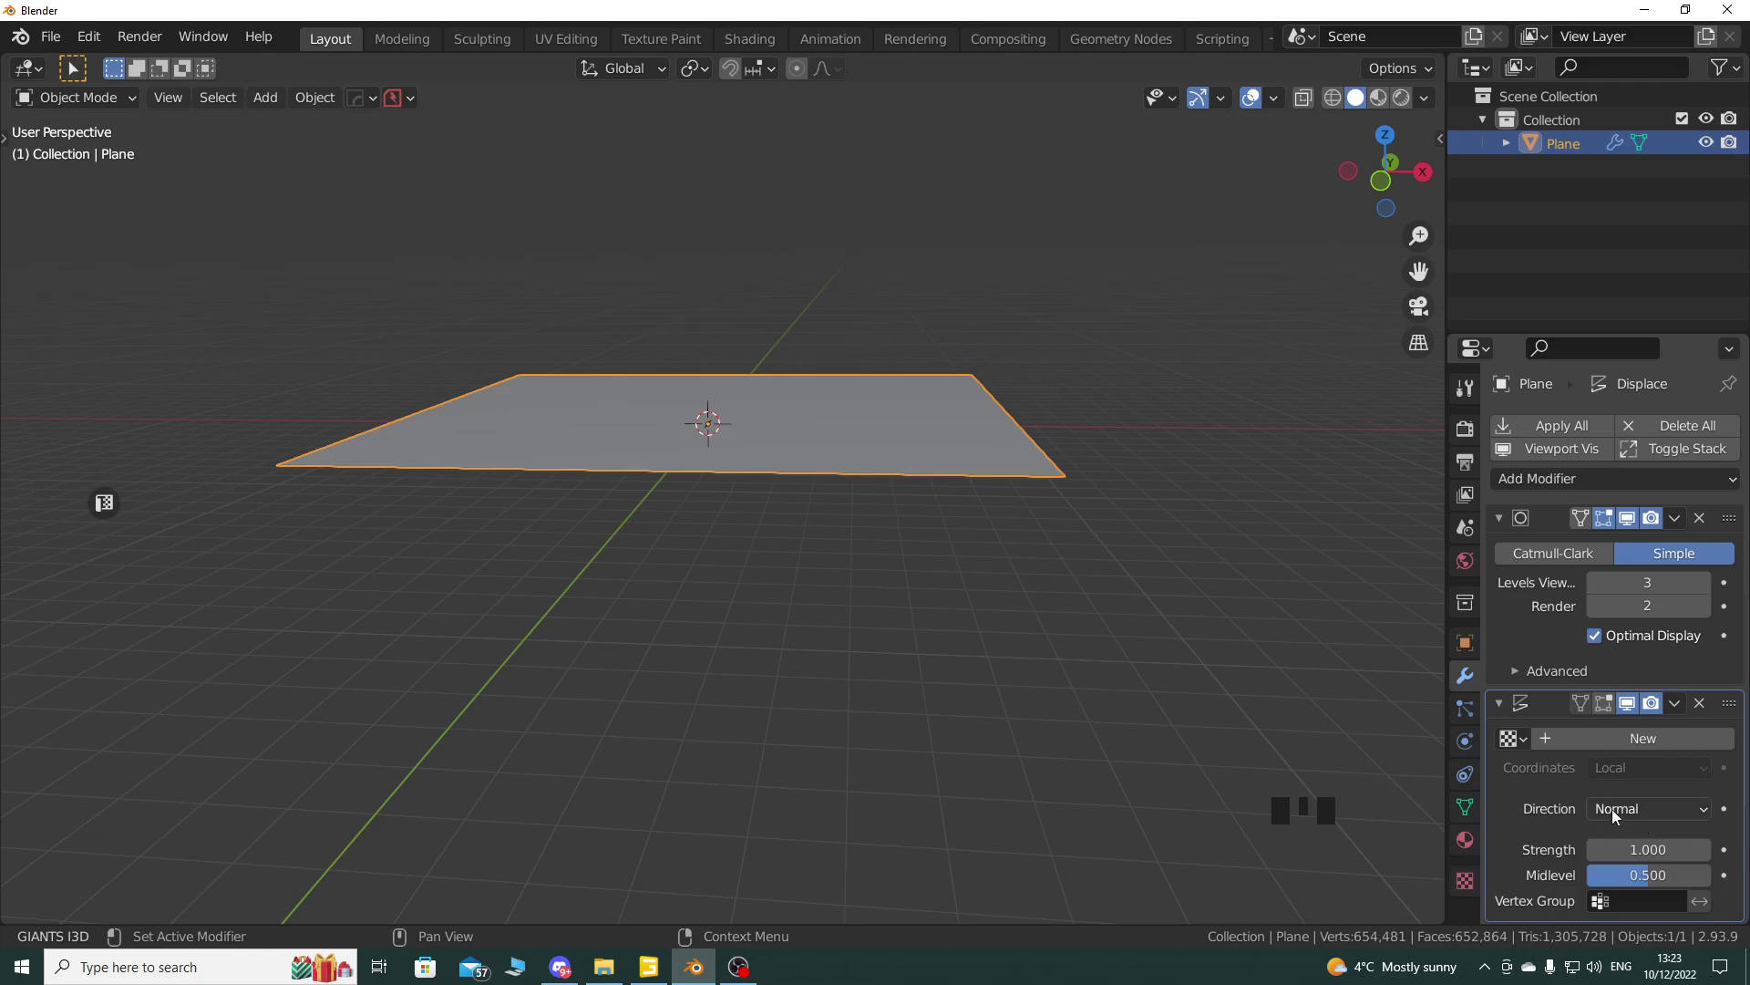
left_click(1648, 849)
mouse_move(1648, 850)
left_mouse_down()
mouse_move(1504, 849)
mouse_move(1666, 849)
left_mouse_up()
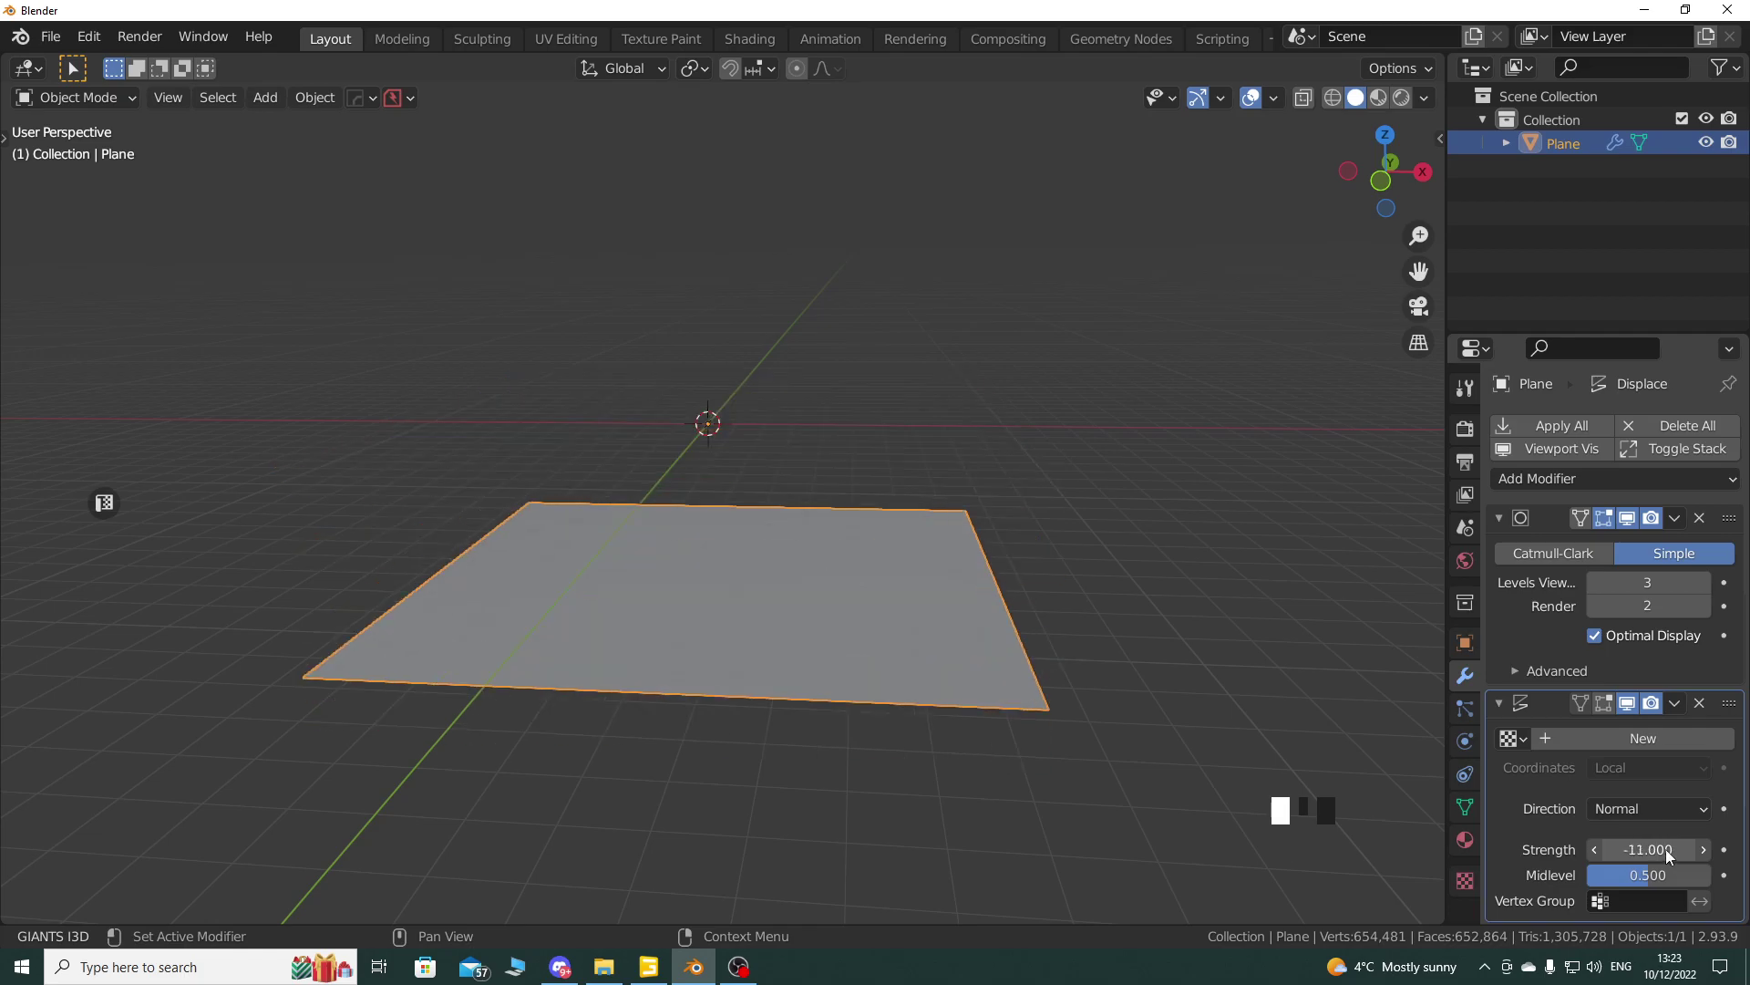
left_click(1666, 850)
type("-10.5")
key("Escape")
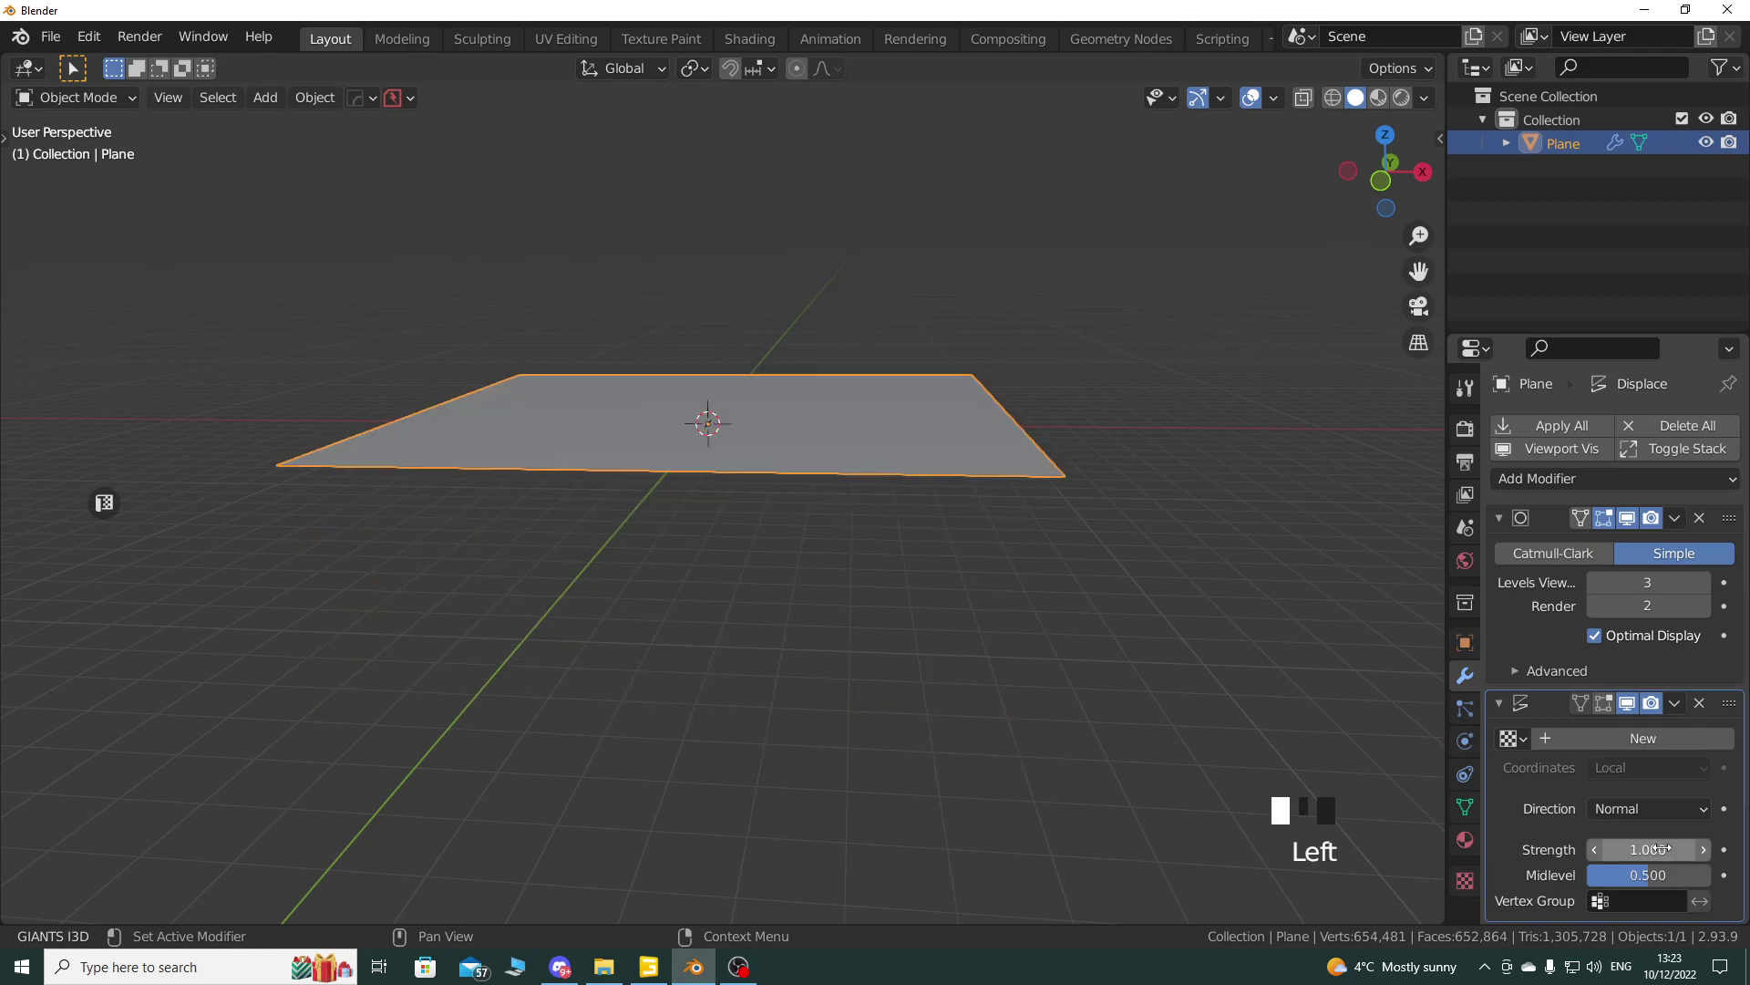
Step: Turn on backface culling in the viewport shading and check the plane from below
middle_click_drag(753, 560, 840, 627)
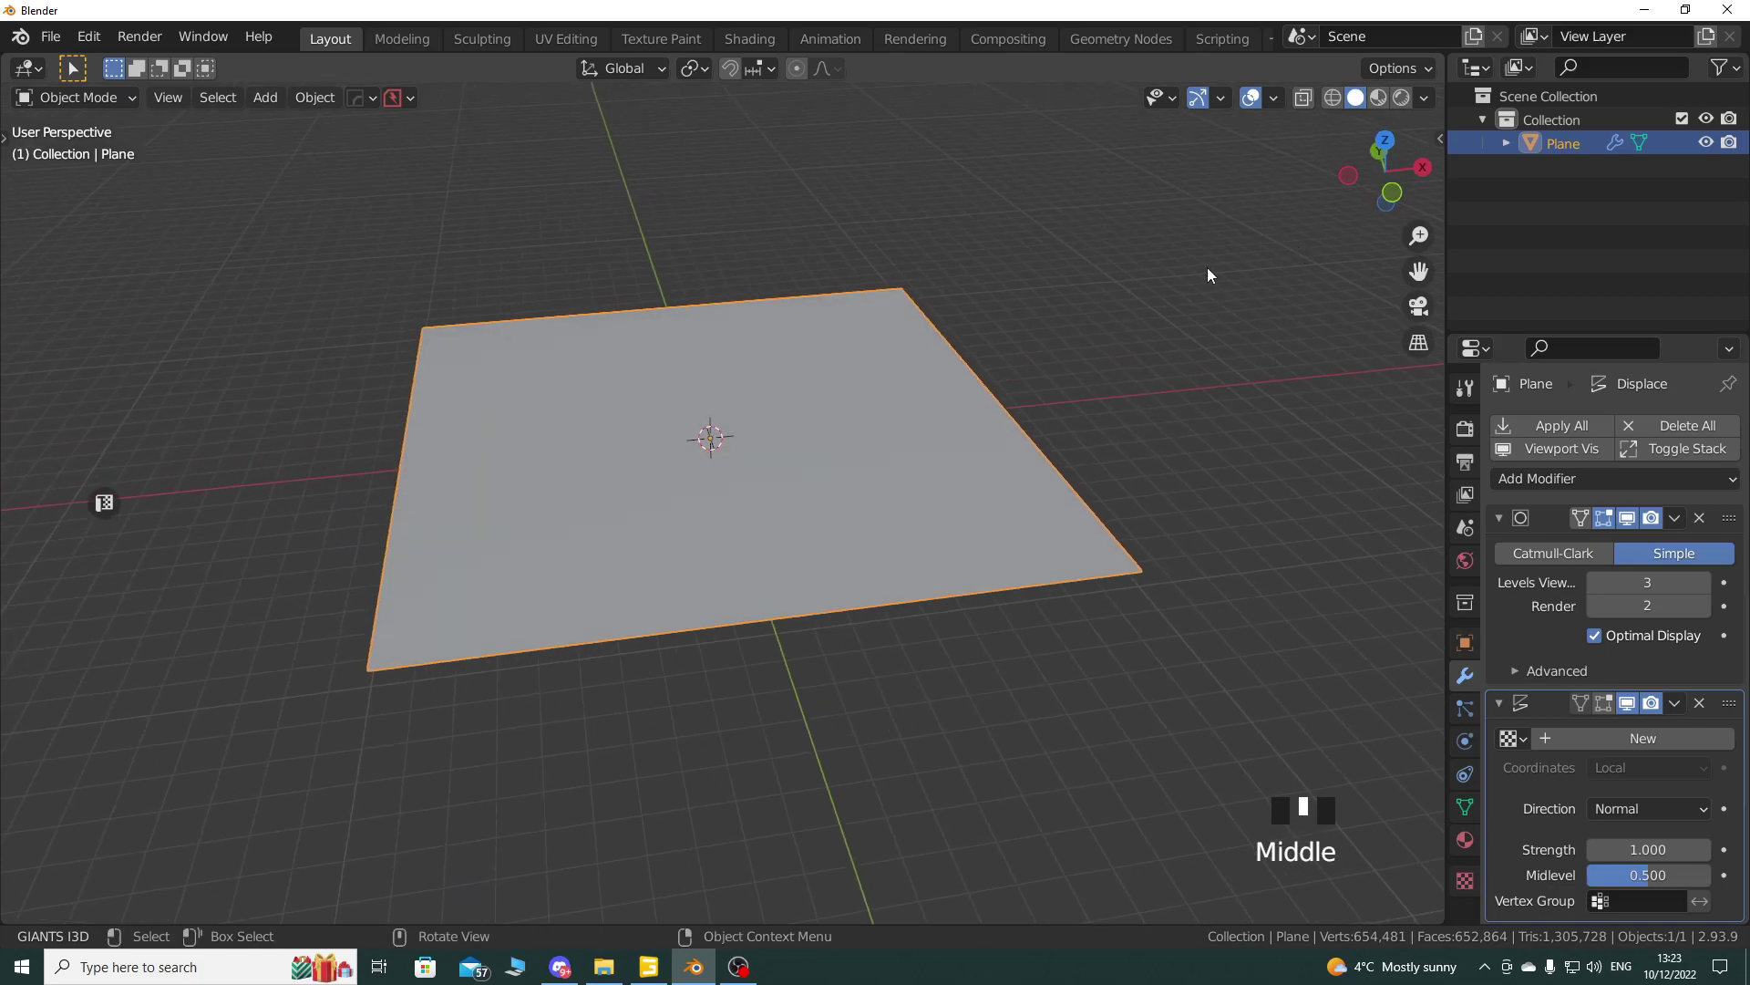
left_click(1424, 97)
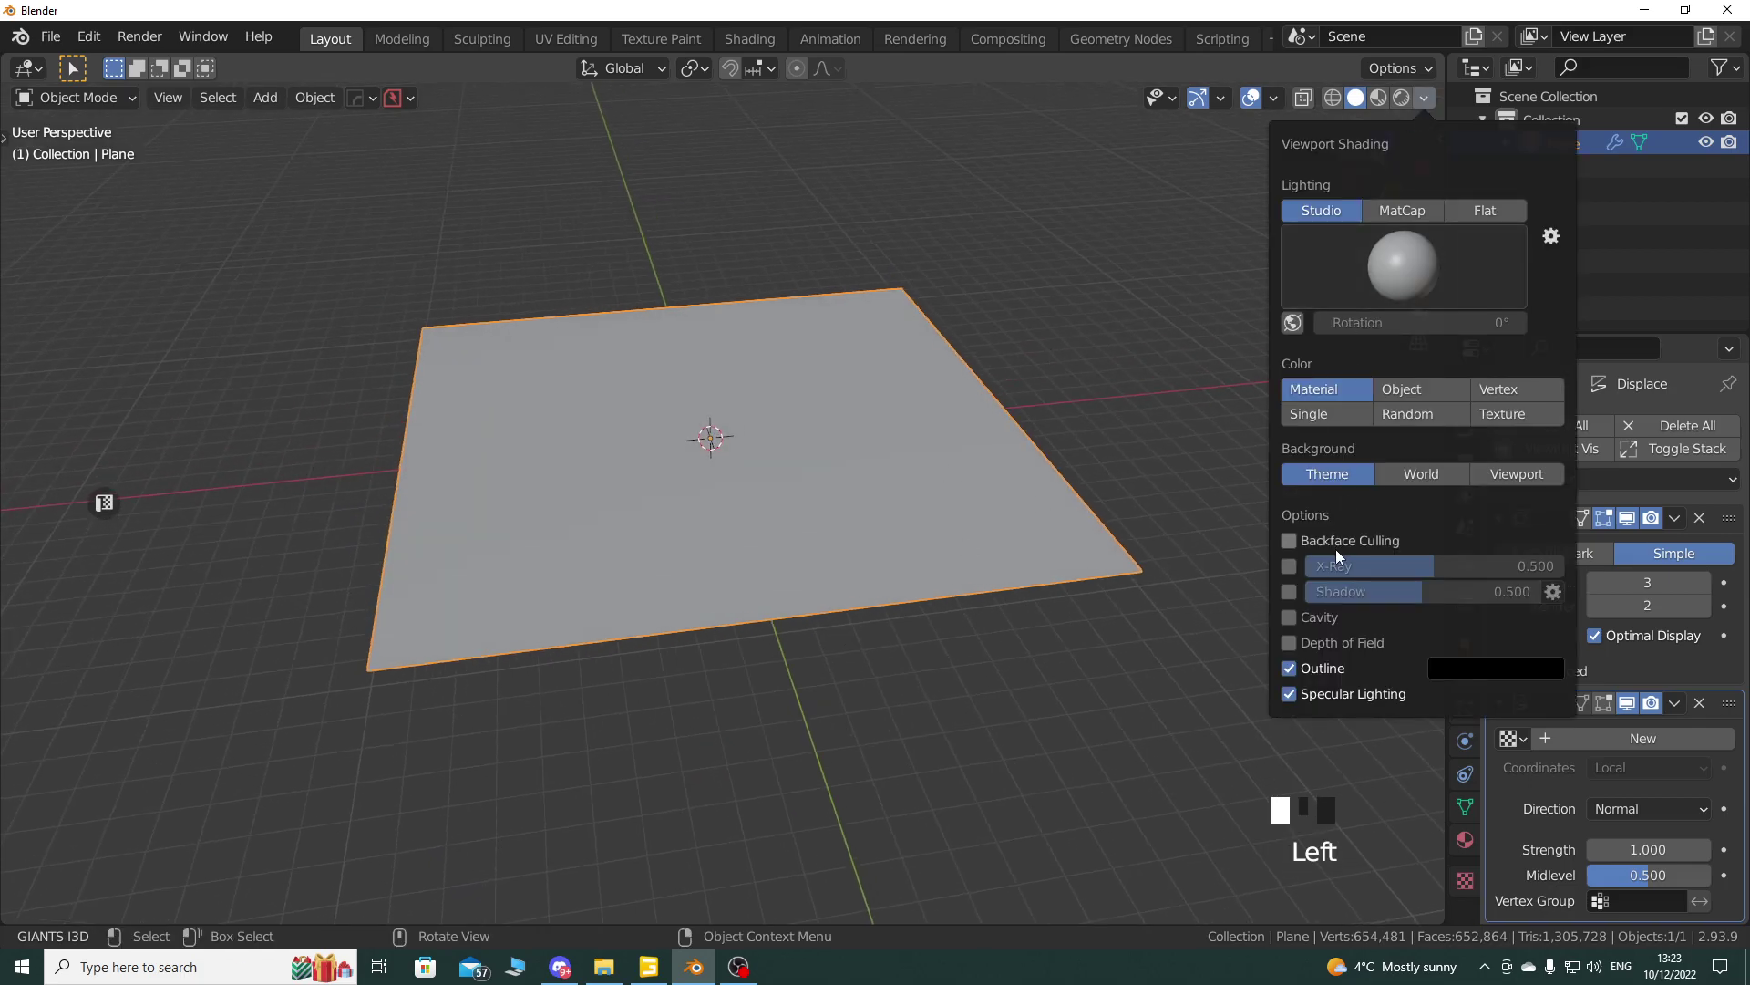
middle_click_drag(757, 562, 754, 394)
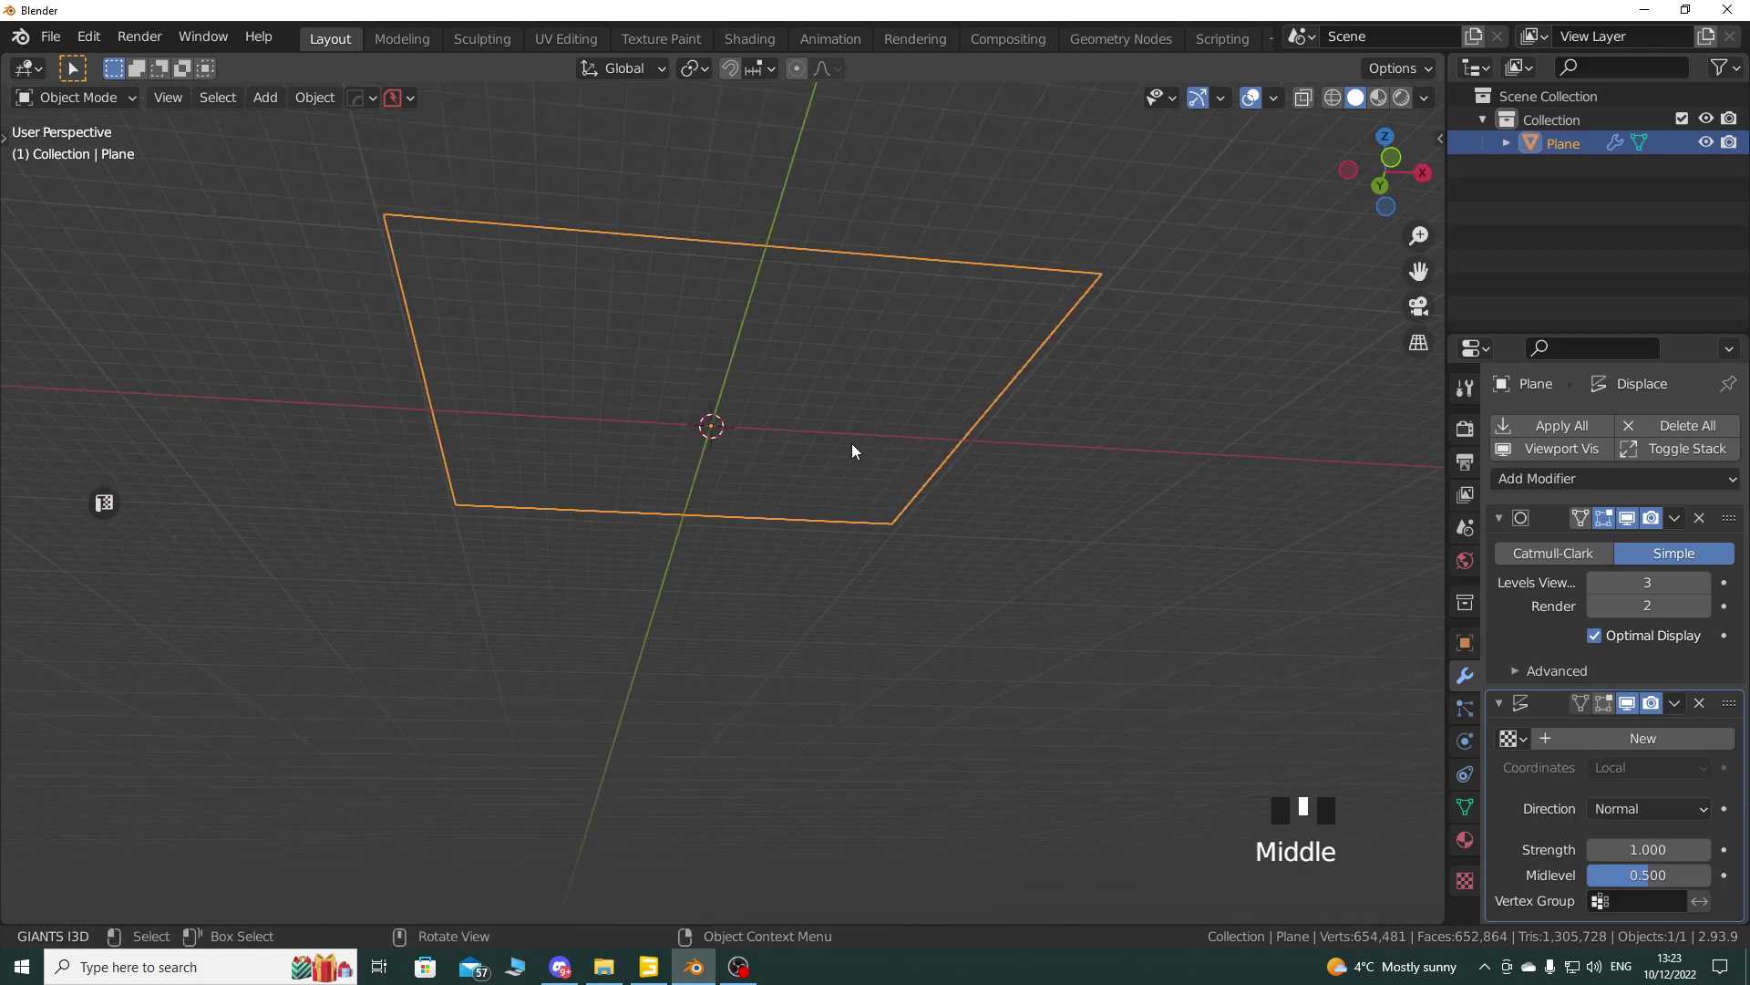
mouse_move(778, 415)
middle_mouse_down()
mouse_move(773, 578)
mouse_move(694, 387)
middle_mouse_up()
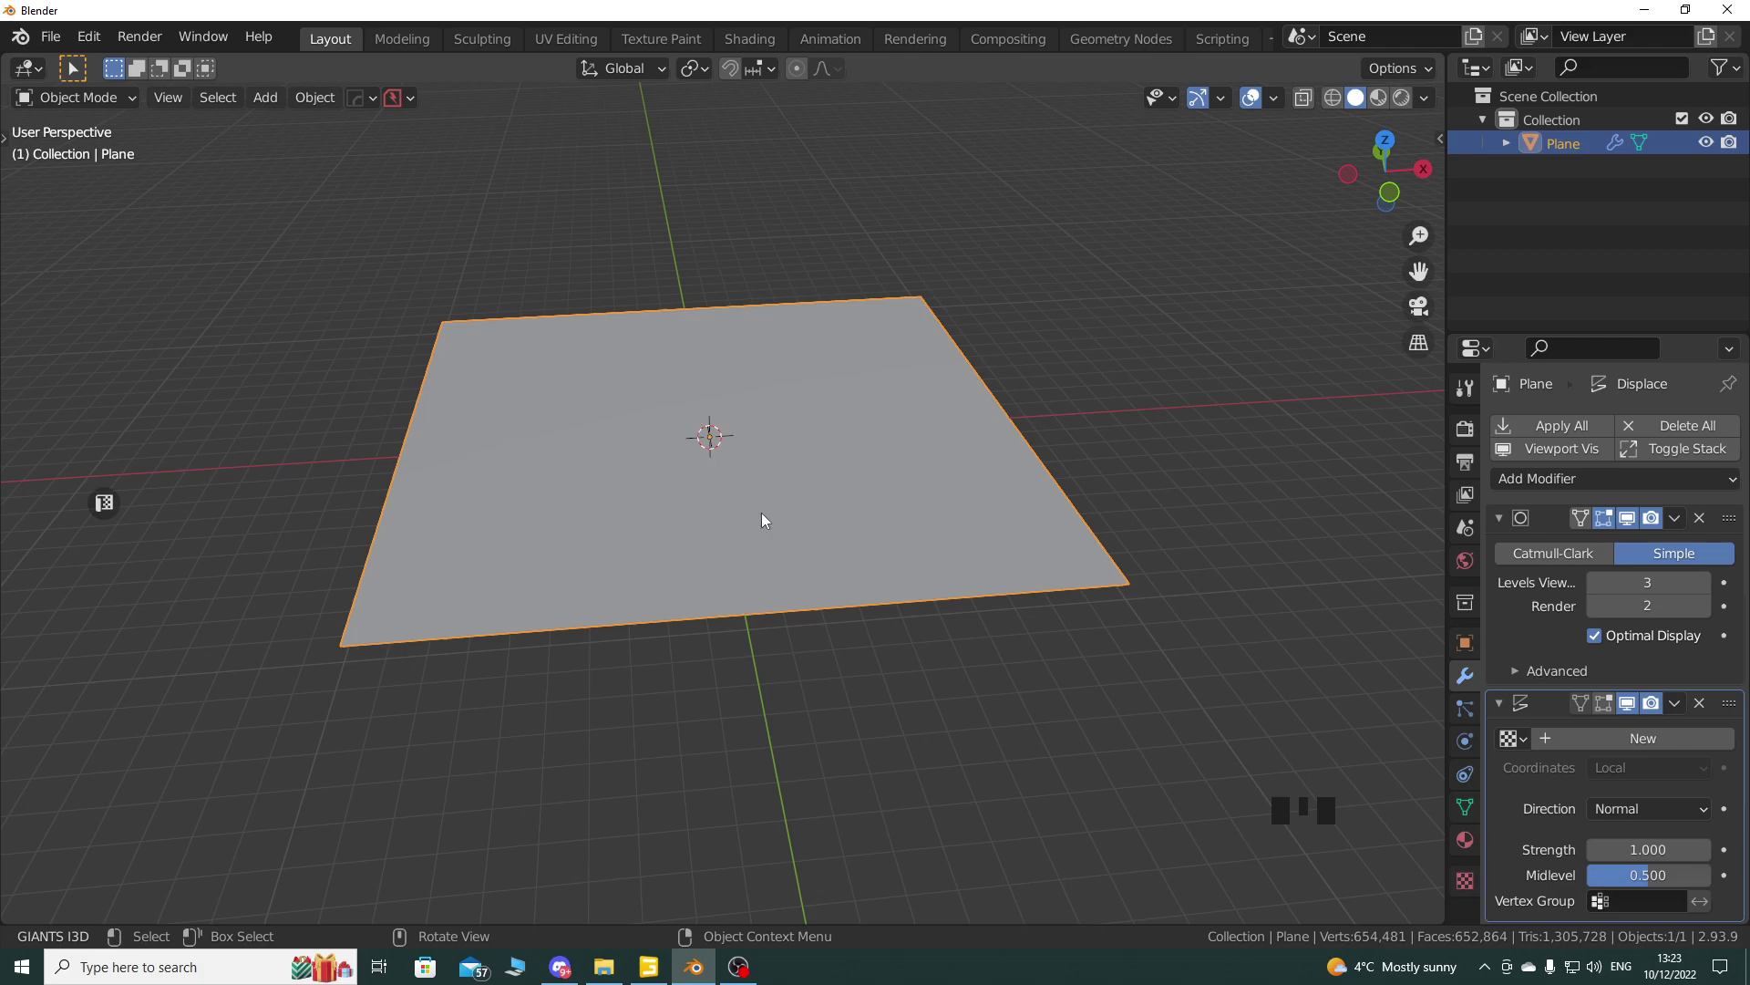
Step: Try a Displace strength of -1 on the plane and return the strength to 1
middle_click_drag(749, 569, 755, 563)
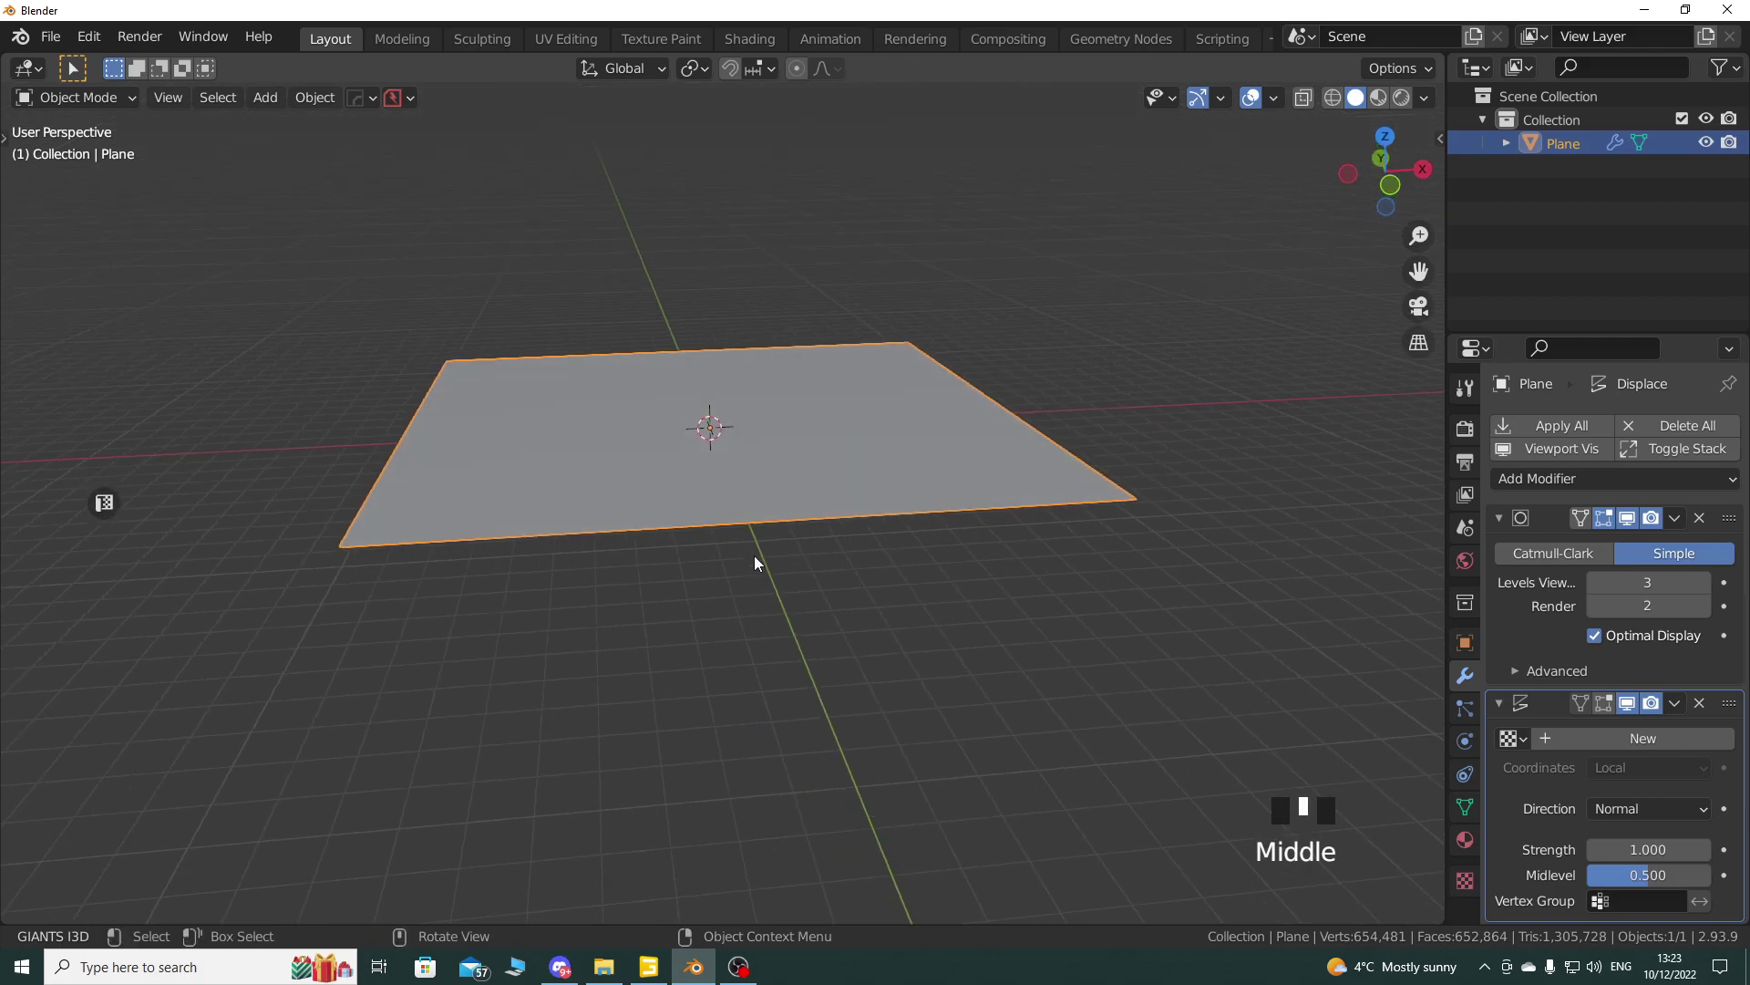
left_click(1648, 850)
type("1.0")
key("Home")
type("-")
key("Return")
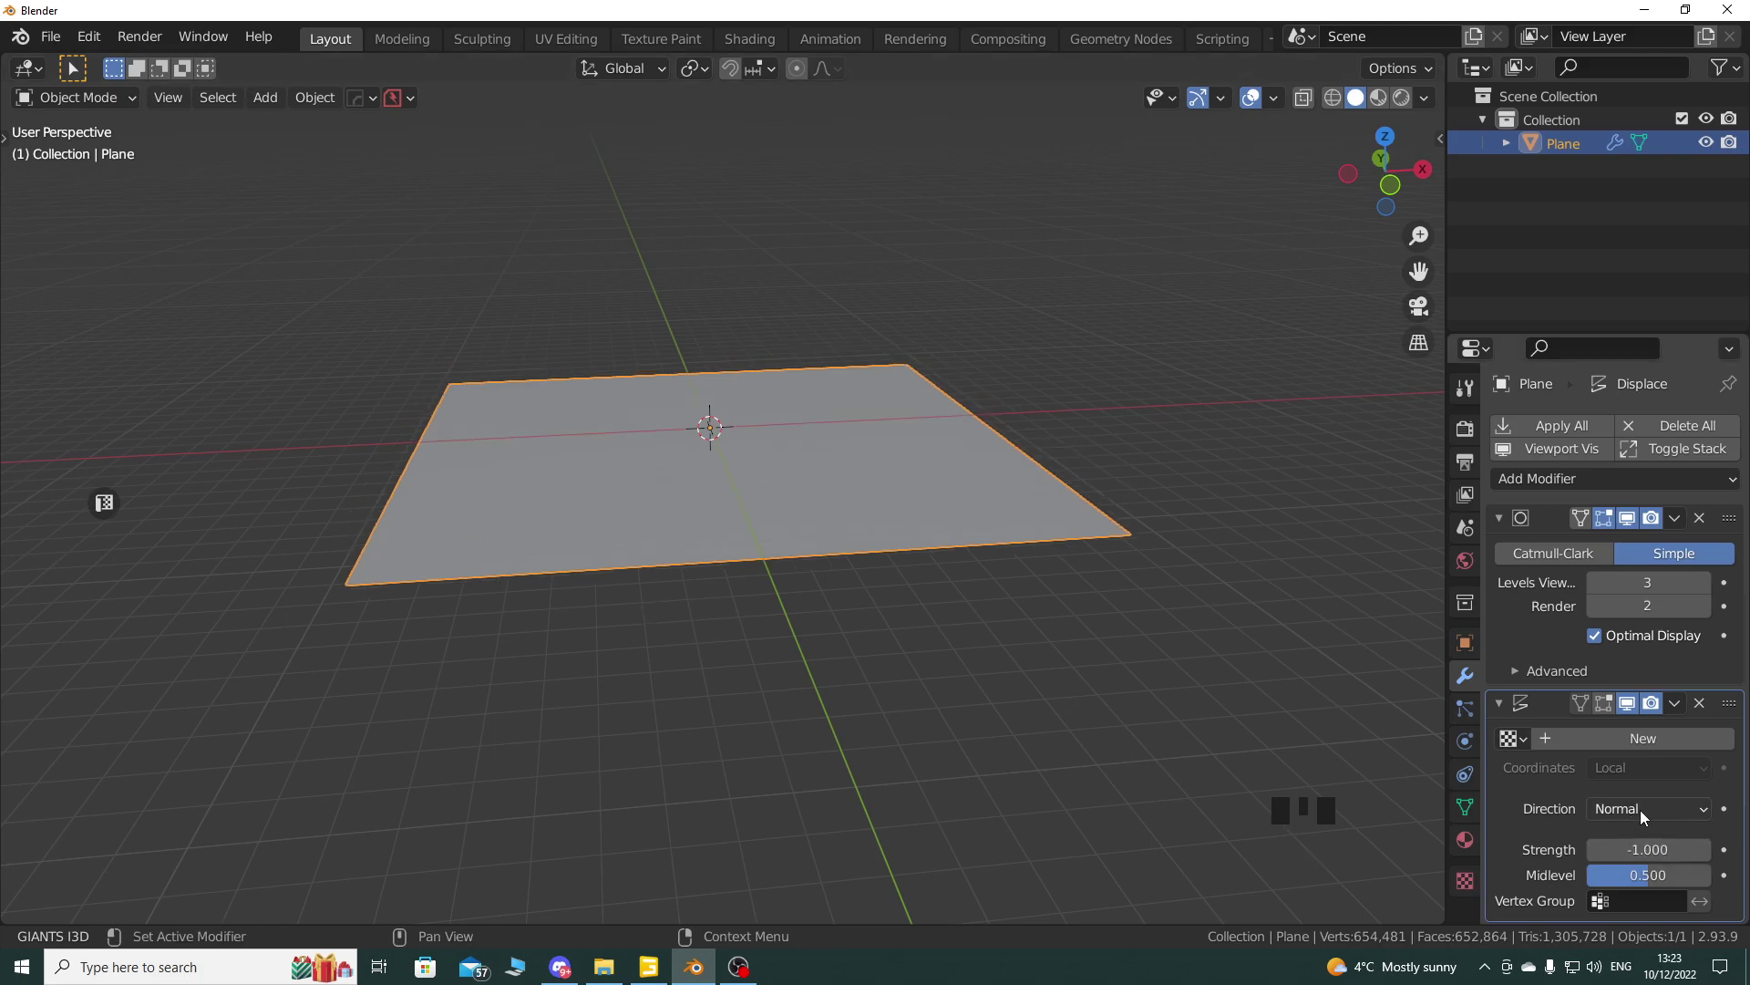
left_click(1652, 849)
type("1")
key("Return")
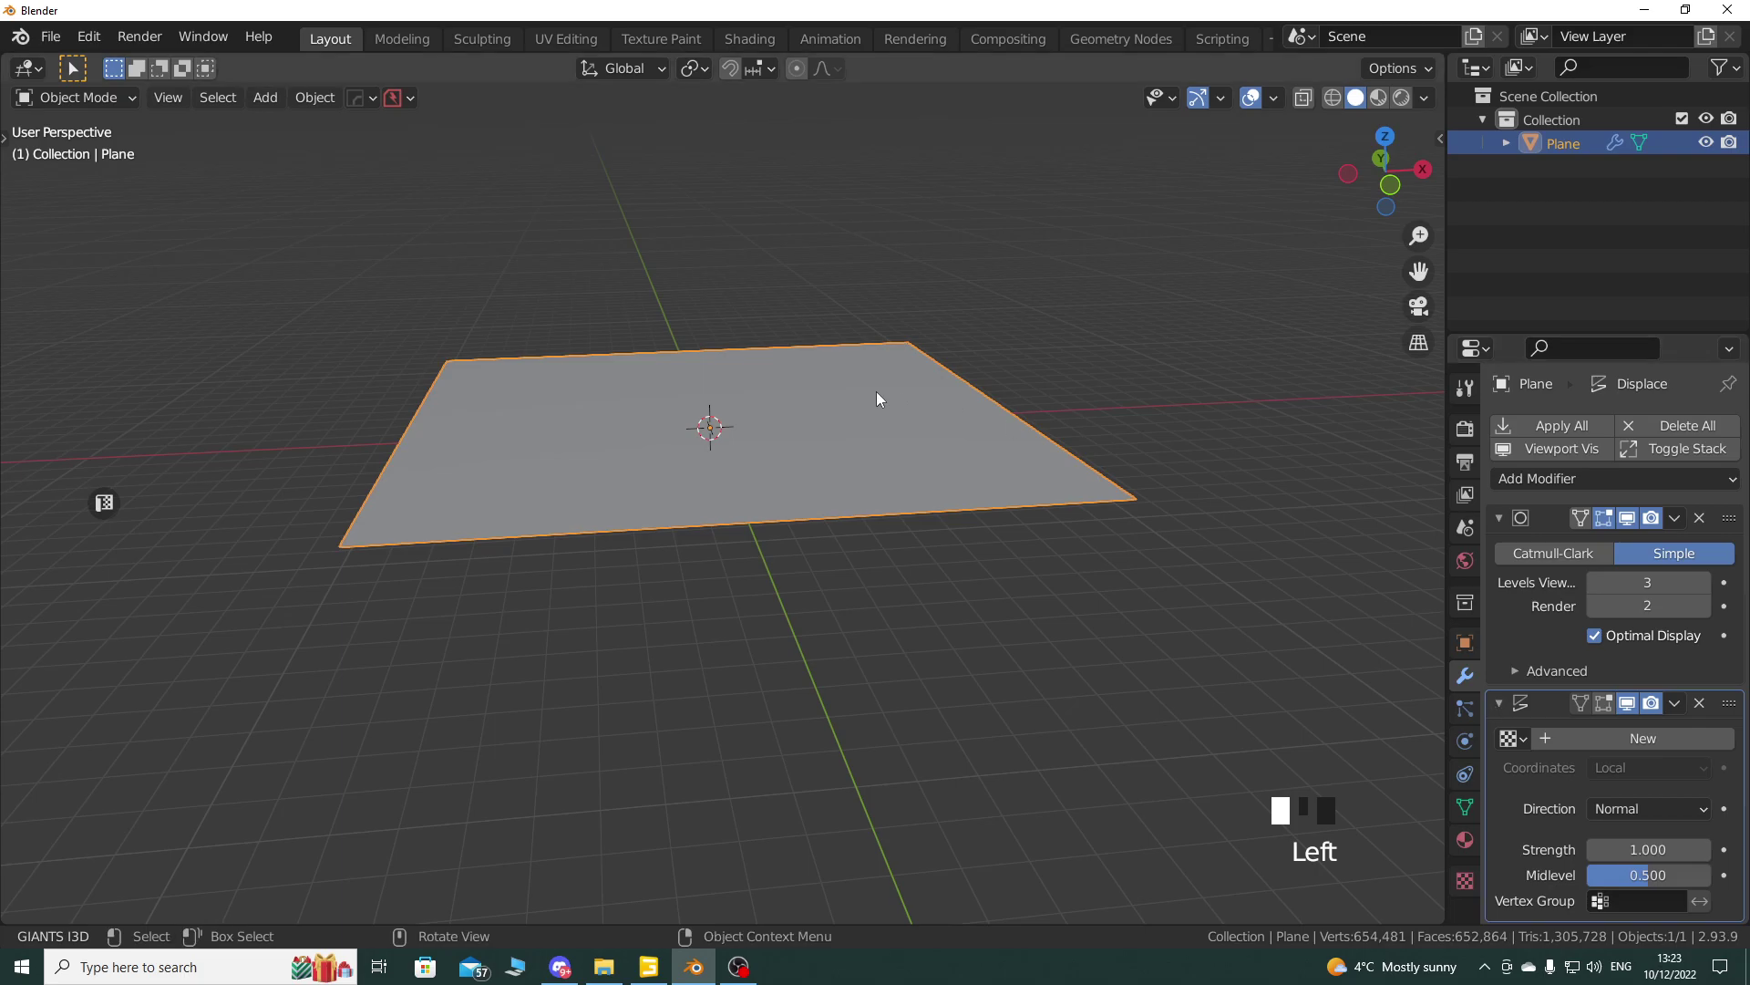
Step: Create a new image texture for the plane's Displace modifier and load map_dem.png from the Desktop into it
middle_click_drag(860, 450, 857, 543)
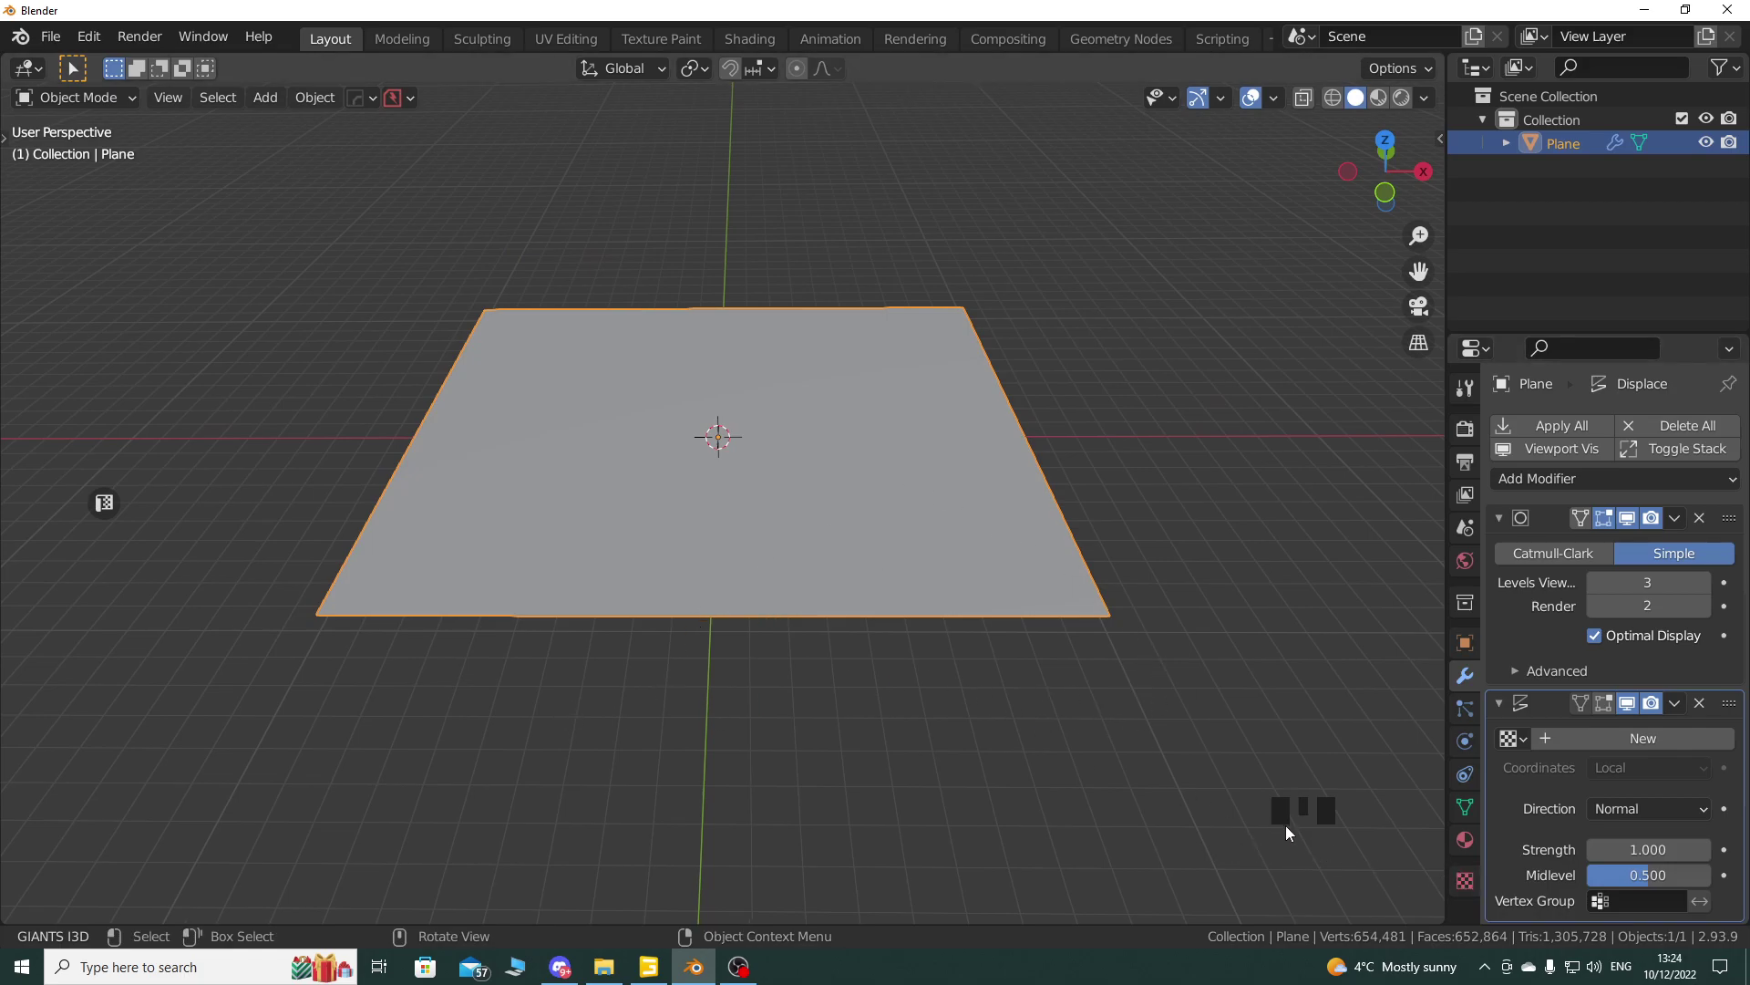
left_click(1464, 880)
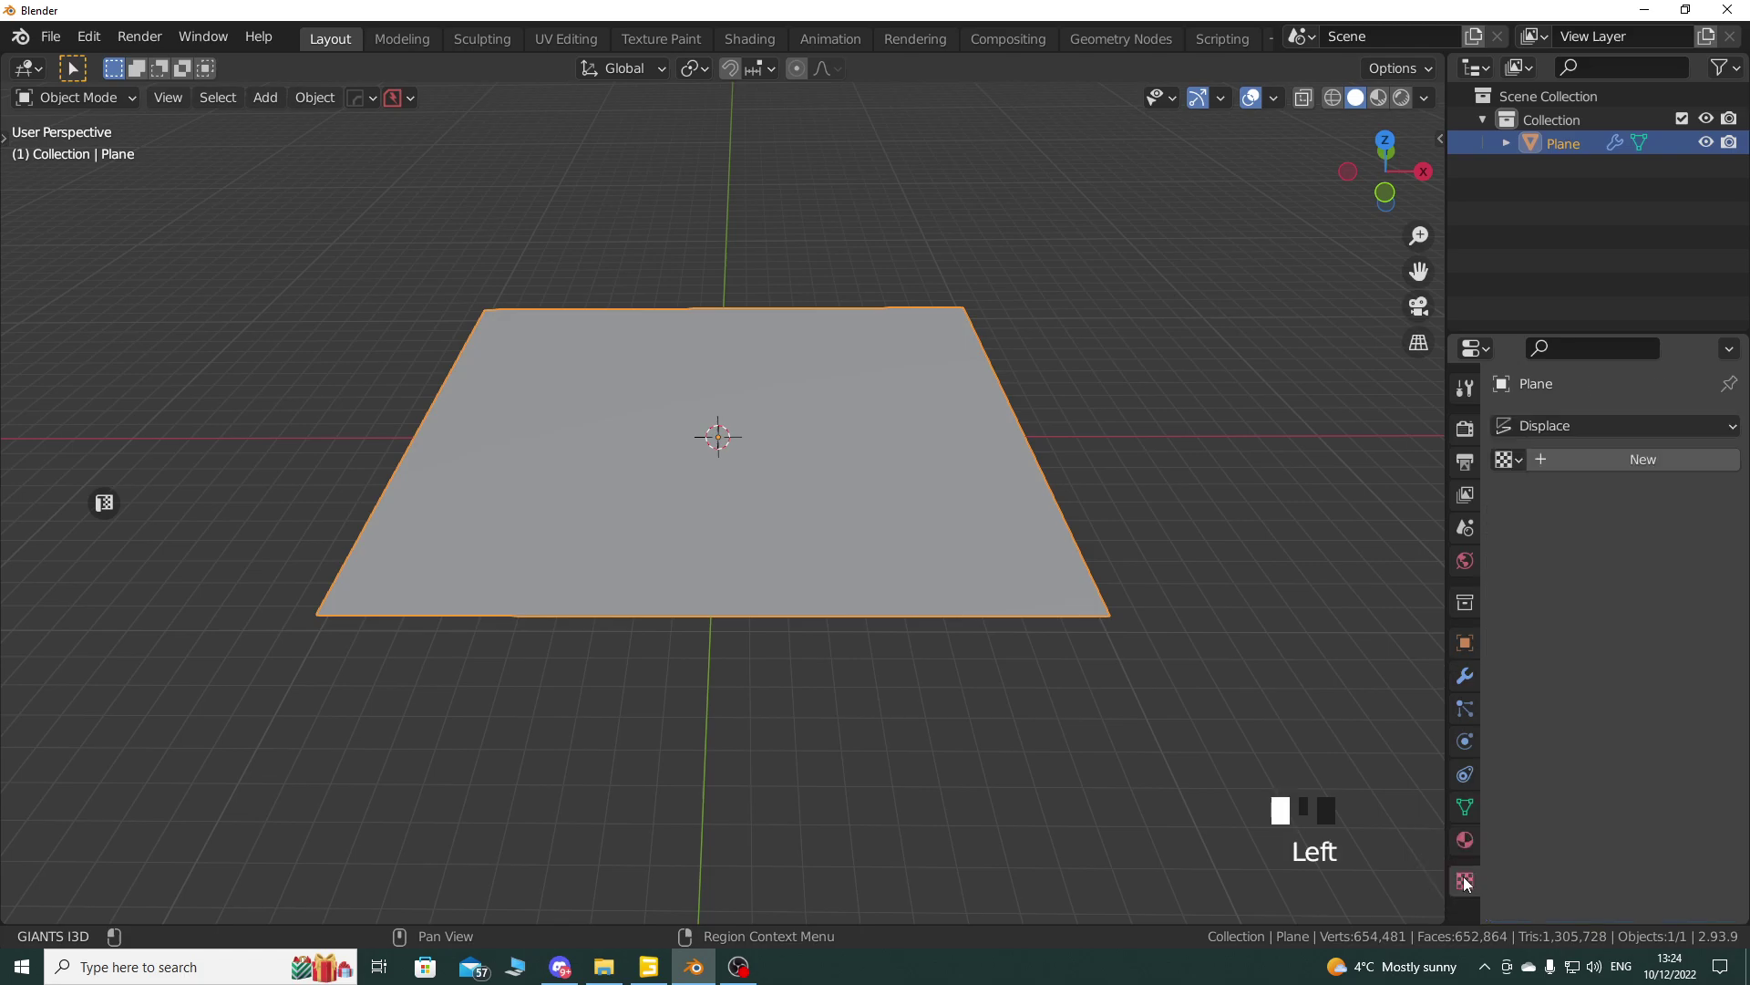
left_click(1588, 460)
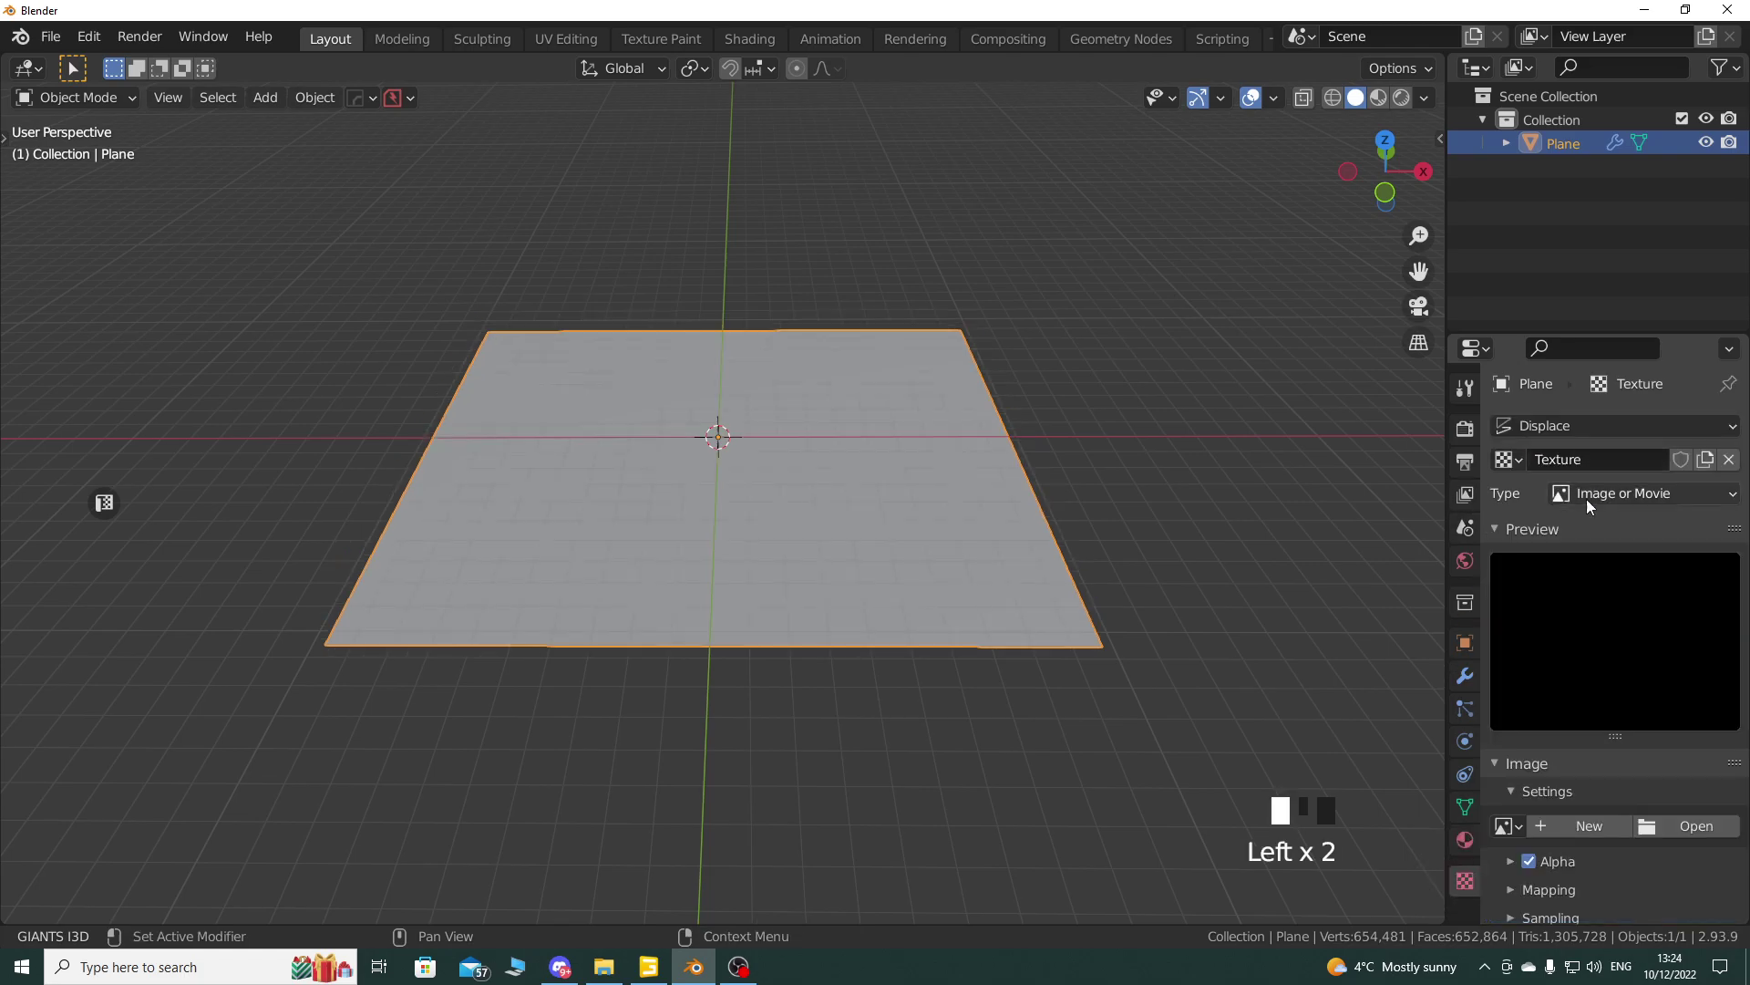
left_click(1693, 828)
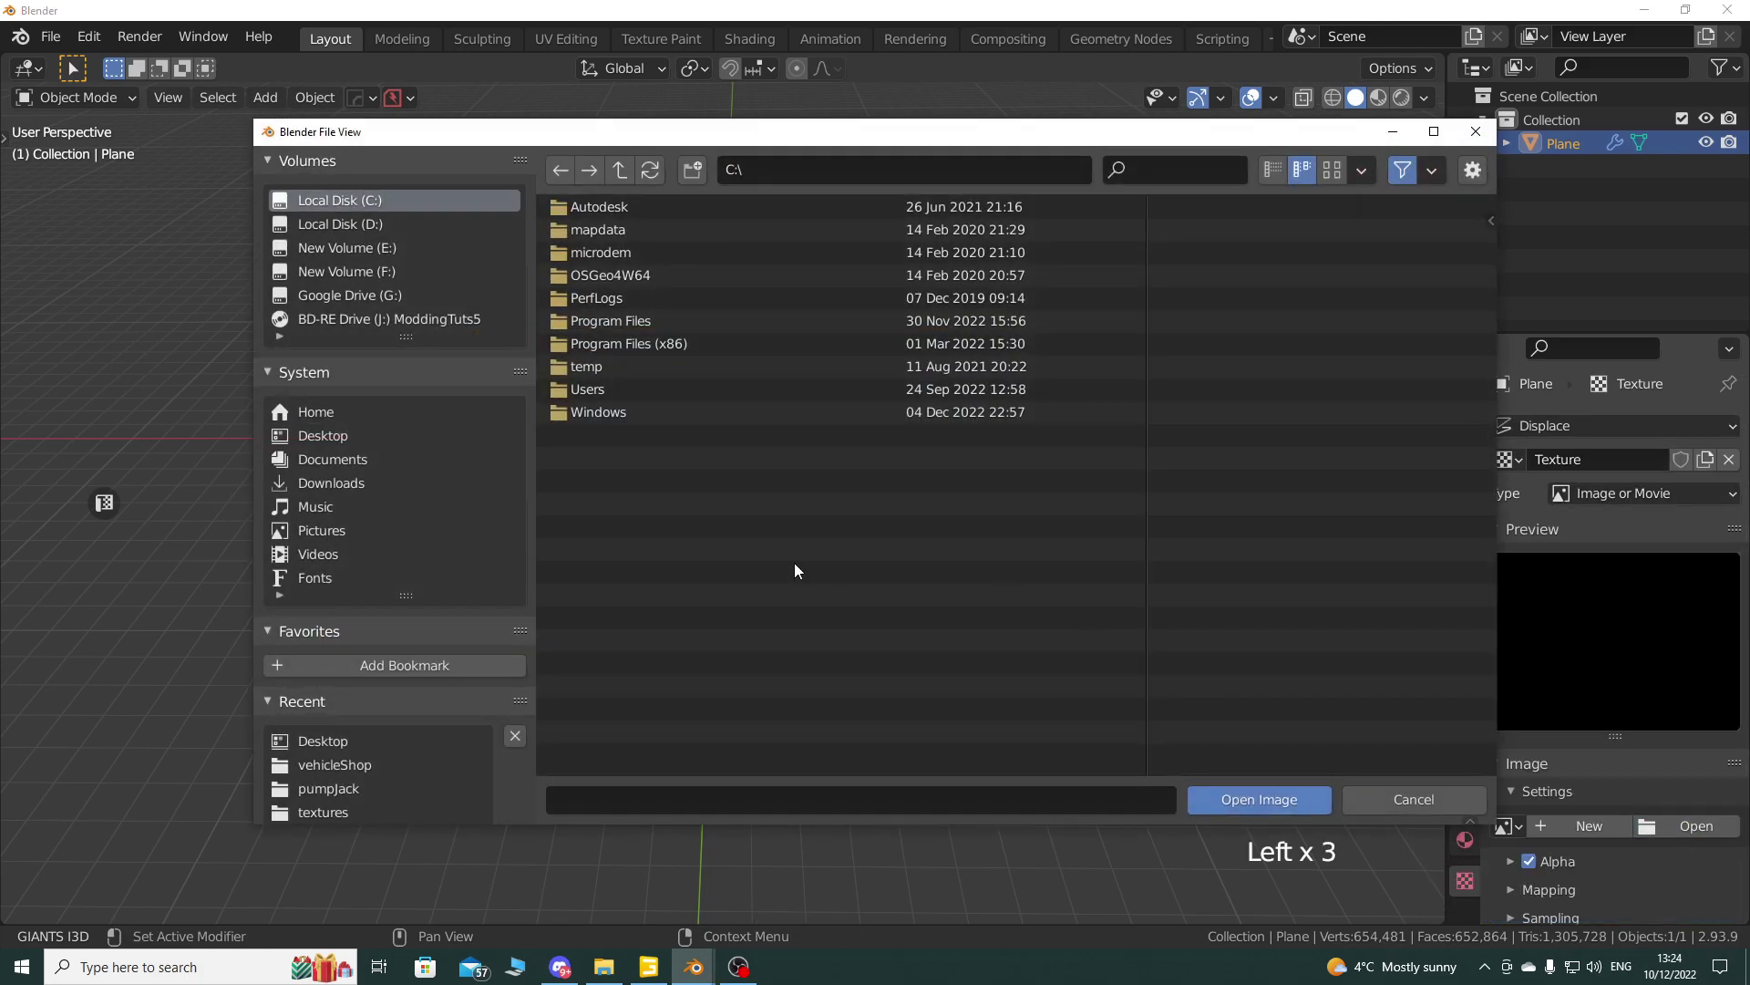
left_click(301, 440)
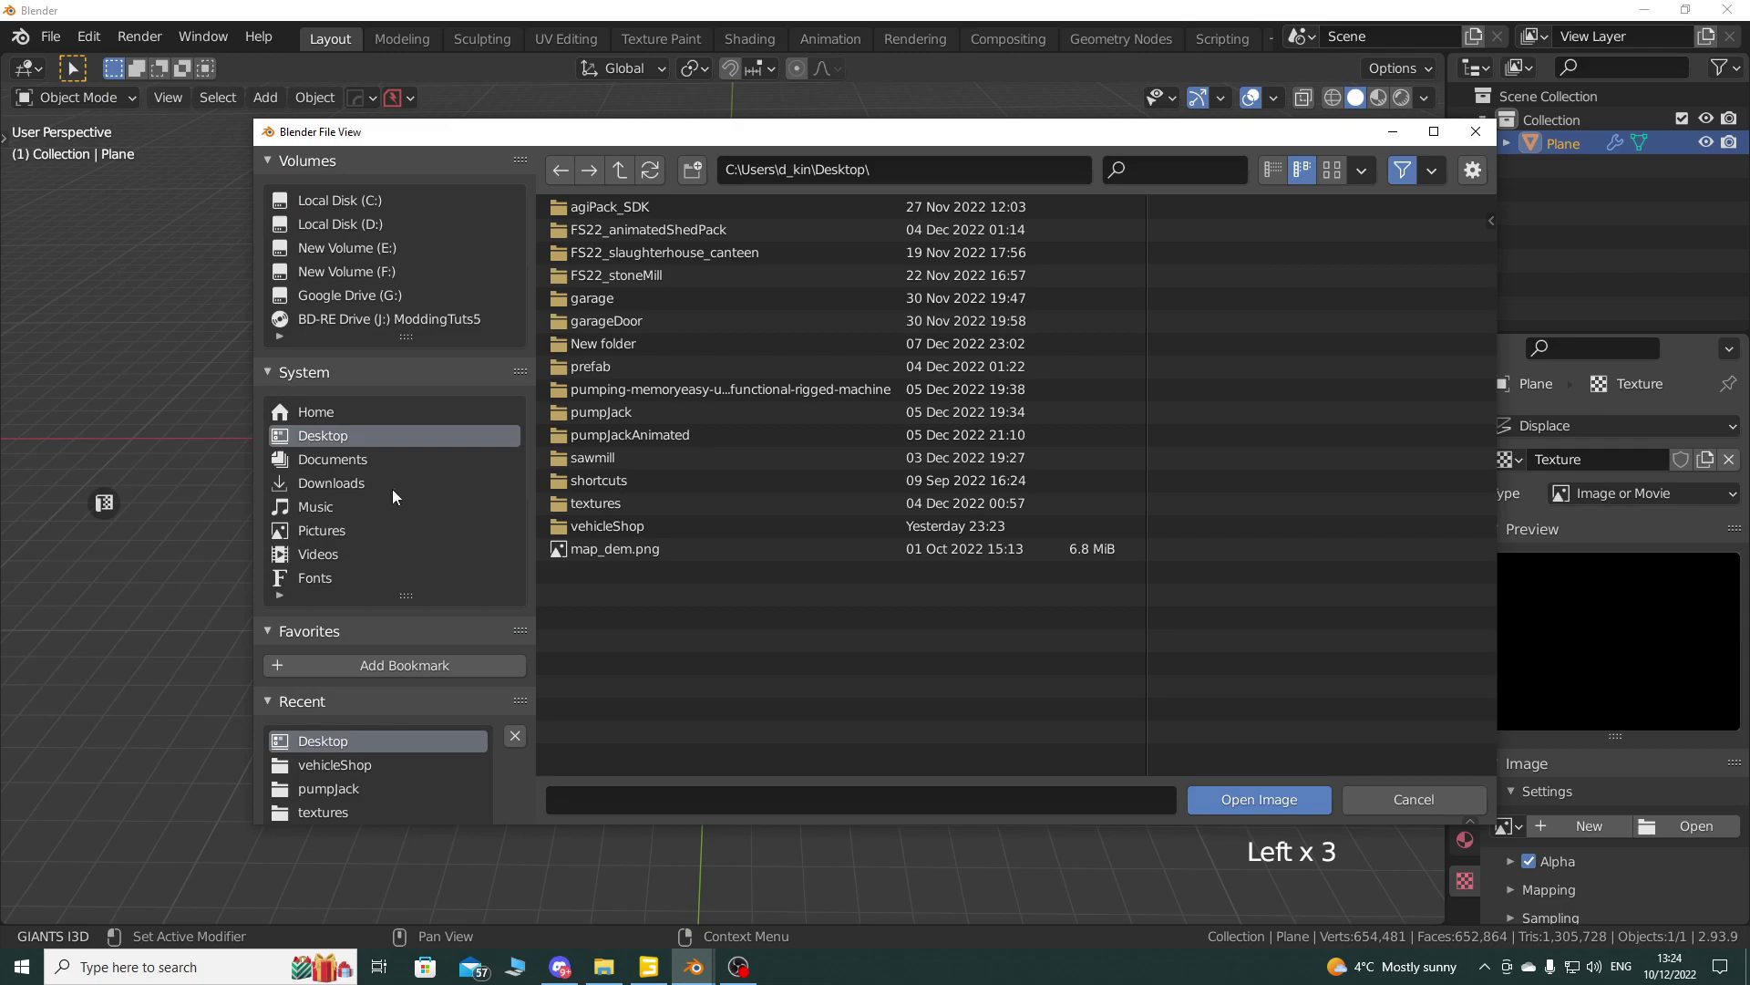
left_click(635, 547)
left_click(1244, 798)
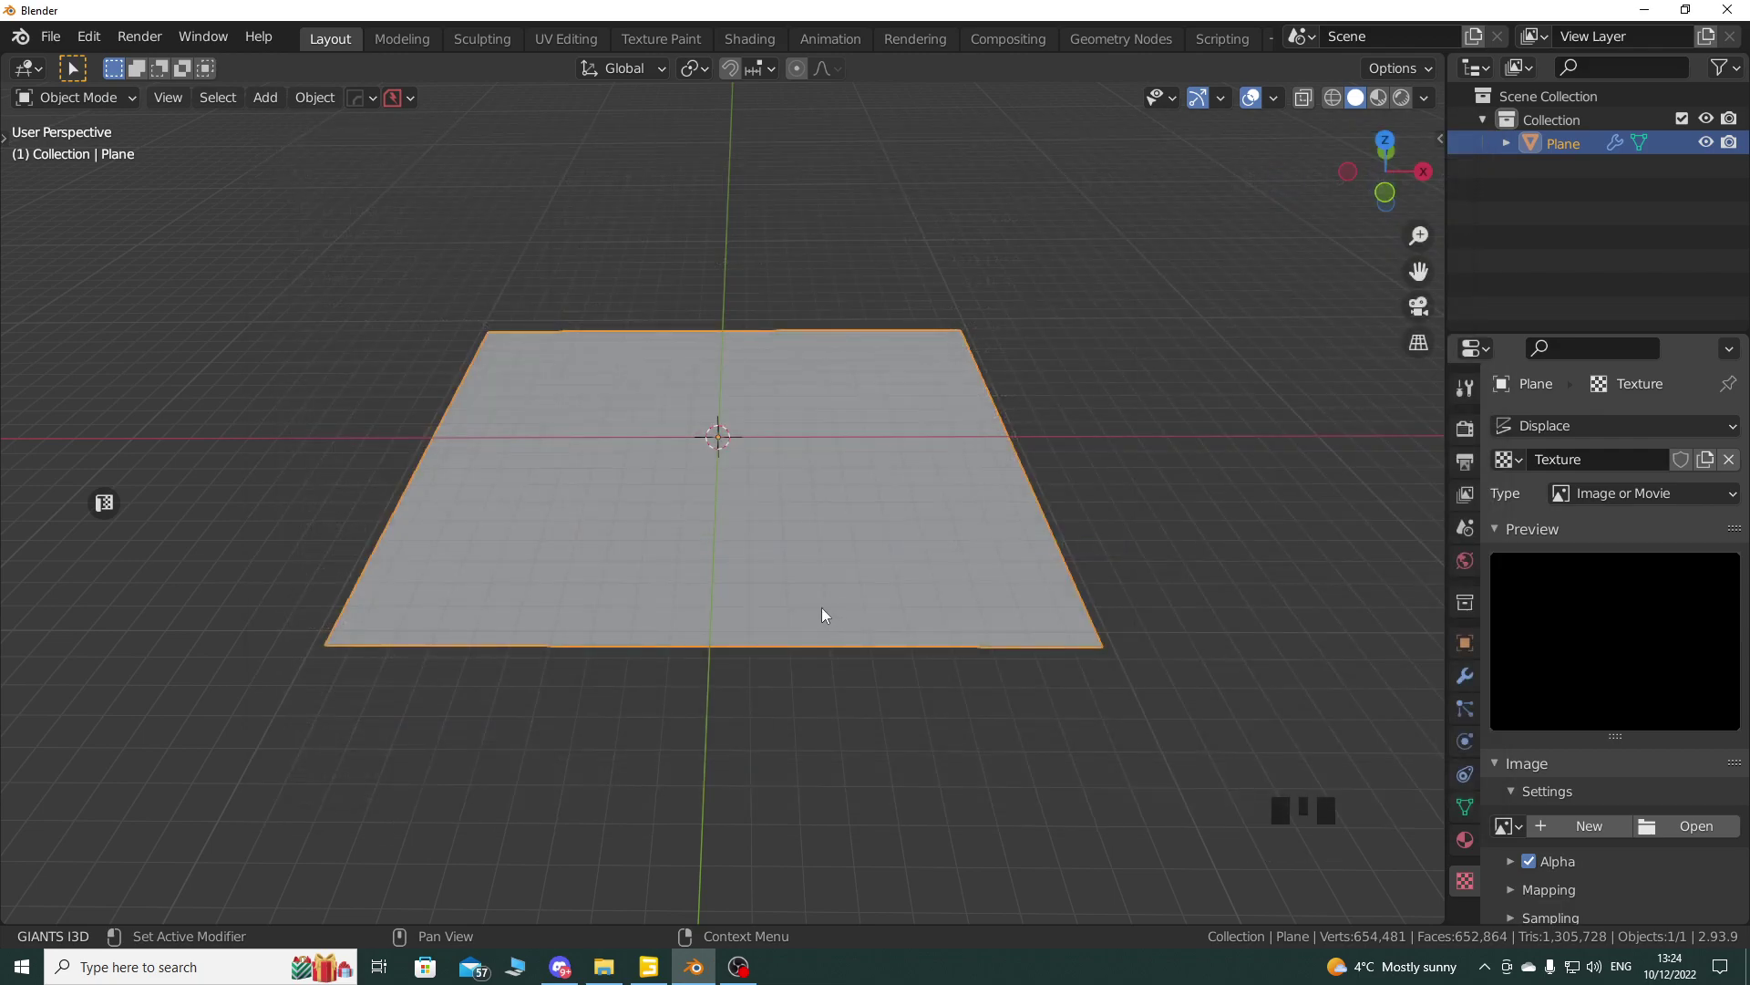
Step: Inspect the displaced plane's surface up close and as a whole to see how the heightmap is applied
middle_click_drag(708, 513, 851, 521)
scroll(874, 538, "up", 3)
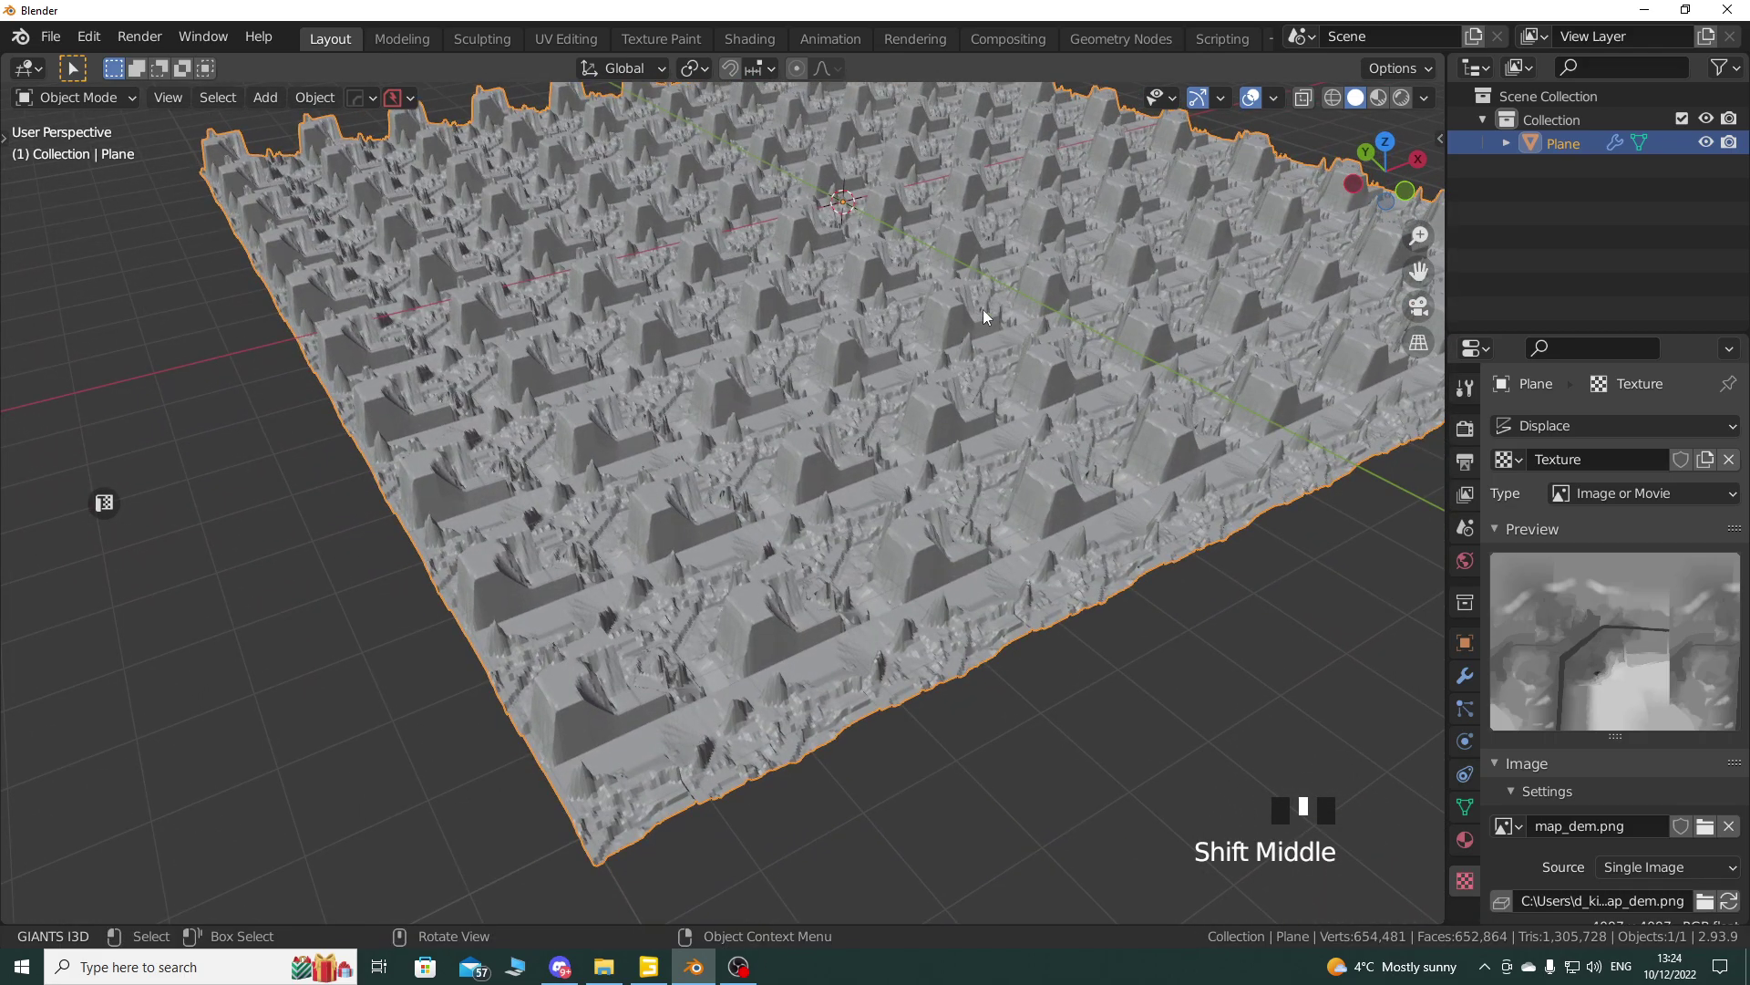
middle_click_drag(748, 631, 812, 595, "shift")
scroll(757, 611, "up", 2)
scroll(1106, 399, "down", 4)
middle_click_drag(1119, 413, 870, 485, "shift")
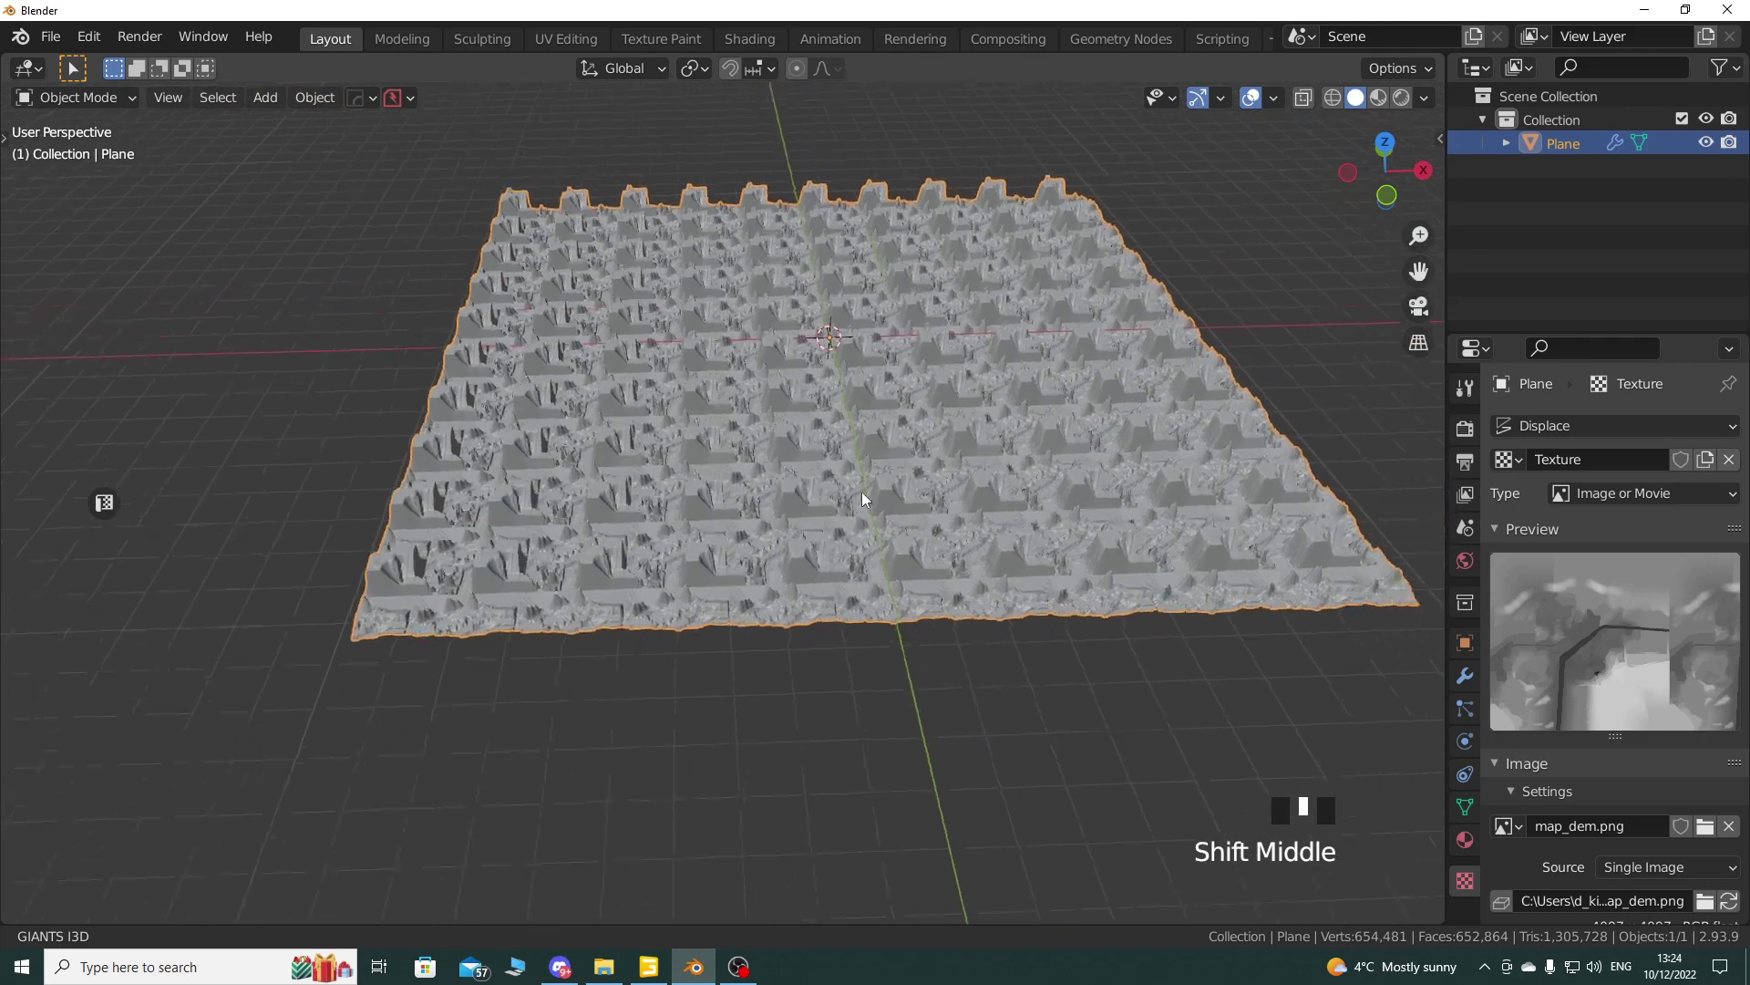
middle_click_drag(999, 501, 921, 527, "shift")
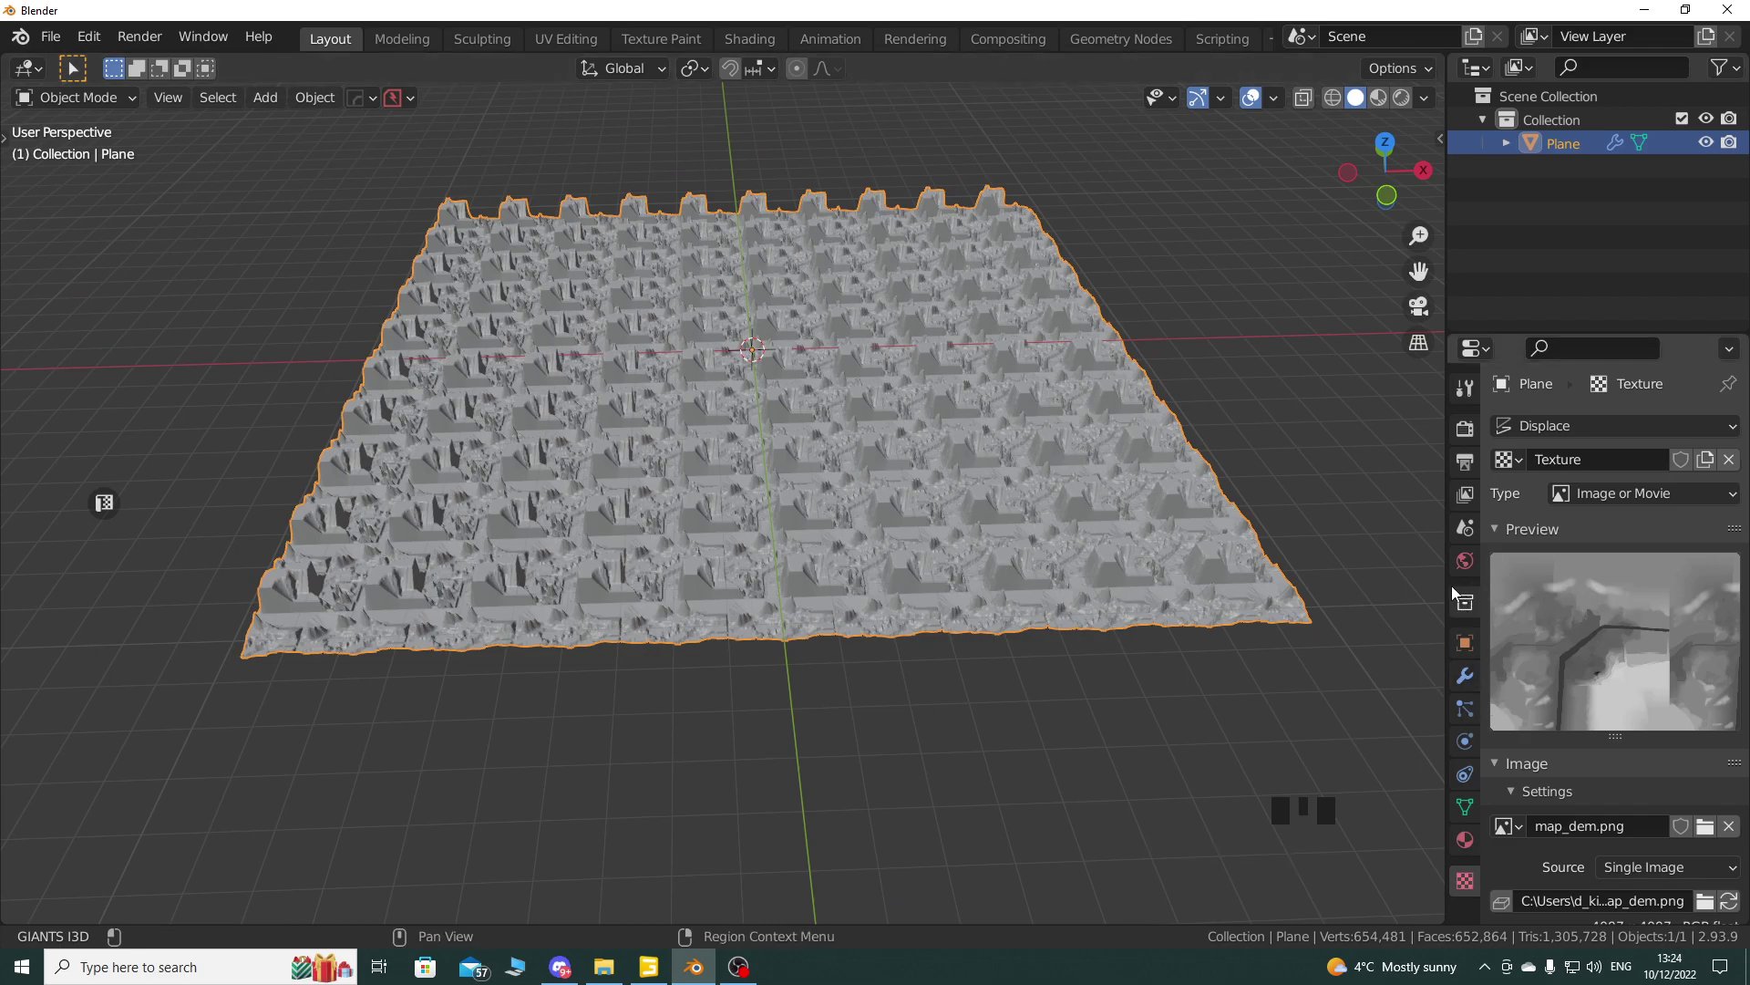
Step: Widen the properties editor and set the color space of the map_dem.png texture image to Non-Color
left_click_drag(1450, 585, 1349, 586)
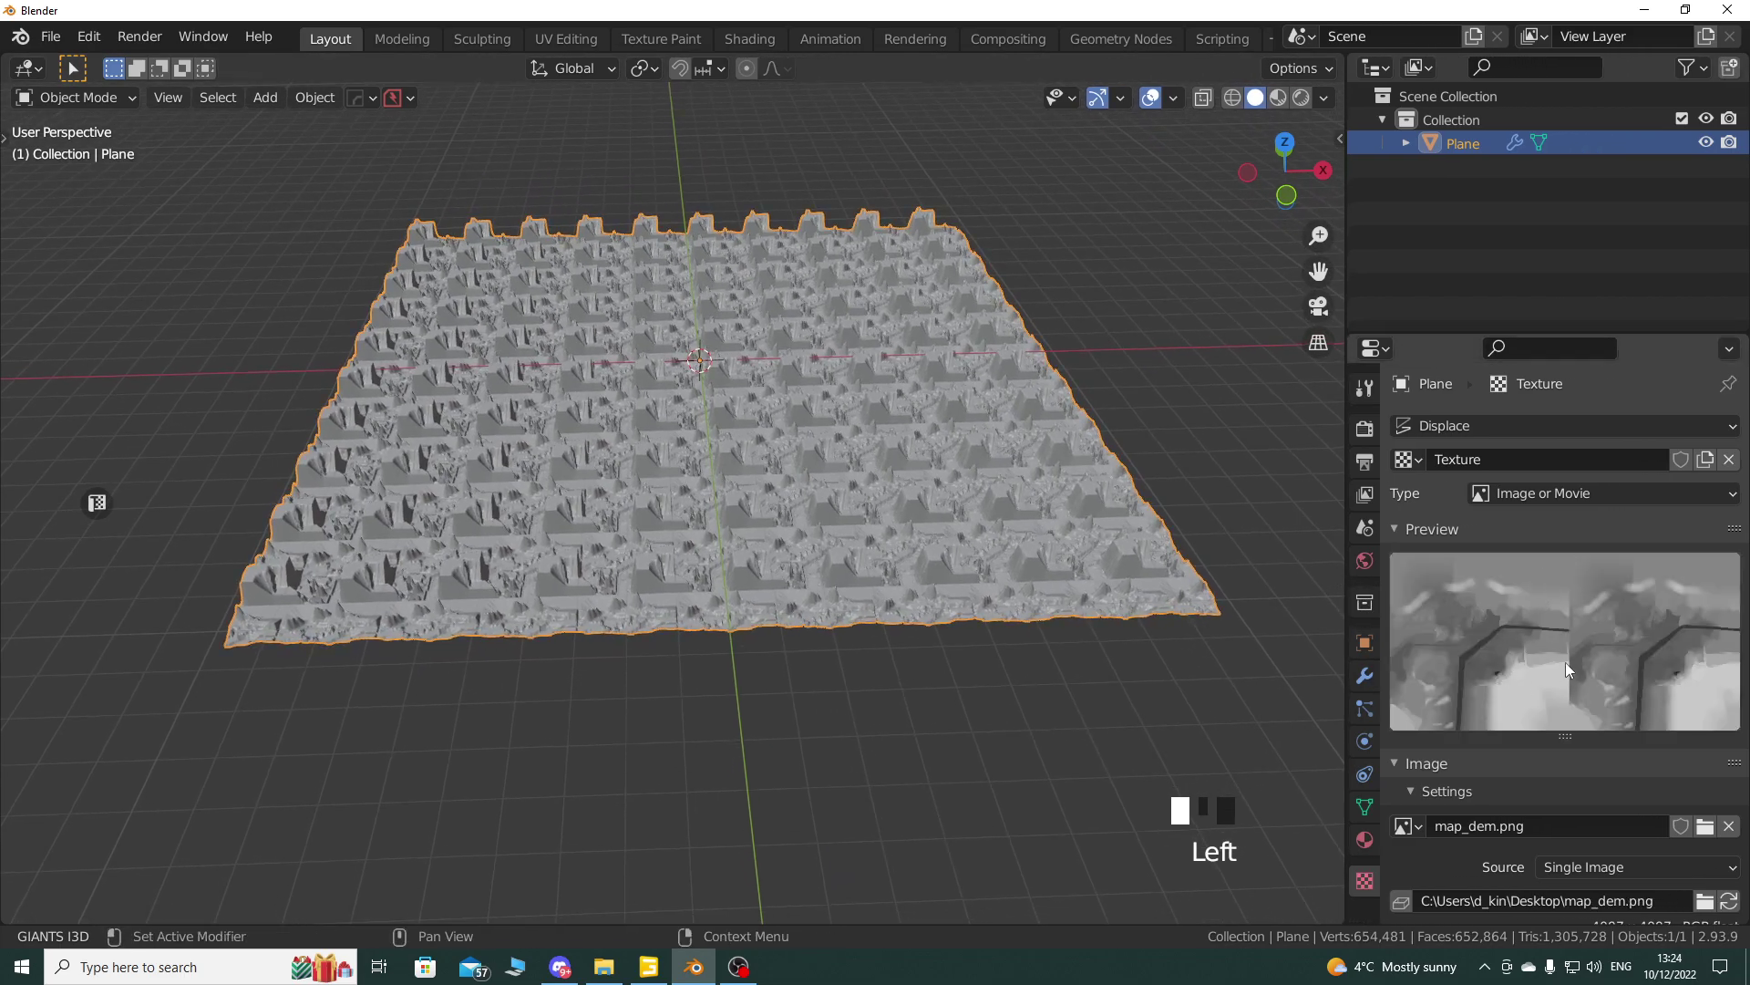
scroll(1566, 662, "down", 7)
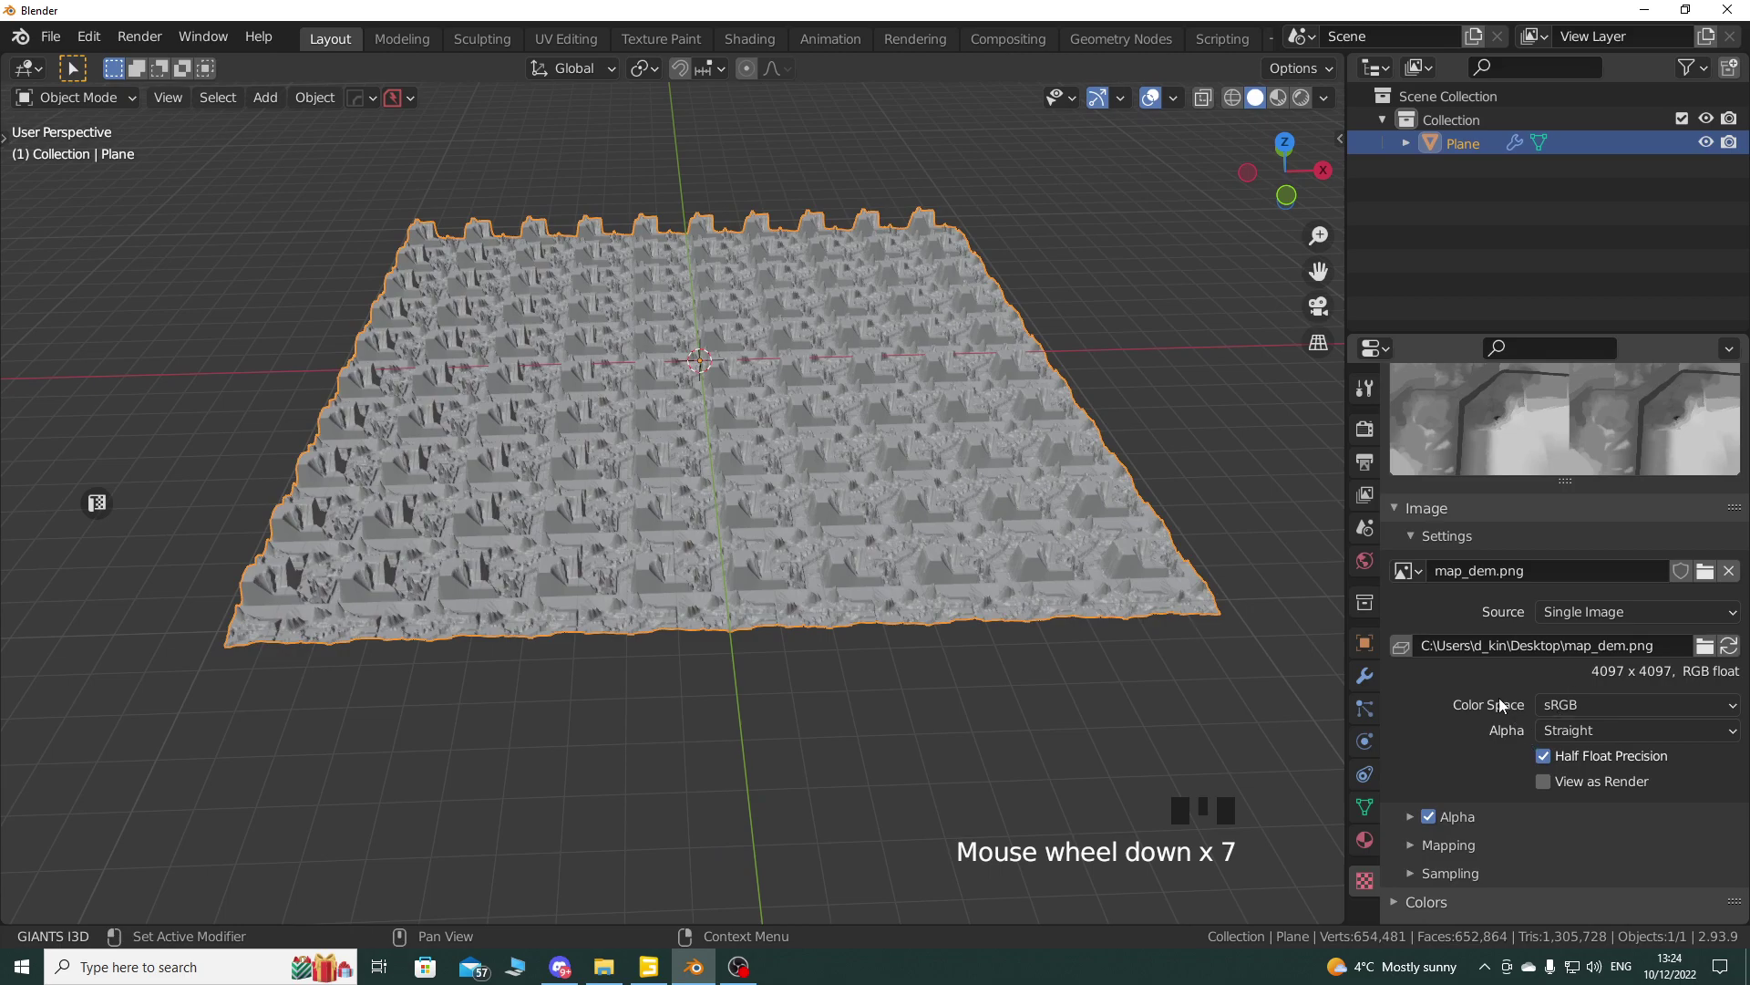
left_click(1608, 706)
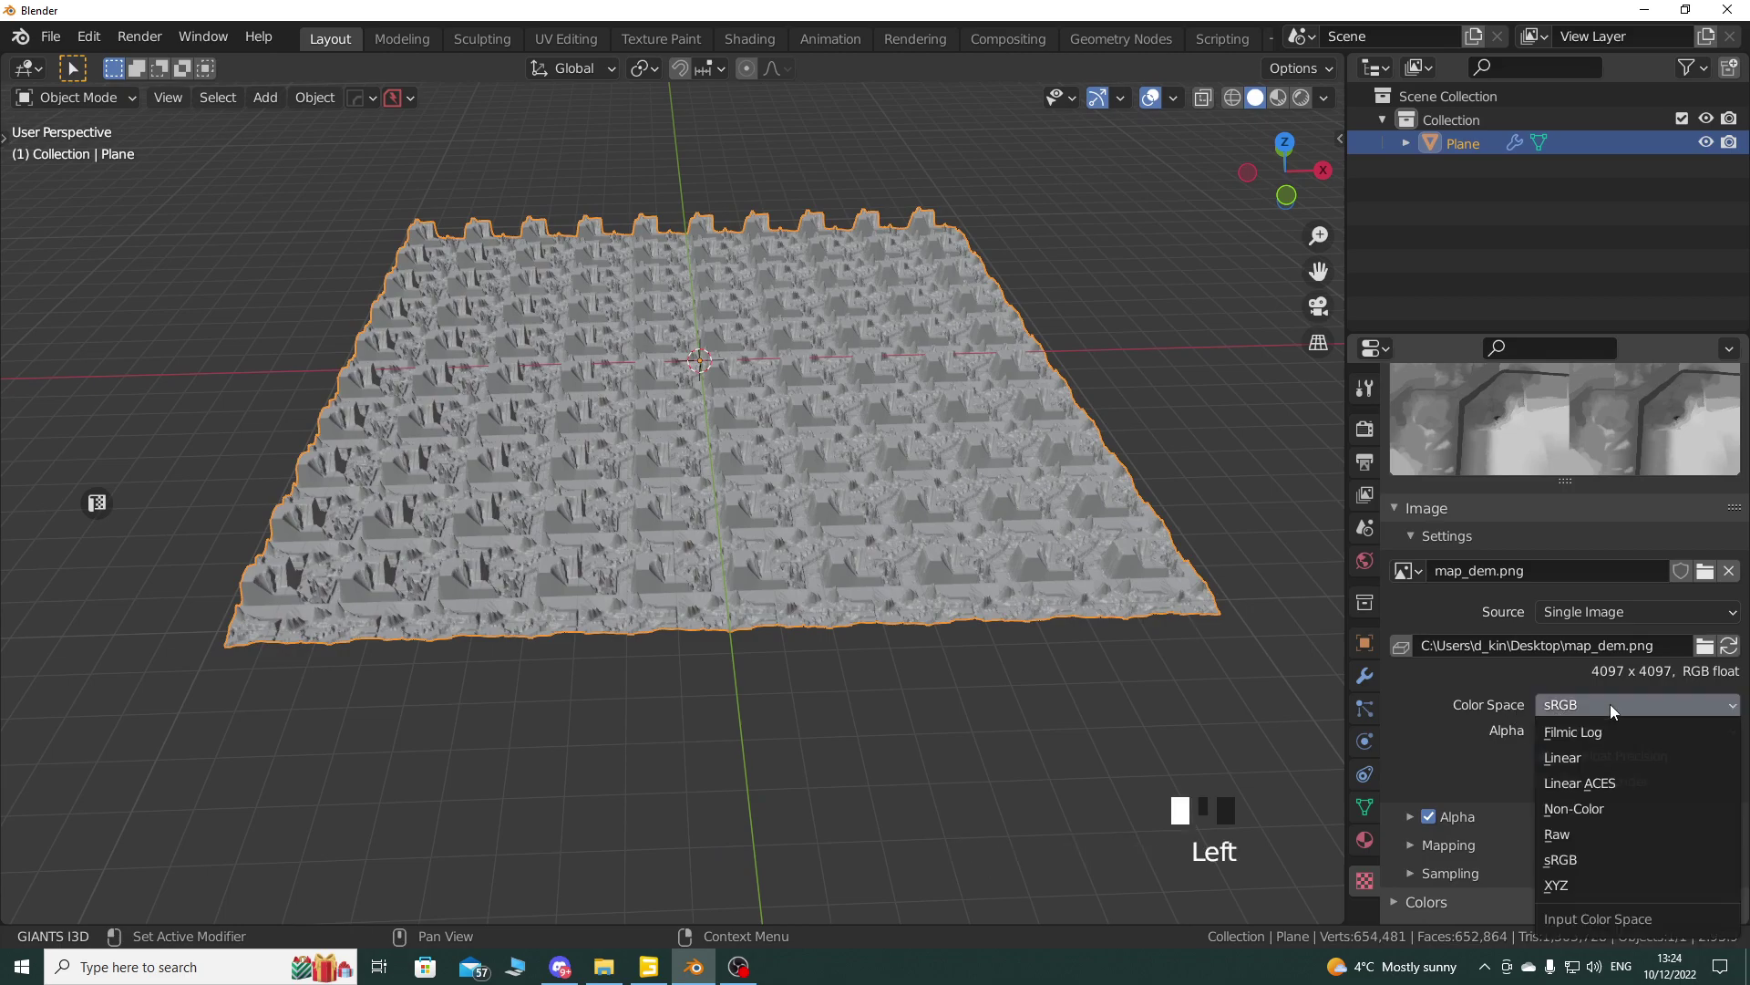
left_click(1592, 810)
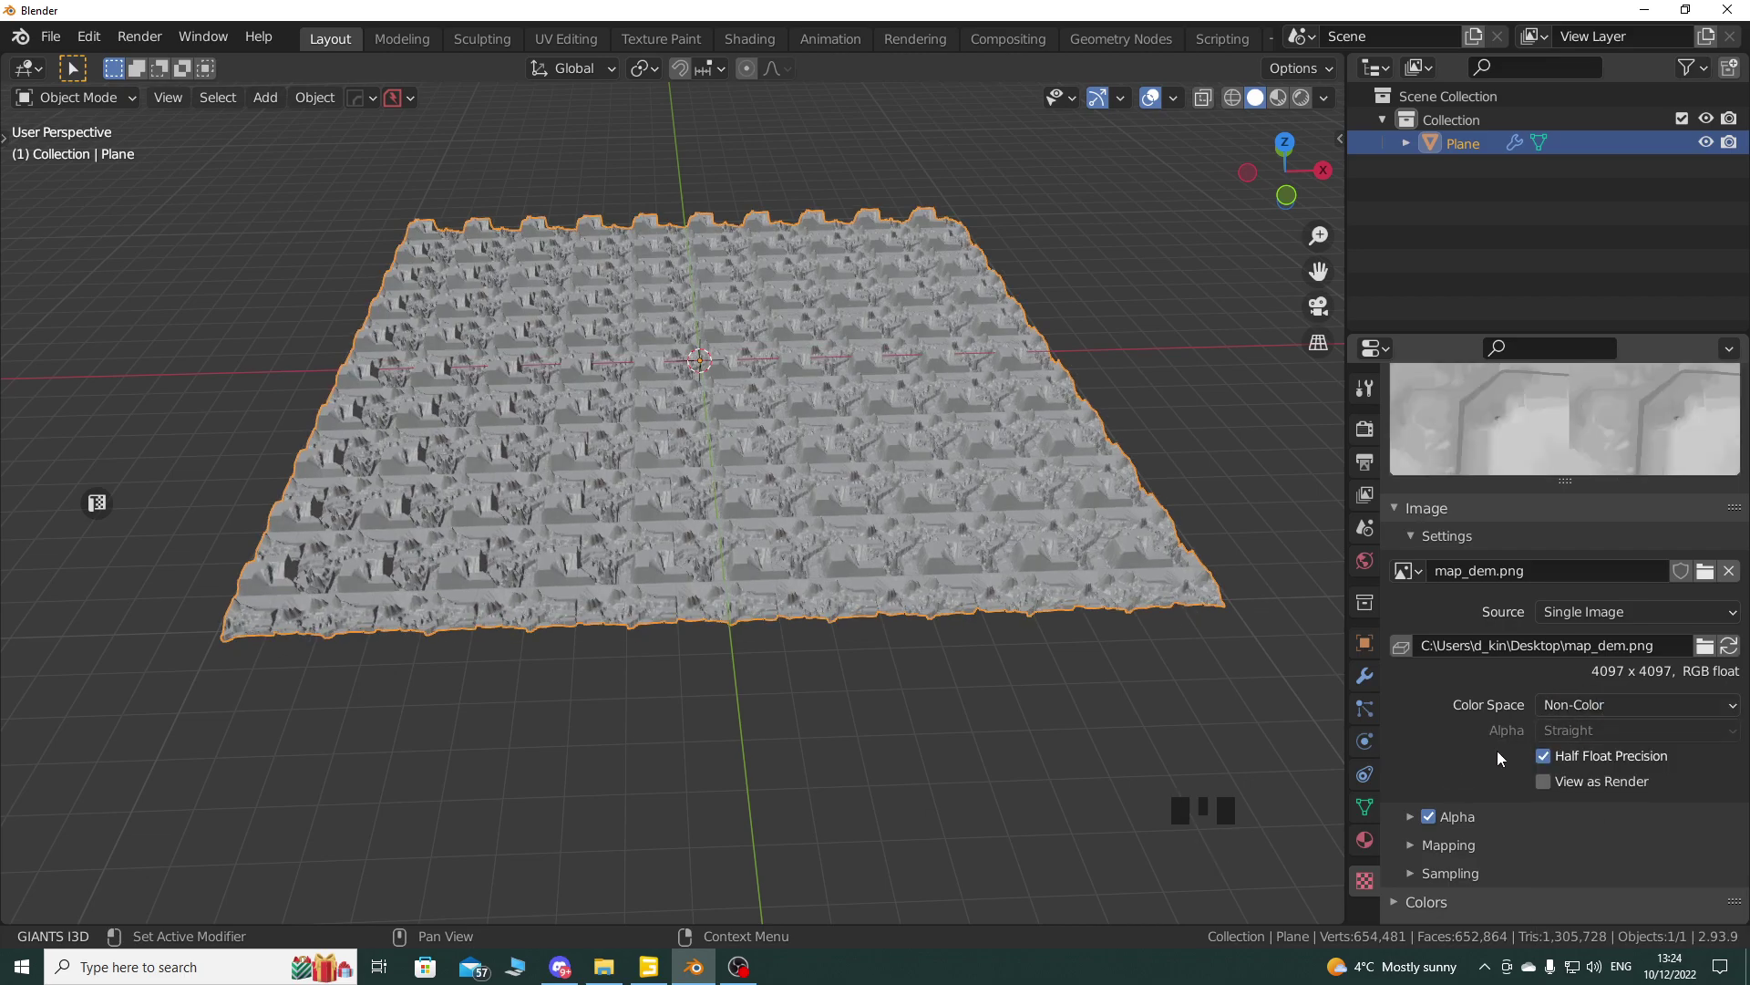
Step: Set the texture coordinates of the plane's Displace modifier to UV
left_click(1365, 679)
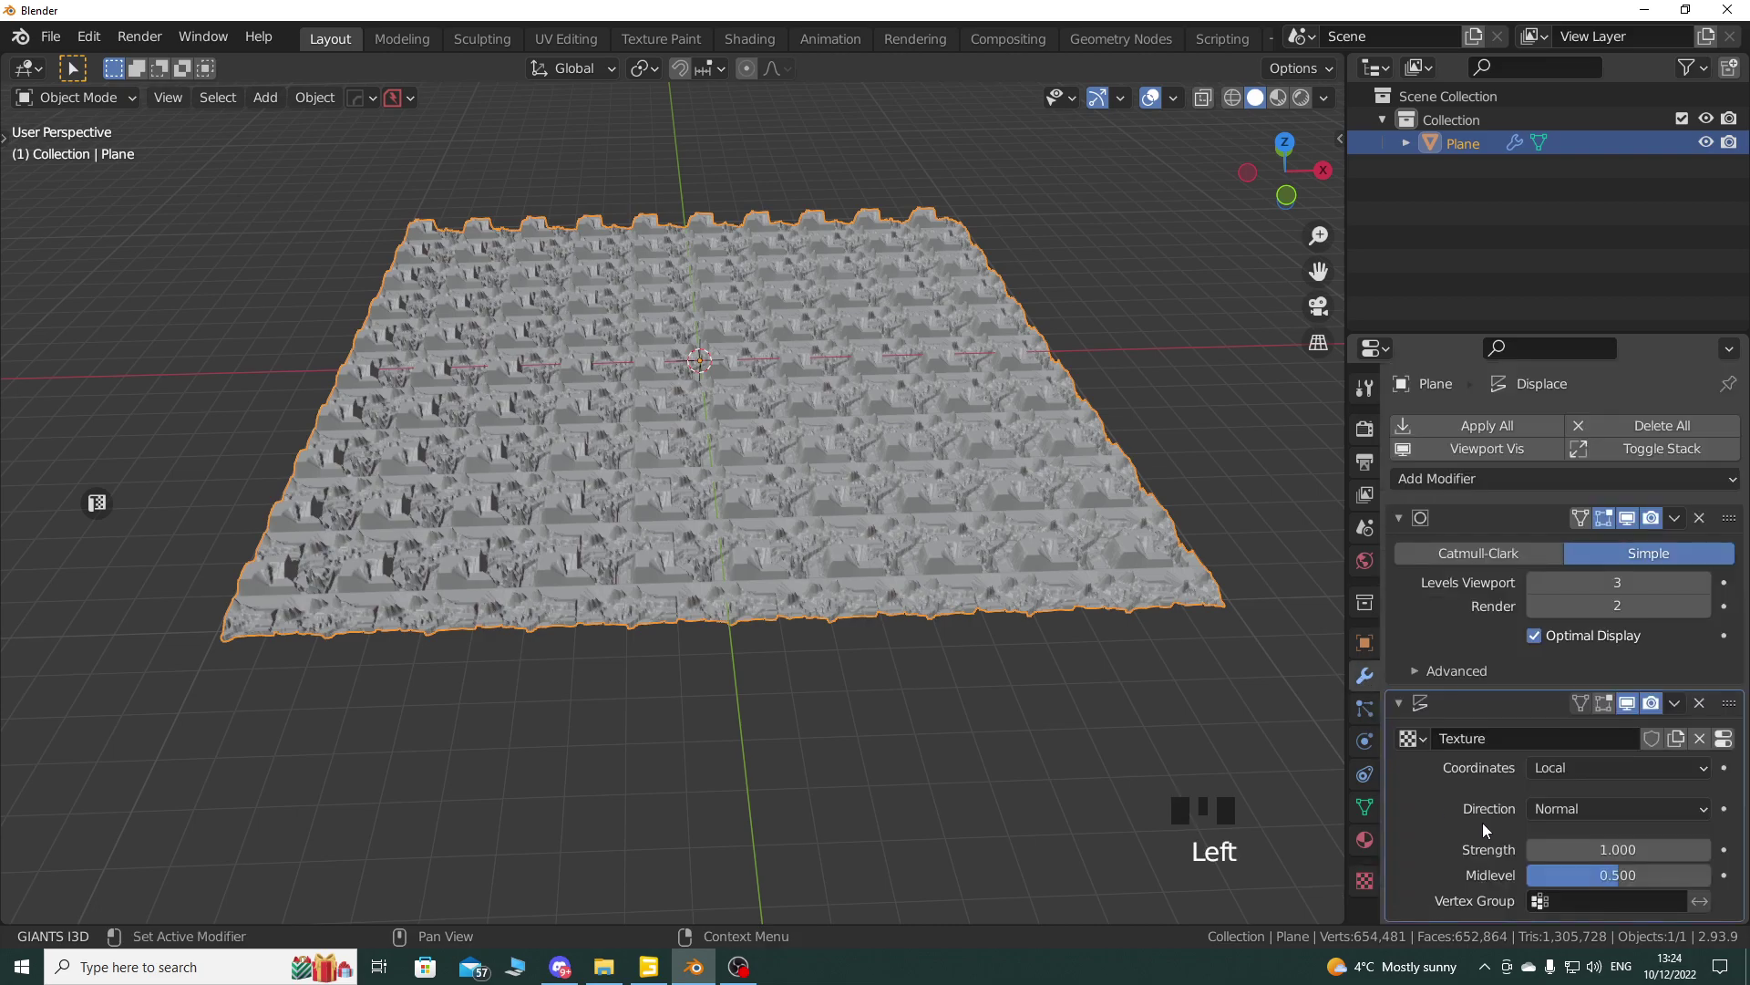
left_click(1579, 773)
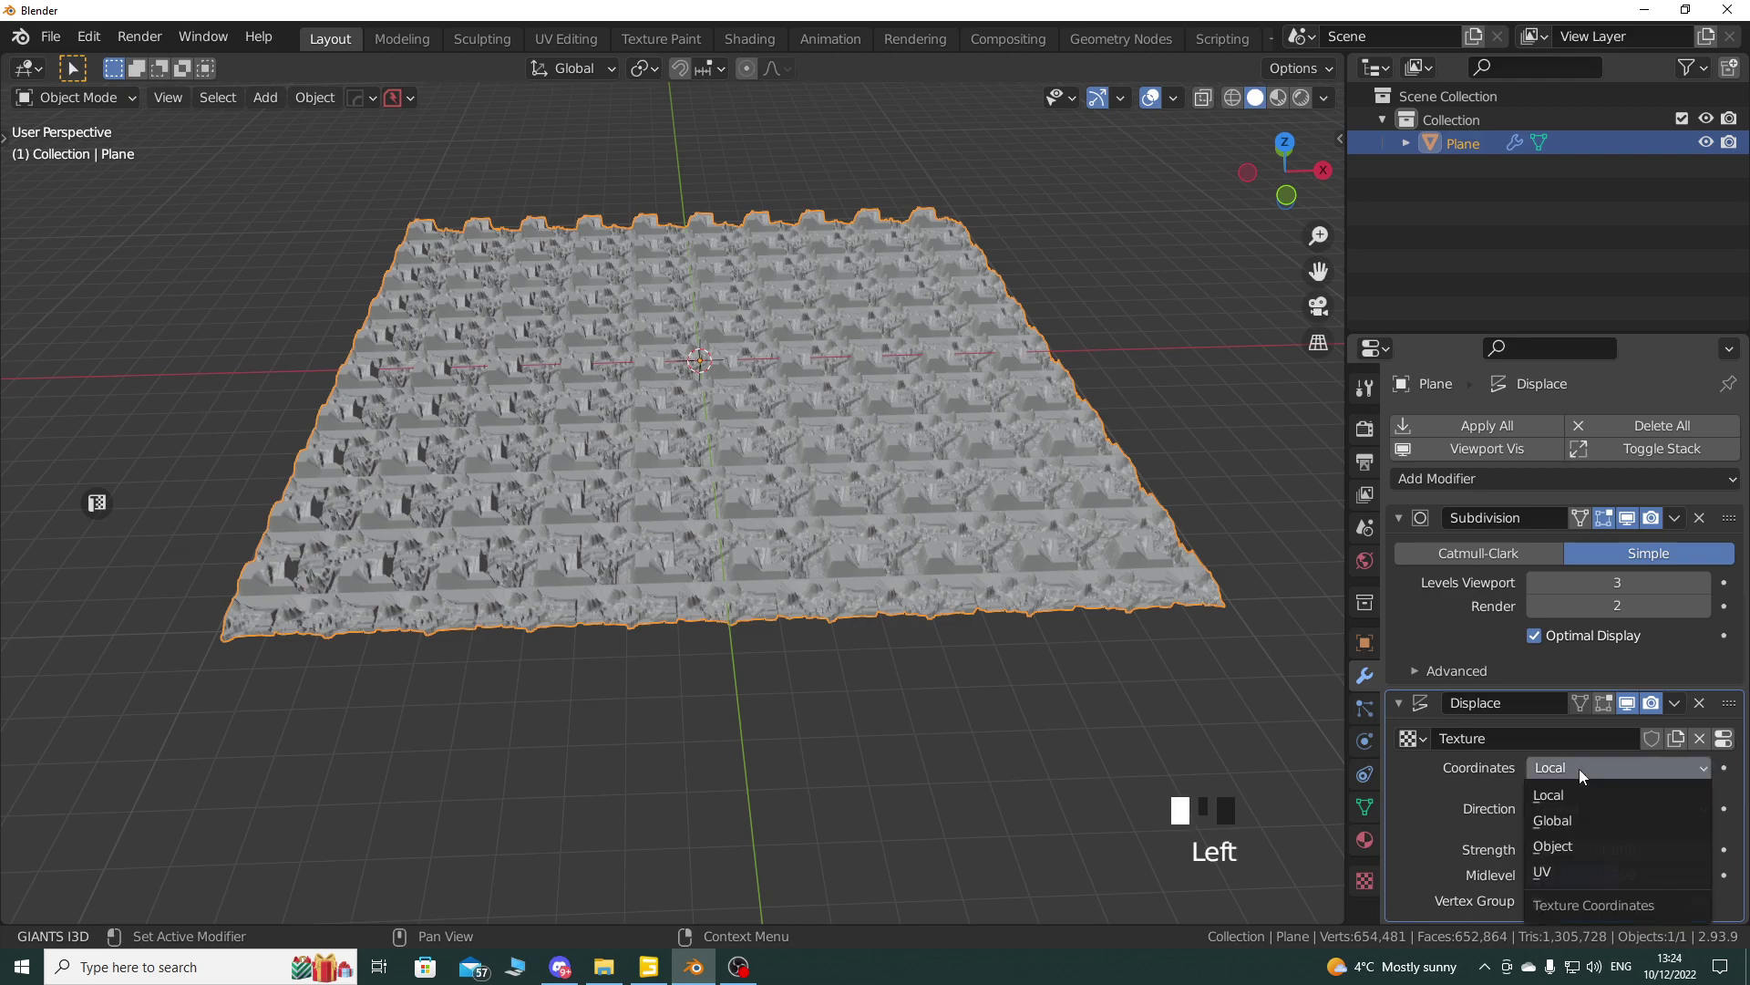
left_click(1578, 866)
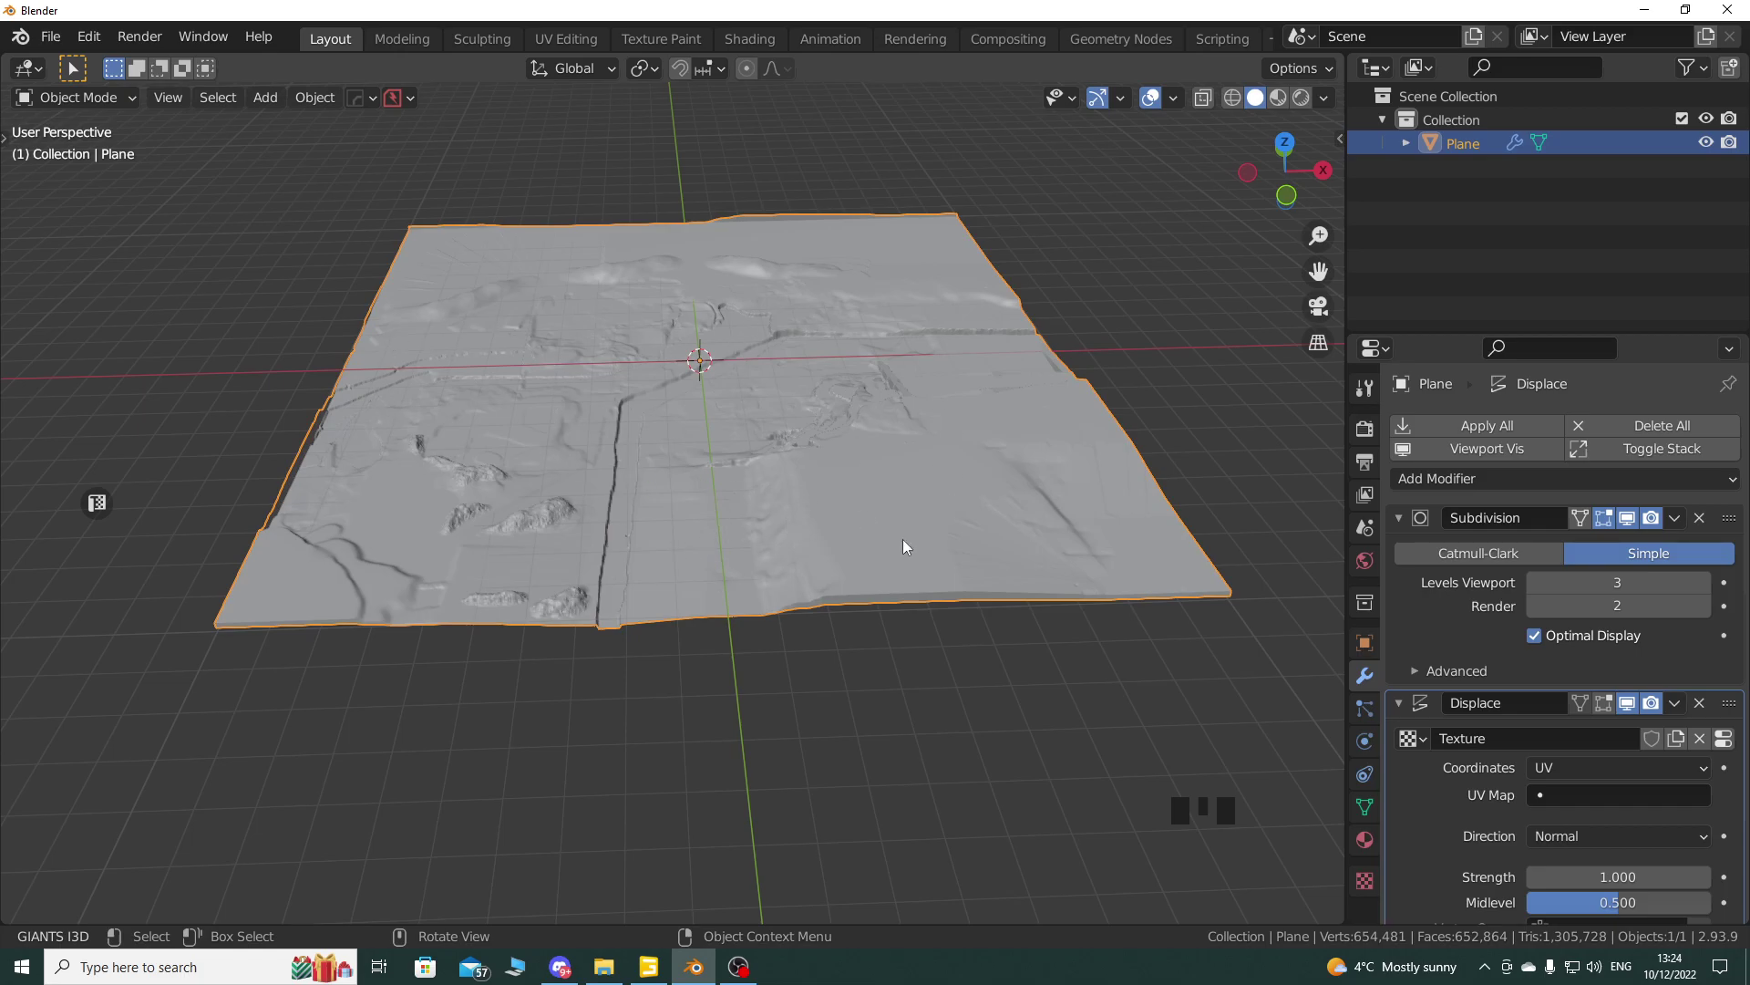
Step: Compare the ravine on the displaced terrain with the same ravine in GIANTS Editor, and return to Blender
middle_click_drag(938, 586, 735, 555)
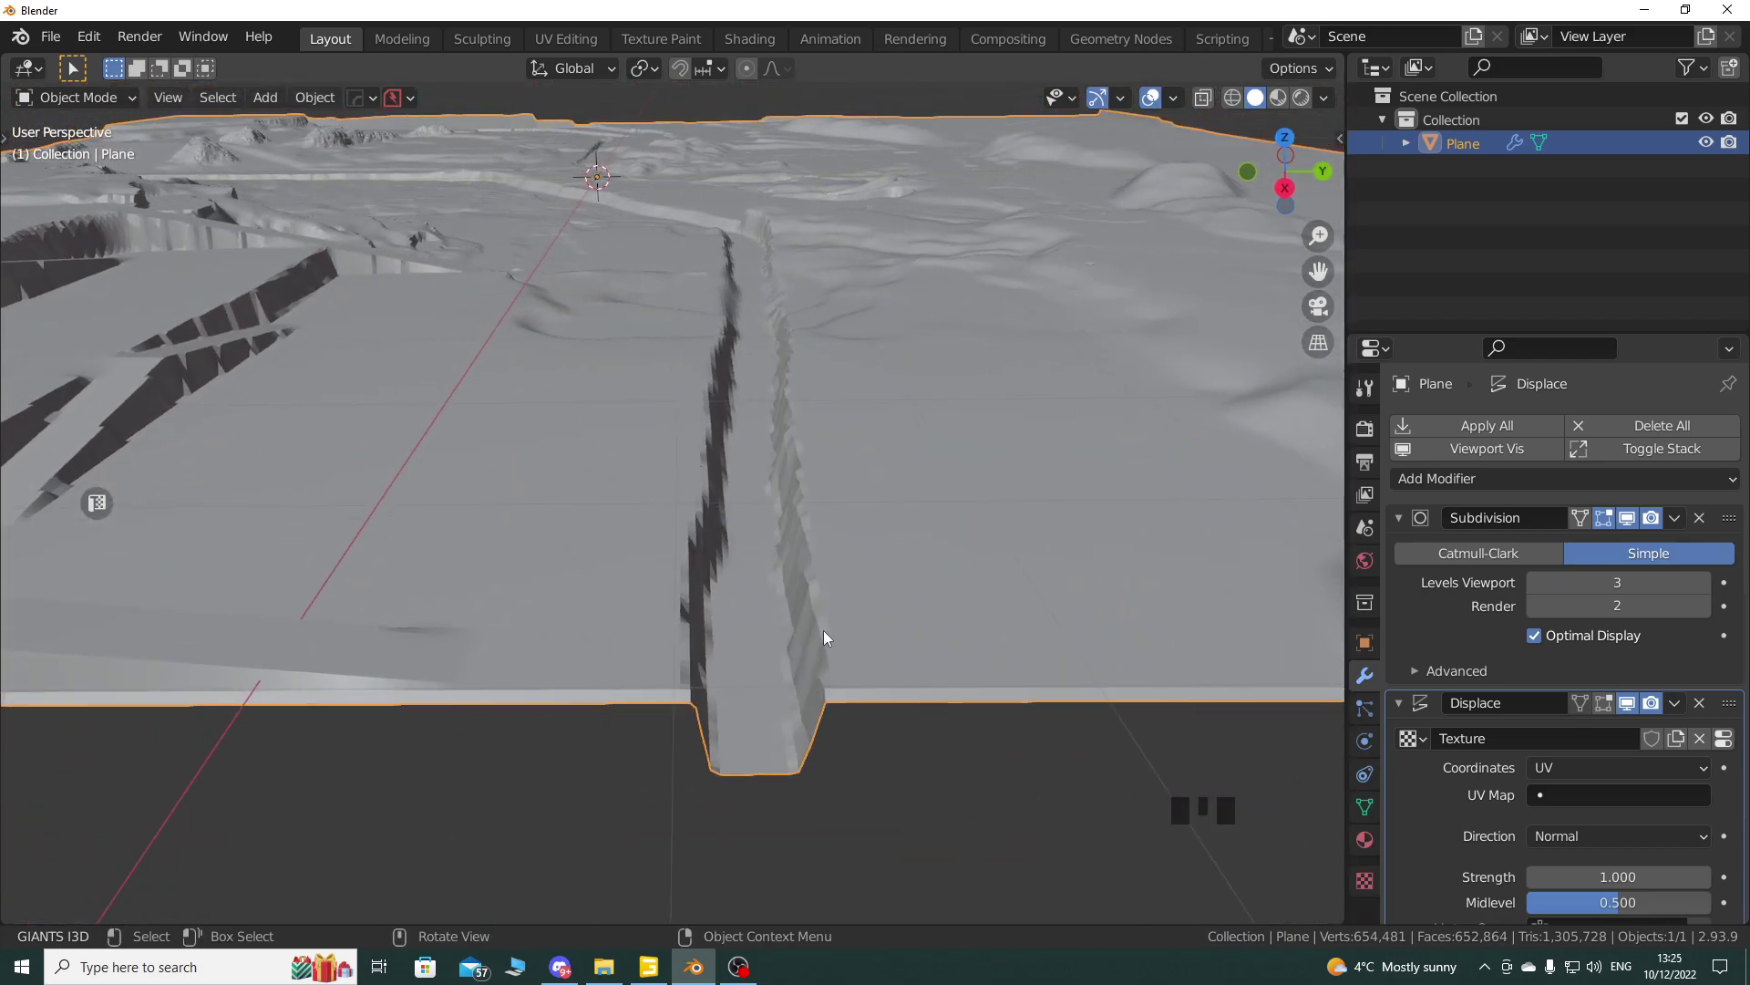
key("alt+Tab")
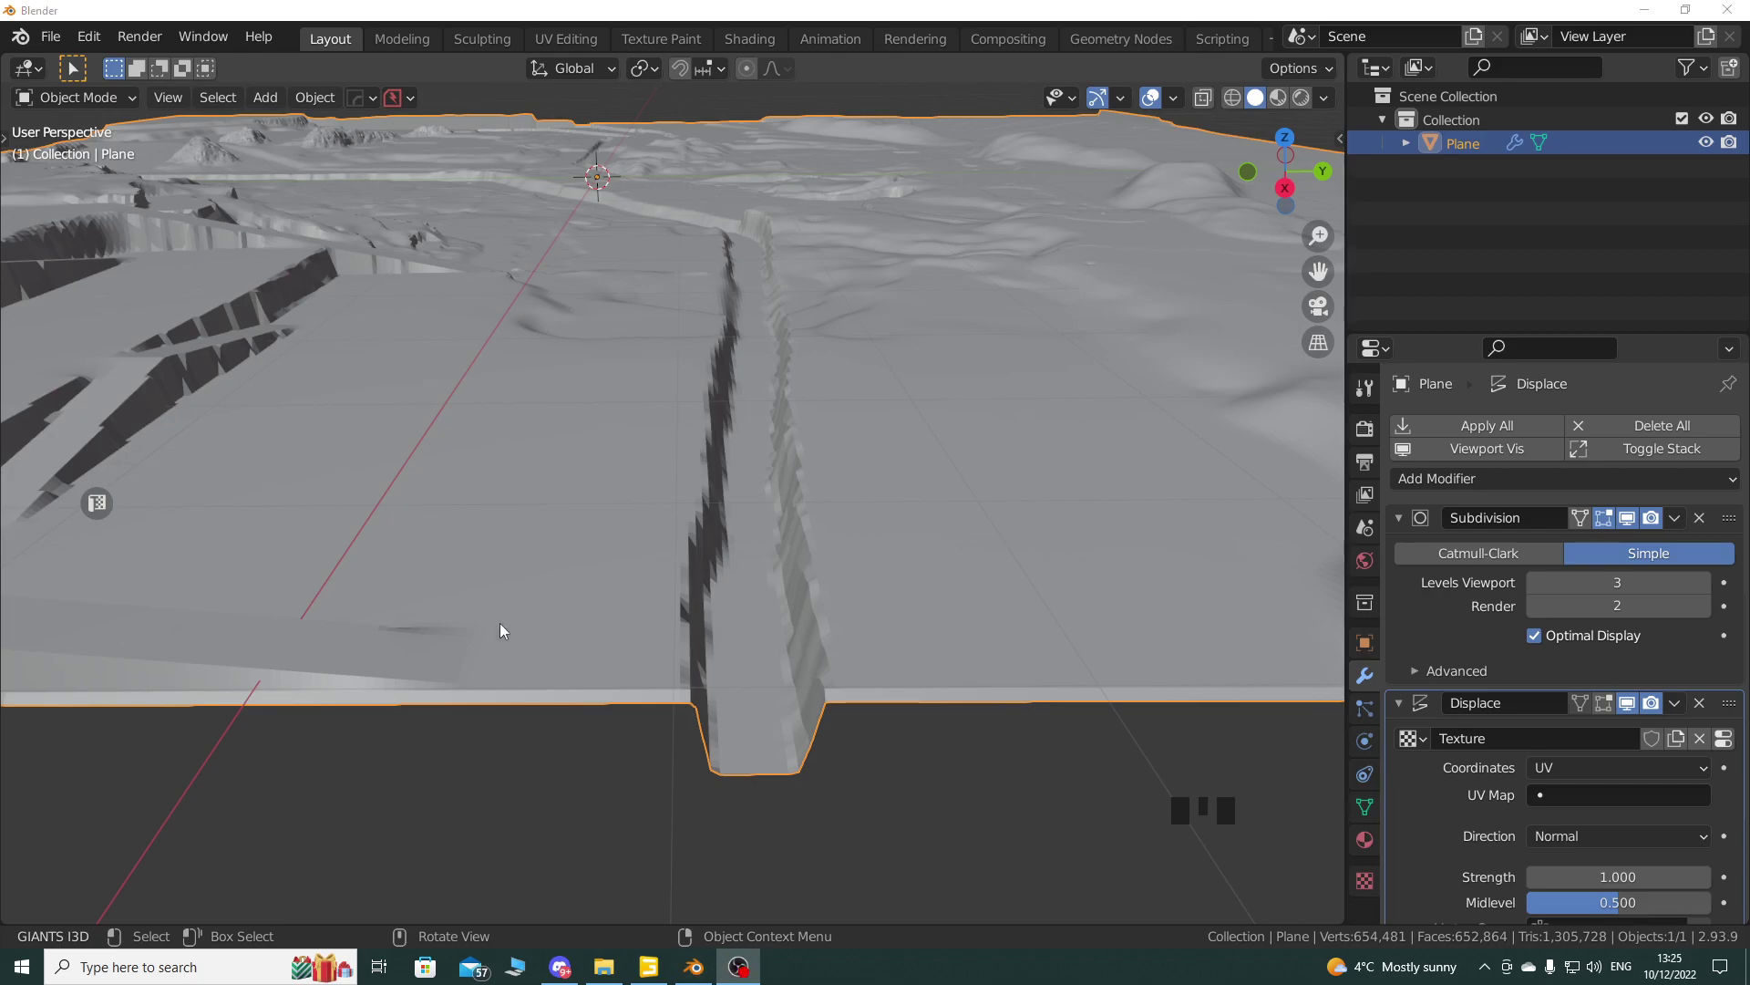
middle_click_drag(782, 469, 766, 610)
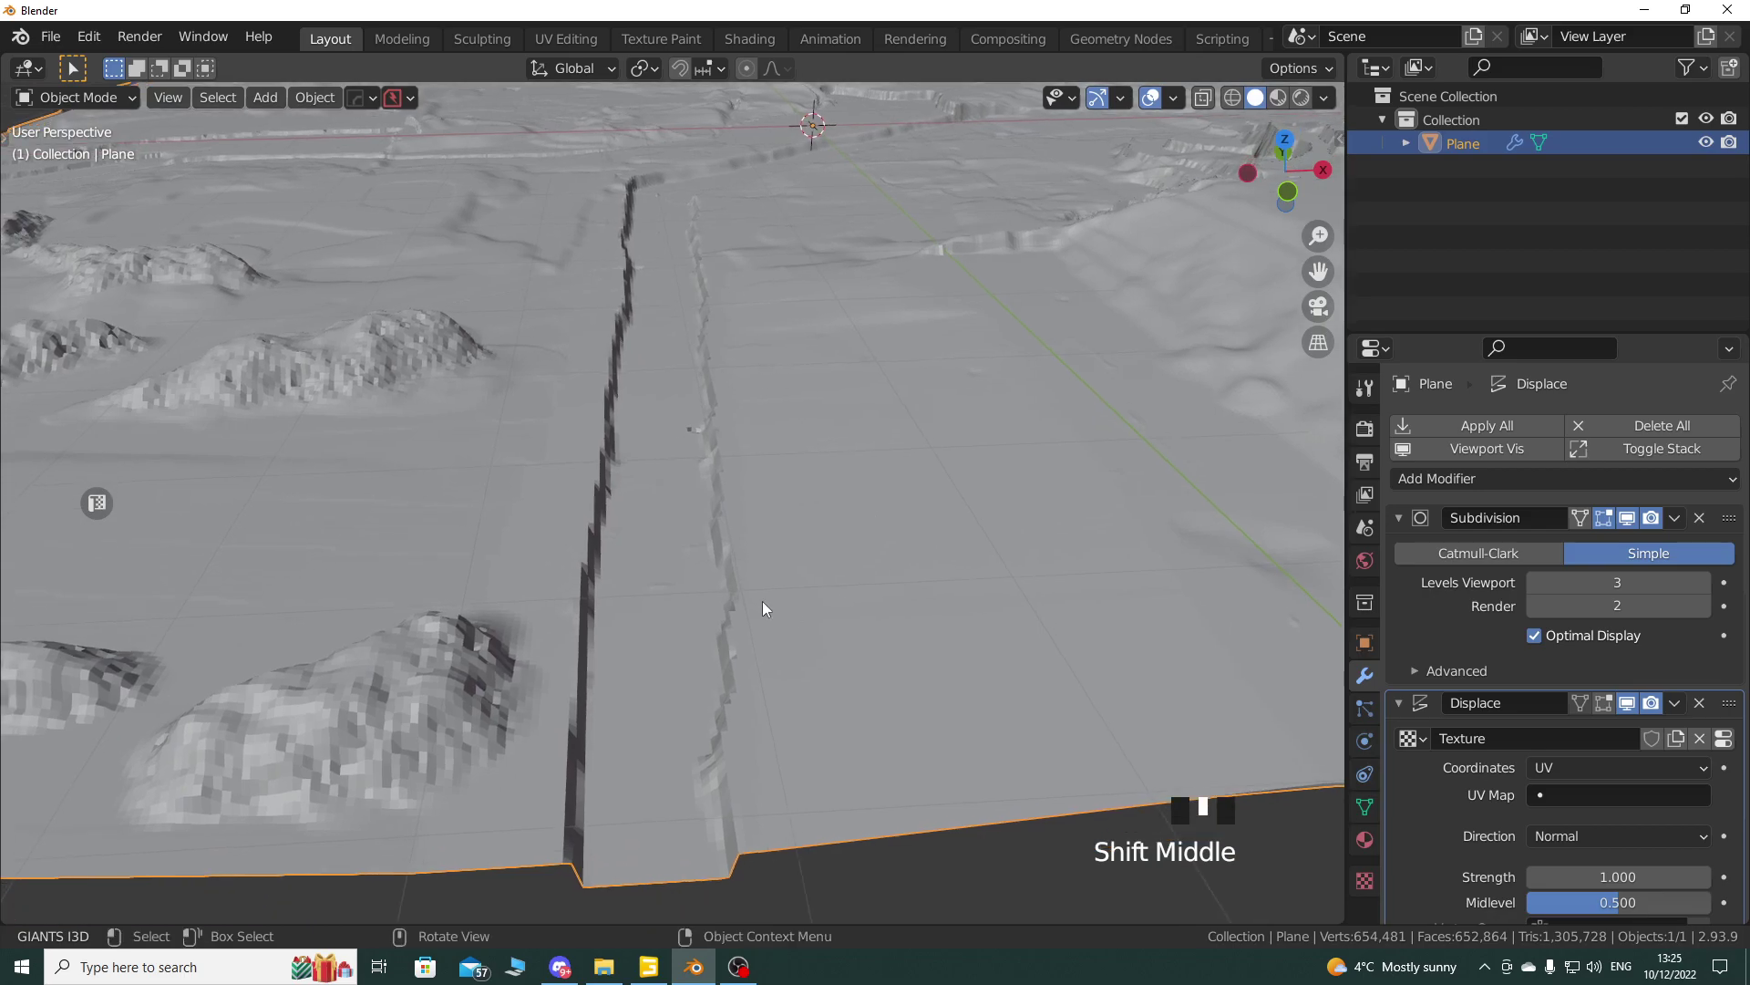
left_click(650, 964)
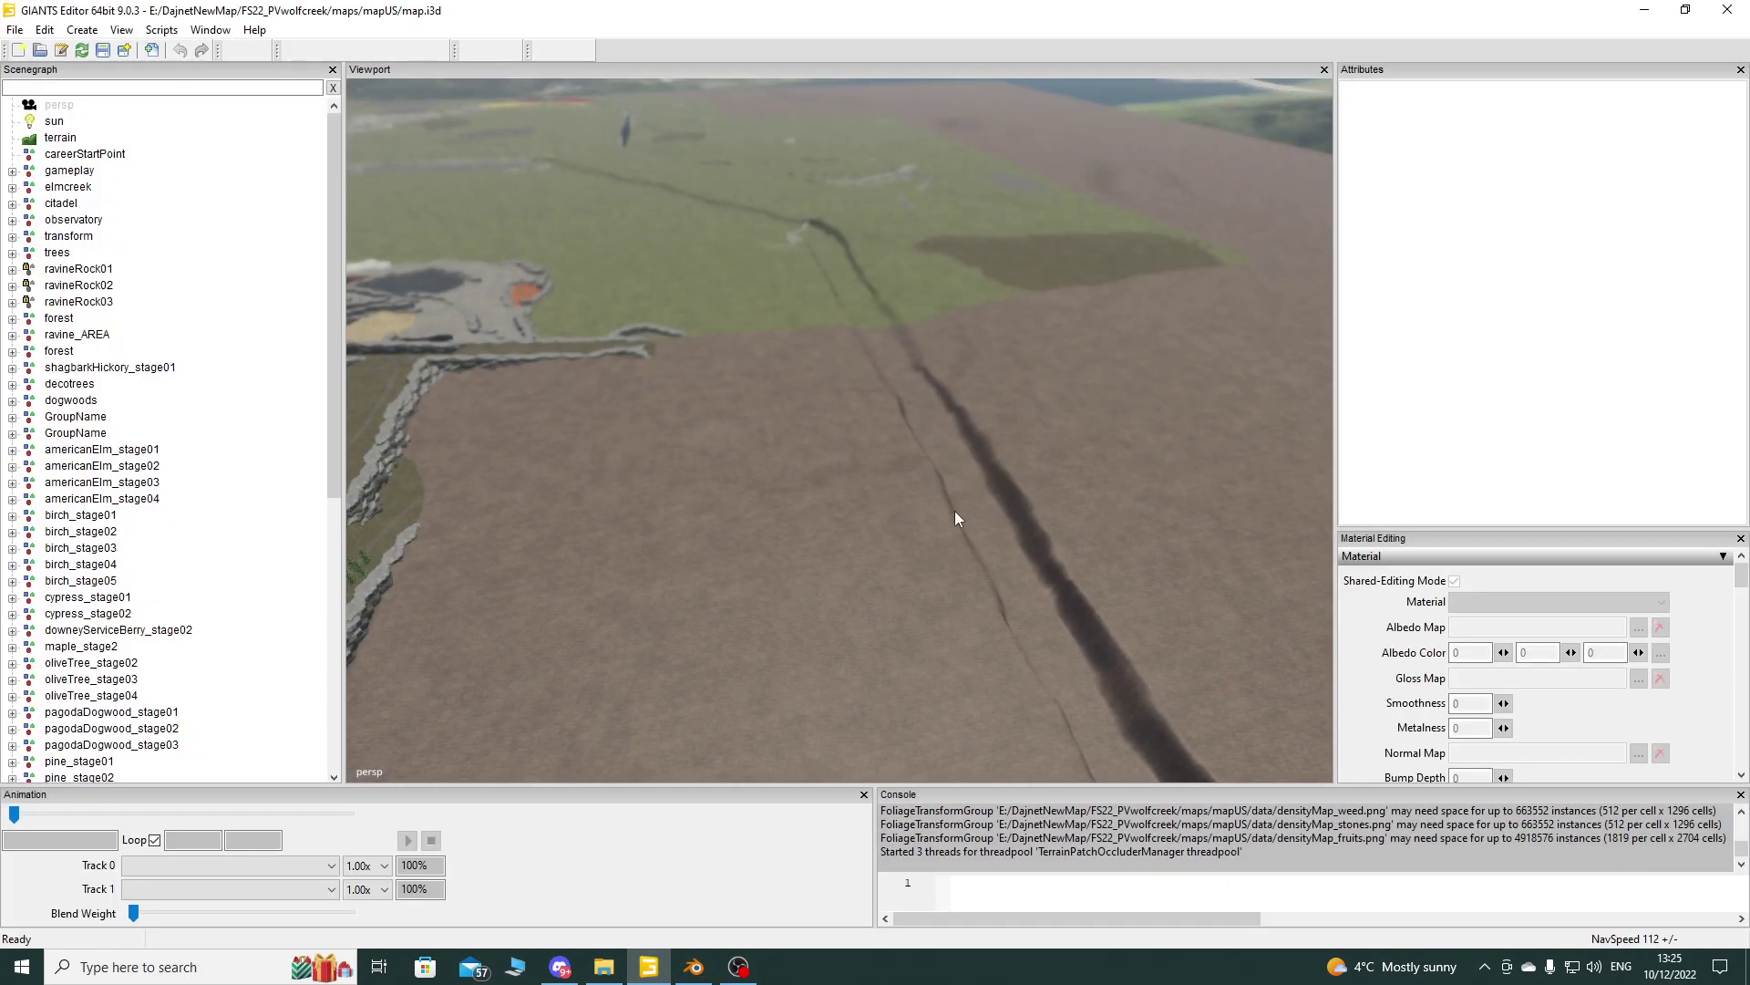
left_click(694, 966)
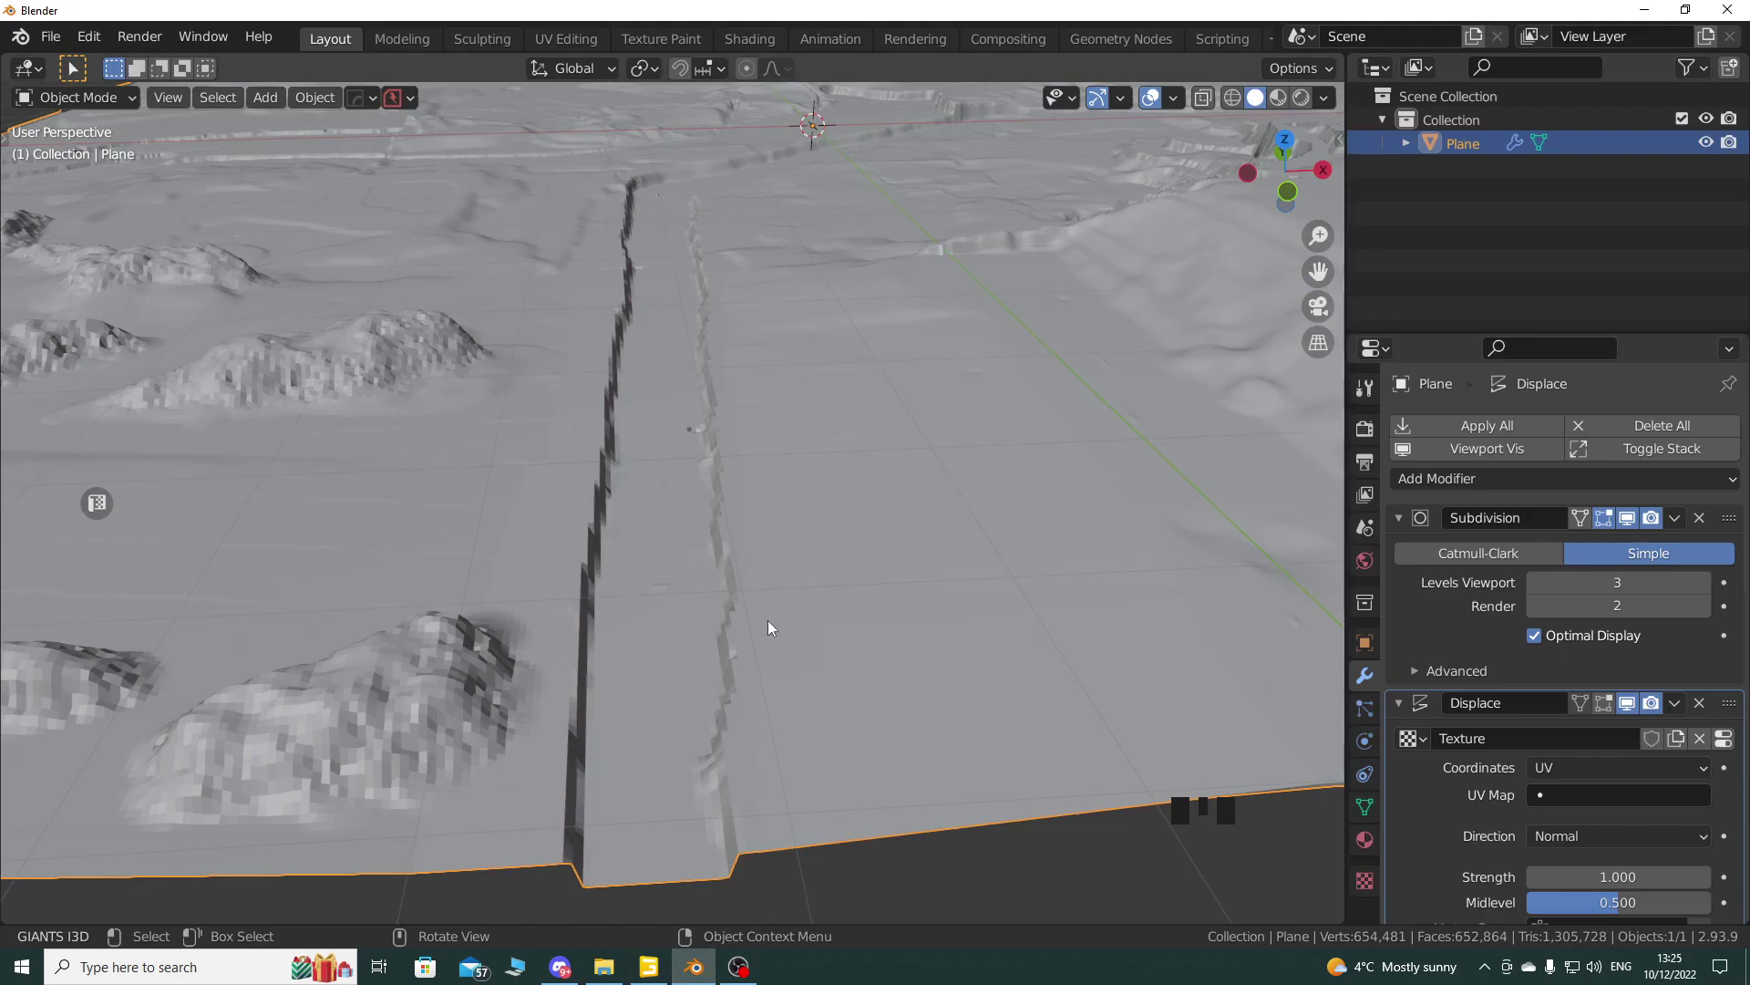
Step: Examine the relief of the whole displaced terrain from several angles, including the area around its center
middle_click_drag(747, 598, 1023, 540)
scroll(775, 496, "down", 6)
scroll(818, 530, "down", 1)
middle_click_drag(818, 531, 872, 536)
scroll(830, 476, "down", 2)
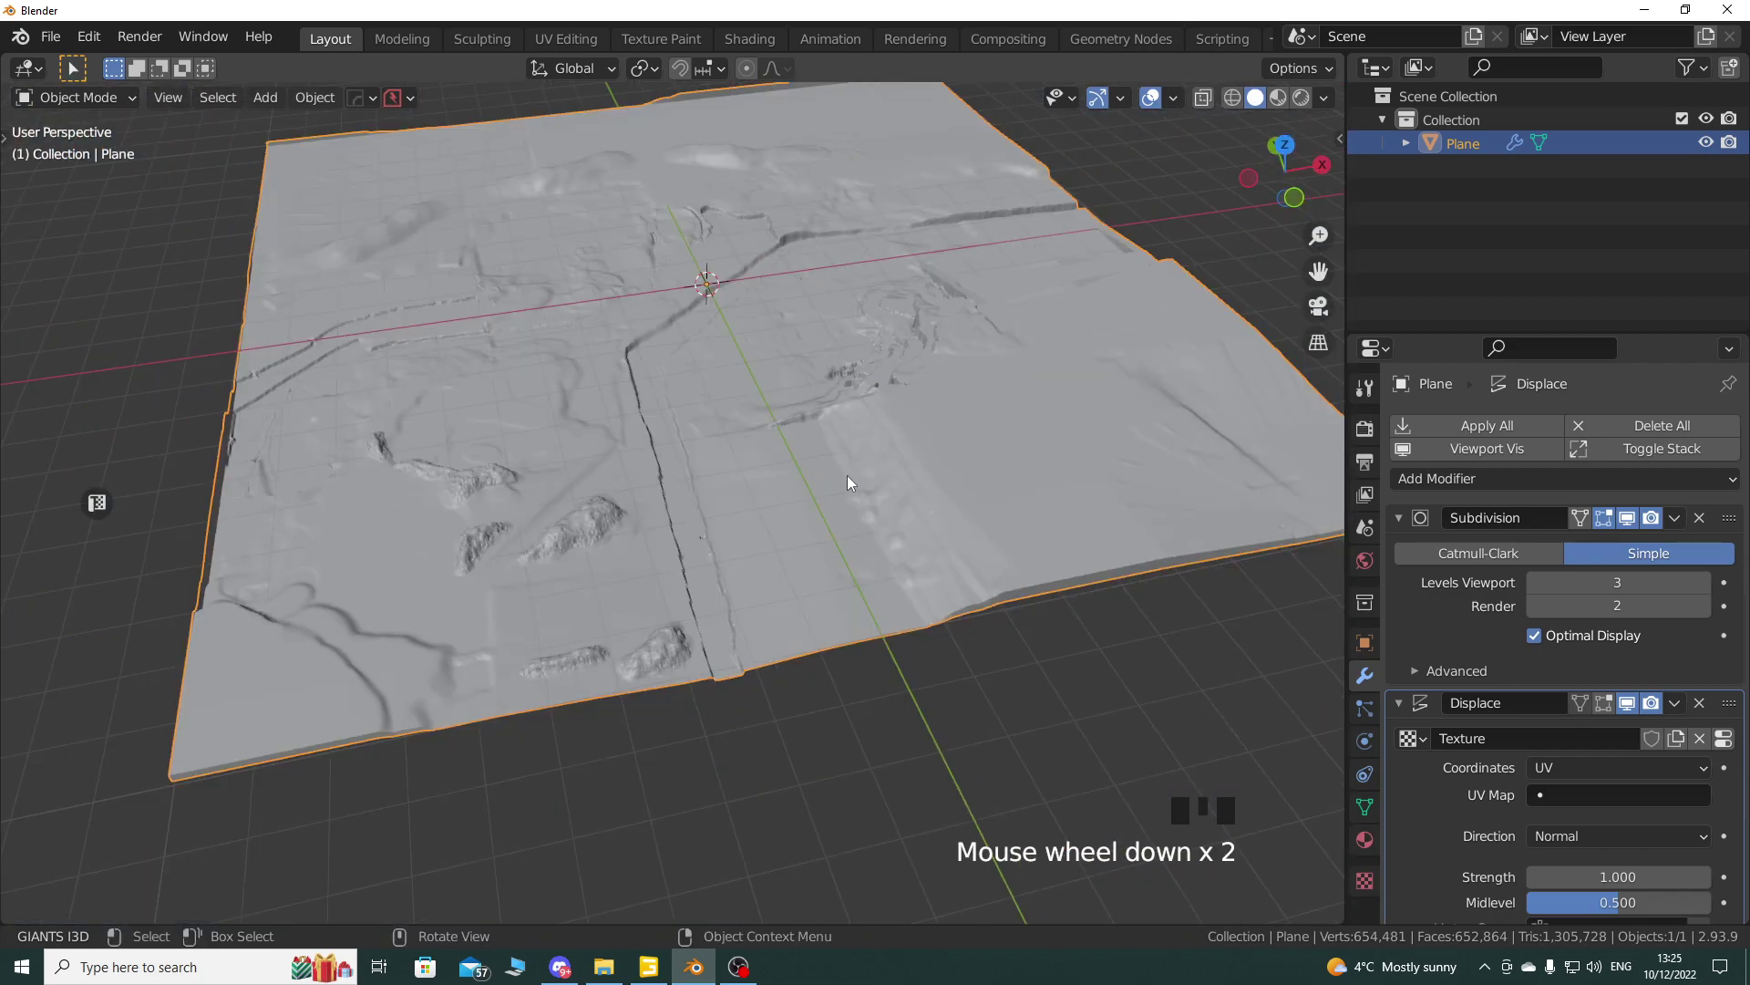
middle_click_drag(829, 476, 848, 535, "shift")
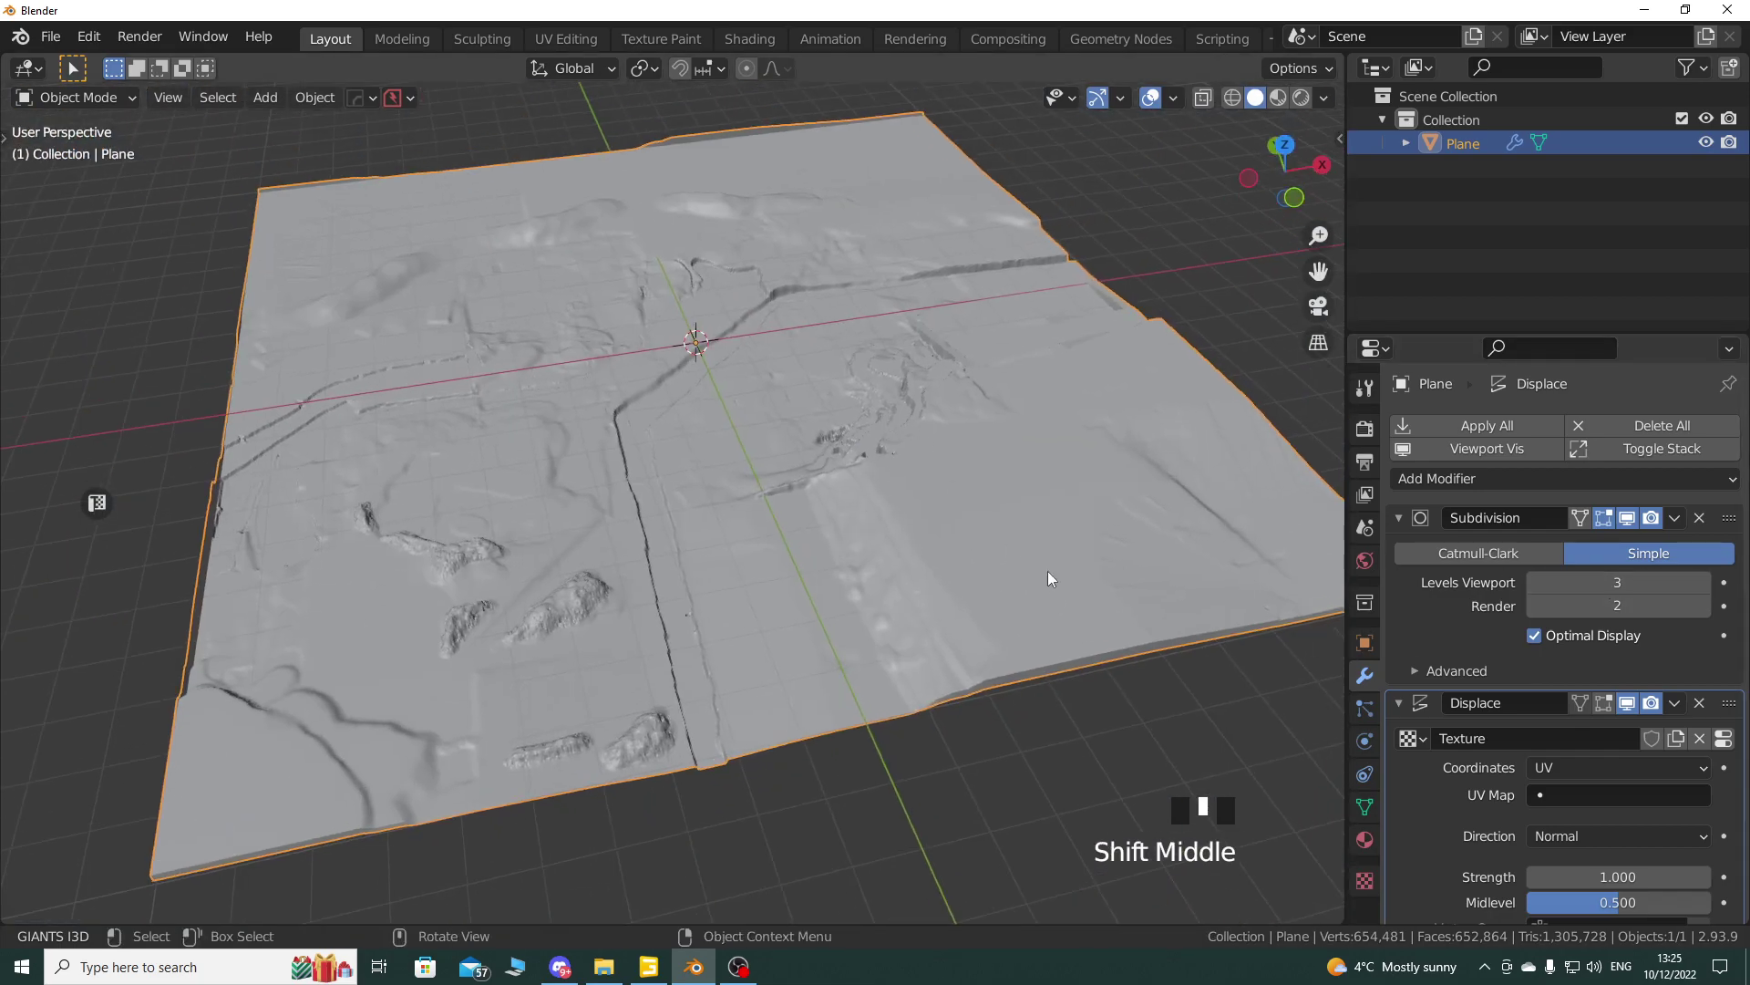
middle_click_drag(926, 573, 886, 567)
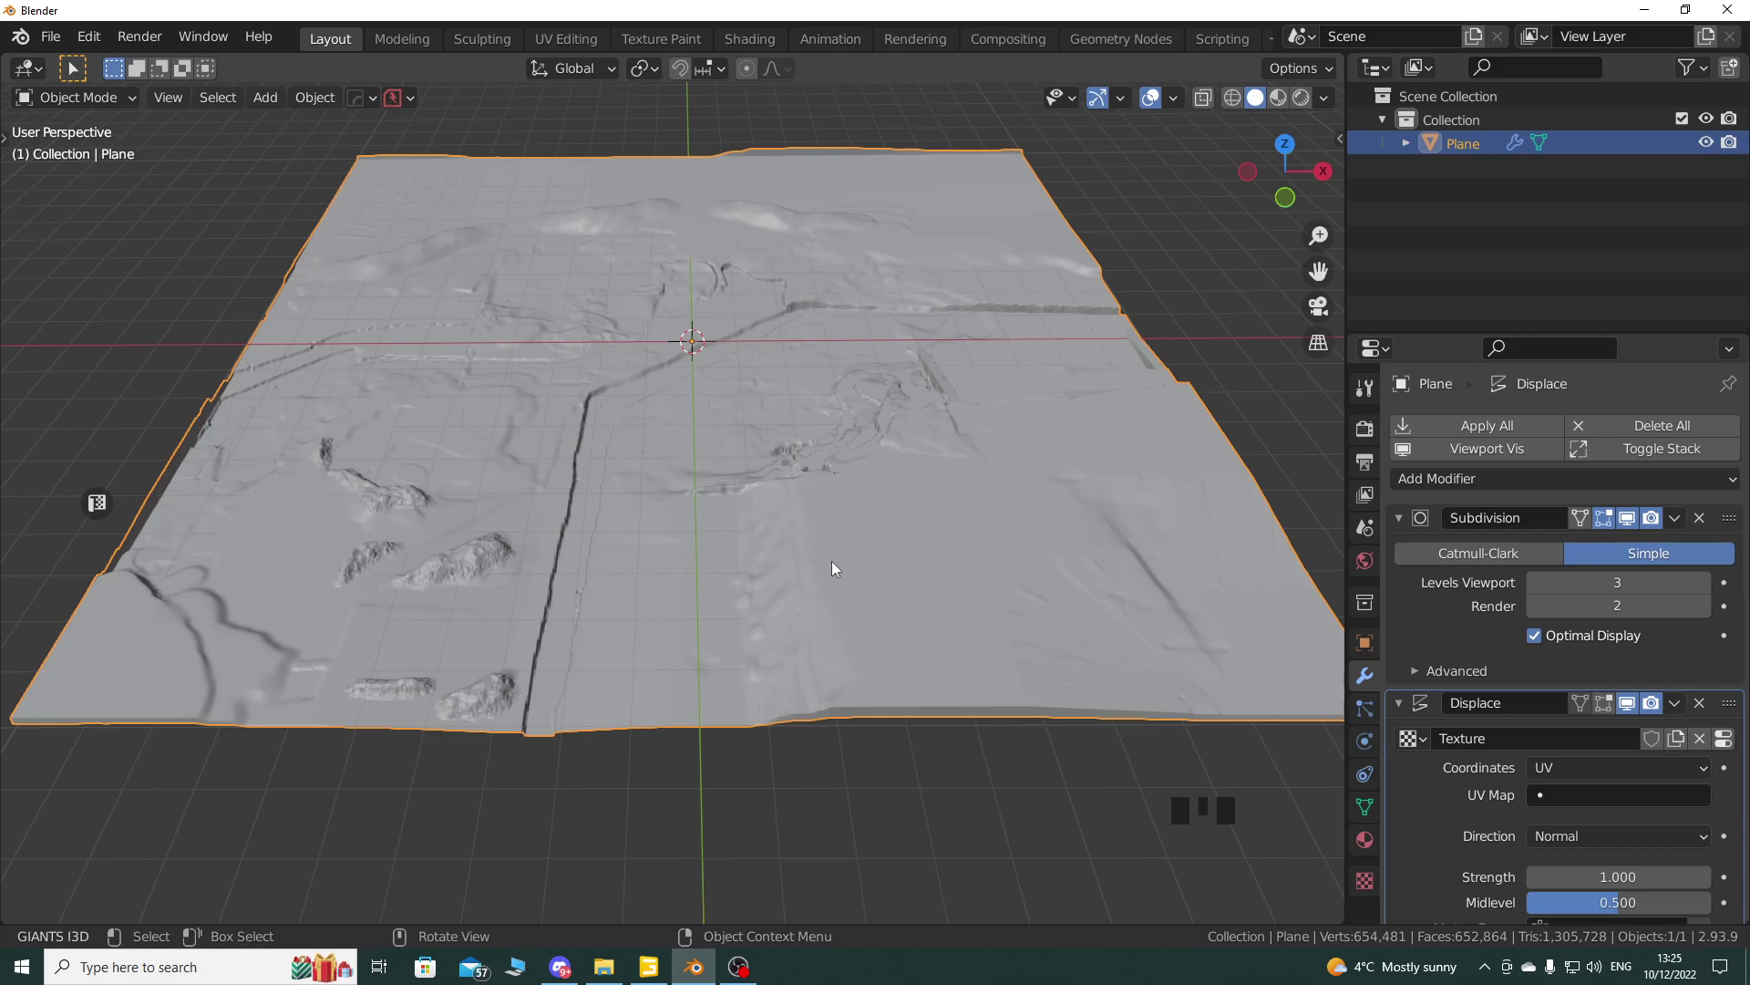
middle_click_drag(840, 487, 901, 446)
middle_click_drag(856, 502, 779, 590, "shift")
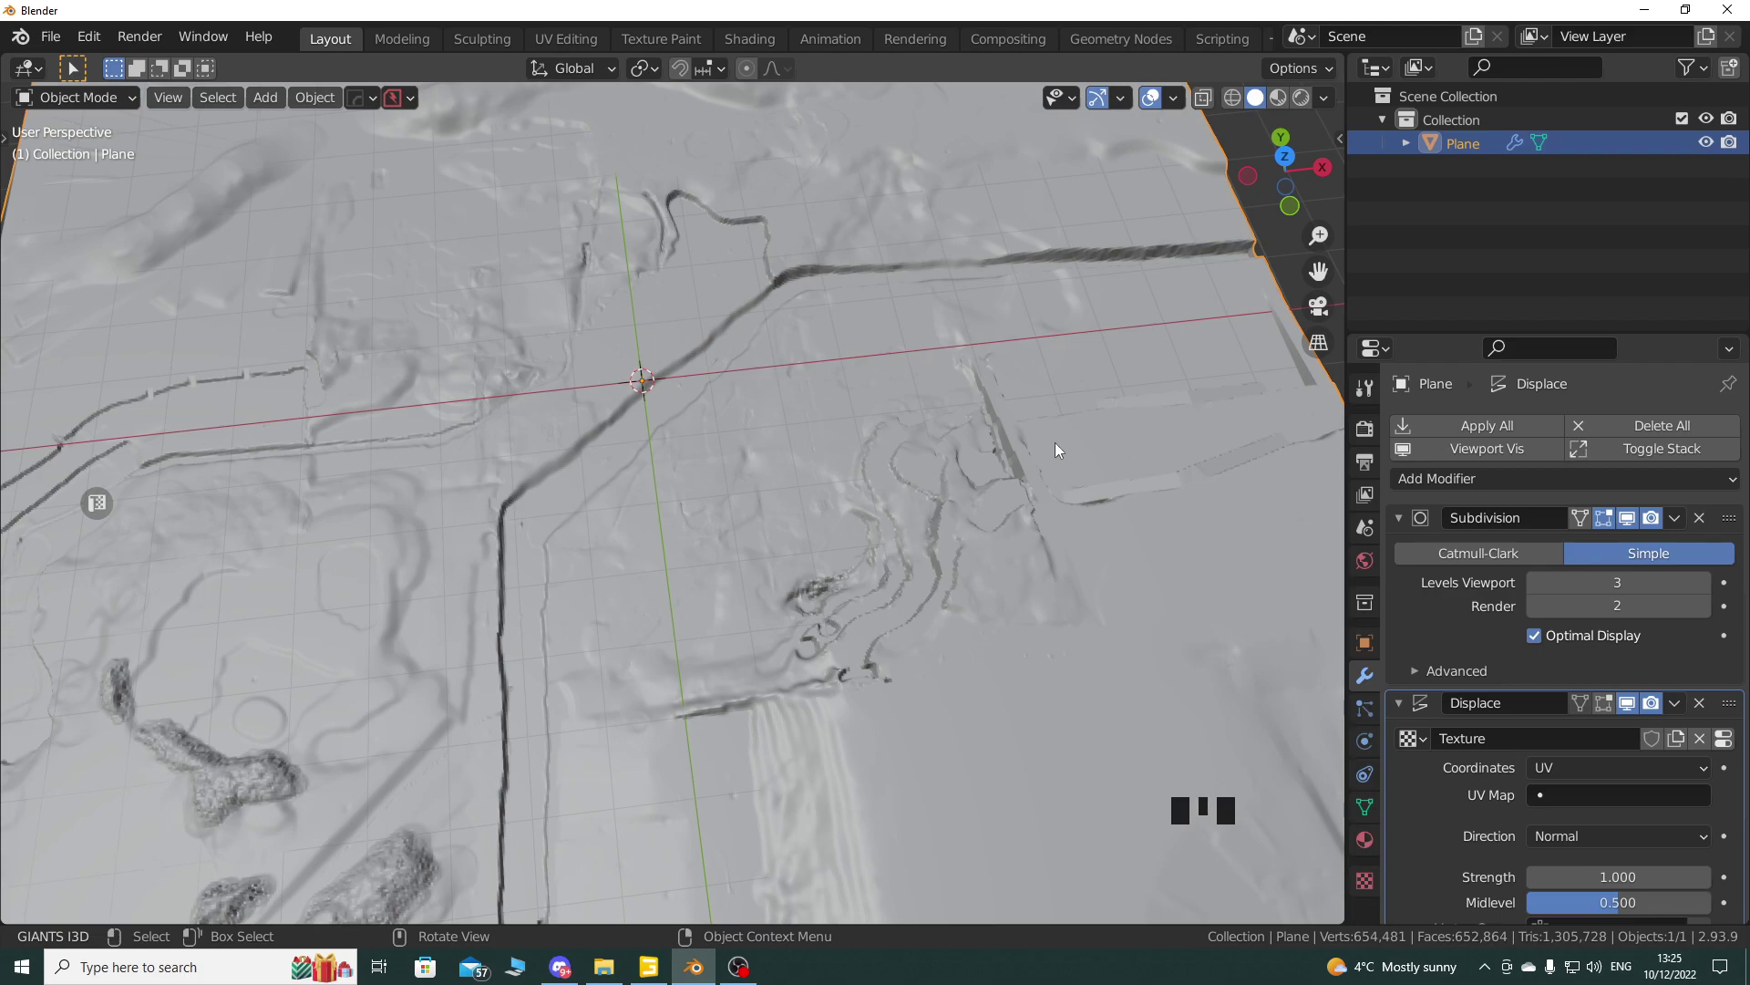
middle_click_drag(1054, 457, 985, 485)
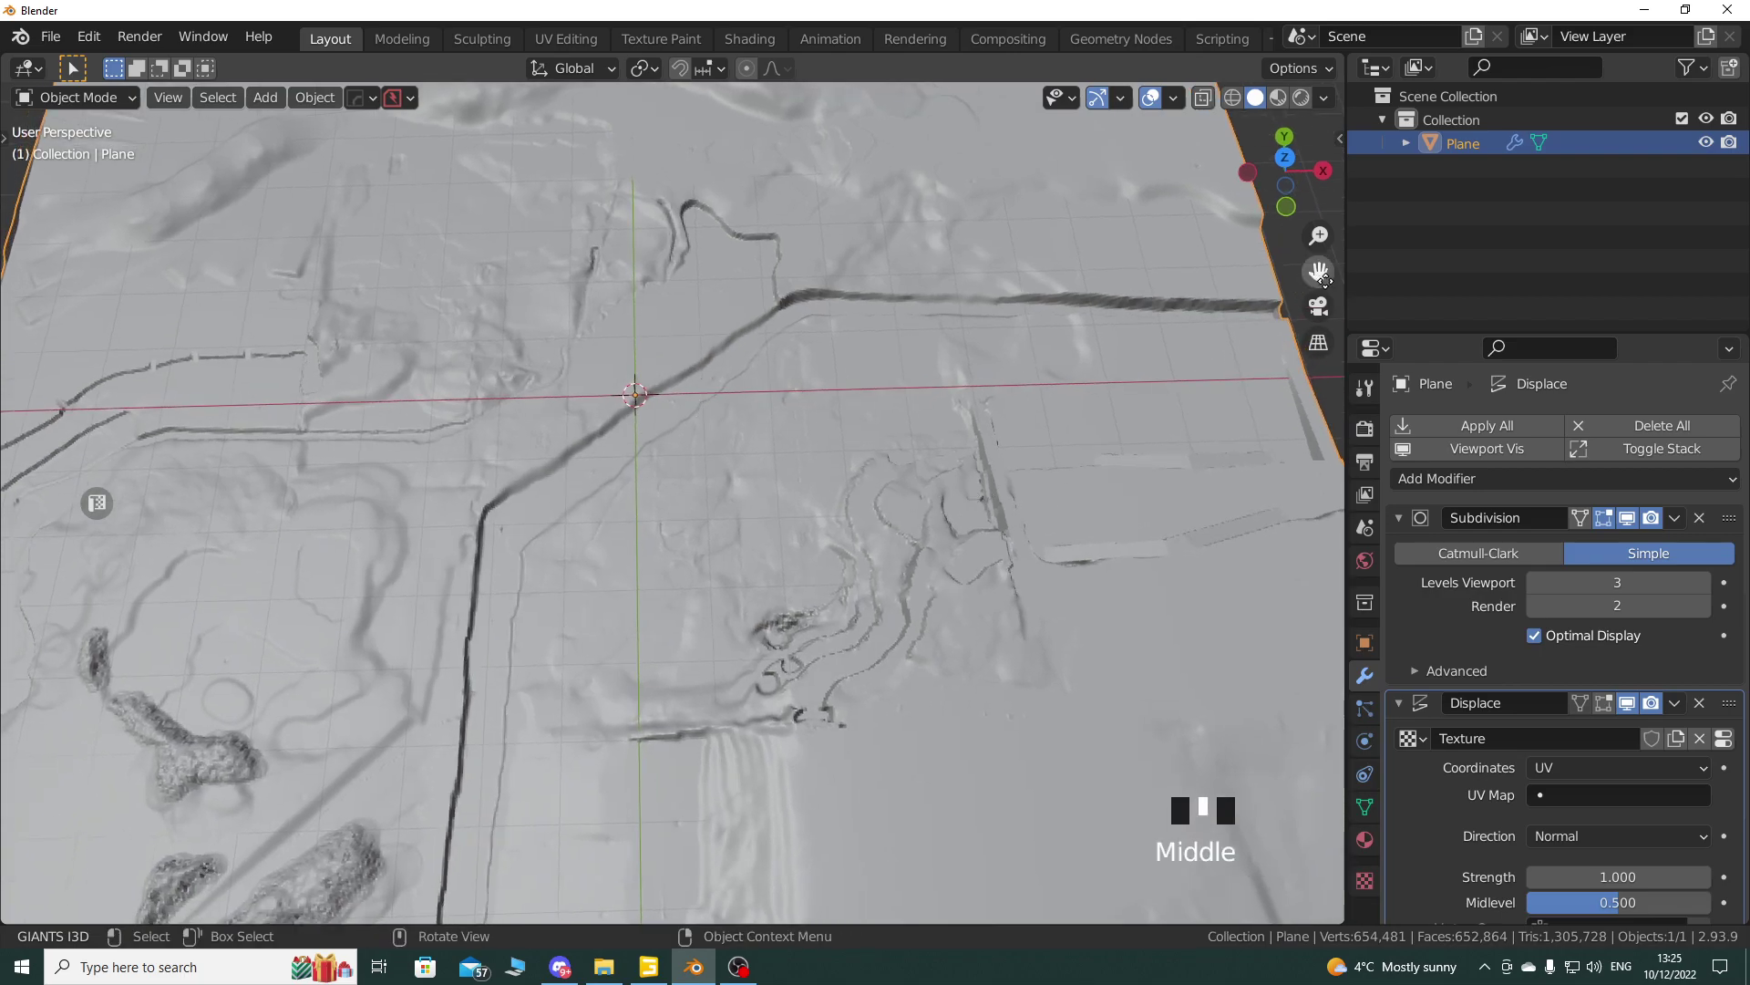
Step: Narrow the properties editor and switch to the top orthographic view with the whole terrain plane in frame
left_click_drag(1347, 295, 1493, 295)
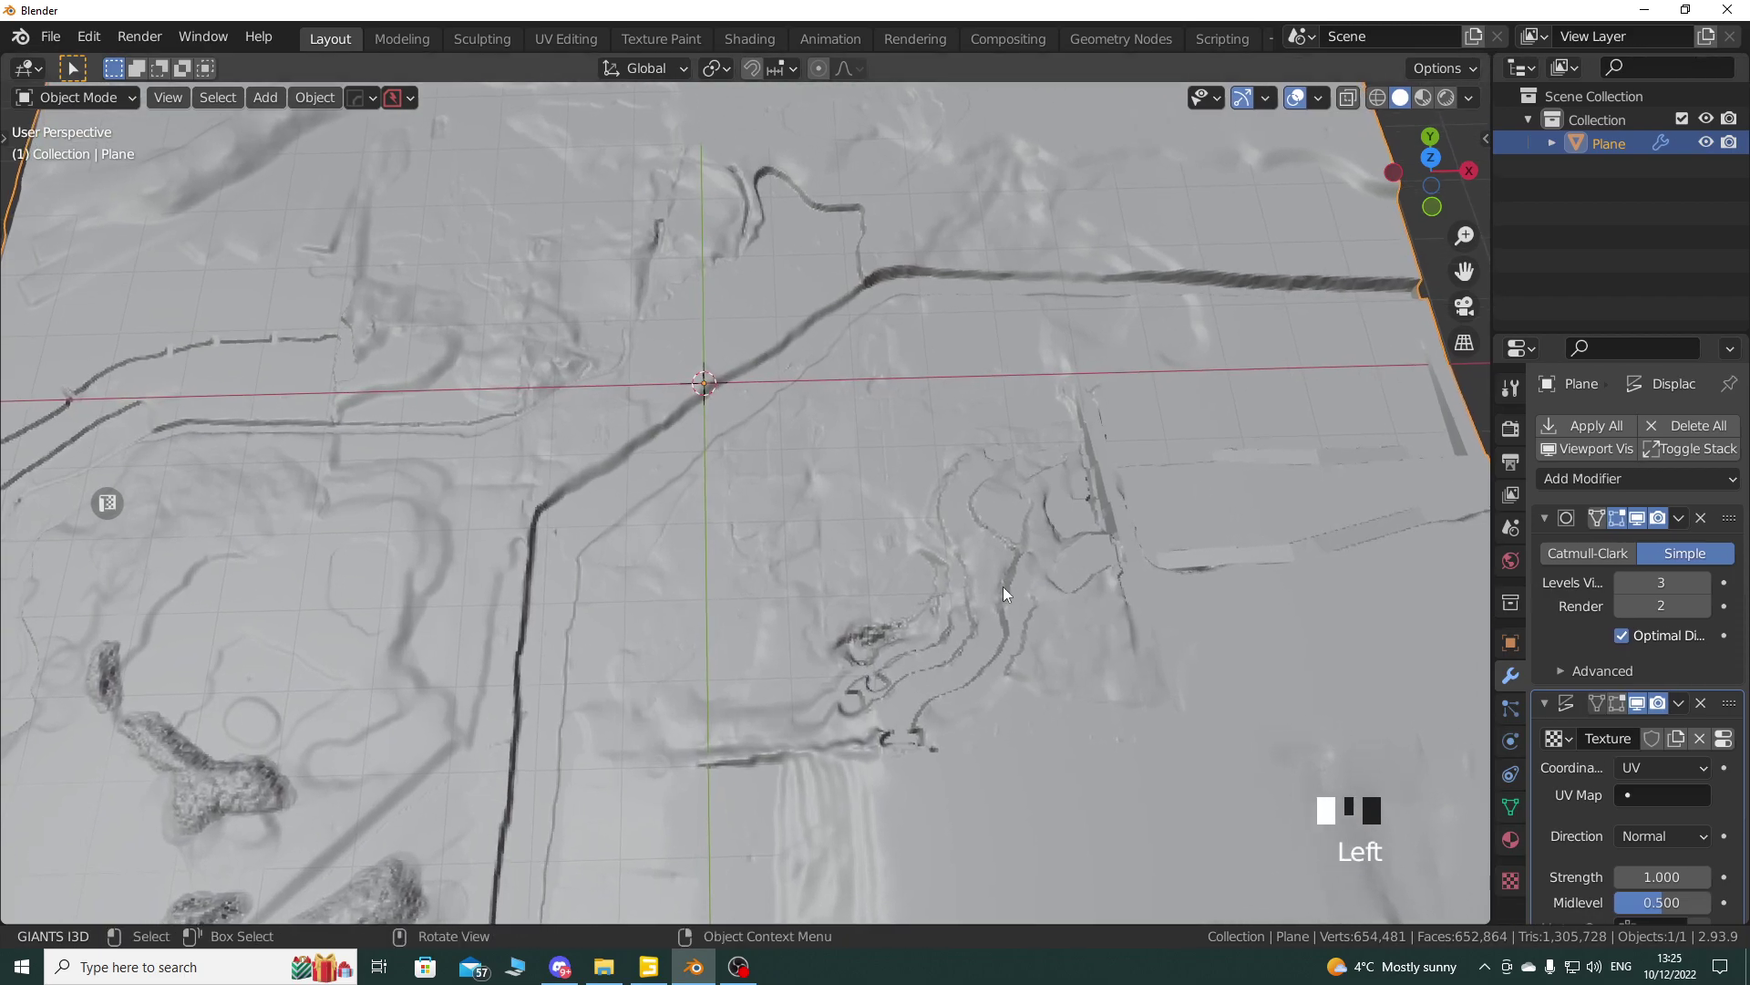
key("KP_7")
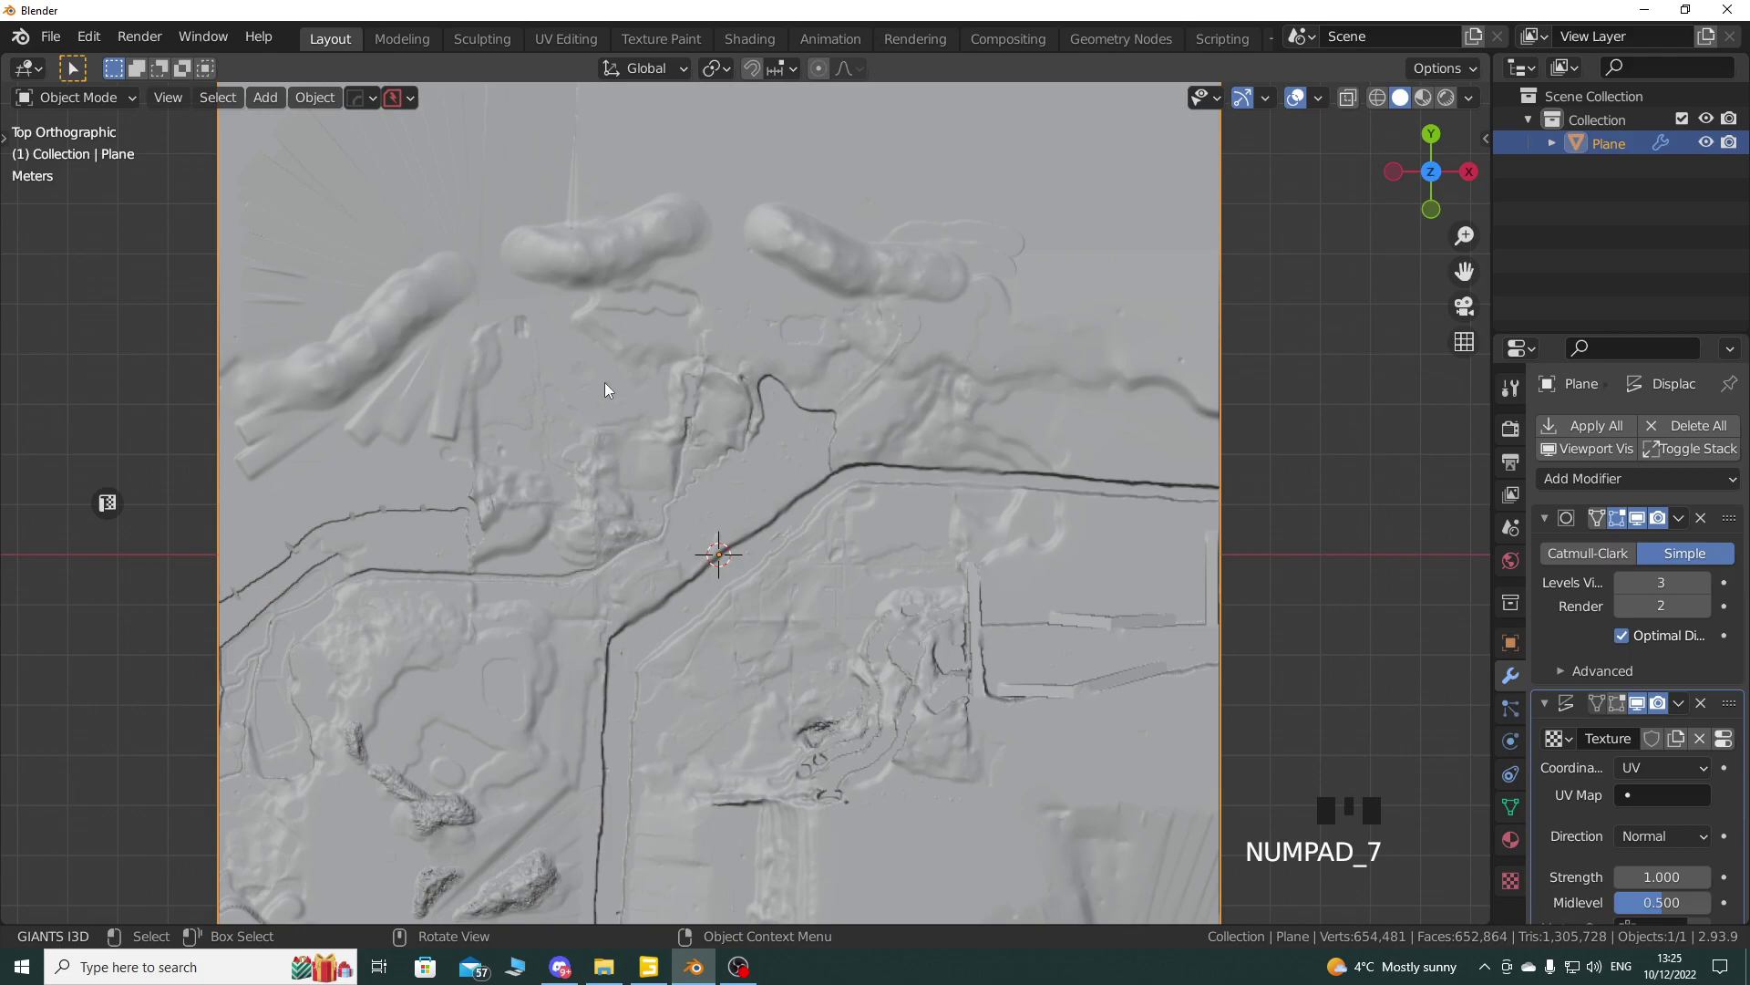
middle_click_drag(829, 577, 846, 523)
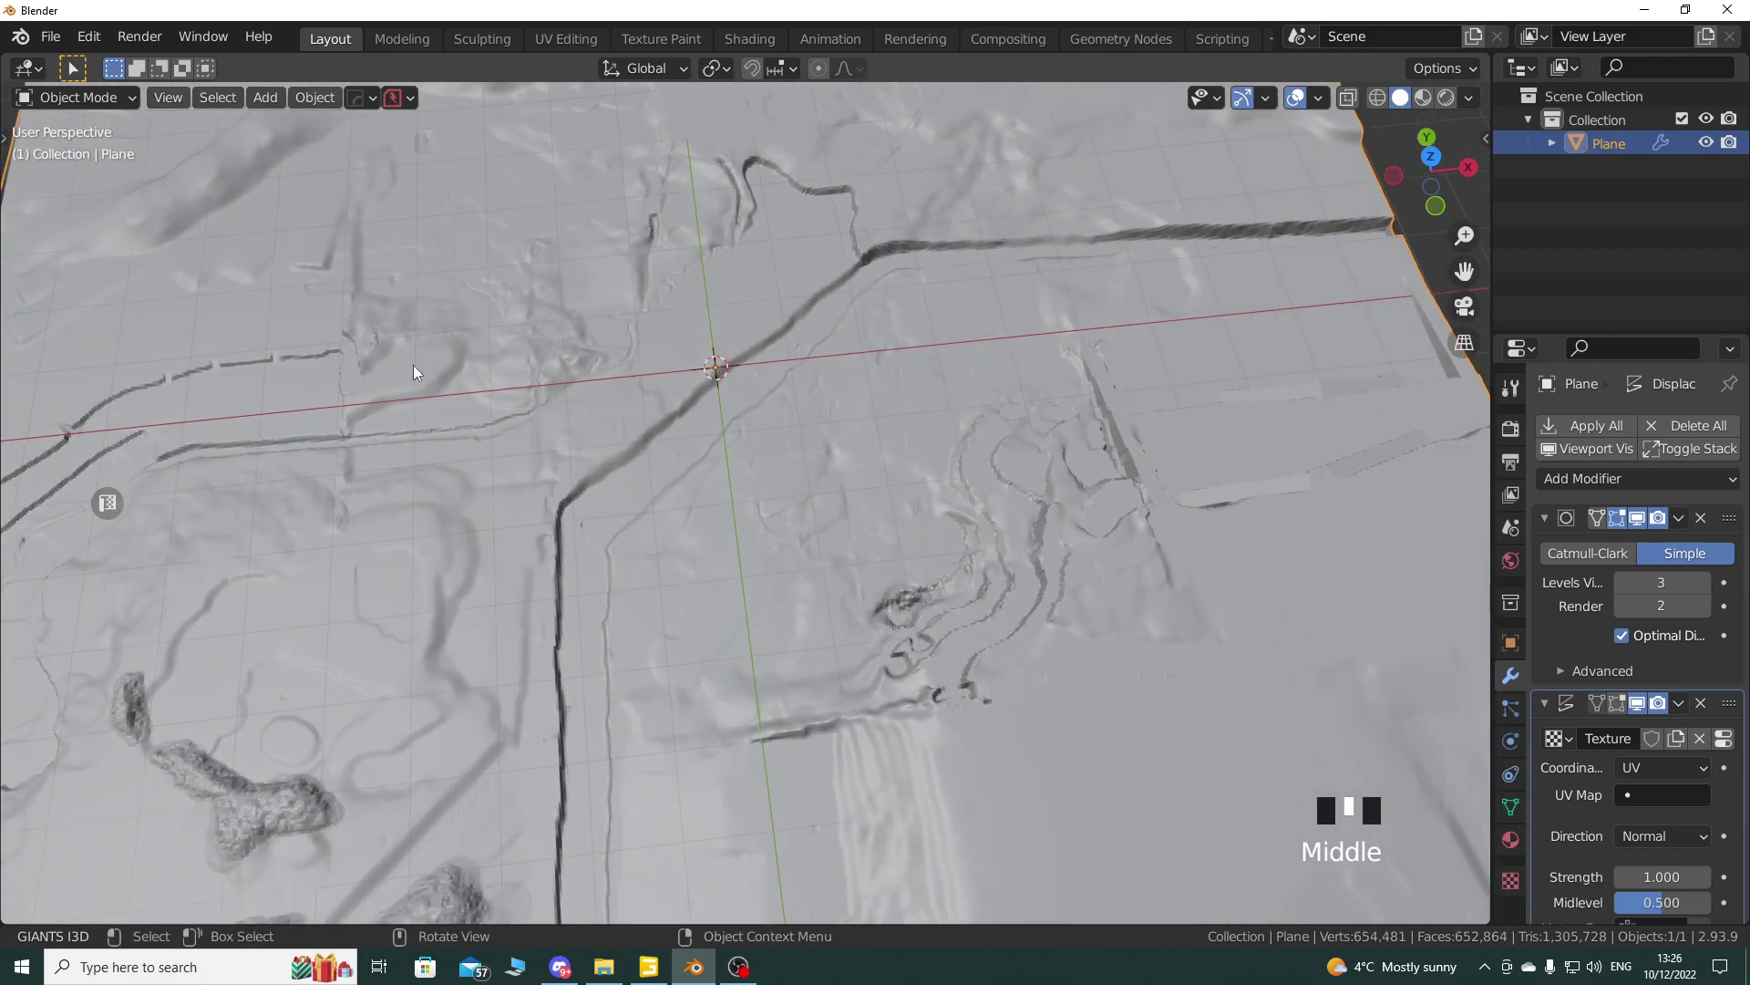
left_click(170, 97)
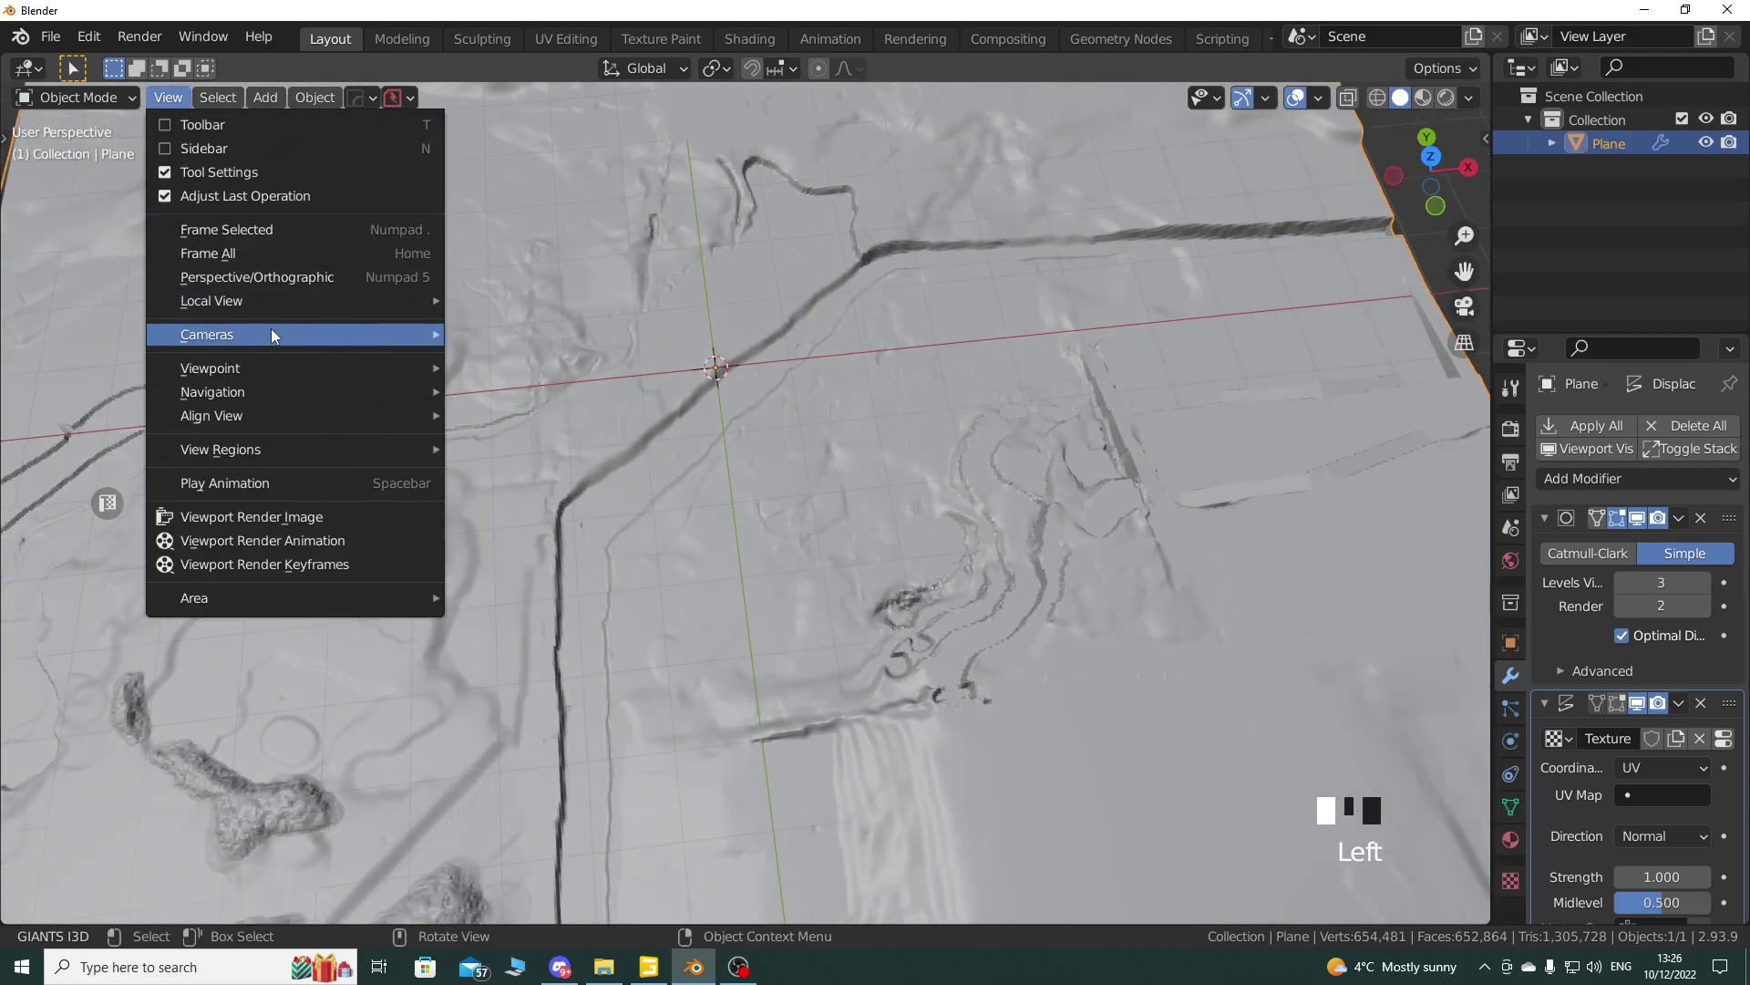
mouse_move(269, 365)
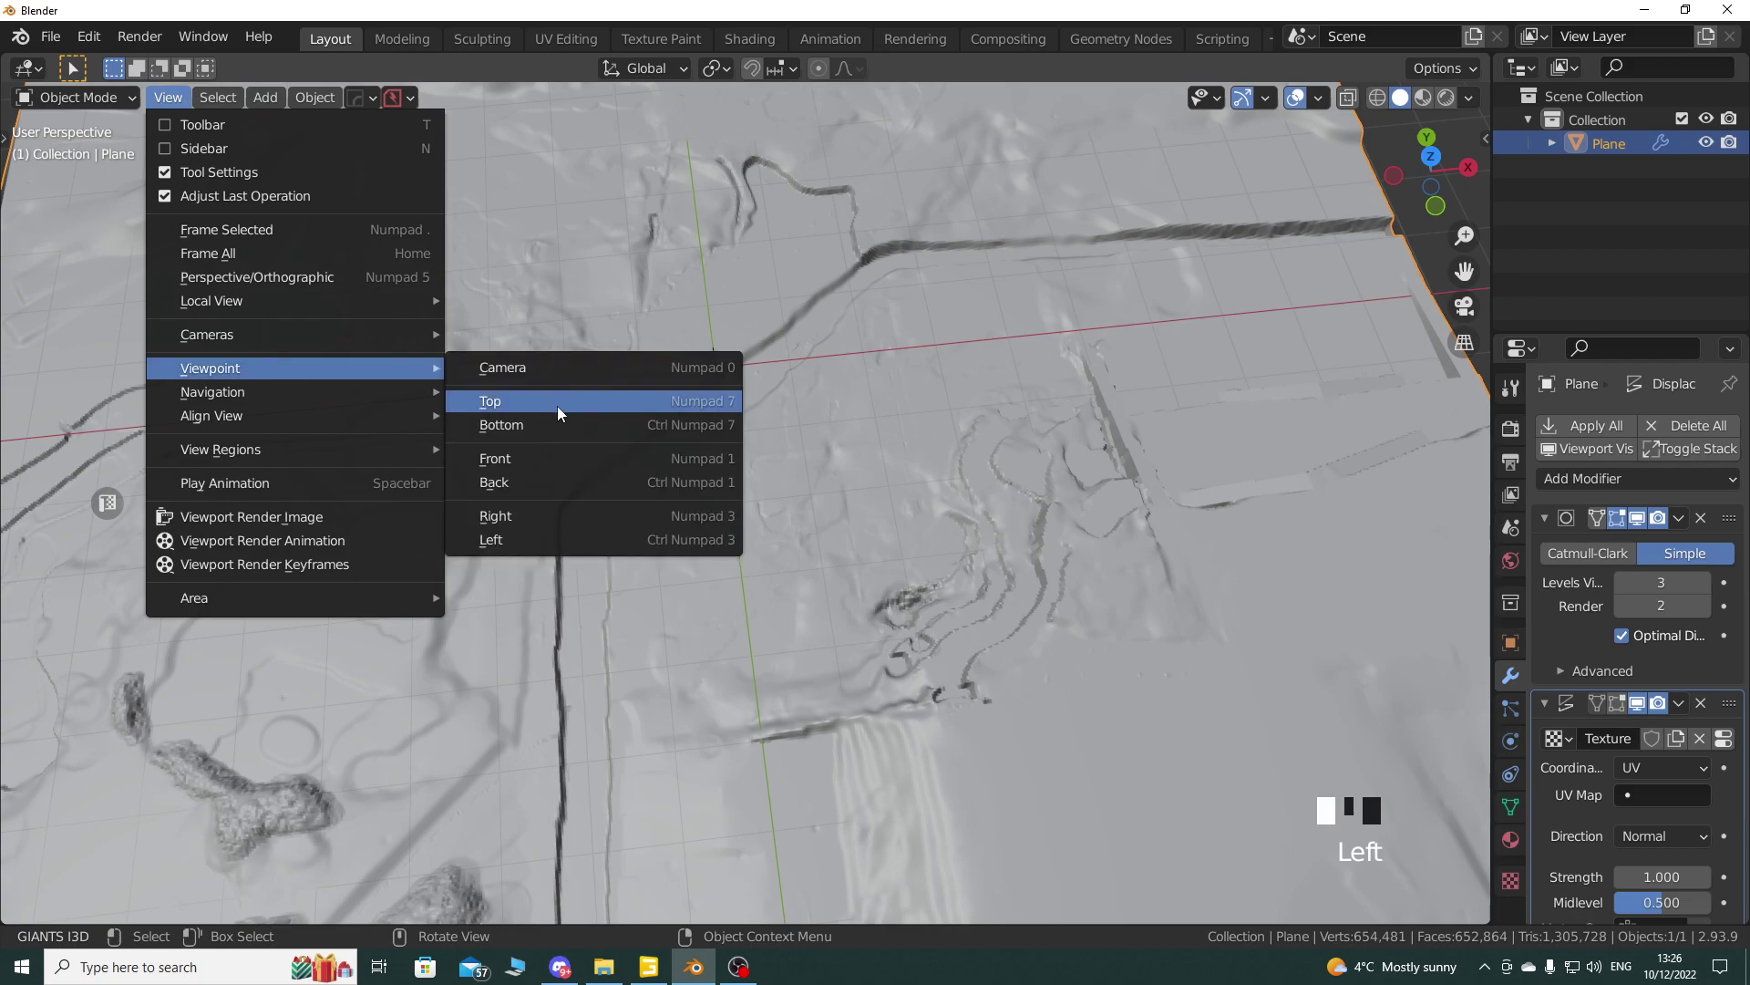
left_click(649, 401)
scroll(763, 505, "down", 1)
middle_click_drag(762, 505, 810, 518, "shift")
scroll(775, 538, "down", 1)
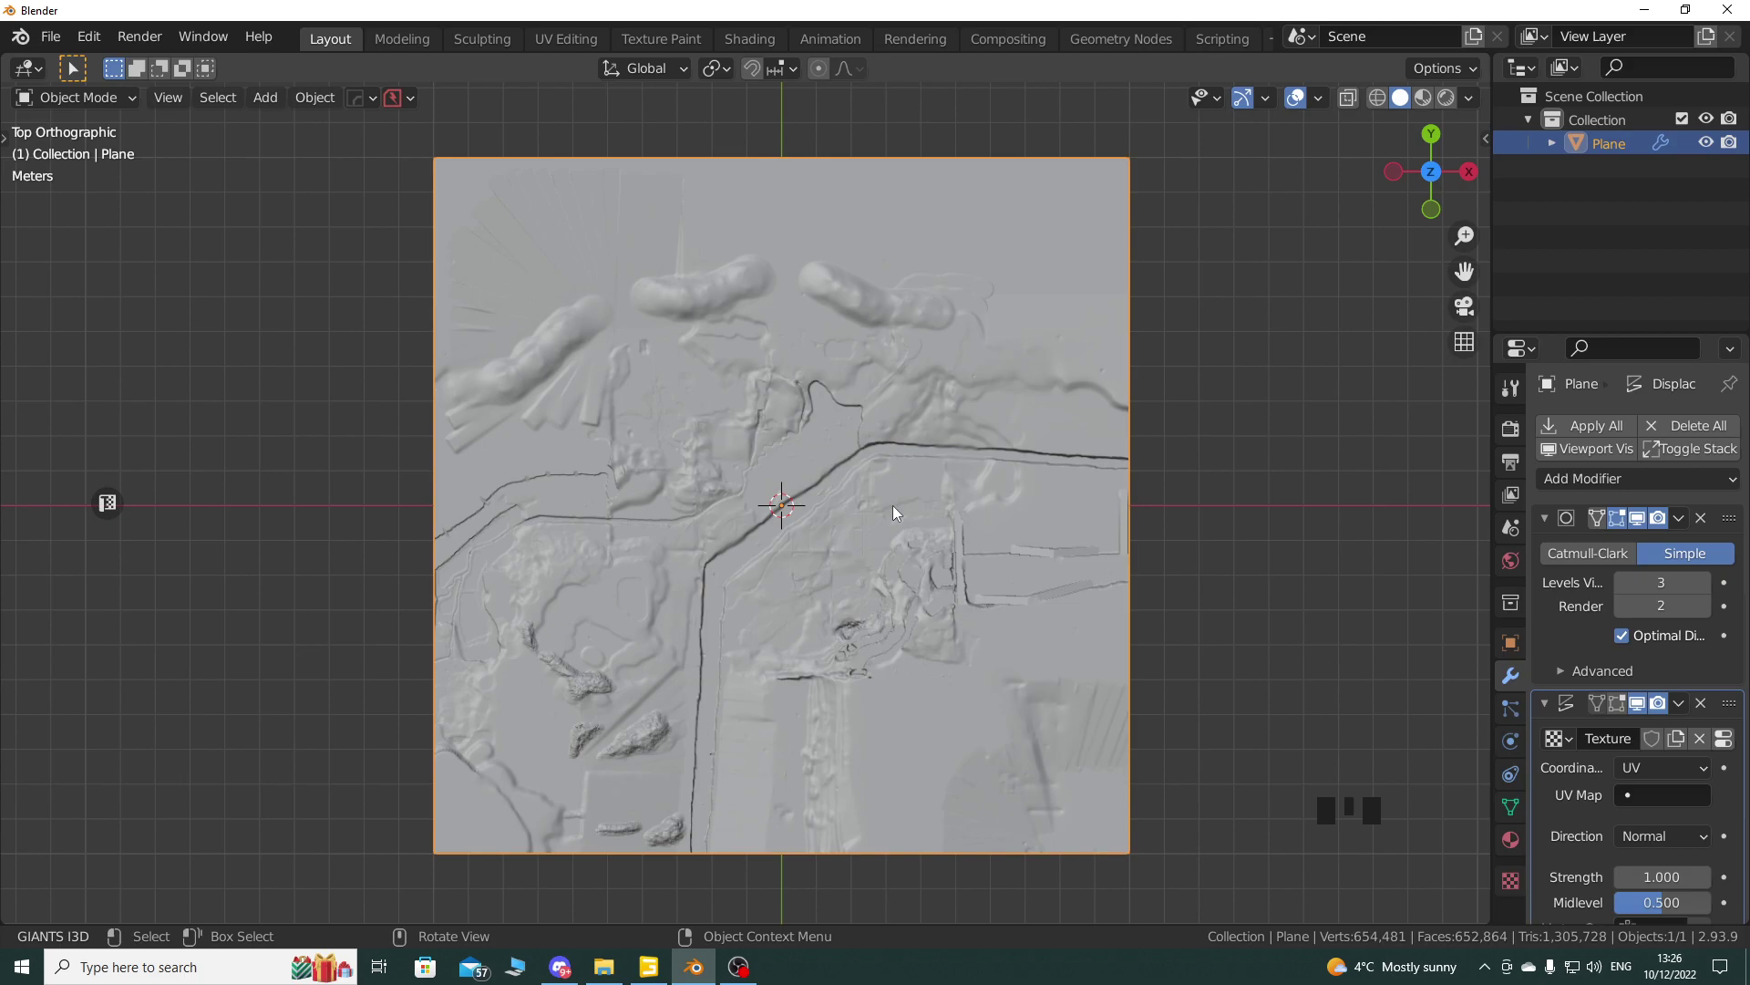
left_click(167, 97)
mouse_move(233, 368)
left_click(168, 97)
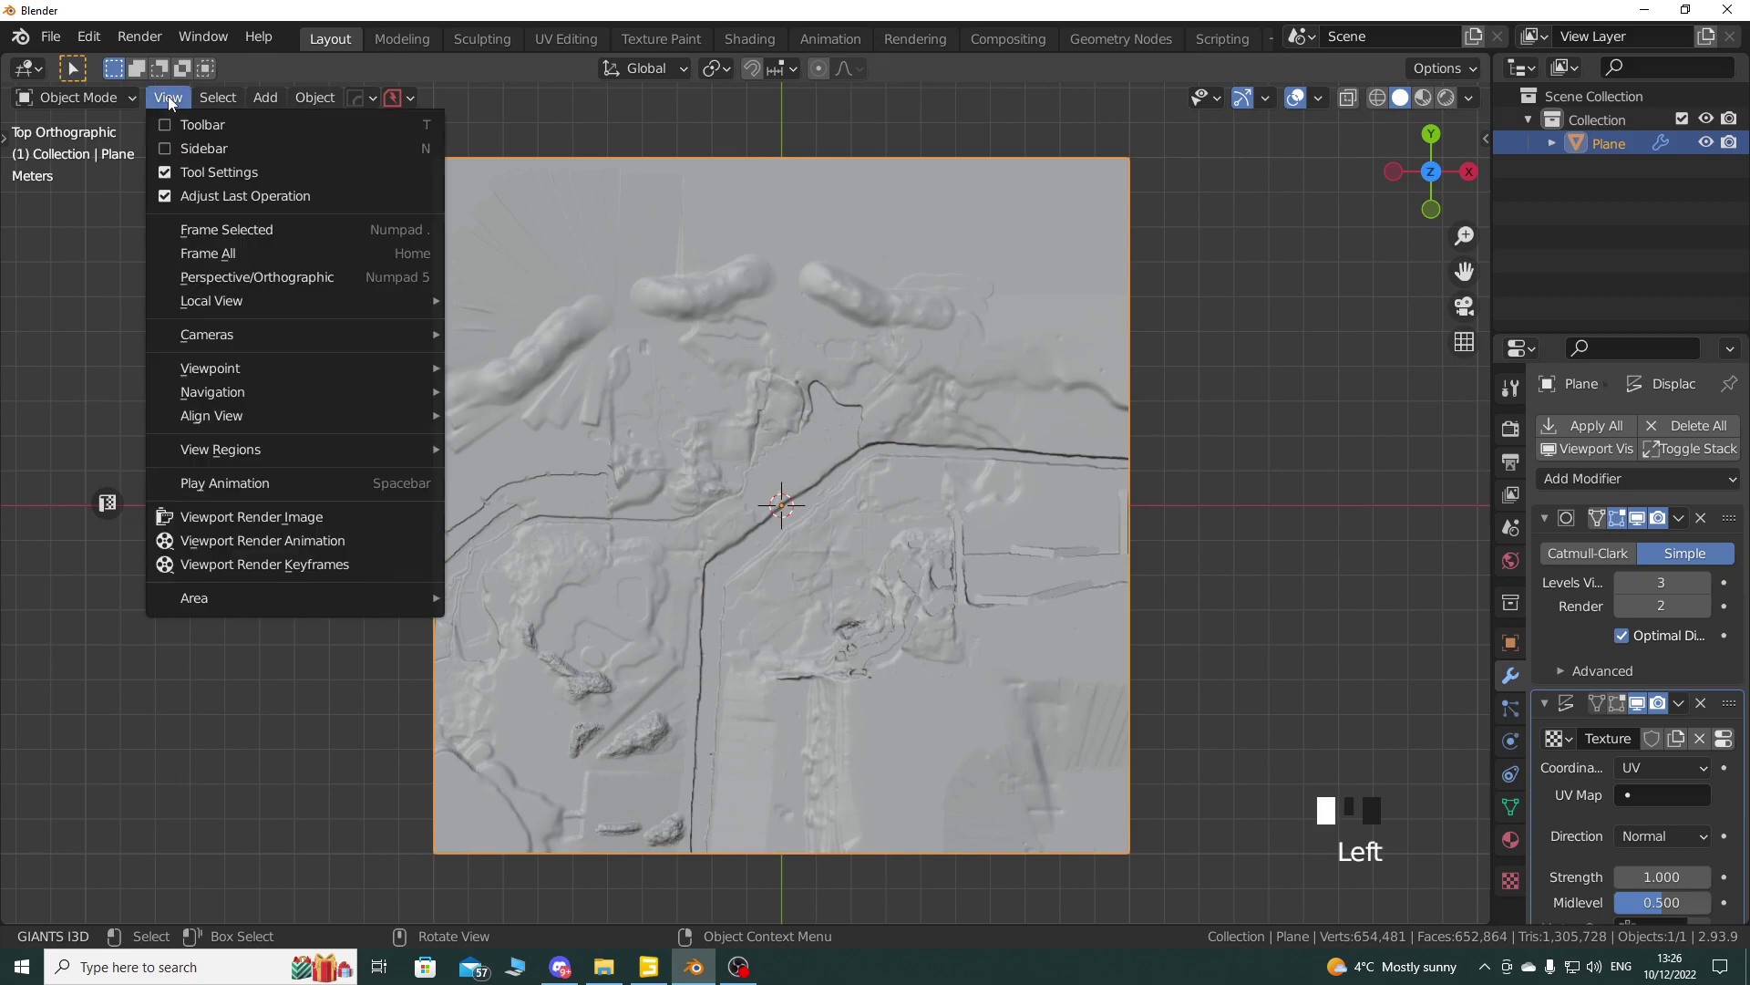
mouse_move(235, 372)
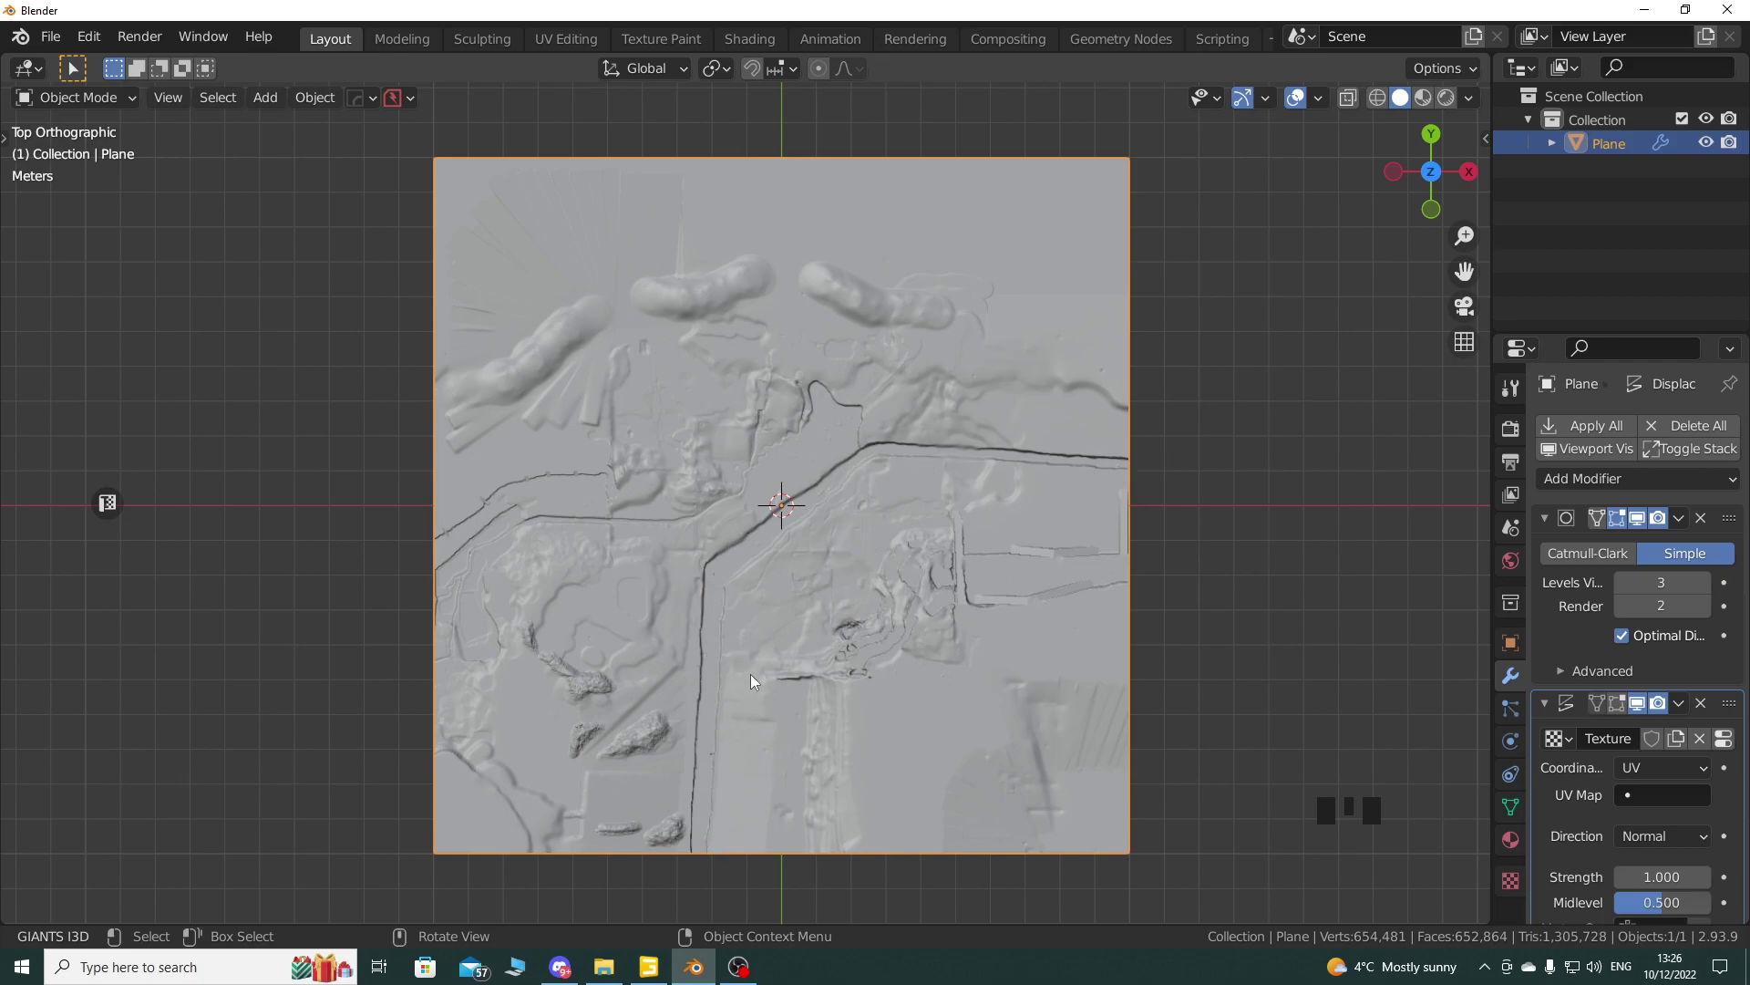
middle_click_drag(820, 740, 868, 491, "shift")
scroll(868, 490, "up", 2)
middle_click_drag(944, 581, 948, 501, "shift")
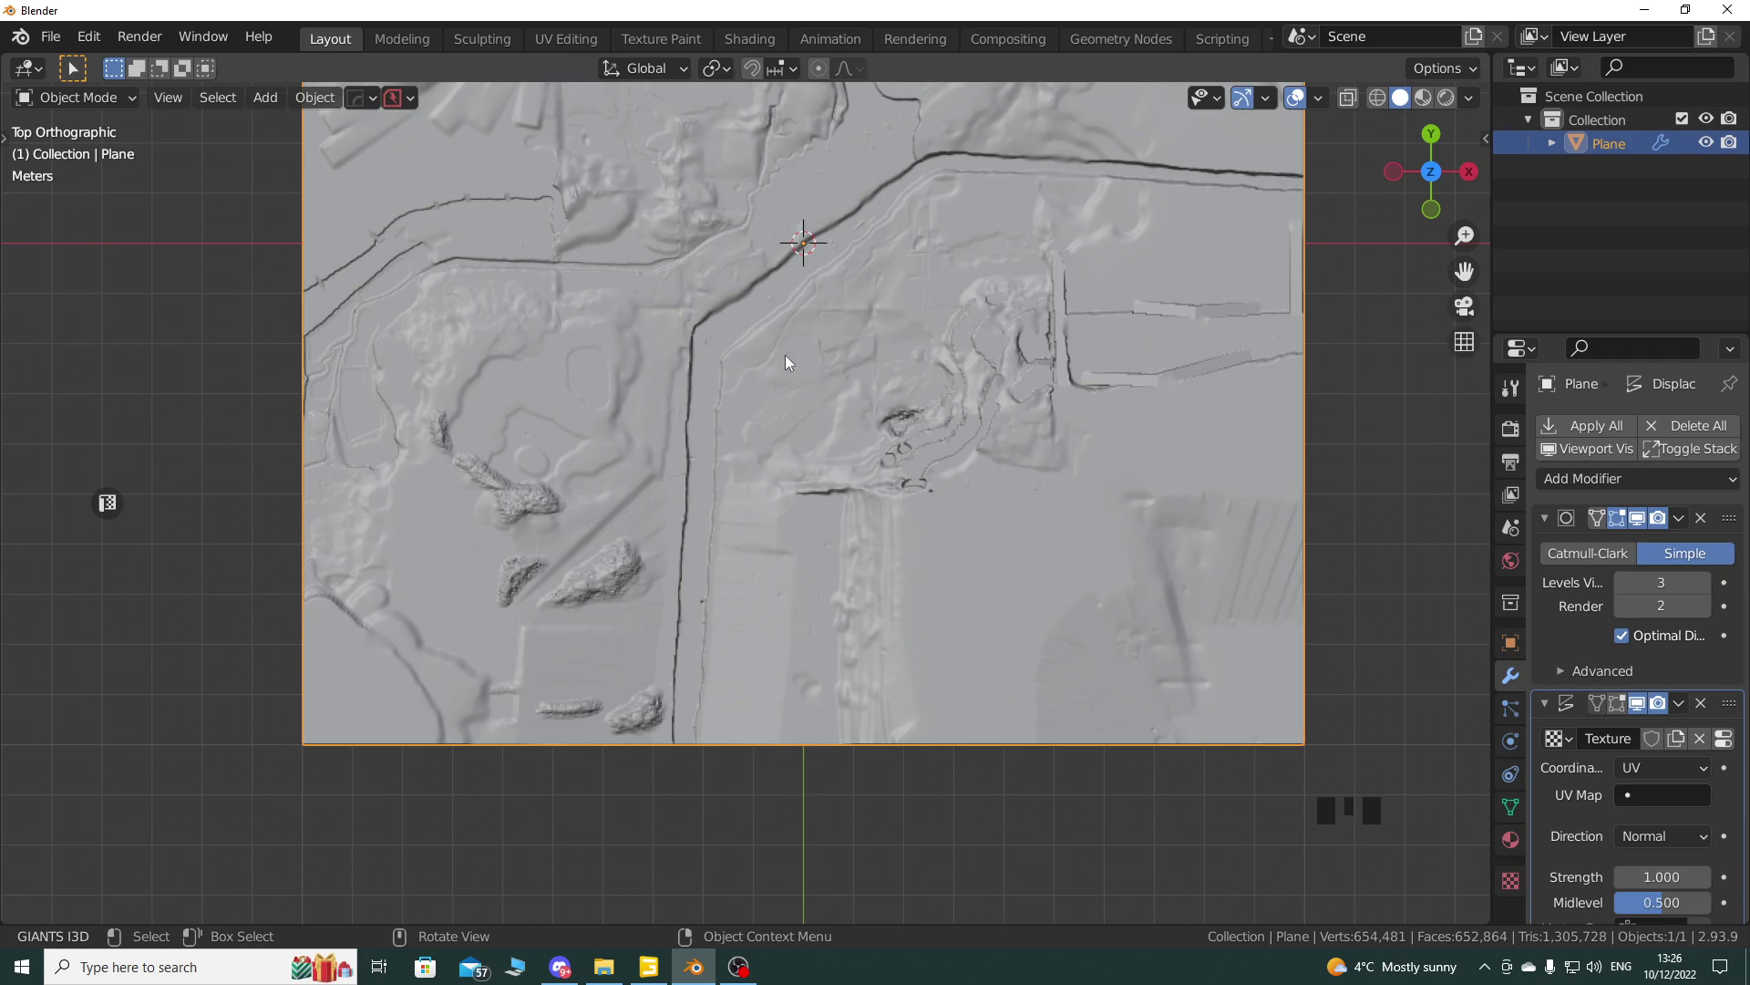
Step: Examine the course of the long ravine from the terrain's southern edge to its eastern edge in the top orthographic view
middle_click_drag(786, 356, 845, 417, "shift")
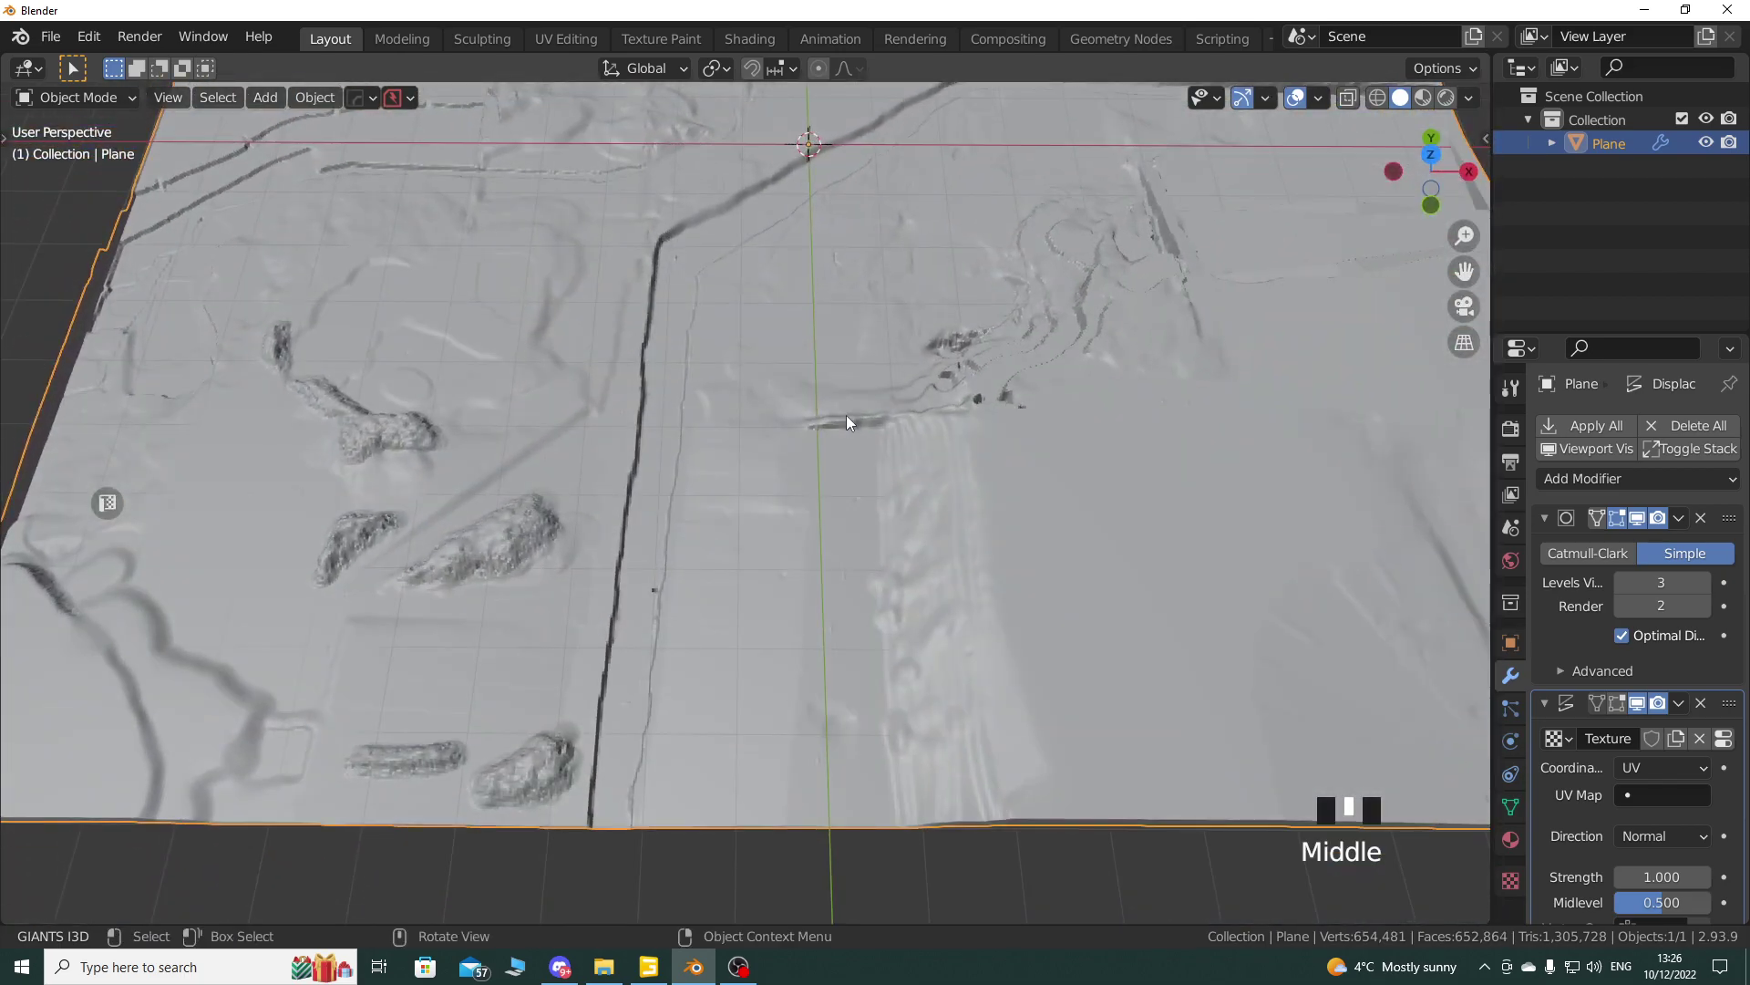
key("KP_7")
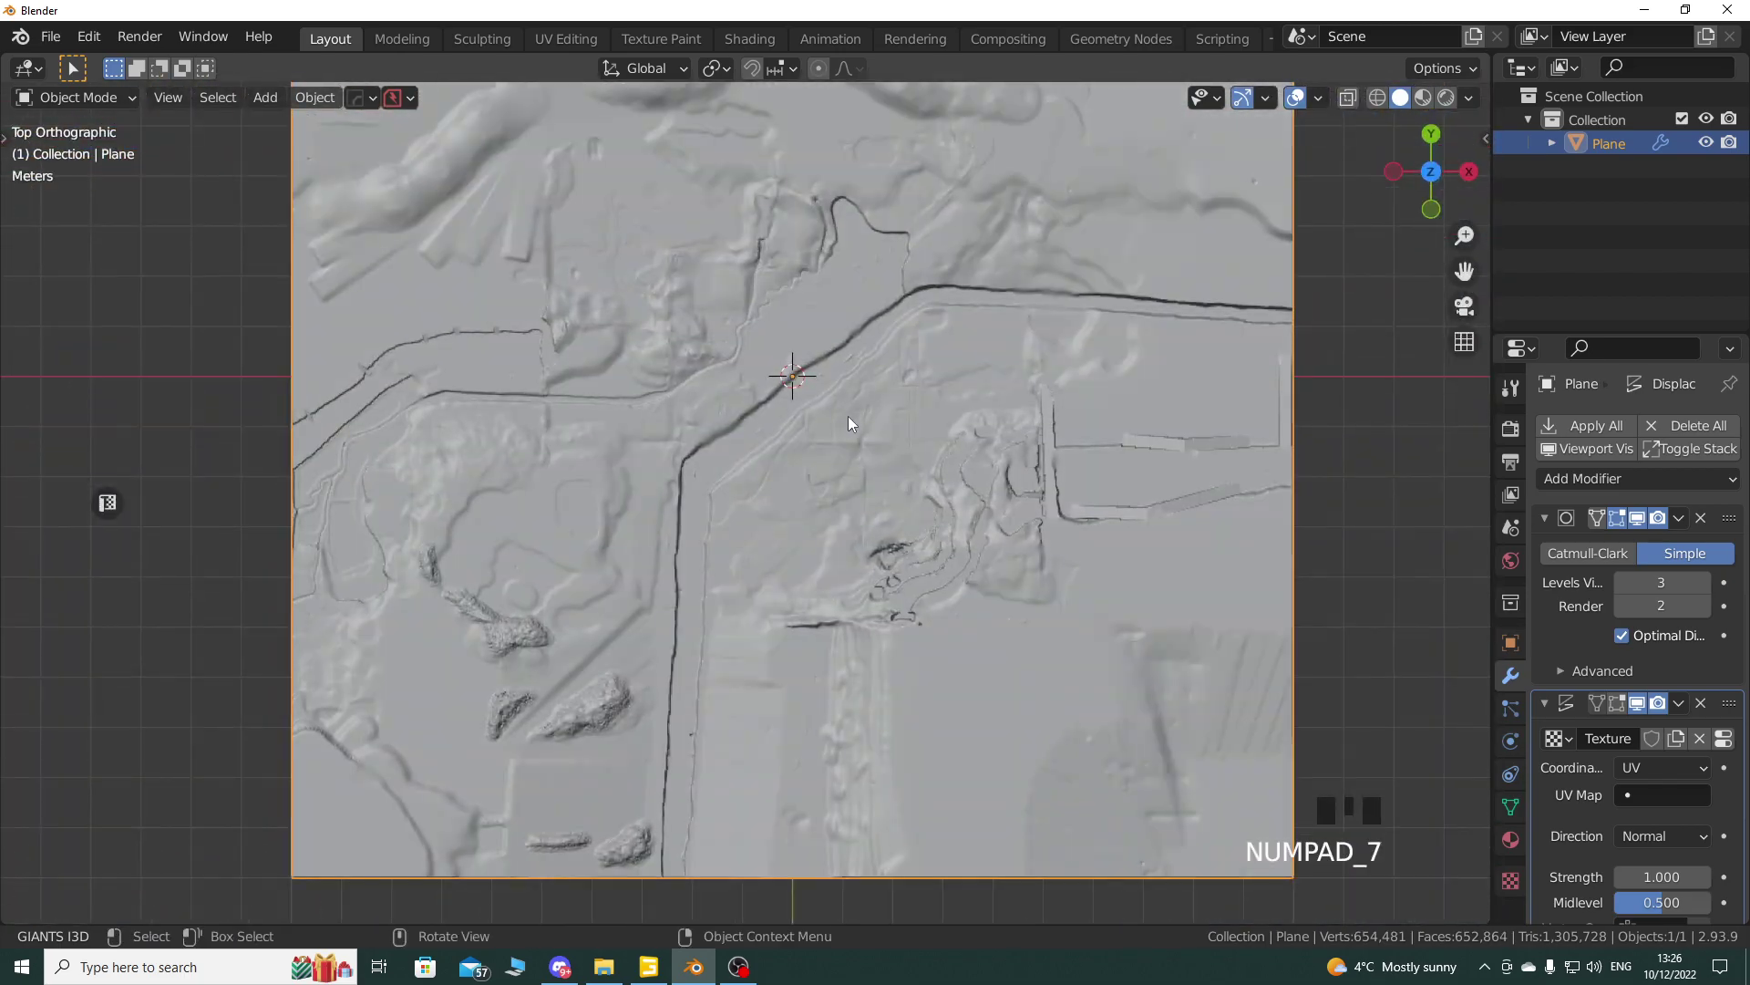
middle_click_drag(797, 492, 864, 224, "shift")
mouse_move(850, 470)
middle_mouse_down("shift")
mouse_move(847, 427)
mouse_move(822, 456)
middle_mouse_up("shift")
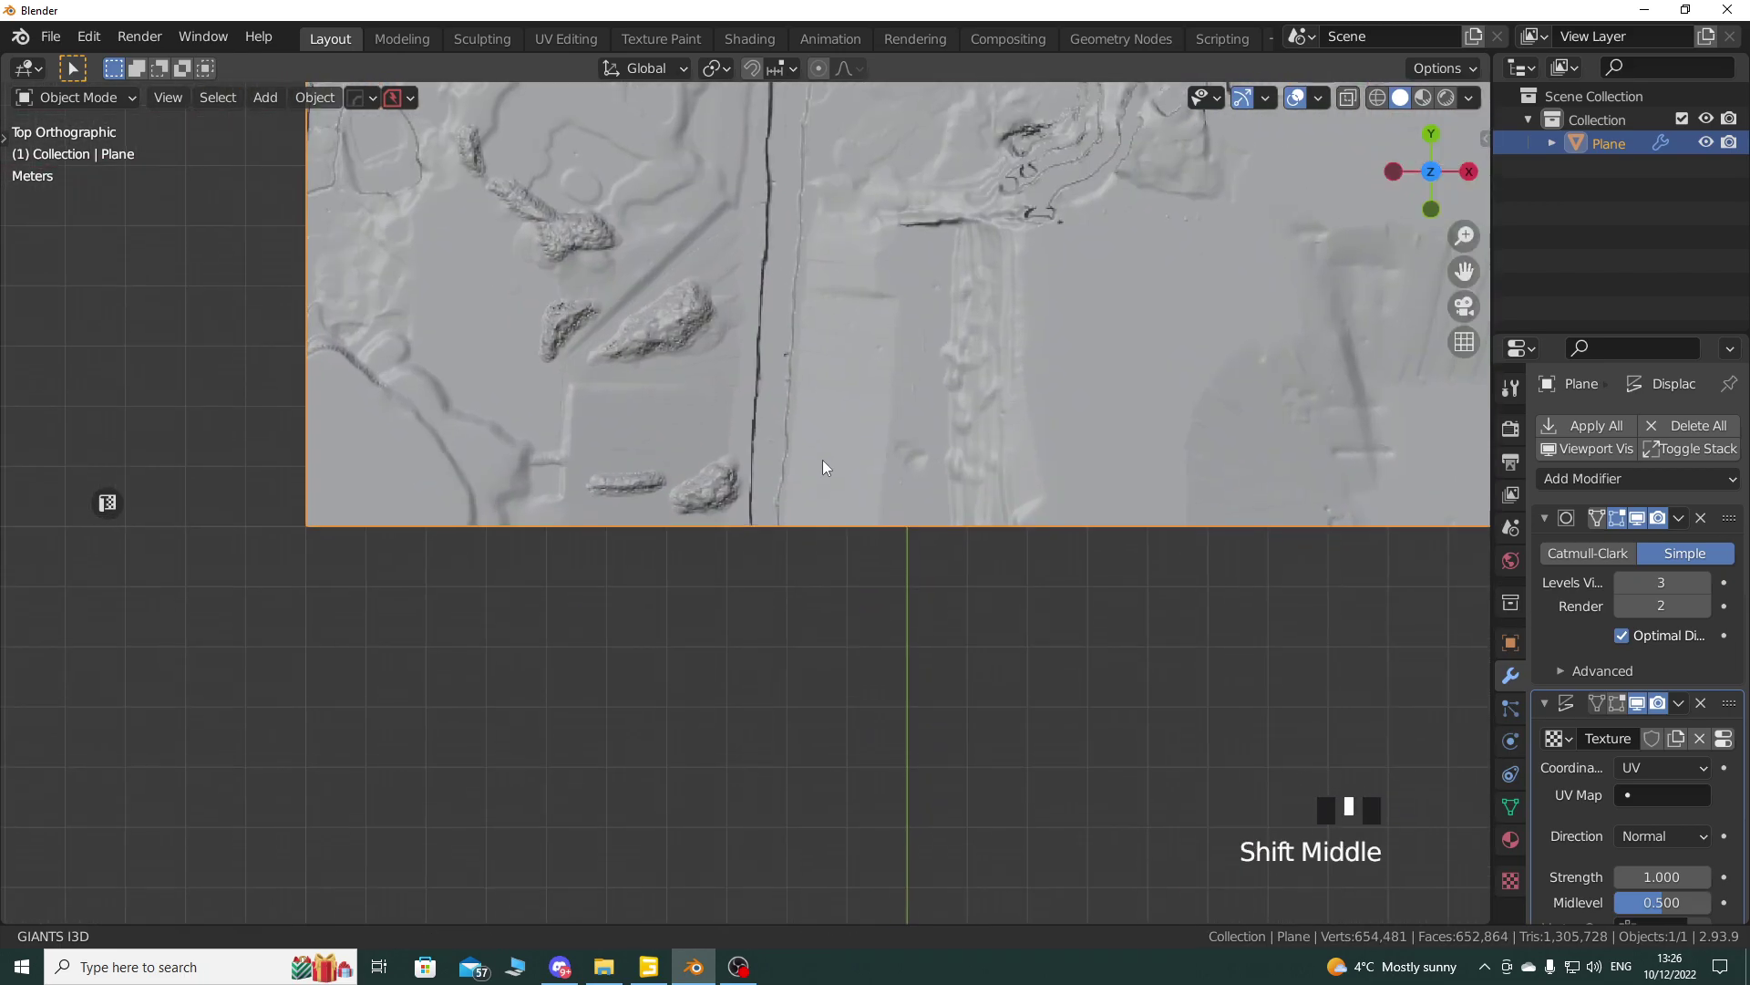
scroll(797, 553, "up", 3)
middle_click_drag(796, 553, 805, 445, "shift")
scroll(795, 512, "up", 1)
scroll(795, 519, "up", 3)
middle_click_drag(780, 539, 798, 347, "shift")
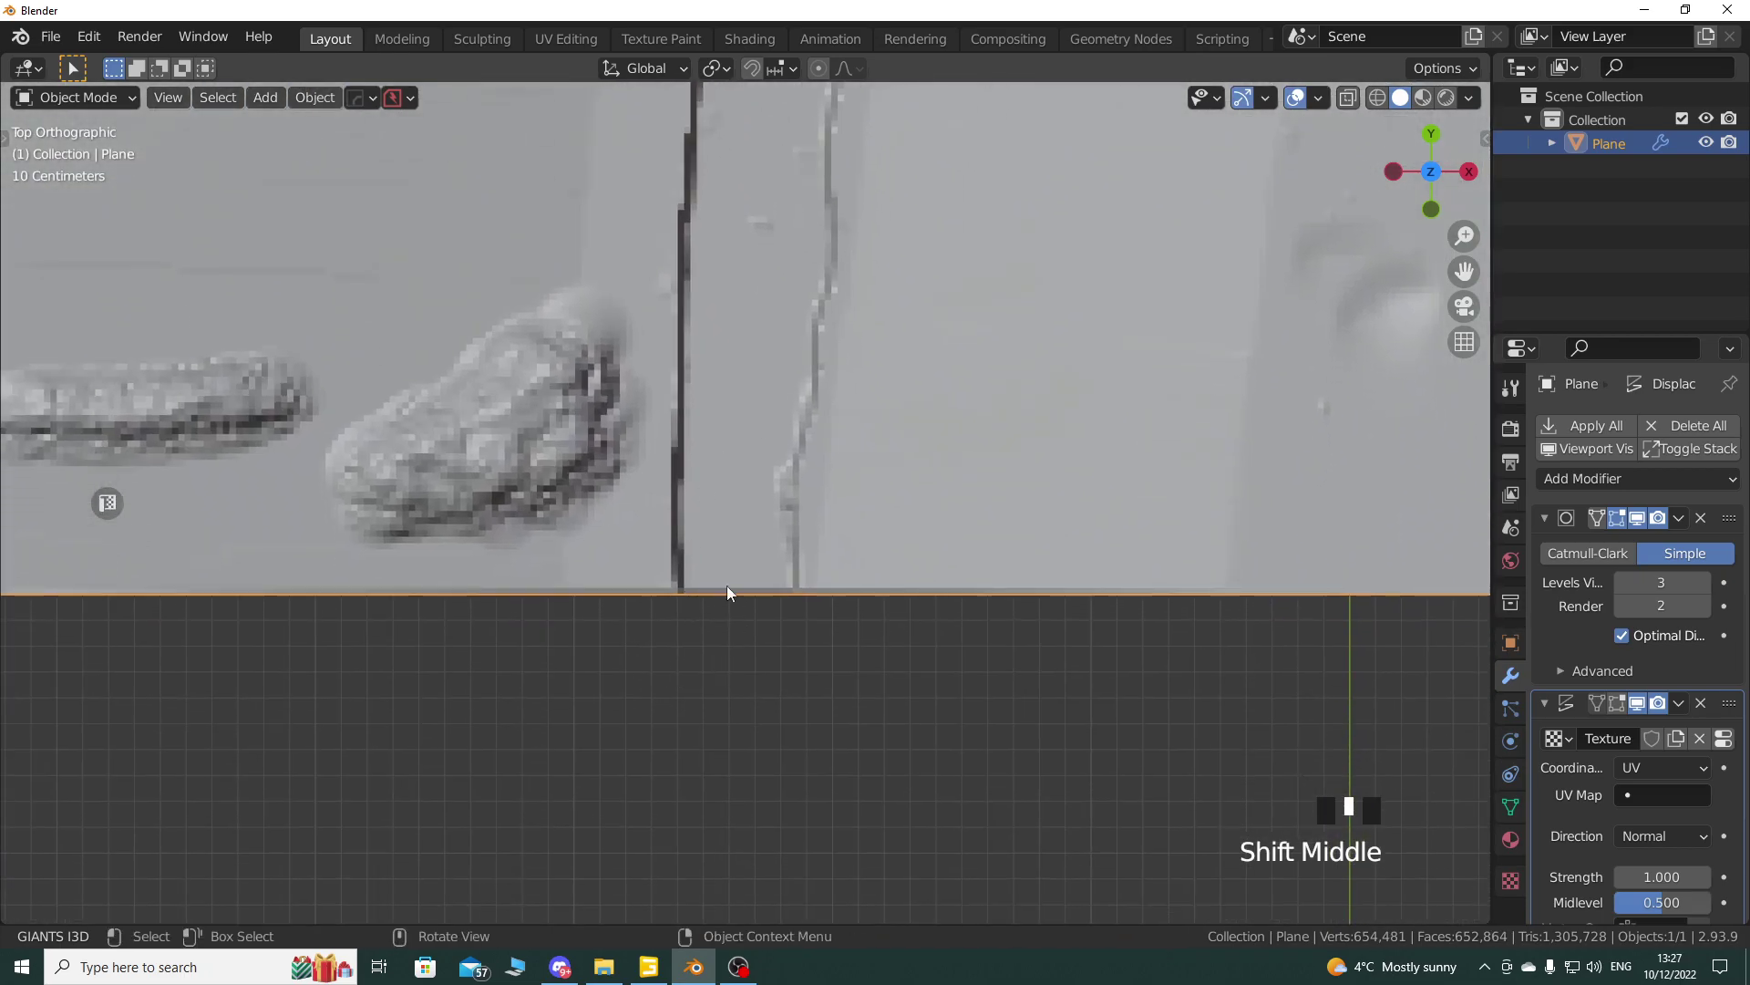
scroll(839, 471, "down", 8)
middle_click_drag(1006, 266, 552, 727, "shift")
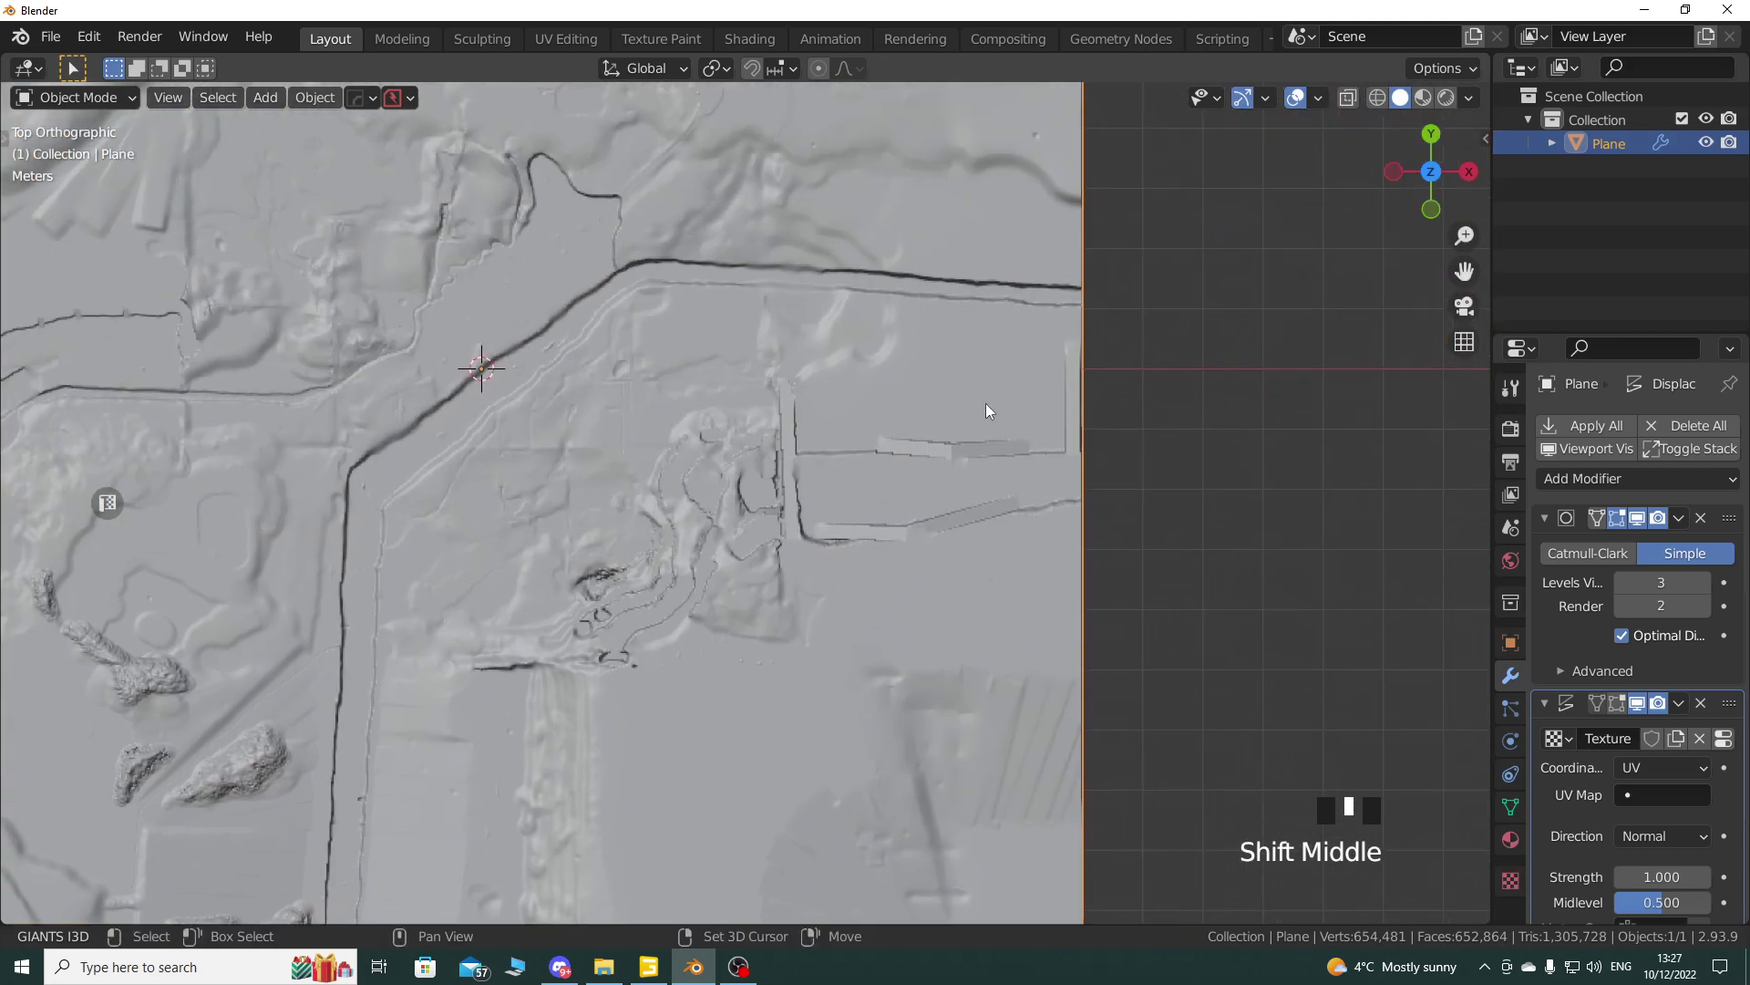
middle_click_drag(582, 642, 824, 658, "shift")
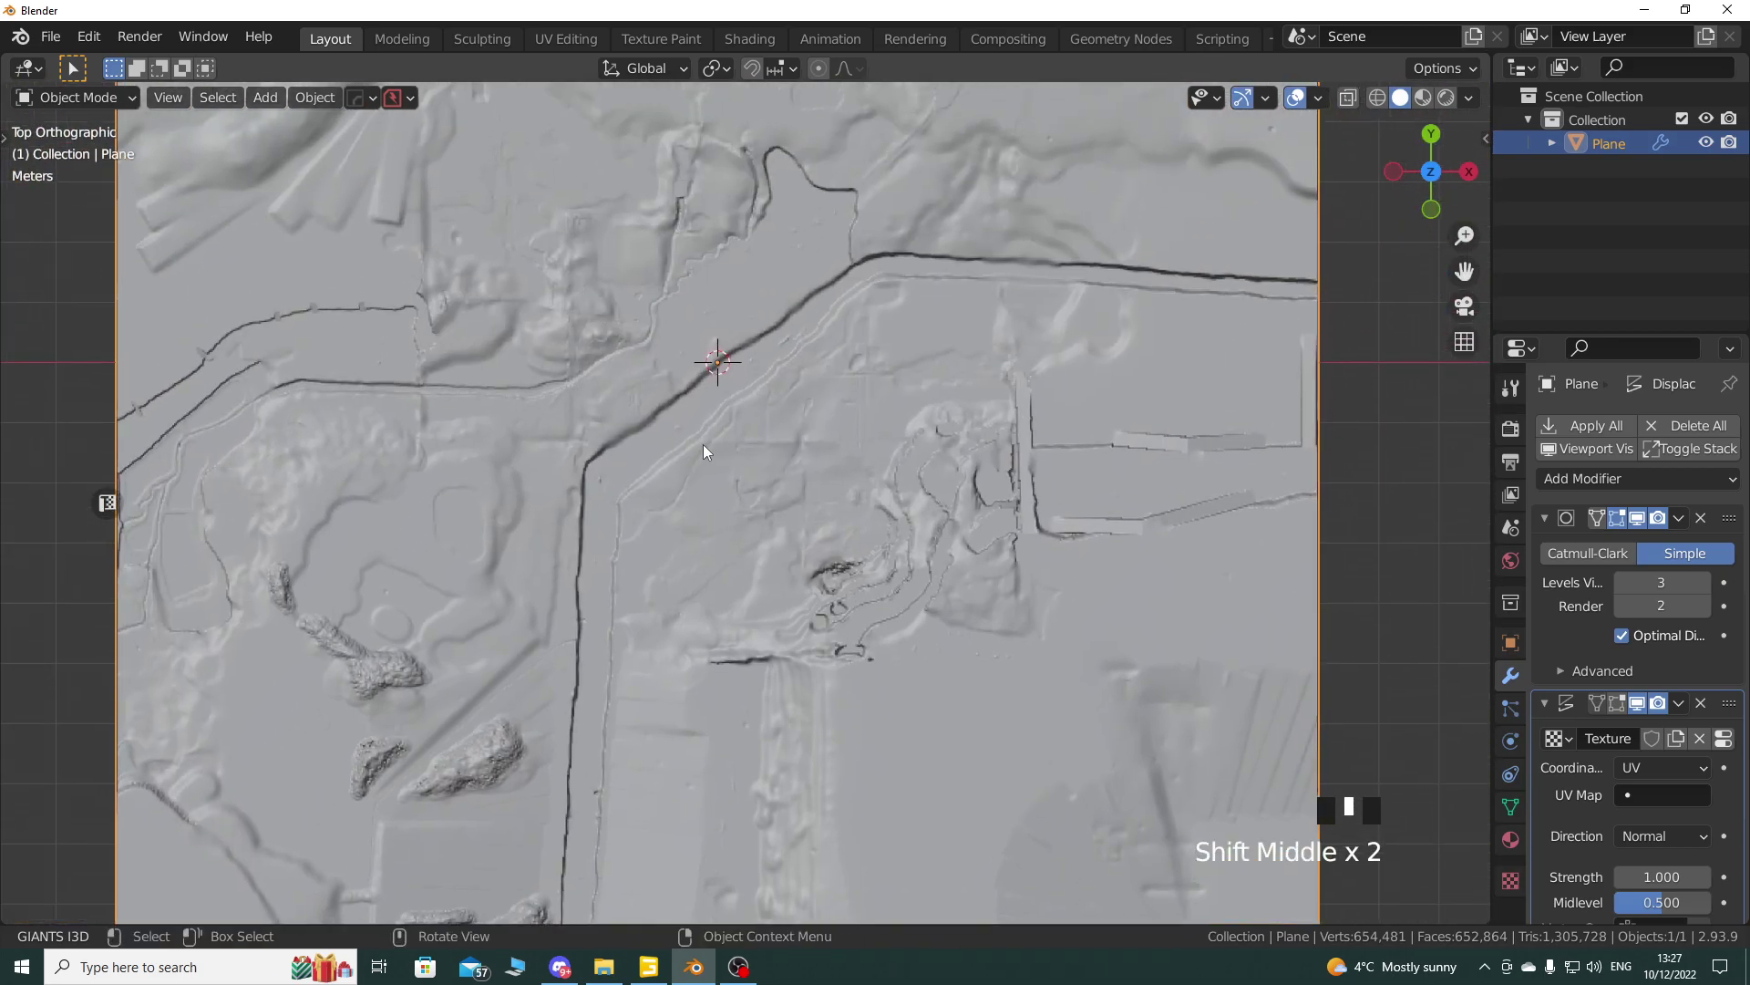
middle_click_drag(791, 430, 299, 215, "shift")
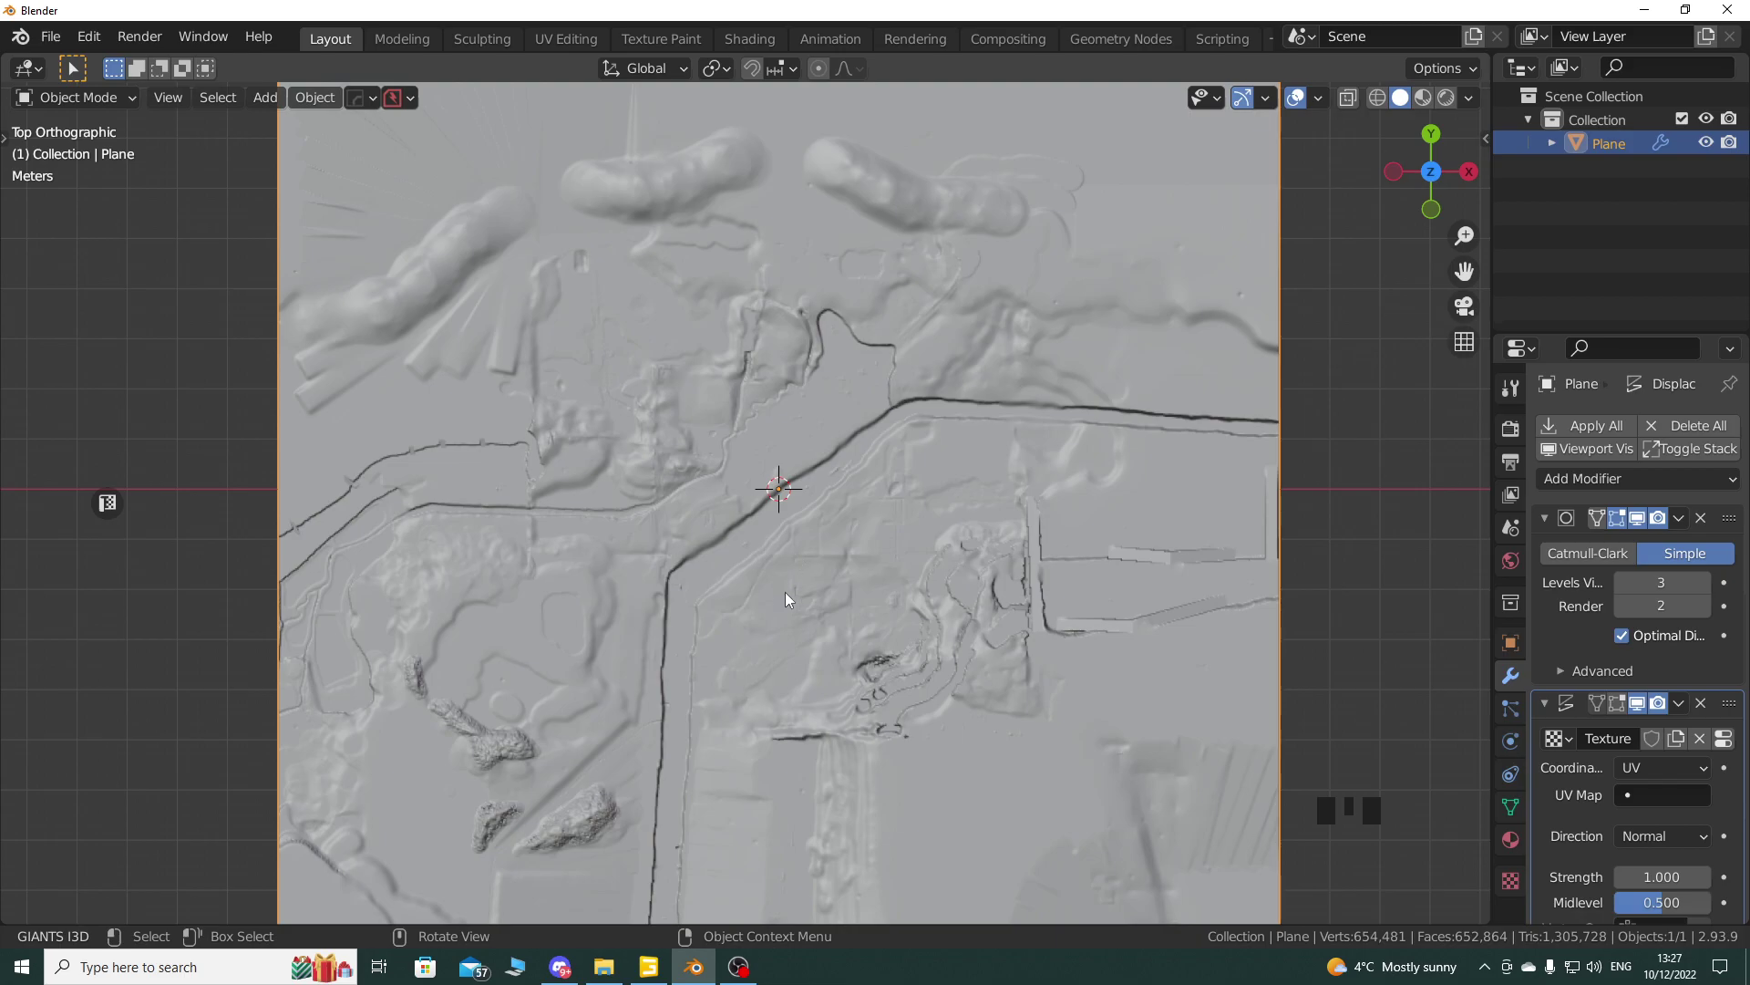
Step: Deselect the terrain and add a new mesh plane at the center of the scene
left_click(1597, 265)
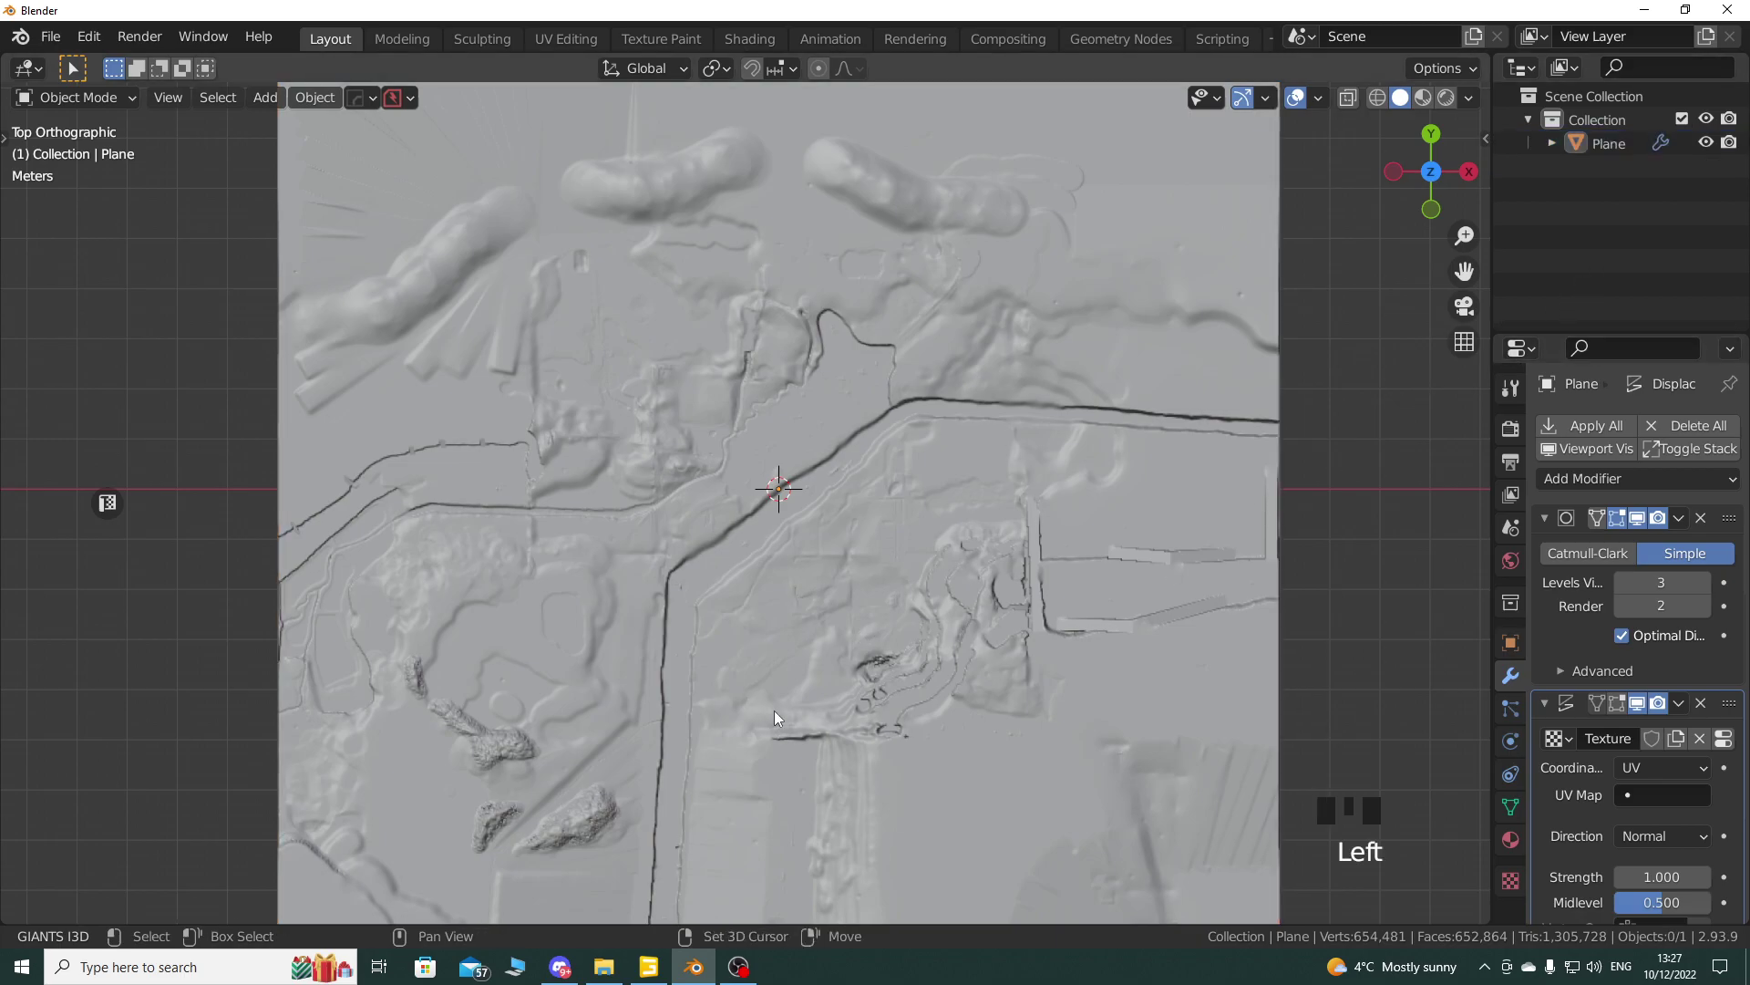
key("shift+a")
mouse_move(691, 471)
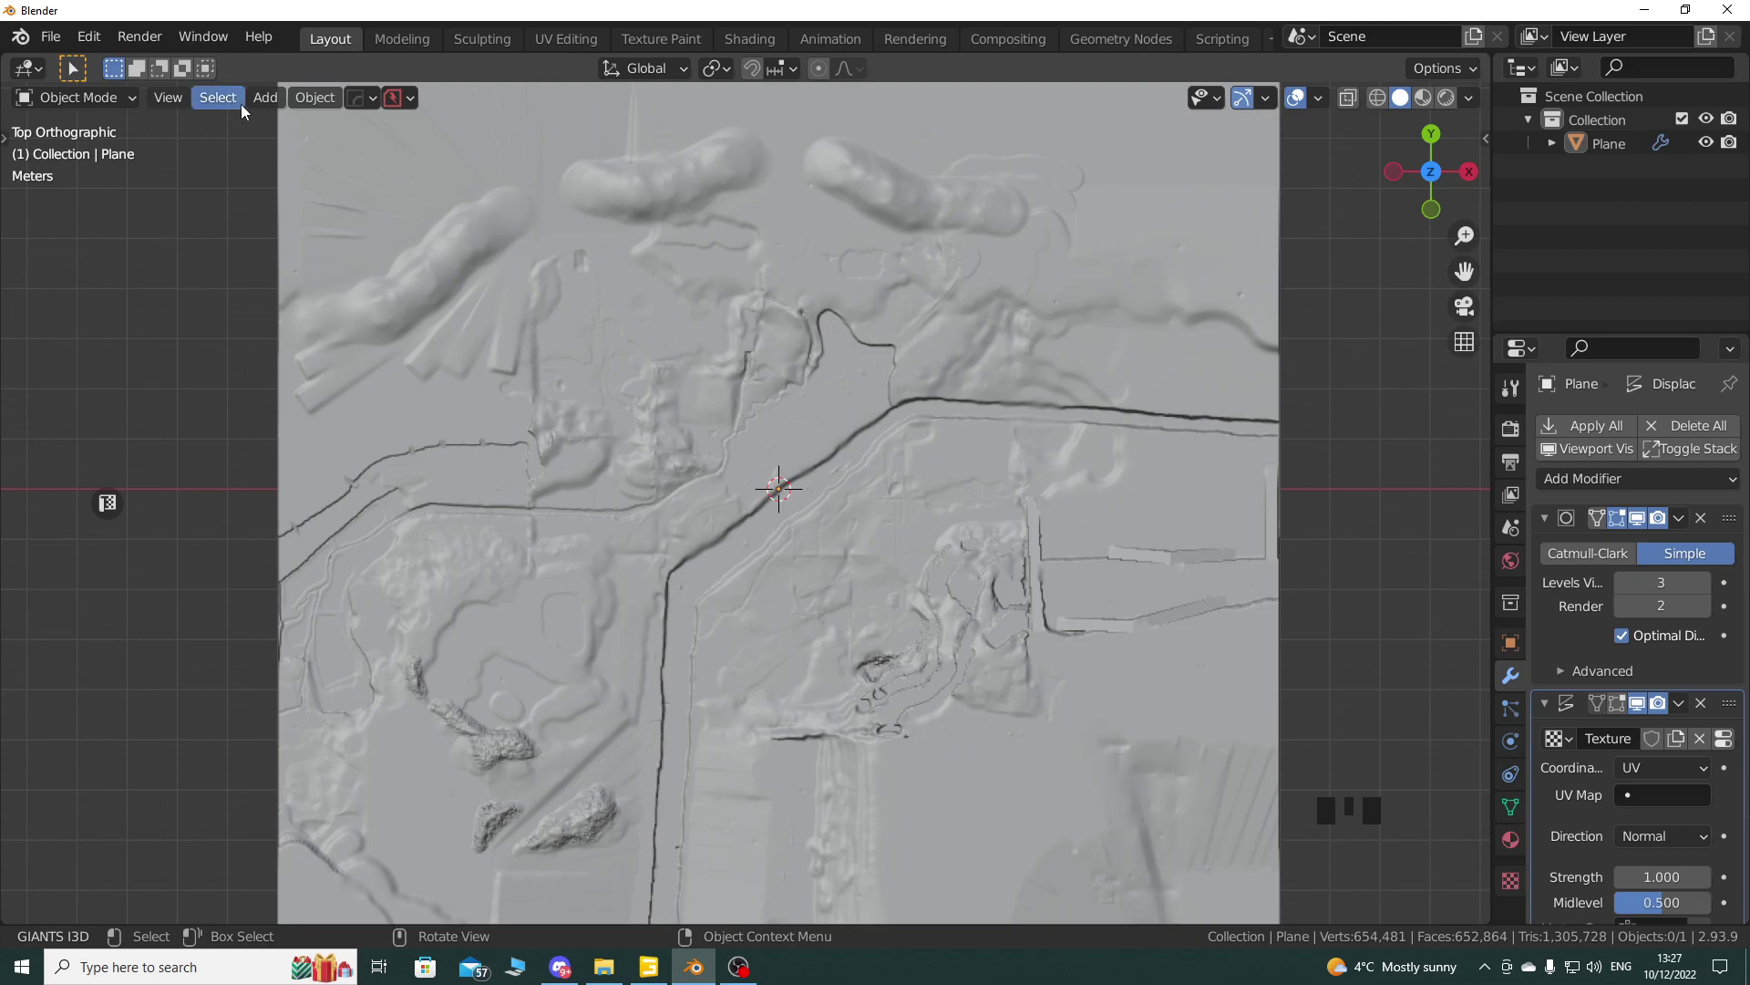
left_click(265, 98)
mouse_move(292, 124)
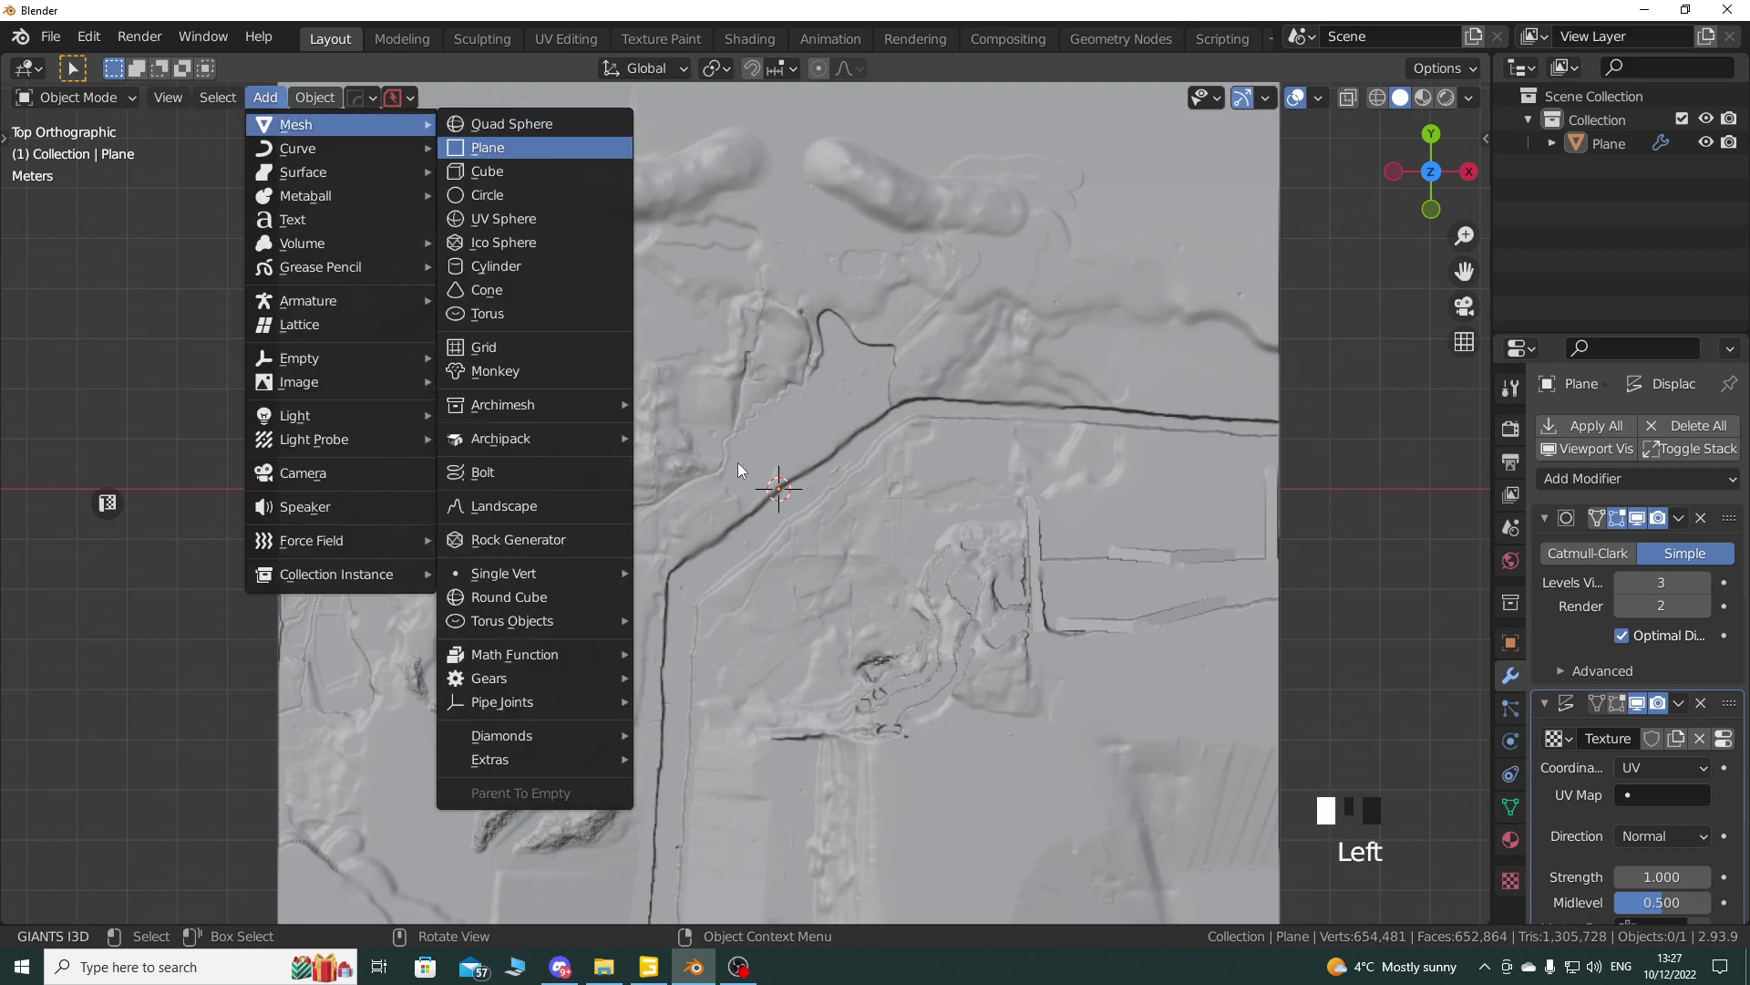
left_click(487, 146)
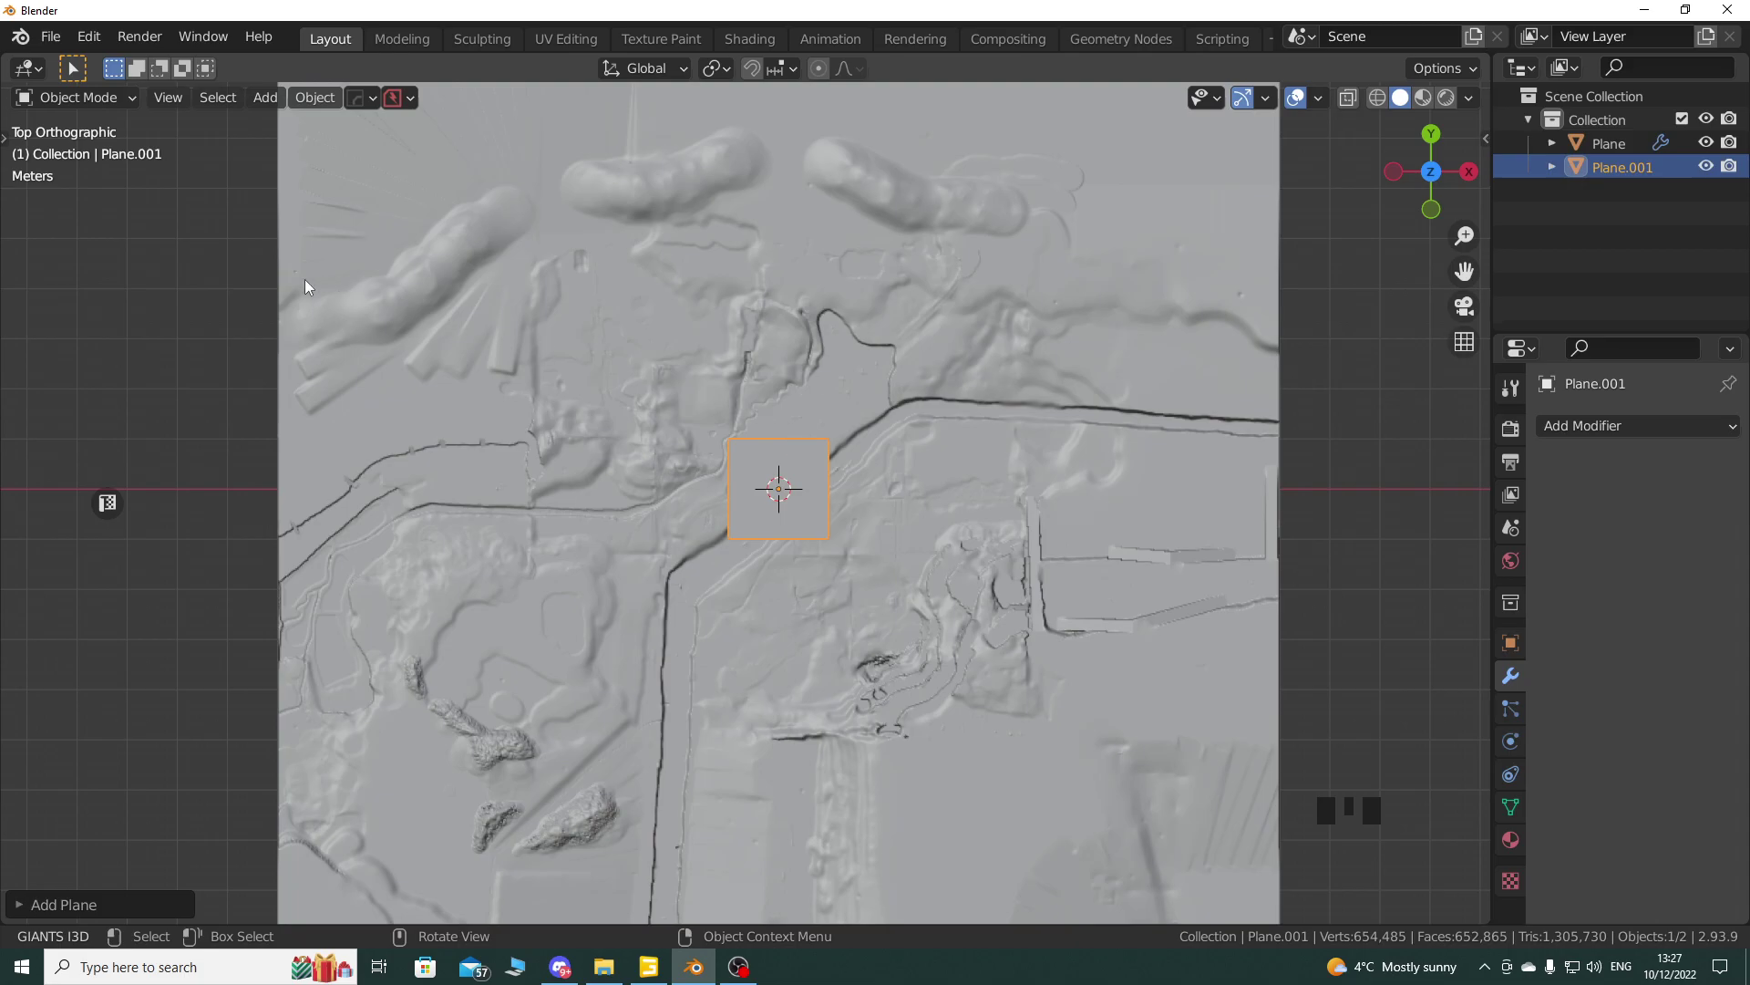
Step: Enter Edit Mode on the new plane and merge all its vertices at center into a single vertex
left_click(102, 99)
left_click(91, 151)
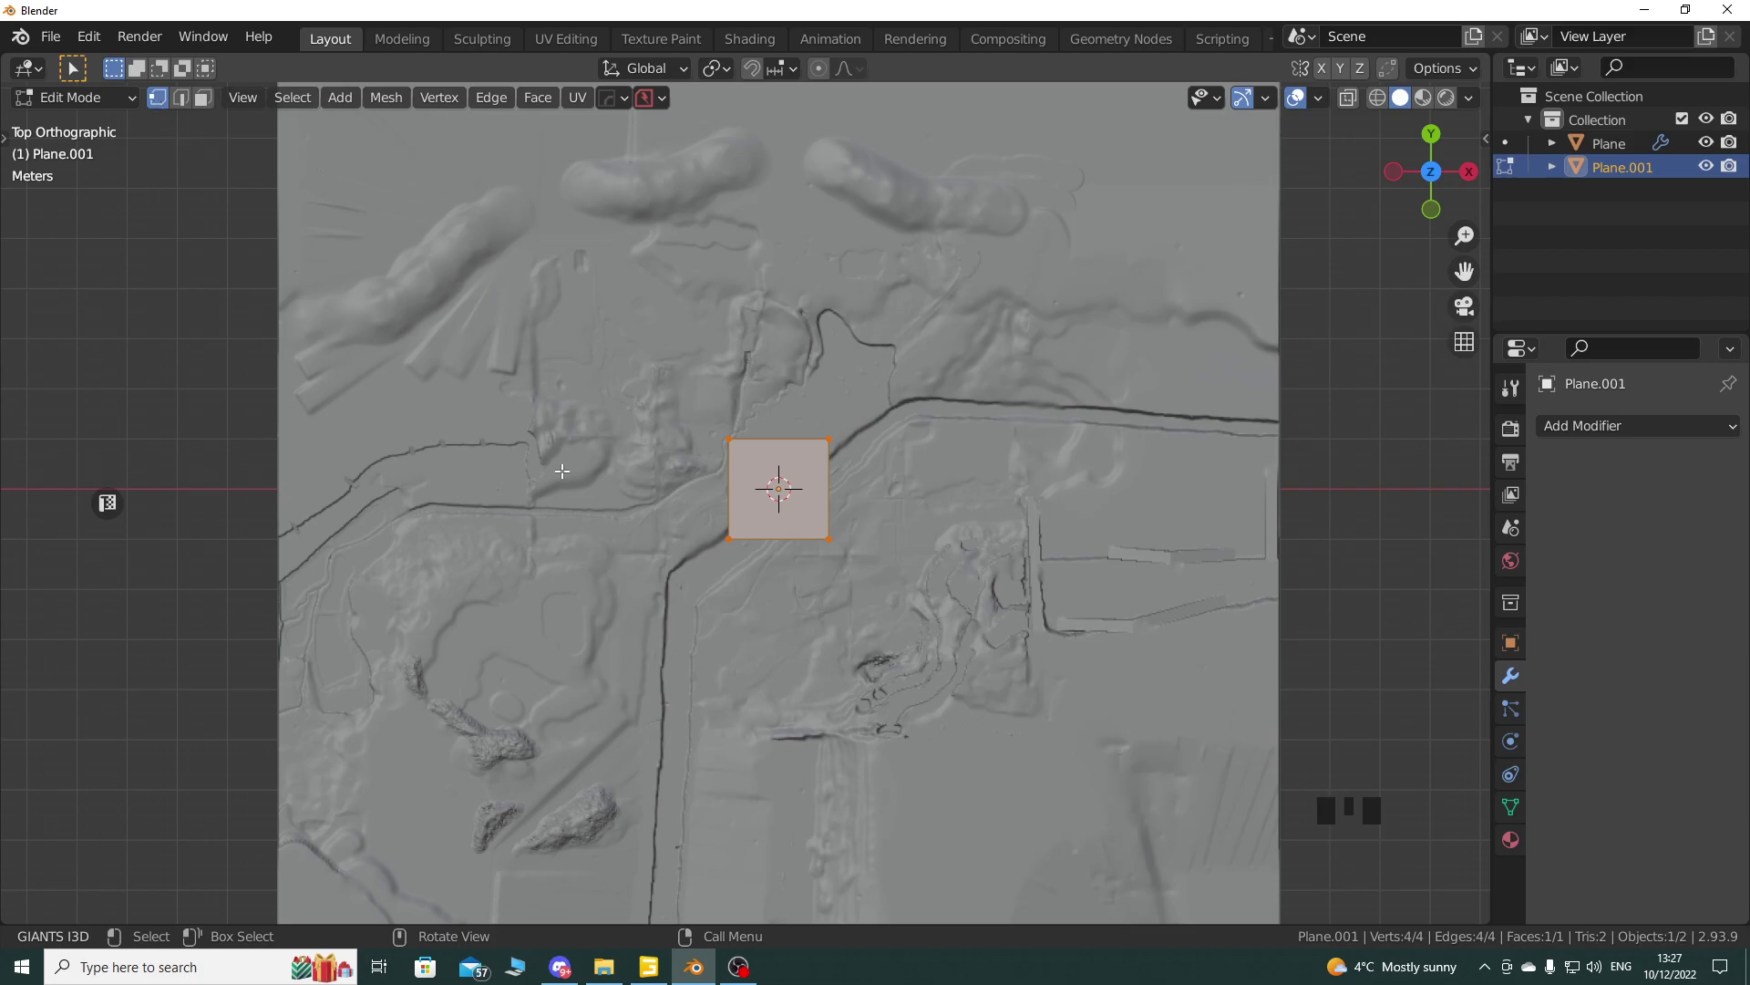
key("m")
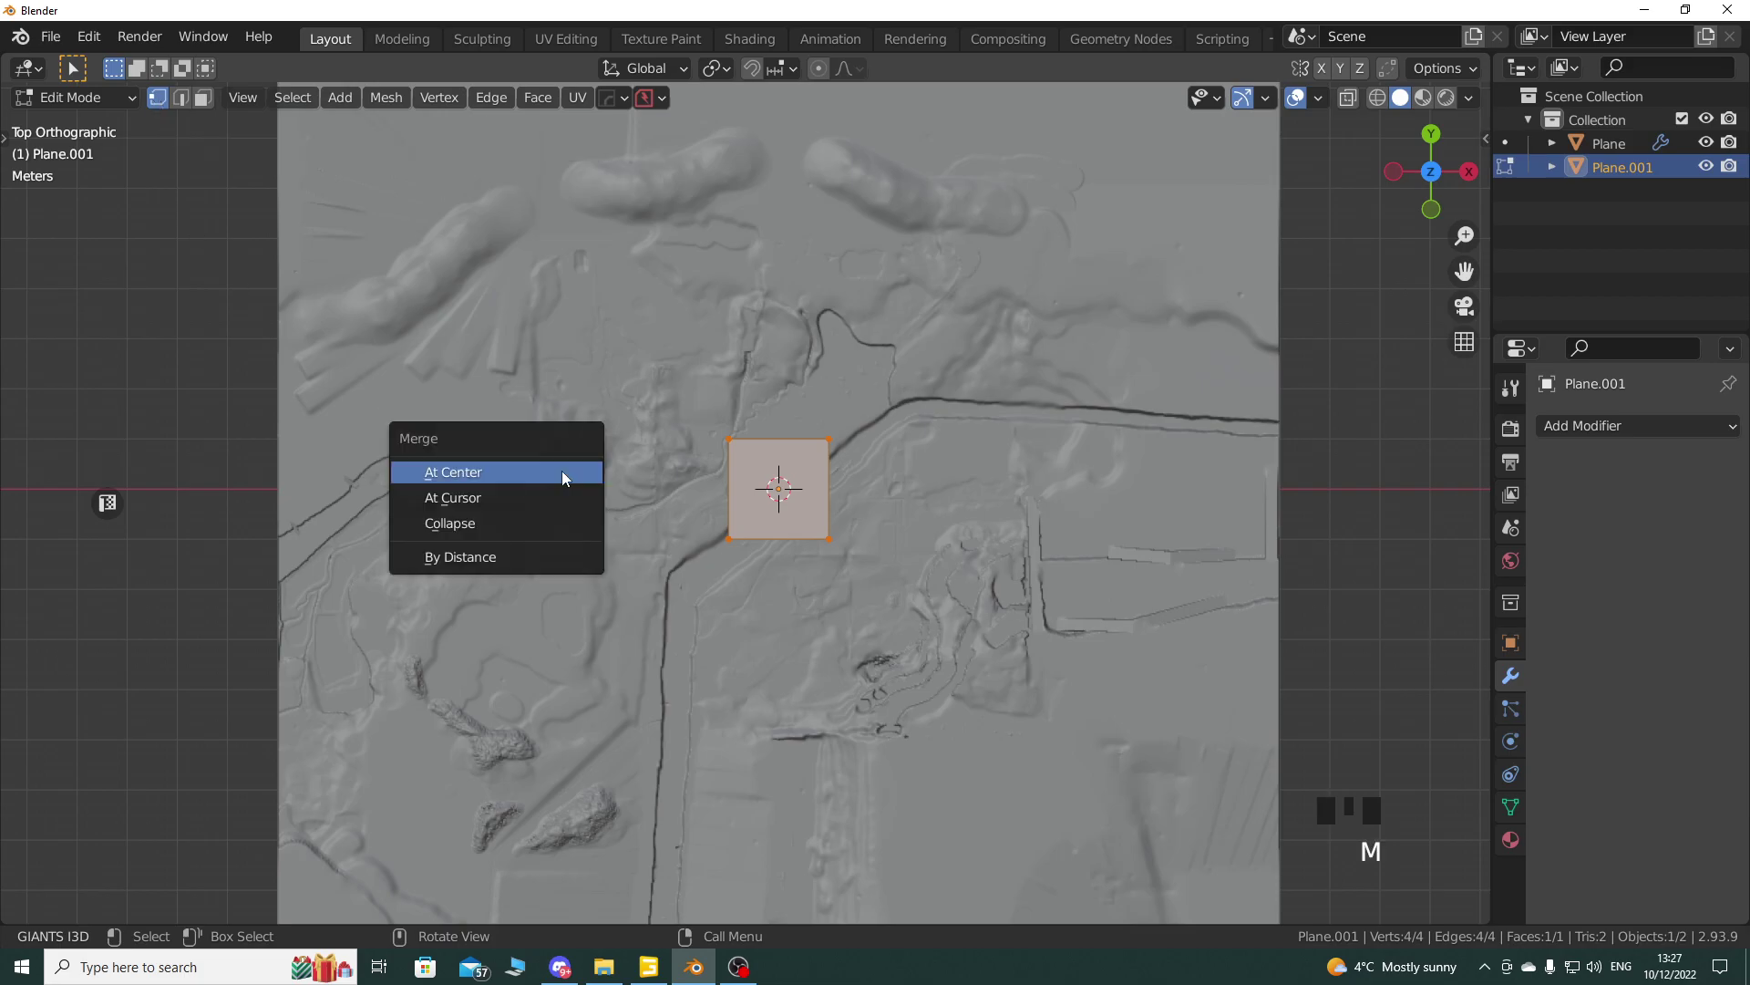
left_click(485, 470)
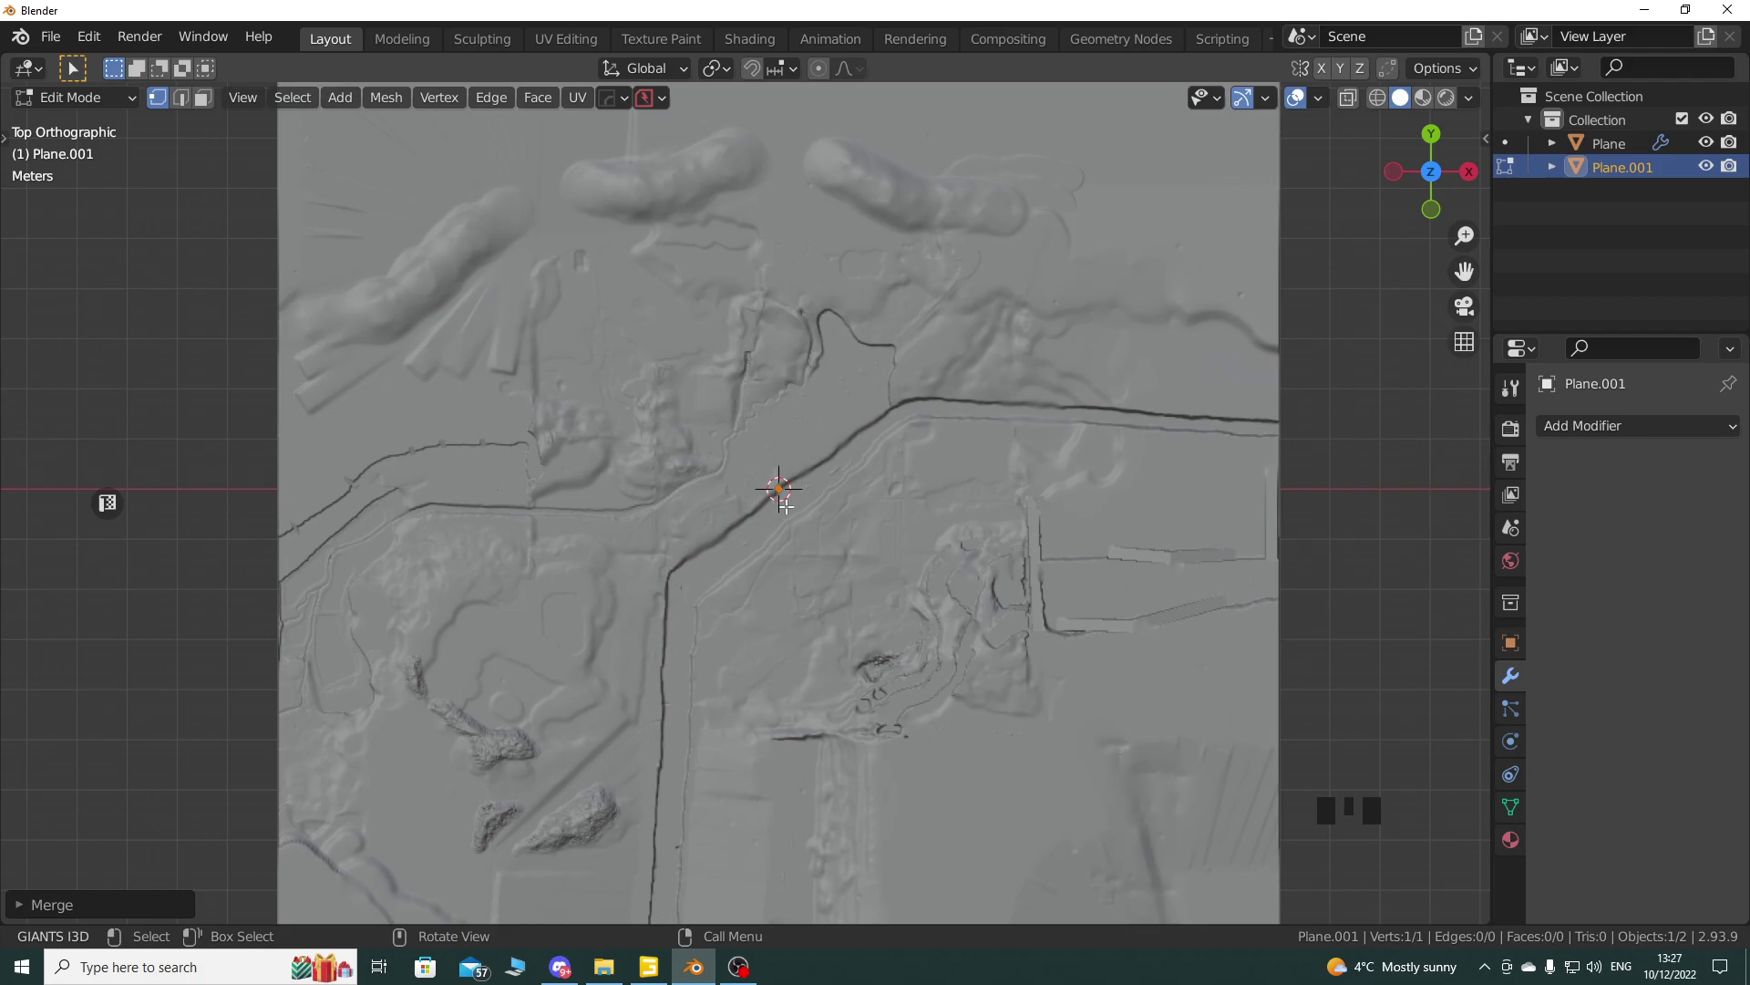
Step: Move the single vertex to just outside the terrain's southern edge, slightly west of where the ravine ends
middle_click_drag(803, 659, 871, 439, "shift")
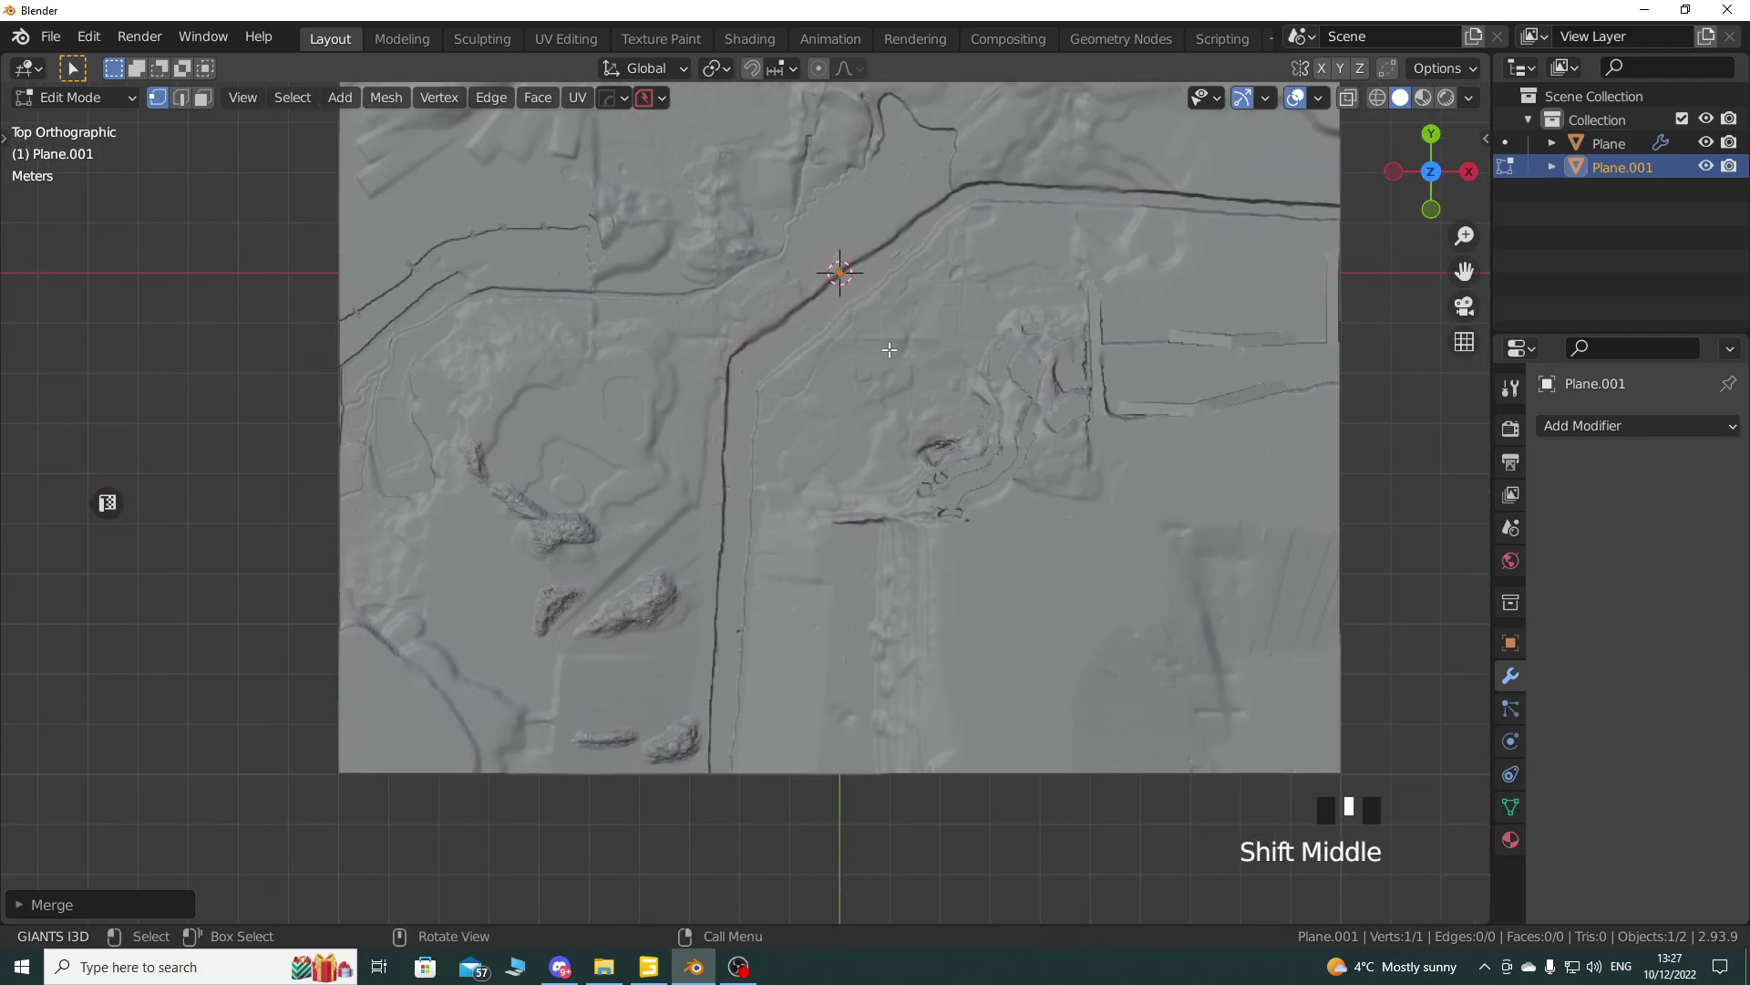
key("g")
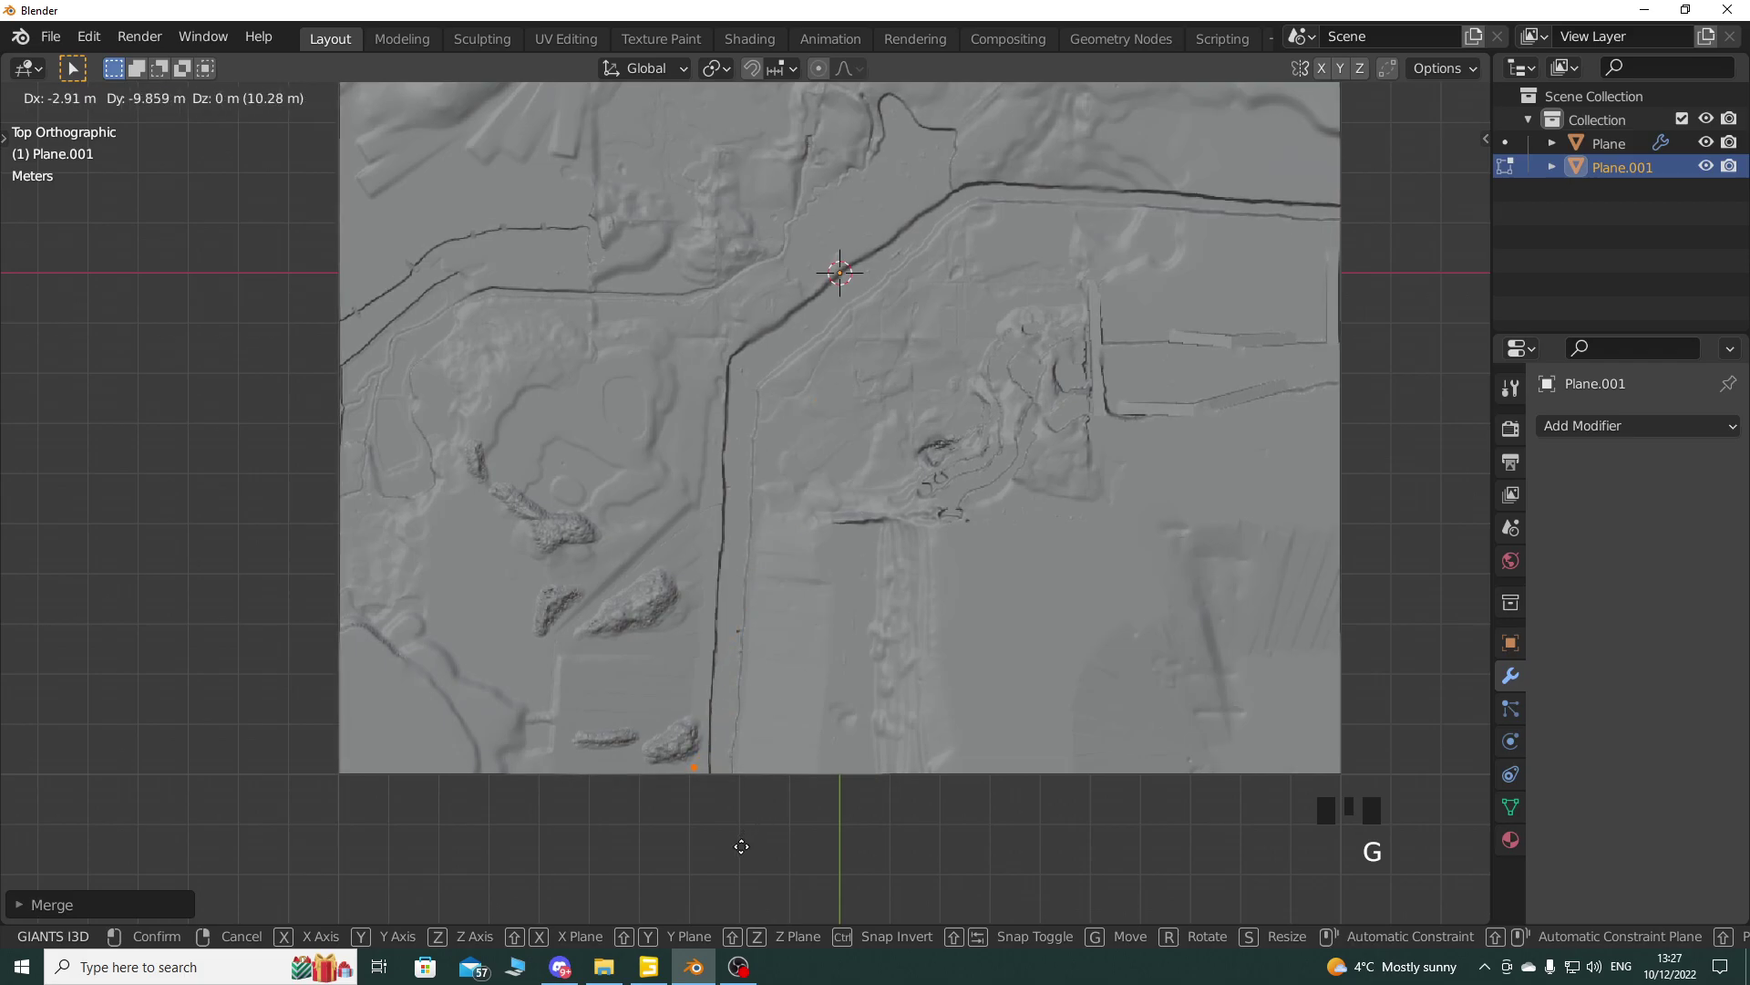
left_click(738, 875)
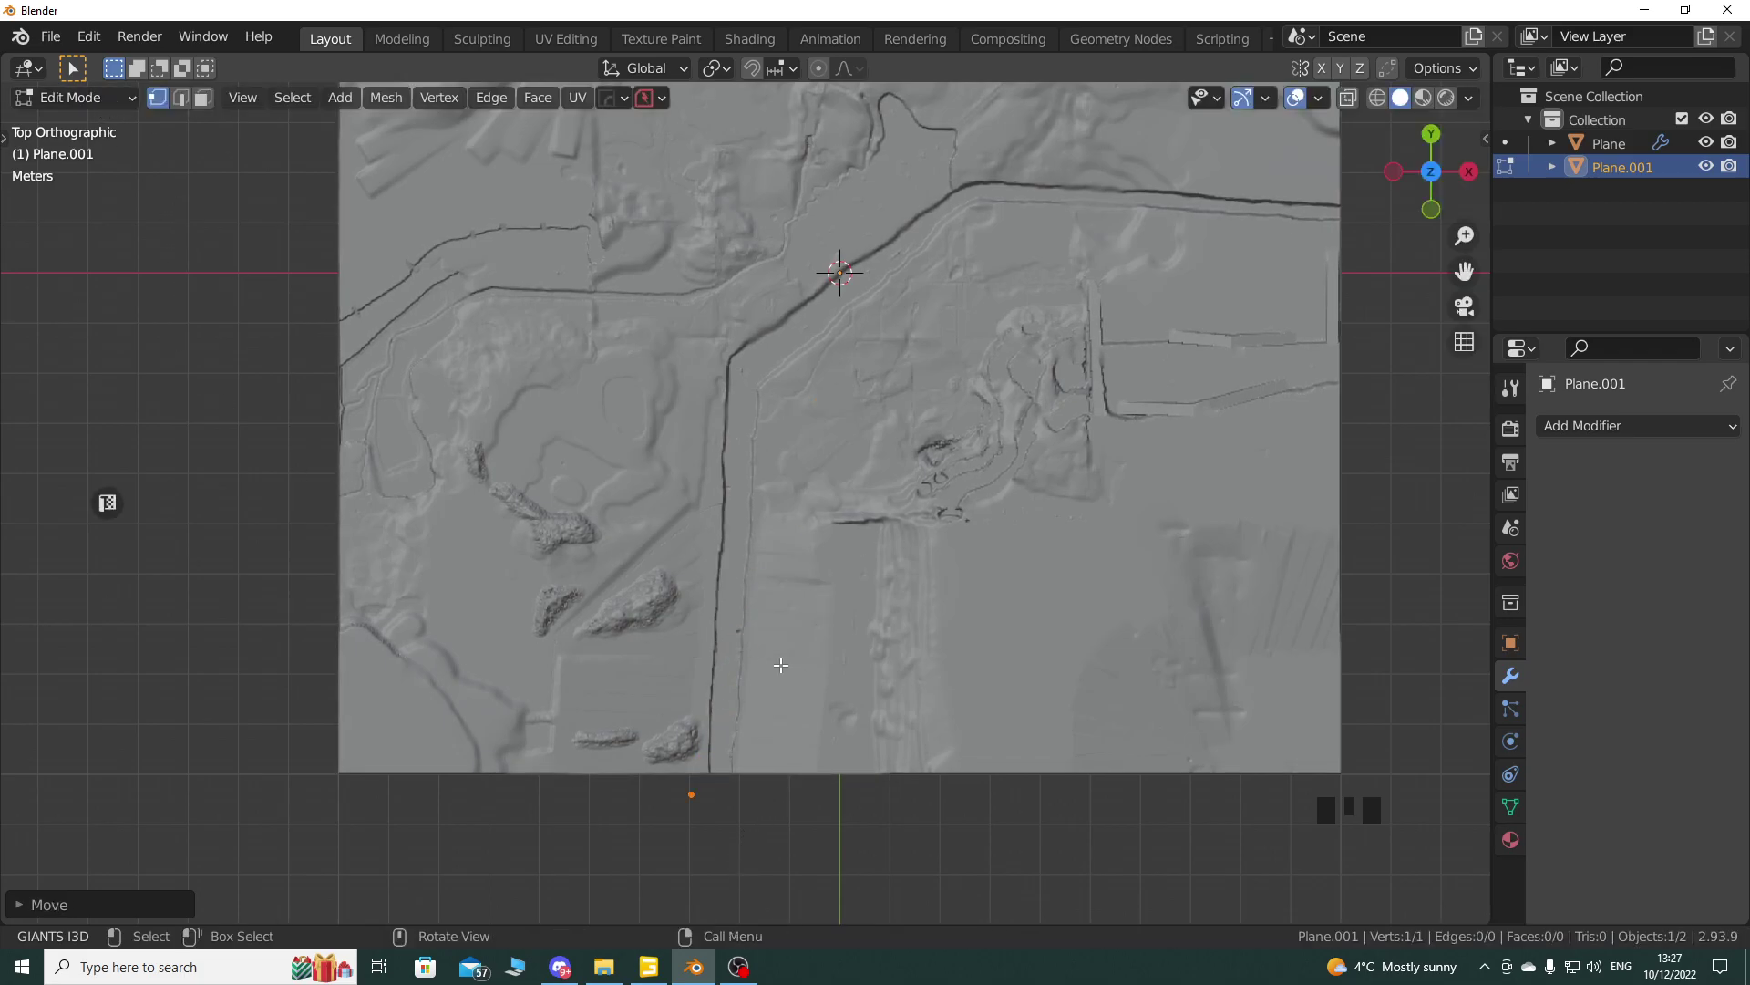
middle_click_drag(771, 683, 781, 496, "shift")
scroll(781, 496, "up", 5)
scroll(745, 558, "up", 2)
scroll(693, 584, "up", 4)
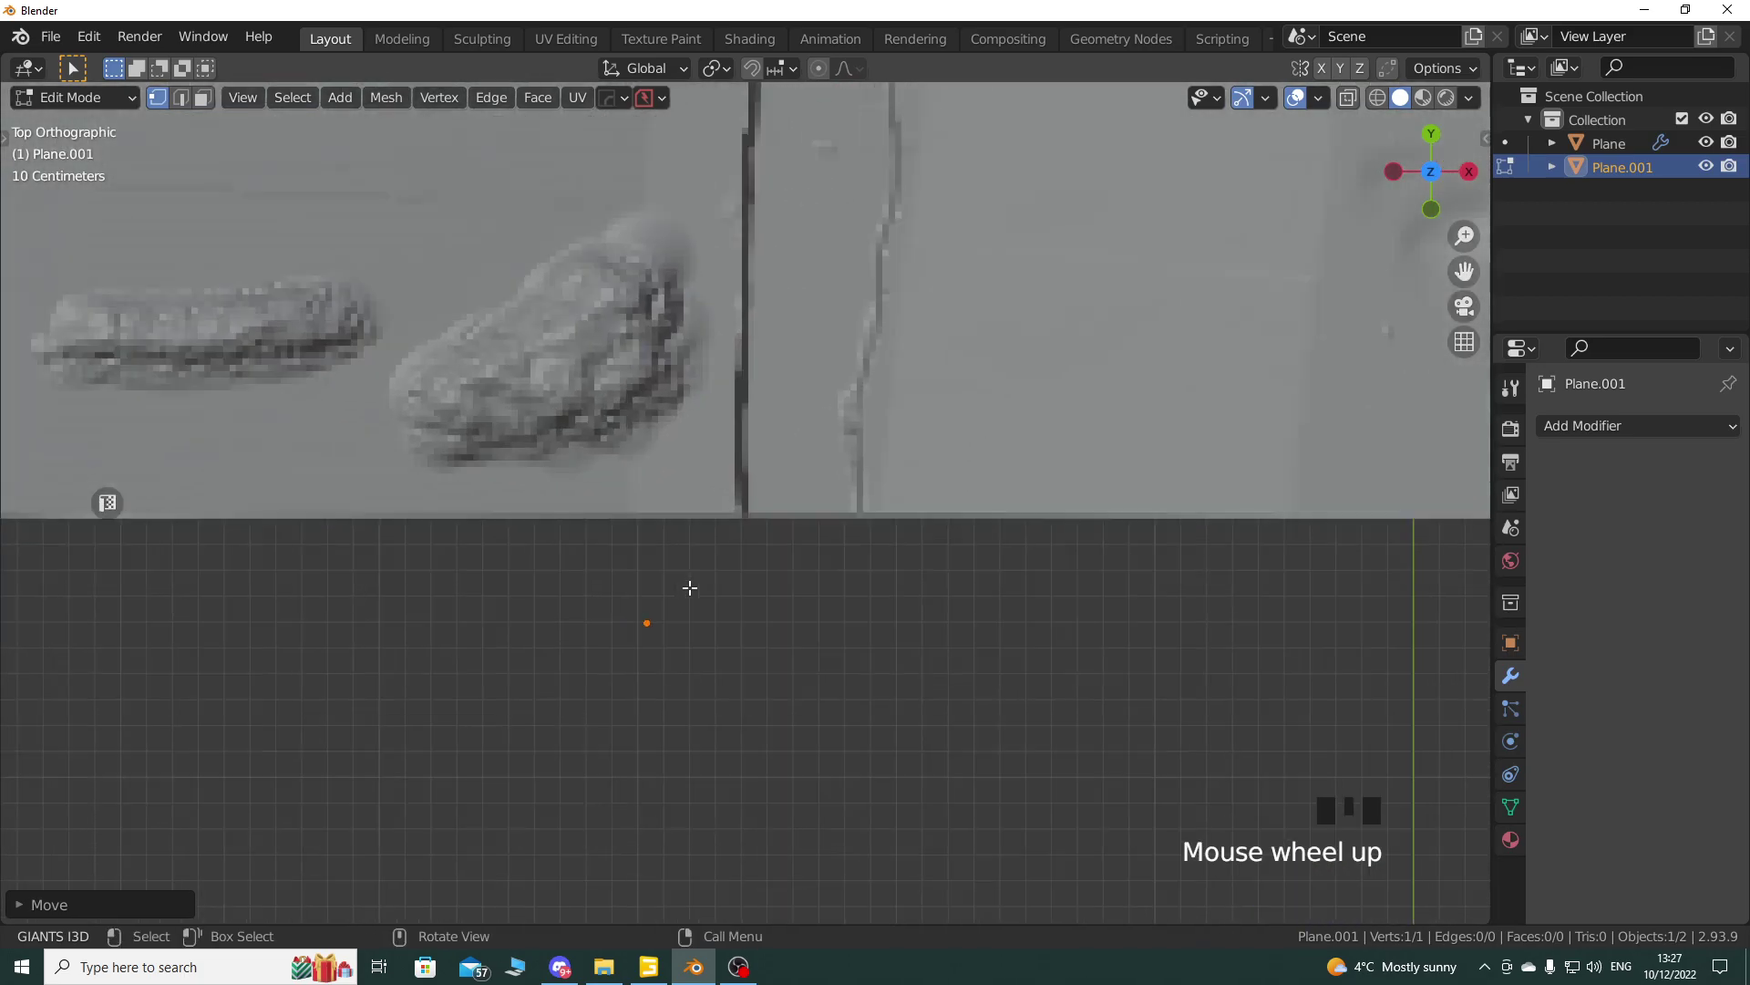
key("g")
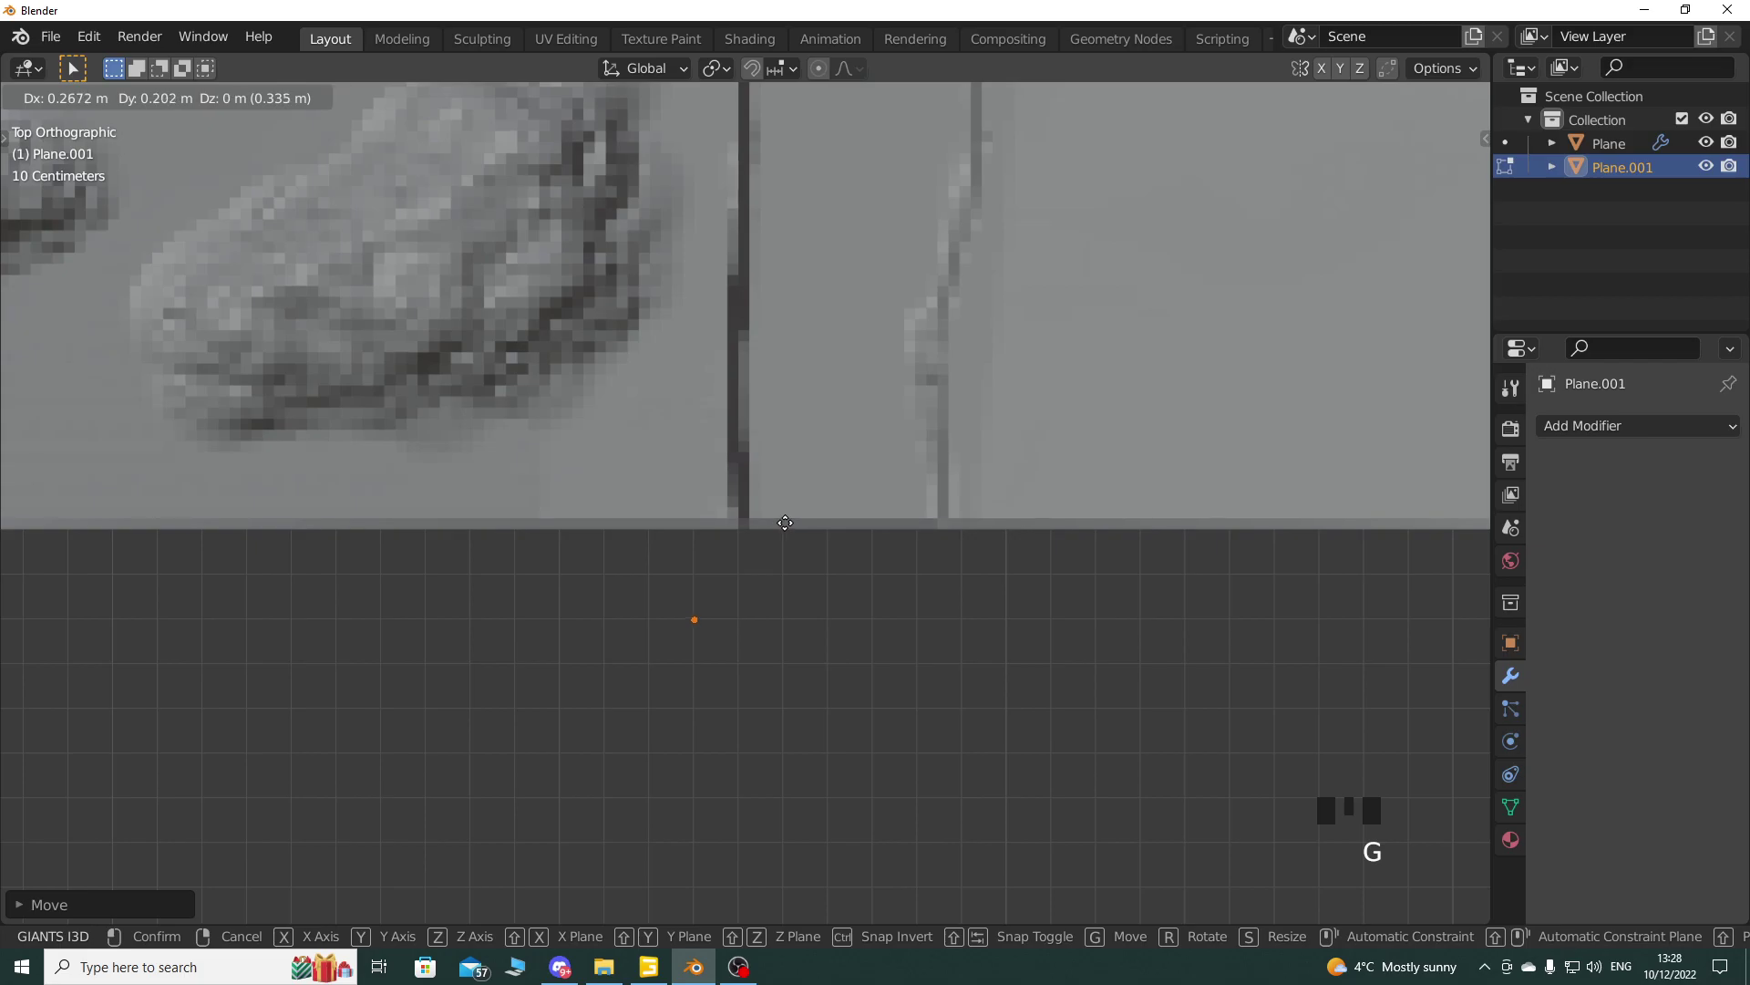
left_click(781, 522)
Step: Extrude four connected vertices northward along the ravine's west side, up to its first bend
scroll(818, 395, "down", 7)
middle_click_drag(729, 347, 727, 511, "shift")
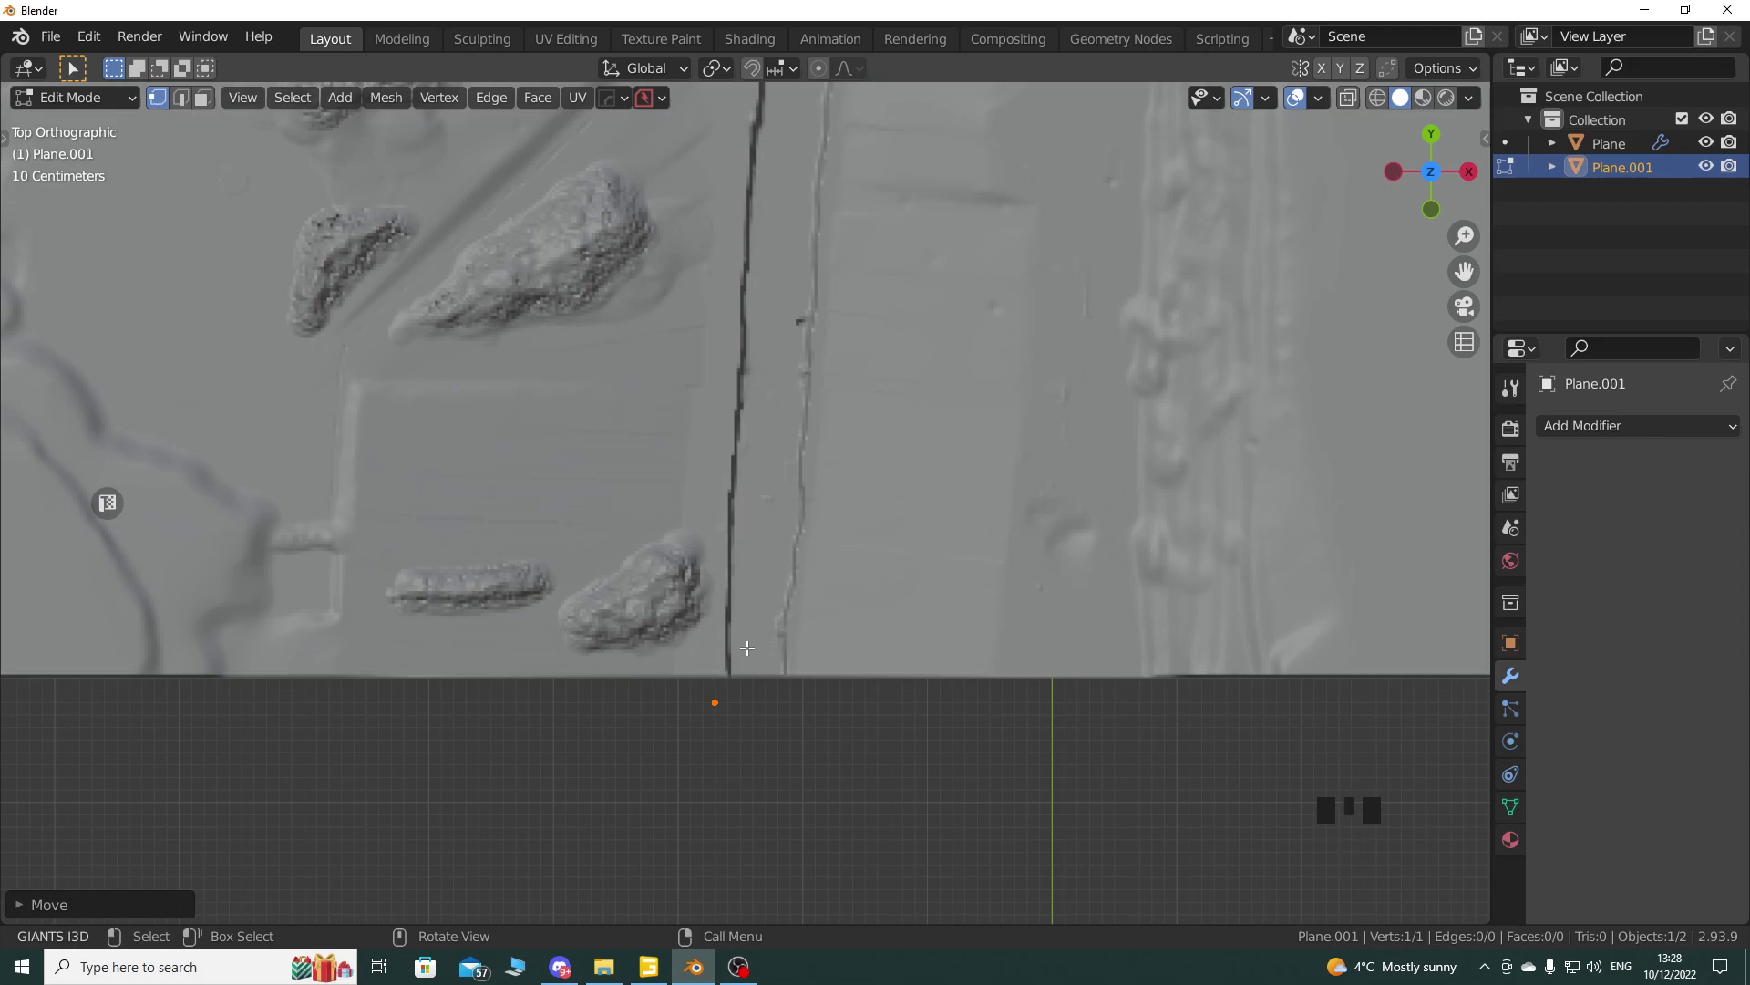
key("e")
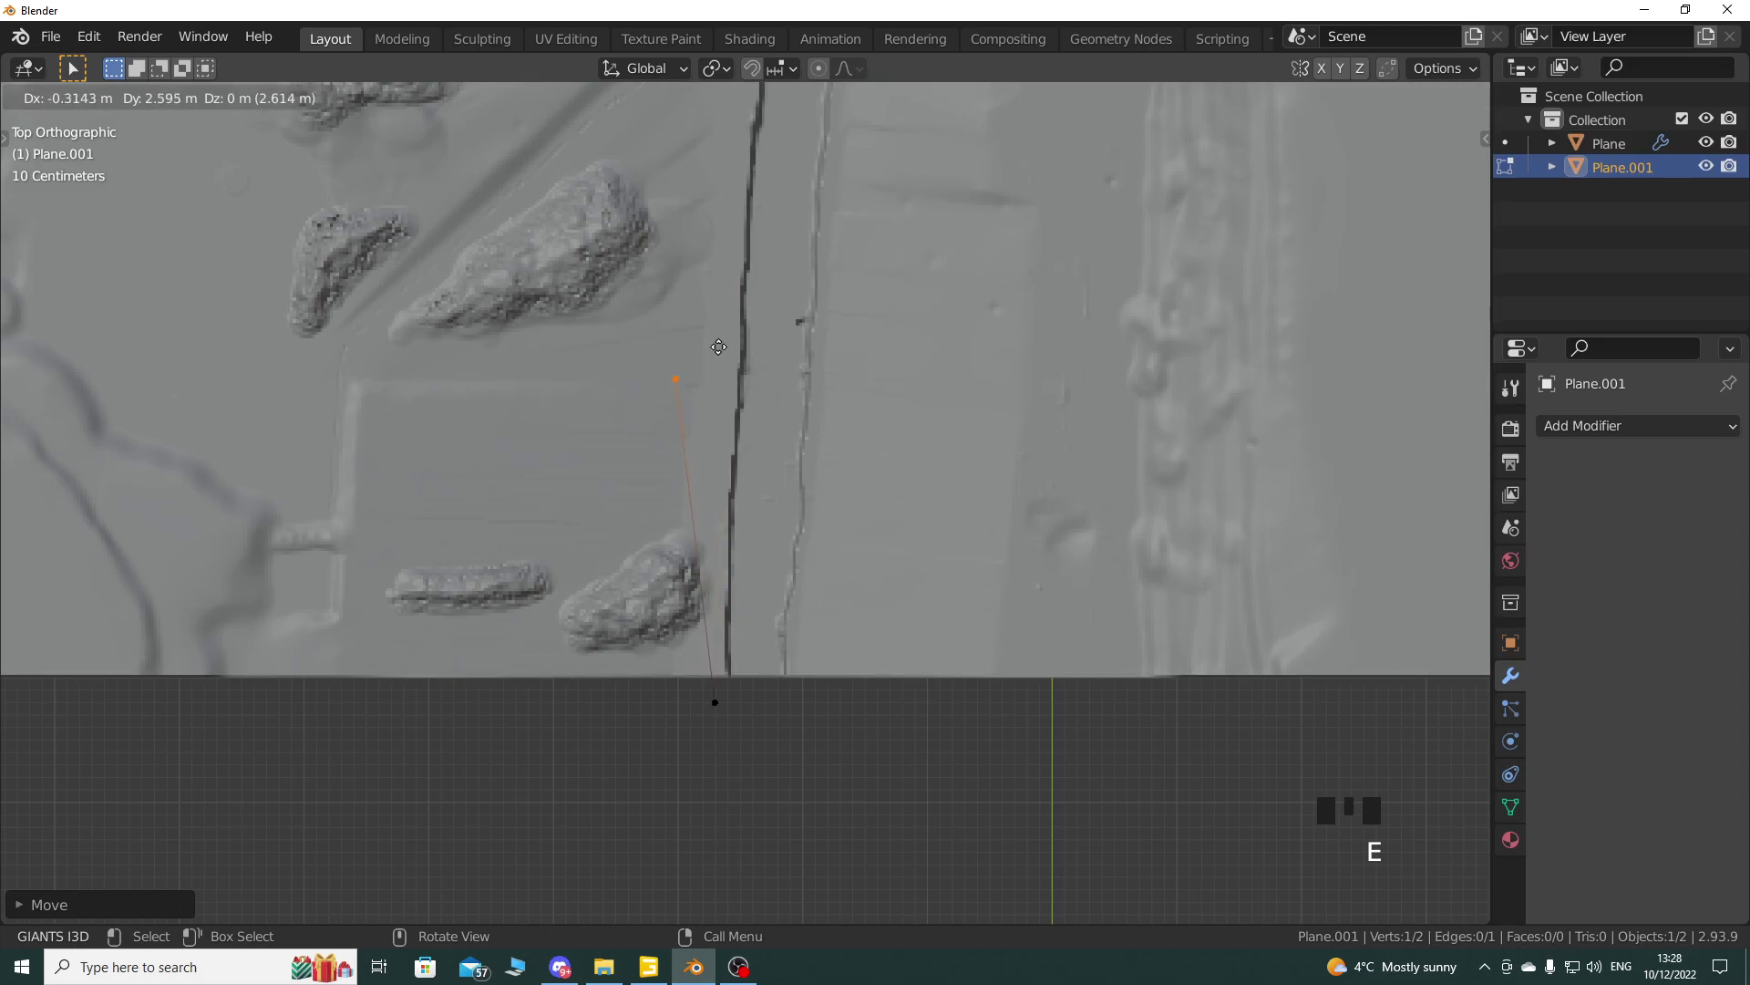
left_click(740, 349)
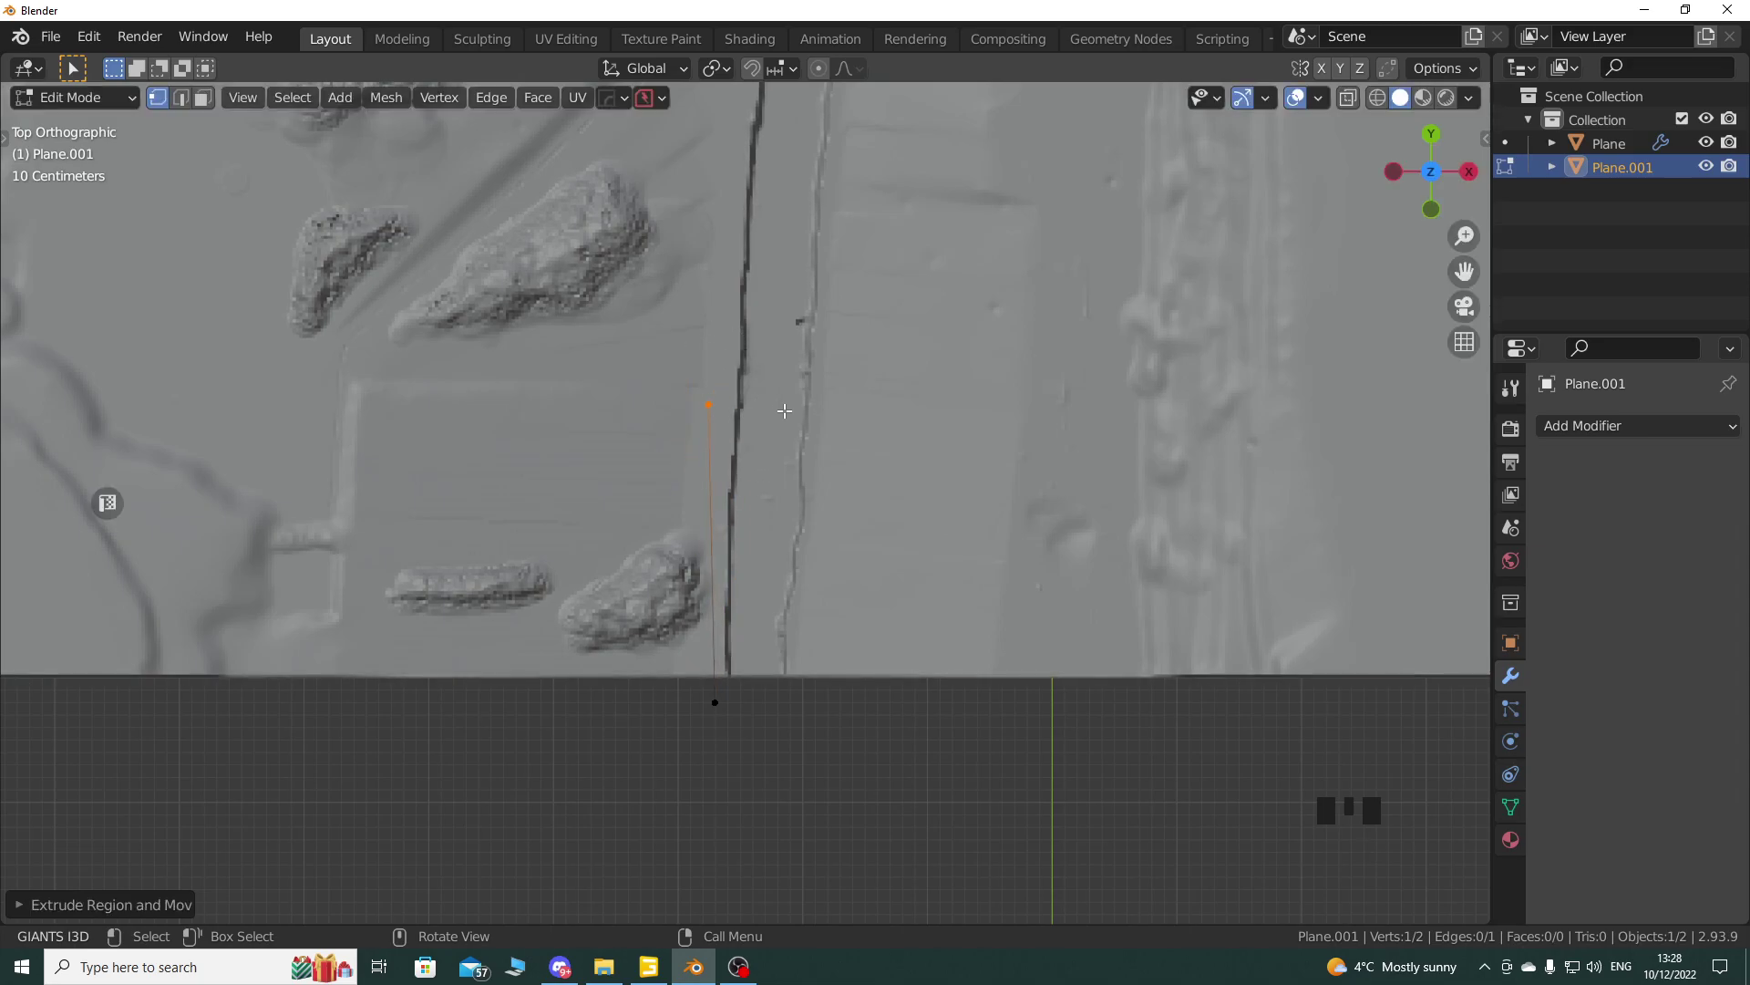
middle_click_drag(784, 411, 757, 600, "shift")
key("e")
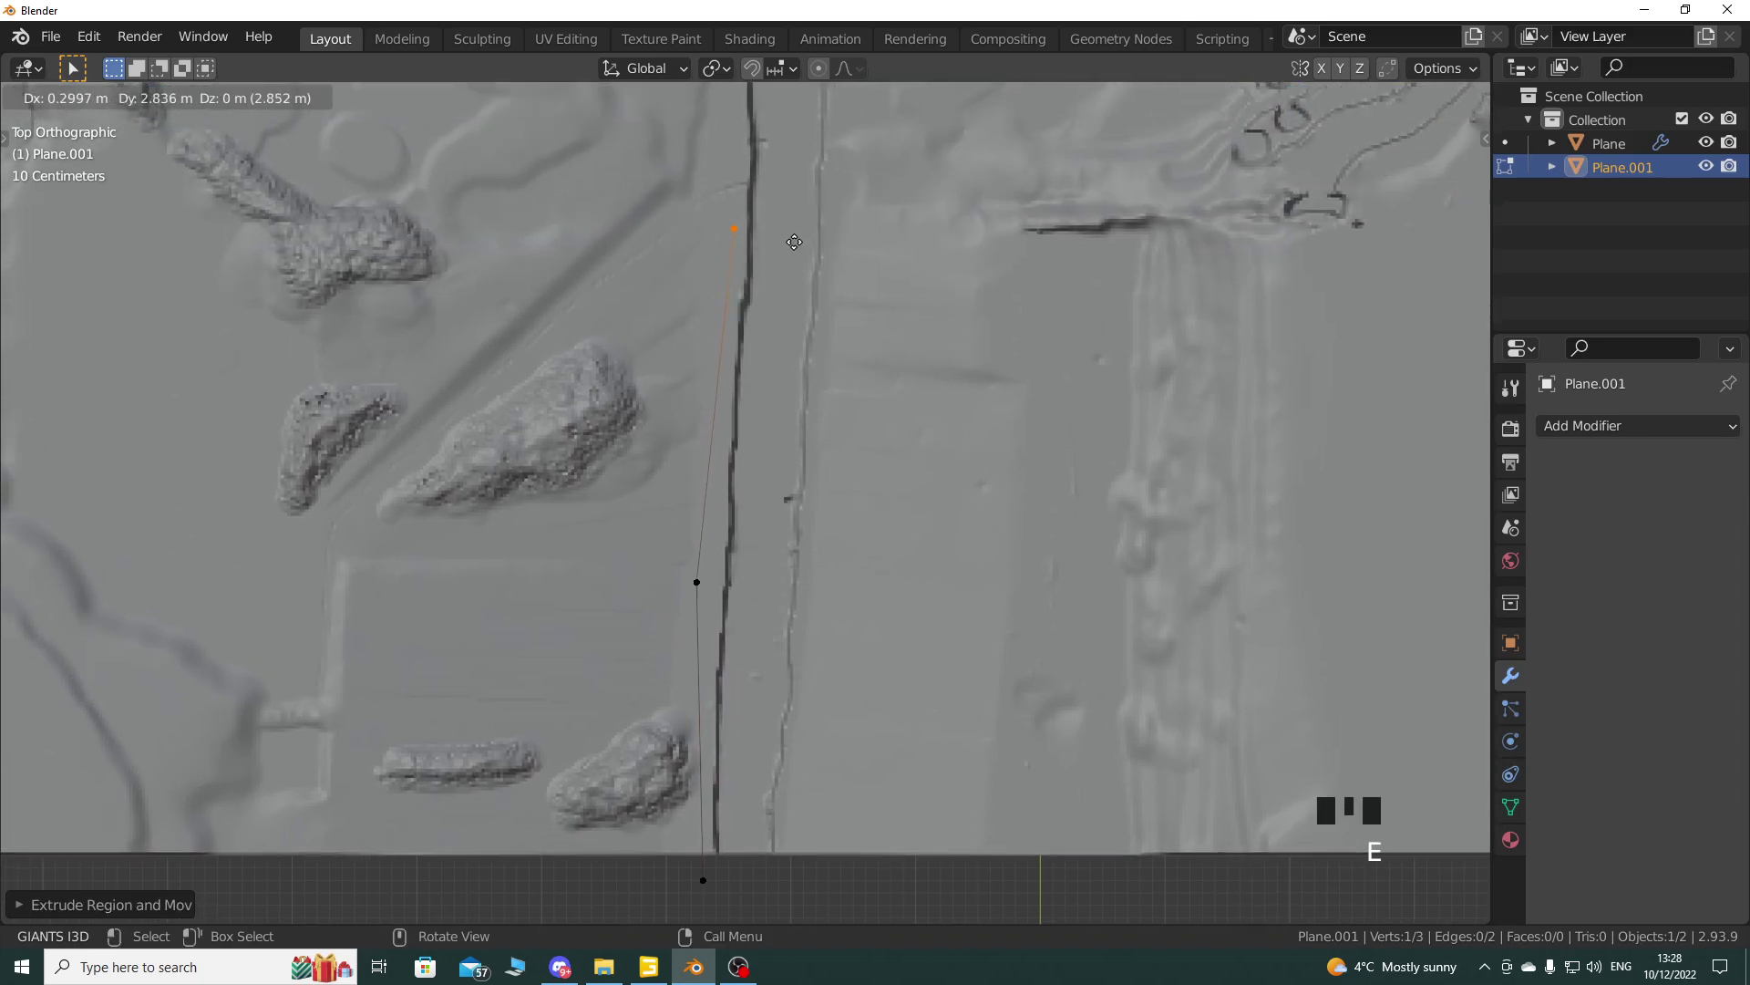
left_click(782, 233)
middle_click_drag(773, 339, 751, 712, "shift")
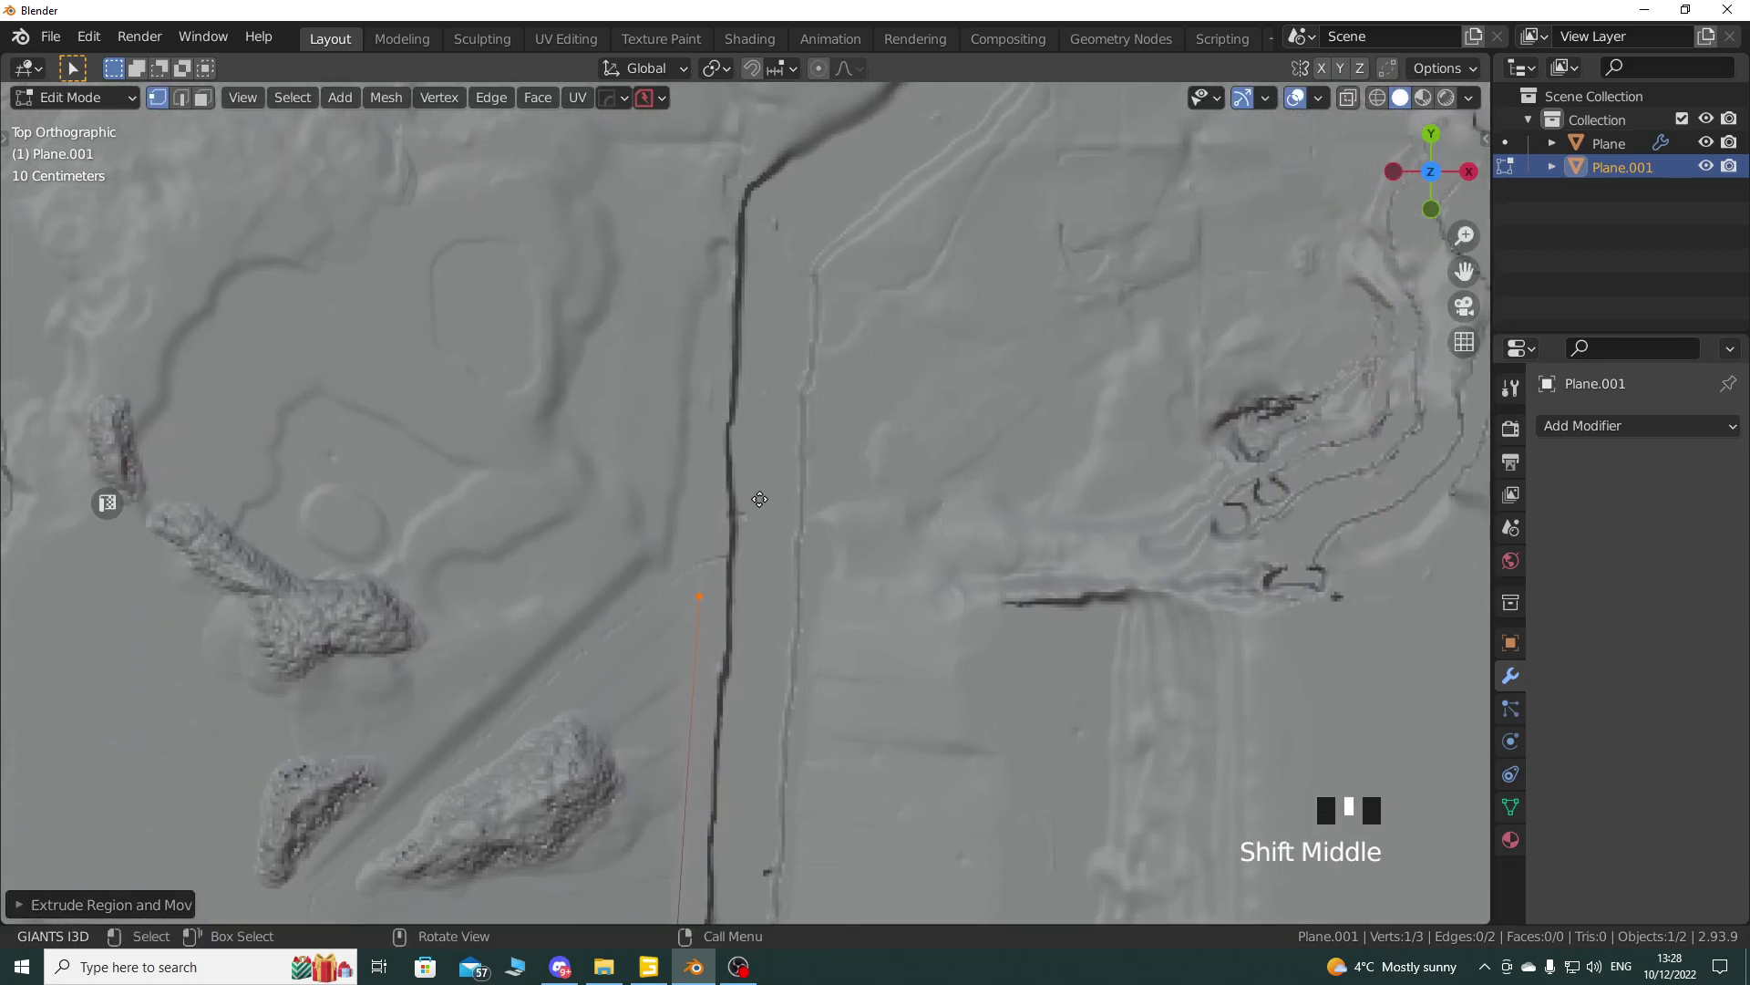
key("e")
left_click(766, 248)
middle_click_drag(786, 345, 765, 642, "shift")
key("e")
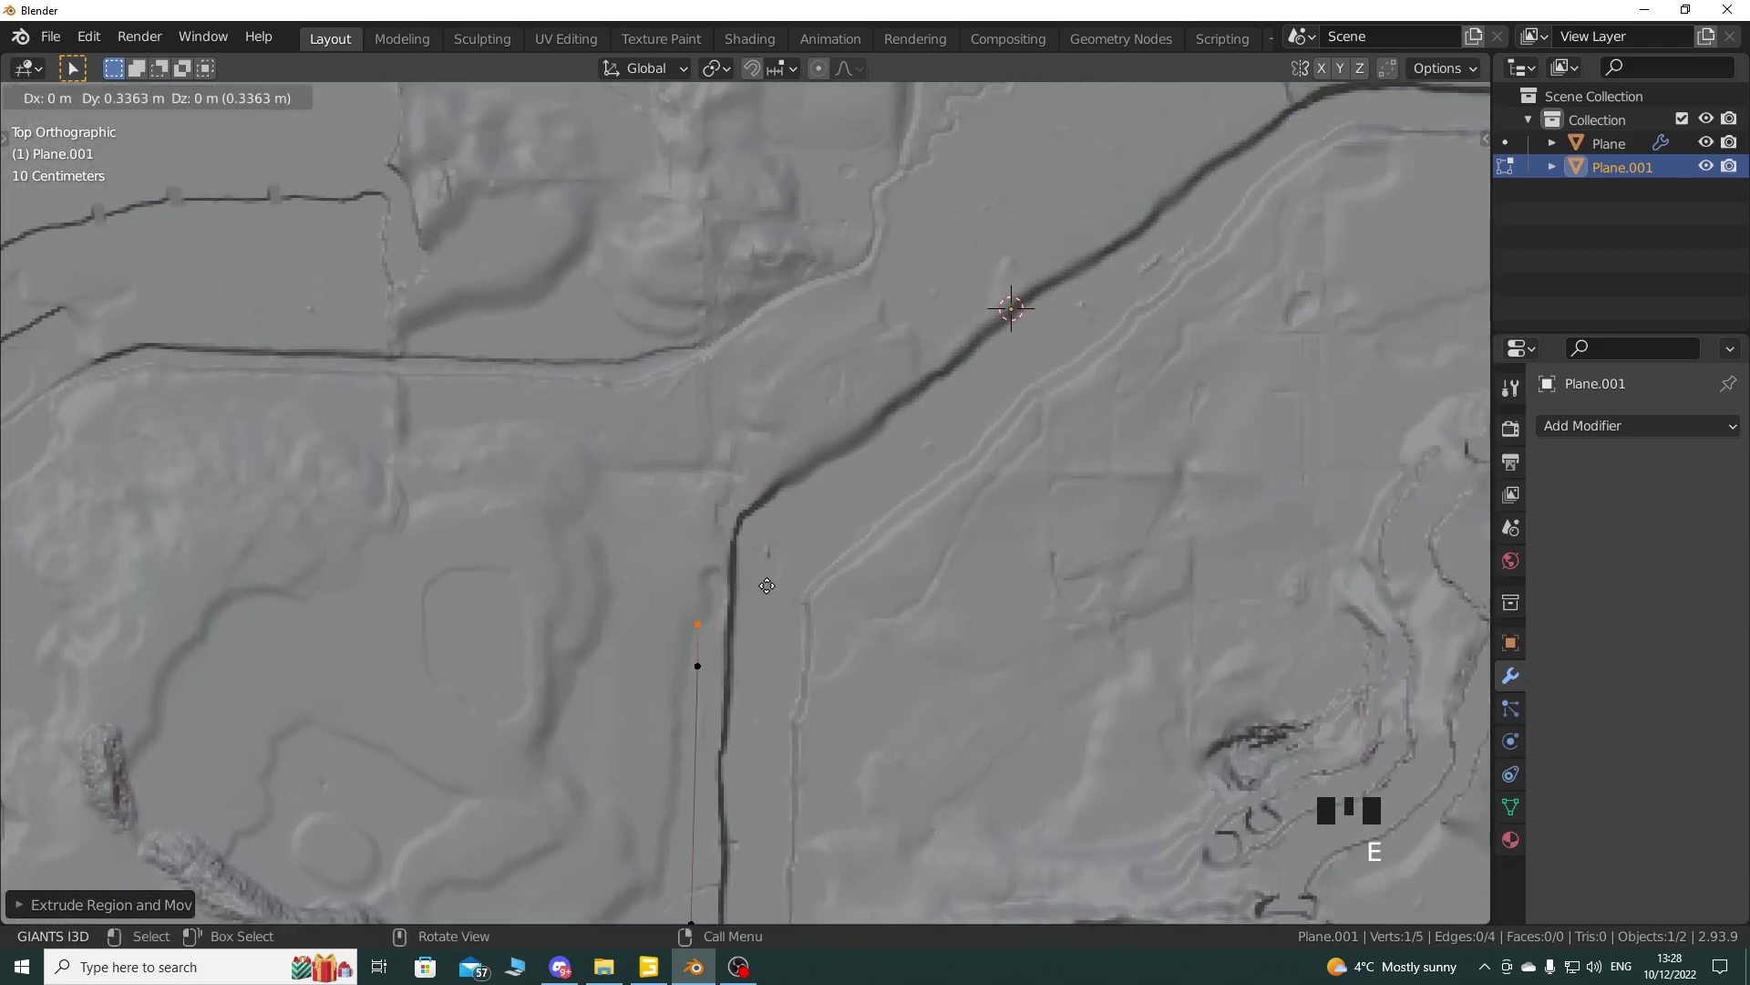
left_click(785, 482)
Step: Extrude four more vertices along the northwest side of the ravine's diagonal stretch, up to its second bend
middle_click_drag(785, 482, 731, 606, "shift")
key("e")
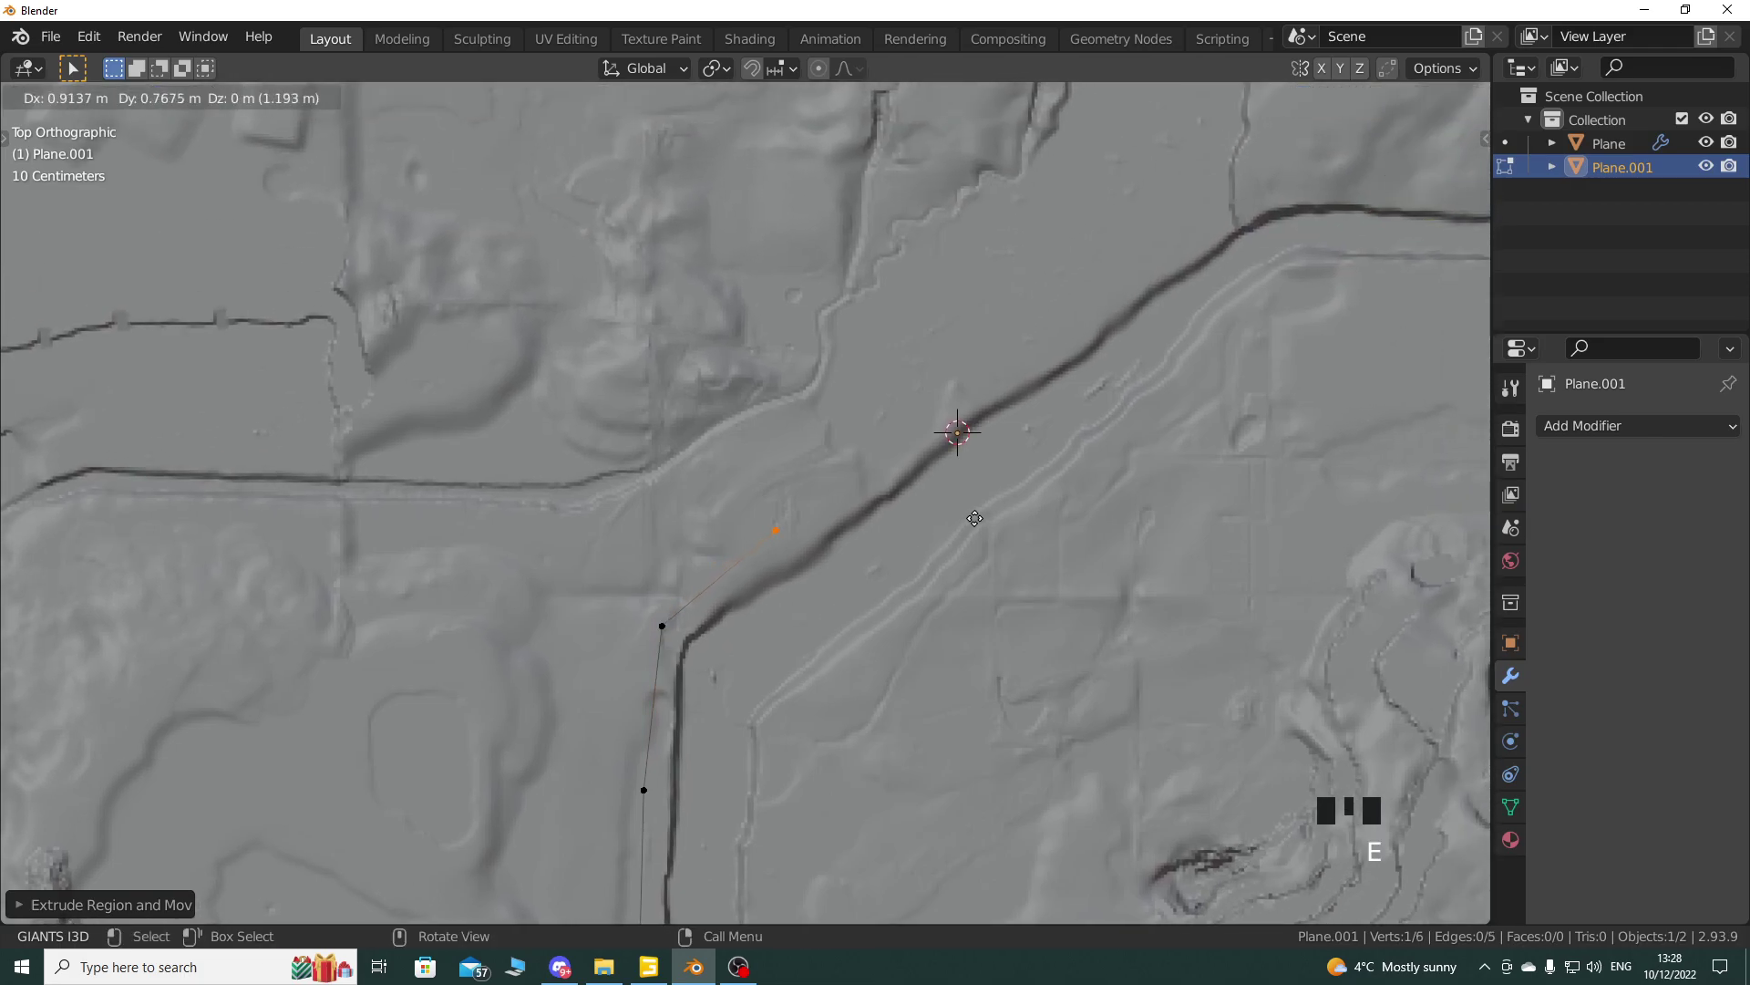
left_click(992, 515)
middle_click_drag(992, 515, 822, 648, "shift")
key("e")
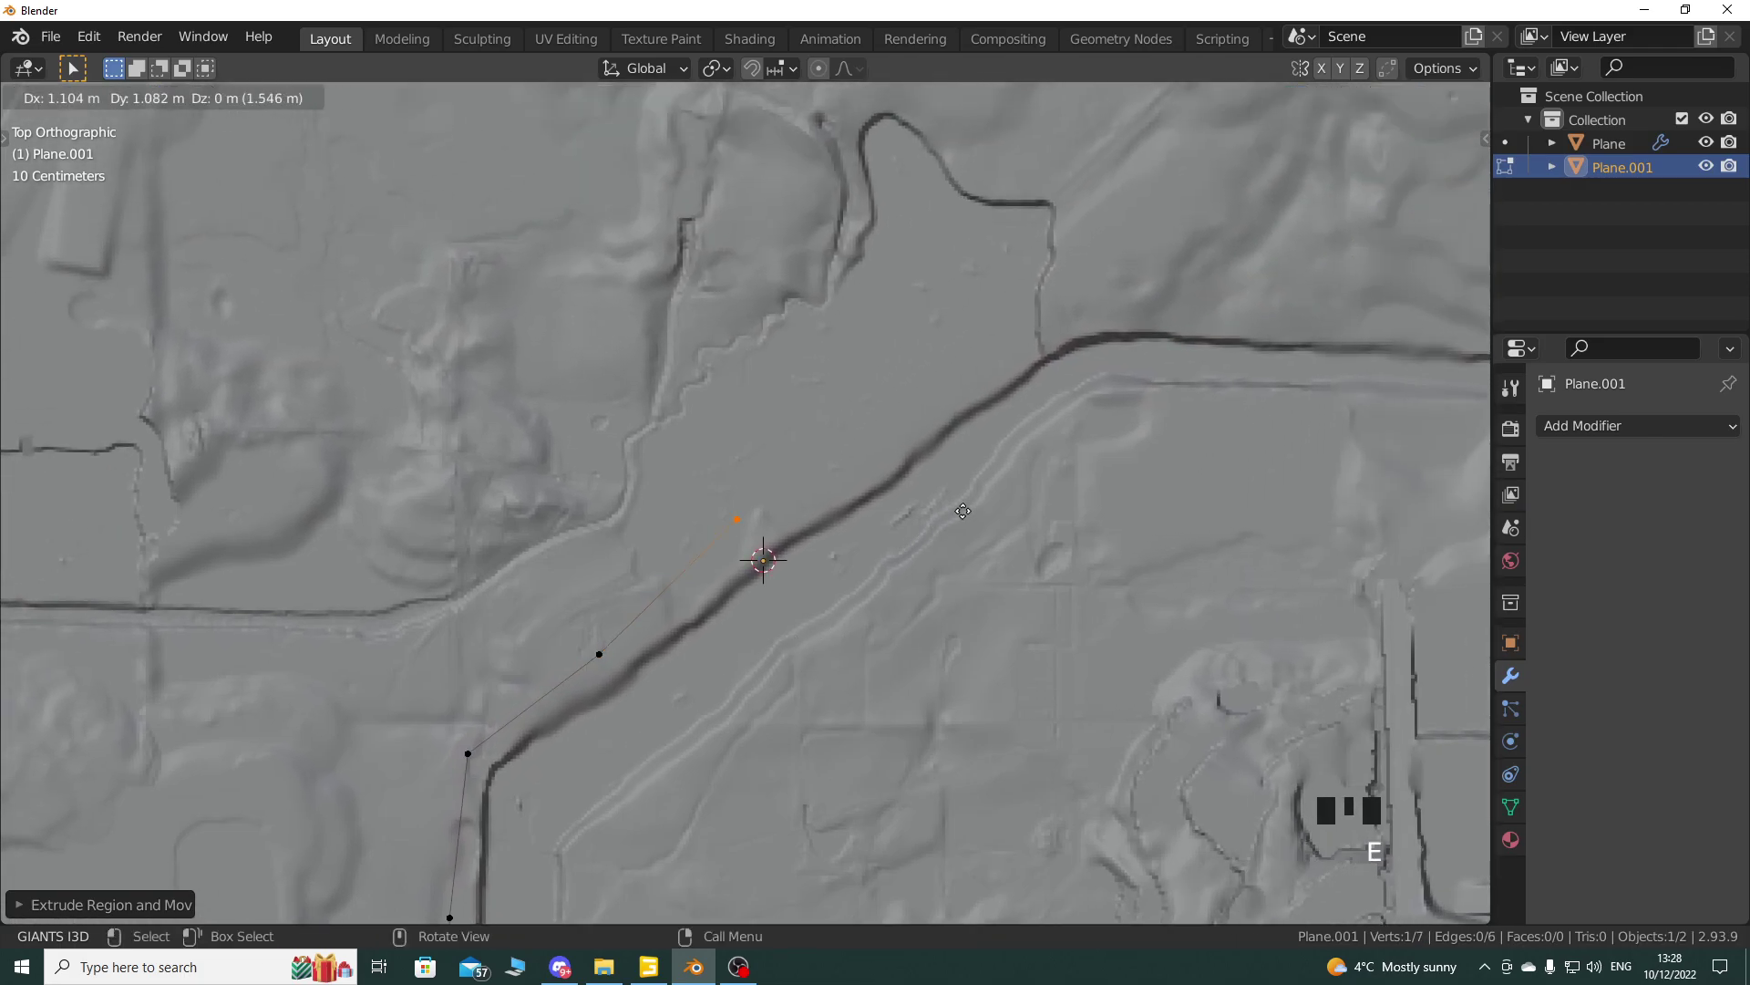
left_click(1018, 500)
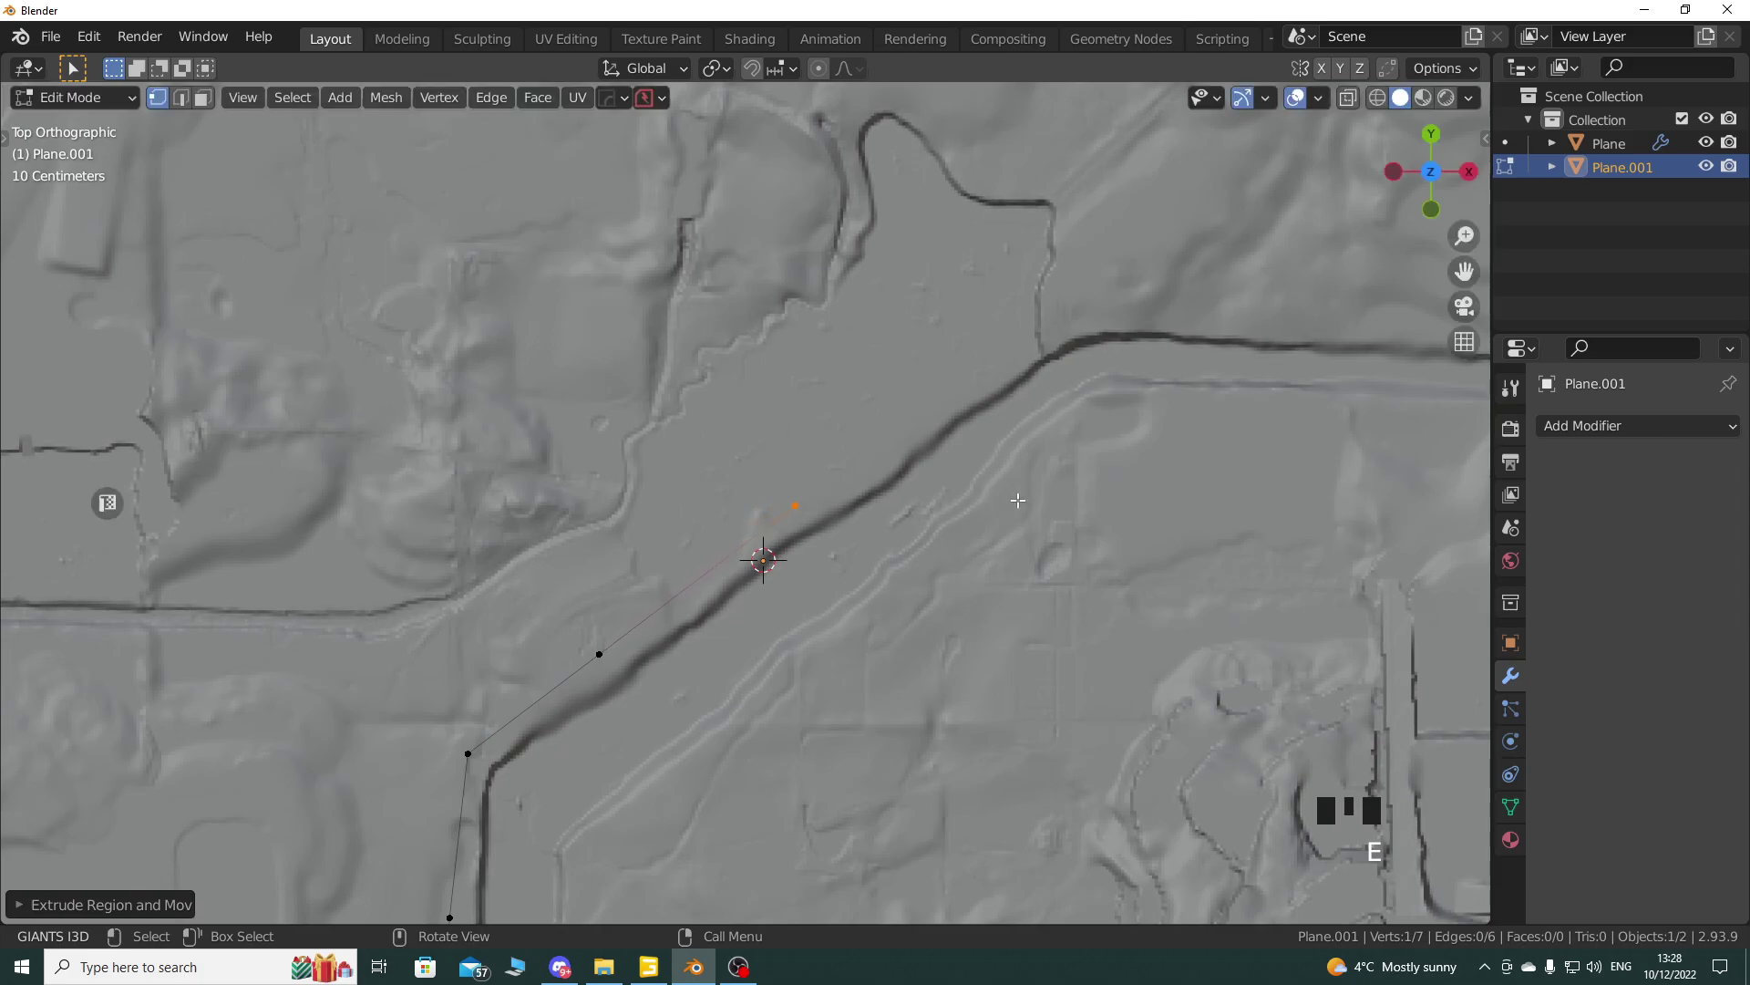
middle_click_drag(1017, 501, 861, 607, "shift")
key("e")
left_click(1002, 504)
middle_click_drag(1001, 504, 884, 601, "shift")
key("e")
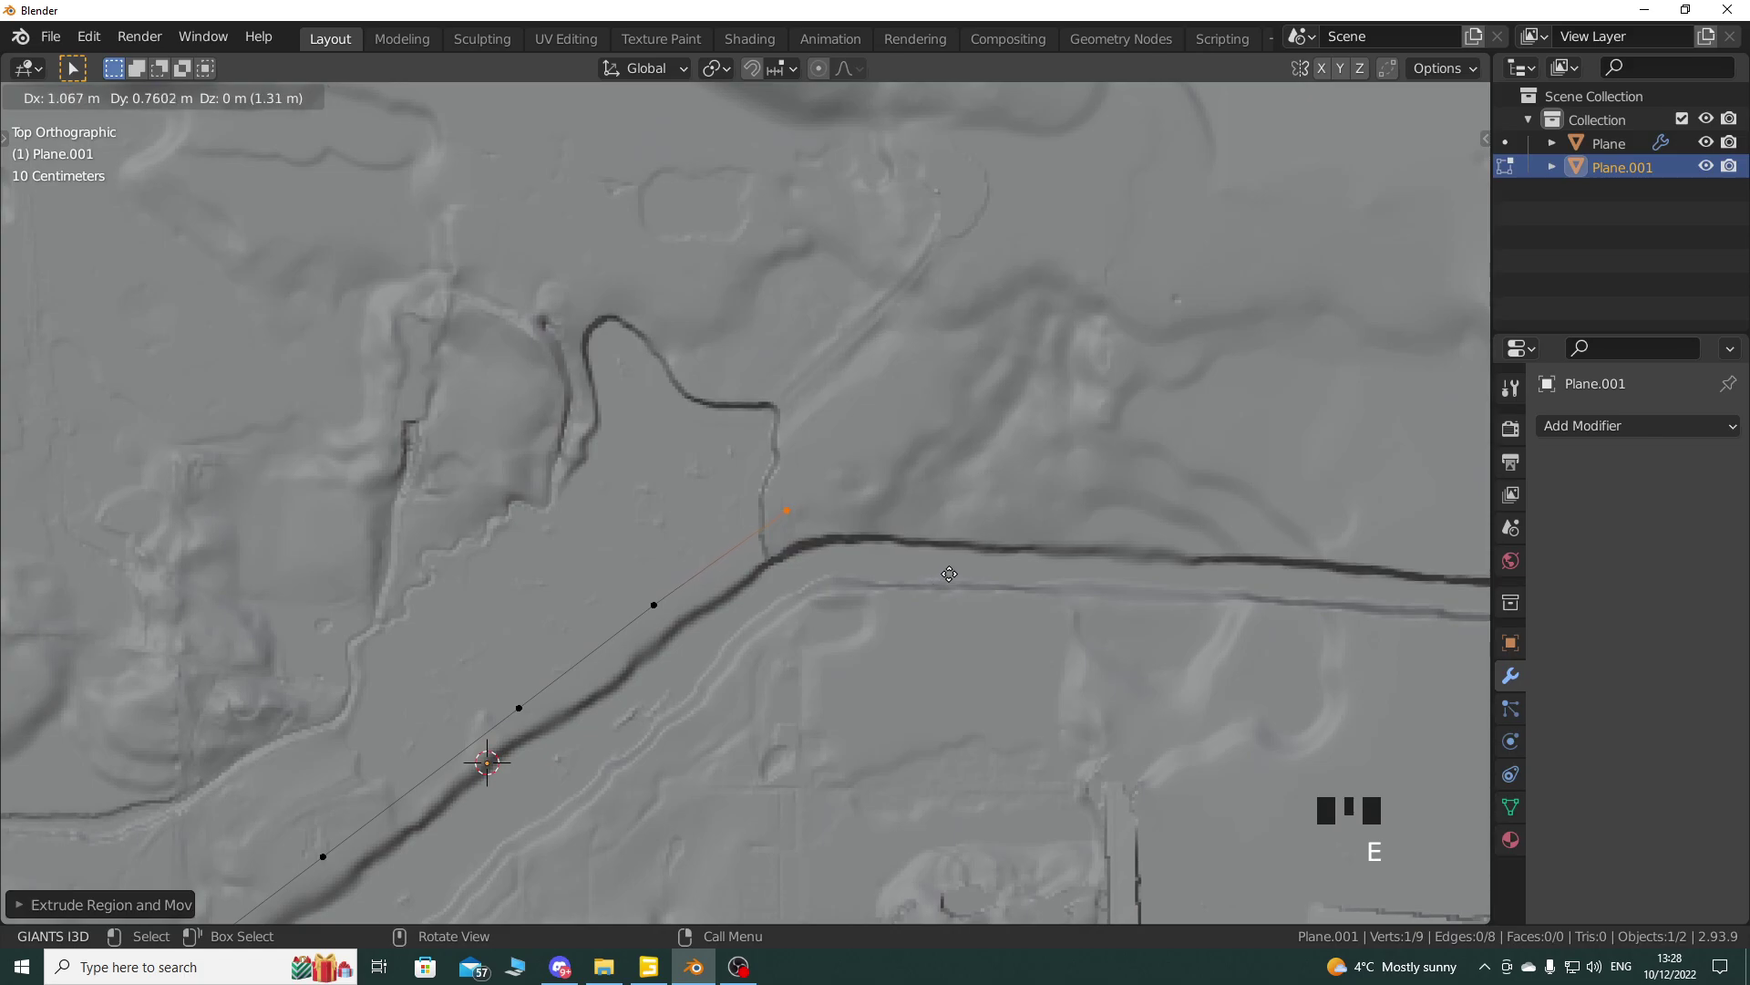
left_click(959, 575)
Step: Extrude five more vertices eastward along the ravine's north side, ending just beyond the terrain's eastern edge
middle_click_drag(960, 575, 750, 605, "shift")
key("e")
left_click(877, 610)
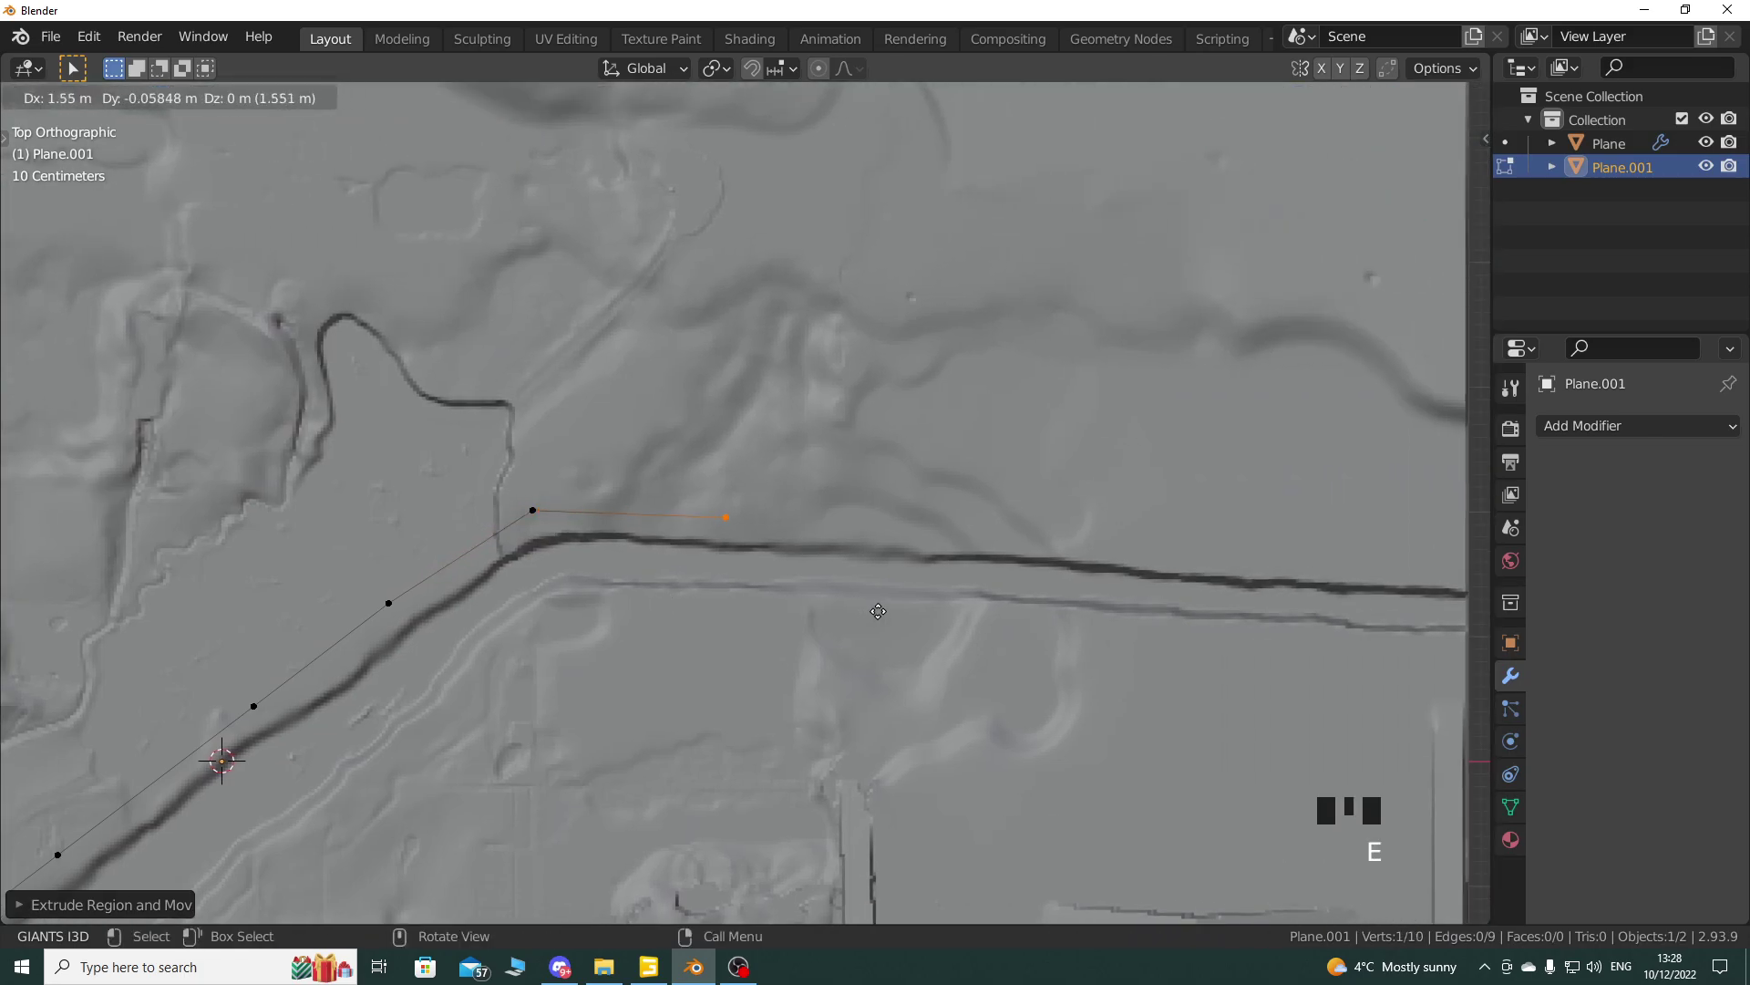
middle_click_drag(878, 610, 680, 641, "shift")
key("e")
left_click(836, 652)
middle_click_drag(836, 651, 696, 654, "shift")
key("e")
left_click(883, 677)
key("e")
left_click(1062, 691)
key("e")
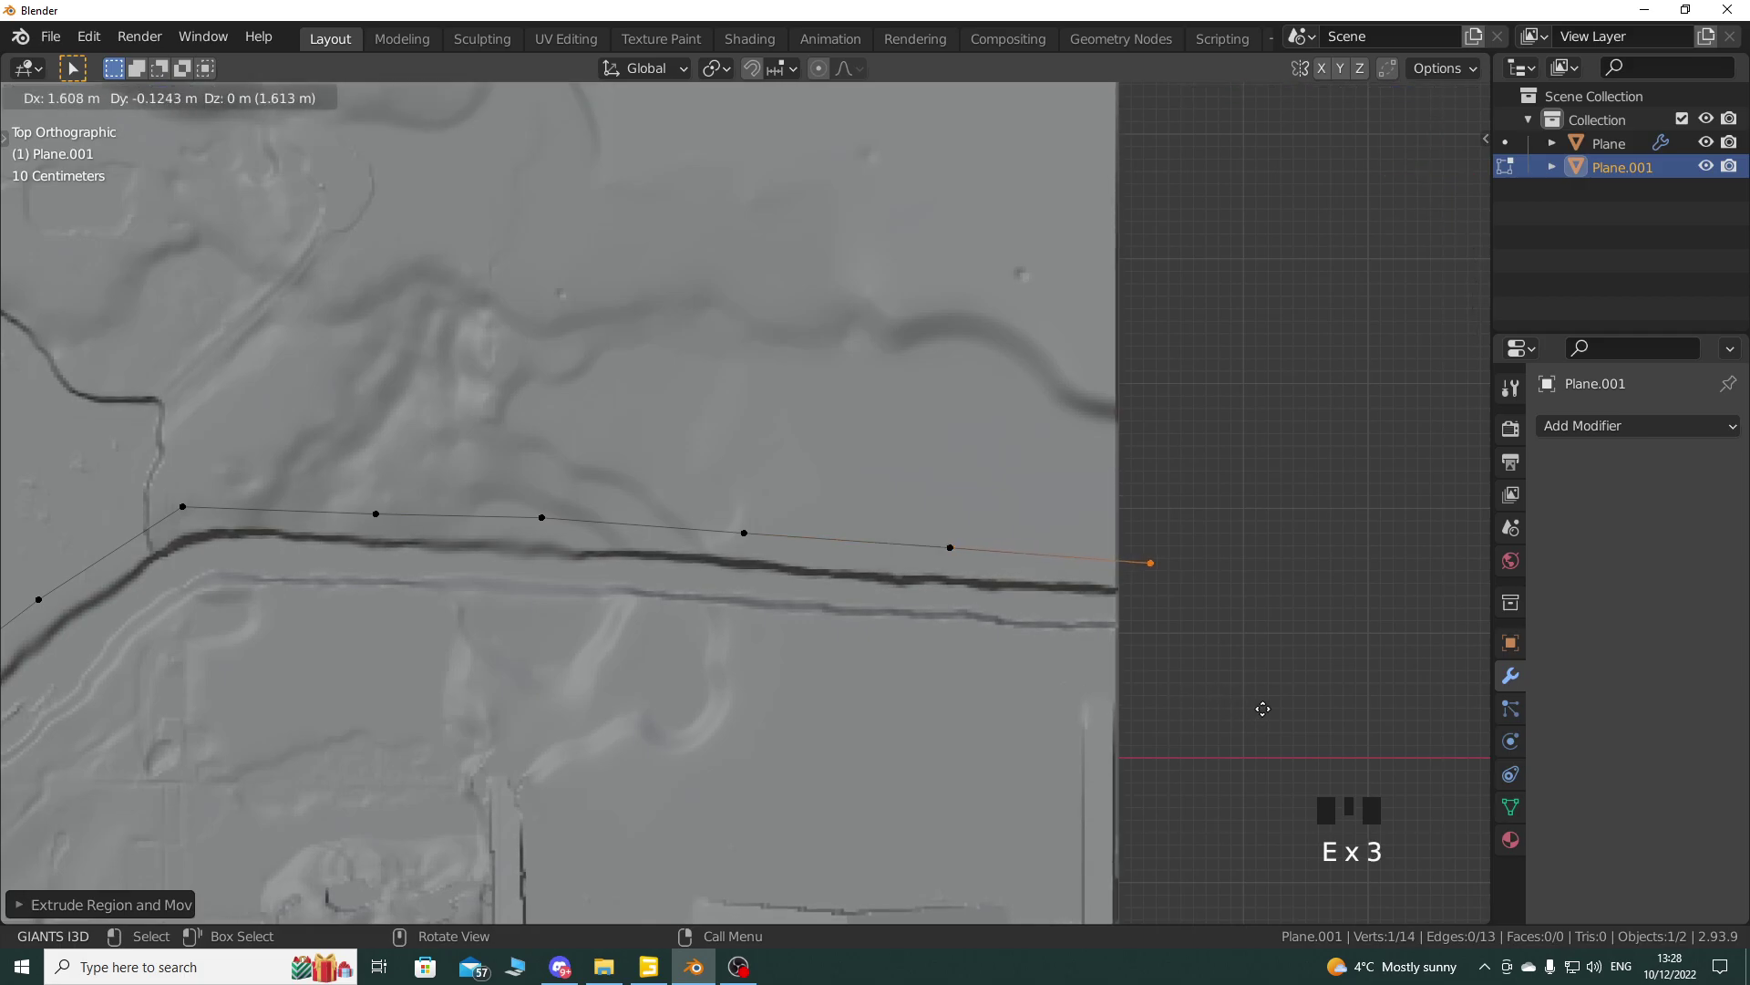
left_click(1263, 709)
middle_click_drag(676, 643, 939, 633, "shift")
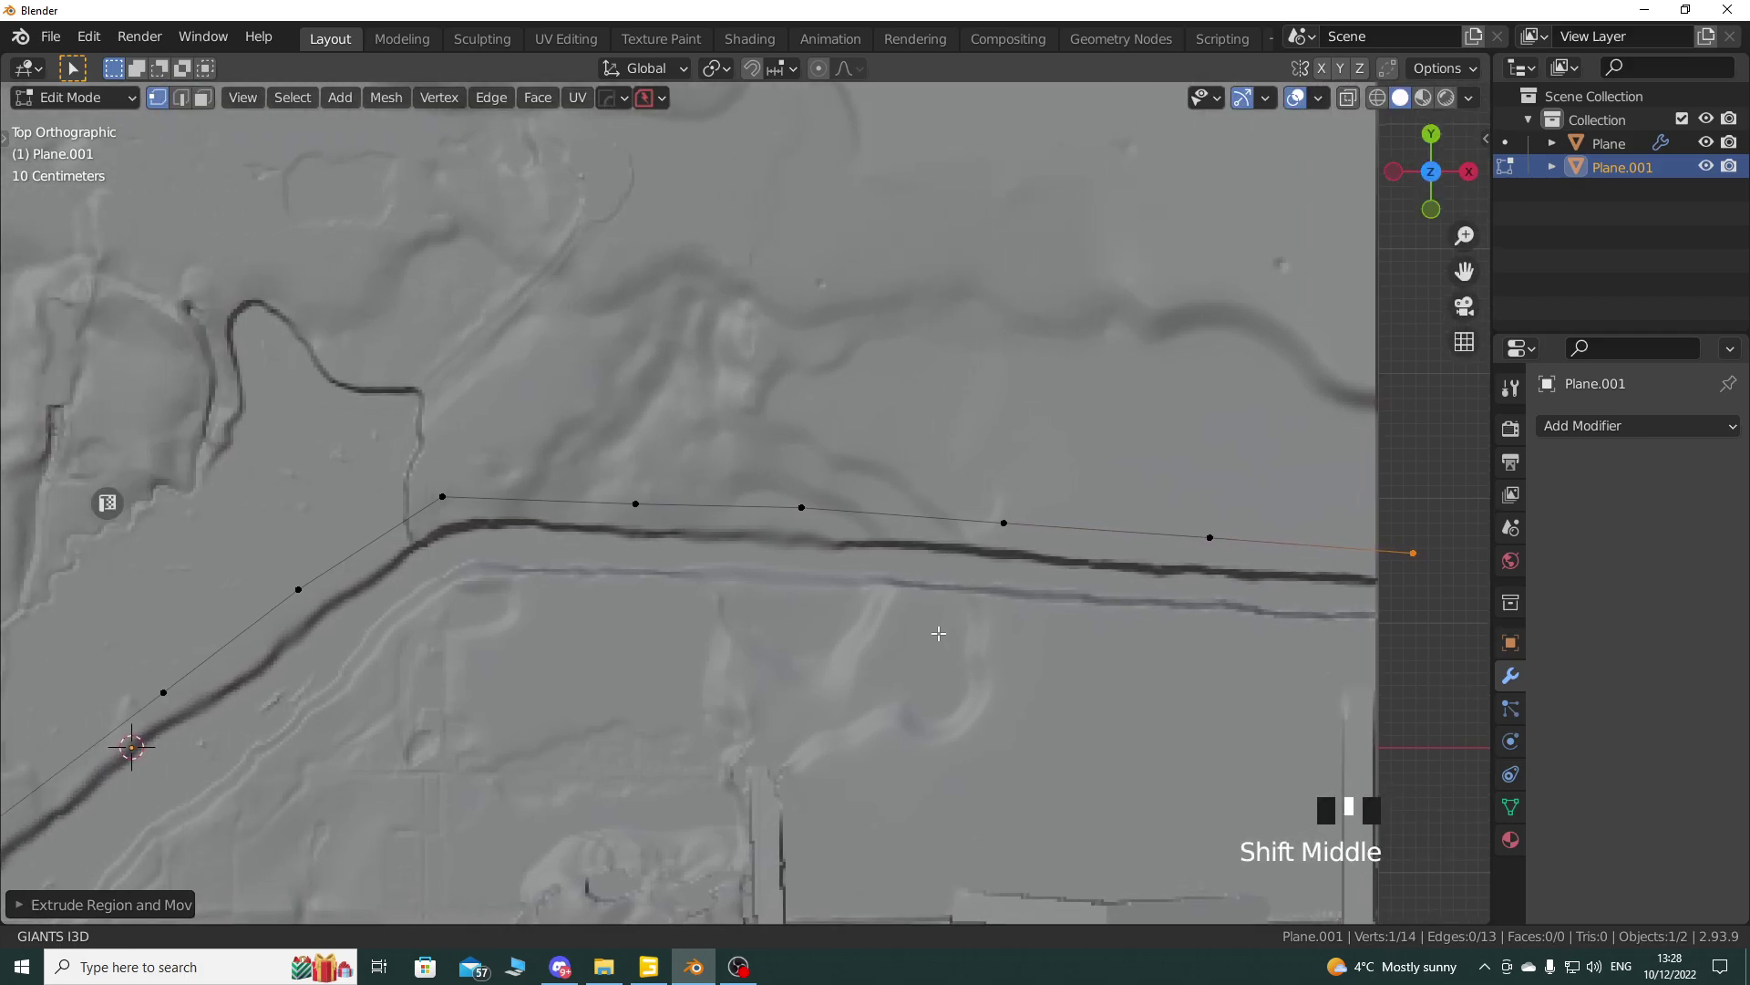
left_click(802, 508)
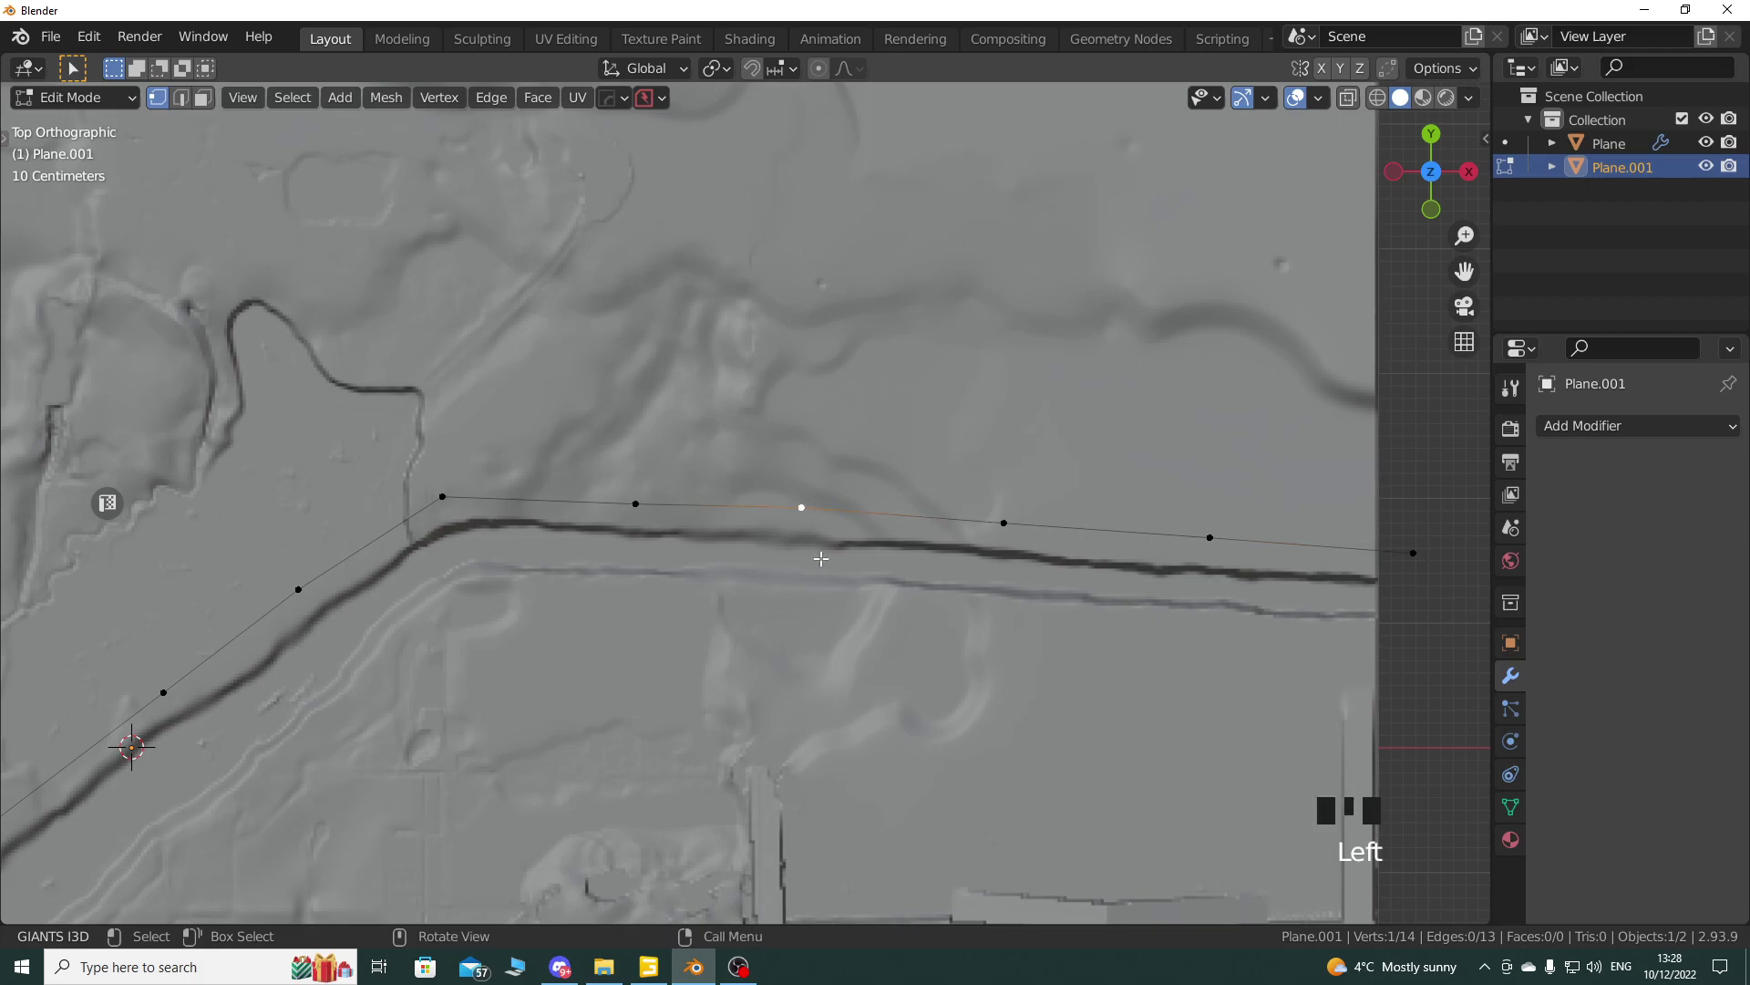
key("g")
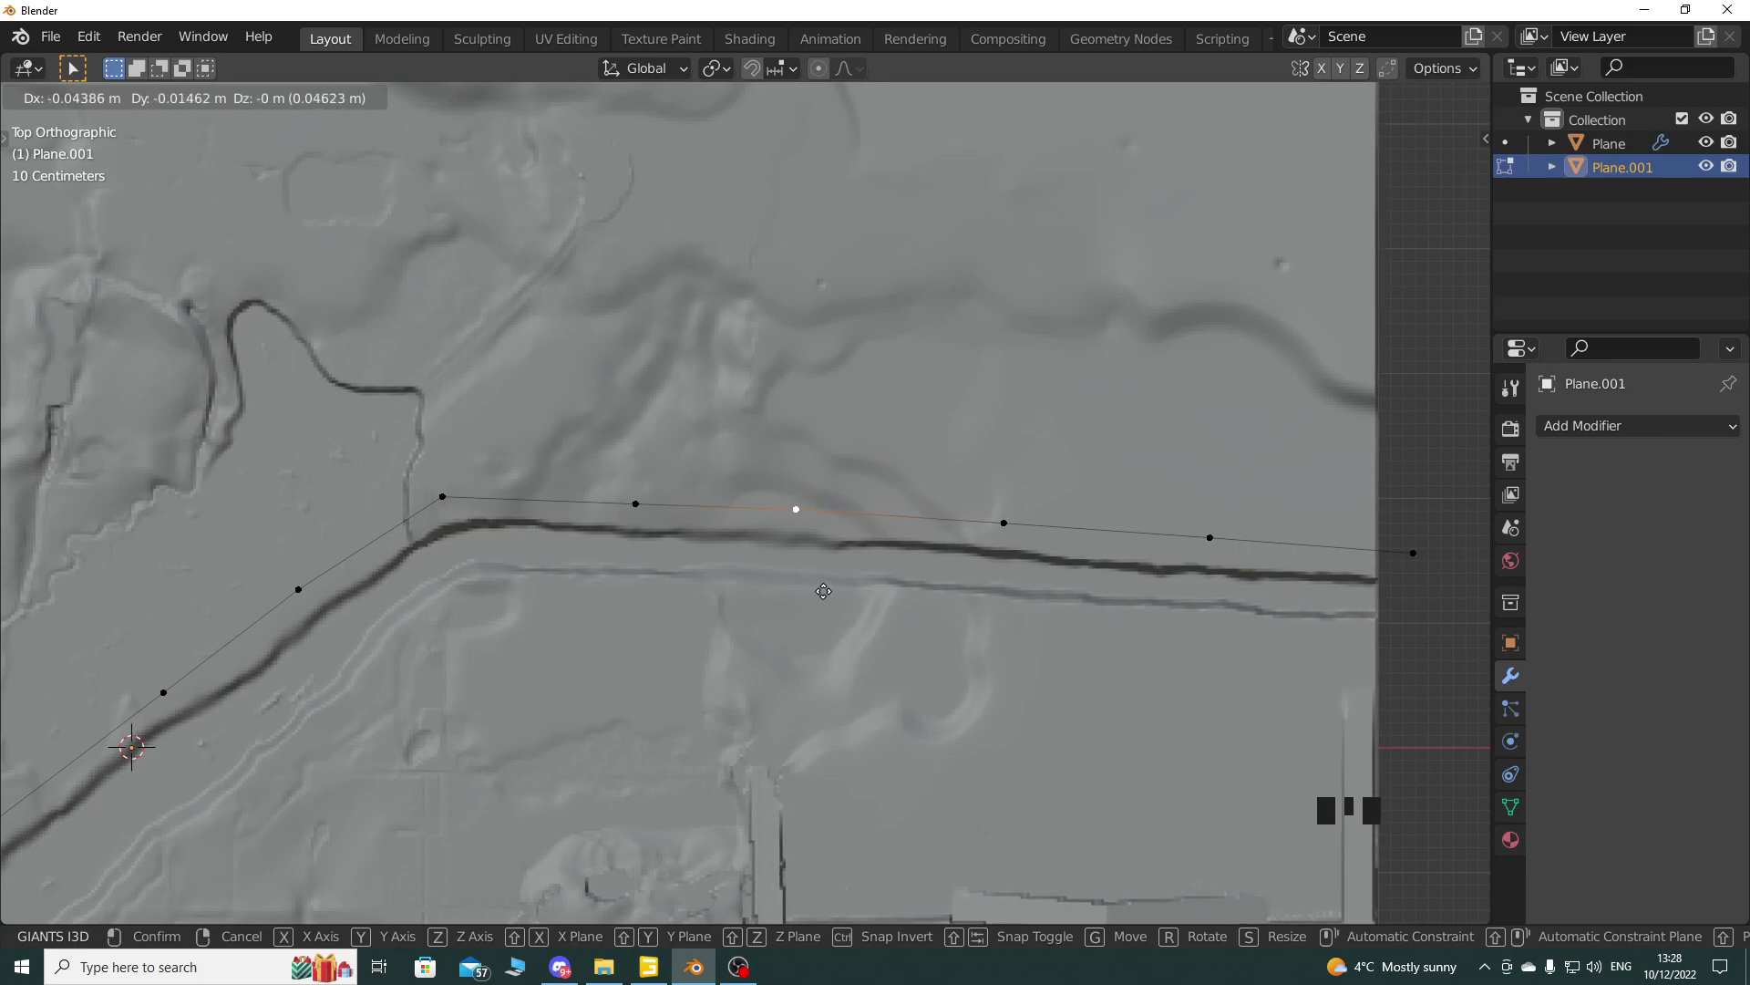
right_click(824, 591)
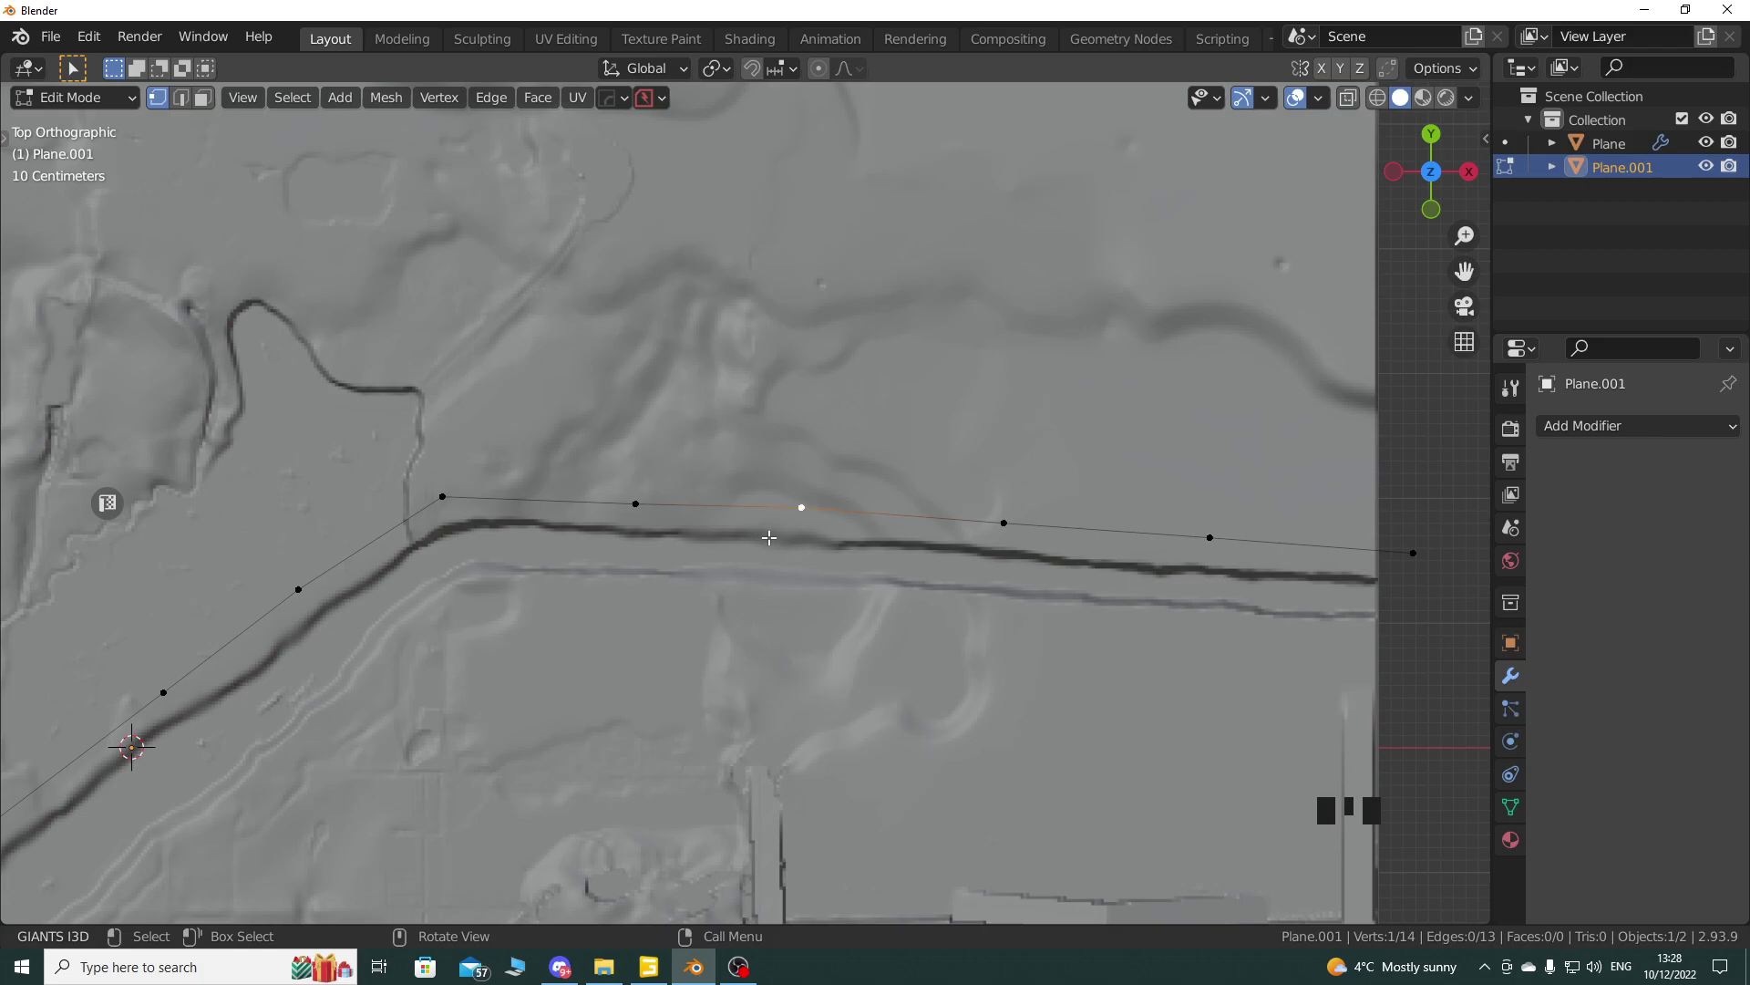
Step: Extrude a vertex southward from the outline's end point beyond the terrain's eastern edge, crossing to the ravine's south side
middle_click_drag(1100, 716, 778, 617, "shift")
middle_click_drag(1036, 601, 715, 632, "shift")
scroll(643, 631, "up", 3)
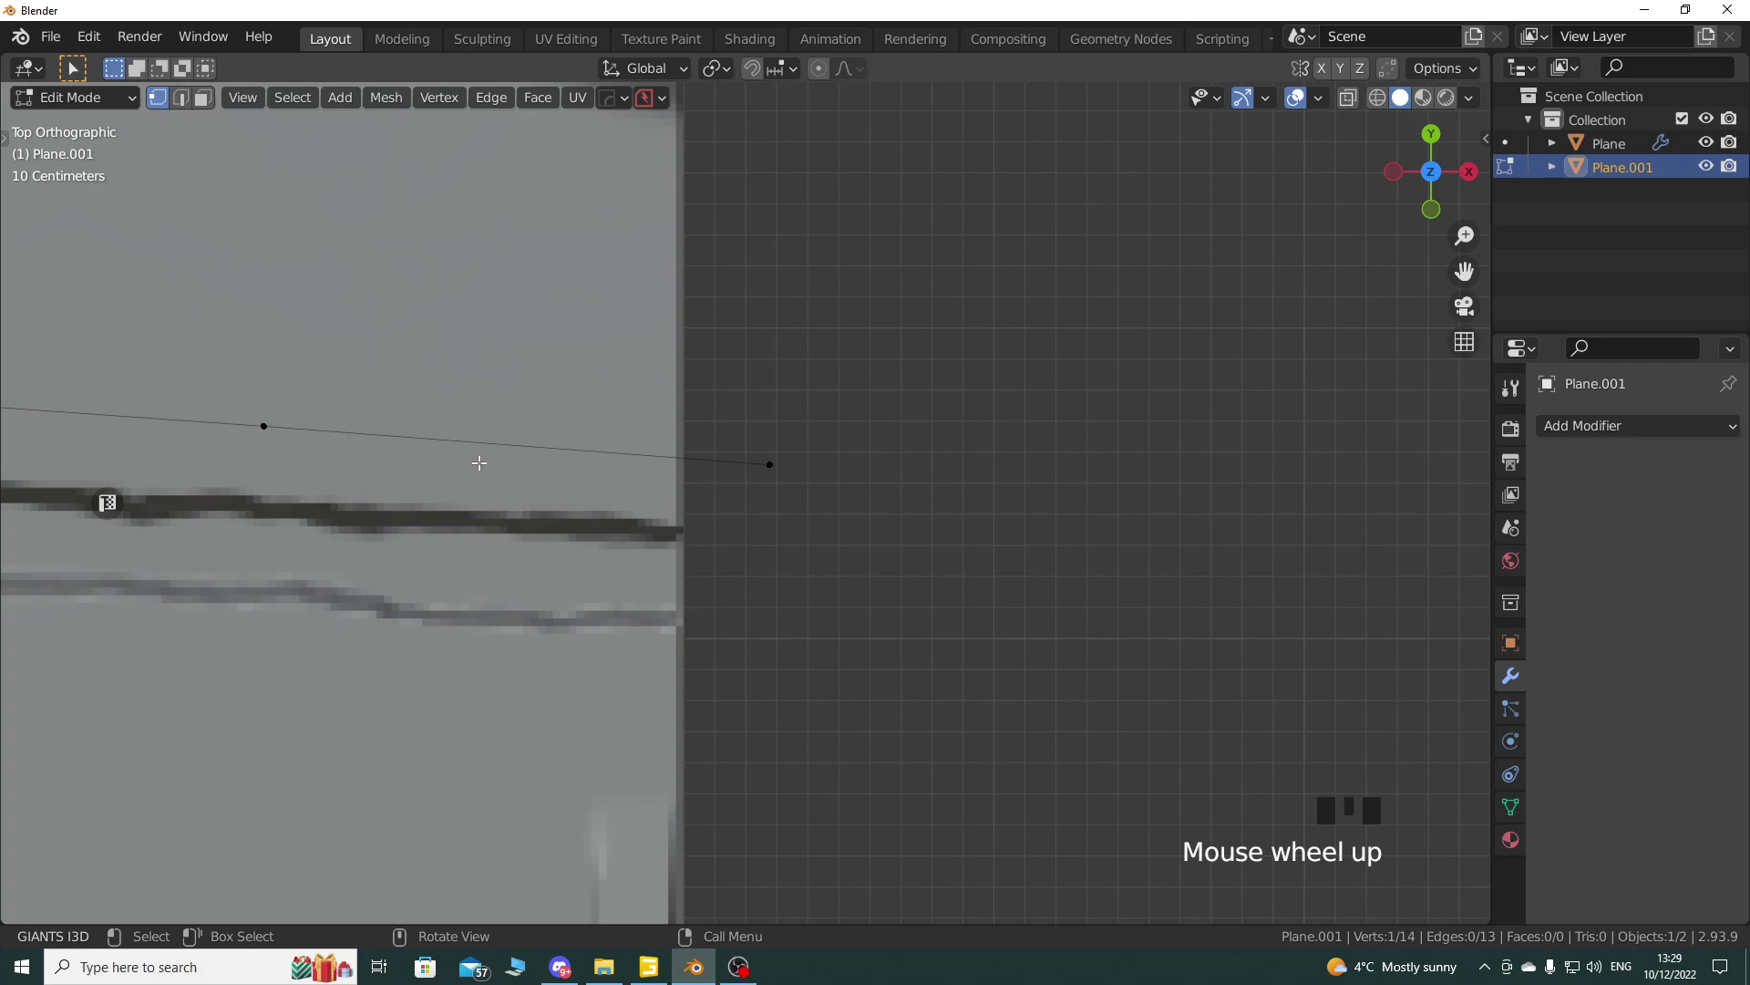
left_click(781, 462)
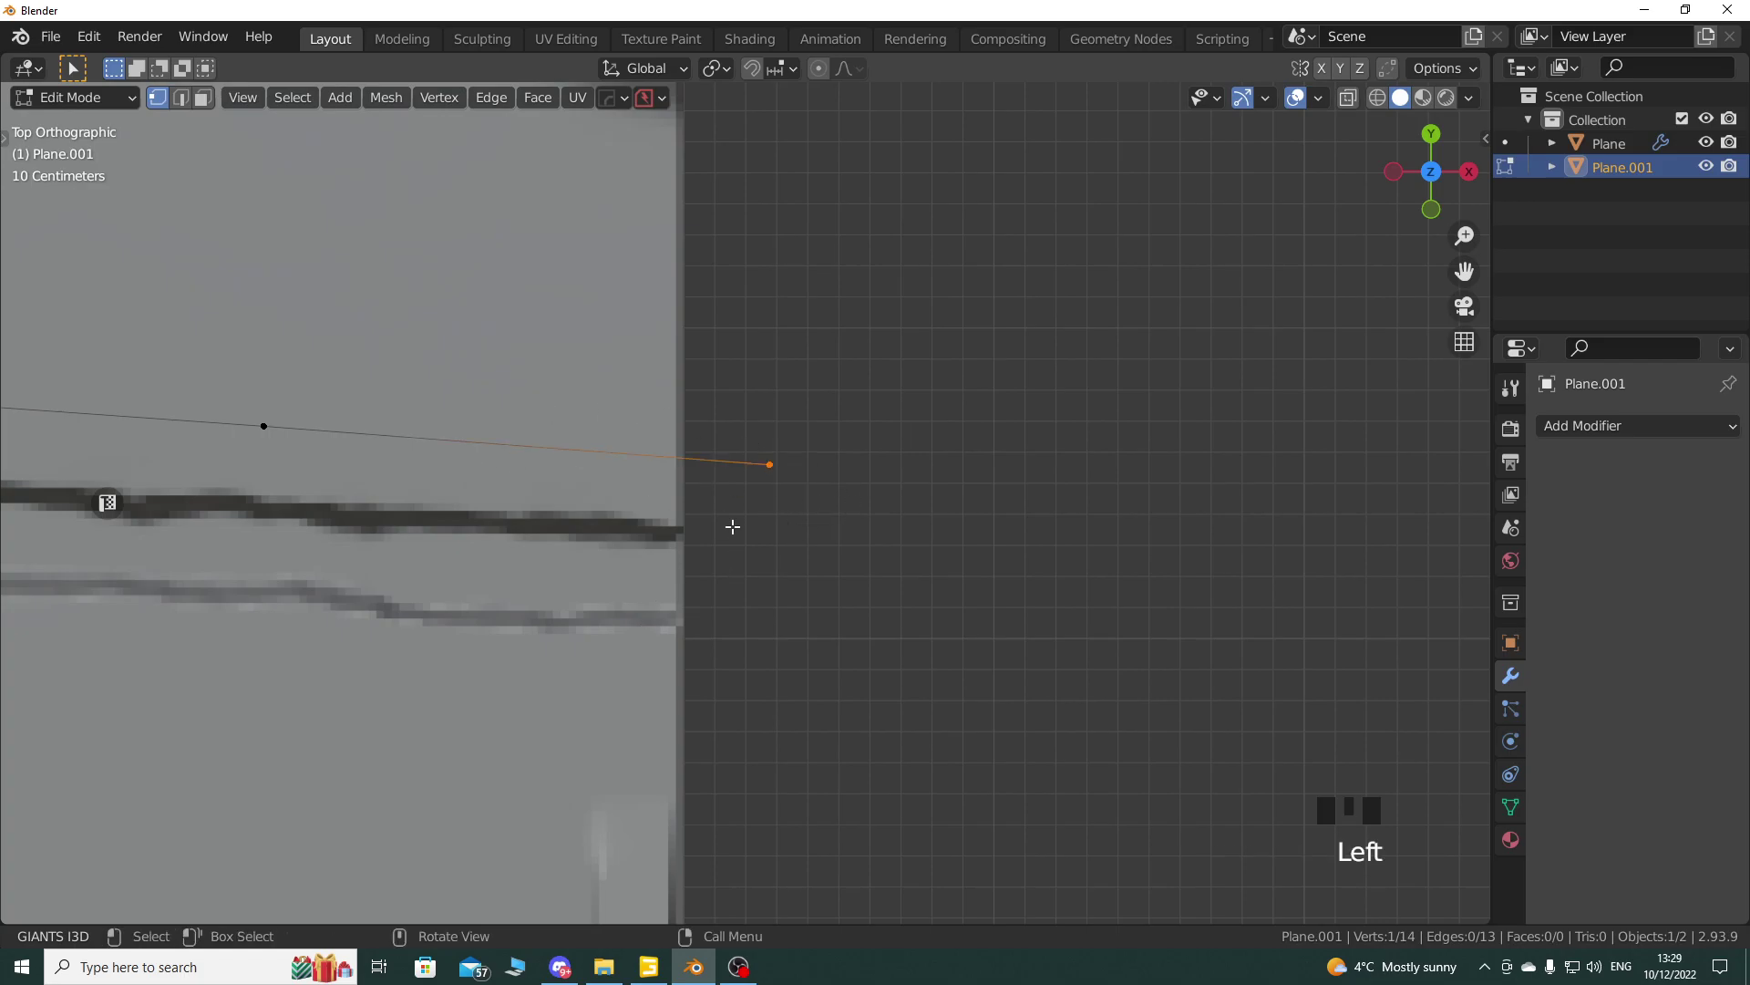
key("e")
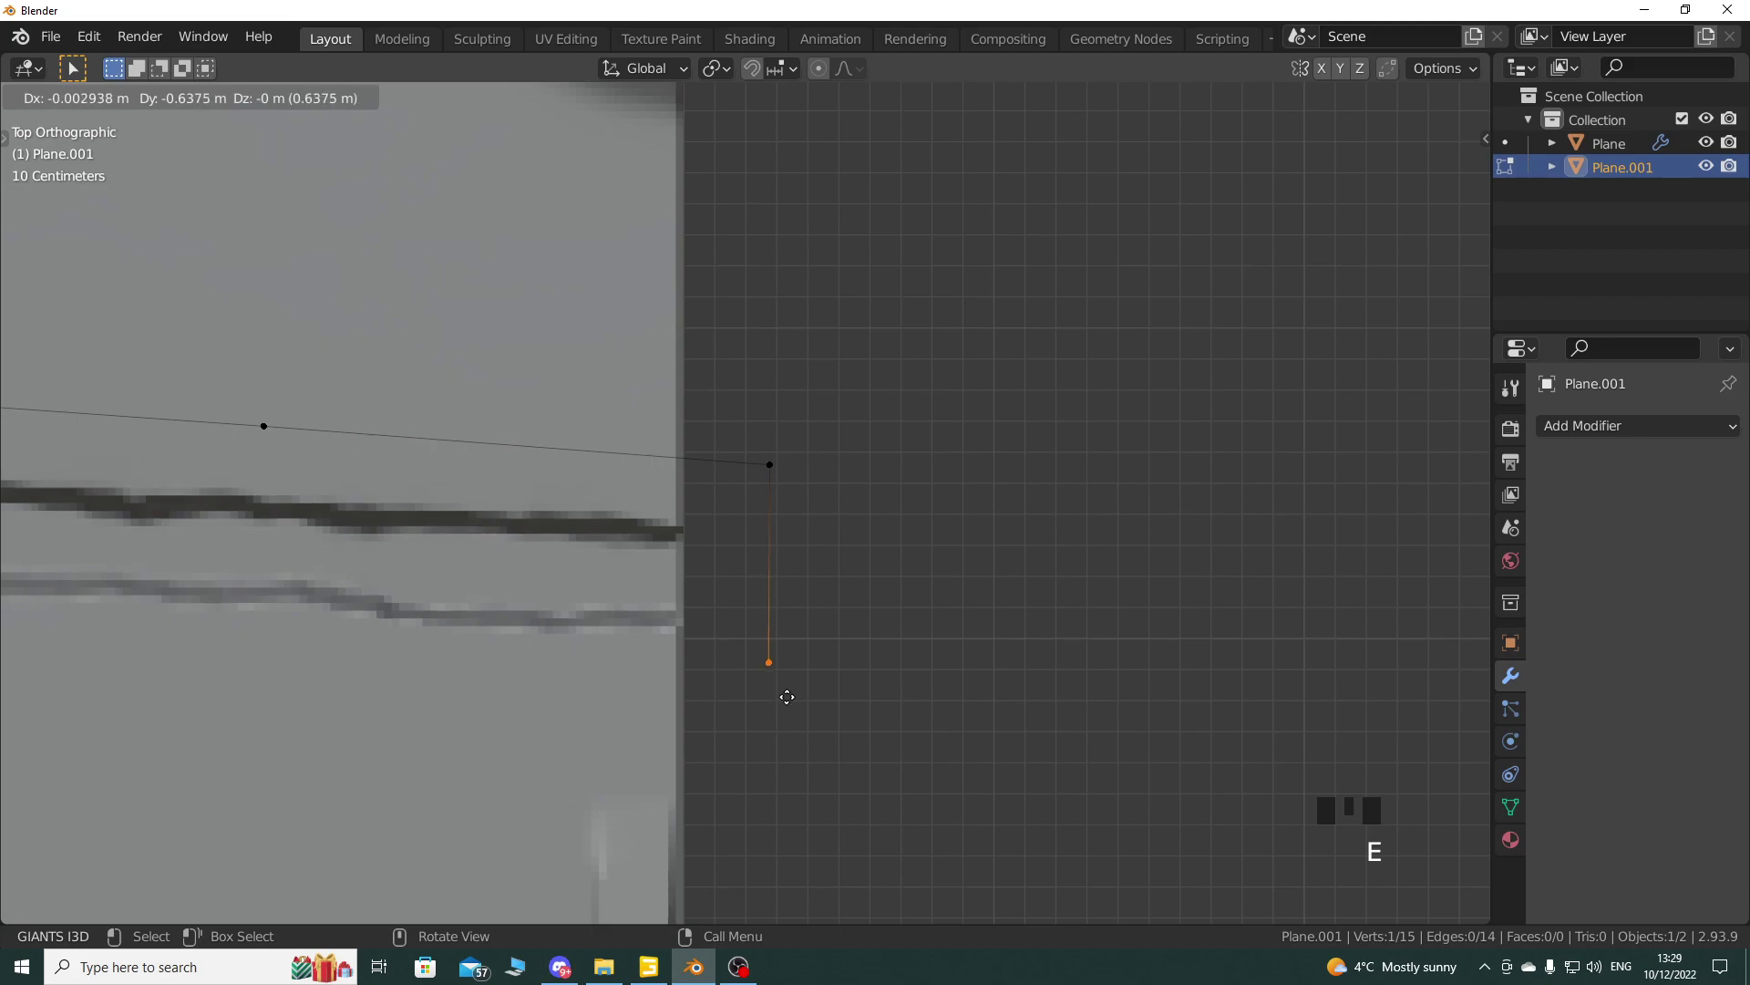
left_click(786, 696)
Step: Extrude two vertices westward from the outline's southeast corner, just south of the ravine and opposite the north-side vertices
middle_click_drag(786, 696, 930, 638, "shift")
key("e")
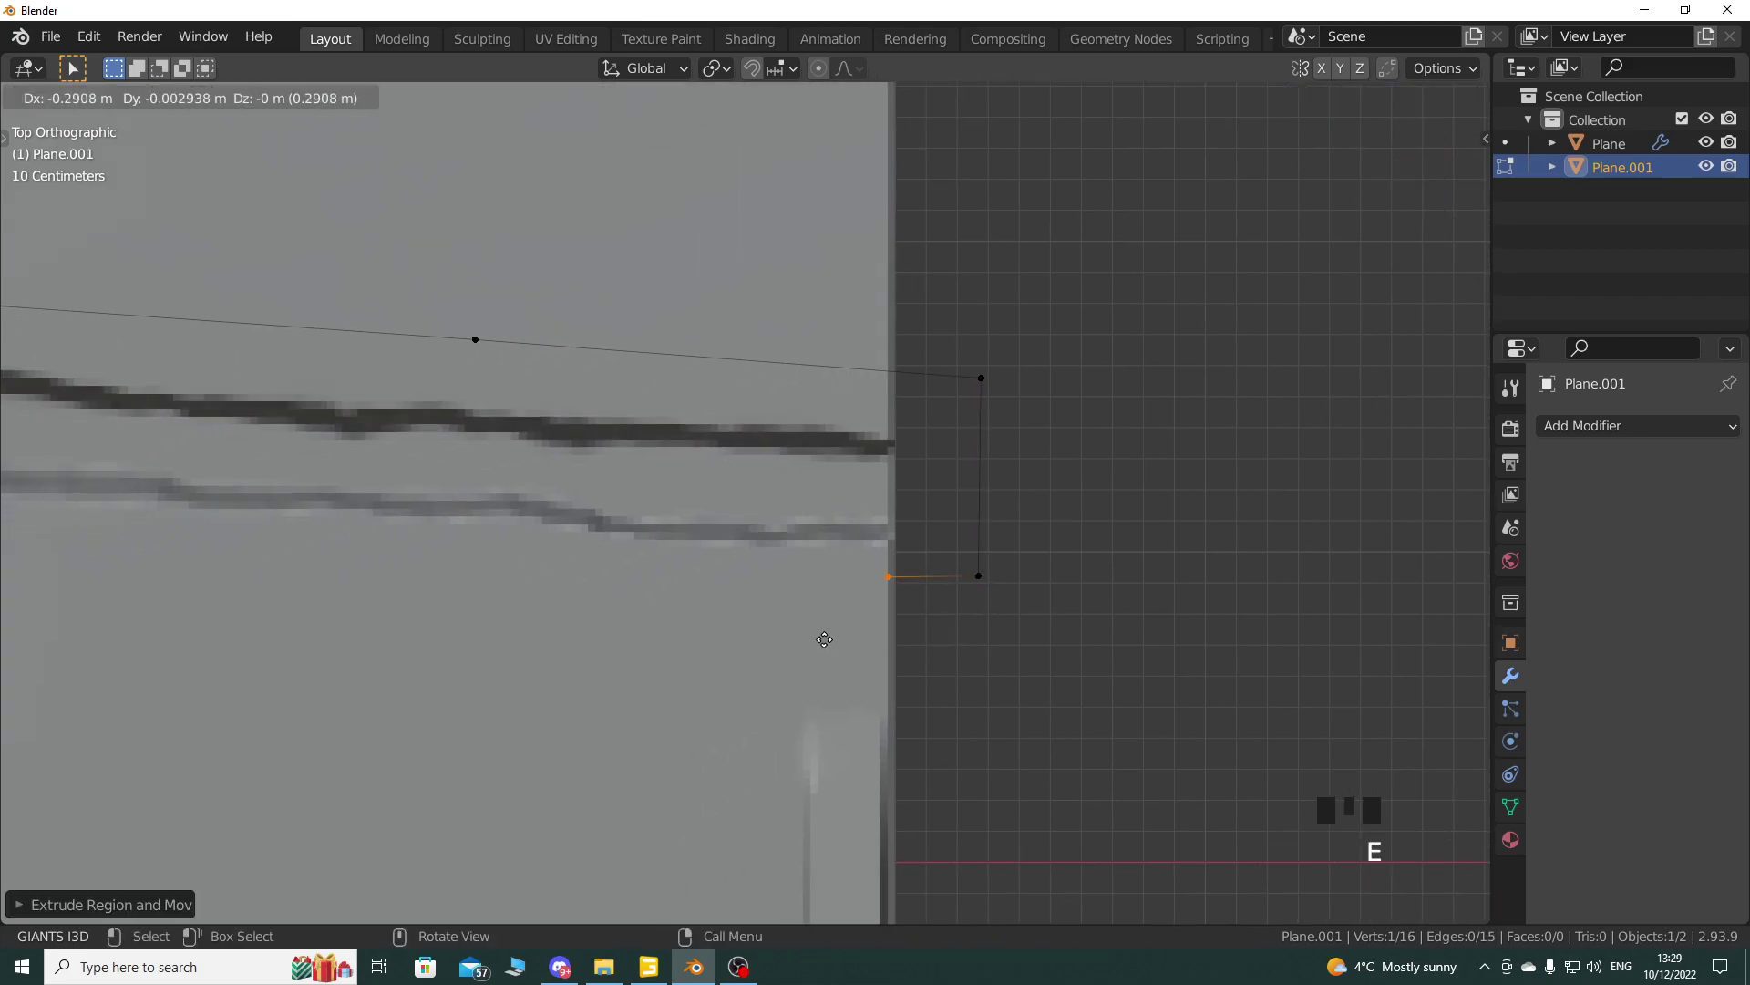
left_click(439, 626)
middle_click_drag(441, 626, 1103, 617, "shift")
scroll(903, 617, "down", 2)
middle_click_drag(903, 618, 957, 650, "shift")
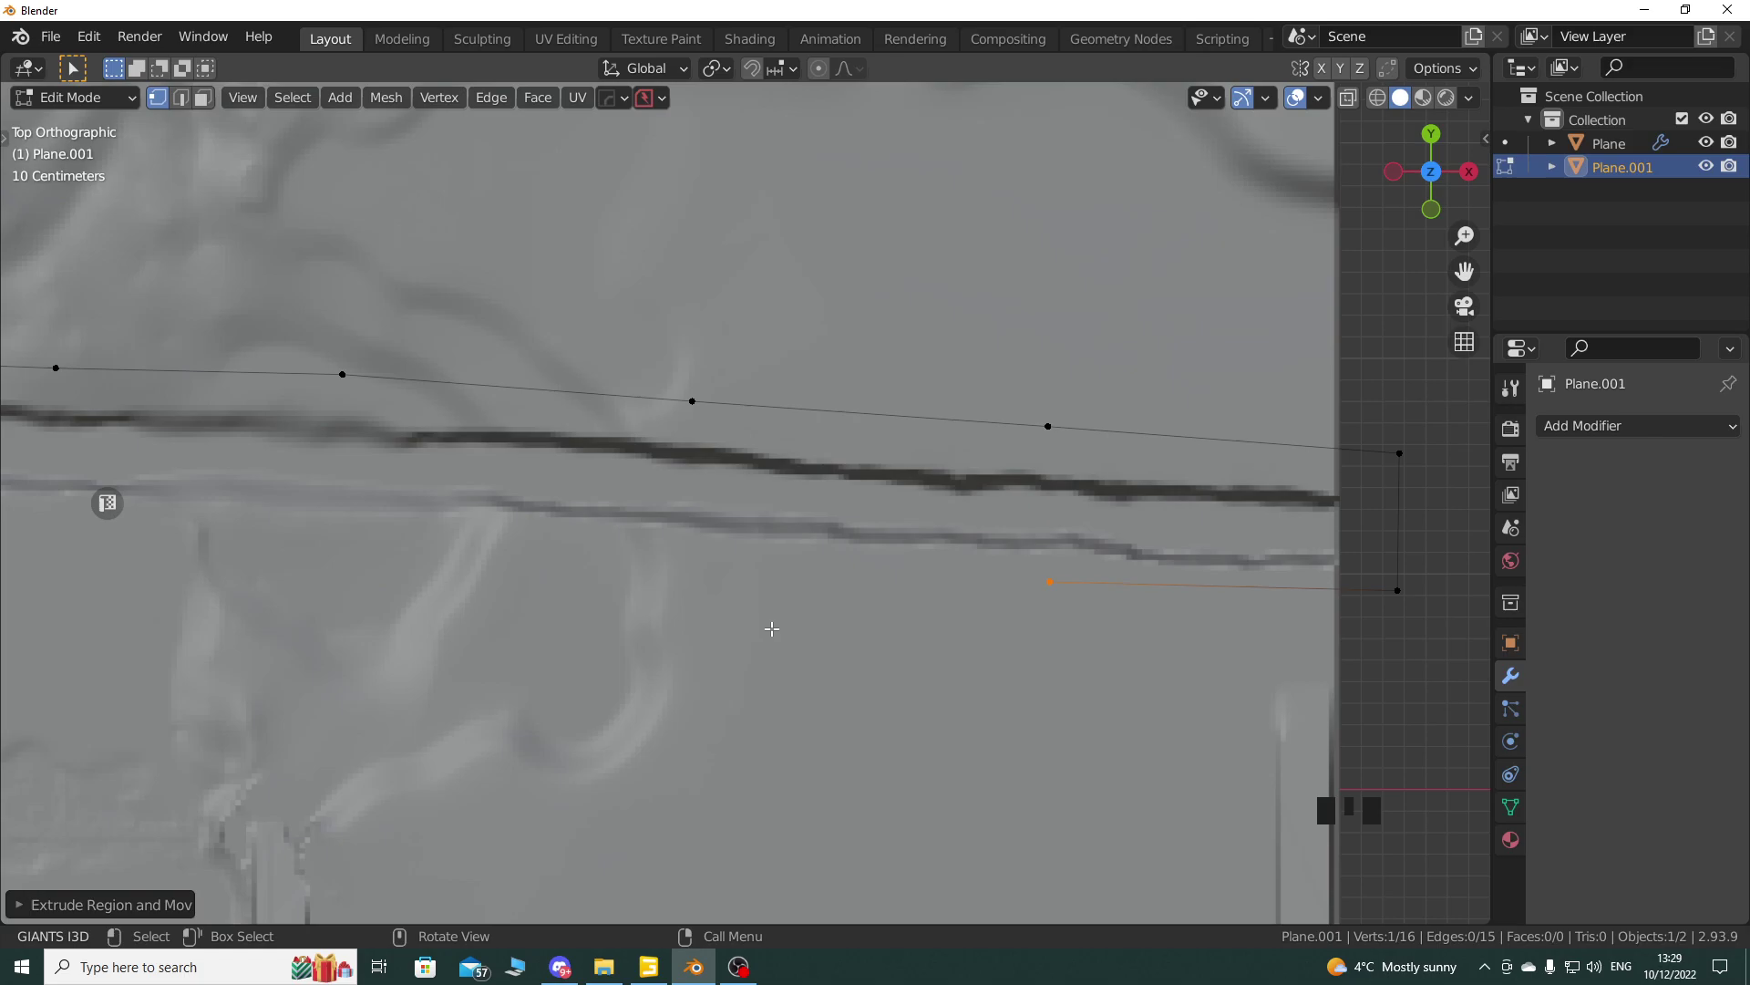
key("e")
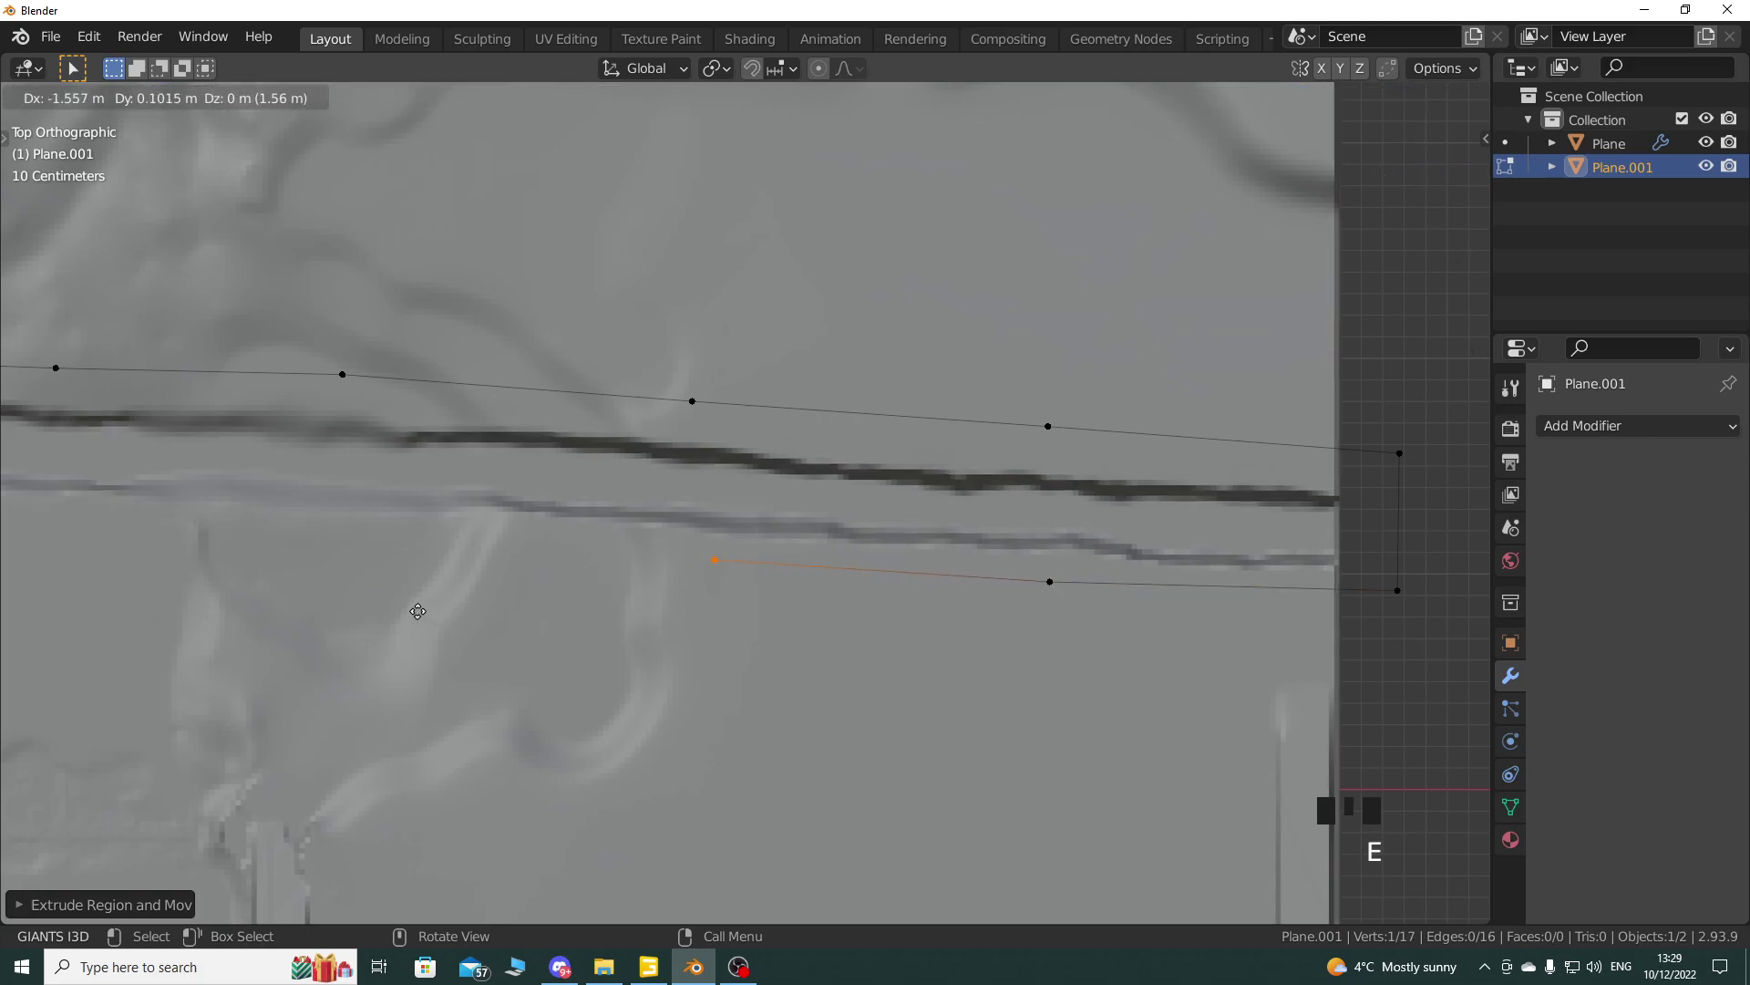
left_click(394, 606)
Step: Extrude three more vertices westward along the ravine's south side, up to the bend into its diagonal stretch
middle_click_drag(395, 606, 864, 609, "shift")
key("e")
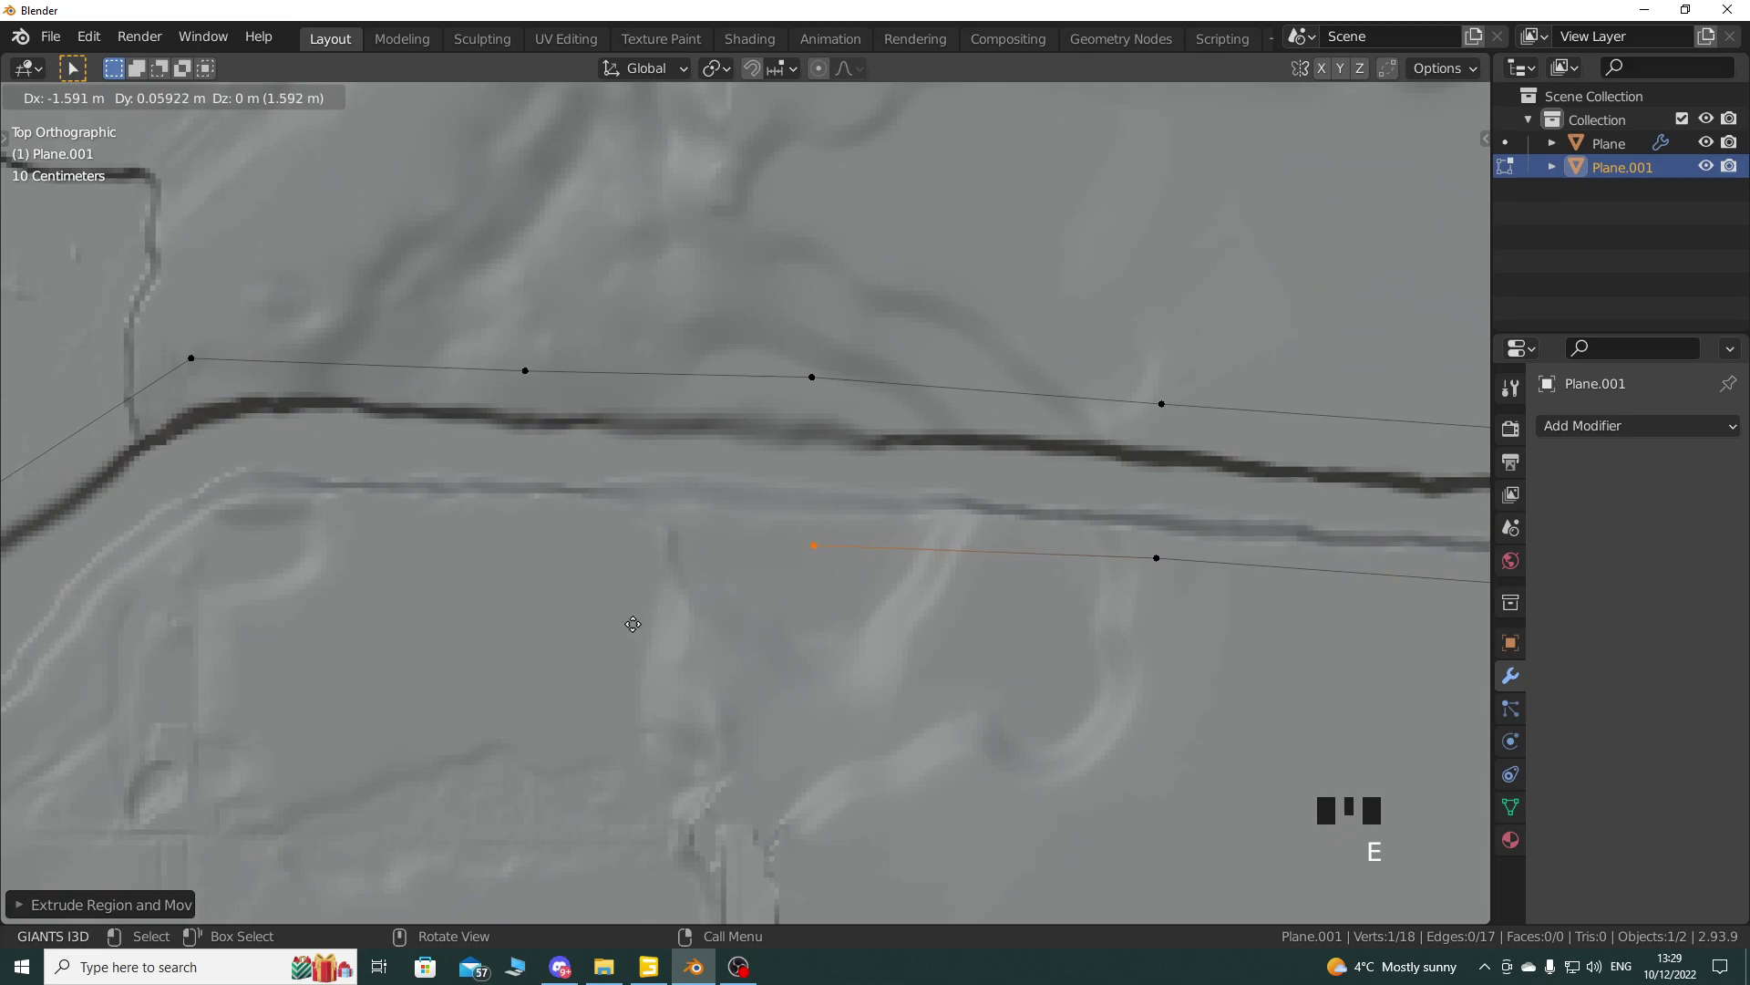
left_click(631, 622)
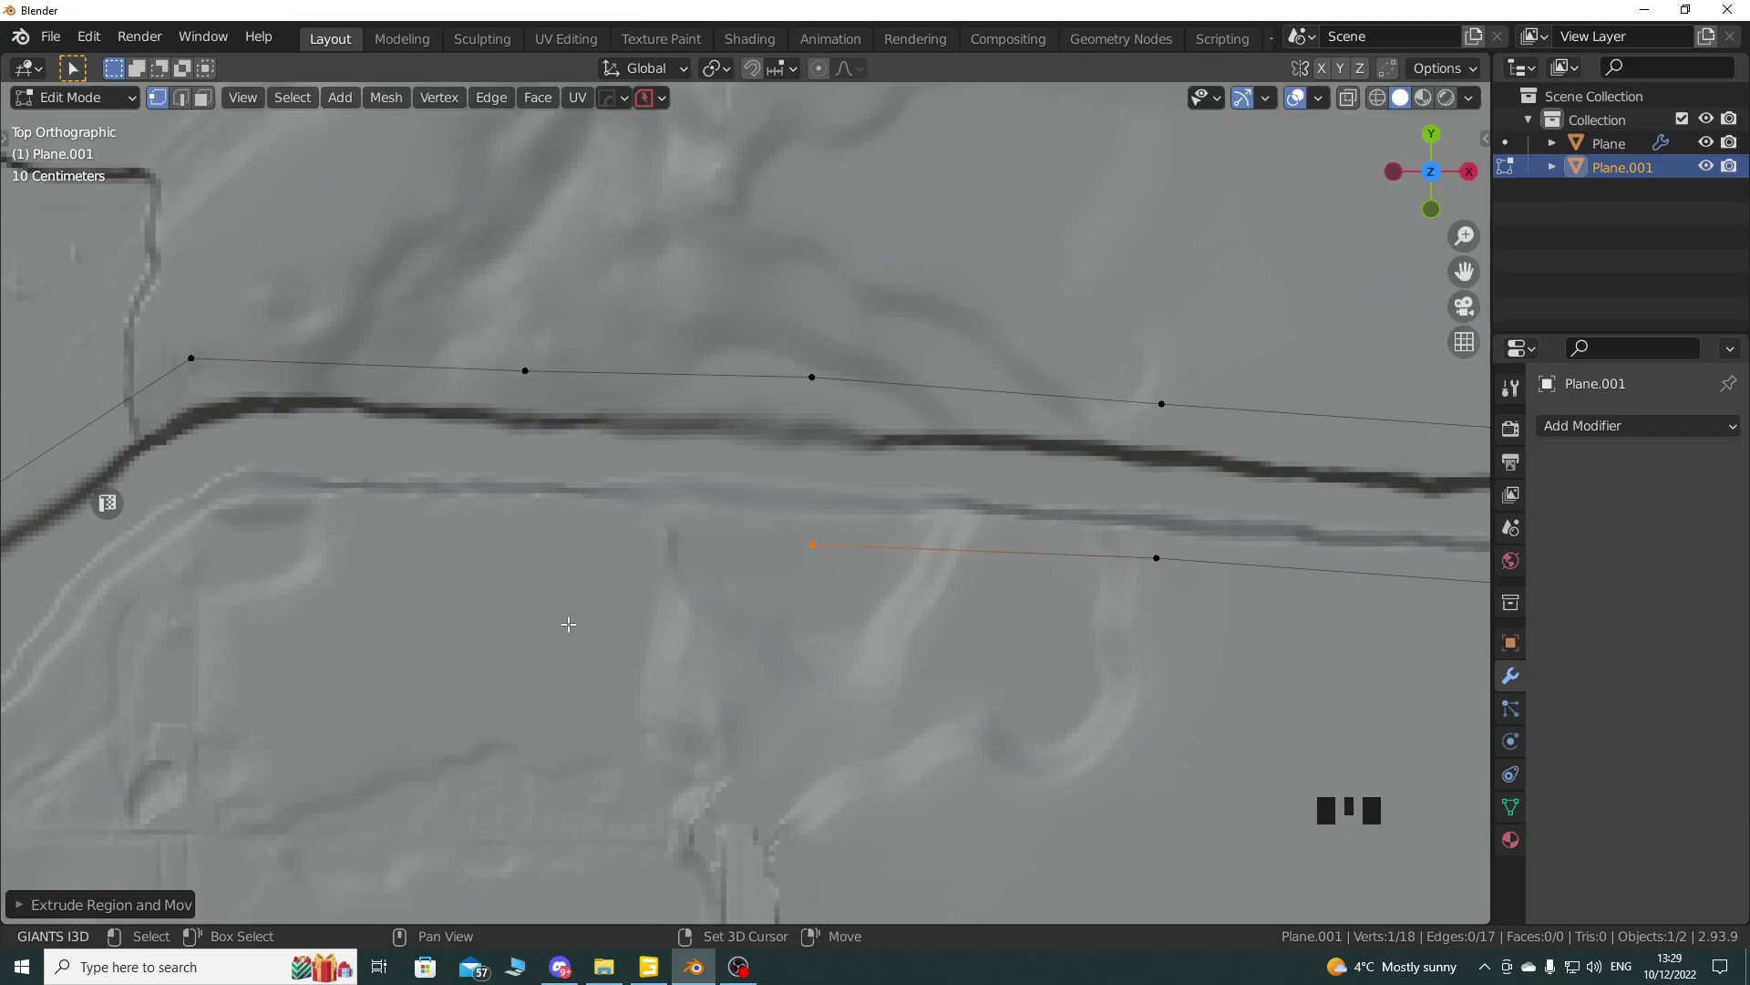
middle_click_drag(547, 615, 863, 619, "shift")
key("e")
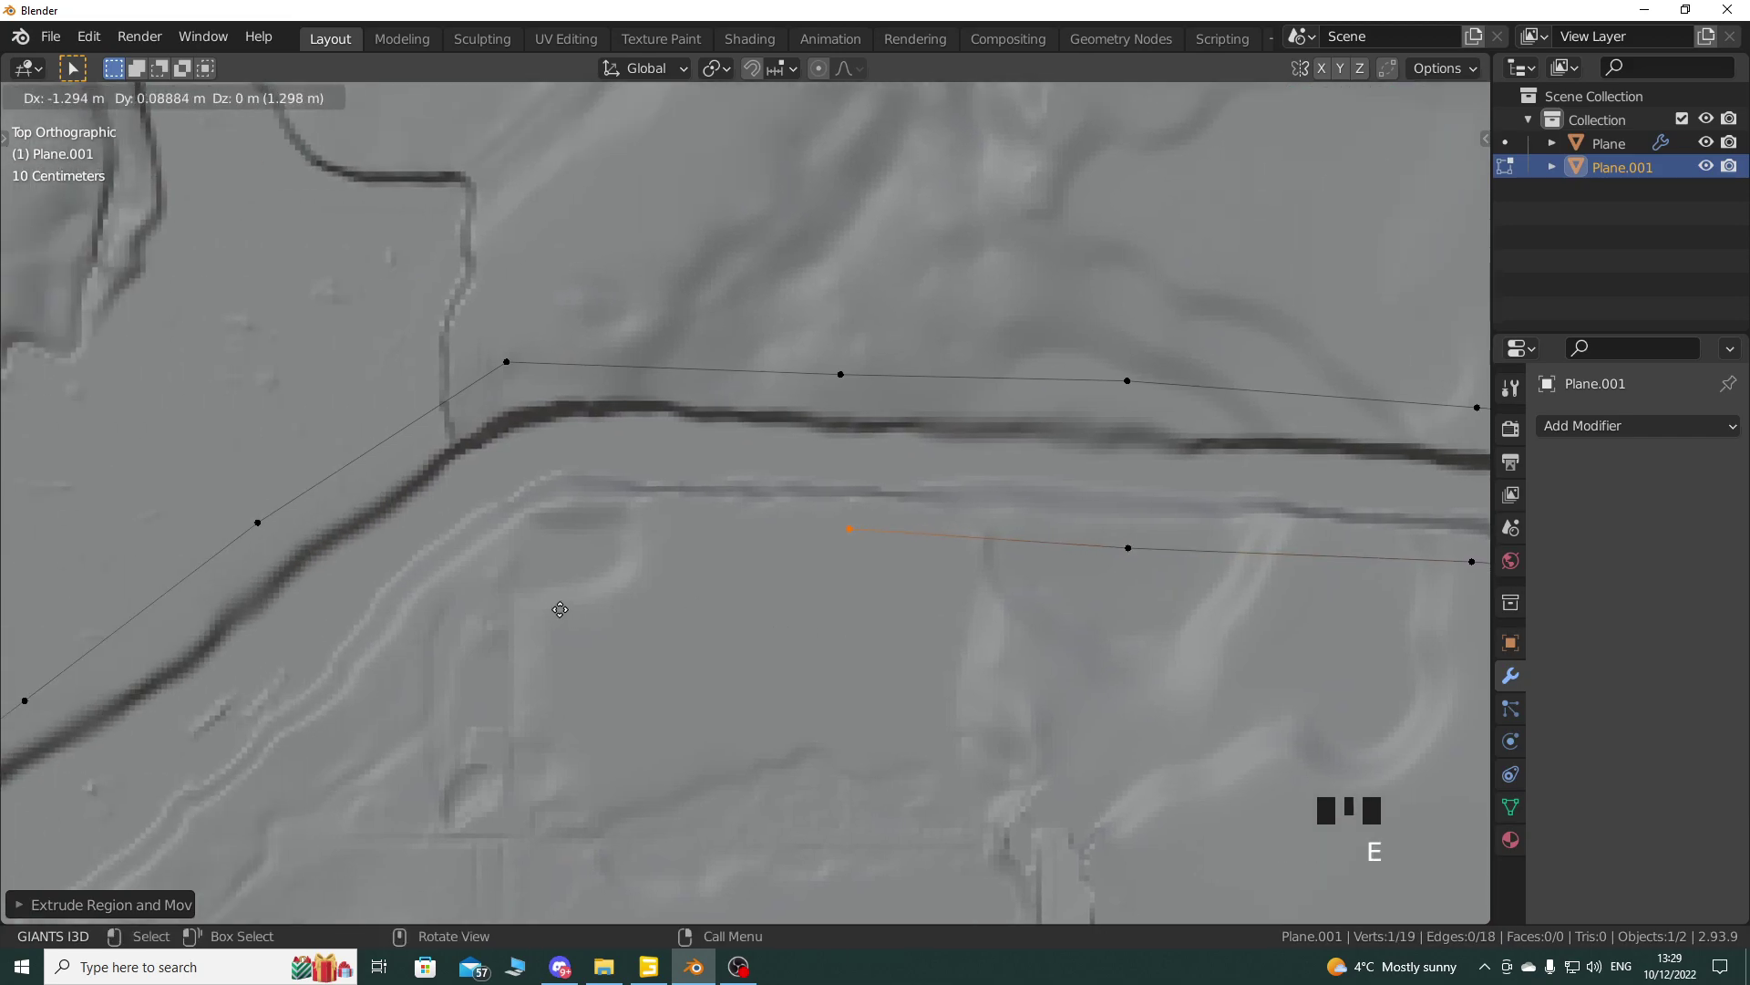
middle_click_drag(558, 609, 680, 619, "shift")
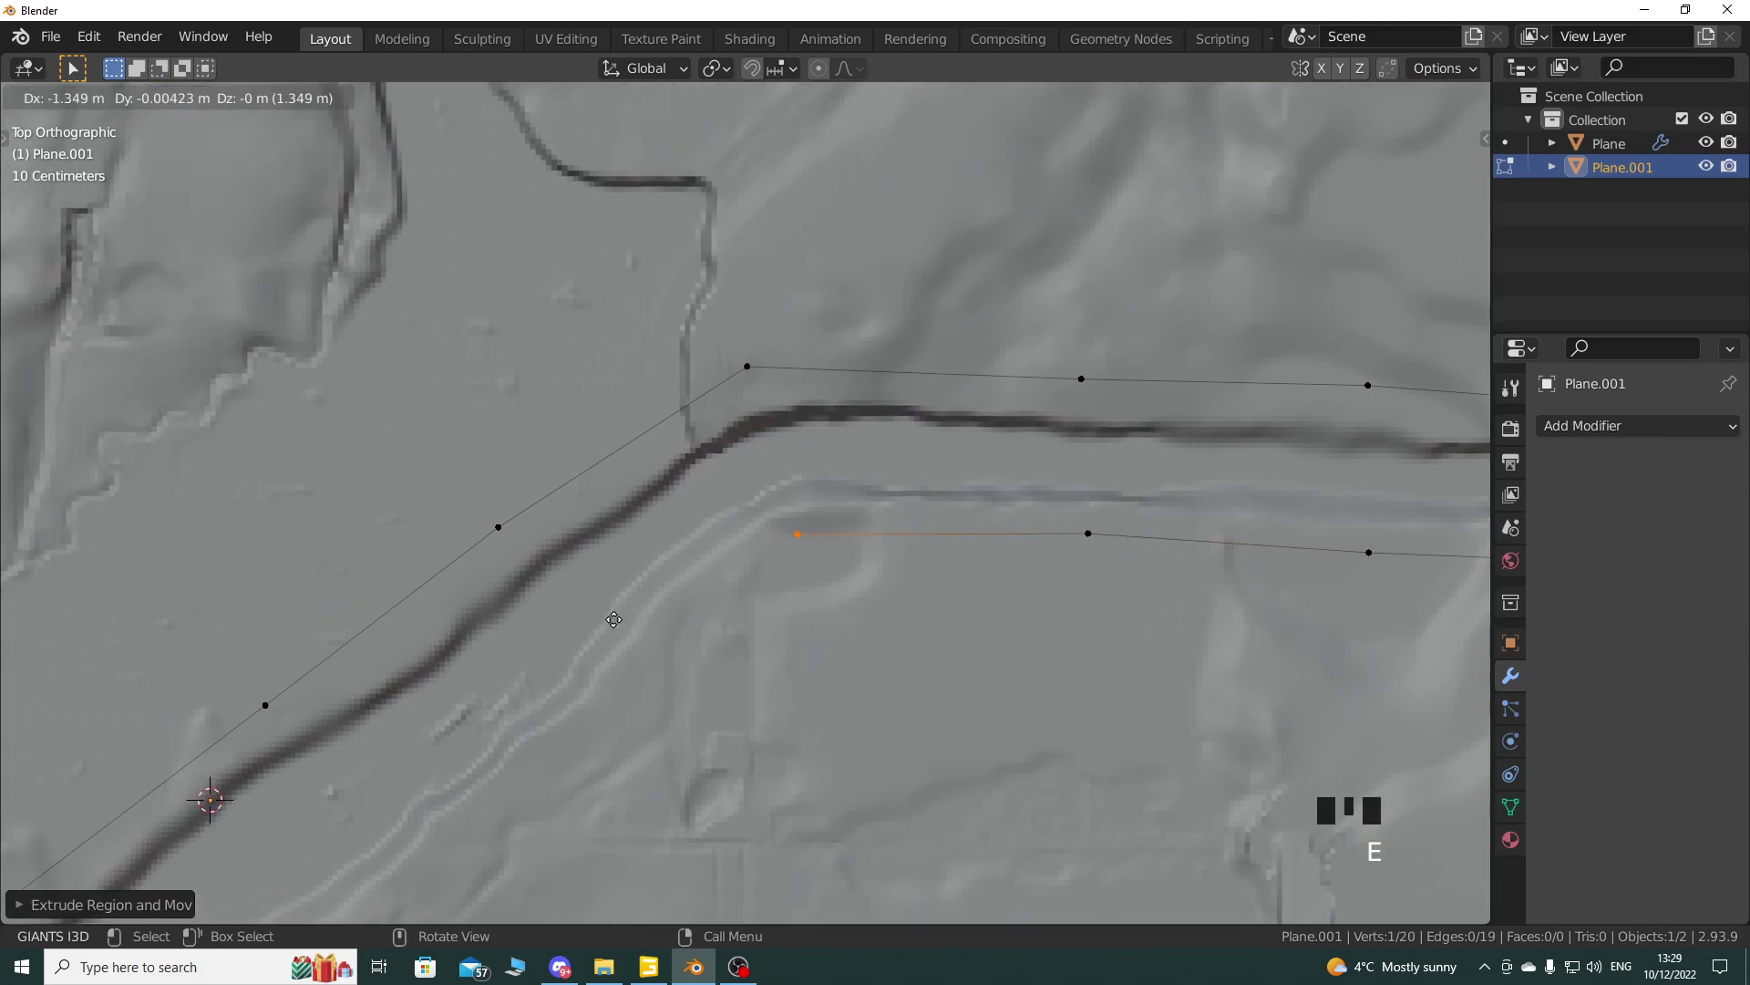
left_click(613, 619)
Step: Extrude three vertices southwestward along the southeast side of the ravine's diagonal stretch
middle_click_drag(642, 706, 842, 592, "shift")
key("e")
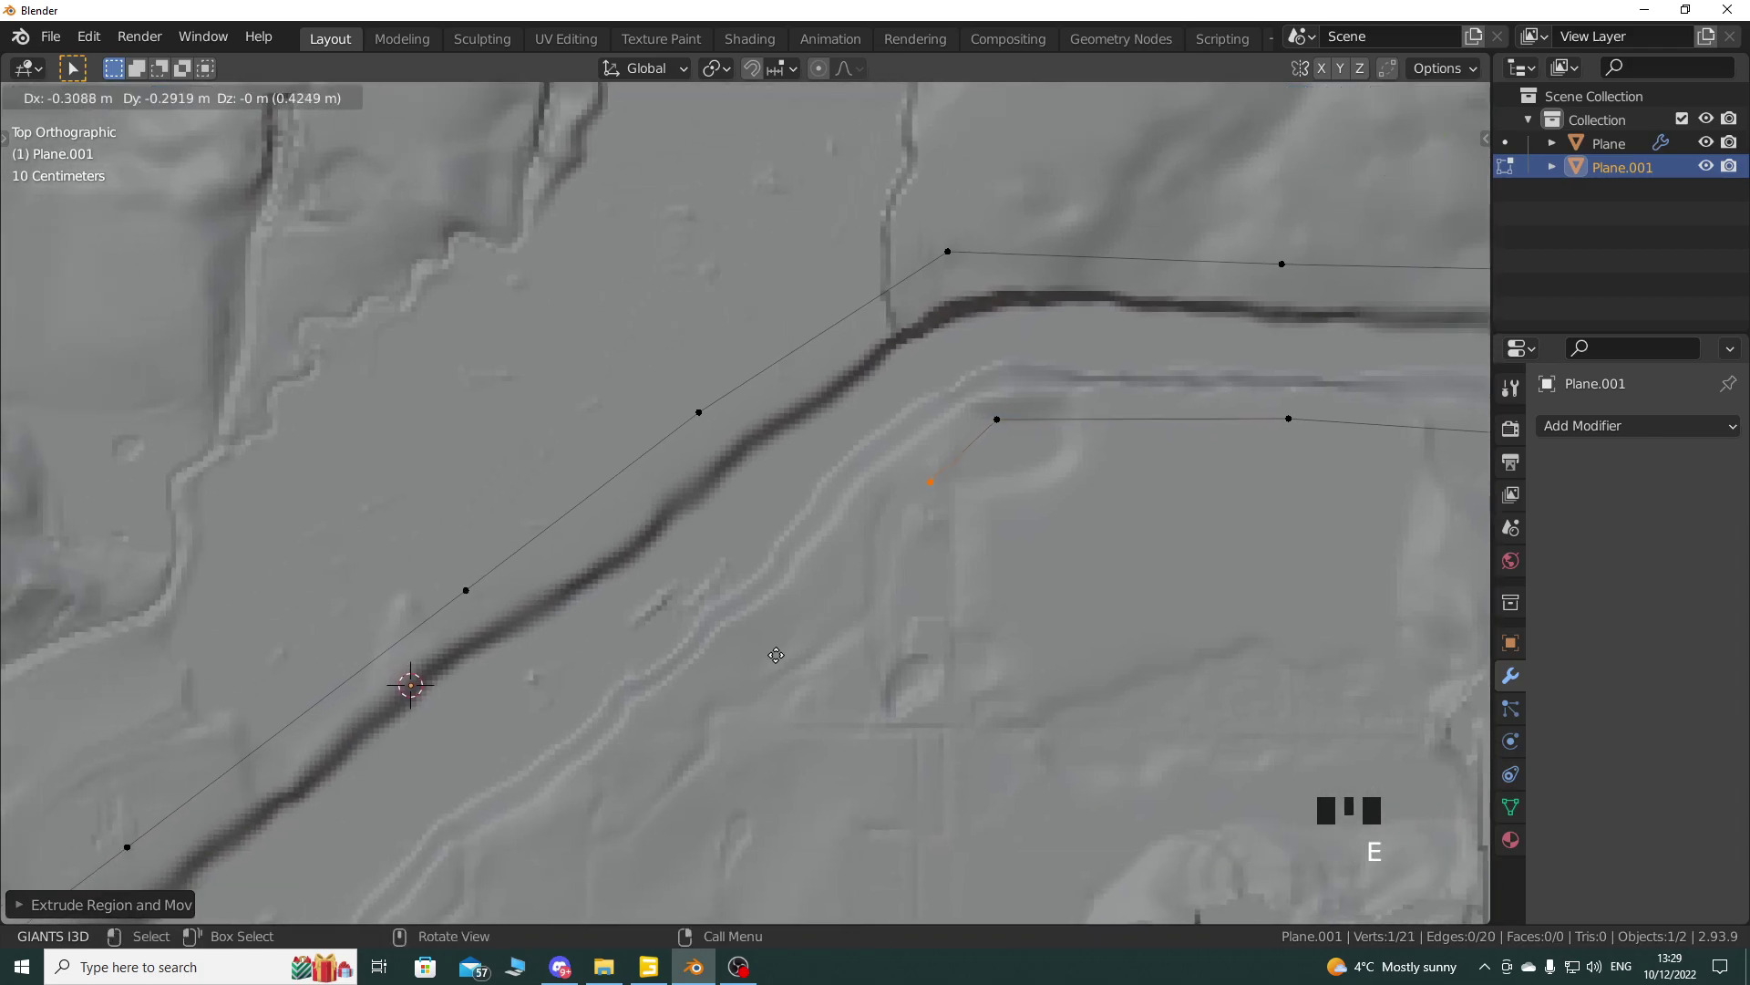
left_click(682, 725)
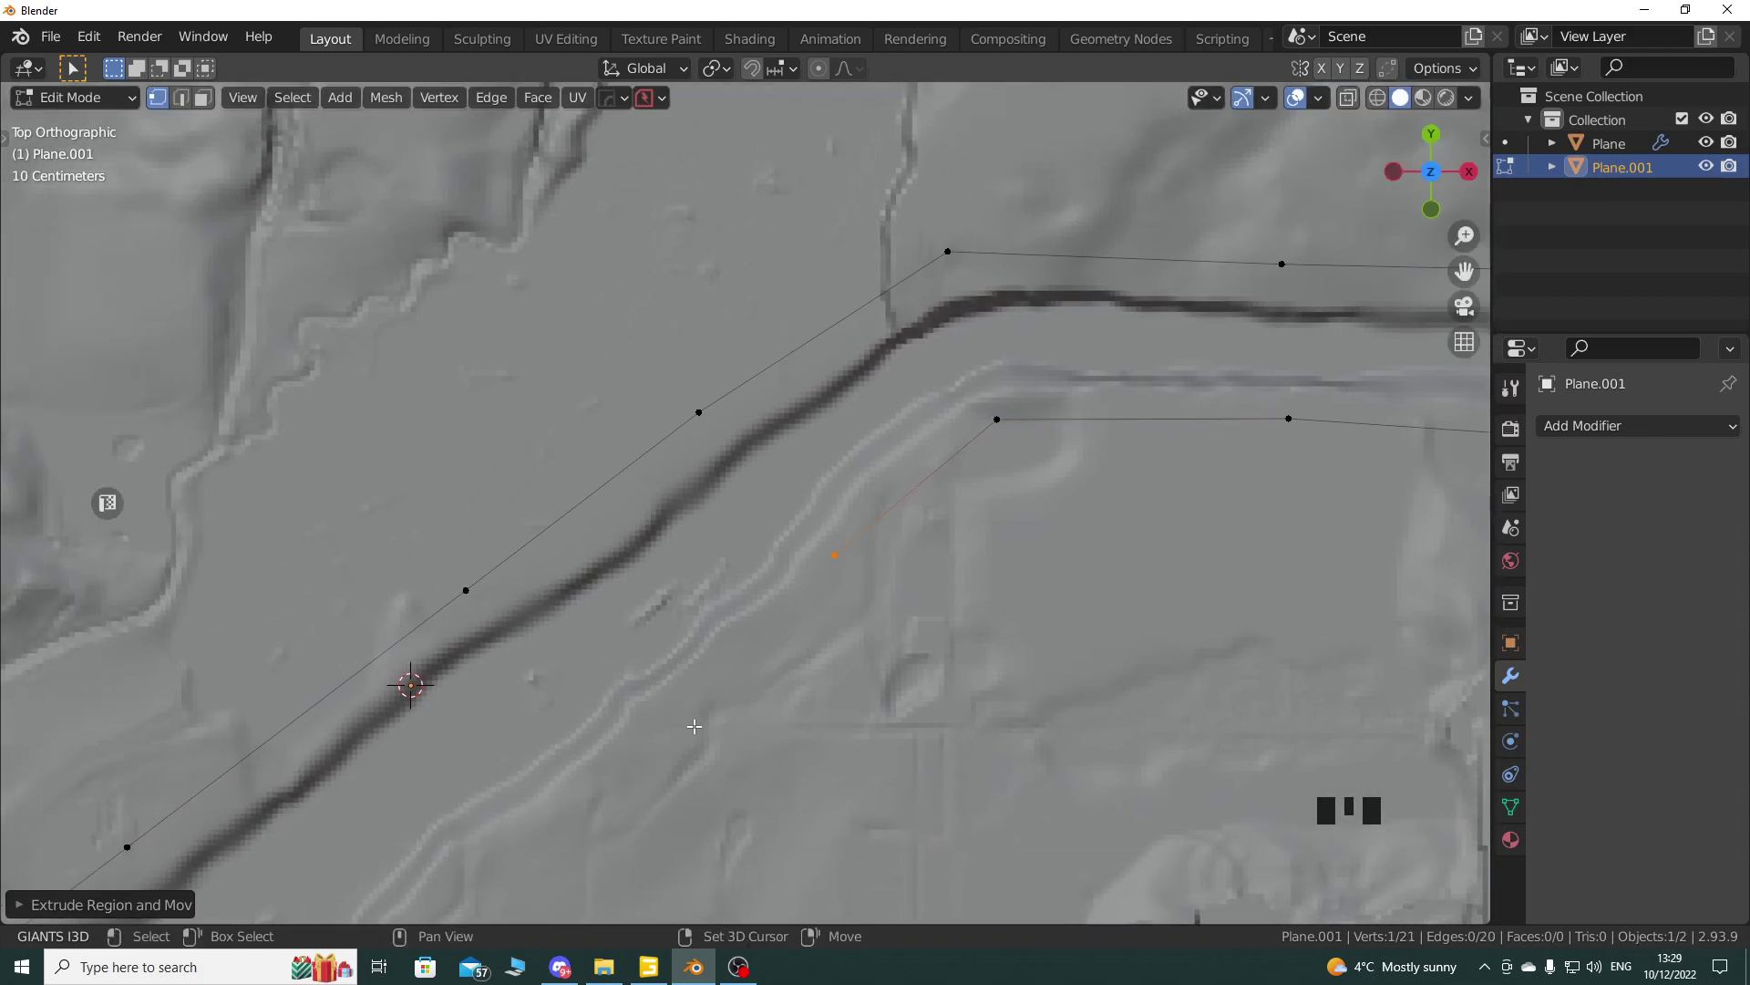
middle_click_drag(682, 725, 944, 533, "shift")
key("e")
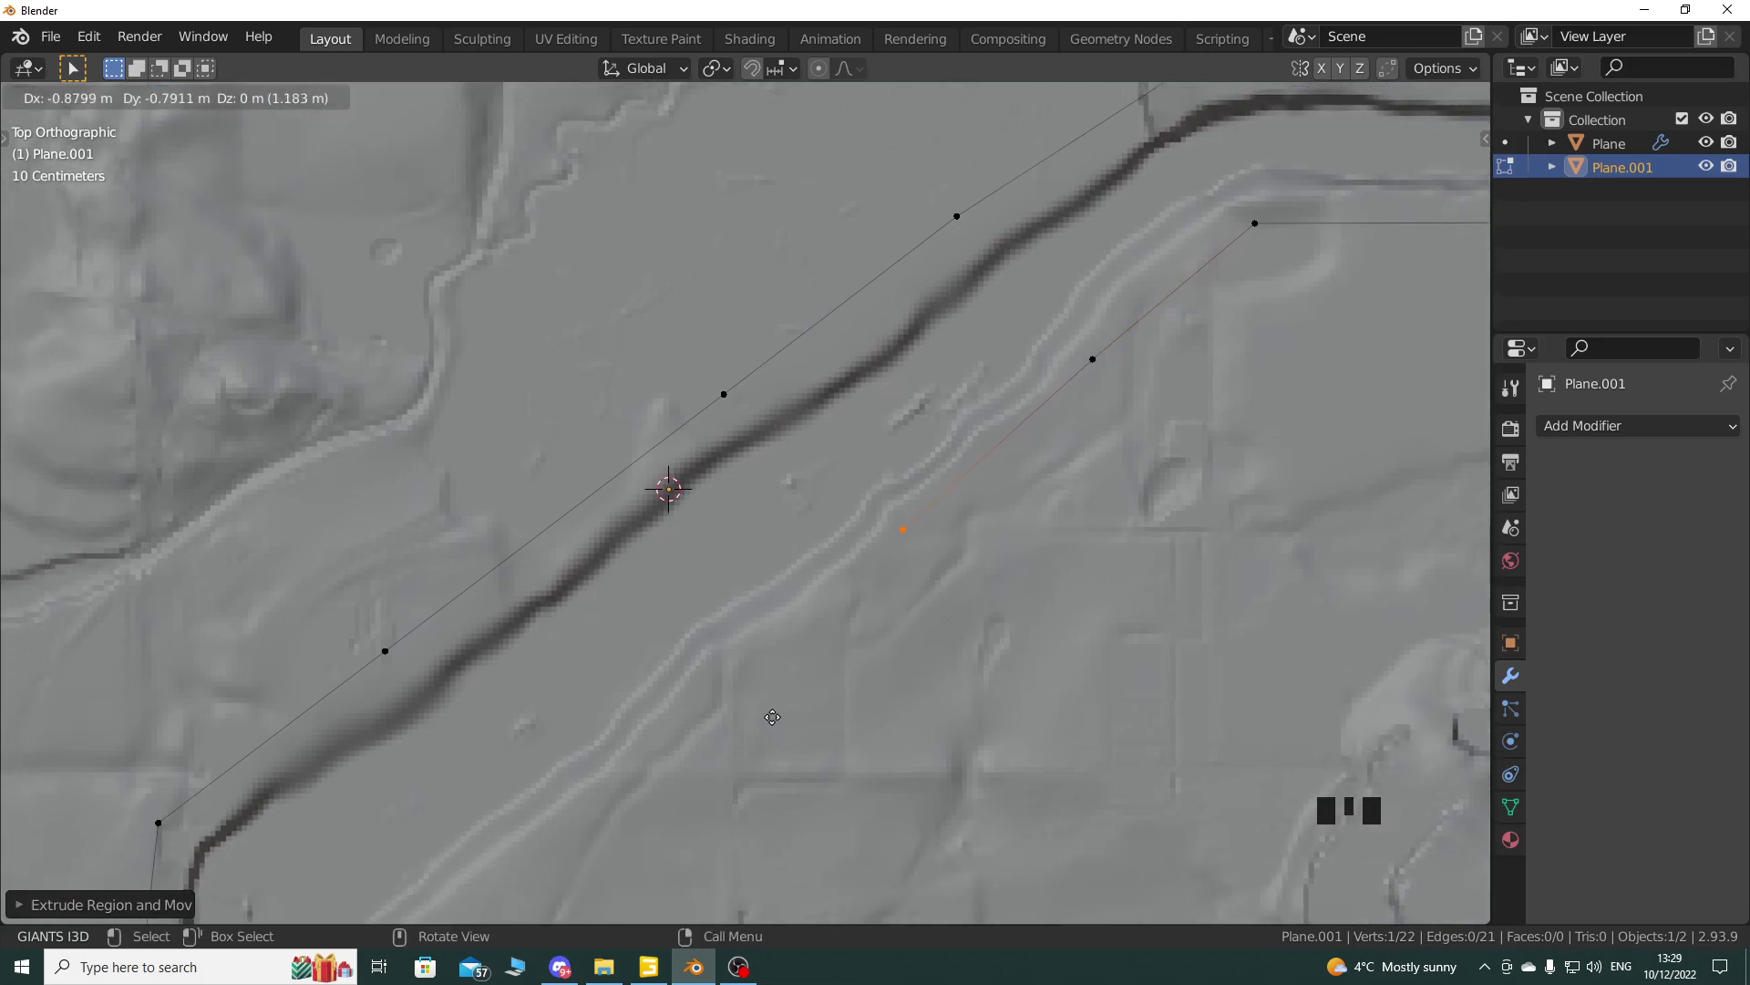
left_click(771, 717)
middle_click_drag(771, 717, 1050, 485, "shift")
key("e")
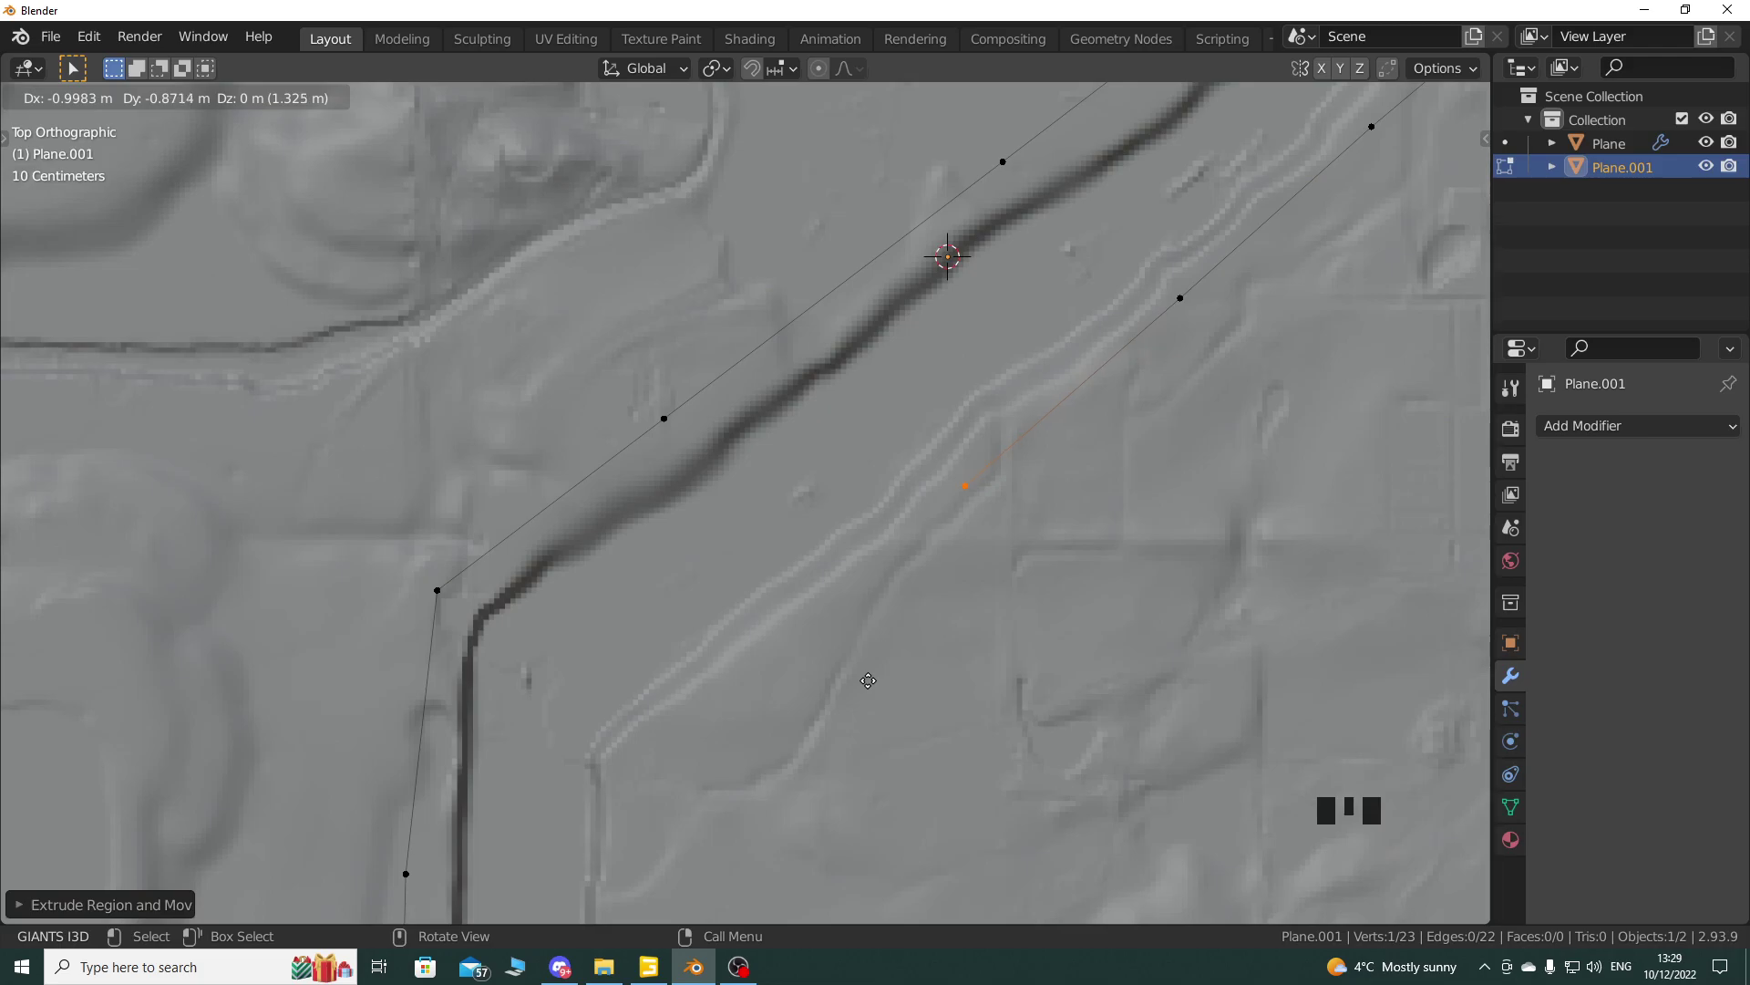
left_click(868, 680)
Step: Extrude two more vertices in top view along the diagonal stretch's southeast side, down to the bend into the southern stretch
middle_click_drag(868, 680, 888, 417)
scroll(984, 516, "down", 8)
scroll(889, 416, "up", 5)
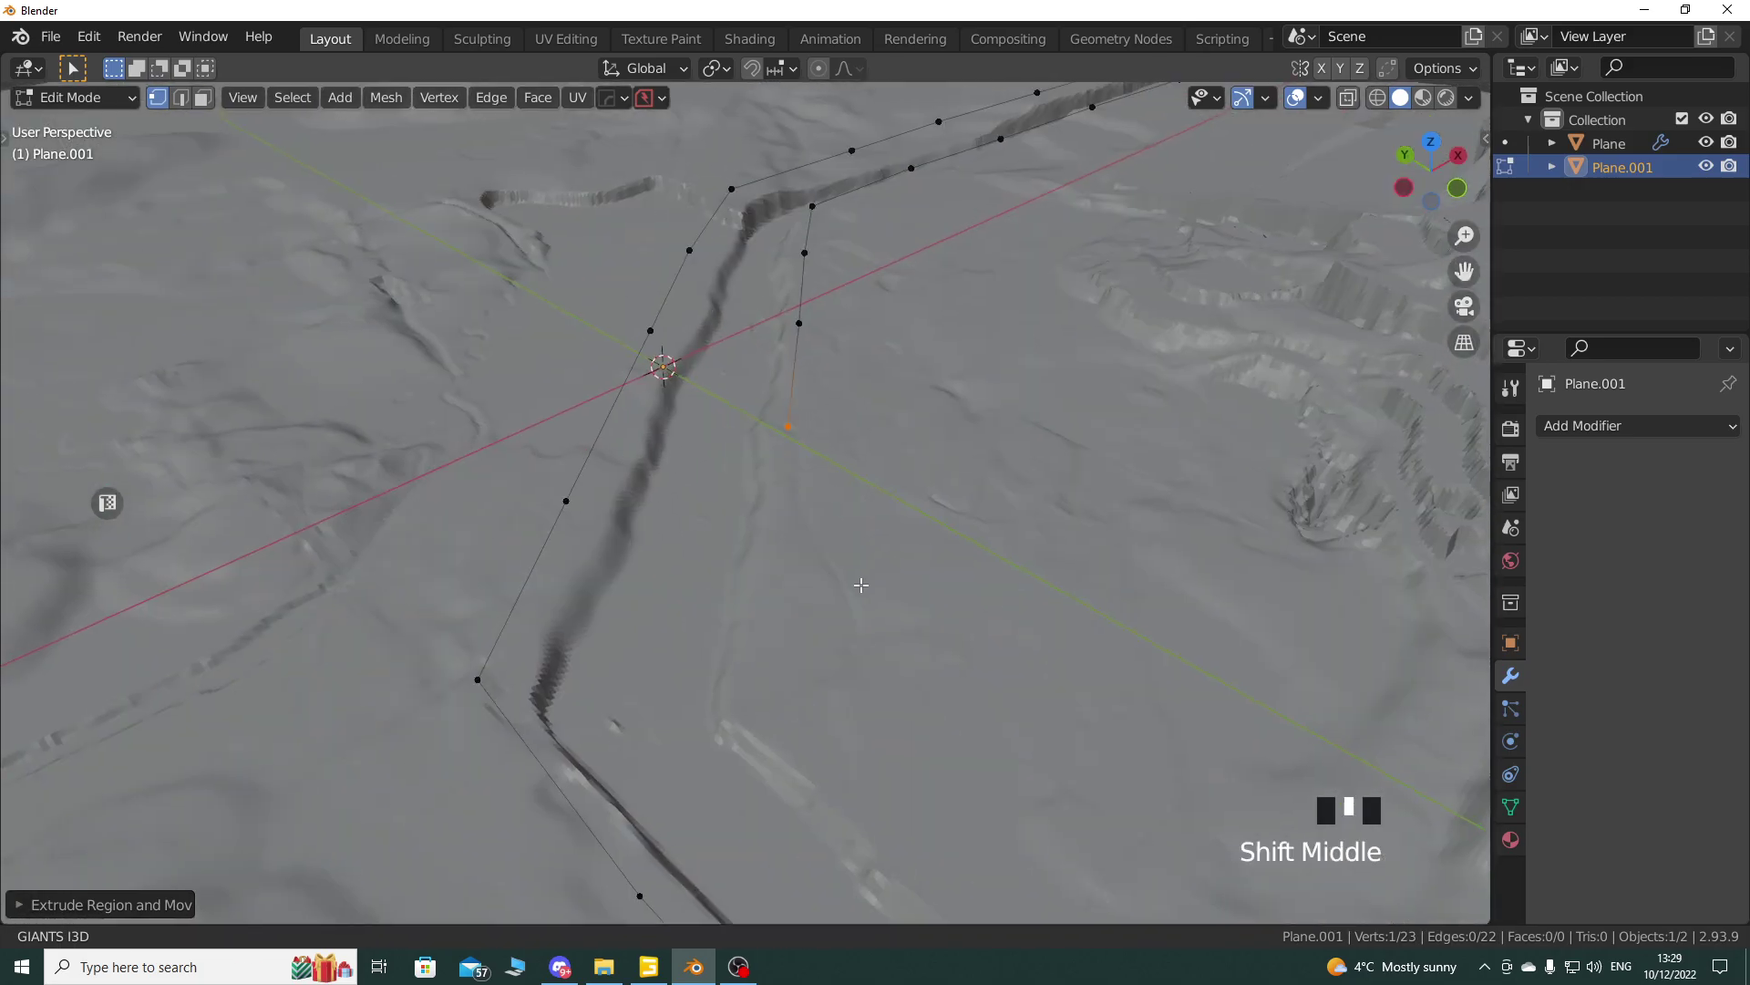
middle_click_drag(844, 638, 1209, 184, "shift")
key("KP_7")
middle_click_drag(637, 692, 870, 568, "shift")
scroll(936, 461, "up", 3)
key("e")
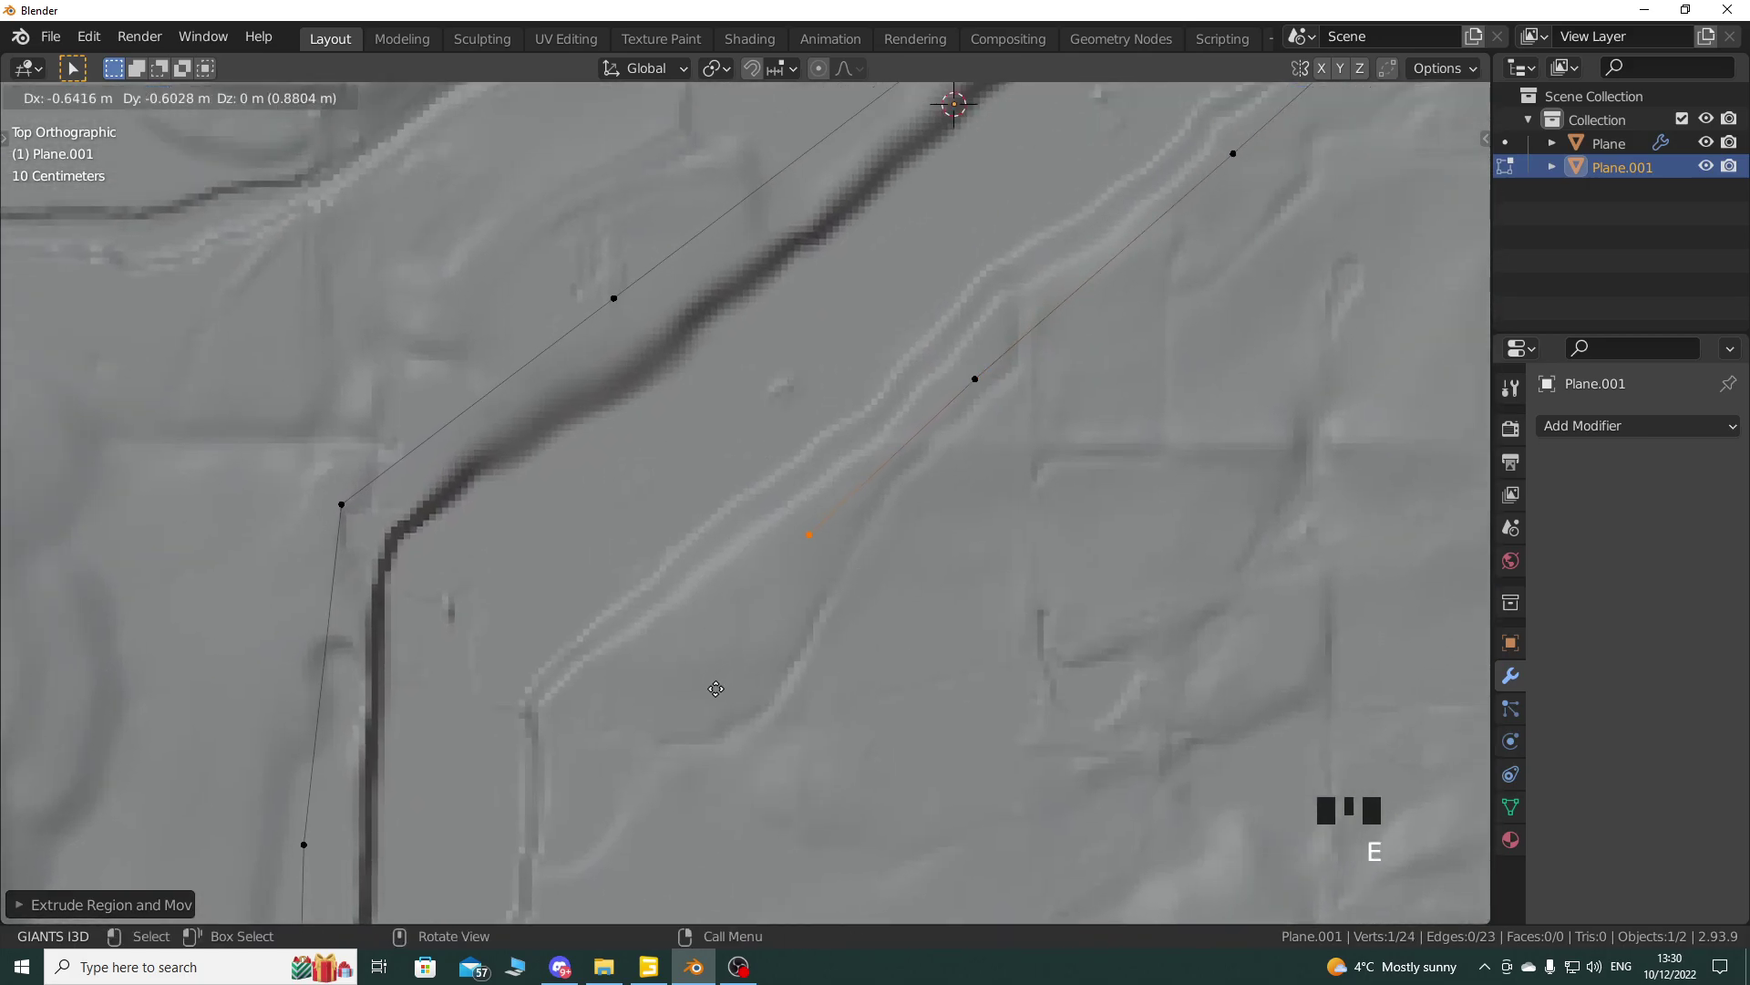
left_click(712, 692)
middle_click_drag(712, 692, 867, 473, "shift")
key("e")
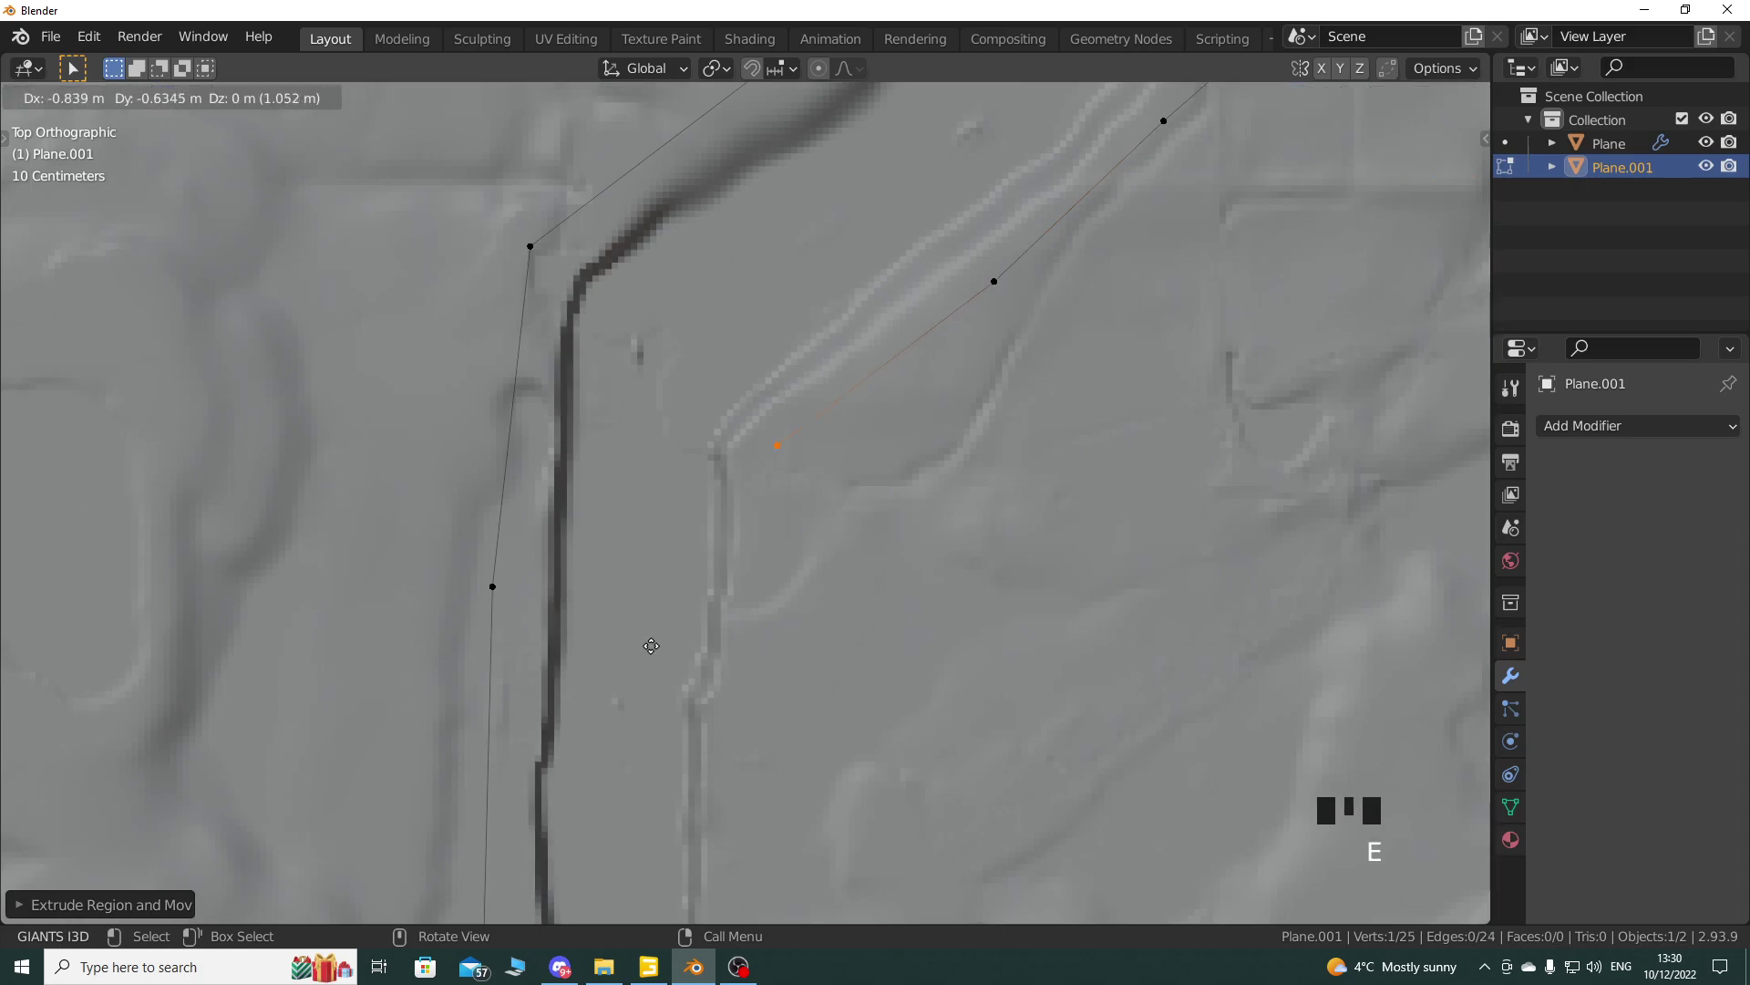
left_click(652, 652)
Step: Extrude two vertices southward along the east side of the ravine's southern stretch
middle_click_drag(664, 665, 653, 516, "shift")
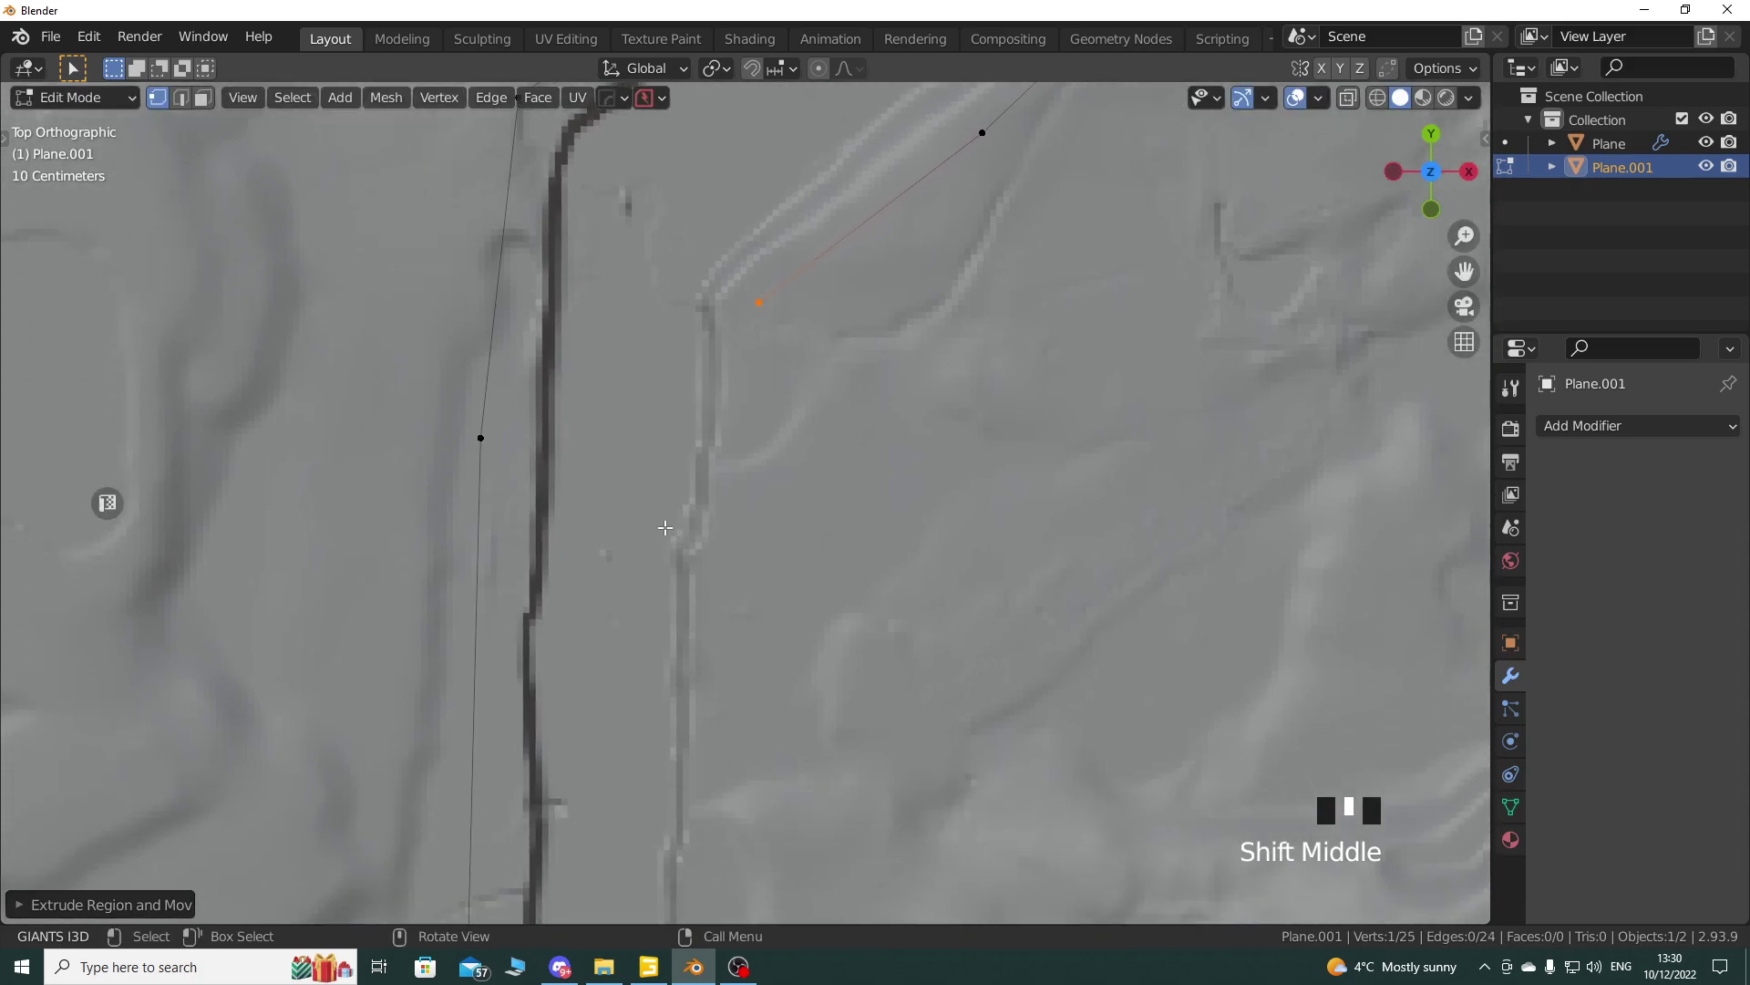
key("e")
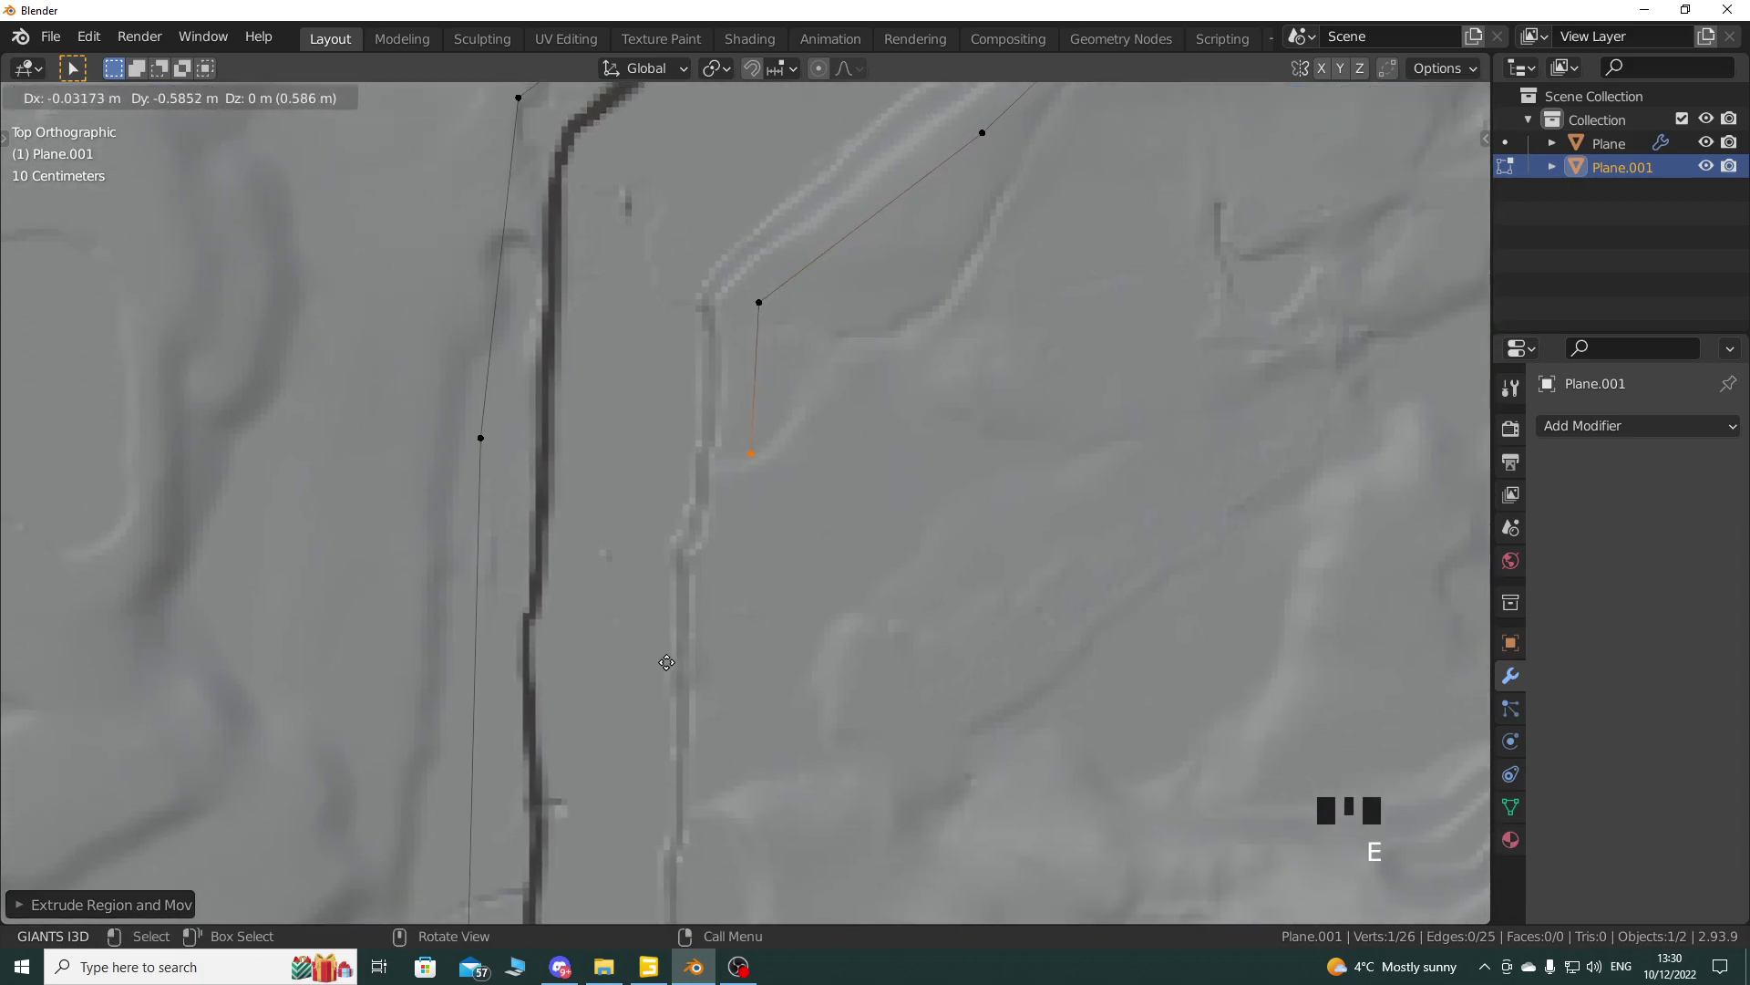
left_click(667, 662)
middle_click_drag(667, 662, 681, 421, "shift")
key("e")
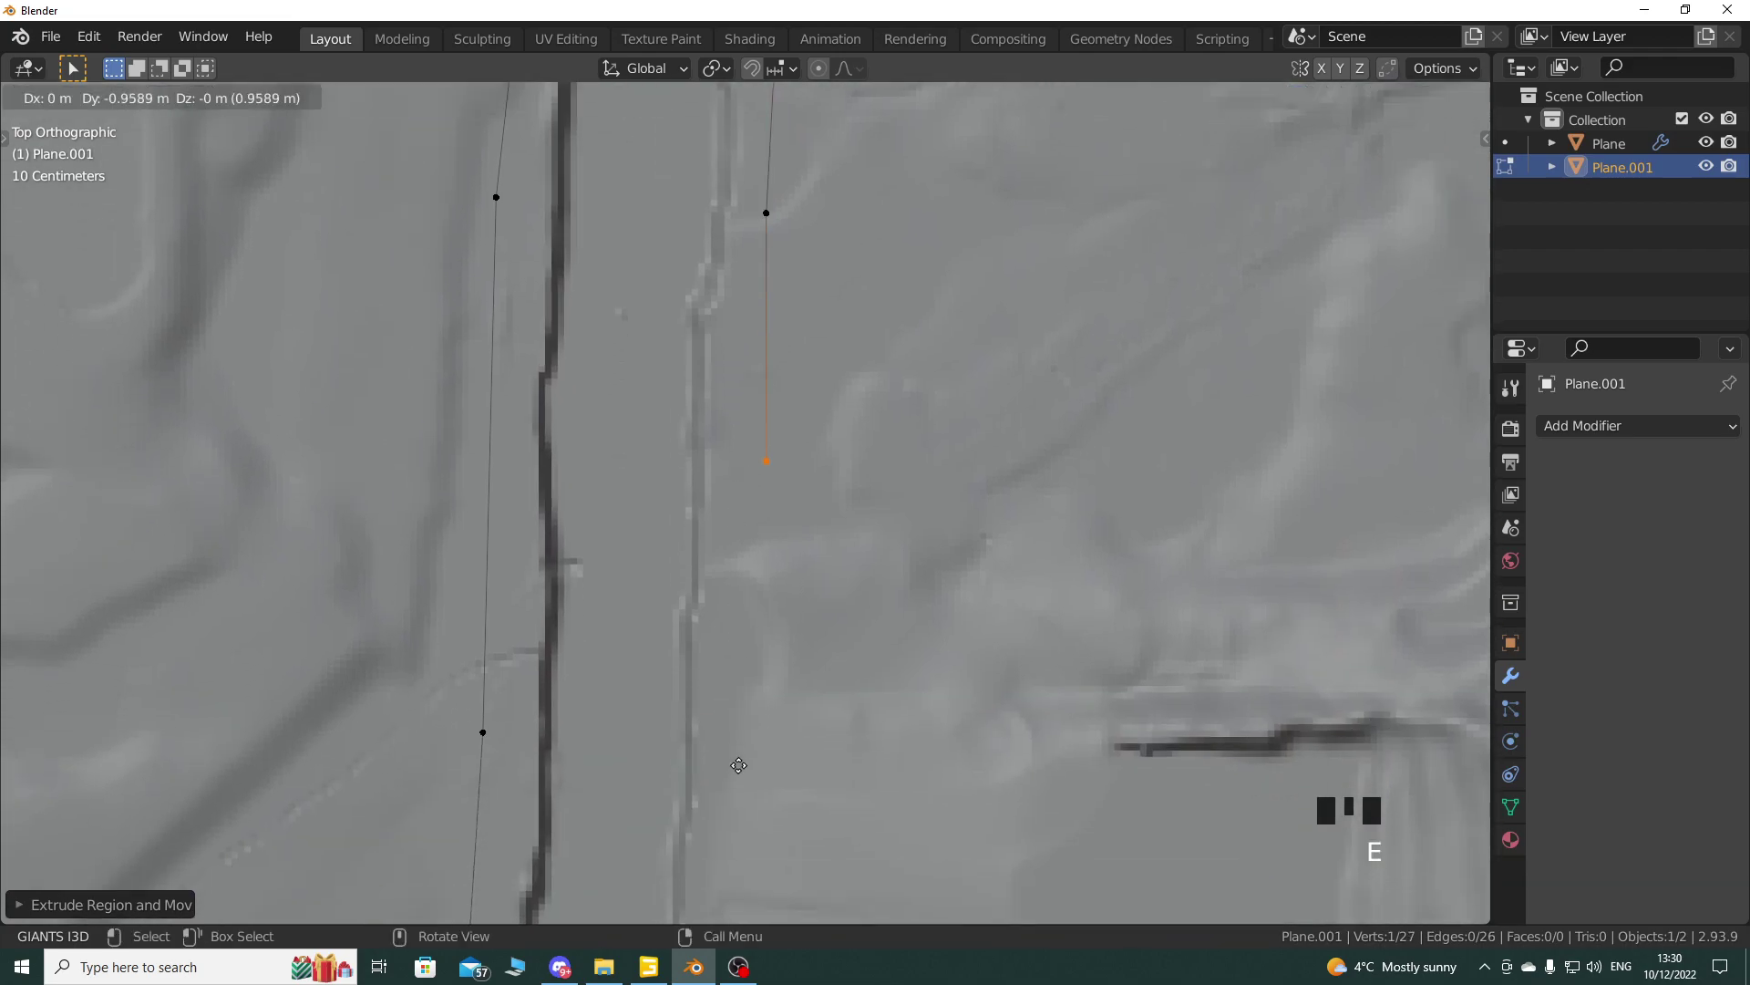
left_click(706, 184)
Step: Extrude two more vertices southward to just beyond the terrain's southern edge and close the outline with an edge to the starting vertex
middle_click_drag(107, 729, 107, 503, "shift")
scroll(107, 502, "down", 3)
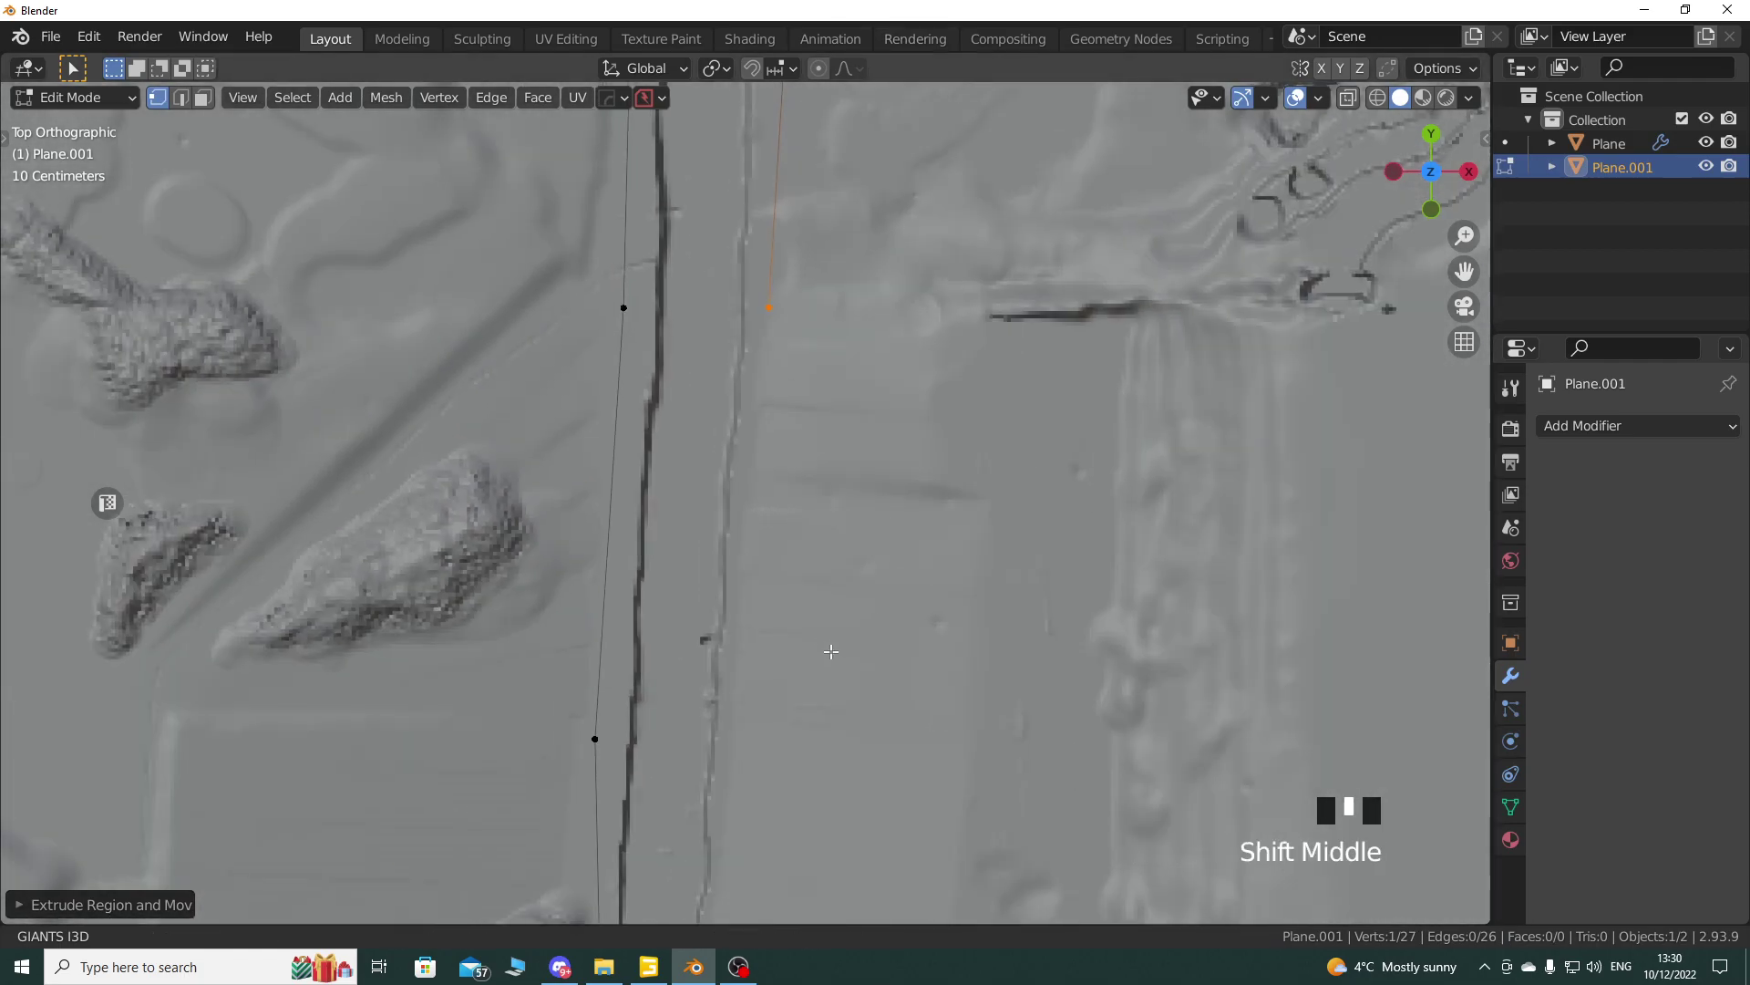
key("e")
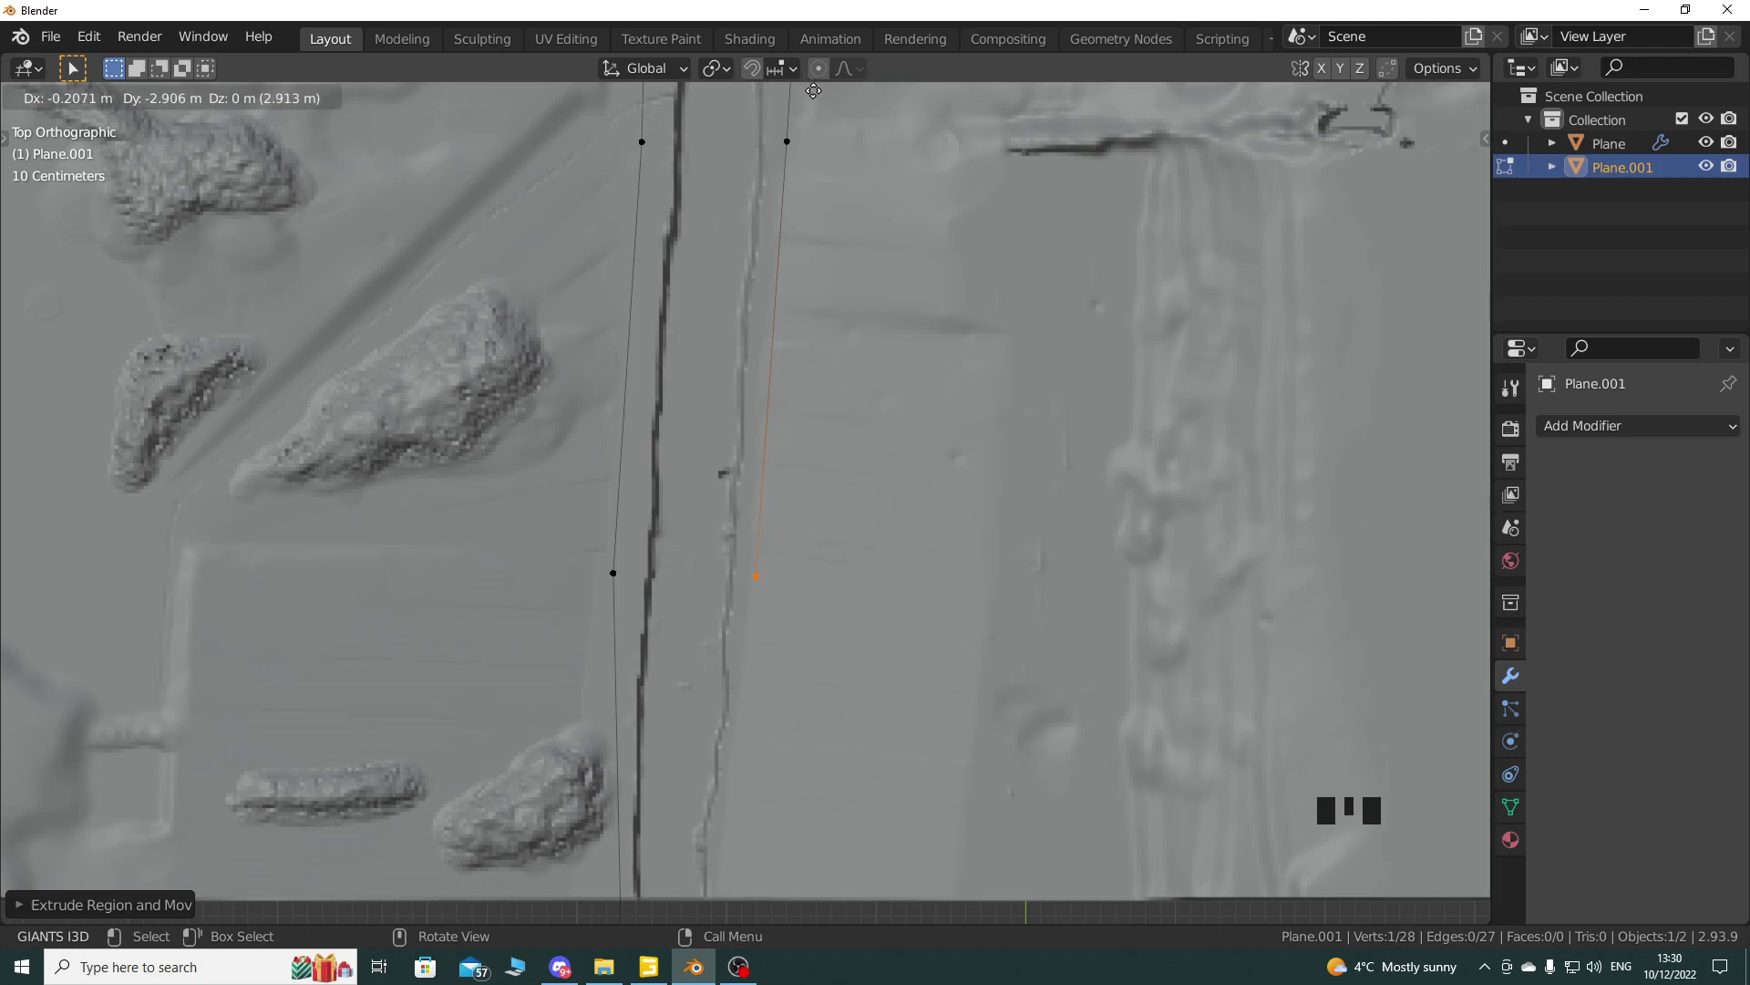
left_click(815, 92)
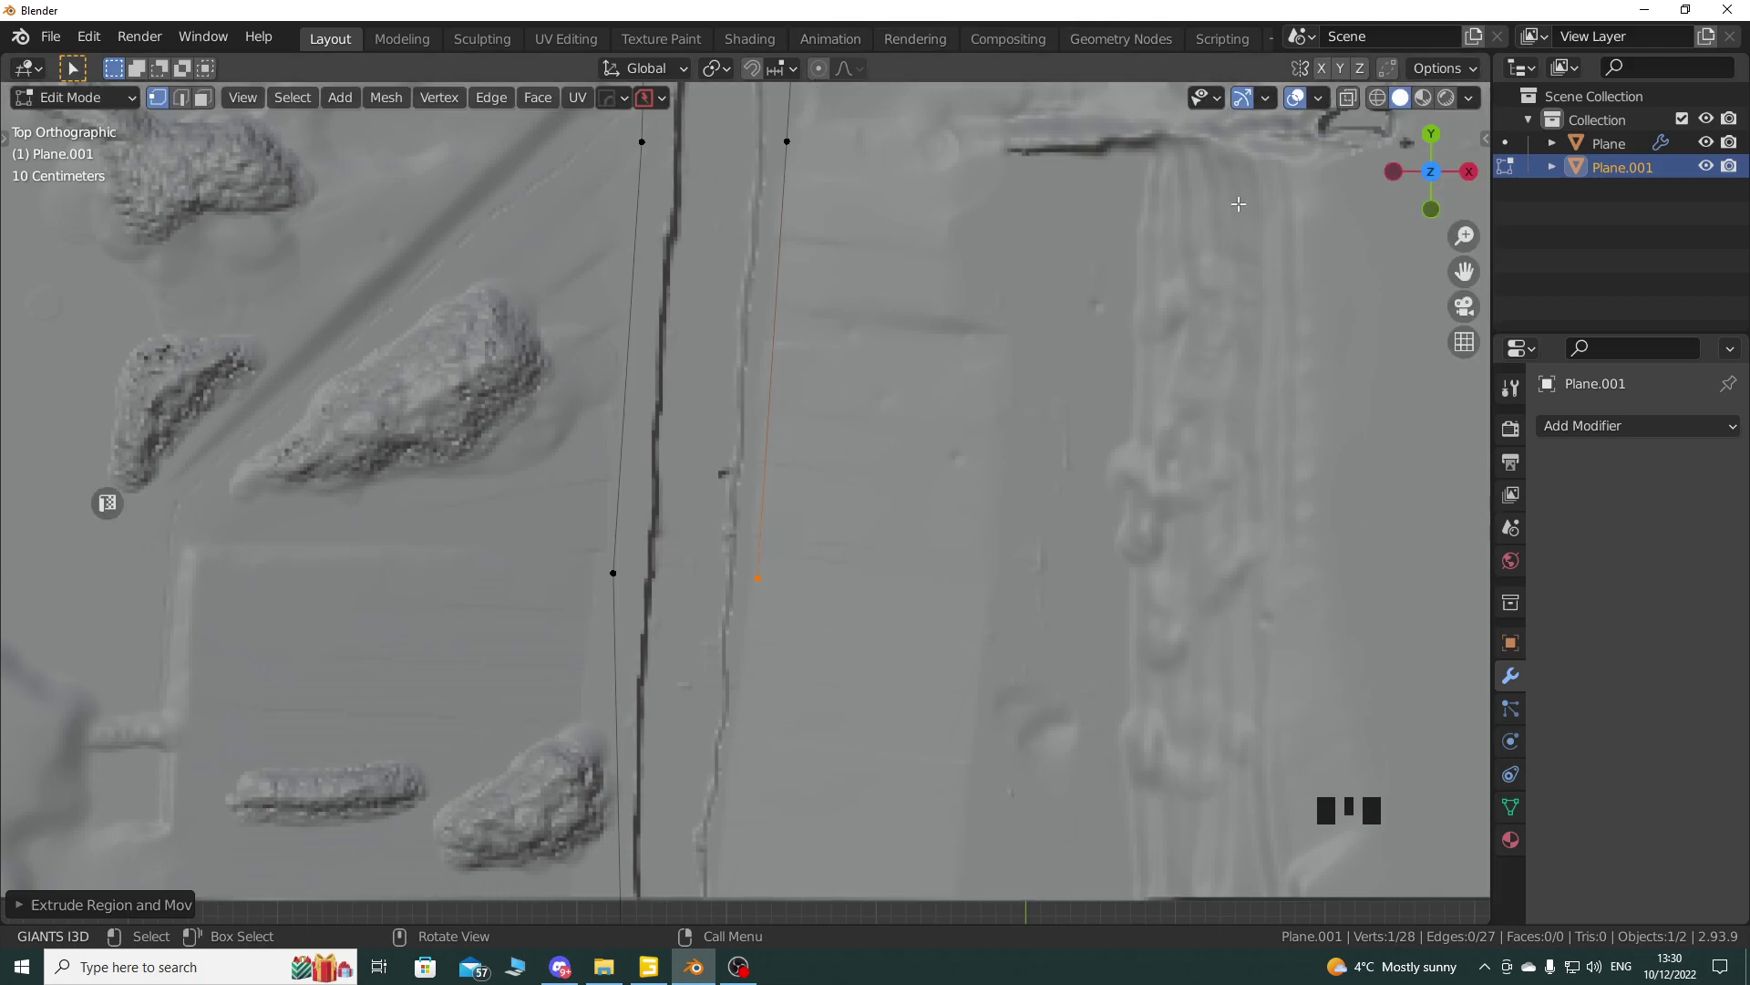
middle_click_drag(933, 556, 981, 239, "shift")
key("e")
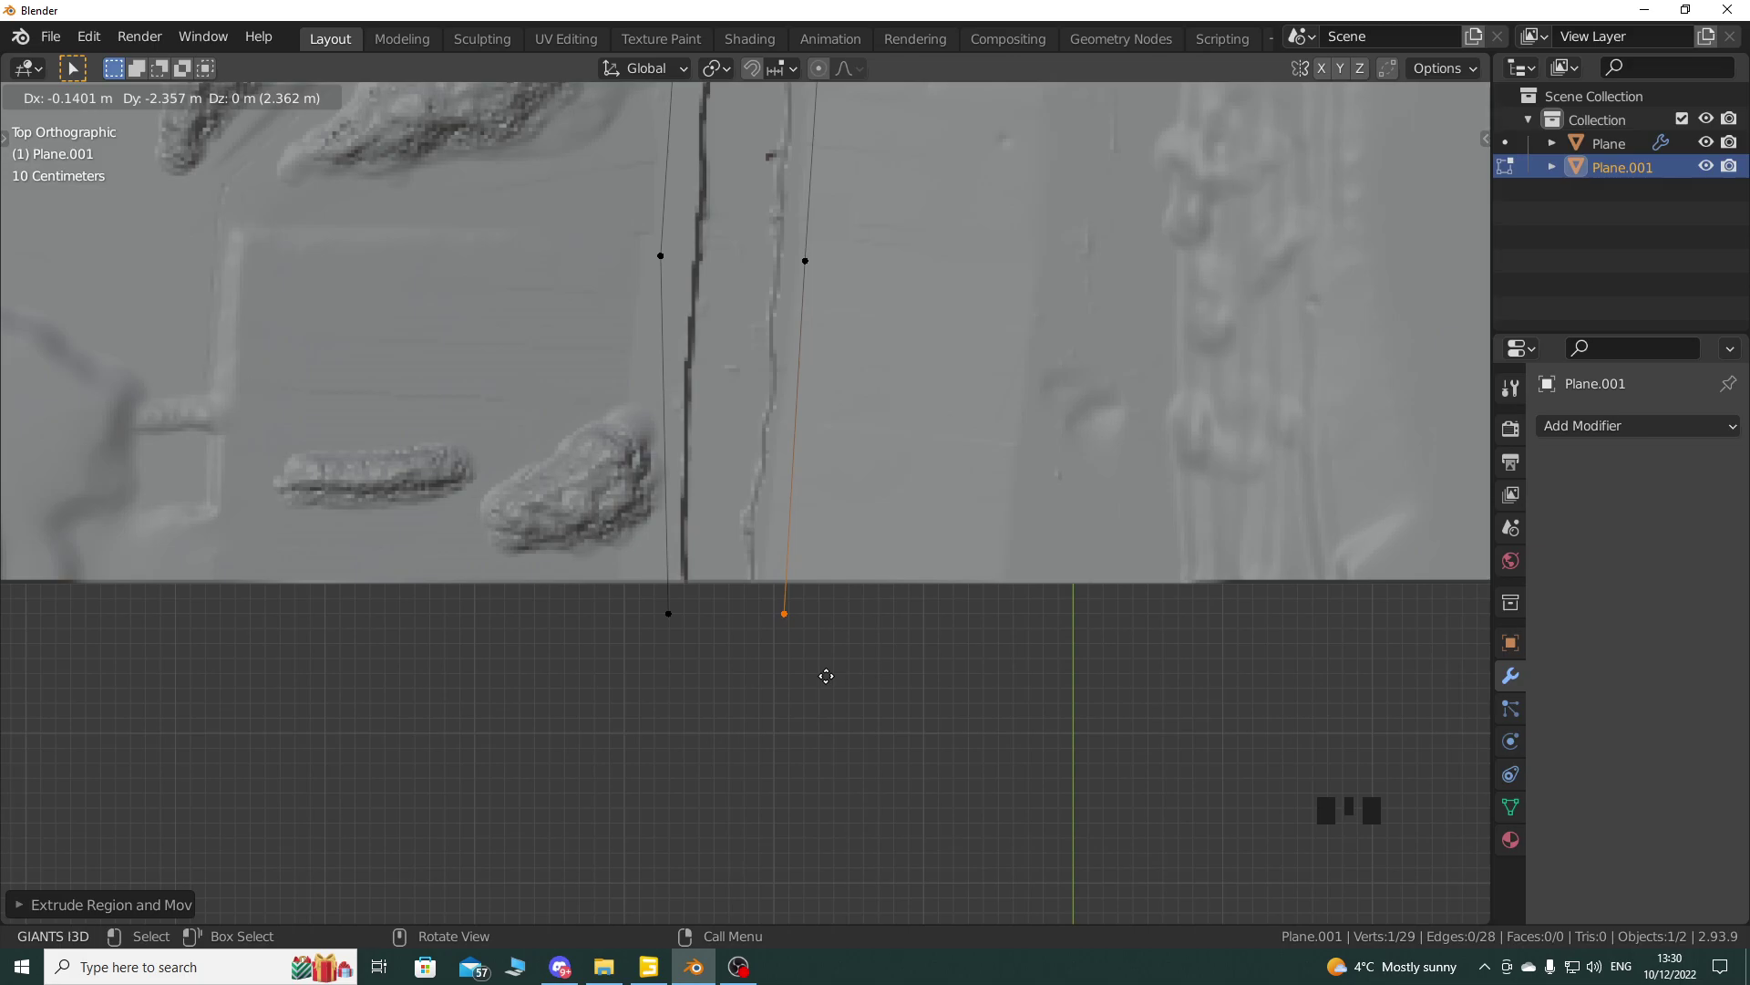
left_click(826, 675)
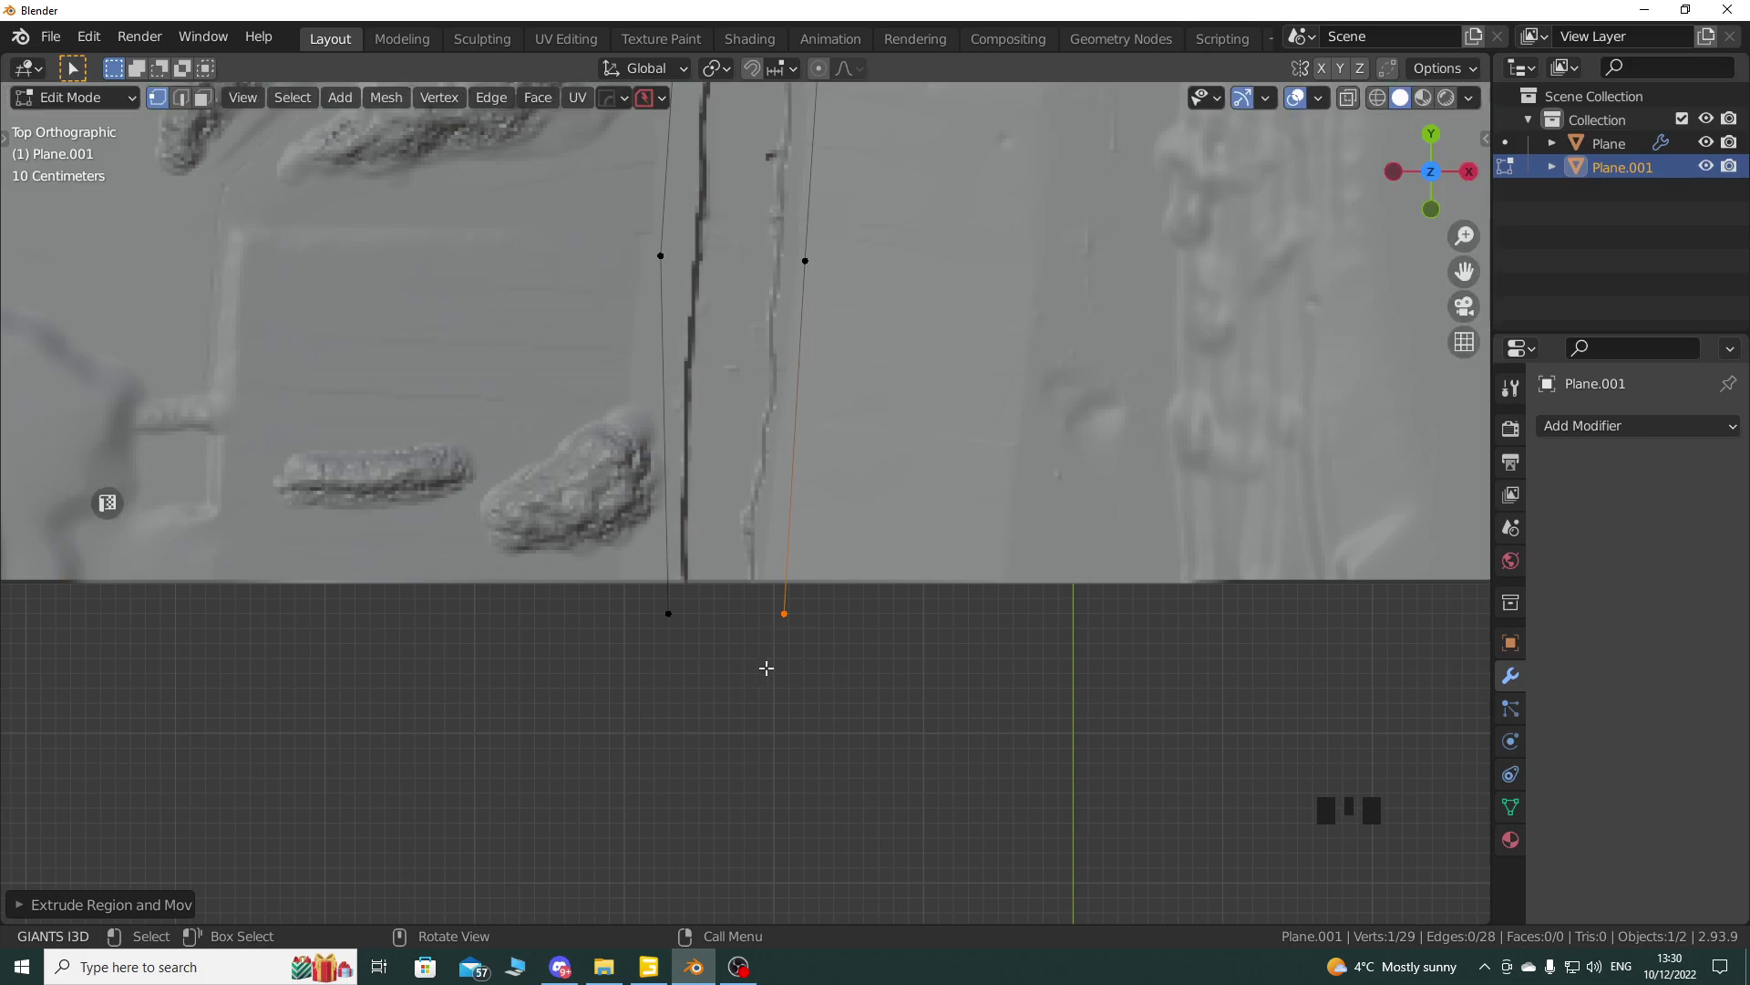
left_click(682, 614, "shift")
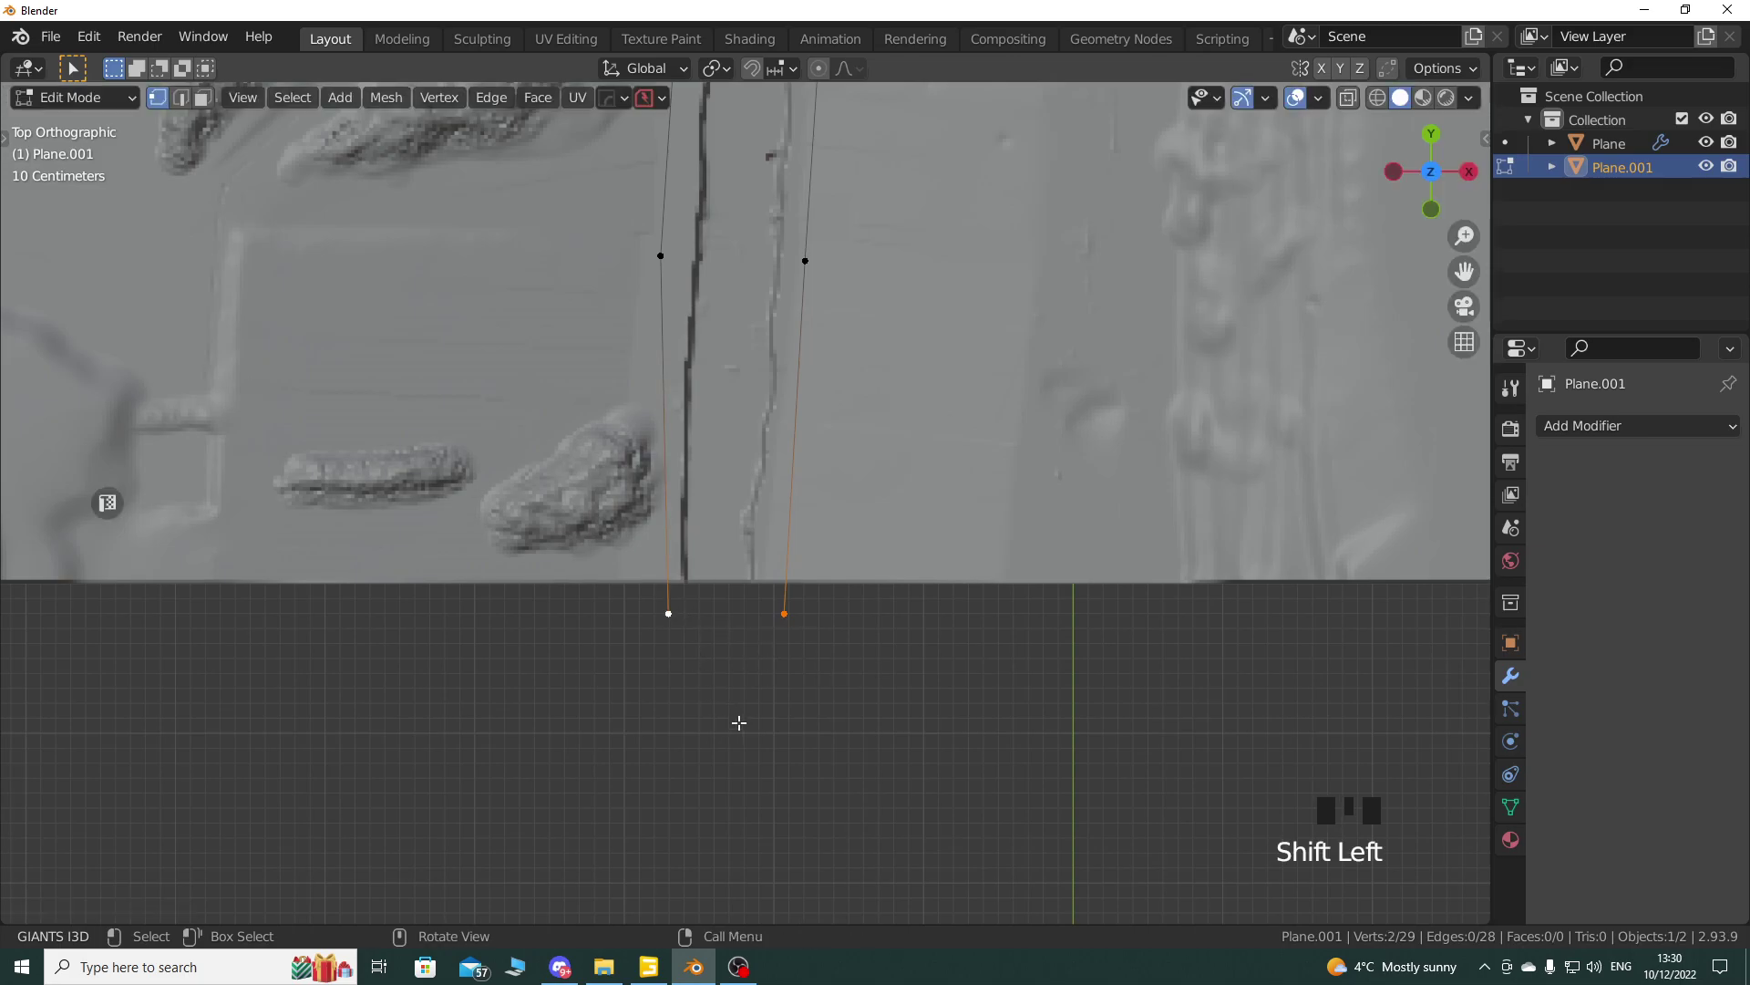
key("f")
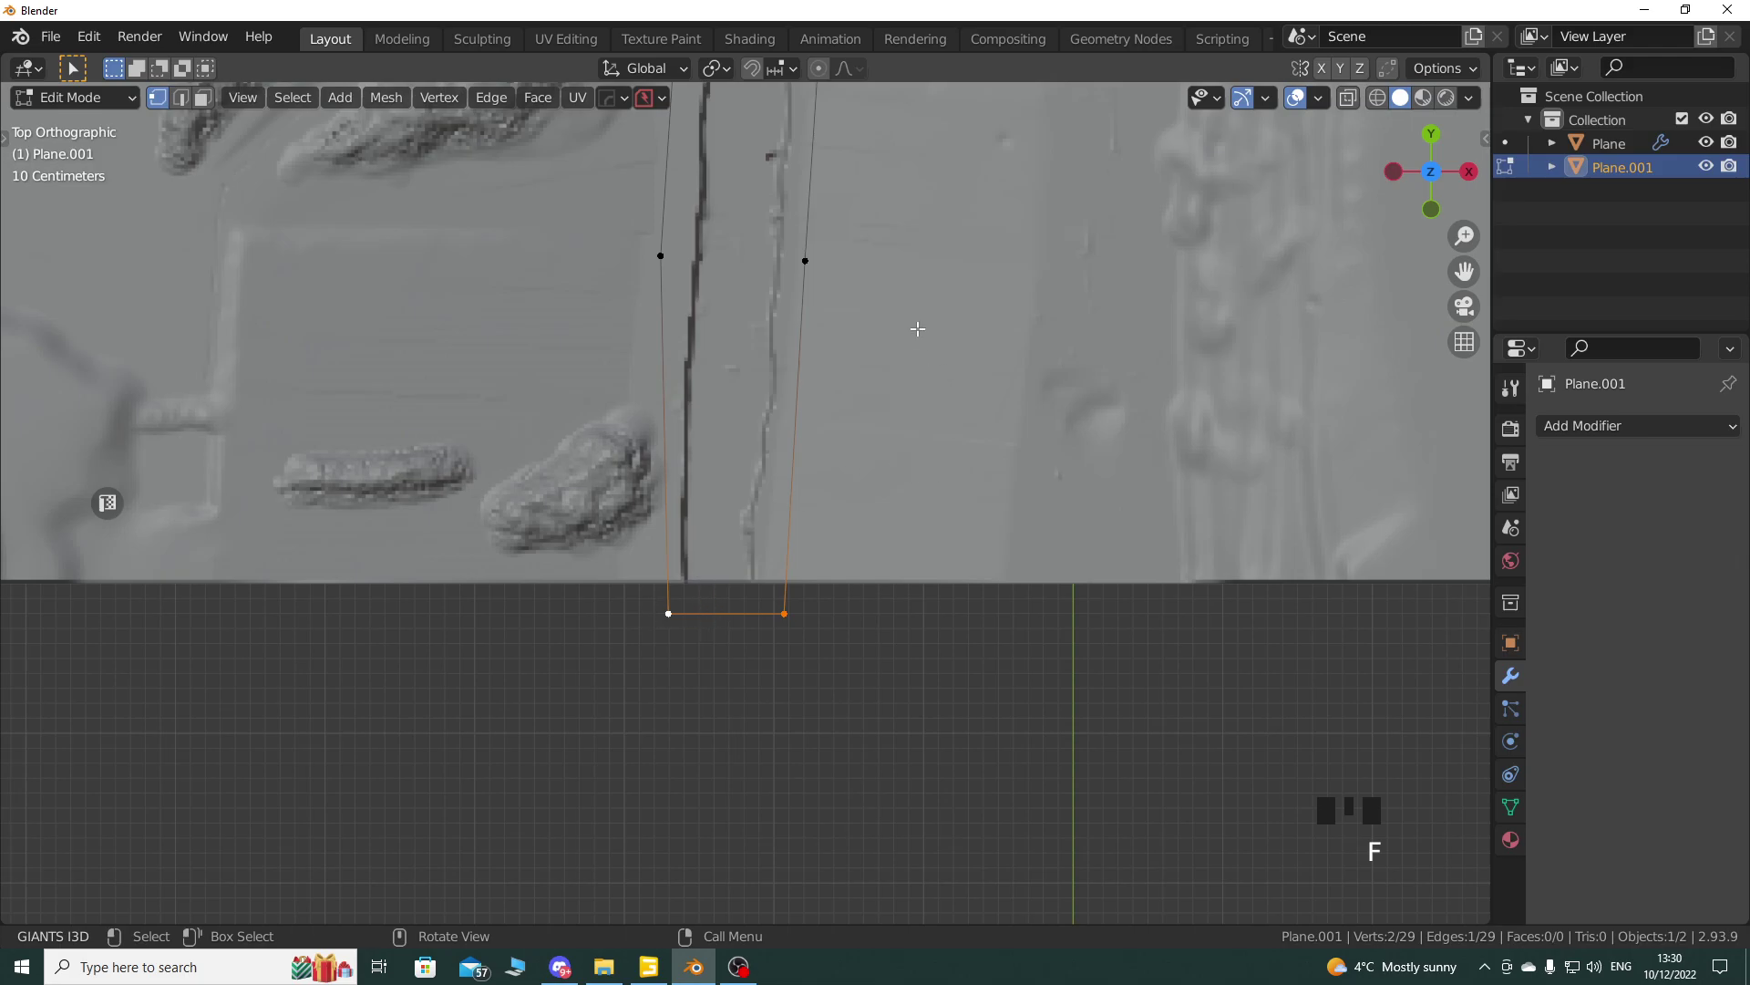
Step: Subdivide the long edge on the northwest side of the diagonal stretch, just southwest of the 3D cursor, and return to vertex selection
middle_click_drag(916, 275, 871, 638, "shift")
middle_click_drag(866, 301, 799, 475, "shift")
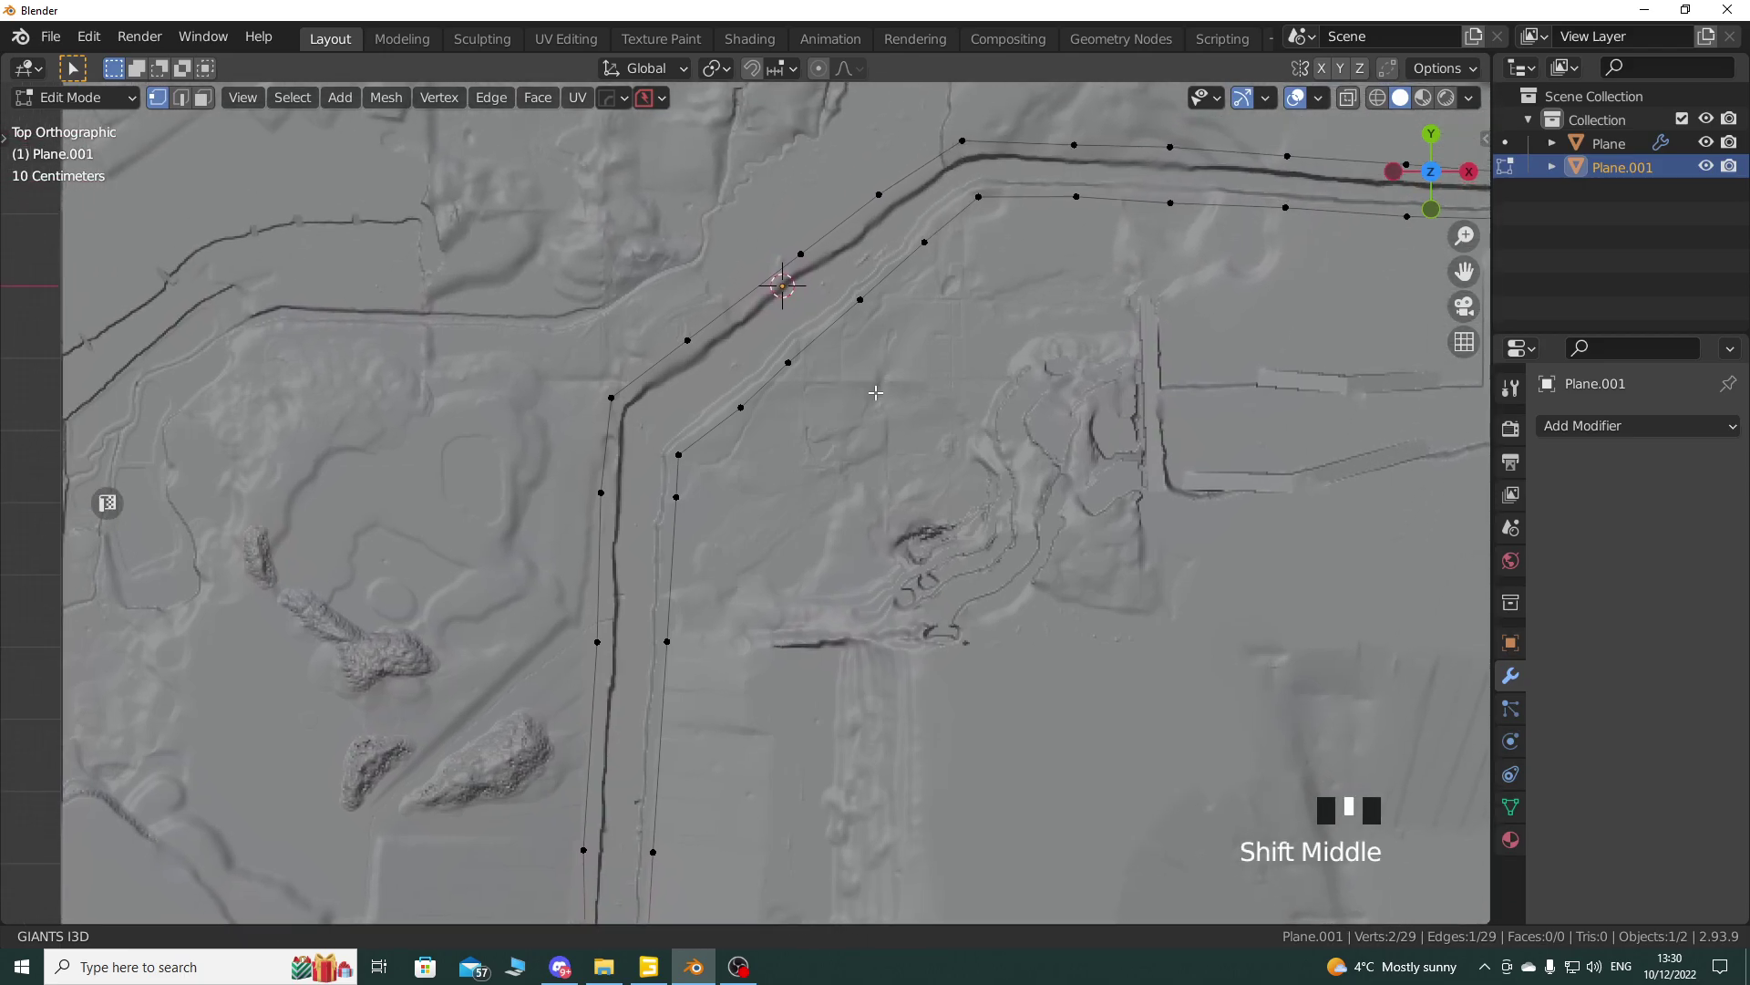
middle_click_drag(875, 369, 854, 424, "shift")
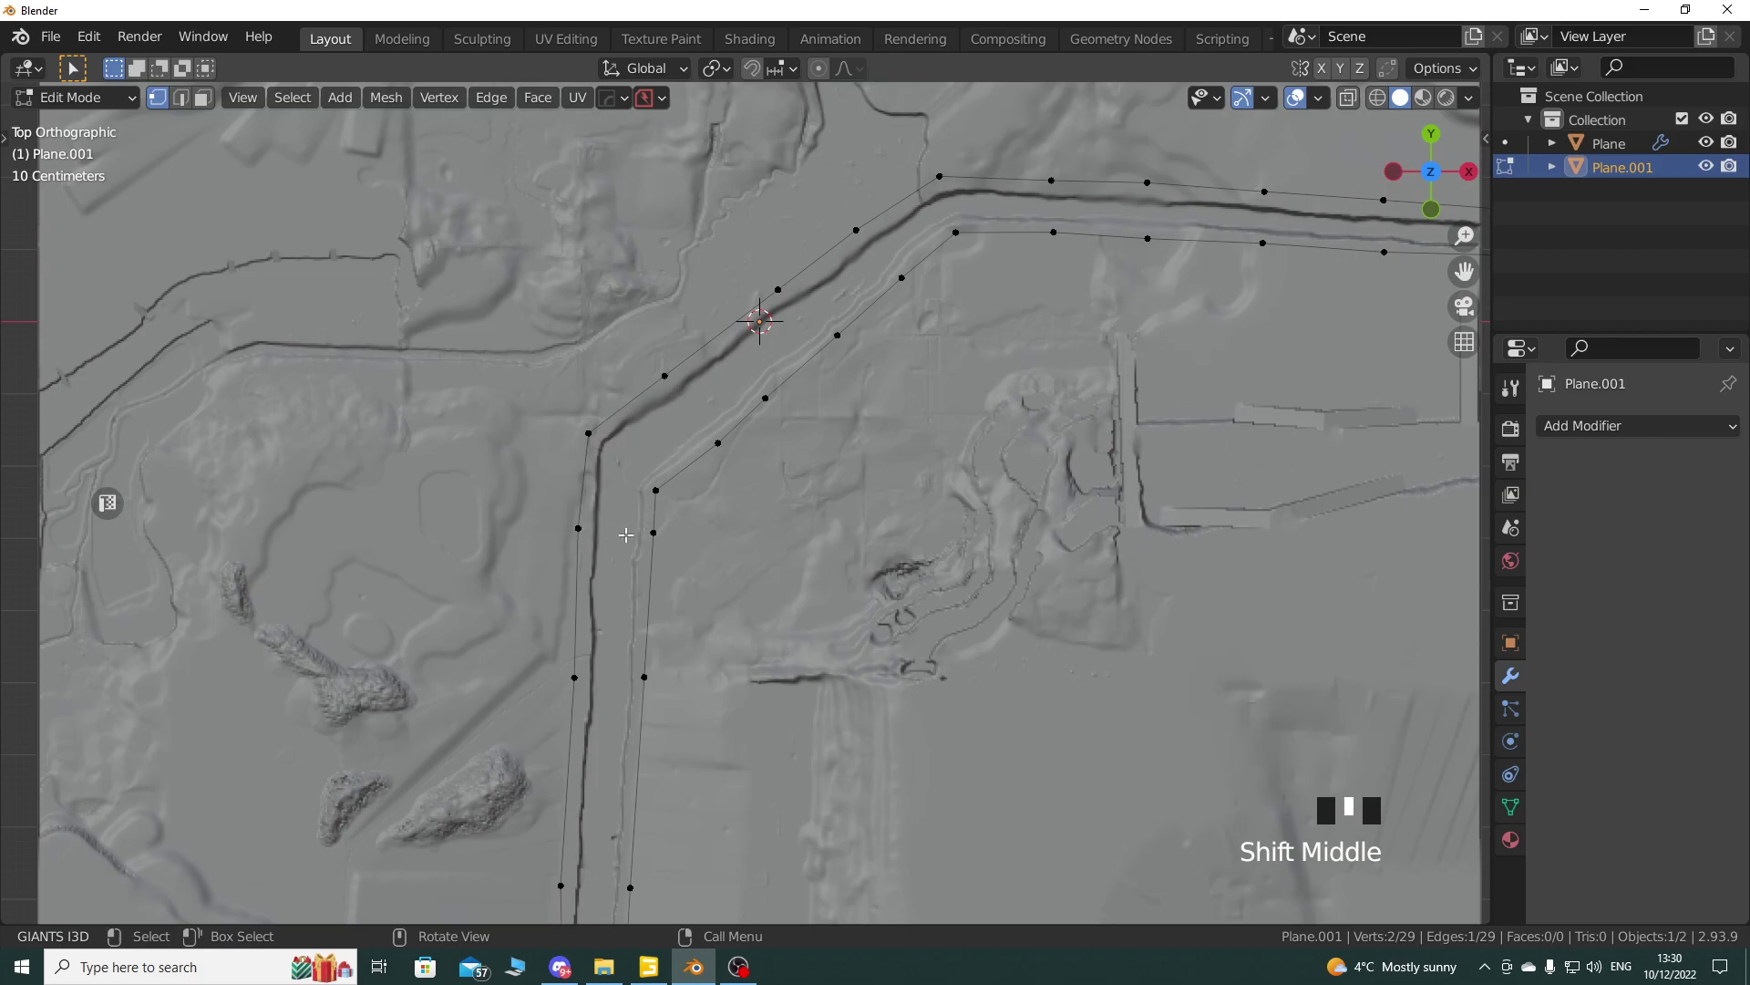
middle_click_drag(658, 637, 680, 597, "shift")
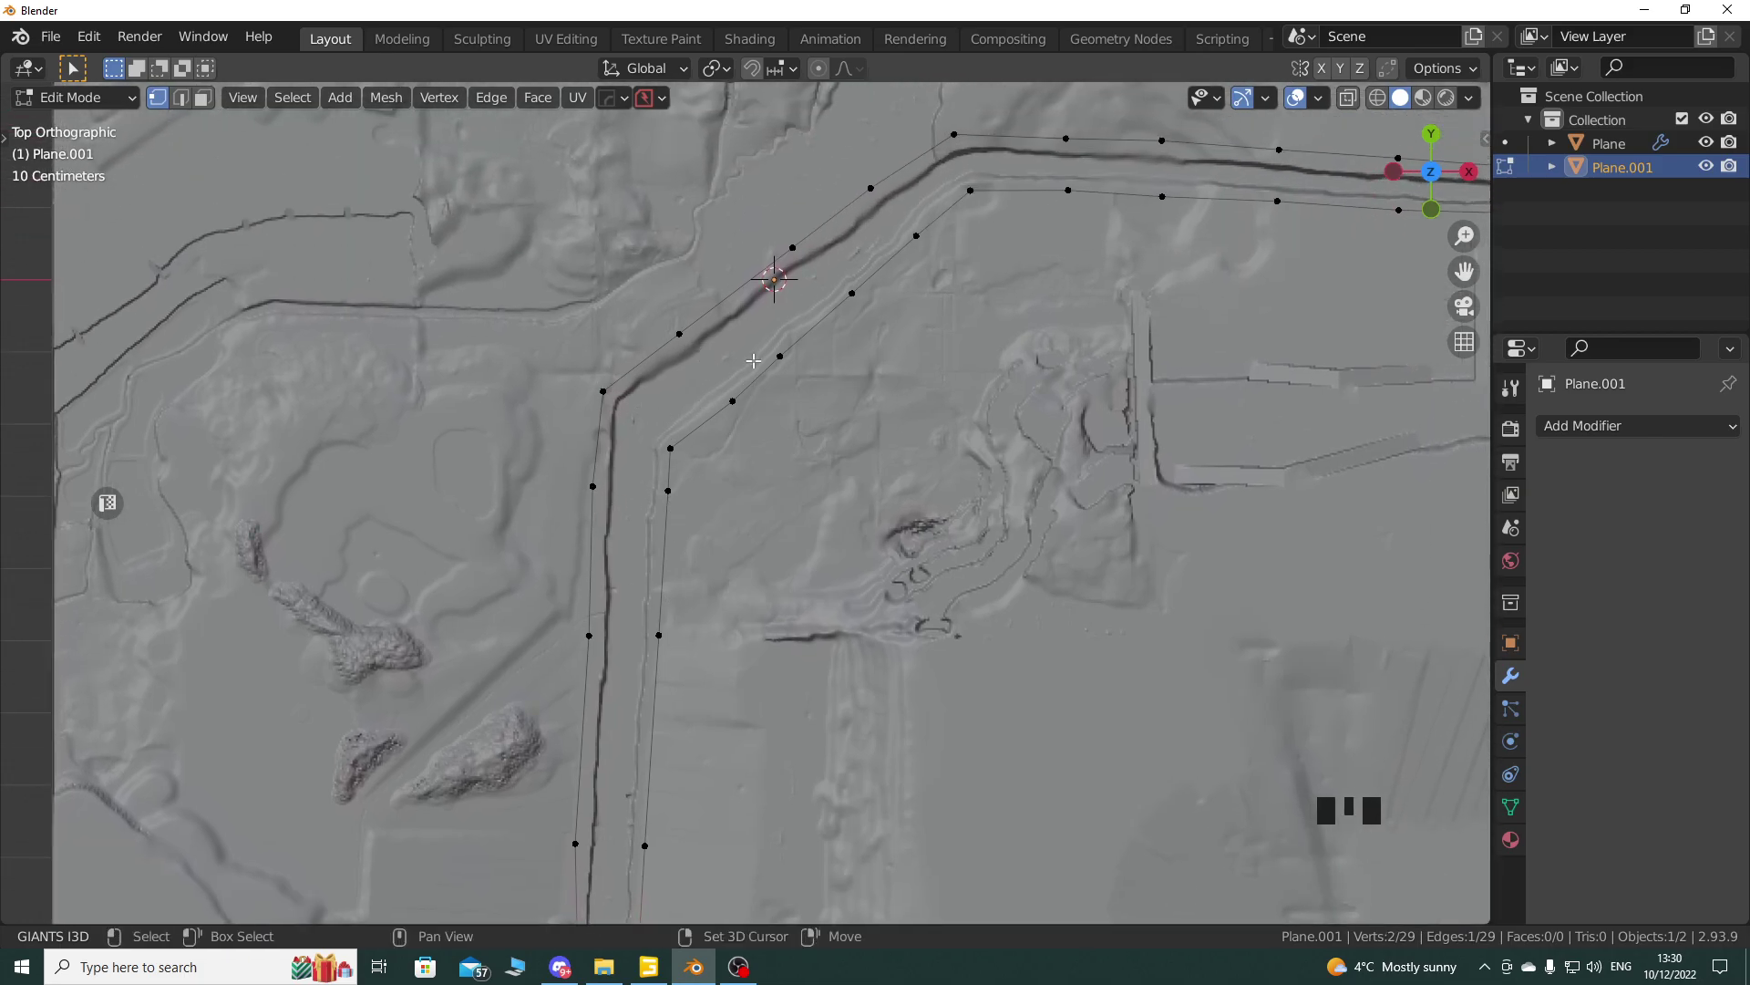
scroll(795, 350, "up", 3)
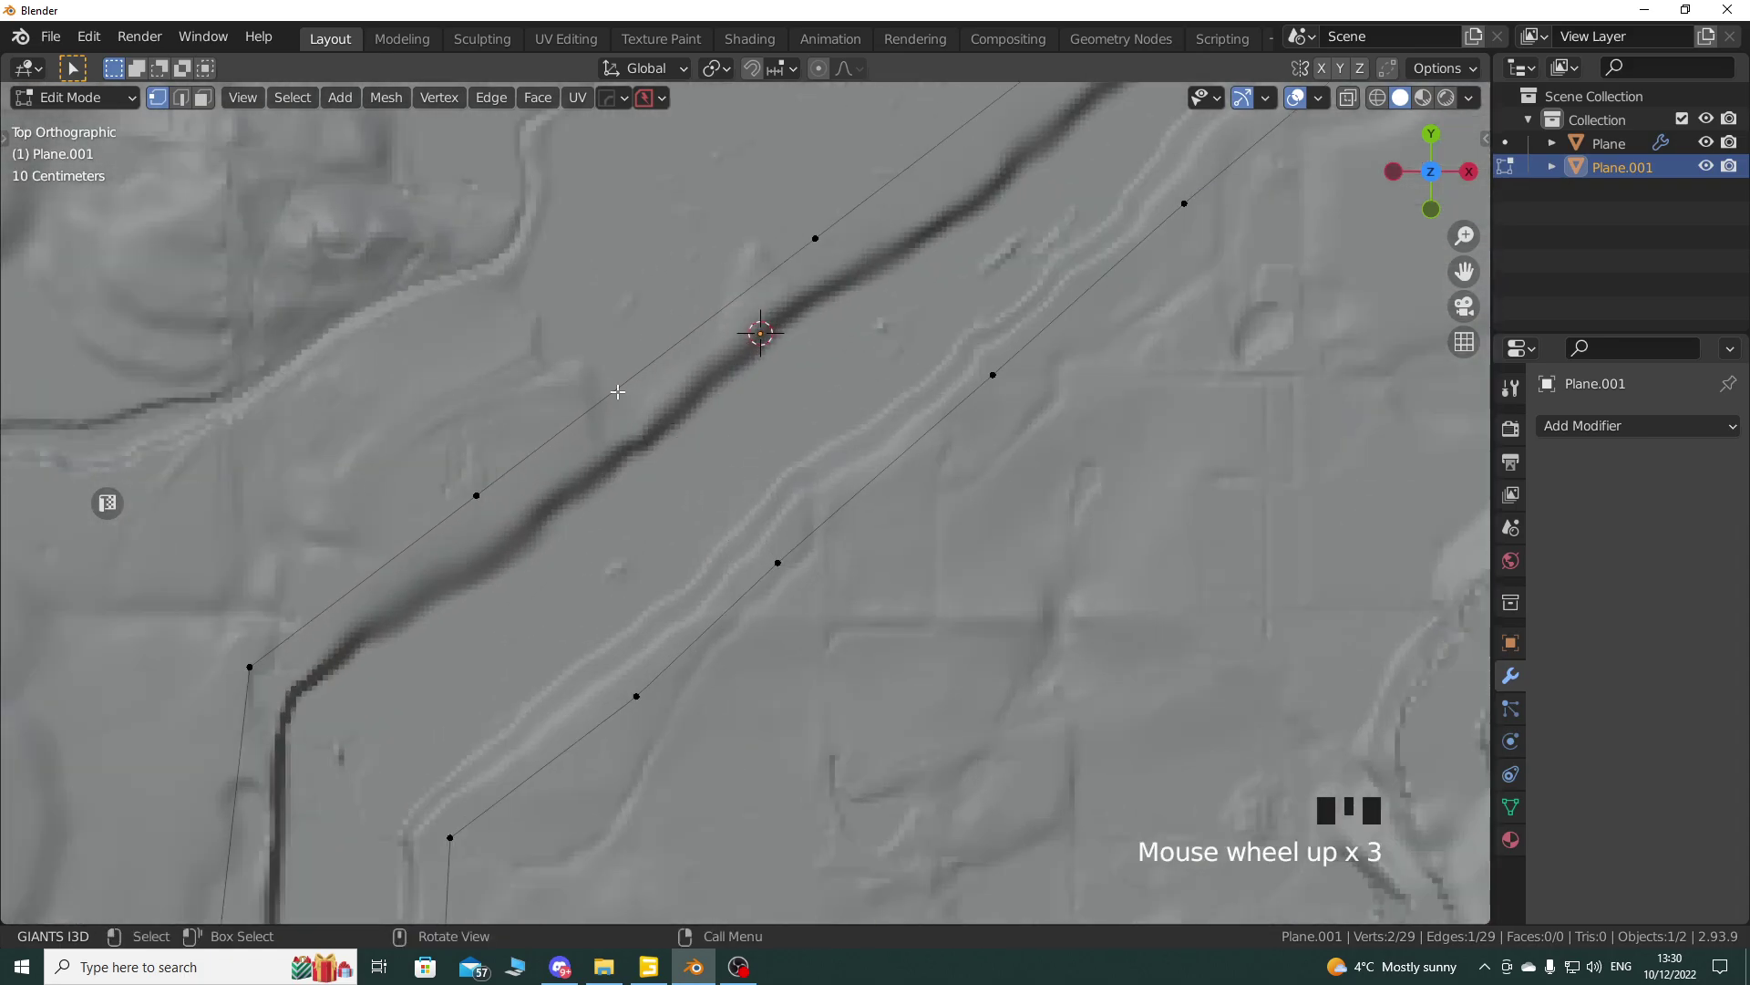
left_click(182, 99)
left_click(631, 383)
right_click(631, 383)
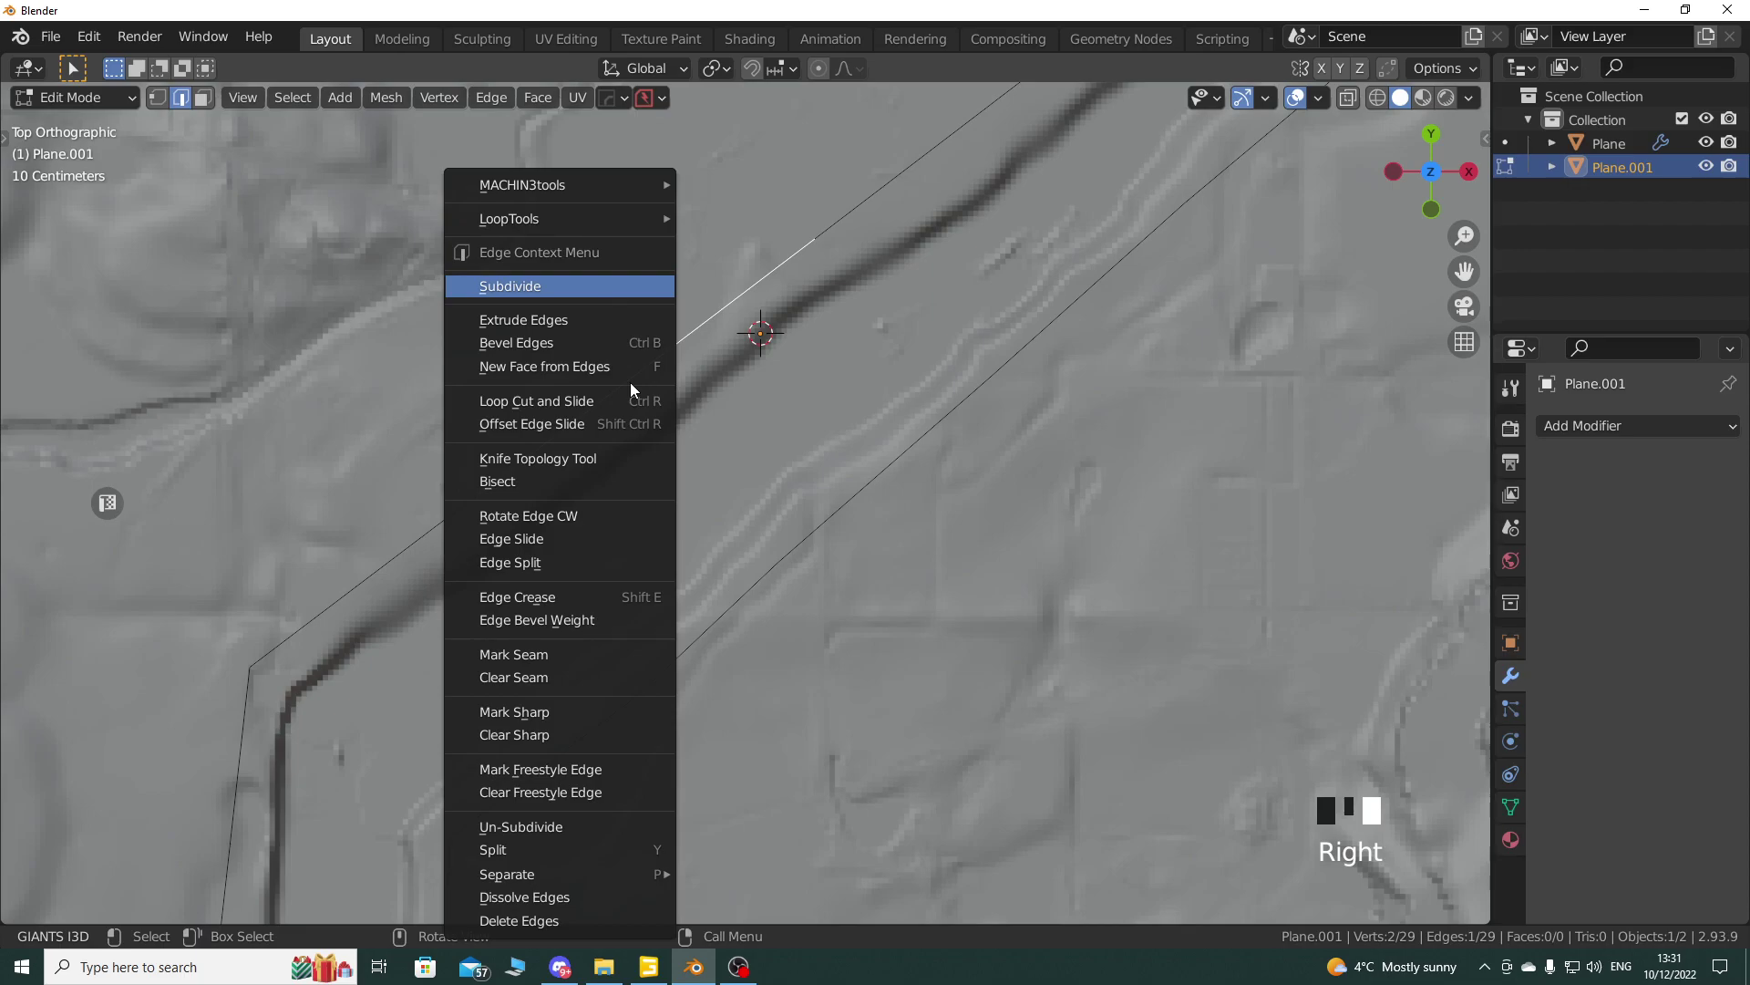
left_click(594, 290)
left_click(157, 97)
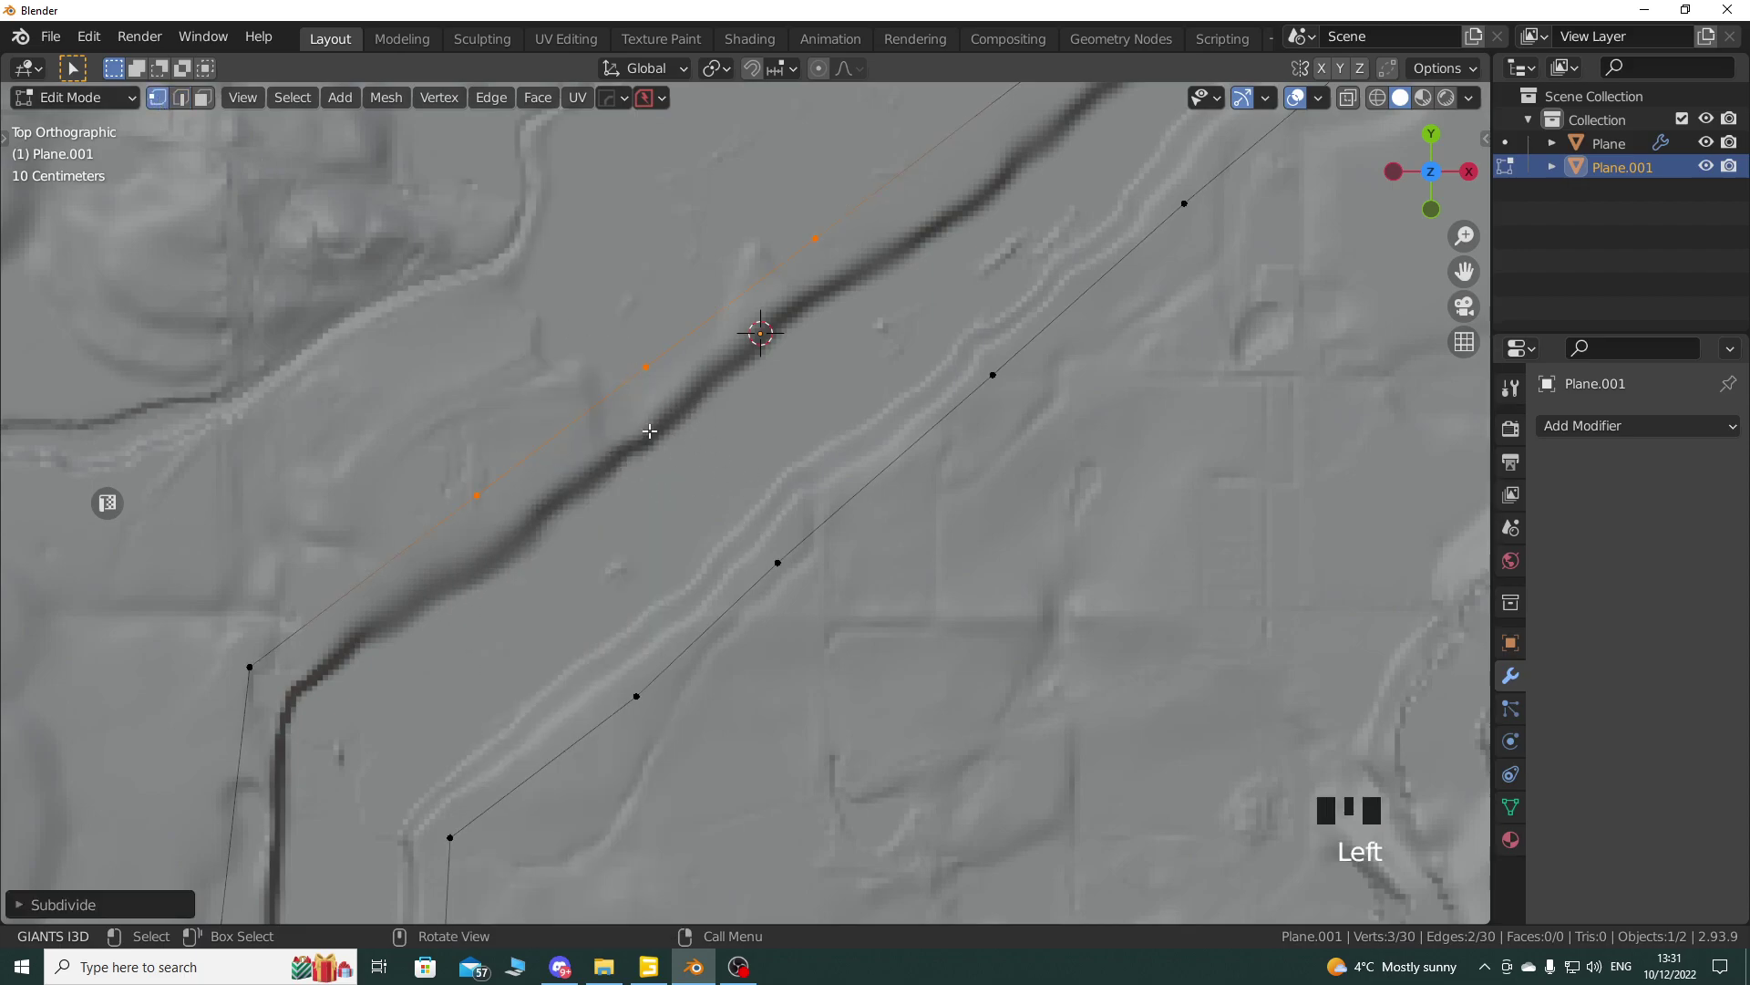
Step: Move the two easternmost vertices on the north side of the ravine's eastern stretch southward, closer to the ravine edge
middle_click_drag(771, 420, 405, 720, "shift")
middle_click_drag(1113, 424, 519, 411, "shift")
middle_click_drag(912, 419, 836, 504, "shift")
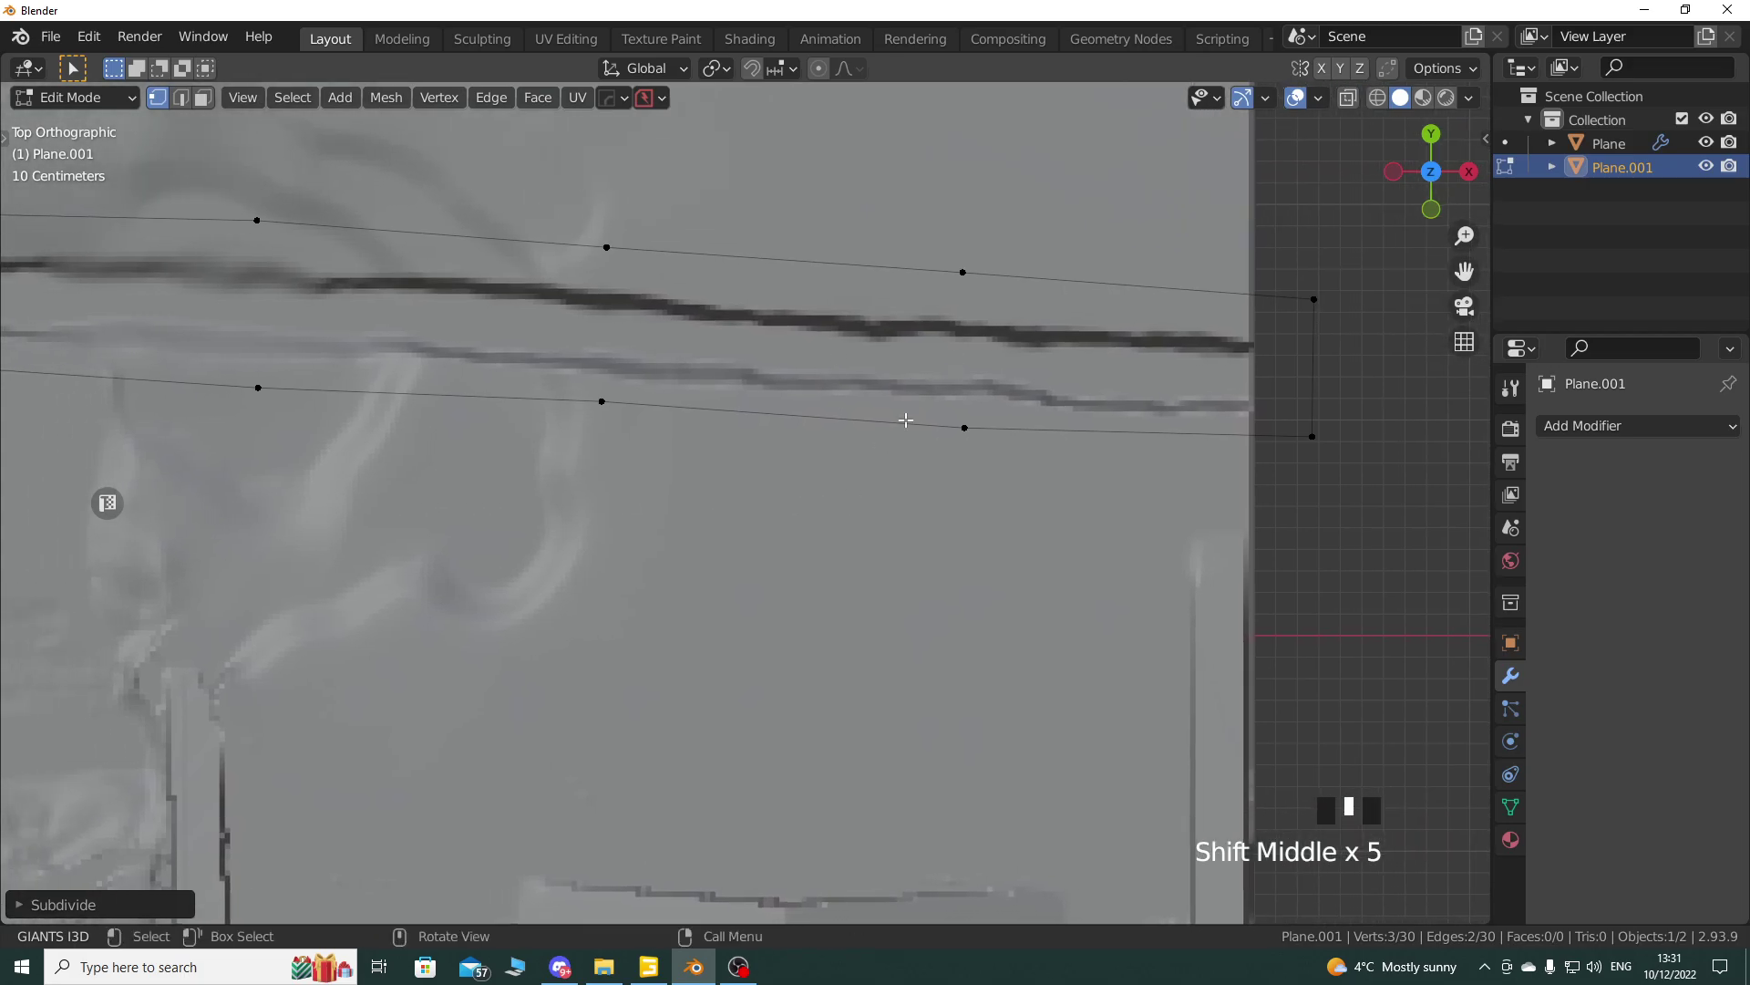
middle_click_drag(774, 426, 747, 564, "shift")
left_click(955, 440)
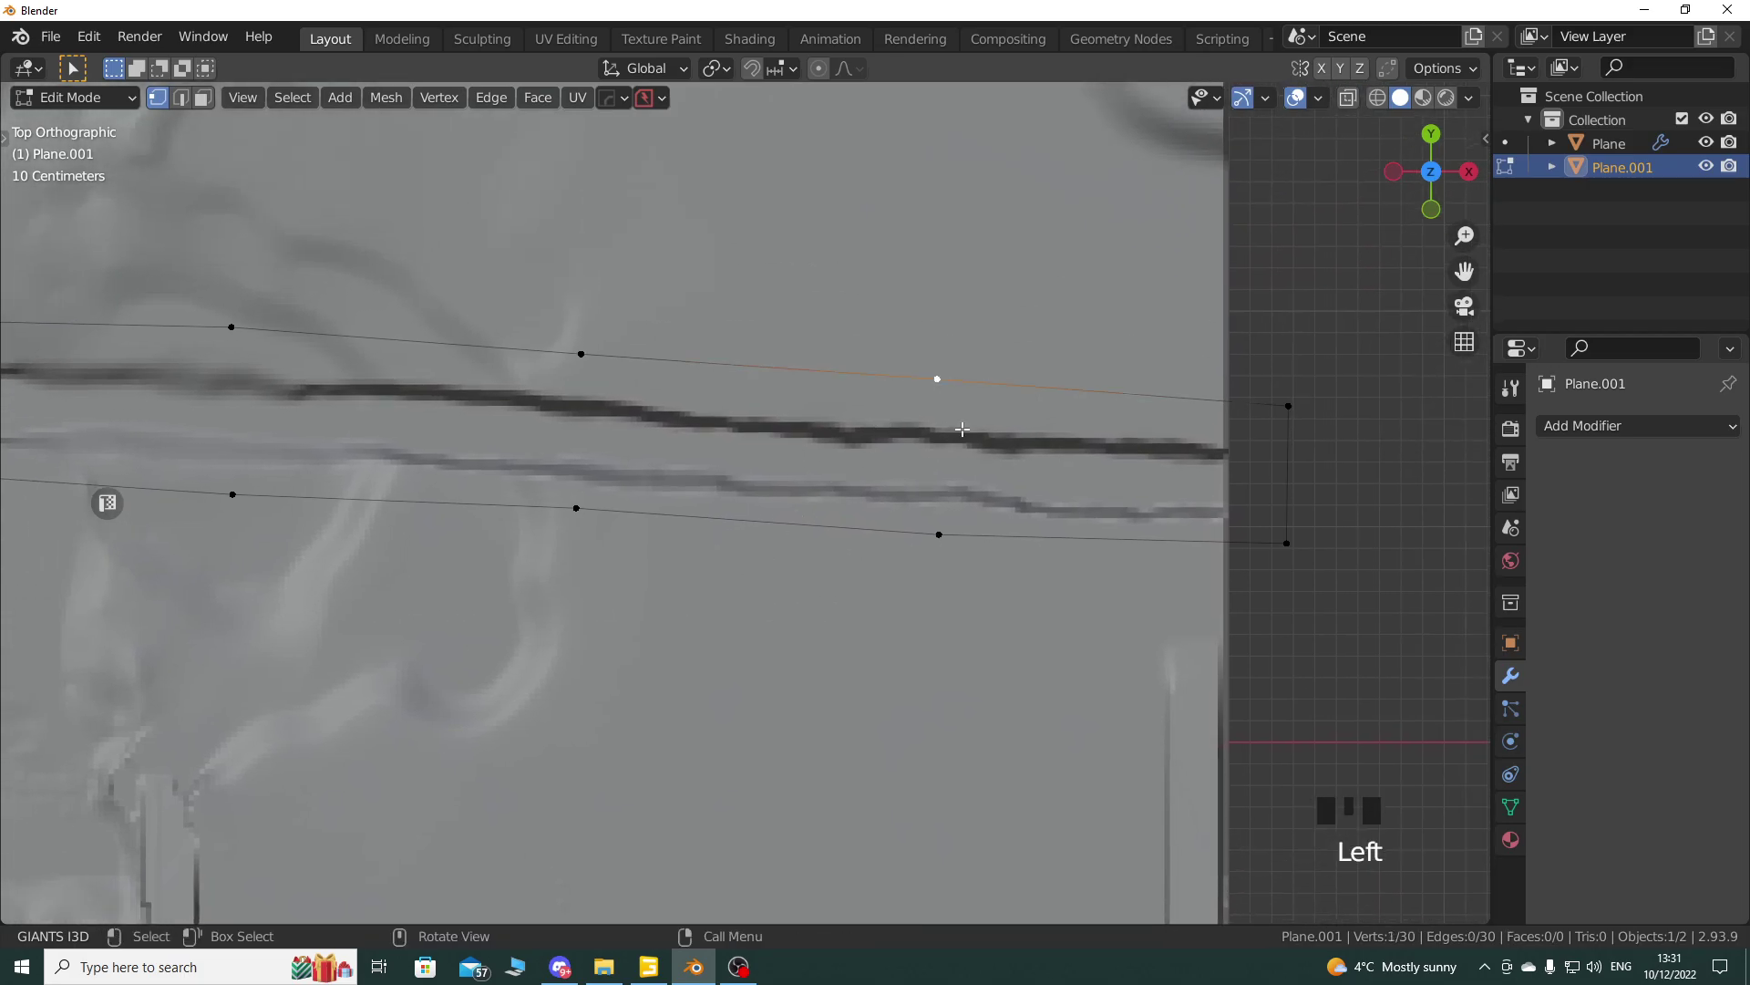
key("g")
left_click(1005, 471)
left_click(1266, 408)
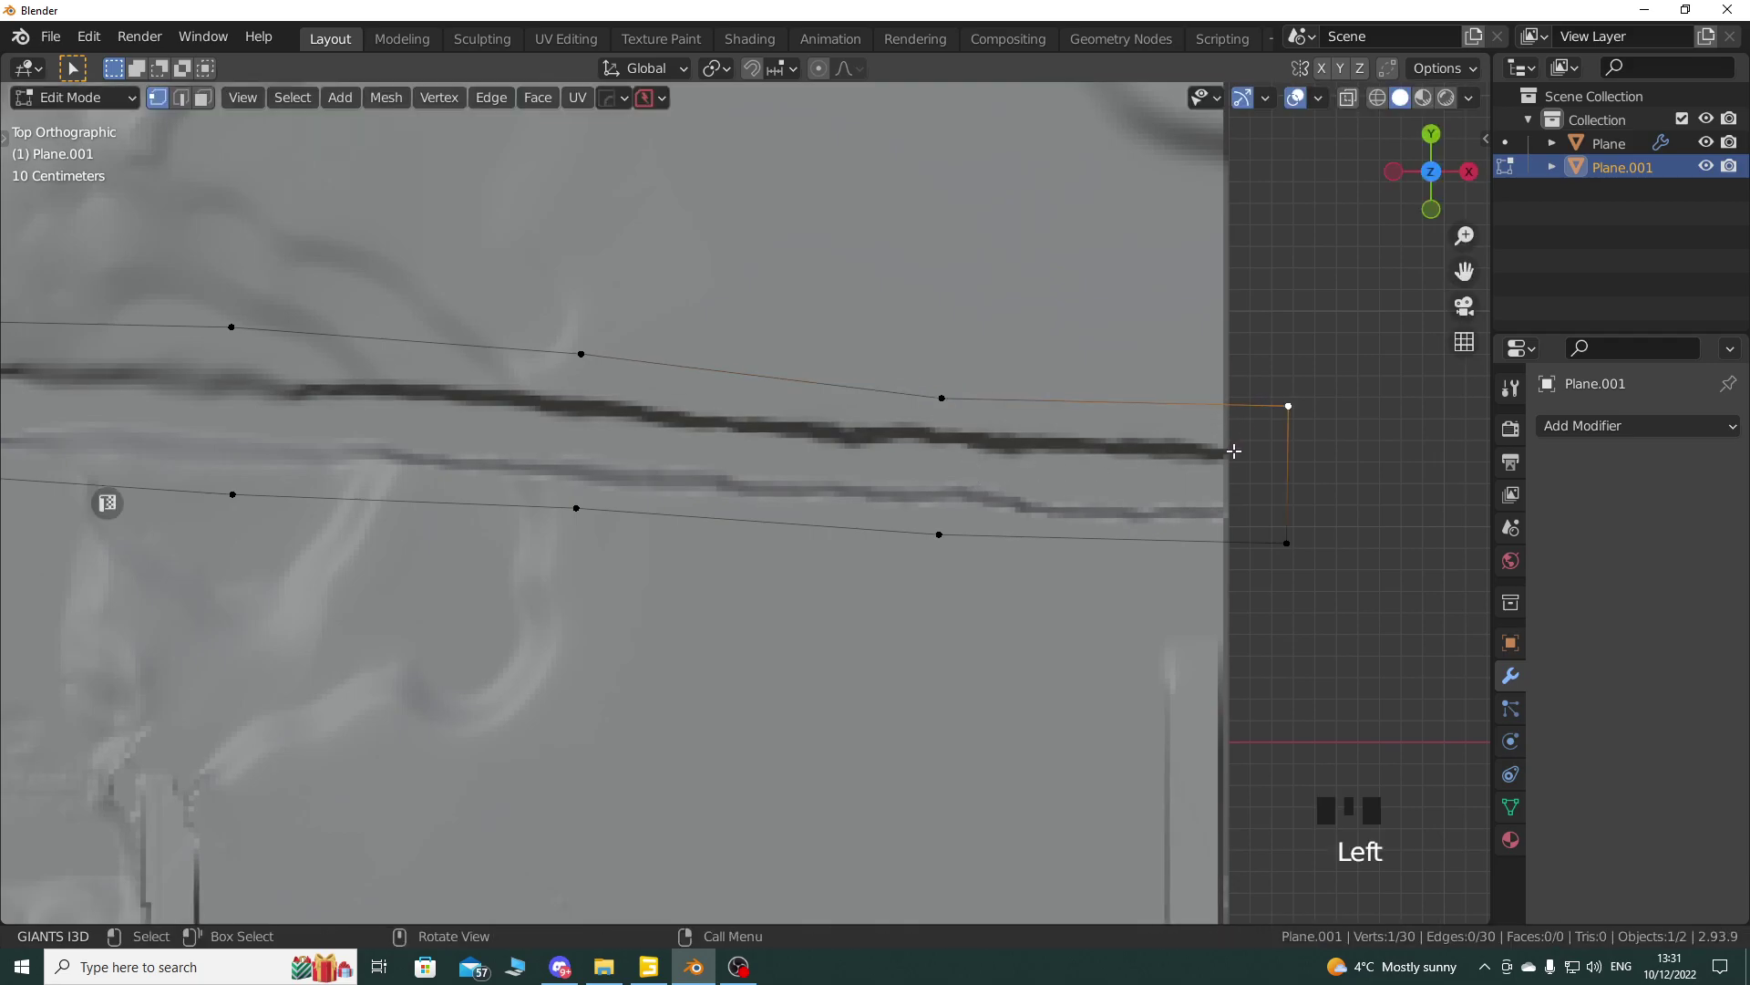
key("g")
left_click(1225, 471)
Step: Move the next two north-side vertices to the west slightly south, closer to the ravine edge
middle_click_drag(586, 367, 741, 374, "shift")
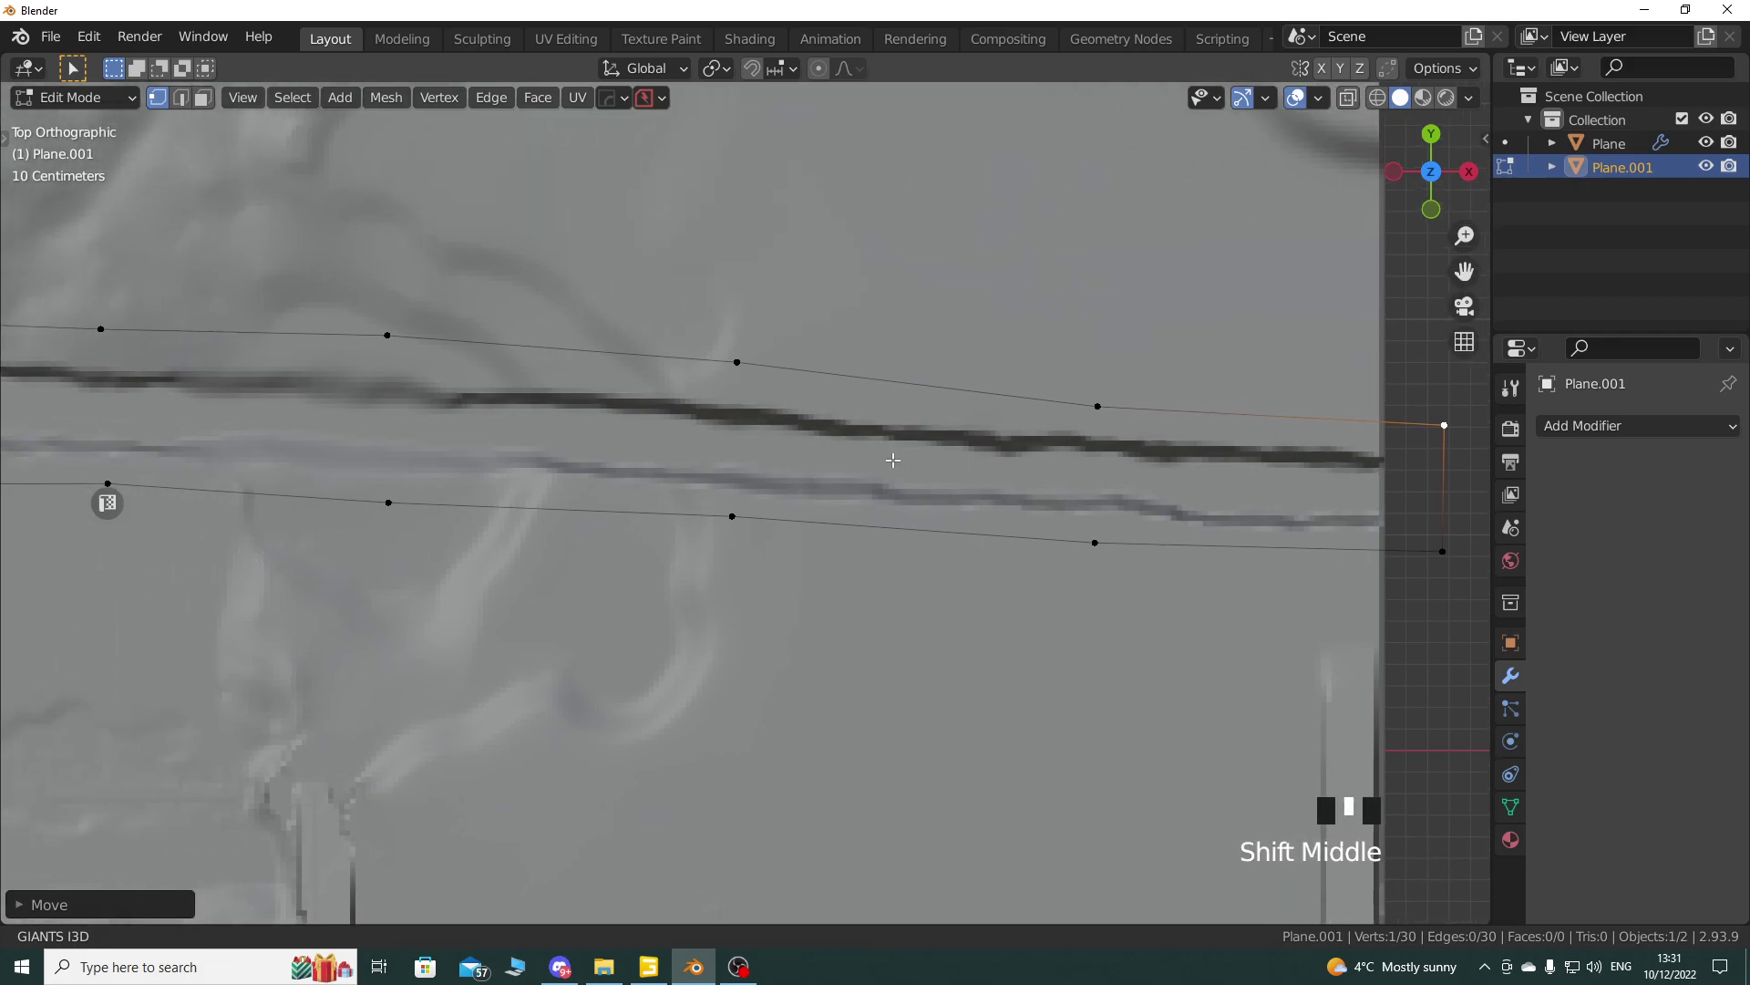
left_click(741, 375)
left_click(762, 392)
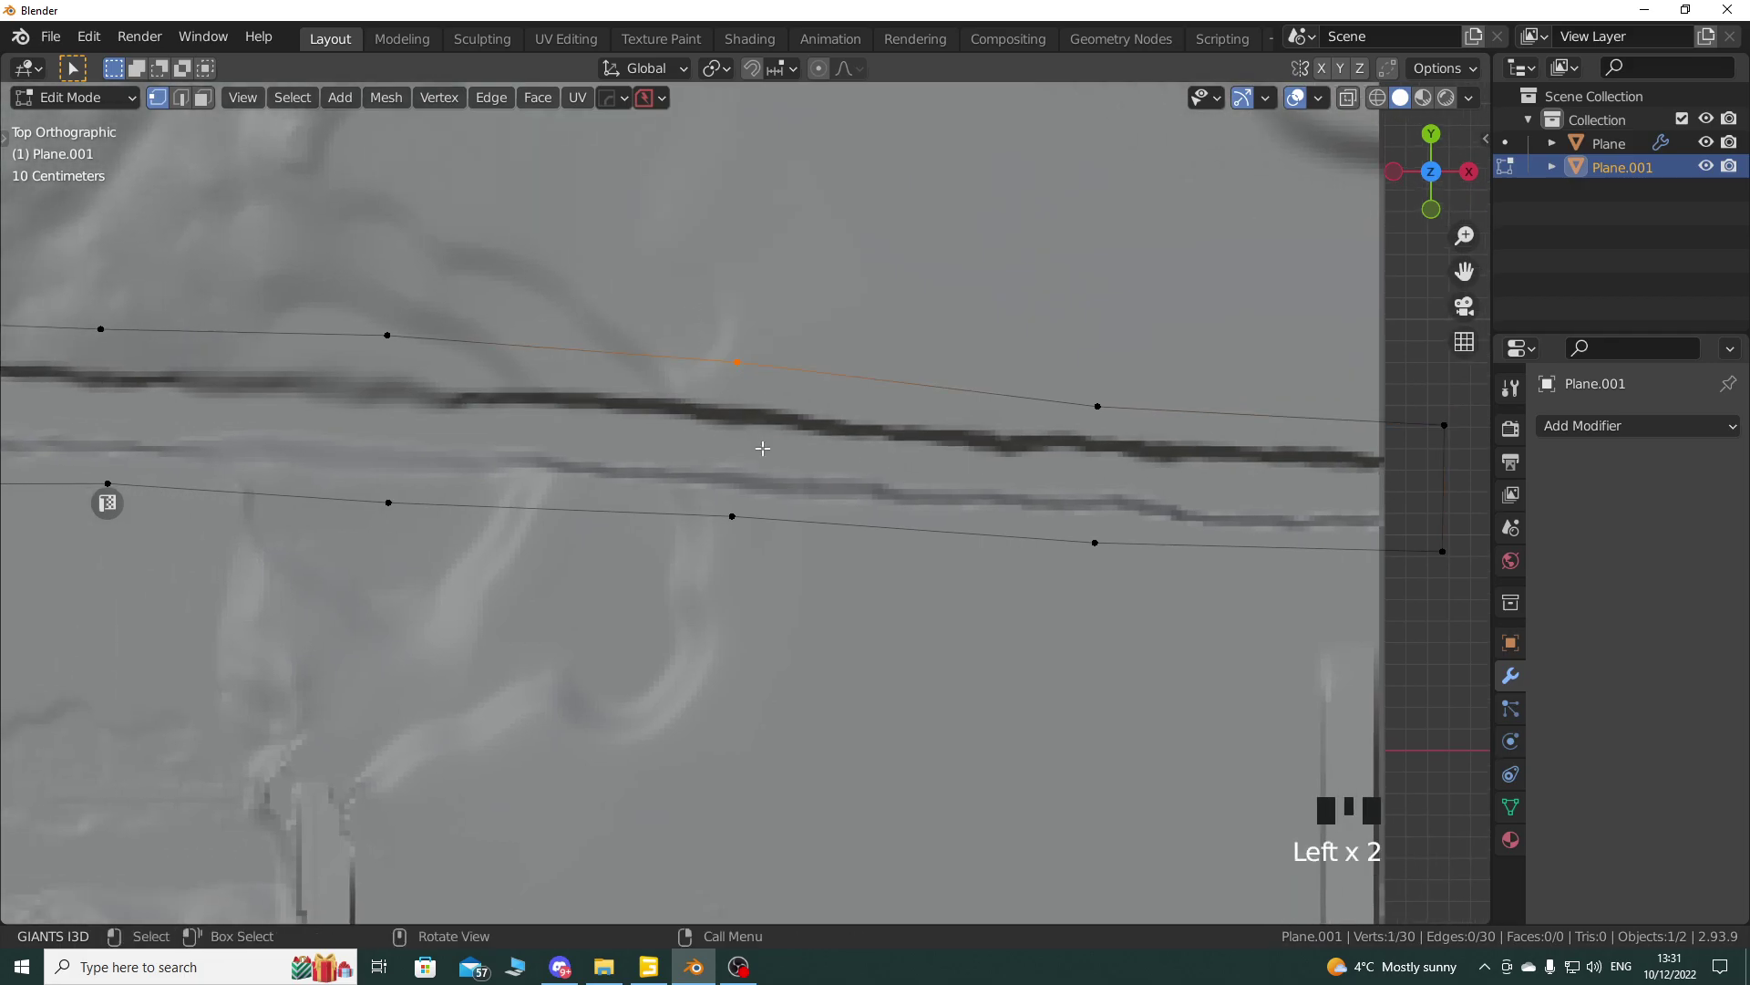
key("g")
left_click(762, 457)
middle_click_drag(410, 338, 711, 407, "shift")
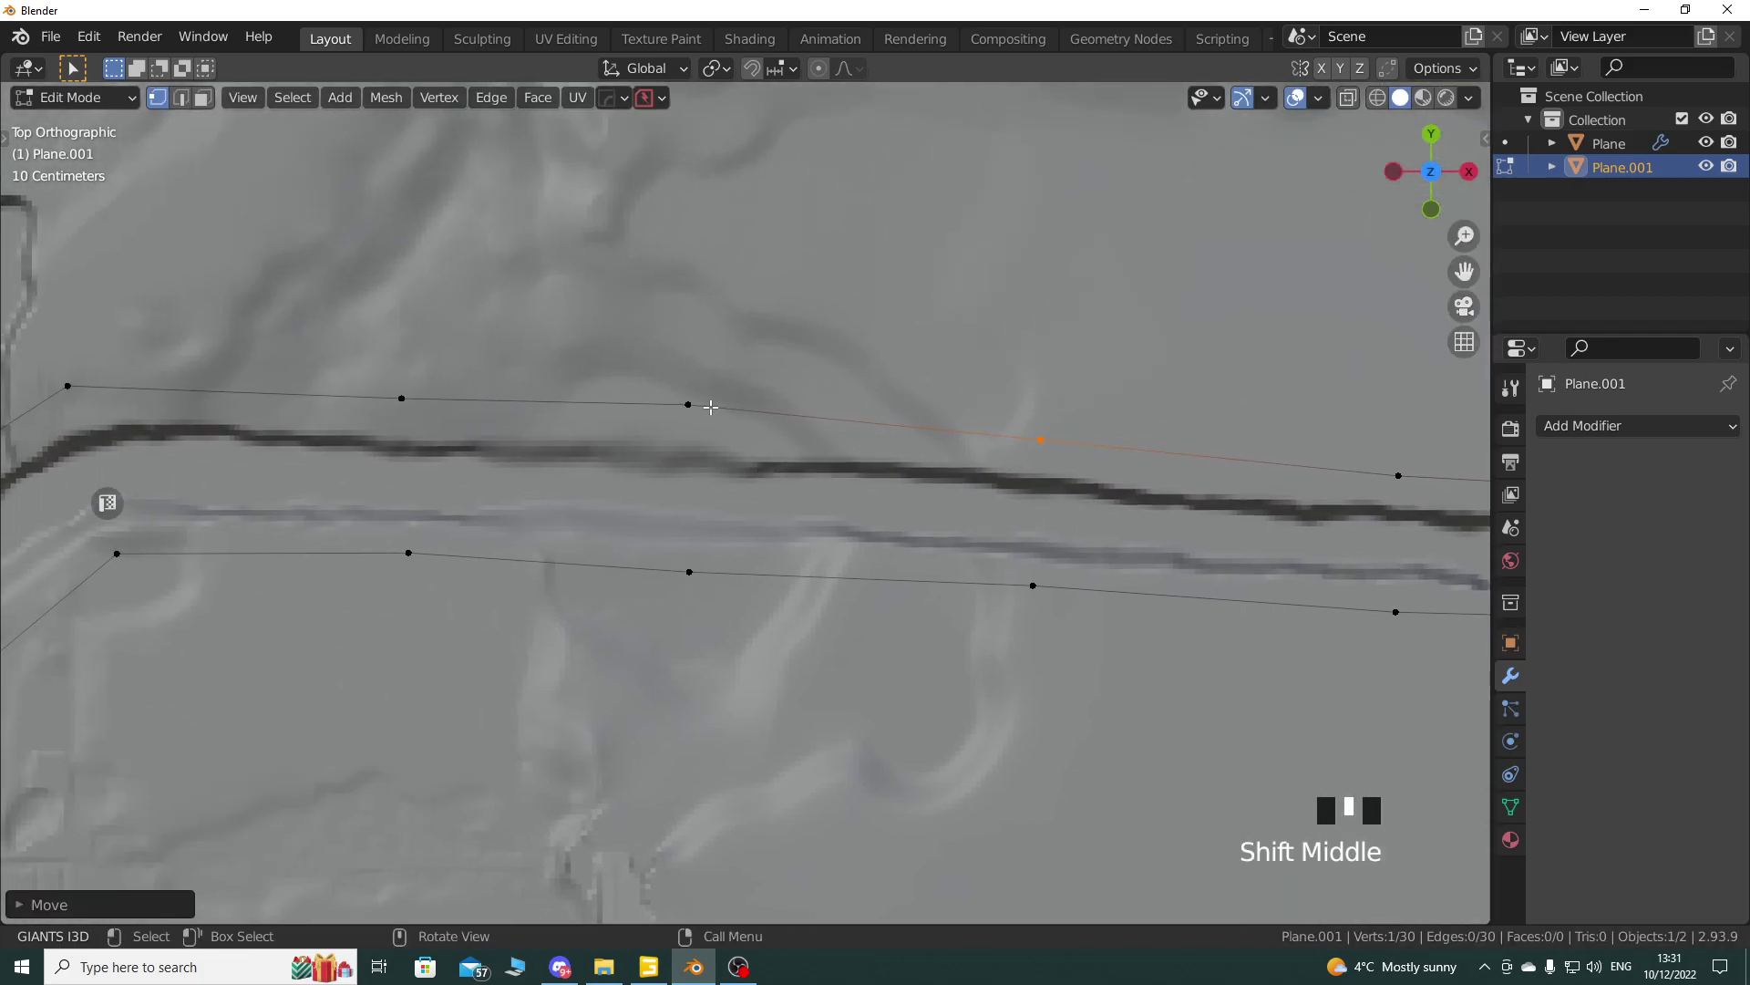
left_click(693, 405)
key("g")
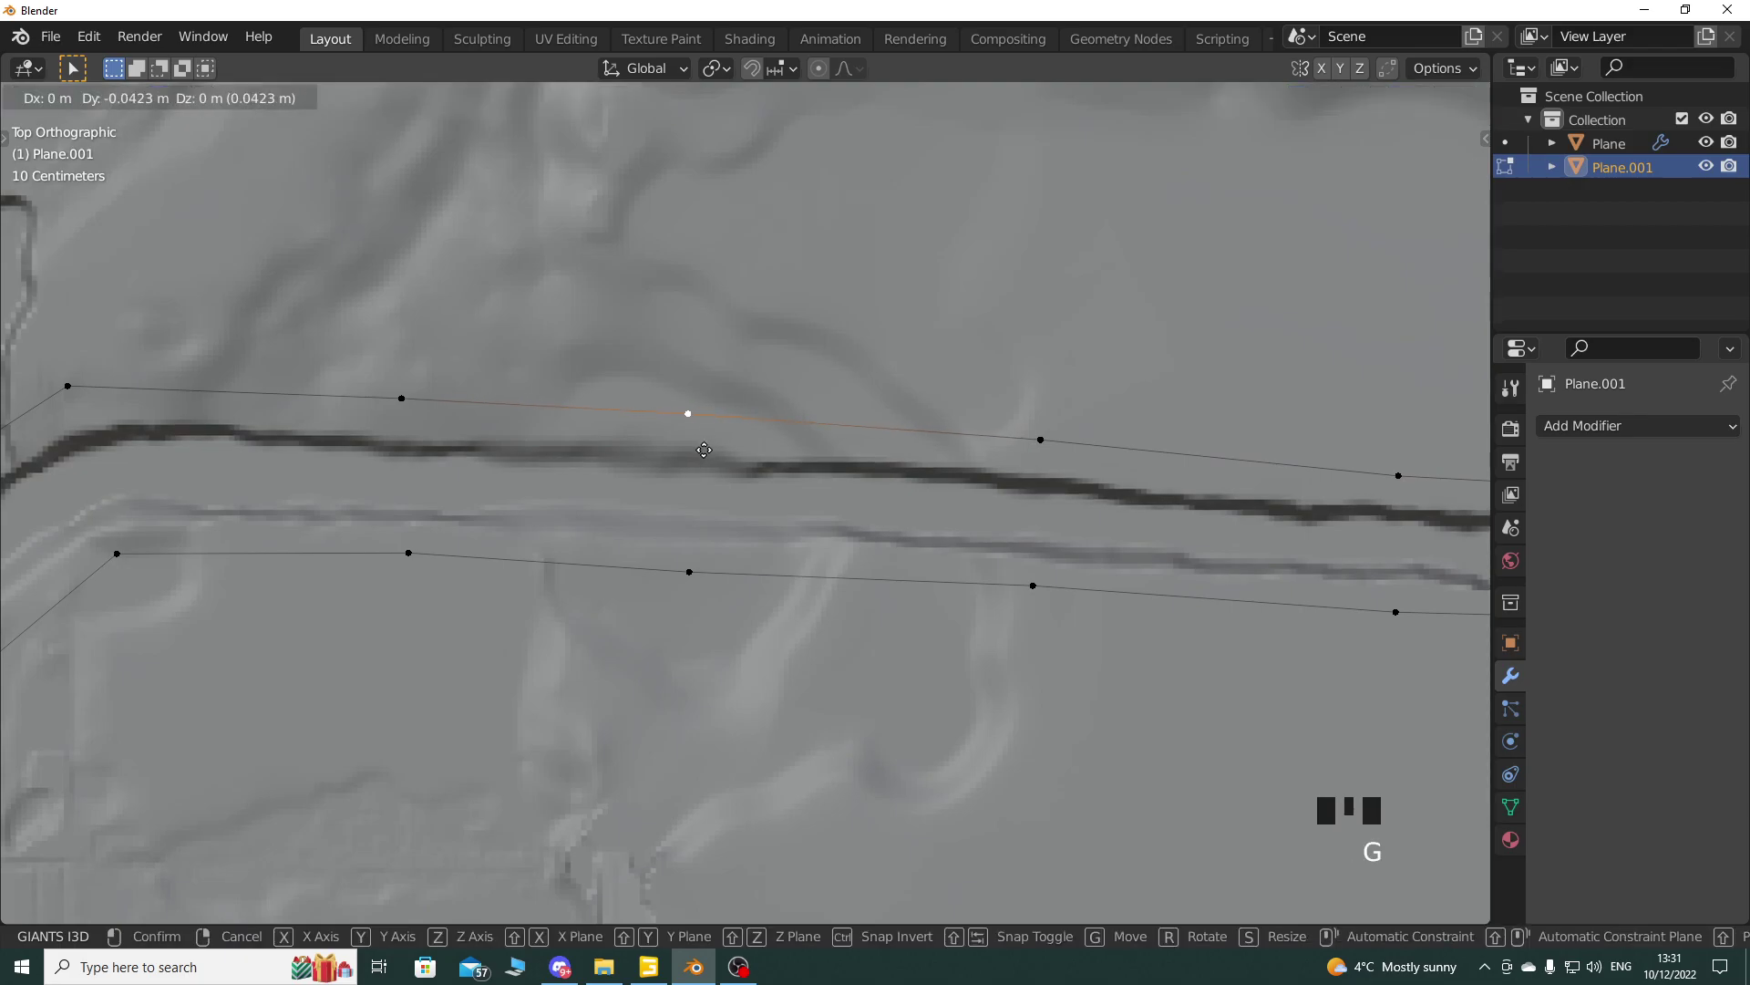
left_click(703, 448)
middle_click_drag(465, 453, 814, 485, "shift")
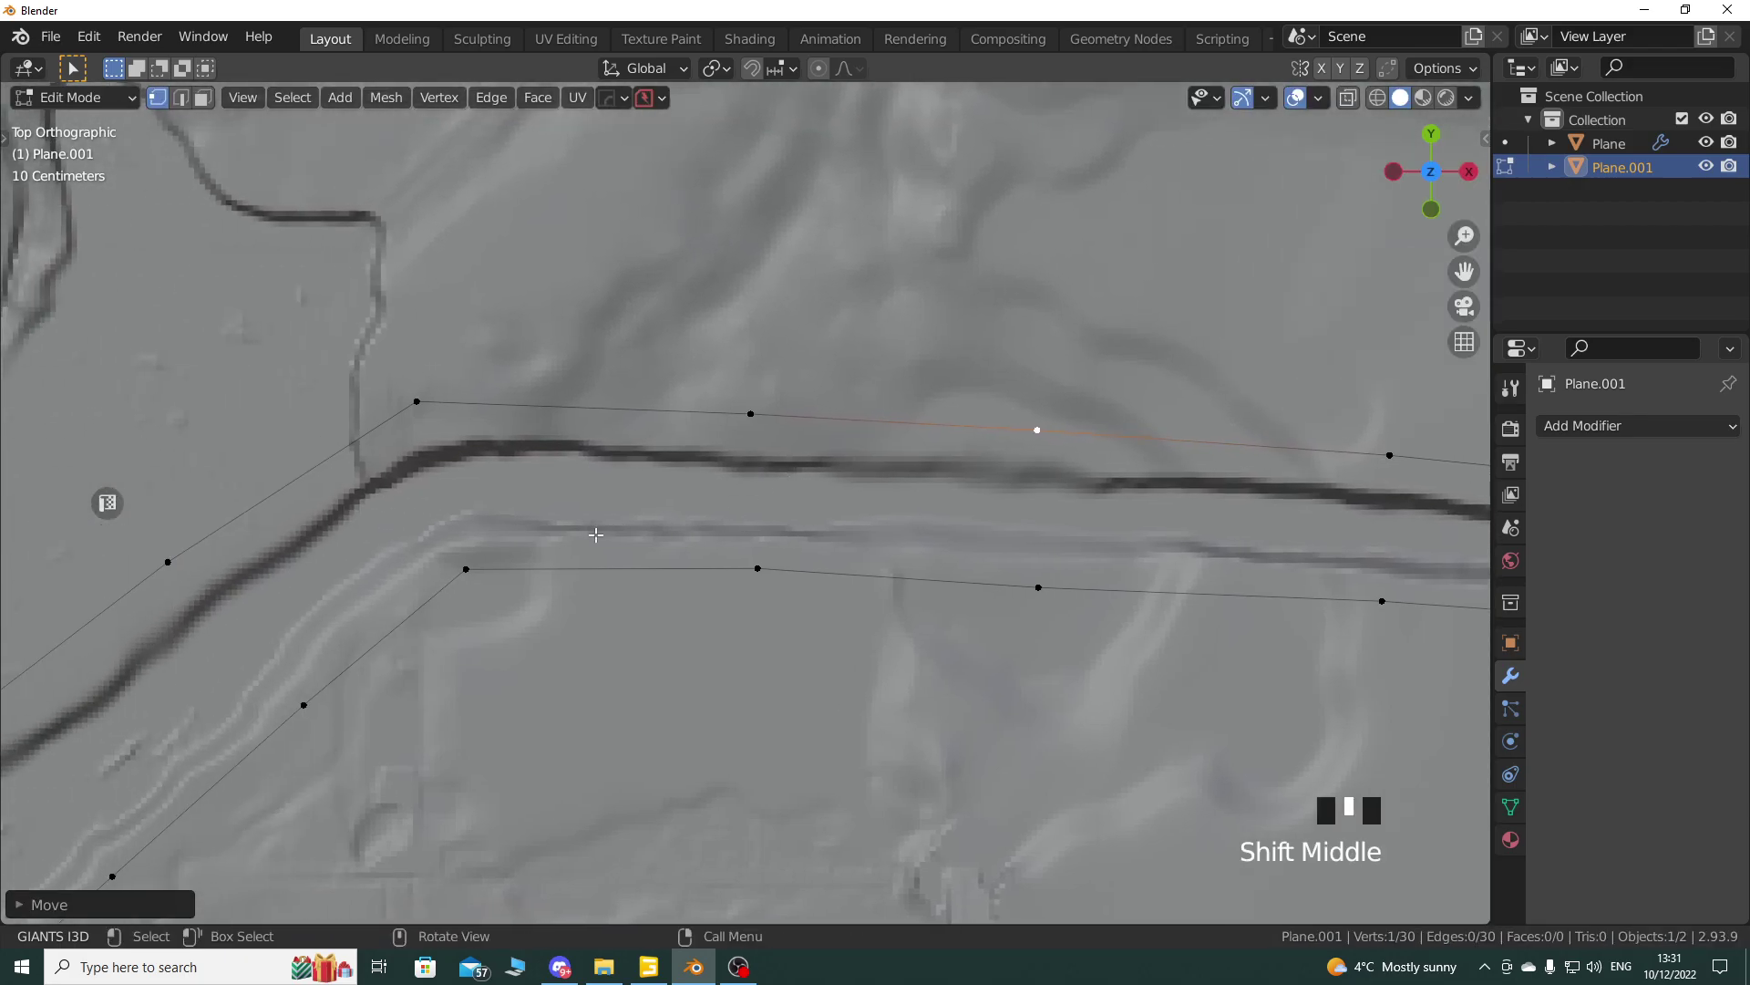
Step: Select all outline vertices and fill the closed ravine outline with a single face
scroll(597, 534, "down", 5)
middle_click_drag(392, 800, 811, 441, "shift")
middle_click_drag(807, 602, 752, 442, "shift")
scroll(749, 484, "down", 3)
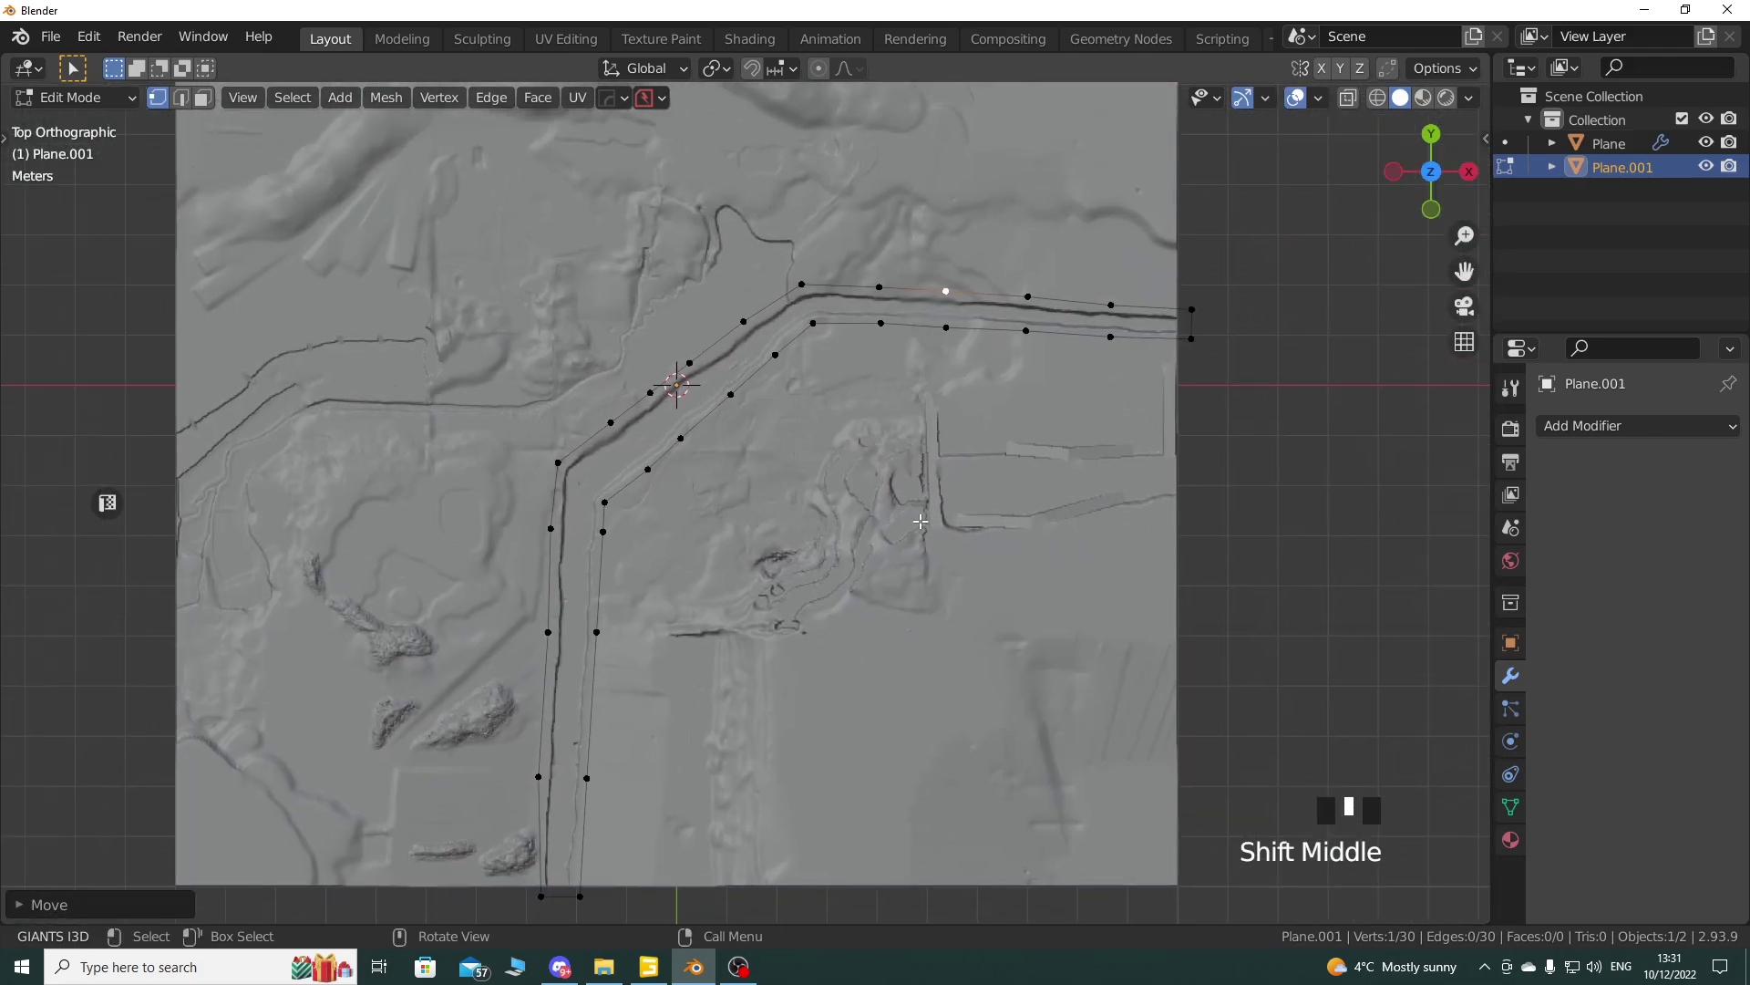
key("a")
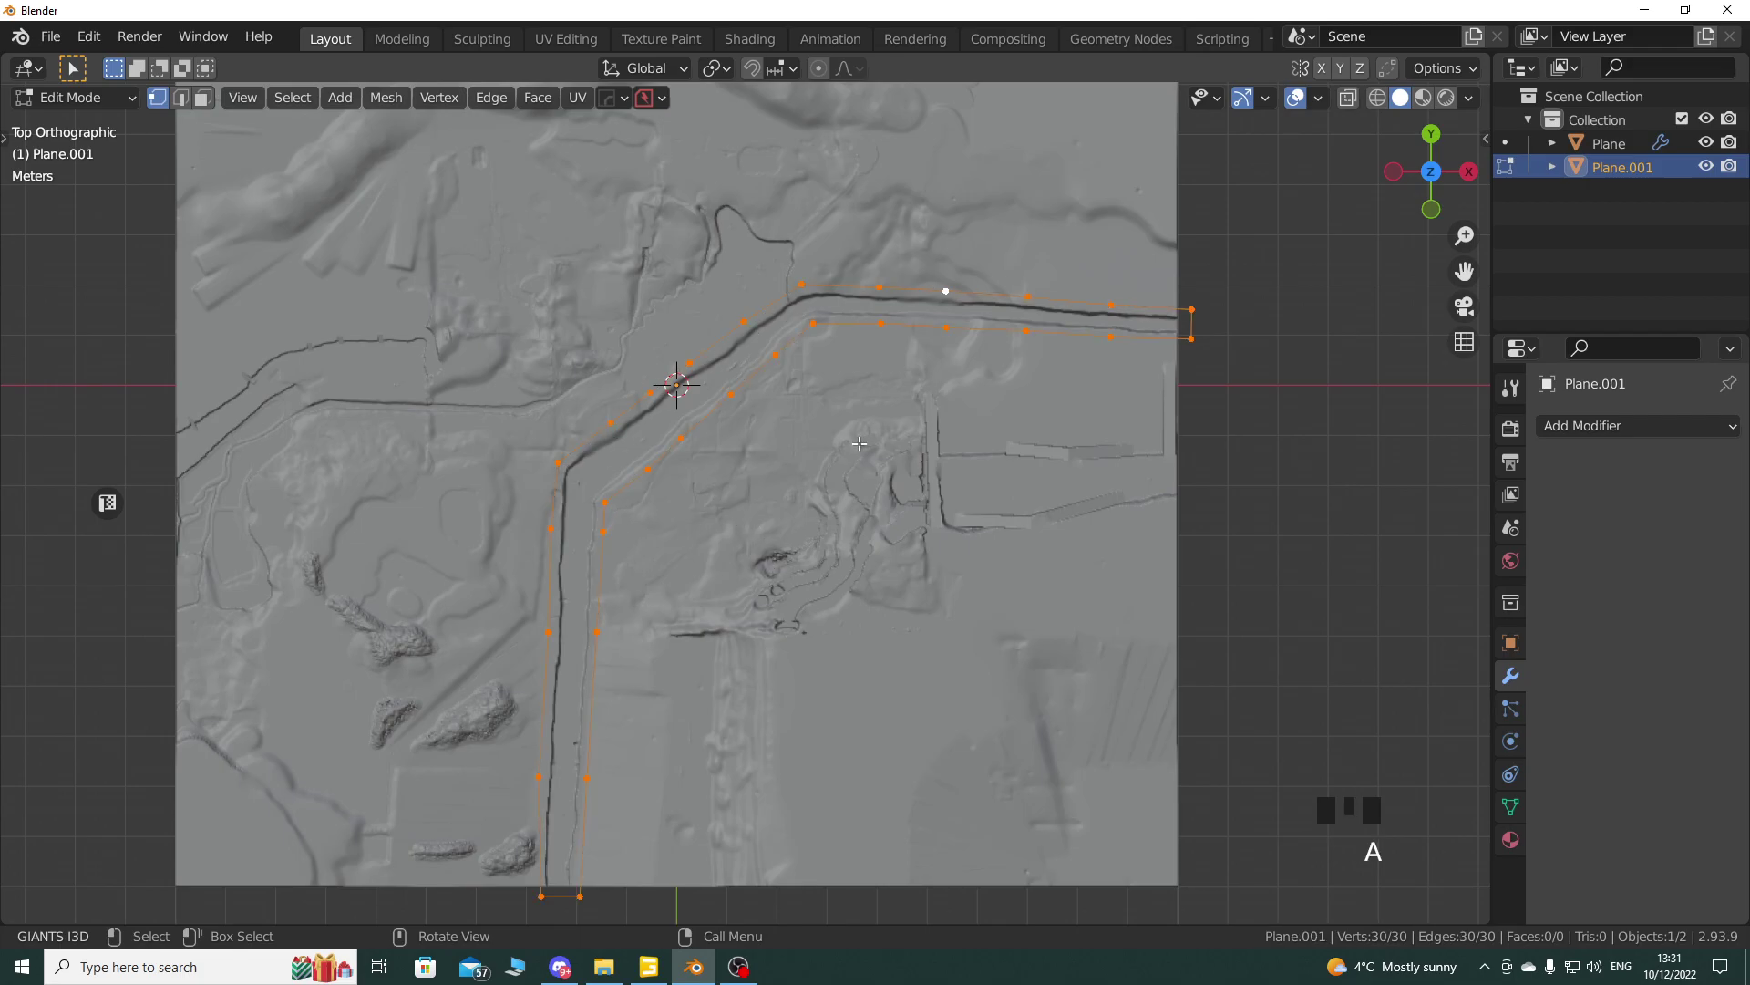
key("f")
middle_click_drag(778, 522, 582, 451)
middle_click_drag(798, 571, 850, 561)
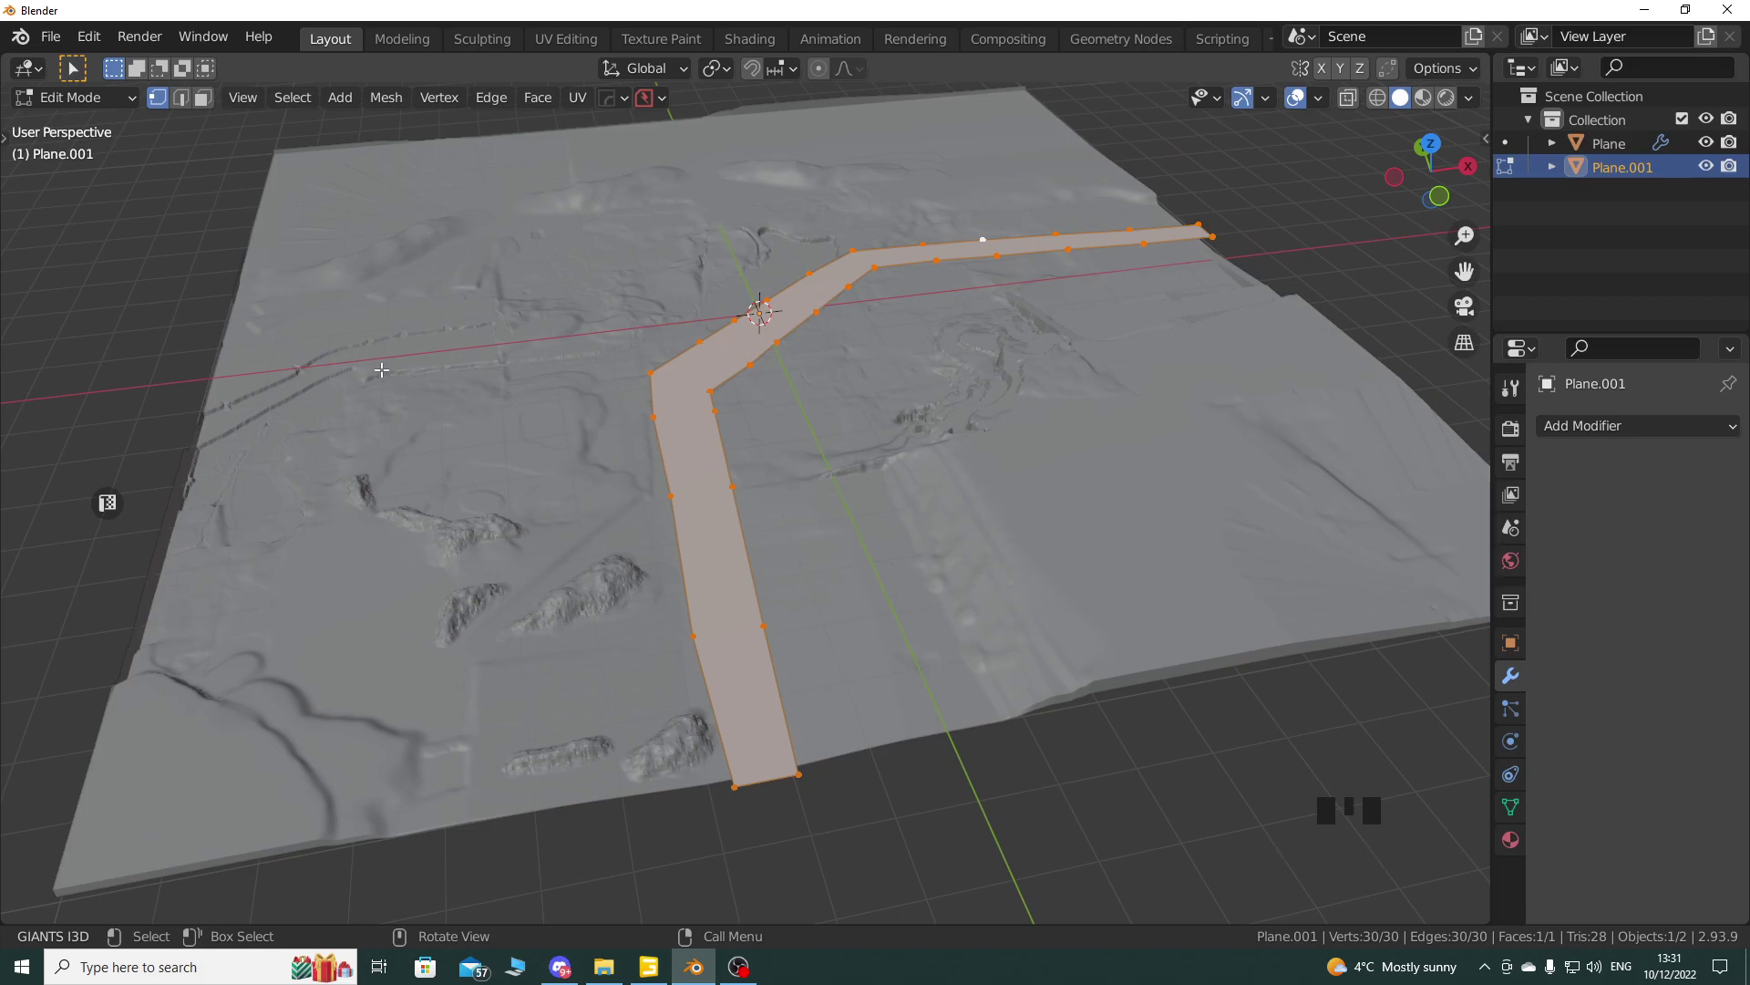
Step: Return to Object Mode and lower the ravine plane along the Z axis by about 0.18 m
left_click(78, 97)
left_click(86, 119)
middle_click_drag(651, 527, 647, 445)
scroll(655, 465, "up", 2)
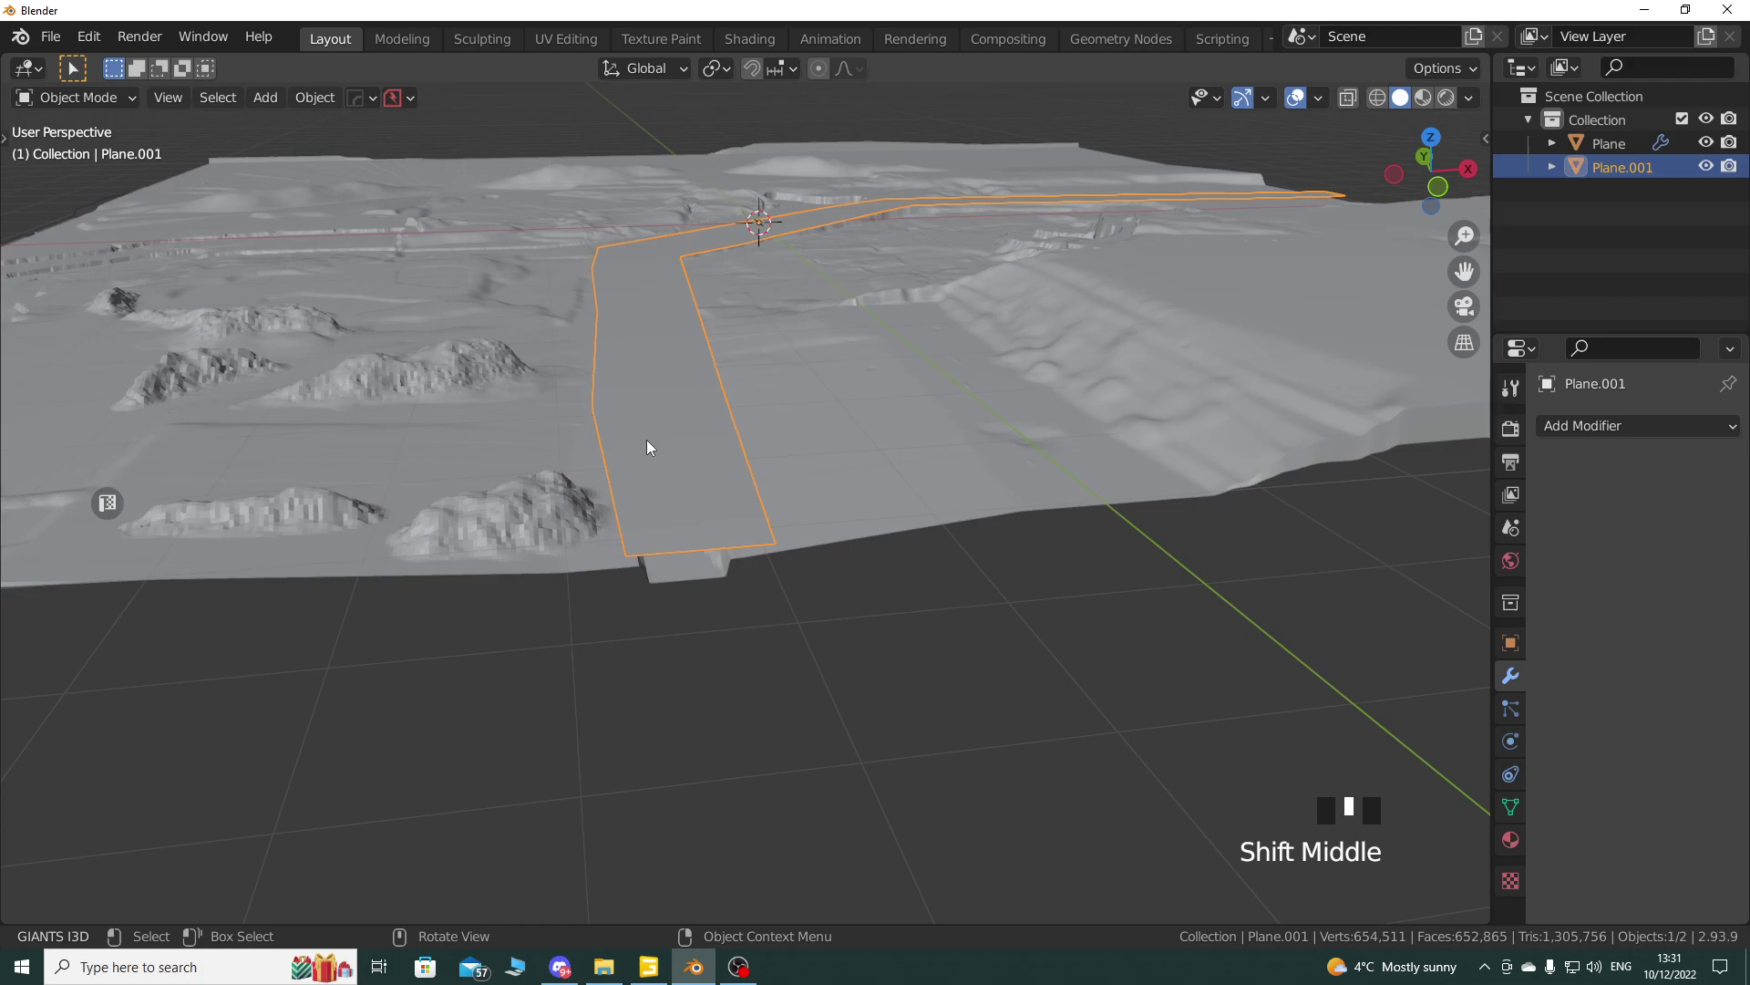
key("g")
key("z")
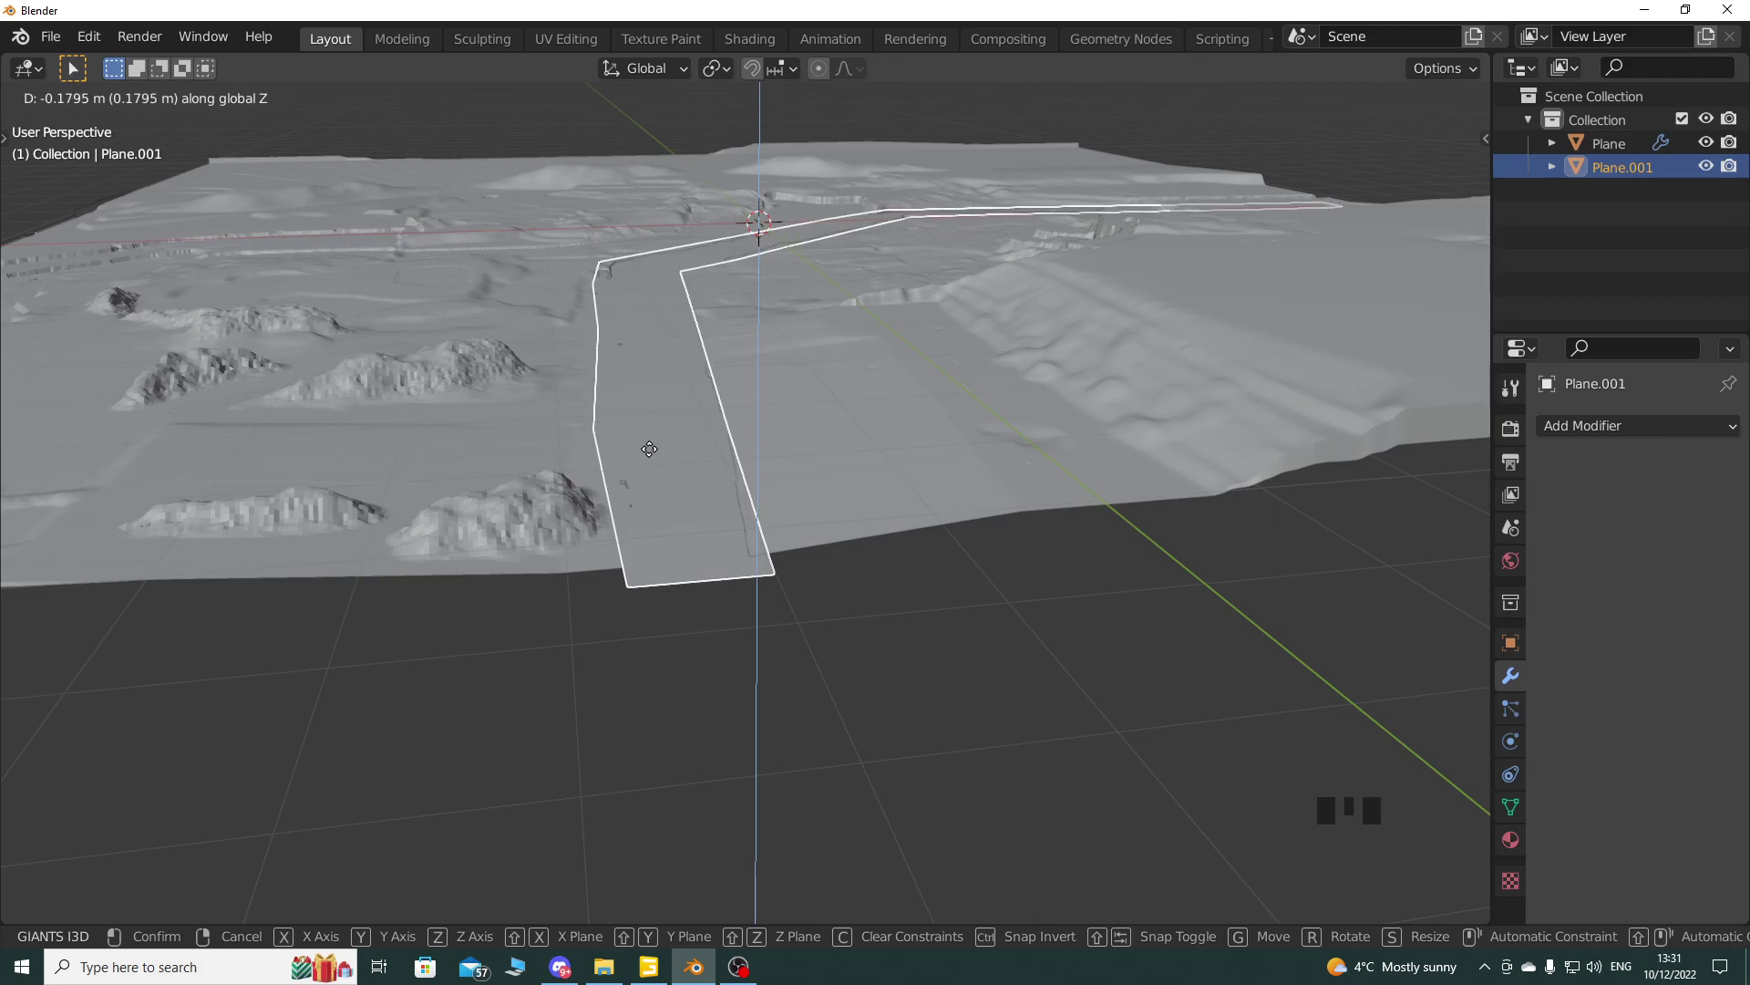
left_click(789, 437)
Step: Examine where the lowered plane meets the ravine walls along the eastern, diagonal and southern stretches
scroll(789, 437, "up", 5)
middle_click_drag(789, 437, 732, 451, "shift")
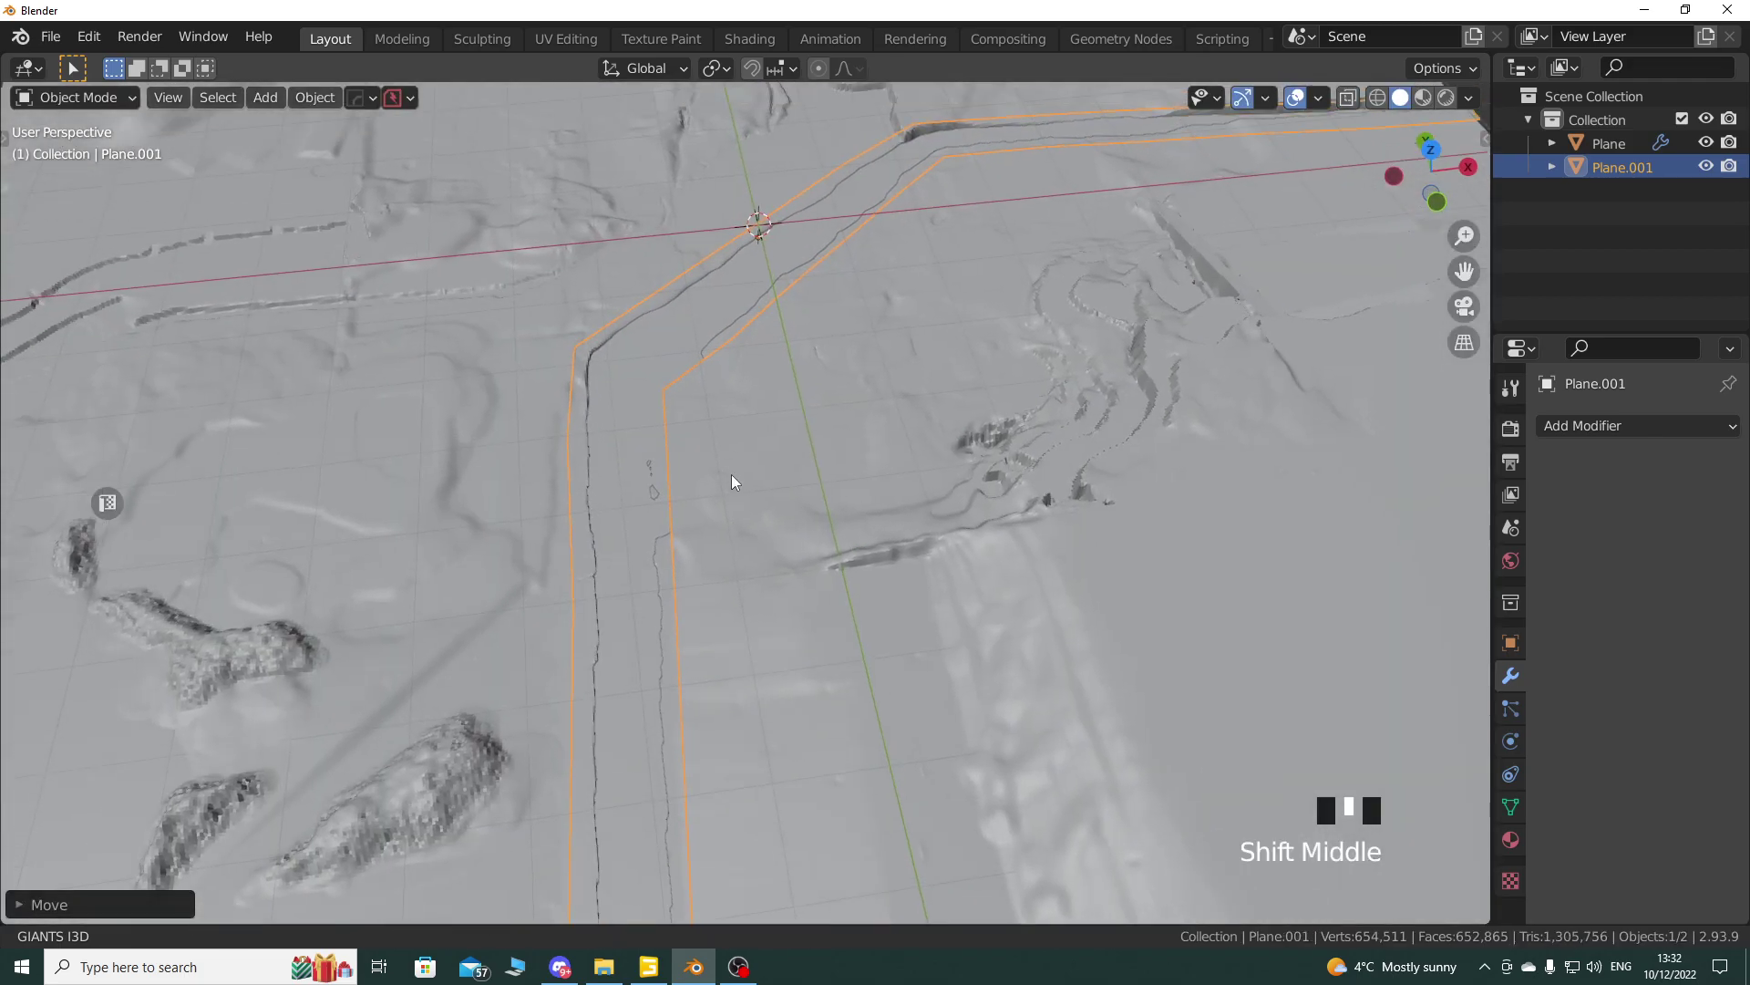
middle_click_drag(982, 518, 856, 401)
scroll(665, 536, "up", 2)
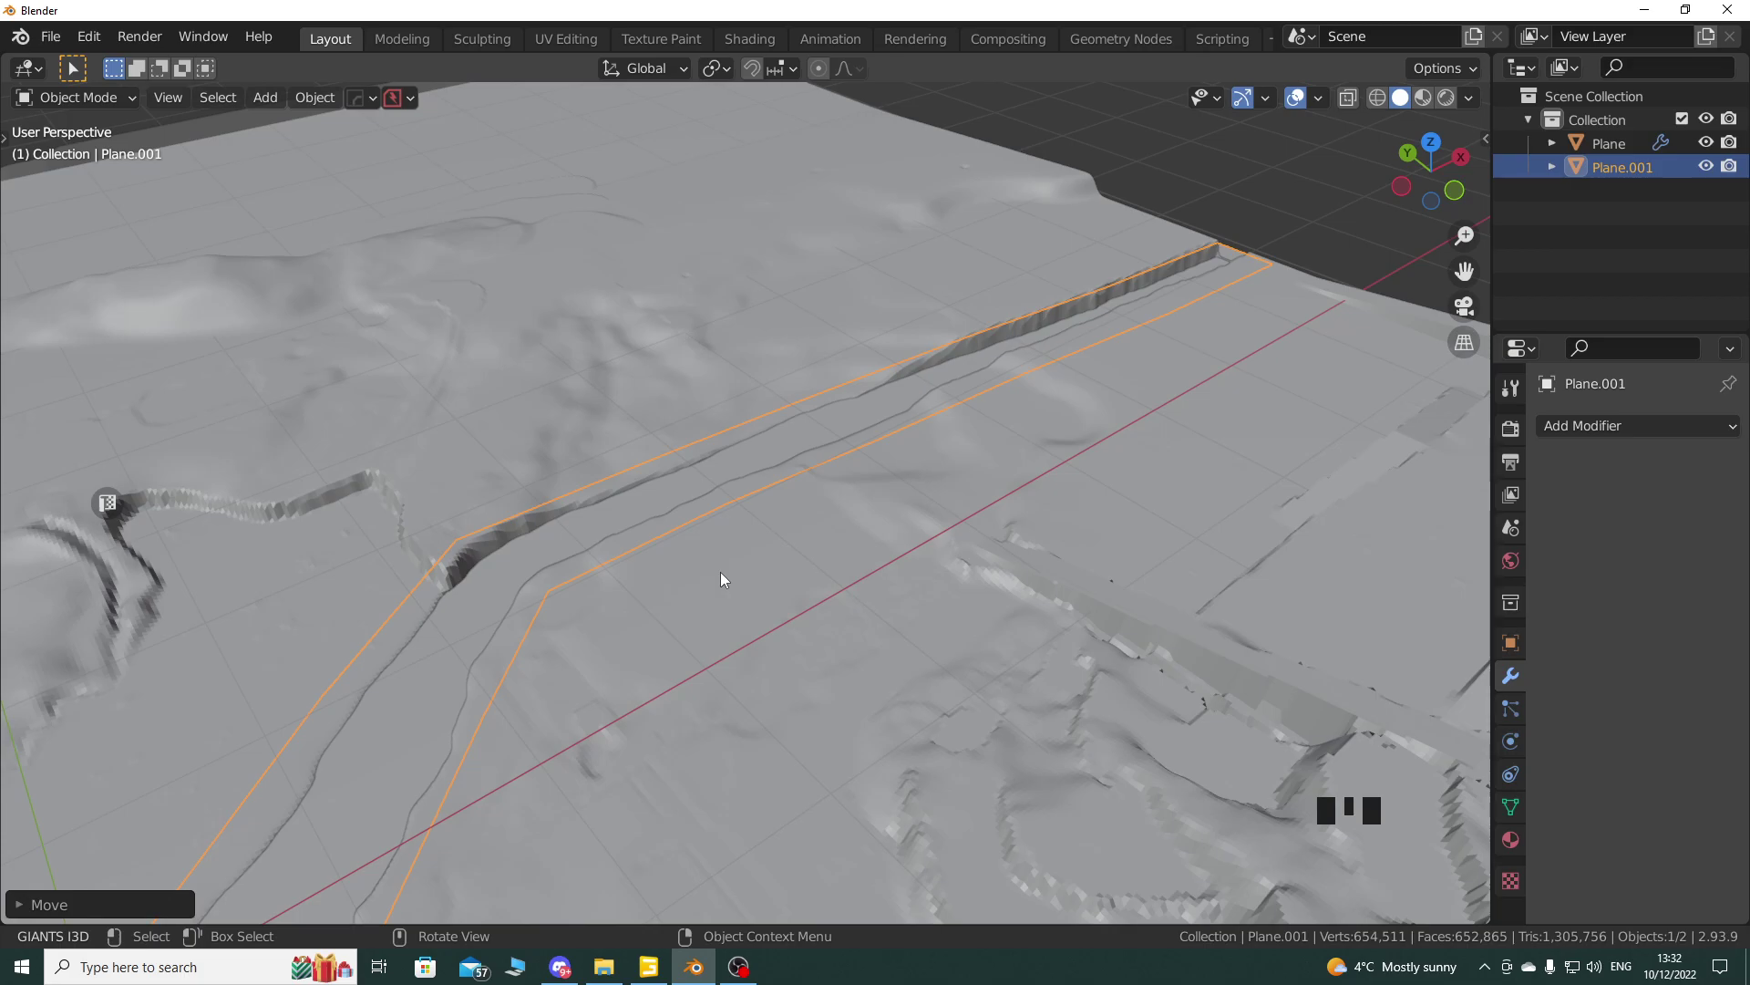
middle_click_drag(1112, 464, 720, 516)
middle_click_drag(771, 420, 493, 586, "shift")
scroll(829, 583, "up", 2)
scroll(809, 606, "down", 2)
middle_click_drag(809, 605, 667, 520)
mouse_move(752, 452)
middle_mouse_down()
mouse_move(734, 507)
mouse_move(782, 578)
mouse_move(689, 539)
mouse_move(836, 528)
mouse_move(715, 570)
mouse_move(817, 551)
mouse_move(884, 488)
mouse_move(906, 520)
mouse_move(864, 511)
mouse_move(904, 529)
mouse_move(668, 633)
mouse_move(938, 652)
mouse_move(613, 422)
mouse_move(682, 500)
mouse_move(785, 558)
mouse_move(793, 523)
mouse_move(786, 555)
mouse_move(905, 506)
mouse_move(818, 466)
mouse_move(762, 520)
mouse_move(722, 483)
mouse_move(725, 452)
middle_mouse_up()
scroll(787, 565, "up", 3)
scroll(725, 477, "down", 3)
middle_click_drag(749, 529, 781, 555)
scroll(680, 379, "down", 2)
scroll(707, 473, "up", 2)
scroll(762, 461, "down", 2)
scroll(770, 571, "up", 2)
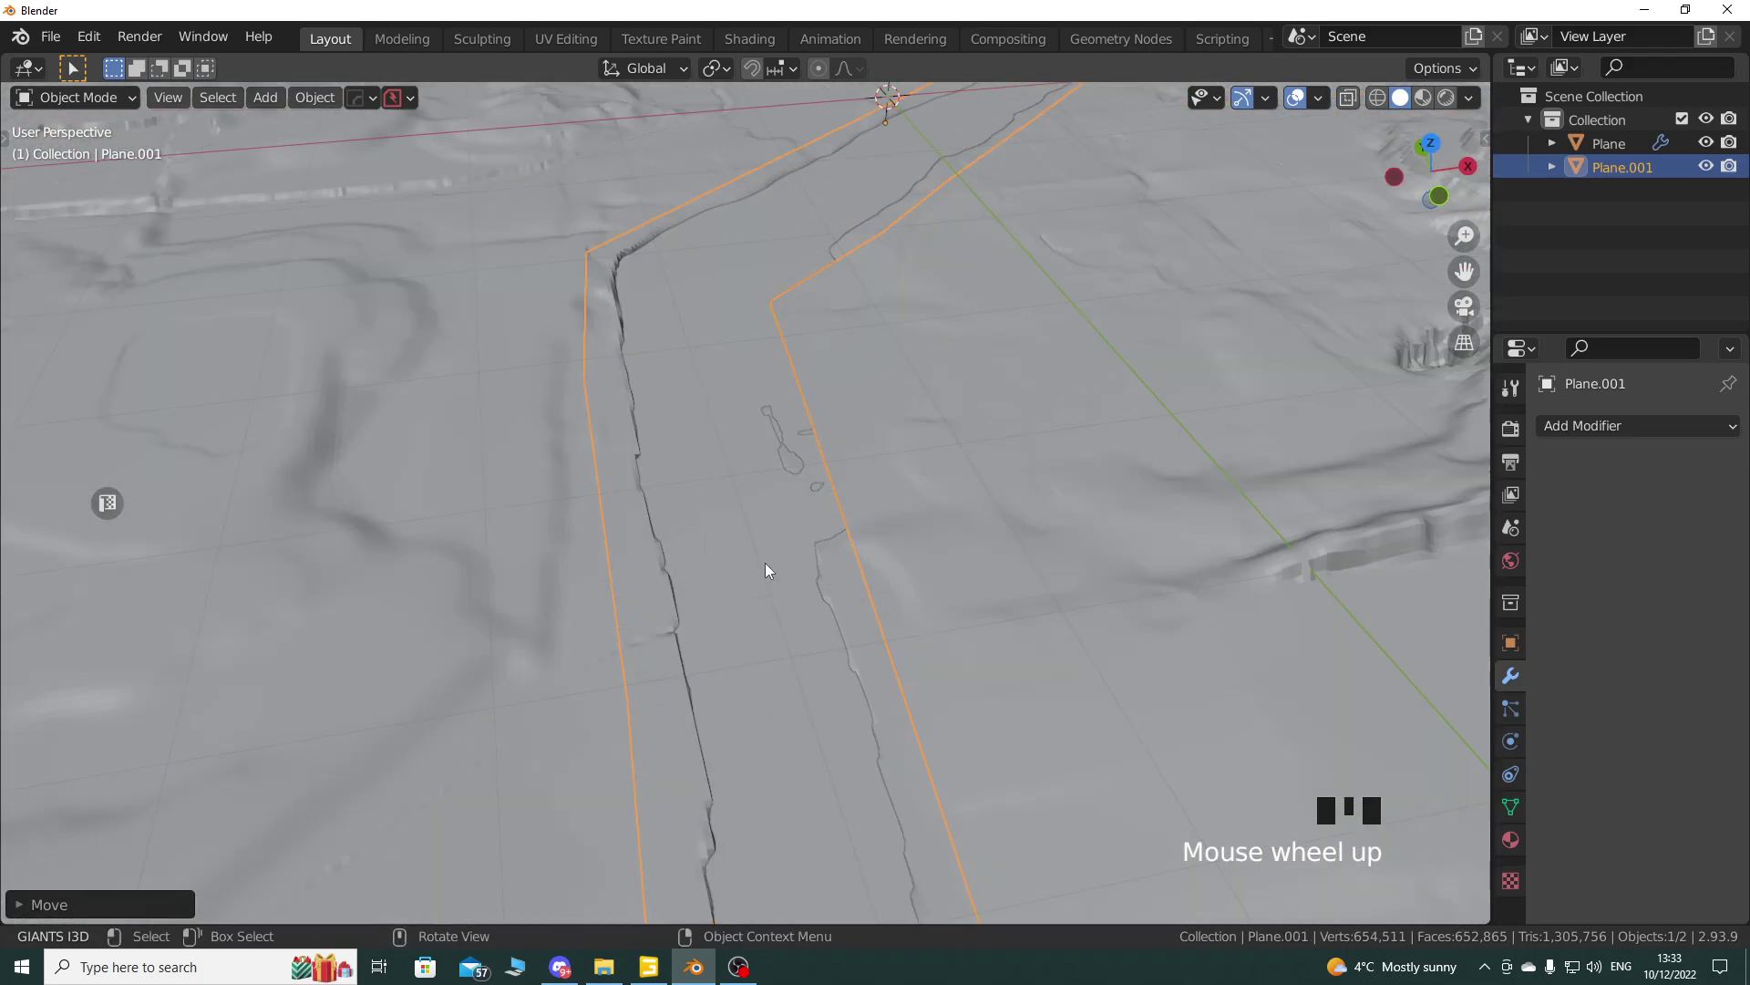
Step: Adjust the ravine plane's height along the Z axis and check how it meets the banks of the southern stretch
key("g")
key("z")
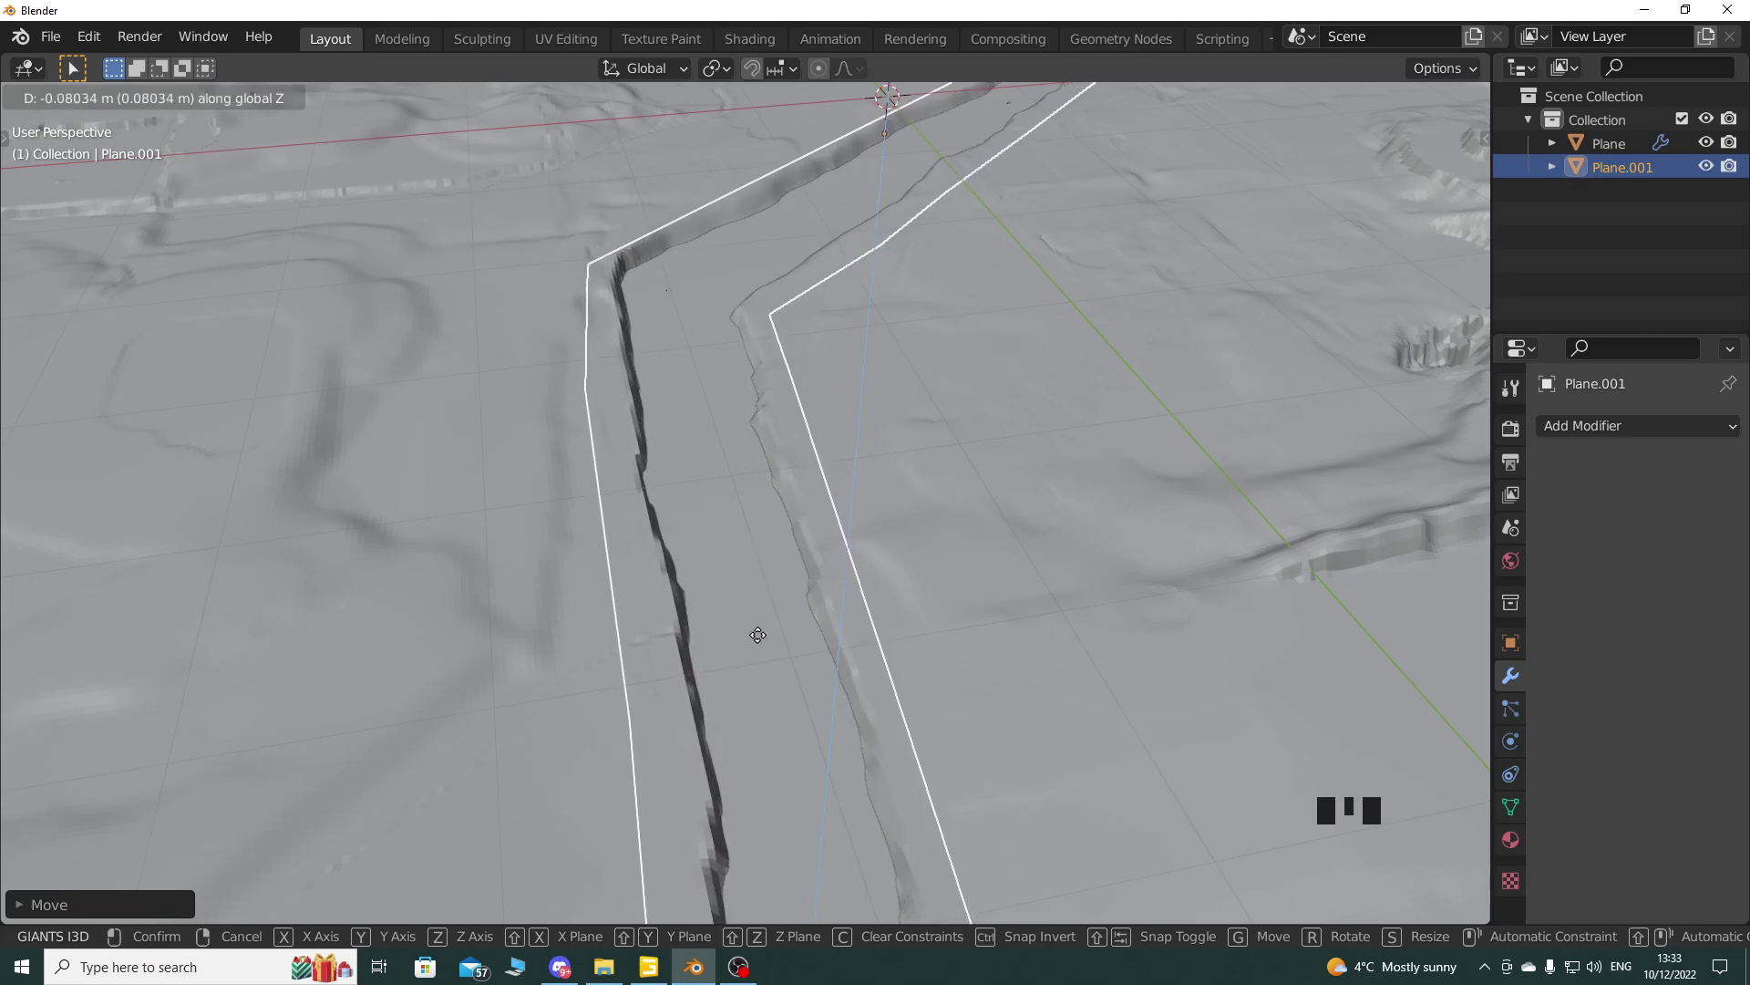
left_click(763, 558)
middle_click_drag(781, 536, 699, 474, "shift")
scroll(735, 572, "up", 3)
mouse_move(735, 572)
middle_mouse_down()
mouse_move(707, 540)
mouse_move(724, 545)
mouse_move(685, 580)
mouse_move(718, 442)
mouse_move(894, 488)
mouse_move(840, 492)
mouse_move(836, 578)
mouse_move(805, 480)
mouse_move(800, 605)
mouse_move(802, 327)
middle_mouse_up()
scroll(724, 545, "down", 5)
Step: In top view, turn on X-ray with solid shading to see the ravine through the plane at its southern end
key("KP_7")
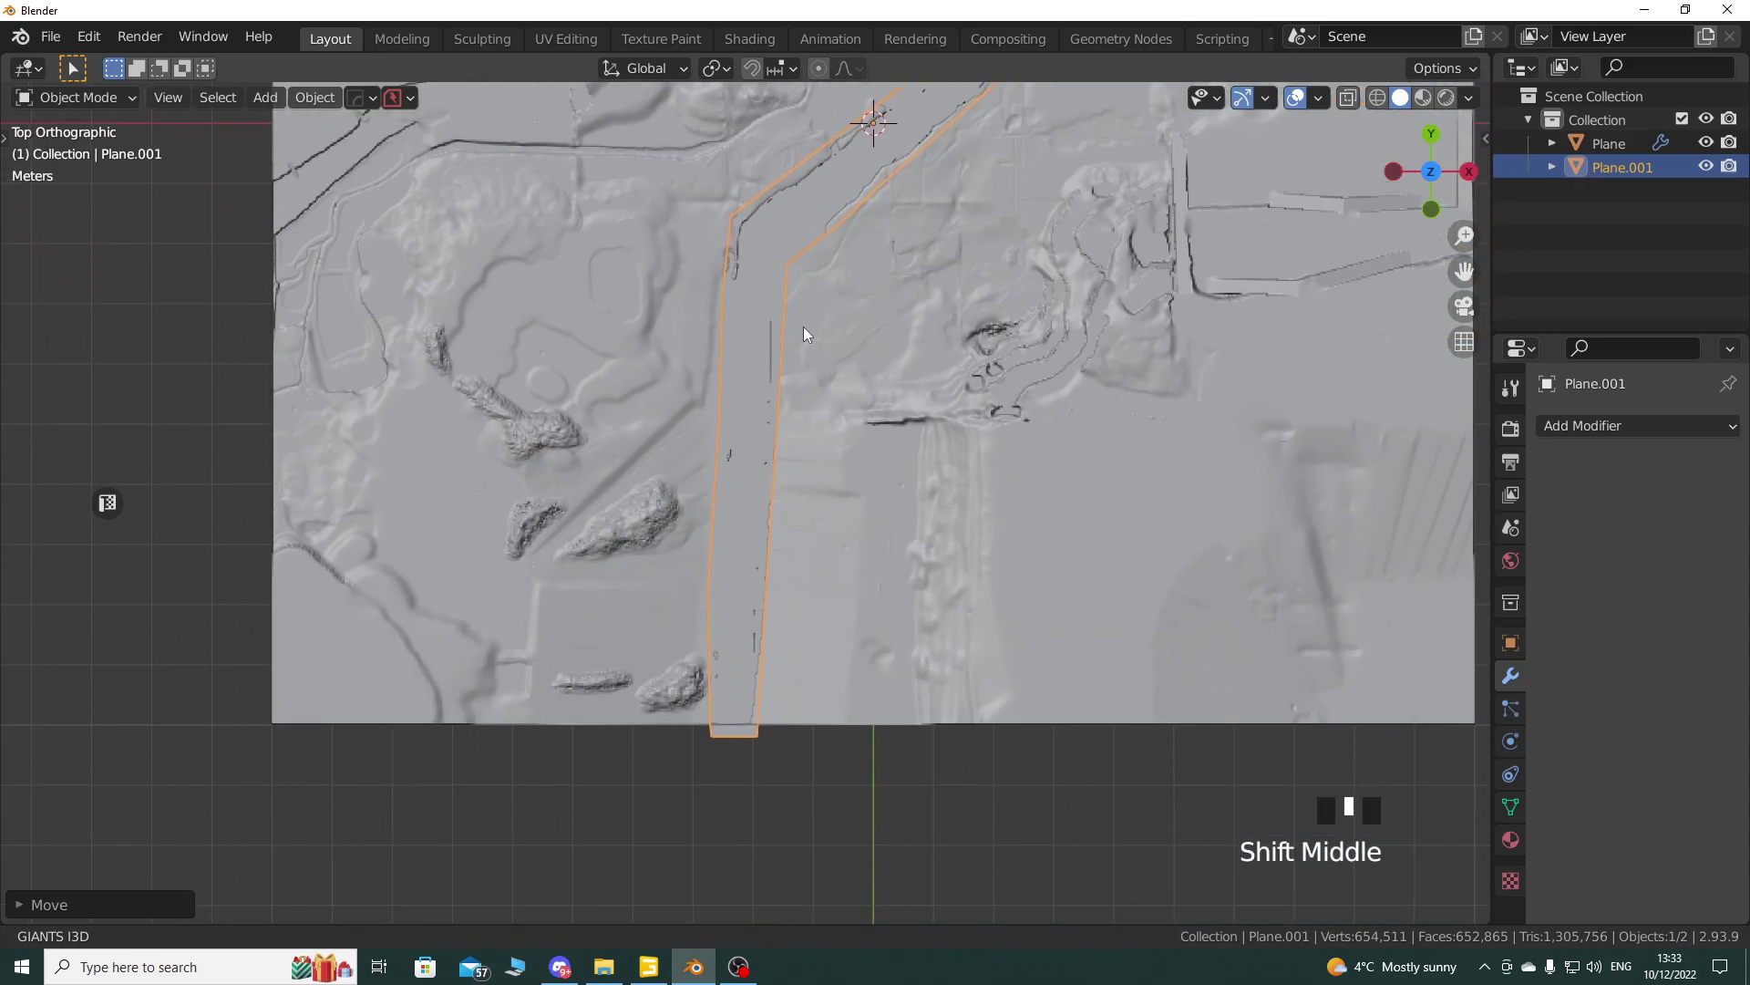
left_click(1377, 98)
middle_click_drag(812, 657, 834, 563, "shift")
scroll(819, 582, "up", 2)
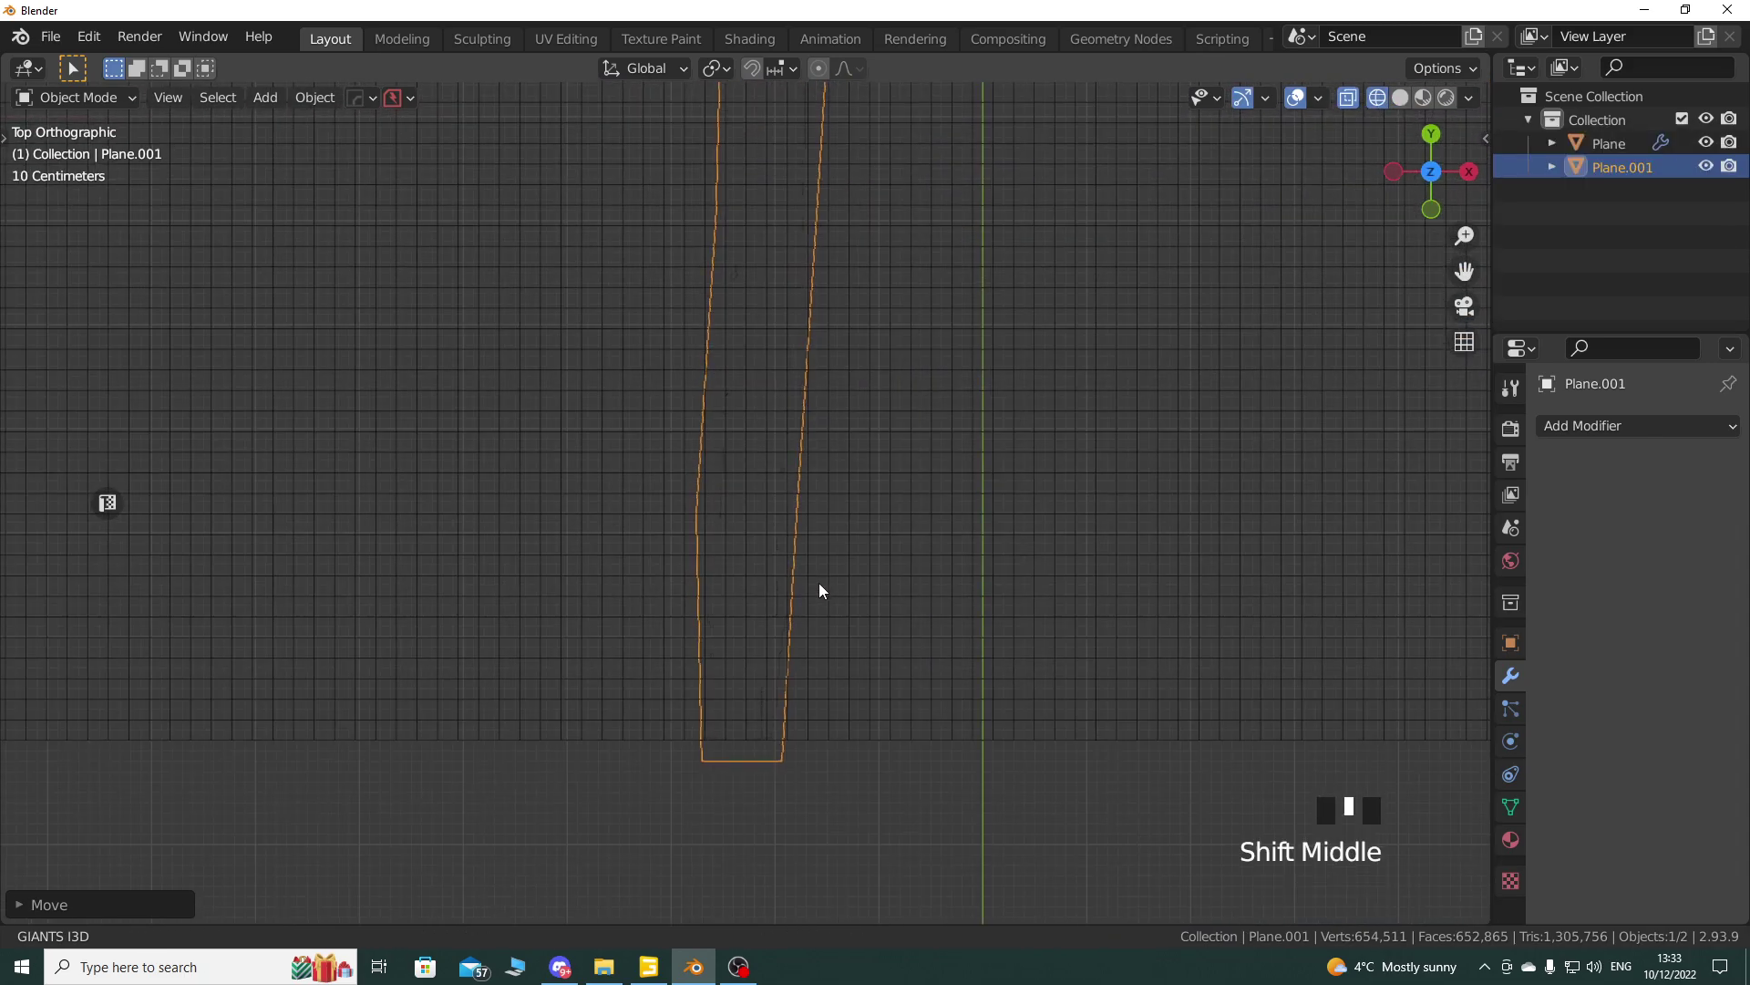
scroll(819, 582, "up", 5)
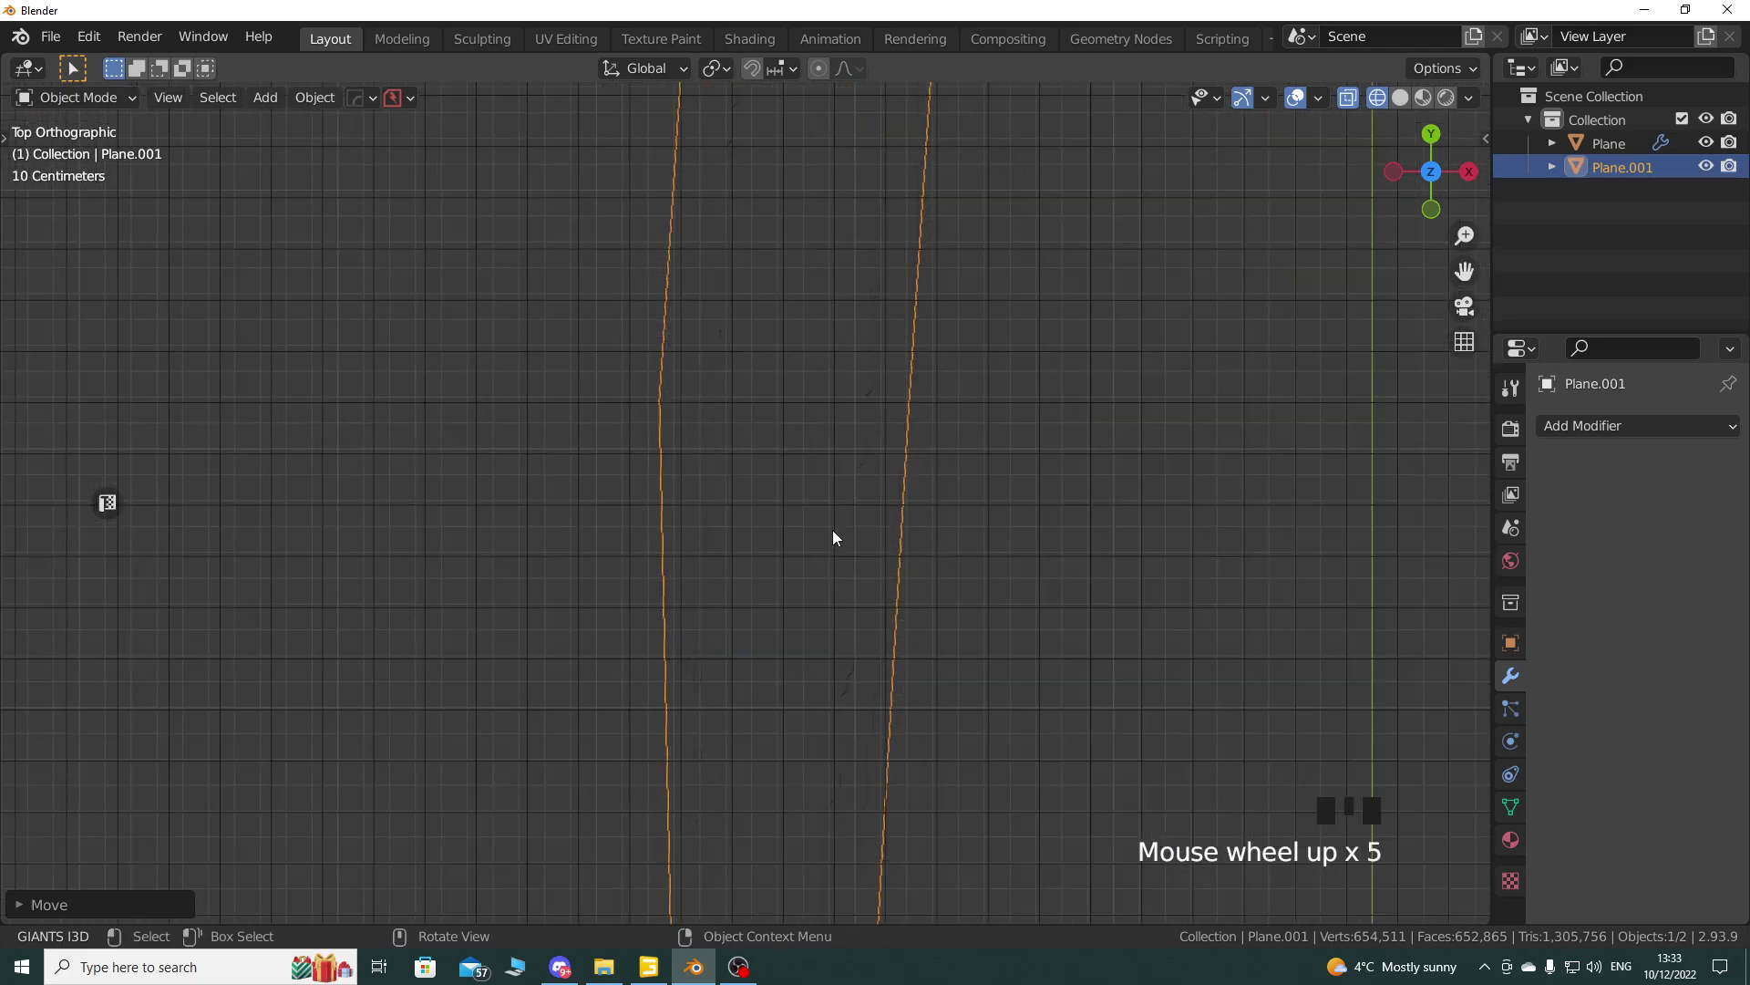
left_click(1401, 97)
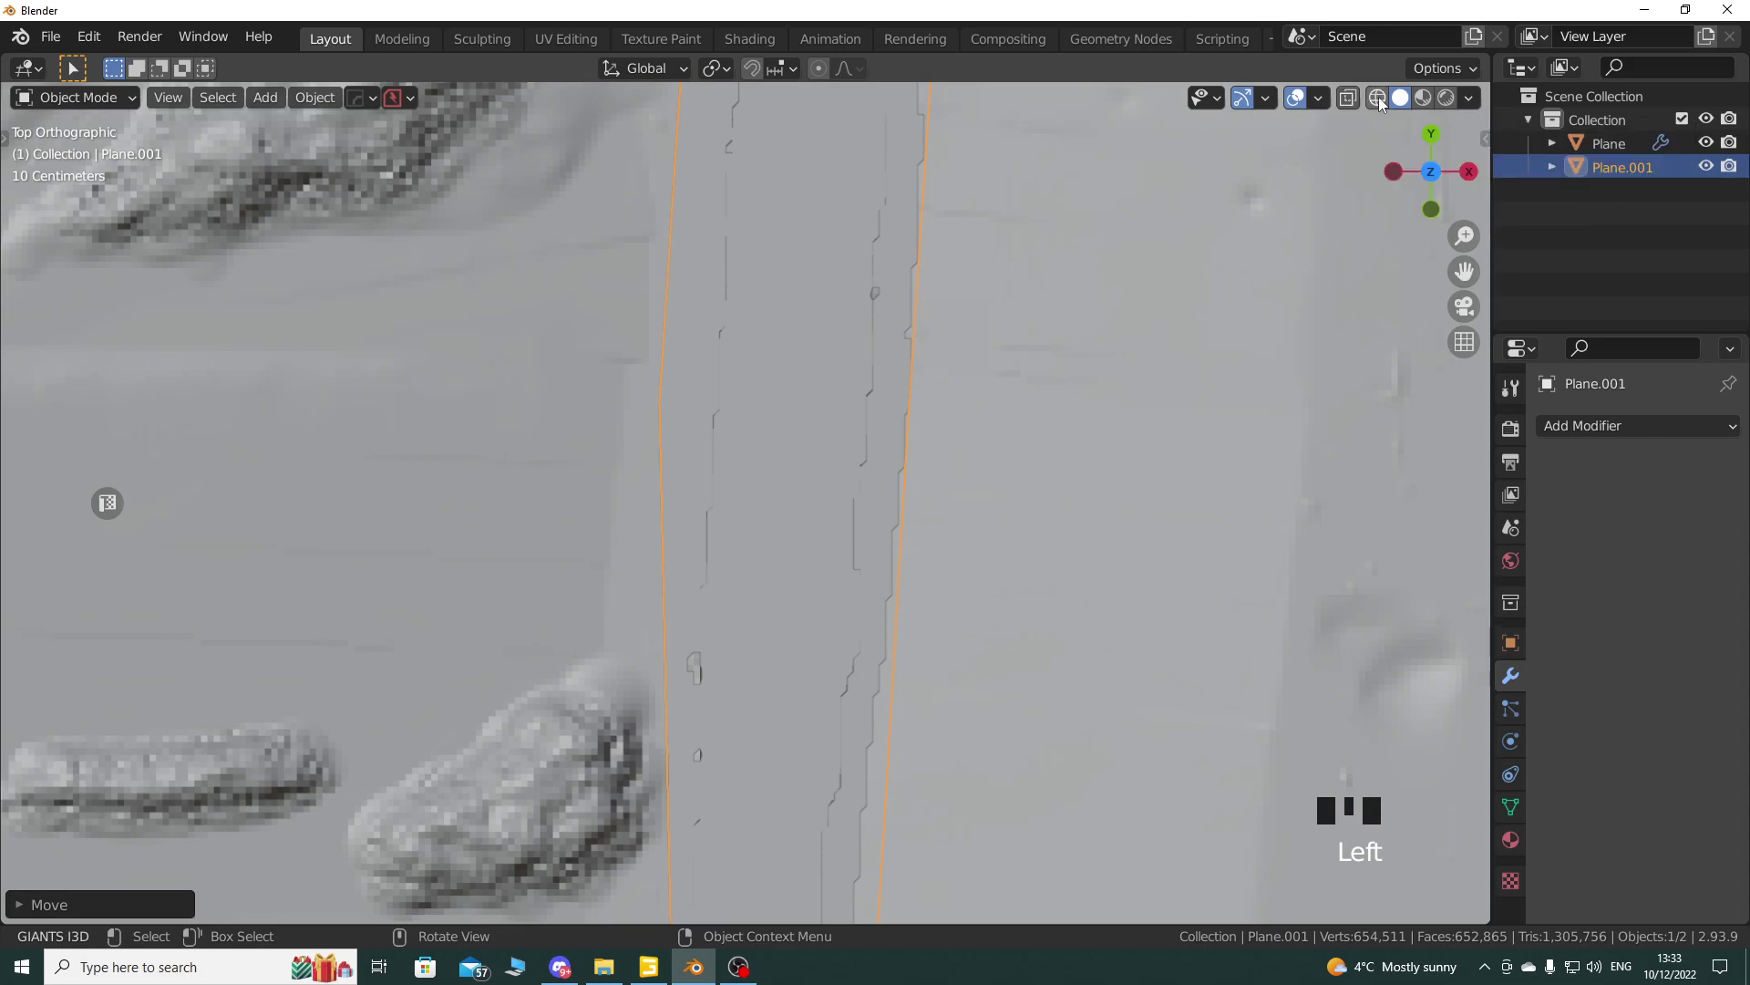
left_click(1346, 97)
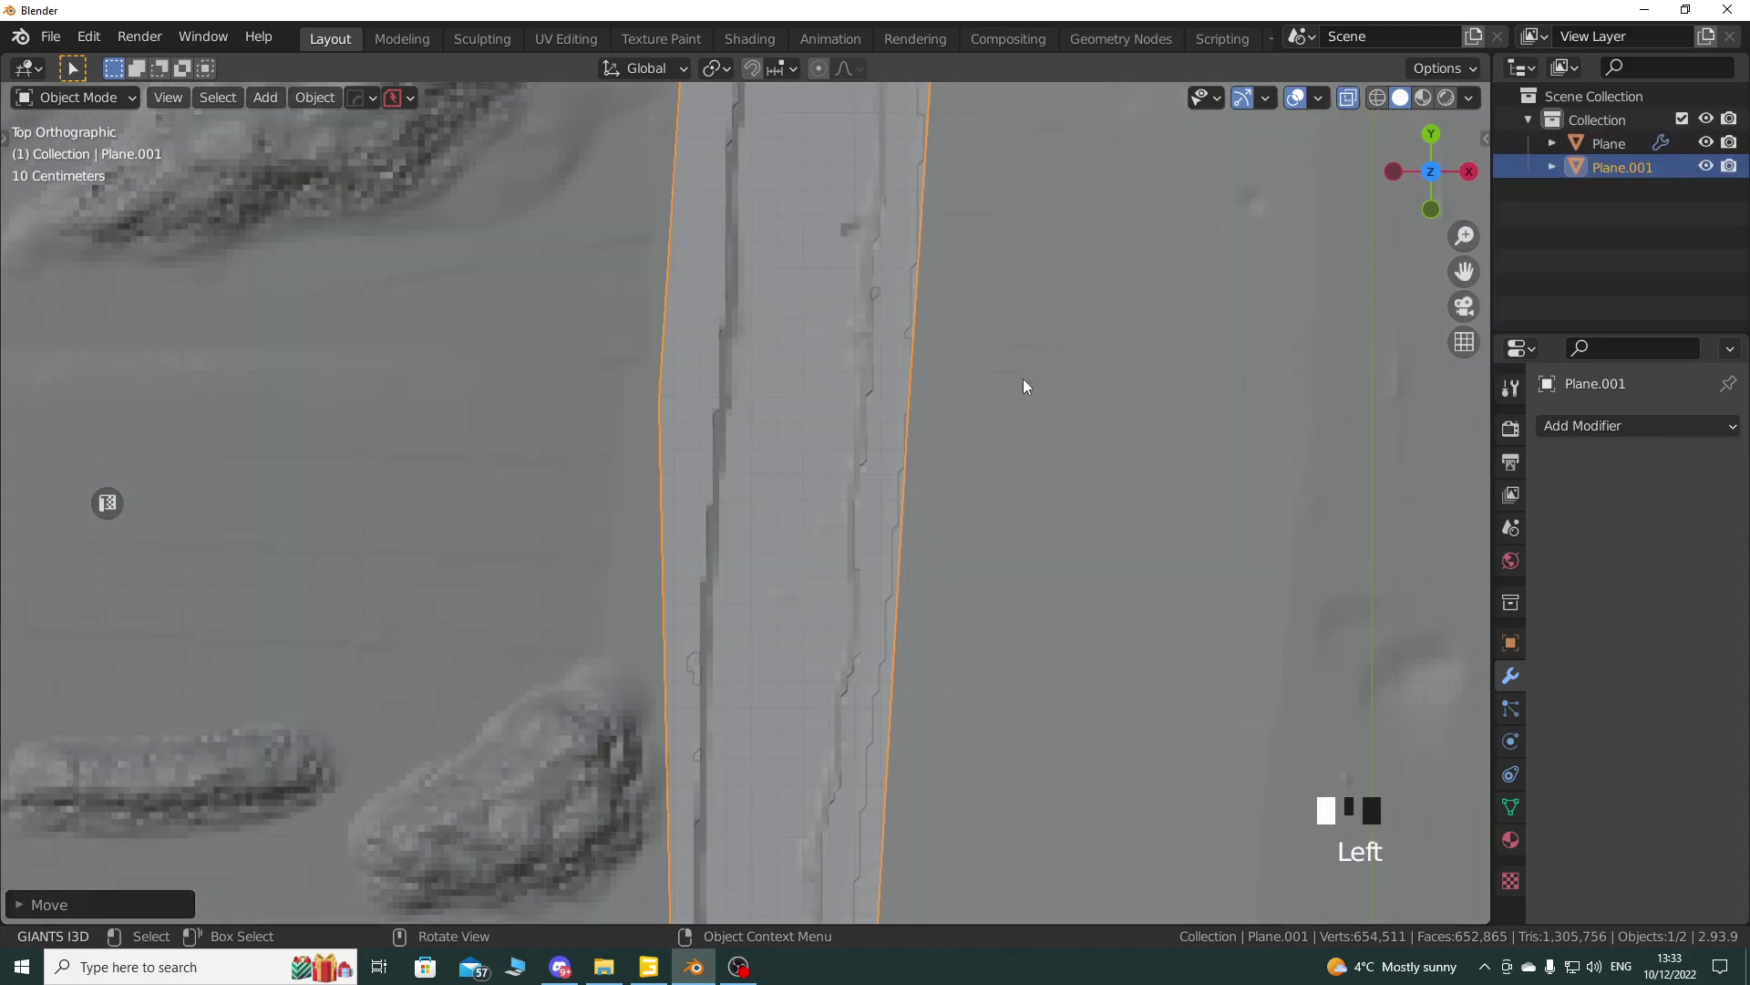
scroll(758, 539, "down", 3)
middle_click_drag(758, 539, 793, 649, "shift")
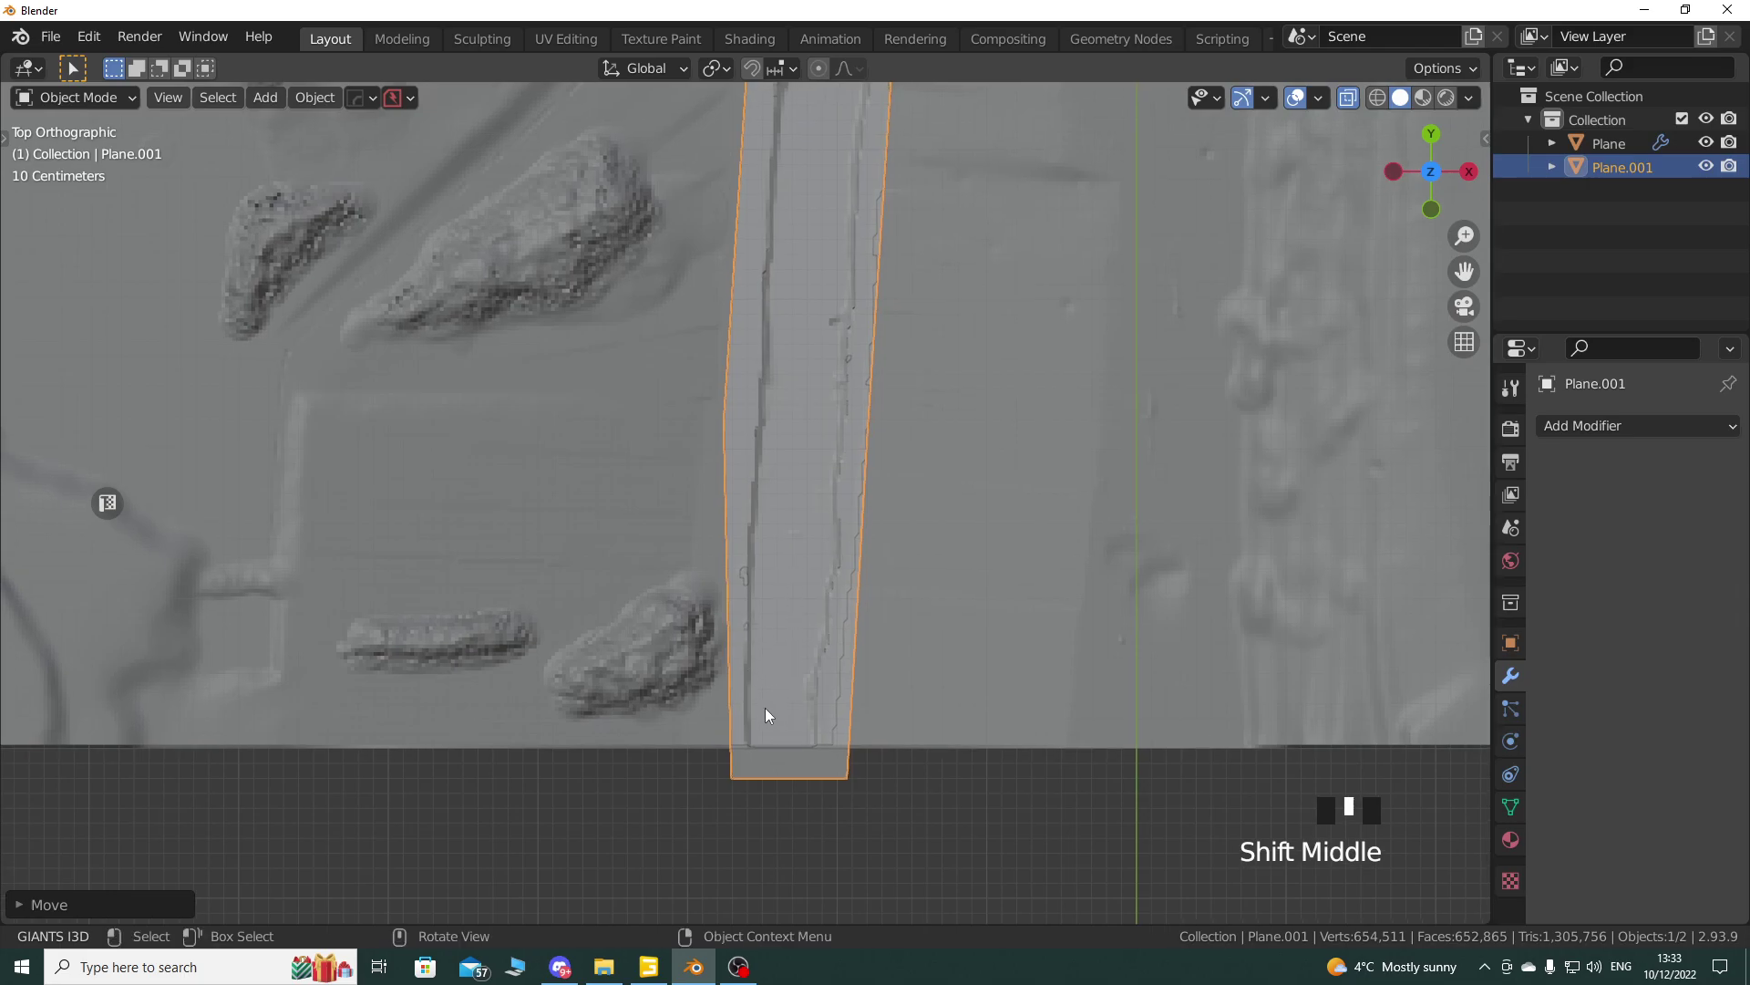
Step: Enter Edit Mode and move the second-to-last vertex on the west side of the southern stretch about 0.14 m northeast
left_click(100, 97)
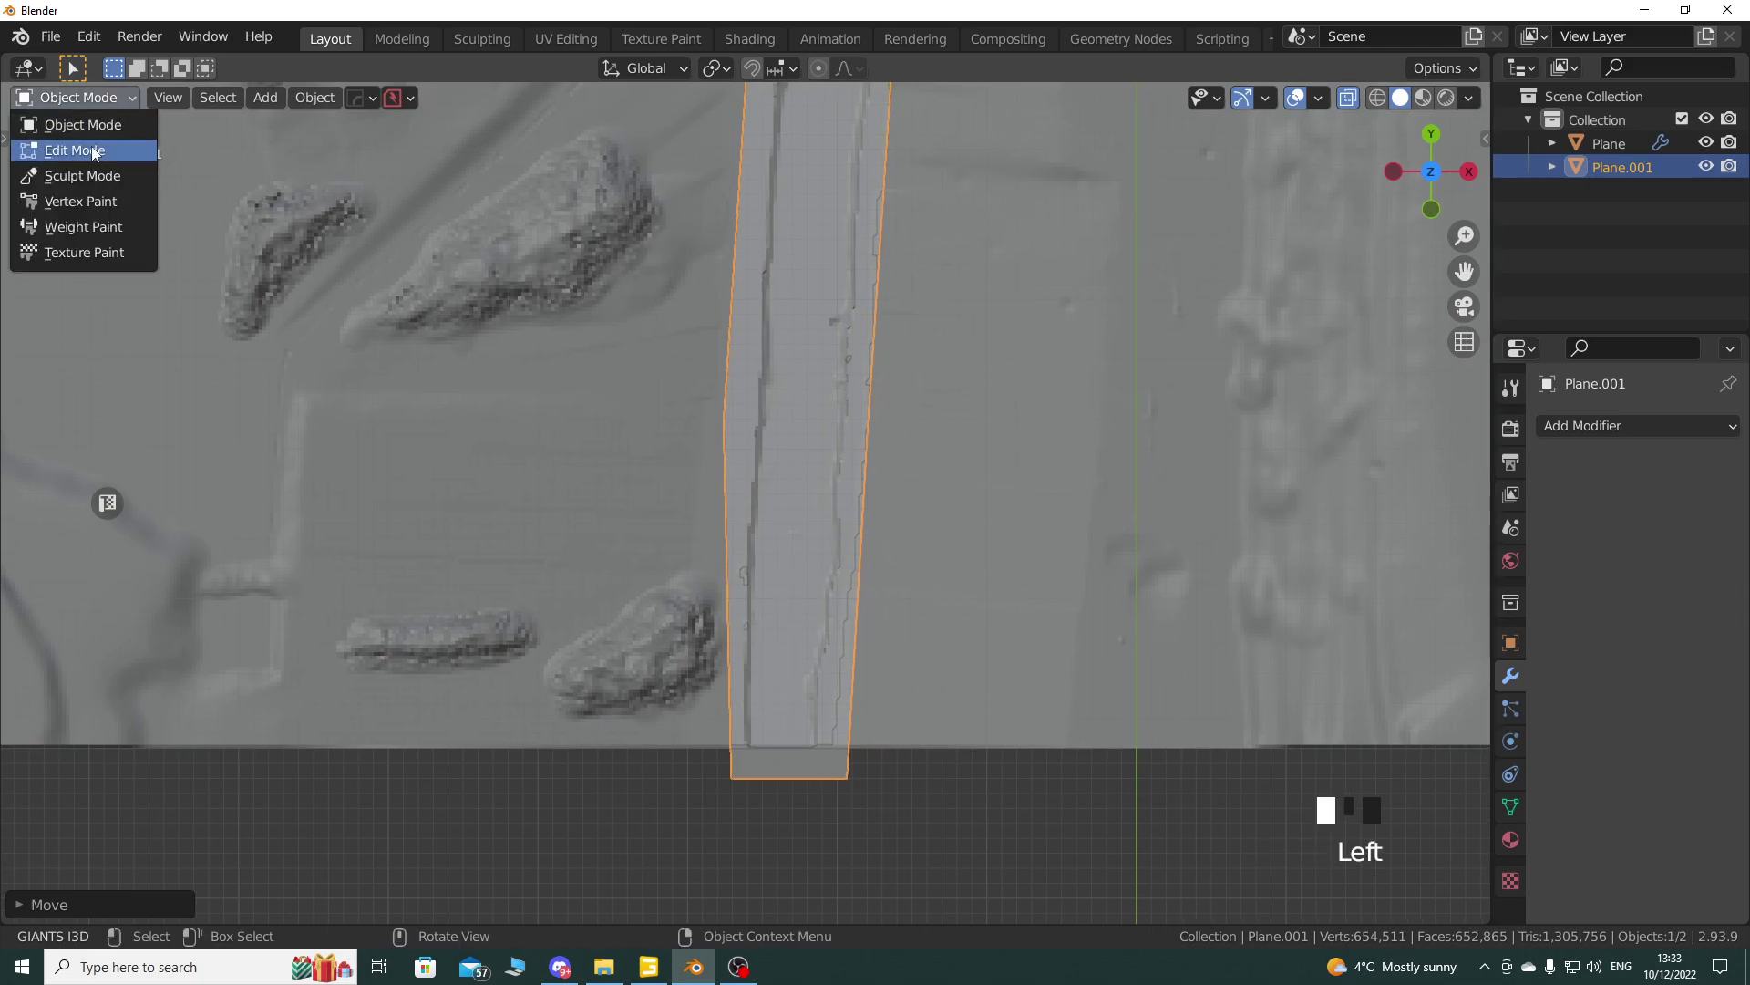
left_click(95, 144)
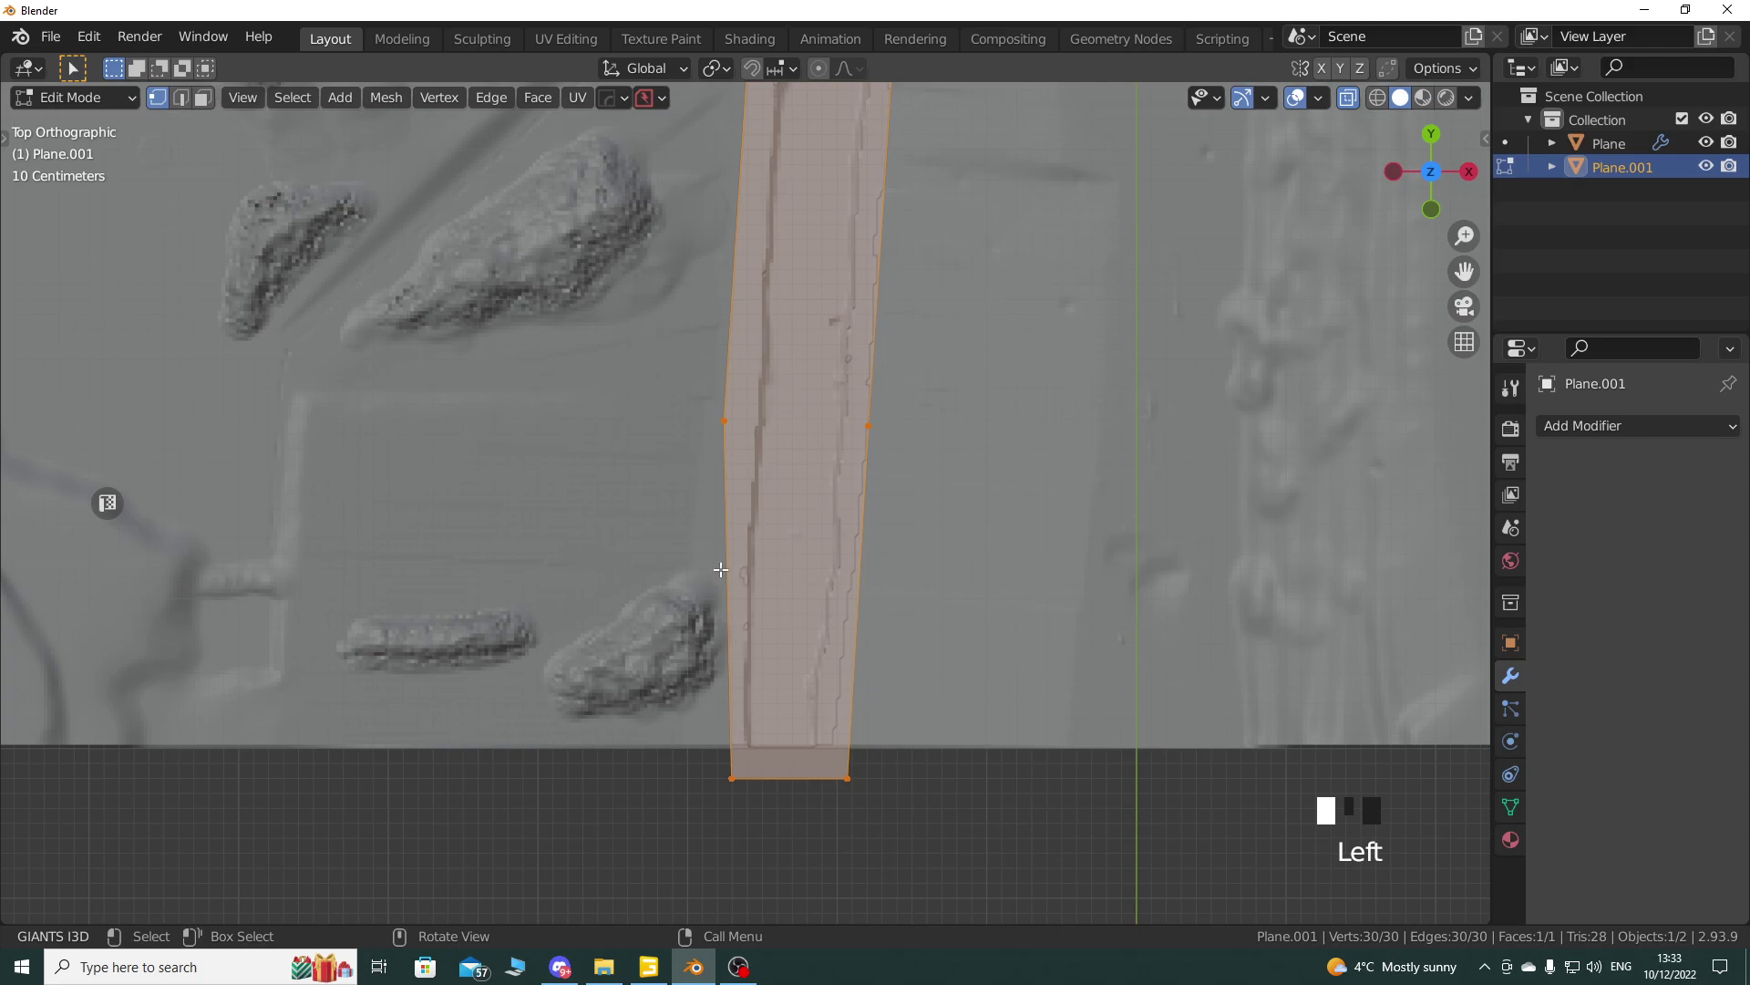
left_click(726, 424)
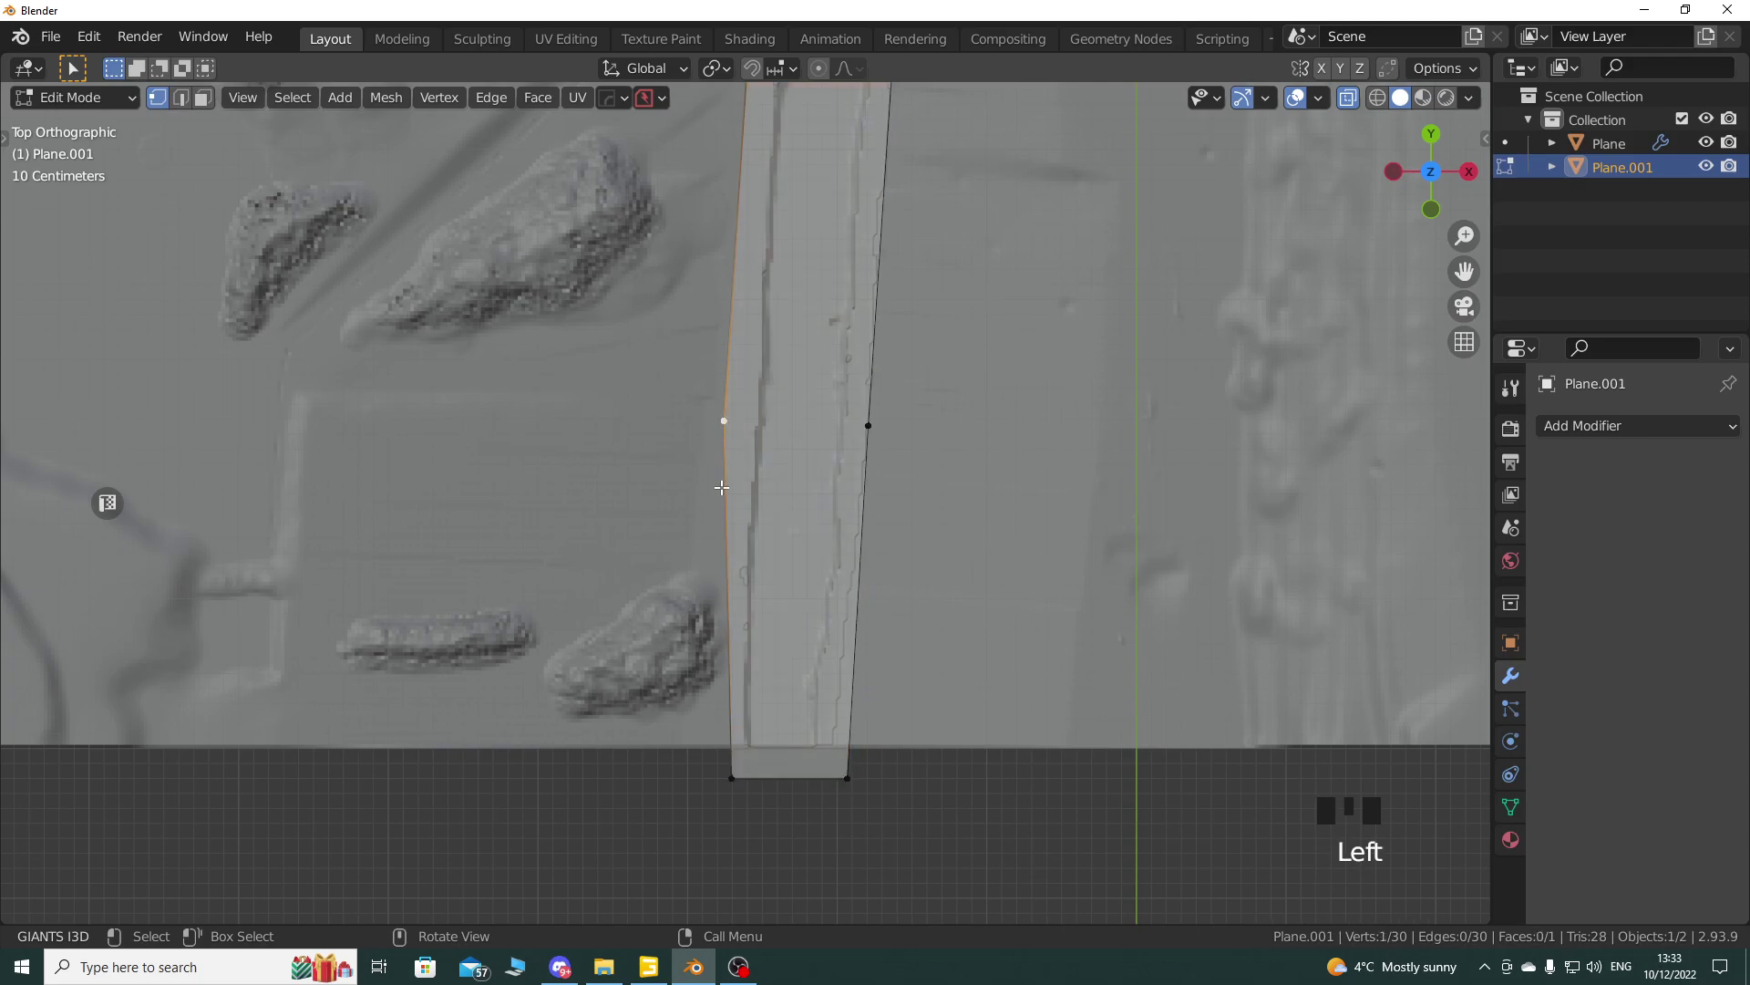
key("g")
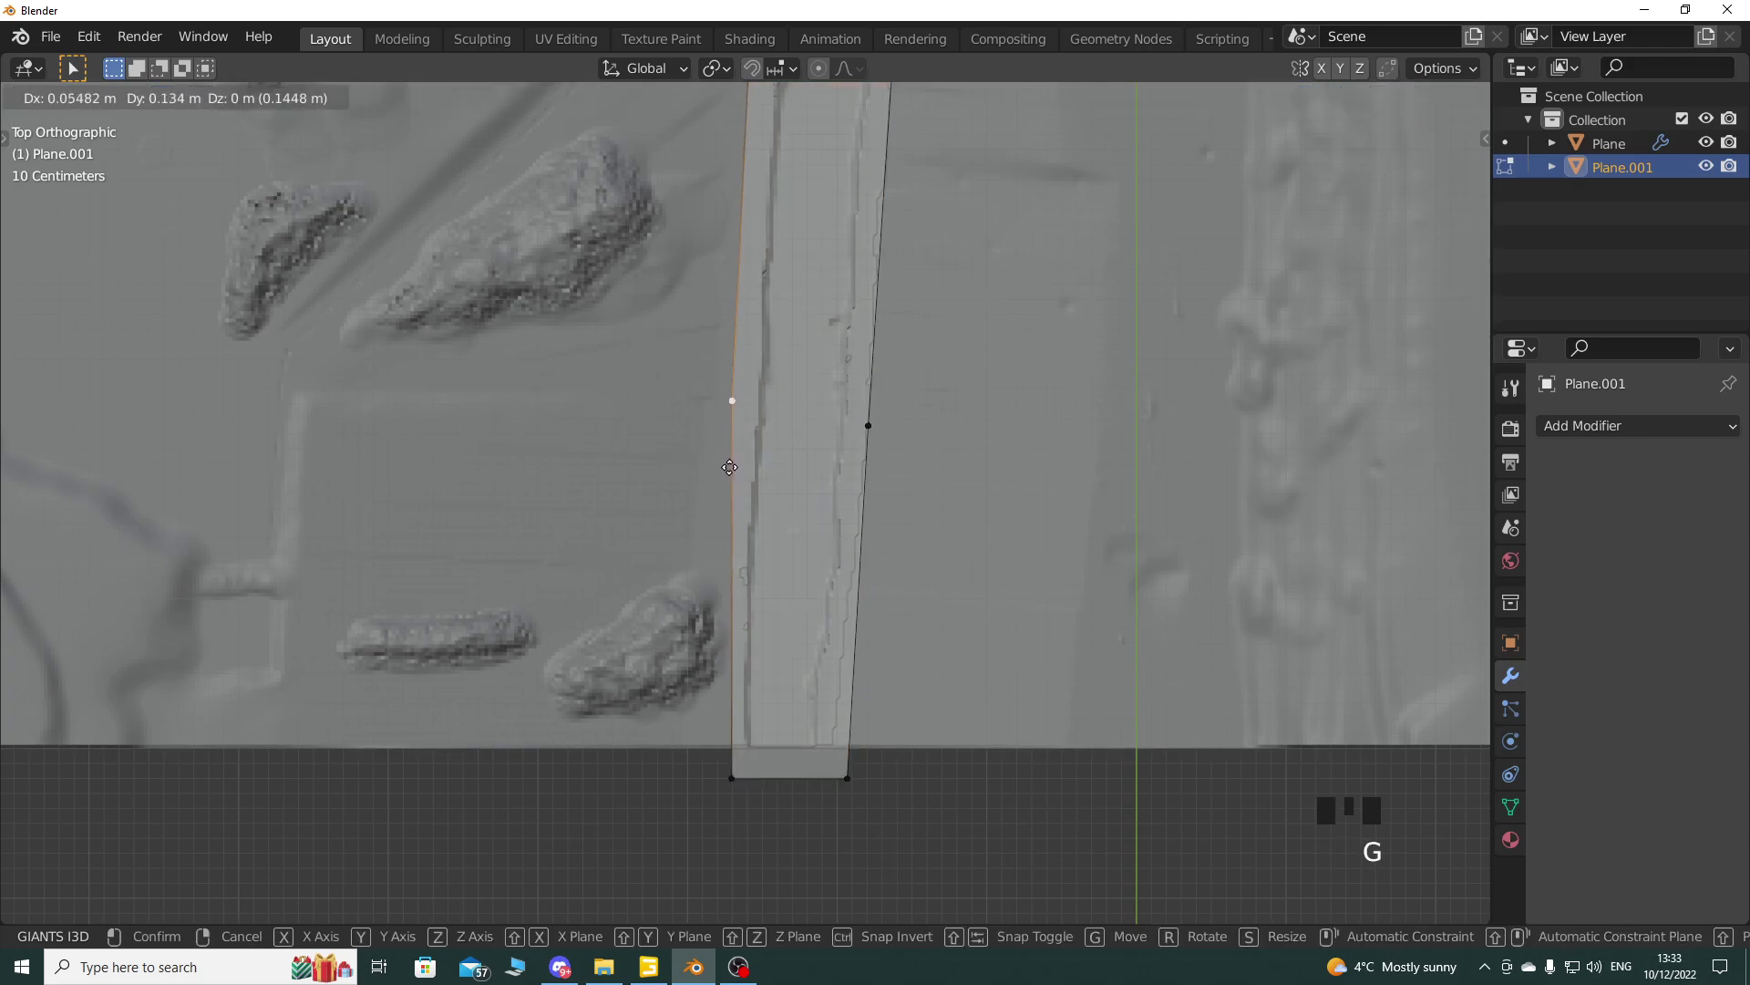
left_click(729, 467)
Step: Subdivide the southernmost edge on the ravine's west side and move its new middle vertex slightly outward to the west
left_click(185, 101)
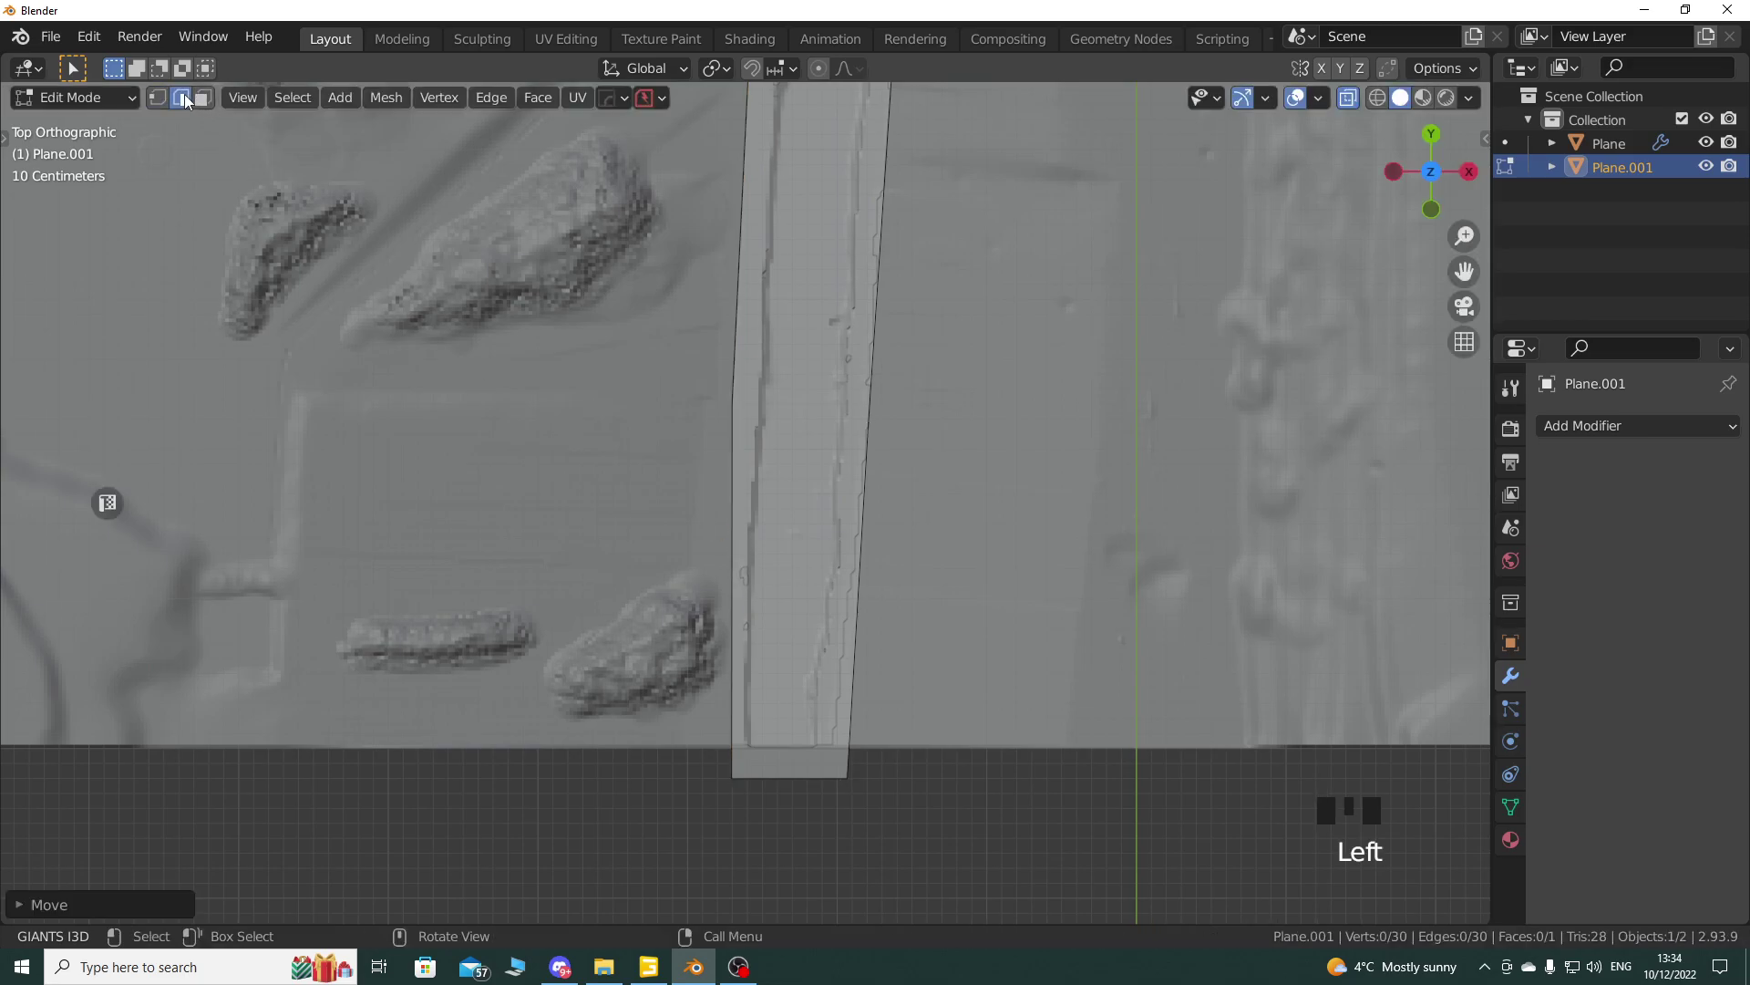
left_click(730, 571)
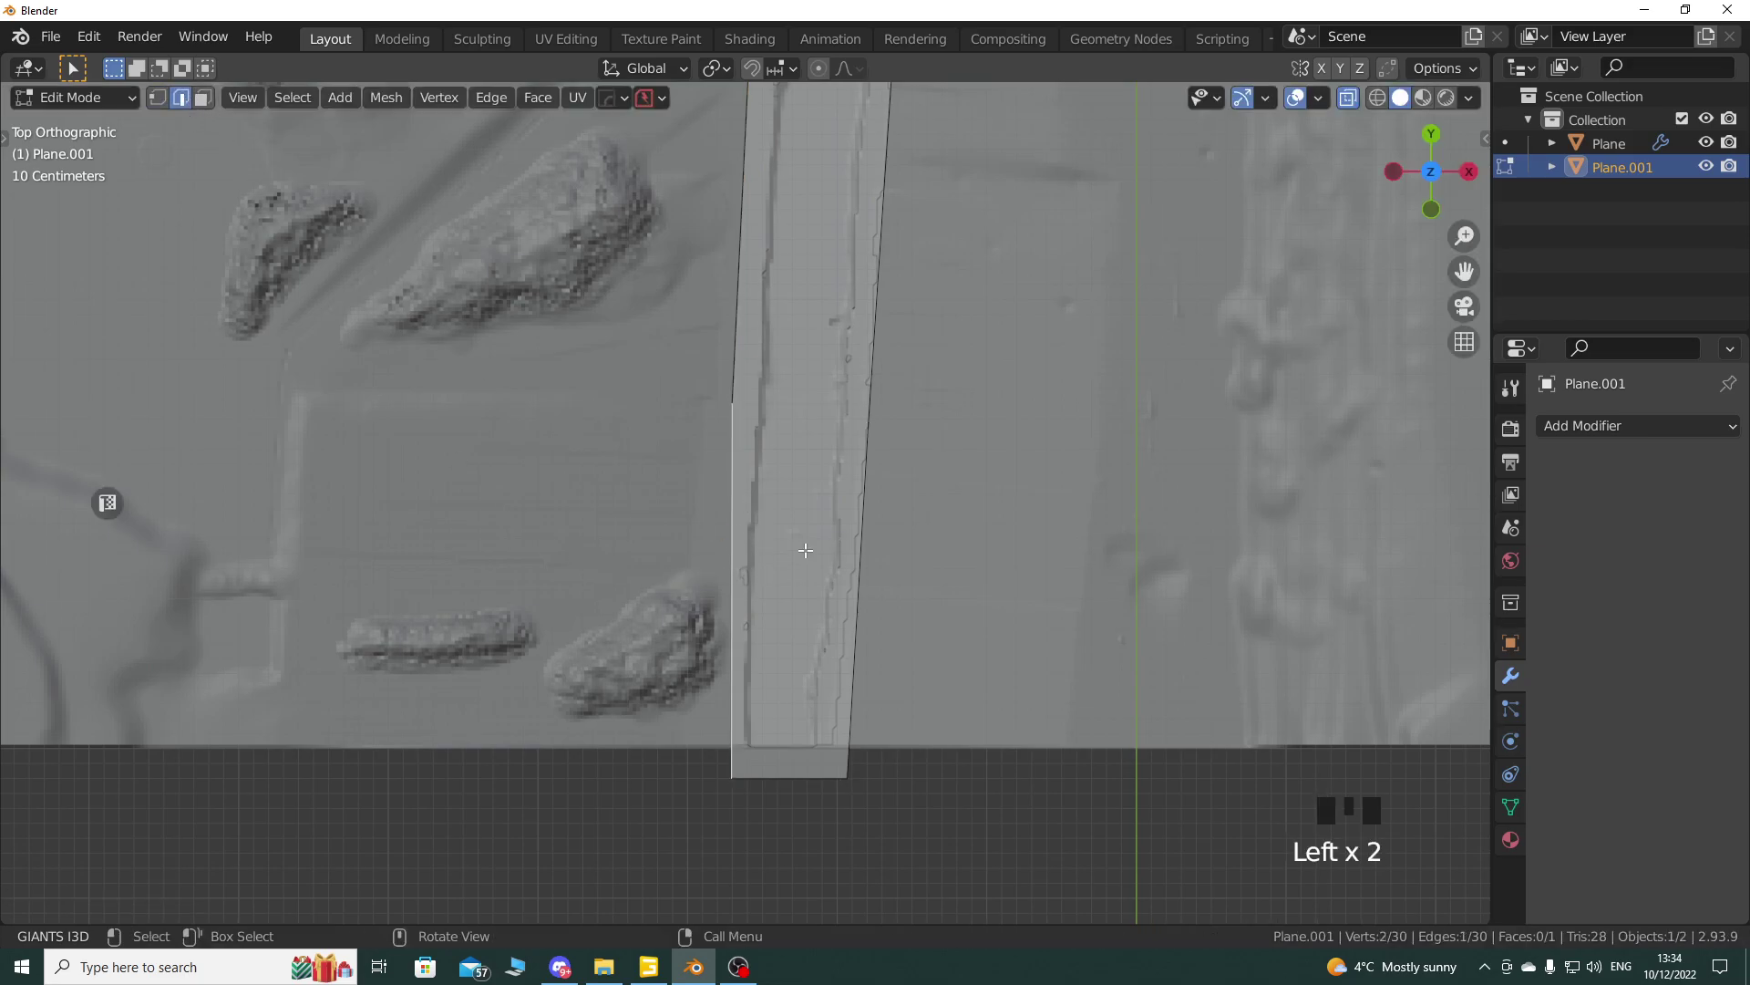
right_click(746, 579)
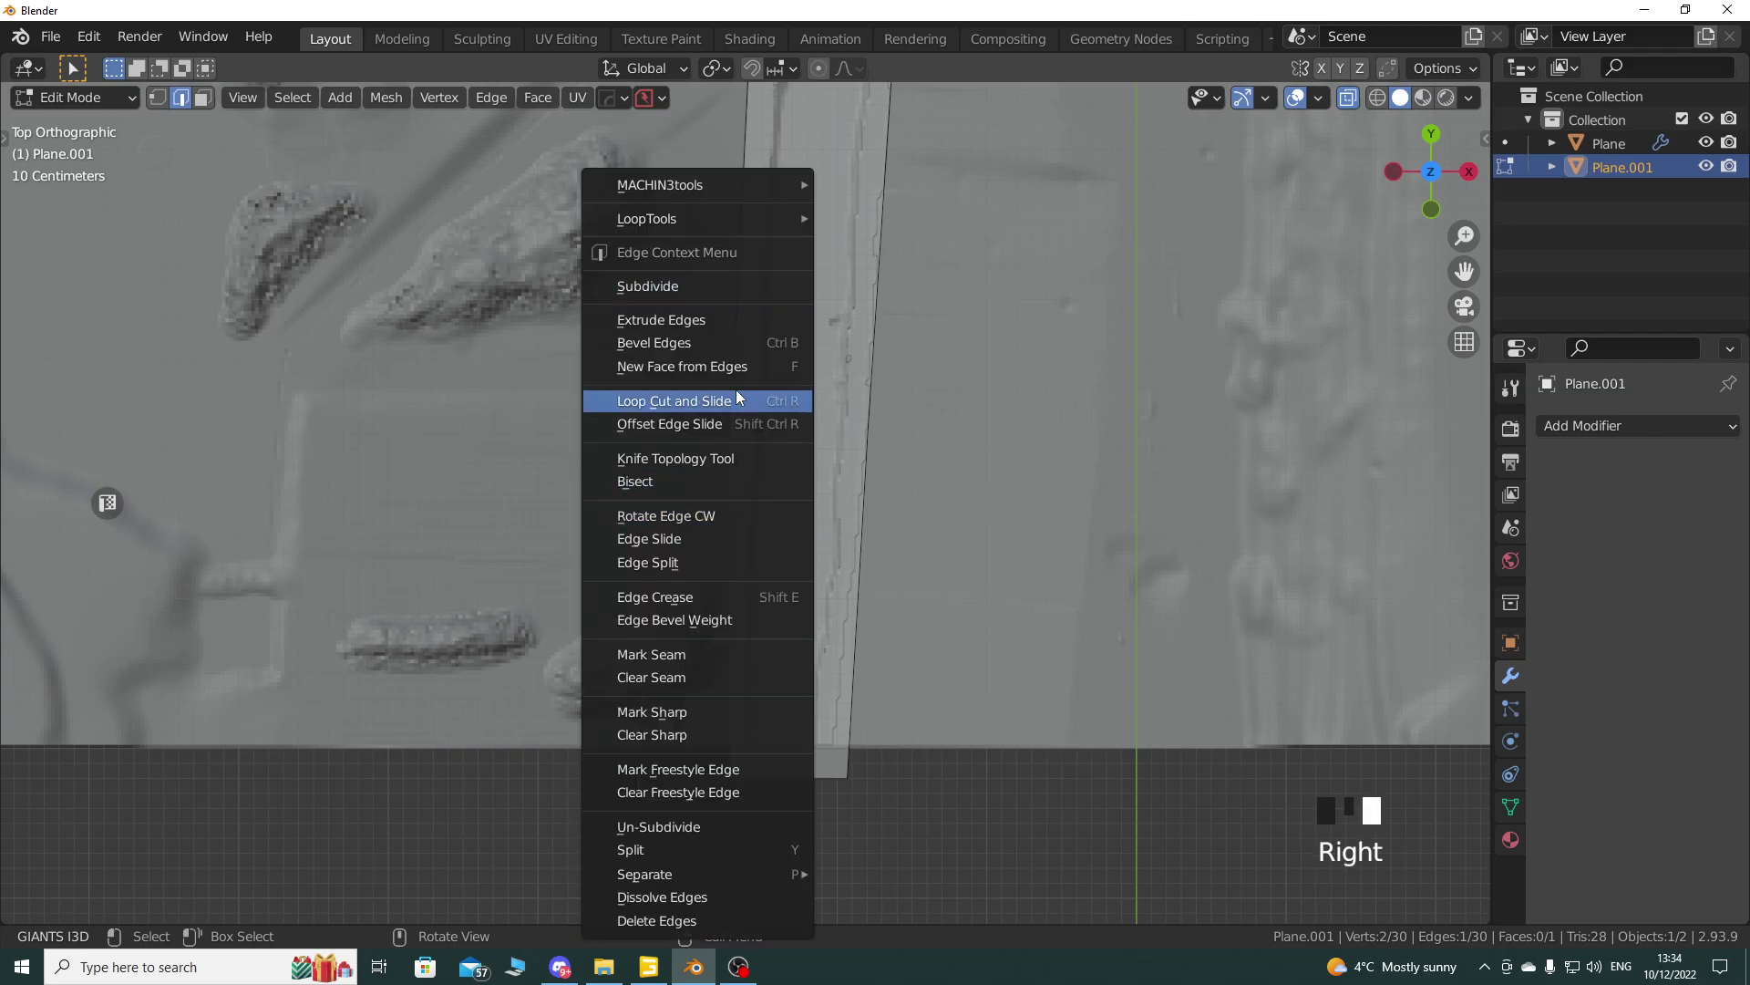
left_click(729, 287)
left_click(156, 103)
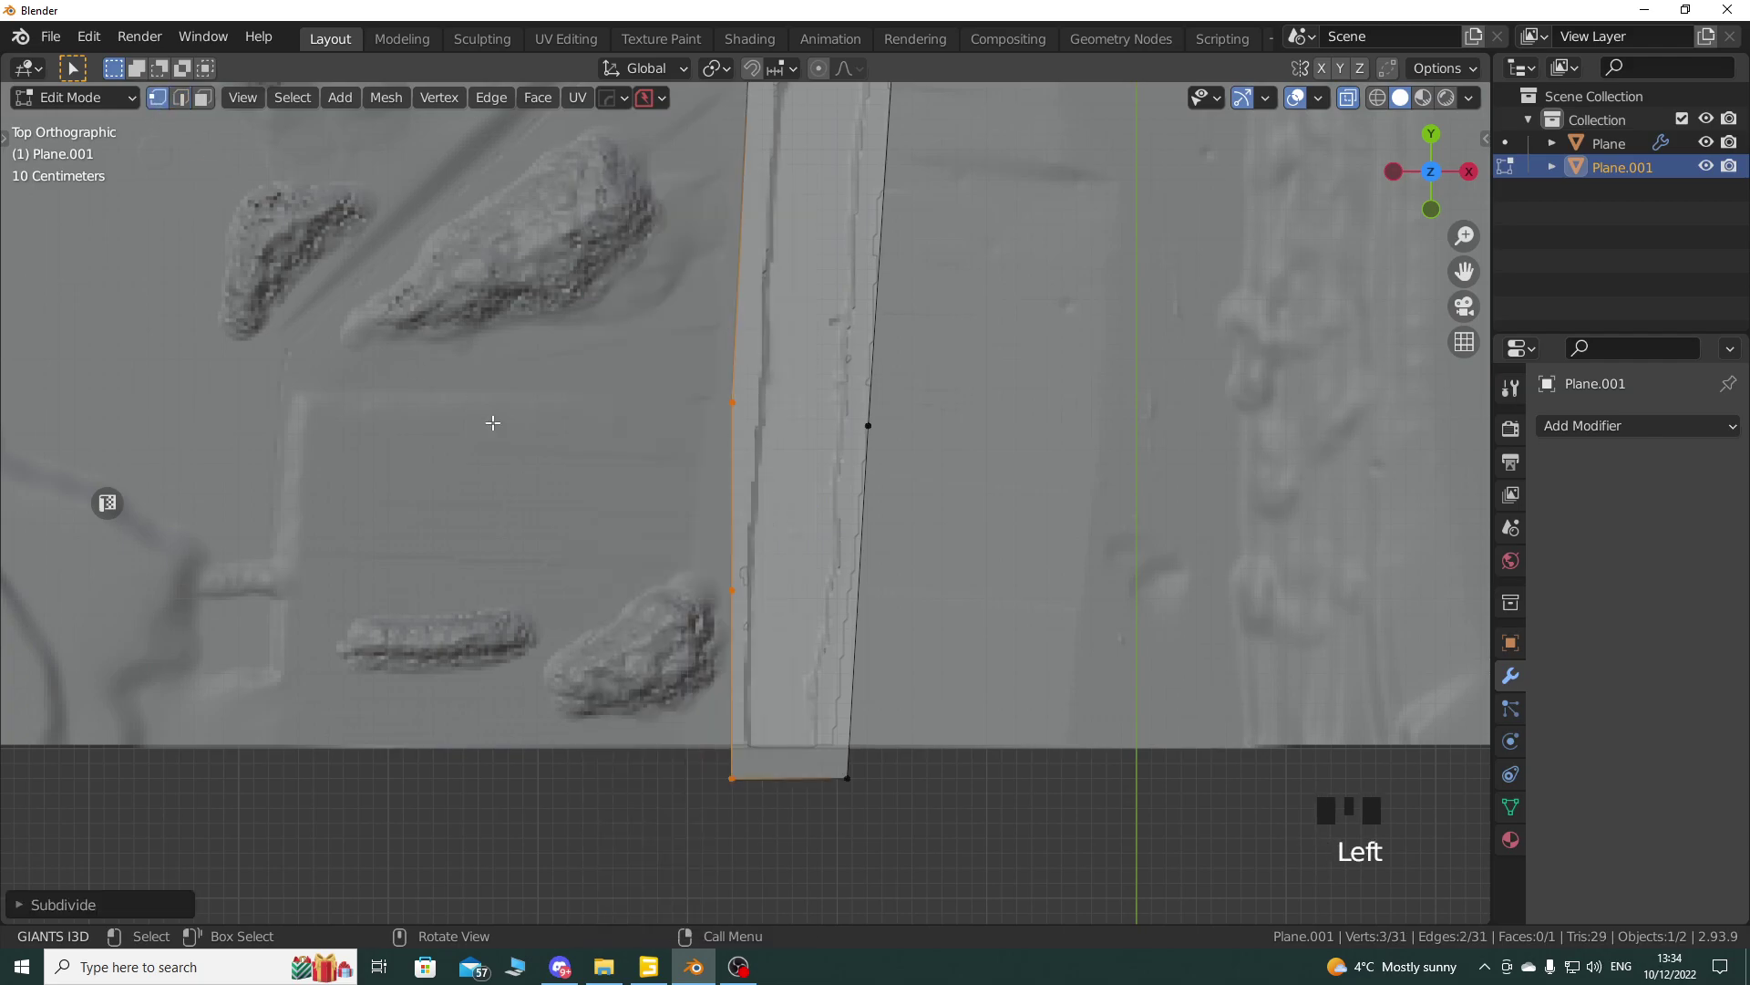
left_click(736, 598)
key("g")
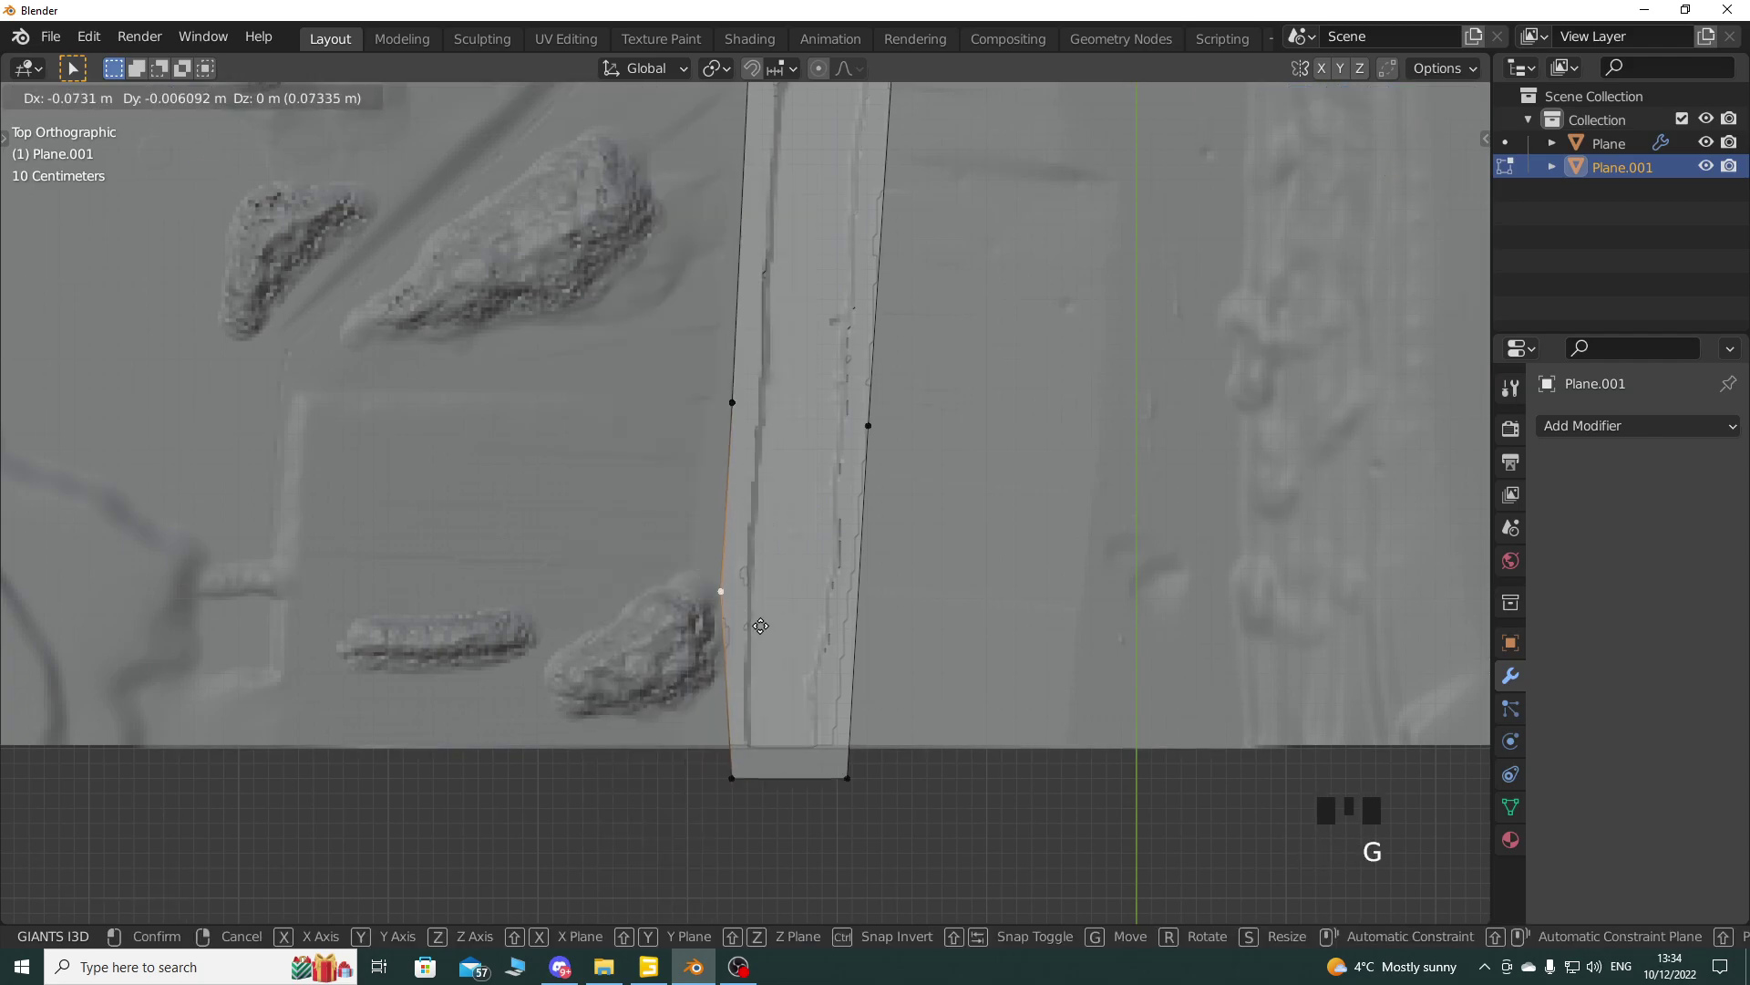
left_click(764, 631)
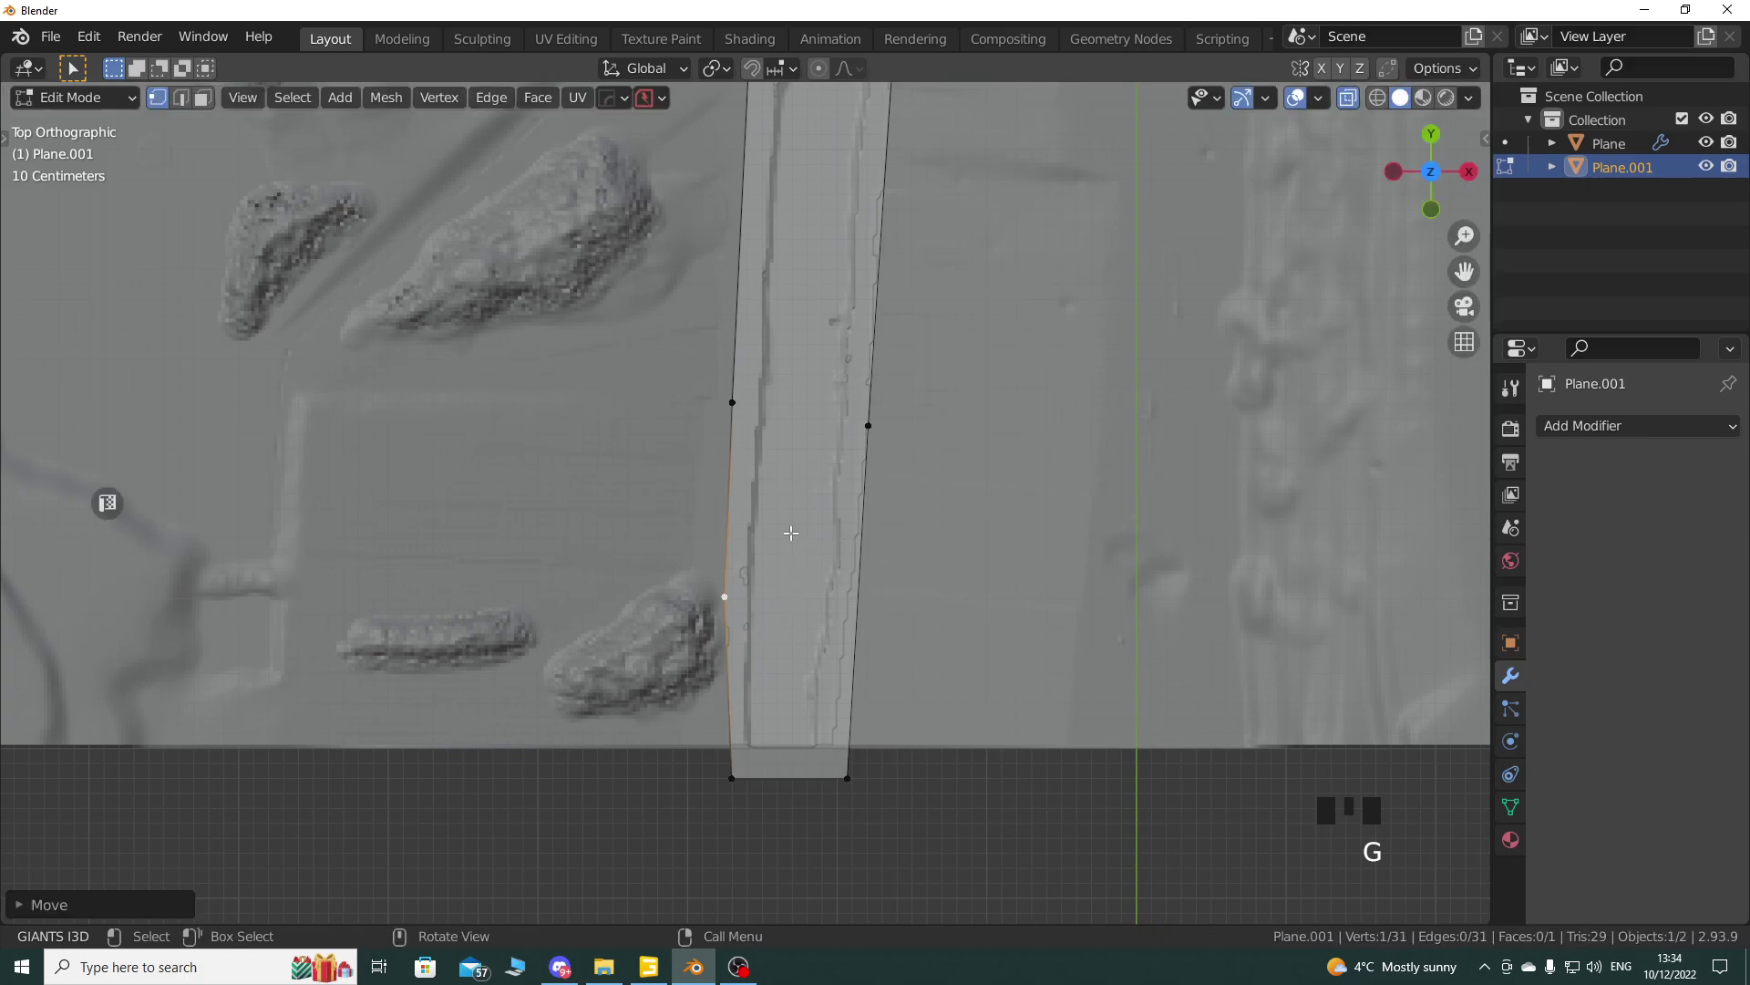
Step: Subdivide the southernmost edge on the ravine's east side and return to vertex selection
left_click(181, 98)
double_click(862, 609)
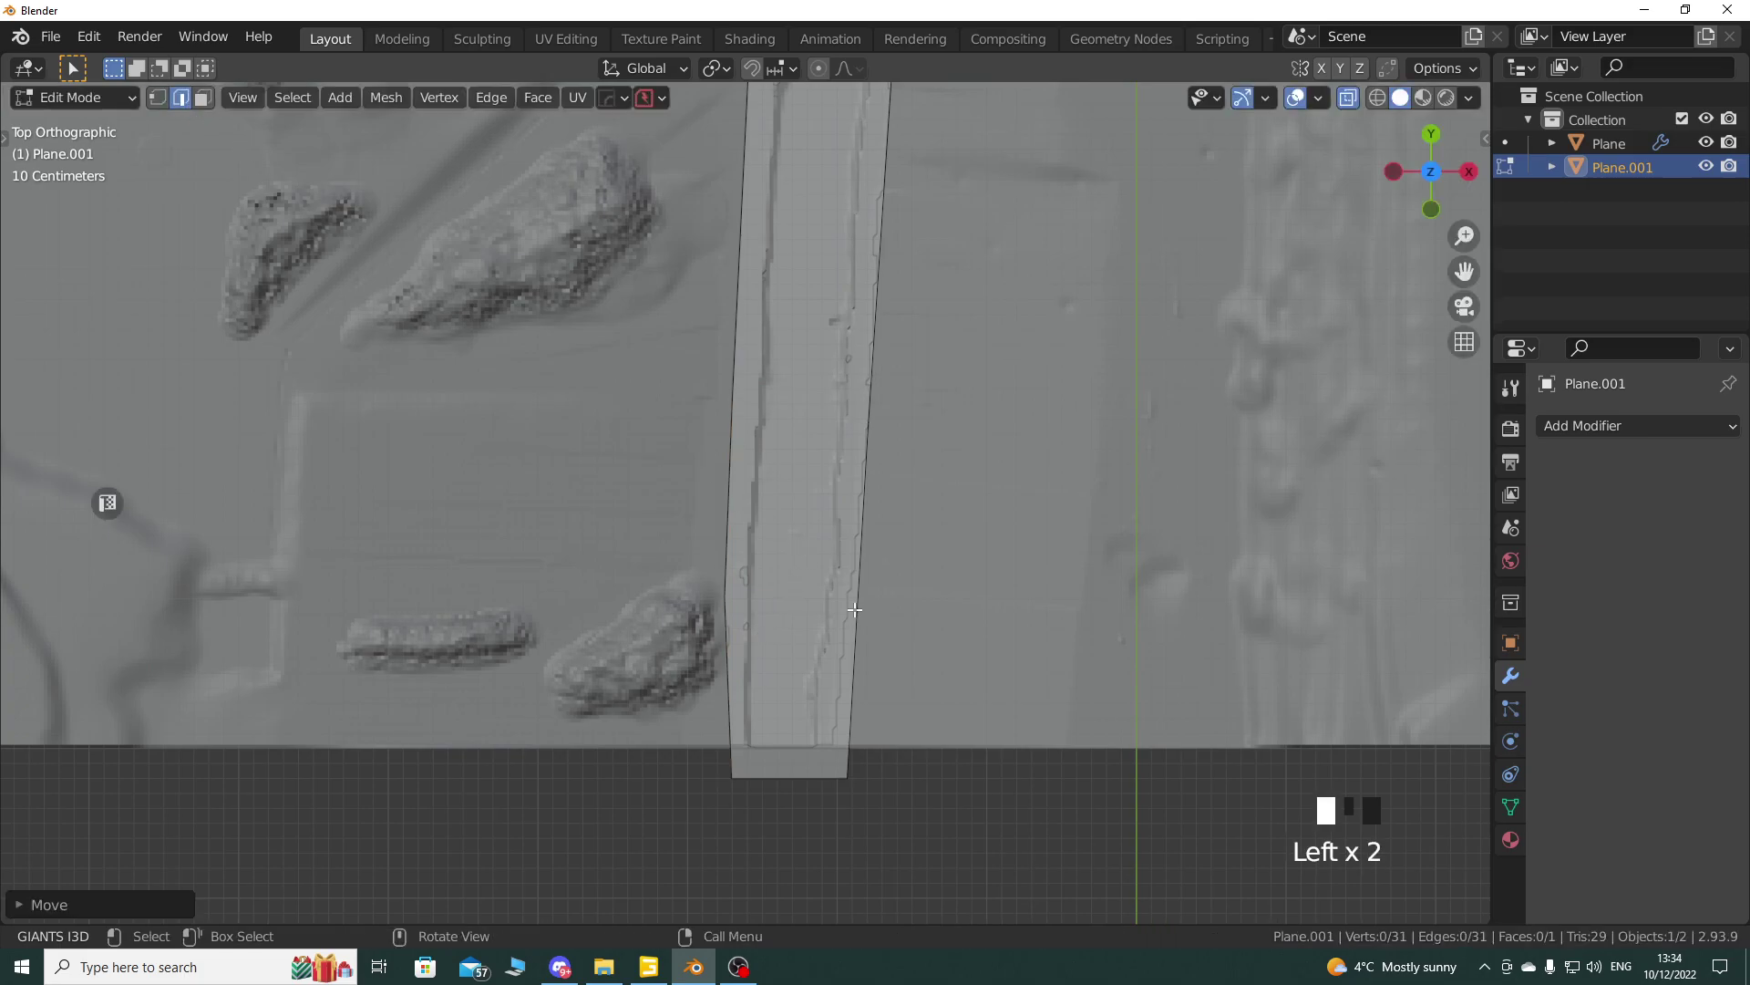
right_click(875, 556)
left_click(859, 298)
left_click(157, 99)
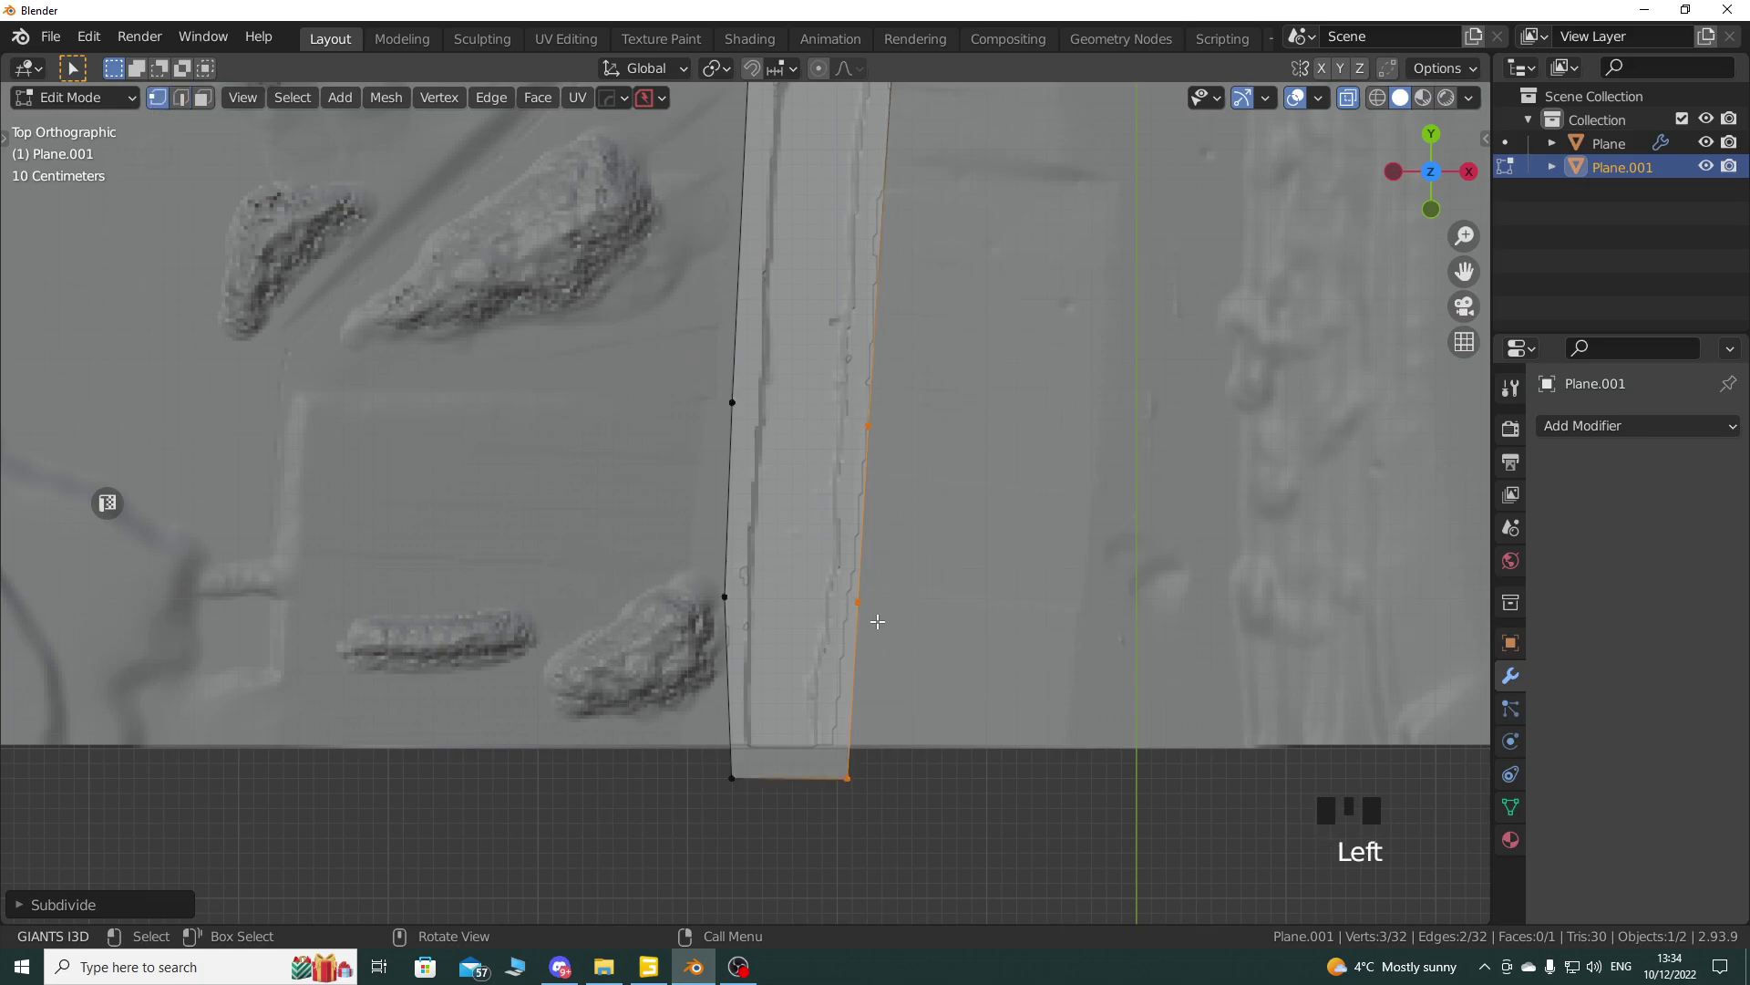
Step: Try to move the subdivided edge at the southern end of the ravine's east side slightly southeast
key("g")
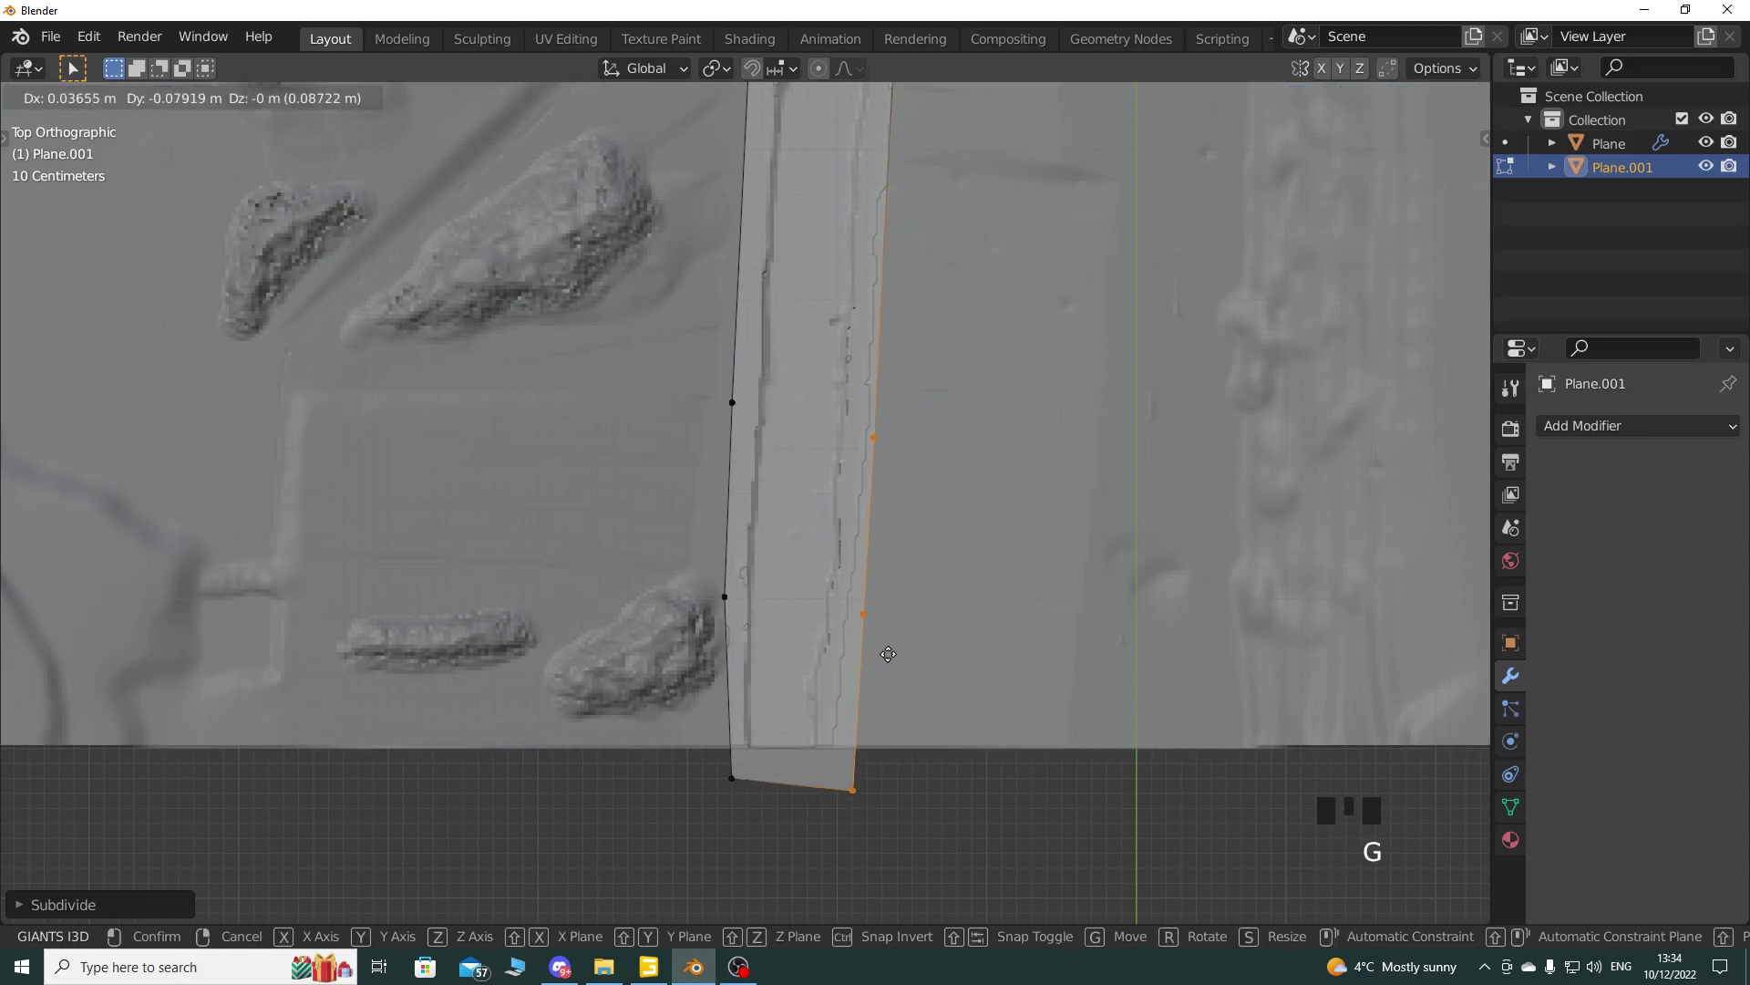
left_click(888, 653)
middle_click_drag(888, 654, 818, 666, "shift")
scroll(833, 608, "up", 2)
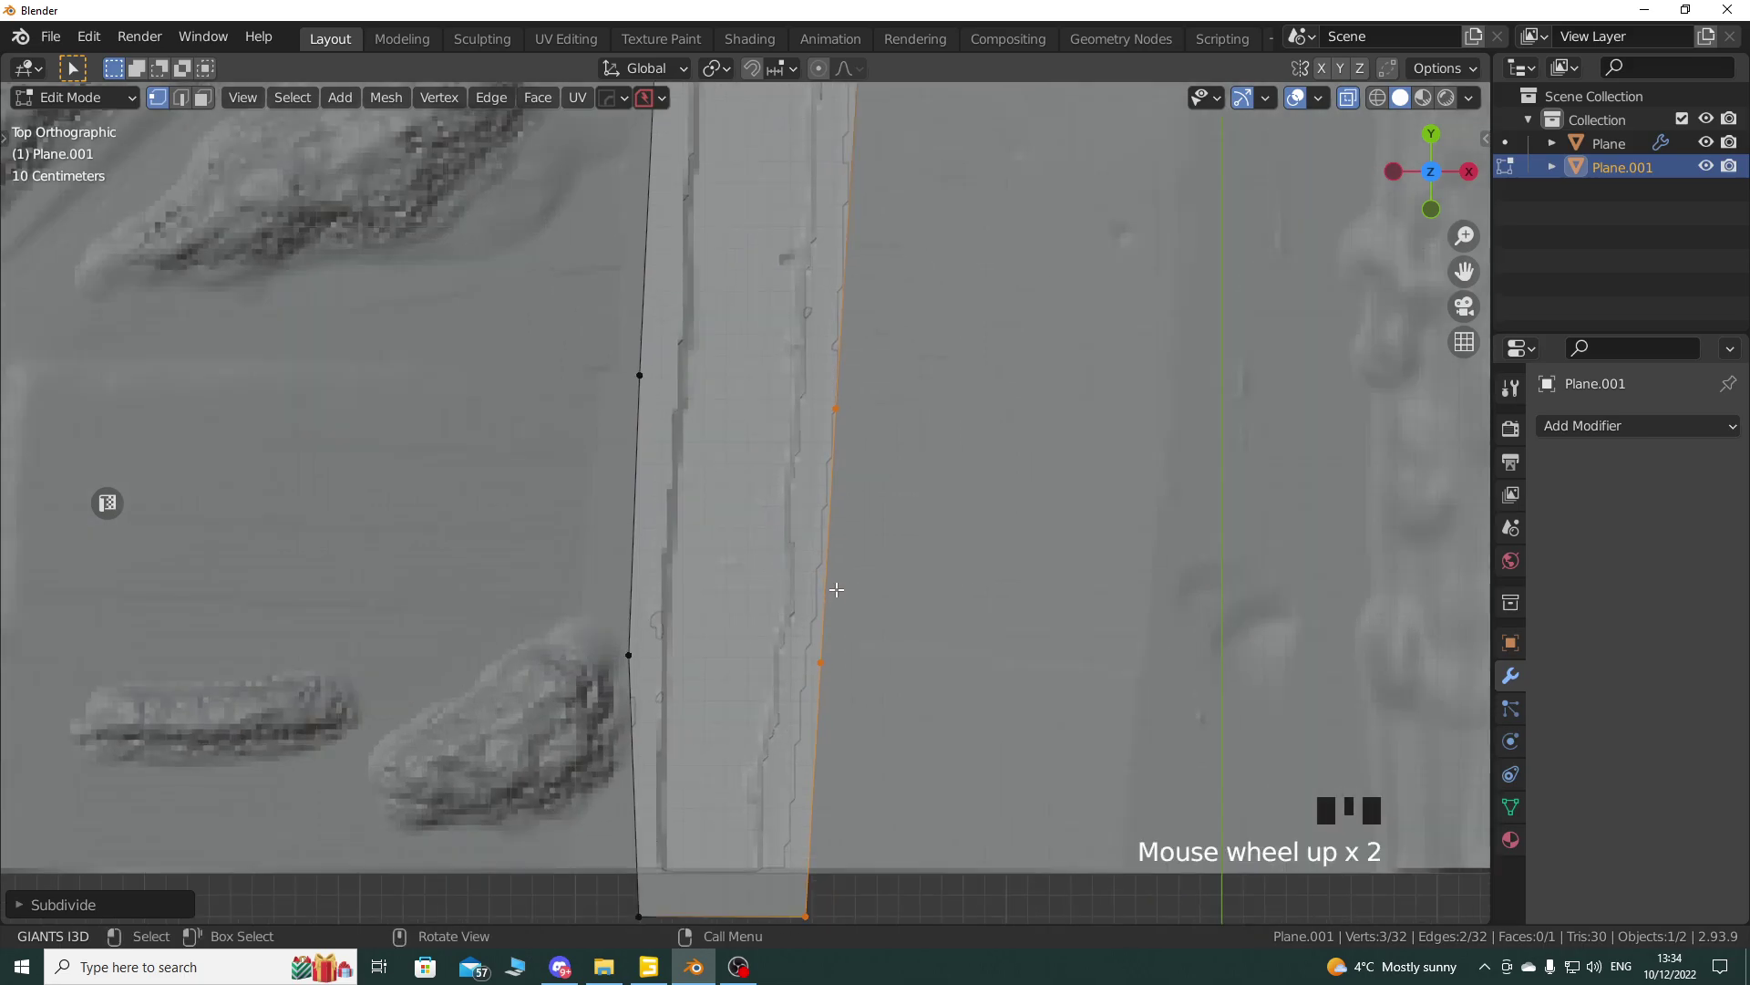
middle_click_drag(837, 590, 733, 702, "shift")
scroll(802, 606, "down", 1)
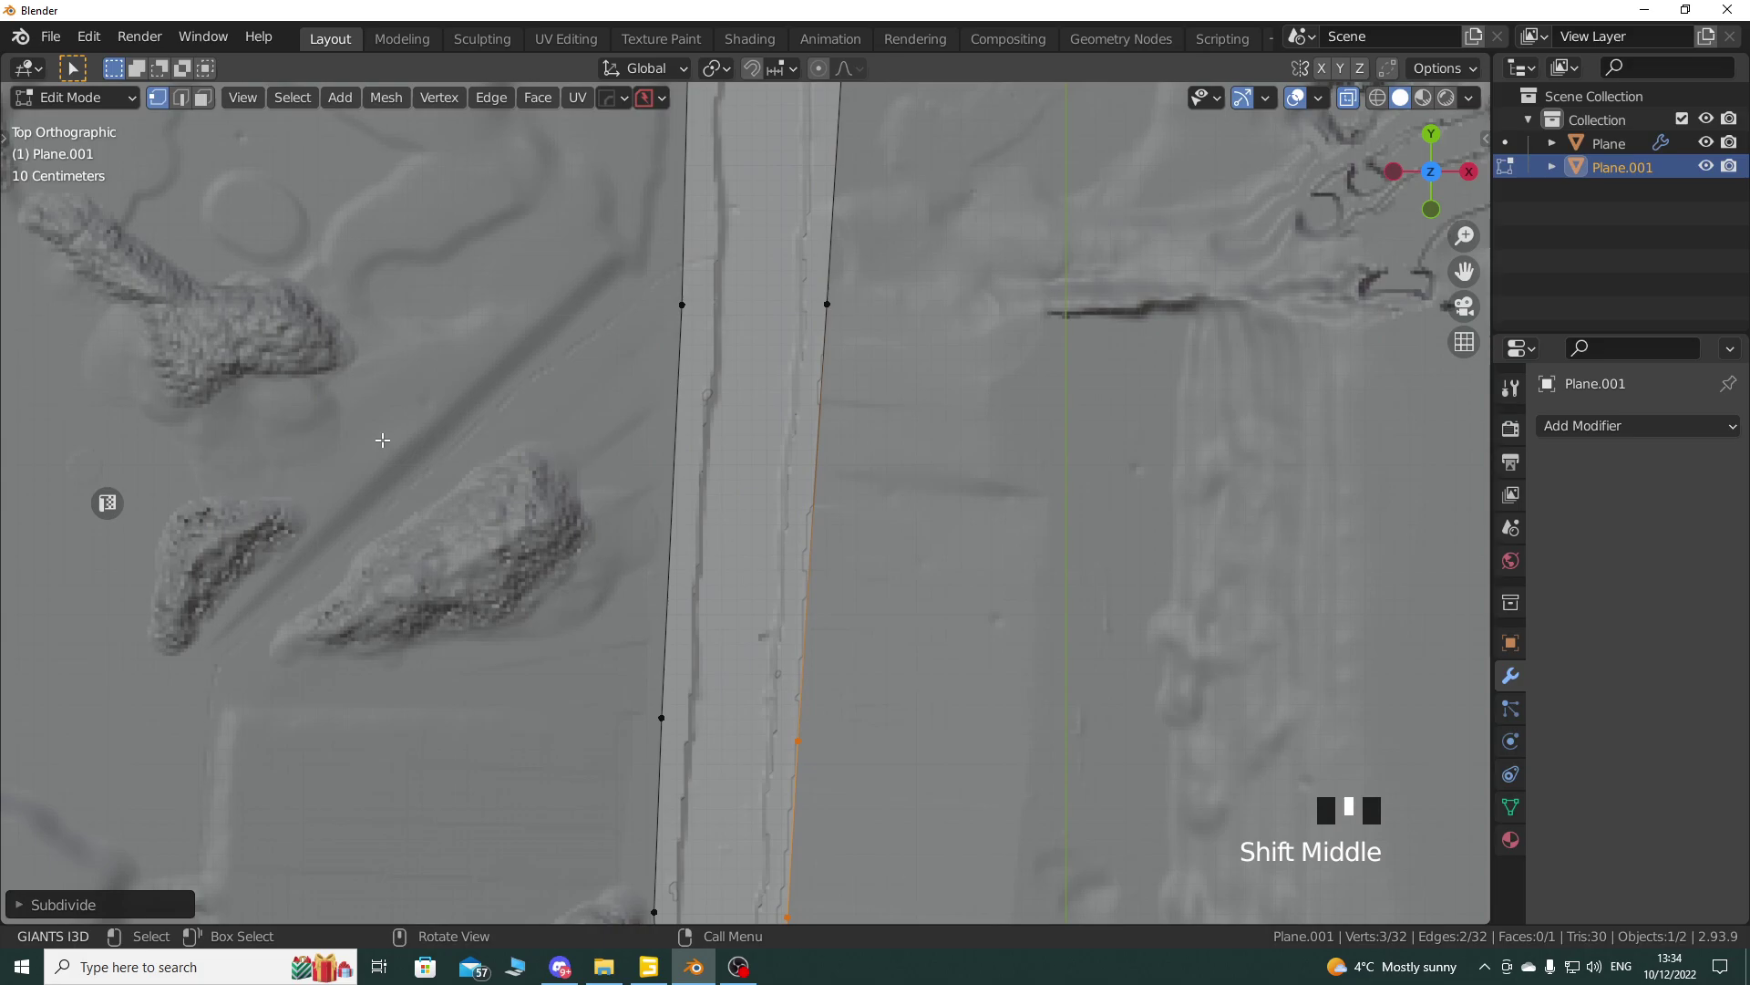
Step: Turn off X-ray and return the ravine plane to Object Mode
left_click(1347, 97)
left_click(92, 120)
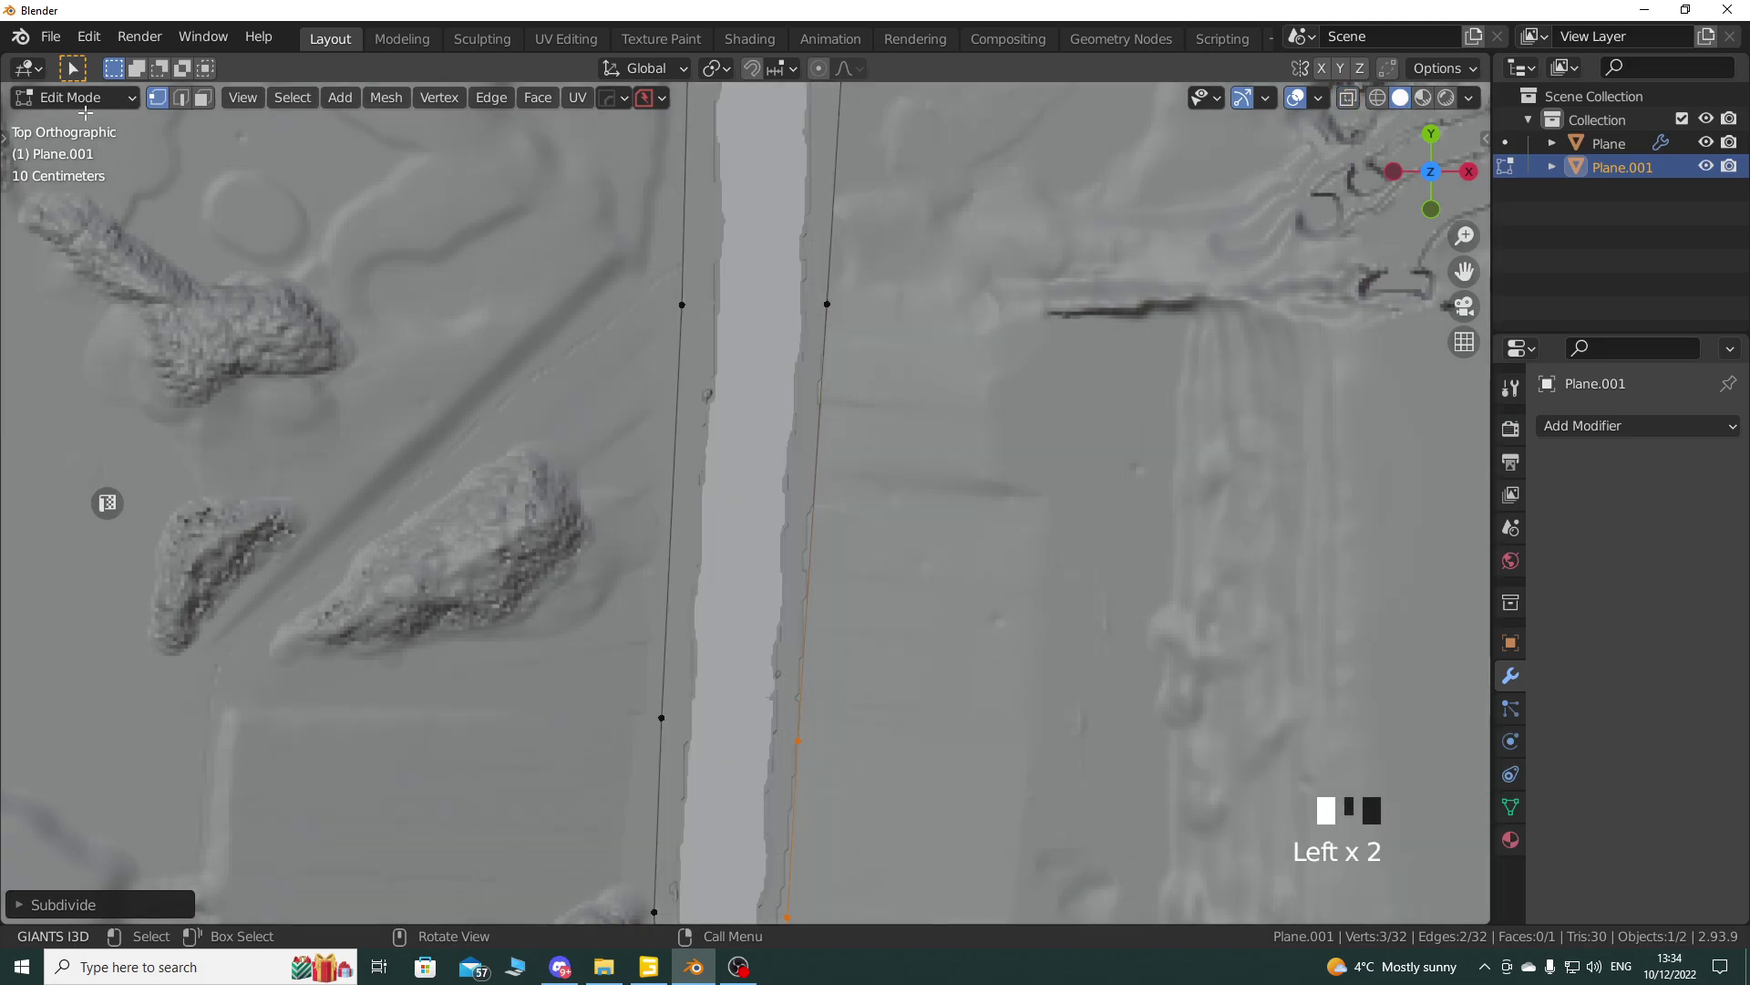
left_click(75, 98)
left_click(69, 118)
Step: Set the ravine plane's origin to its center of mass (surface) and show the object Move gizmo
scroll(714, 536, "down", 3)
middle_click_drag(713, 536, 855, 605)
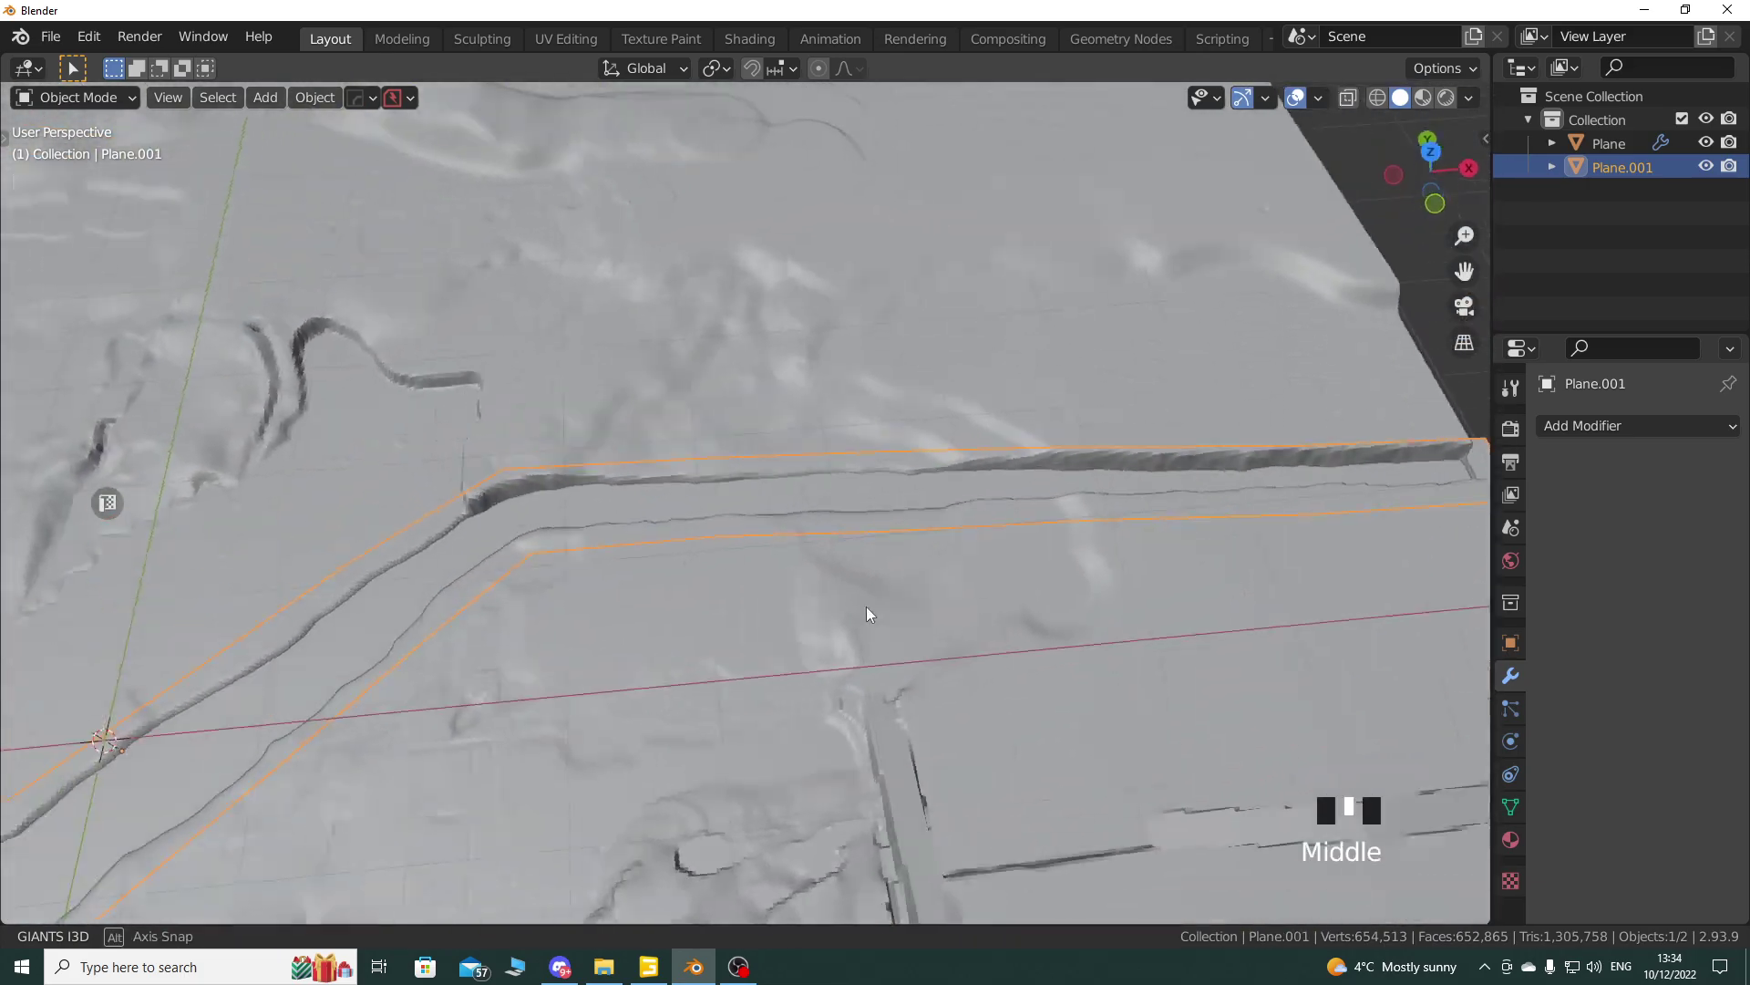
scroll(762, 649, "down", 3)
middle_click_drag(762, 648, 824, 534)
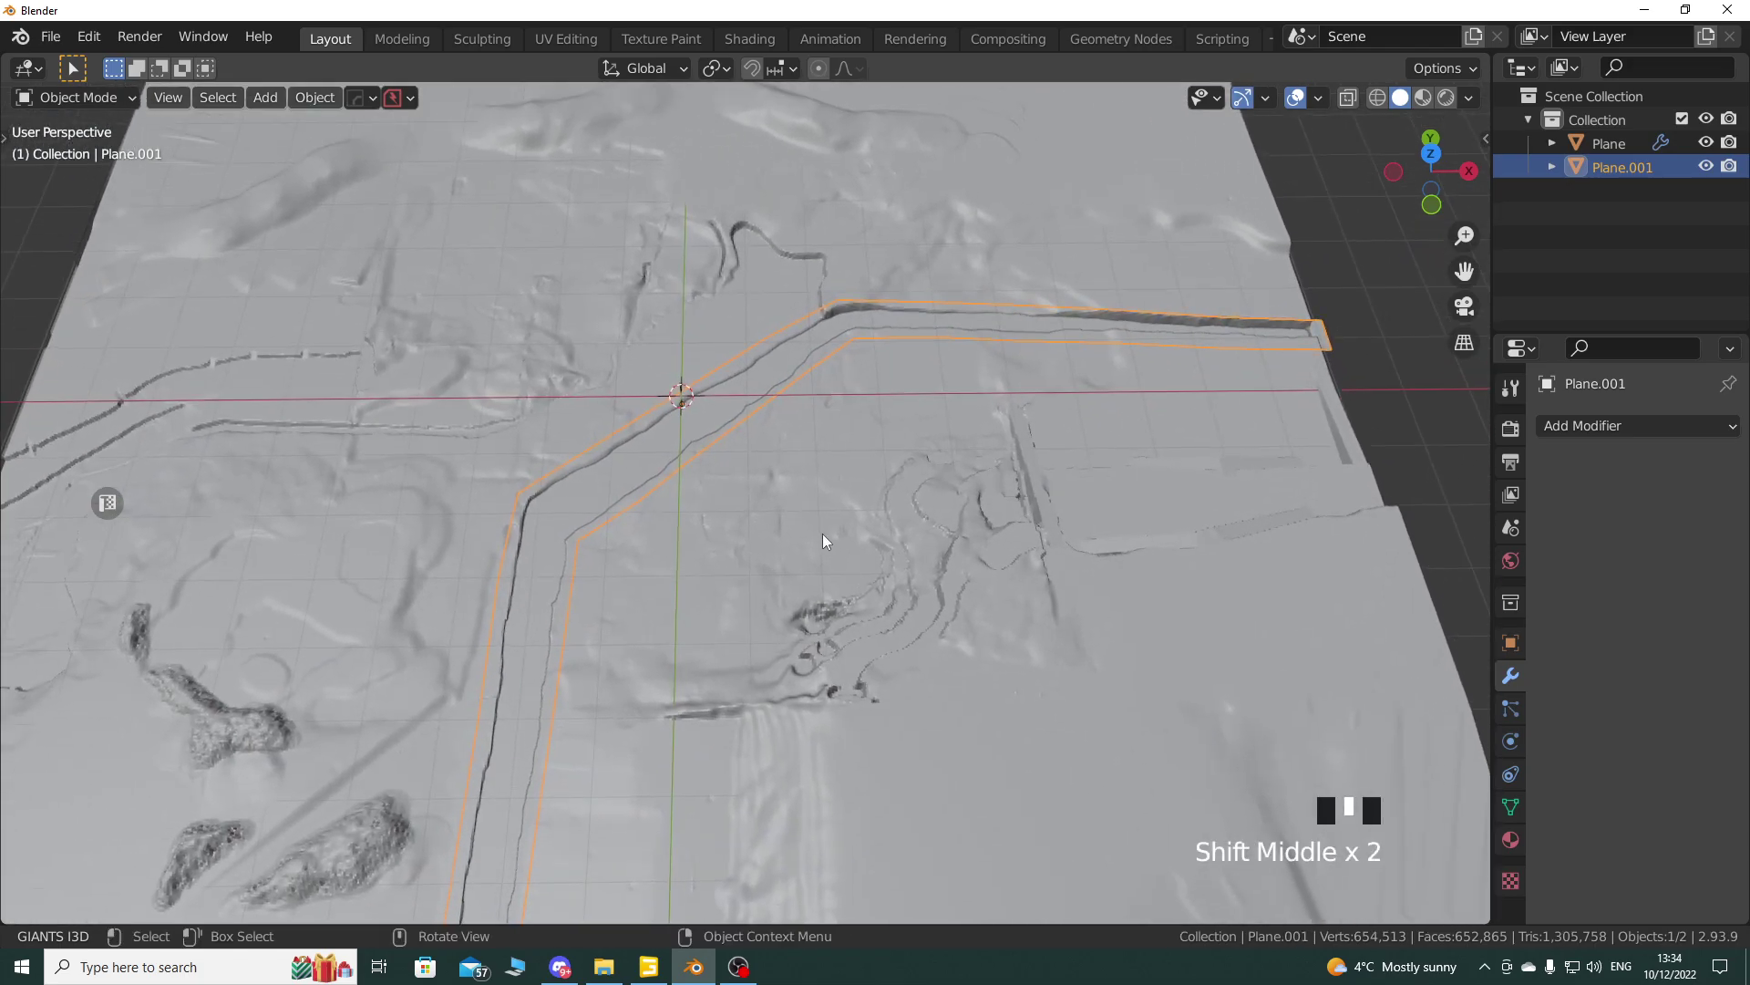
scroll(824, 533, "down", 3)
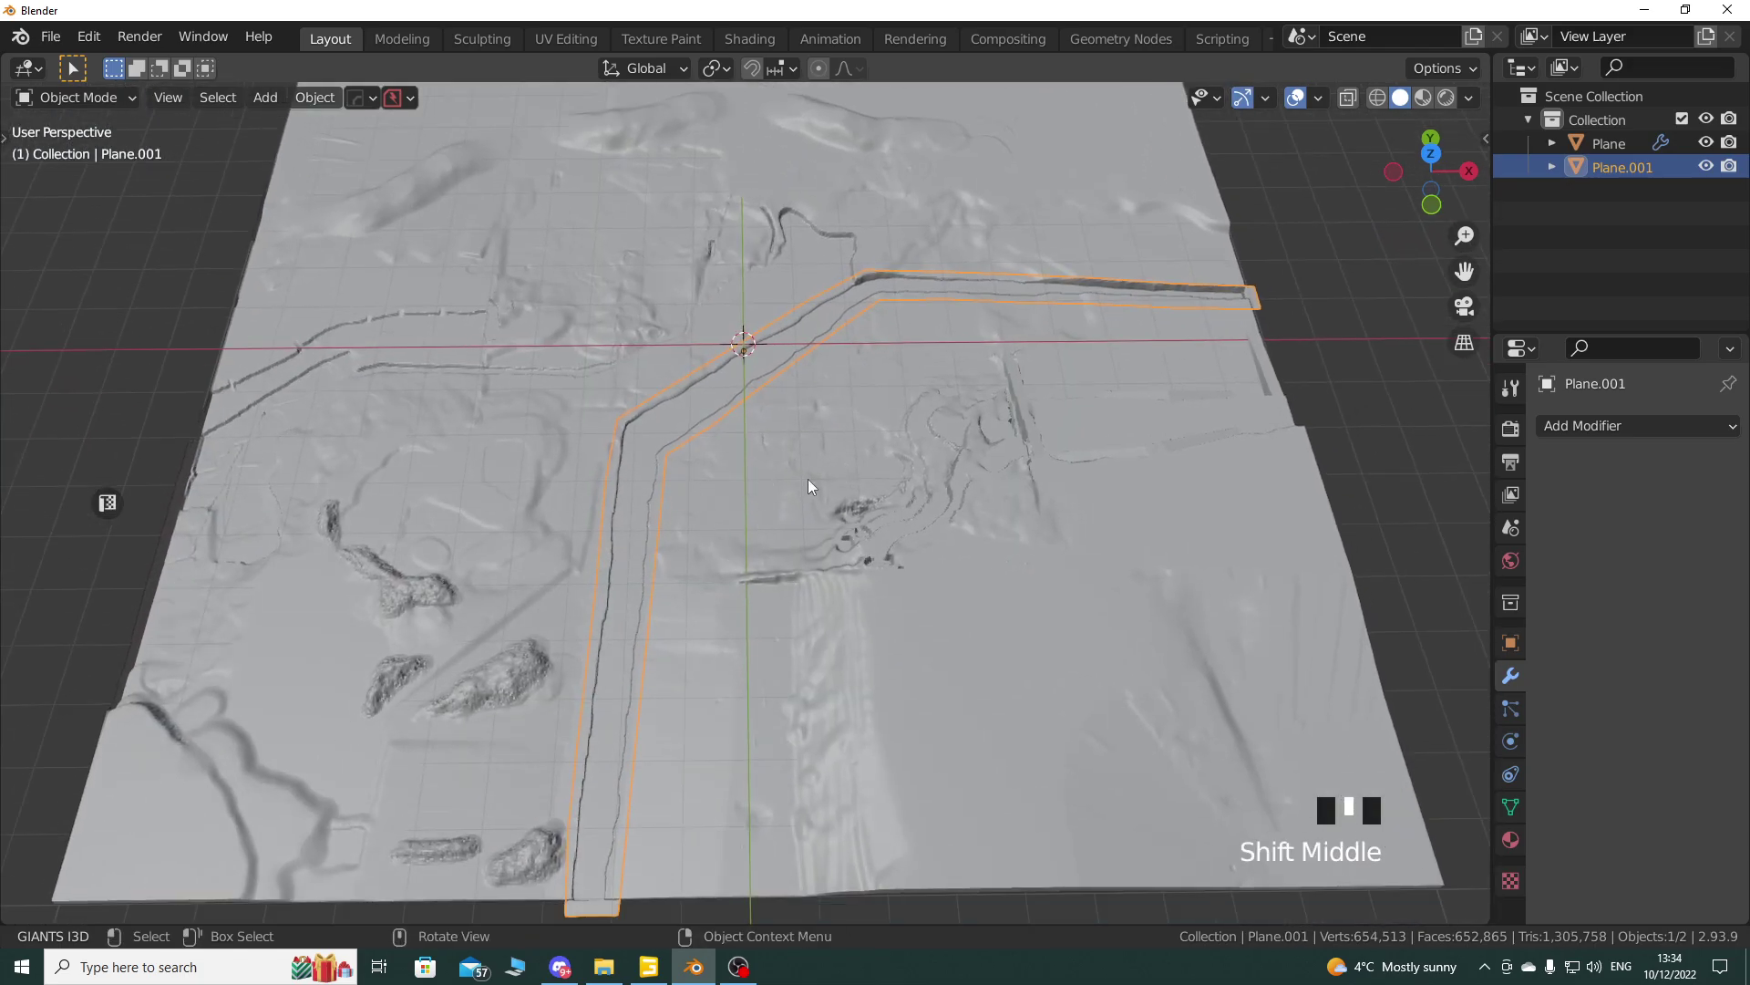
right_click(781, 452)
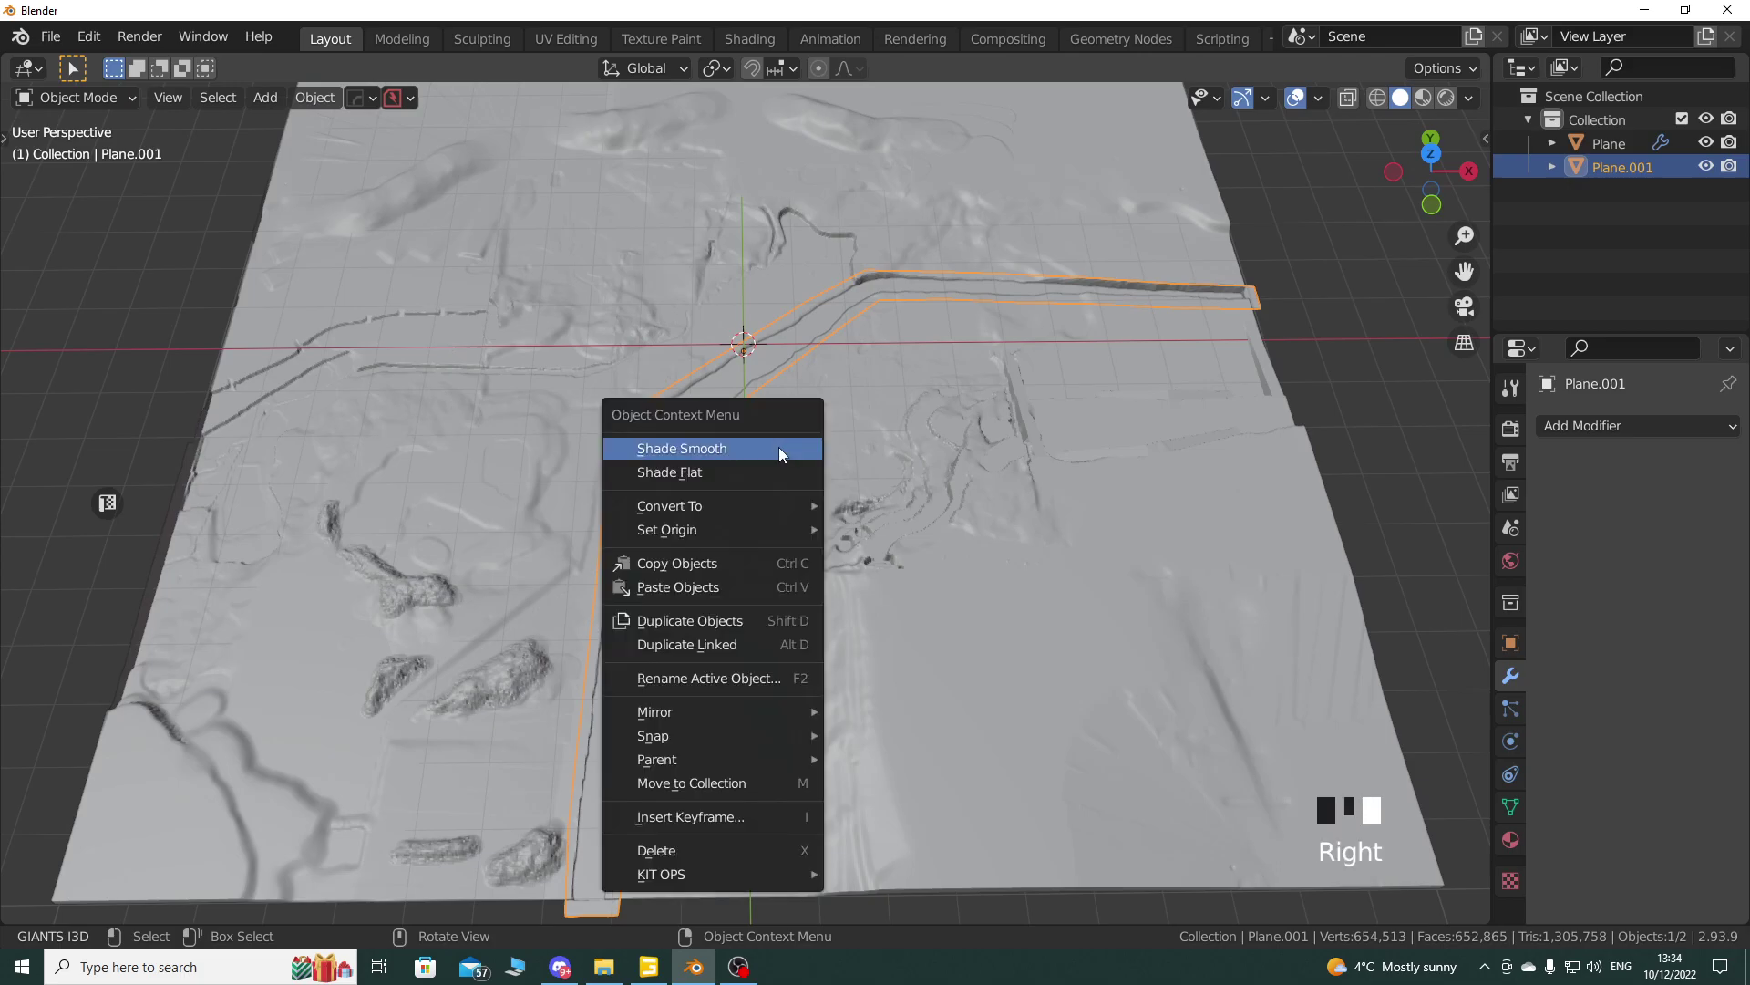
mouse_move(695, 527)
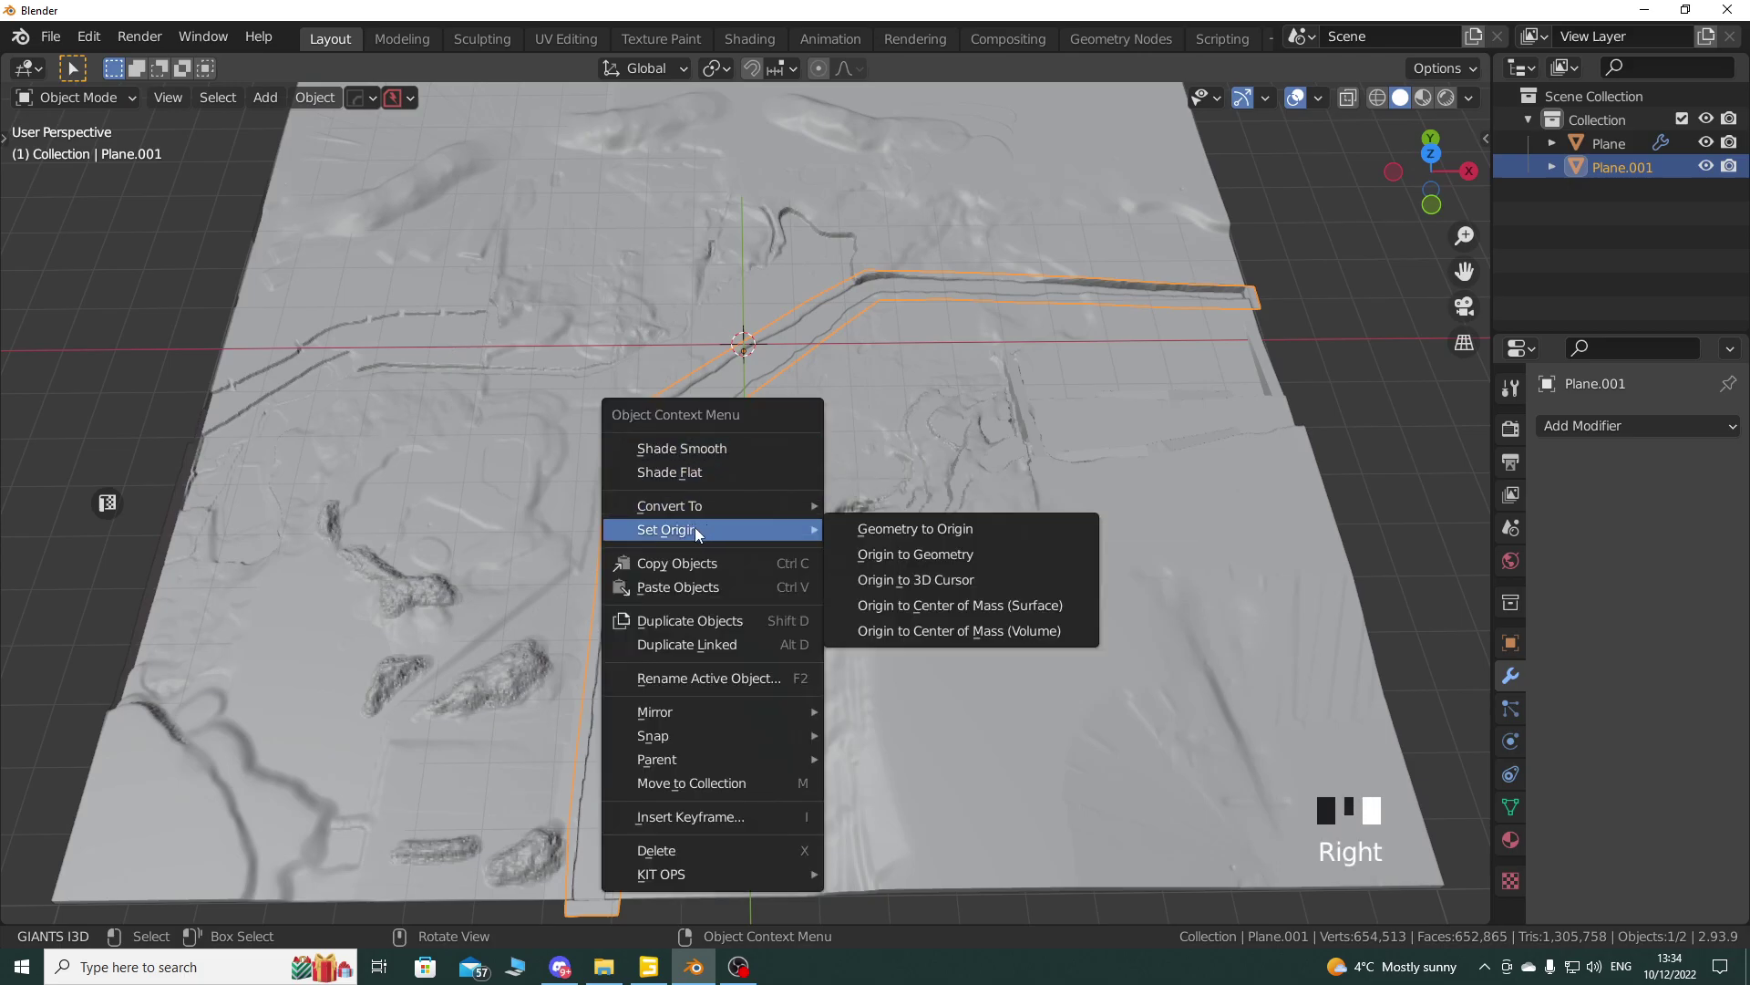
left_click(963, 607)
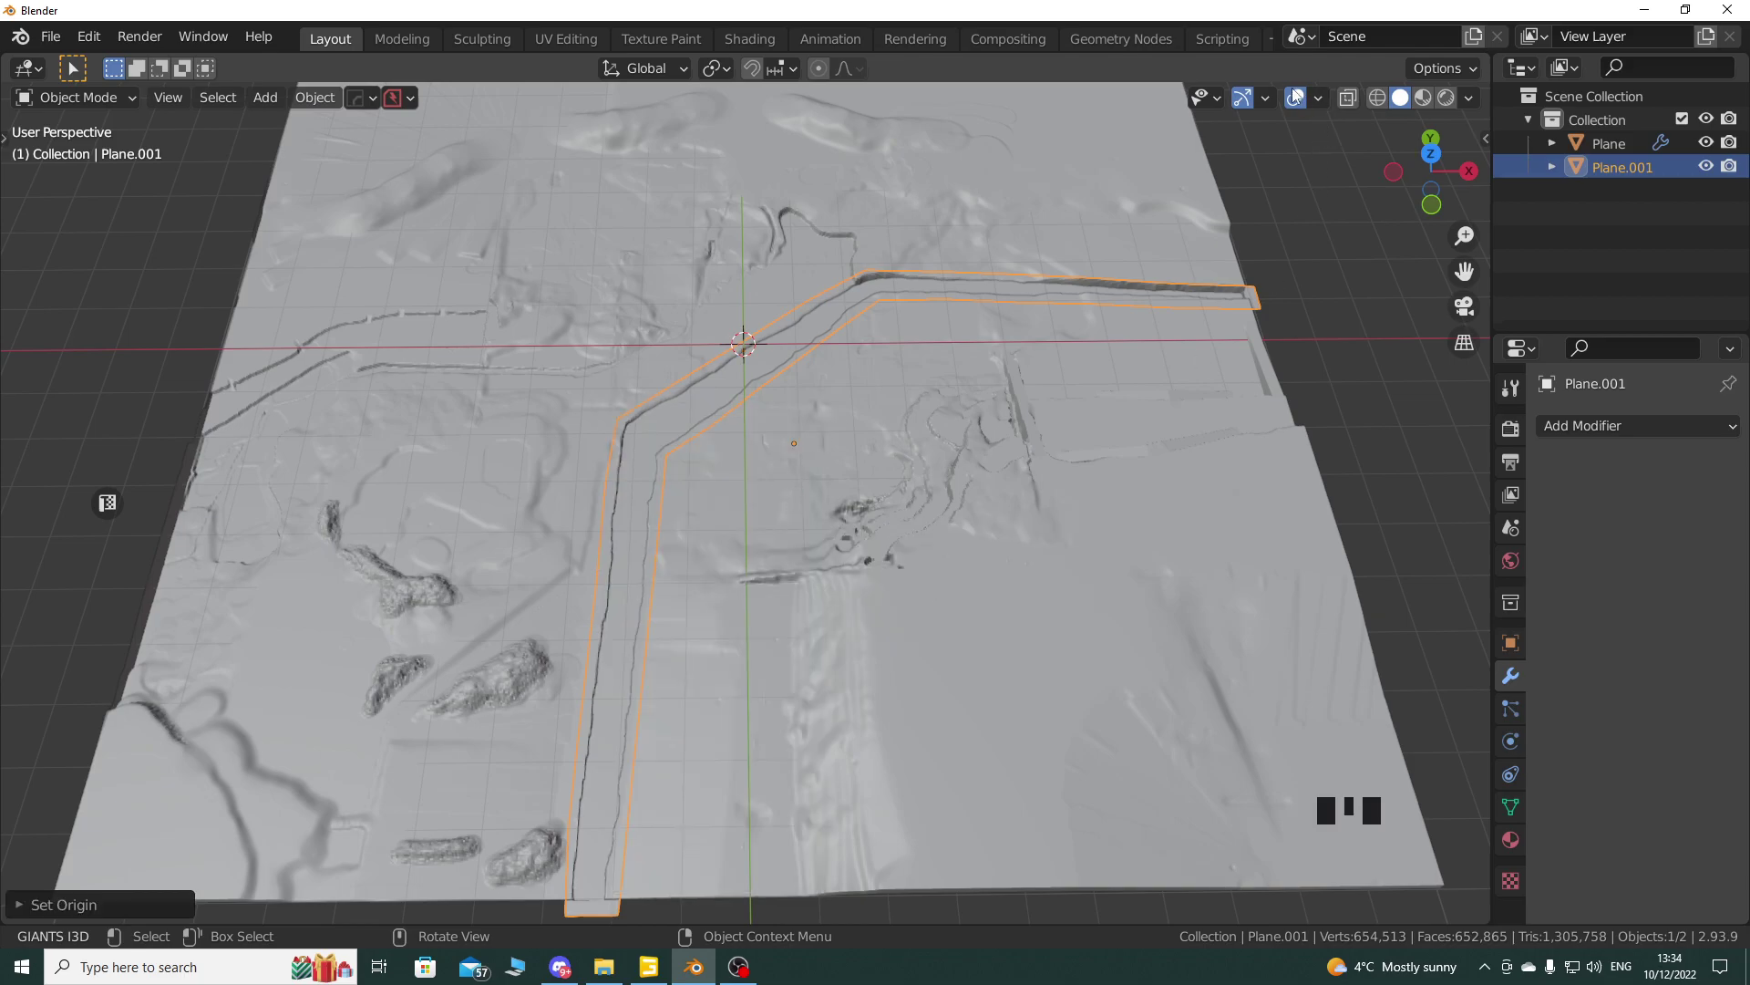
left_click(1265, 97)
left_click(1185, 326)
Step: Try to scale the ravine plane up about its new origin
key("alt+Tab")
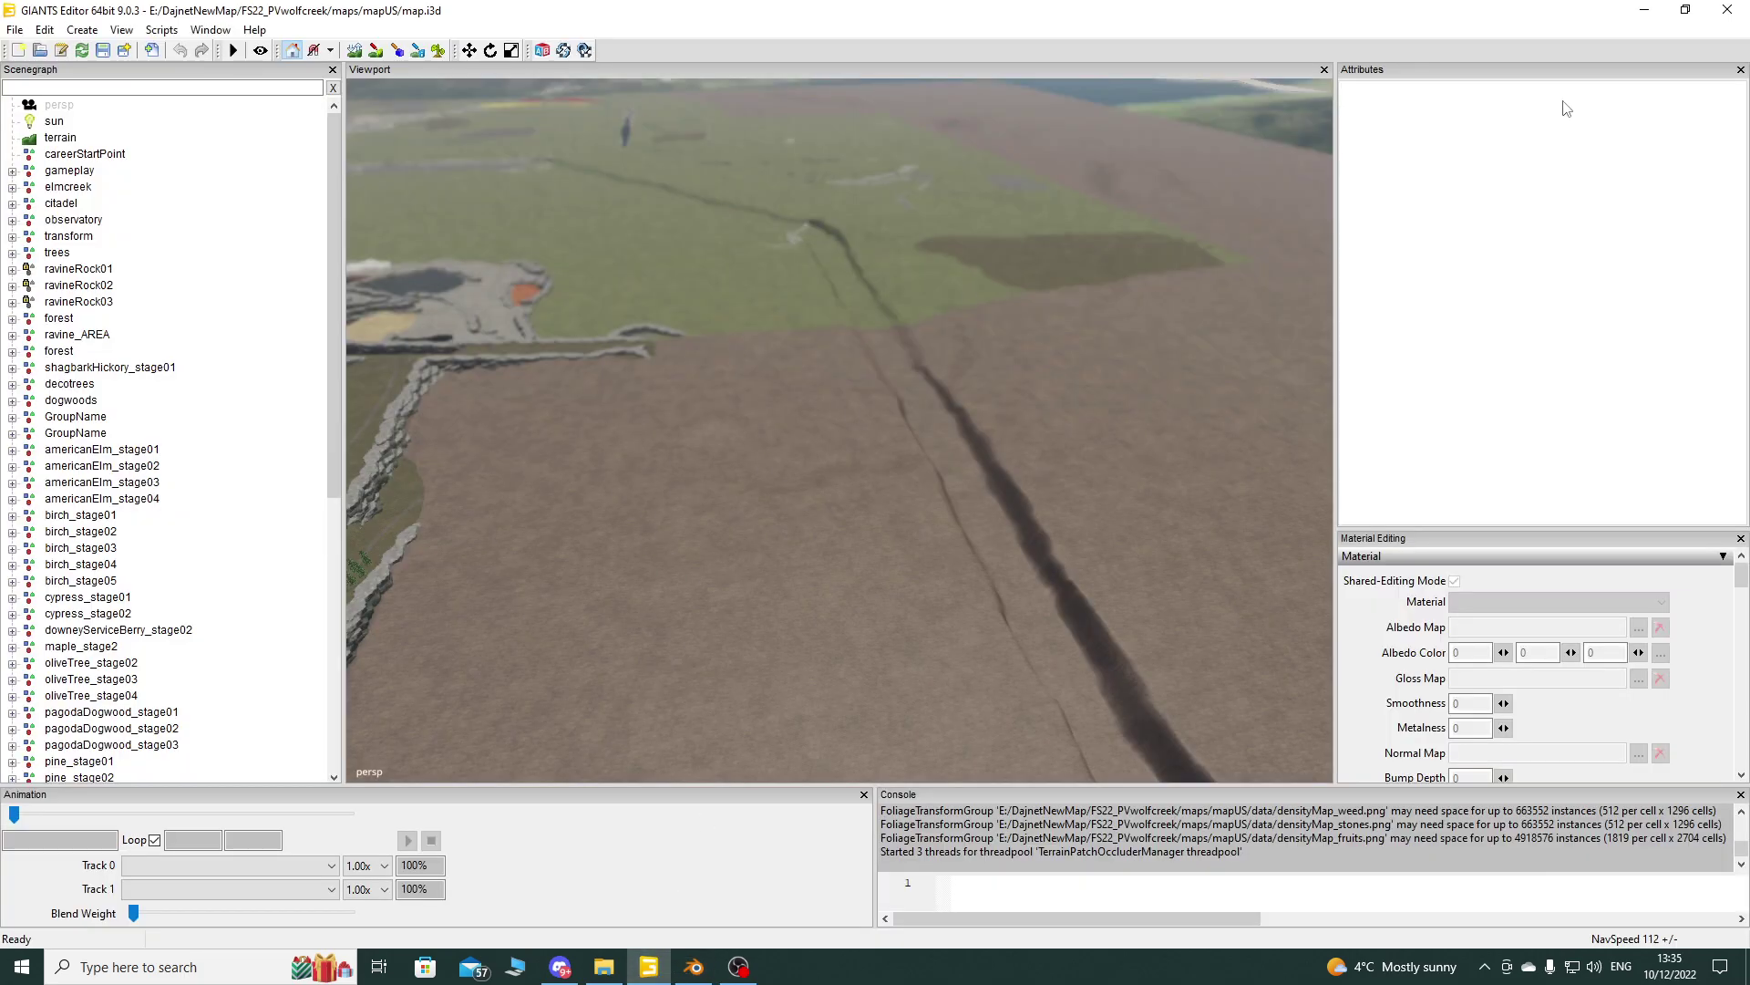
left_click(1644, 10)
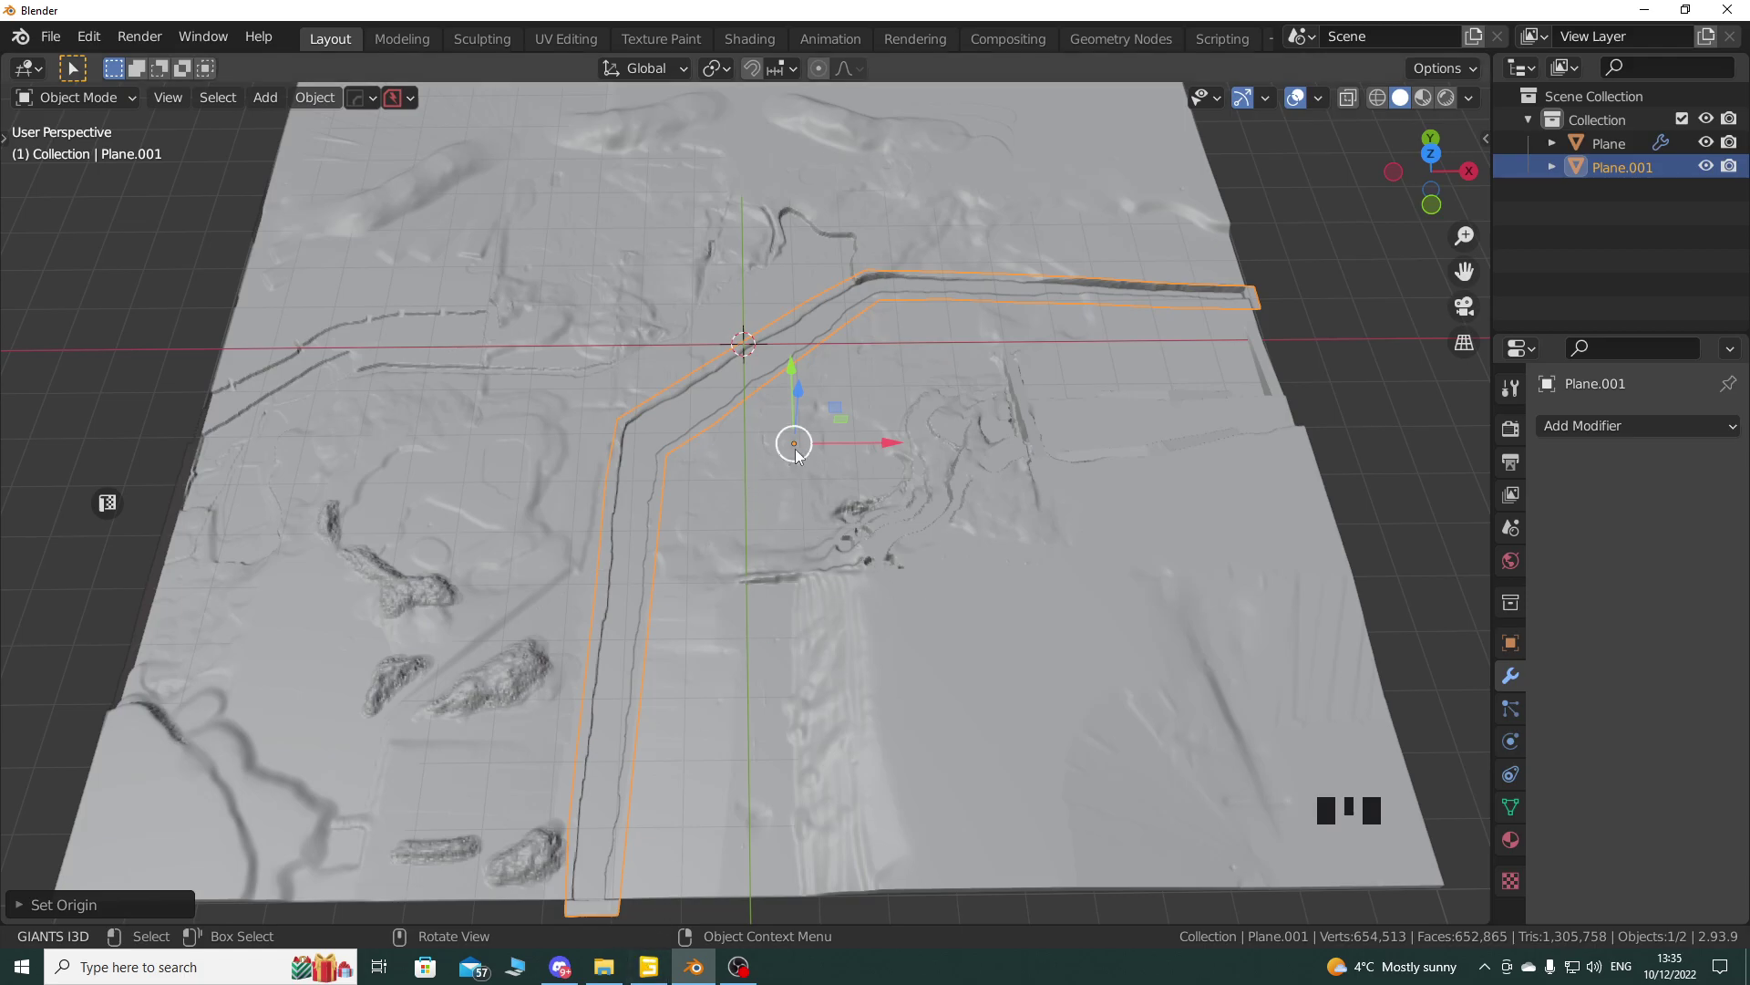
key("s")
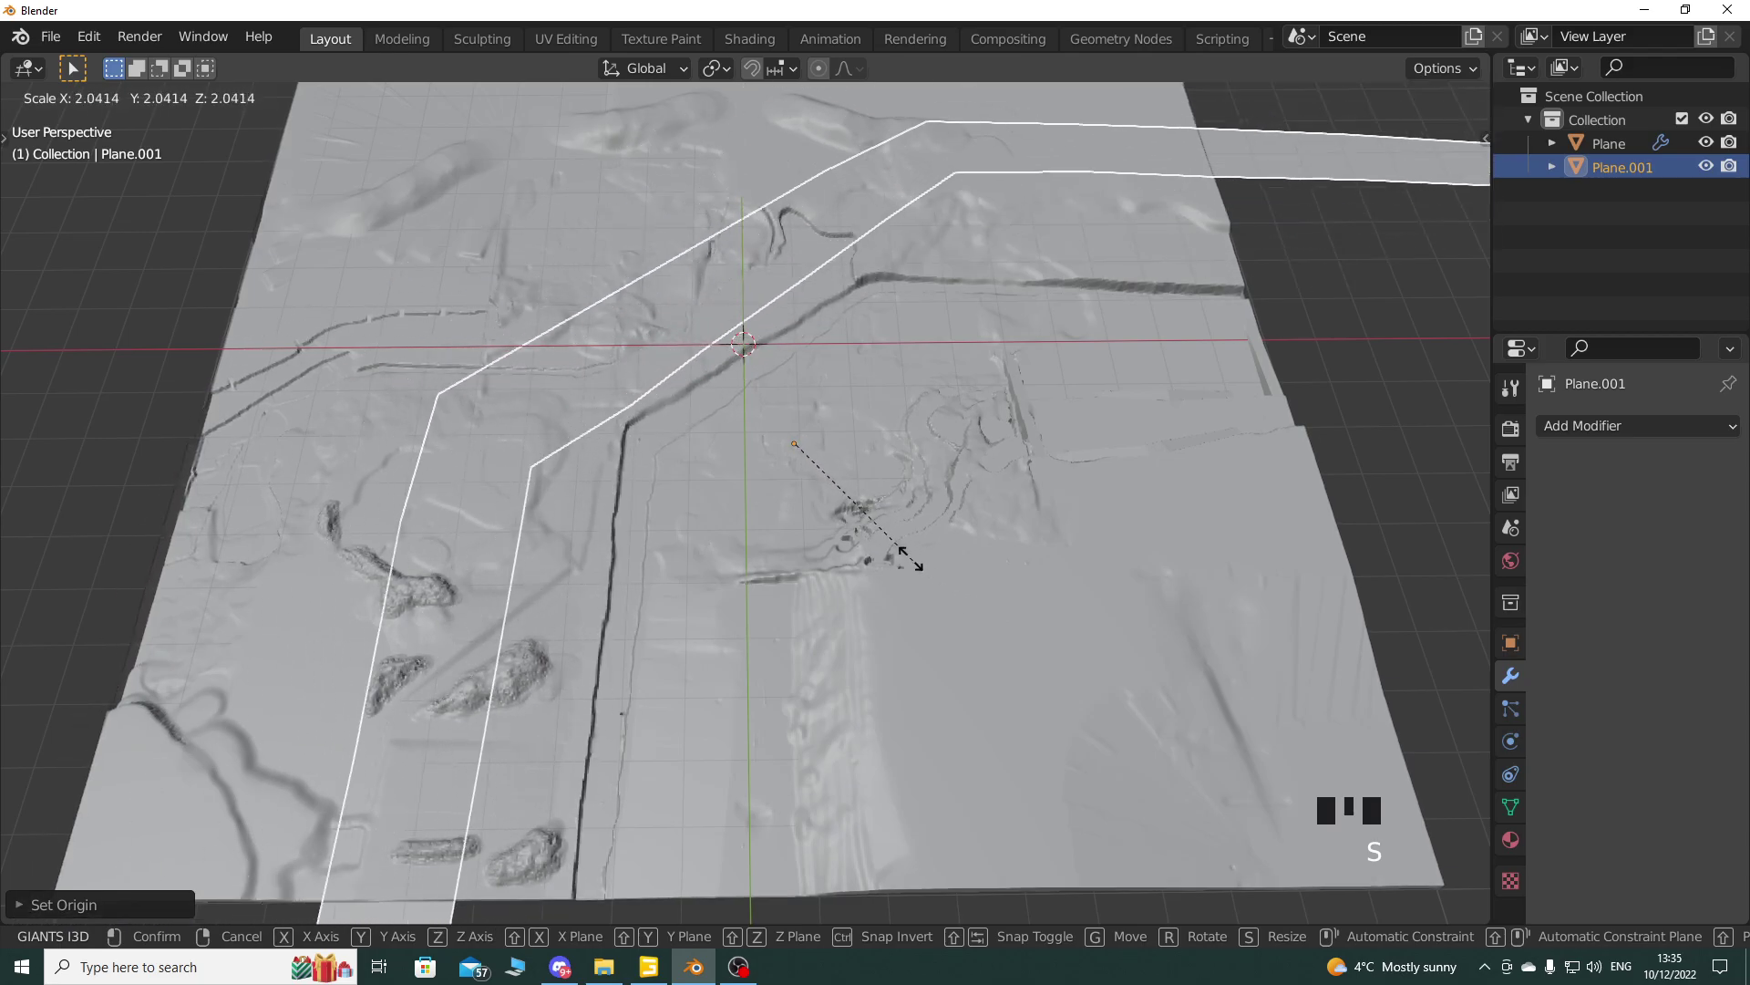
left_click(859, 538)
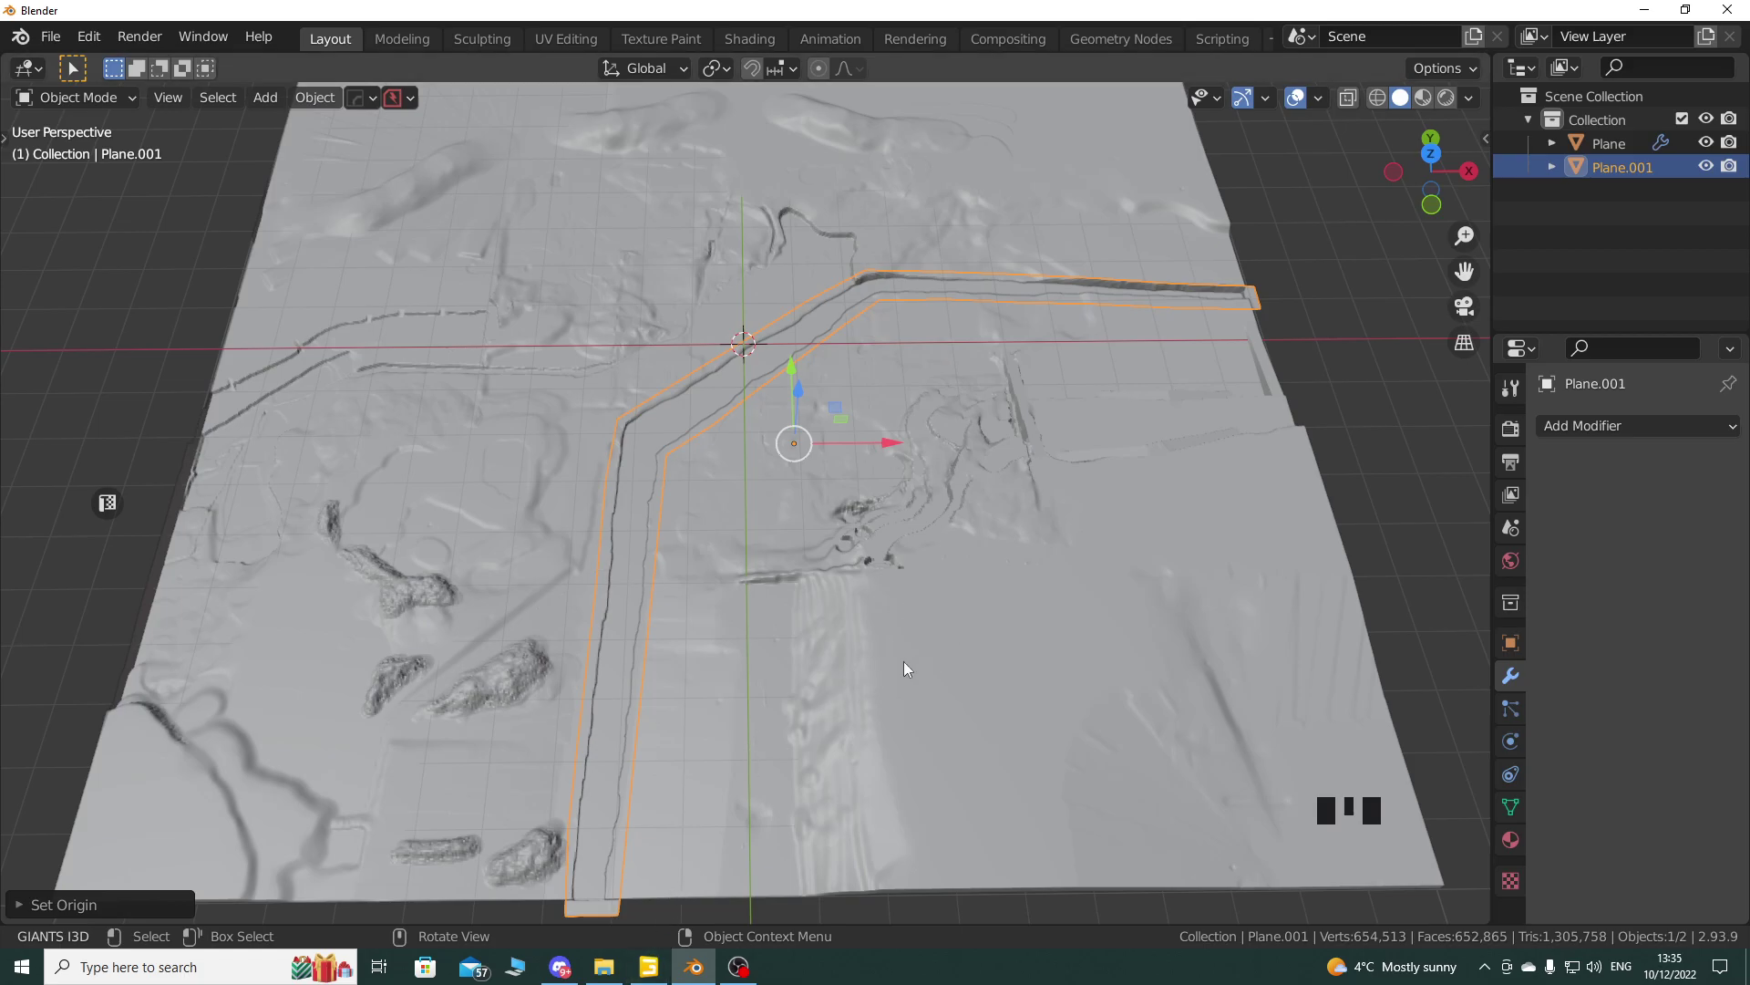
Step: Widen the outliner and rename the ravine plane object as waterPlaneCanyon
middle_click_drag(795, 644, 873, 638, "shift")
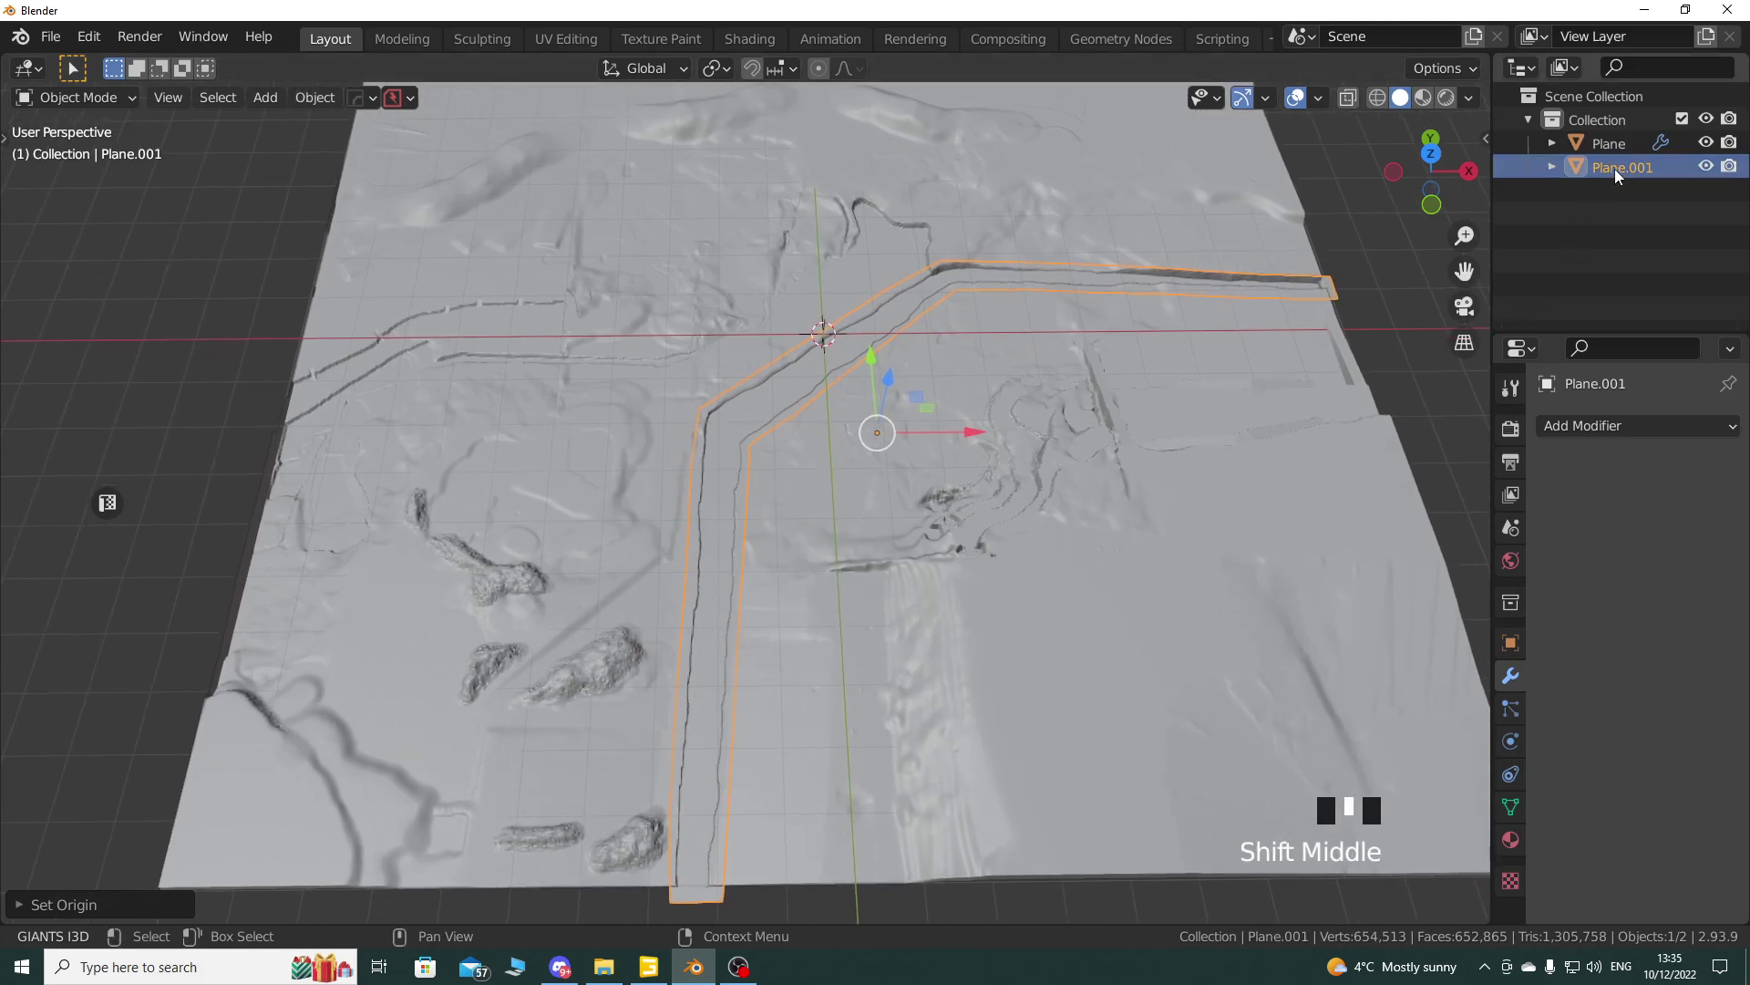
left_click_drag(1490, 226, 1361, 218)
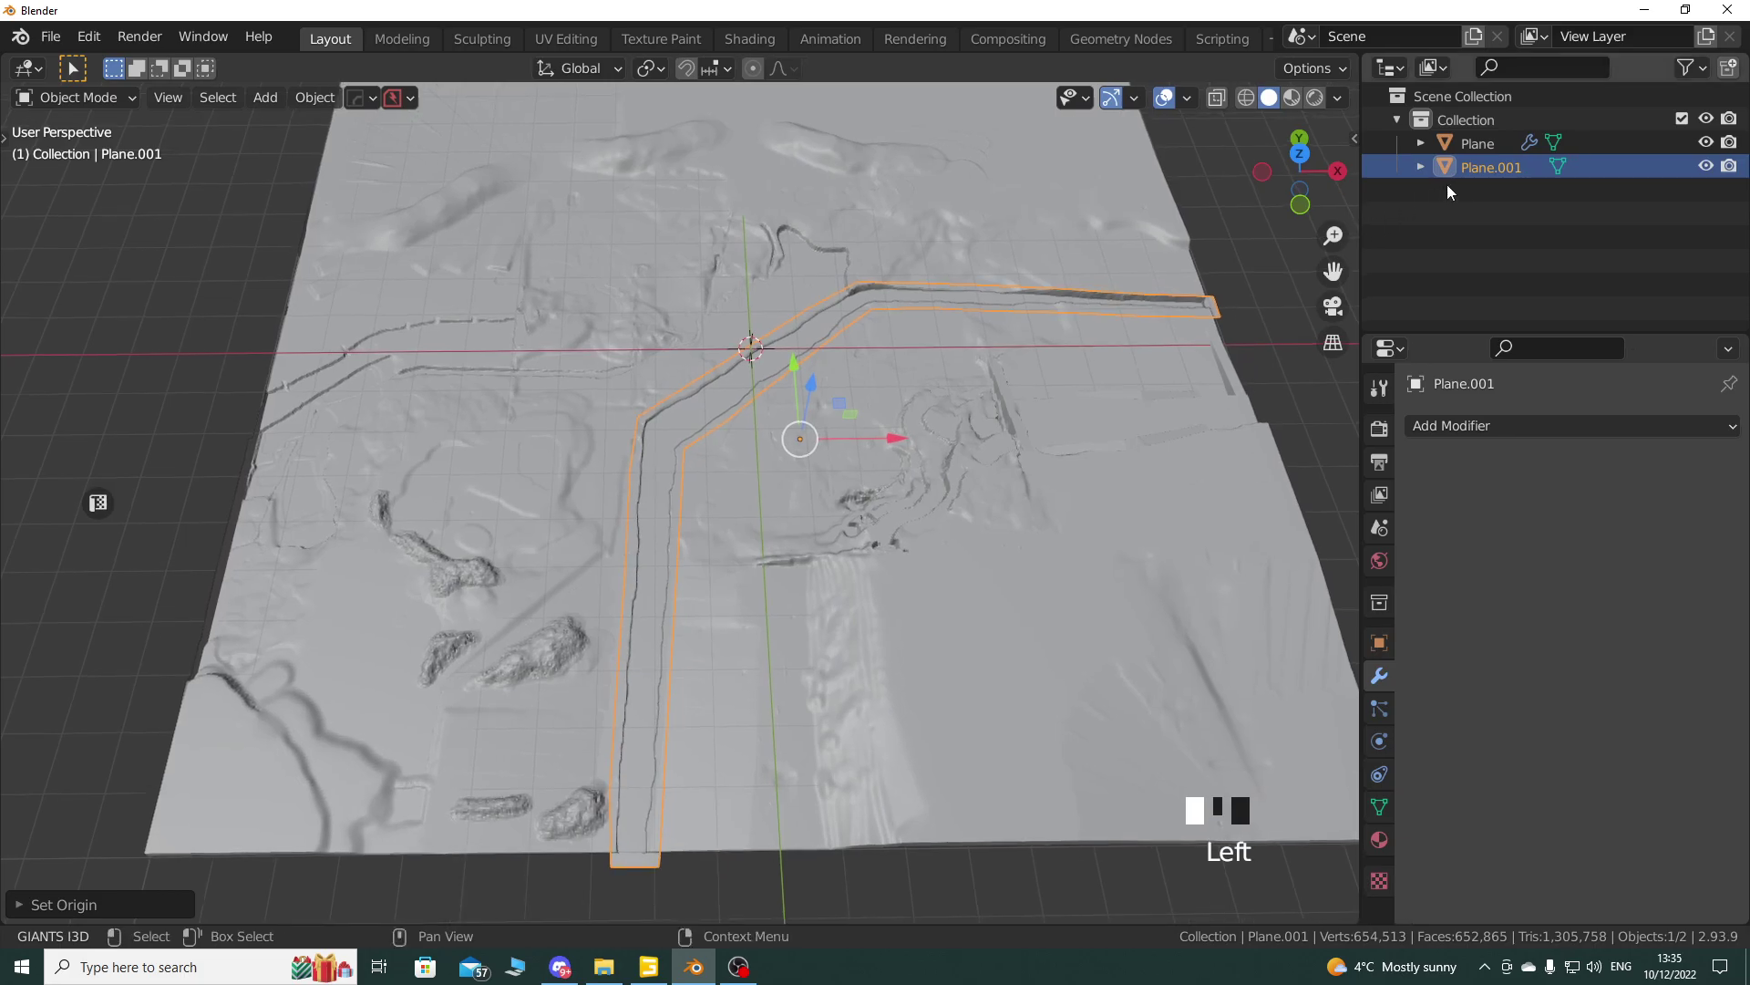
left_click(1476, 175)
double_click(1477, 175)
type("waterPlaneCany")
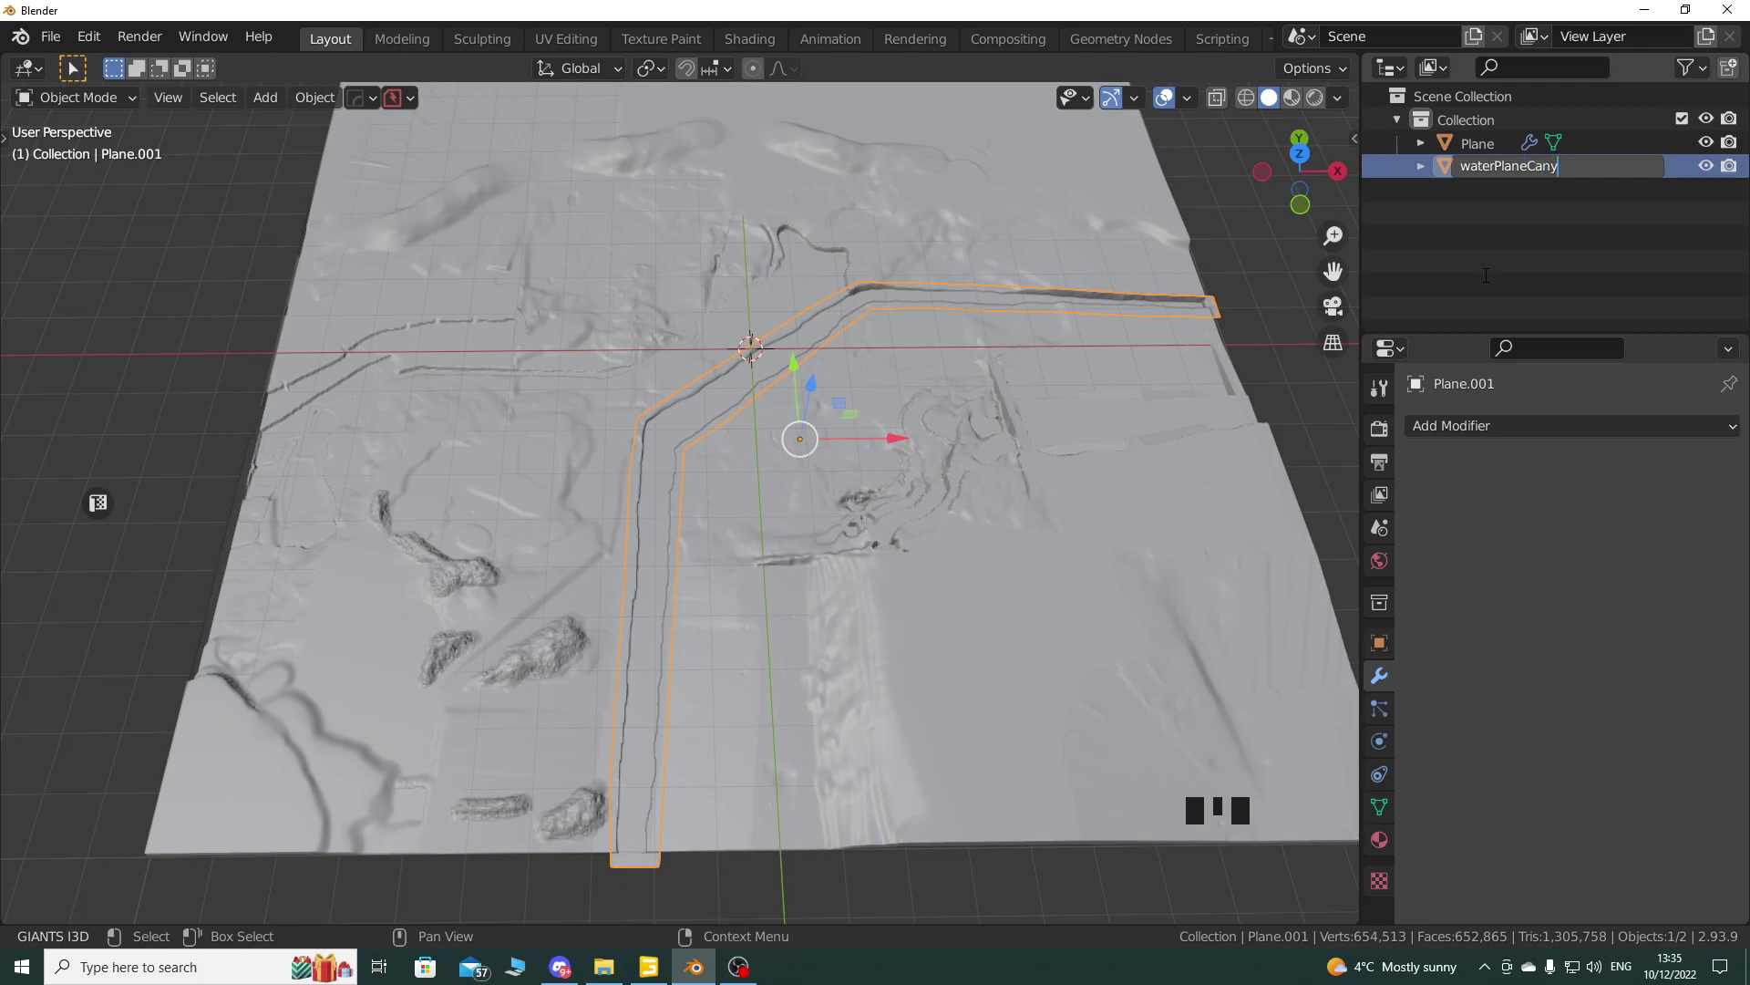
type("on")
key("Return")
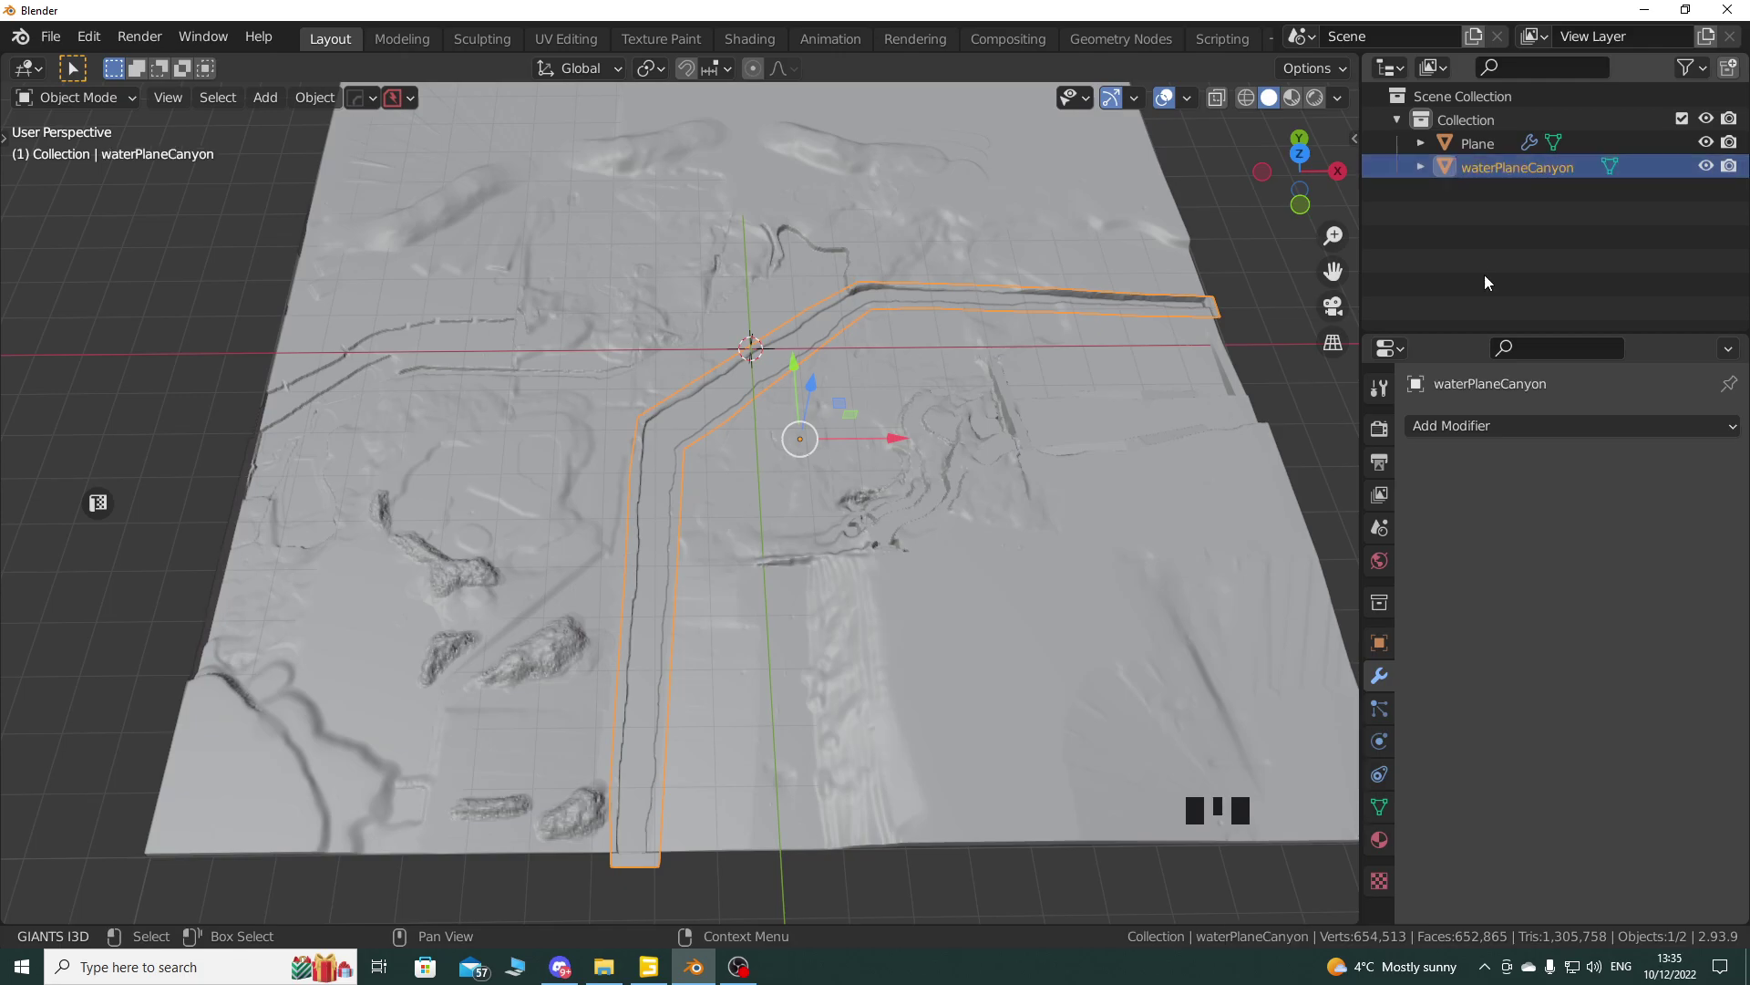
Step: Give the ravine plane's mesh data the same name as its object, waterPlaneCanyon
left_click(1379, 642)
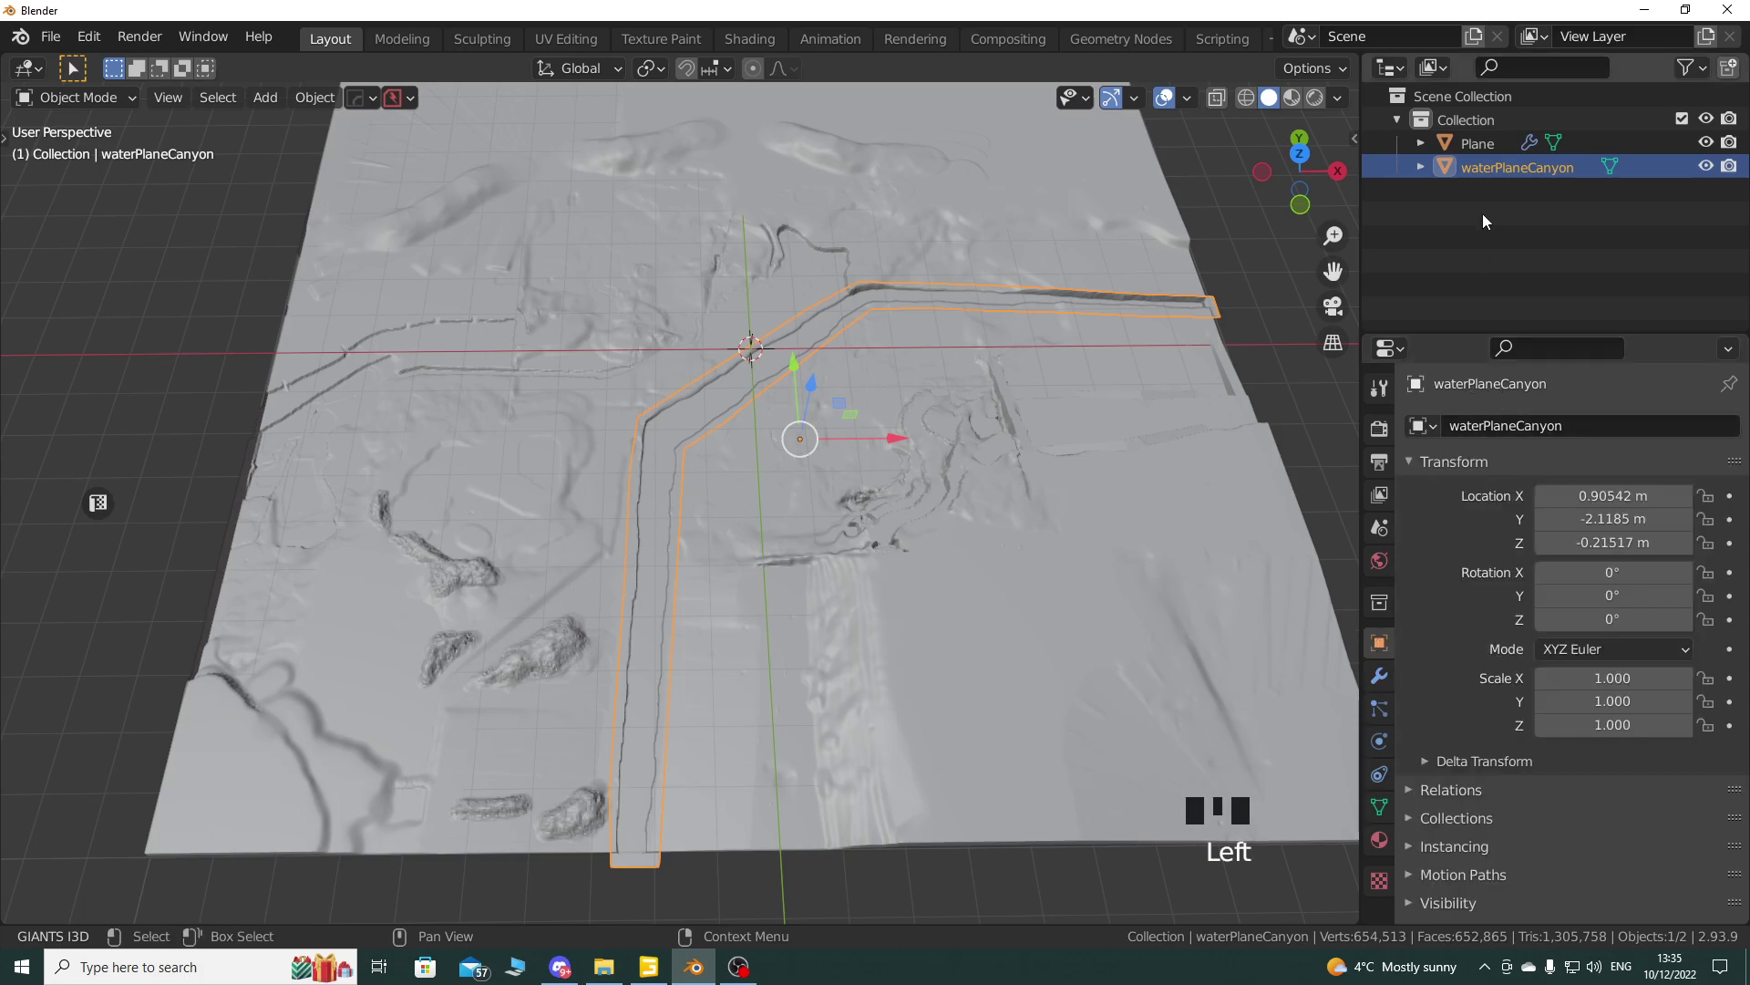
left_click(1380, 809)
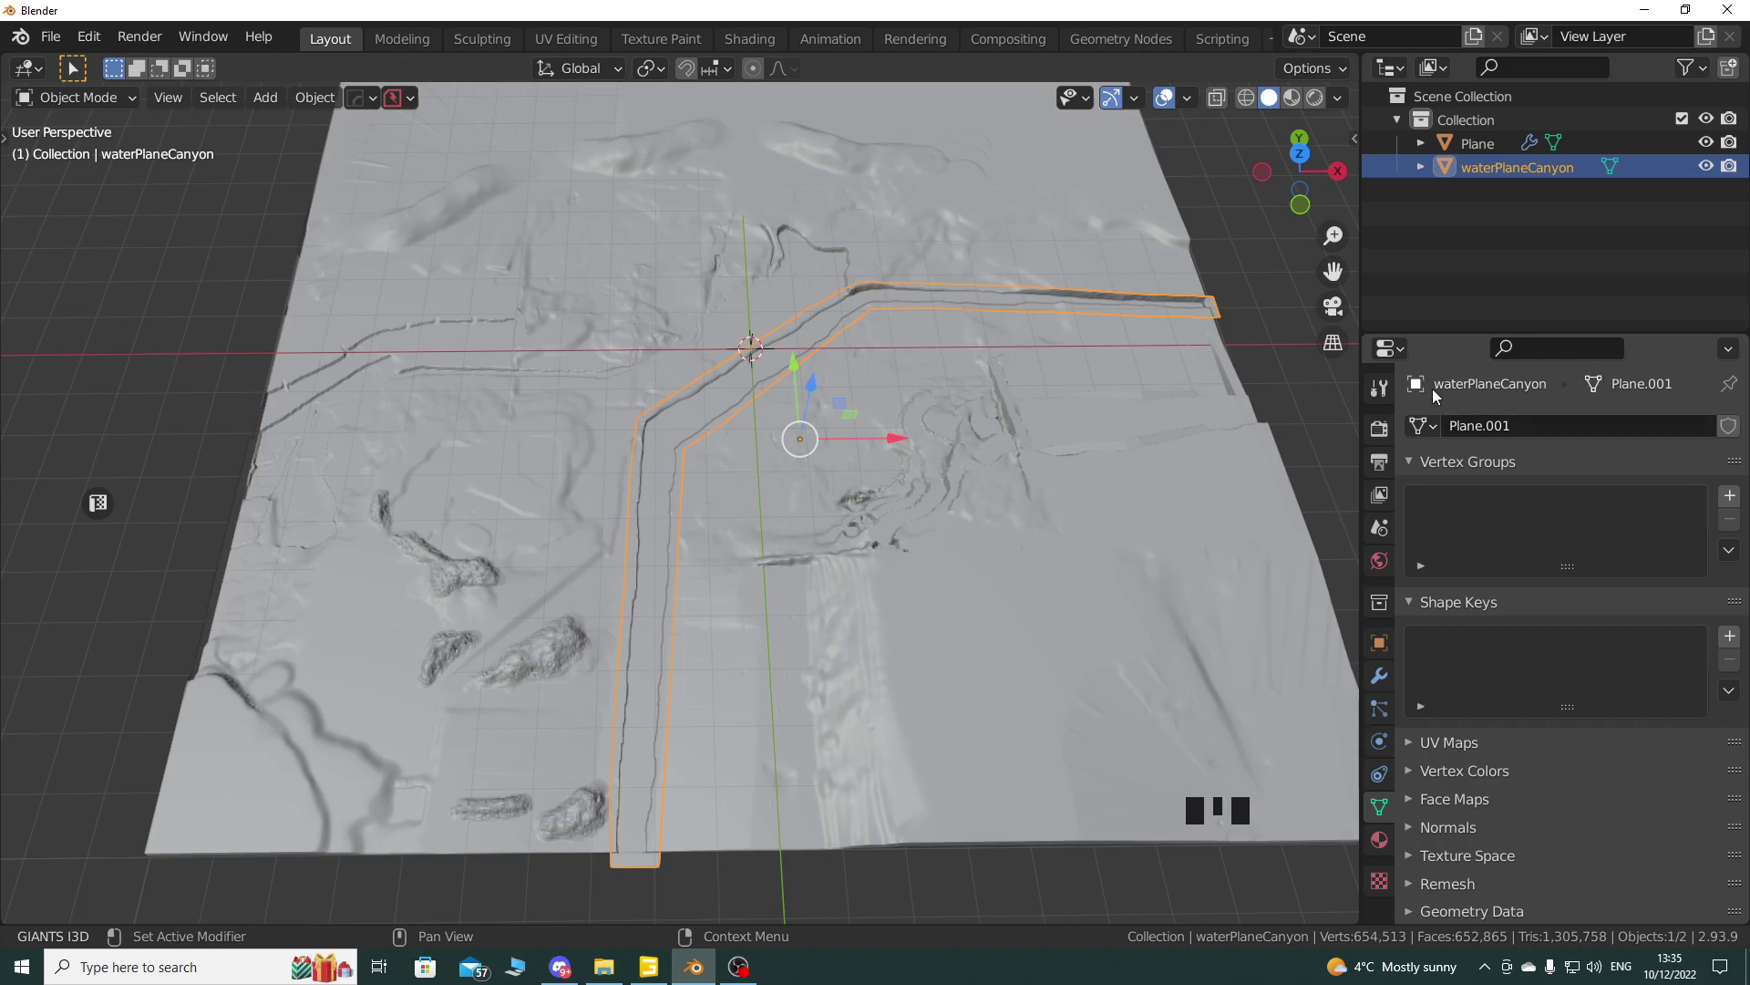
left_click_drag(1442, 381, 1479, 429)
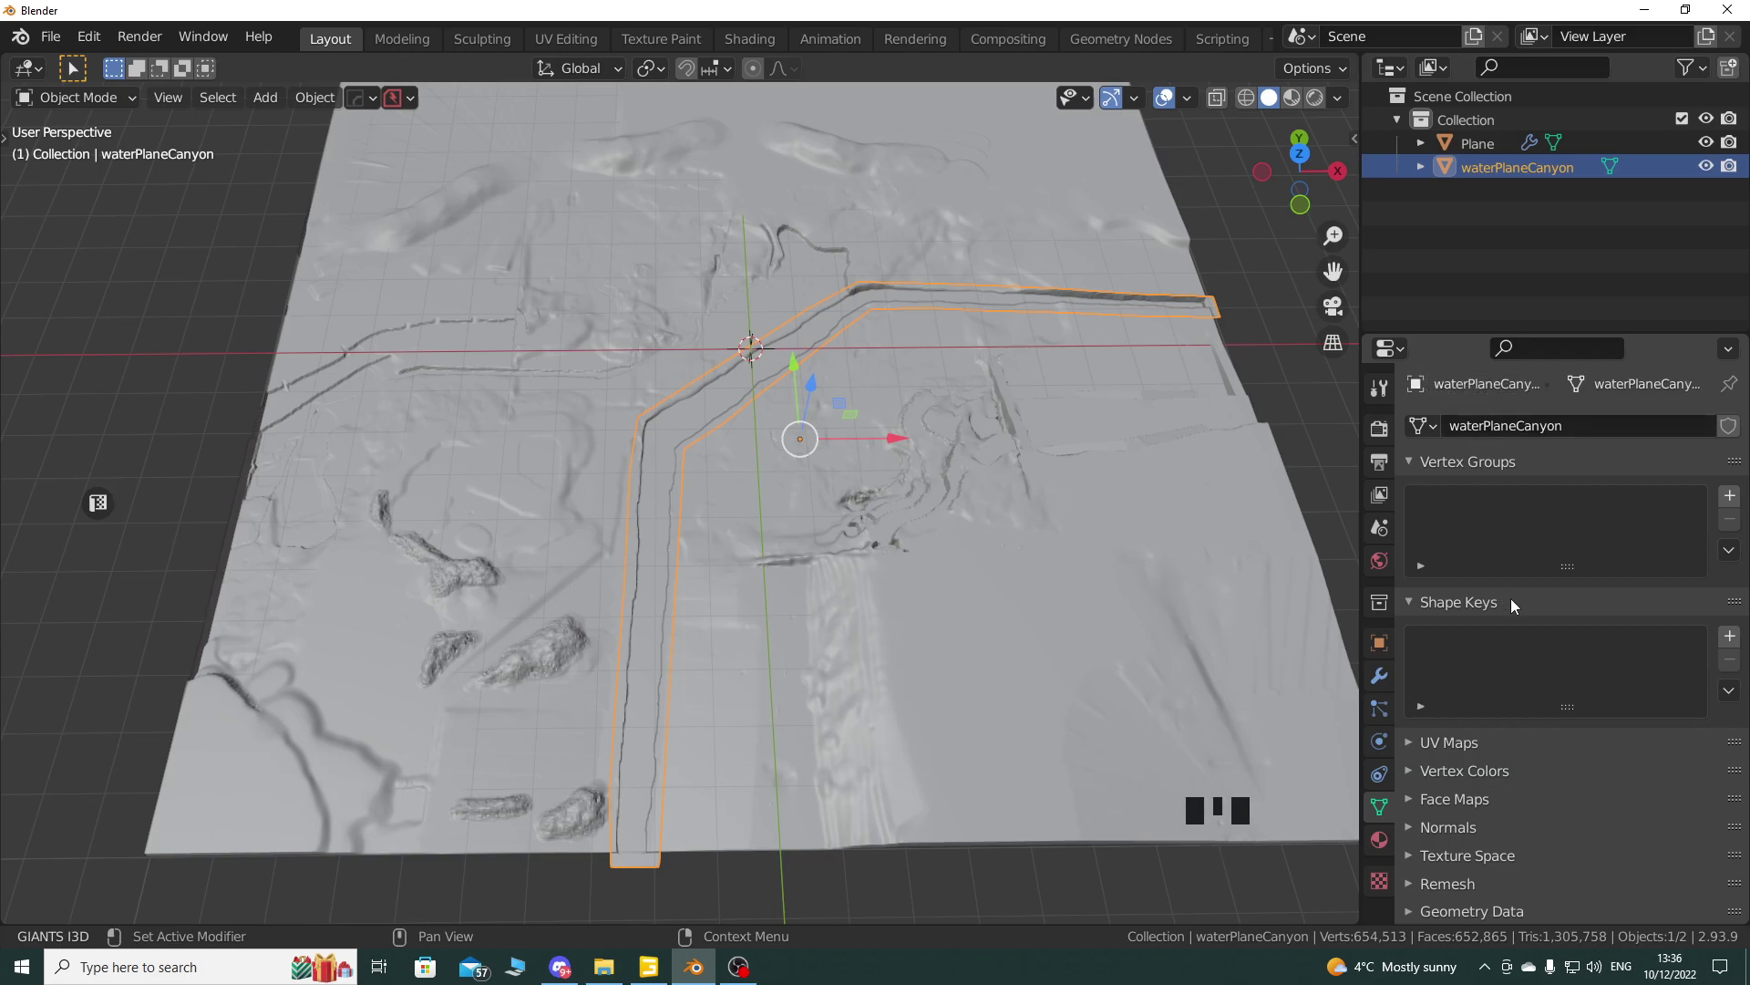
left_click(1419, 162)
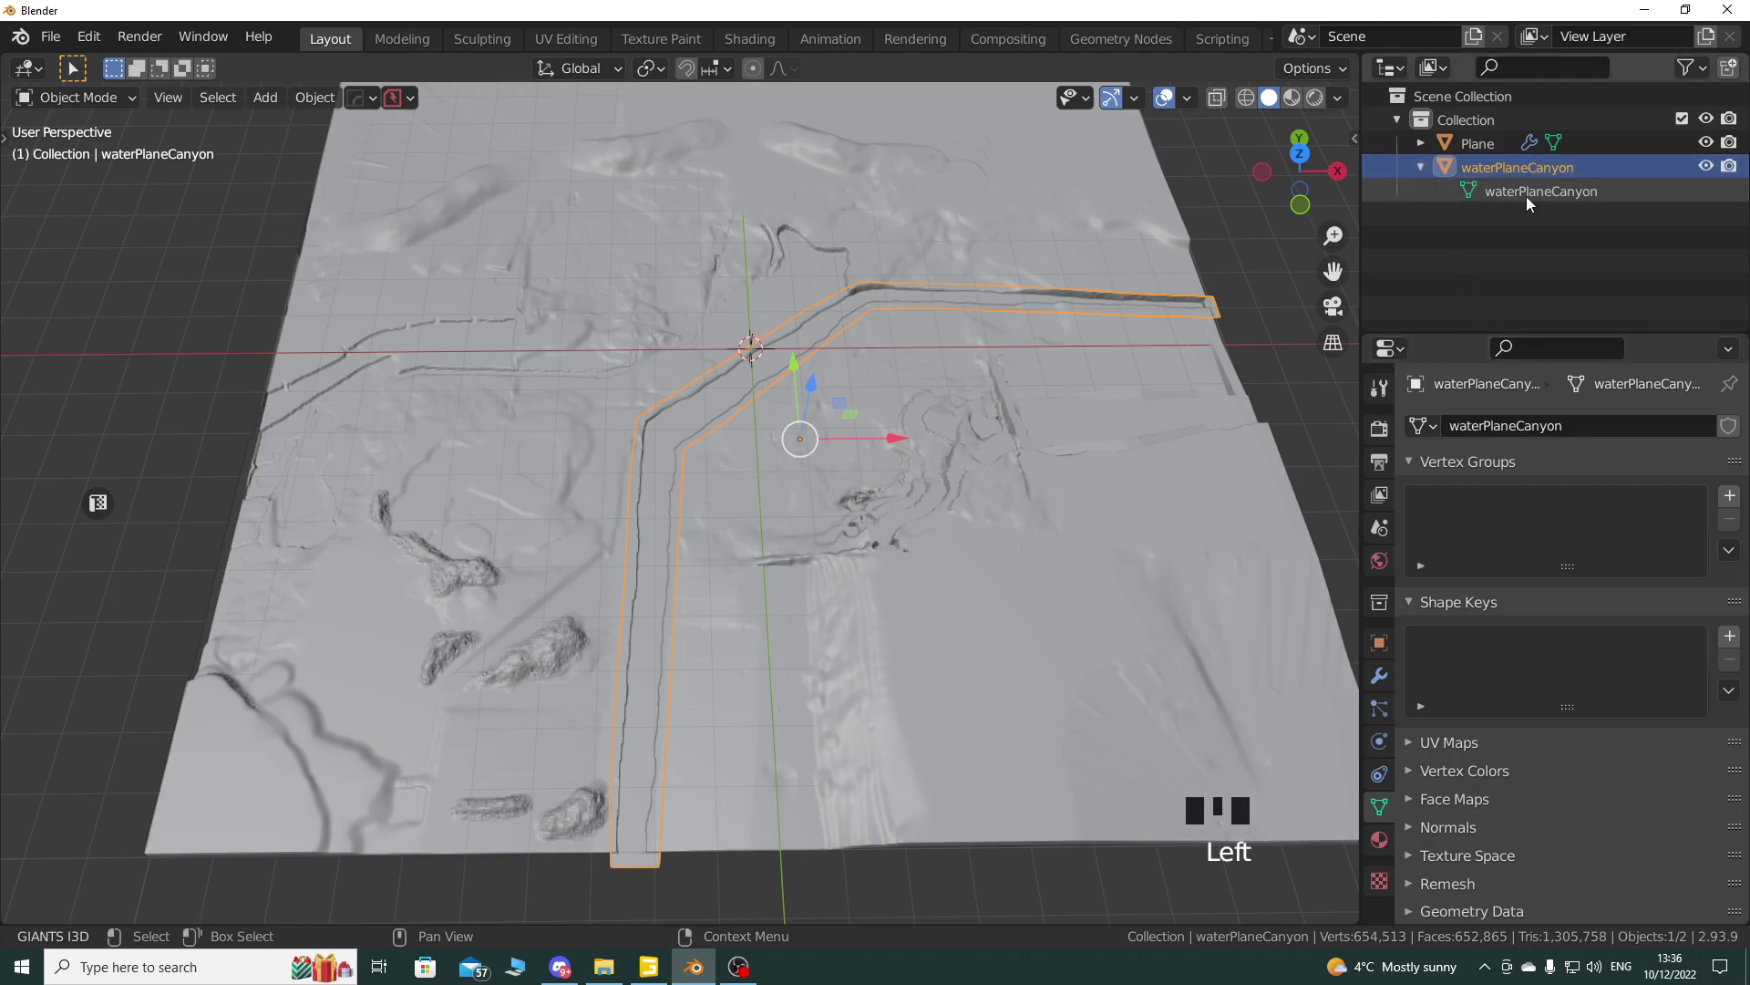
key("ctrl+z")
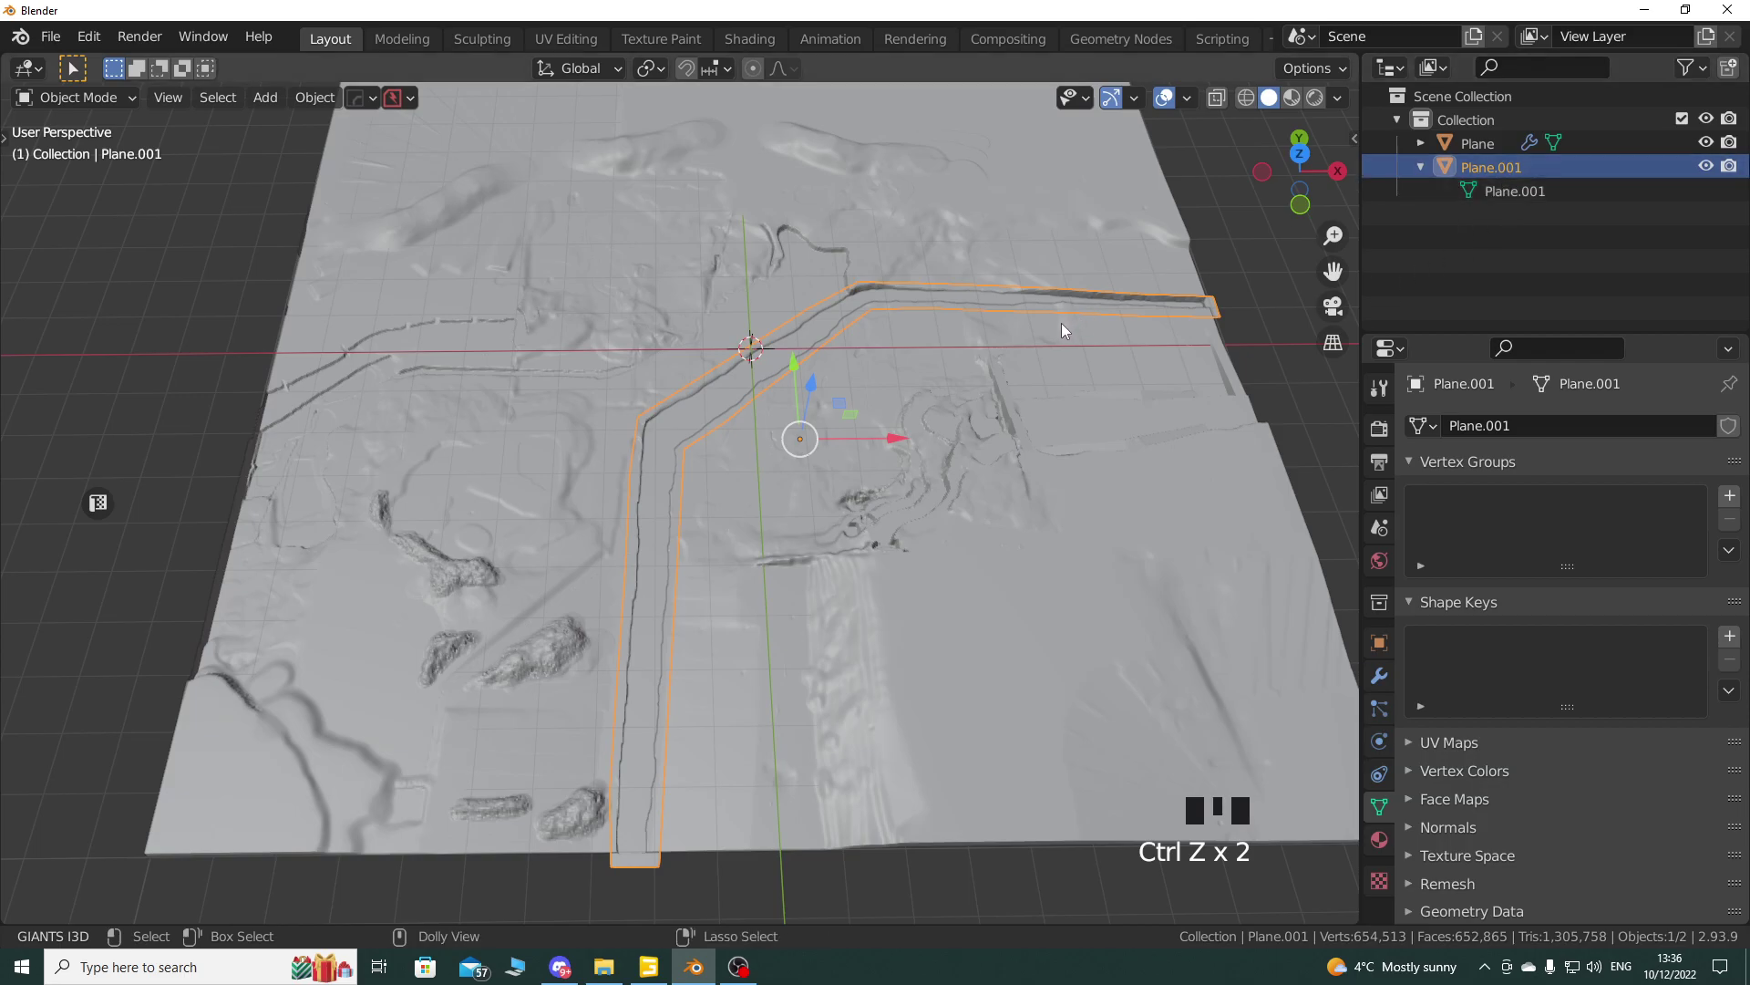
key("ctrl+shift+z")
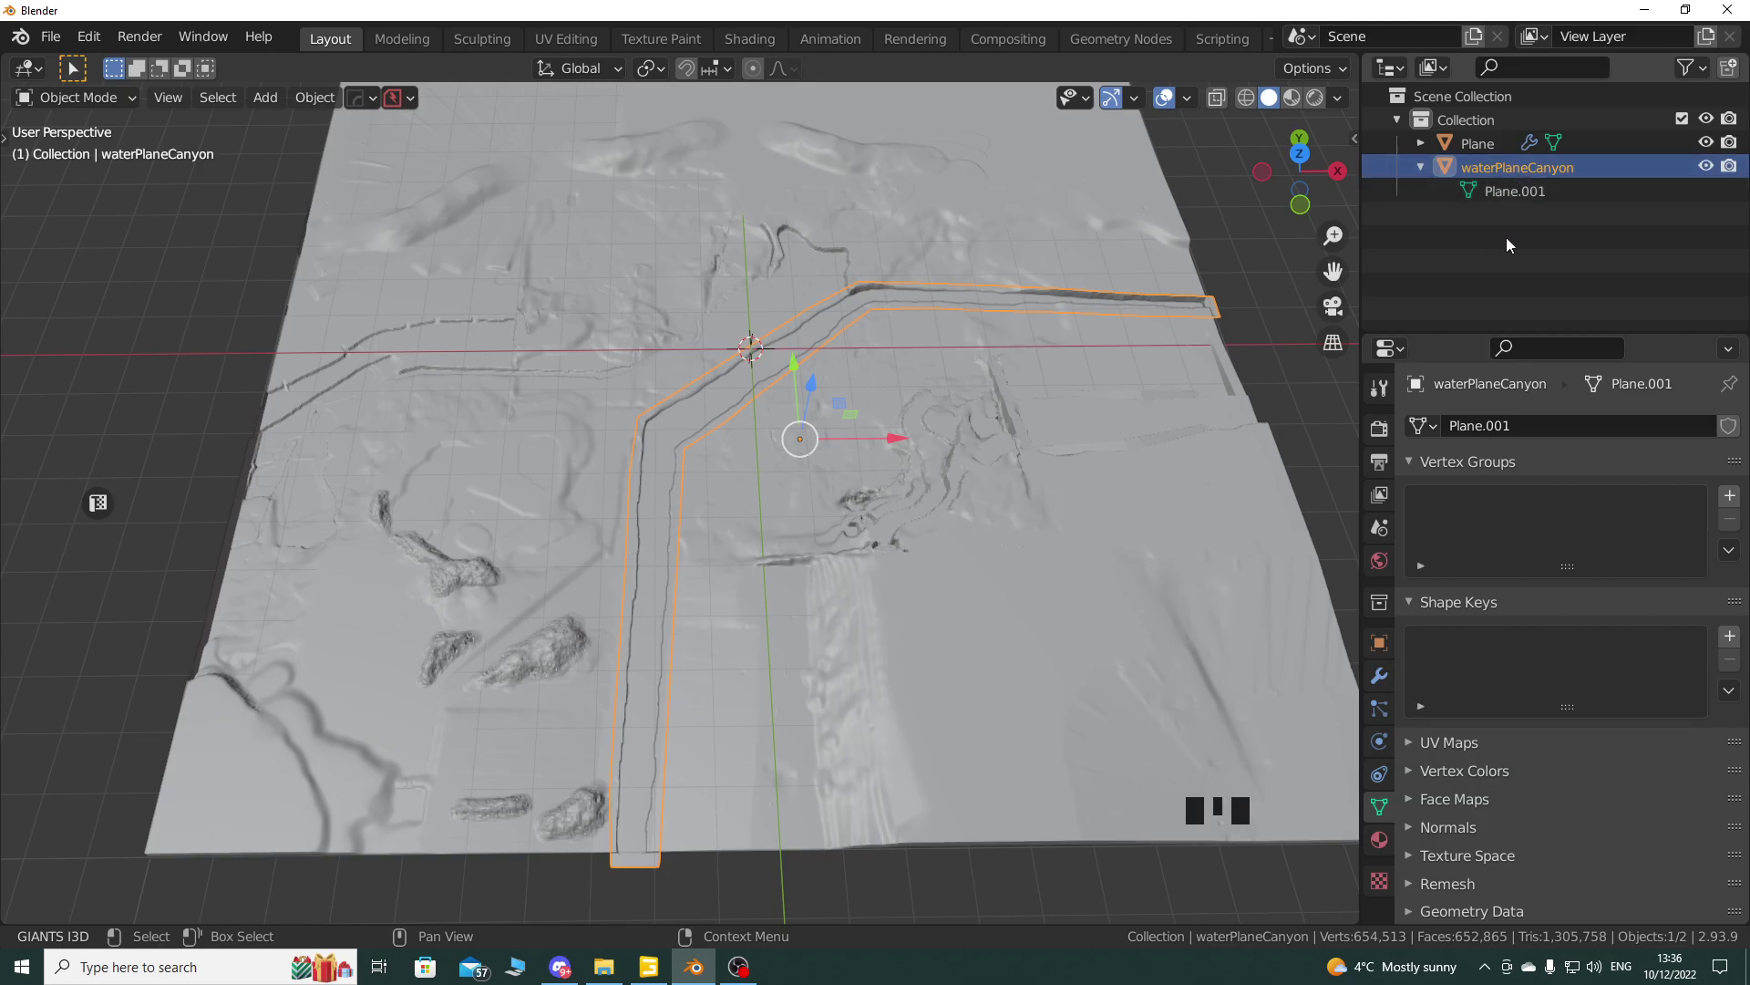
double_click(1510, 191)
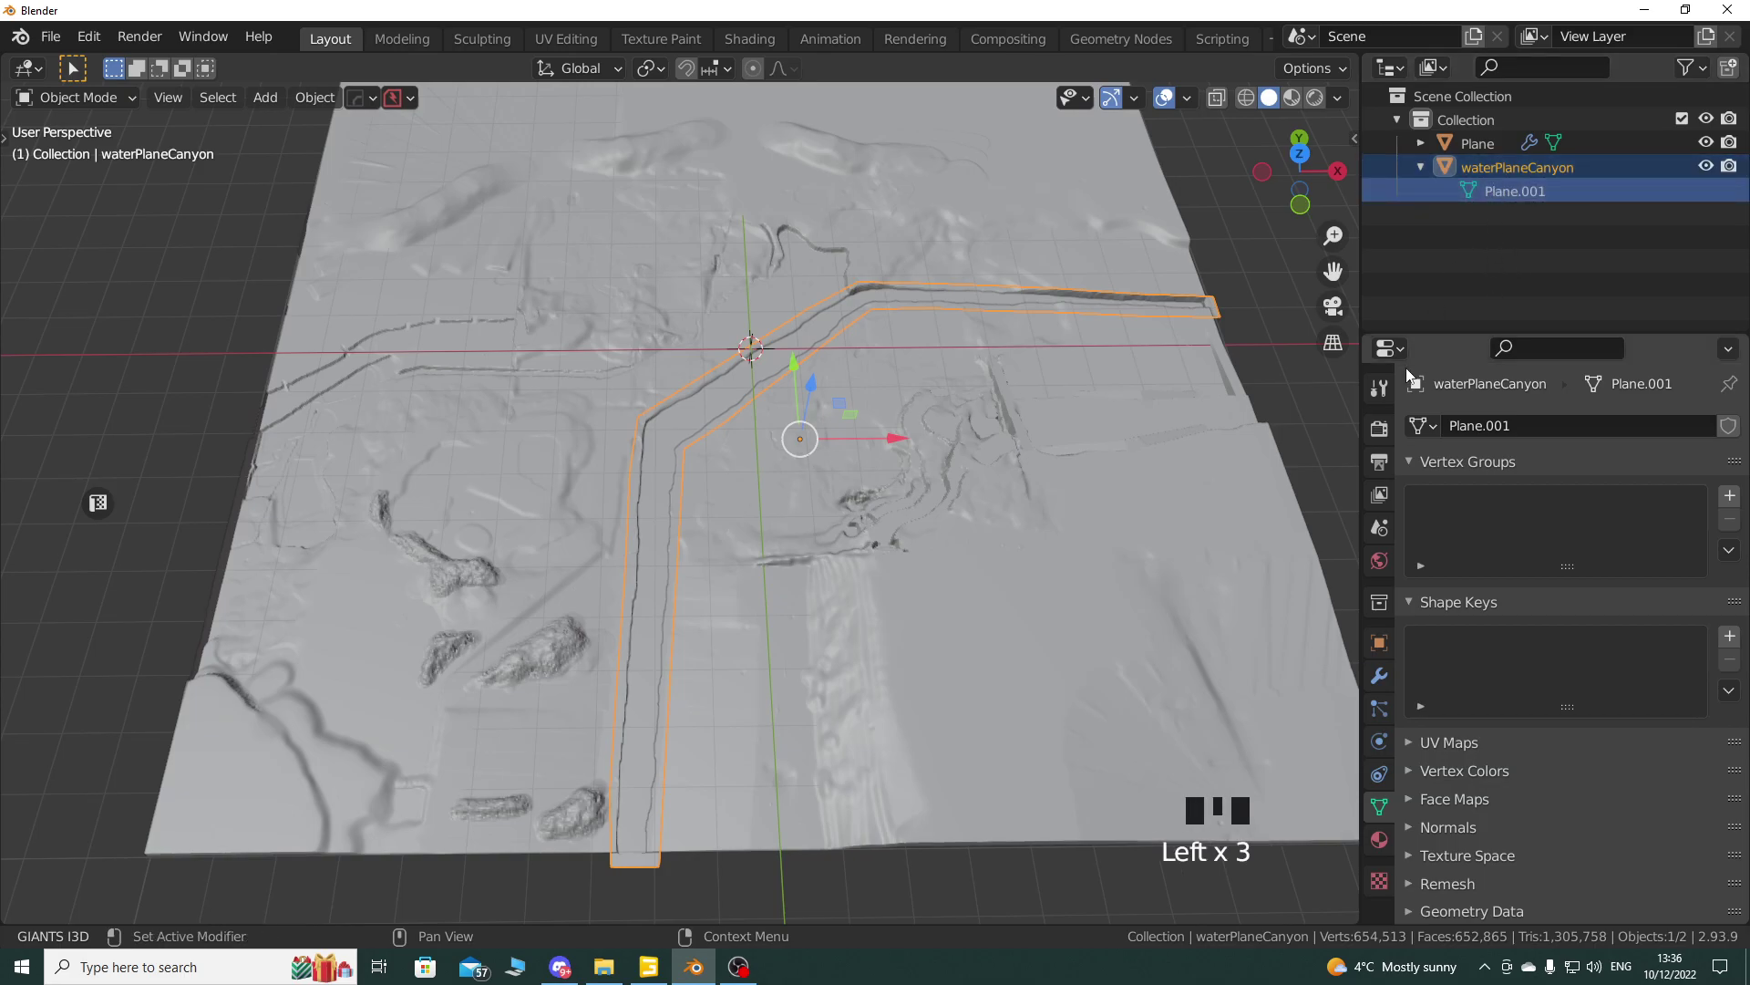
left_click_drag(1427, 383, 1491, 427)
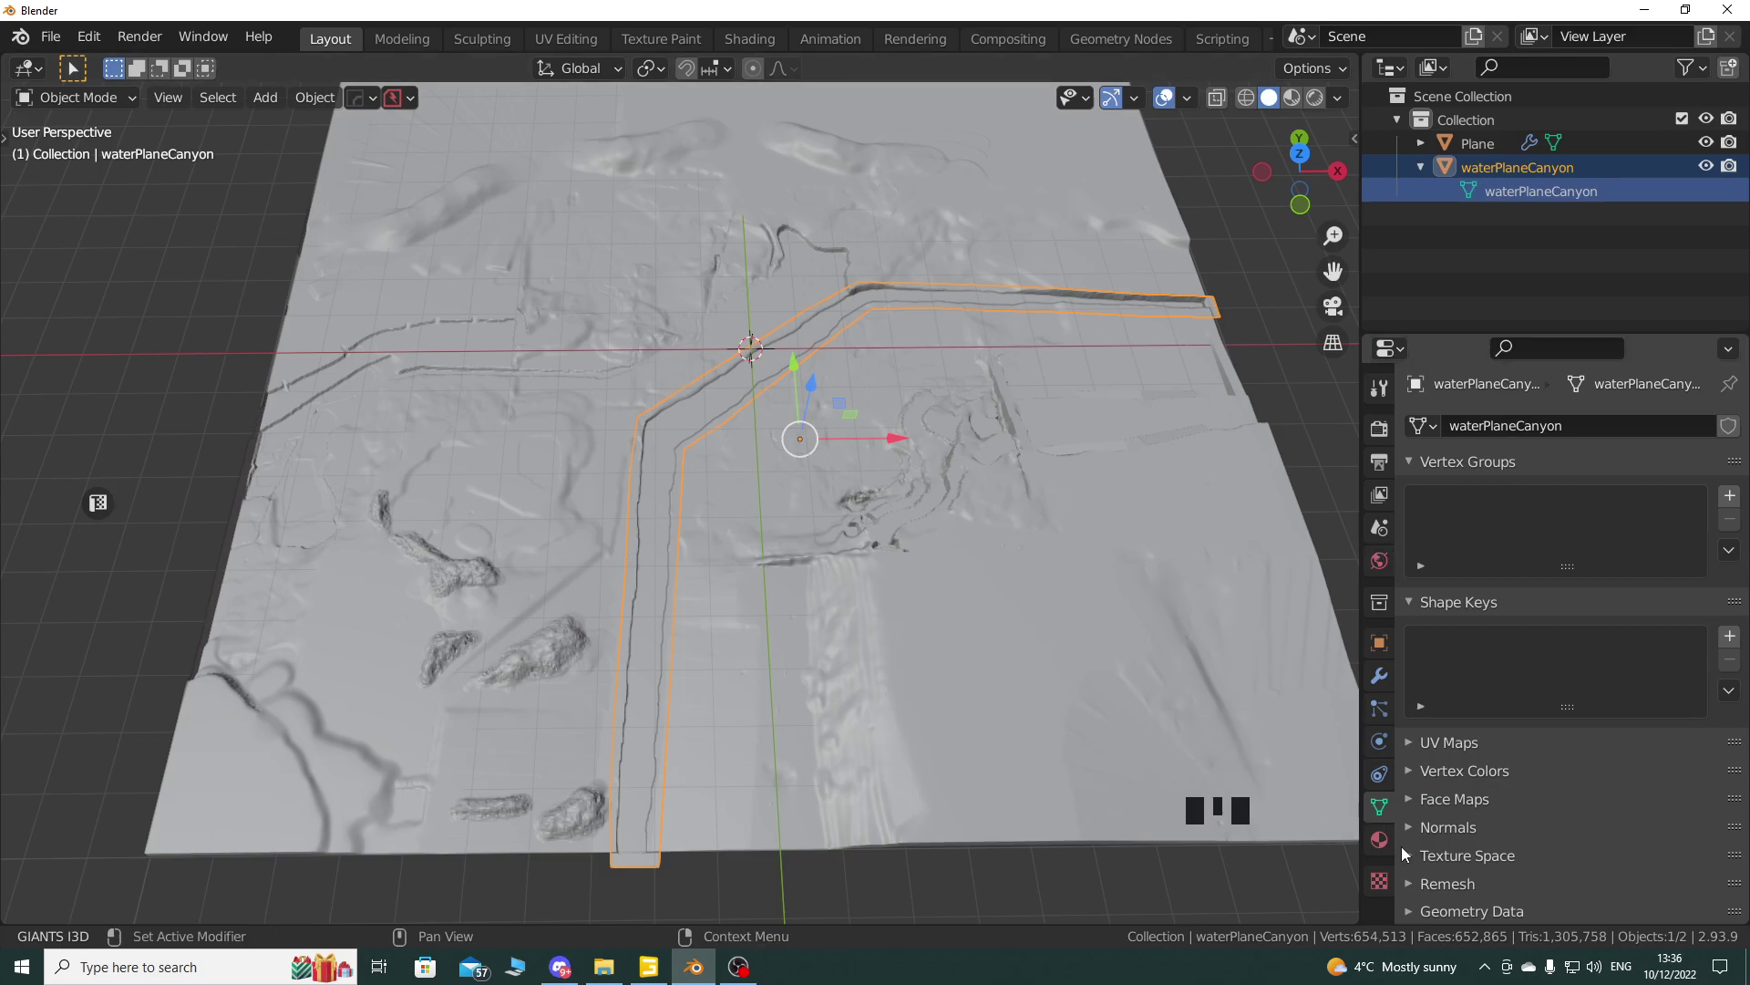
Step: Create a new material for the ravine plane and name it waterPlaneCanyon
left_click(1378, 840)
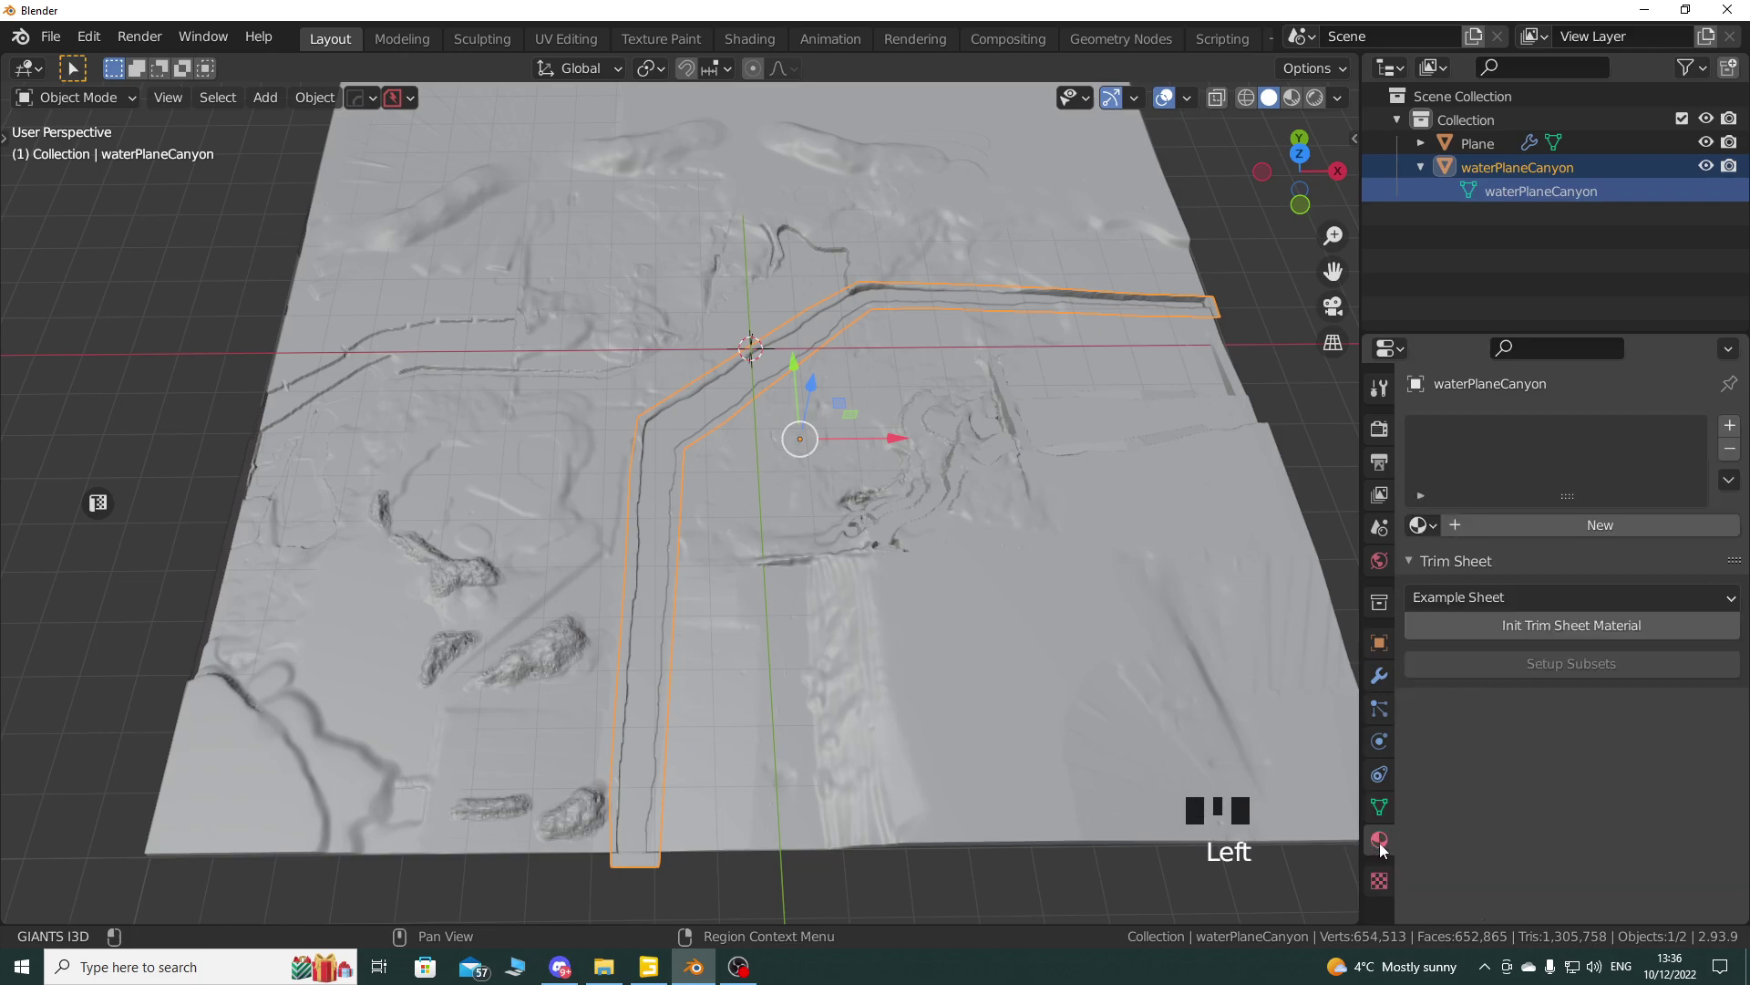
left_click(1419, 524)
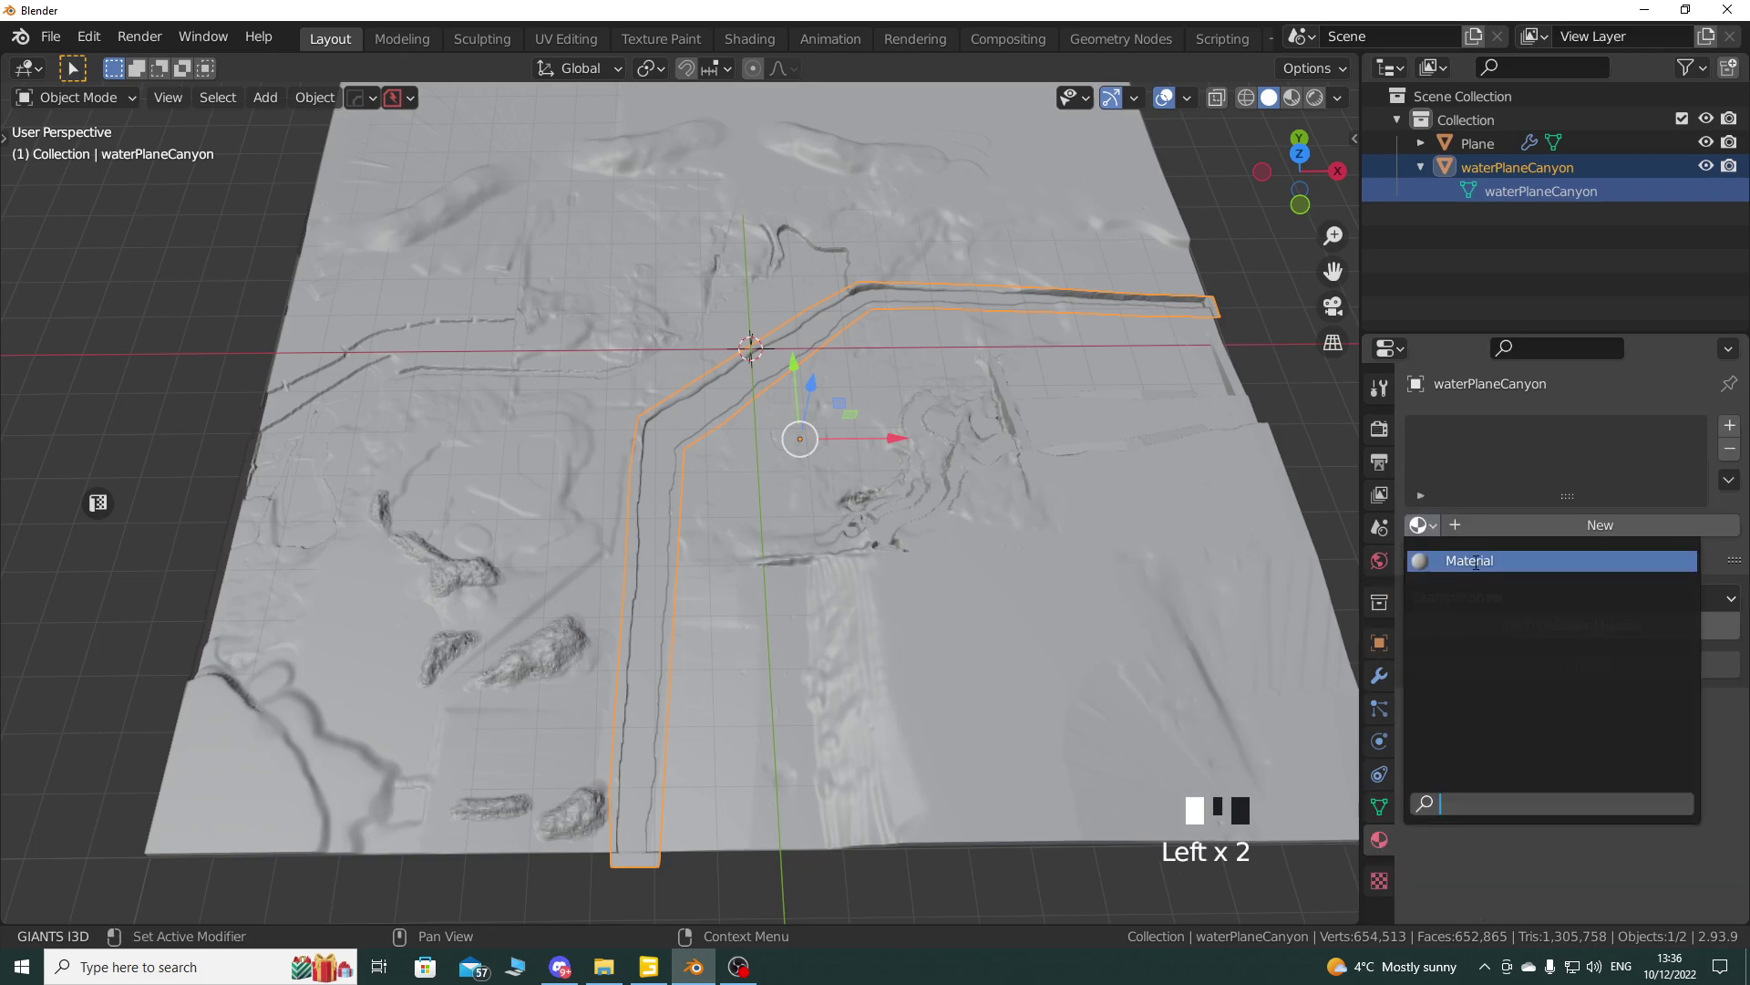
left_click(1557, 524)
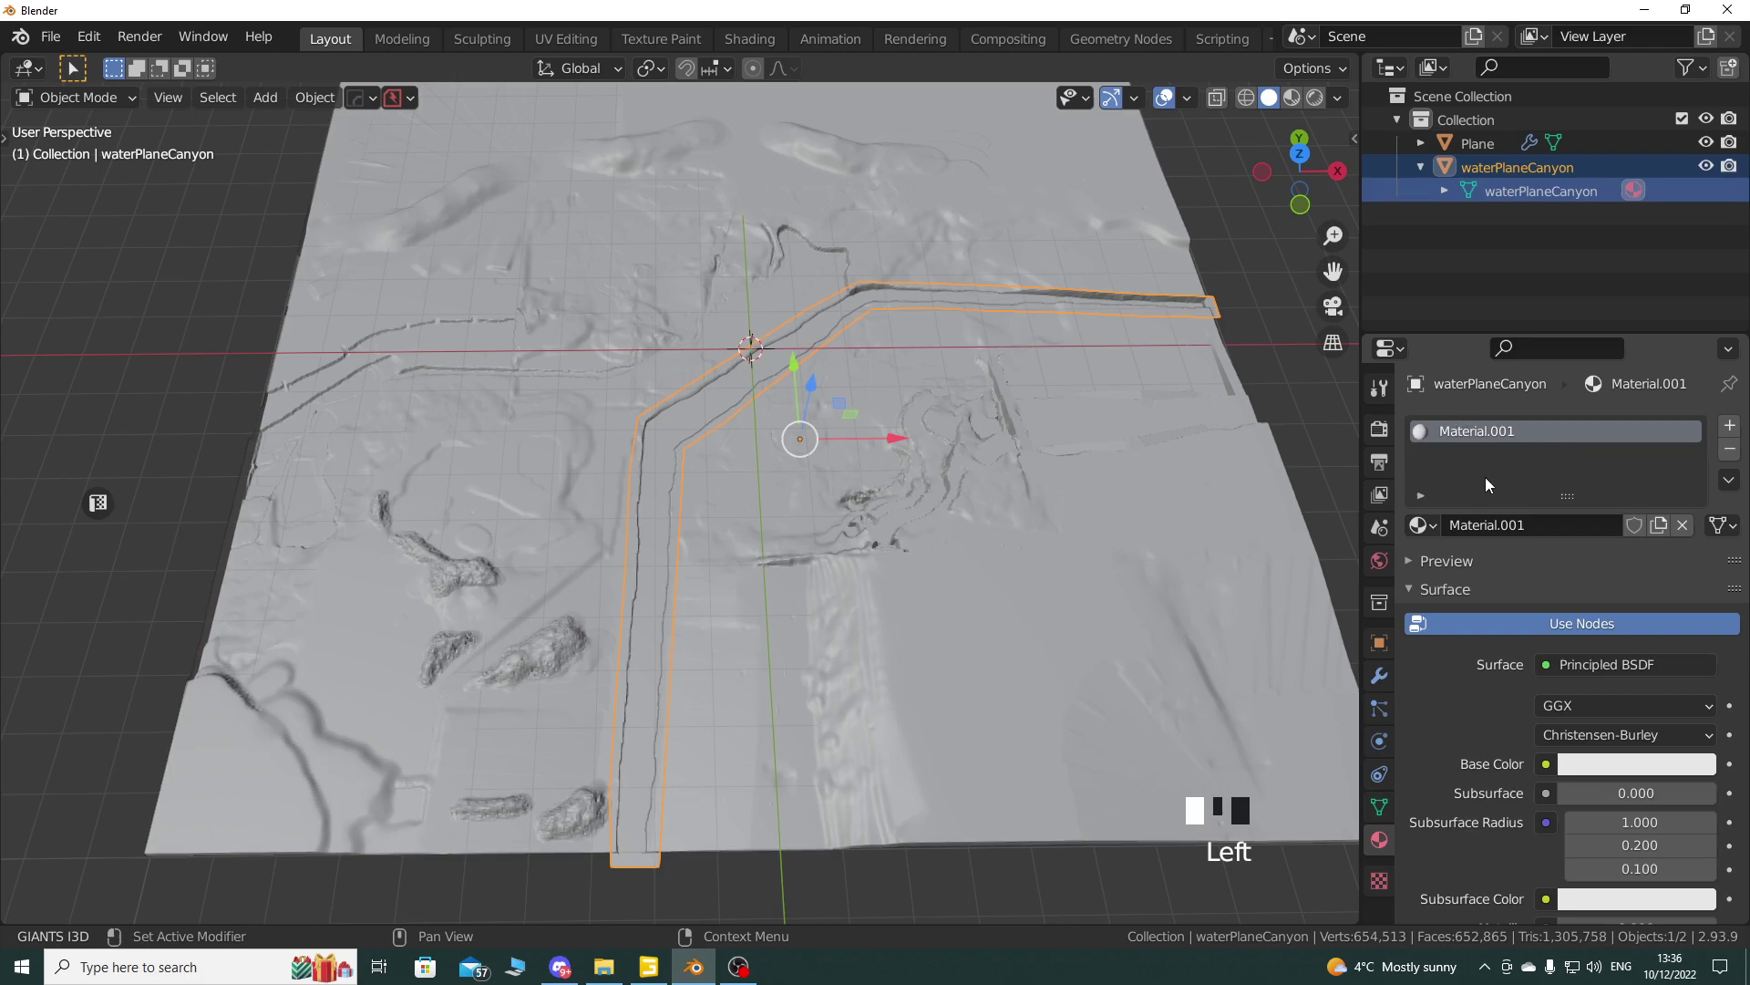
left_click(1458, 439)
double_click(1458, 439)
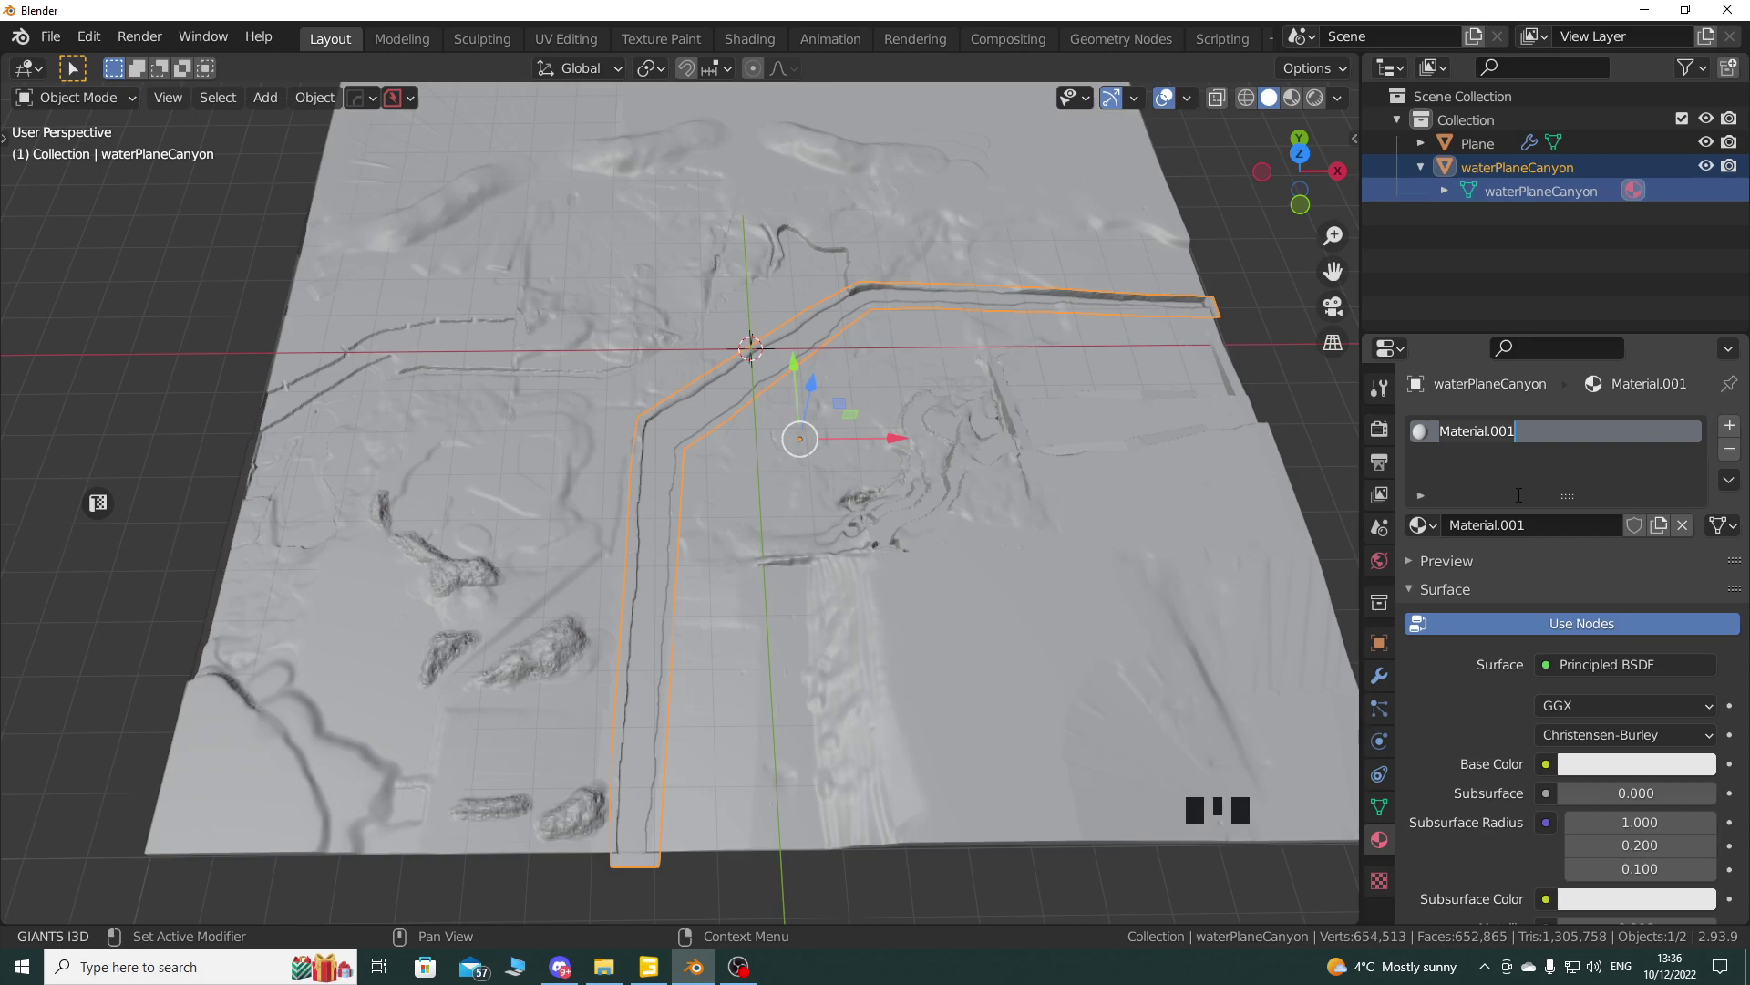
type("waterPlane")
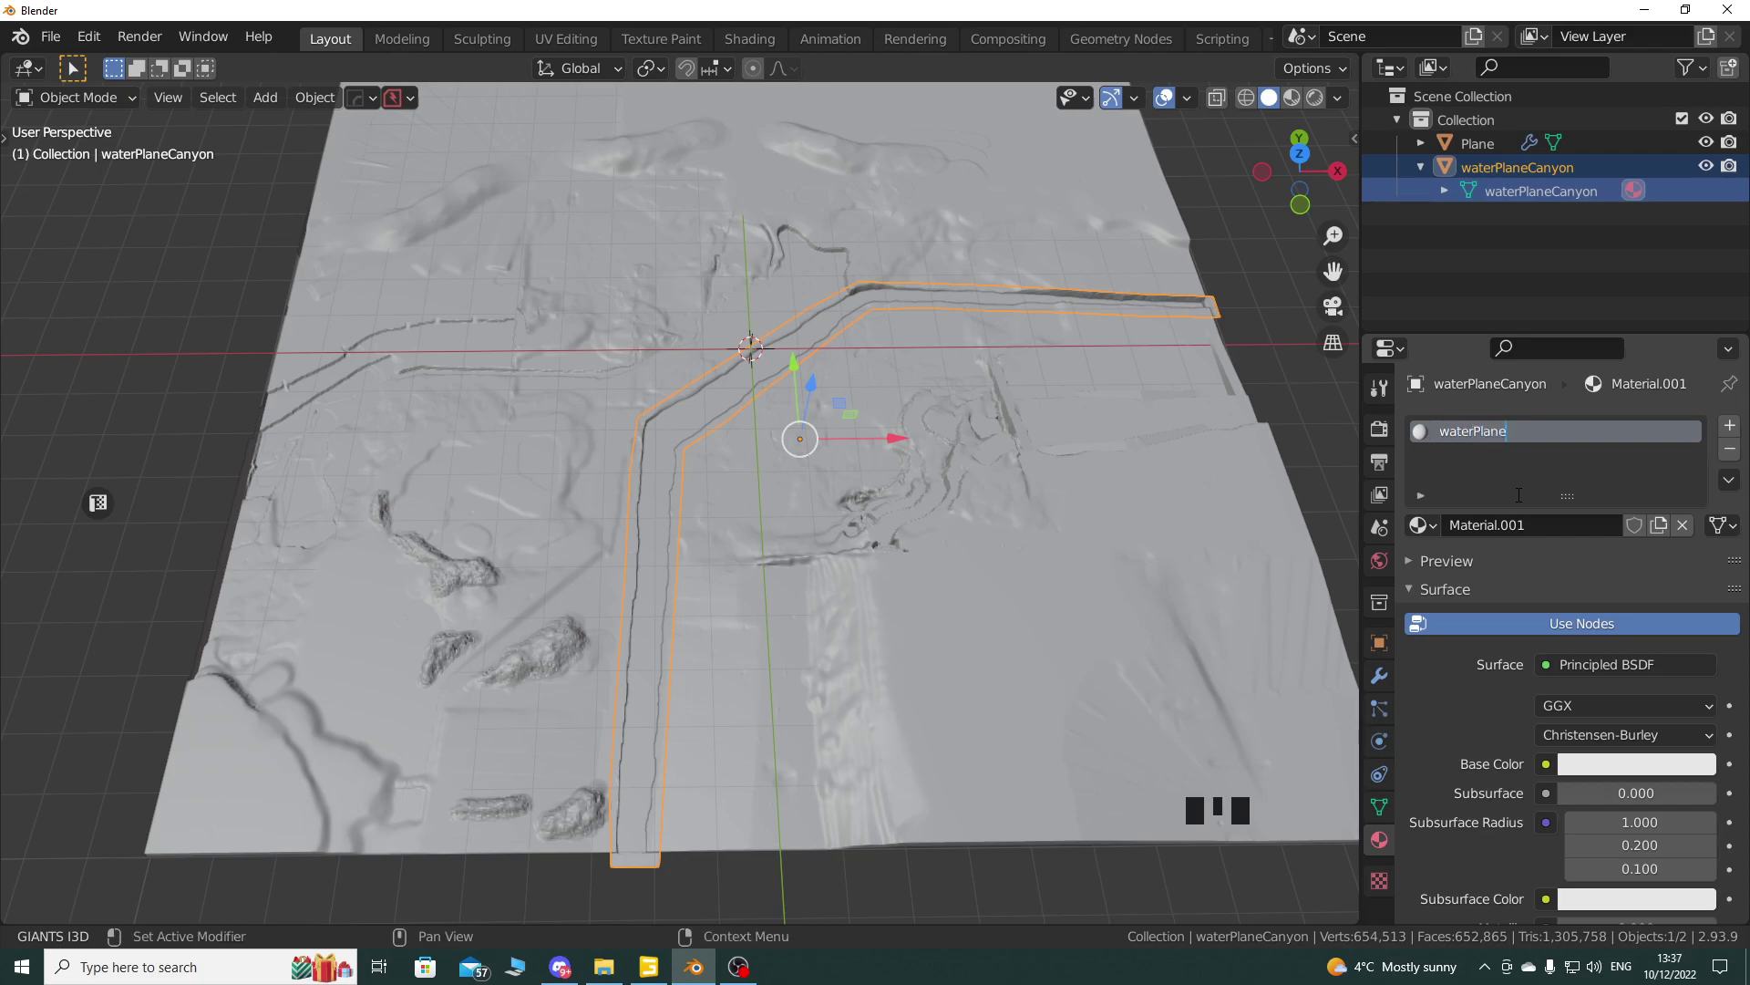
type("Canyon")
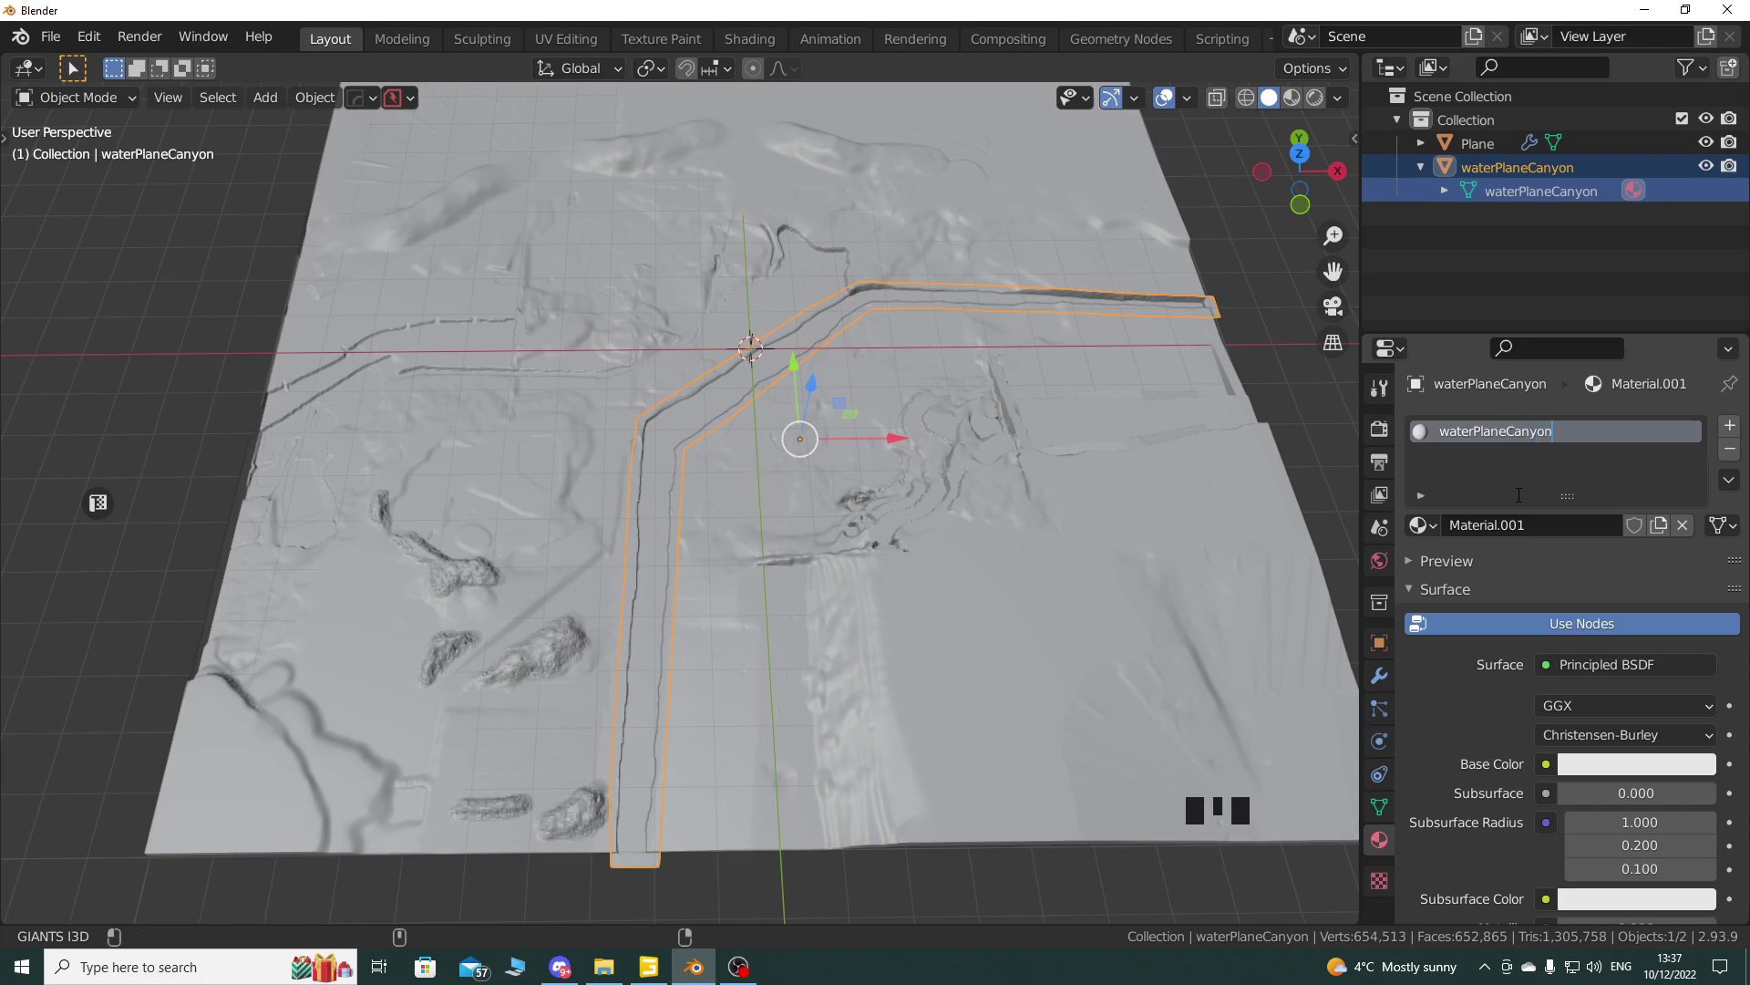
Step: Rename the water plane's material as waterPlaneCanyon_mat and widen the 3D viewport
type("_mat")
key("Return")
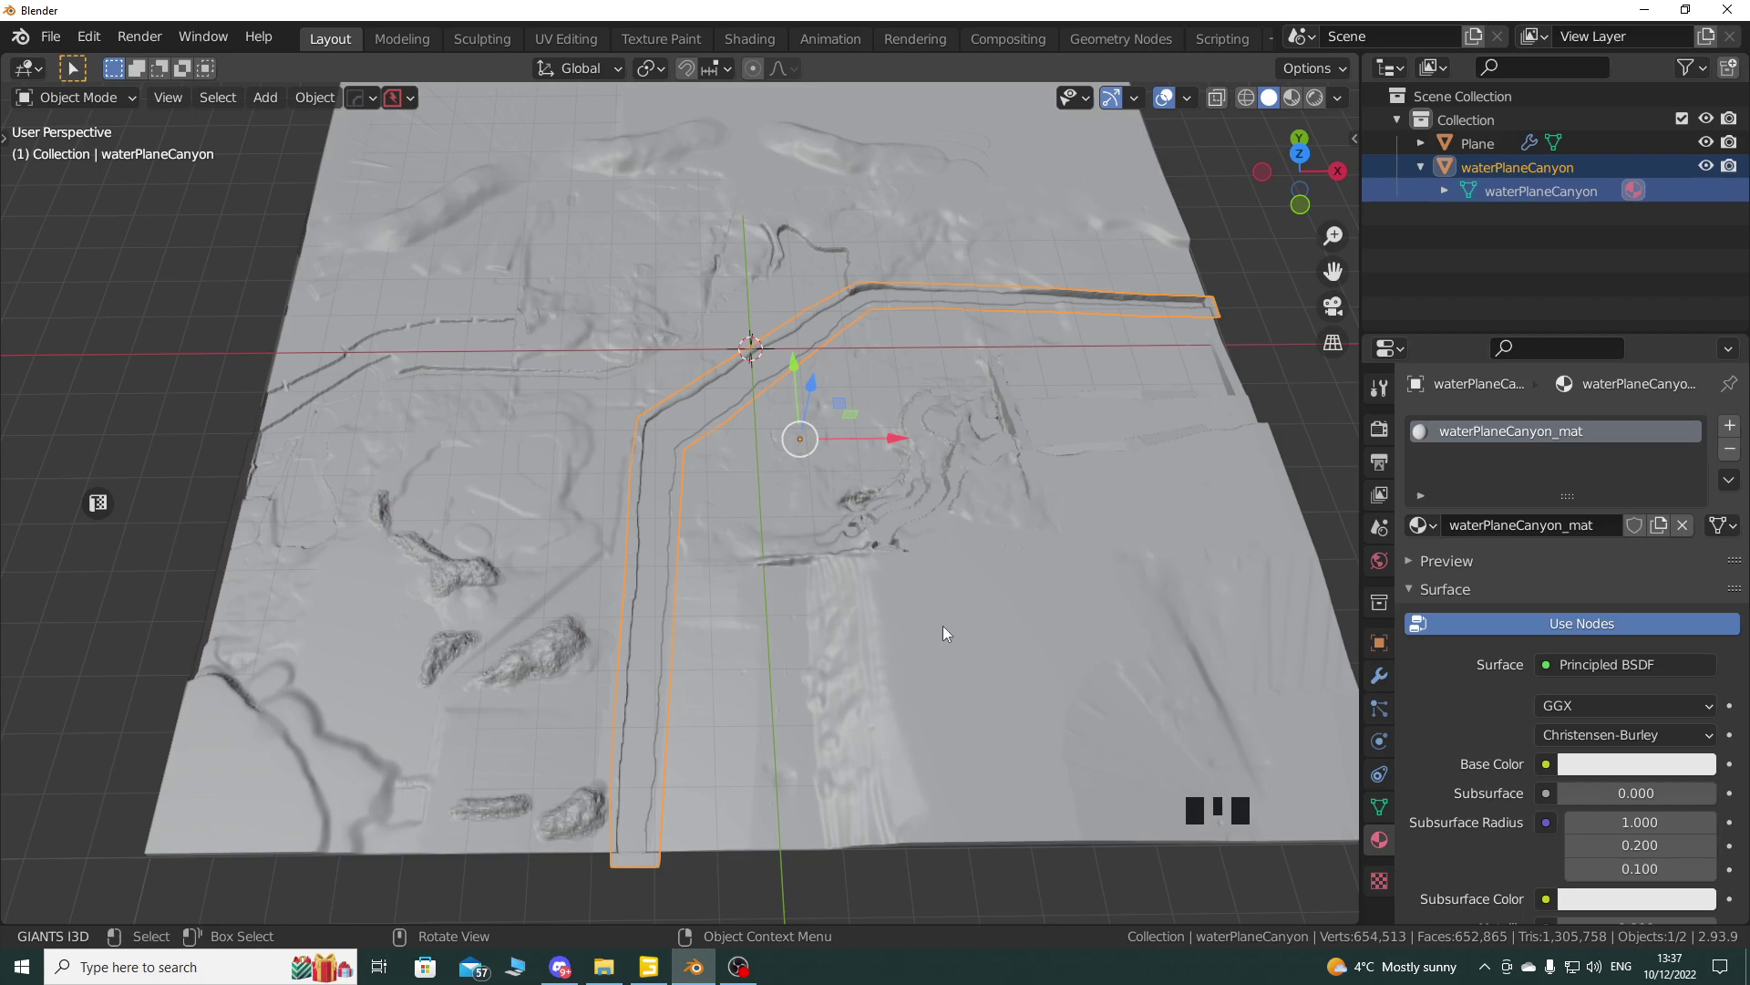
left_click_drag(1362, 592, 1518, 593)
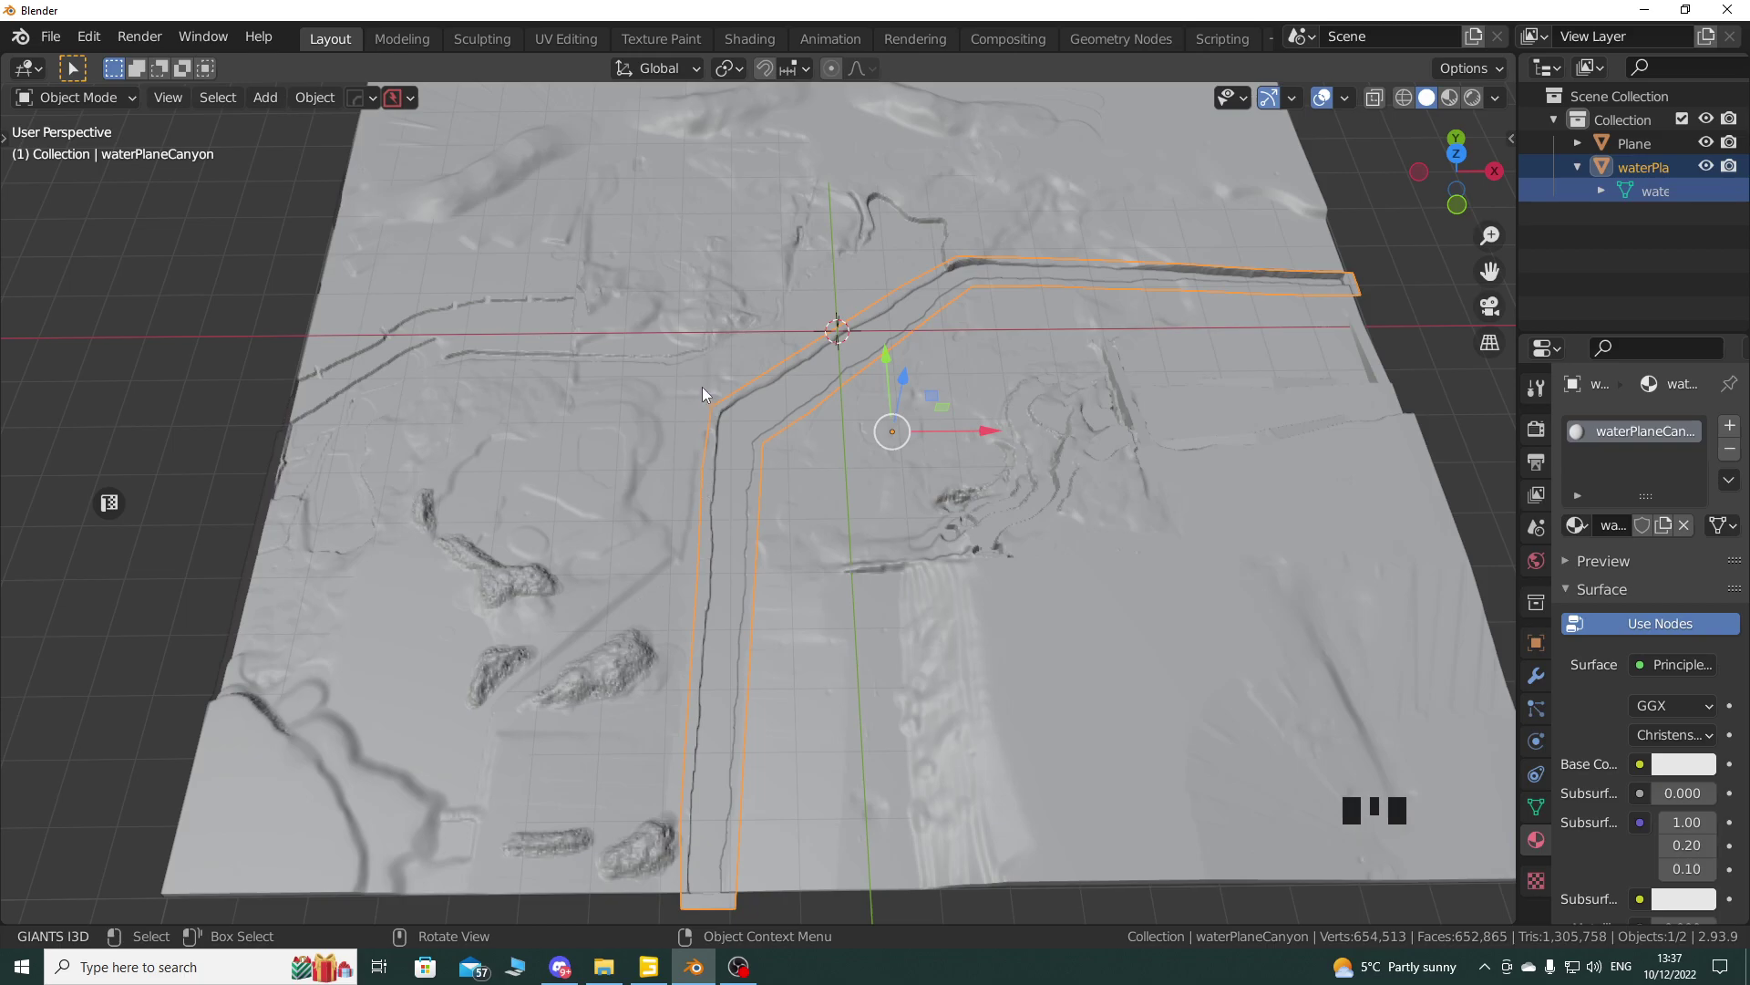
Step: Show a UV editor beside the 3D viewport in the Layout workspace, comparing with the UV Editing workspace
left_click(566, 39)
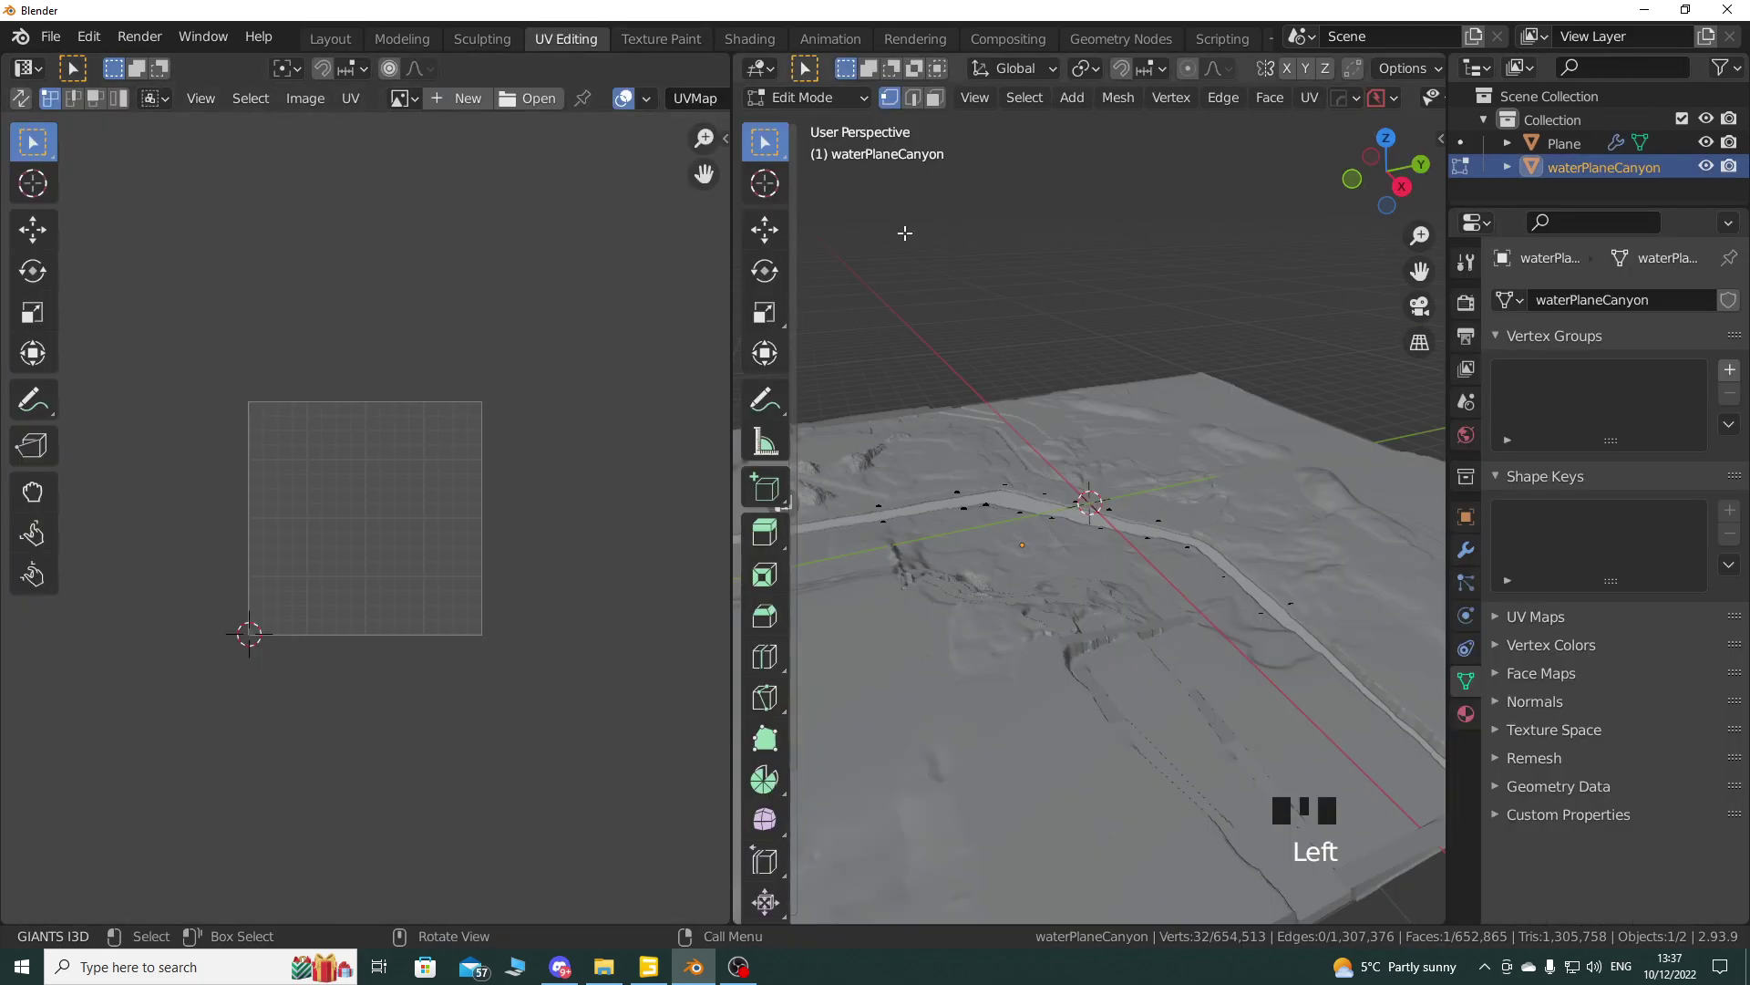
left_click(329, 39)
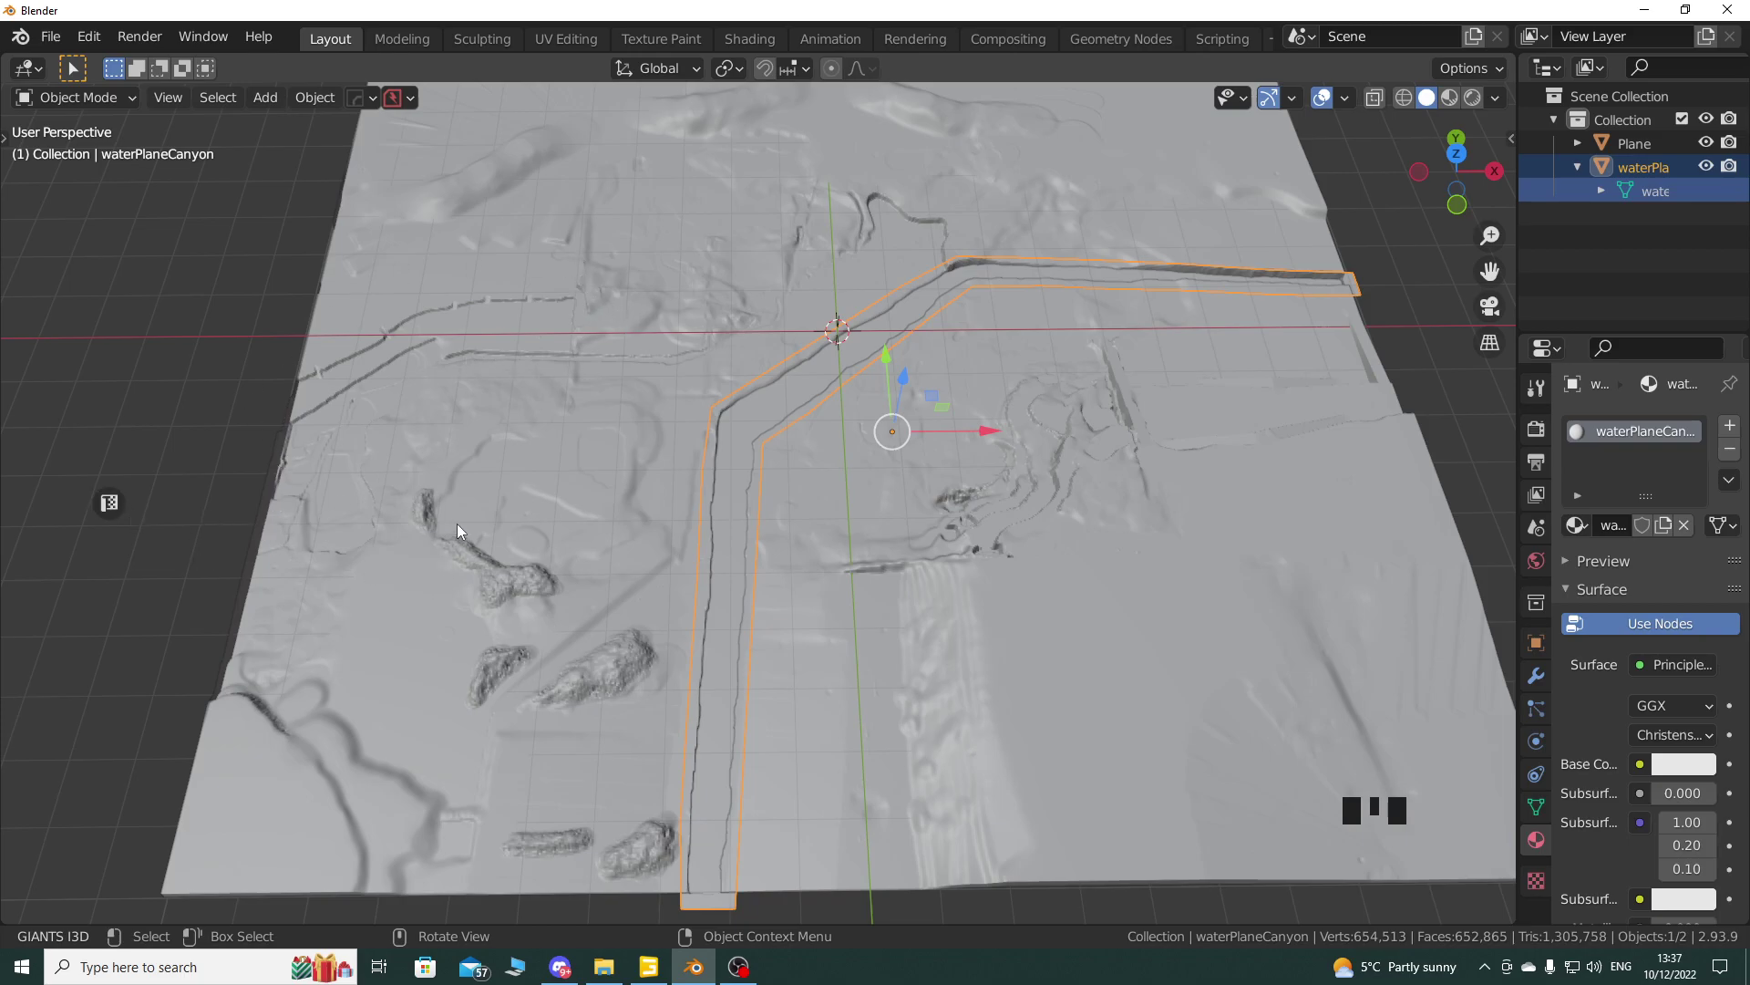
left_click(586, 40)
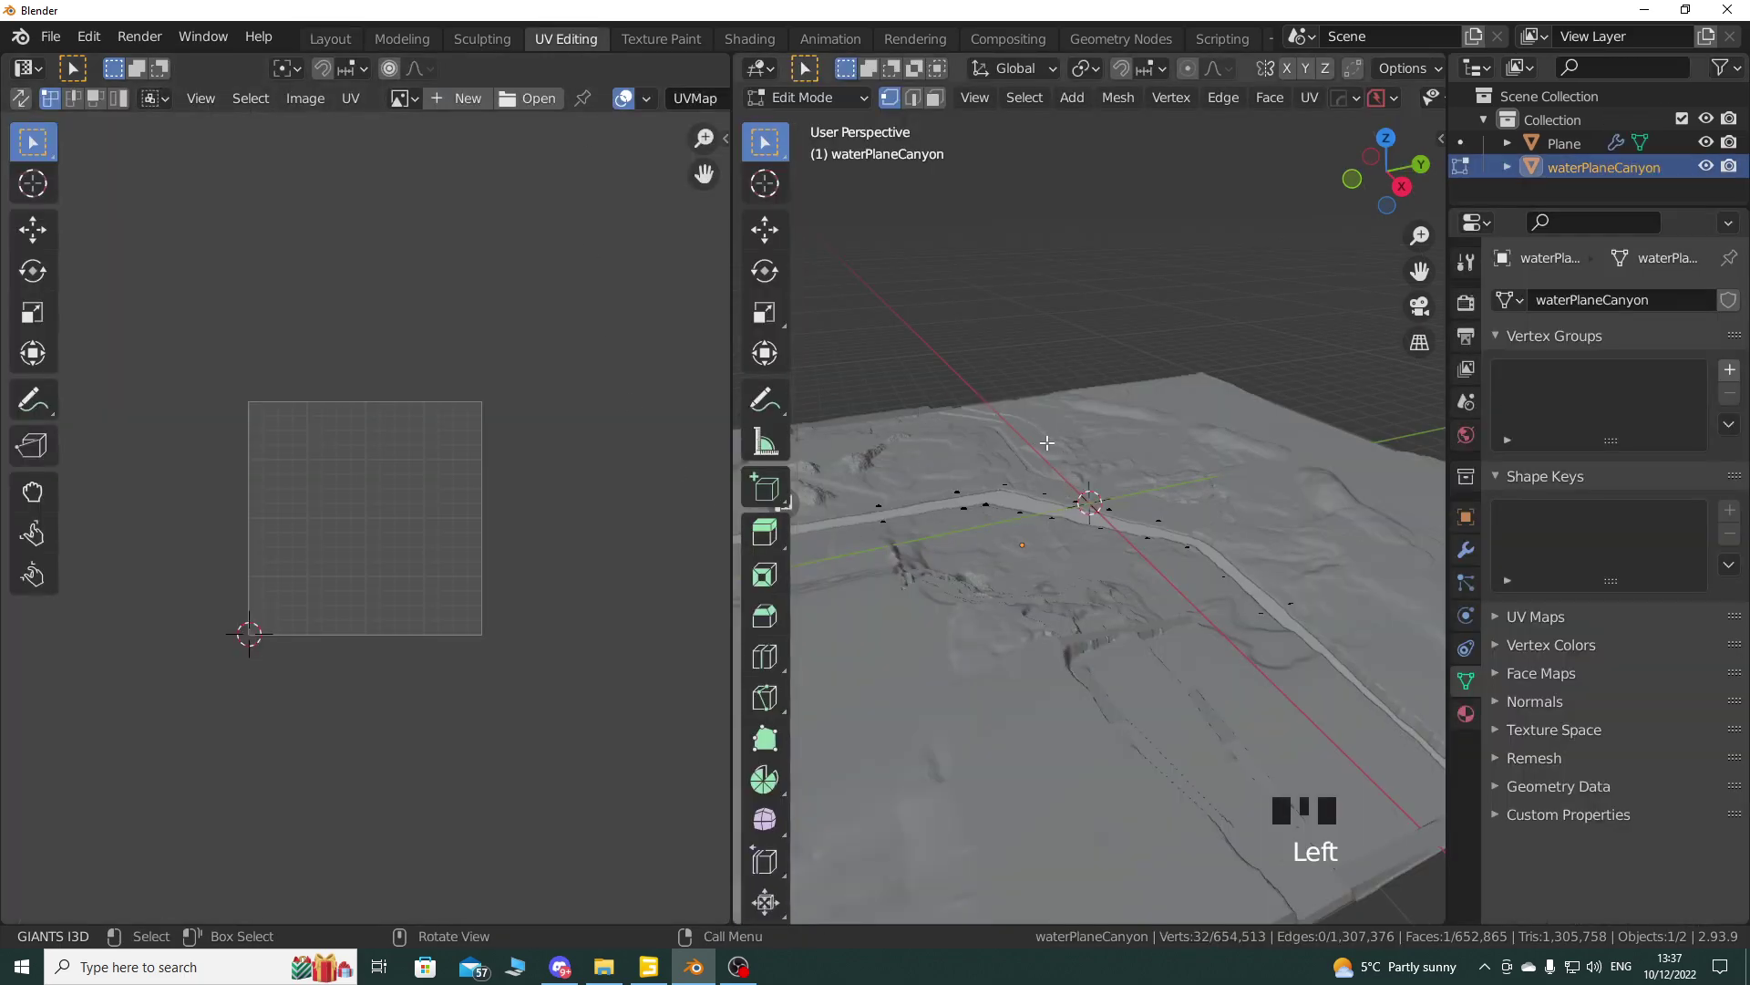
left_click(343, 44)
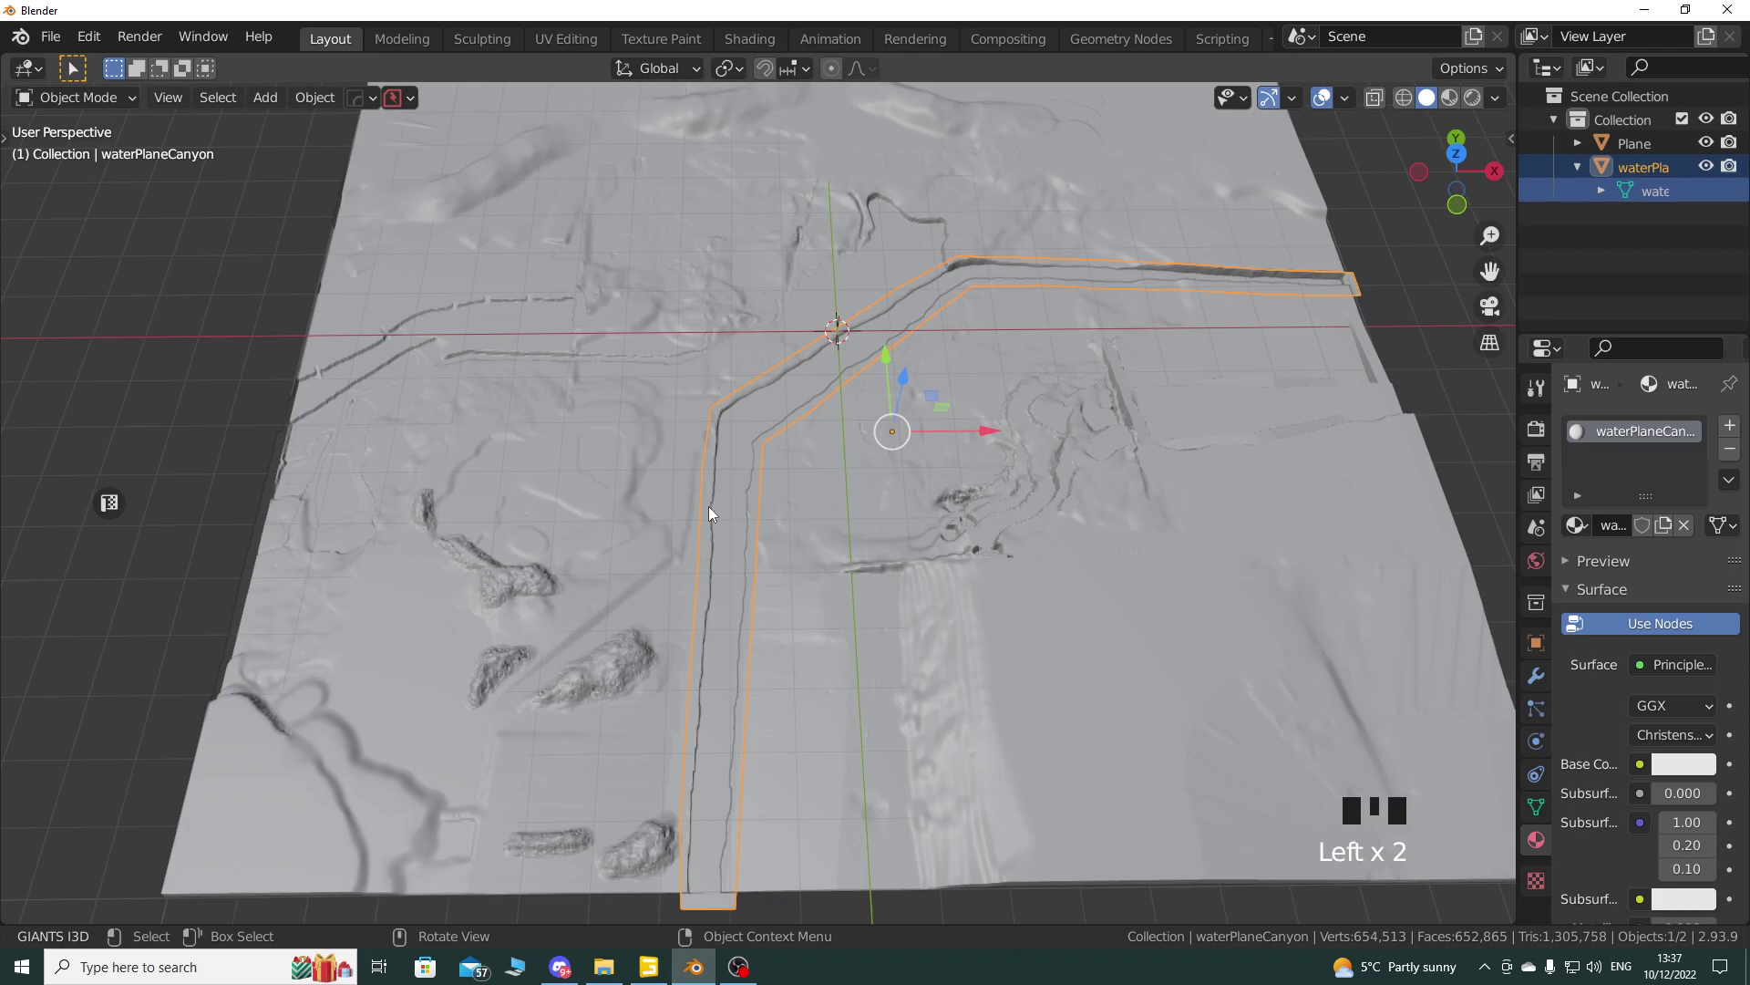
left_click(109, 503)
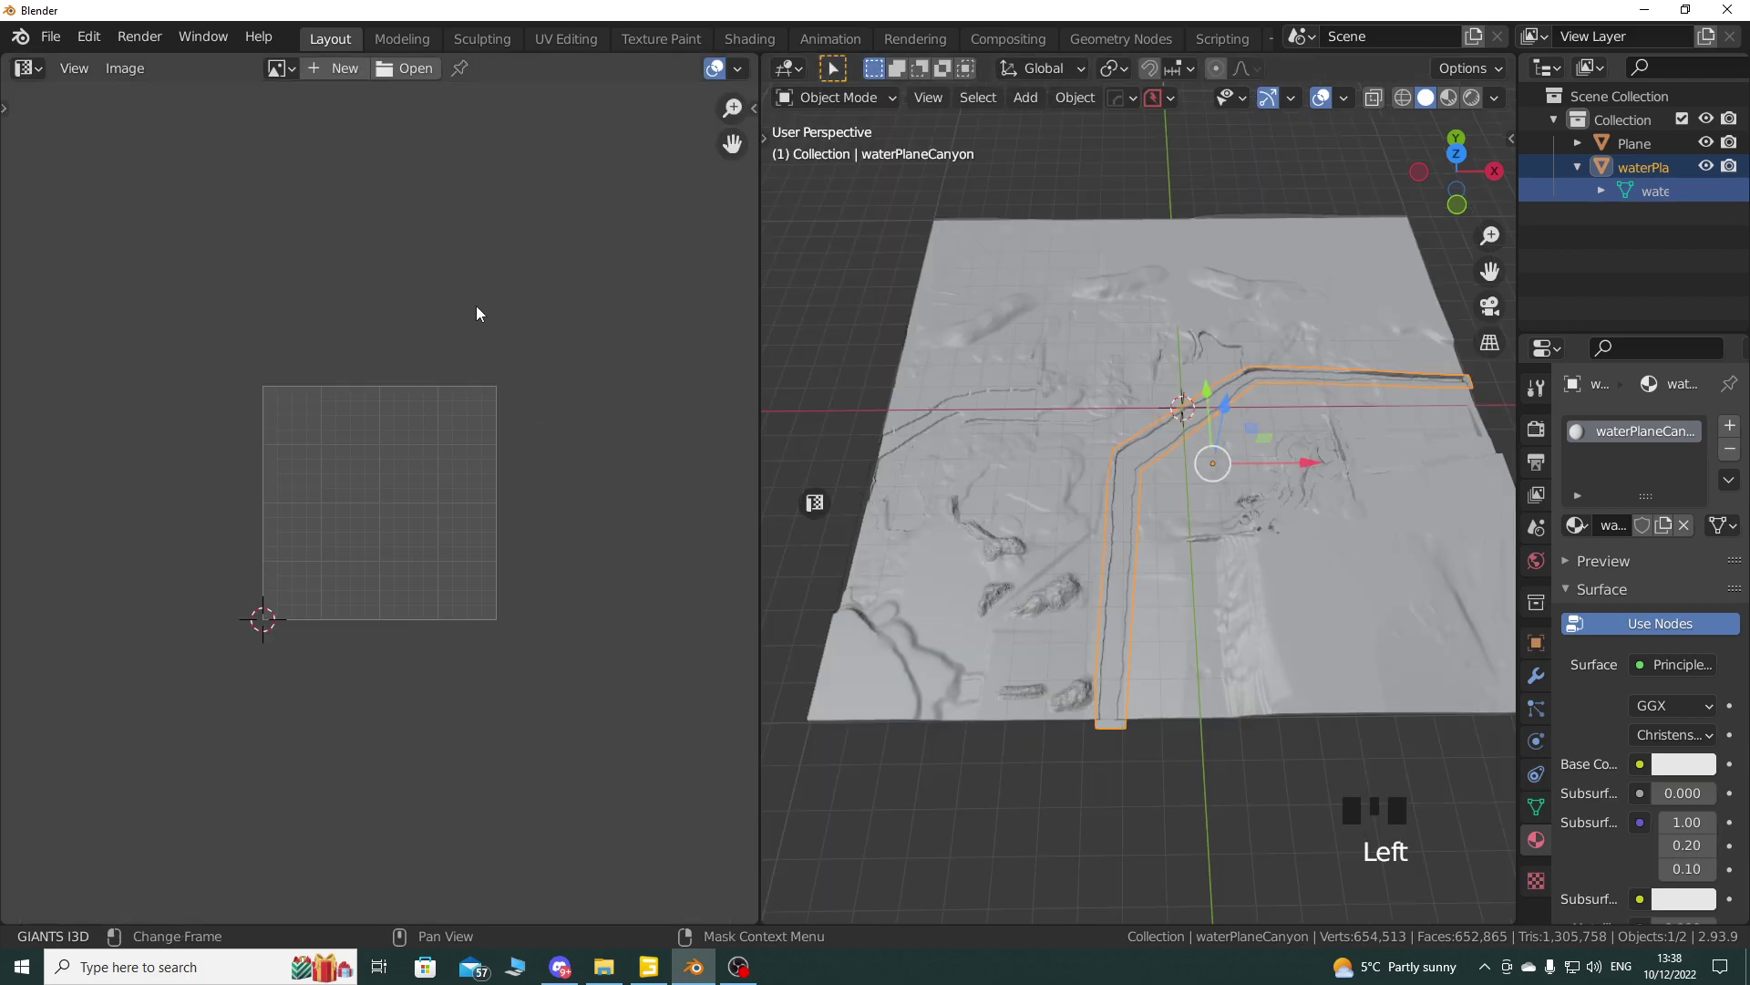
left_click(565, 39)
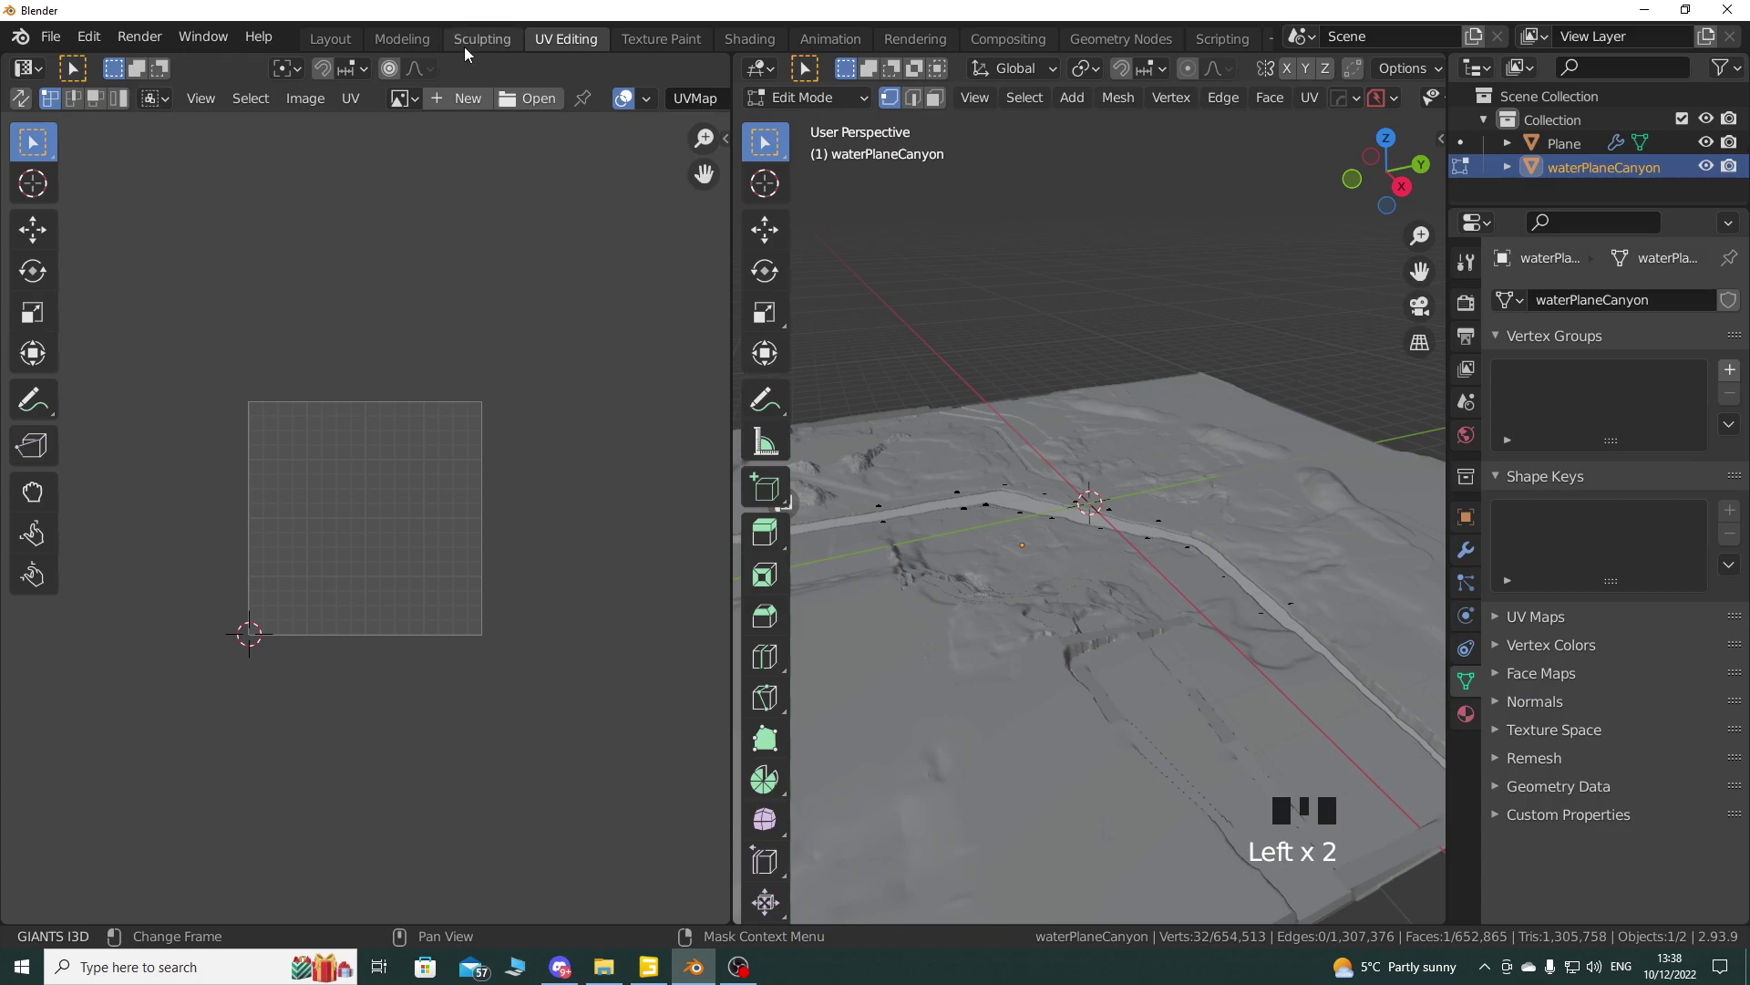
left_click(333, 38)
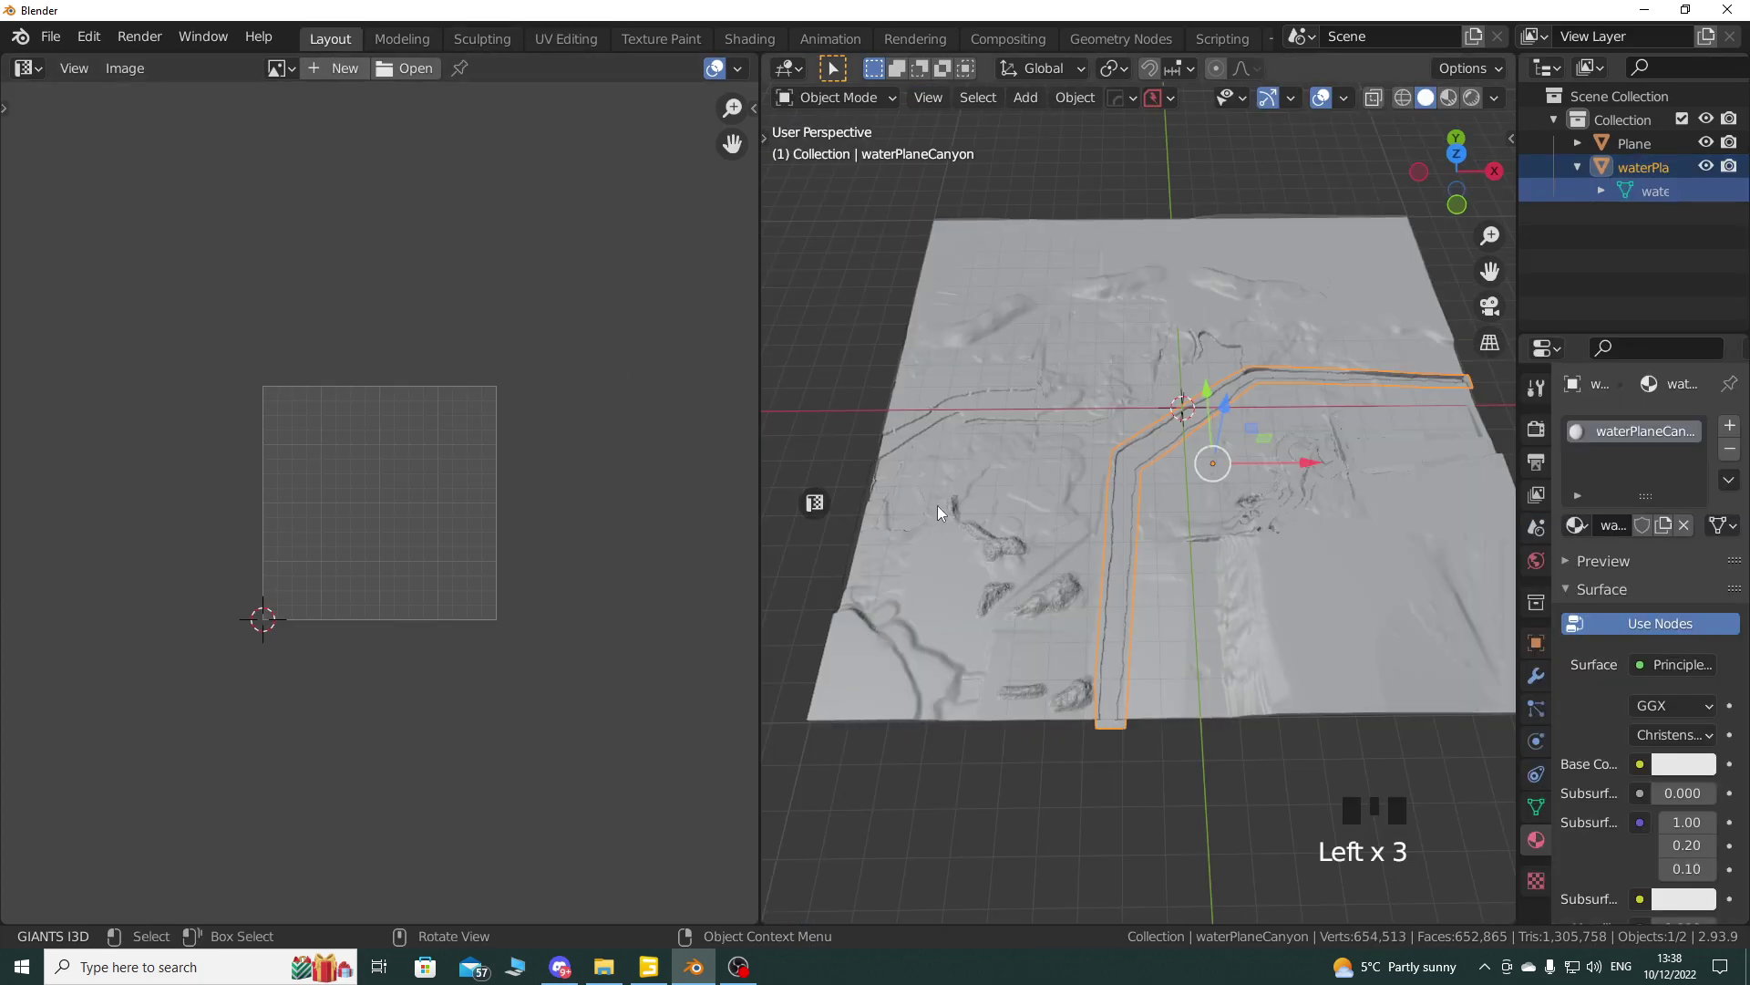
Step: In Edit Mode, select the whole waterPlaneCanyon mesh and unwrap it from the top view with Project from View (Bounds)
left_click_drag(816, 98, 825, 149)
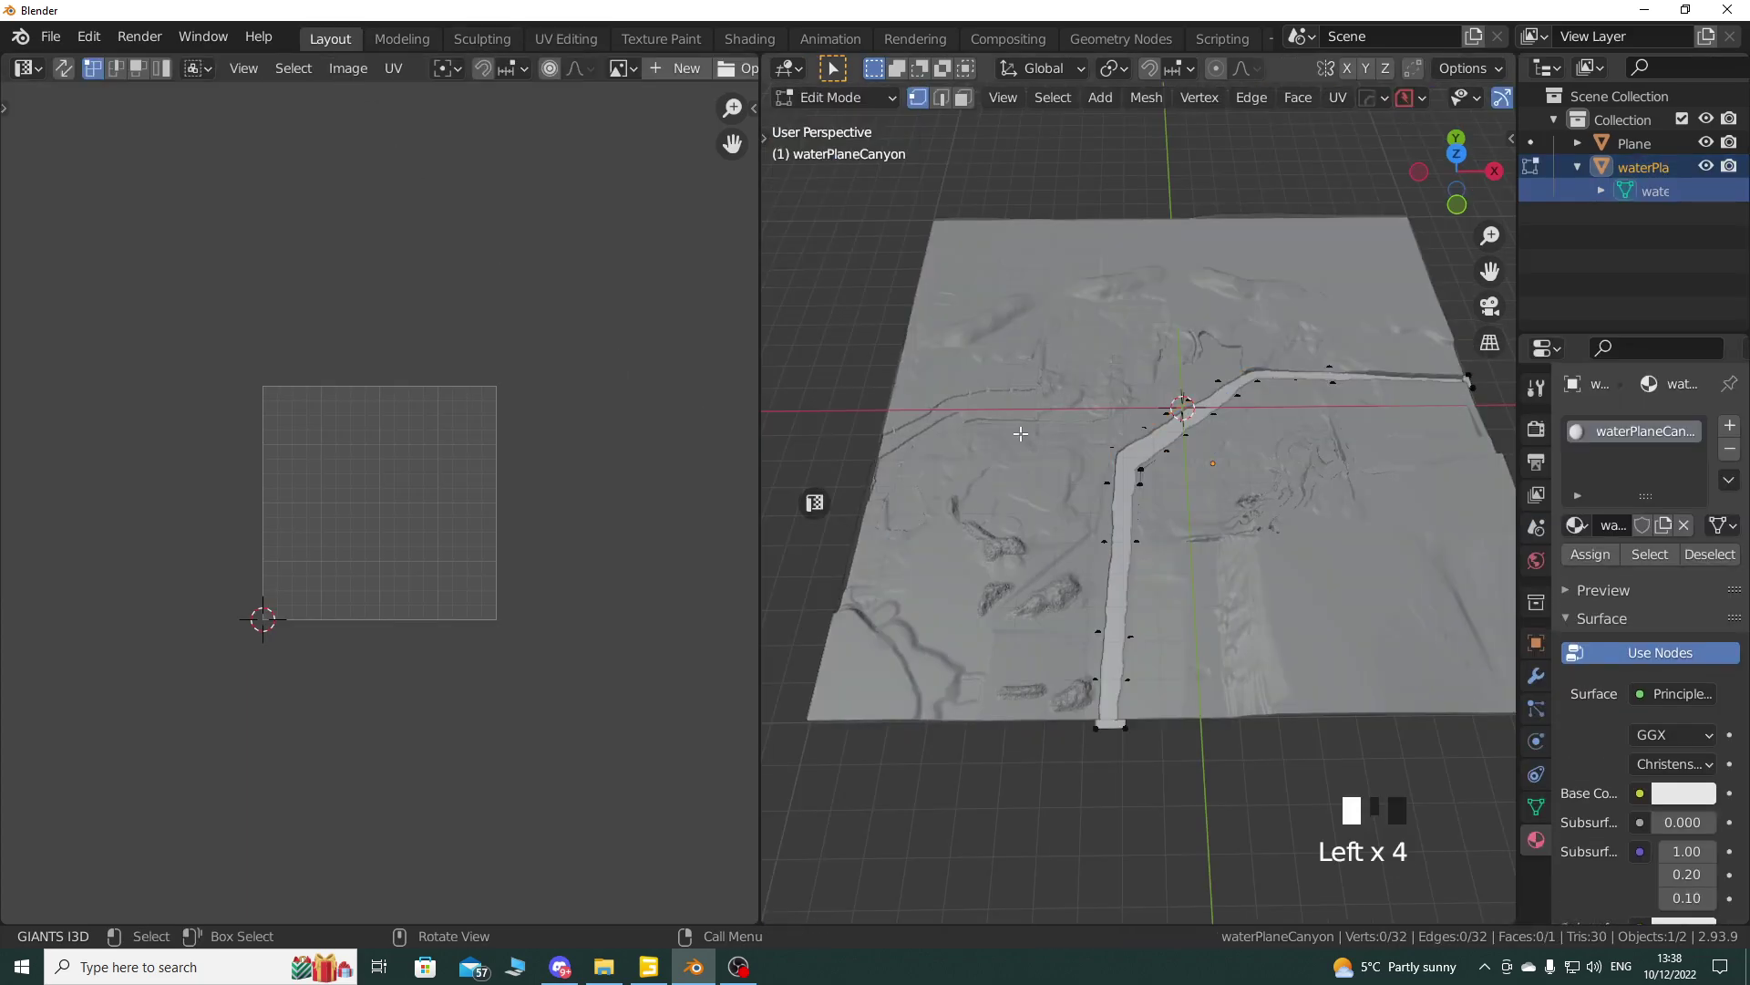
key("a")
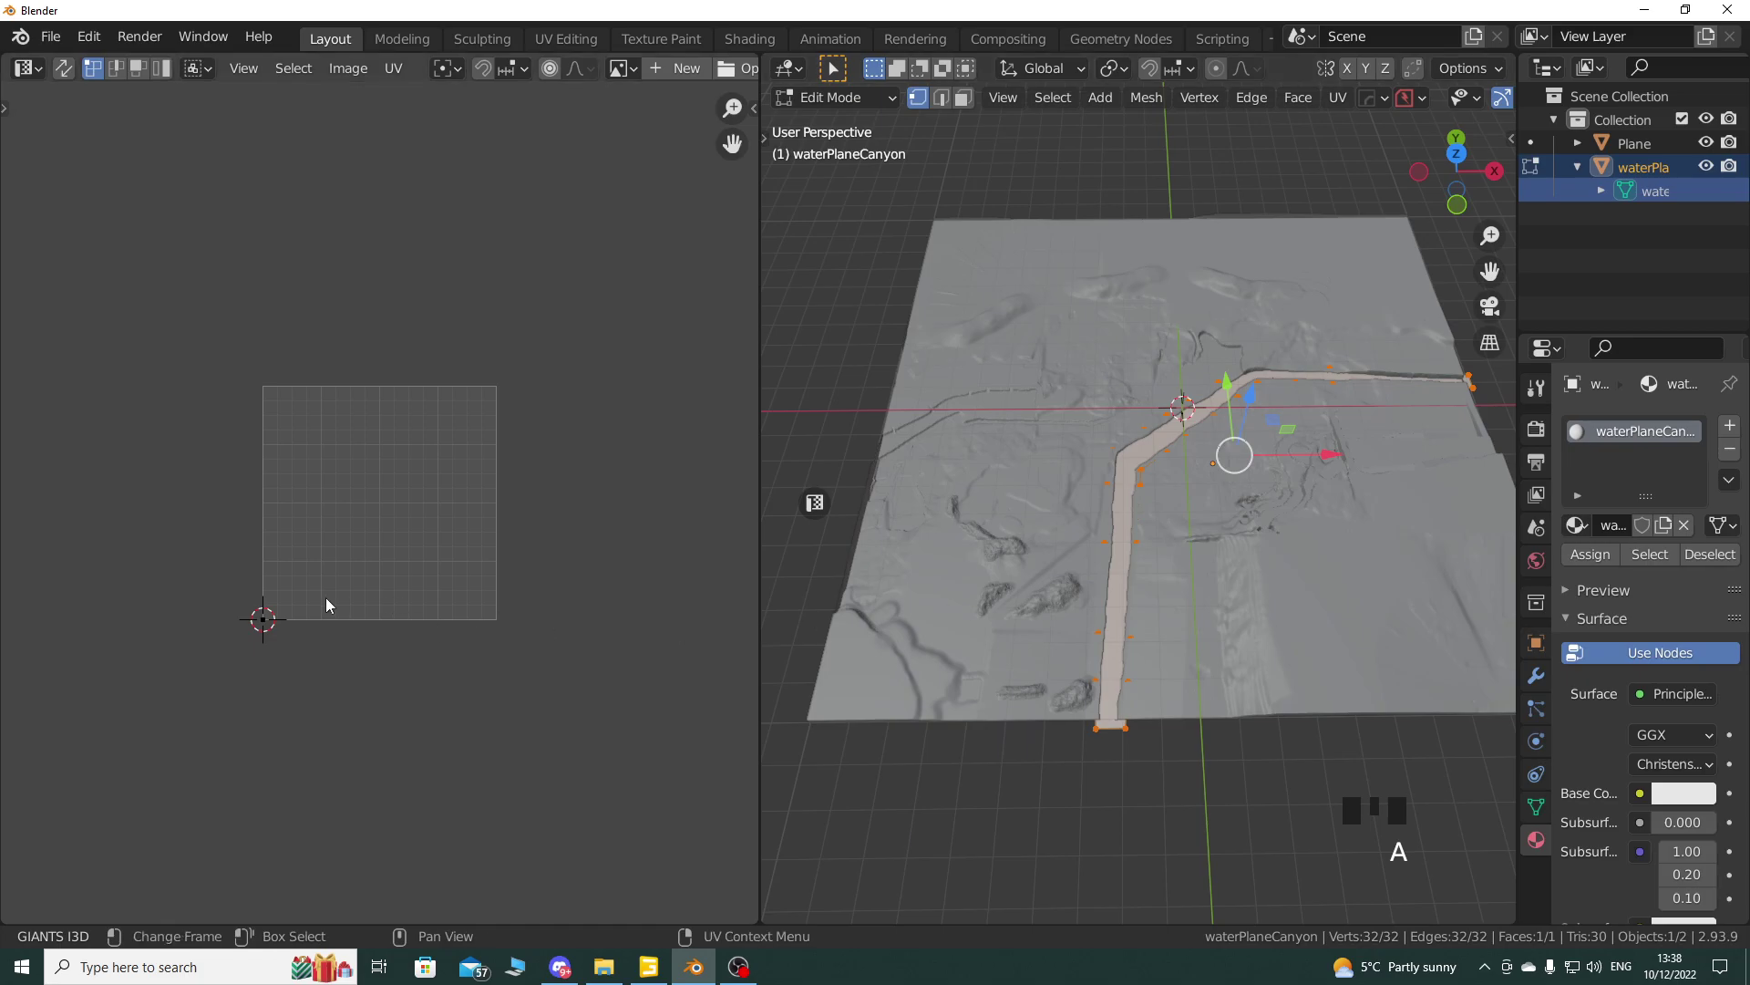
middle_click_drag(304, 653, 368, 581)
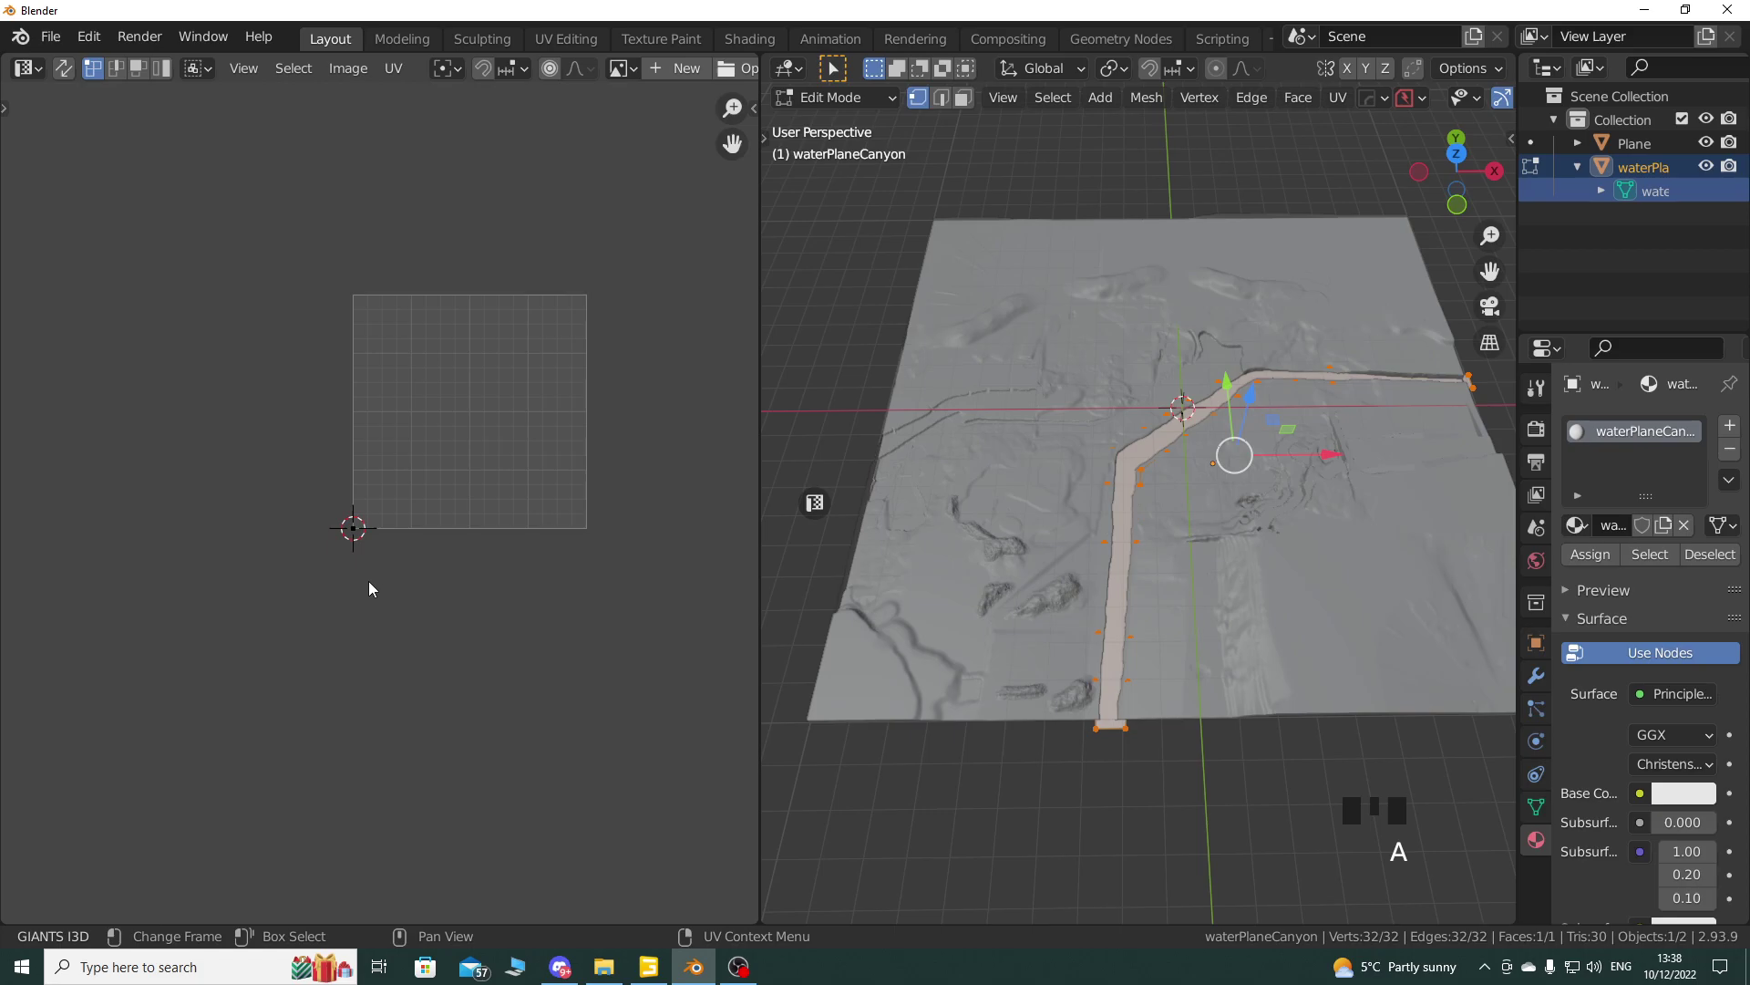
scroll(374, 571, "up", 3)
scroll(361, 589, "up", 2)
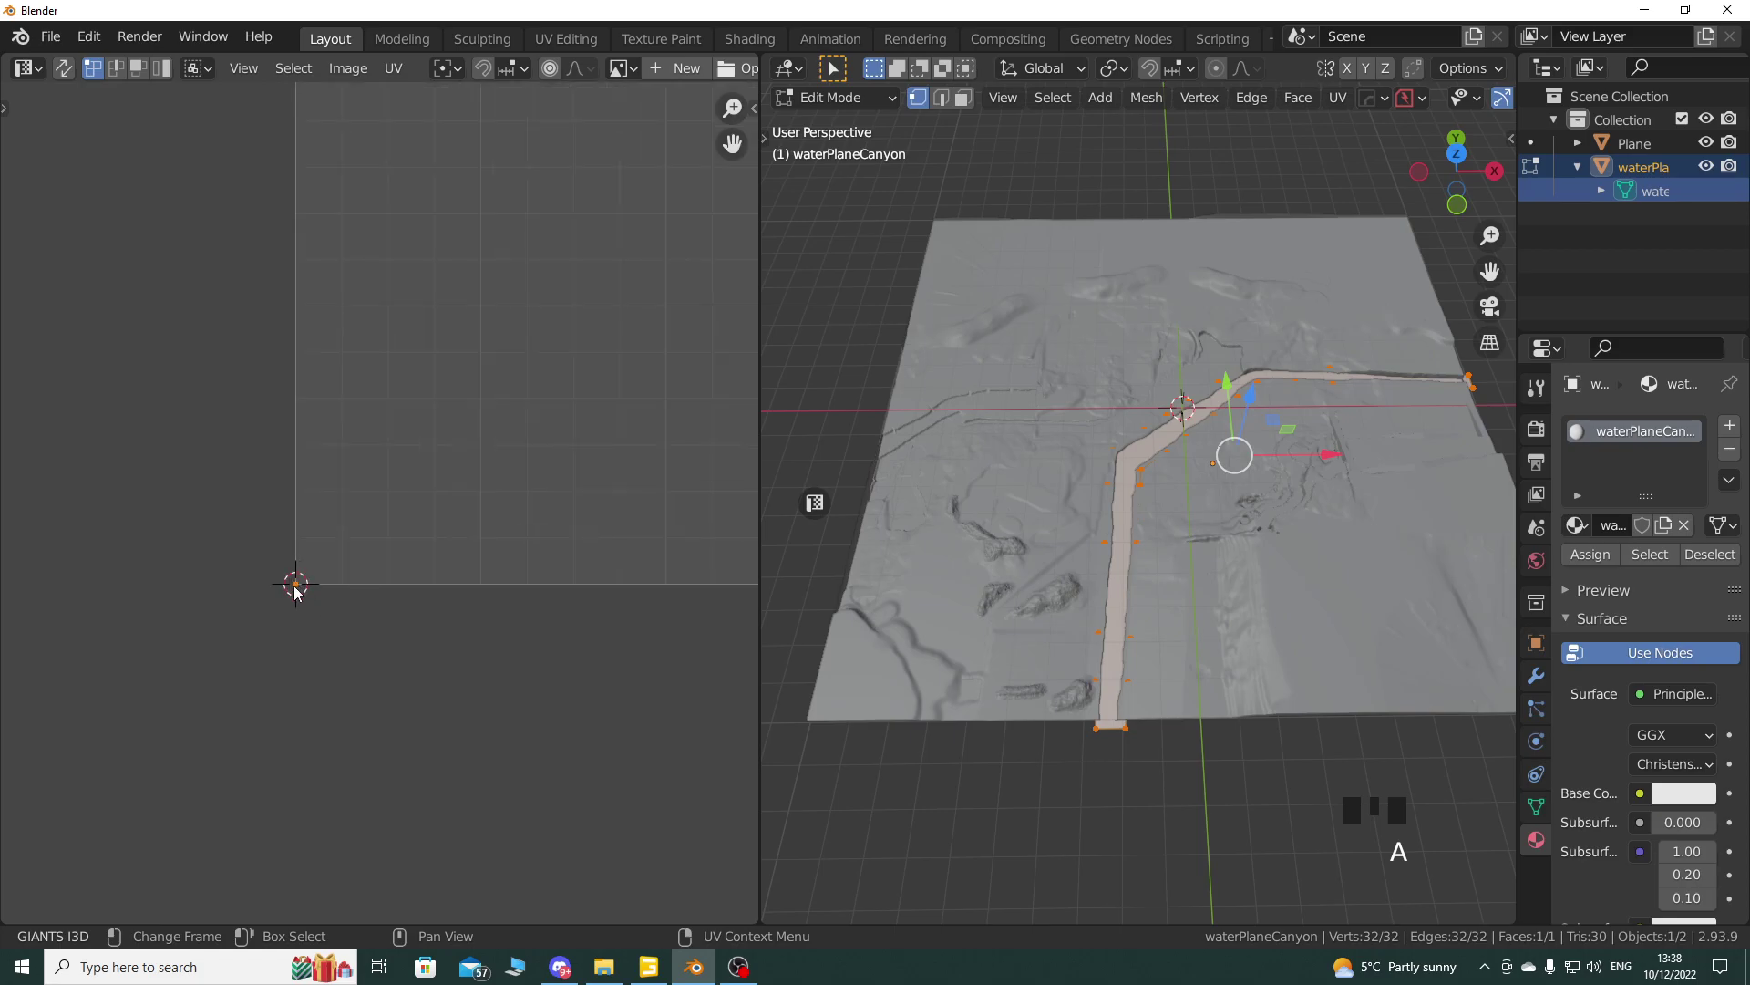
scroll(496, 539, "down", 3)
middle_click_drag(496, 539, 409, 612)
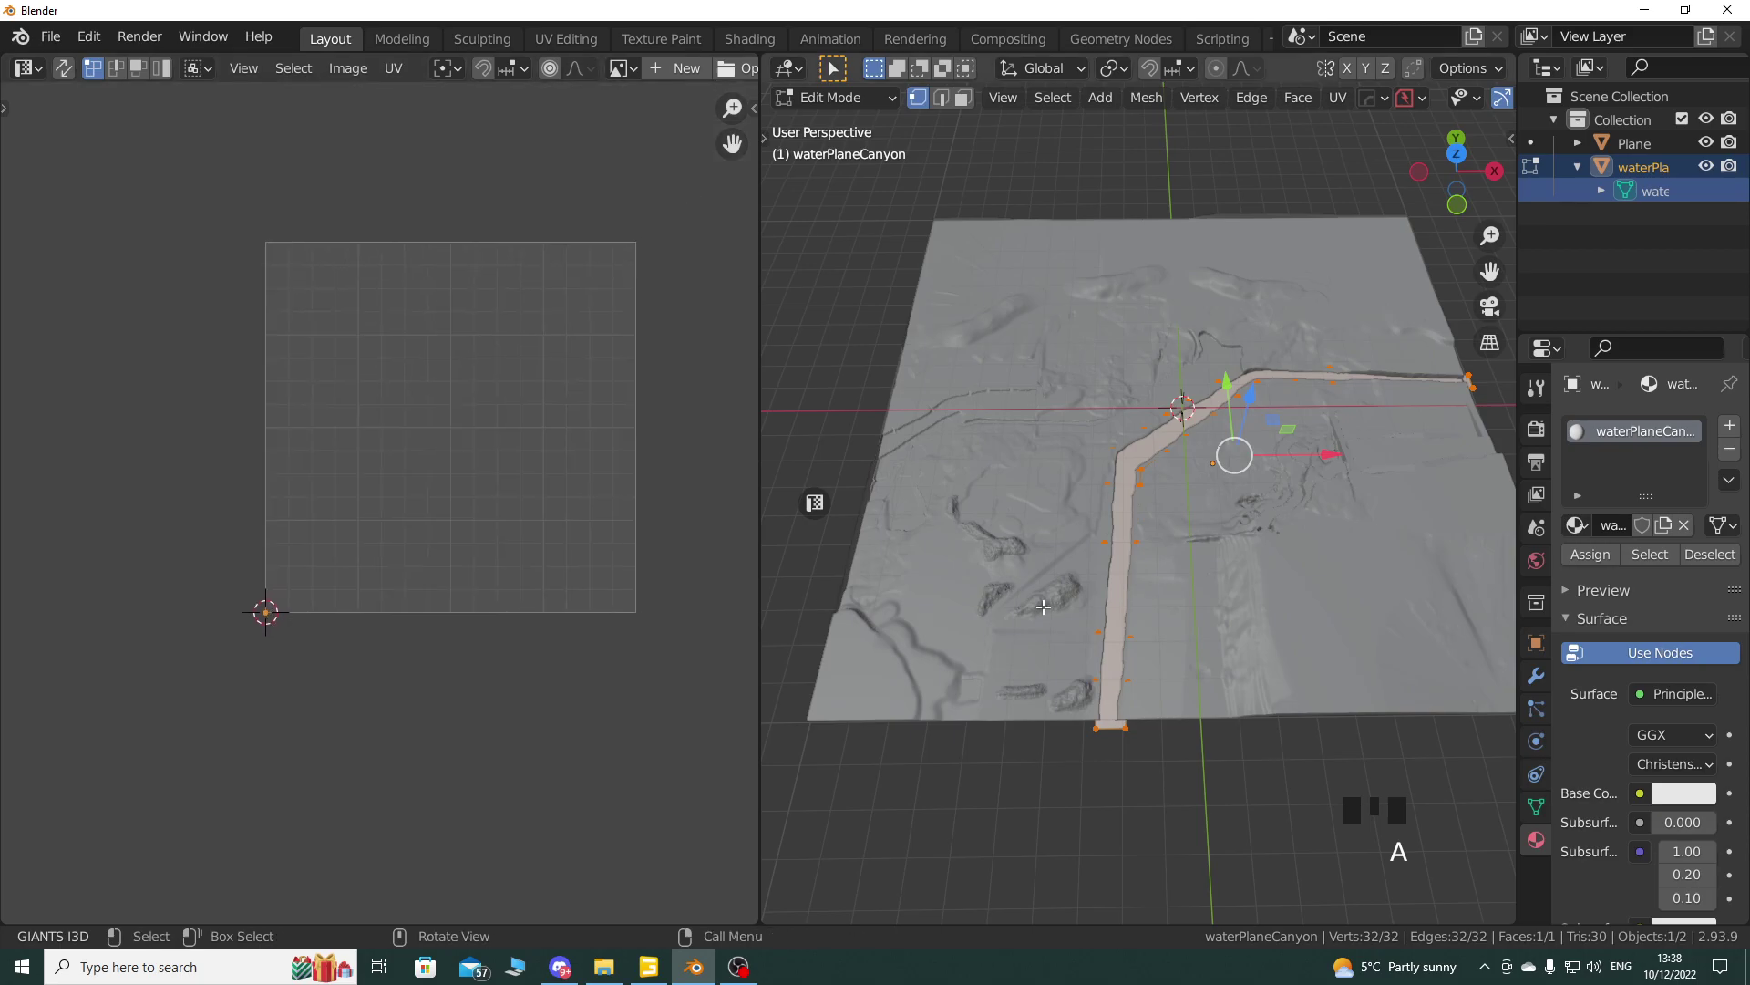
key("KP_7")
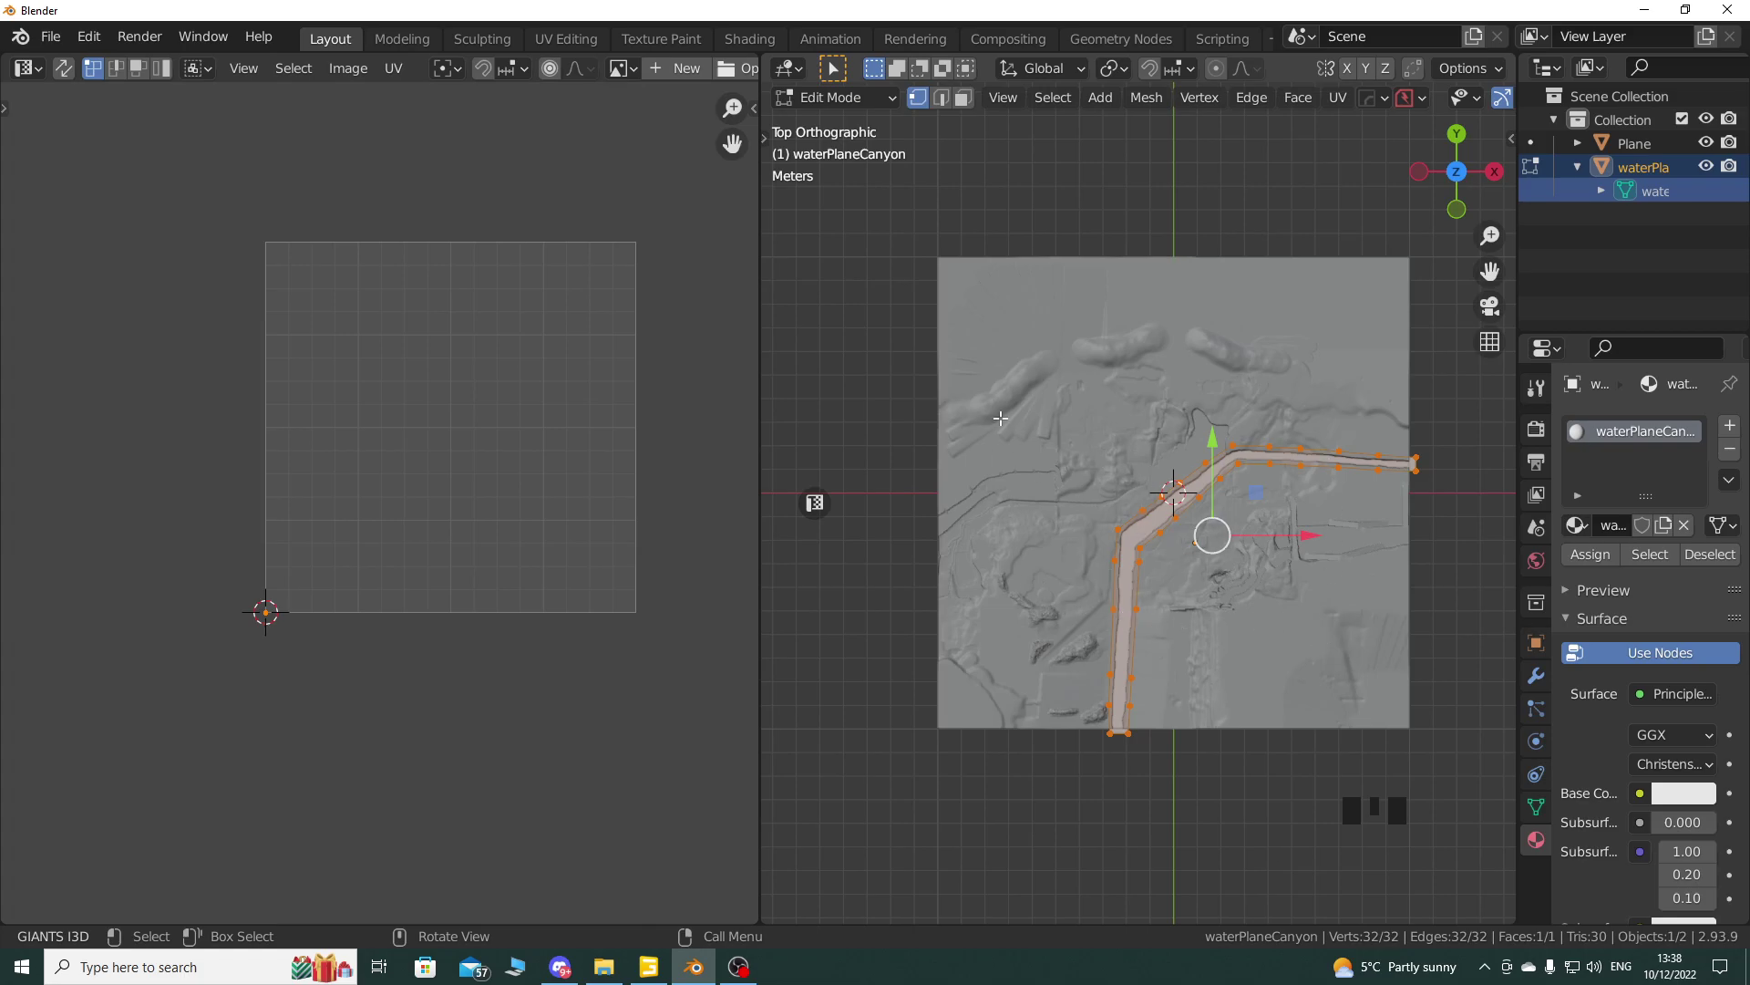
key("u")
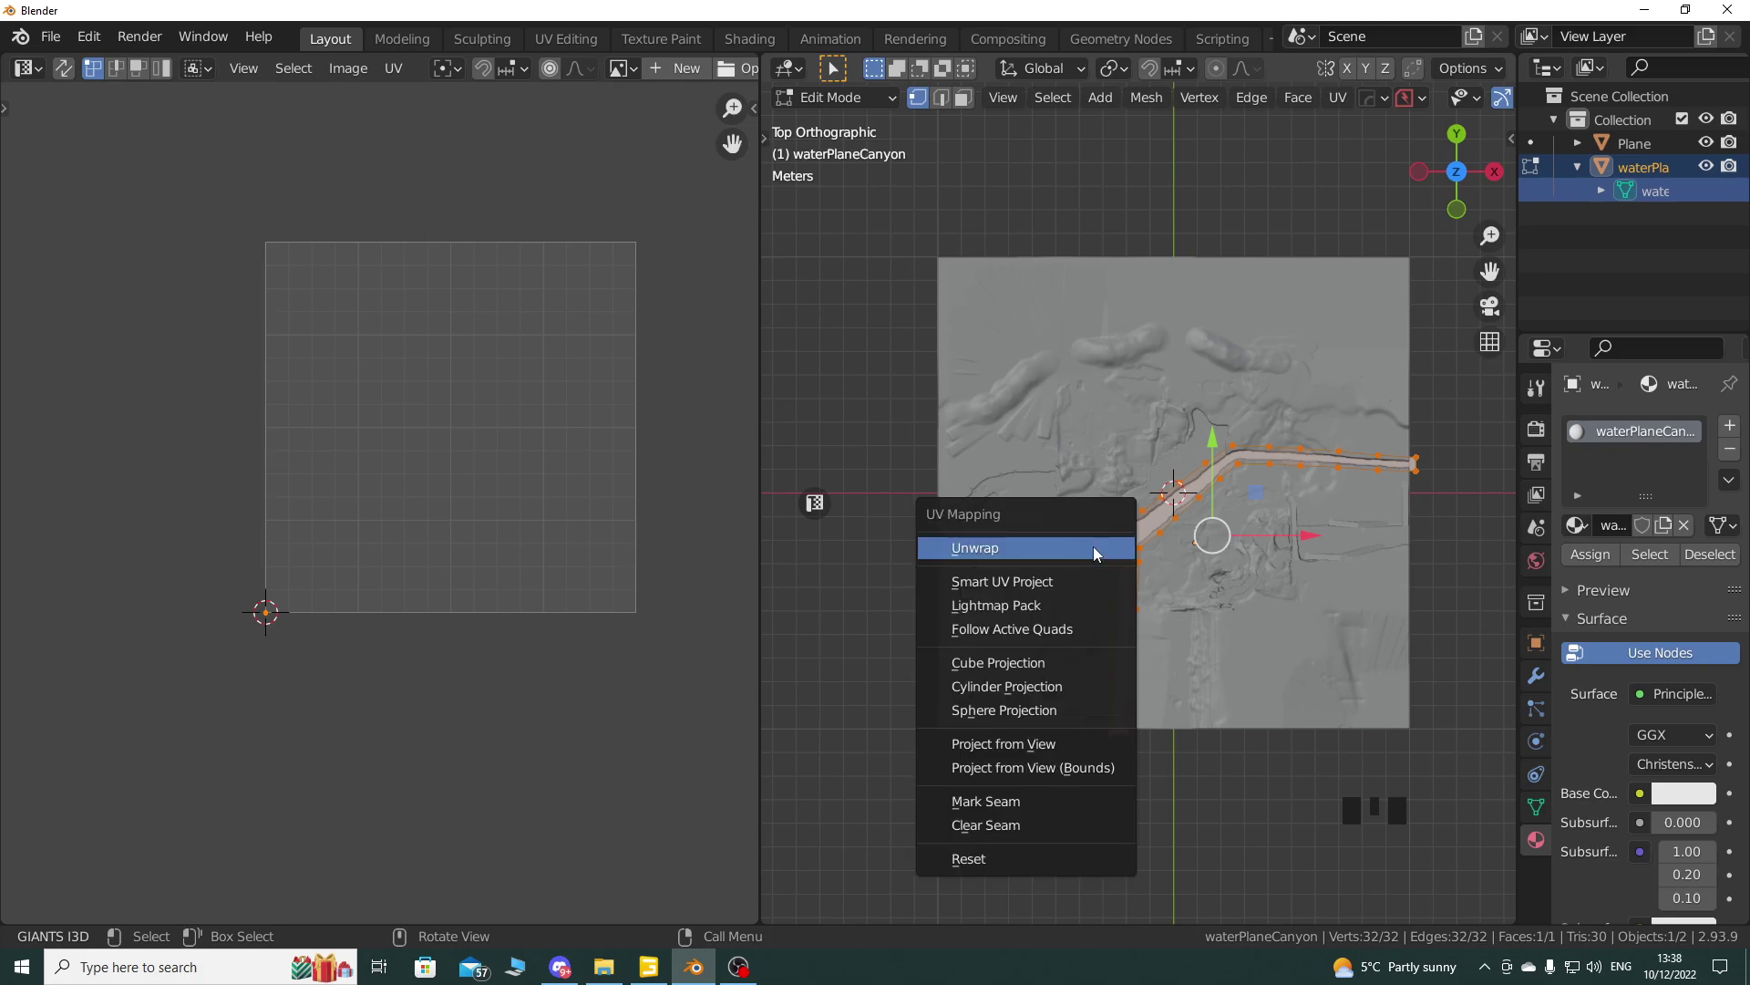
left_click(1014, 768)
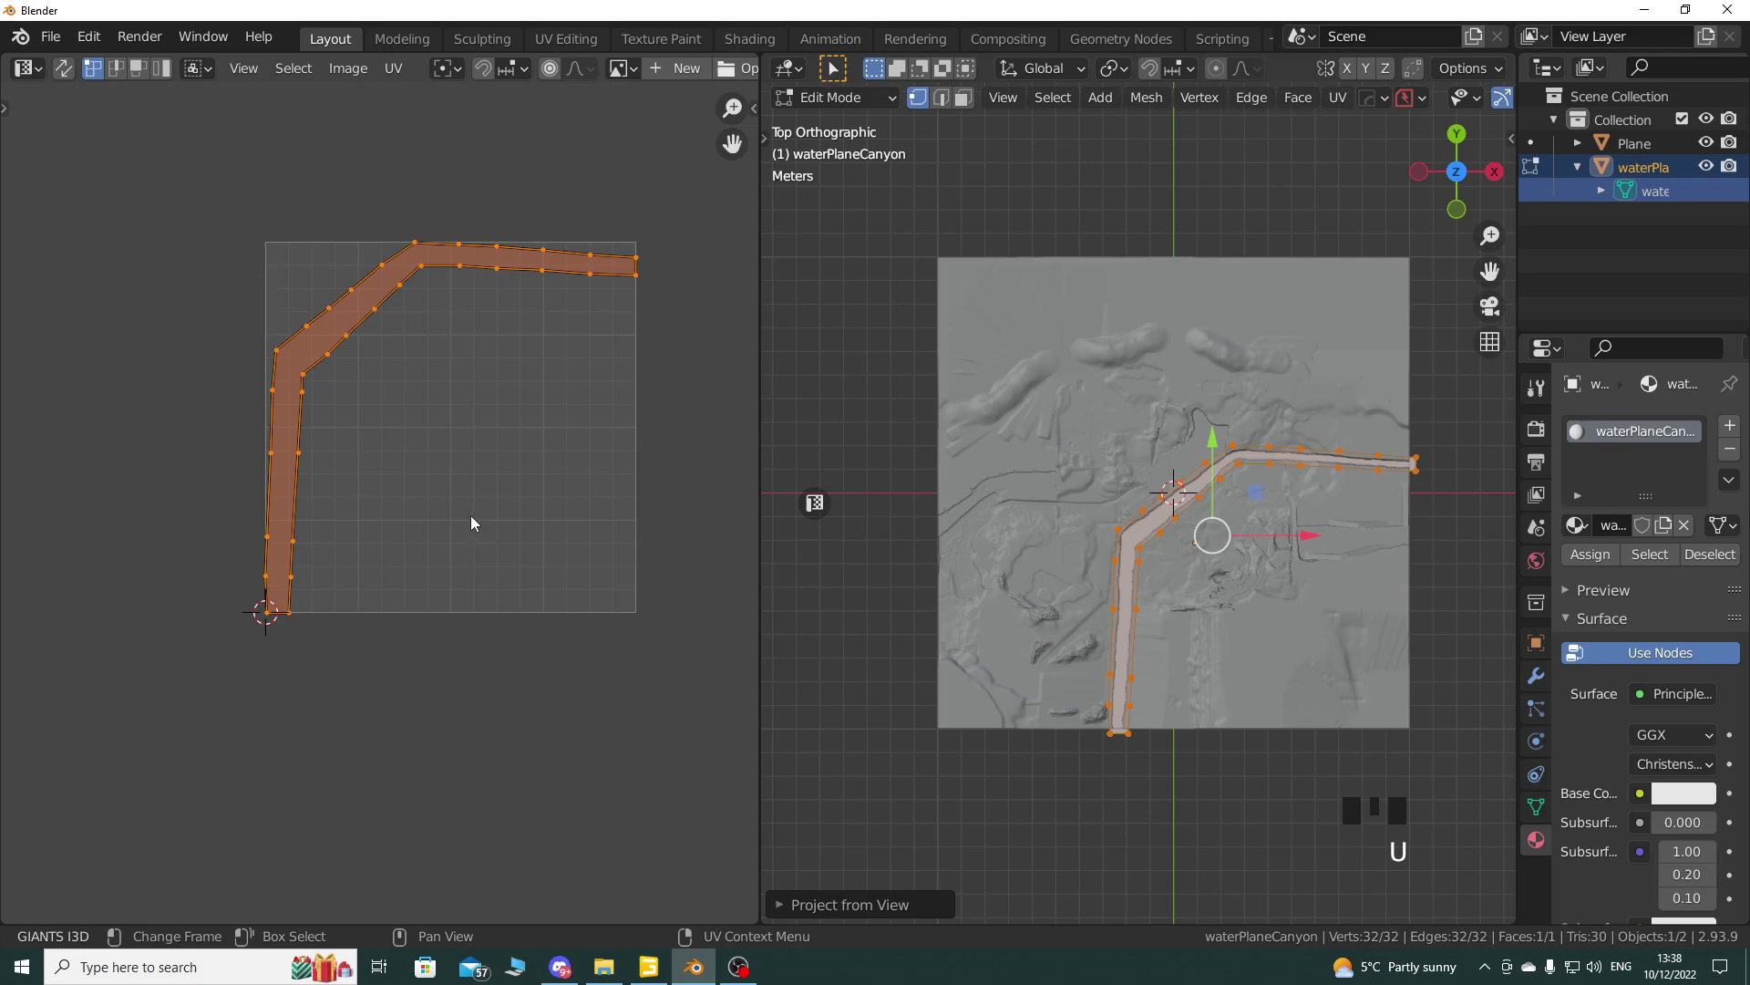
key("s")
right_click(444, 441)
middle_click_drag(450, 487, 440, 511)
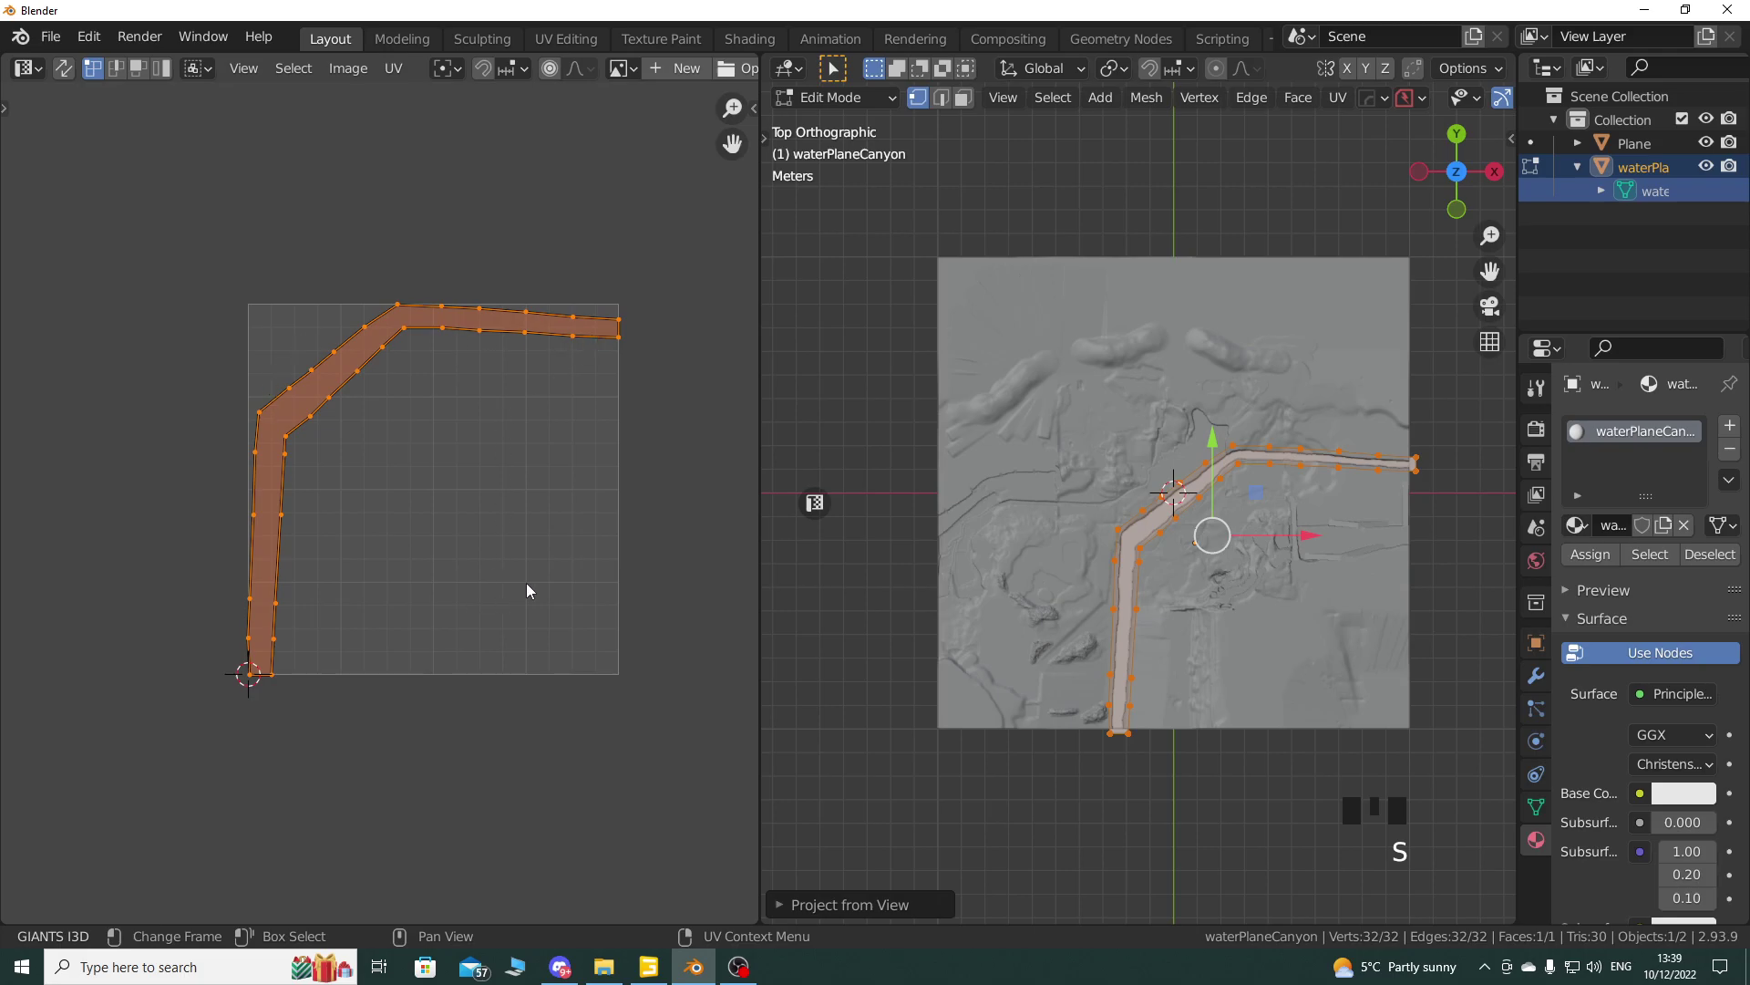
Step: Close the UV editor, return waterPlaneCanyon to Object Mode and view the terrain in perspective
left_click(814, 502)
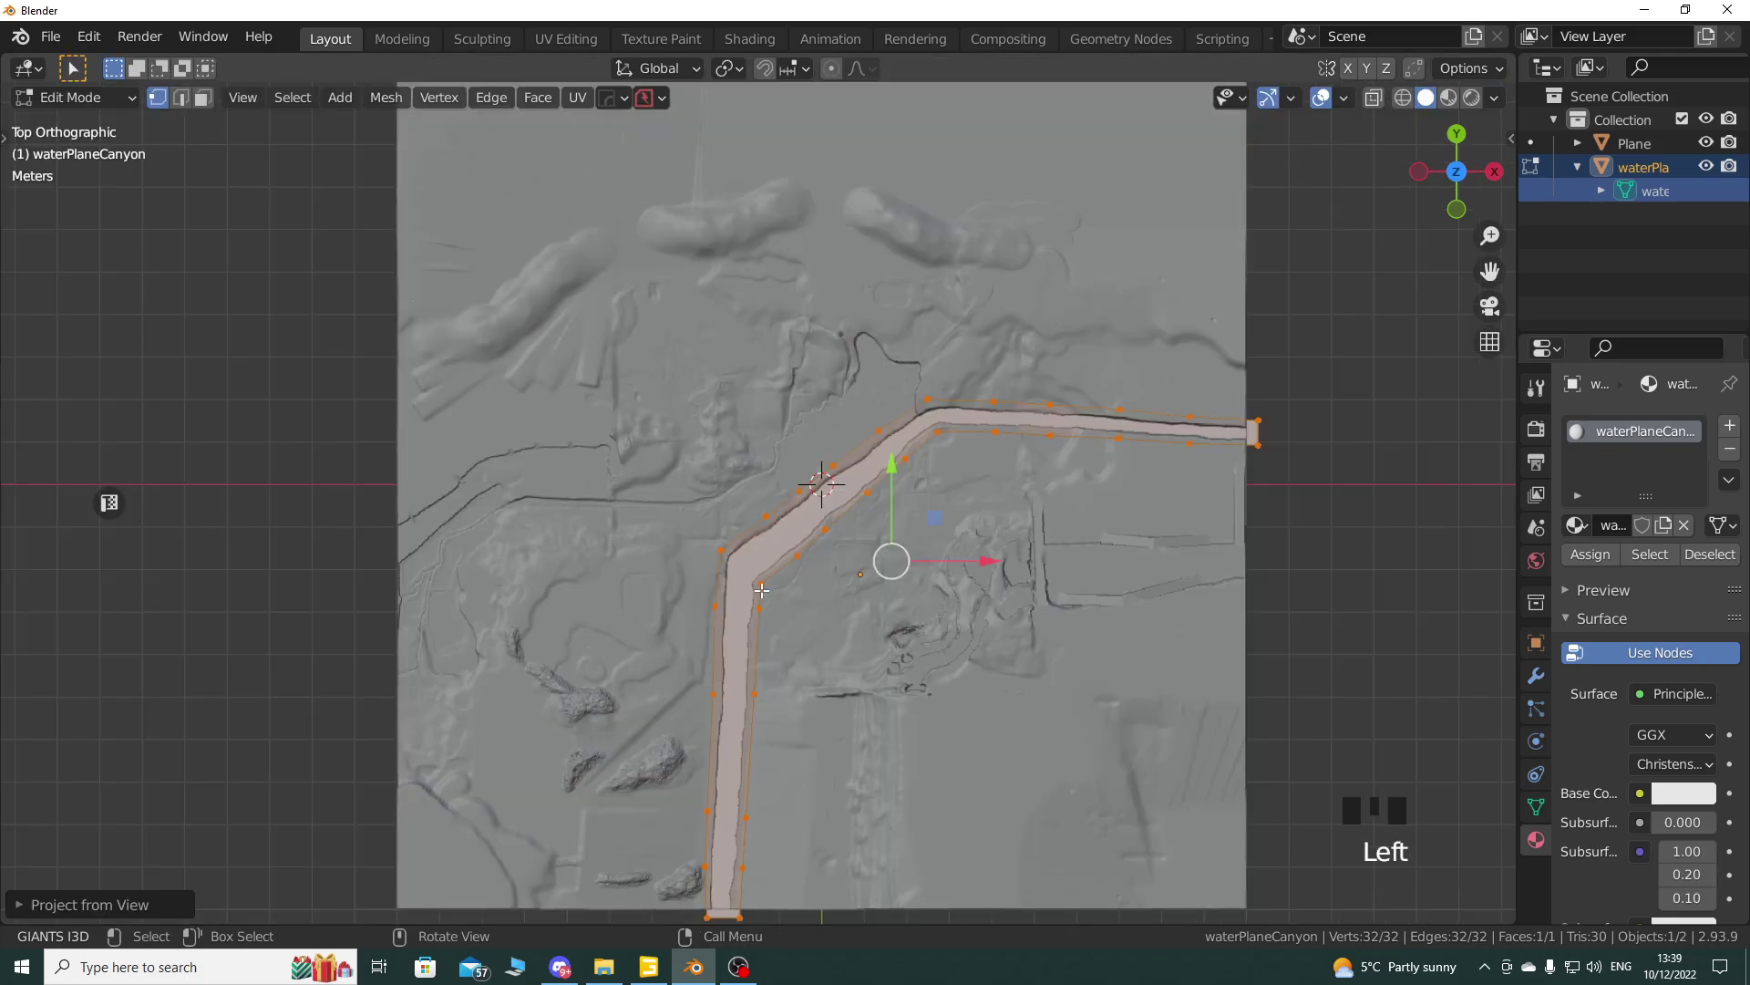
key("Tab")
middle_click_drag(774, 576, 800, 490)
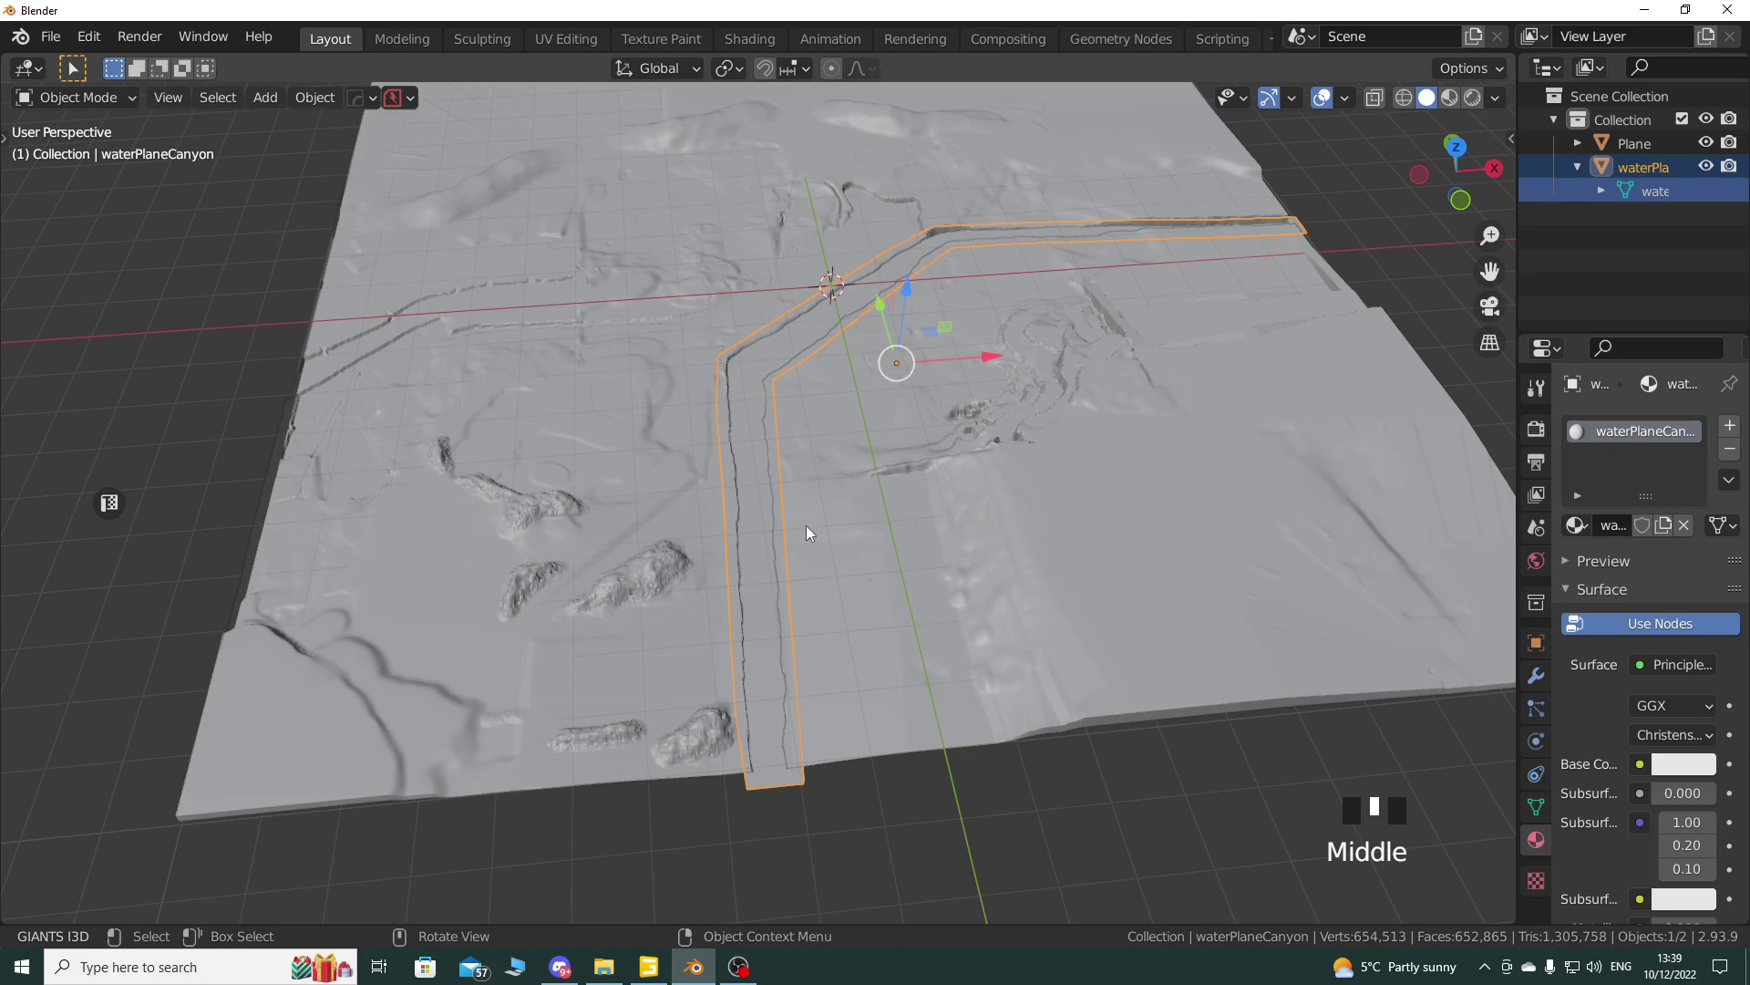
key("n")
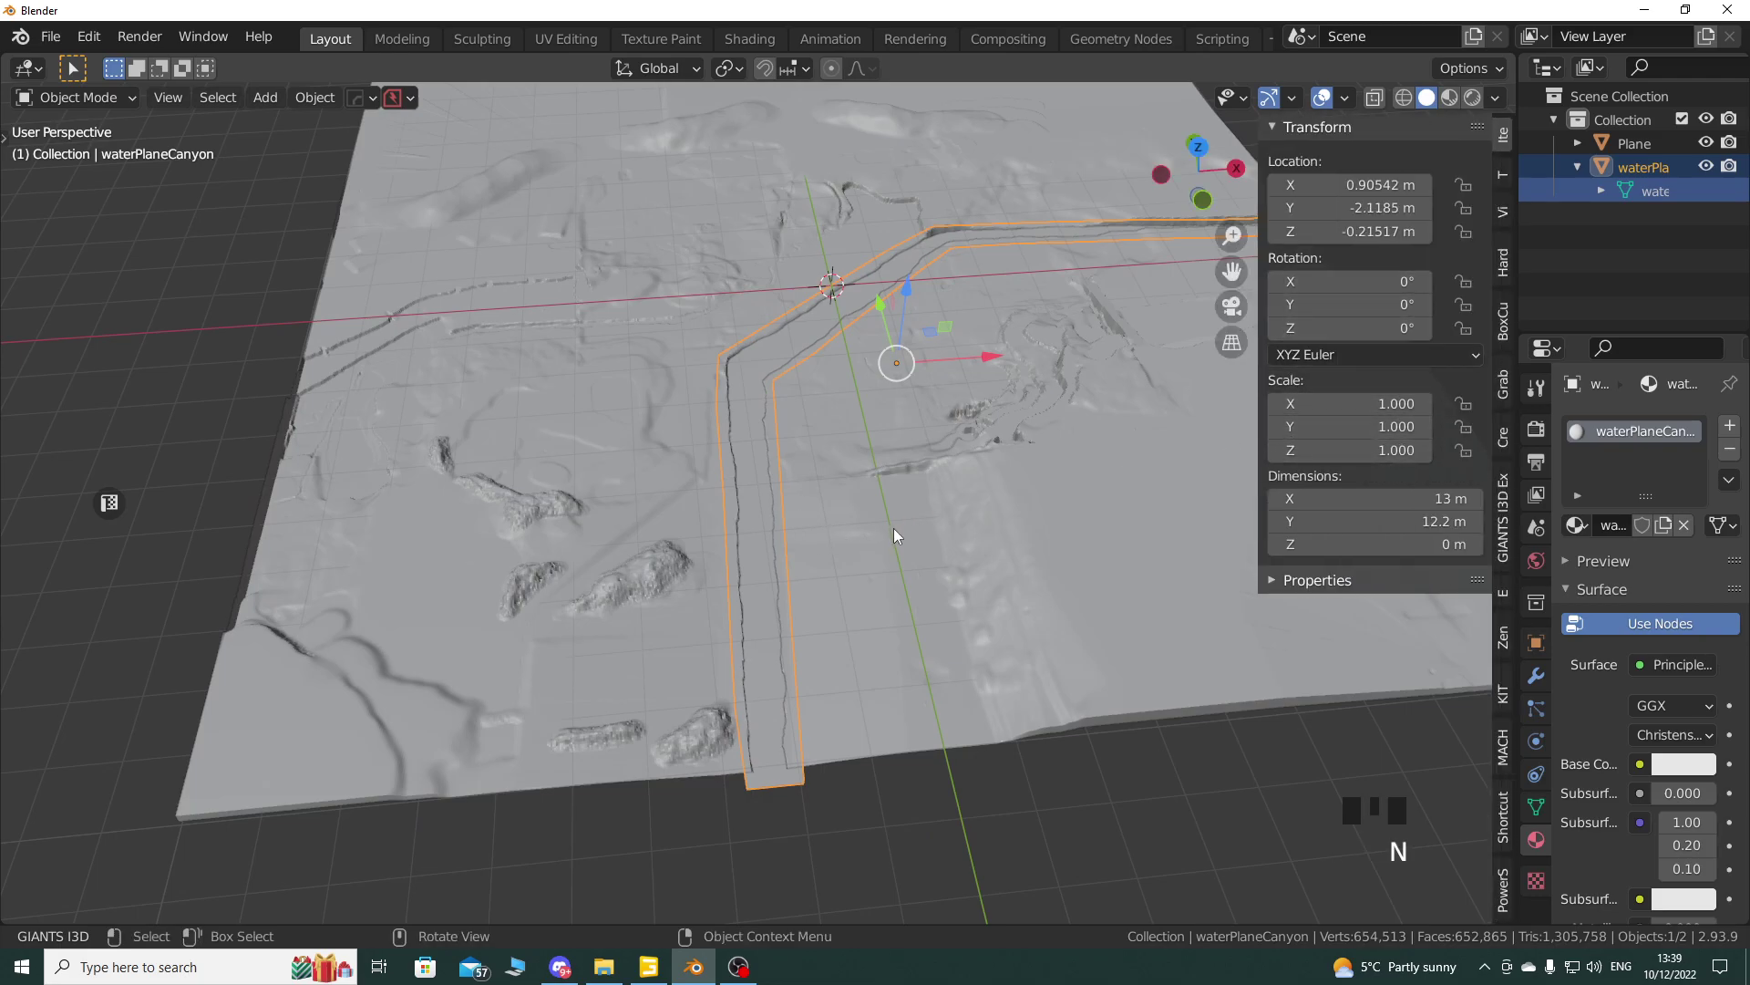
key("n")
middle_click_drag(950, 477, 847, 572)
scroll(810, 567, "down", 2)
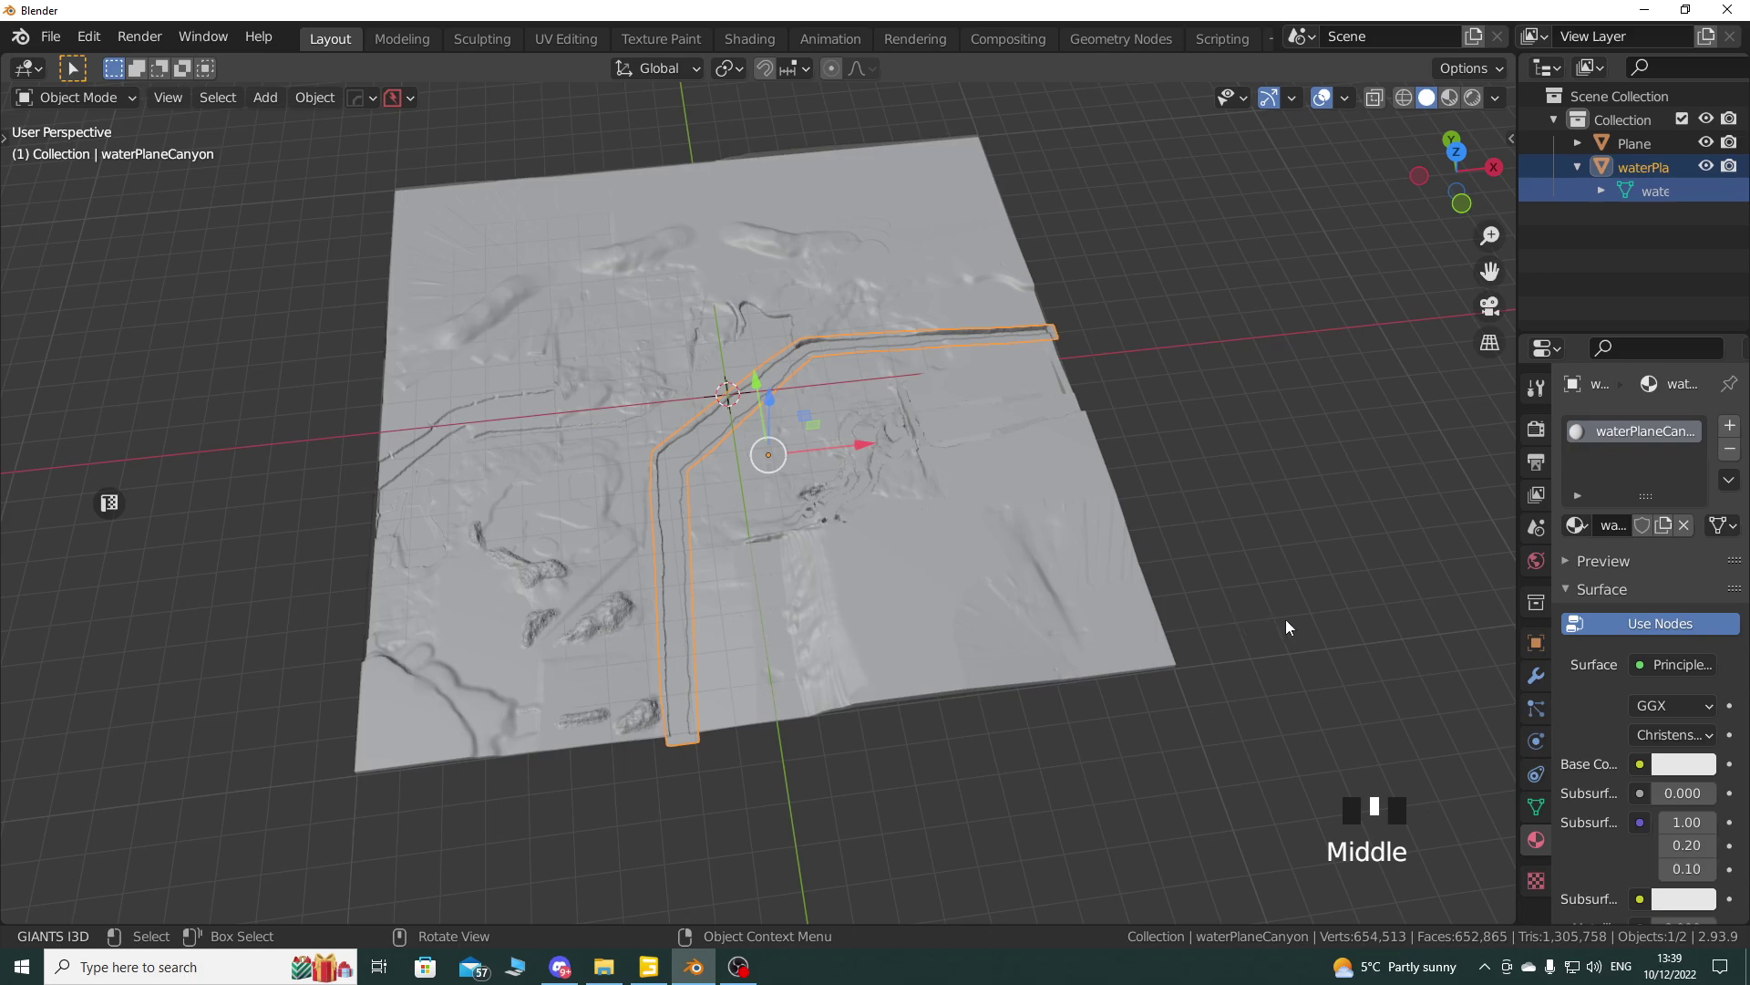
Step: Display the object properties of waterPlaneCanyon and check its name
left_click(1536, 642)
left_click(1660, 425)
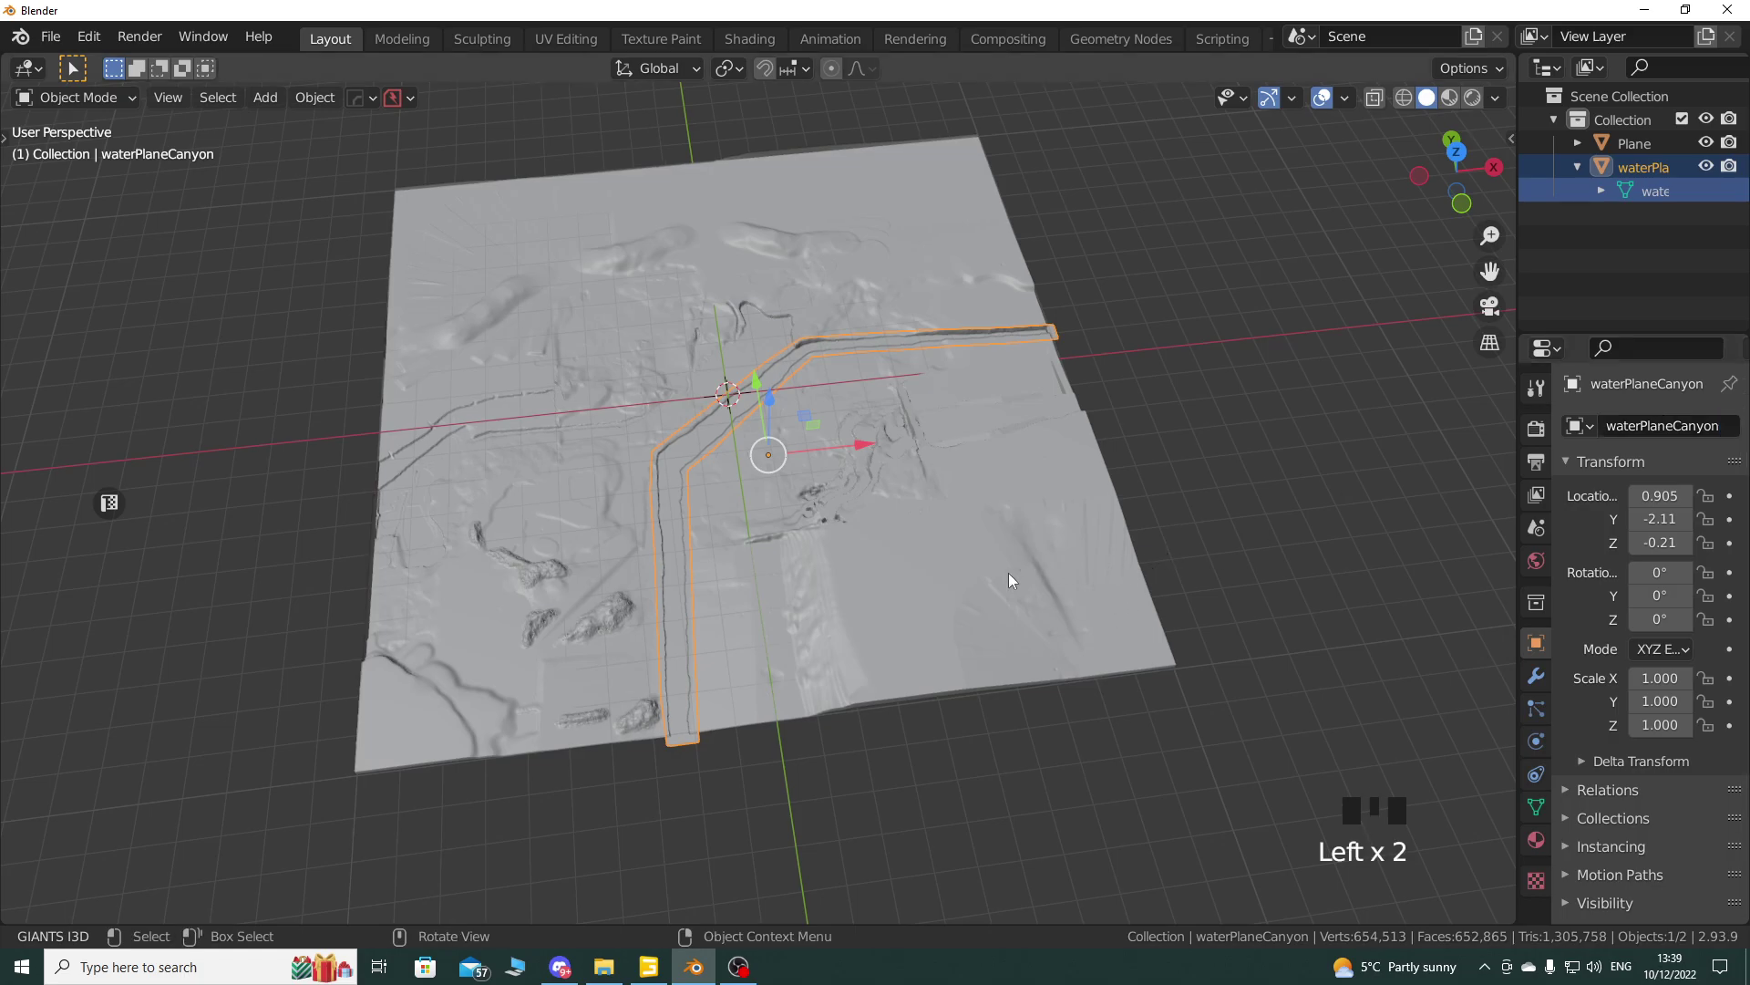
middle_click_drag(1021, 578, 937, 593, "shift")
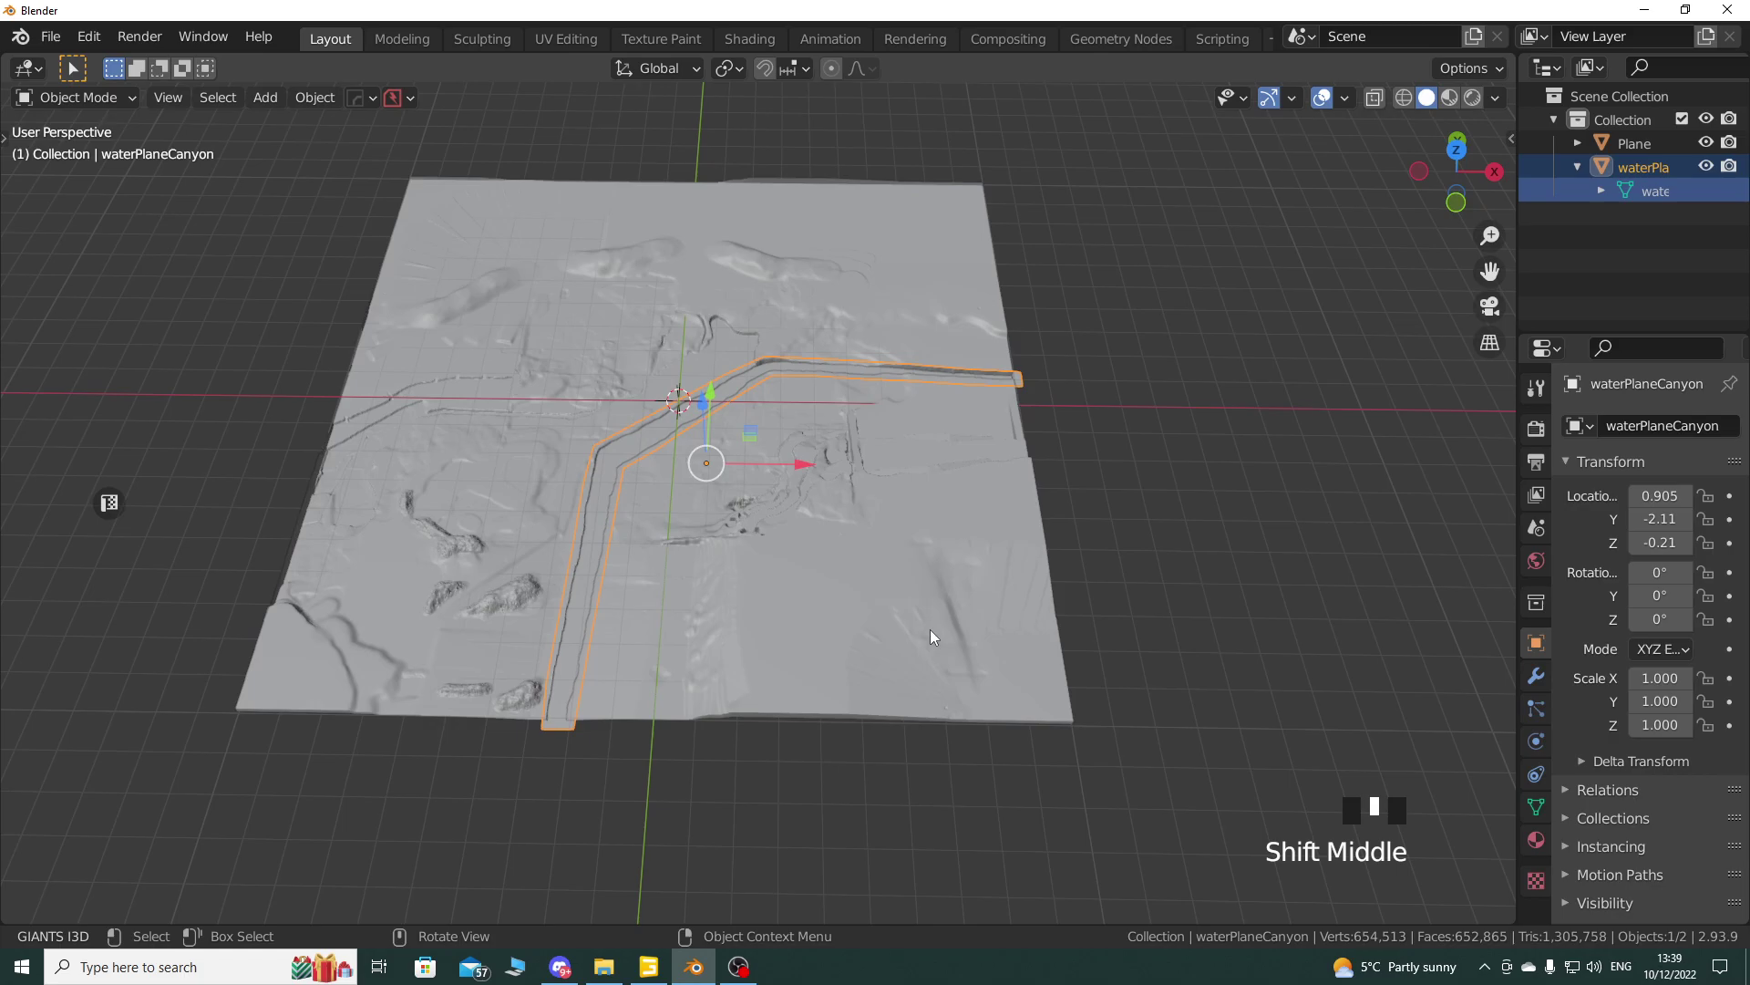
Step: Show the GIANTS I3D Exporter settings beside the viewport and widen them until the option names are readable
key("n")
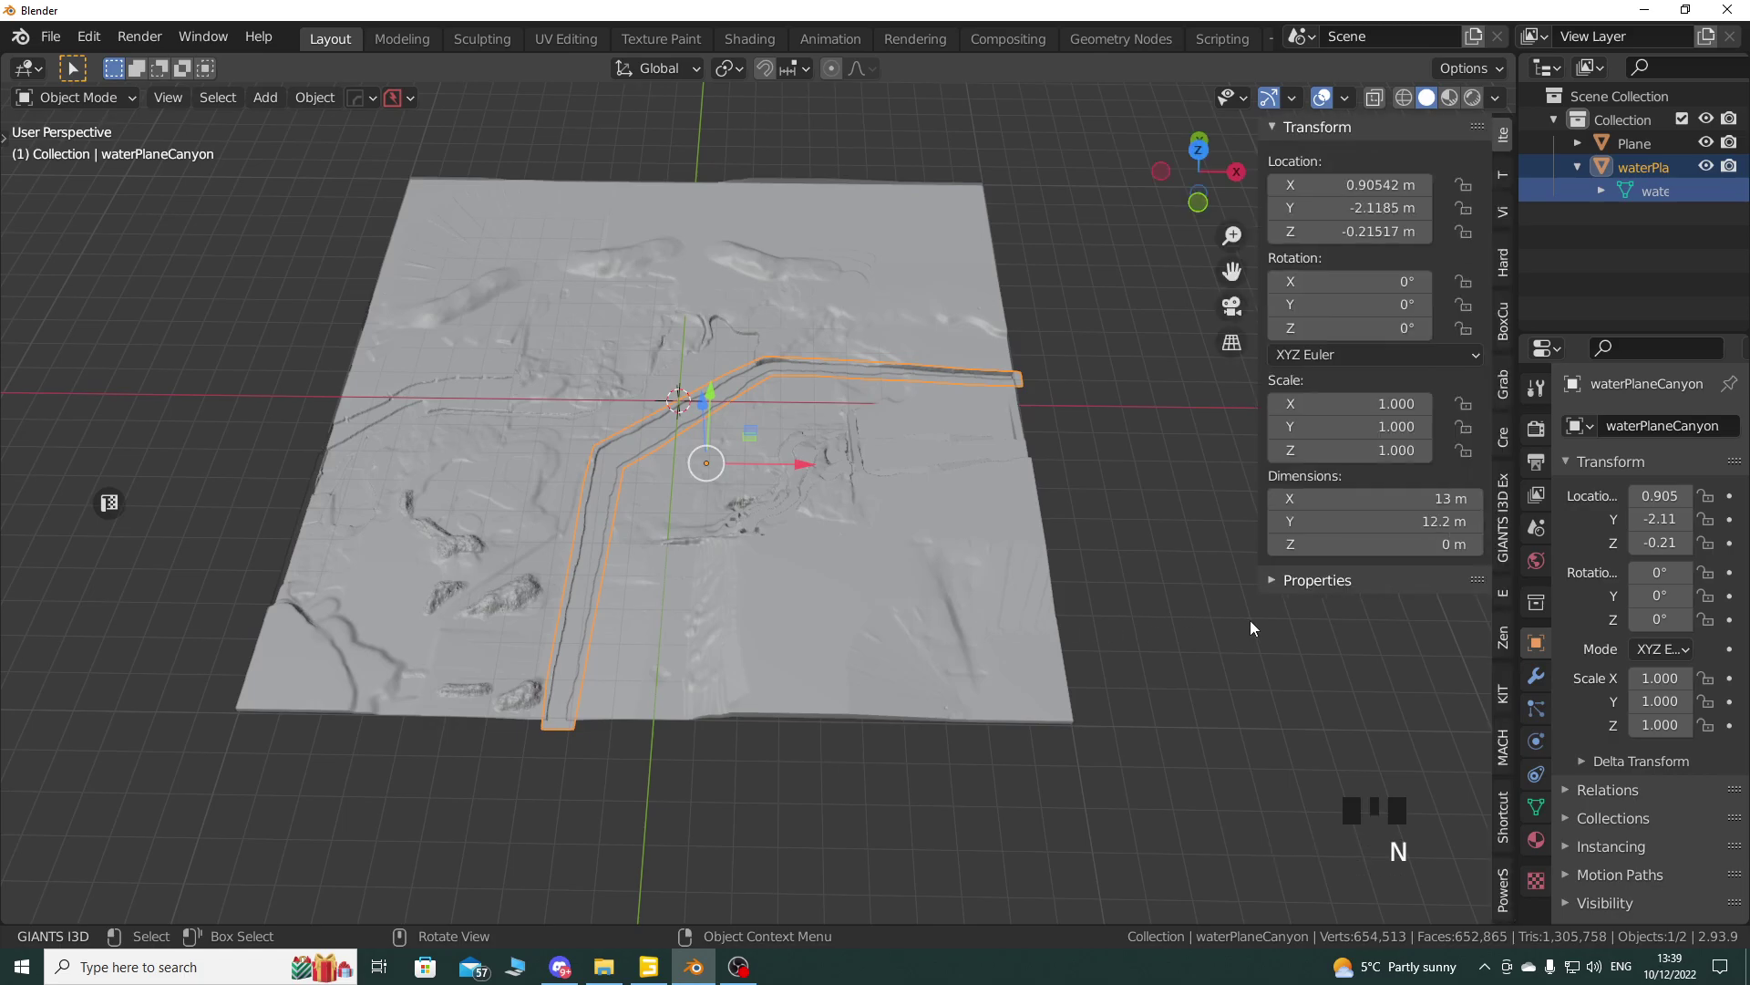
left_click(1503, 538)
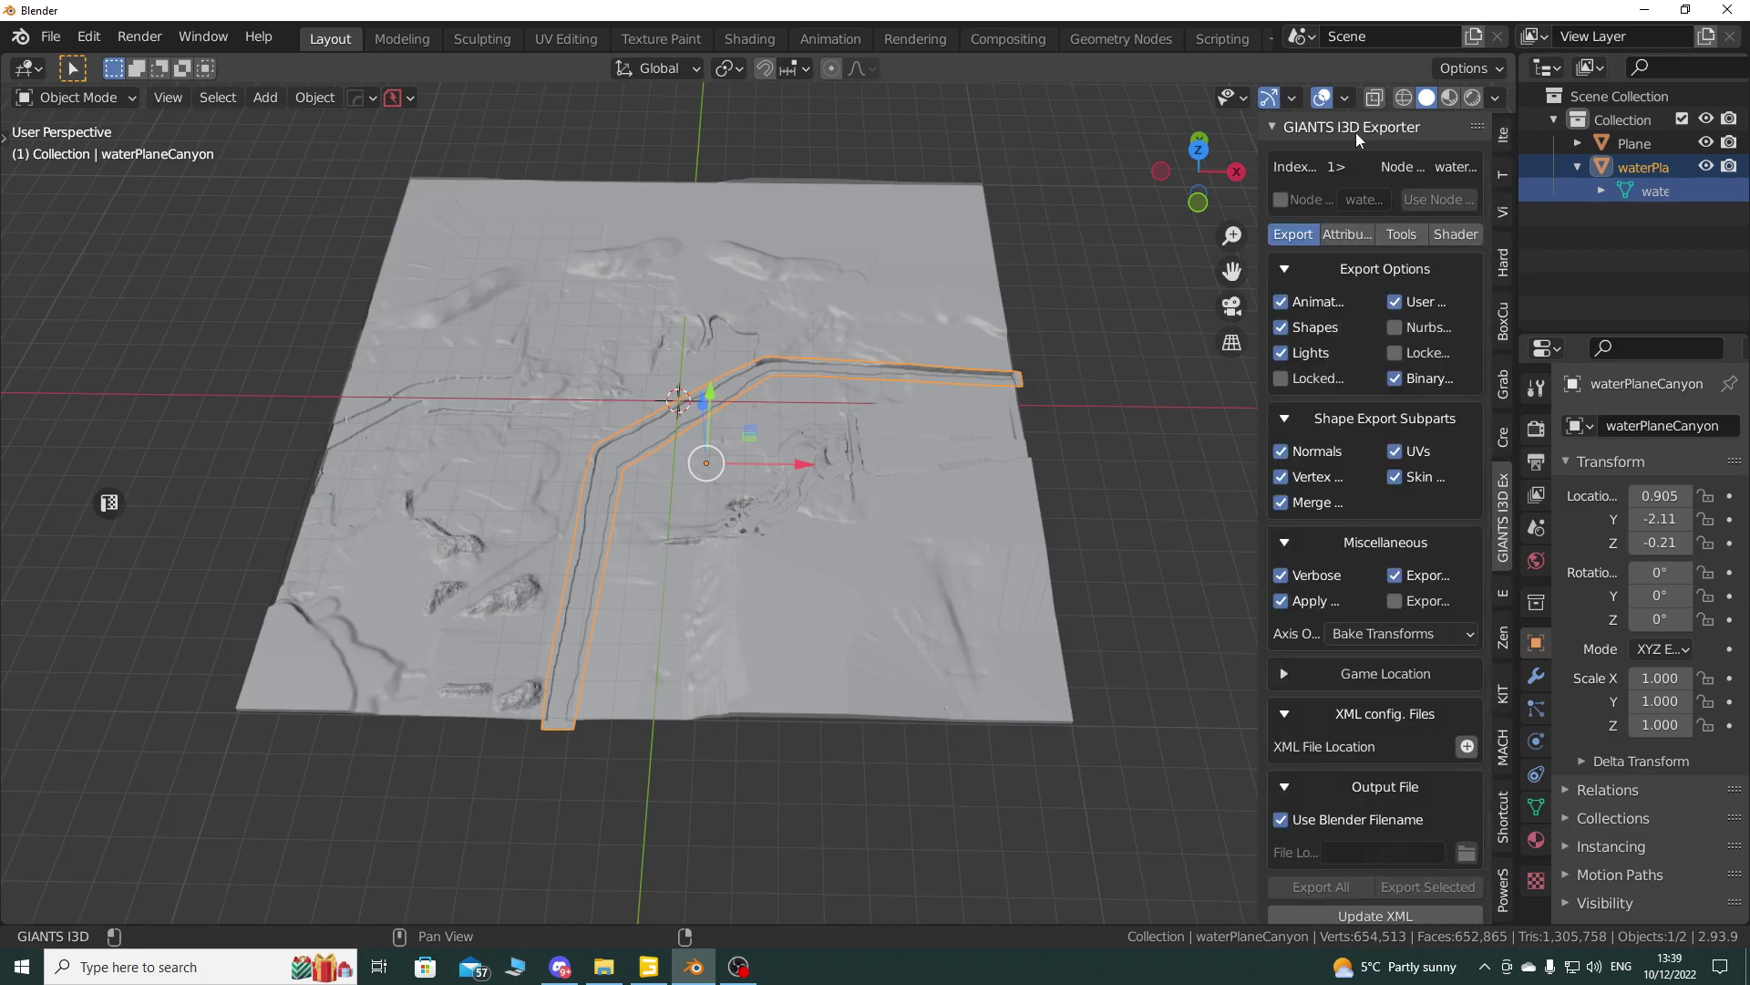
left_click_drag(1262, 372, 1111, 374)
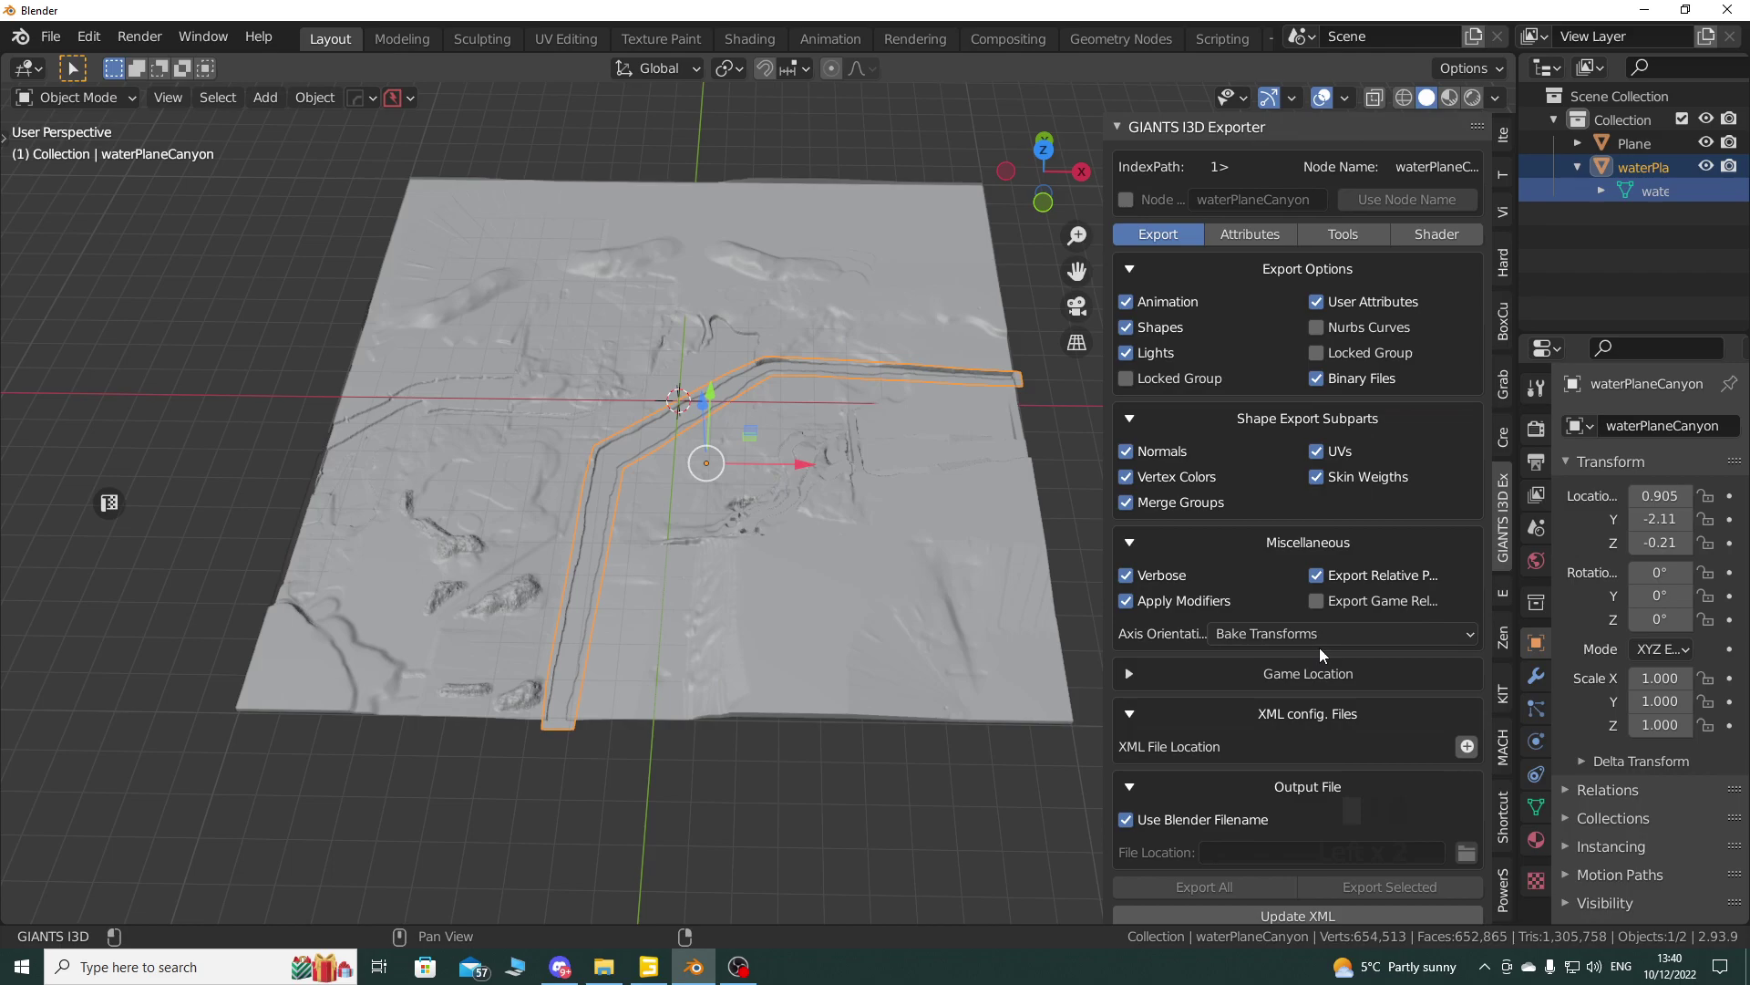
left_click(1645, 10)
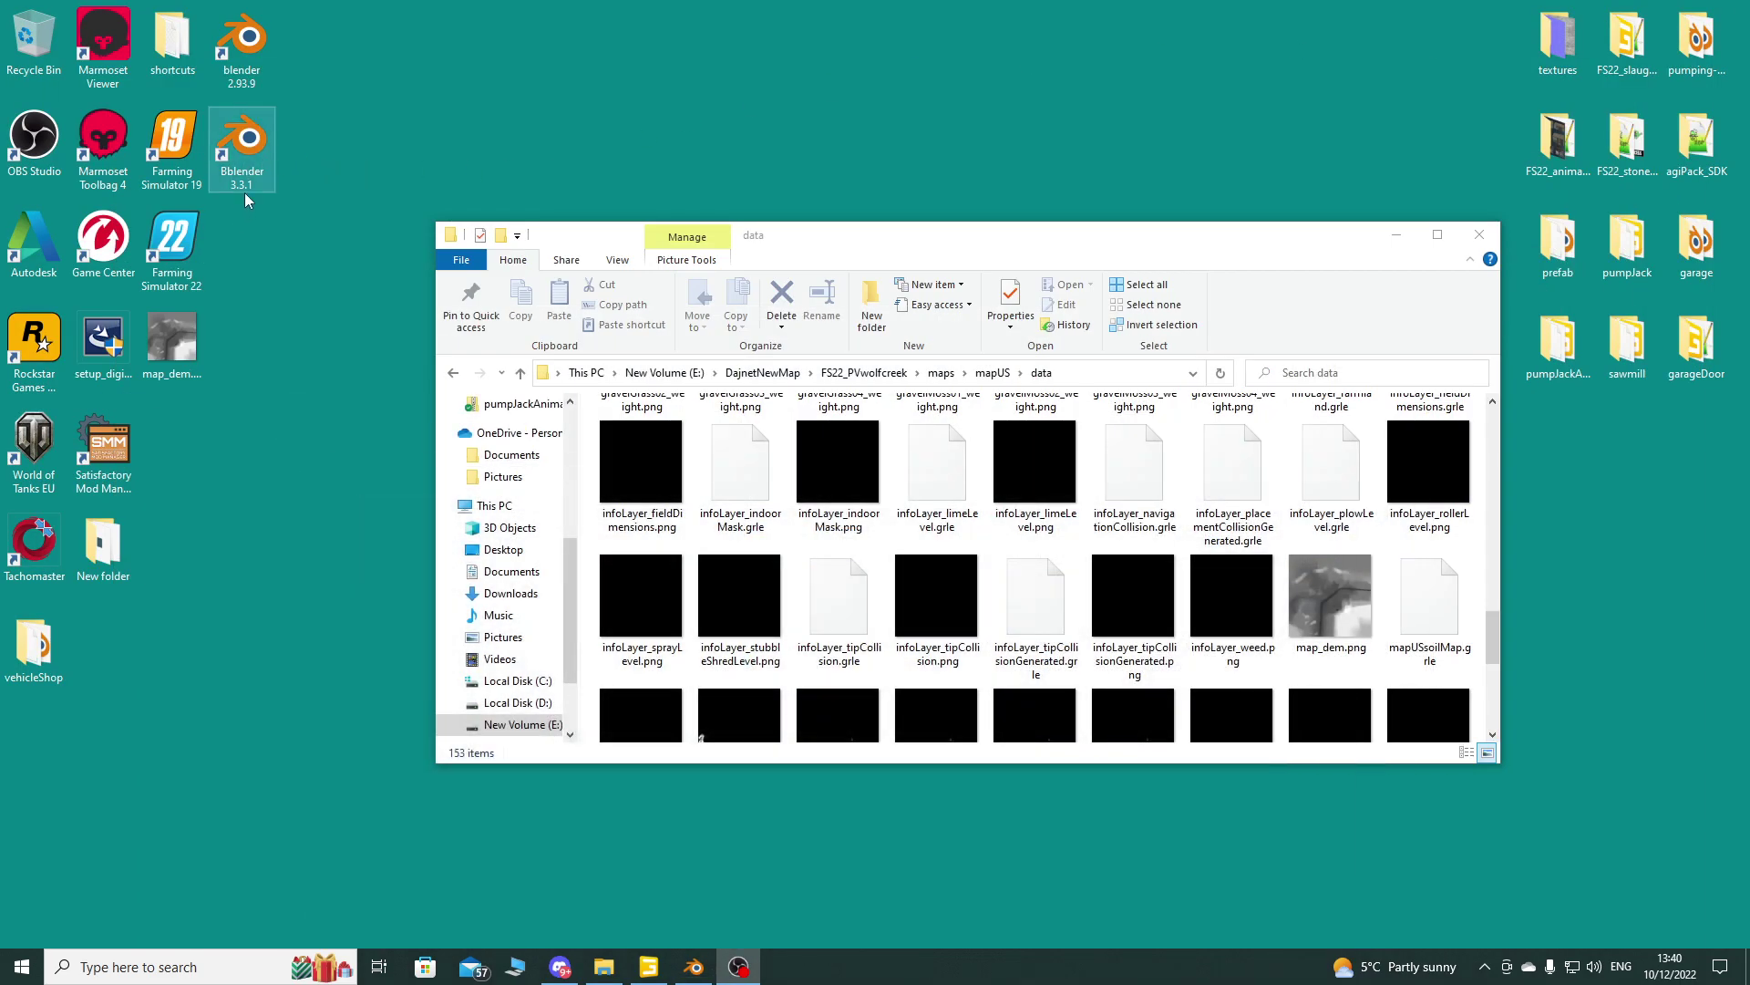
left_click(693, 967)
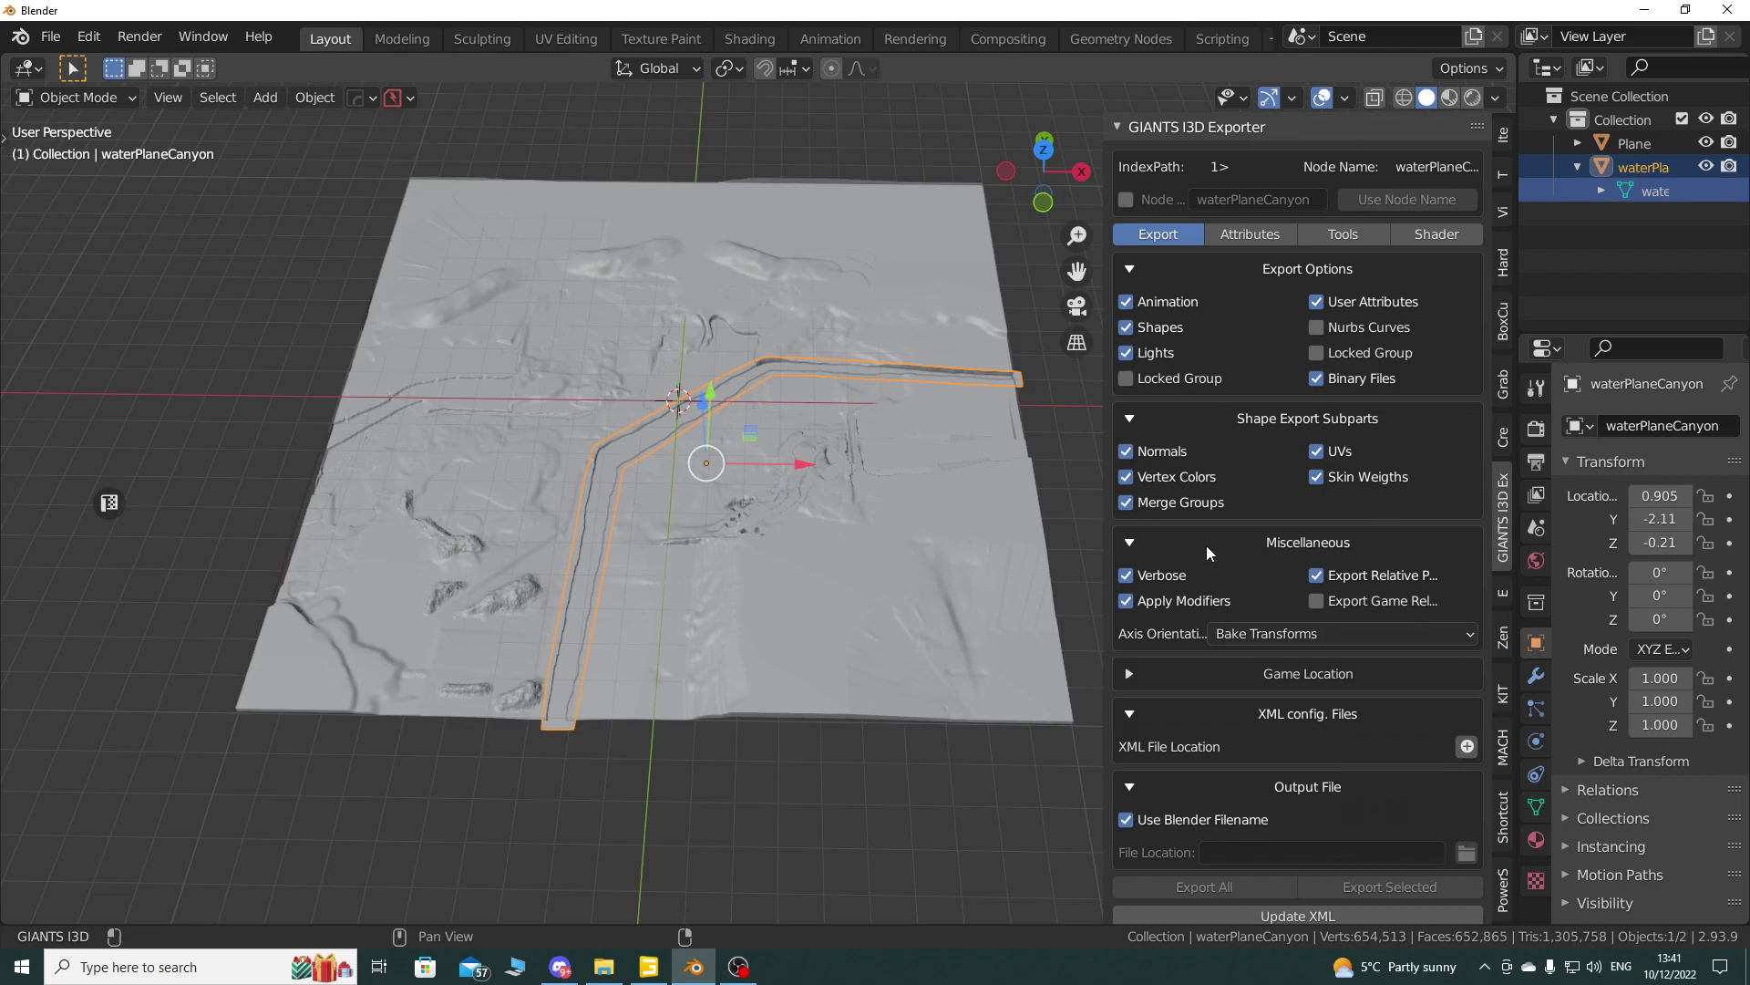
Step: Disable Use Blender Filename and set the i3d output file to waterPlaneCanyon in the Desktop folder
left_click(1183, 823)
left_click(1468, 859)
left_click(342, 436)
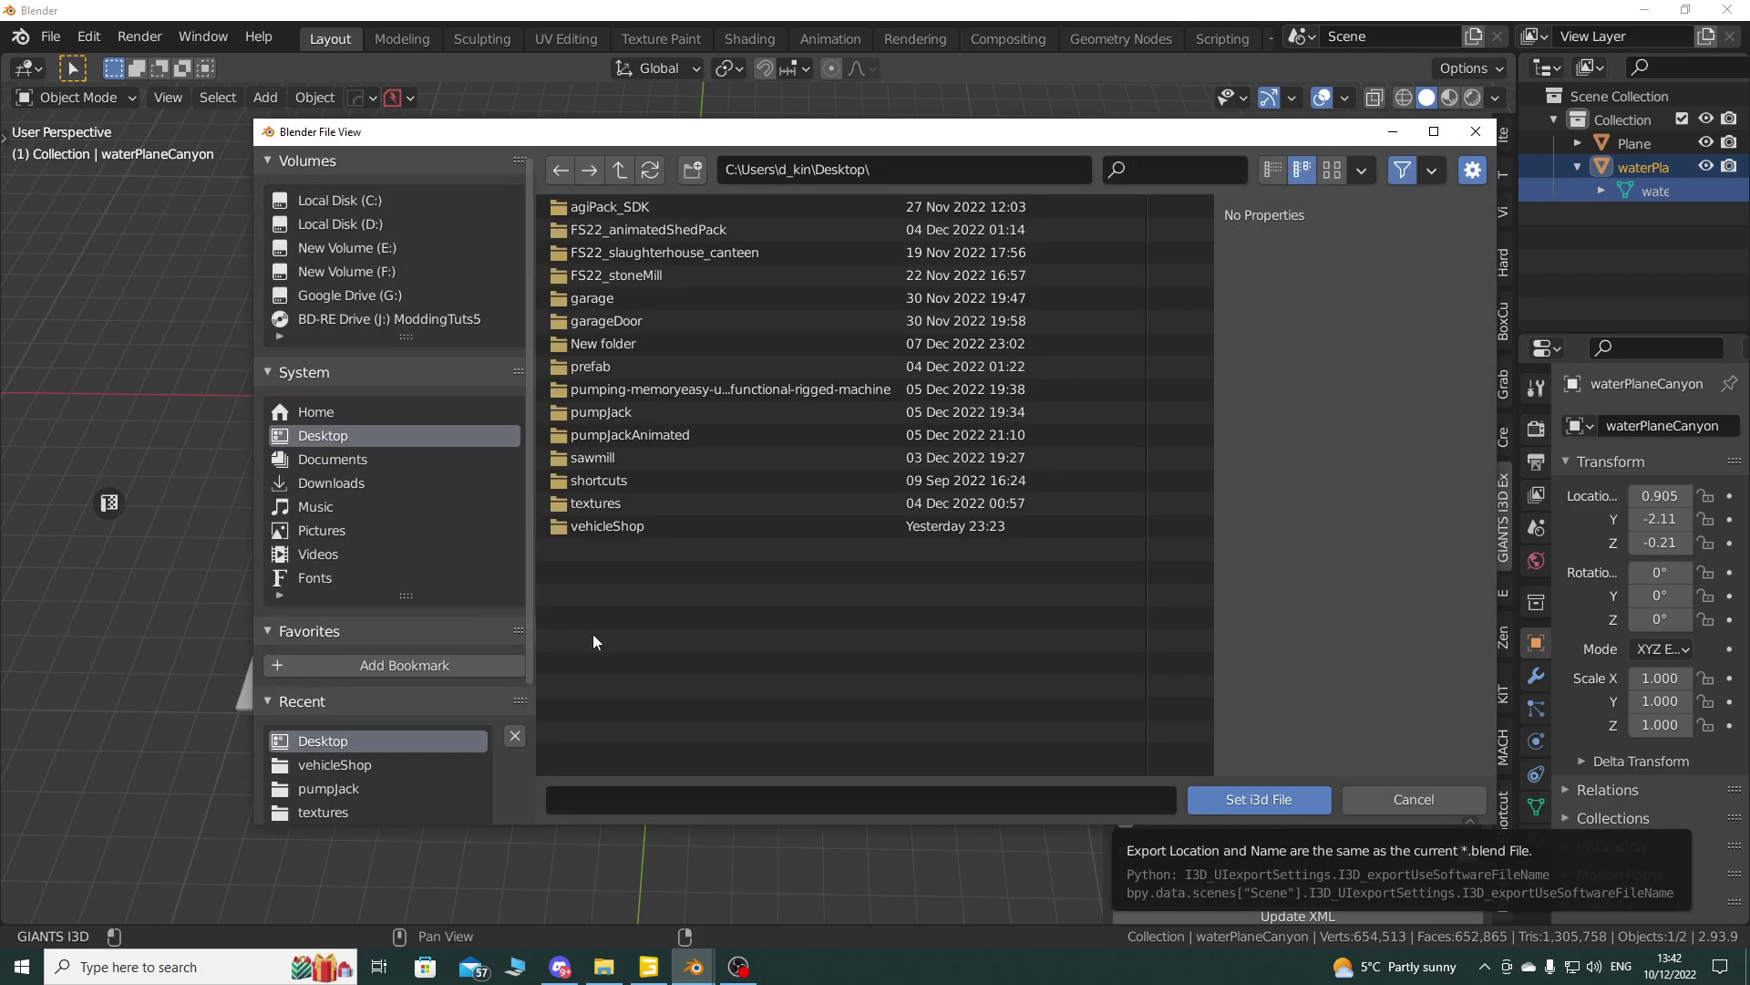
left_click(711, 800)
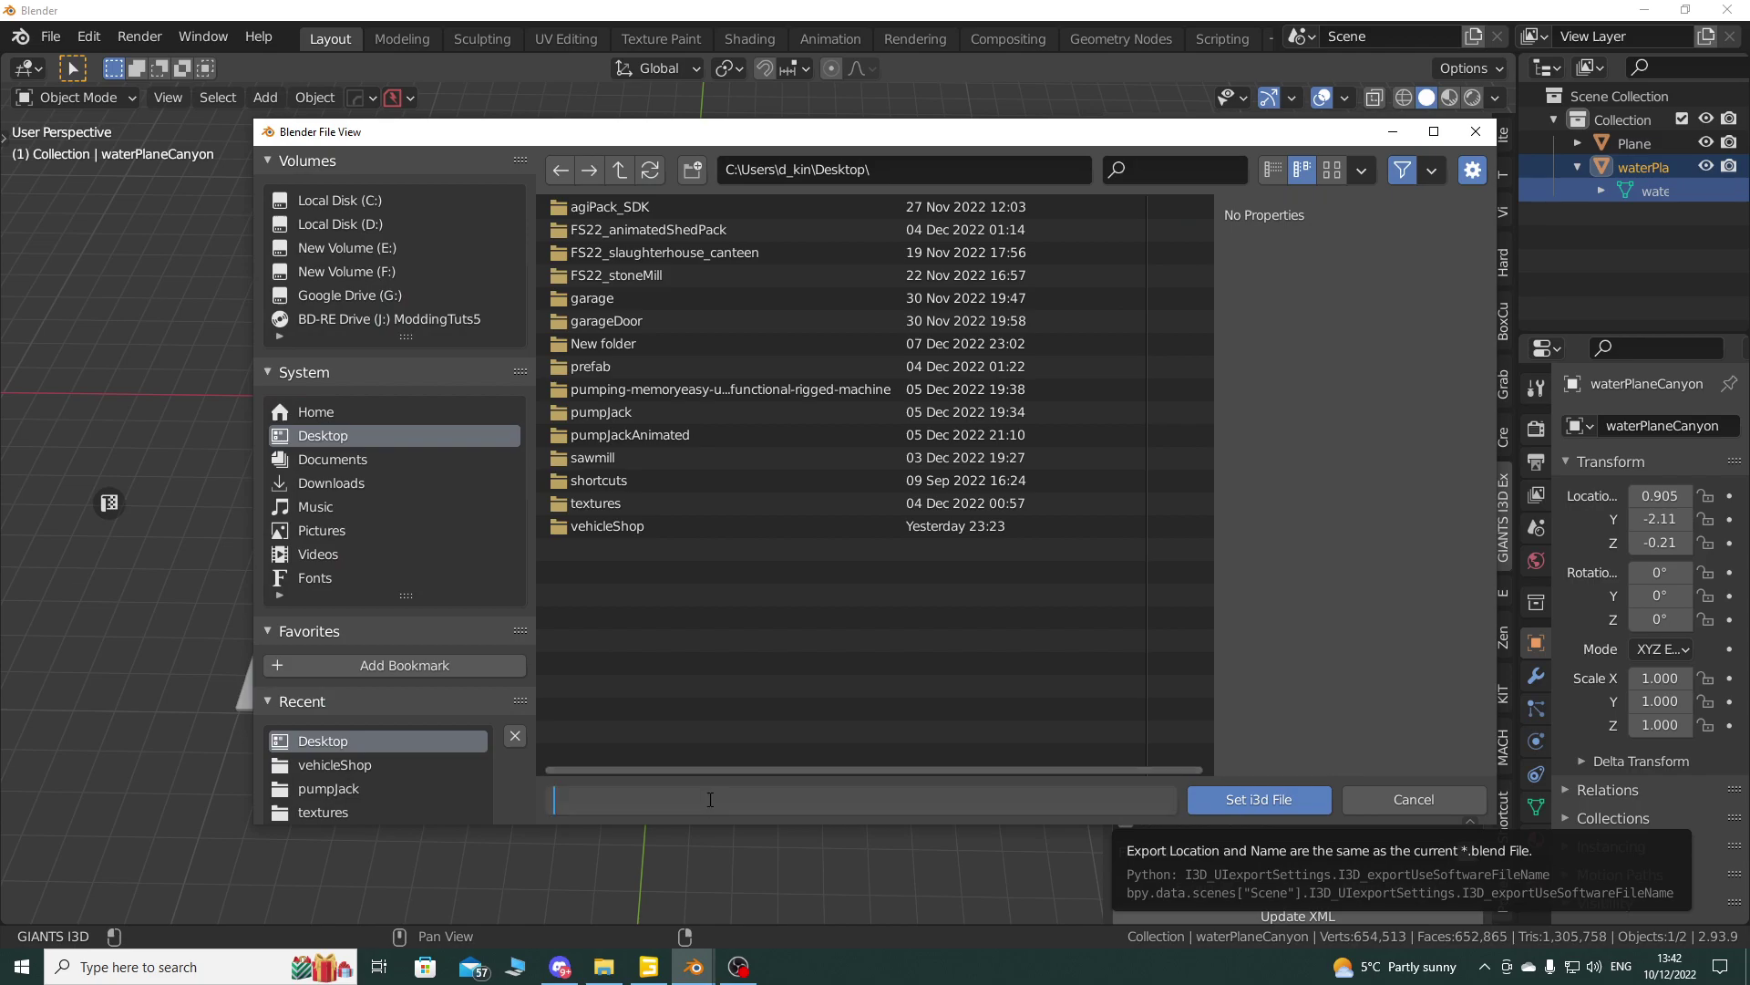
type("waterPlaneCanyon")
key("Return")
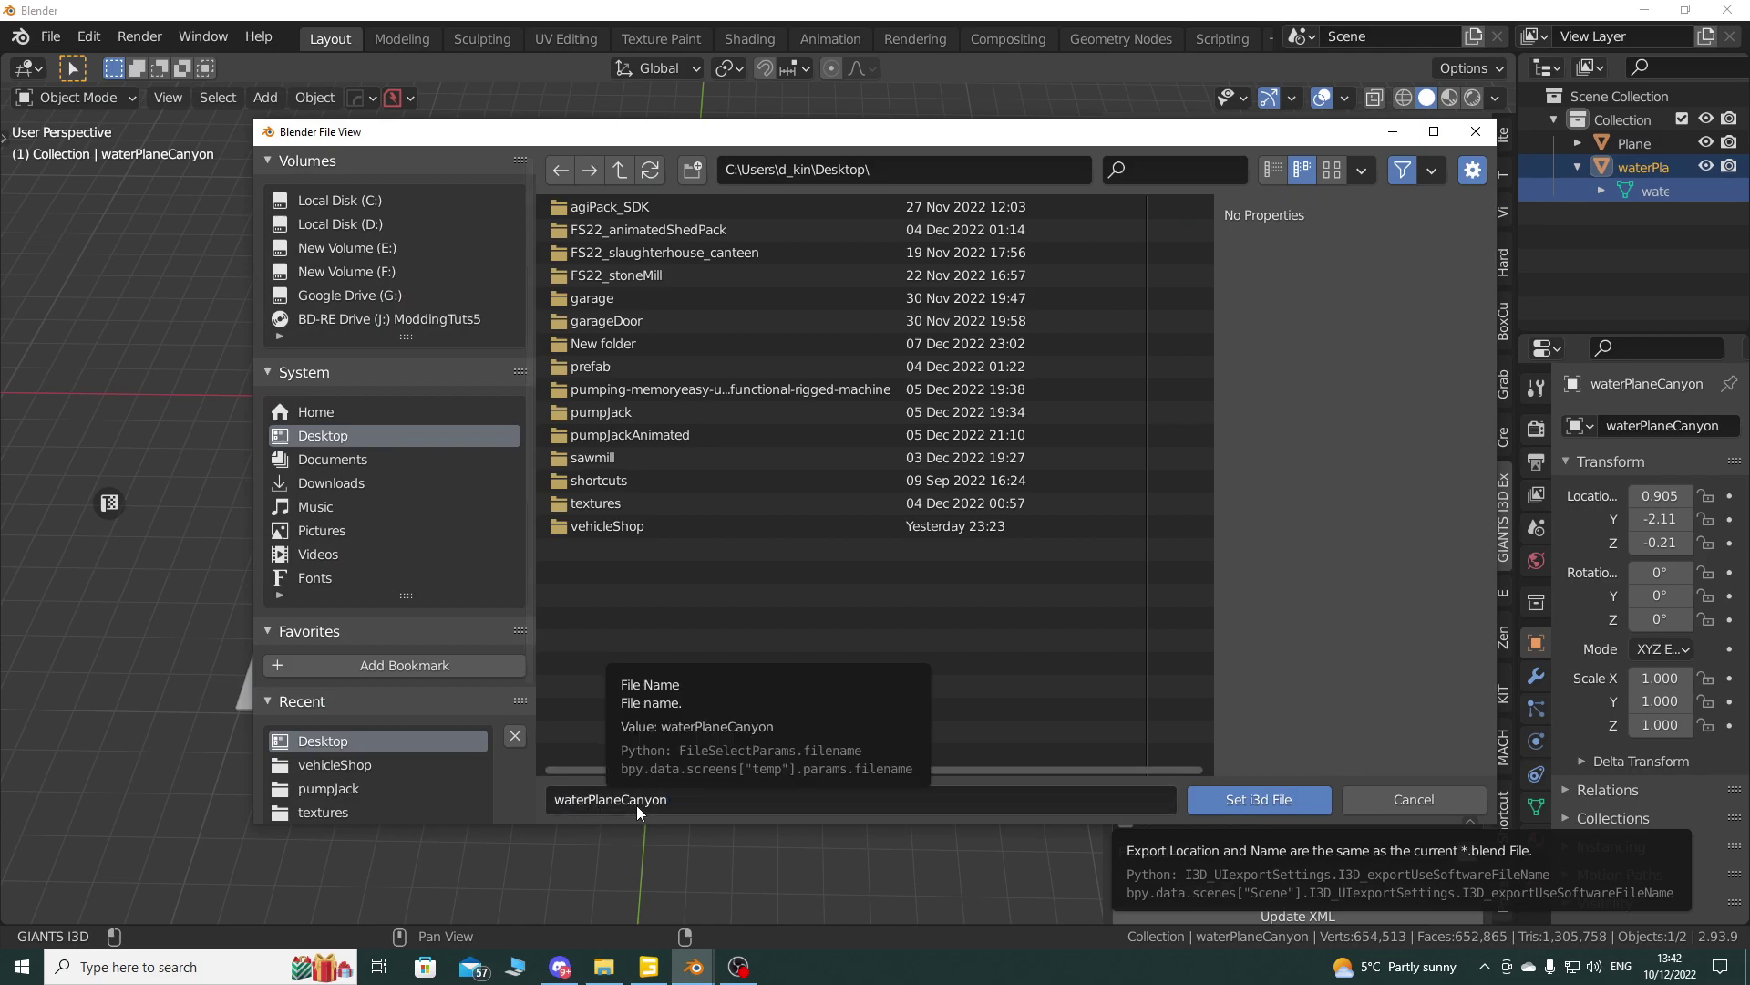
left_click(1256, 799)
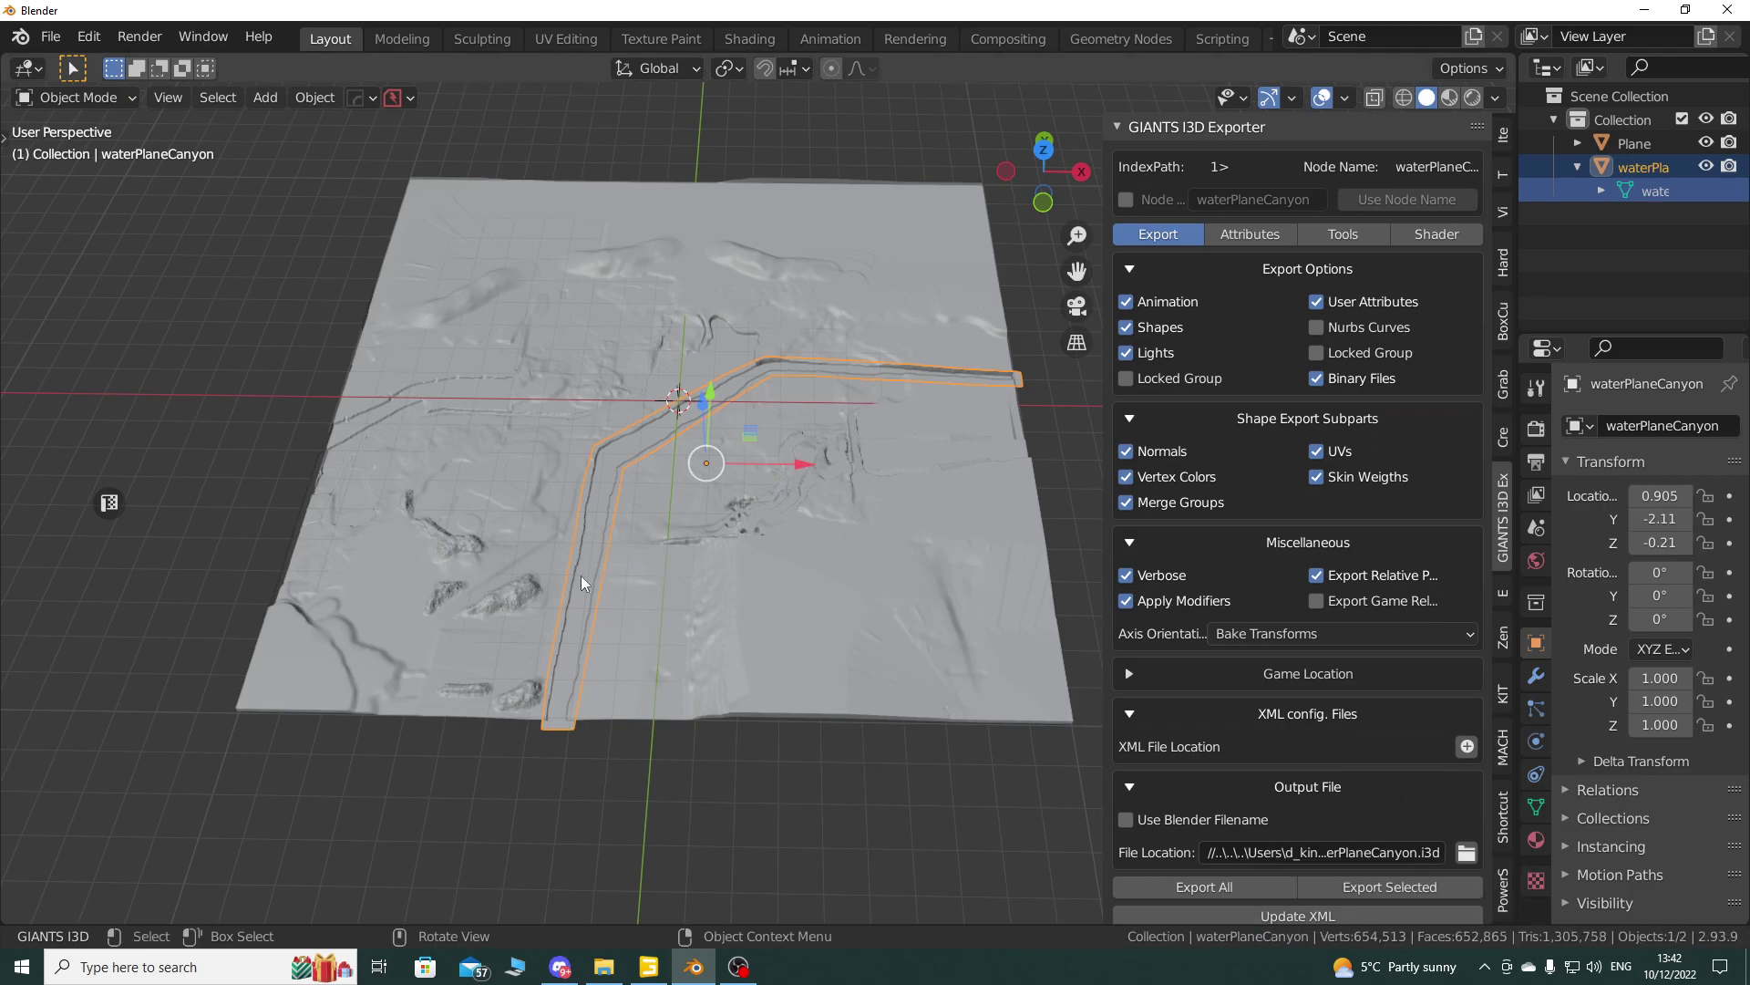
Step: Export only the selected waterPlaneCanyon object to the i3d file, and bring the desktop into view
left_click(1386, 889)
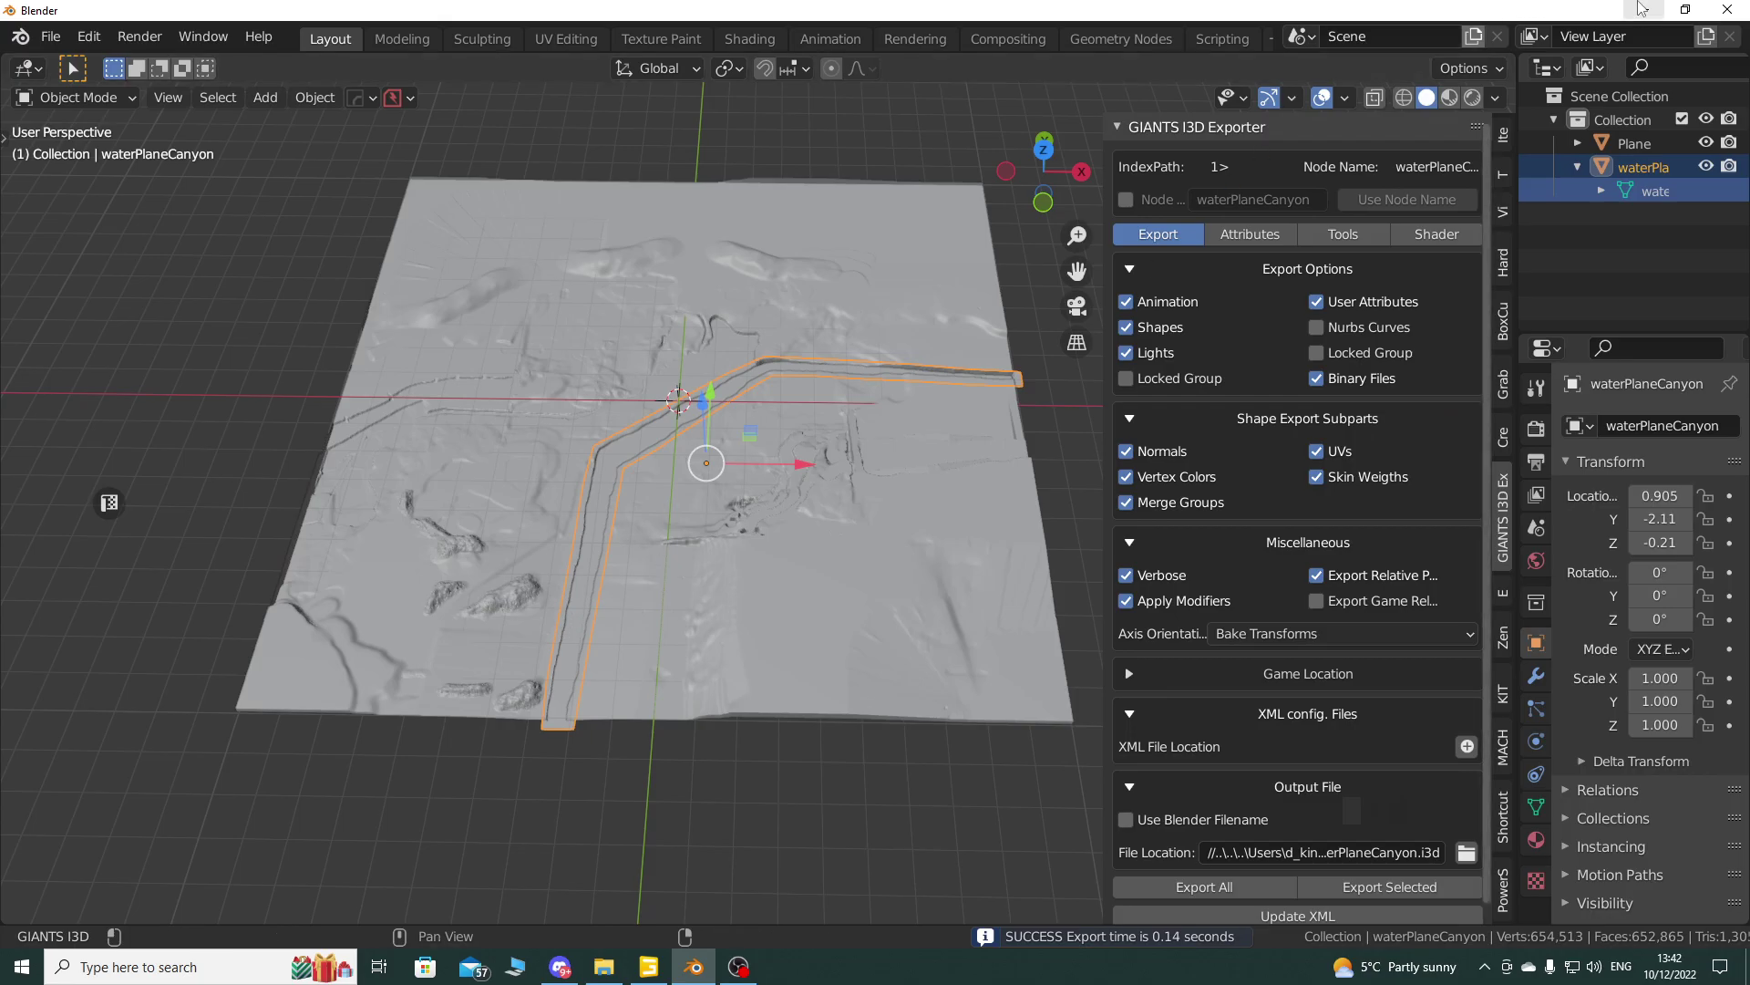
left_click(1643, 10)
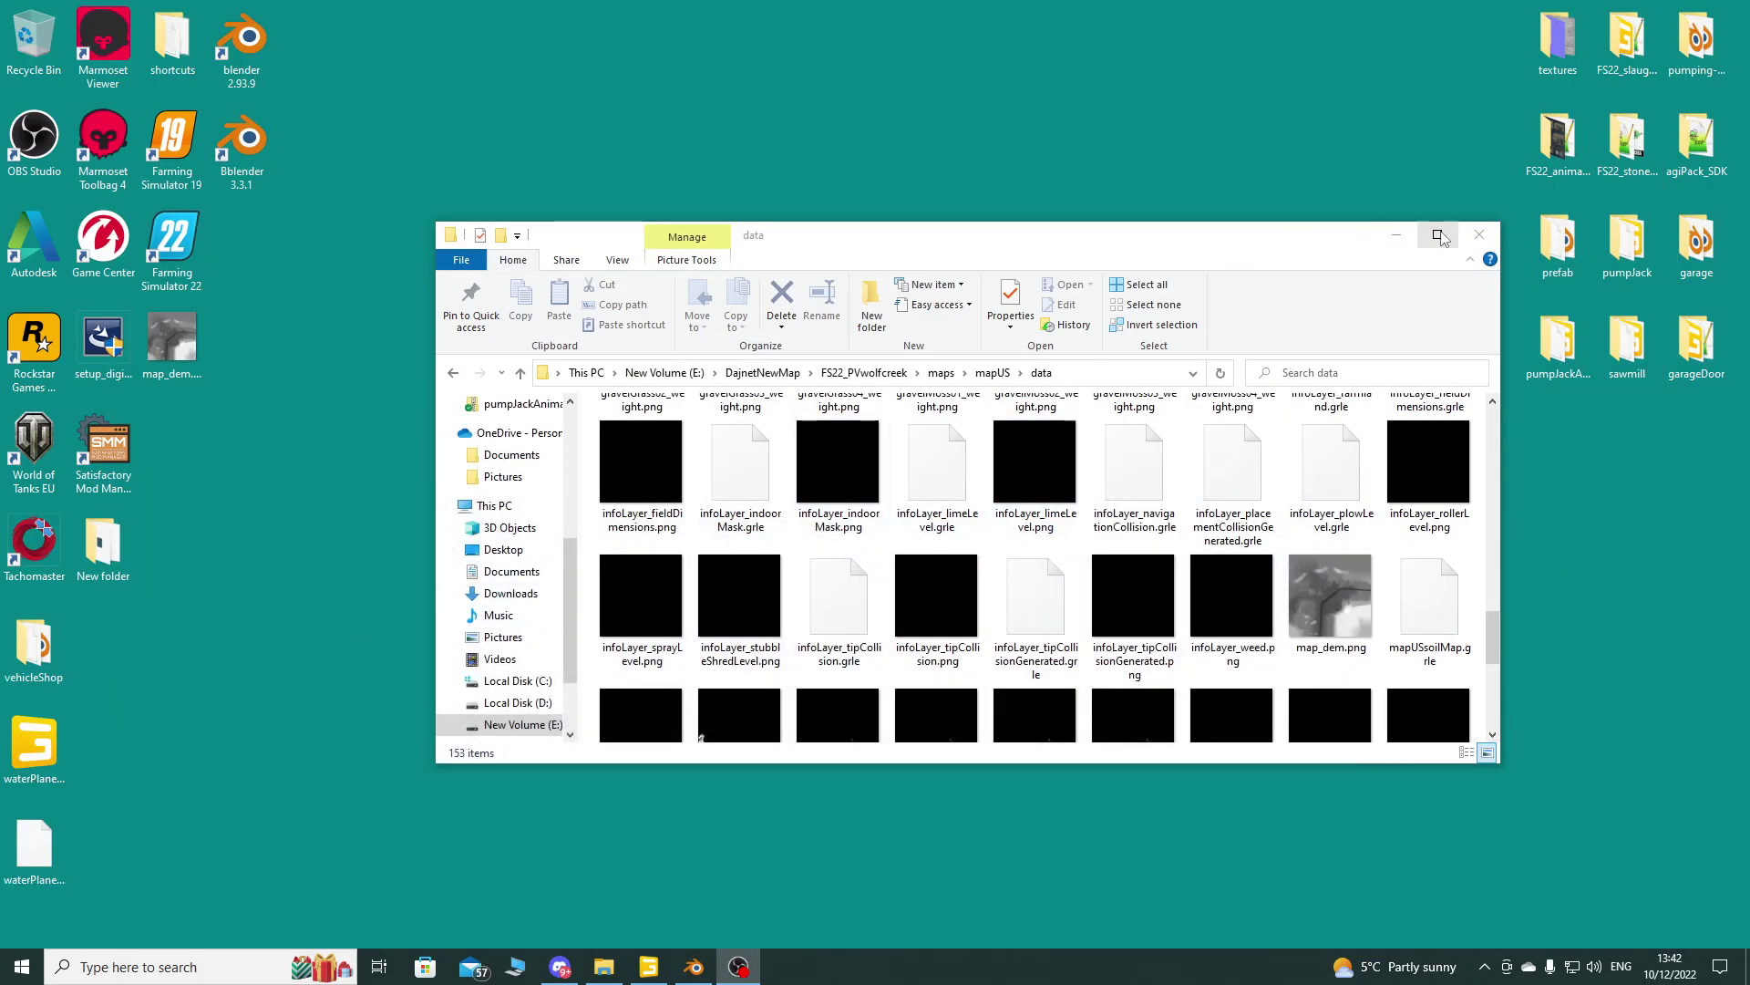
Step: Open the exported waterPlaneCanyon.i3d from the desktop in GIANTS Editor 9.0.3 and select the waterPlaneCanyon object
left_click(1398, 234)
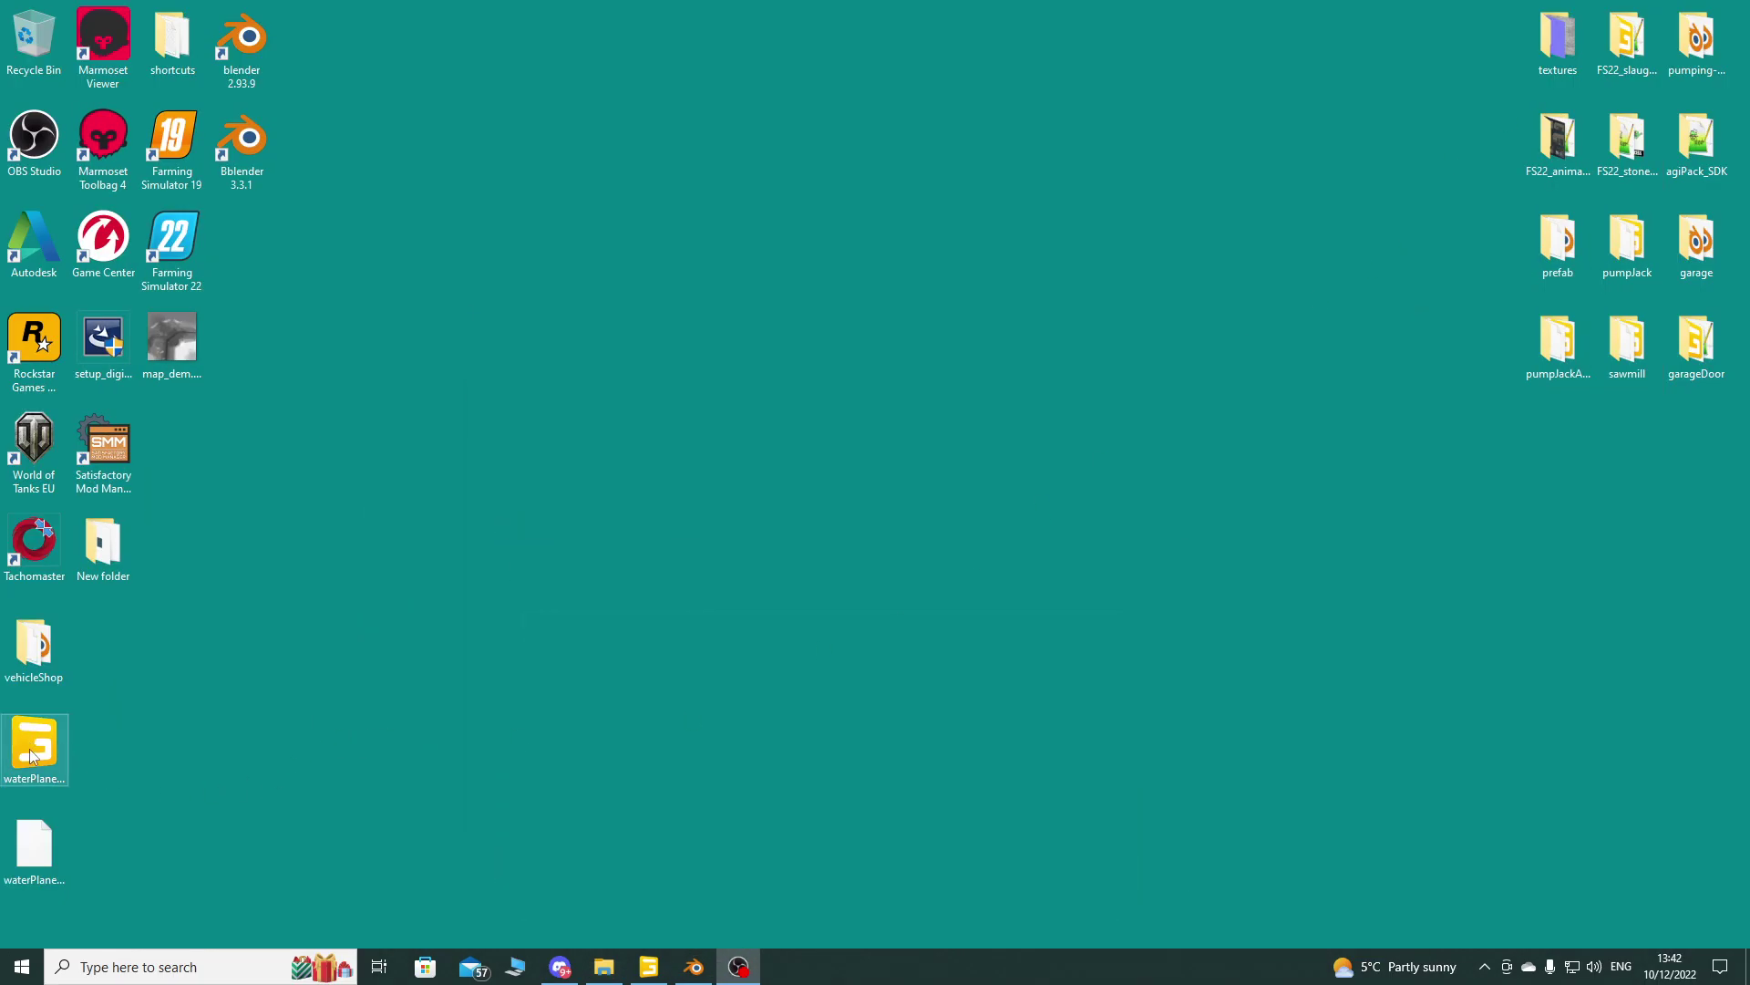
double_click(30, 755)
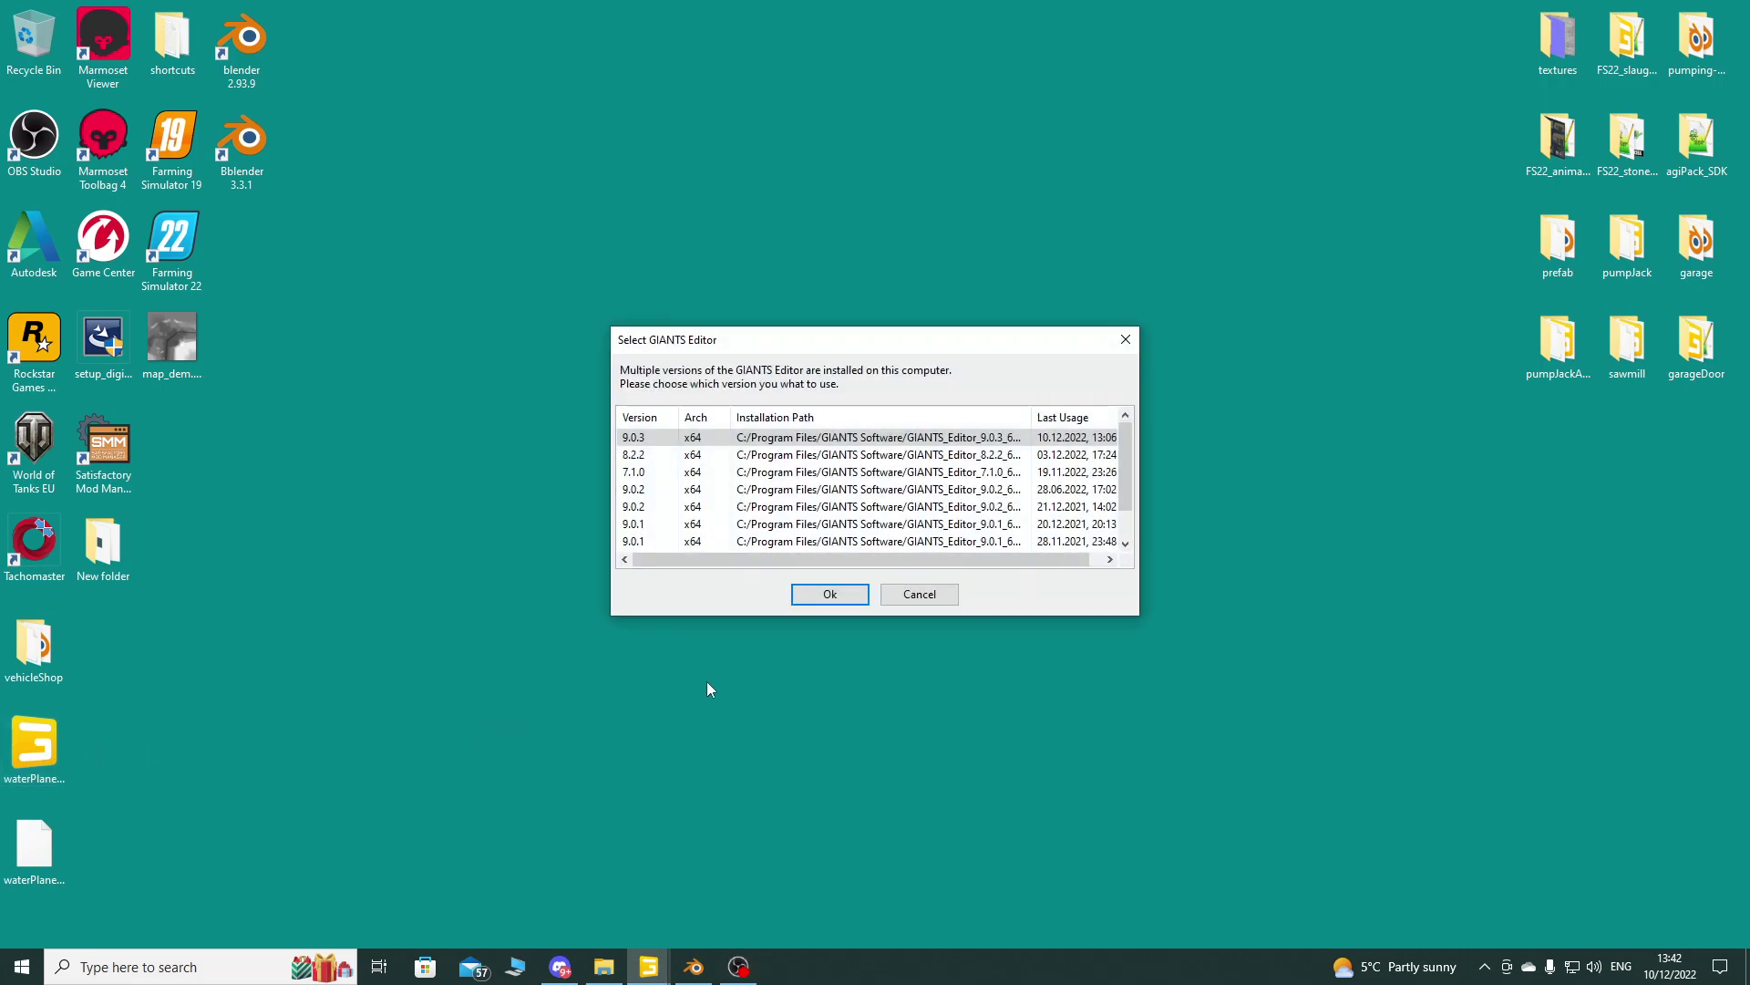
left_click(831, 595)
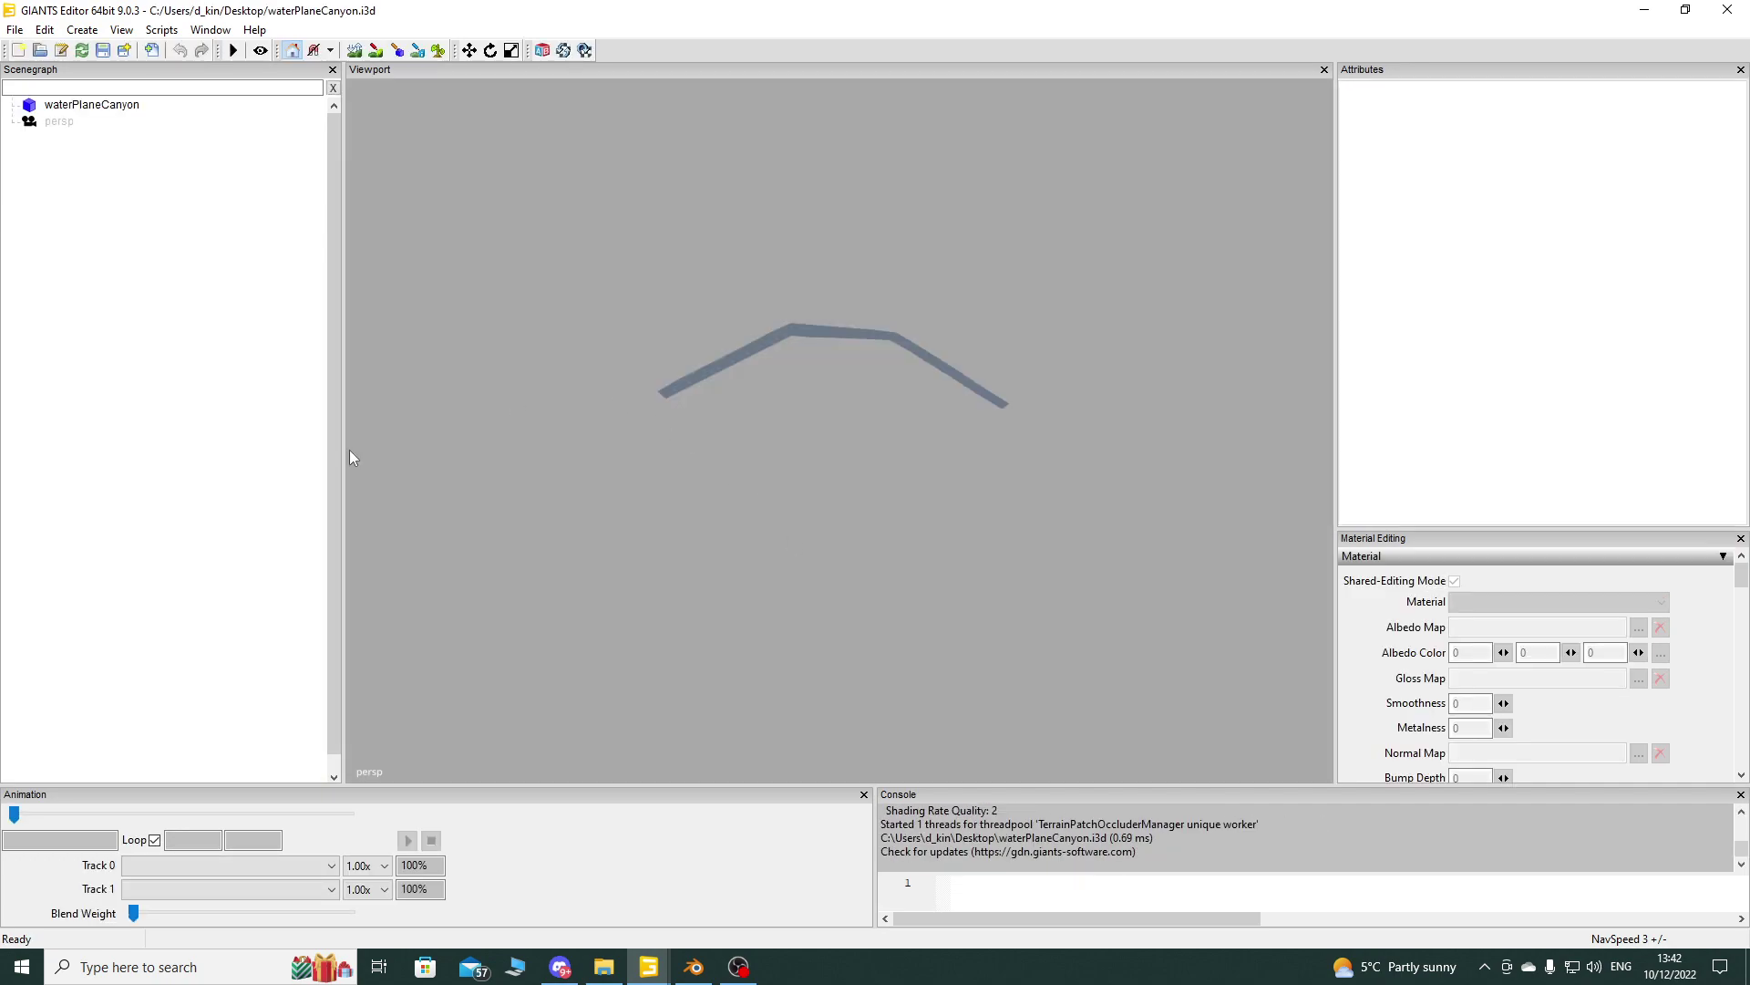
left_click(97, 106)
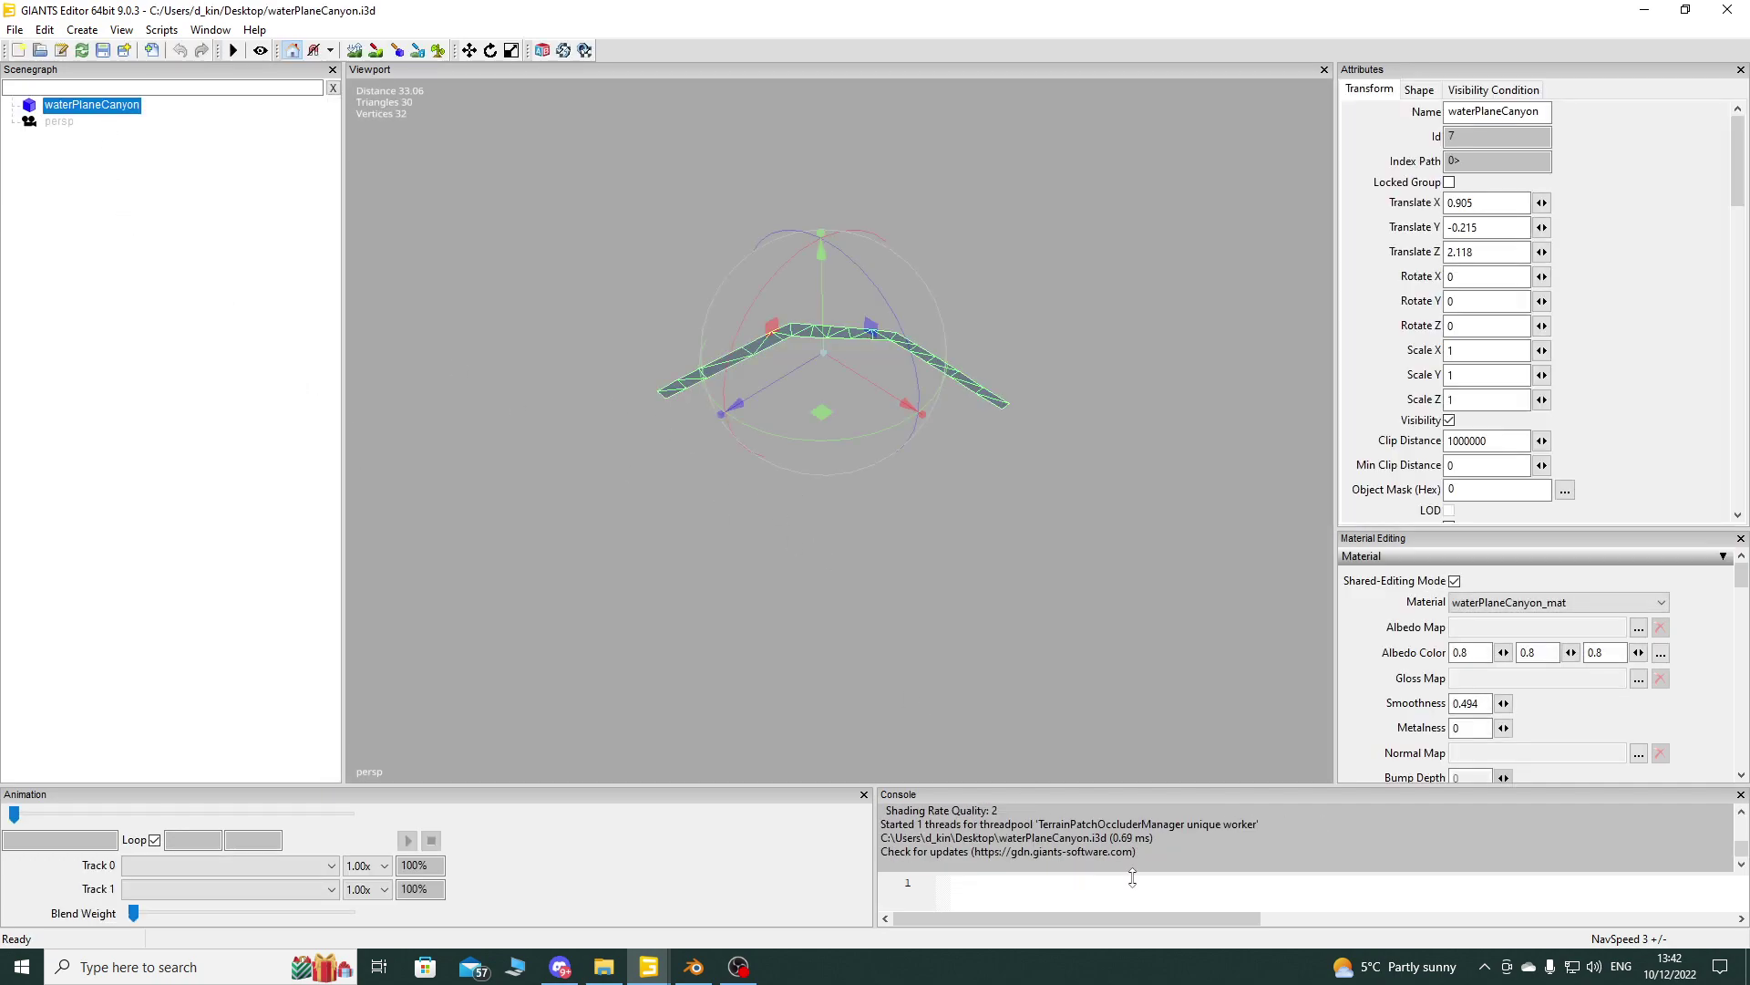
Step: Examine the waterPlaneCanyon mesh in the viewport from several angles, both close up and as a whole
scroll(660, 463, "up", 5)
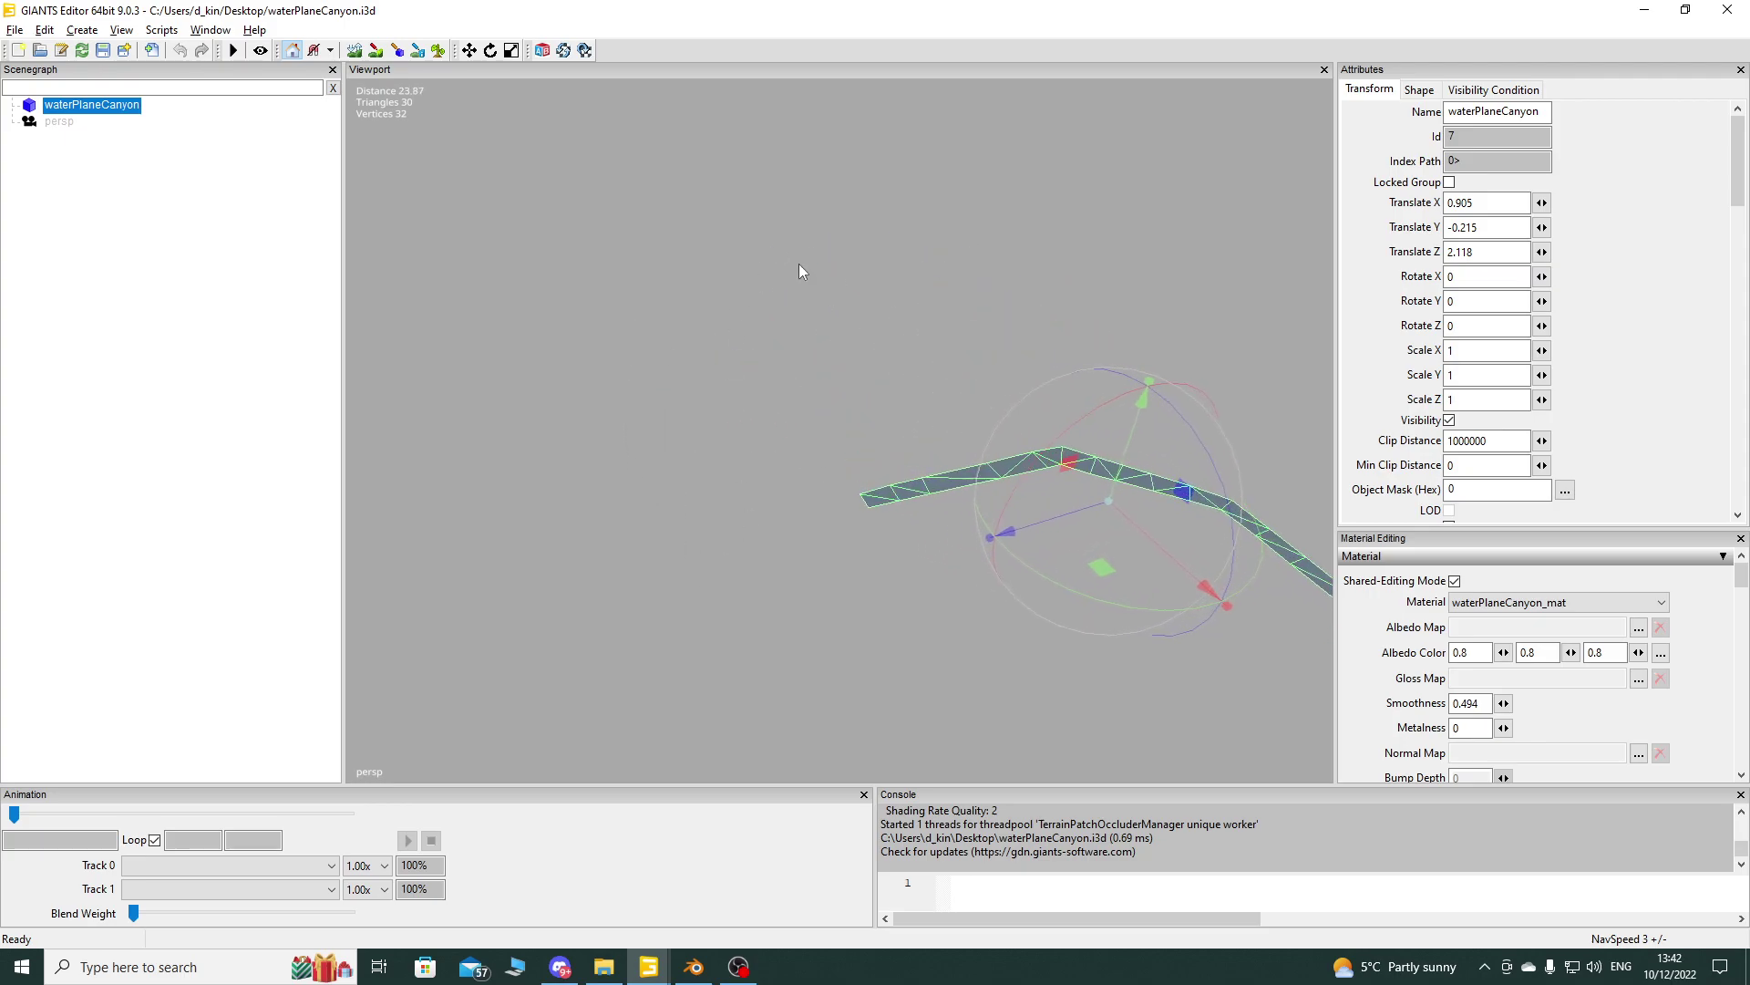
left_click_drag(798, 264, 837, 556, "alt")
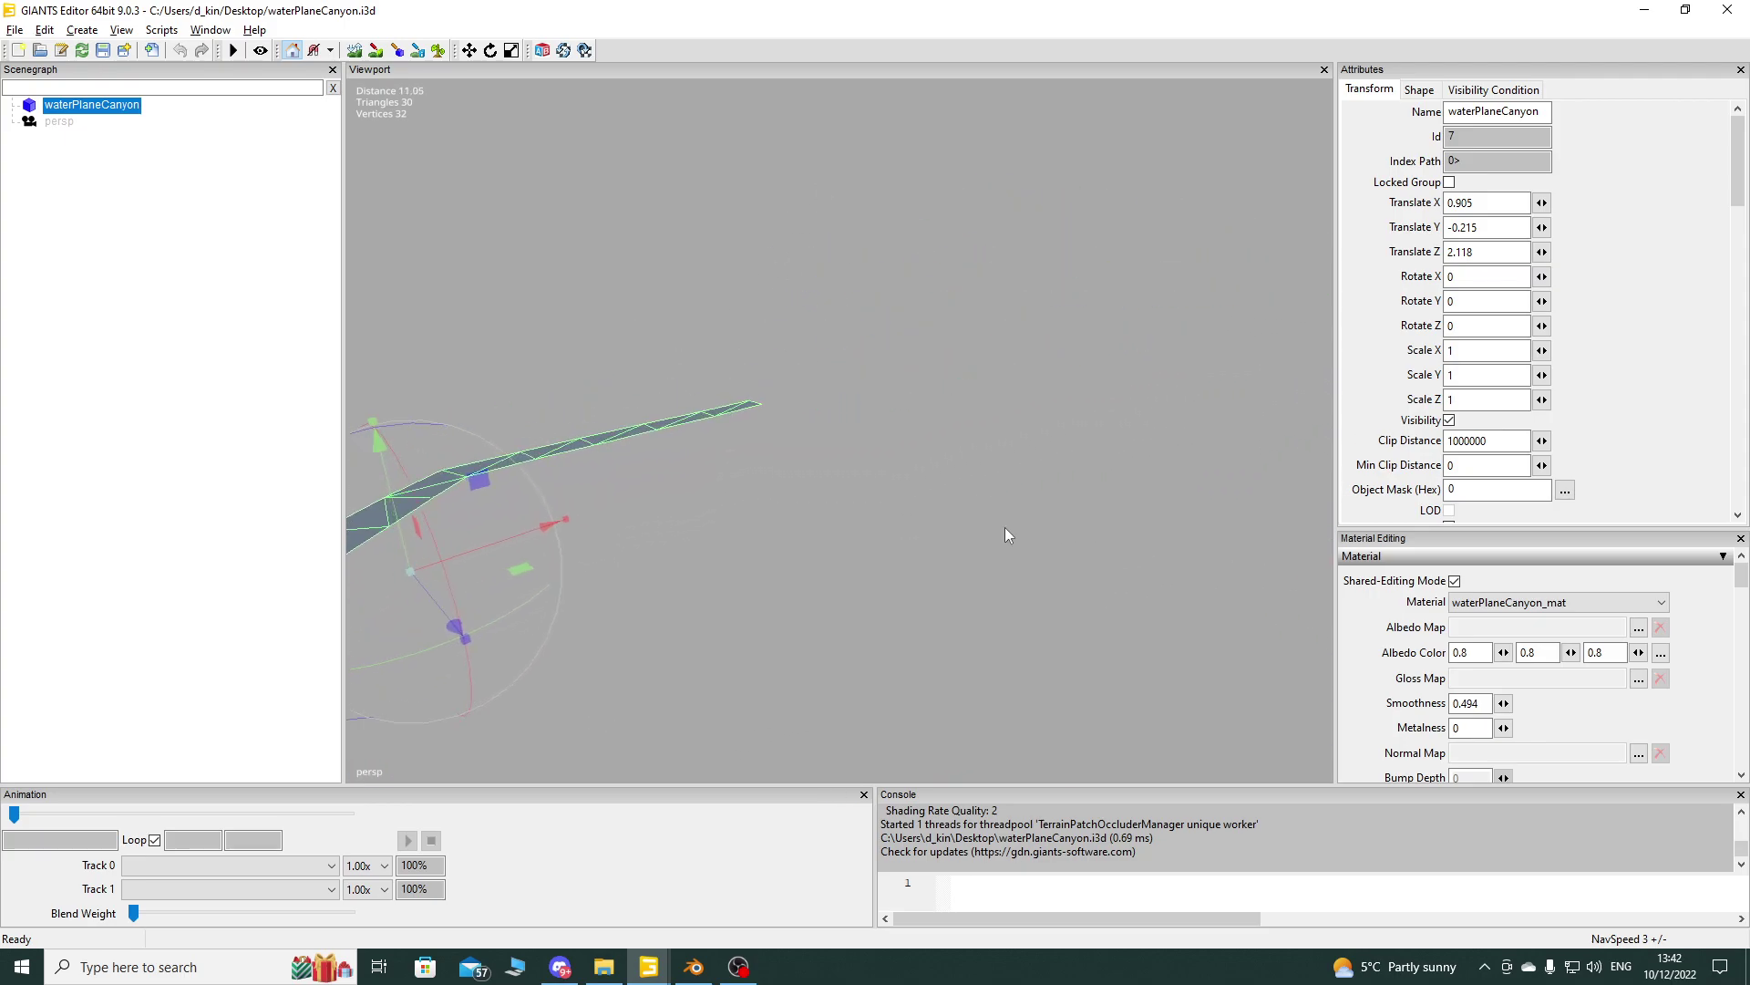
middle_click_drag(1004, 527, 763, 516)
scroll(768, 352, "up", 5)
middle_click_drag(812, 441, 792, 625)
middle_click_drag(844, 404, 814, 622)
scroll(785, 560, "down", 5)
scroll(906, 648, "down", 2)
scroll(845, 518, "up", 2)
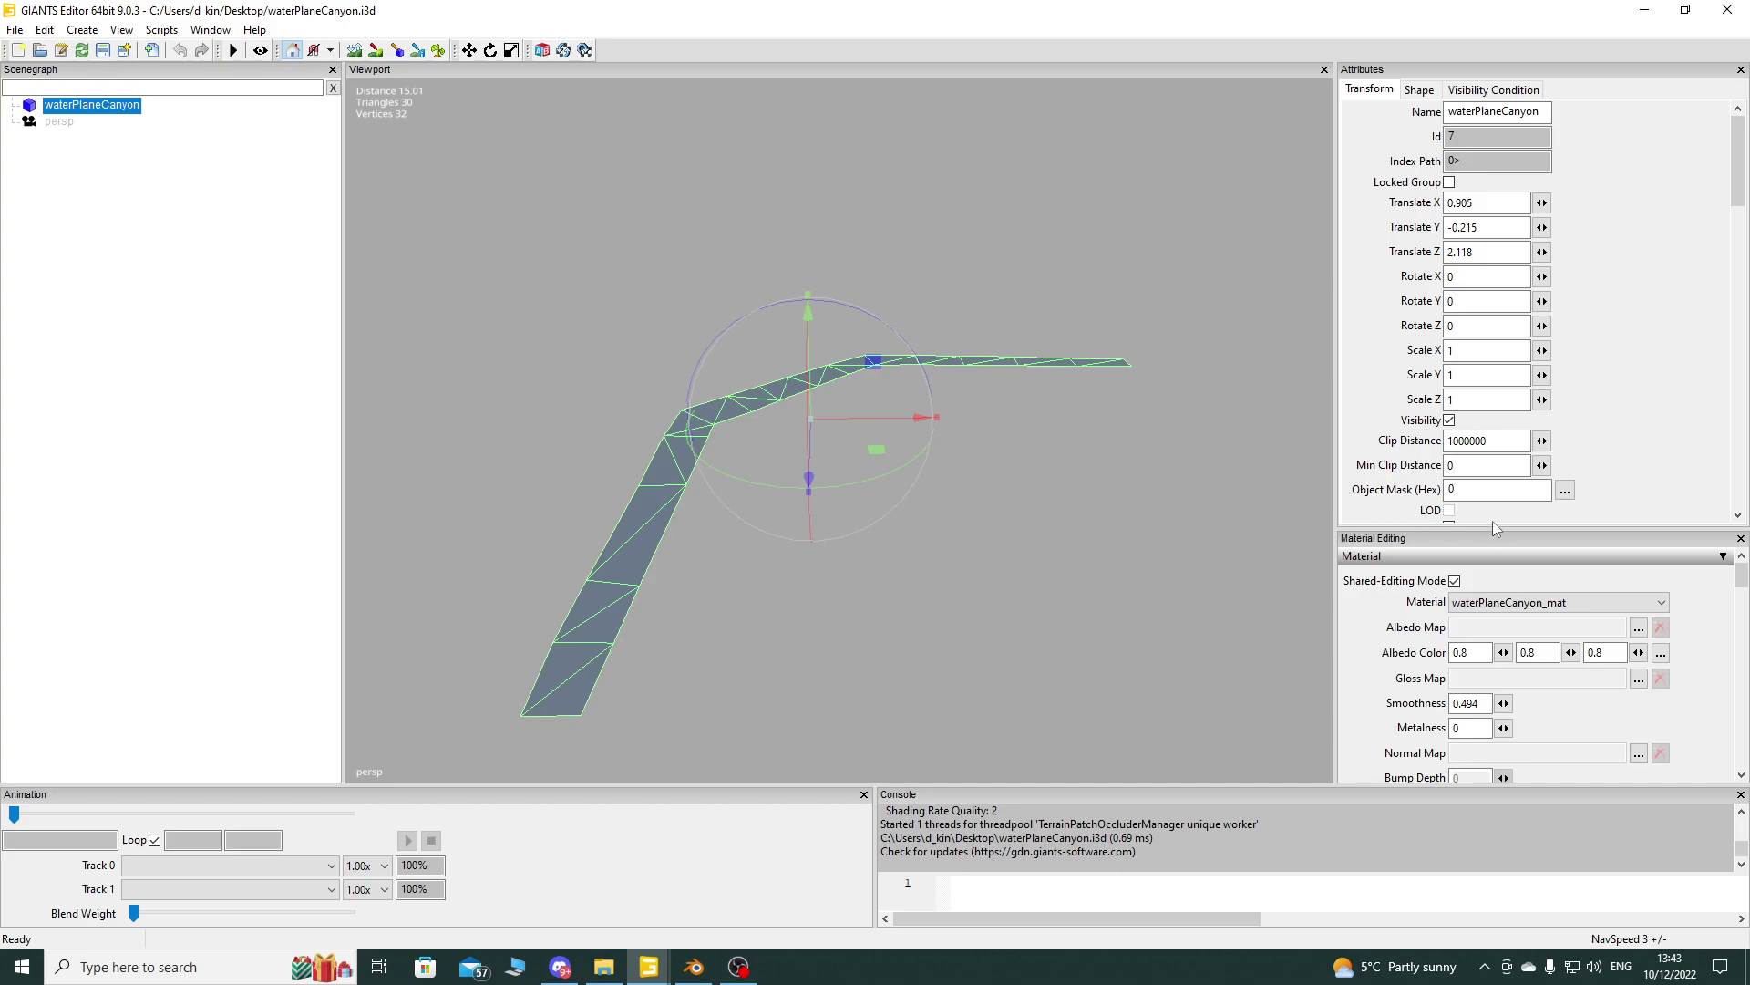
Step: Enlarge the material settings and browse for a normal map in the Farming Simulator 2022 data/maps/mapUS/textures folder on drive D
left_click_drag(1495, 525, 1495, 362)
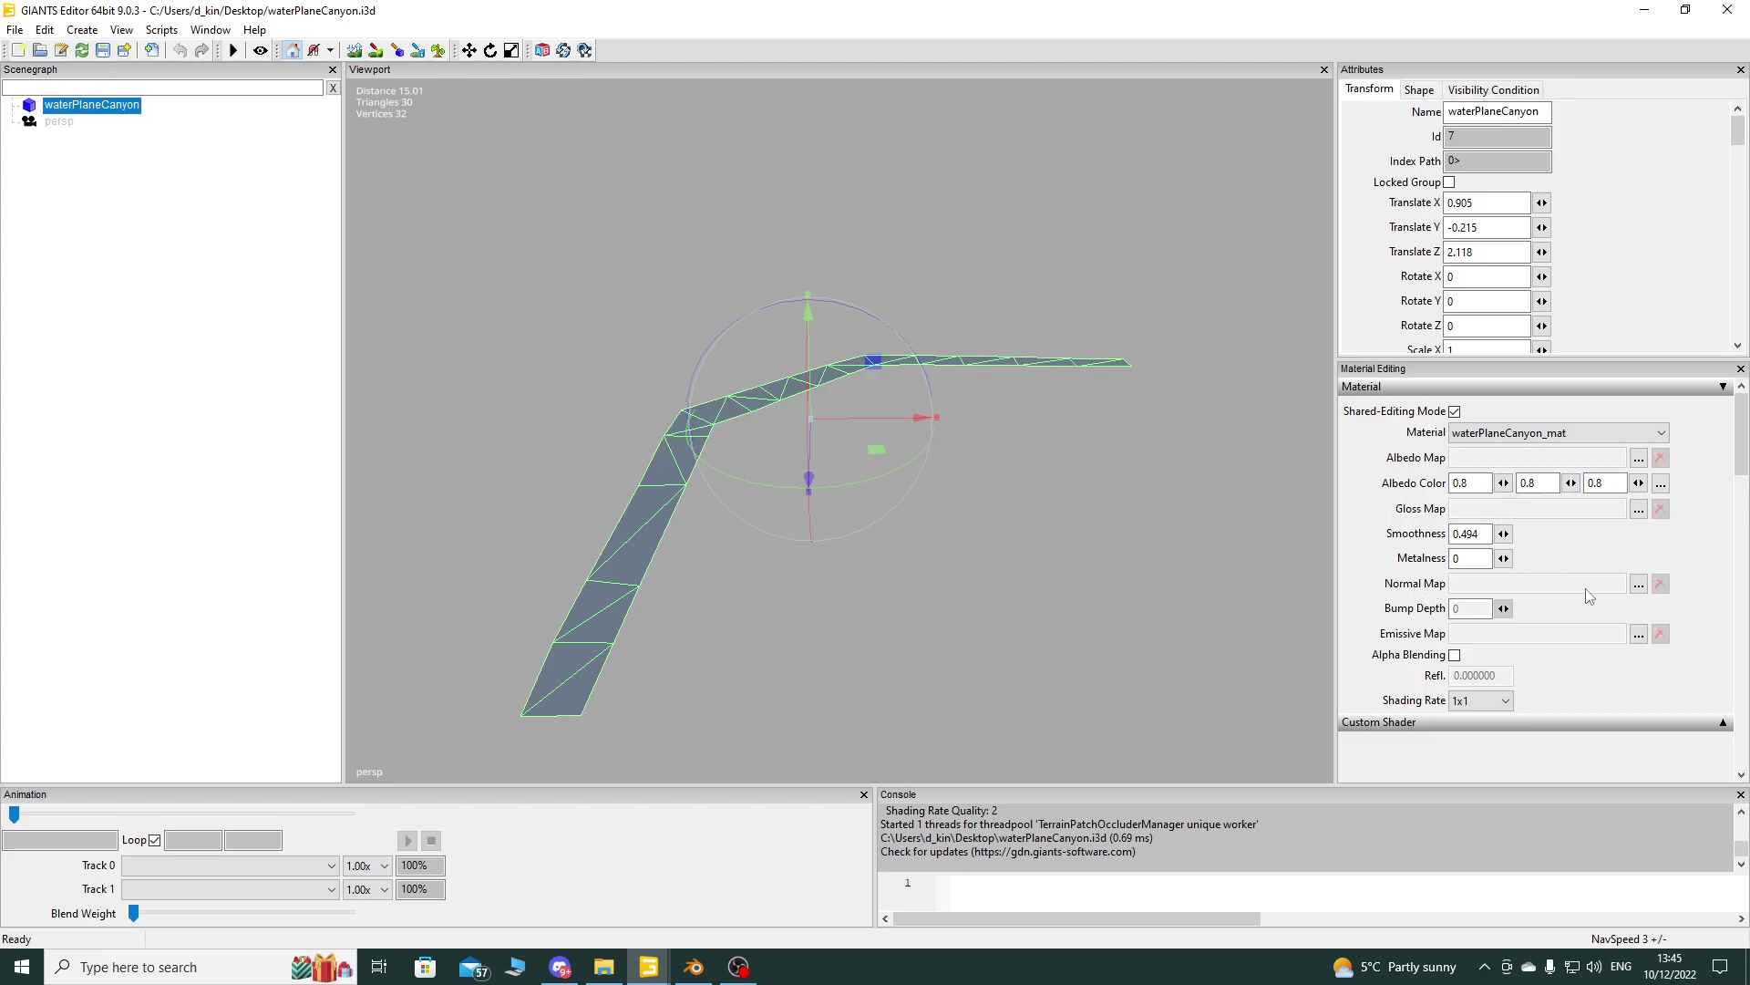
left_click(1639, 586)
left_click(722, 126)
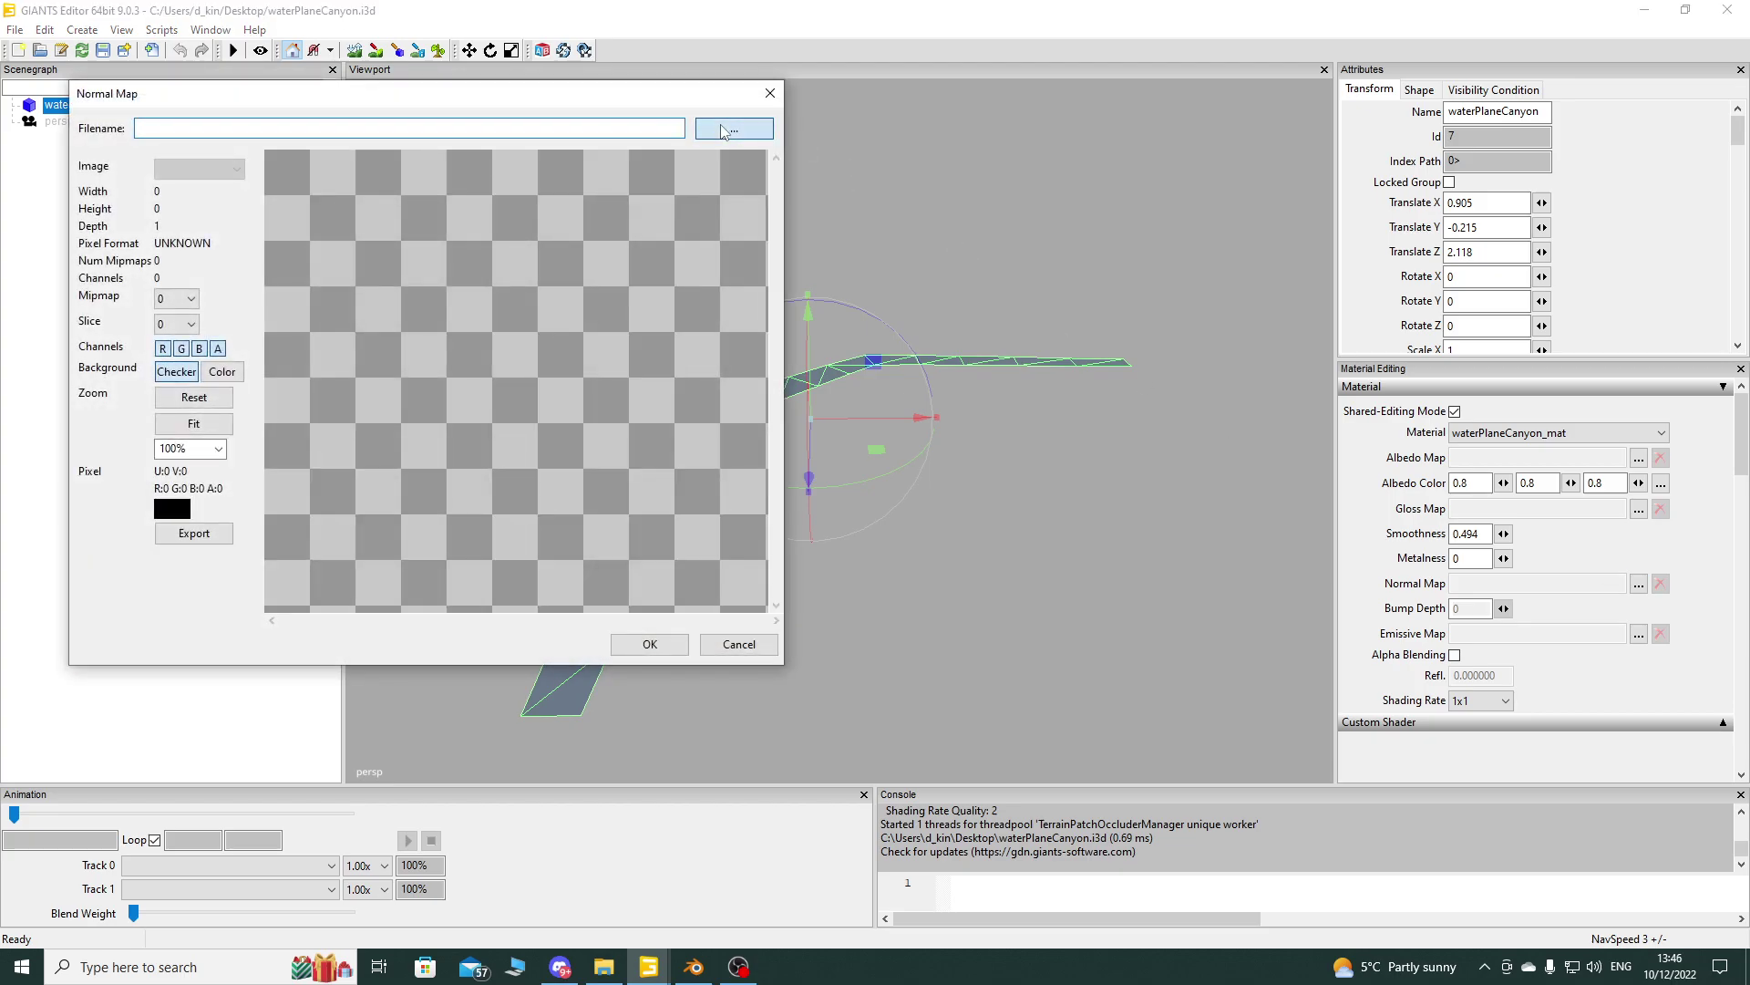
scroll(222, 605, "down", 2)
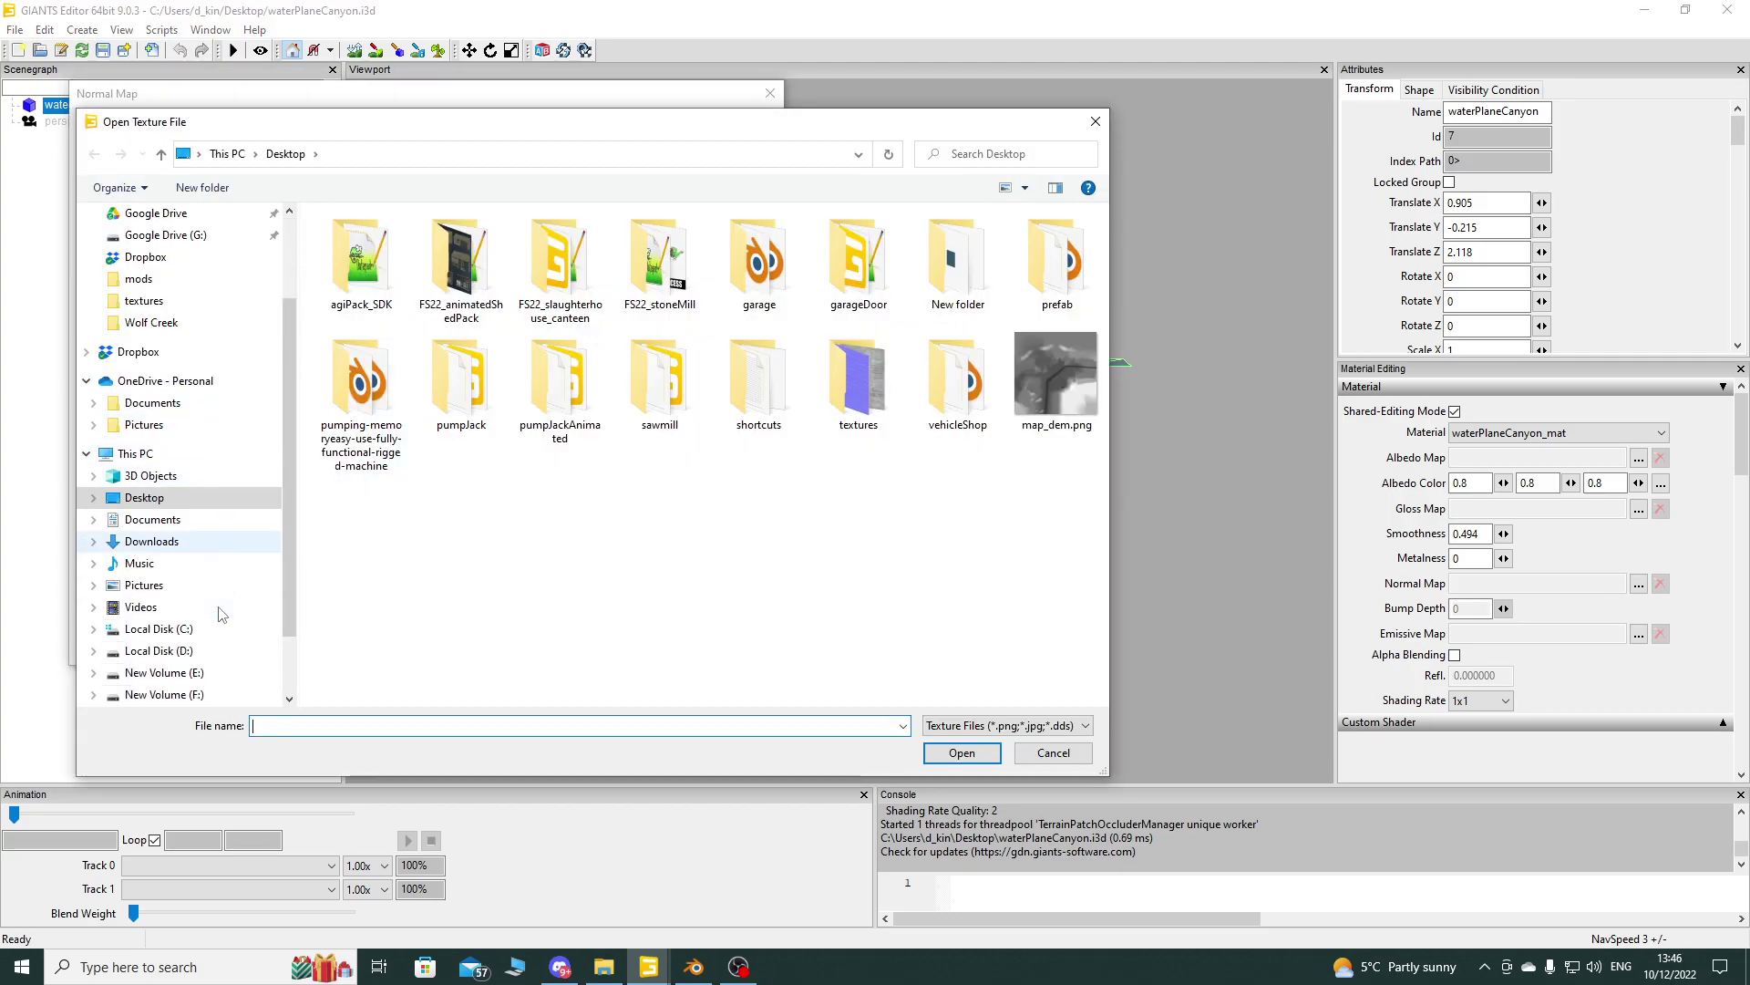
left_click(212, 650)
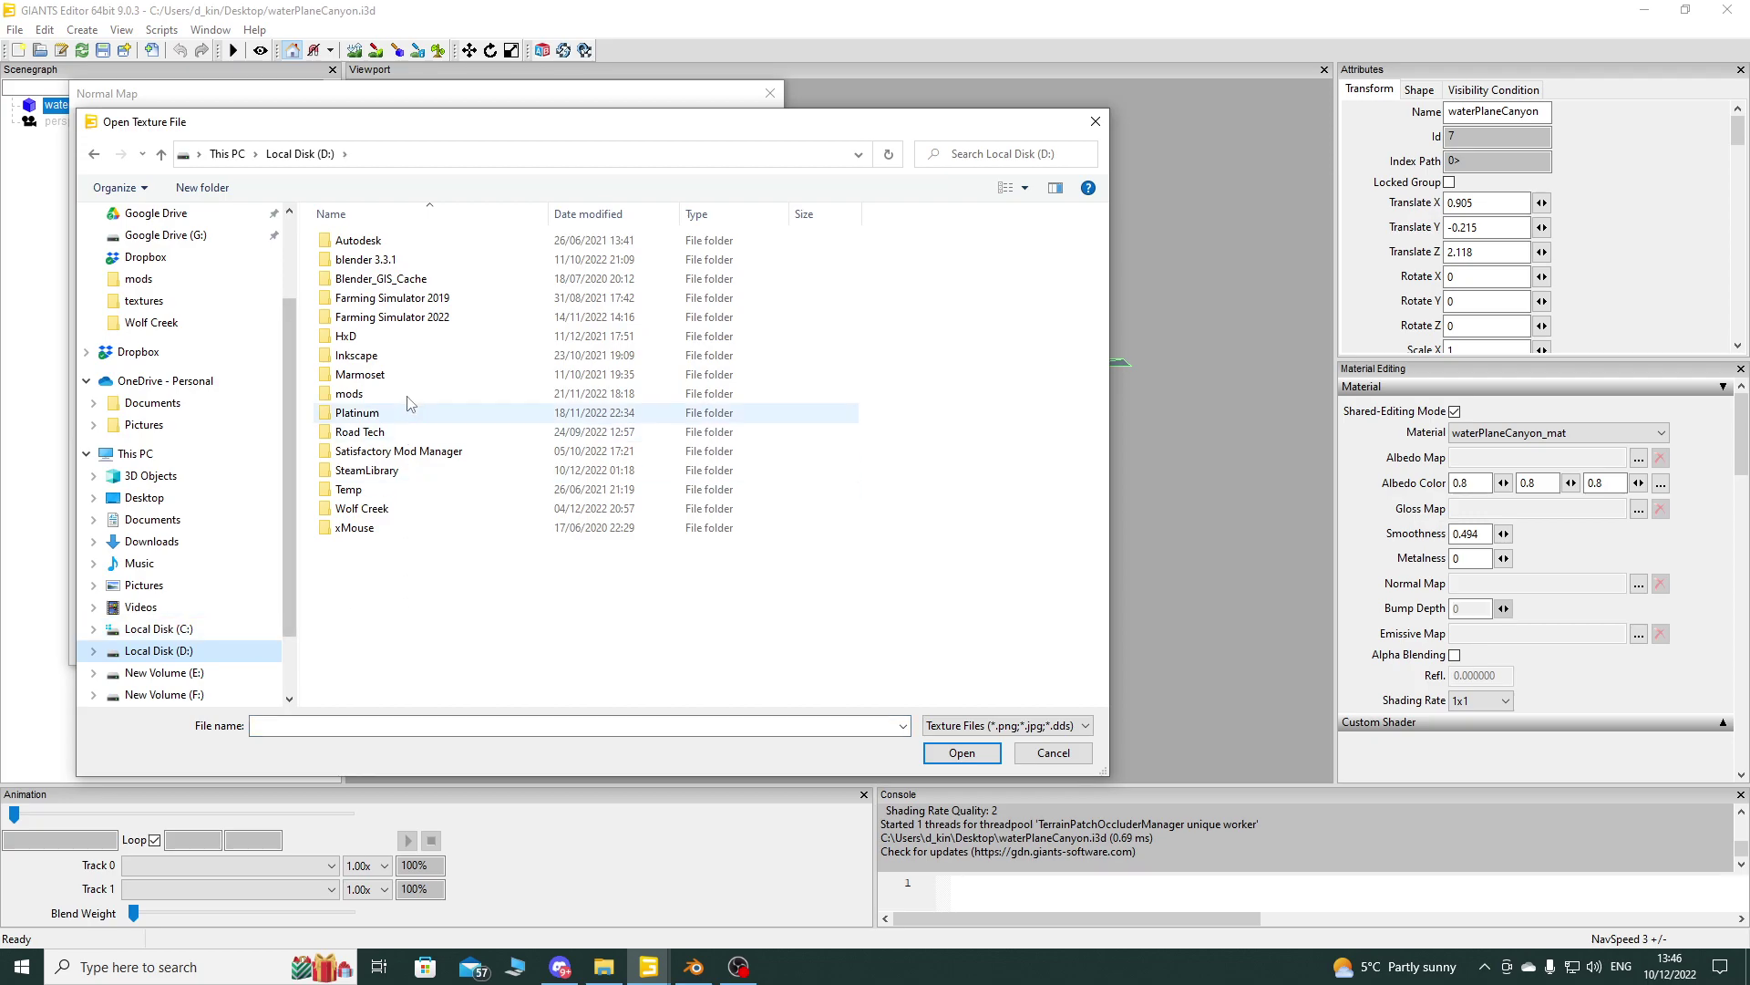
double_click(392, 318)
double_click(392, 241)
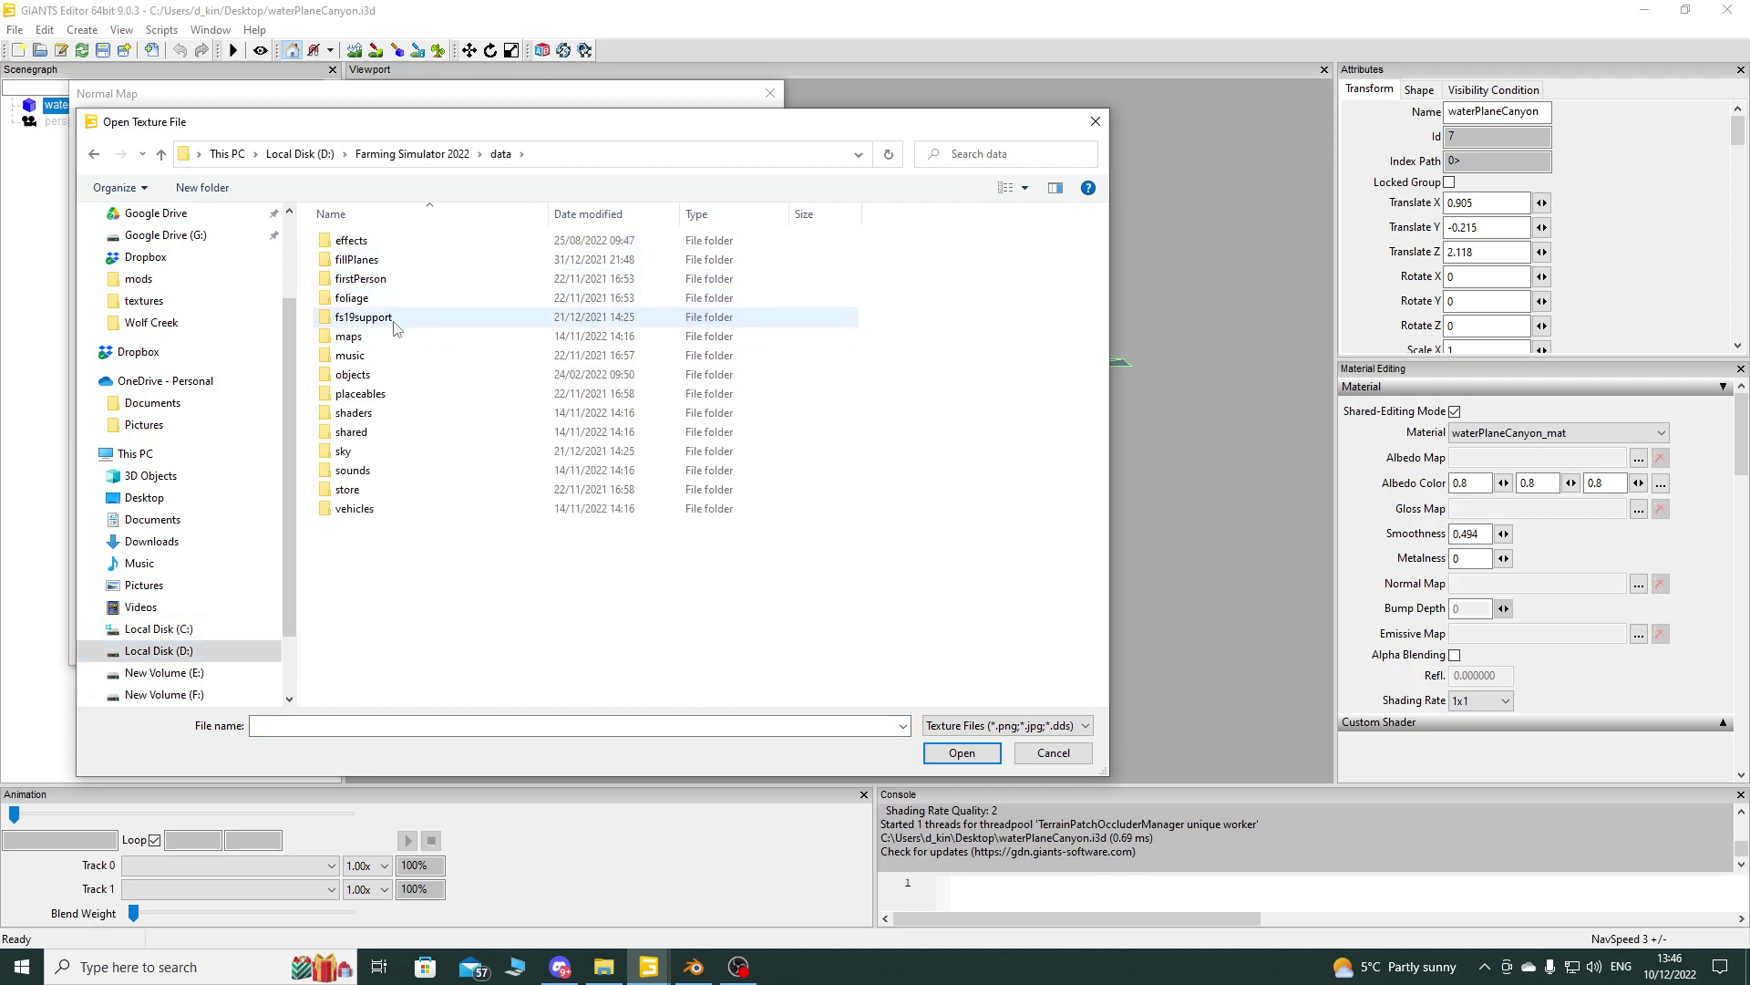
double_click(391, 336)
double_click(381, 279)
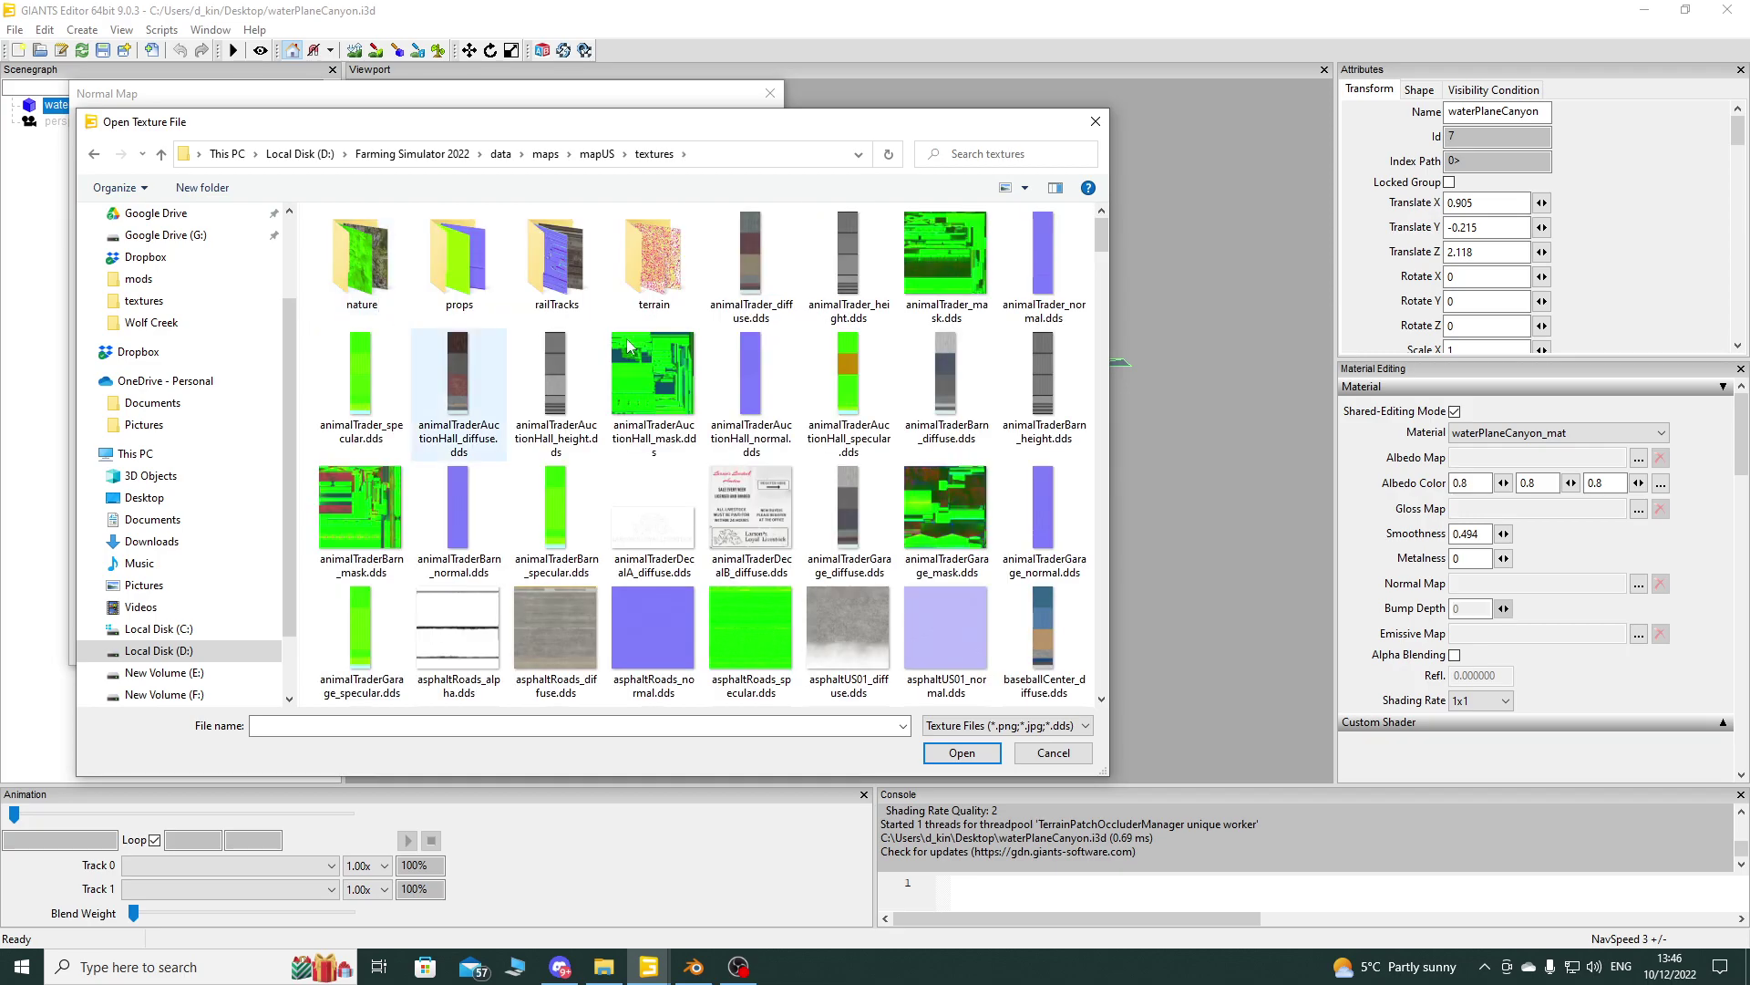
Step: Assign water_normal.dds as the normal map of waterPlaneCanyon_mat and inspect the textured water surface
left_click_drag(1101, 237, 1103, 693)
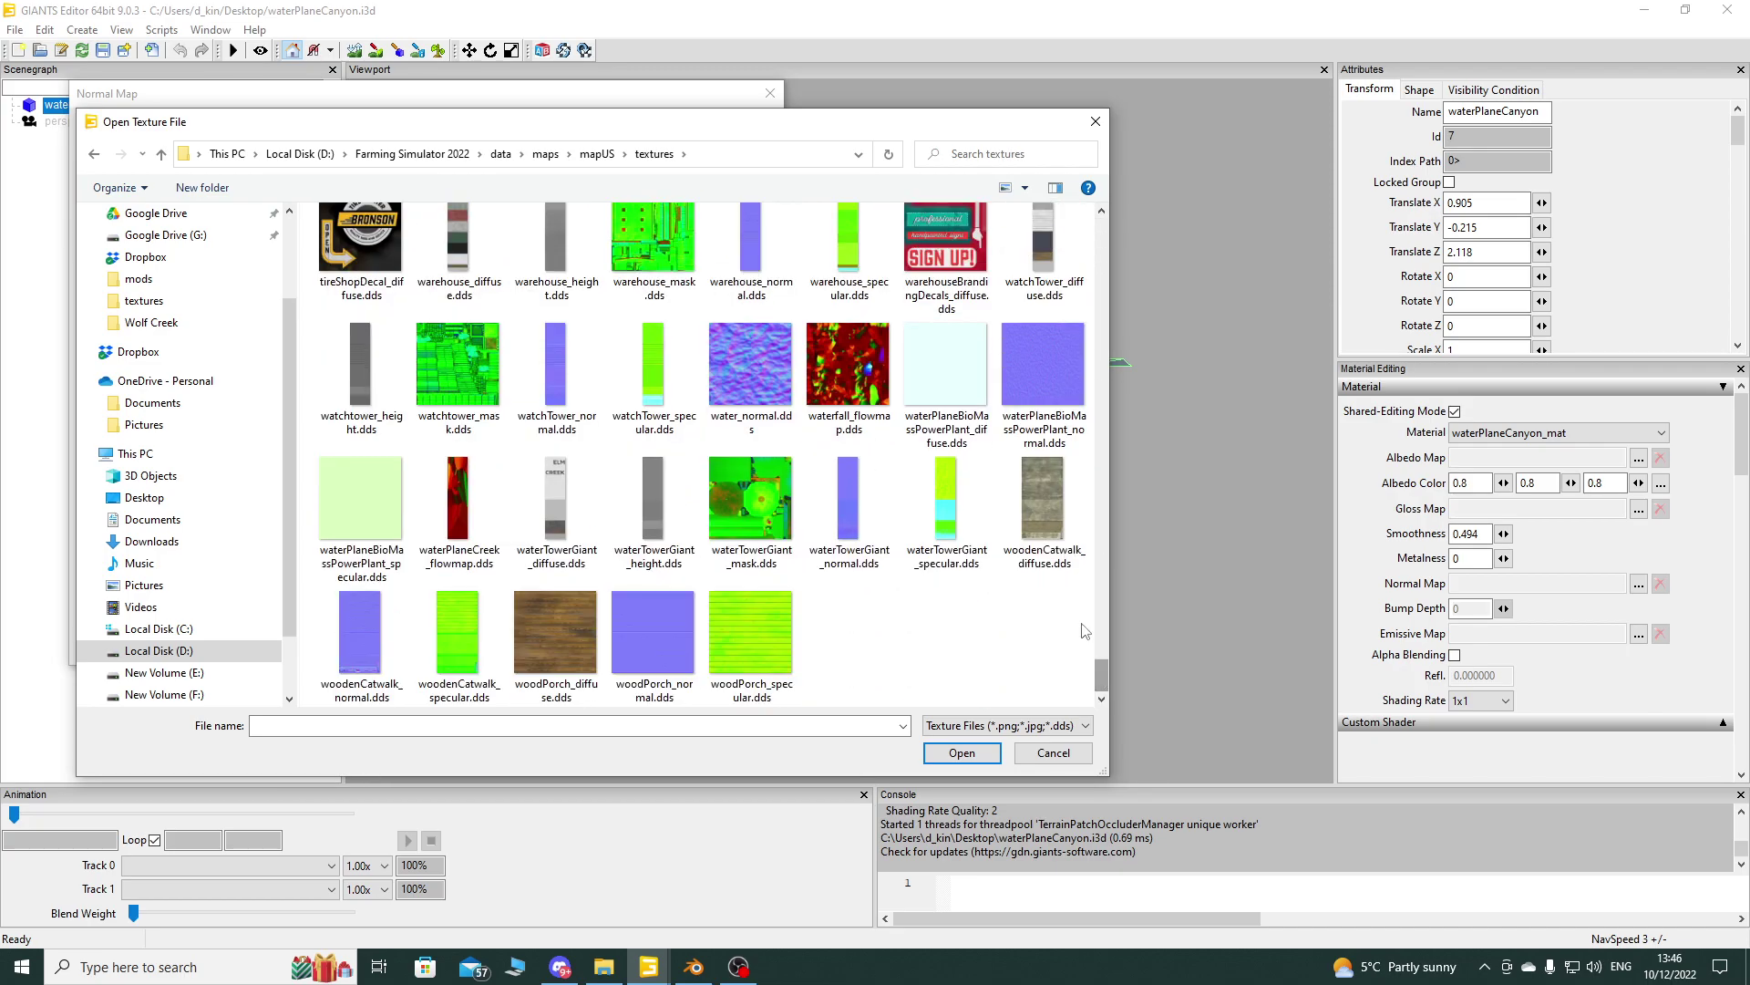
double_click(746, 401)
left_click(667, 643)
middle_click_drag(844, 574, 772, 588)
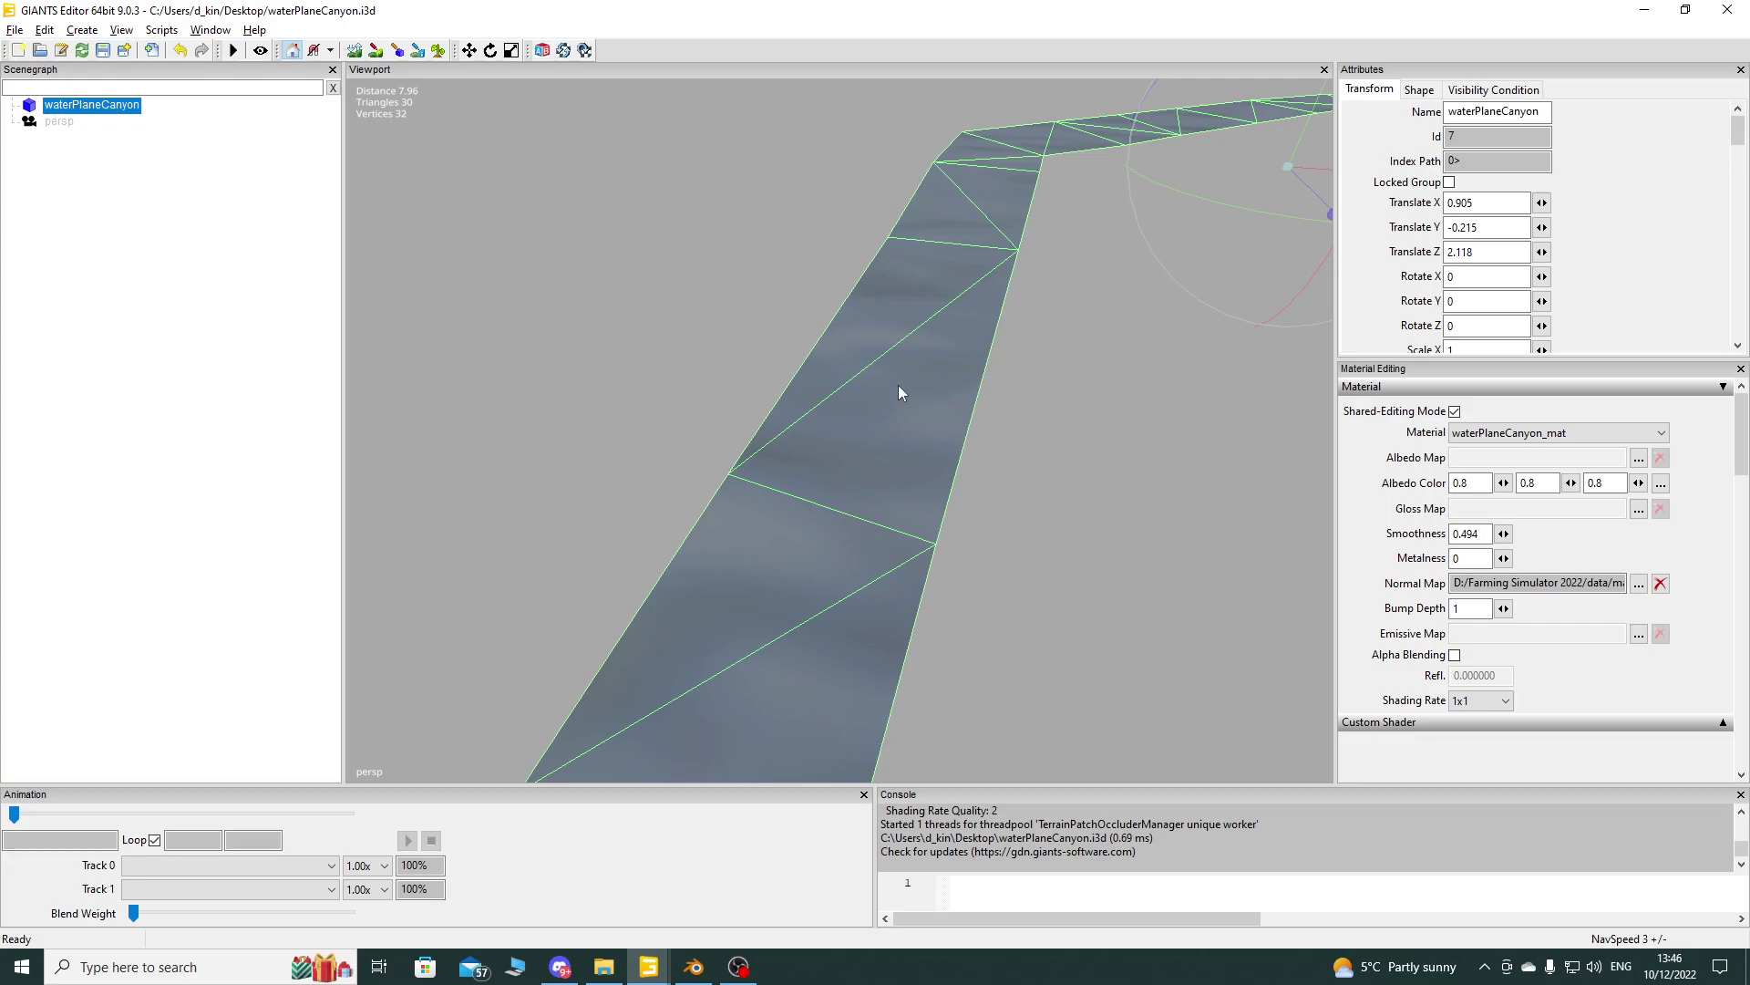
middle_click_drag(867, 508, 862, 558)
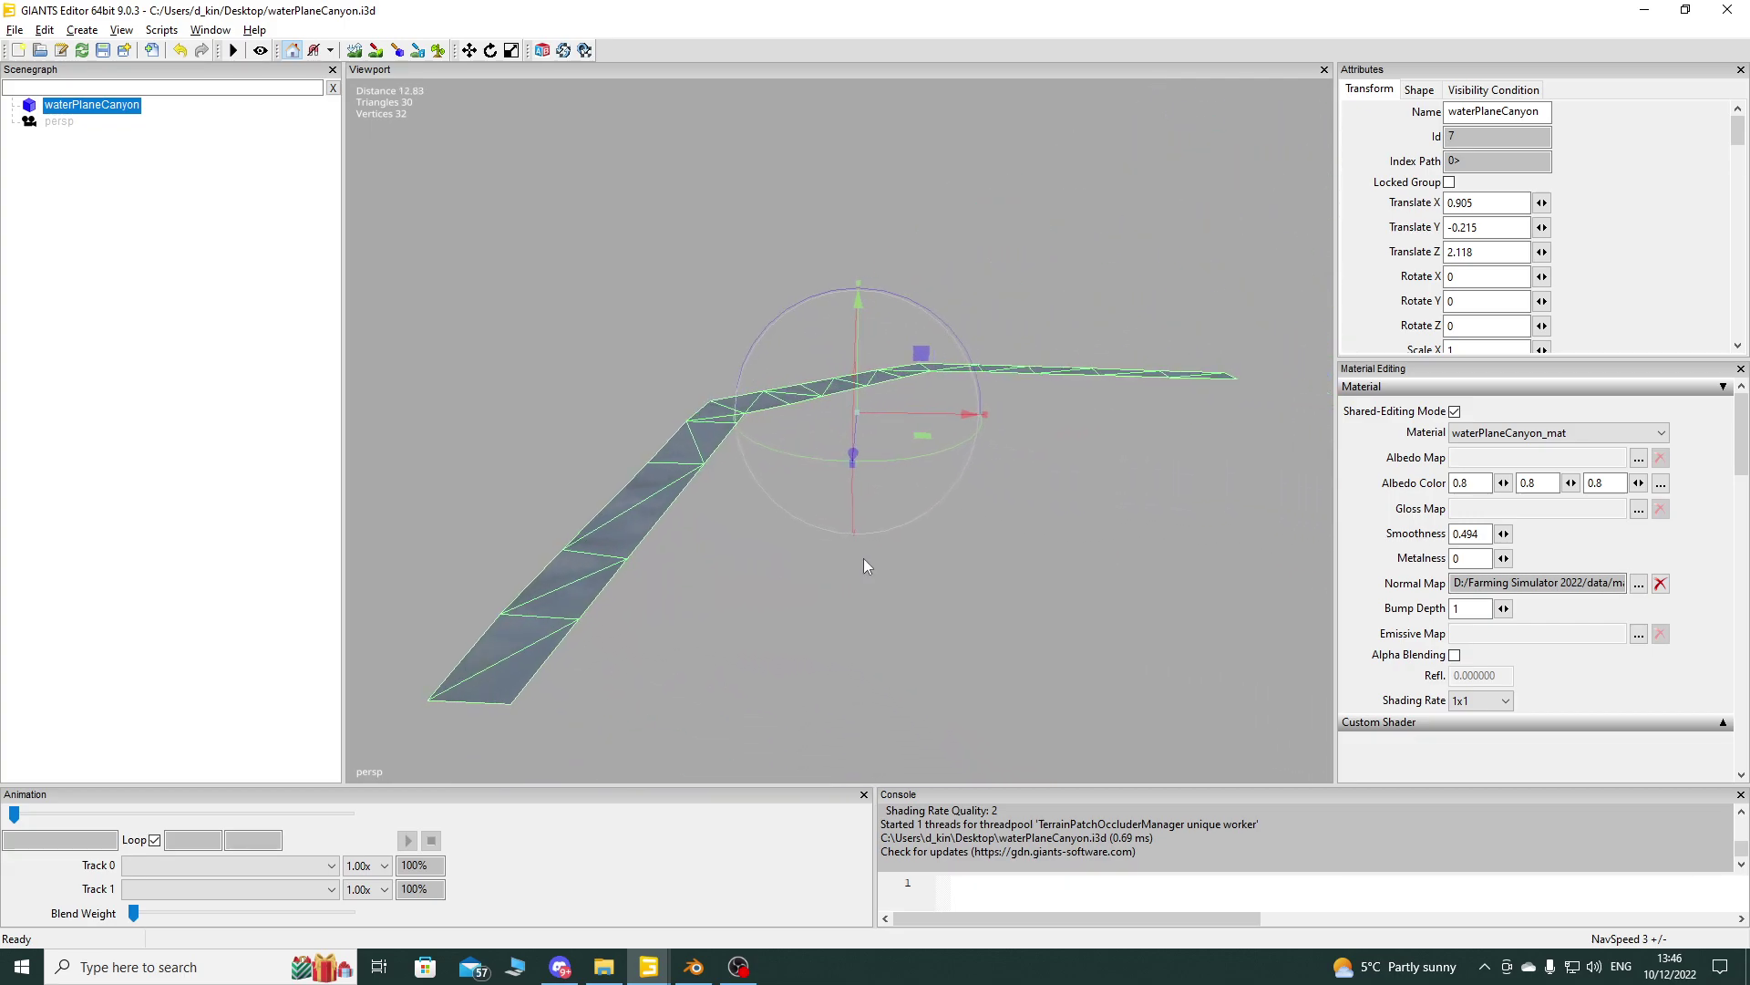
Step: Assign oceanShader.xml as the custom shader of waterPlaneCanyon_mat and save the scene
scroll(1737, 492, "down", 5)
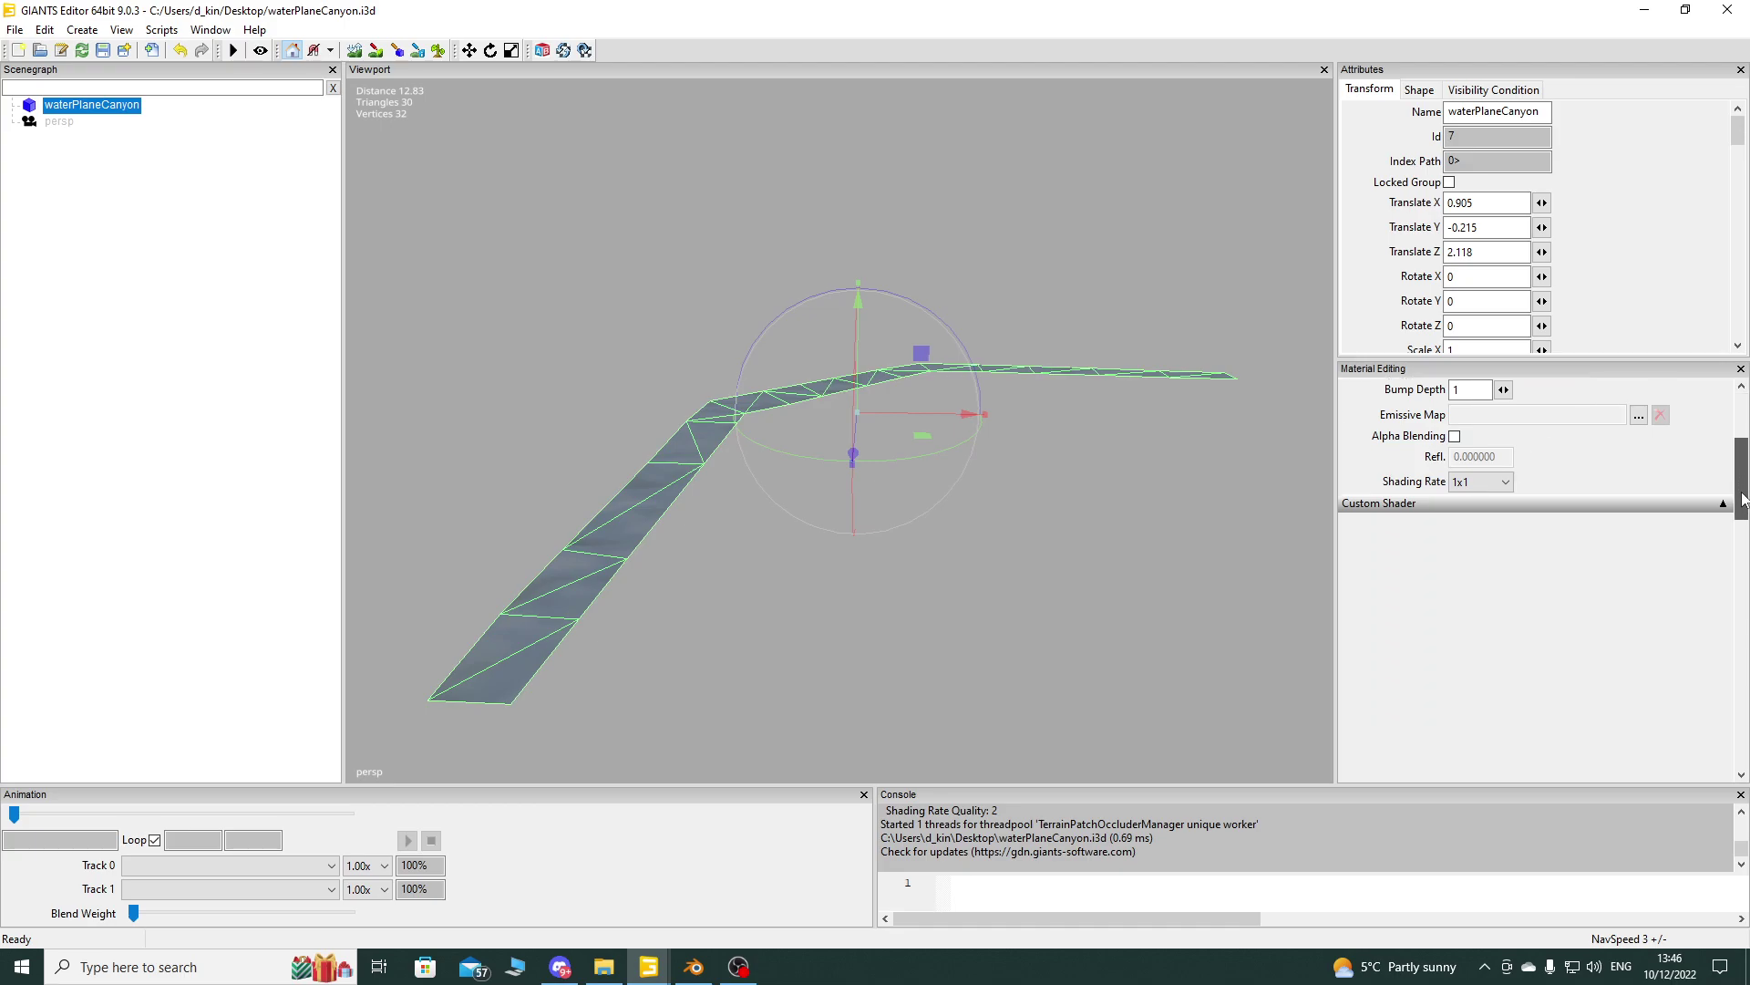
left_click(1724, 434)
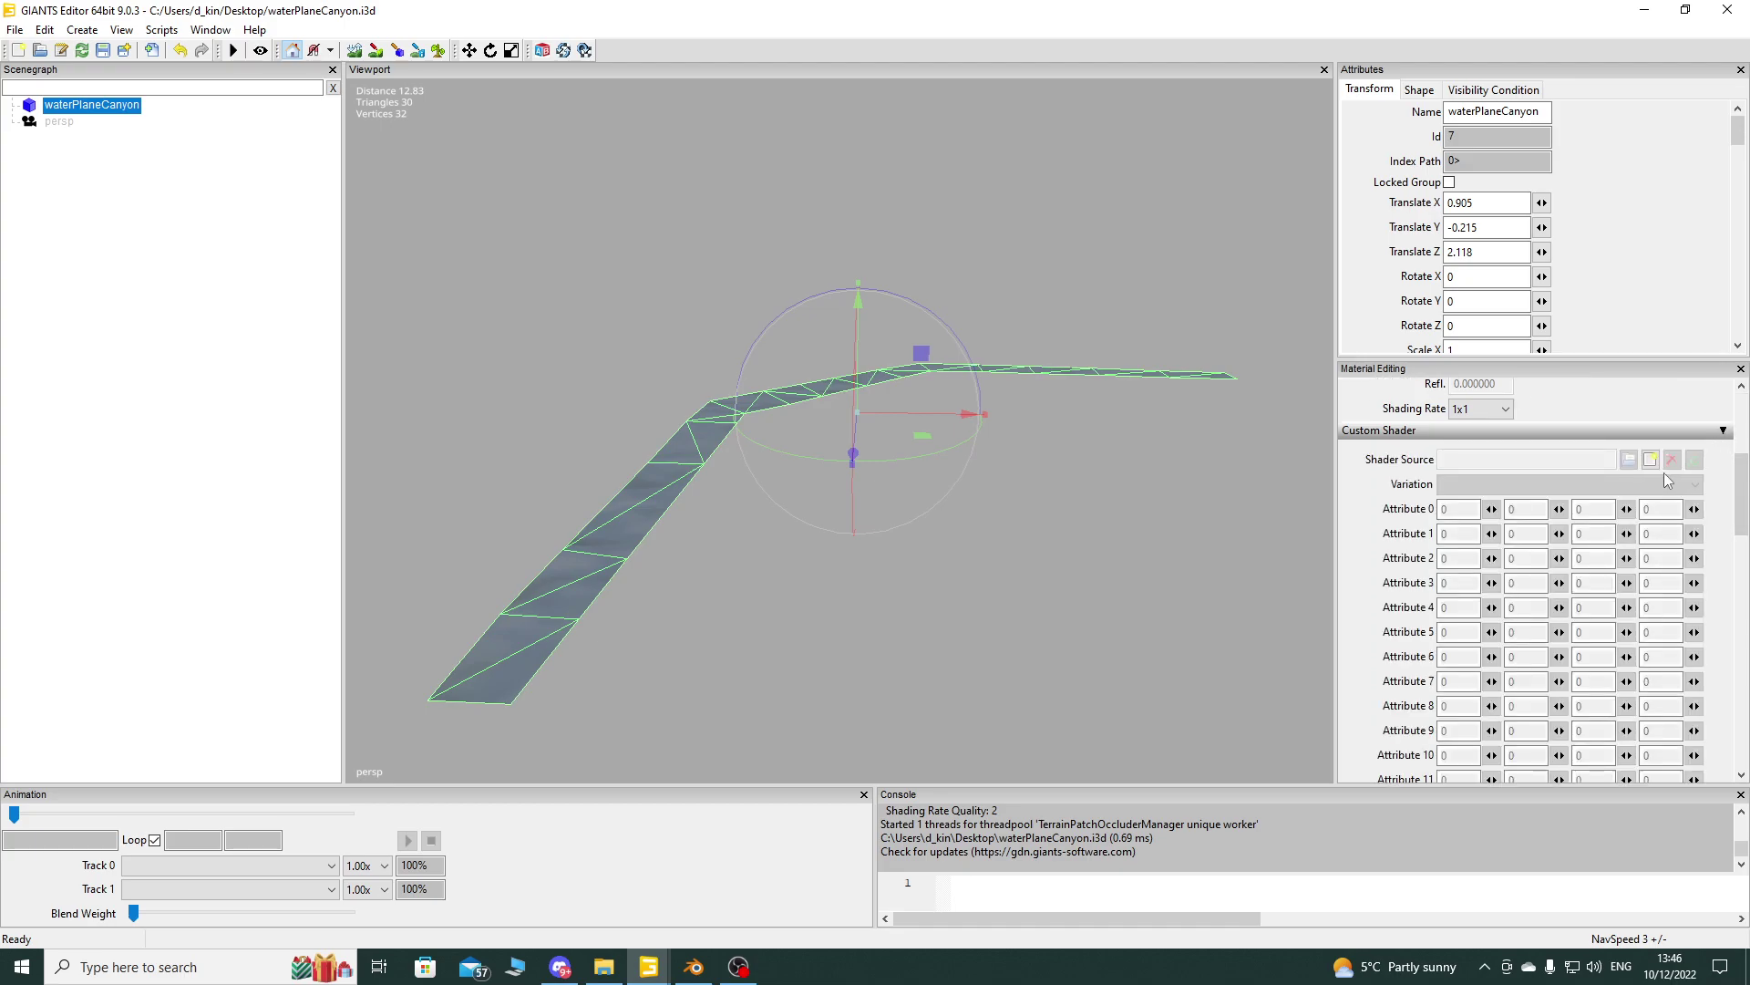
left_click(1629, 459)
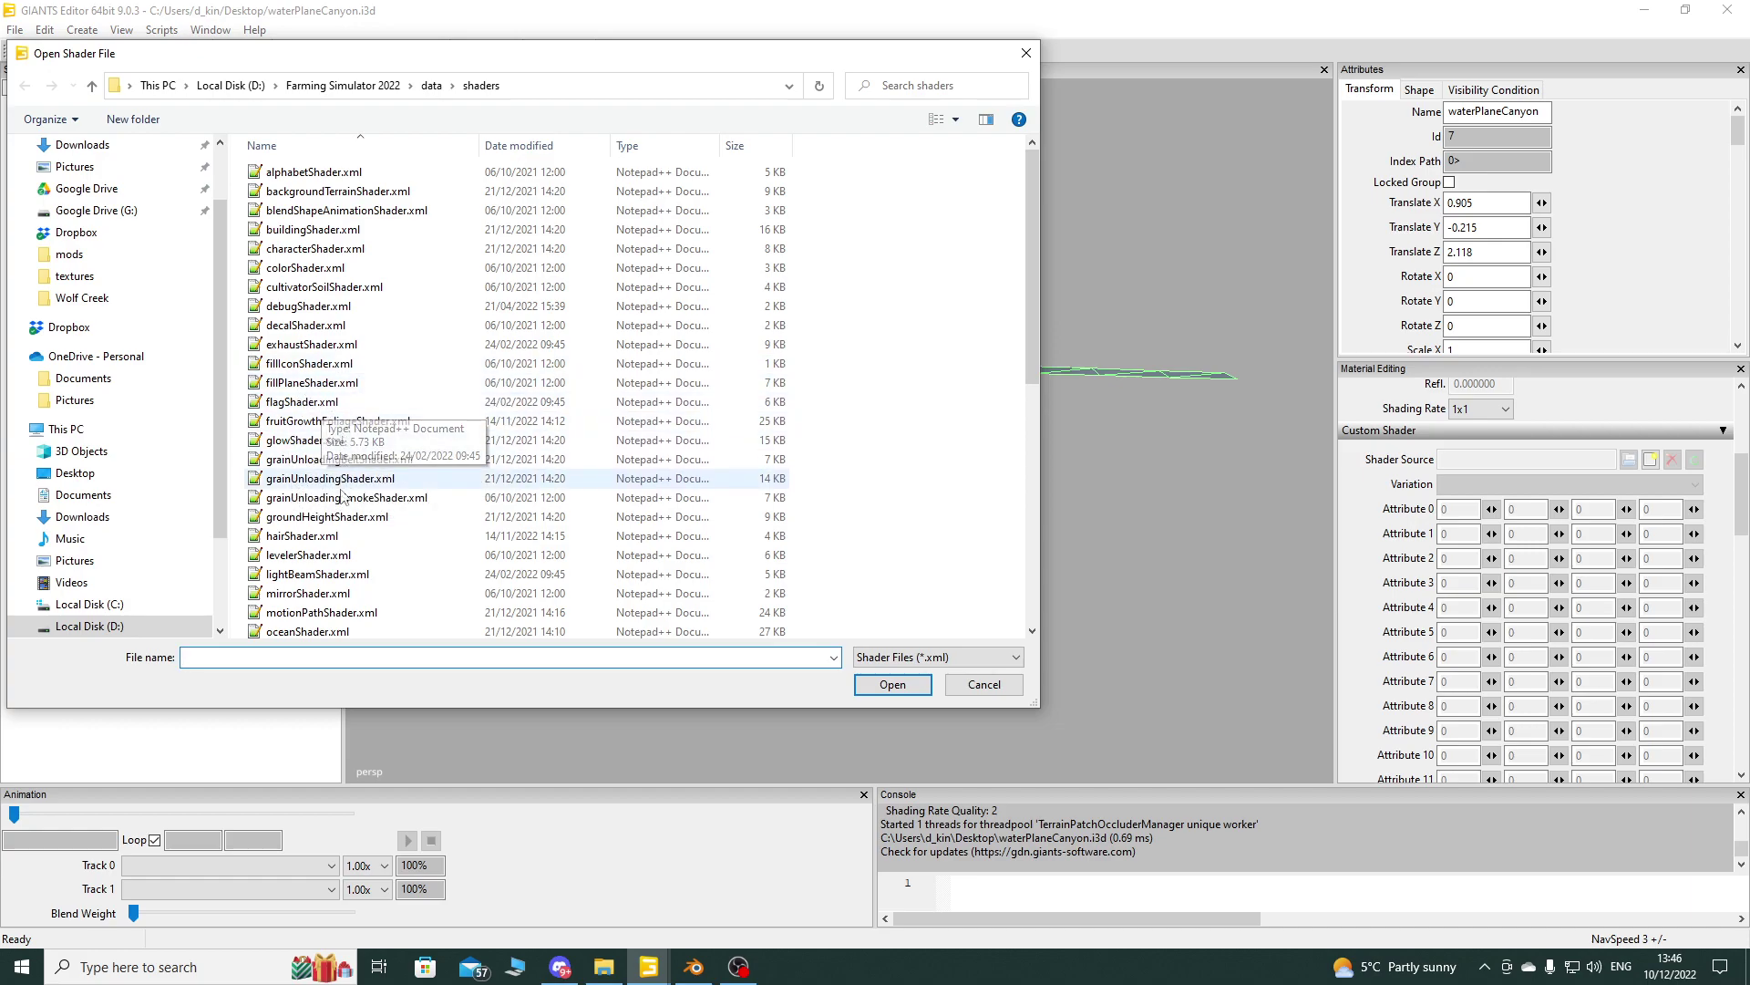
scroll(339, 497, "down", 3)
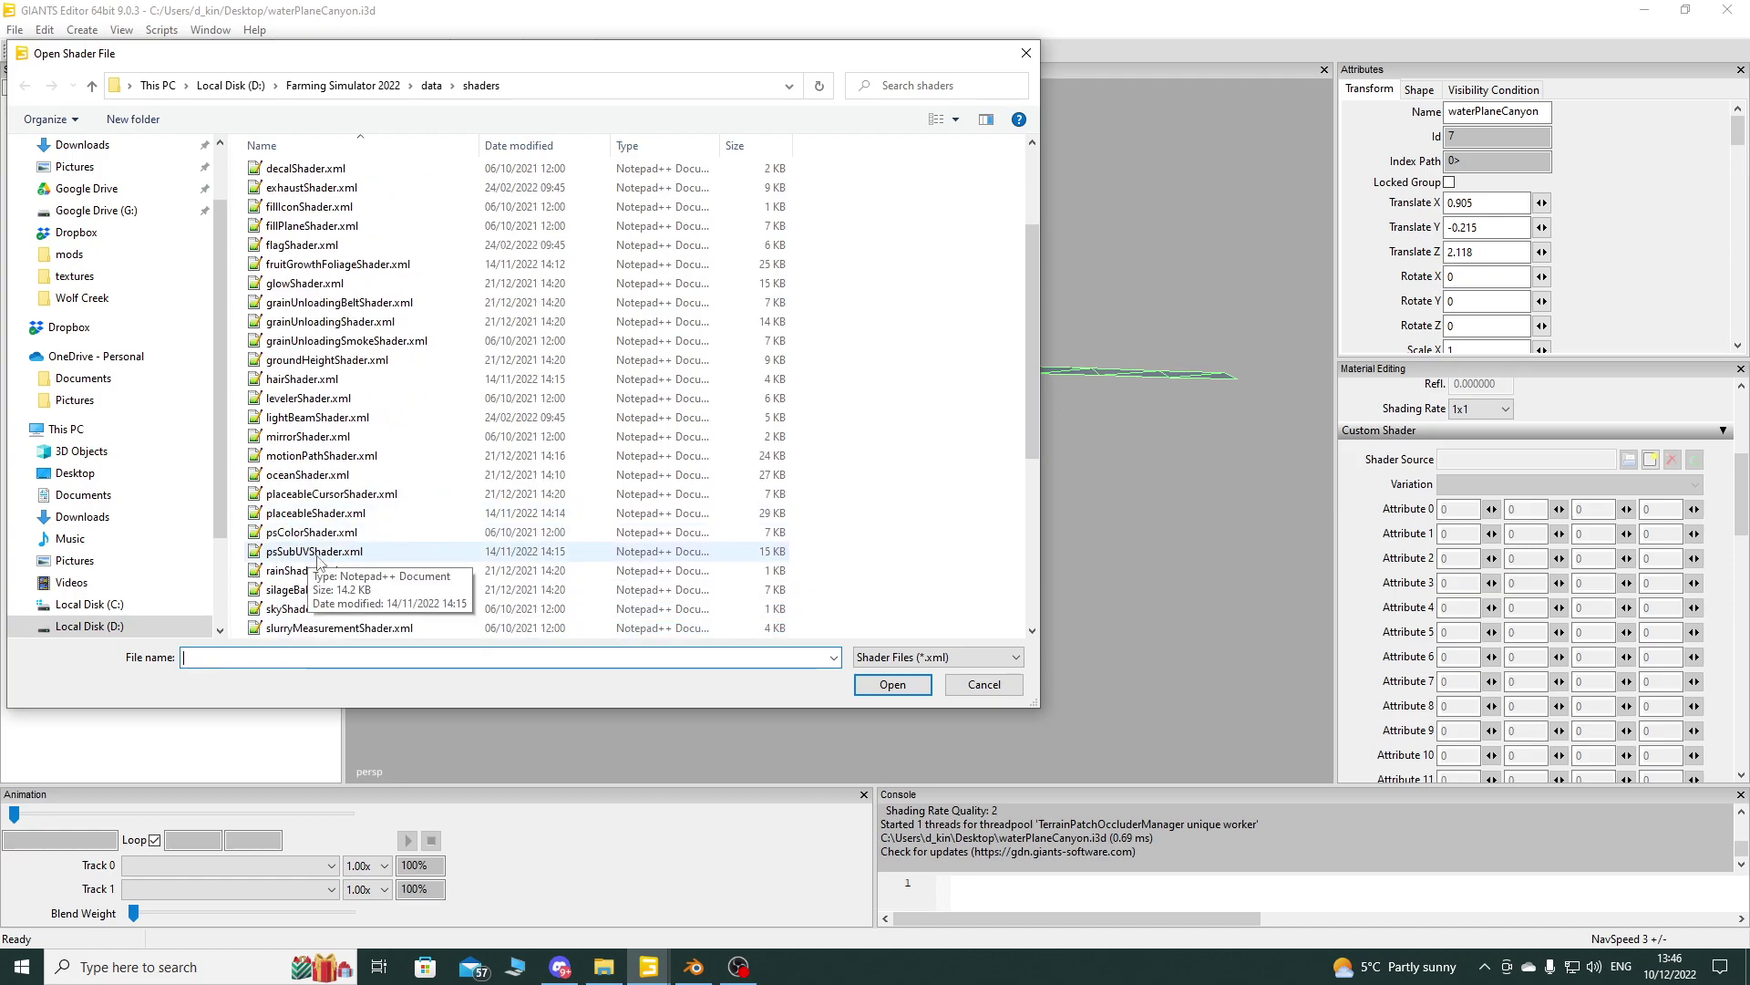
double_click(315, 475)
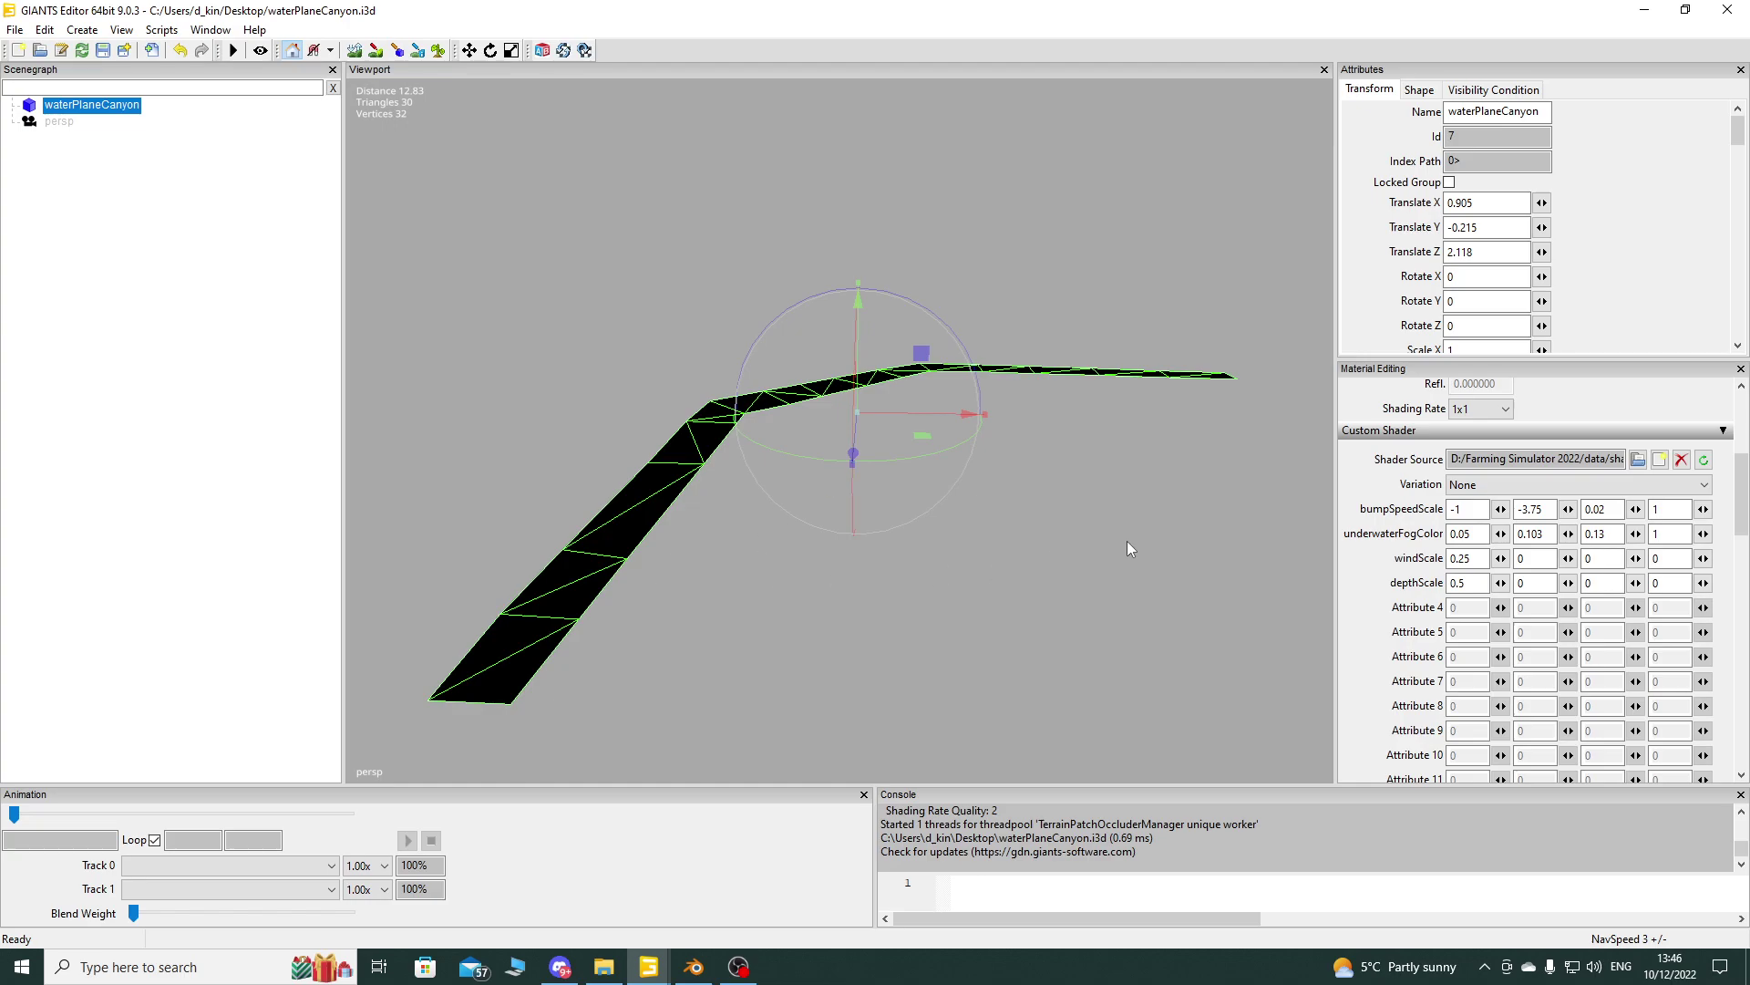
left_click(102, 52)
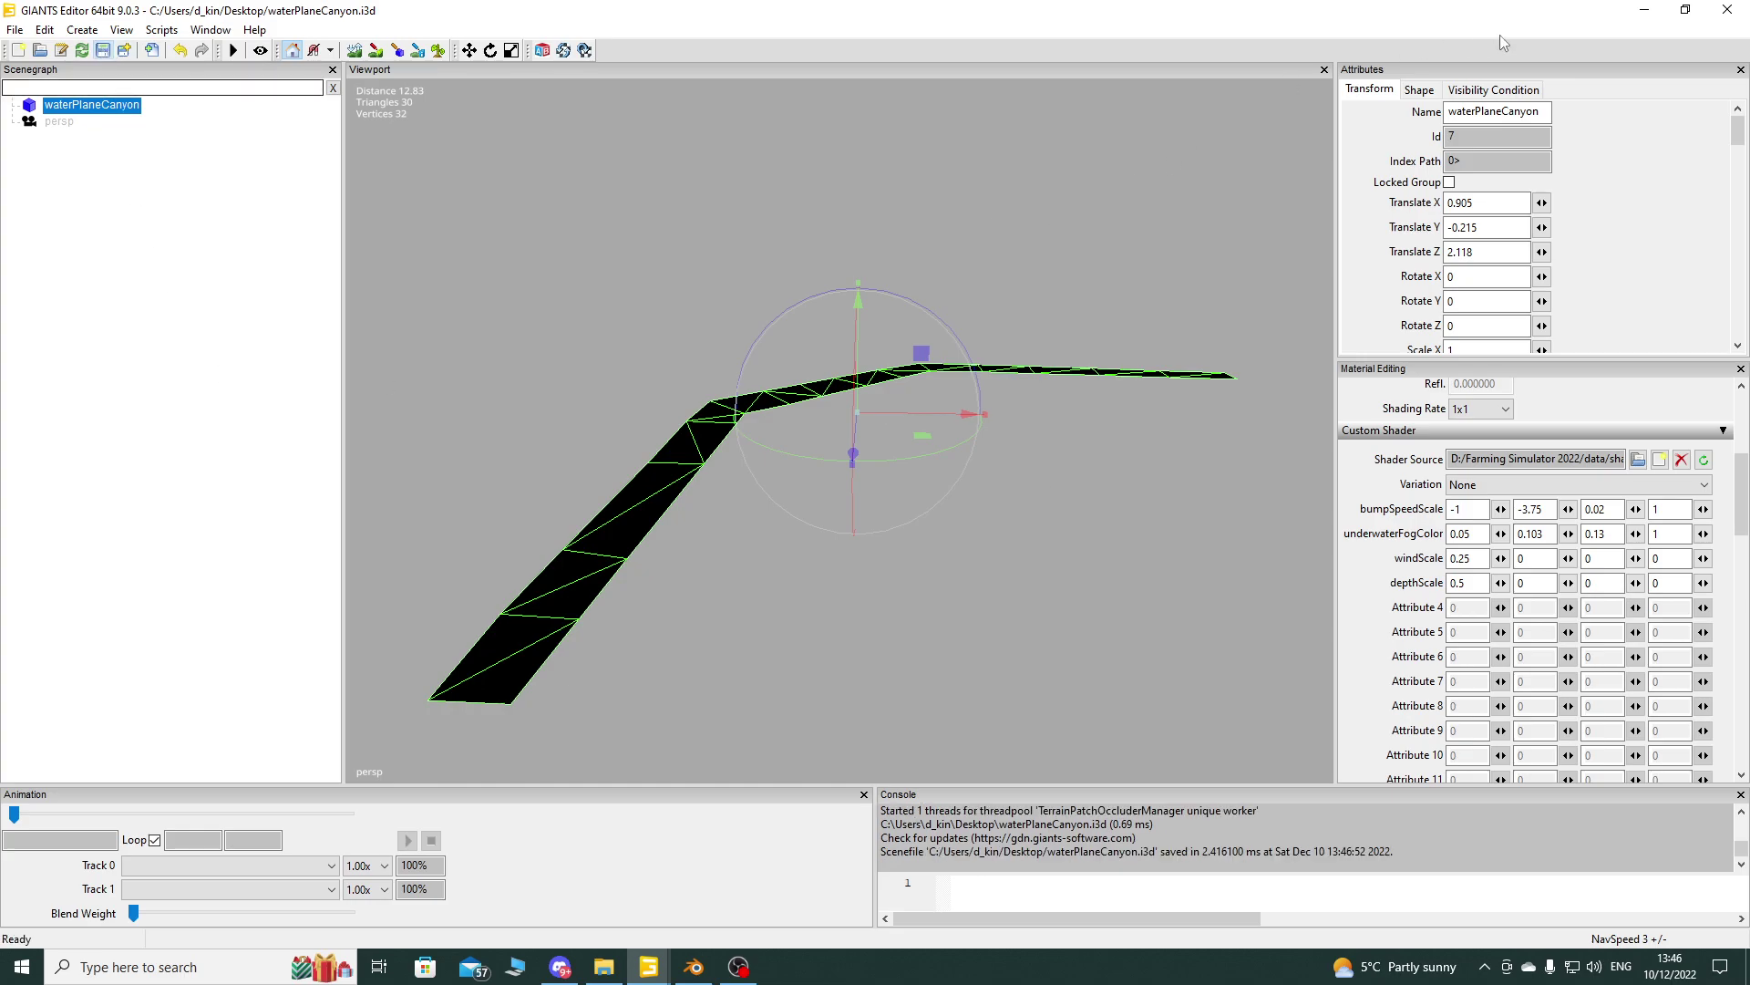
Step: Close the scene editor and open waterPlaneCanyon.i3d from the desktop in Notepad++
left_click(1728, 9)
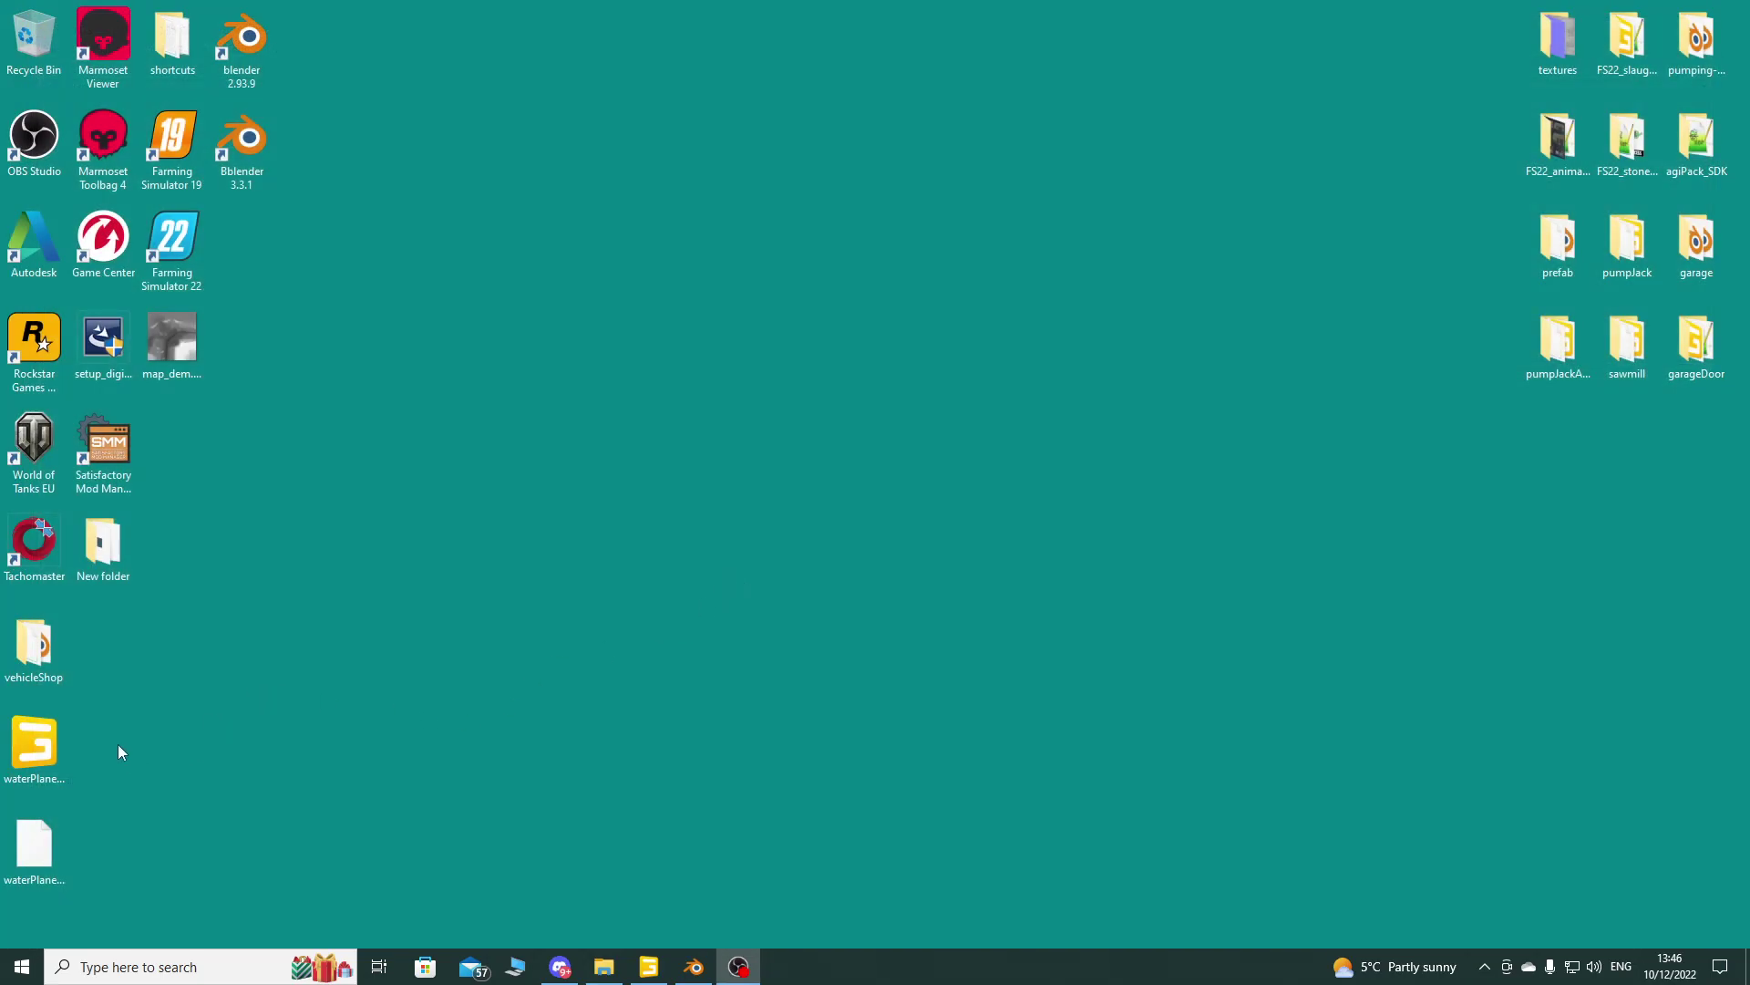
right_click(42, 758)
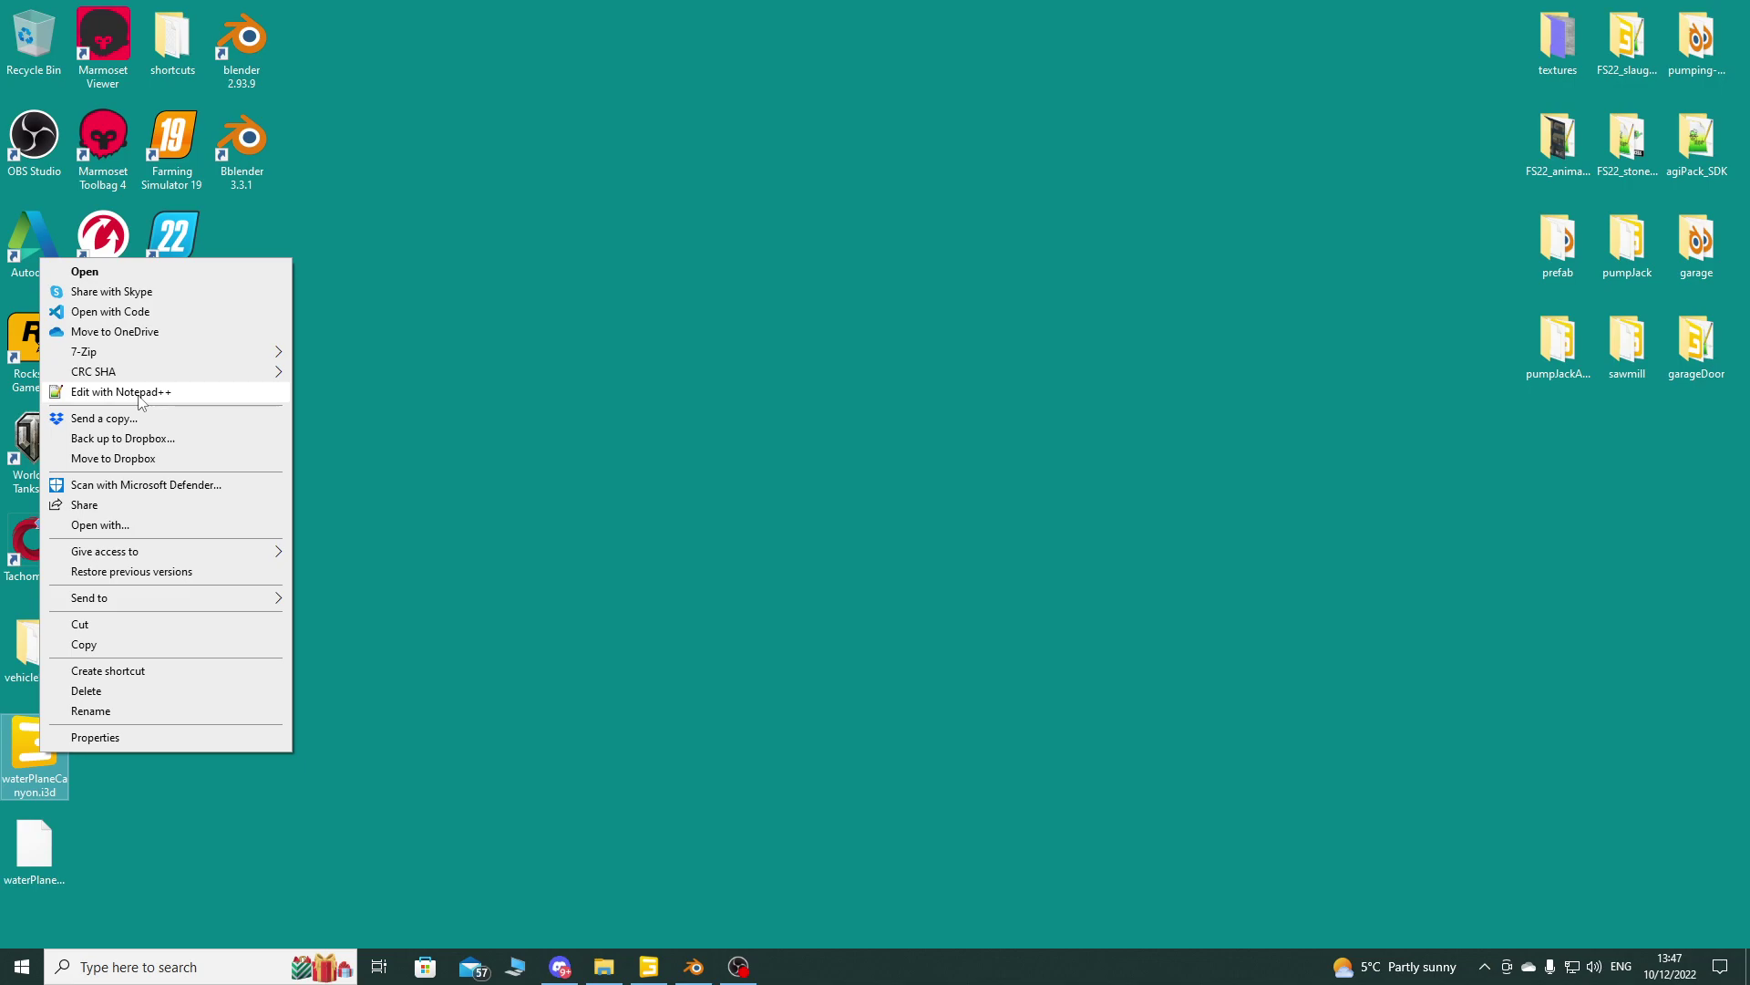
left_click(149, 396)
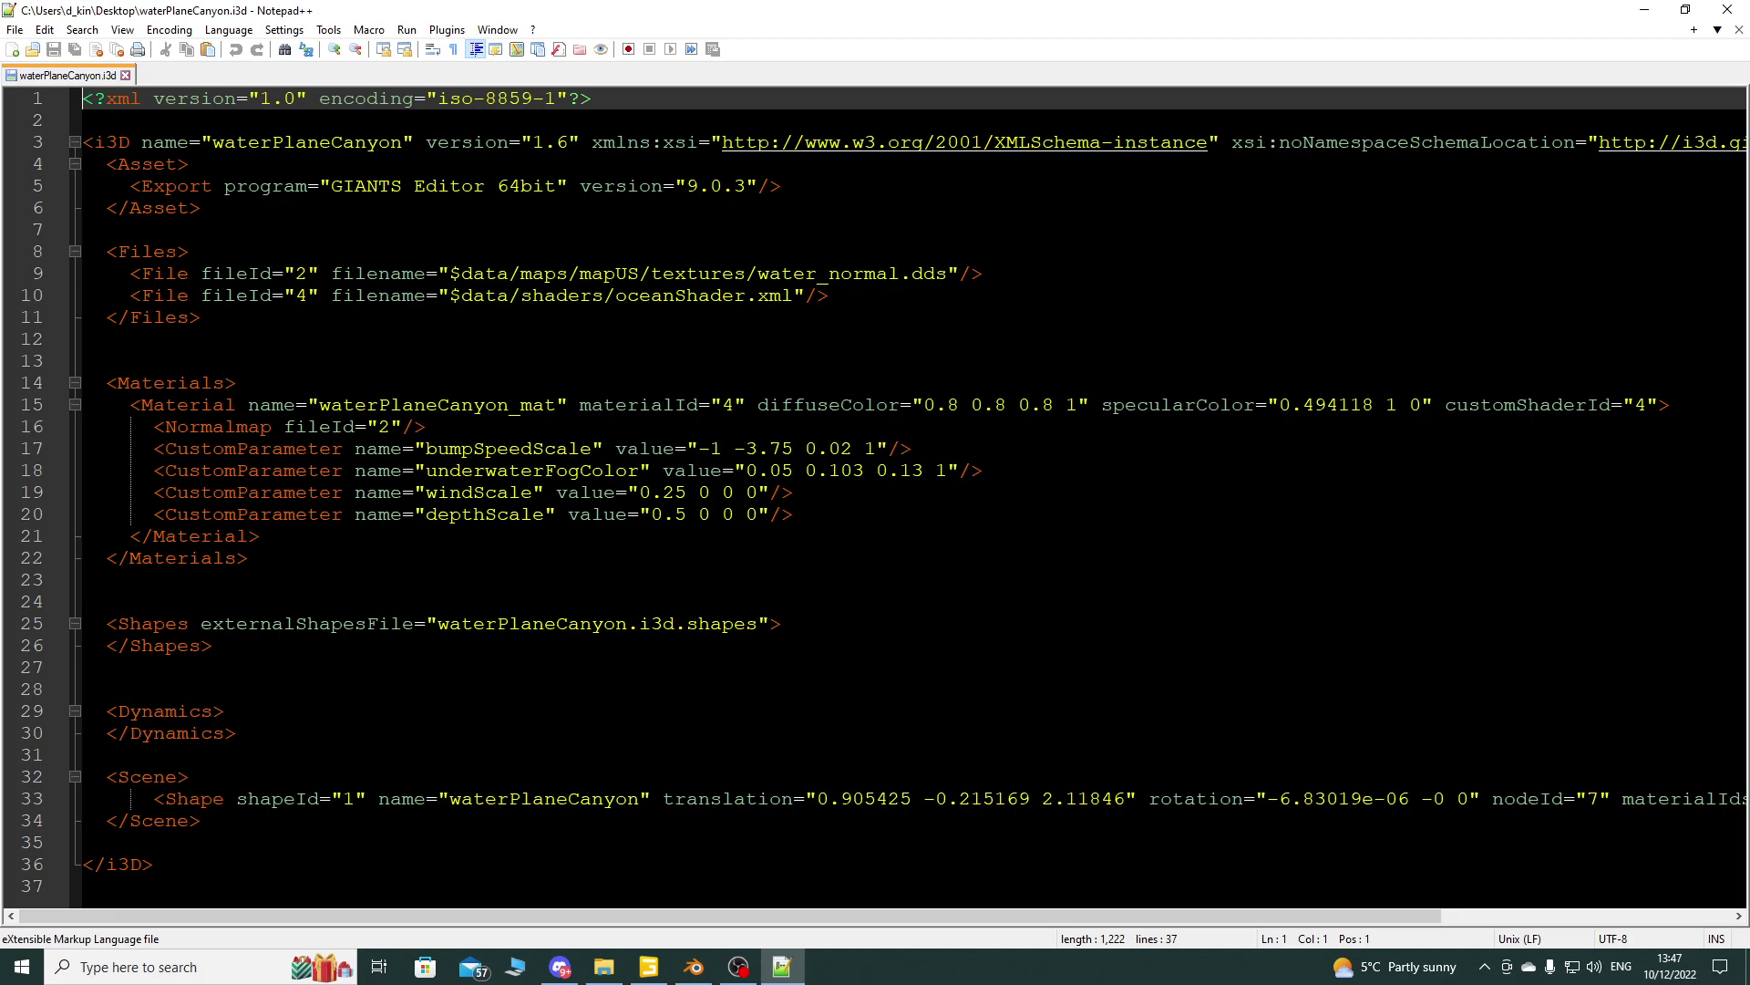
Step: Open the base game's map.i3d from D:\Farming Simulator 2022\data\maps\mapUS in Notepad++ alongside the water plane file
left_click(604, 966)
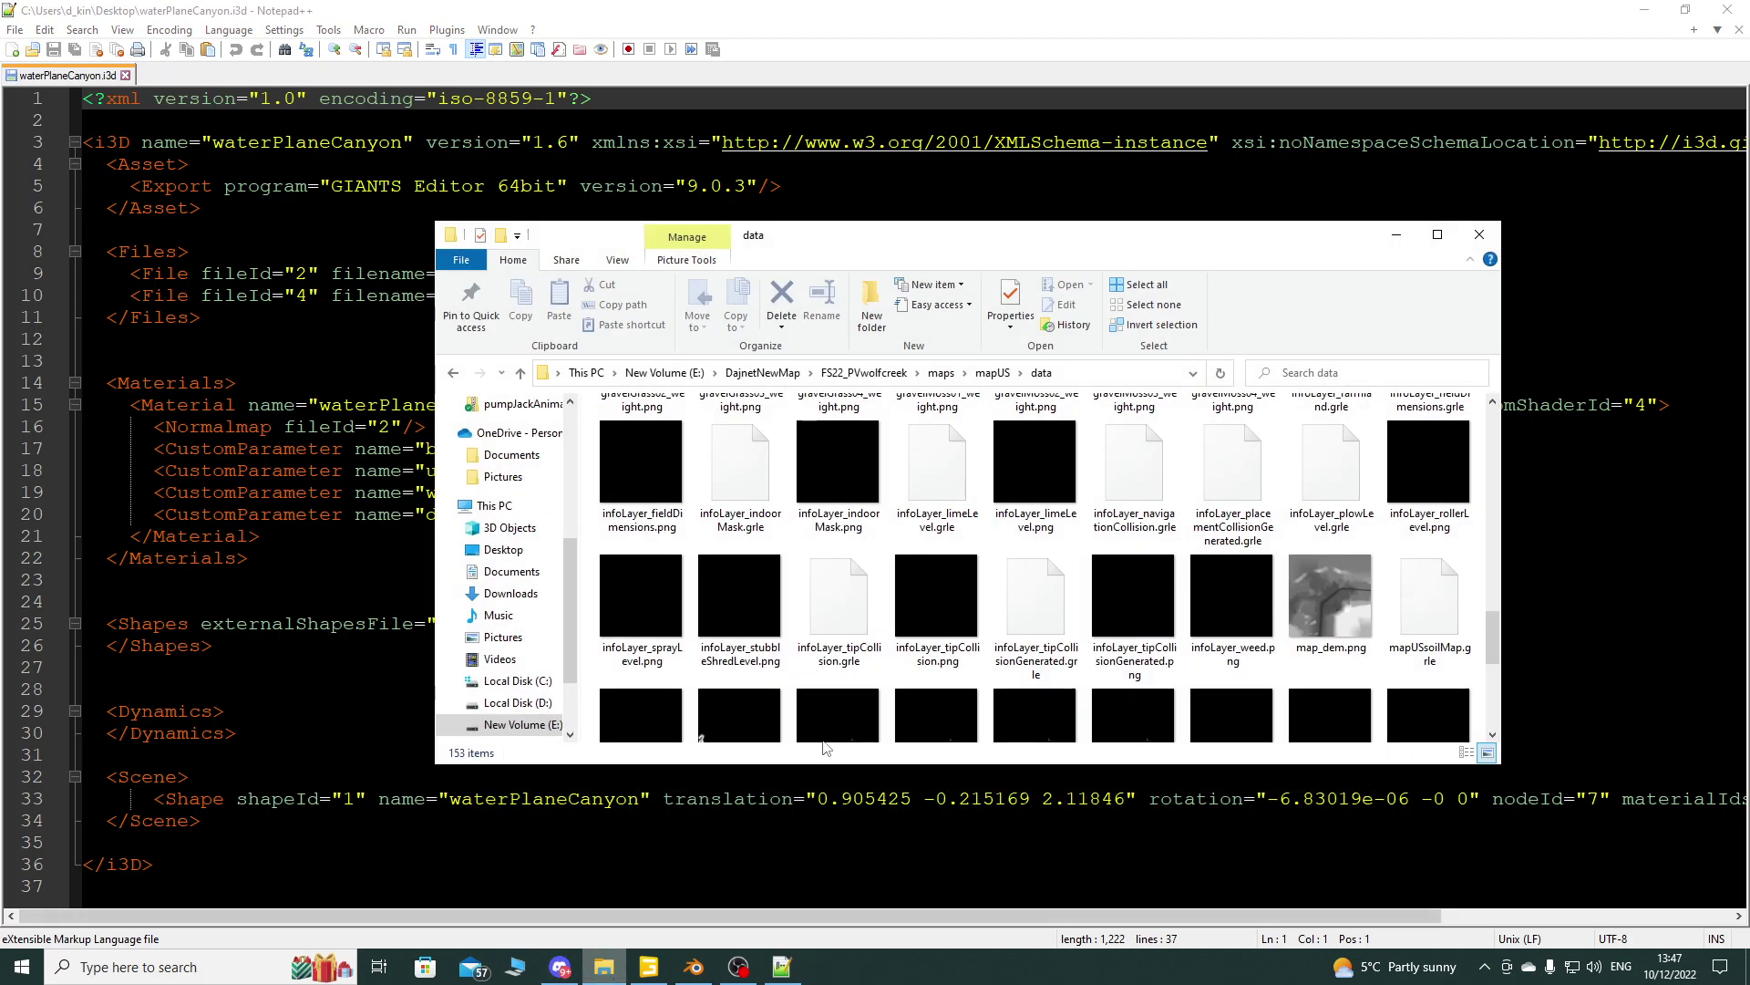
left_click(941, 373)
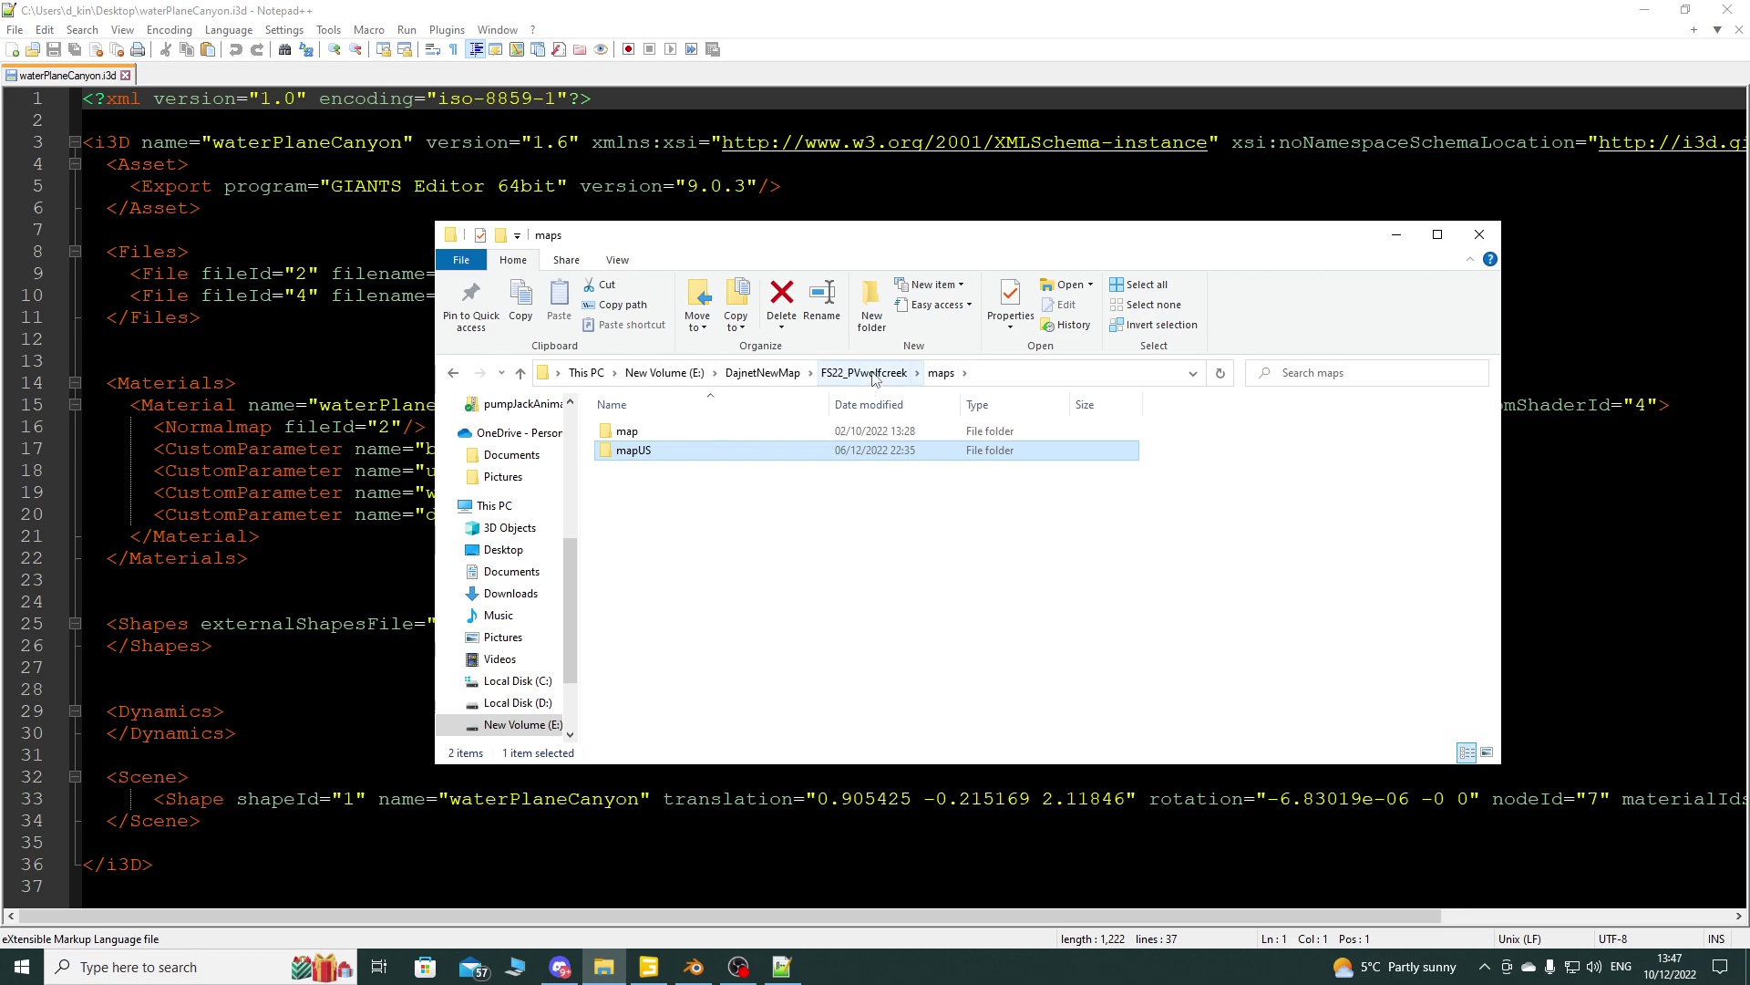
left_click(545, 701)
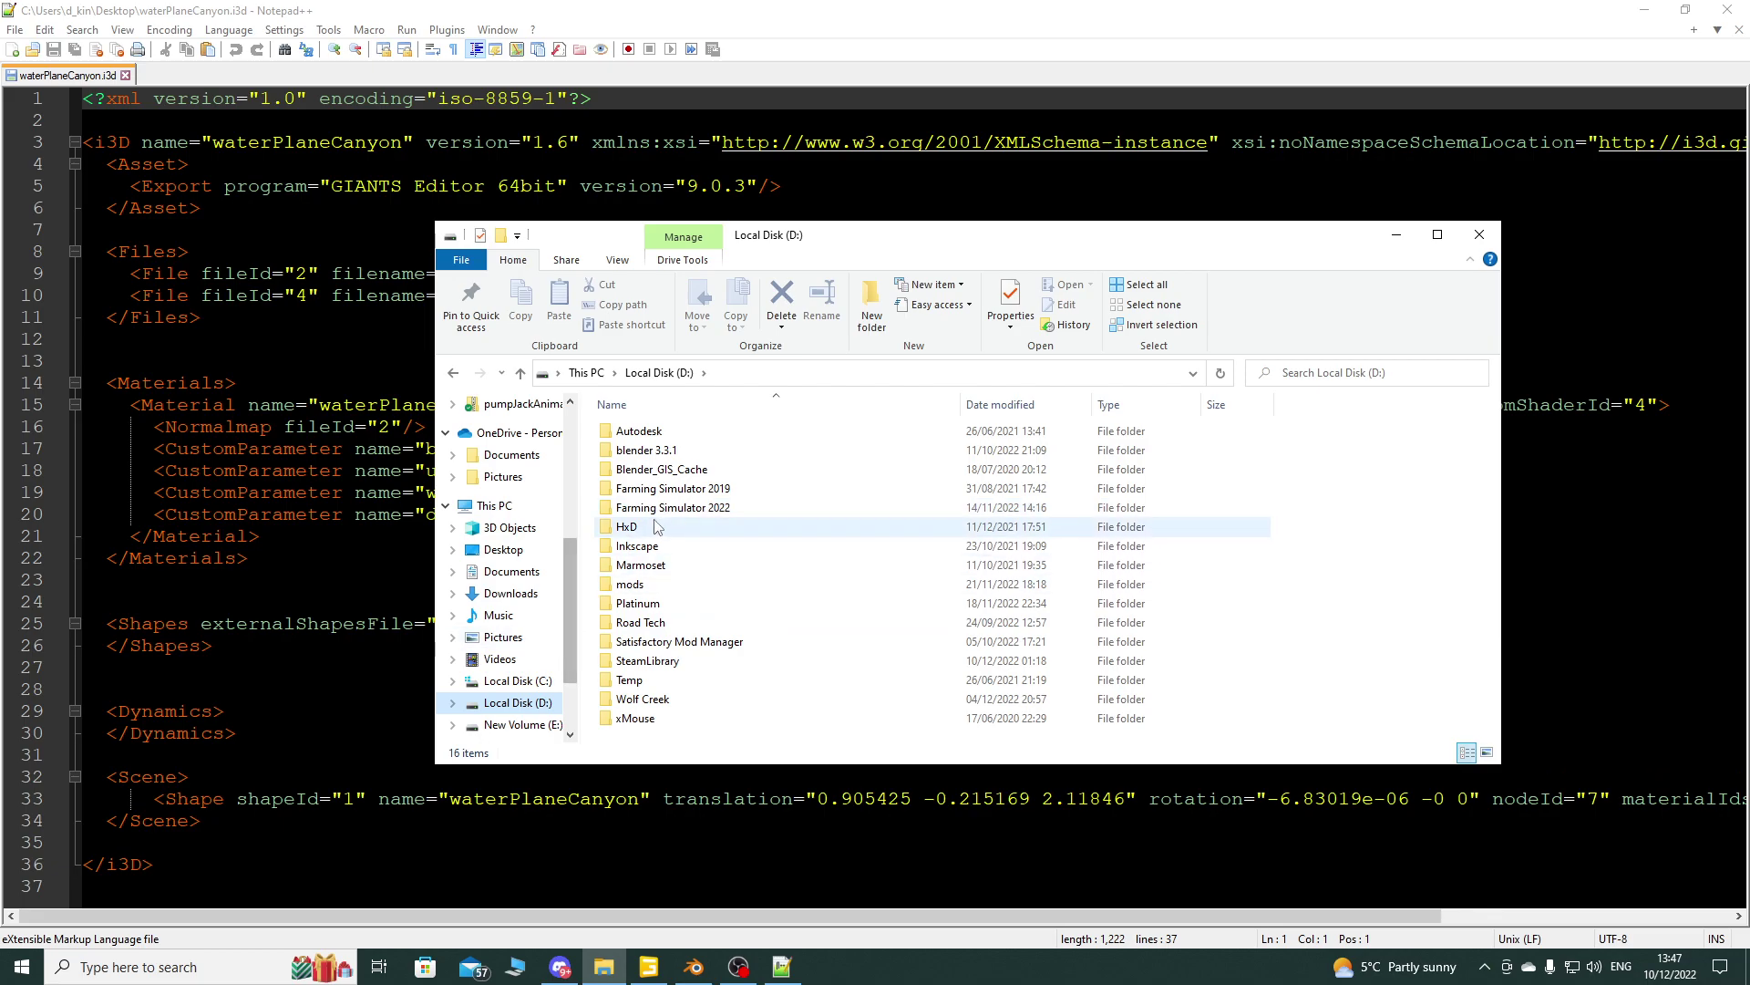
double_click(700, 509)
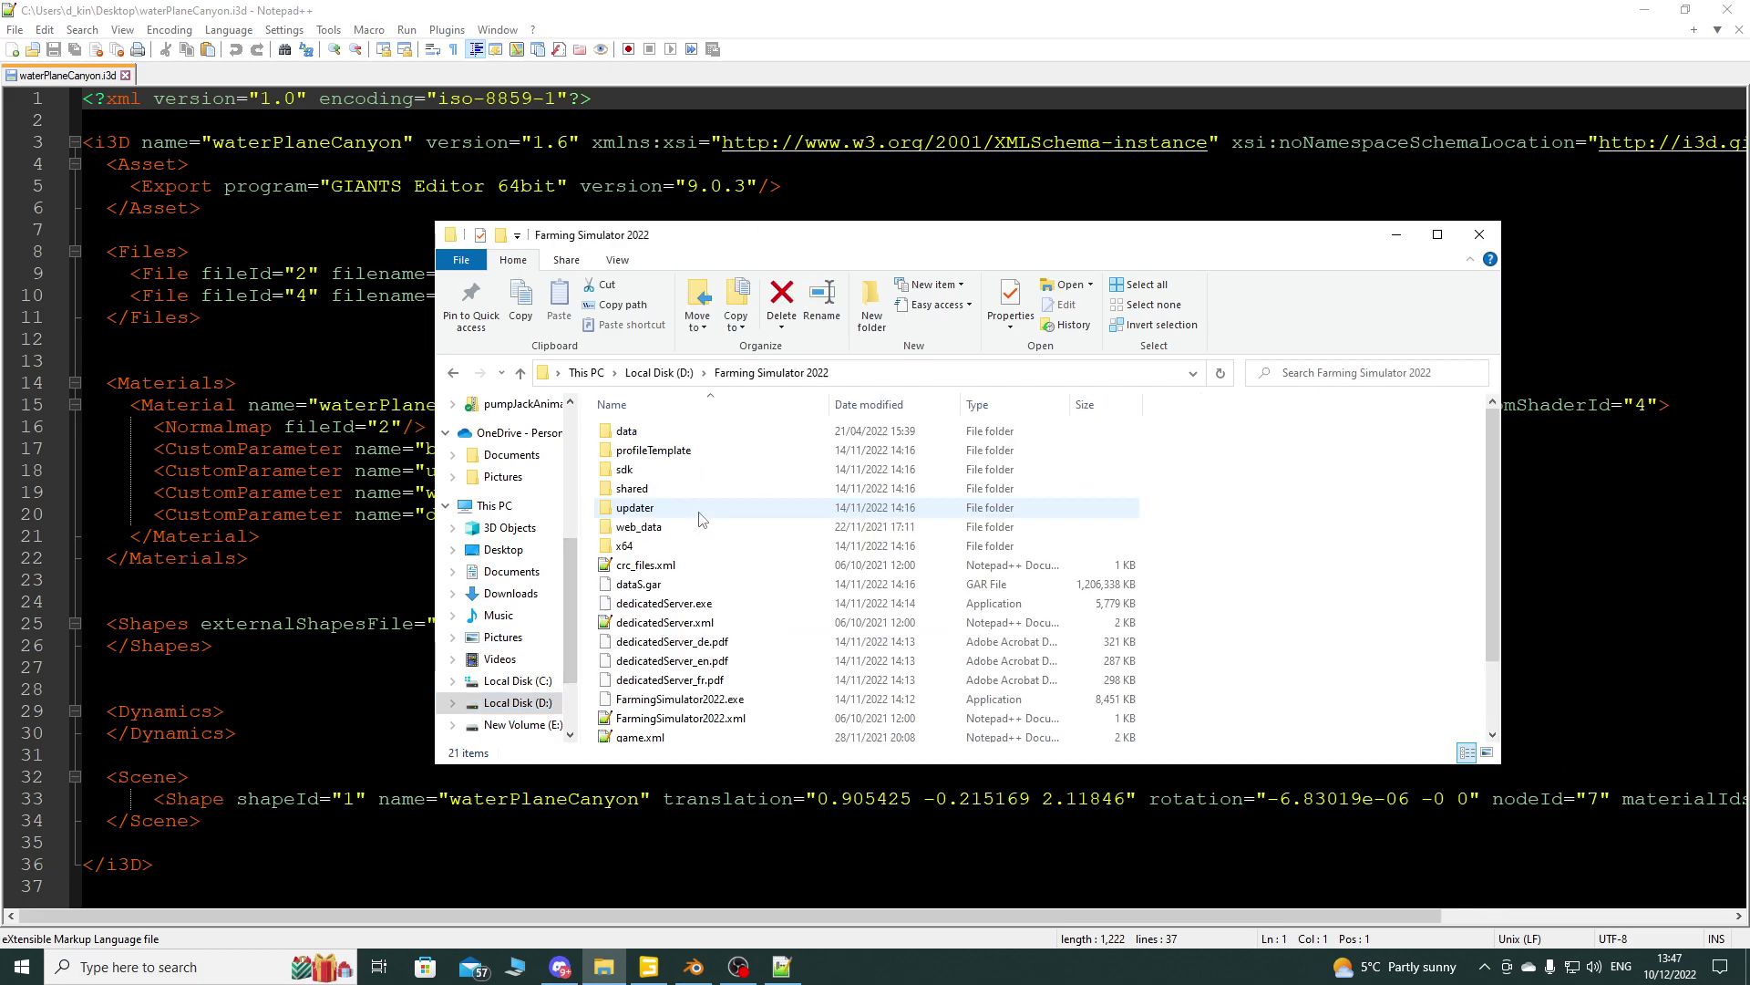
double_click(686, 434)
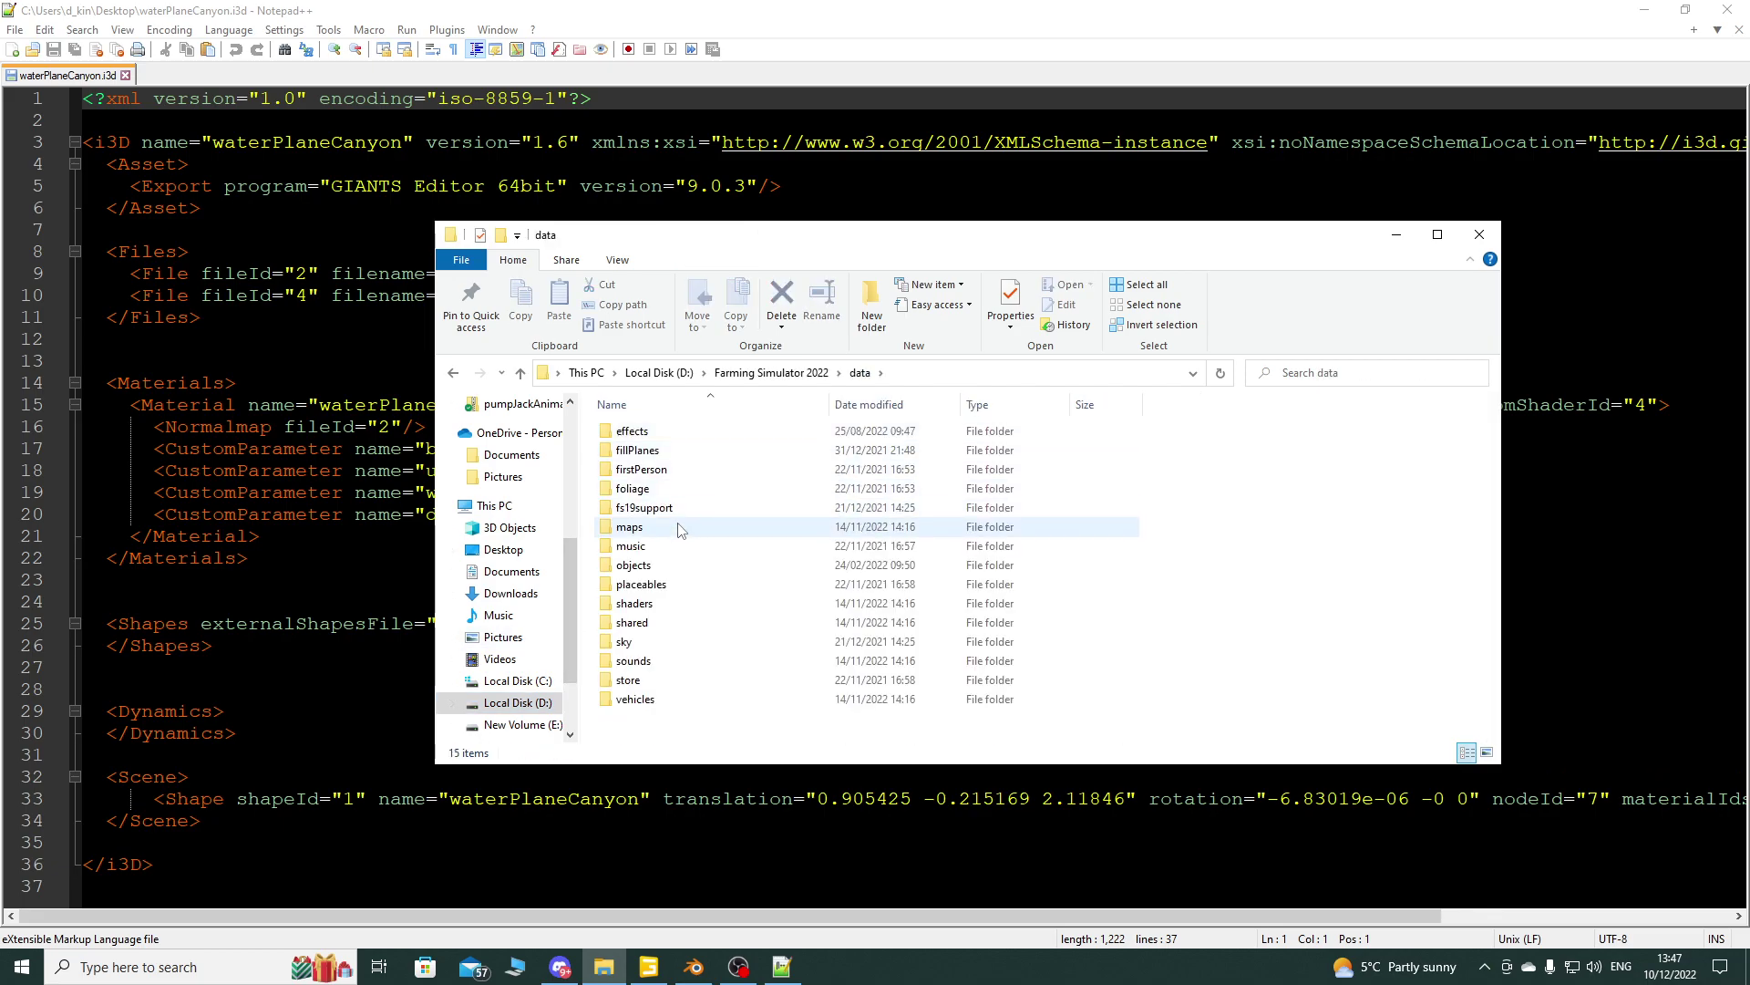
double_click(679, 527)
double_click(673, 470)
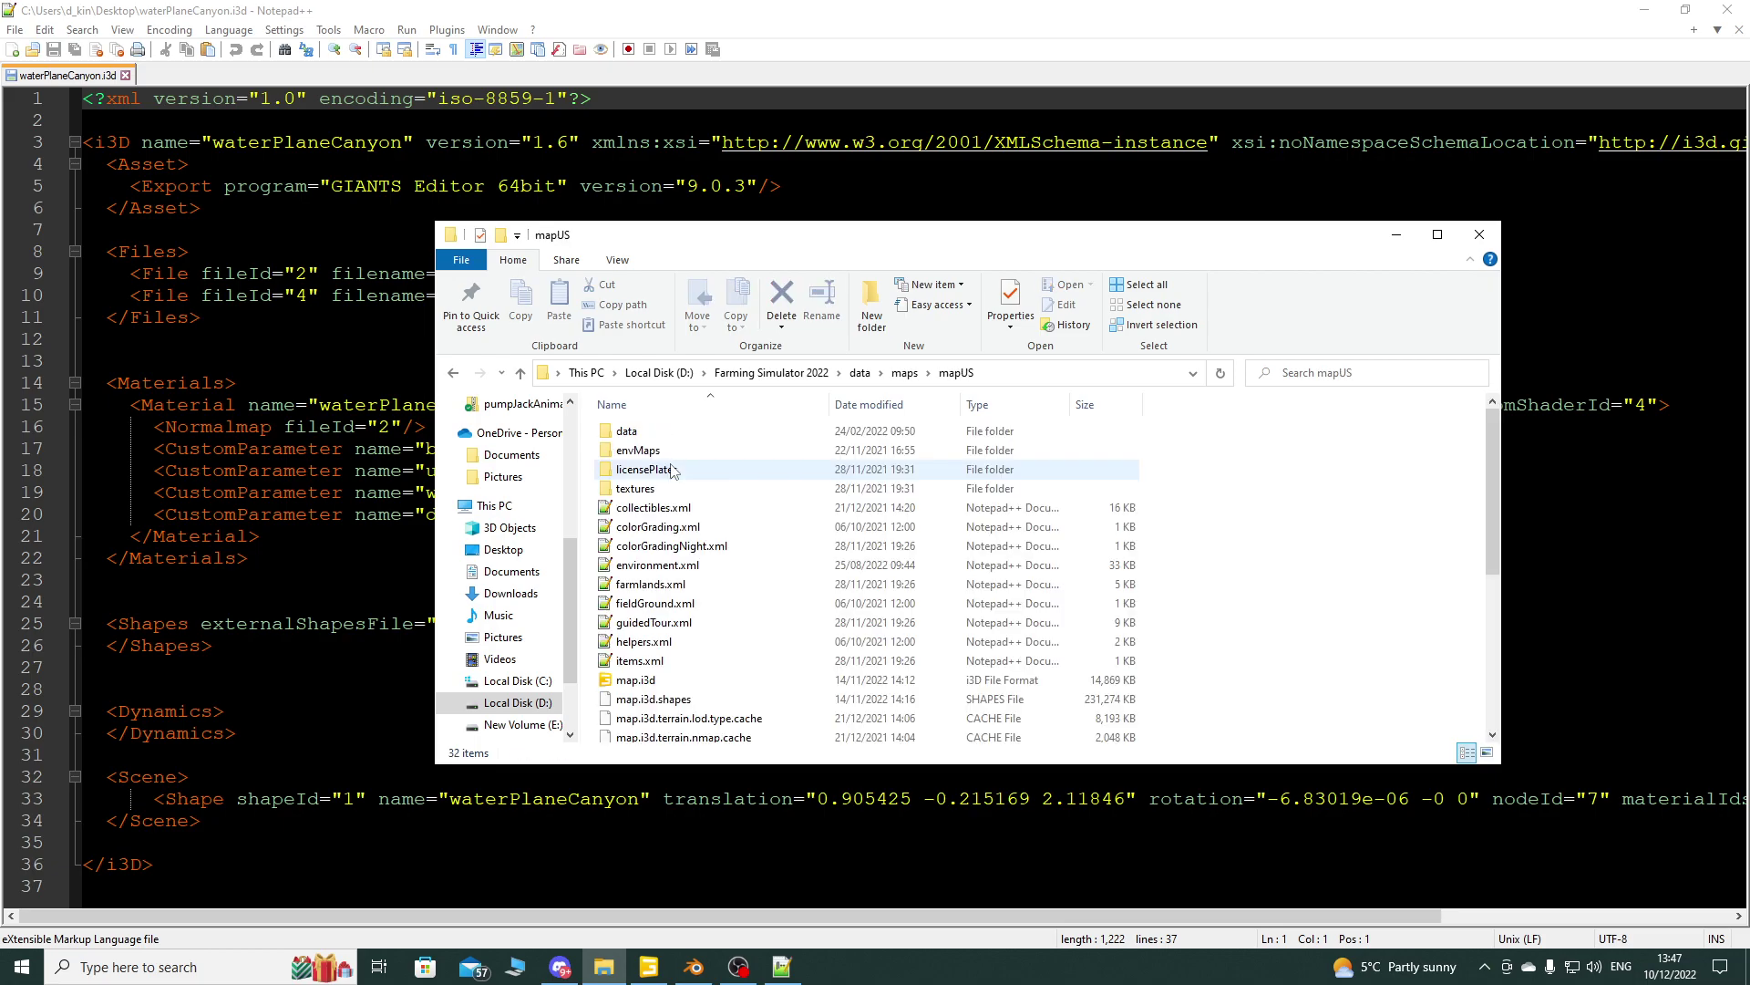
right_click(633, 685)
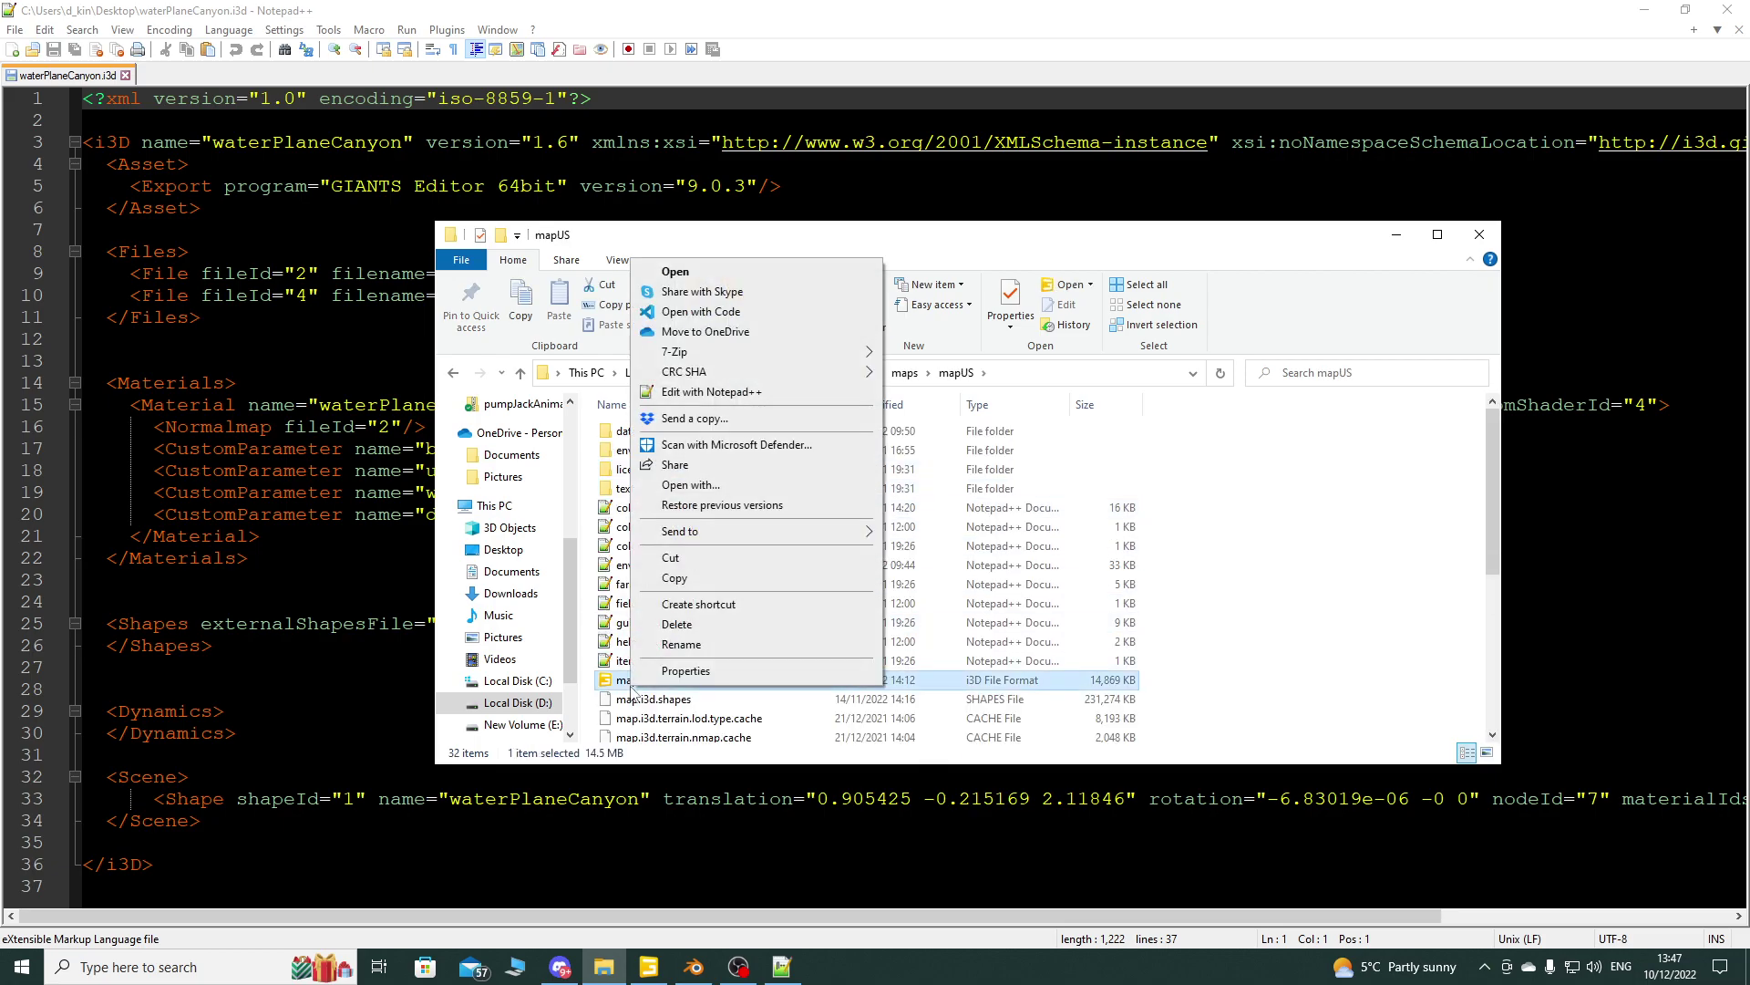
left_click(692, 393)
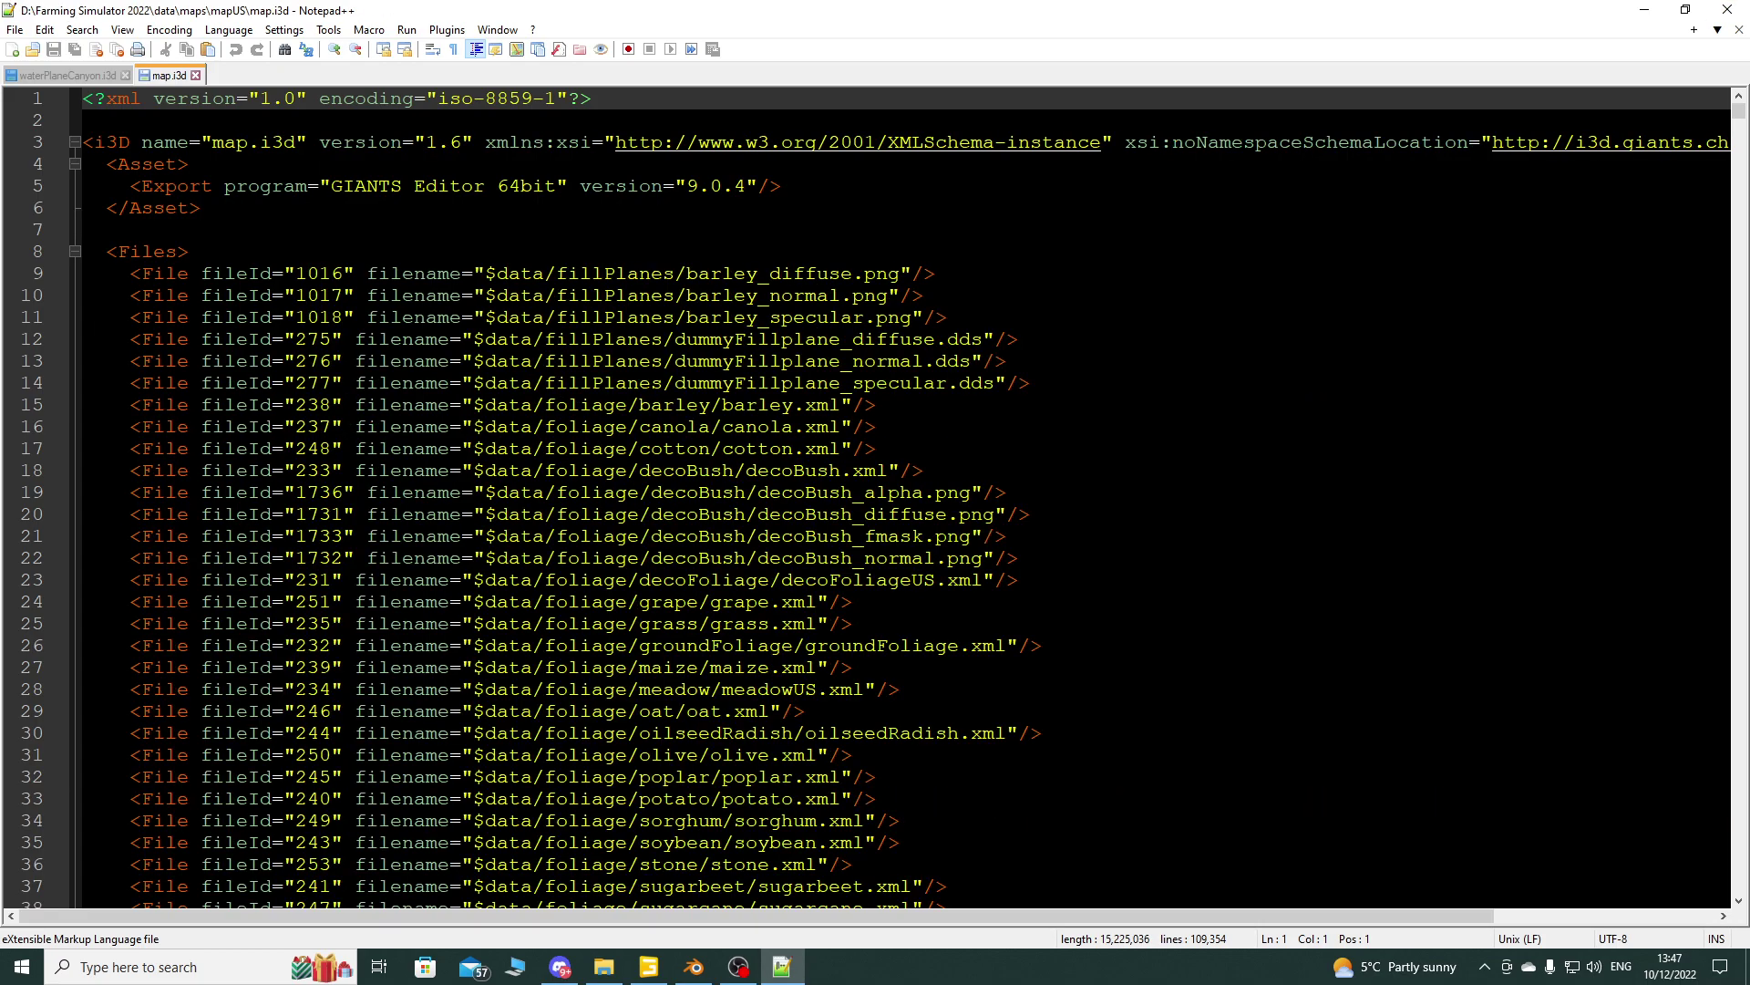
Step: Search map.i3d for "waterflow" to locate the water flow material definition, and close the search
key("ctrl+f")
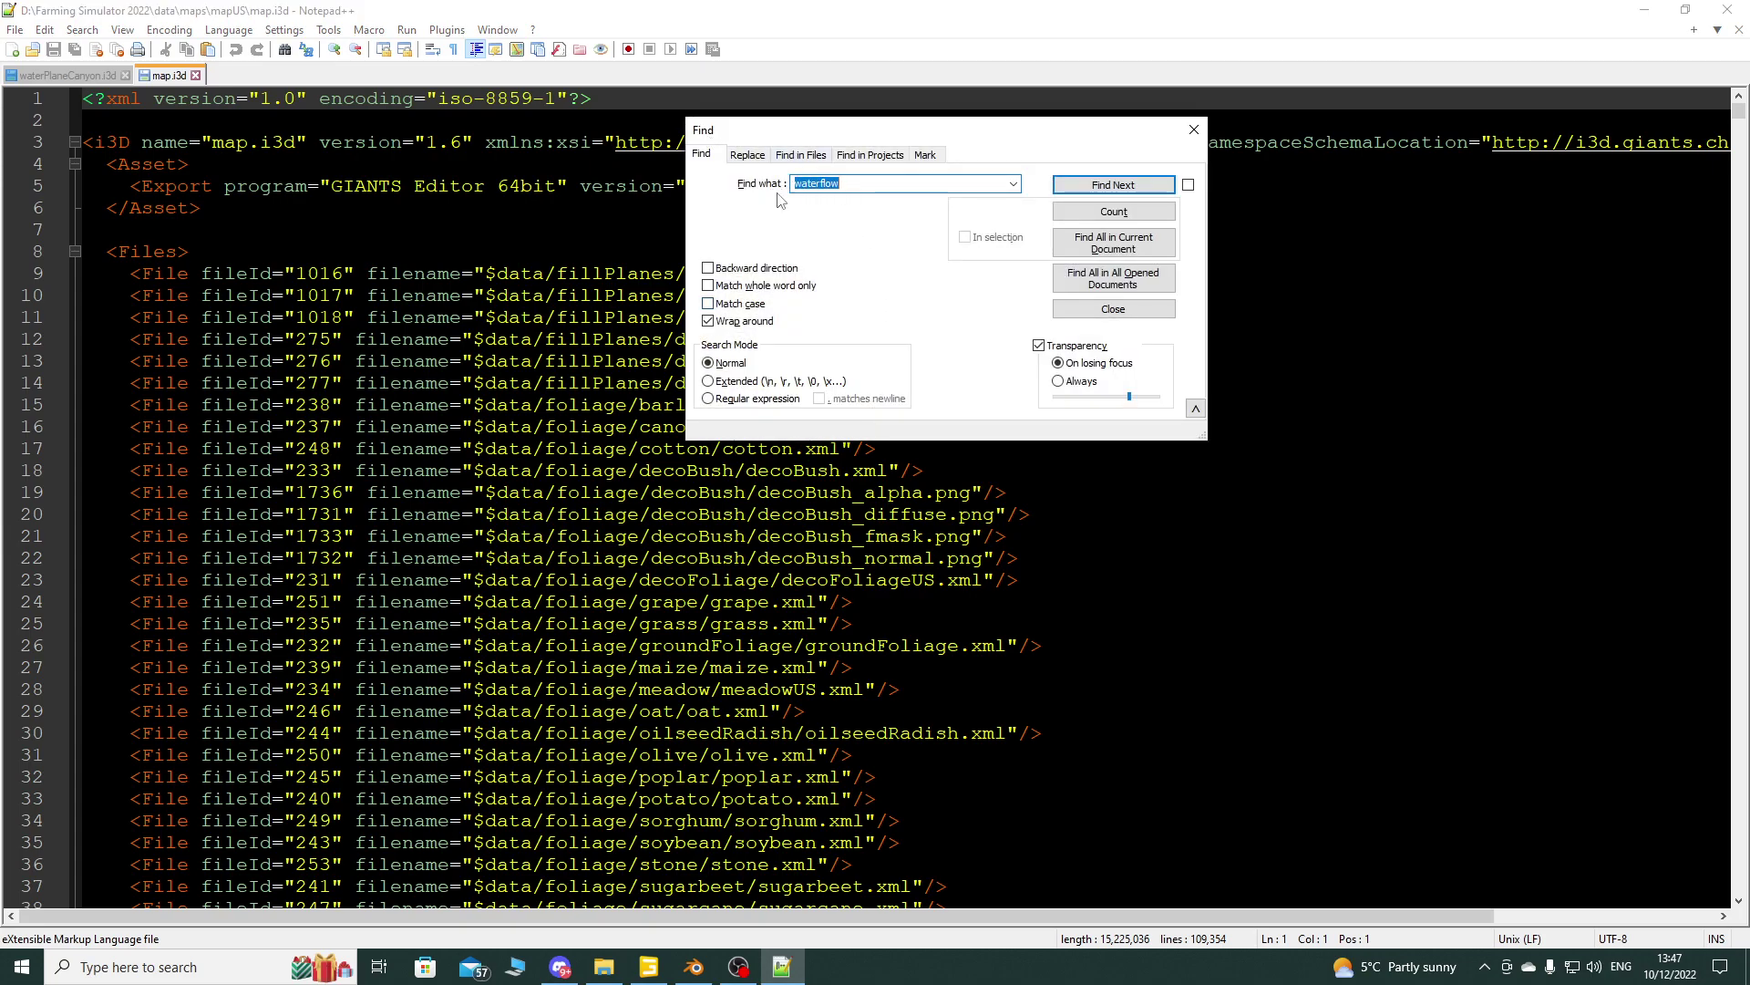
left_click(1113, 185)
left_click(1113, 308)
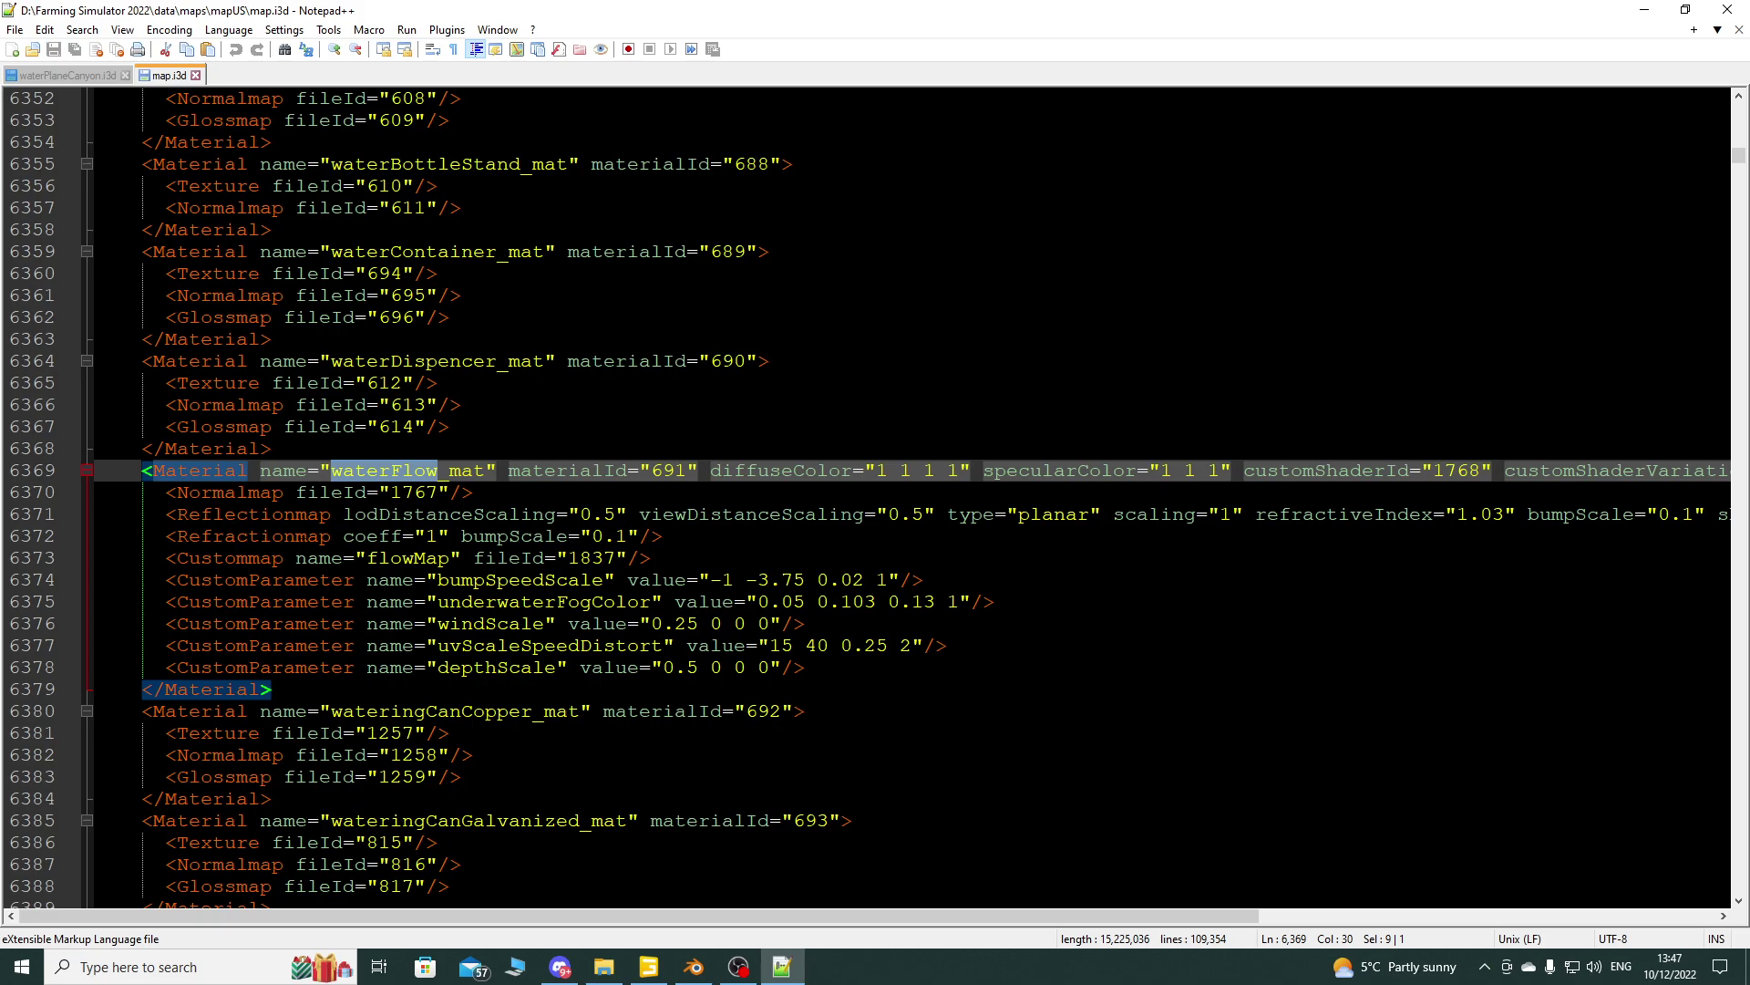
Step: Select the Reflectionmap and Refractionmap lines of waterFlow_mat in map.i3d and copy them
left_click(64, 76)
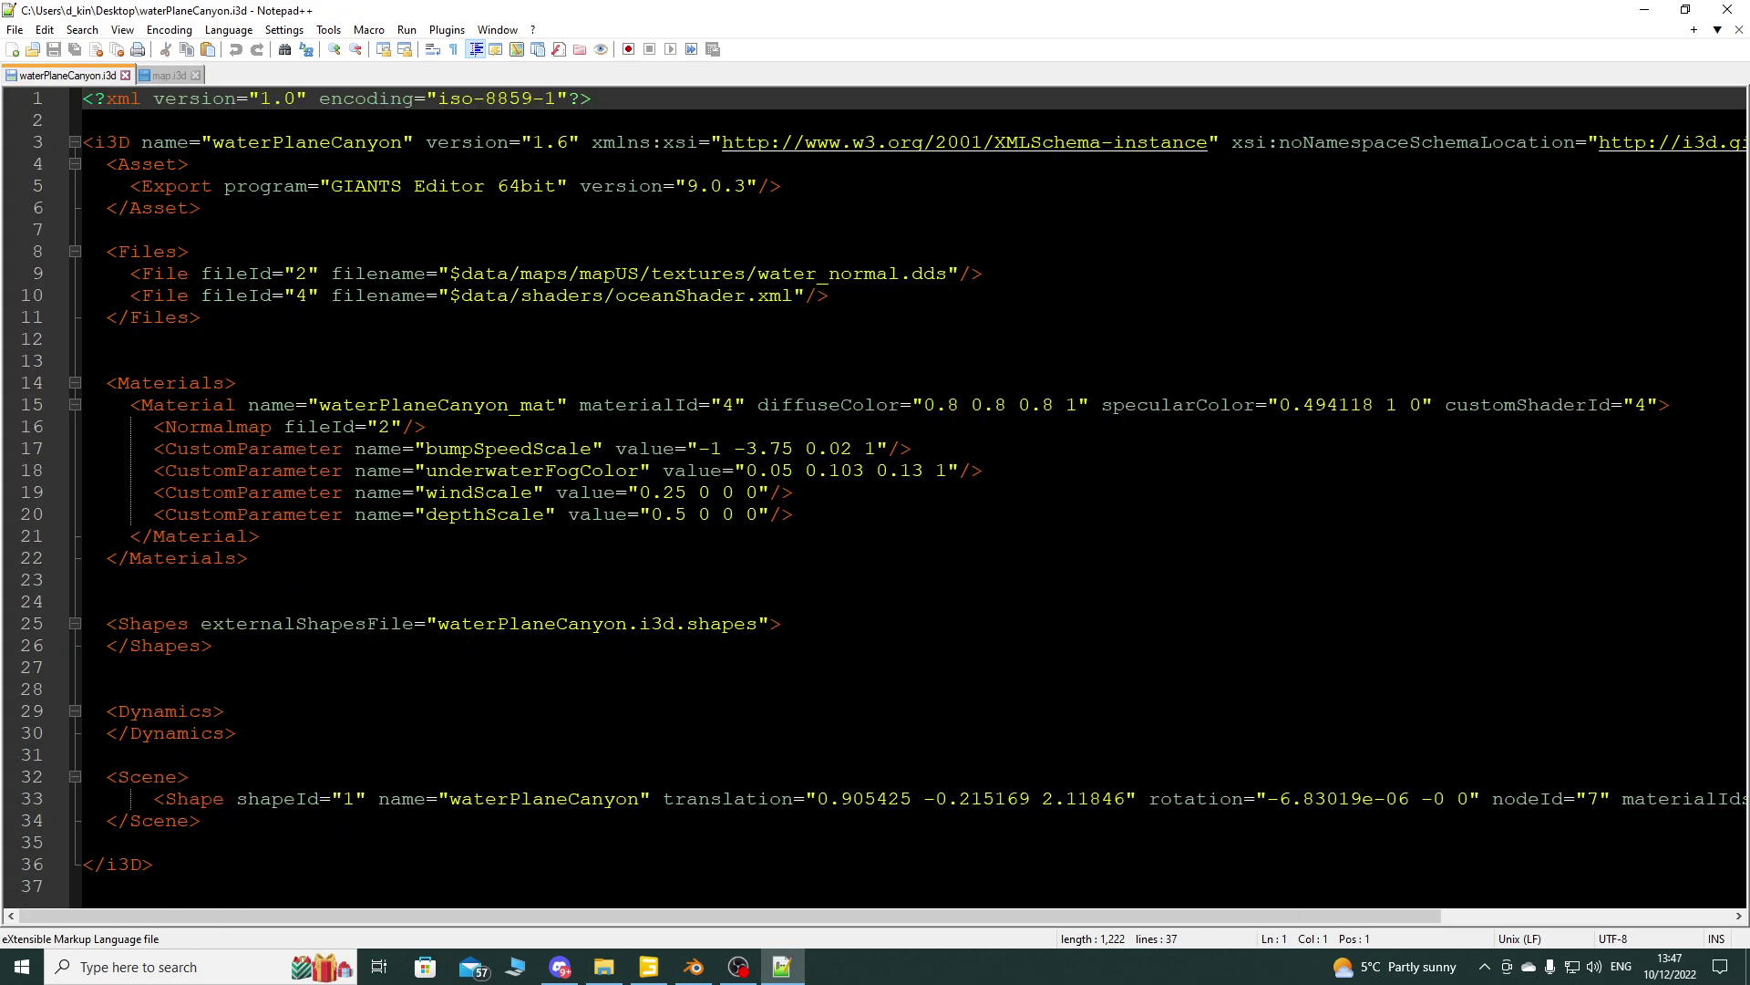
left_click(169, 76)
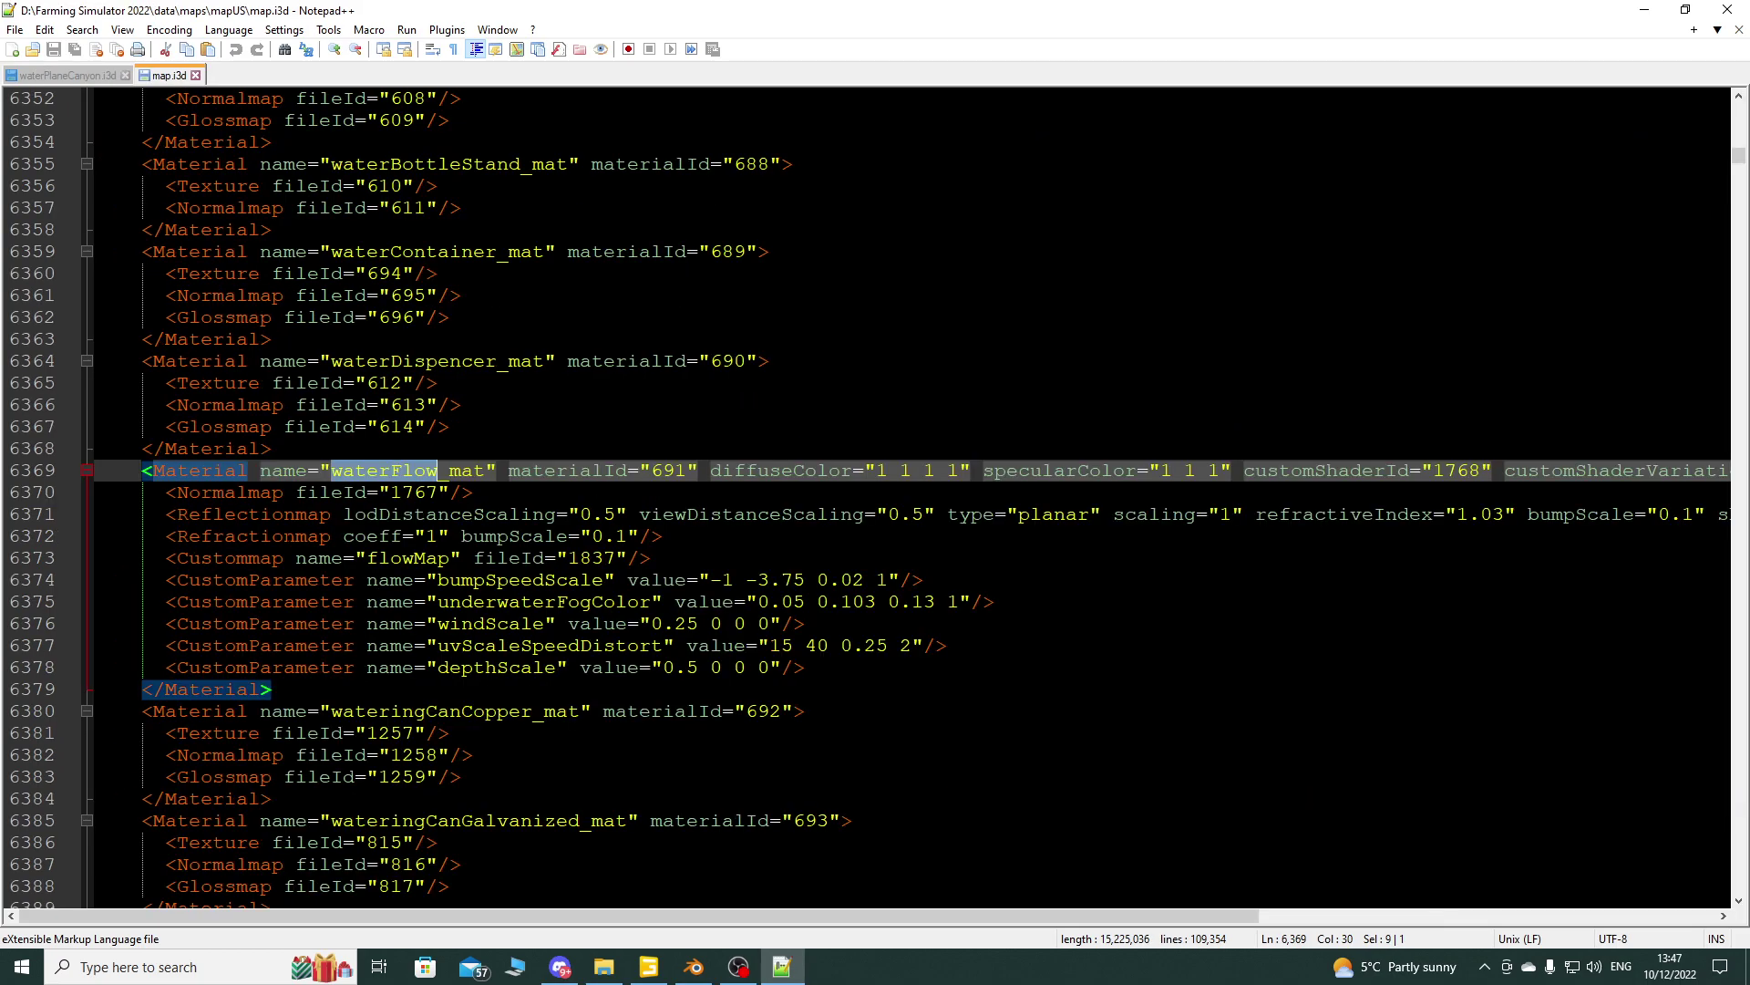
left_click(30, 518)
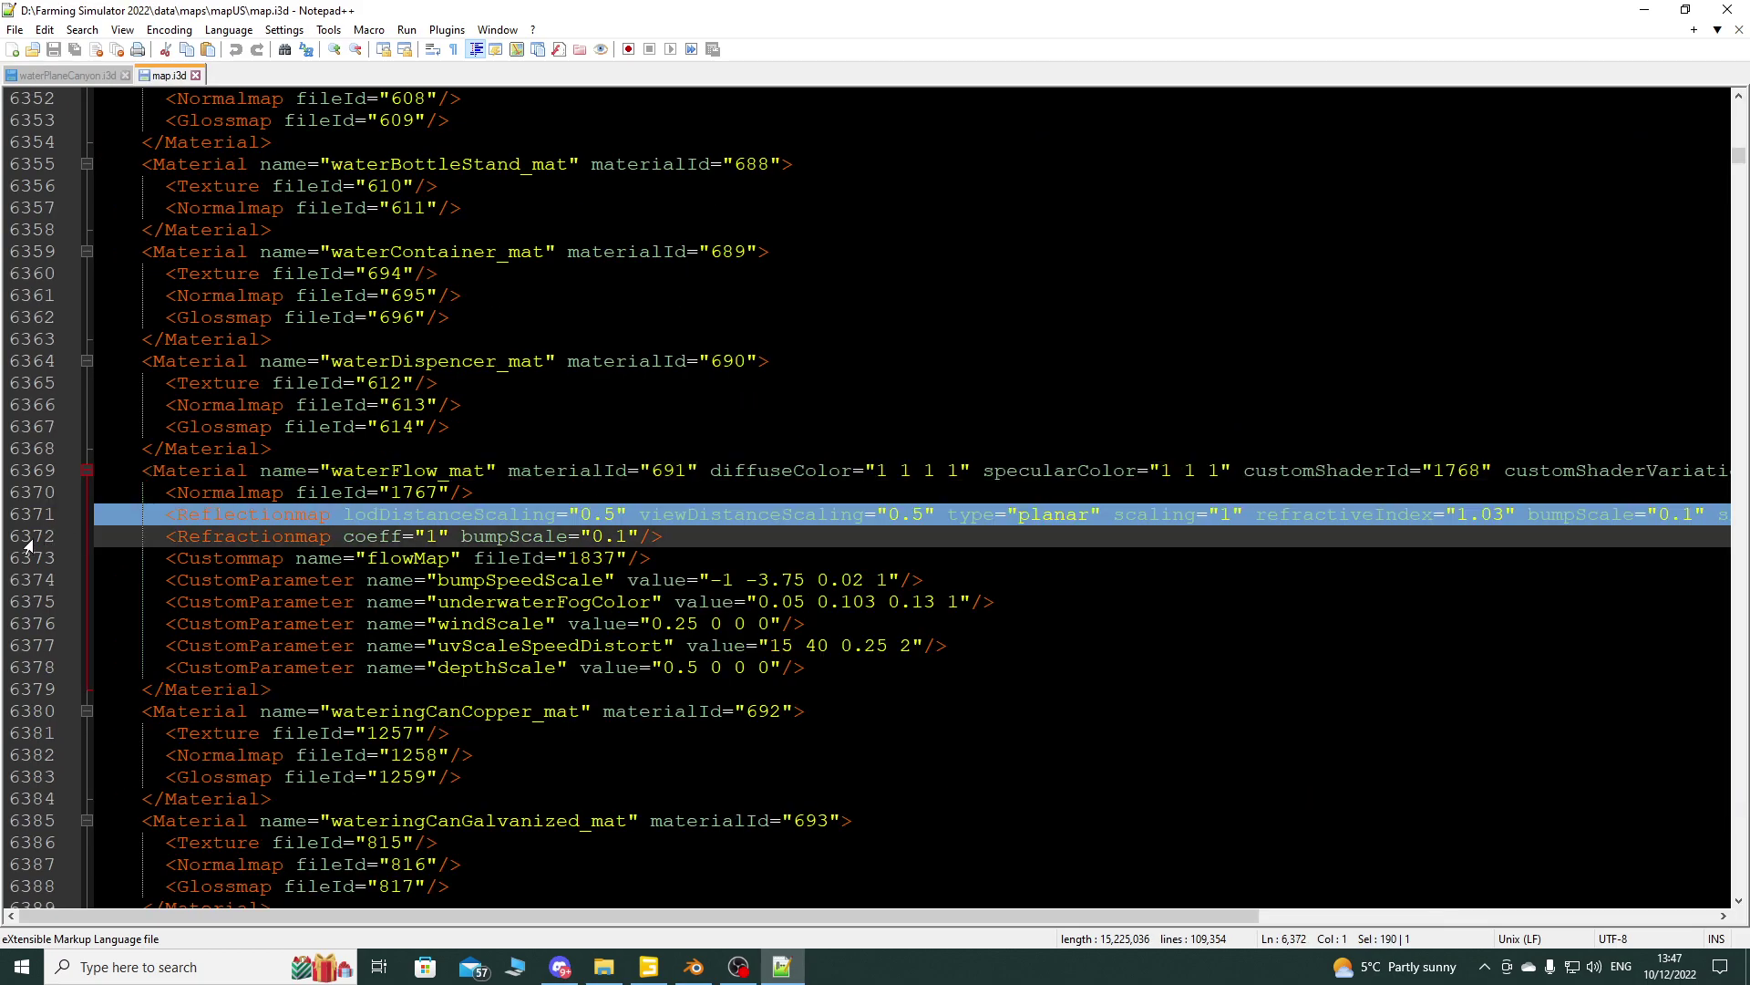
left_click(26, 538, "shift")
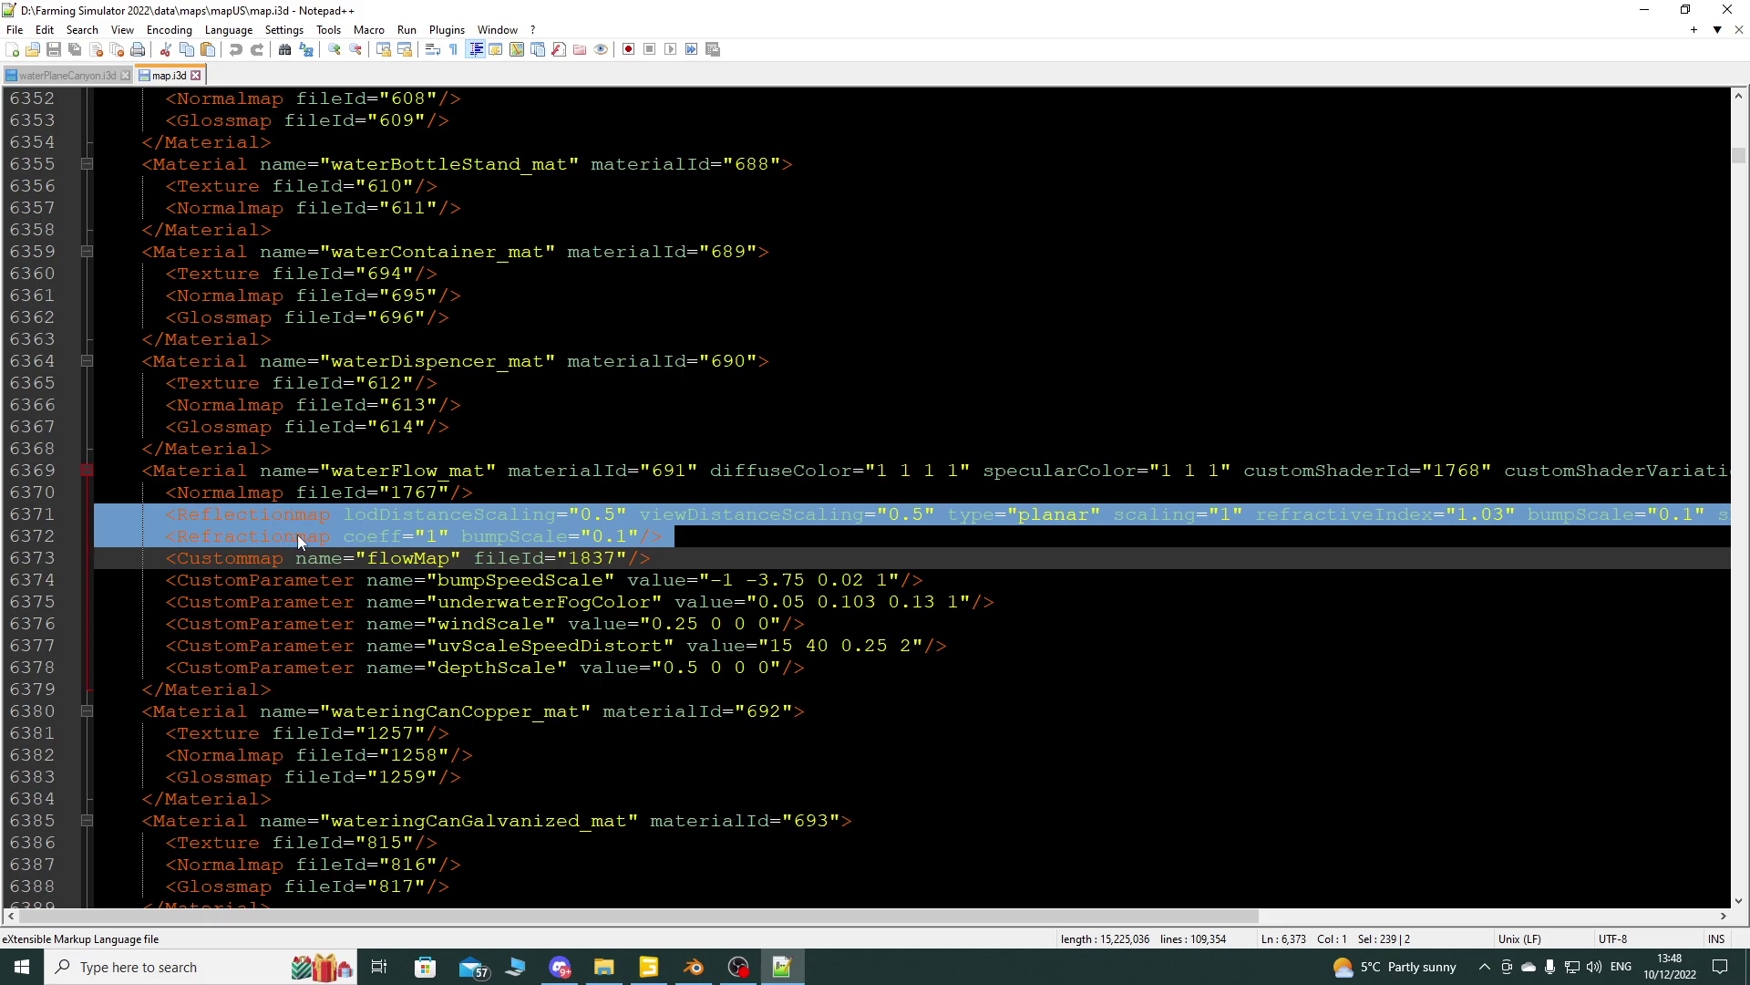
Step: Paste the Reflectionmap and Refractionmap lines below the Normalmap line of waterPlaneCanyon_mat in waterPlaneCanyon.i3d, and save the file
left_click(96, 75)
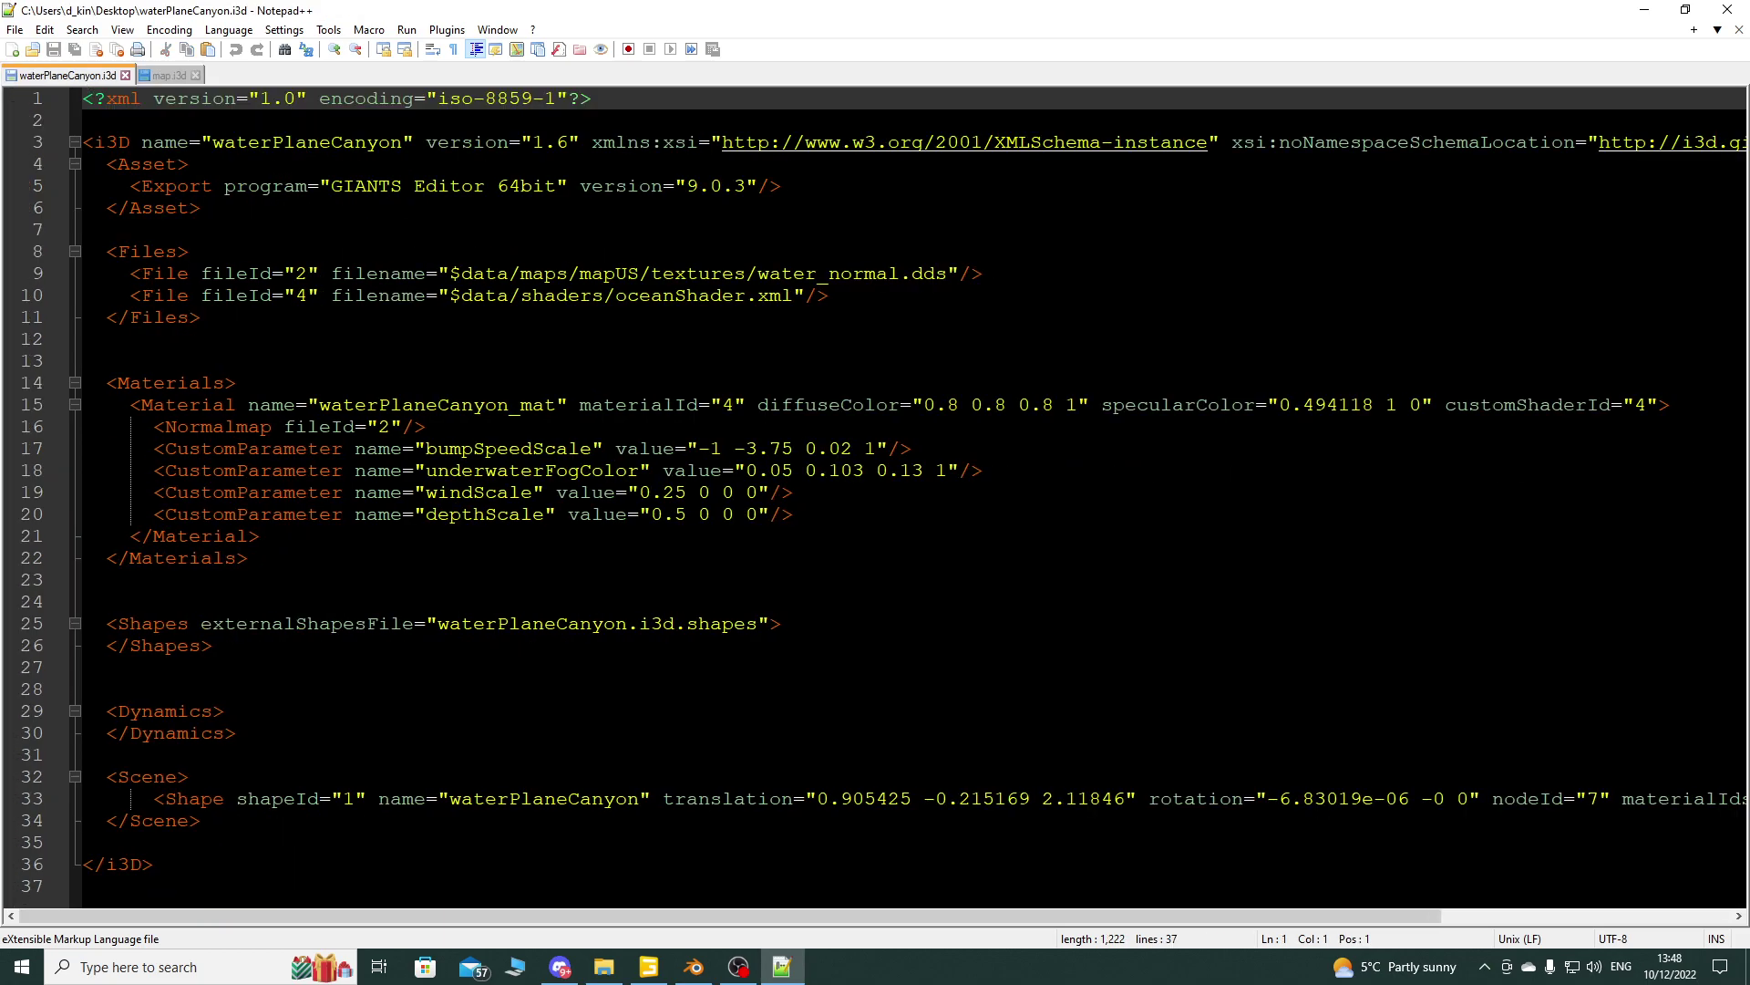
left_click(434, 427)
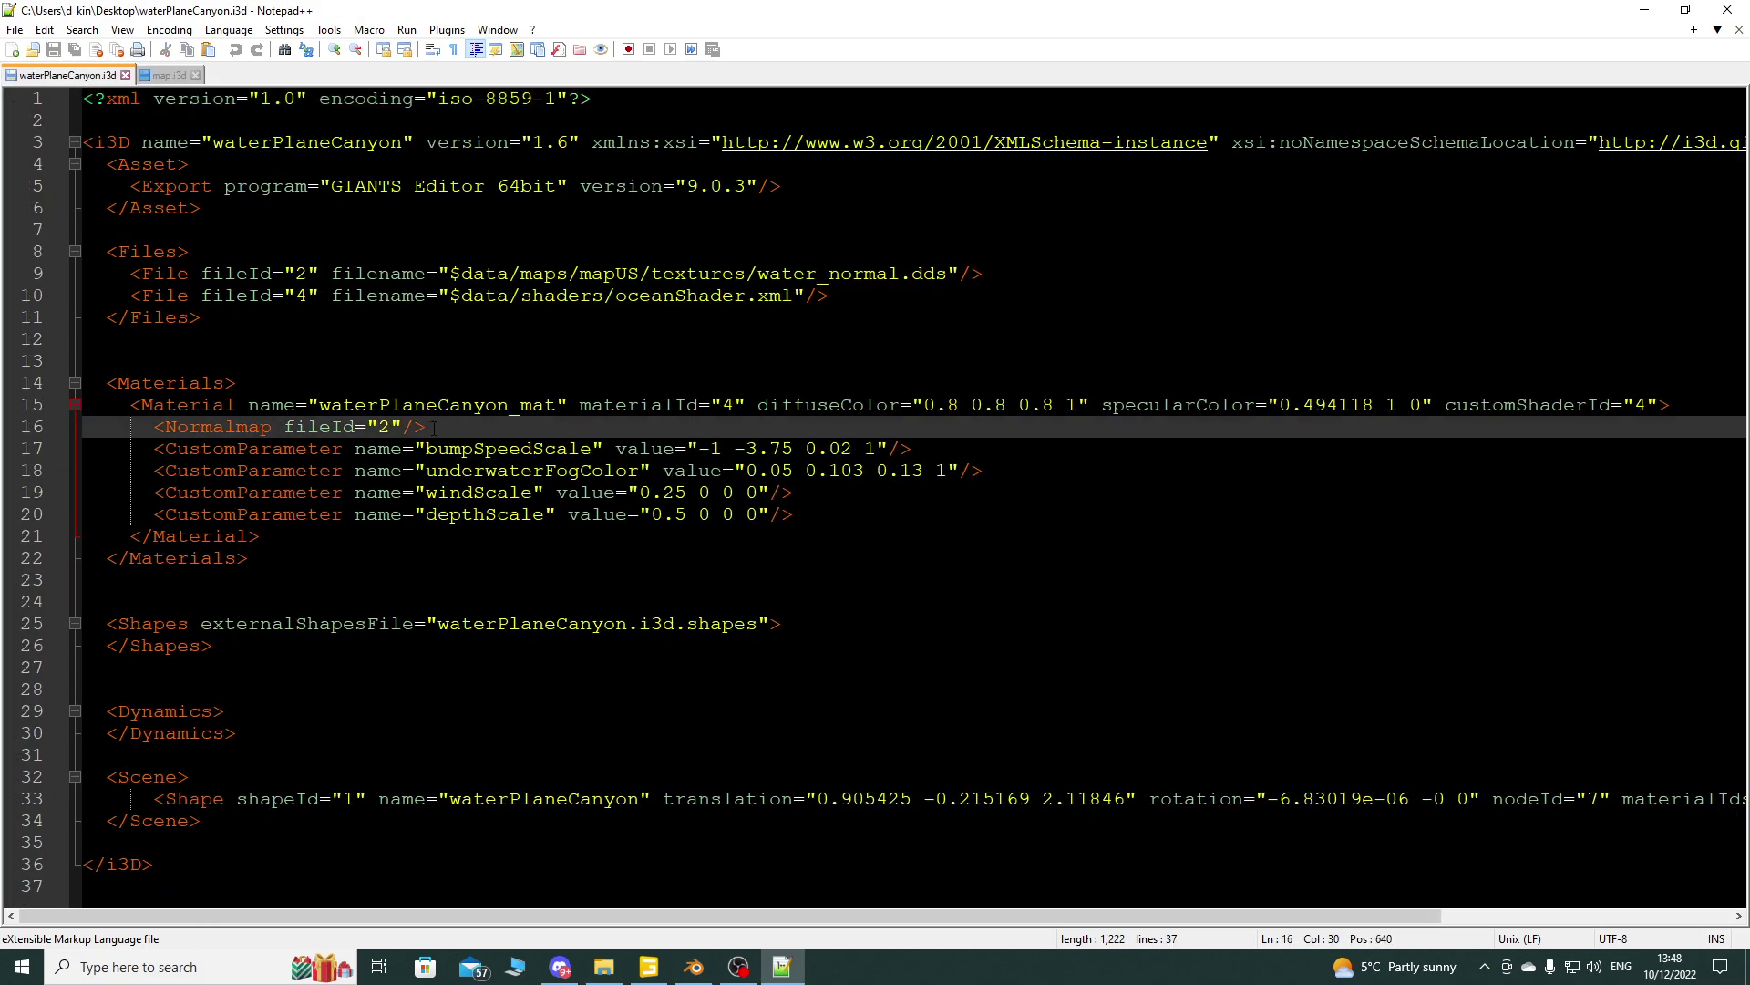
key("Return")
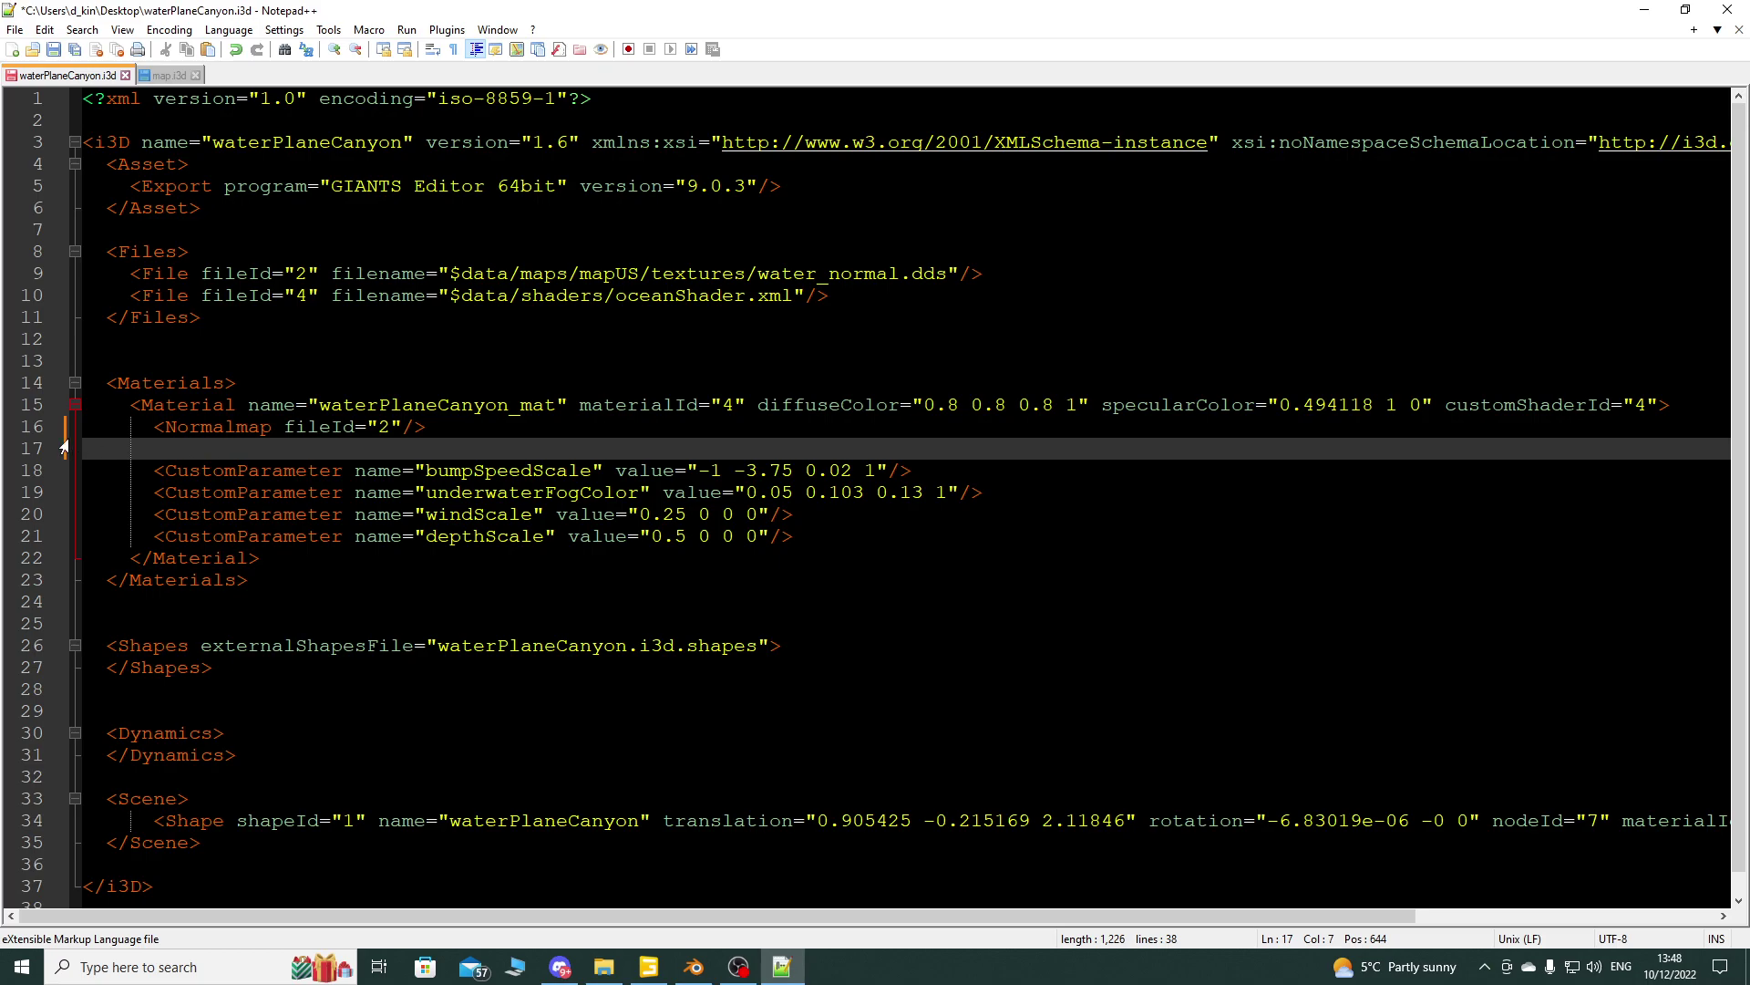
left_click(33, 451)
key("ctrl+v")
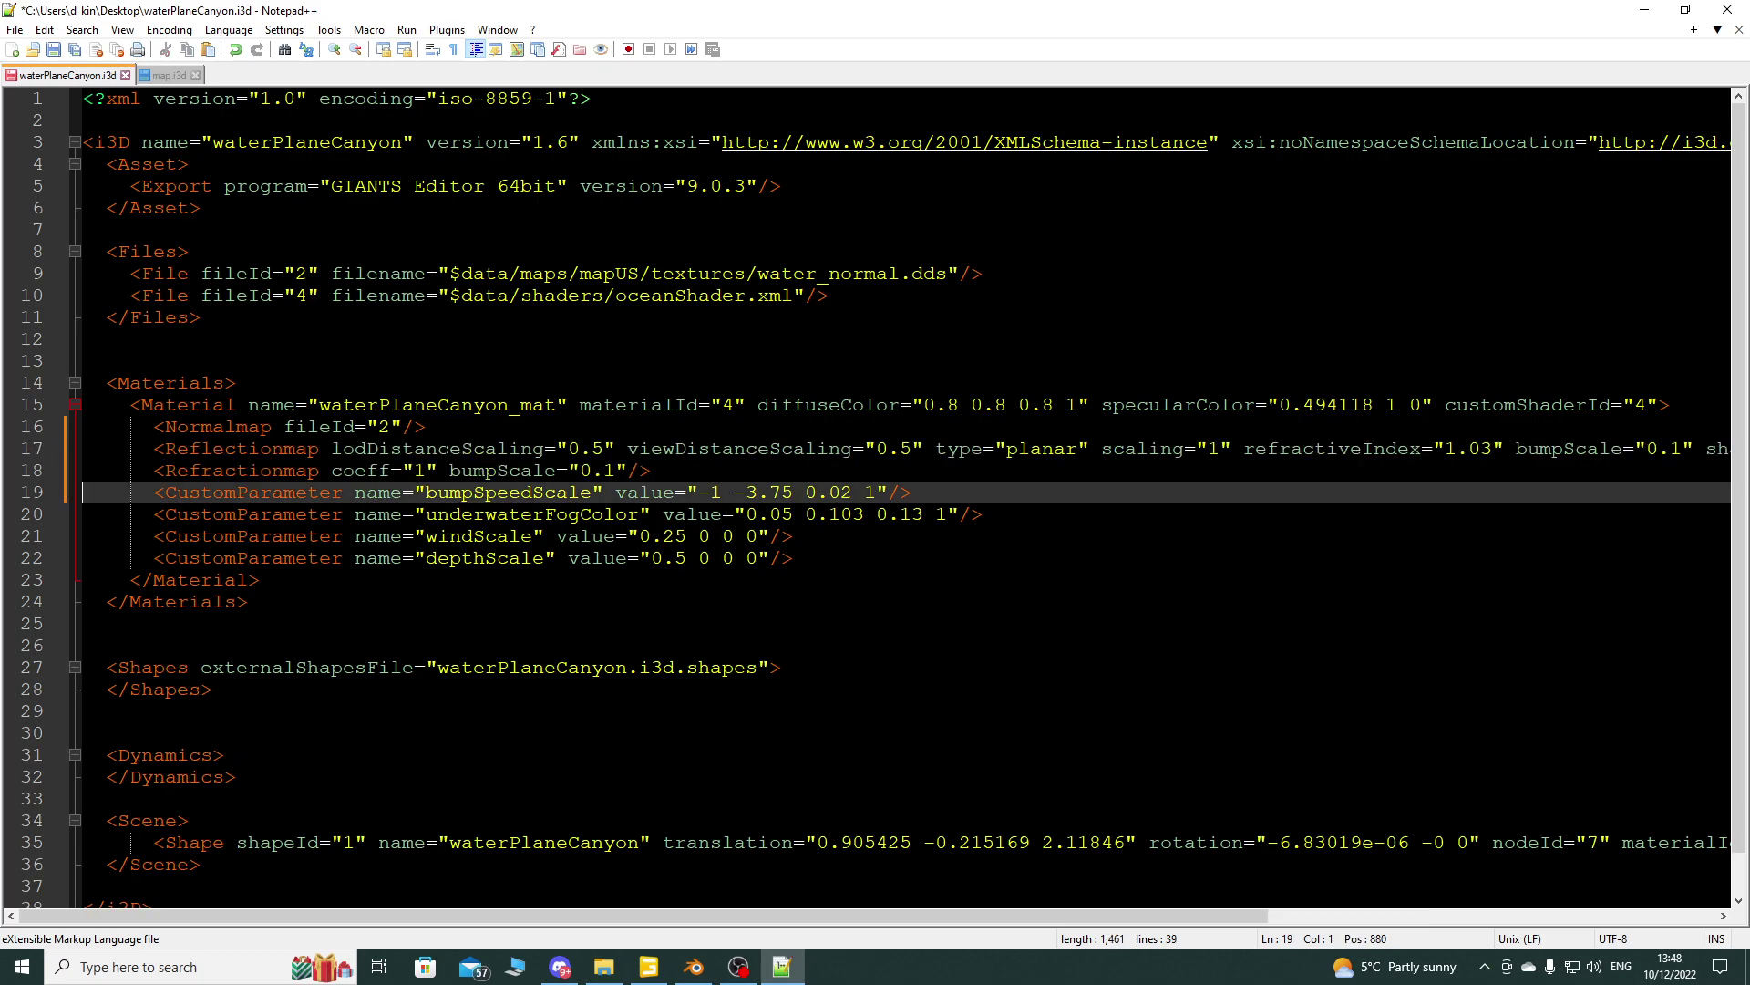
left_click(53, 48)
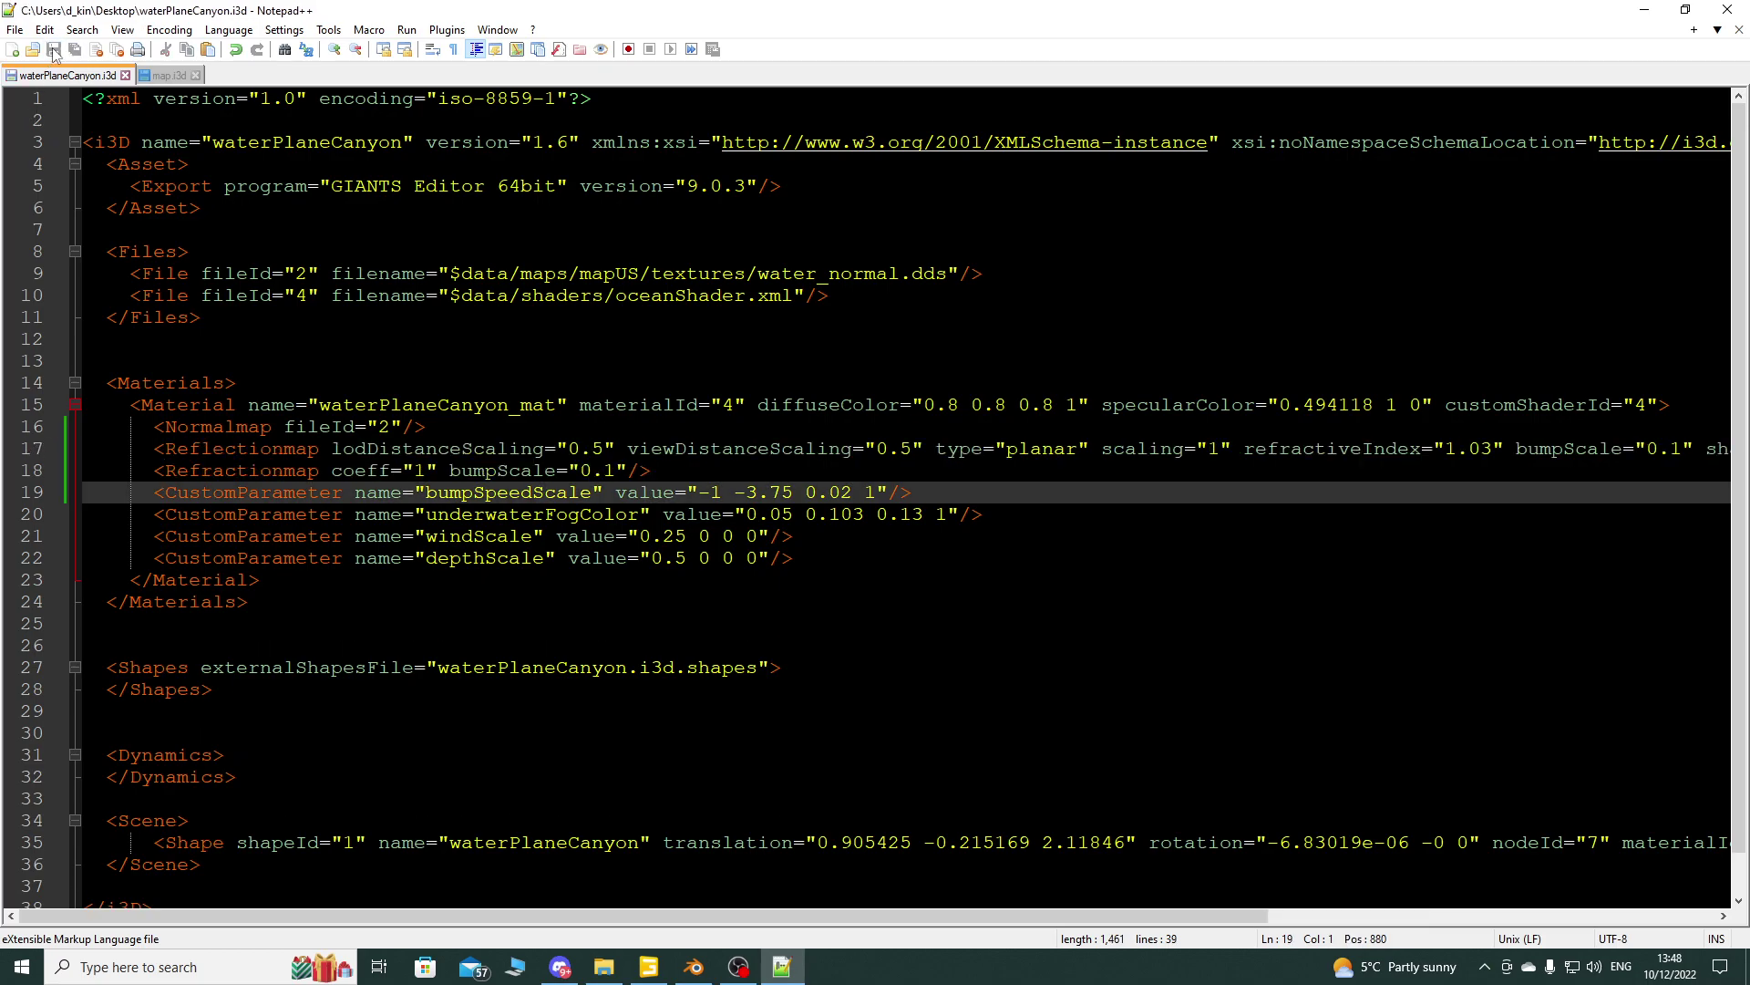
Step: Close both text files, Notepad++ and the mapUS folder, then reopen waterPlaneCanyon.i3d in GIANTS Editor 9.0.3 and select the waterPlaneCanyon shape
left_click(1739, 29)
left_click(1738, 29)
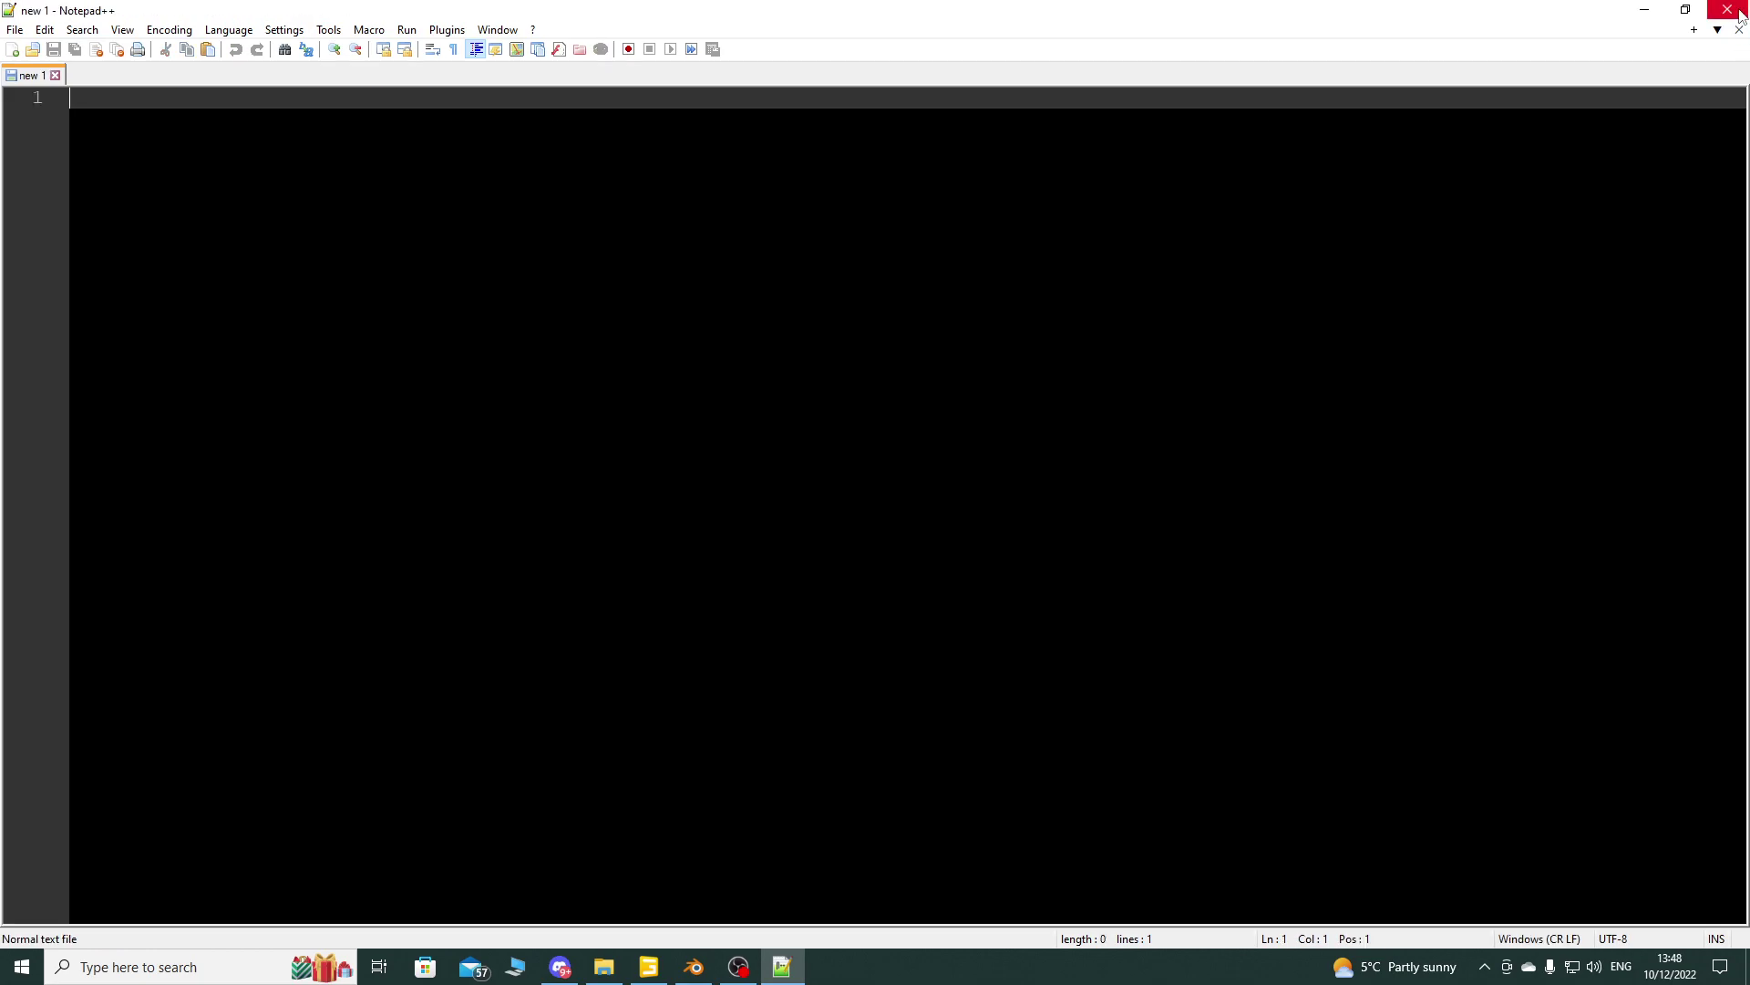
left_click(1728, 9)
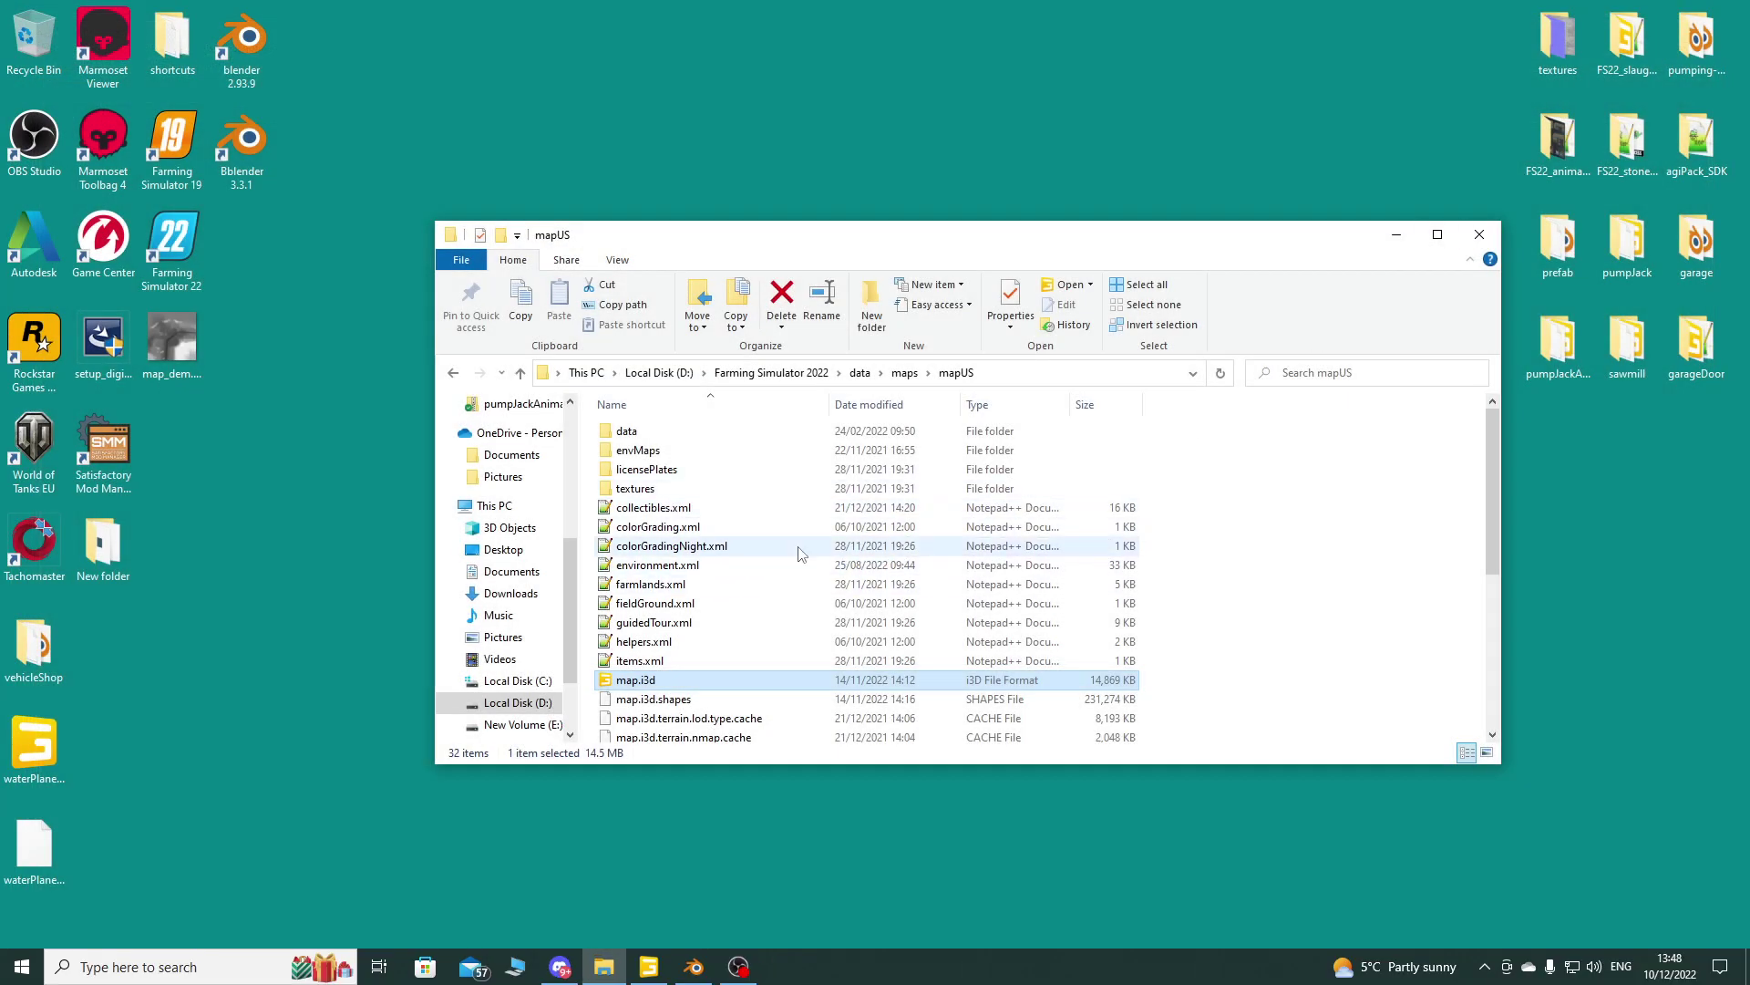
left_click(1478, 234)
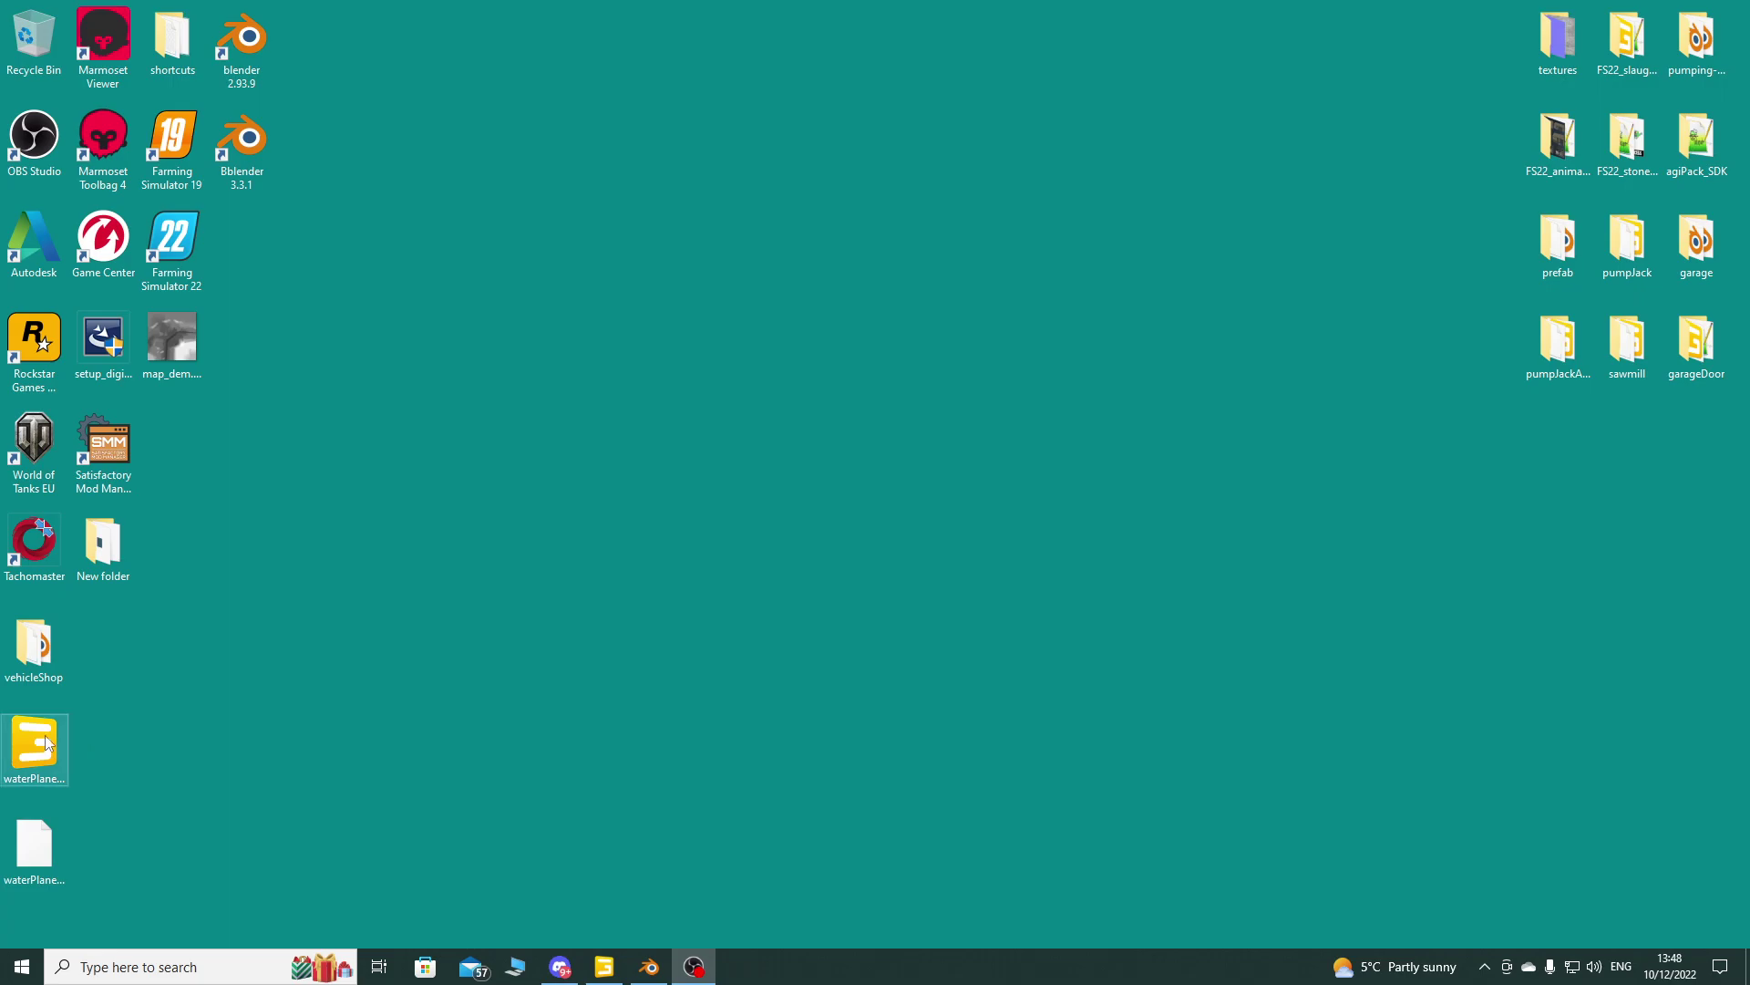
double_click(40, 750)
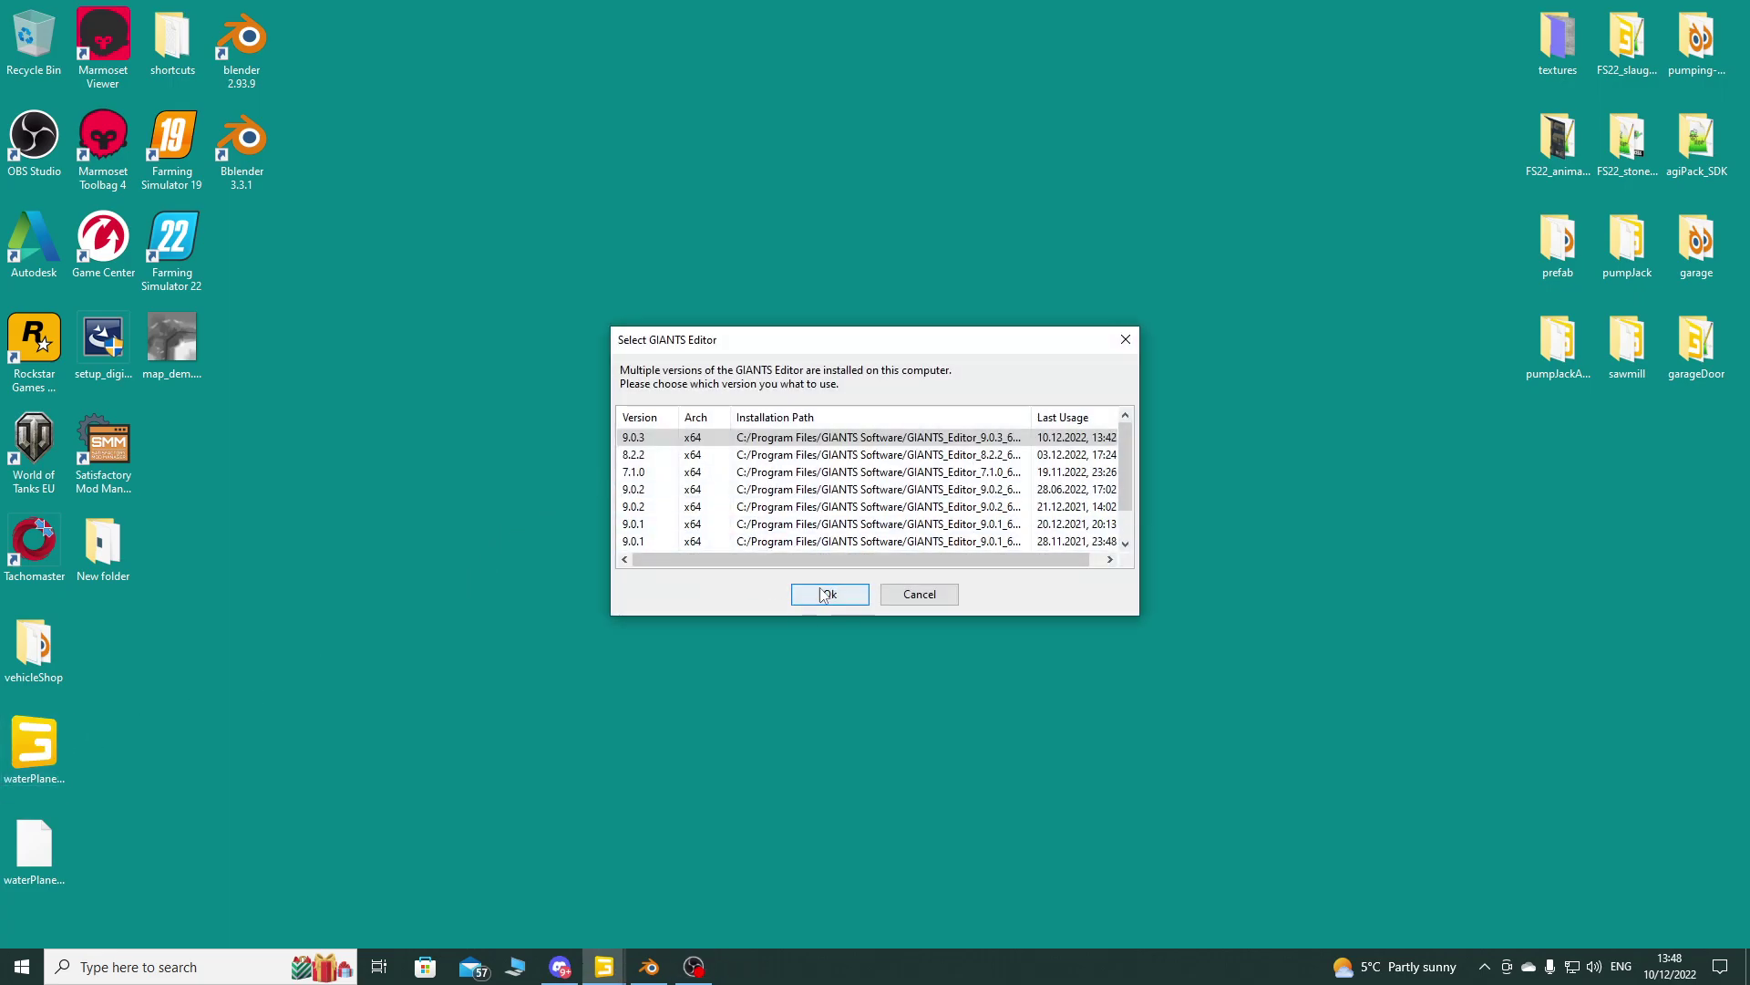
left_click(807, 594)
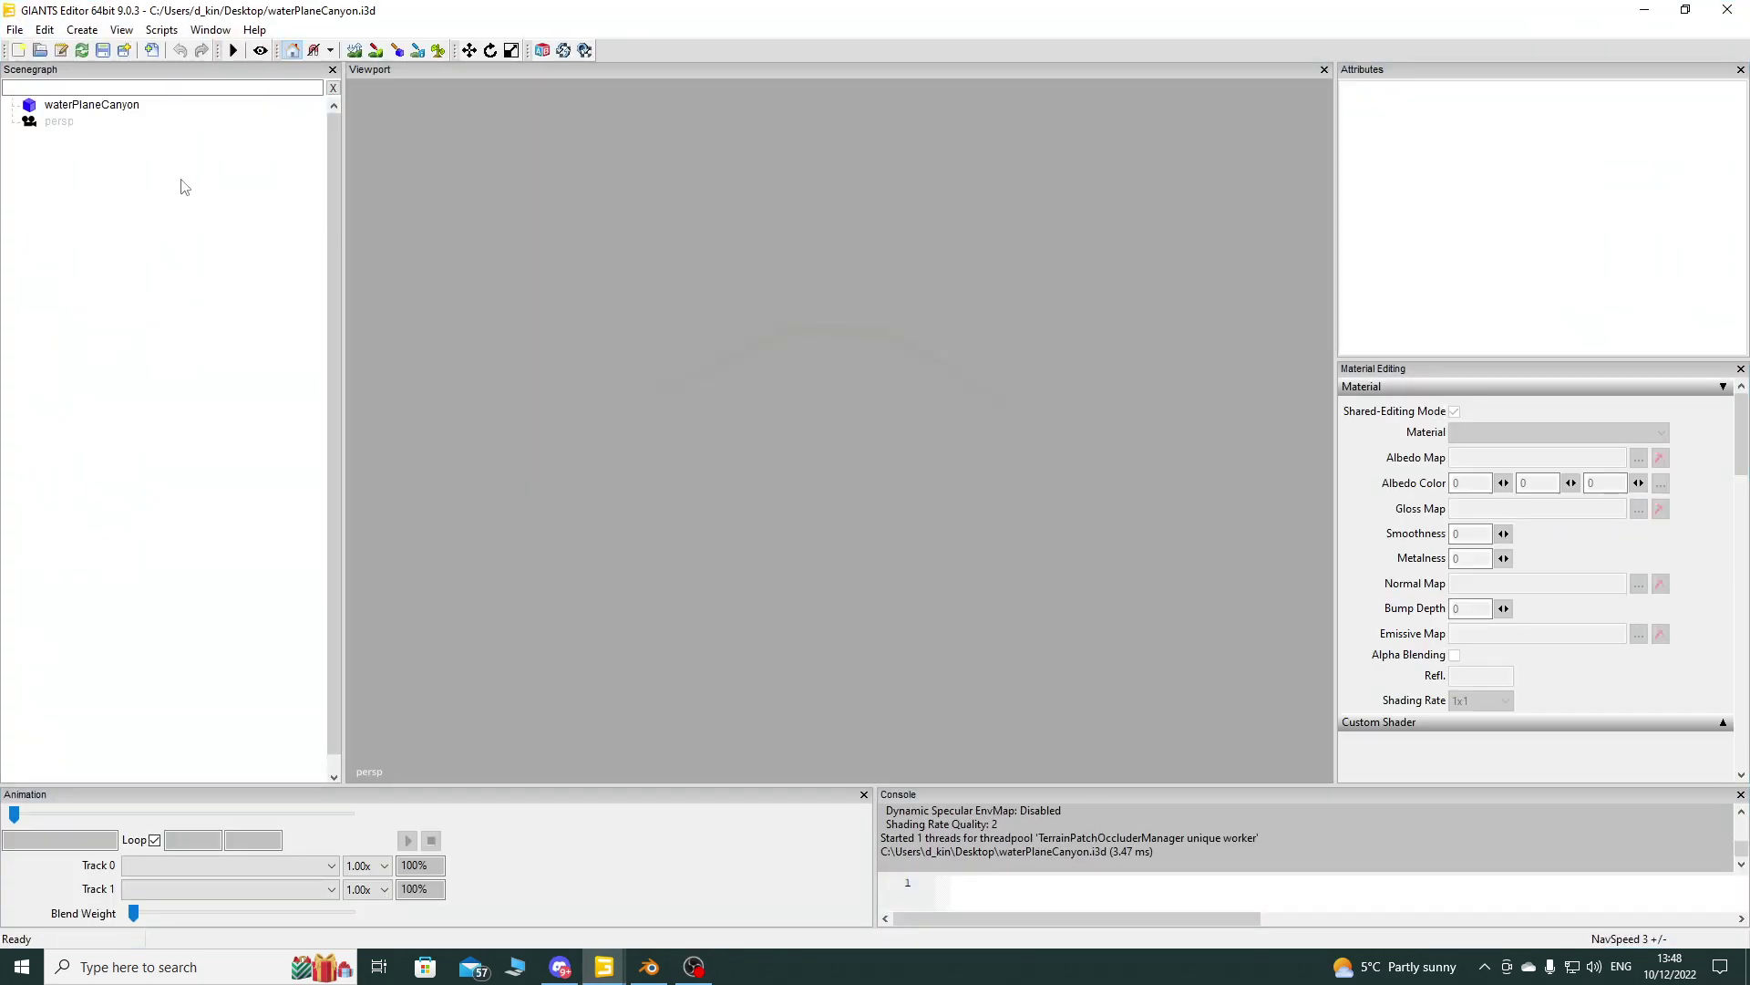
left_click(91, 104)
scroll(731, 407, "up", 10)
middle_click_drag(720, 383, 869, 494)
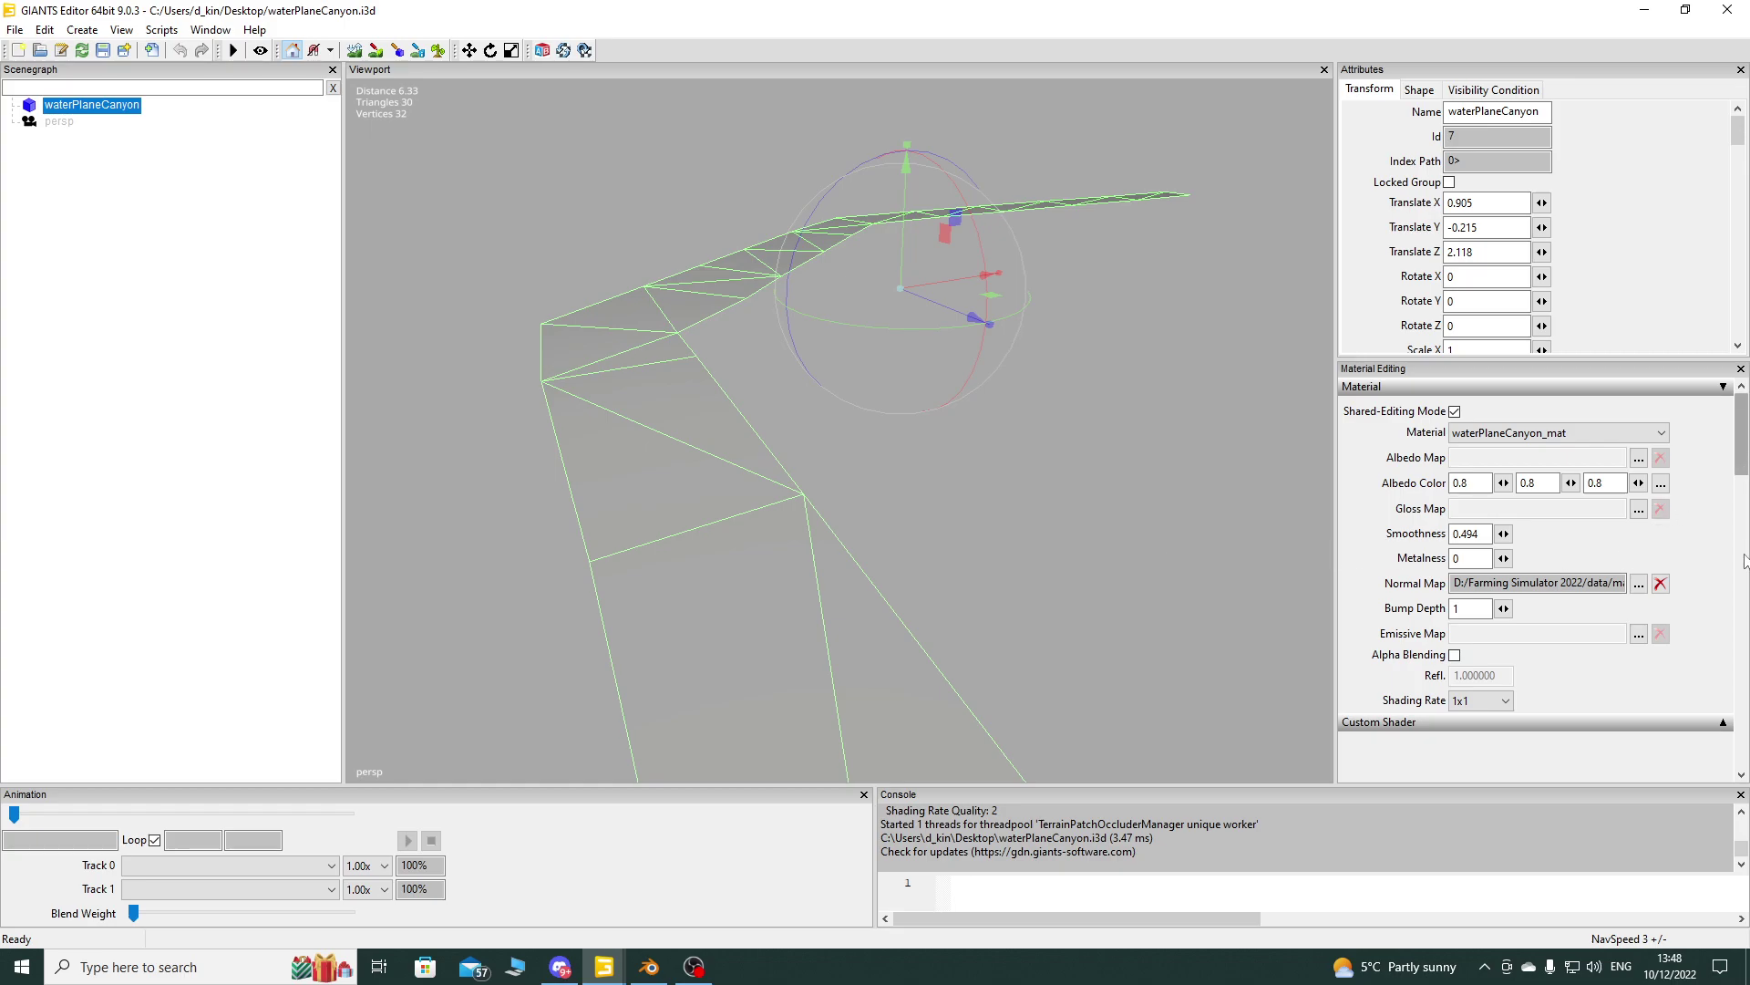
Step: Switch to Blender to check the GIANTS I3D Exporter's attributes and export options, and return to GIANTS Editor
left_click(649, 966)
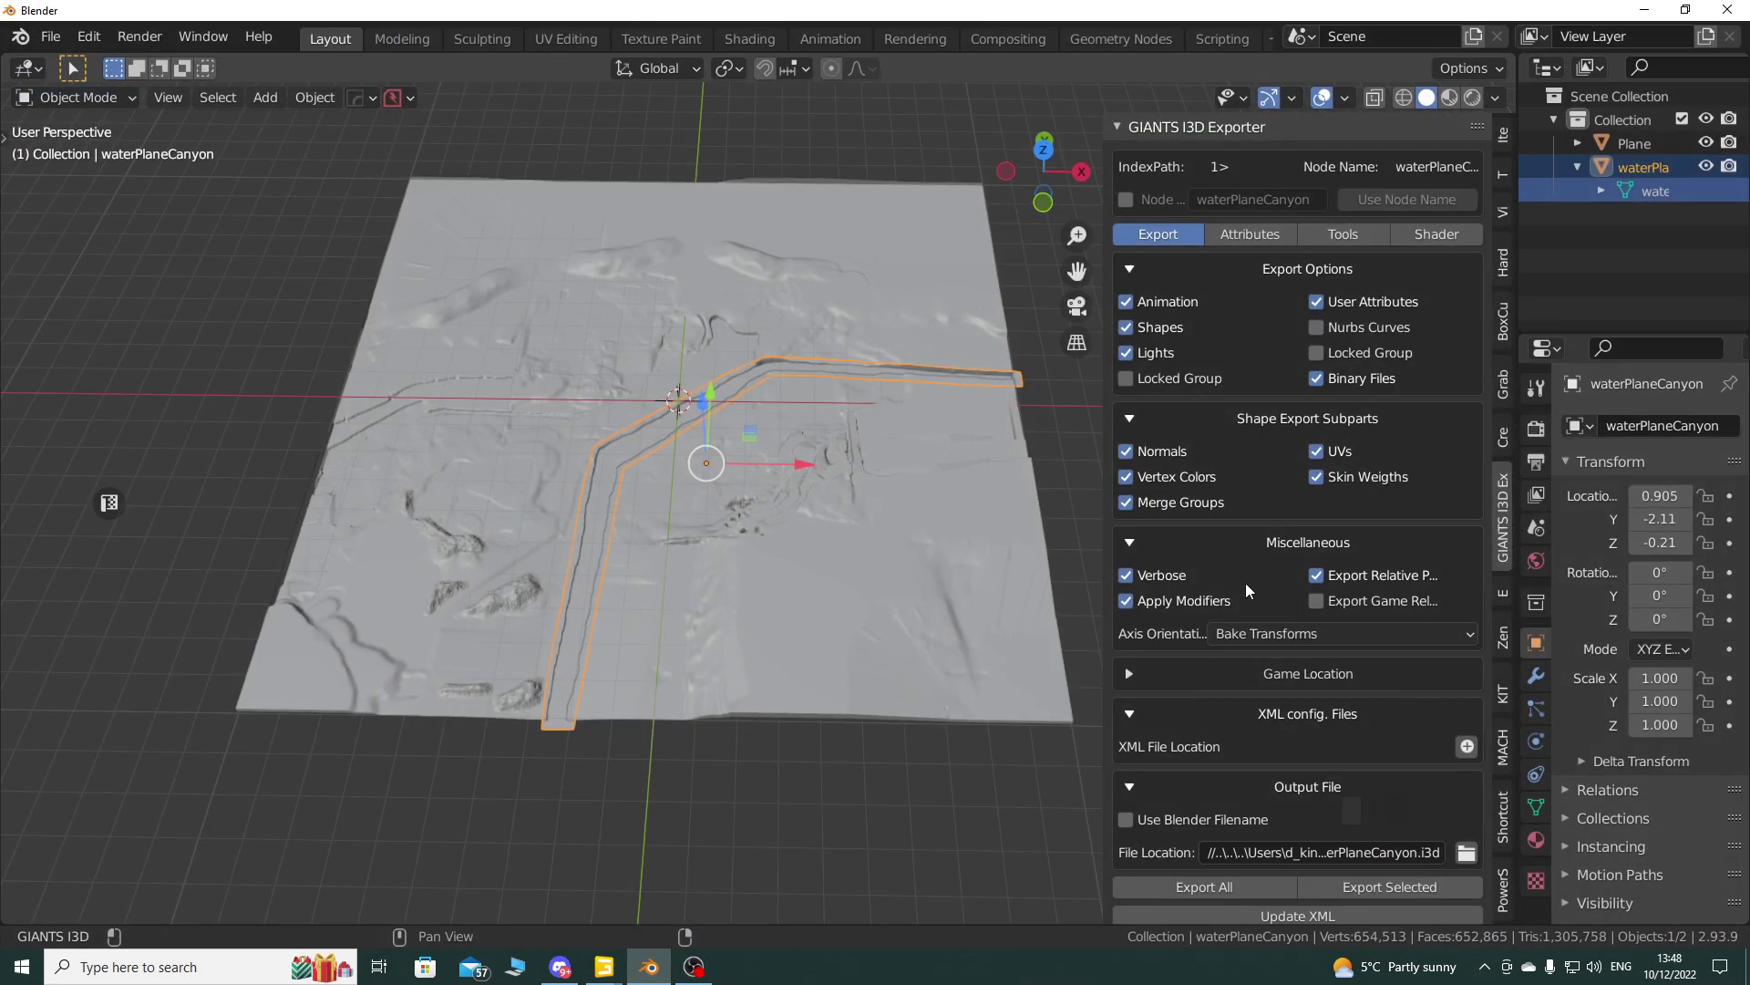
left_click(1247, 235)
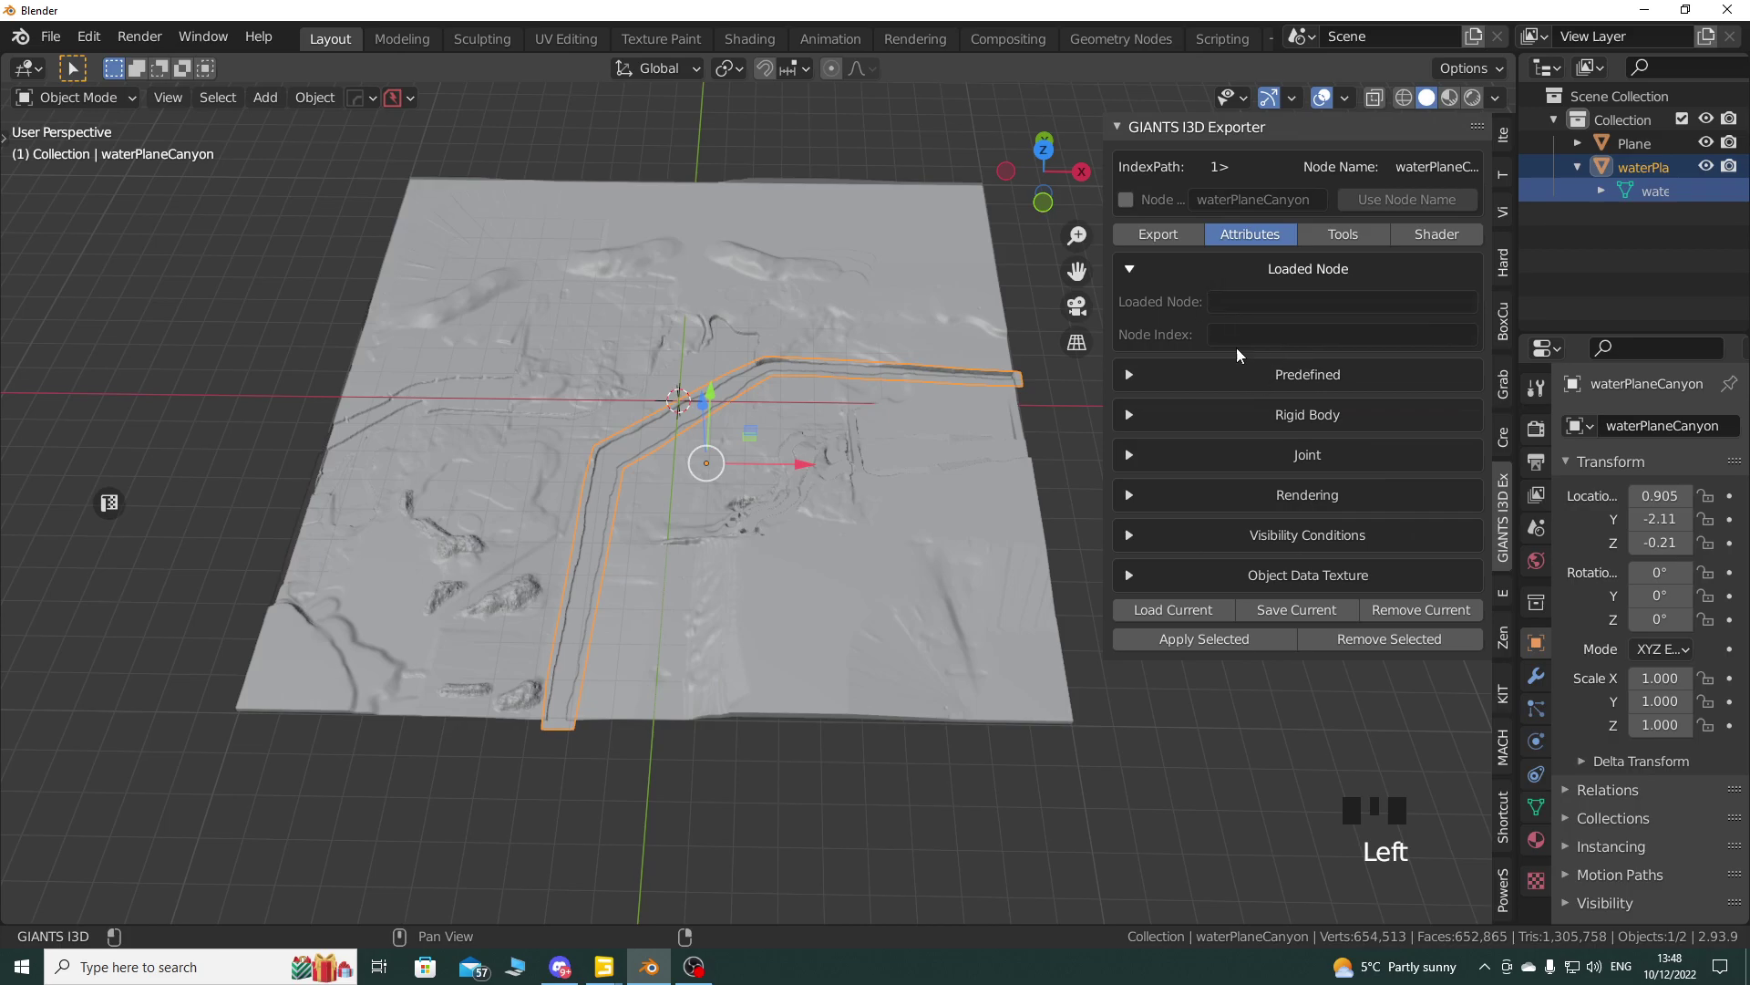
left_click(1153, 232)
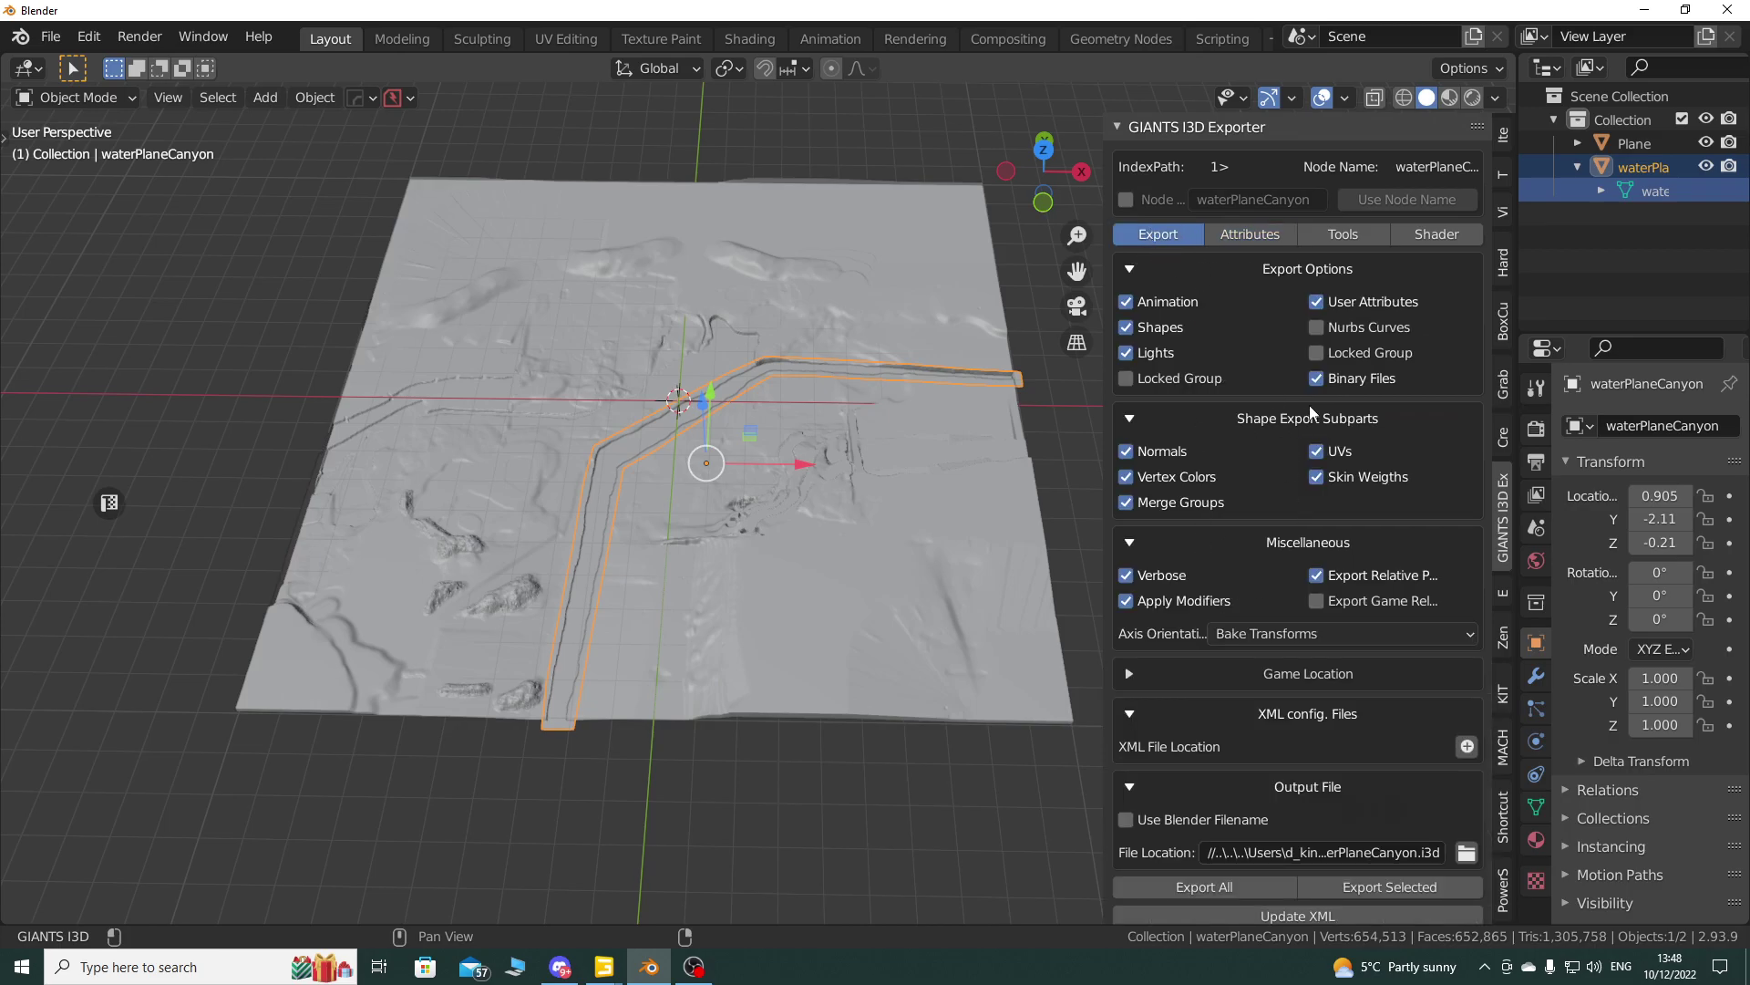
left_click(1644, 10)
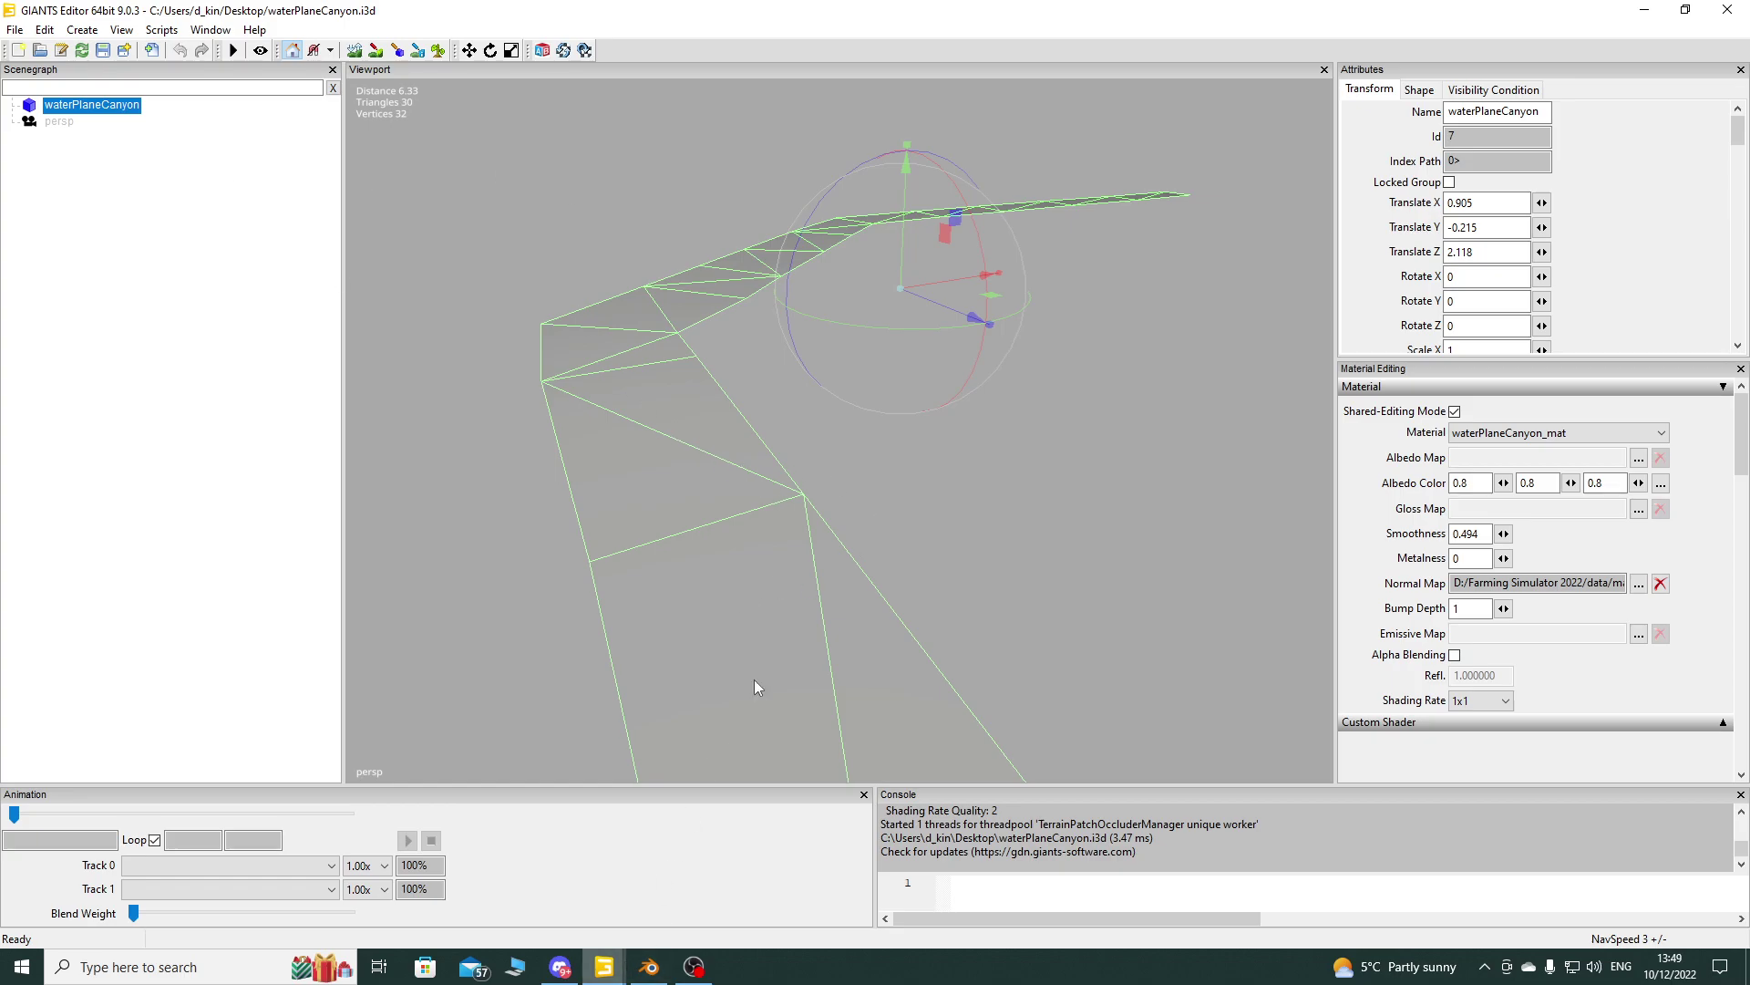
Step: Set the custom shader variation of waterPlaneCanyon_mat to flowMap
left_click_drag(1742, 433, 1745, 505)
left_click(1513, 485)
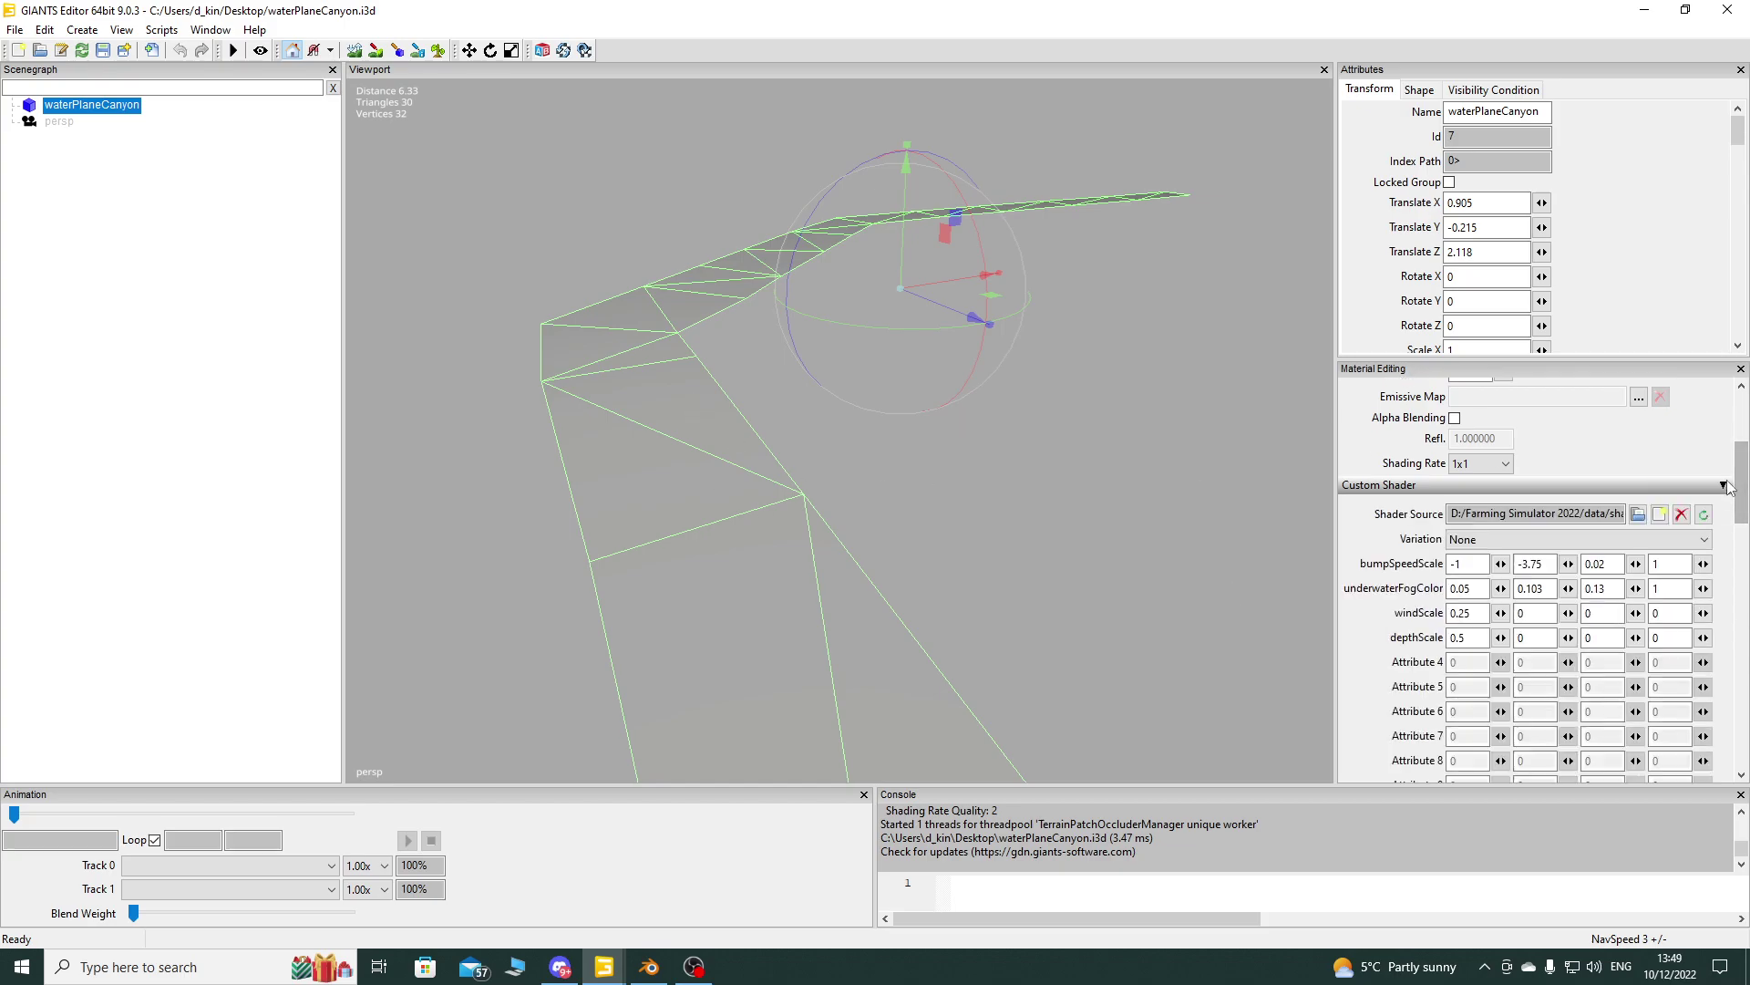
left_click(1514, 539)
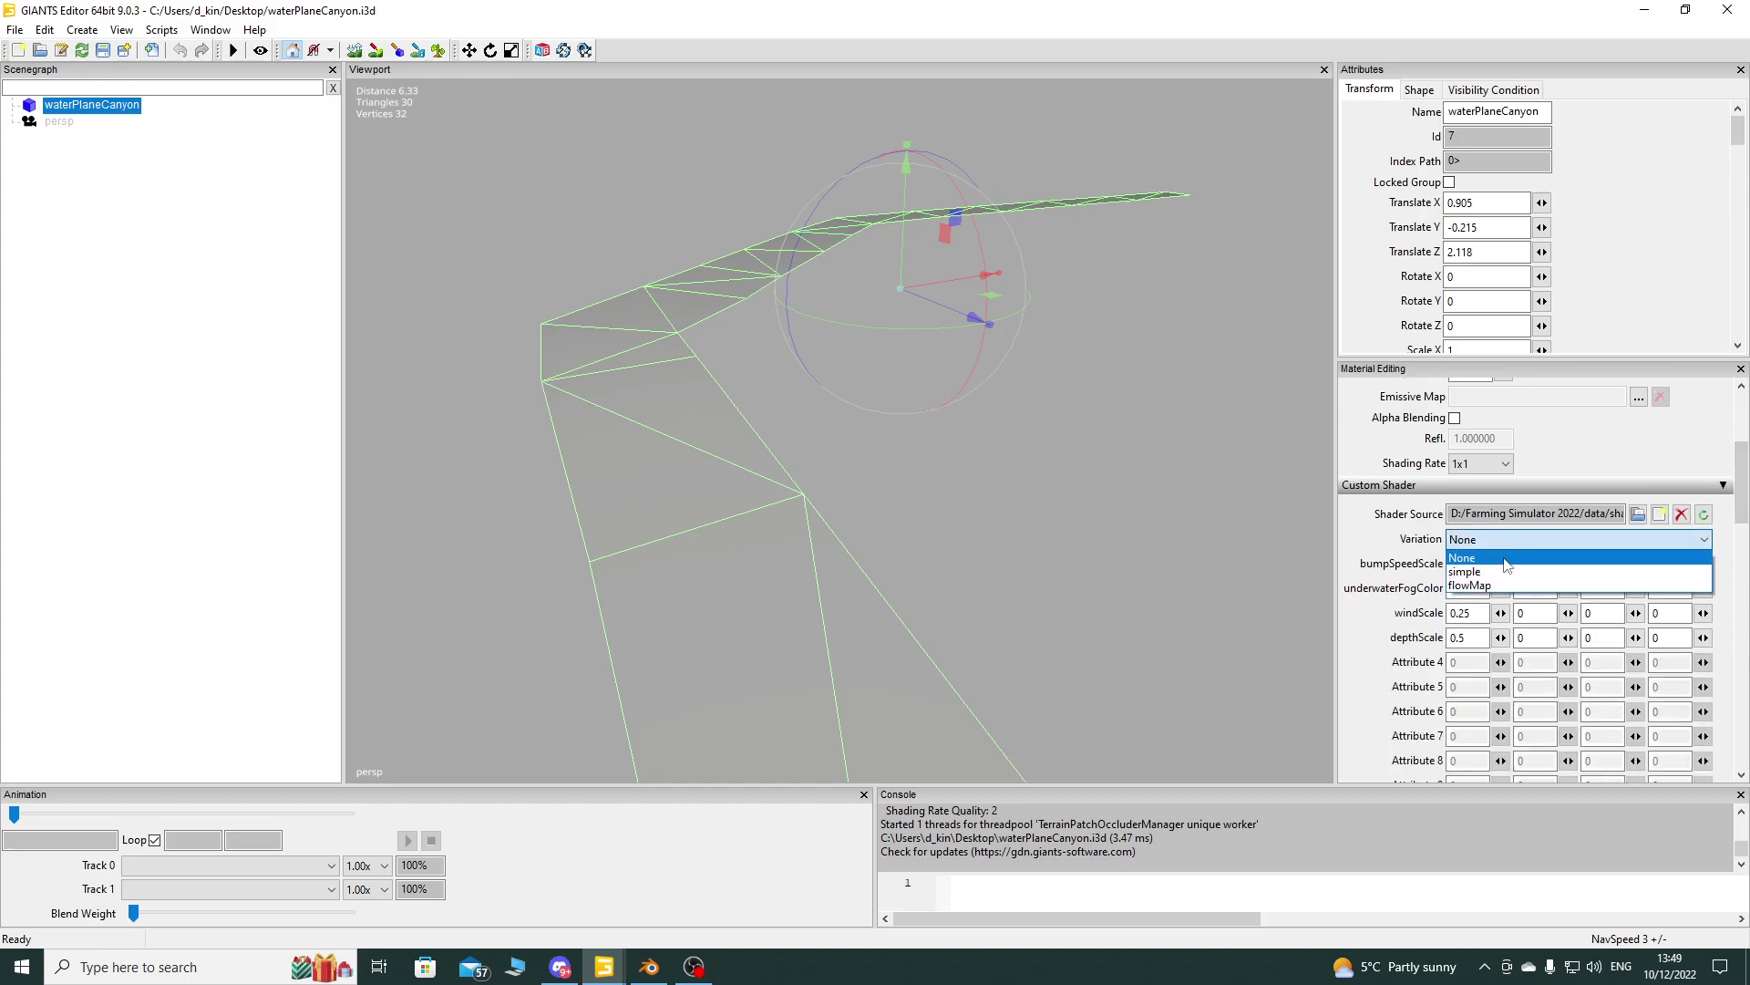
left_click(1492, 586)
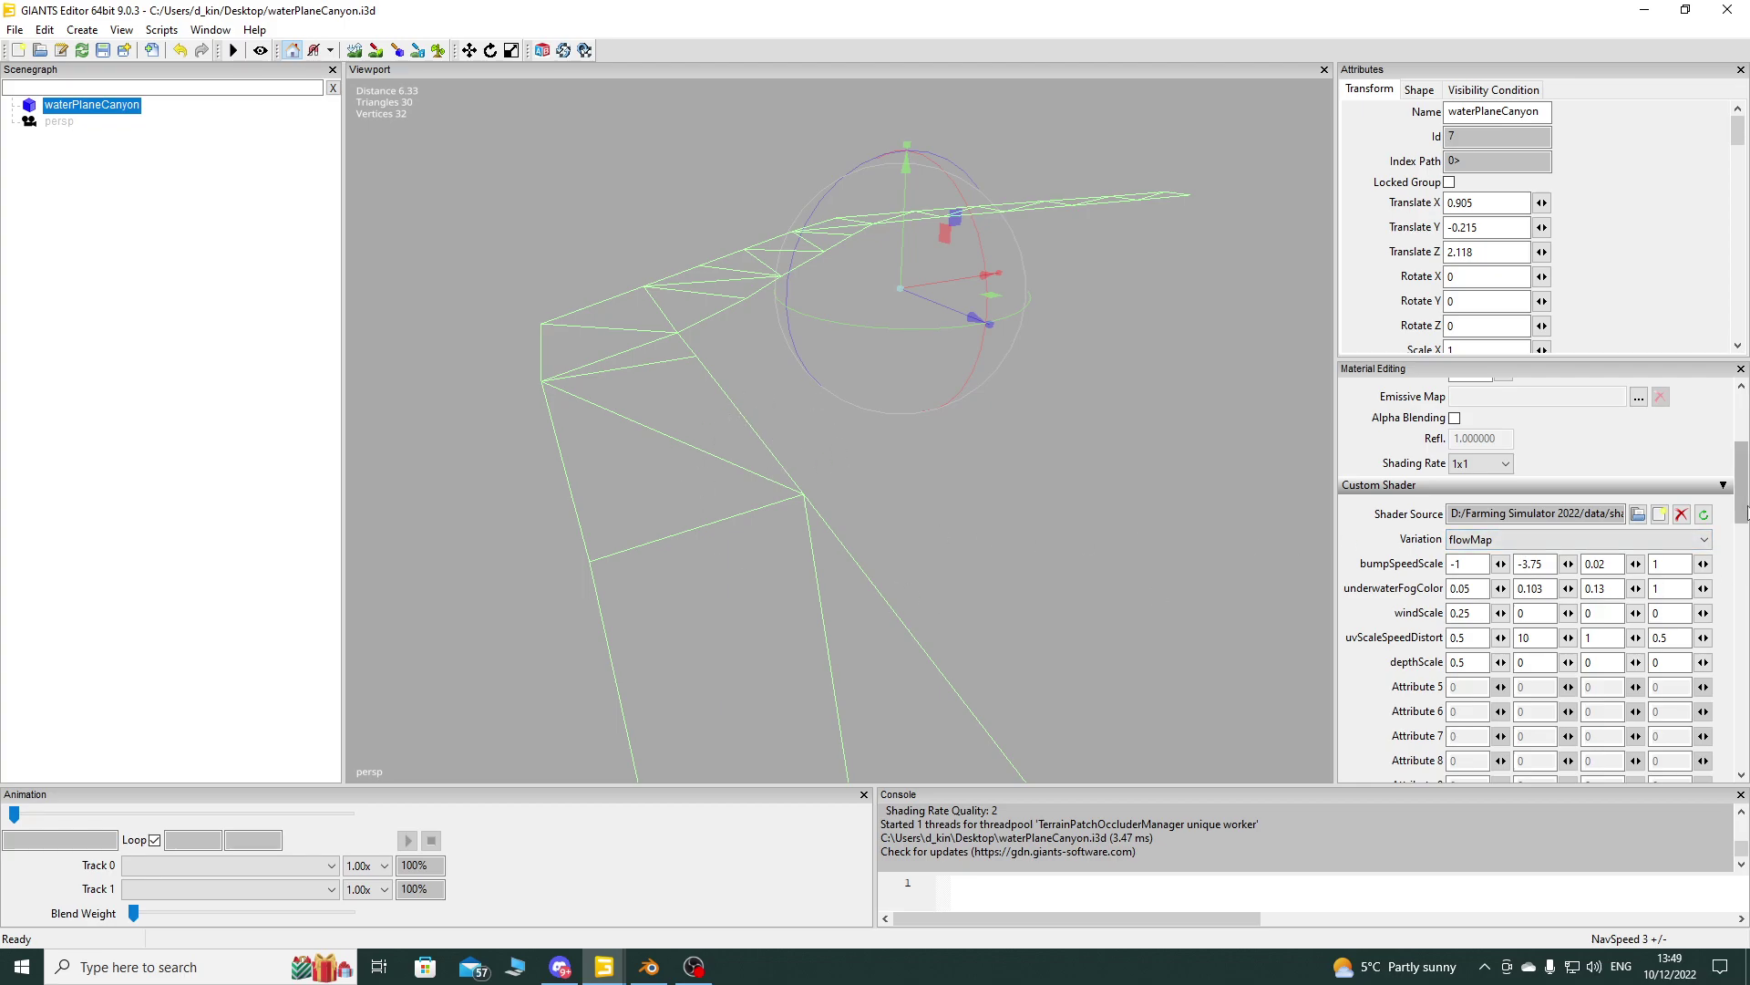
Step: Assign waterPlaneCreek_flowmap.dds from the game's data/maps/mapUS/textures folder as Custom Texture 0 of the material
left_click_drag(1742, 501, 1742, 529)
left_click_drag(1741, 565, 1742, 591)
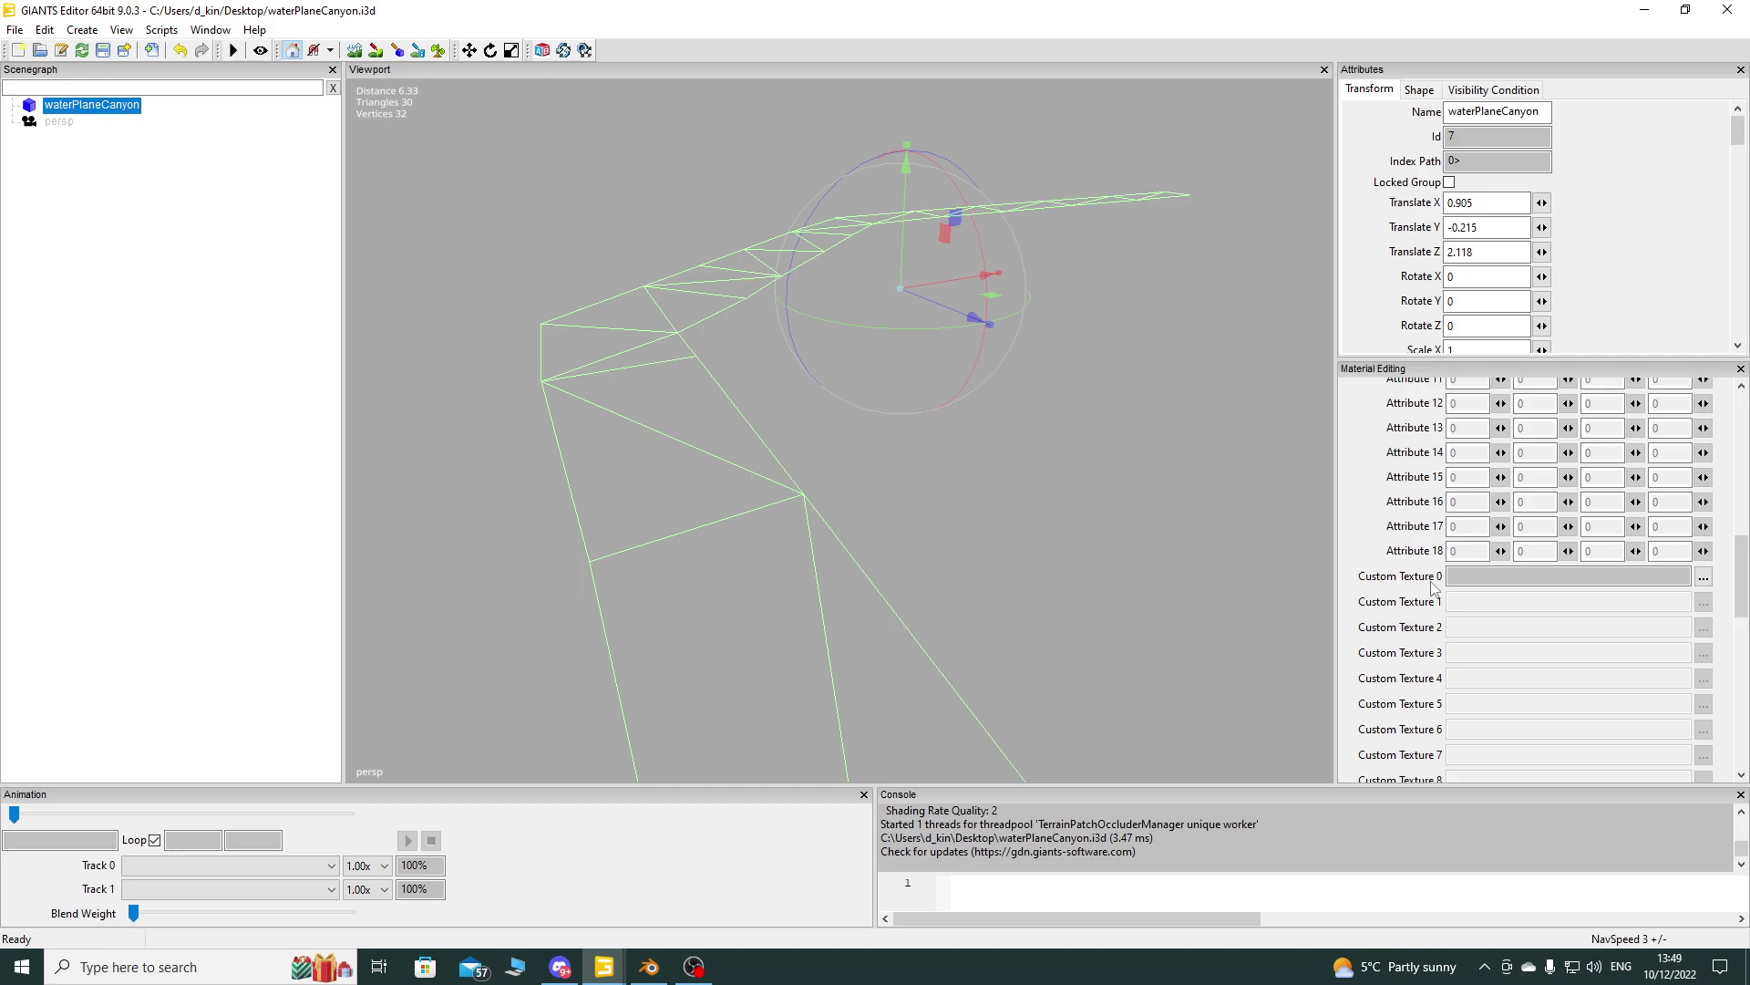
left_click(1703, 578)
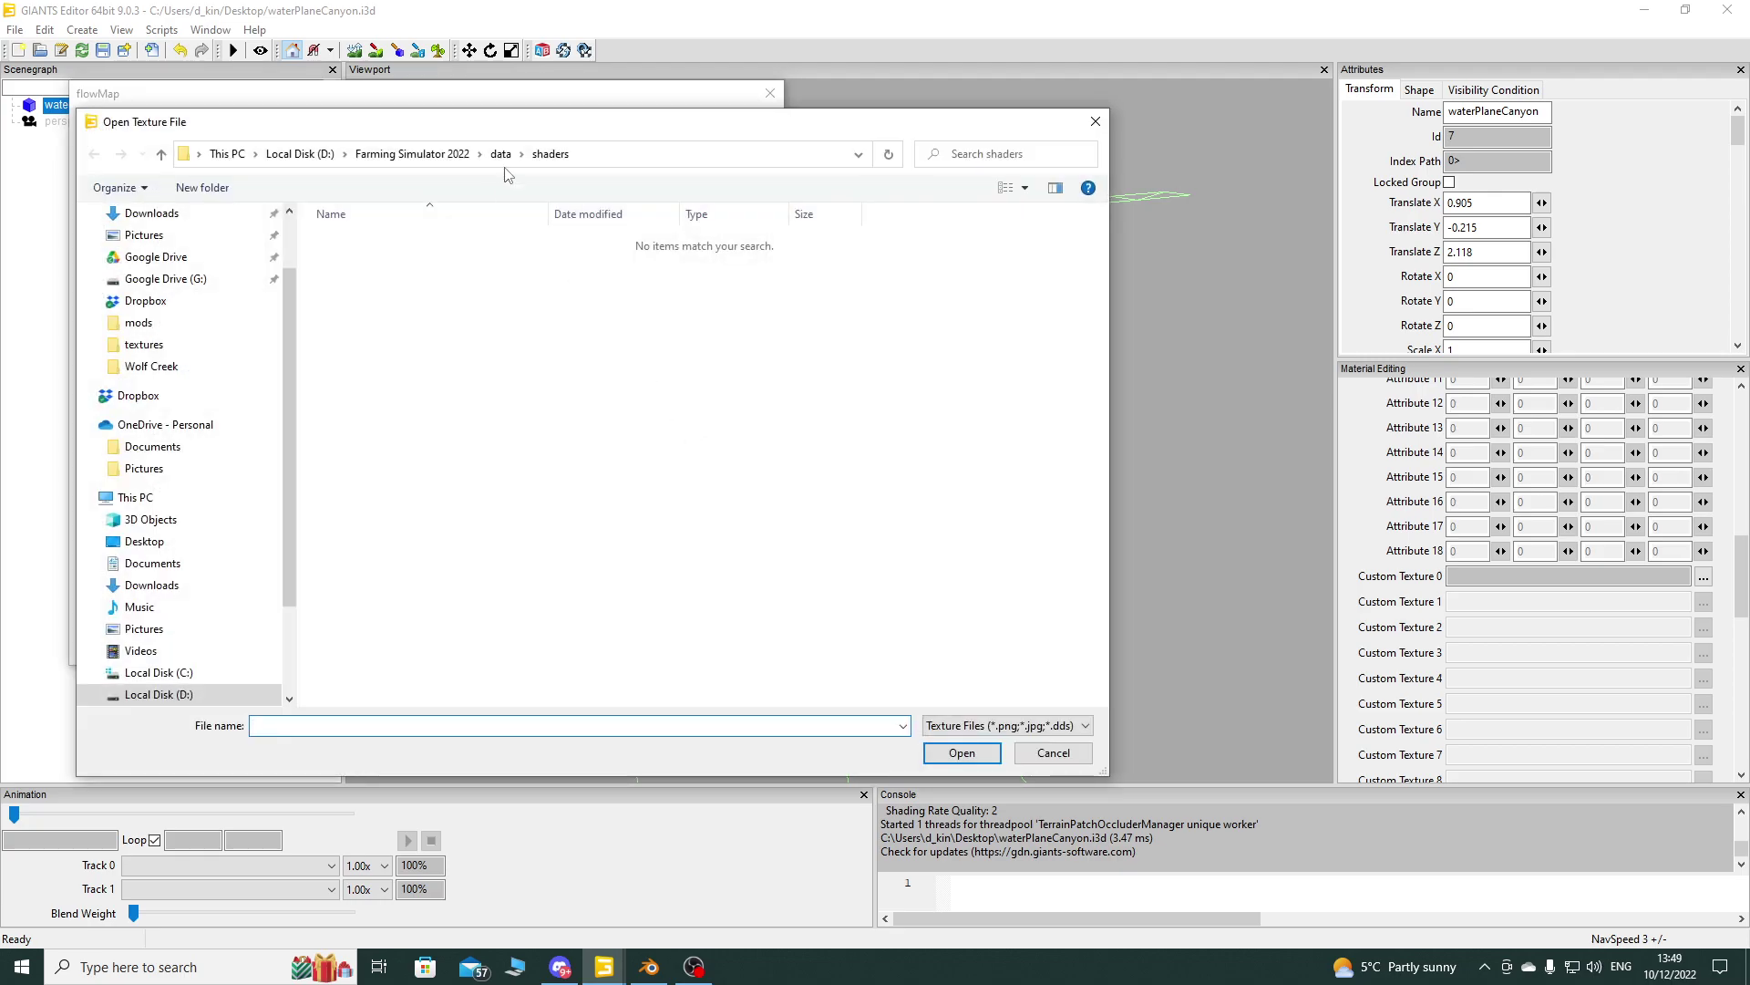
left_click(500, 153)
double_click(421, 337)
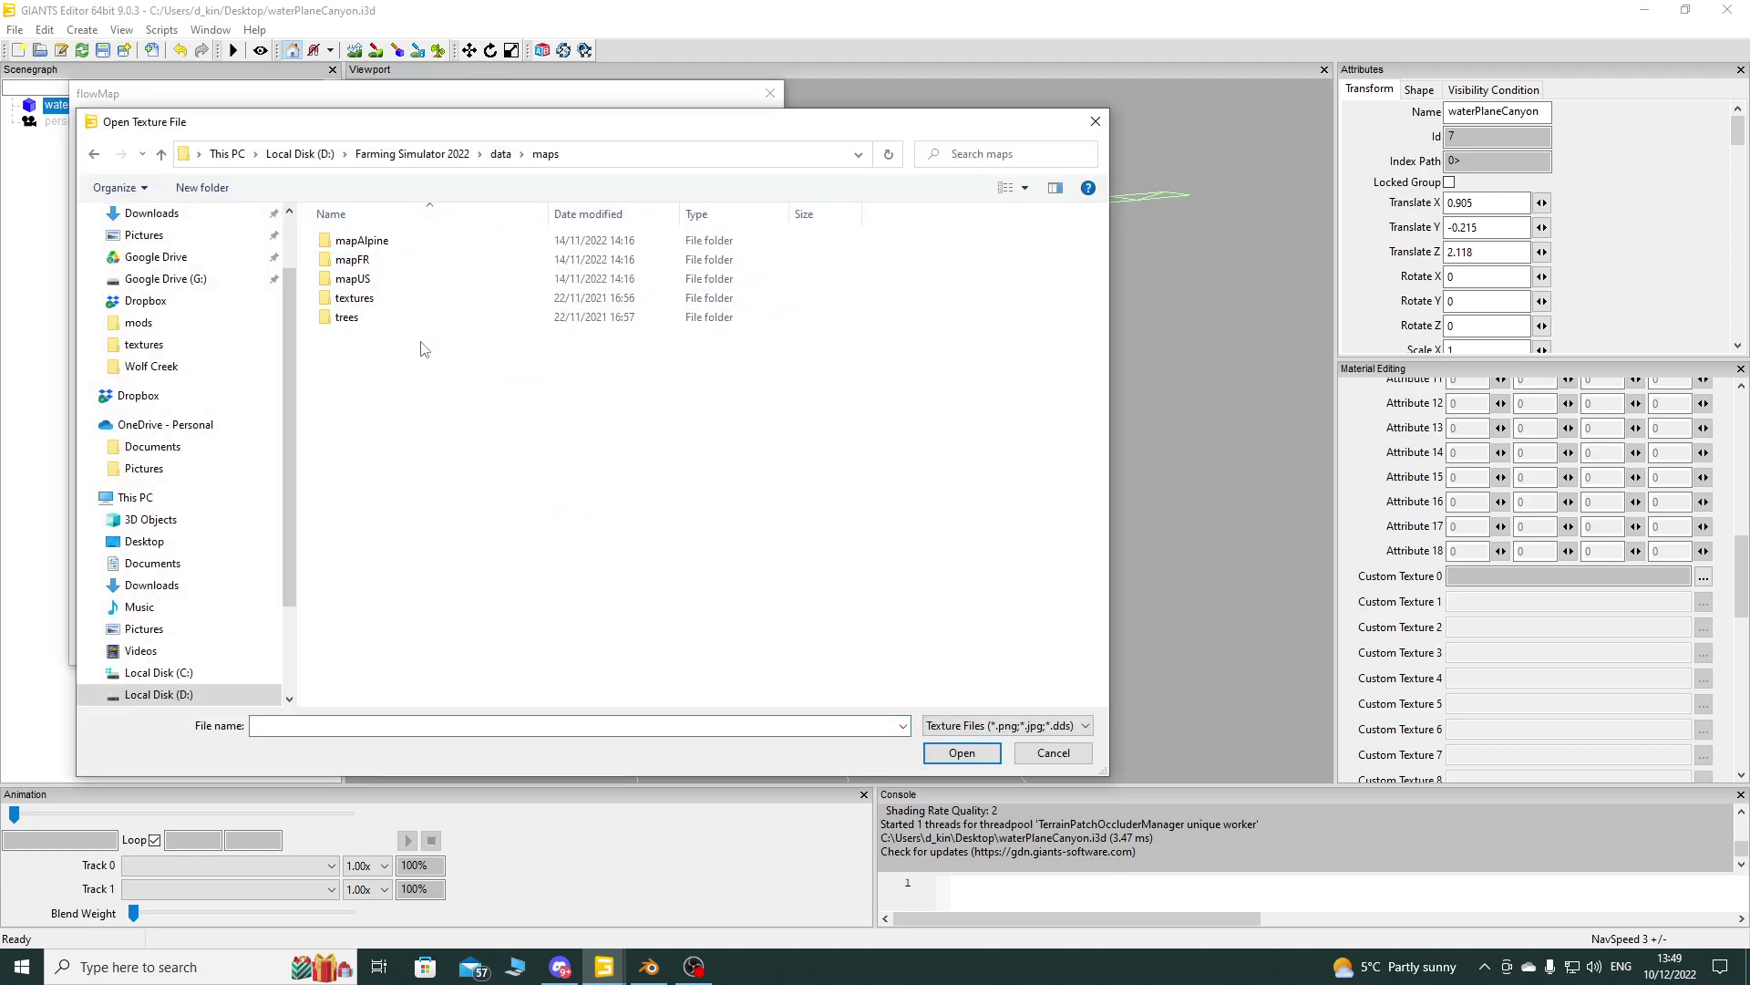
double_click(421, 278)
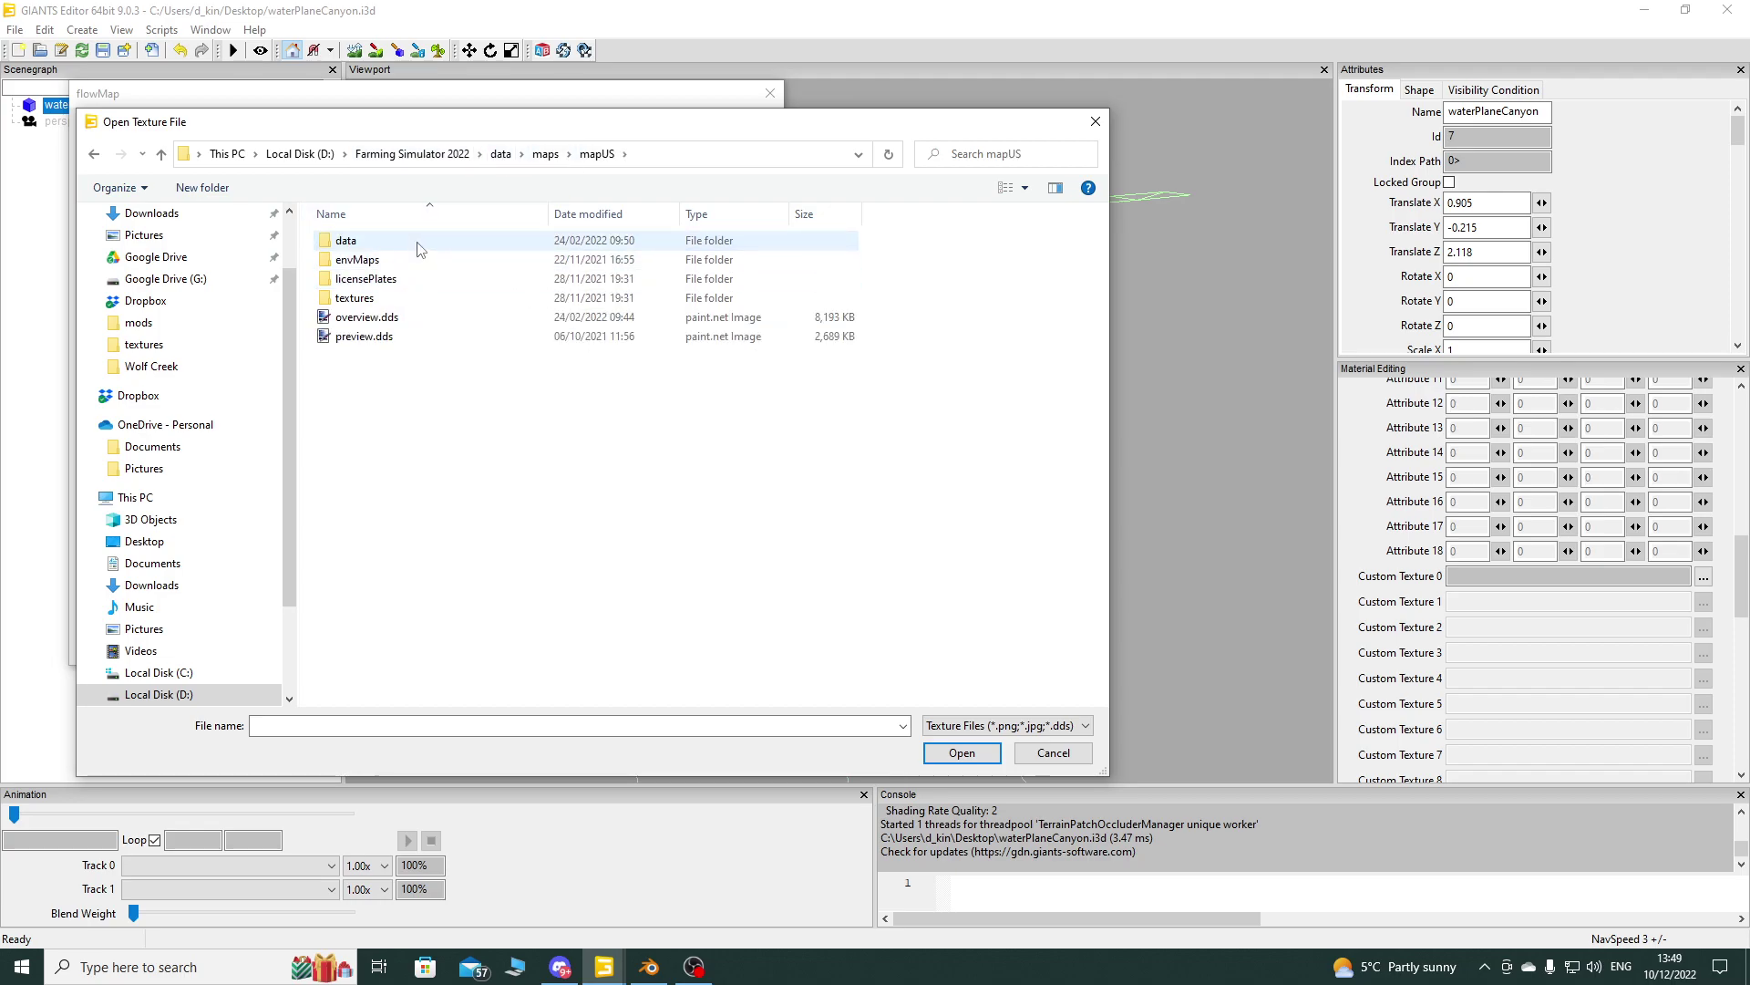
double_click(410, 294)
left_click_drag(1092, 232, 1108, 670)
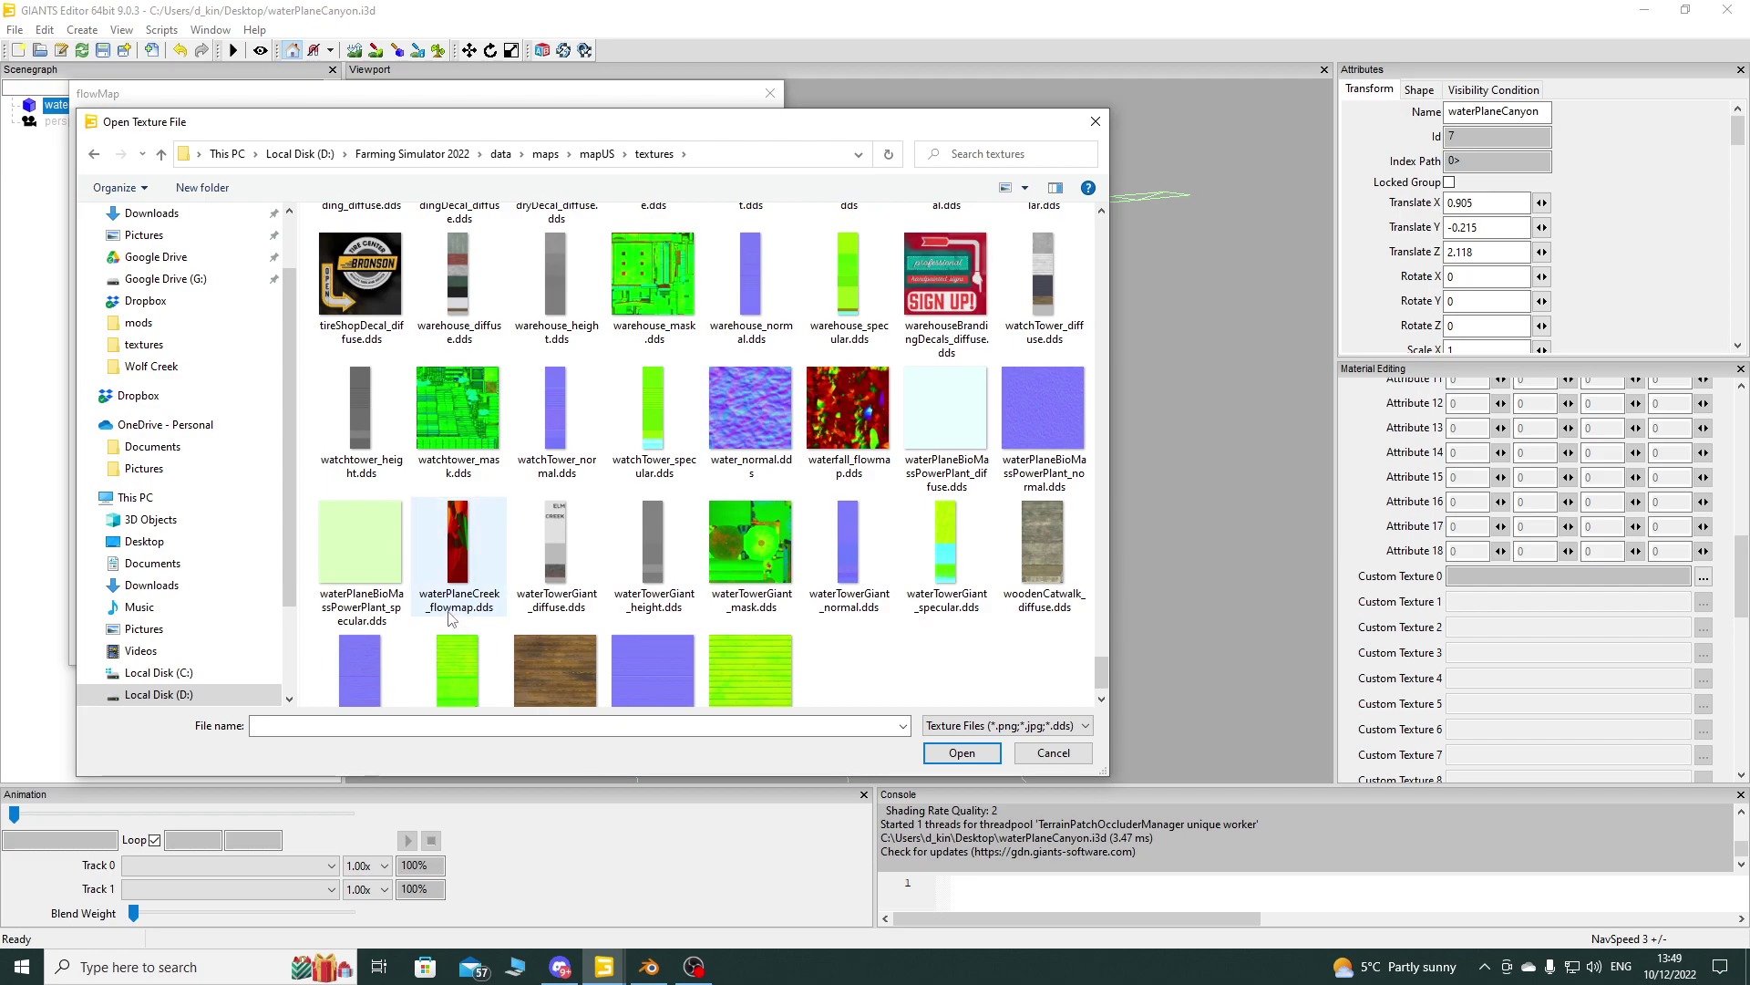
double_click(450, 554)
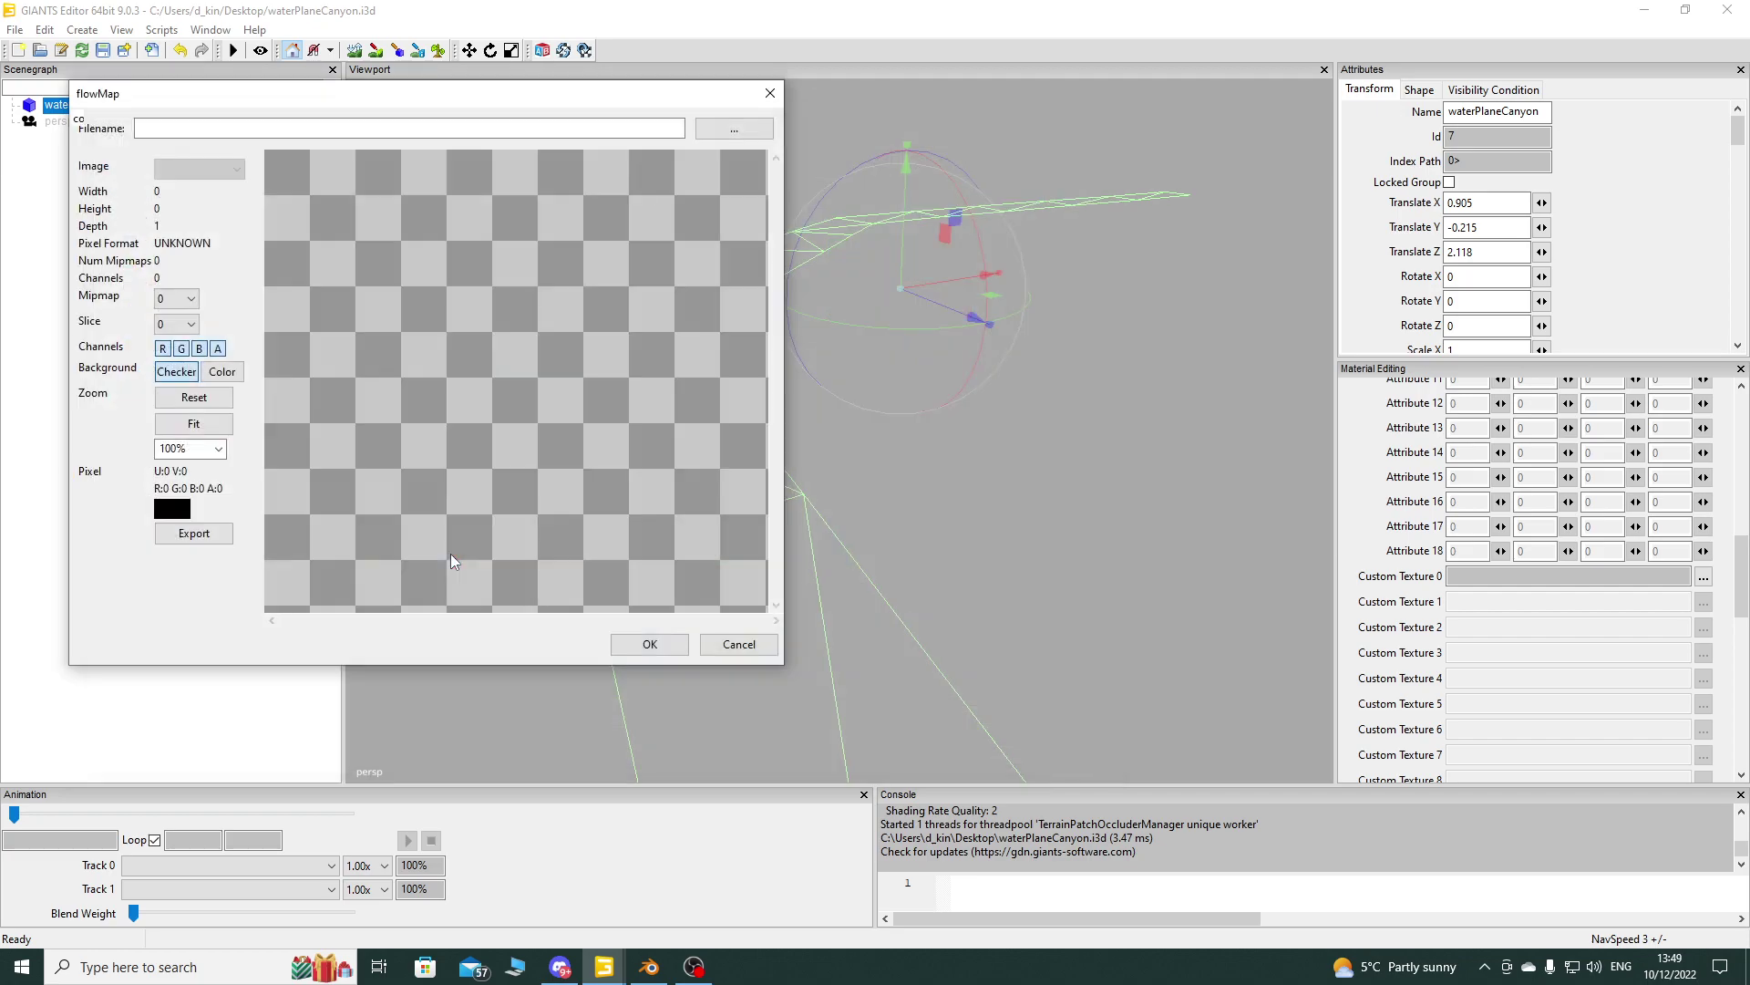
left_click(656, 646)
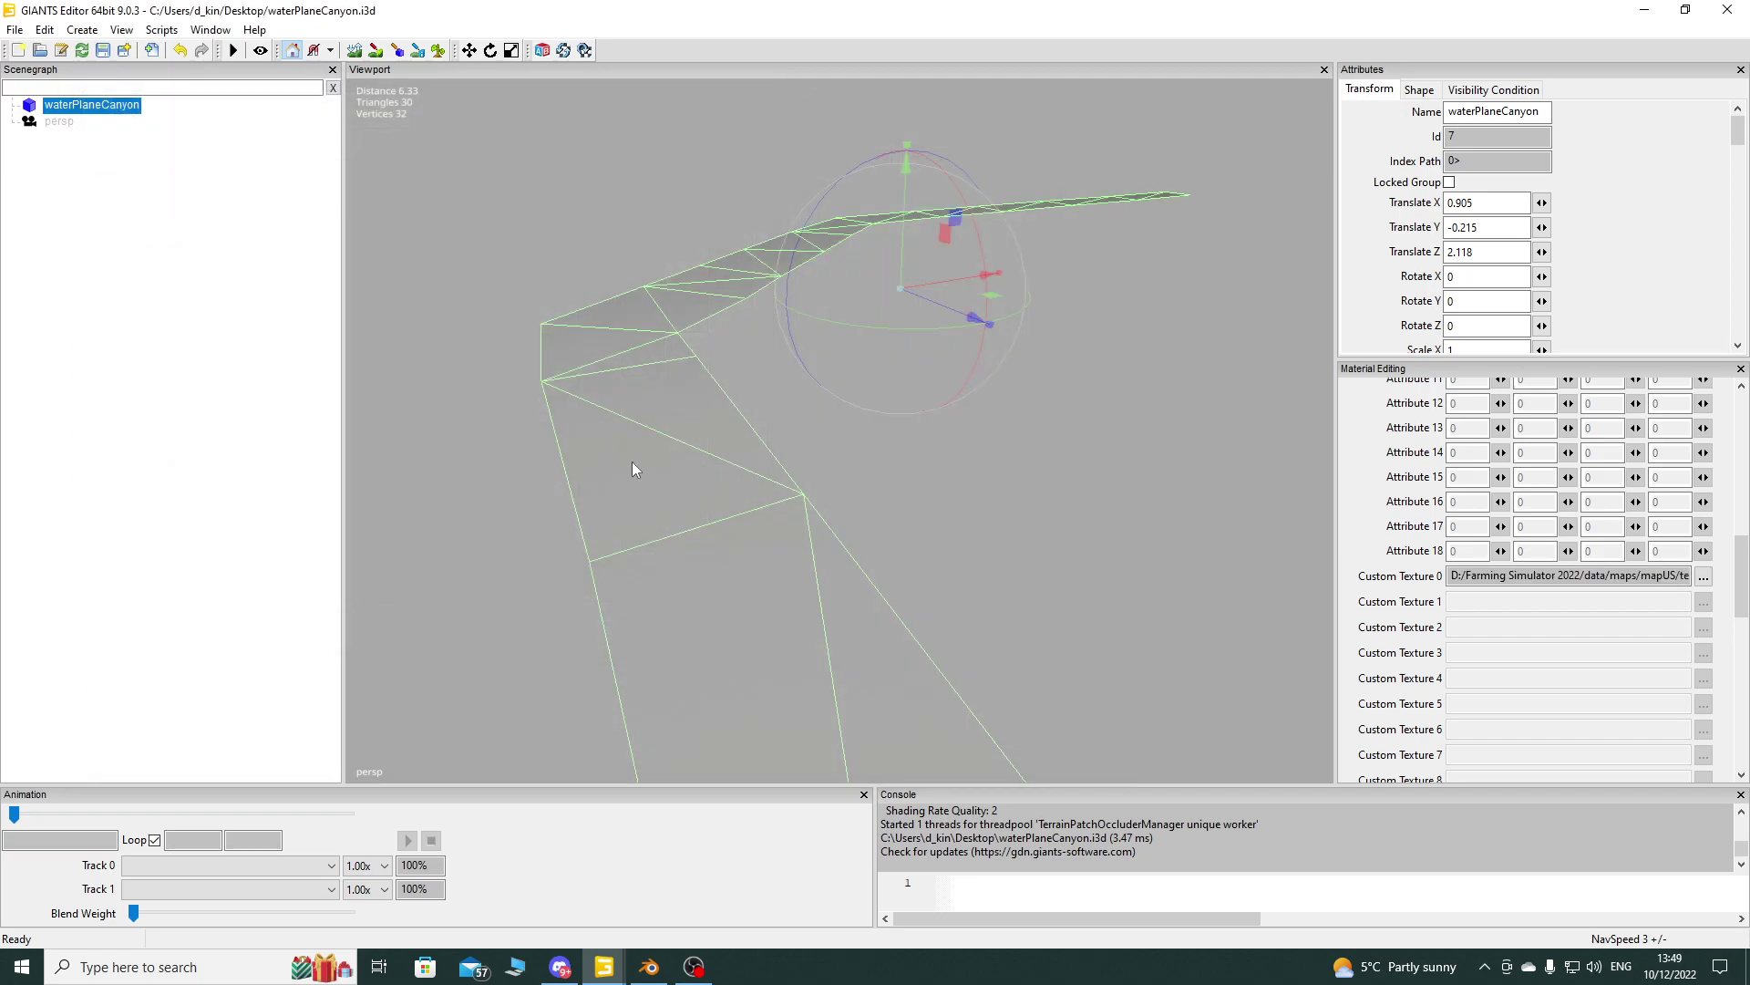
Step: Play the scene to check the water surface on the canyon plane up close, and save waterPlaneCanyon.i3d
scroll(704, 540, "up", 6)
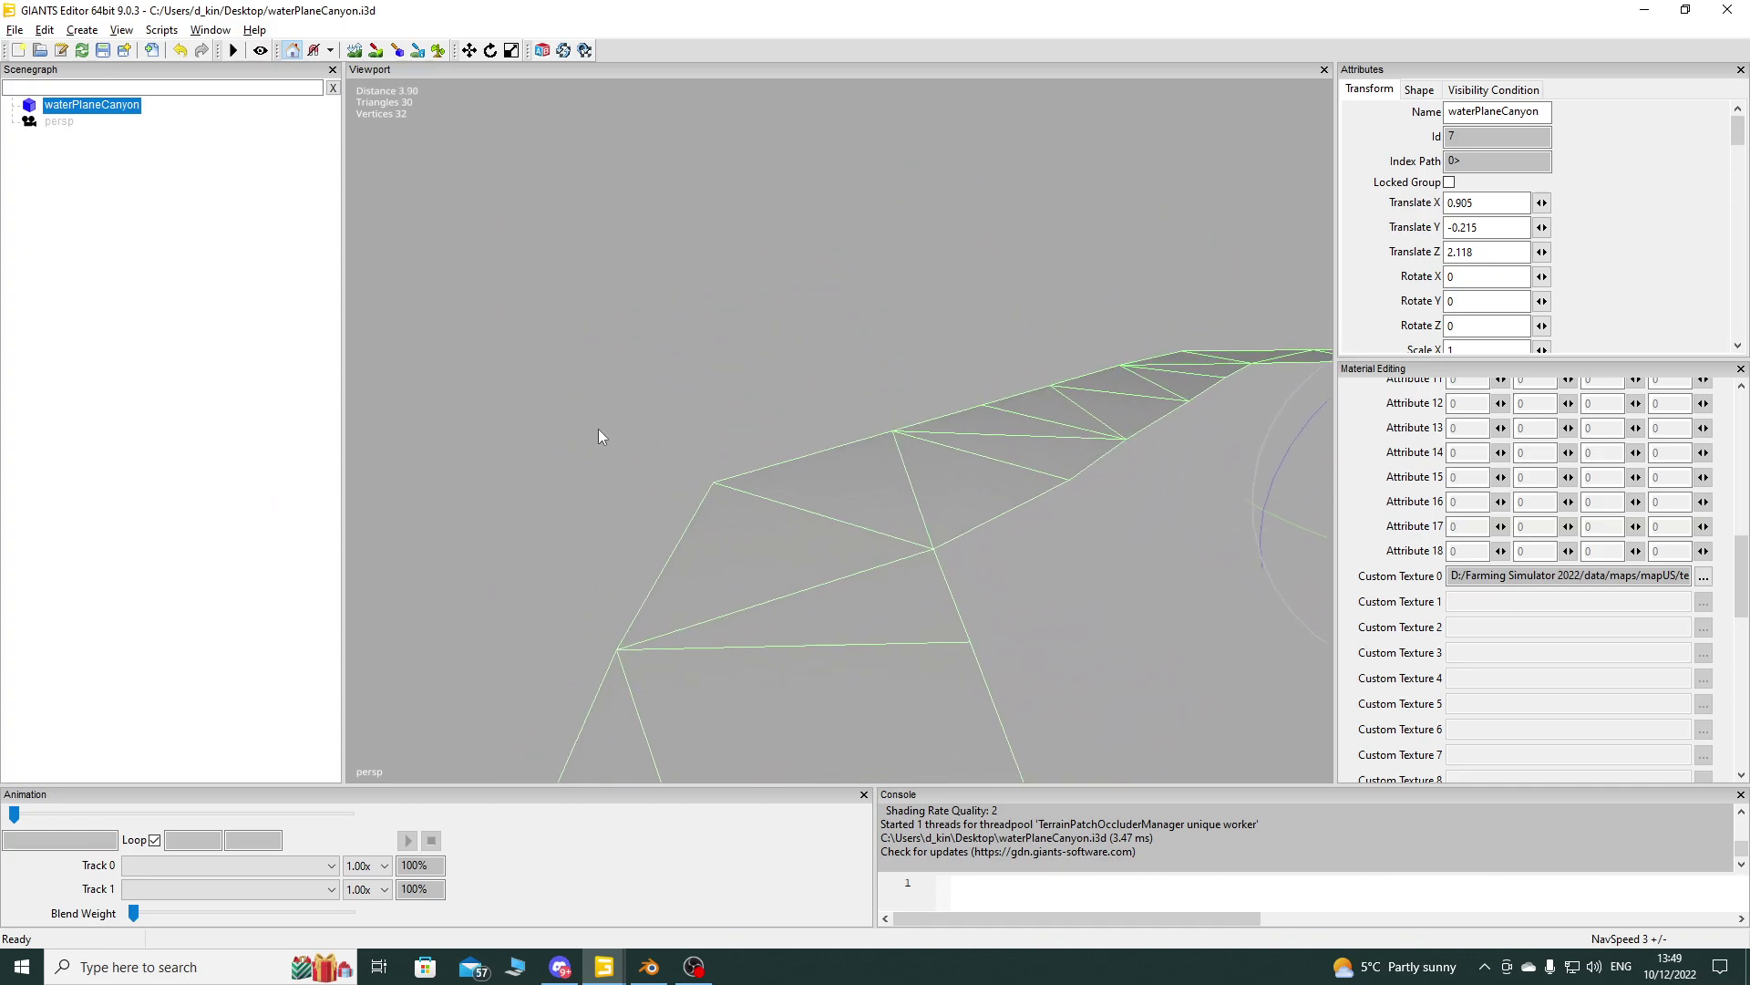
middle_click_drag(610, 318, 669, 394)
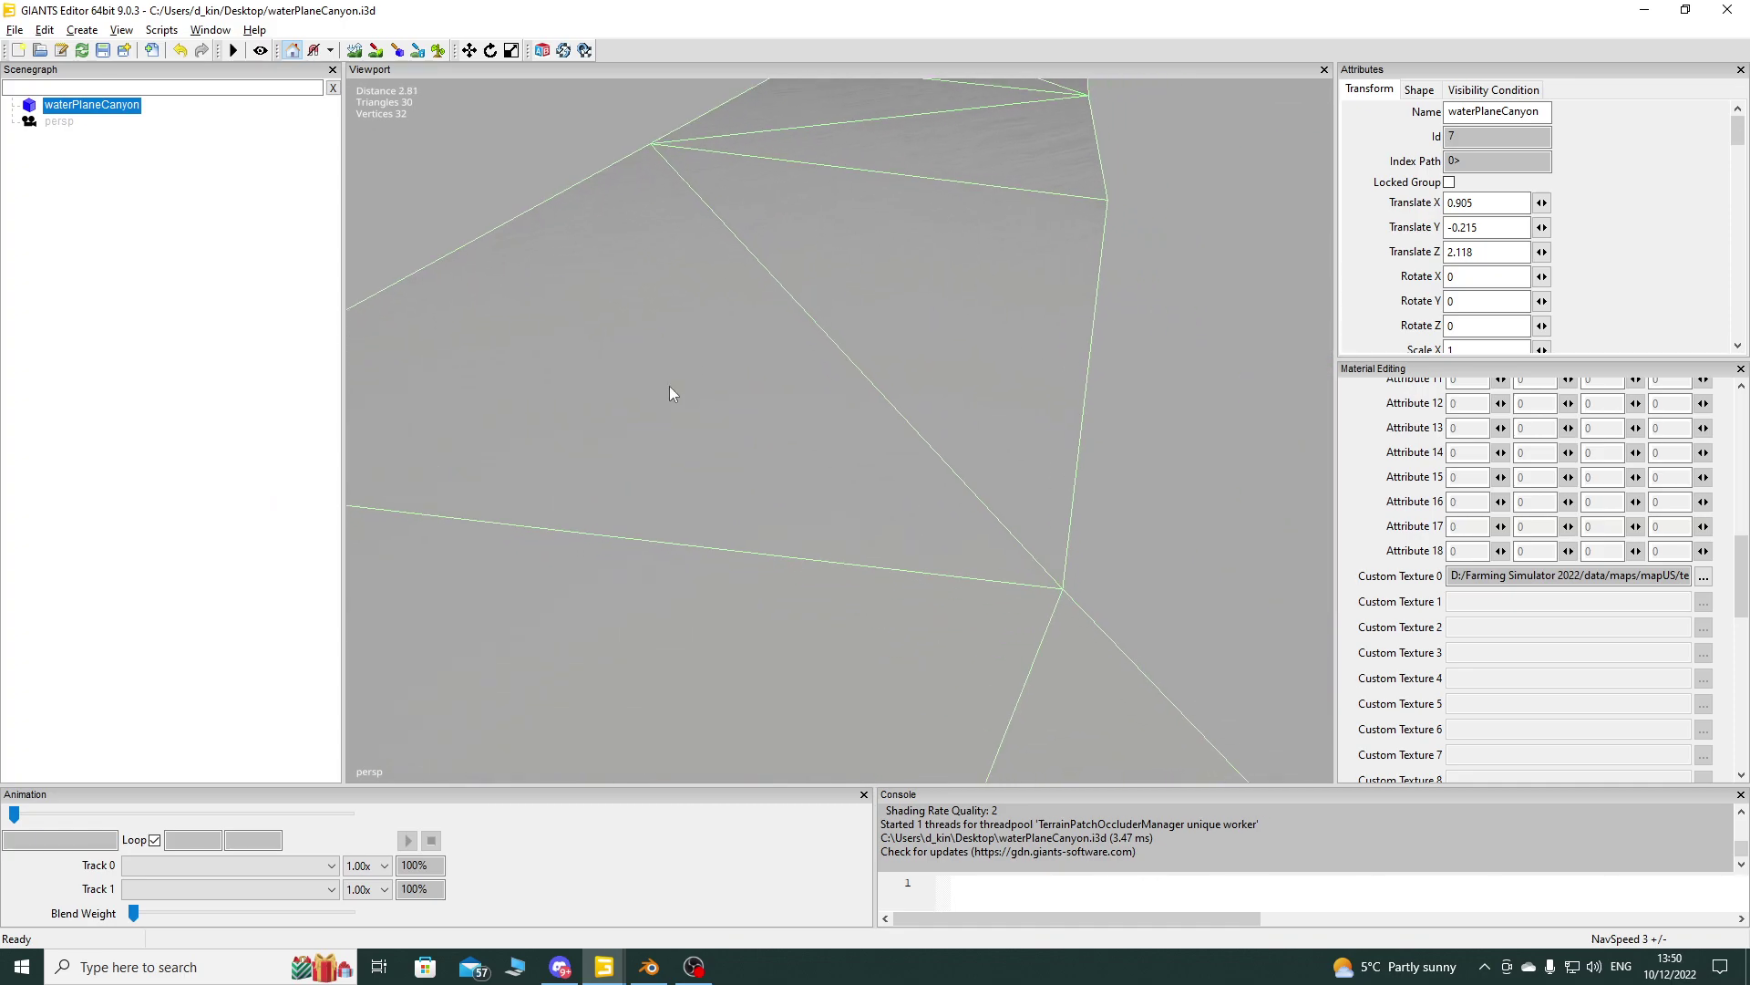
left_click(234, 52)
middle_click_drag(768, 421, 711, 403)
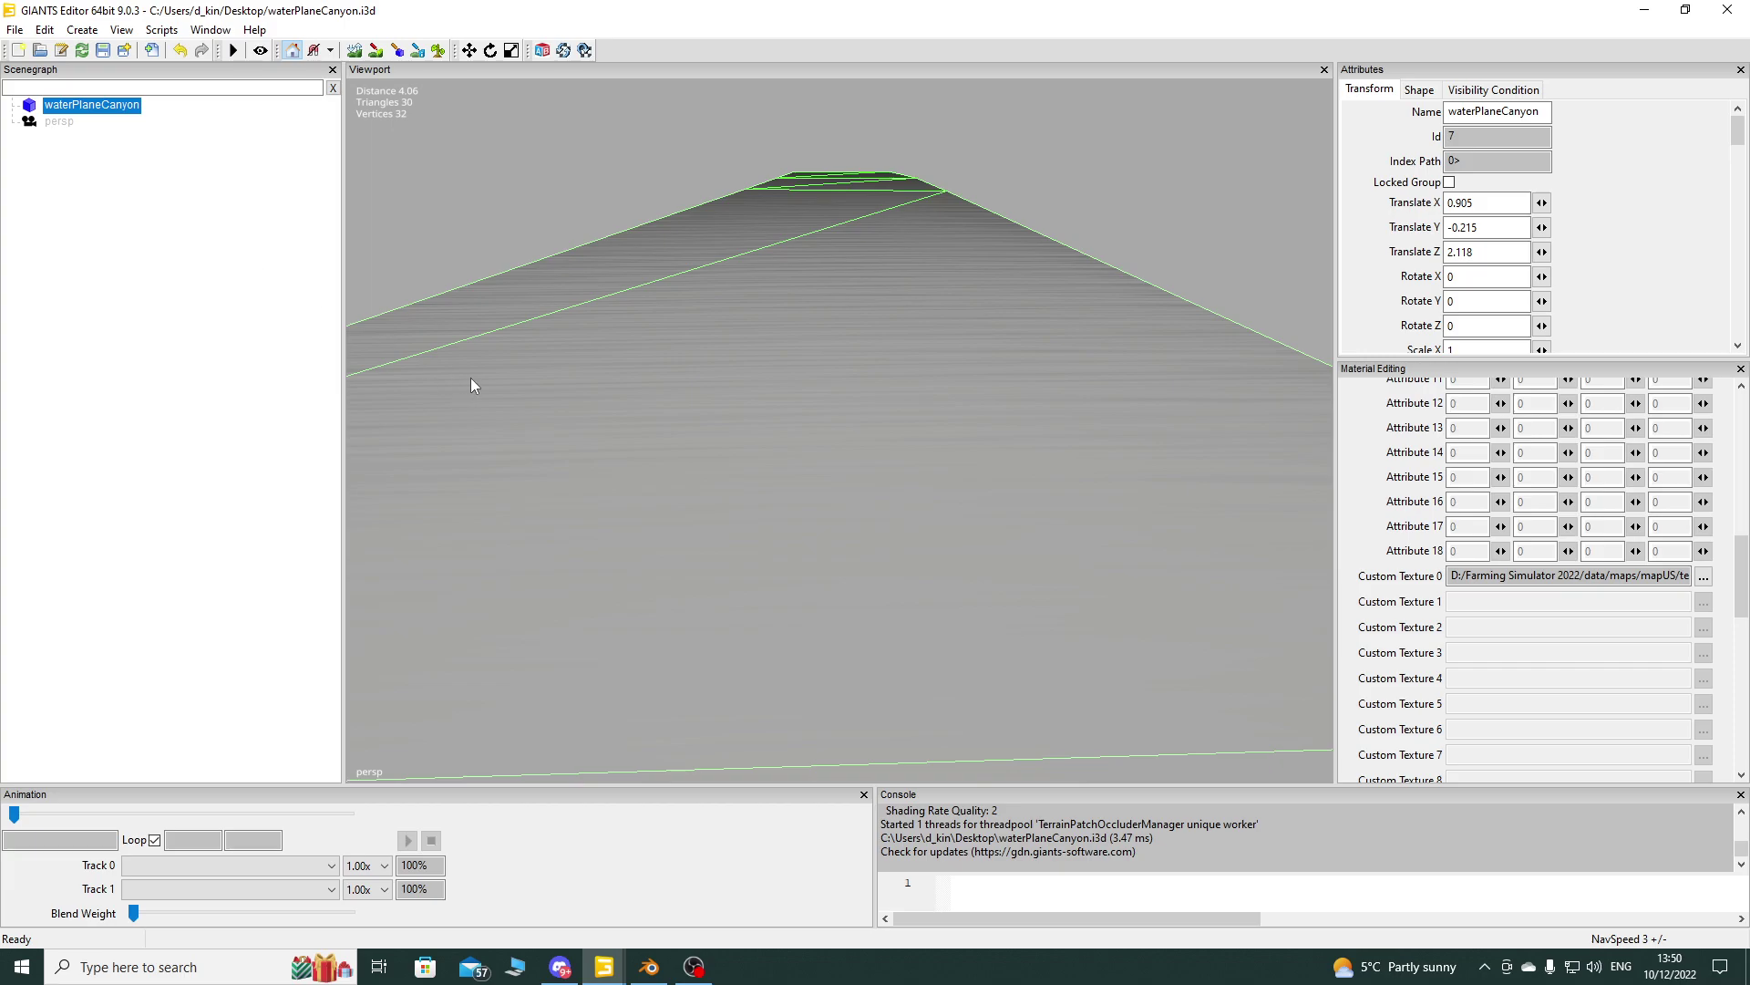
left_click(102, 51)
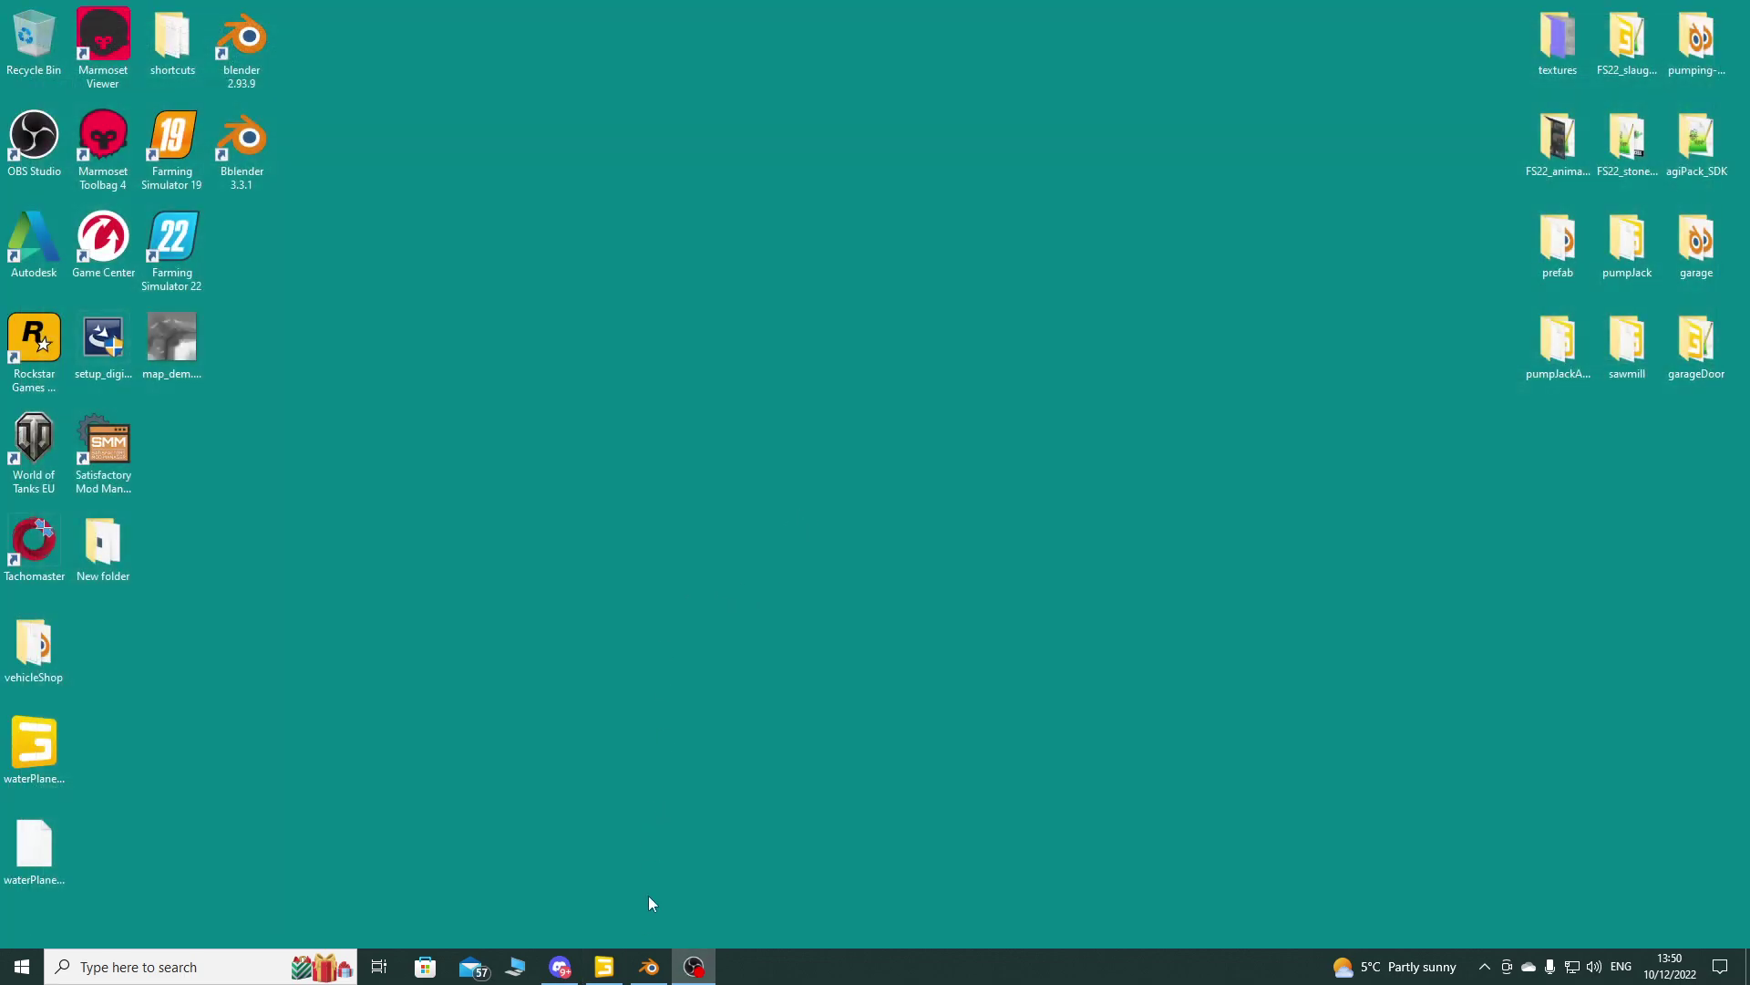
Step: Switch to the GIANTS Editor window with the FS22_PVwolfcreek map.i3d and filter its scenegraph for "water"
left_click(605, 966)
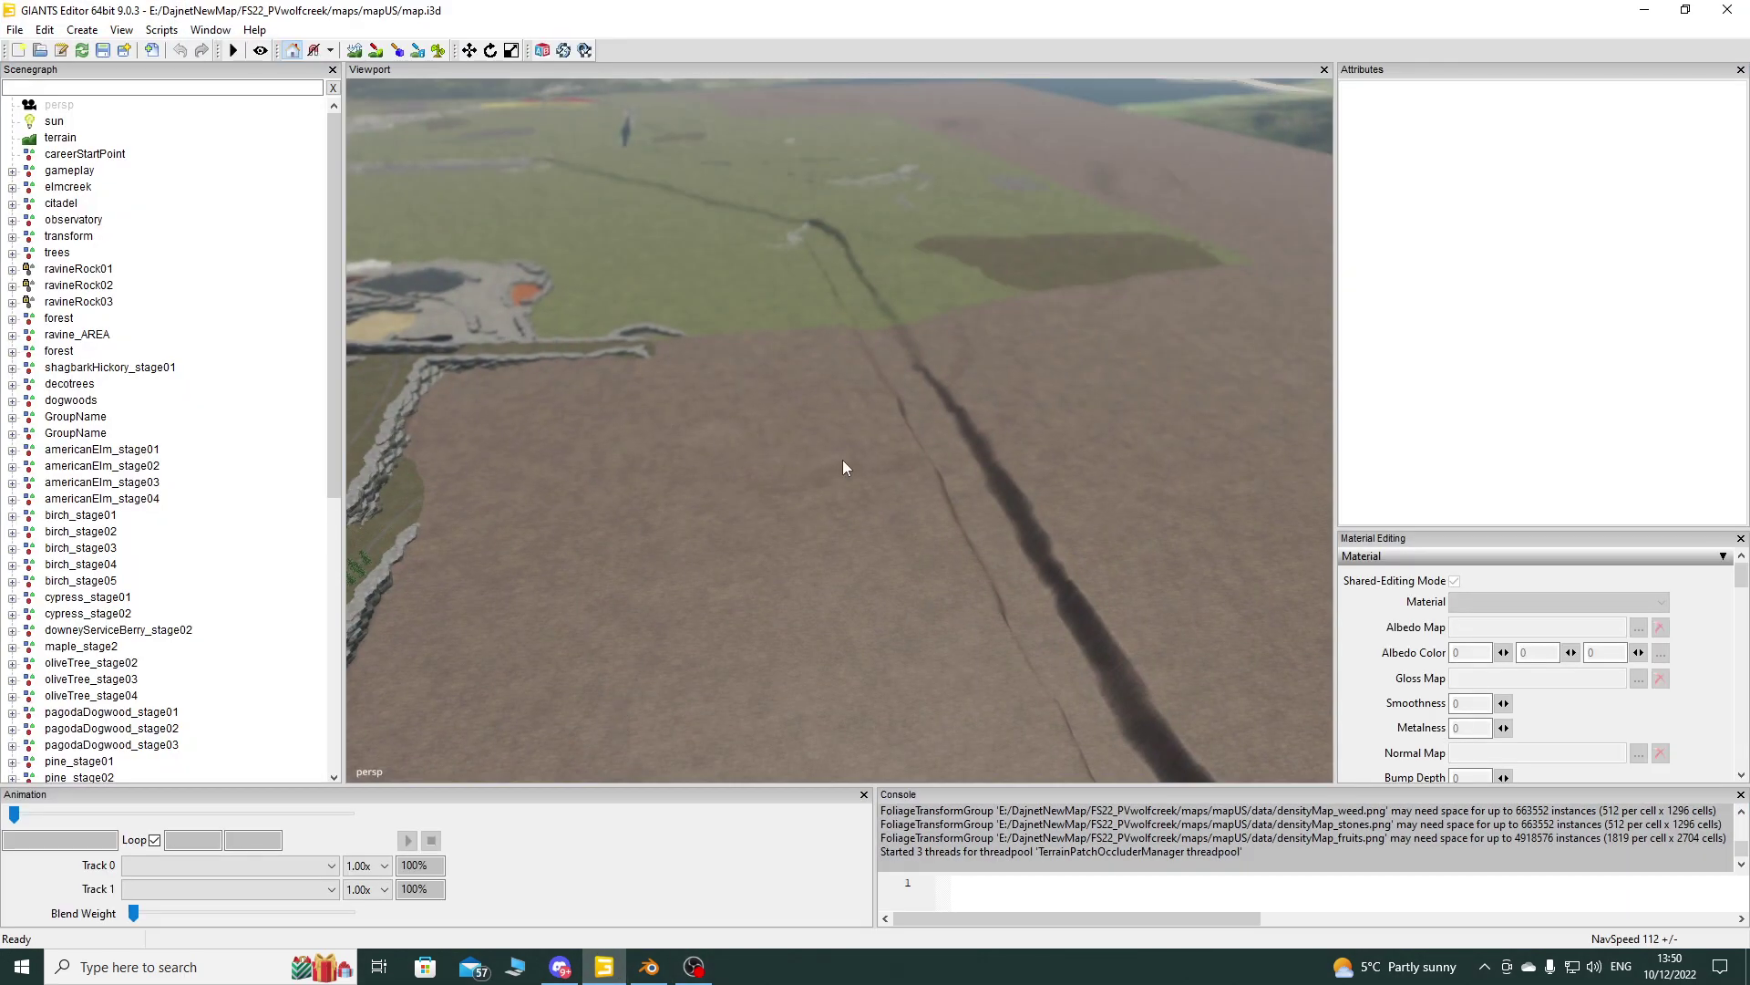
left_click(142, 88)
type("water")
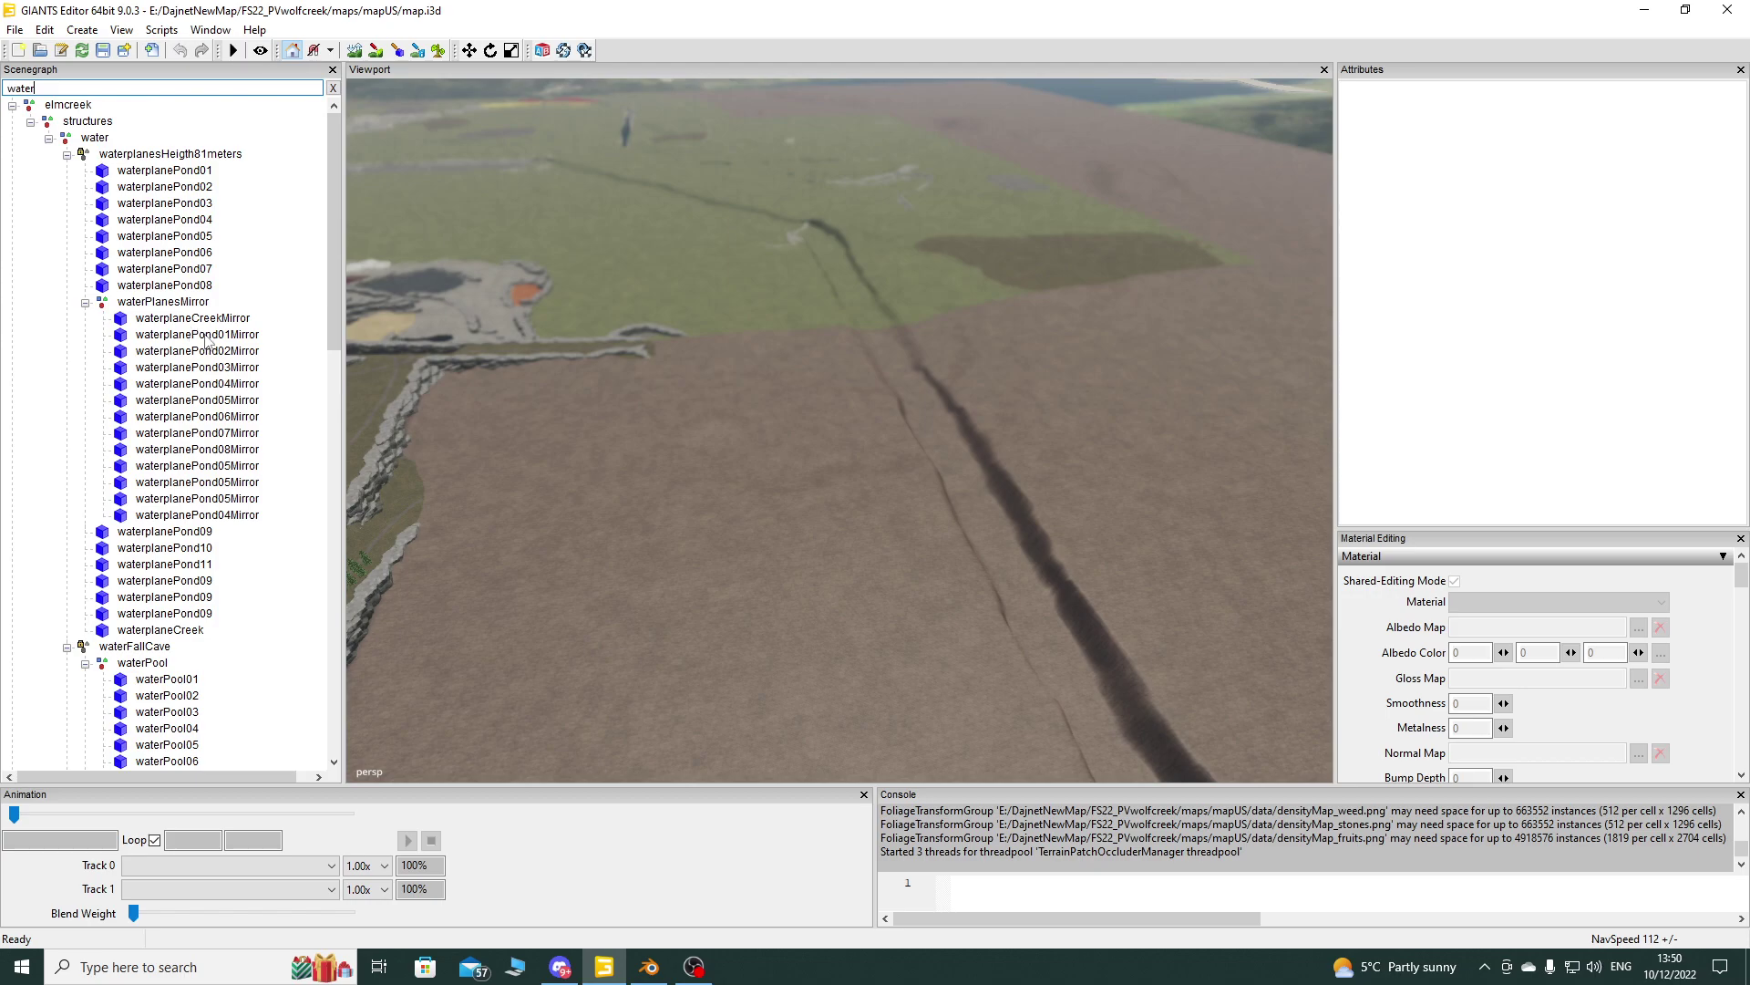
Step: Examine the custom shader settings of waterplanePond09 and compare its water surface in the map with waterplanePond01
left_click(165, 534)
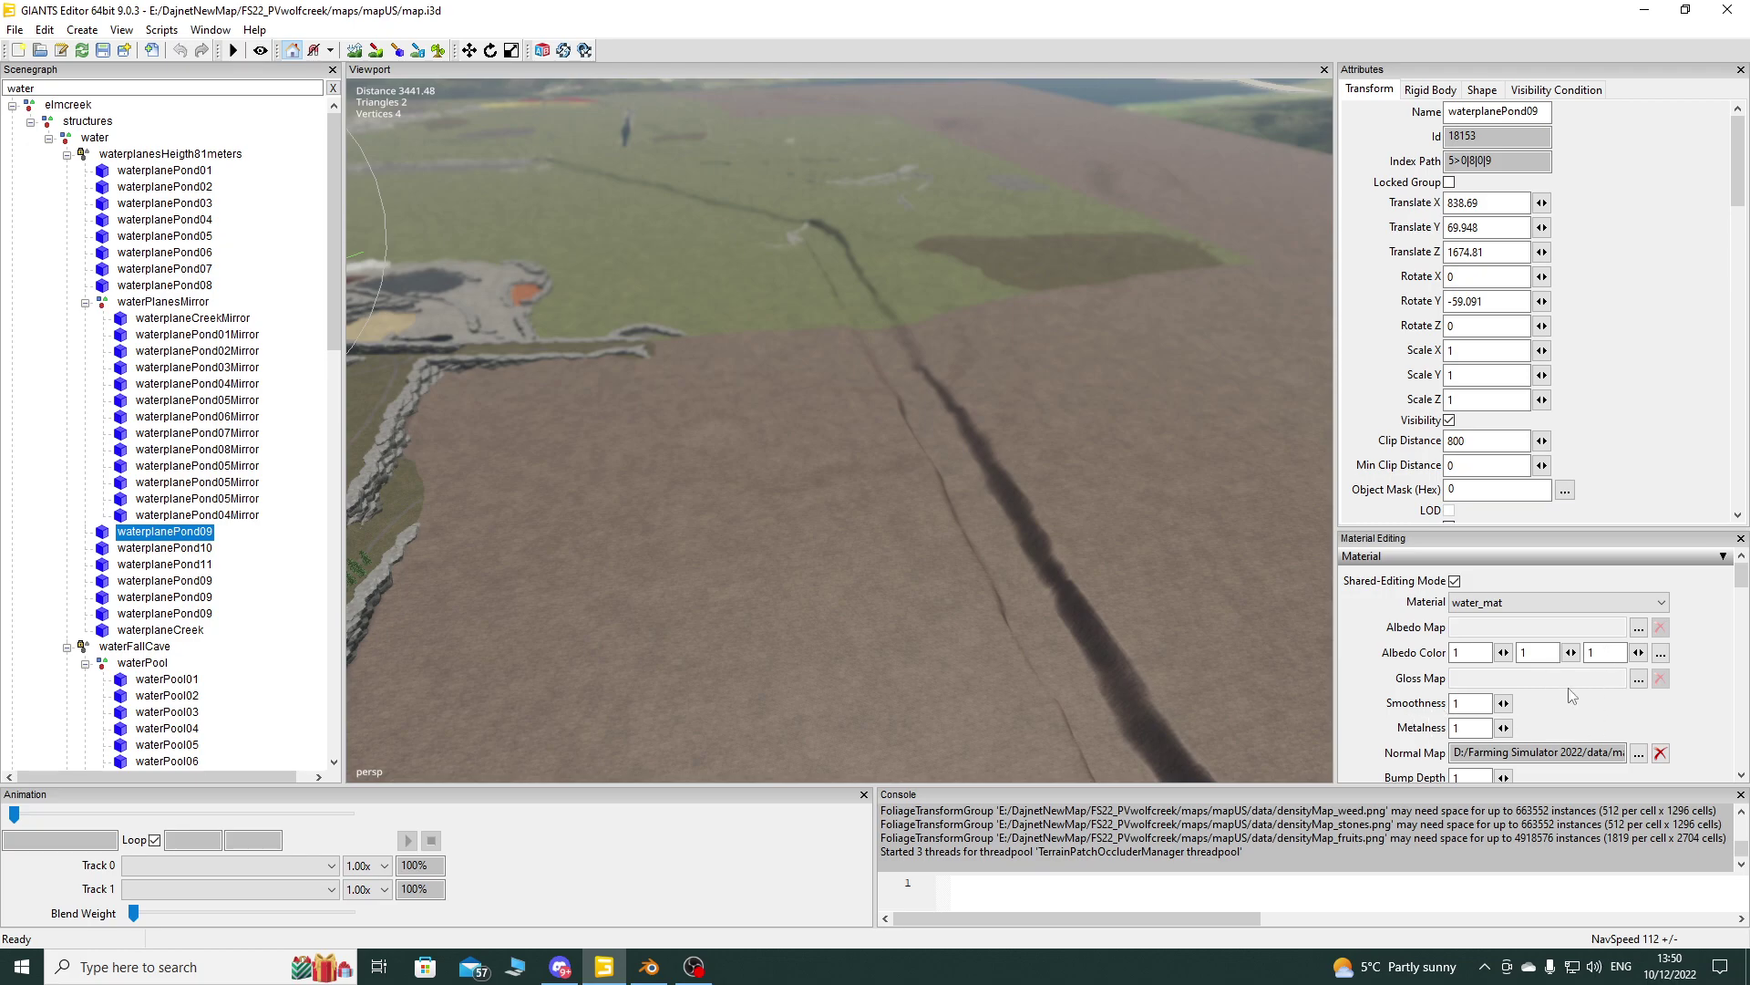
scroll(1591, 656, "down", 10)
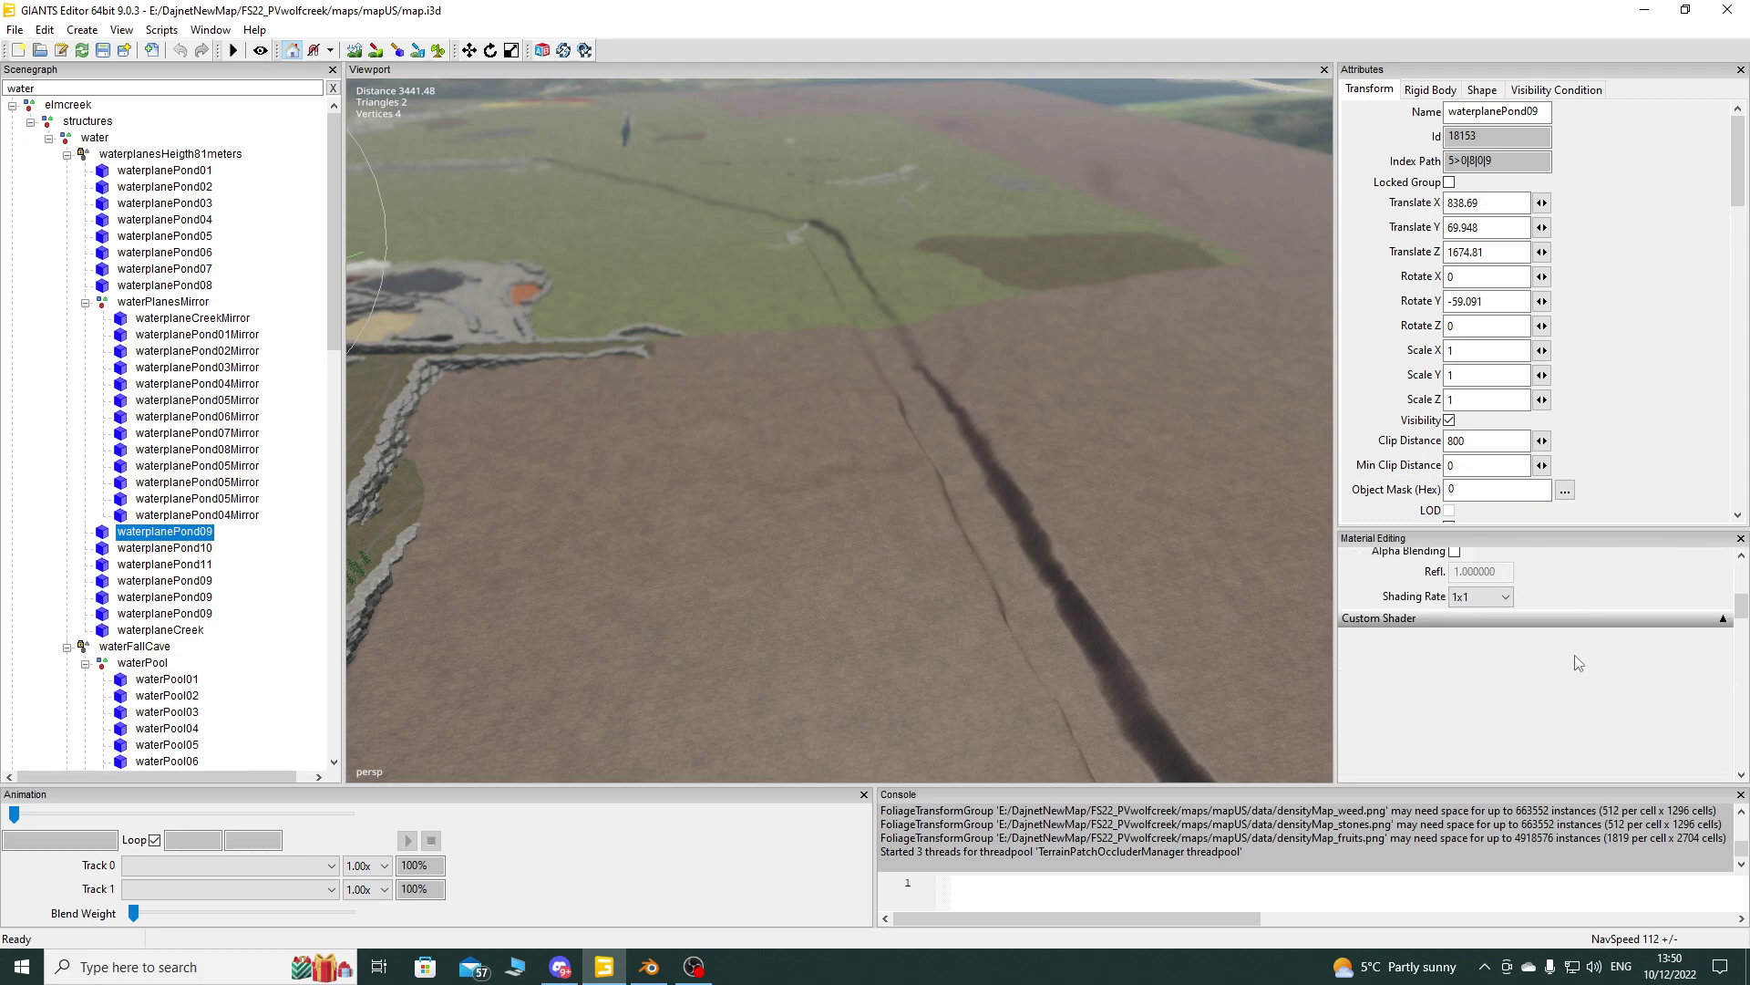
left_click(1723, 618)
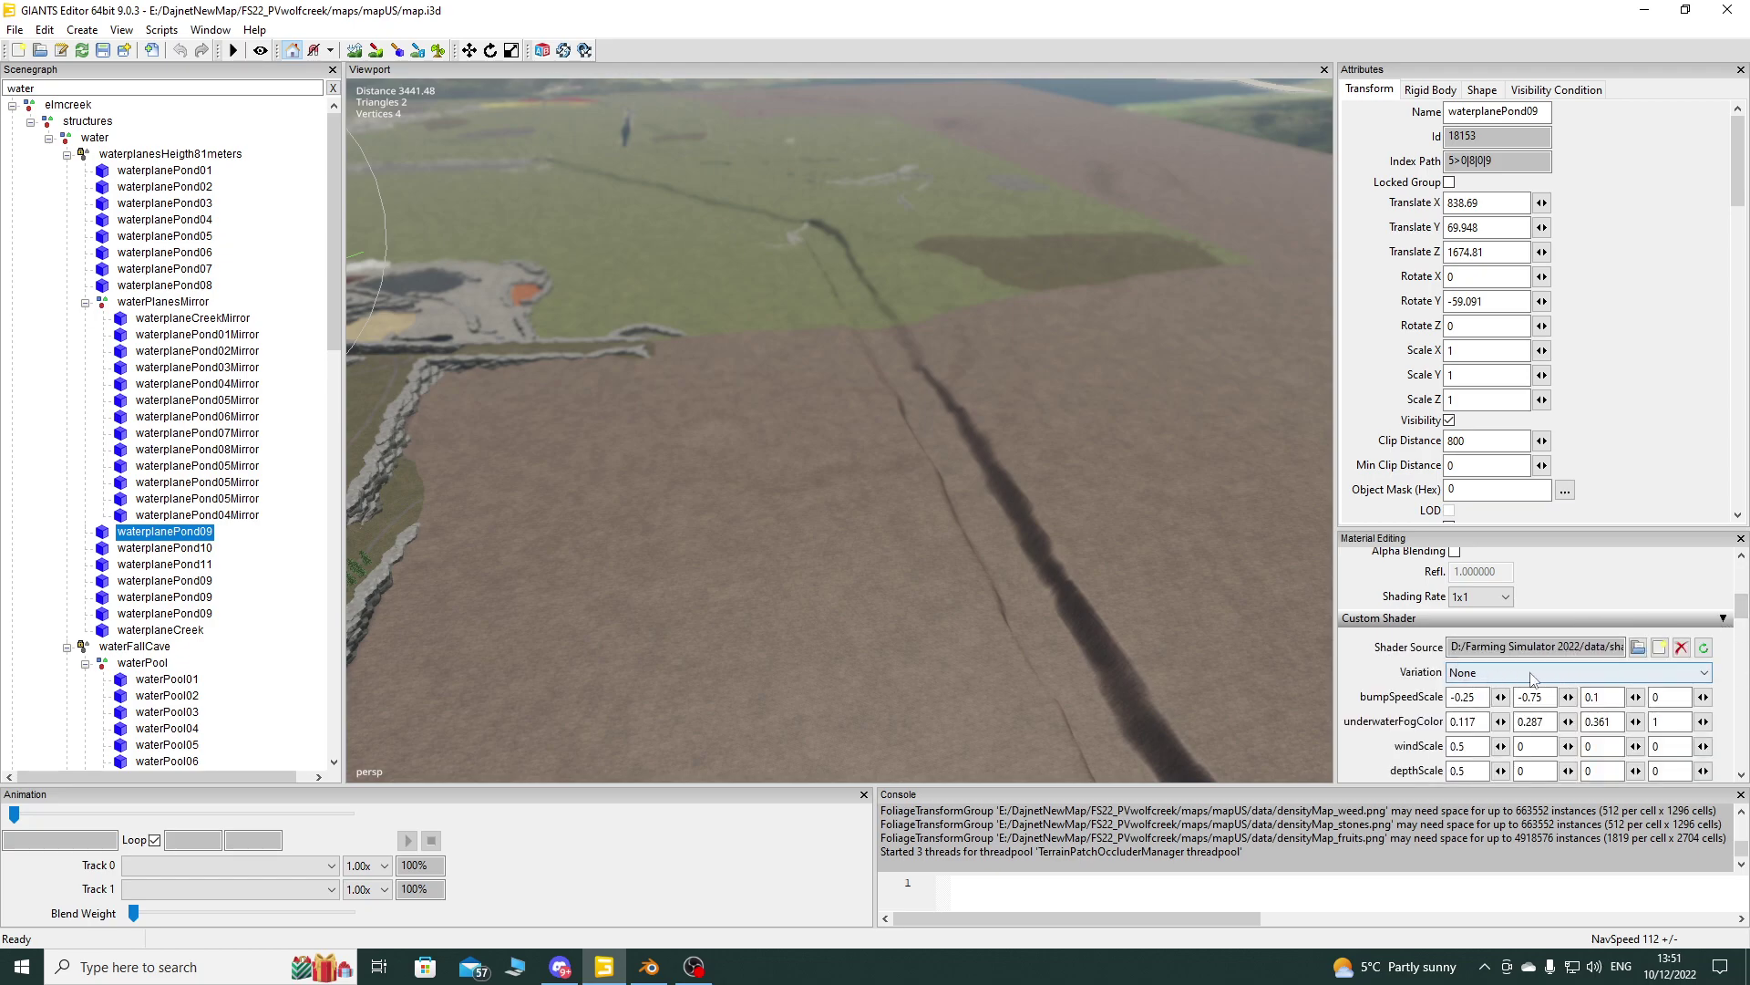
left_click(183, 548)
left_click(185, 534)
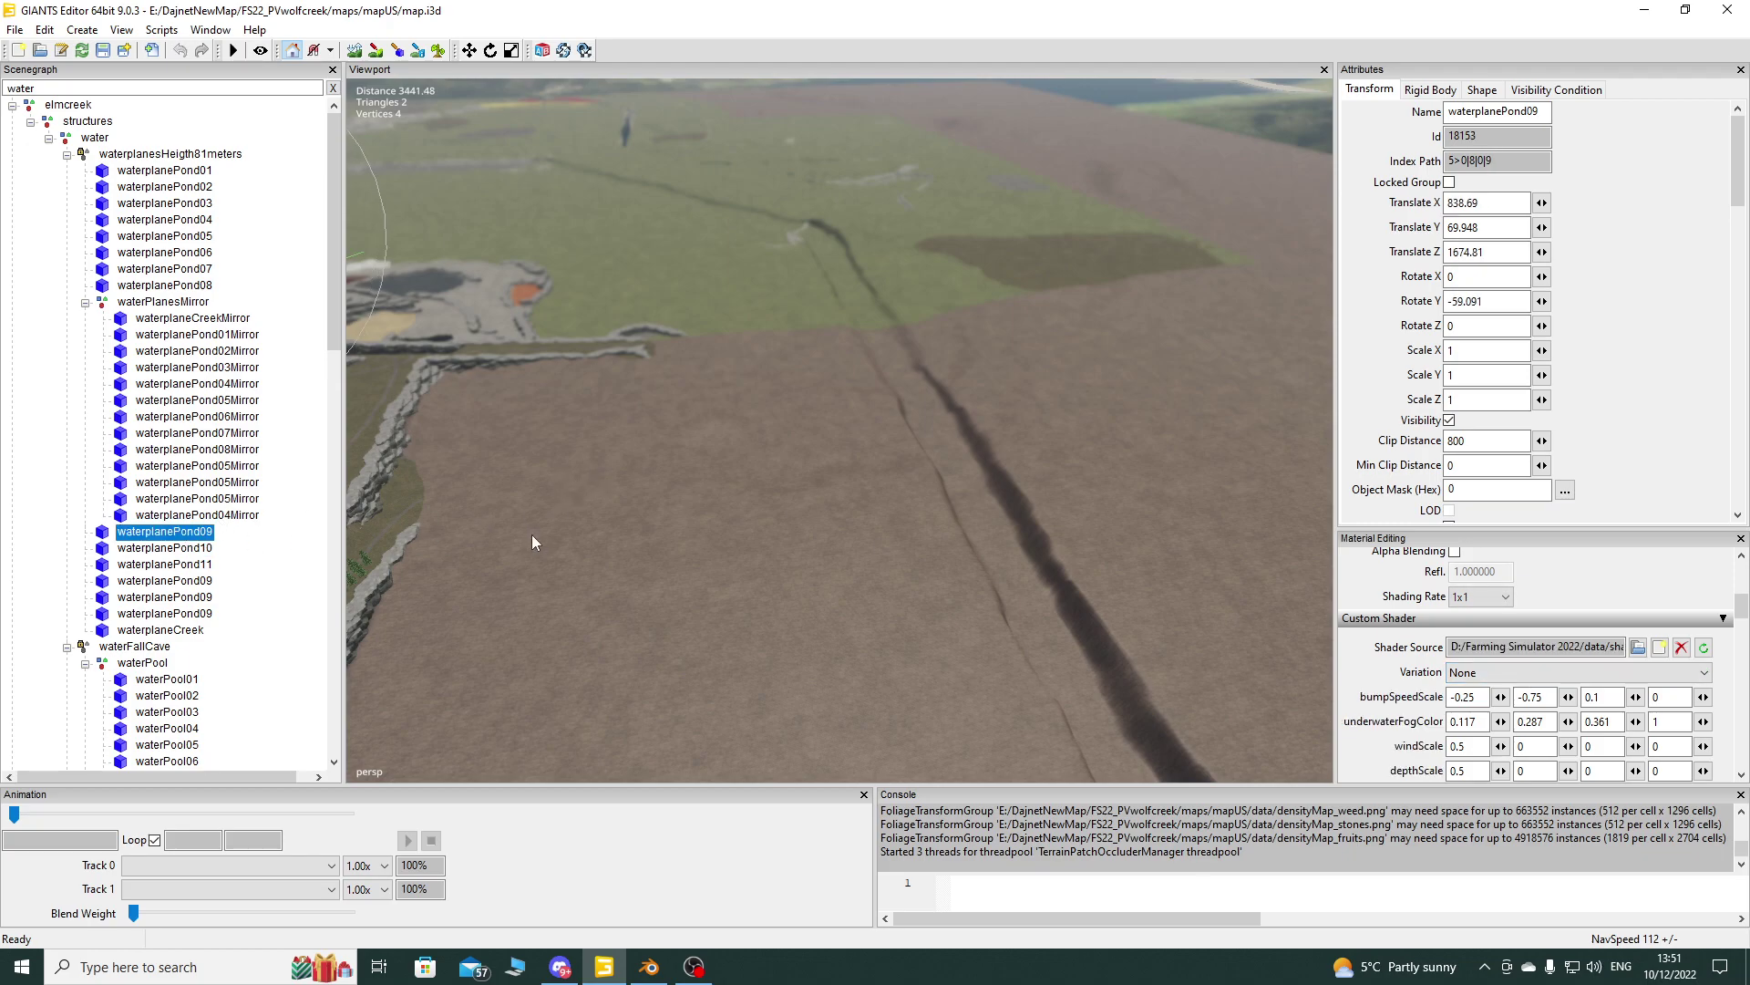
key("f")
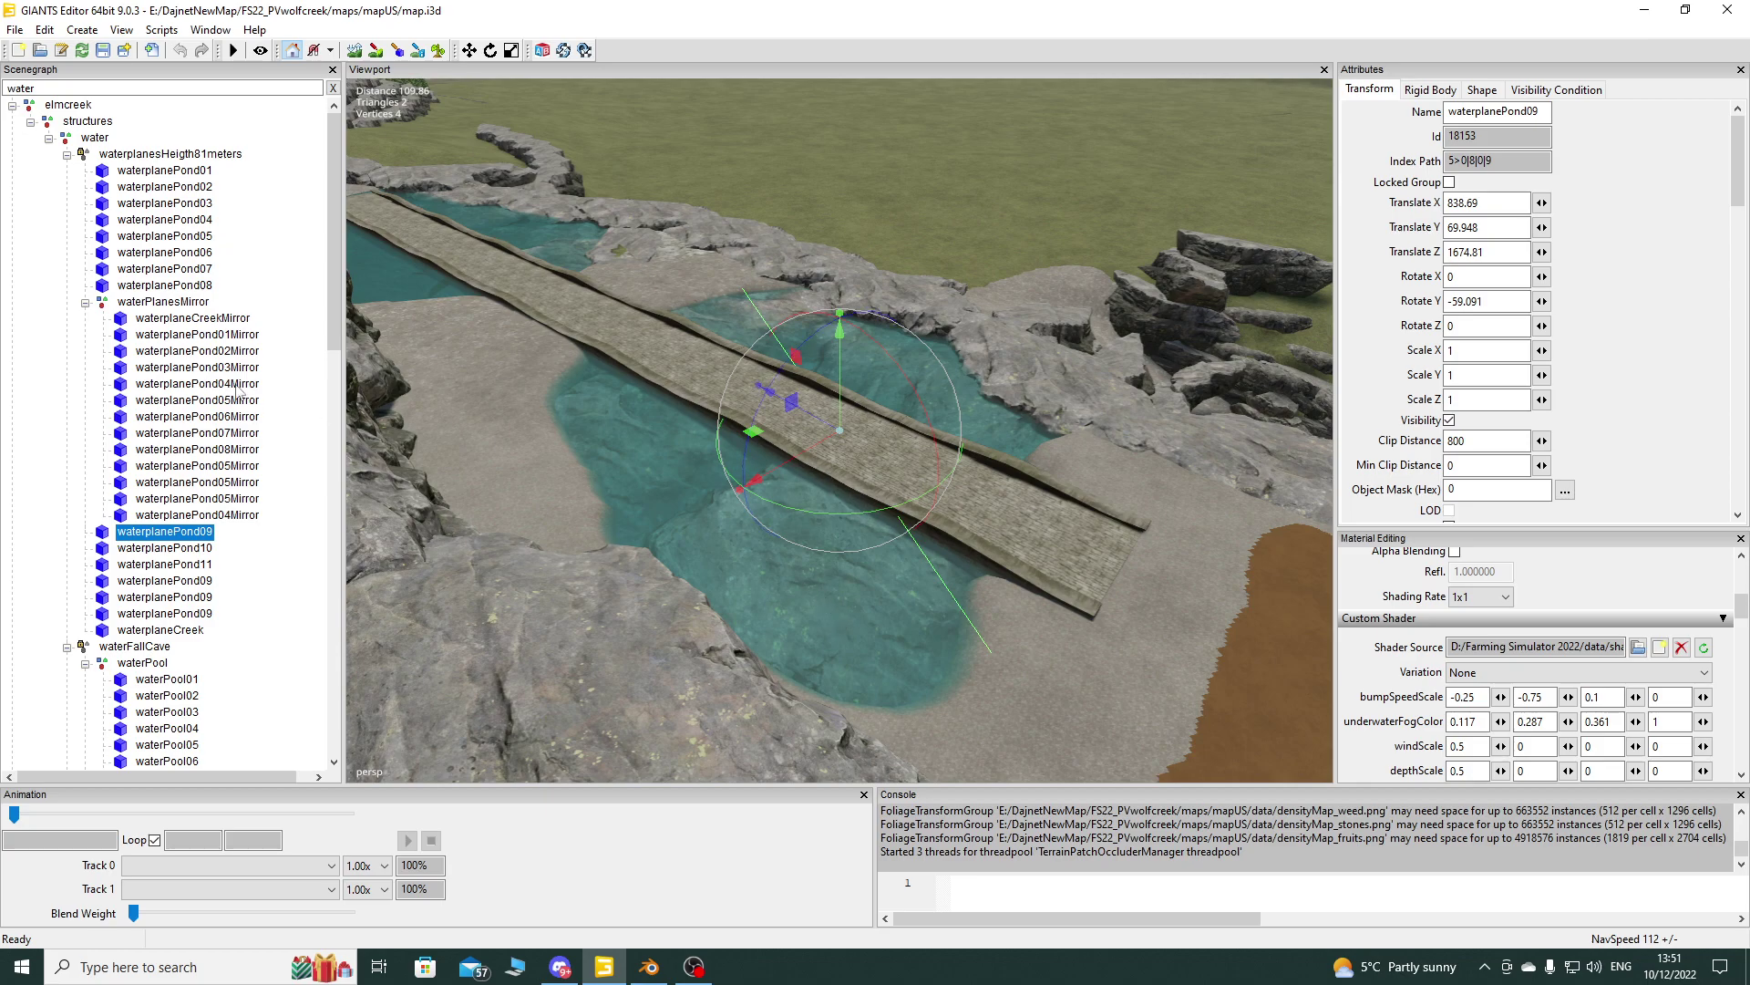
left_click(185, 171)
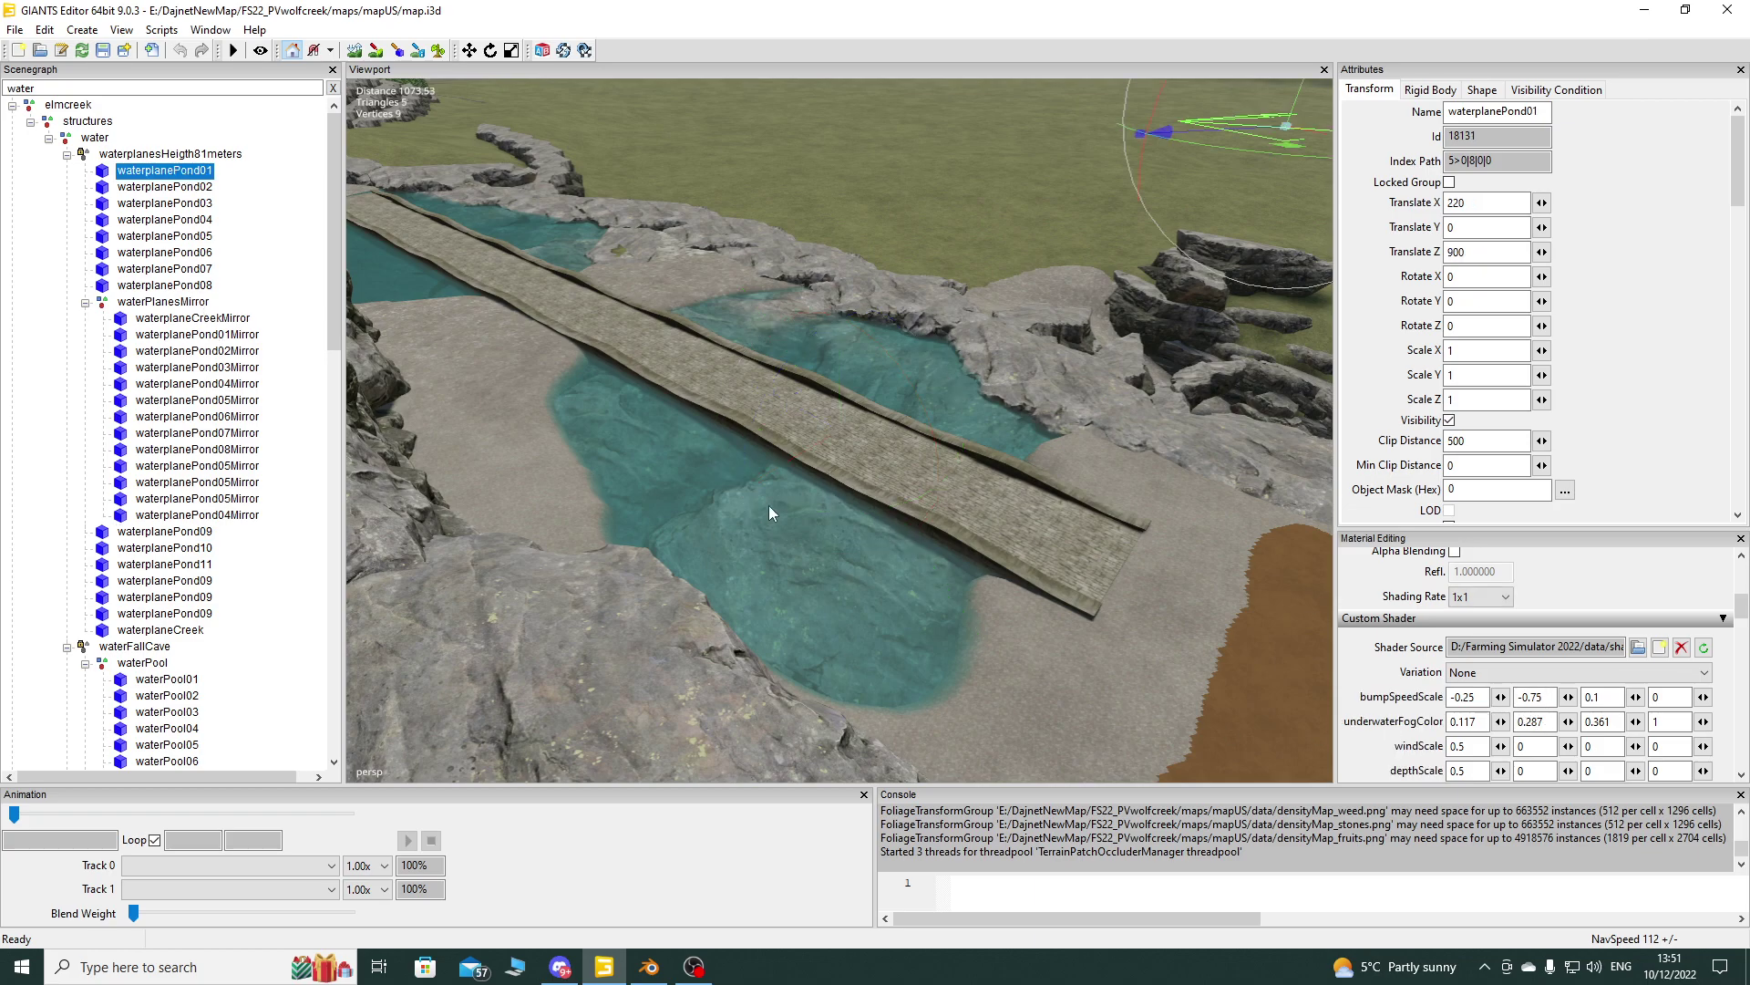
key("f")
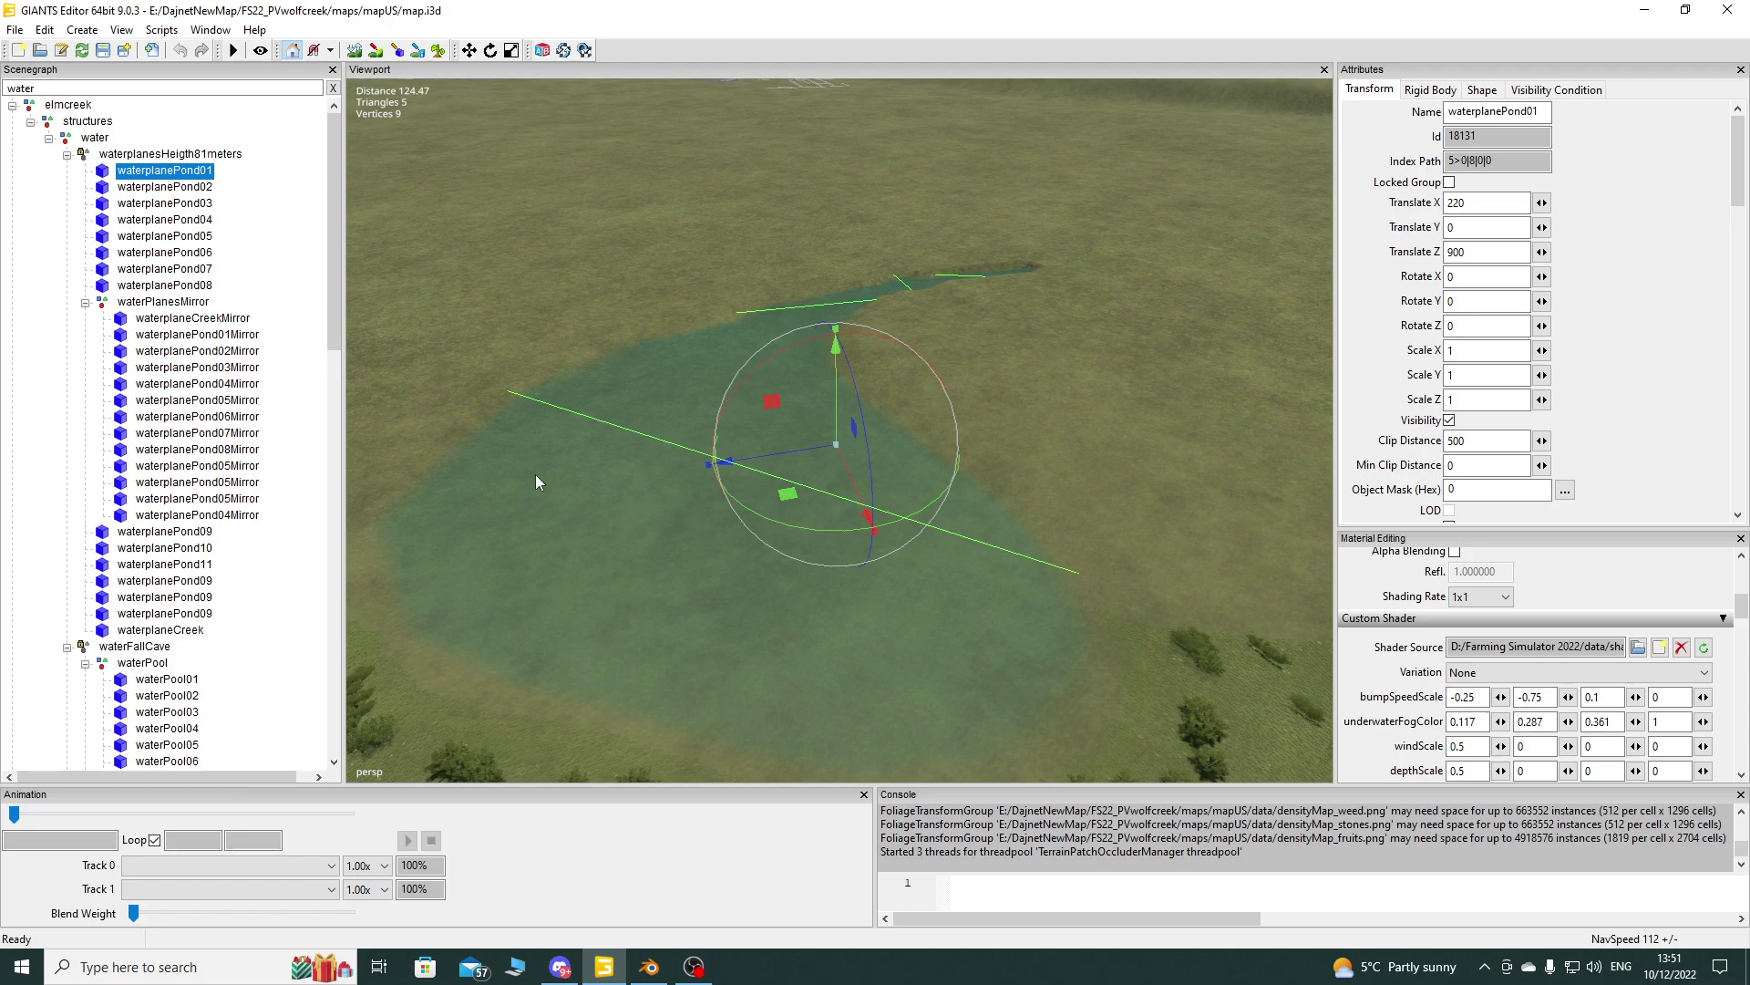
Step: Examine waterFall2's material and play the scene to view its flowing water from several angles
left_click_drag(327, 325, 328, 447)
left_click(162, 548)
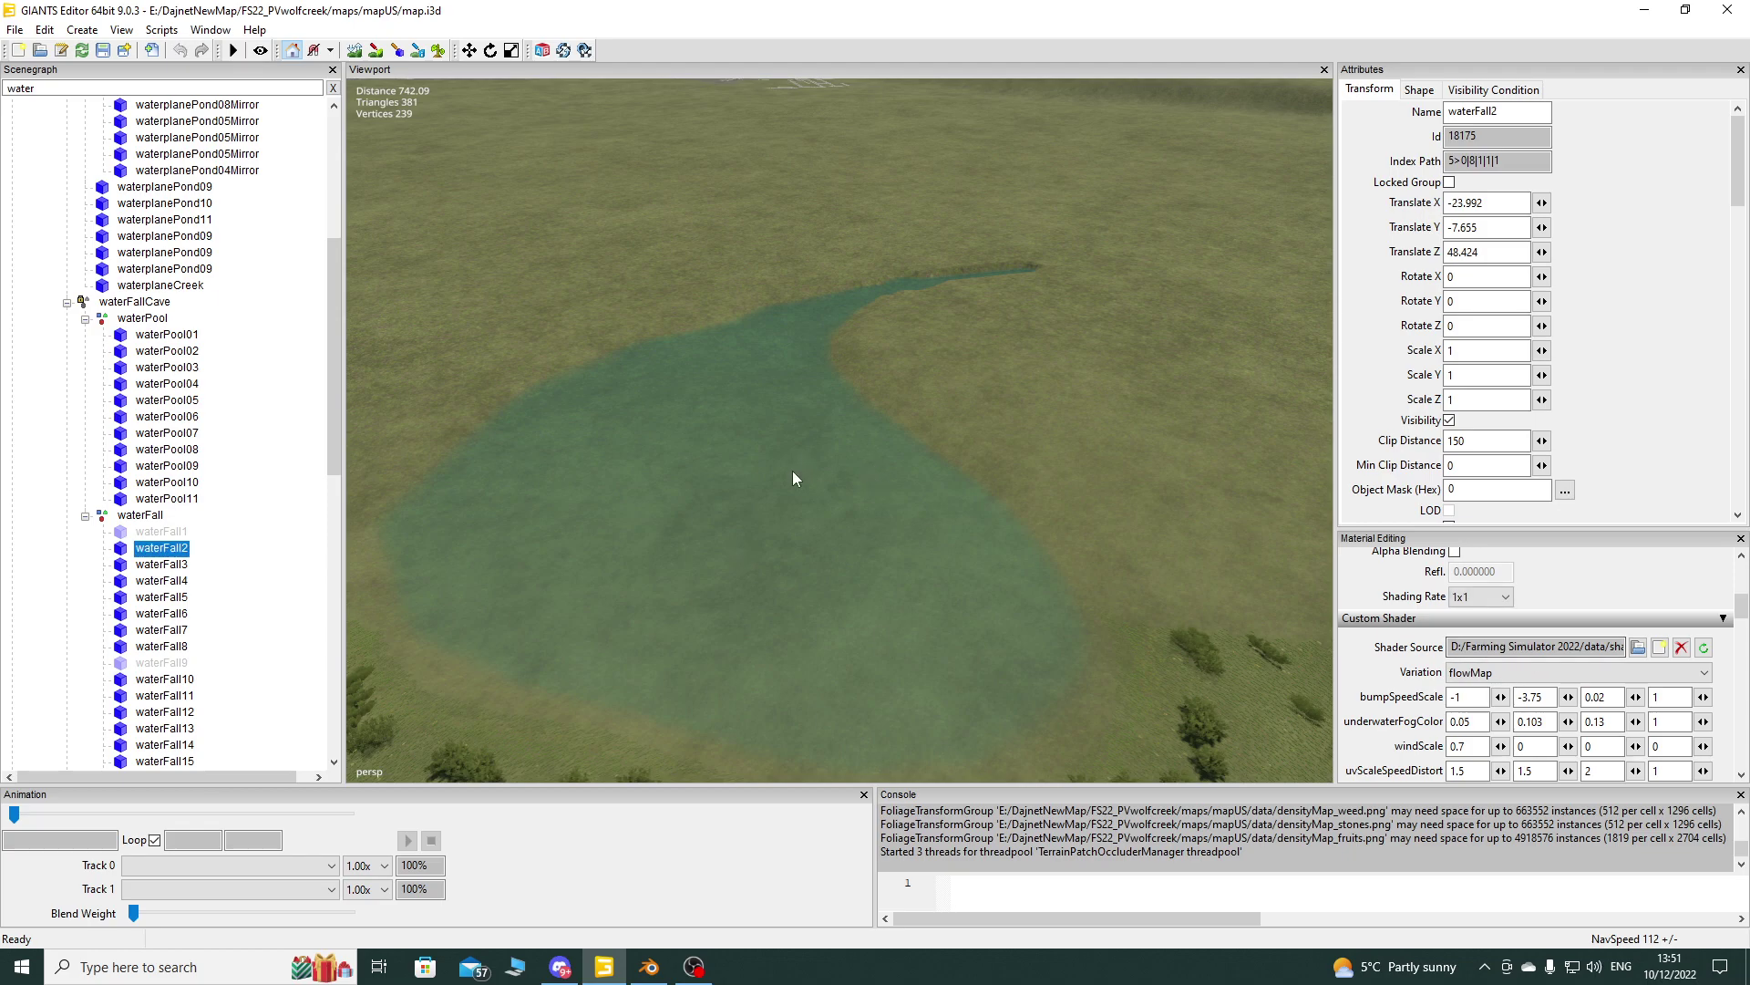
scroll(1546, 609, "up", 5)
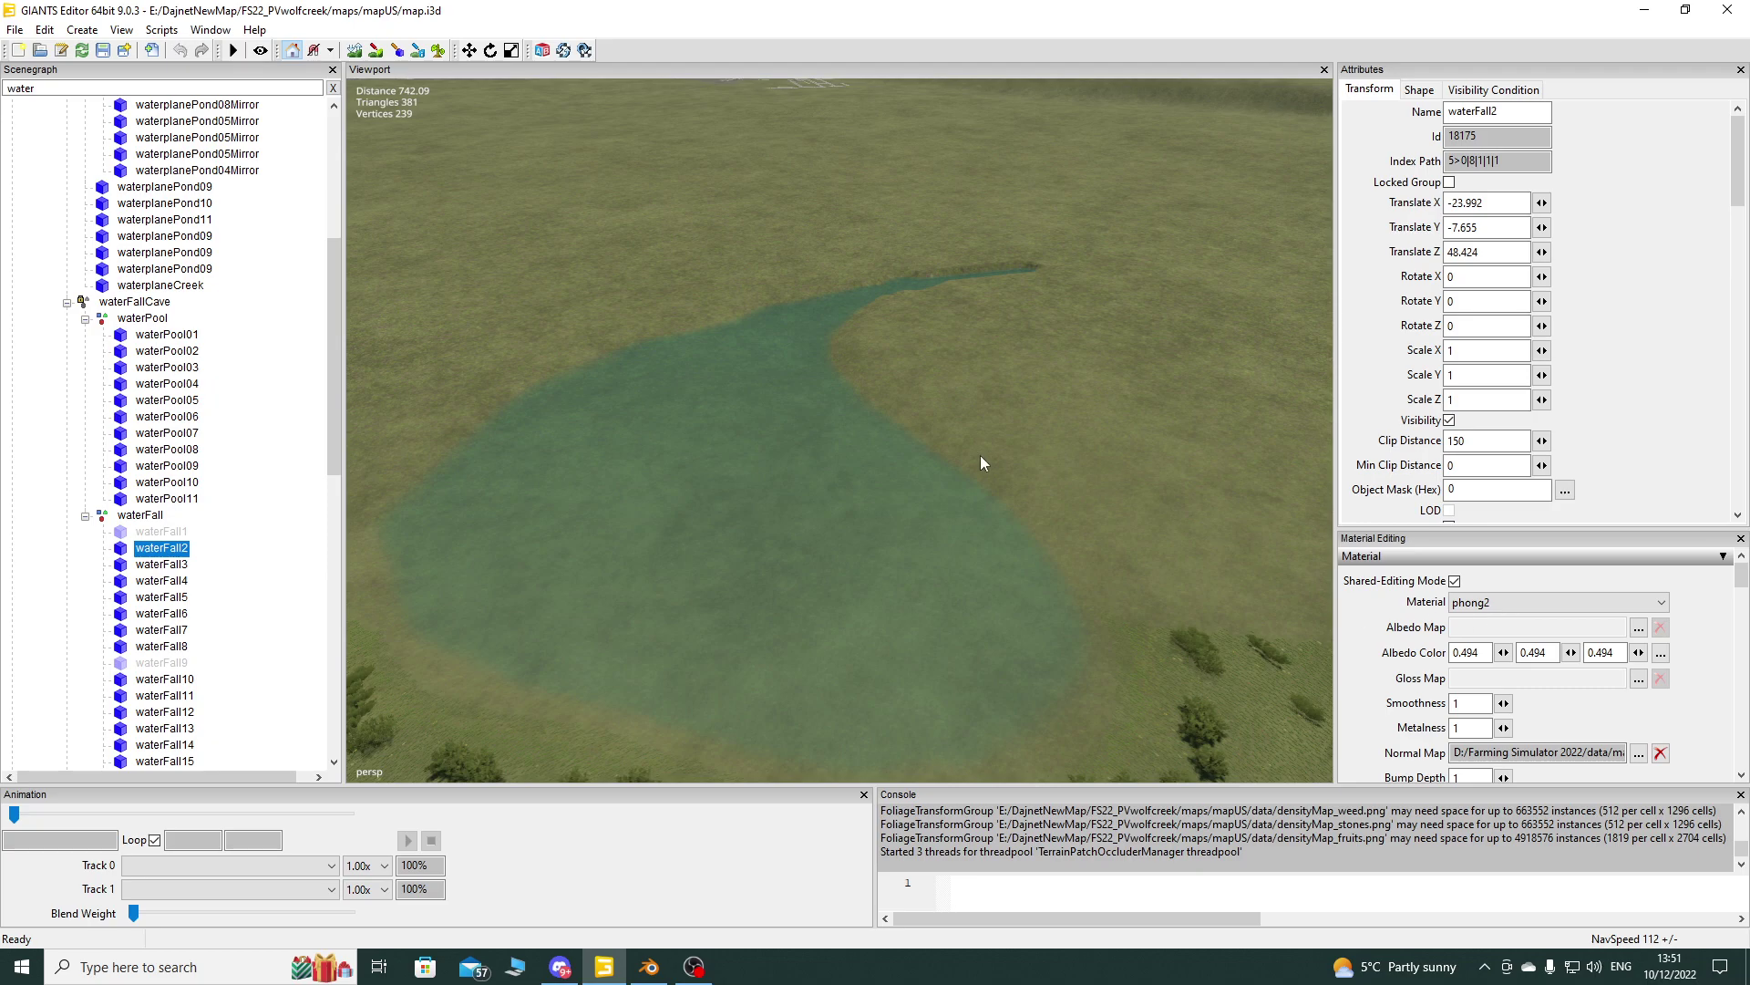
key("f")
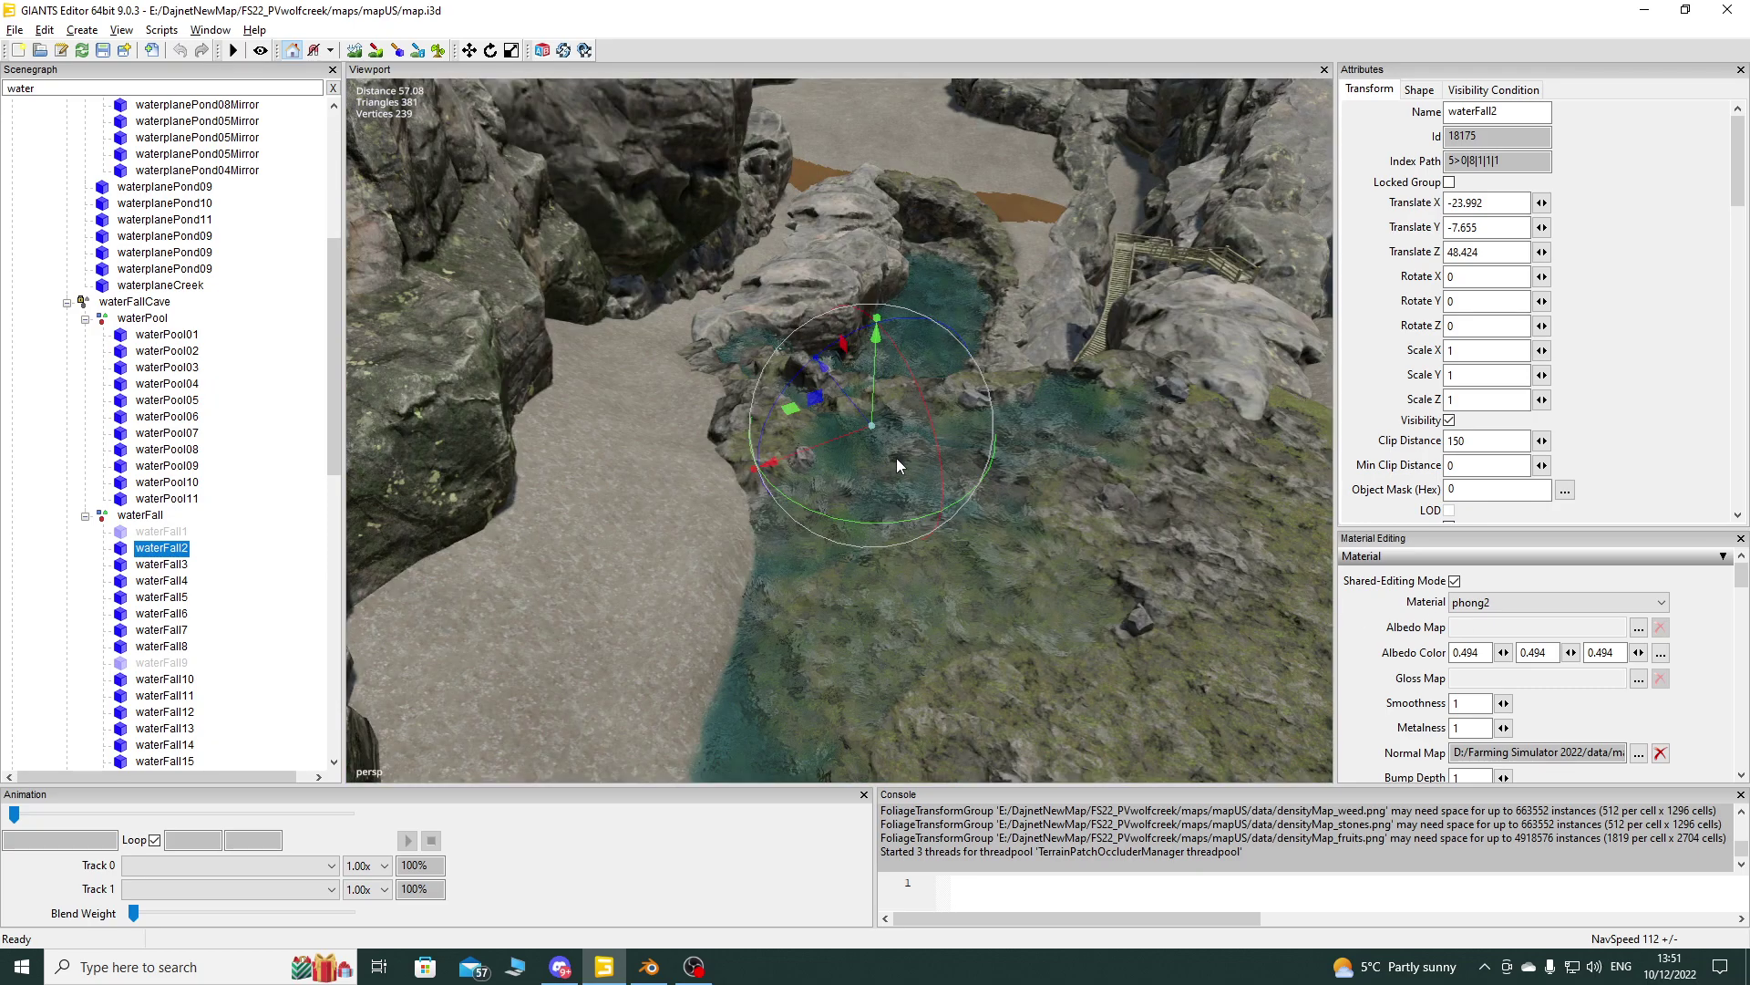
middle_click_drag(898, 465, 999, 315)
left_click(234, 51)
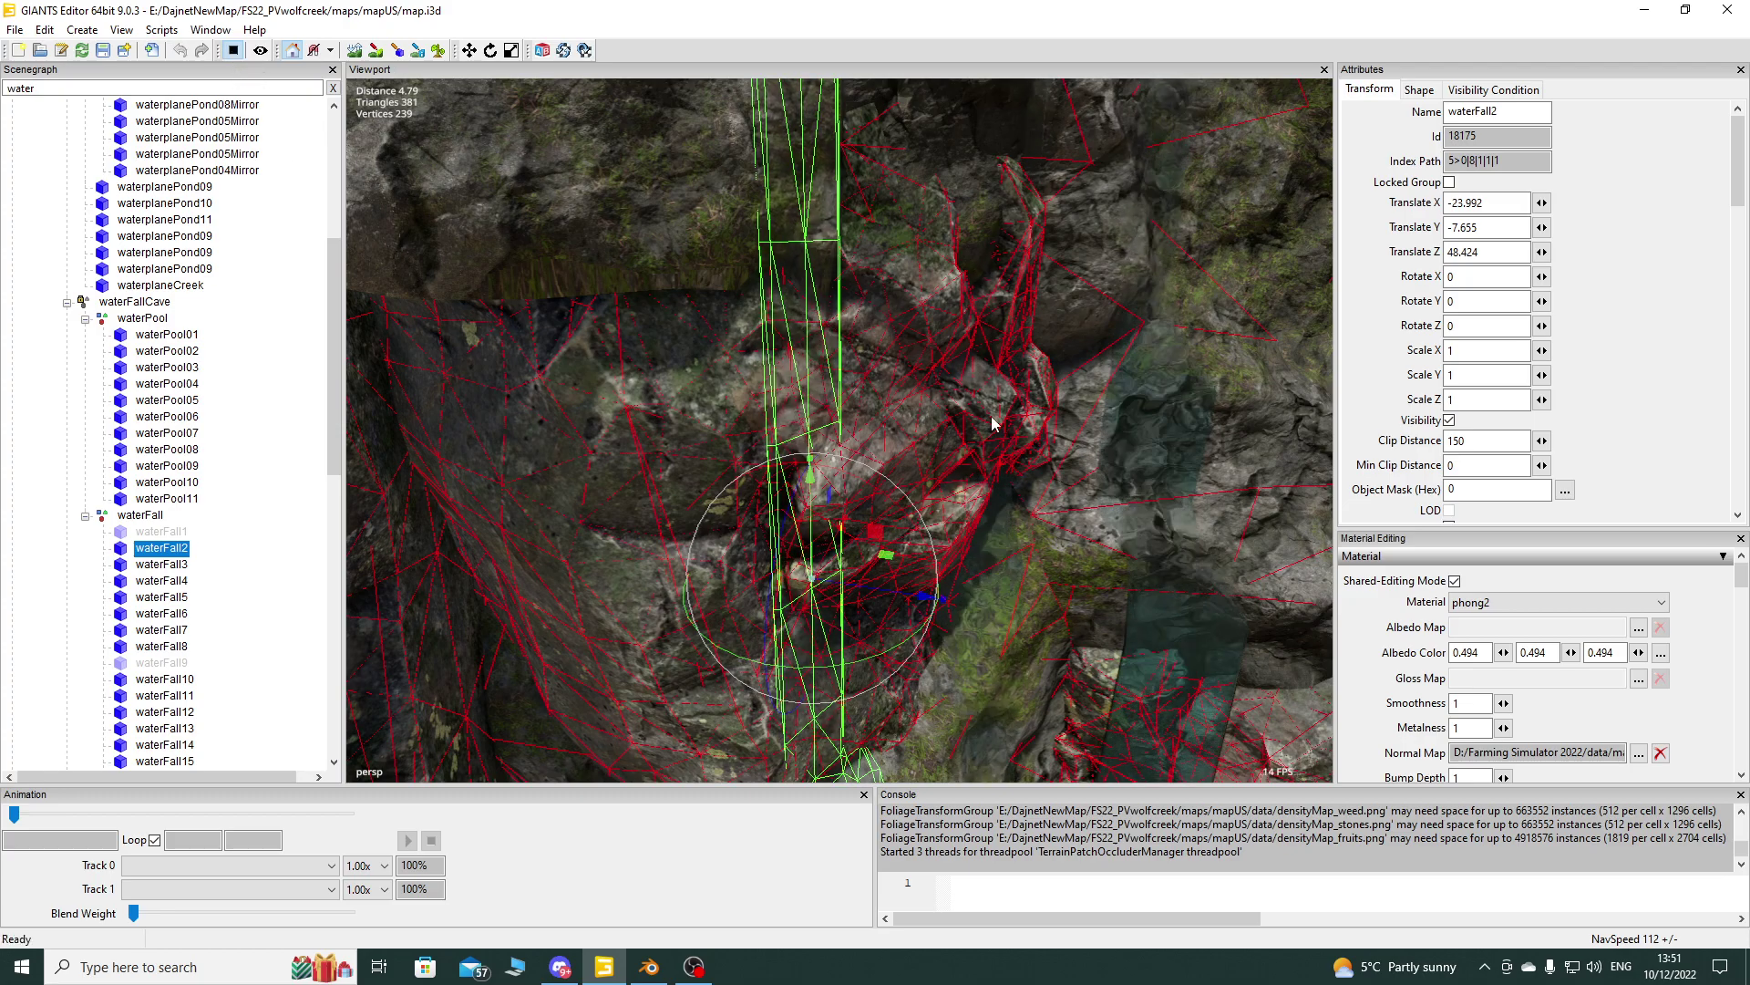
middle_click_drag(997, 434, 1041, 457)
scroll(1039, 460, "down", 5)
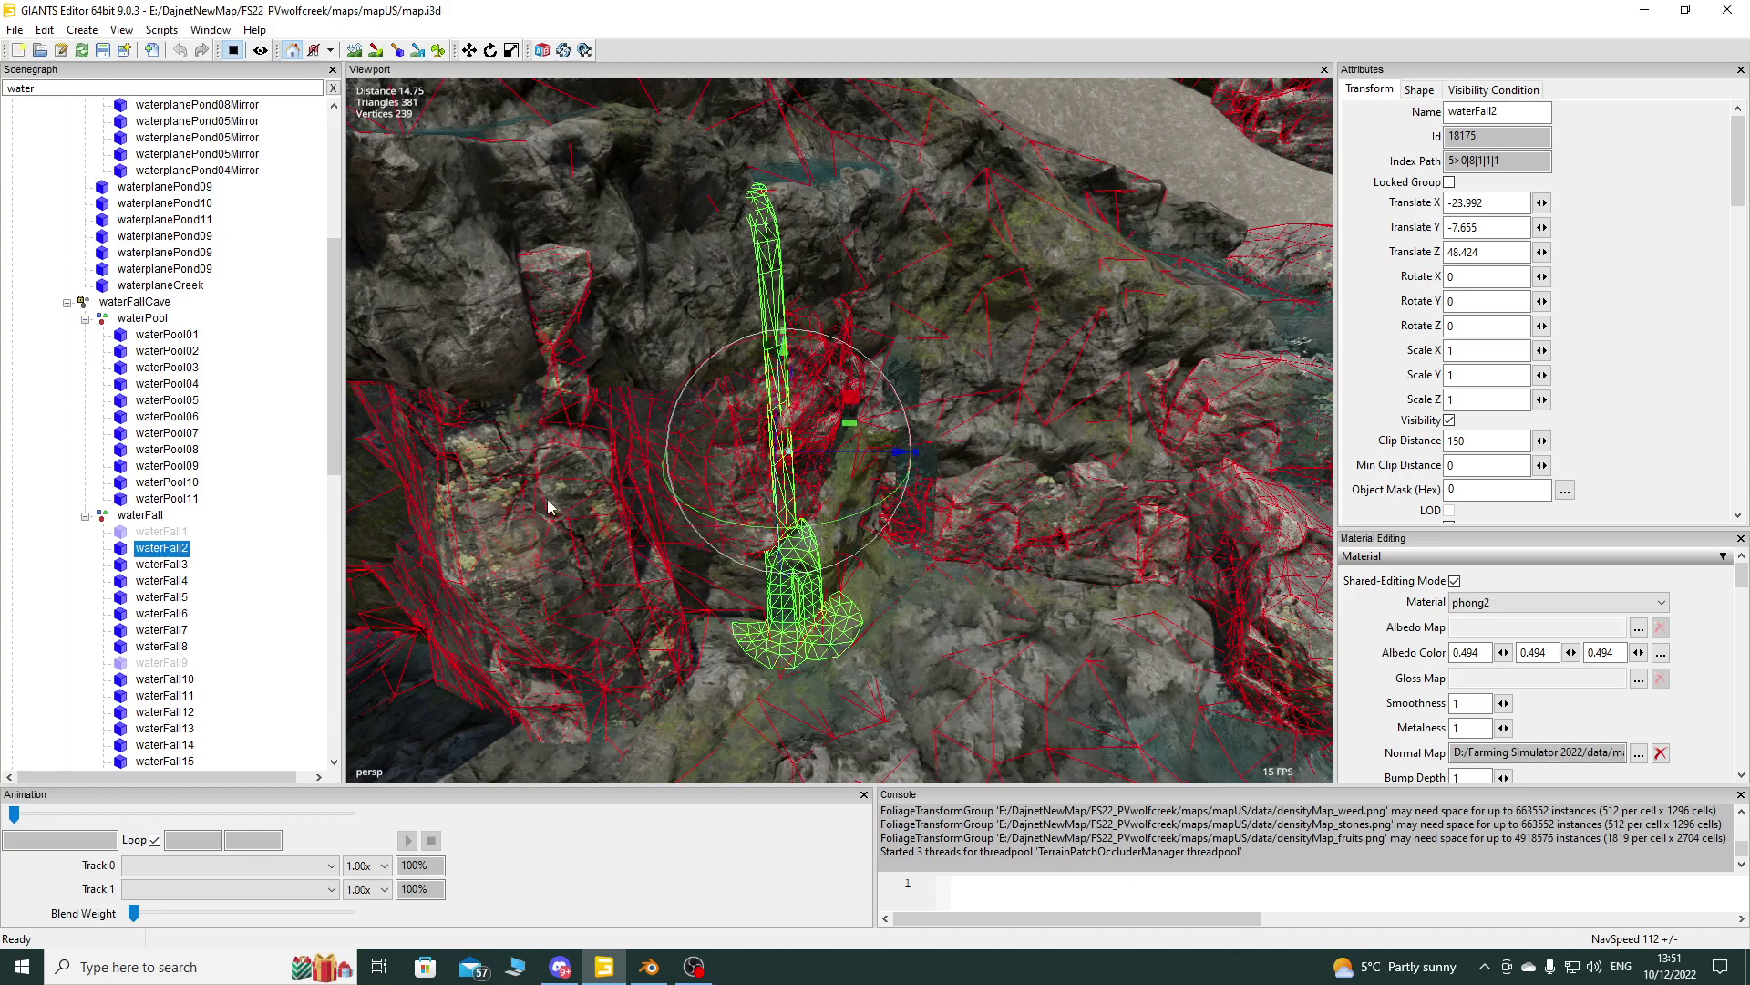
middle_click_drag(959, 499, 1037, 506)
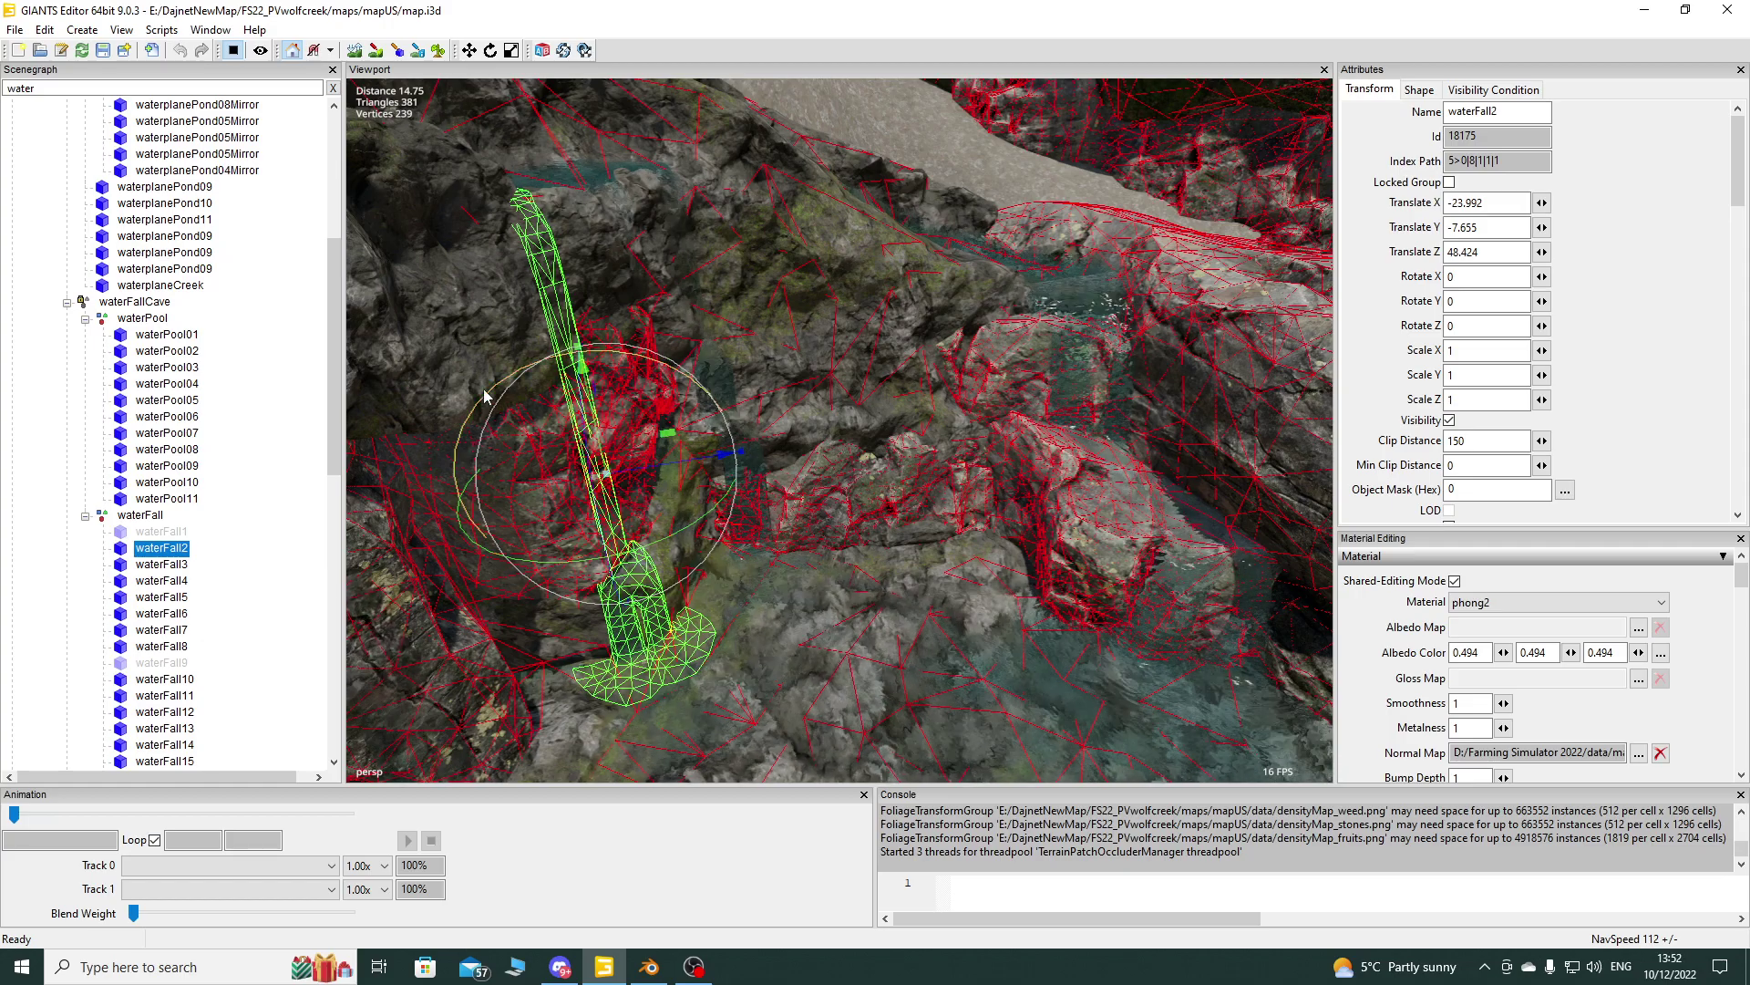
key("space")
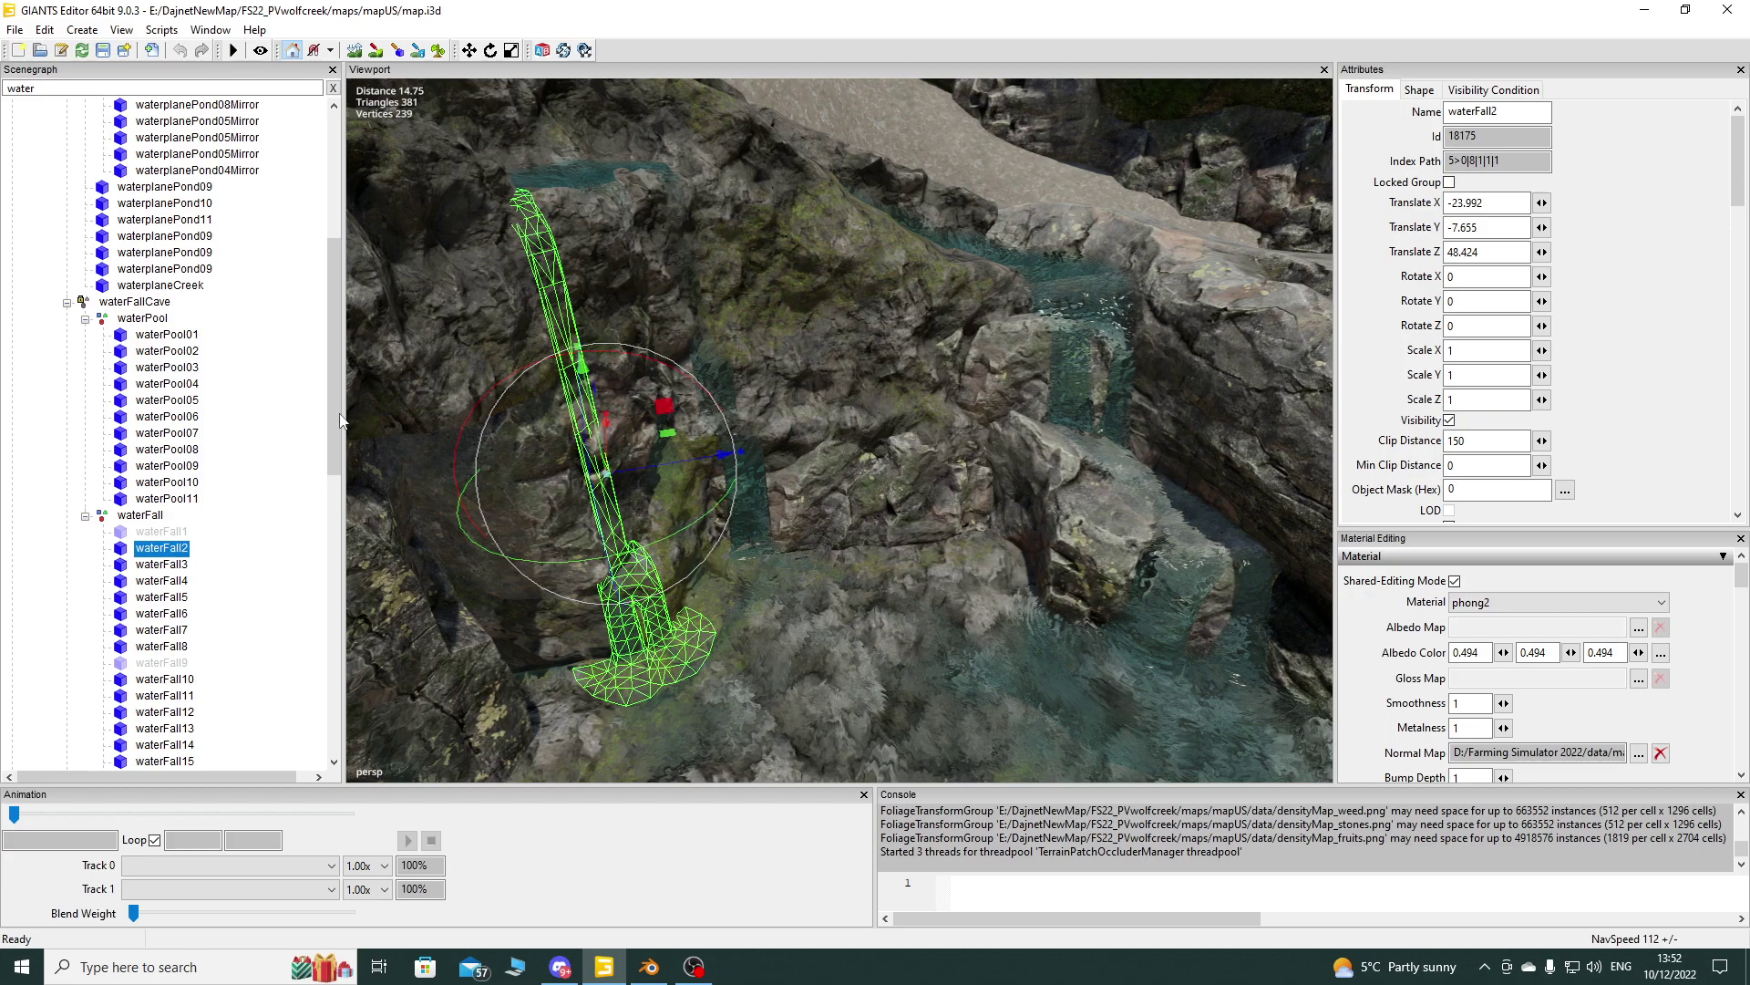
Step: Clear the "water" filter from the scenegraph and save the map
scroll(335, 337, "up", 7)
left_click(200, 171)
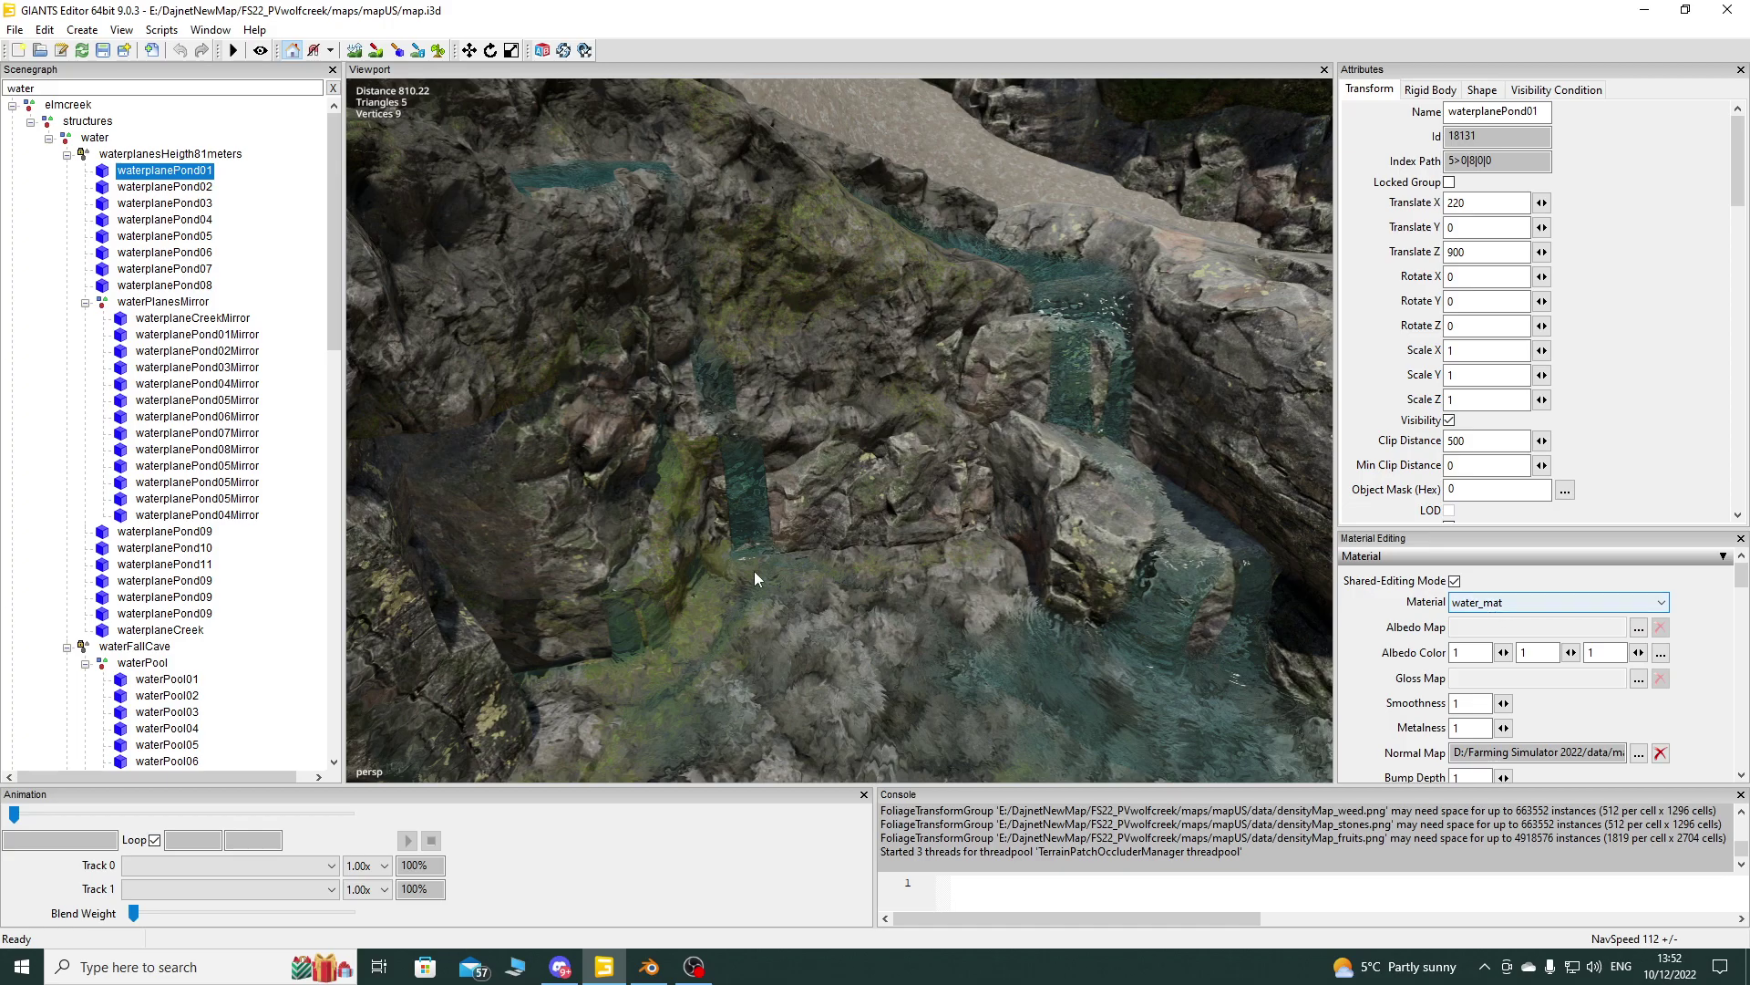
right_click_drag(851, 383, 762, 428)
right_click_drag(715, 506, 846, 511)
right_click_drag(975, 500, 886, 507)
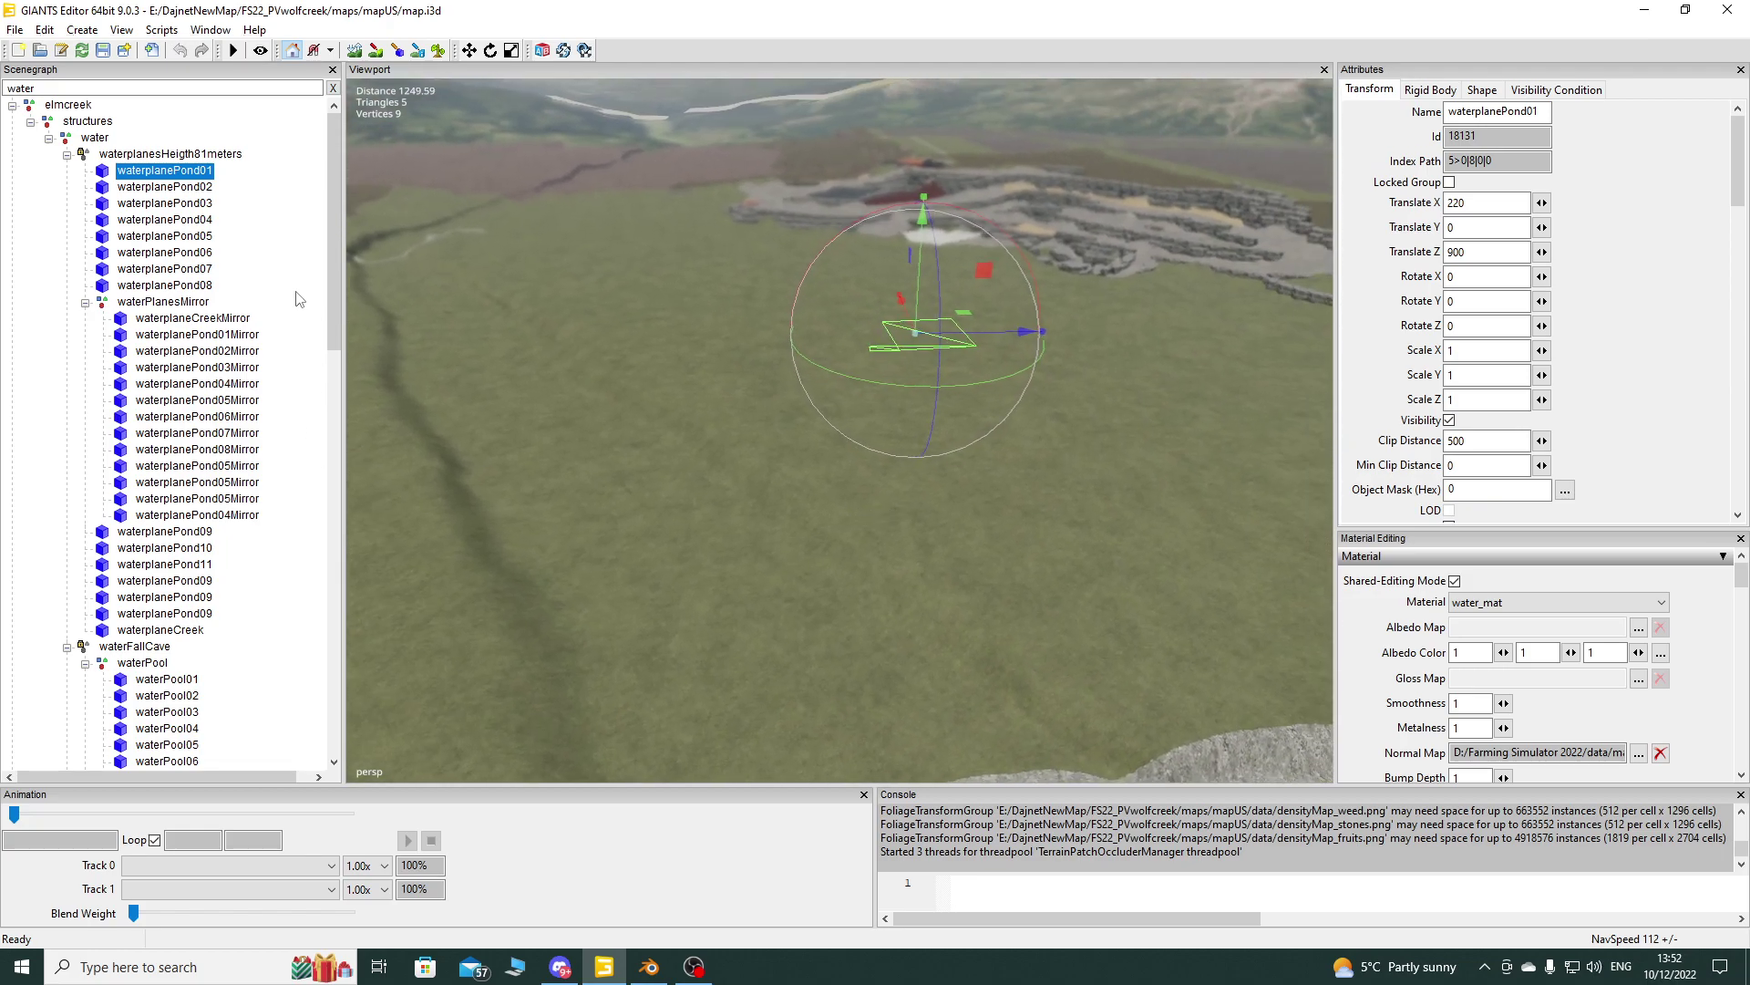
key("Escape")
left_click(334, 88)
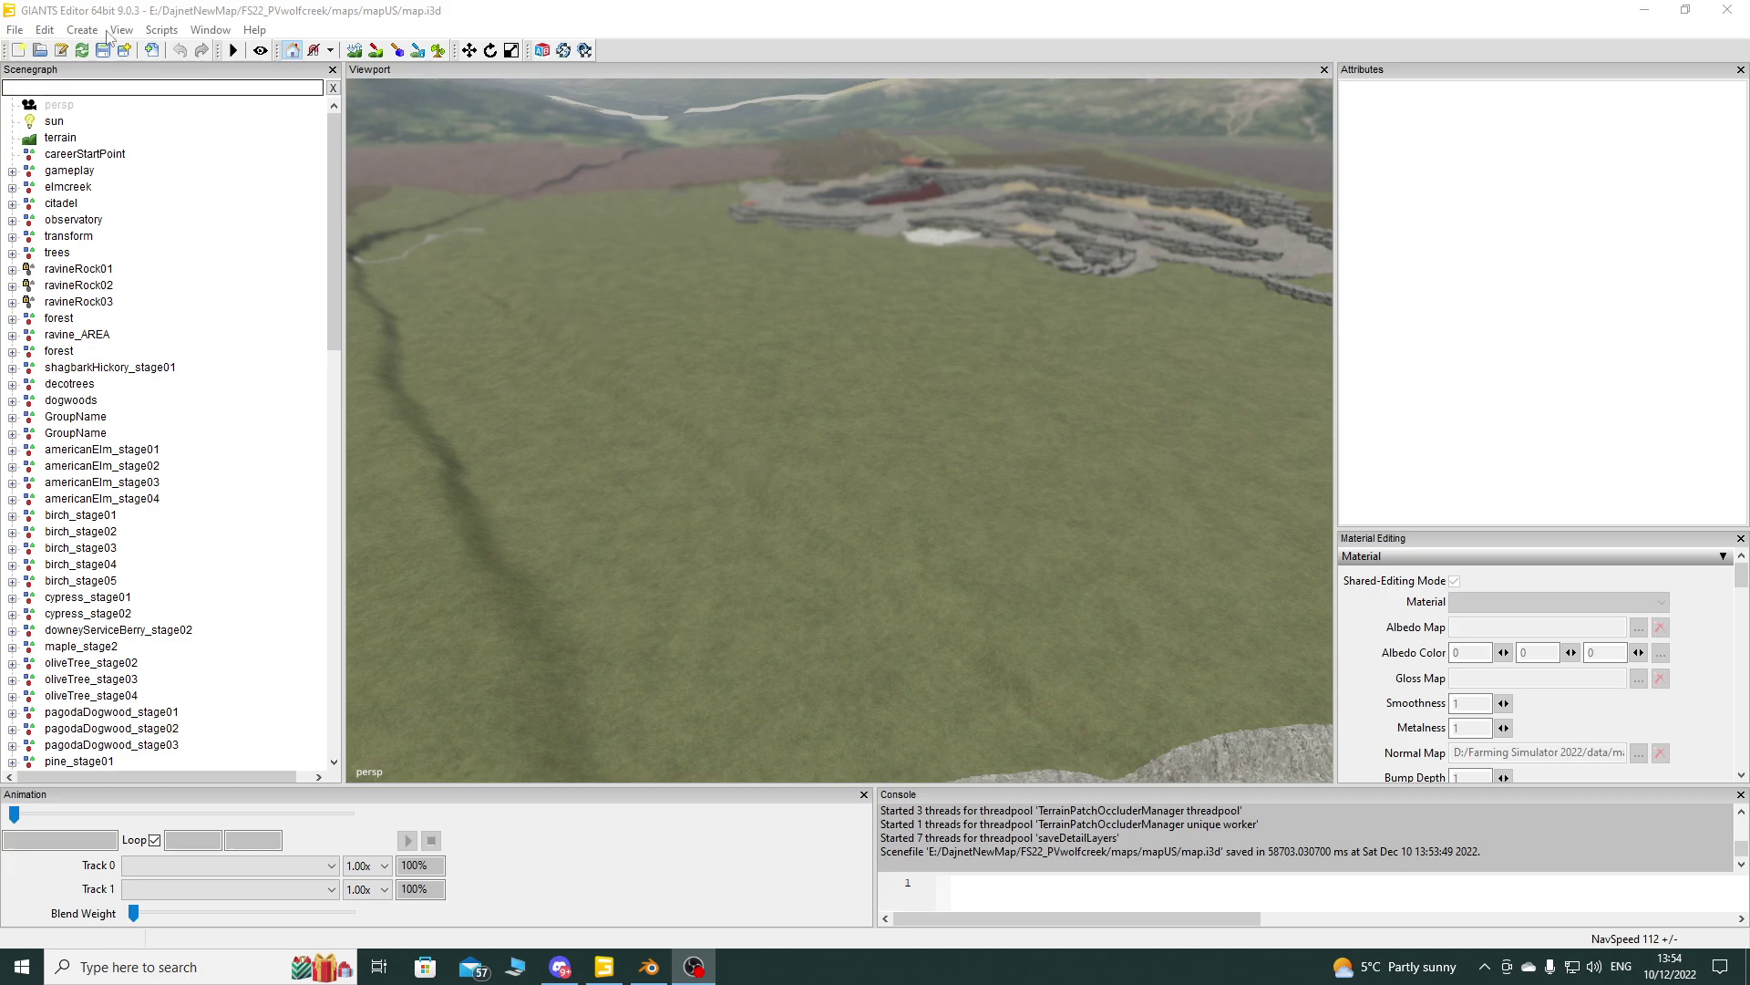
Step: Import waterPlaneCanyon.i3d from the Desktop into the map and raise the plane above the terrain to about 127 in Translate Y
left_click(15, 29)
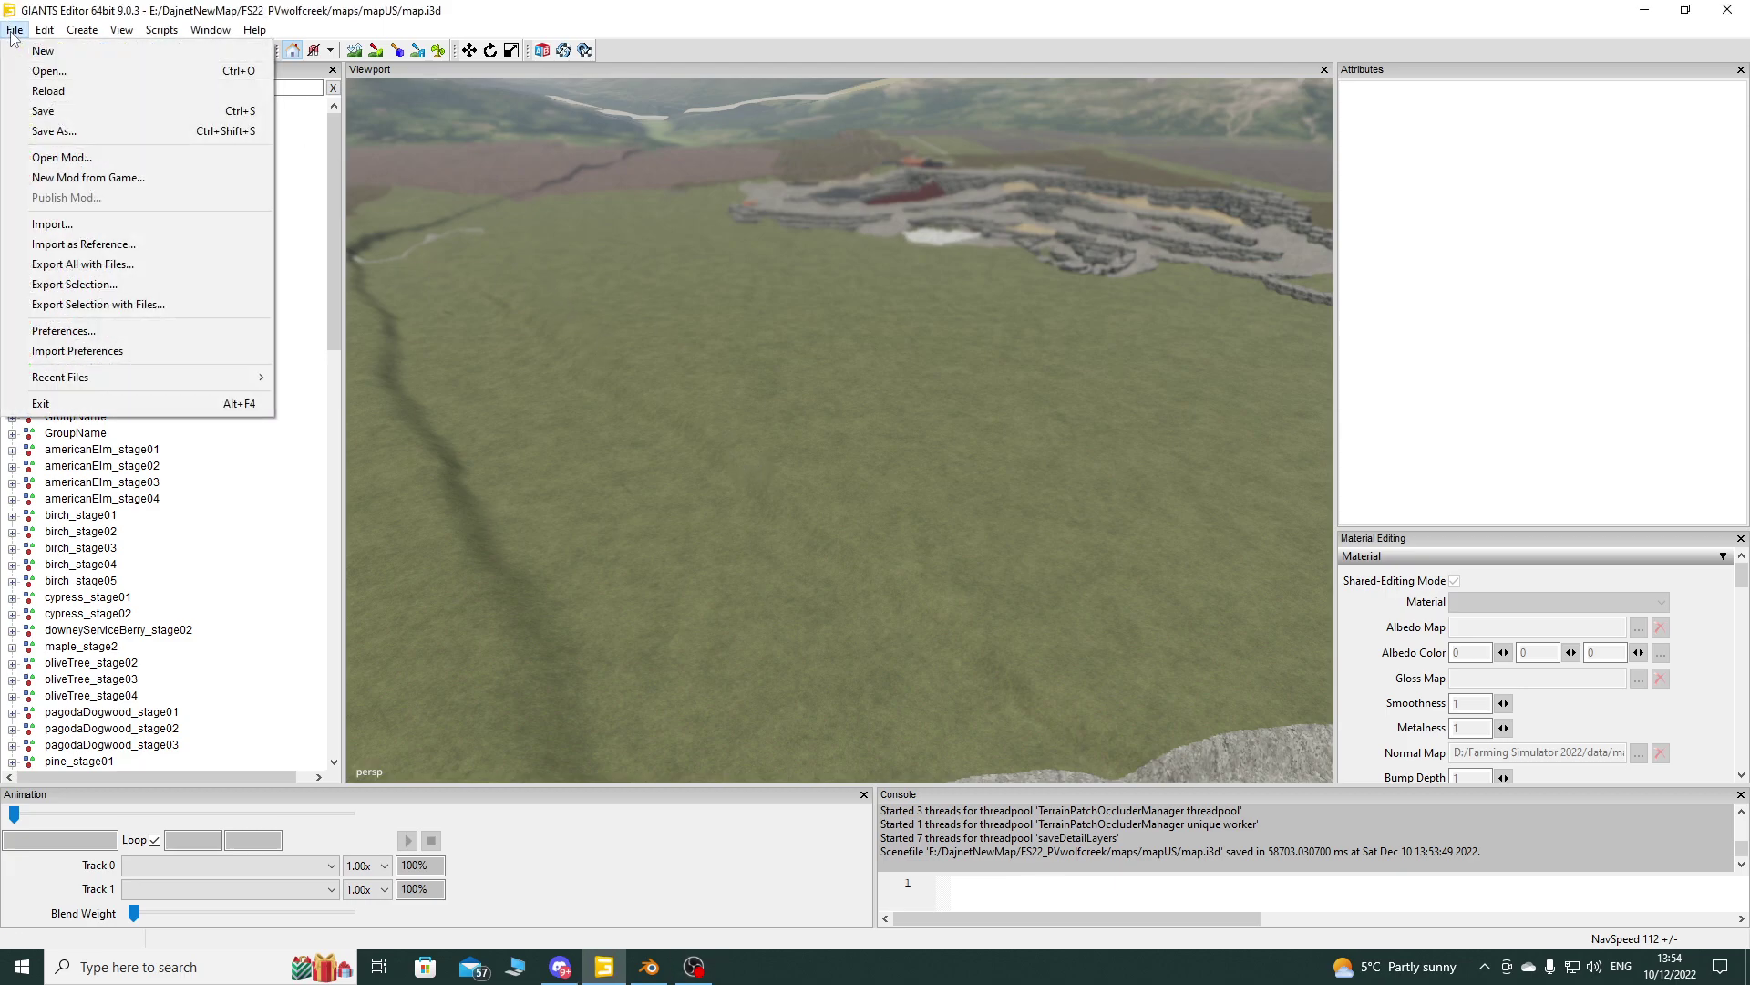
left_click(128, 225)
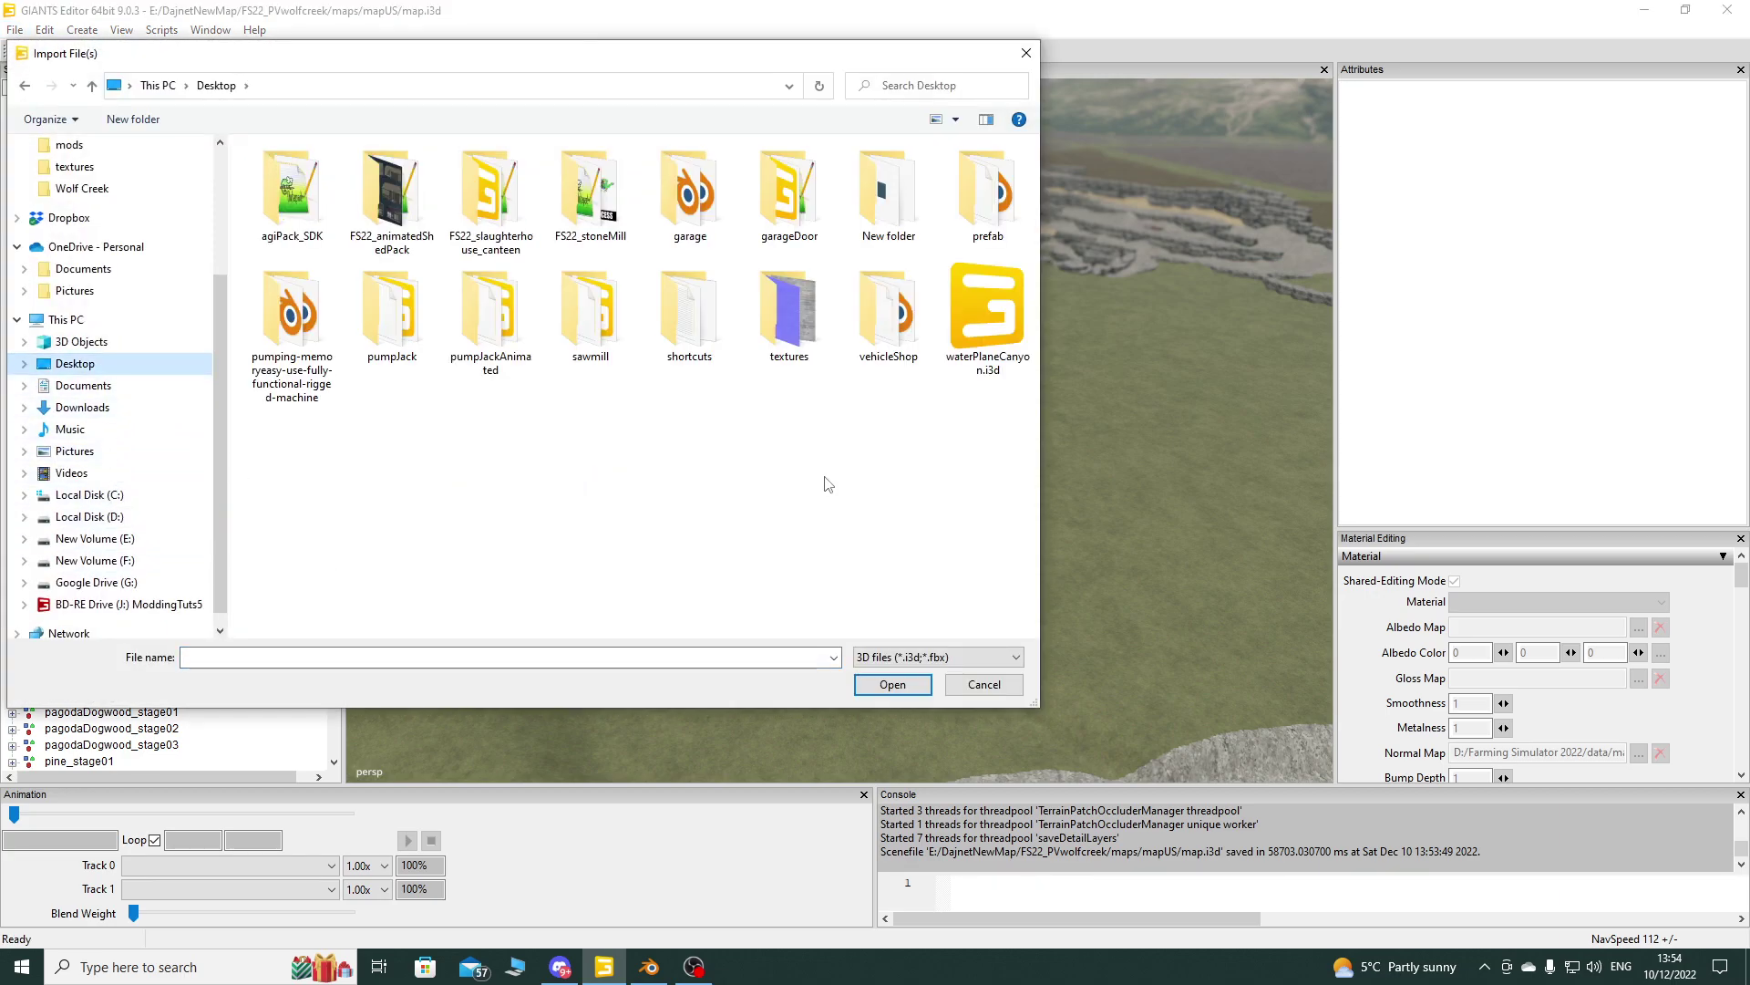
double_click(986, 314)
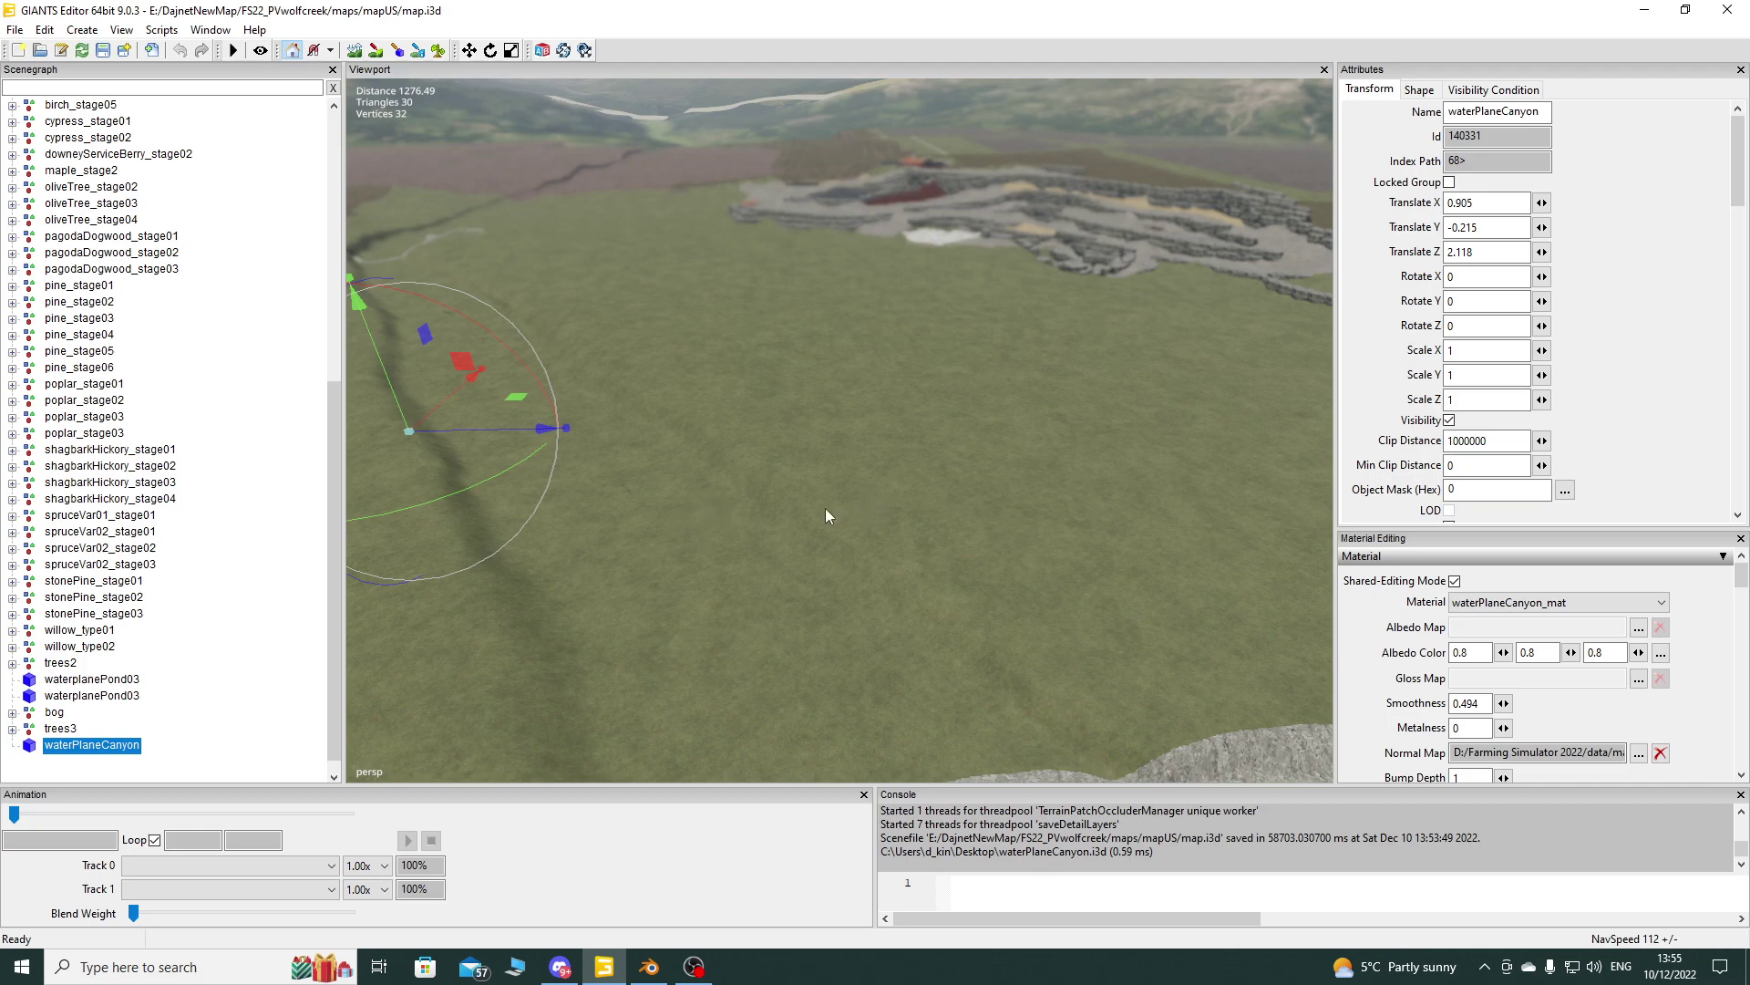
right_click_drag(1007, 521, 807, 438)
left_click_drag(807, 438, 802, 279)
mouse_move(796, 446)
right_mouse_down()
mouse_move(849, 228)
mouse_move(786, 483)
mouse_move(736, 474)
mouse_move(791, 336)
mouse_move(823, 454)
mouse_move(848, 379)
mouse_move(808, 458)
right_mouse_up()
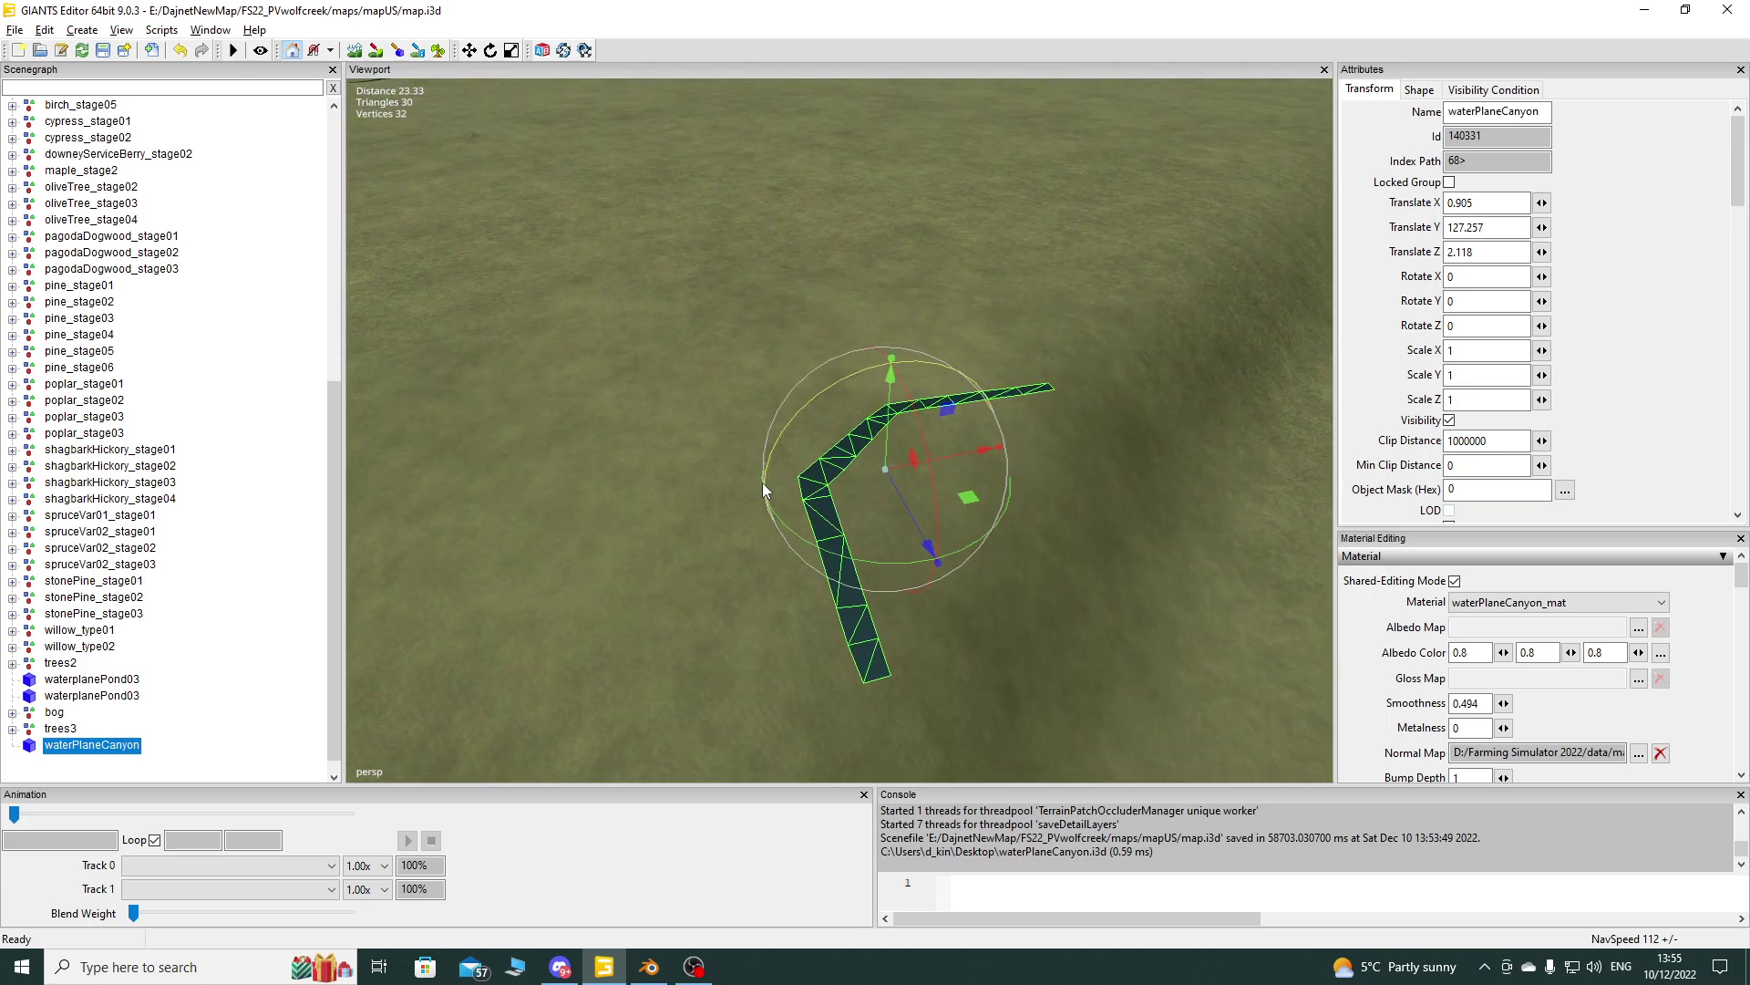
Step: Switch to Blender to check how the canyon plane lies on the terrain, and return to GIANTS Editor to compare it with the canyon
left_click(649, 966)
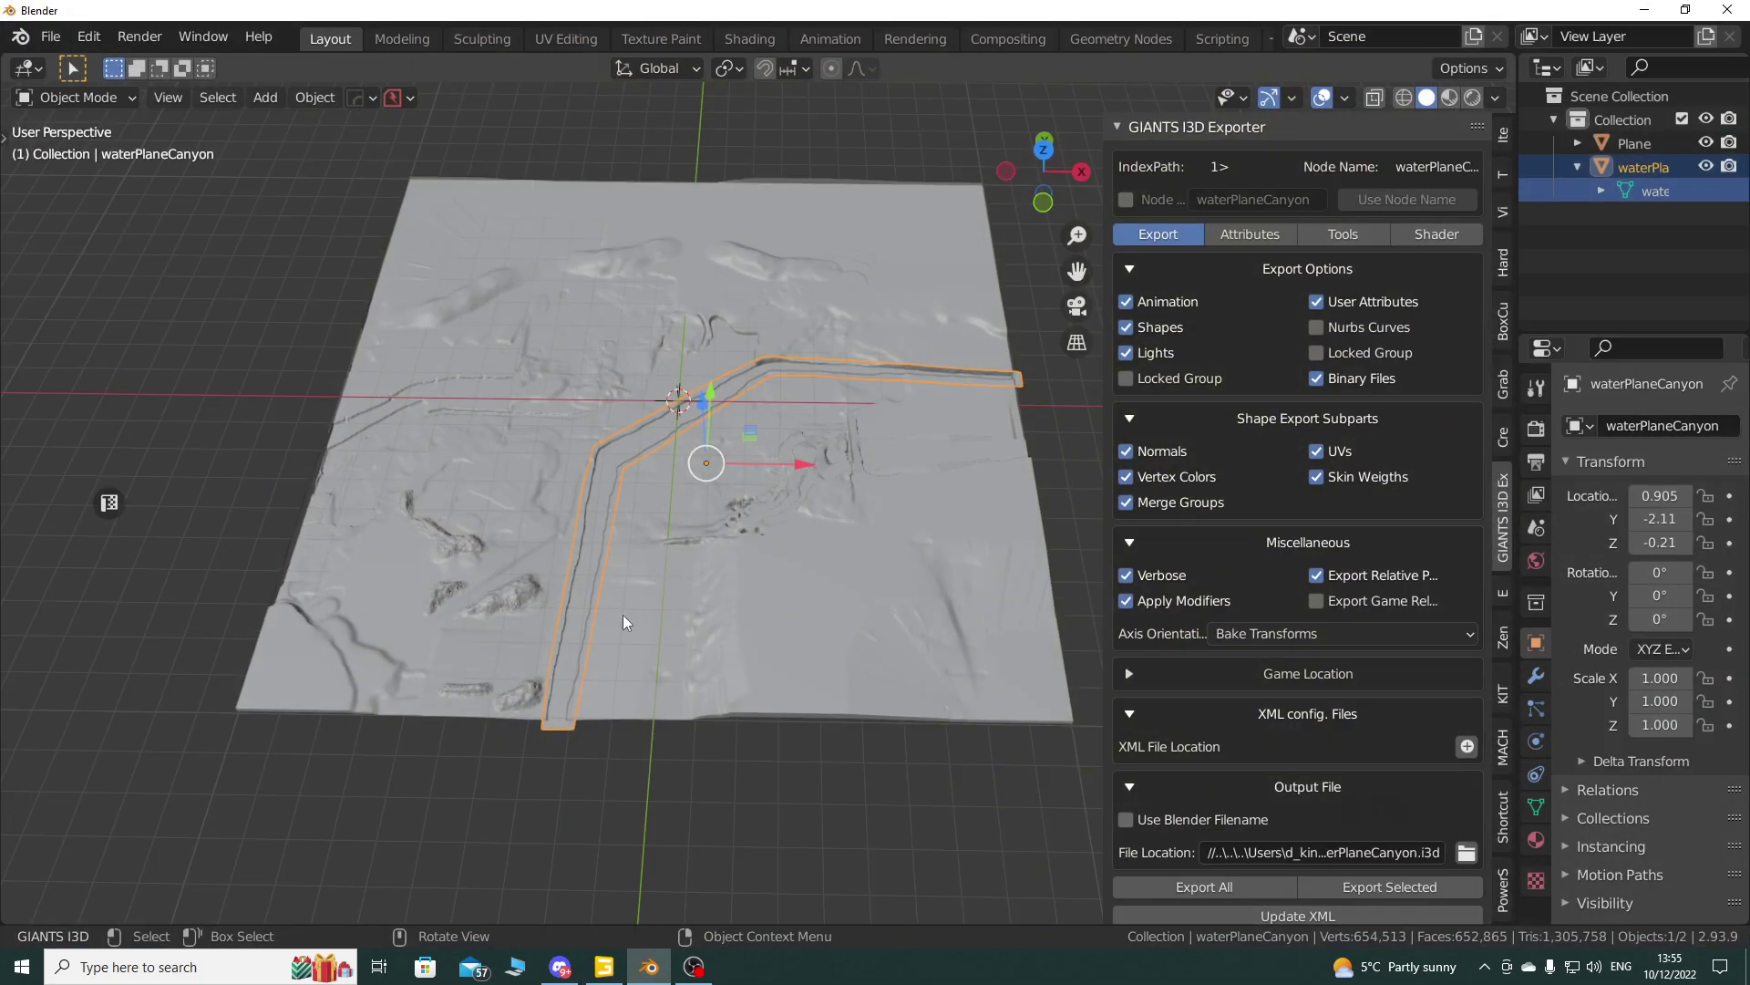
key("alt+Tab")
right_click_drag(719, 402, 889, 602)
scroll(890, 602, "down", 10)
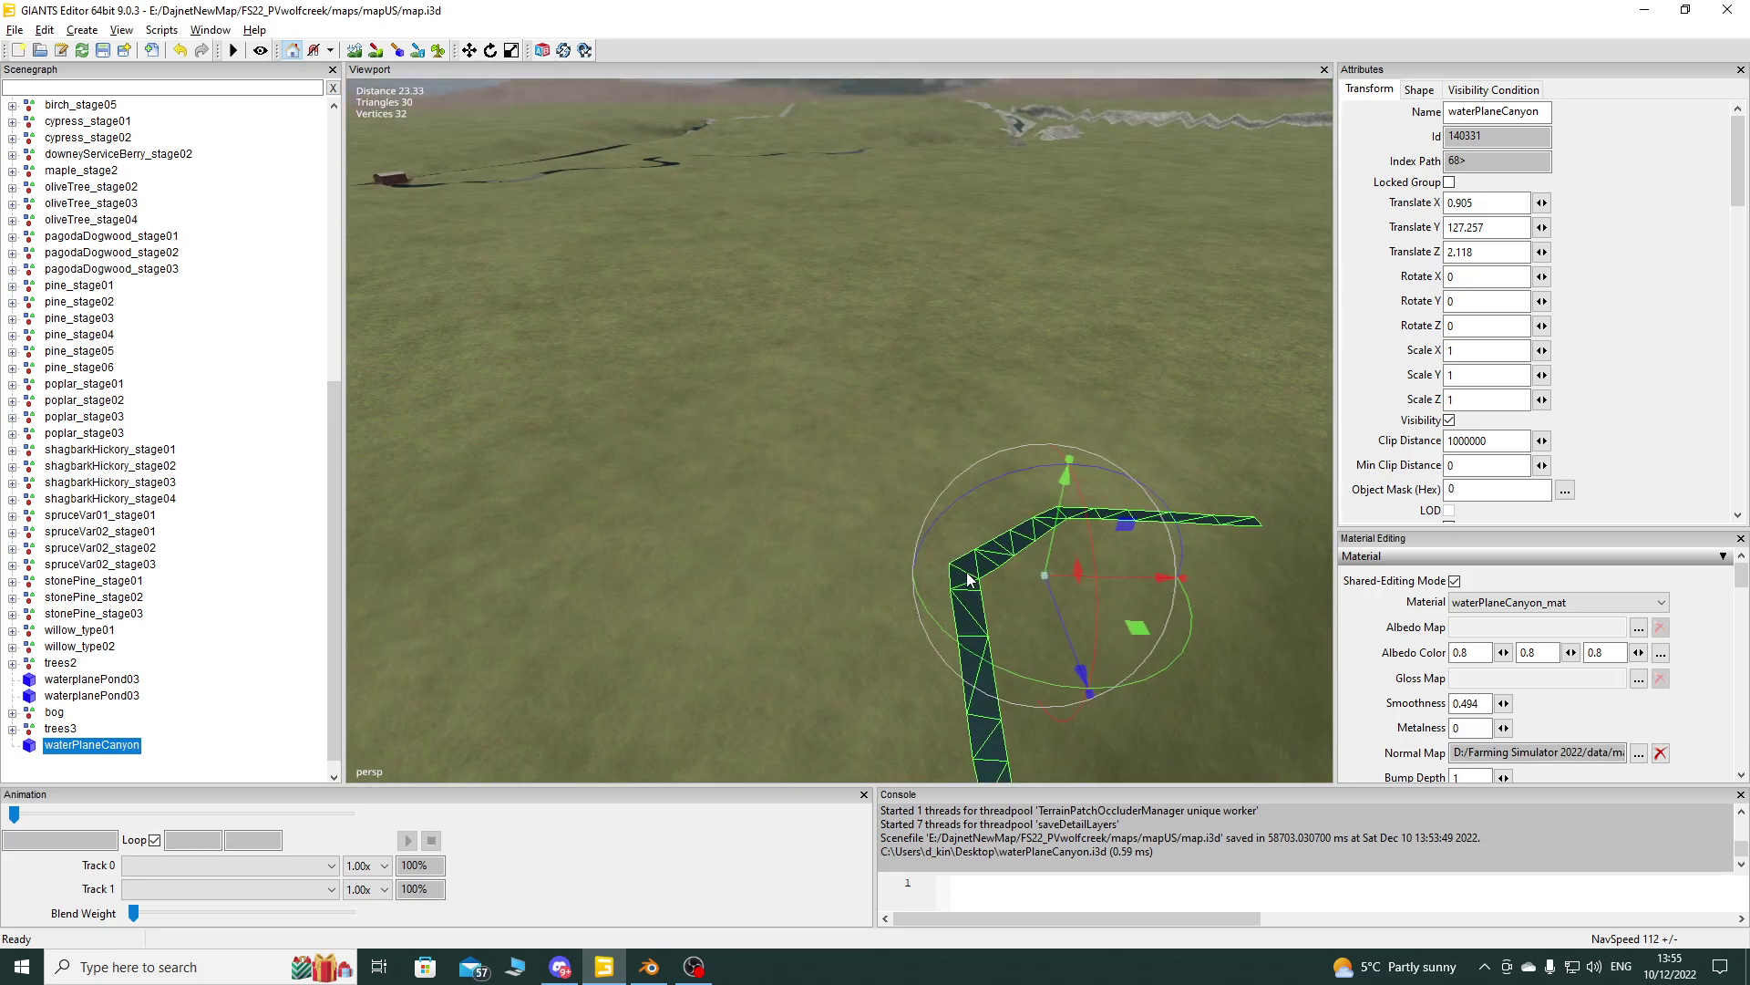
scroll(992, 607, "down", 4)
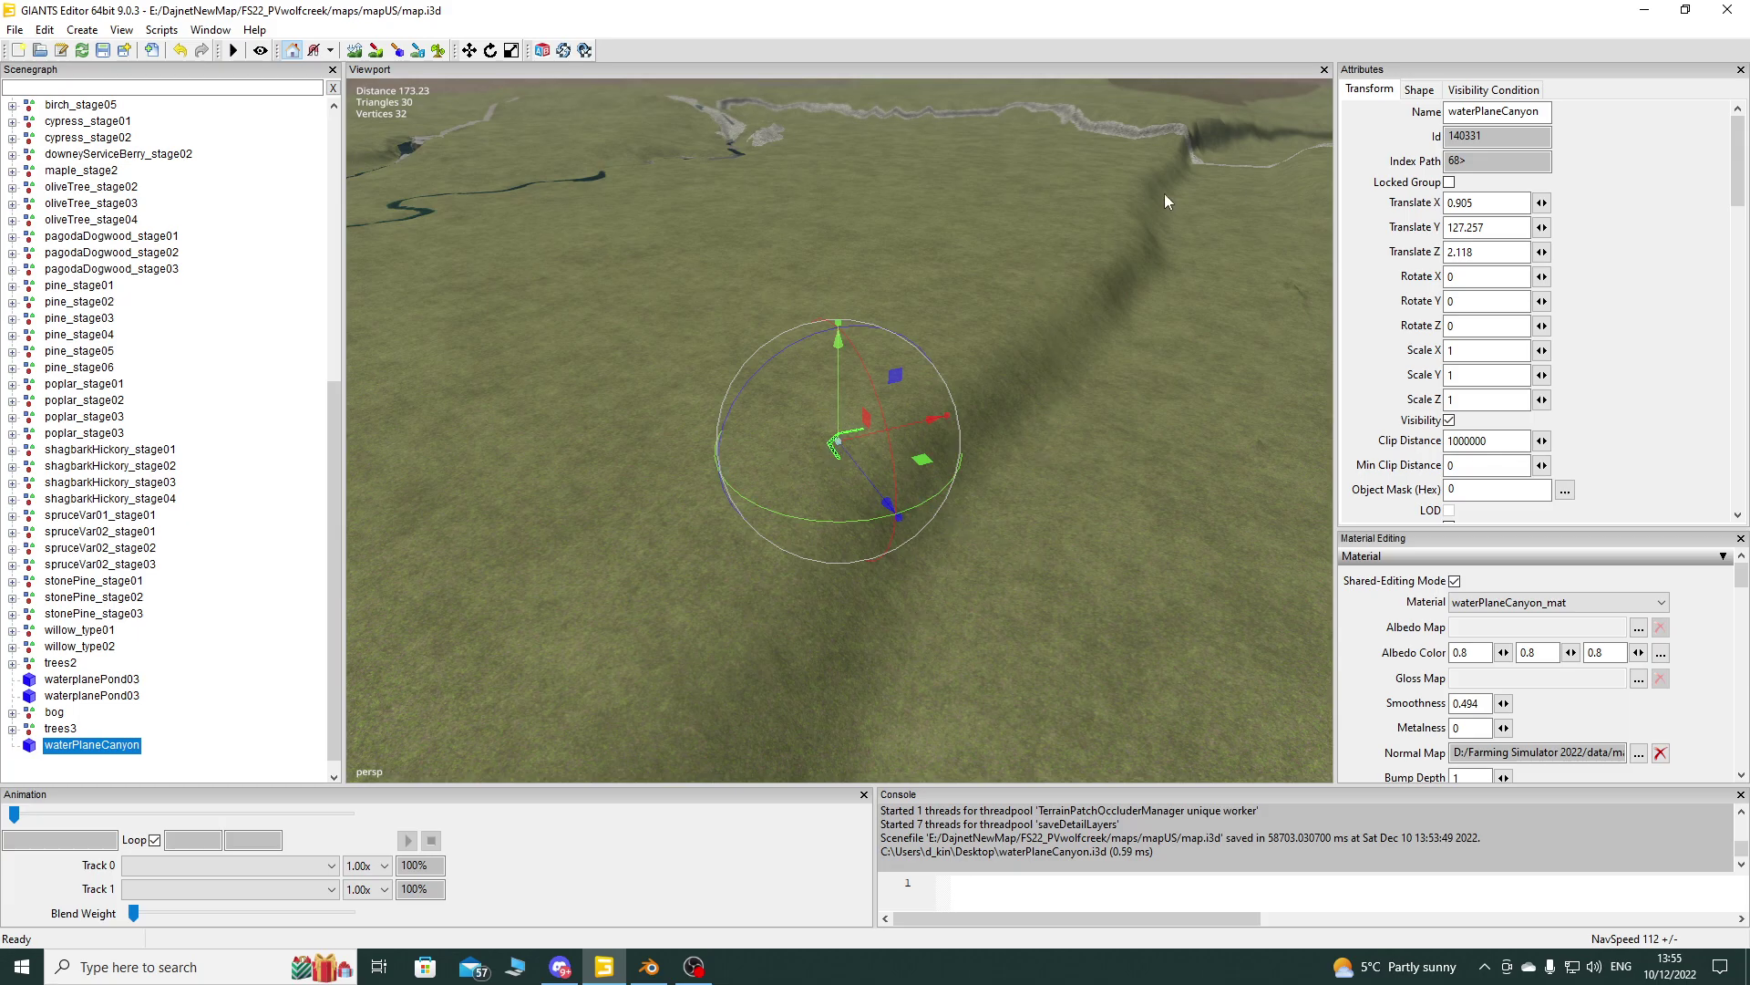
middle_click_drag(1069, 507, 857, 435)
mouse_move(1014, 452)
middle_mouse_down()
mouse_move(1003, 361)
mouse_move(1013, 430)
middle_mouse_up()
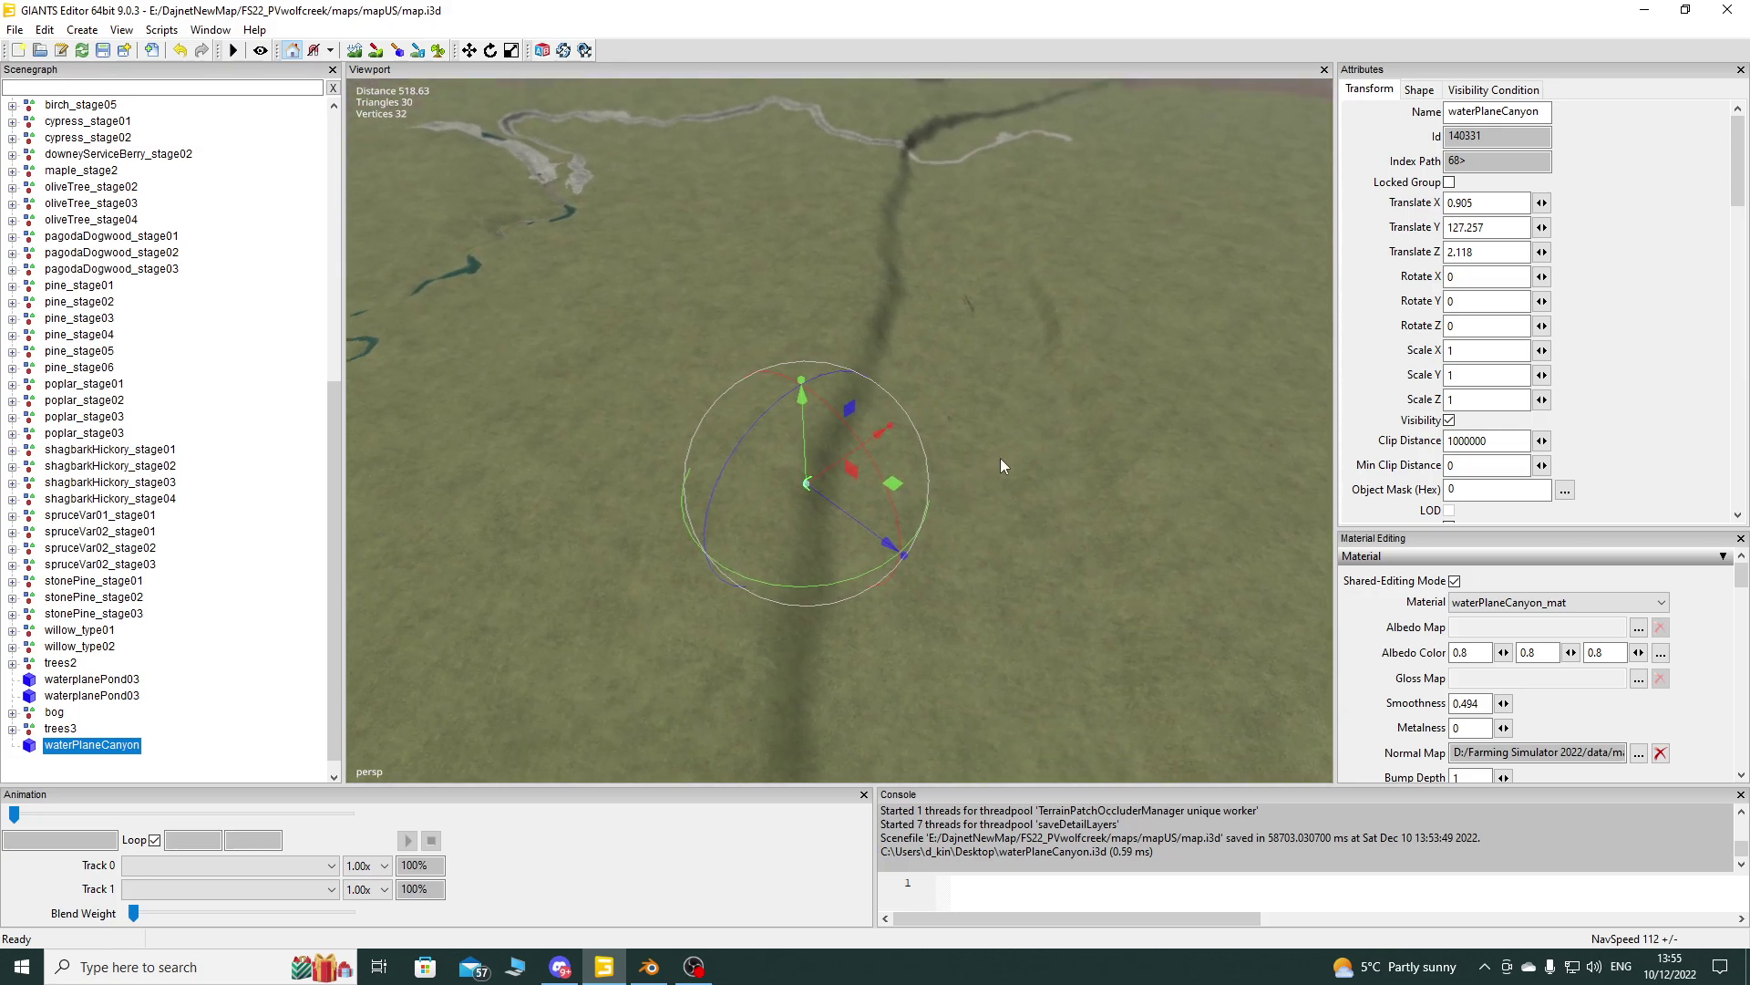
Step: Set waterPlaneCanyon's Scale X and Scale Z to 200 and check its fit against the canyon
double_click(1502, 350)
type("200")
key("Tab")
key("Tab")
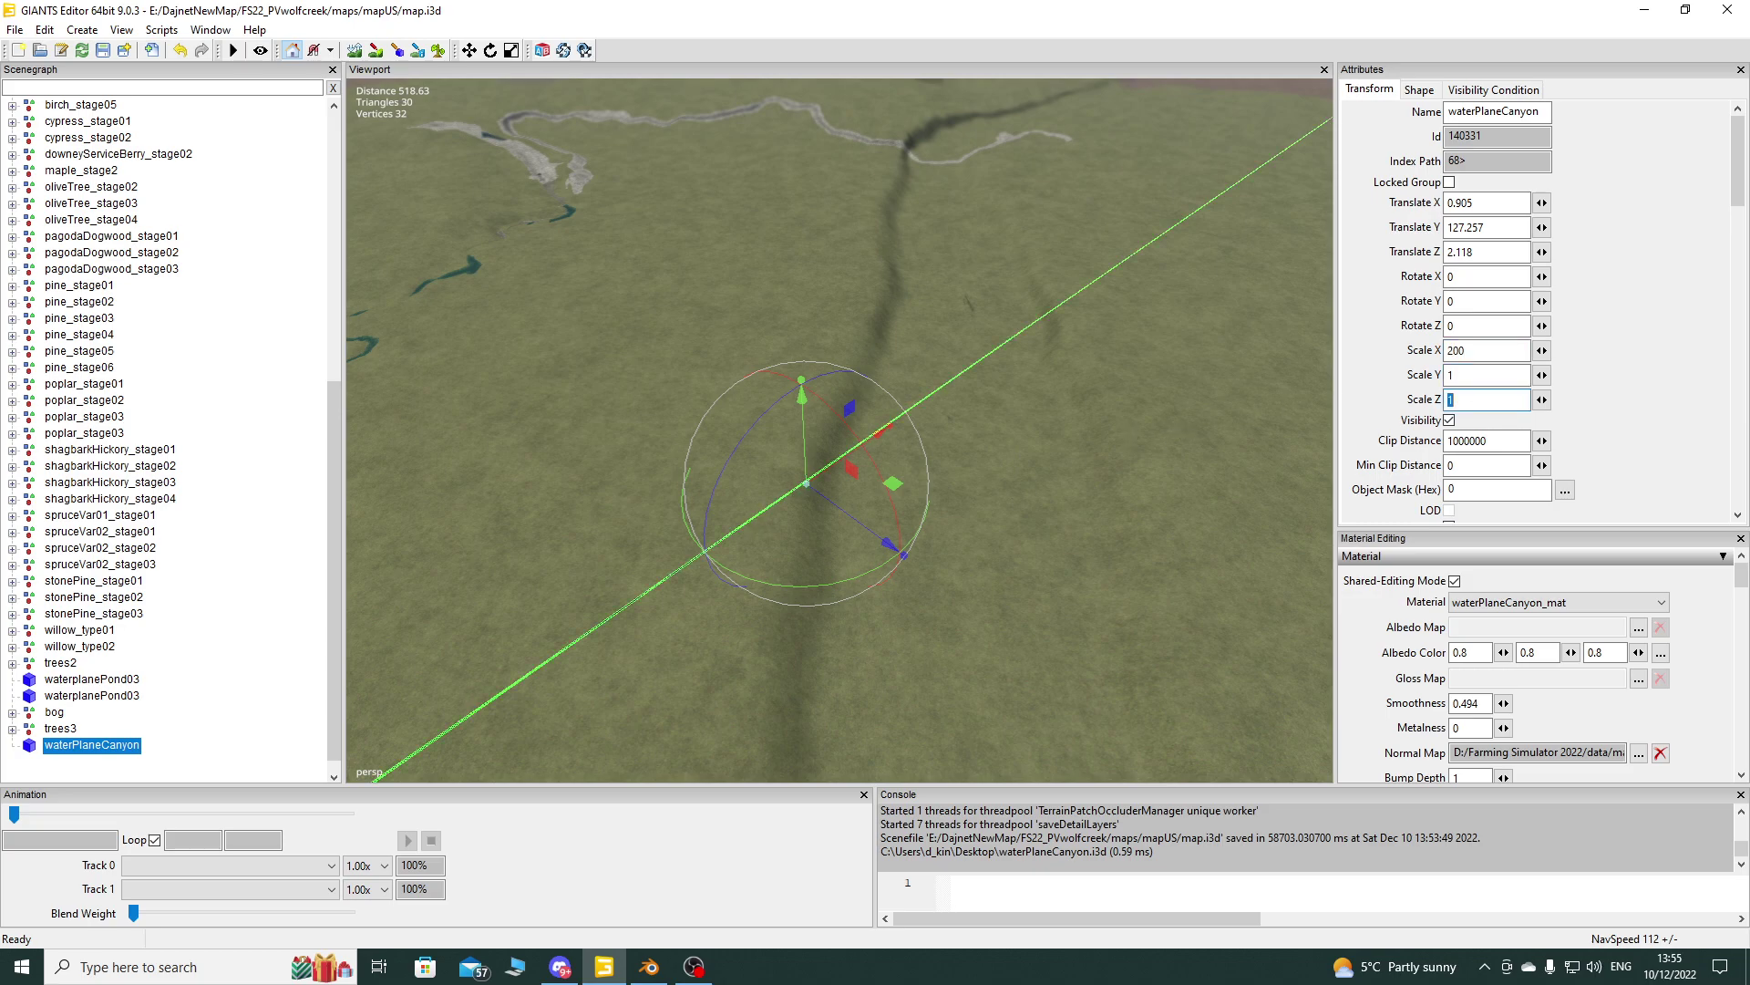
type("200")
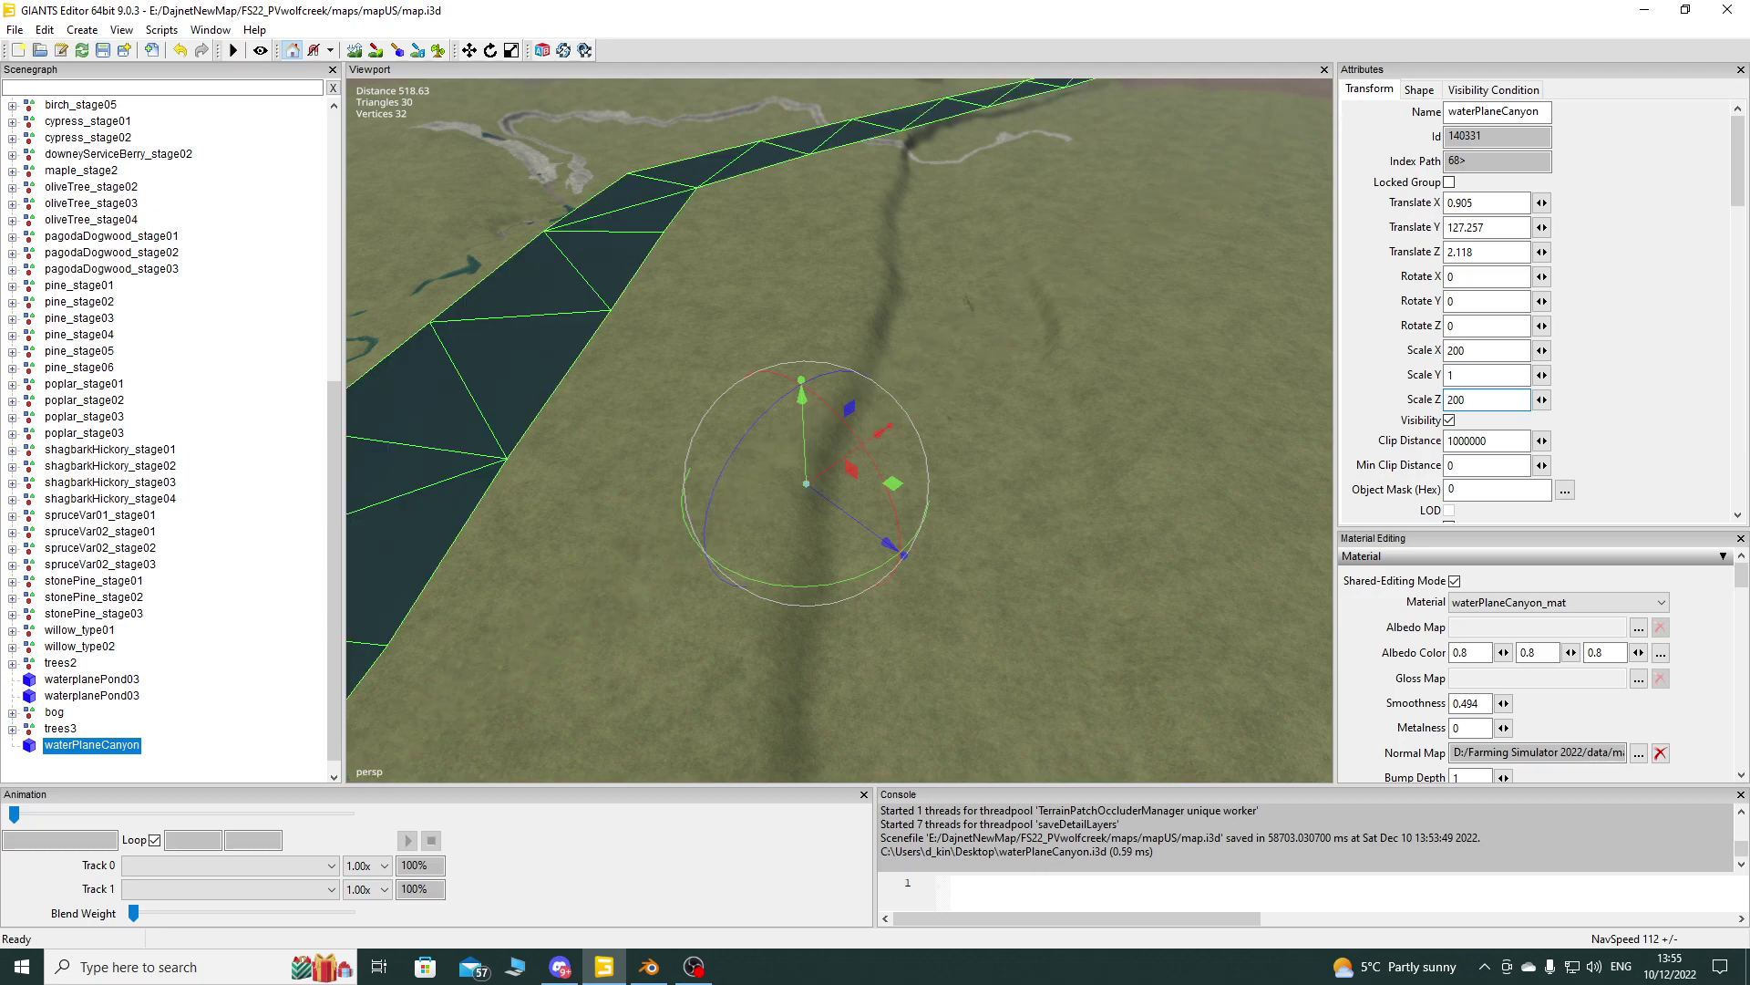
right_click_drag(1163, 501, 1126, 468)
scroll(1127, 468, "down", 3)
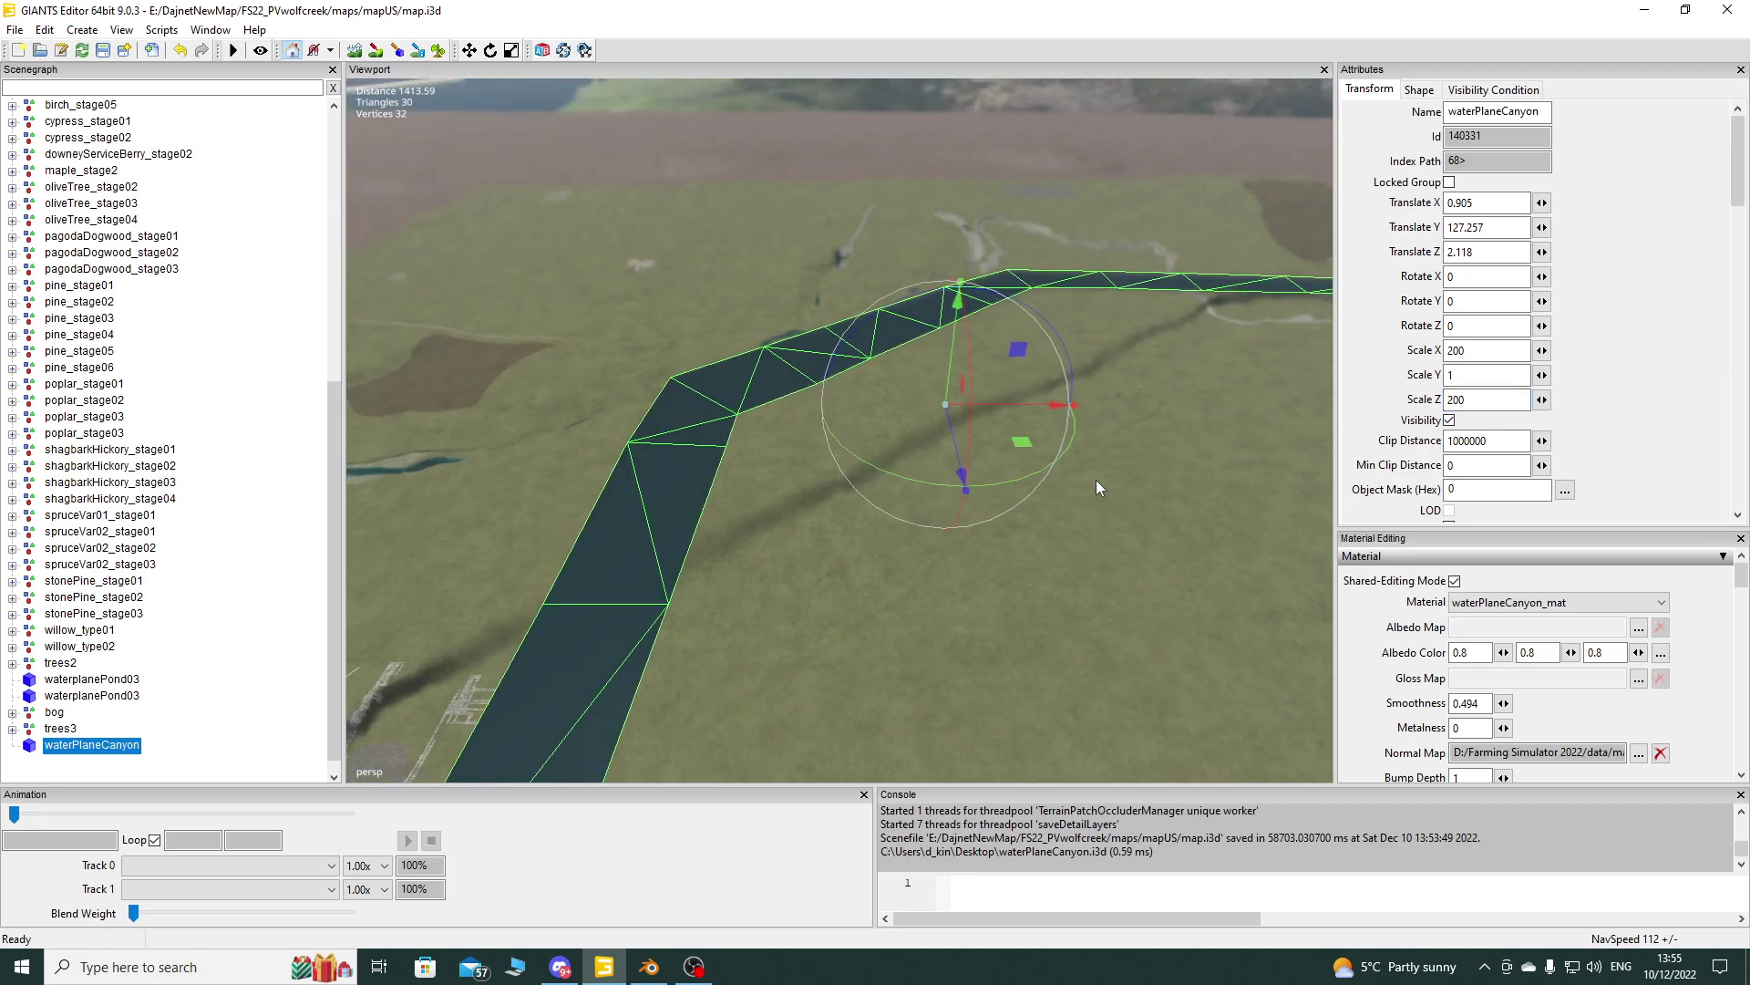
scroll(1102, 479, "down", 5)
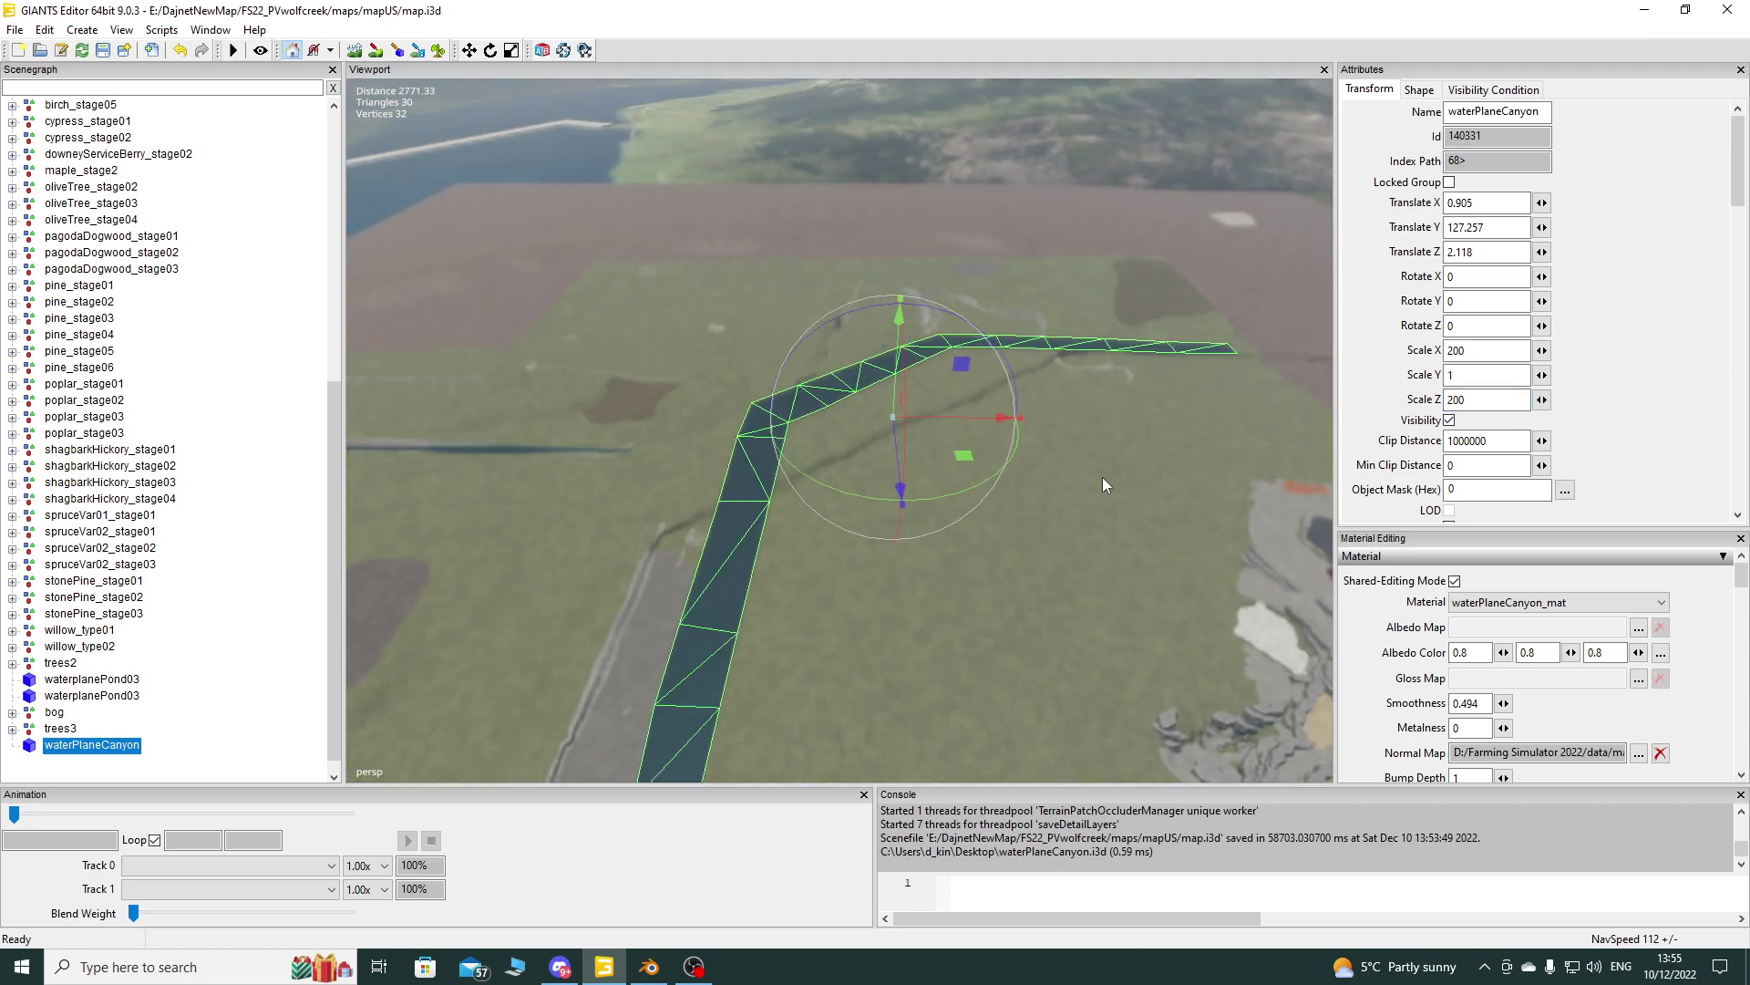
right_click(1102, 477)
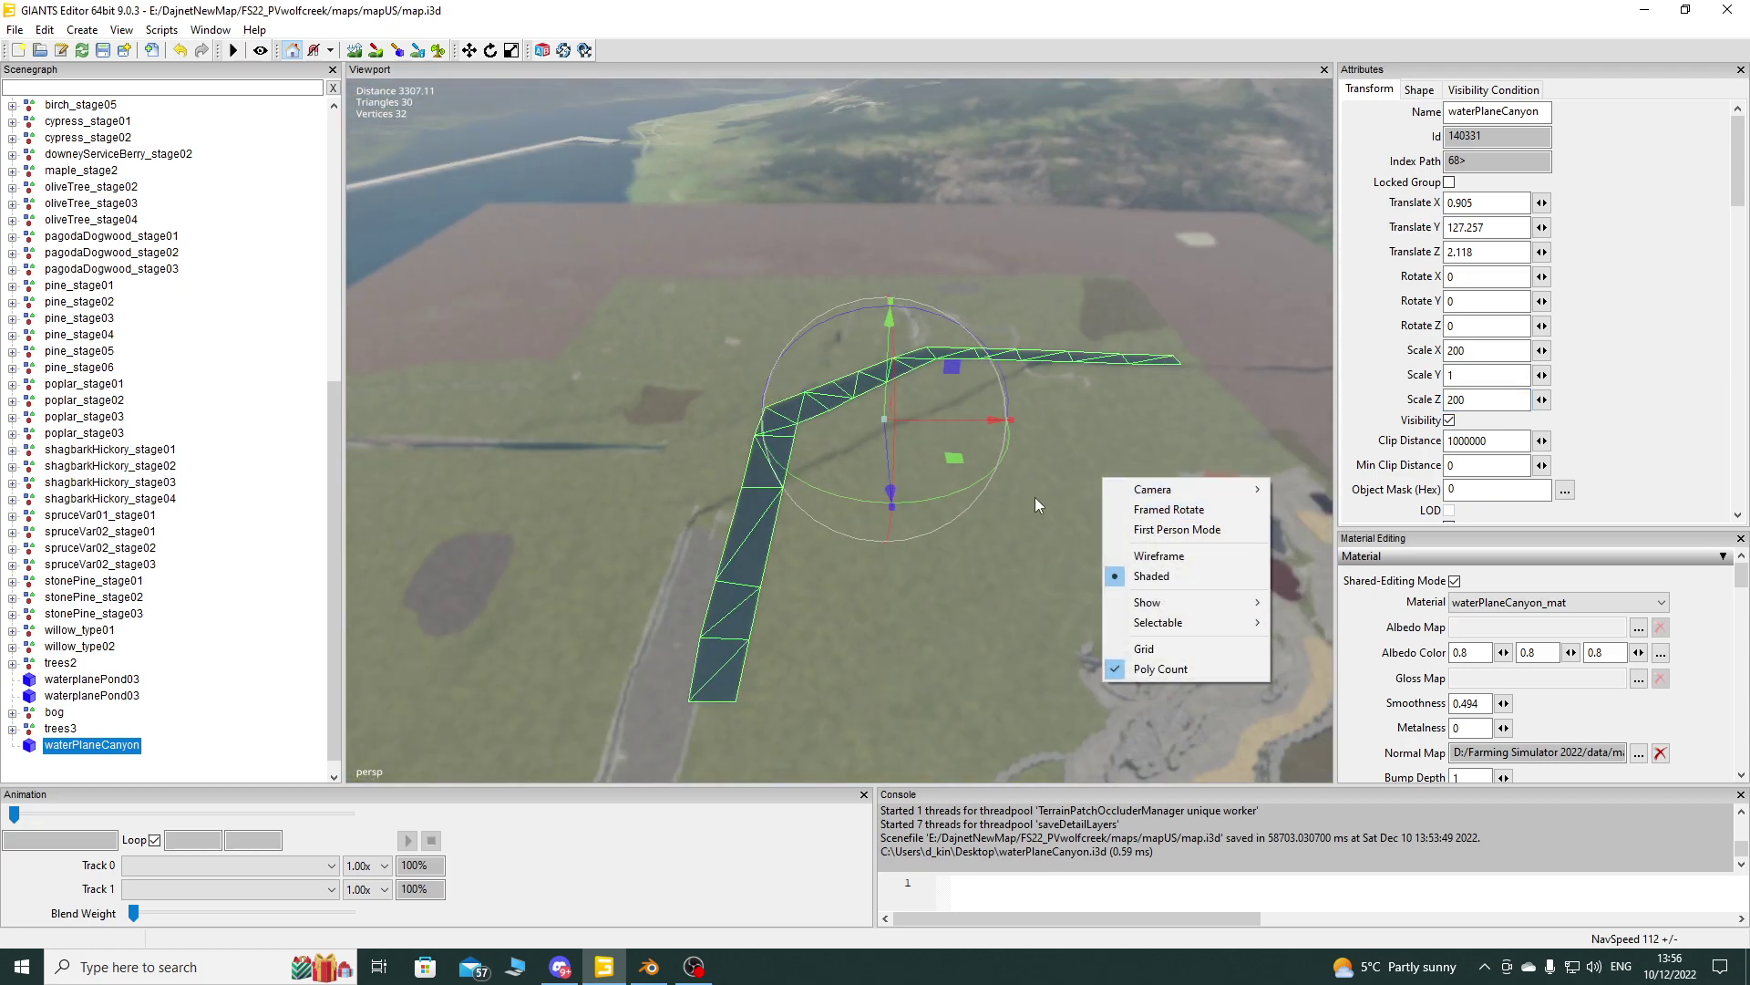
left_click(380, 566)
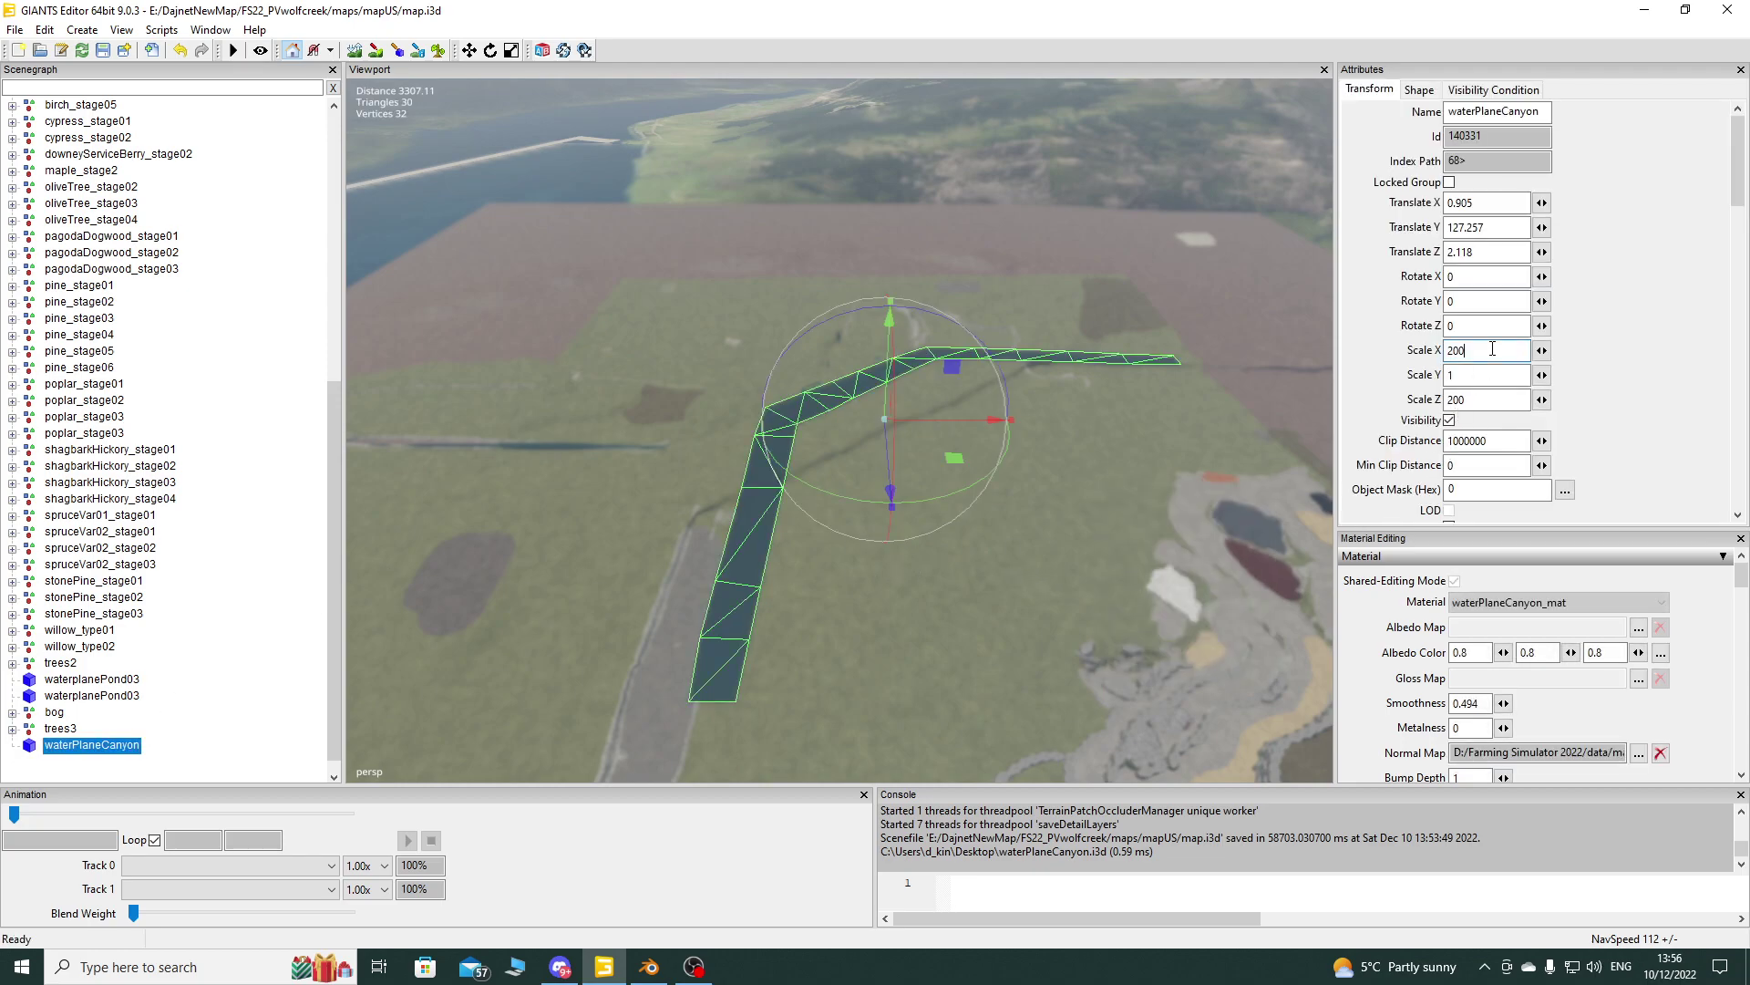
Step: Set waterPlaneCanyon's Scale X and Scale Z to 400
double_click(1492, 350)
type("400")
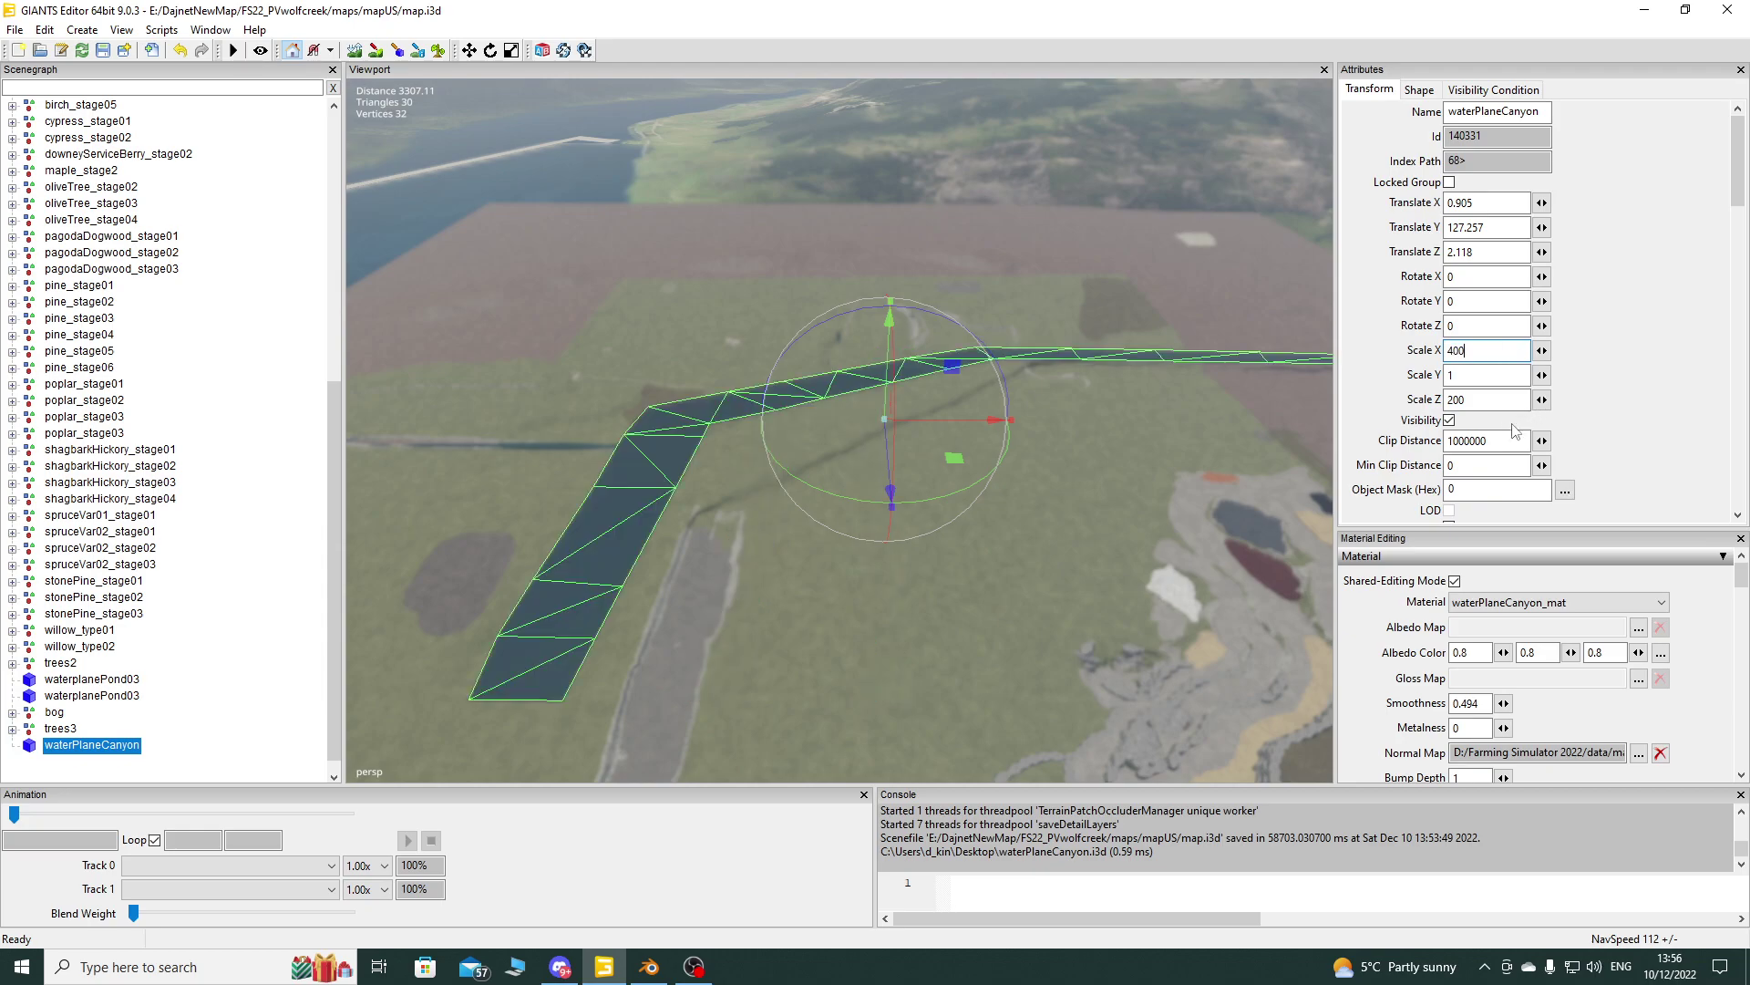
double_click(1494, 399)
type("400")
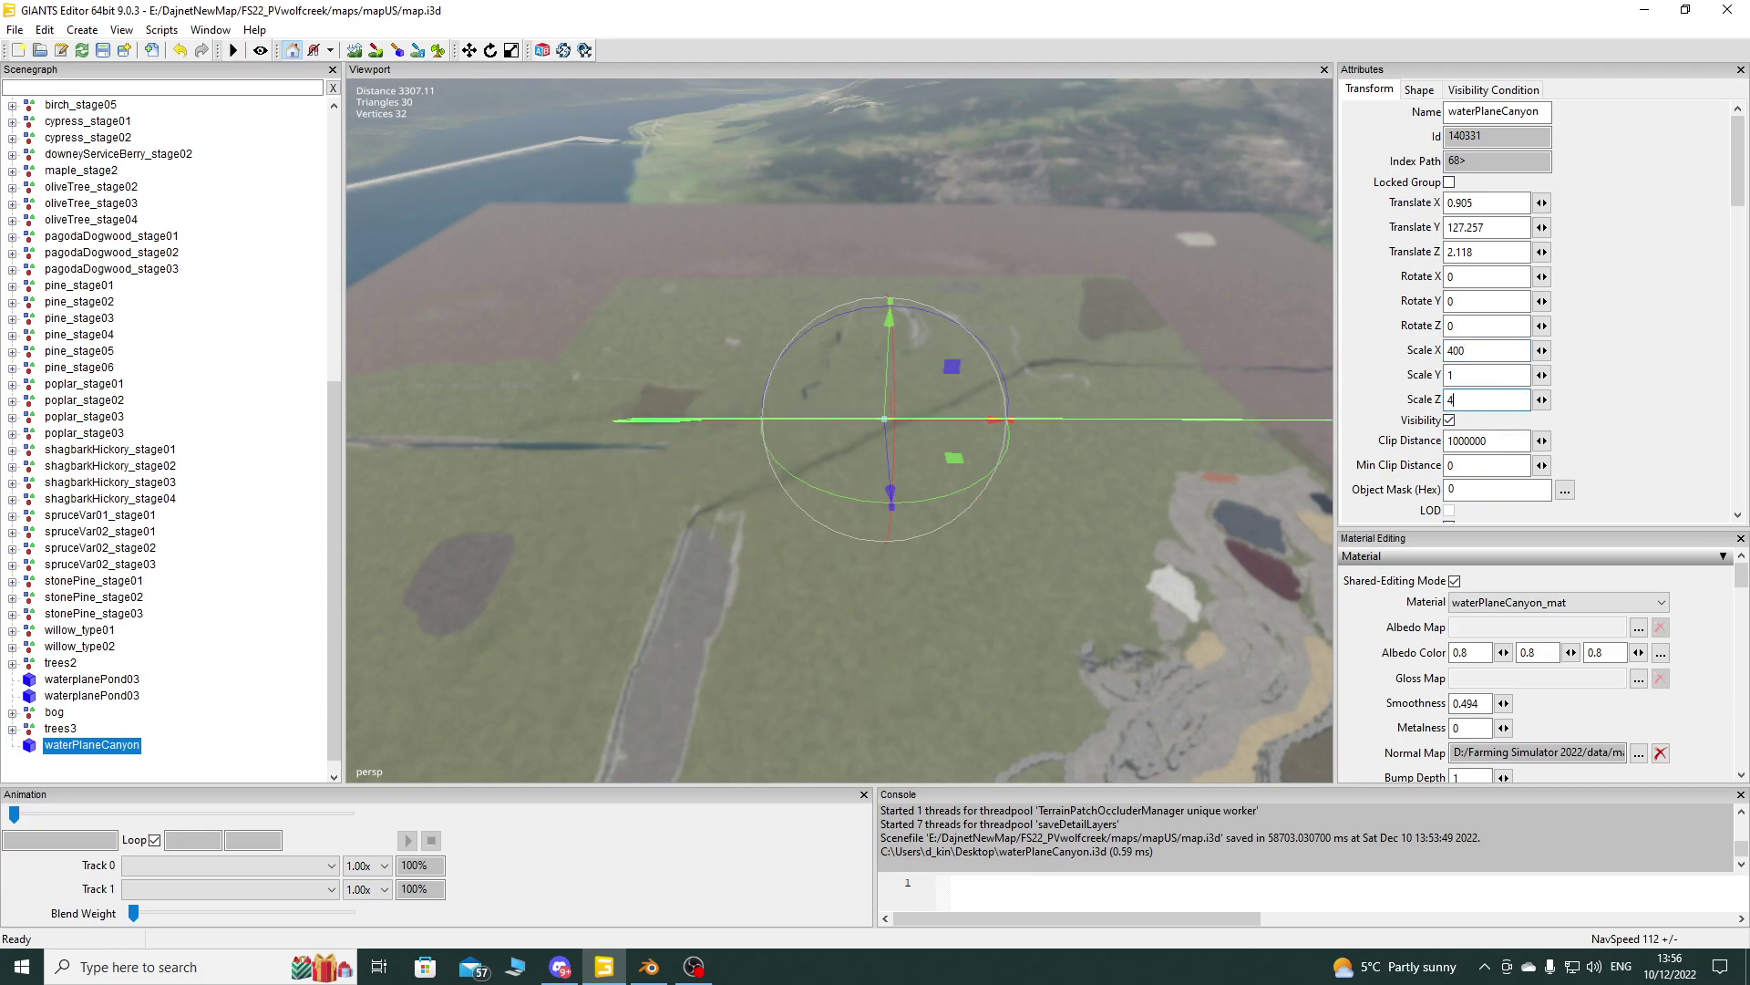
Step: Lower waterPlaneCanyon to about 29.7 in Translate Y and select it again in the scenegraph
right_click_drag(802, 565, 627, 517)
mouse_move(718, 359)
left_mouse_down()
mouse_move(718, 394)
mouse_move(719, 379)
left_mouse_up()
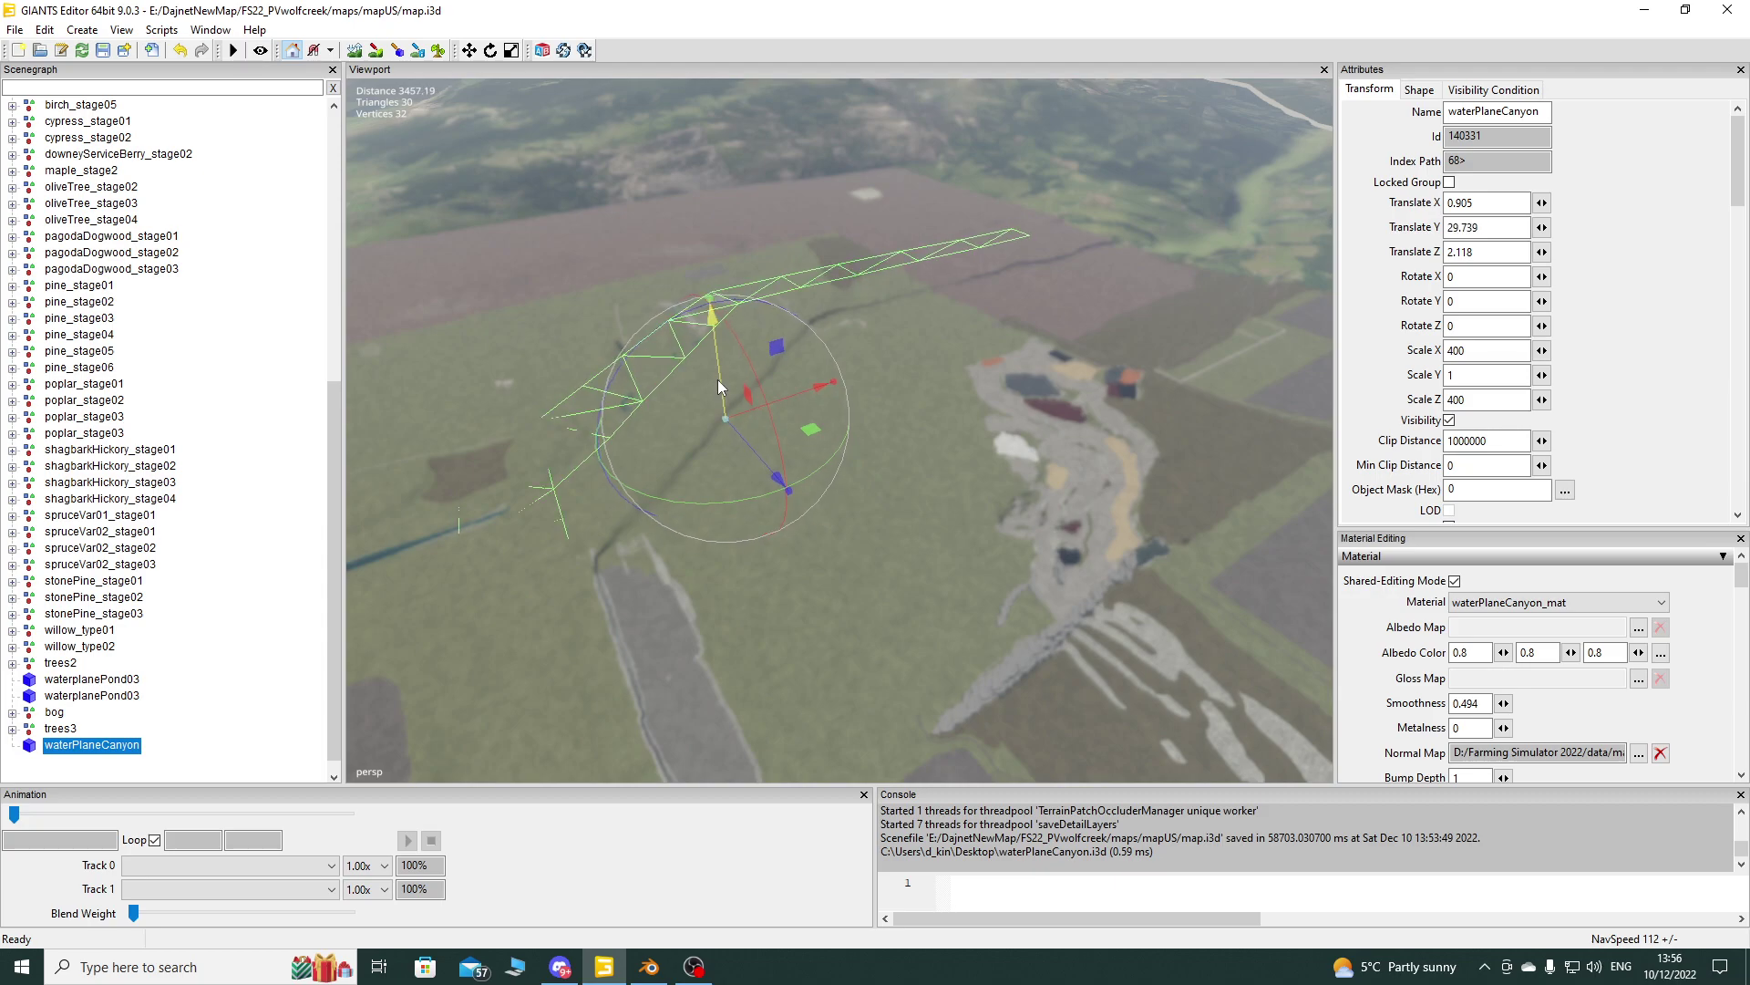
left_click(746, 430)
left_click(134, 749)
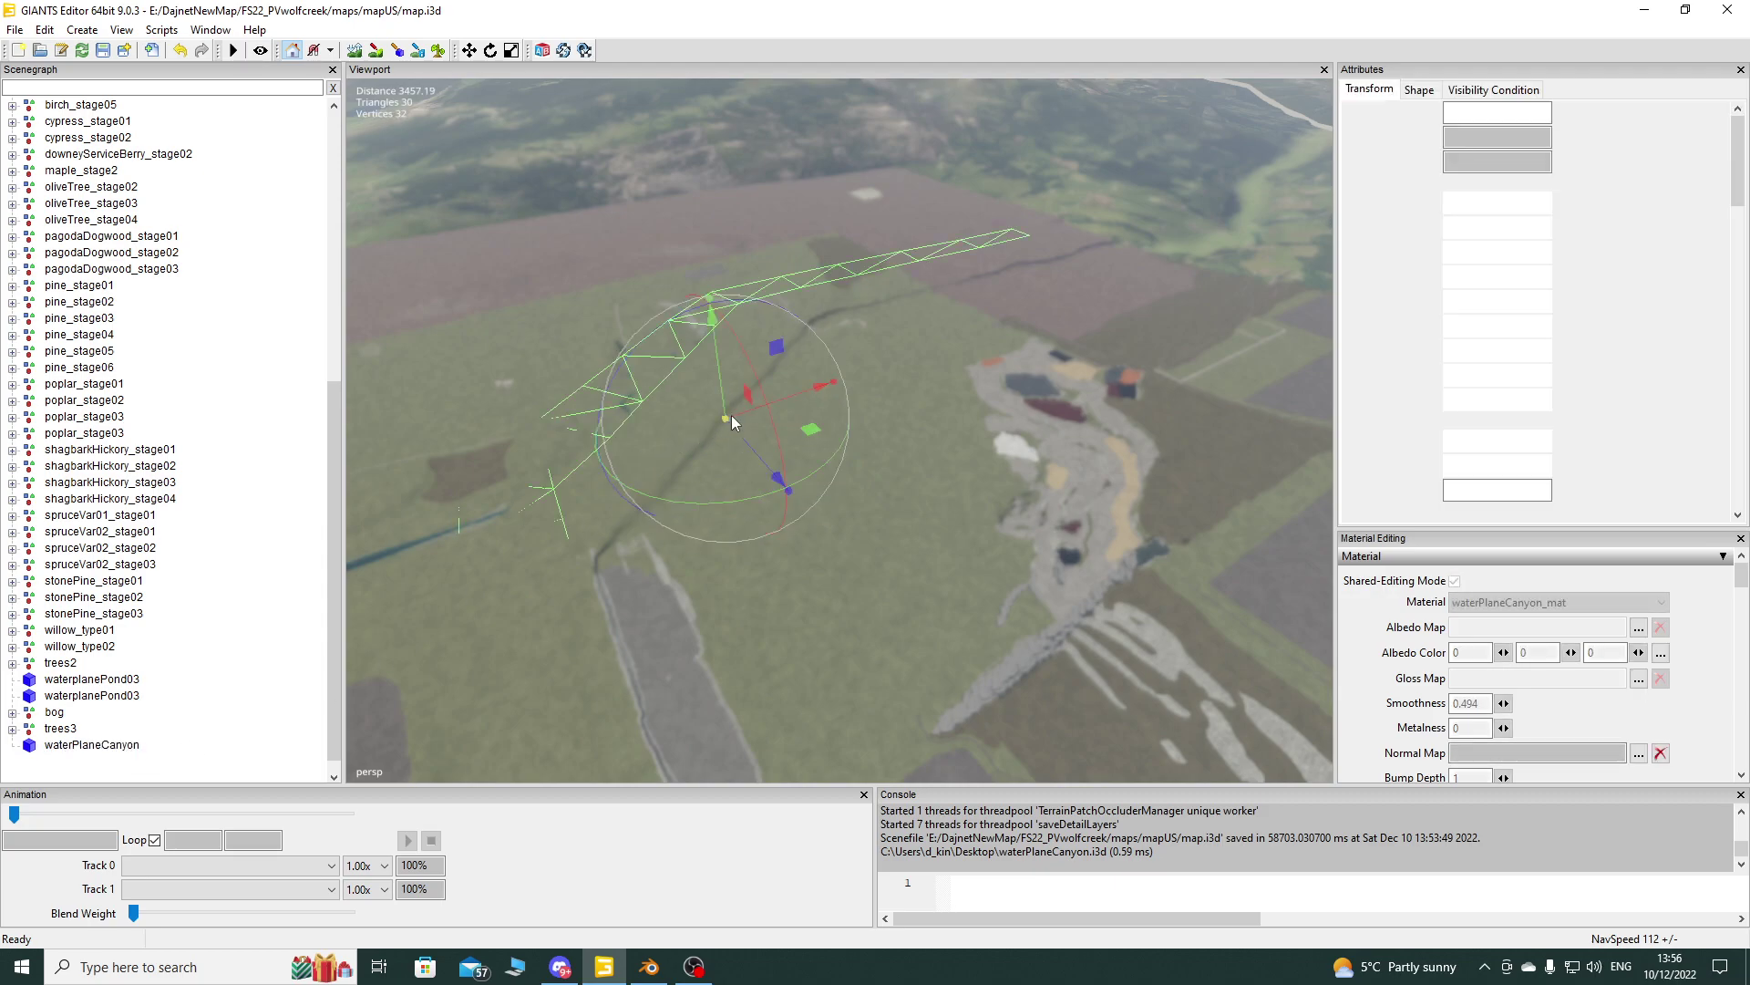
Step: Move waterPlaneCanyon to about 324.2 in Translate X, 78.6 in Translate Y and 804.5 in Translate Z
left_click_drag(912, 540, 957, 567)
left_click_drag(826, 497, 882, 452)
left_click_drag(927, 534, 888, 494)
right_click_drag(889, 494, 640, 494)
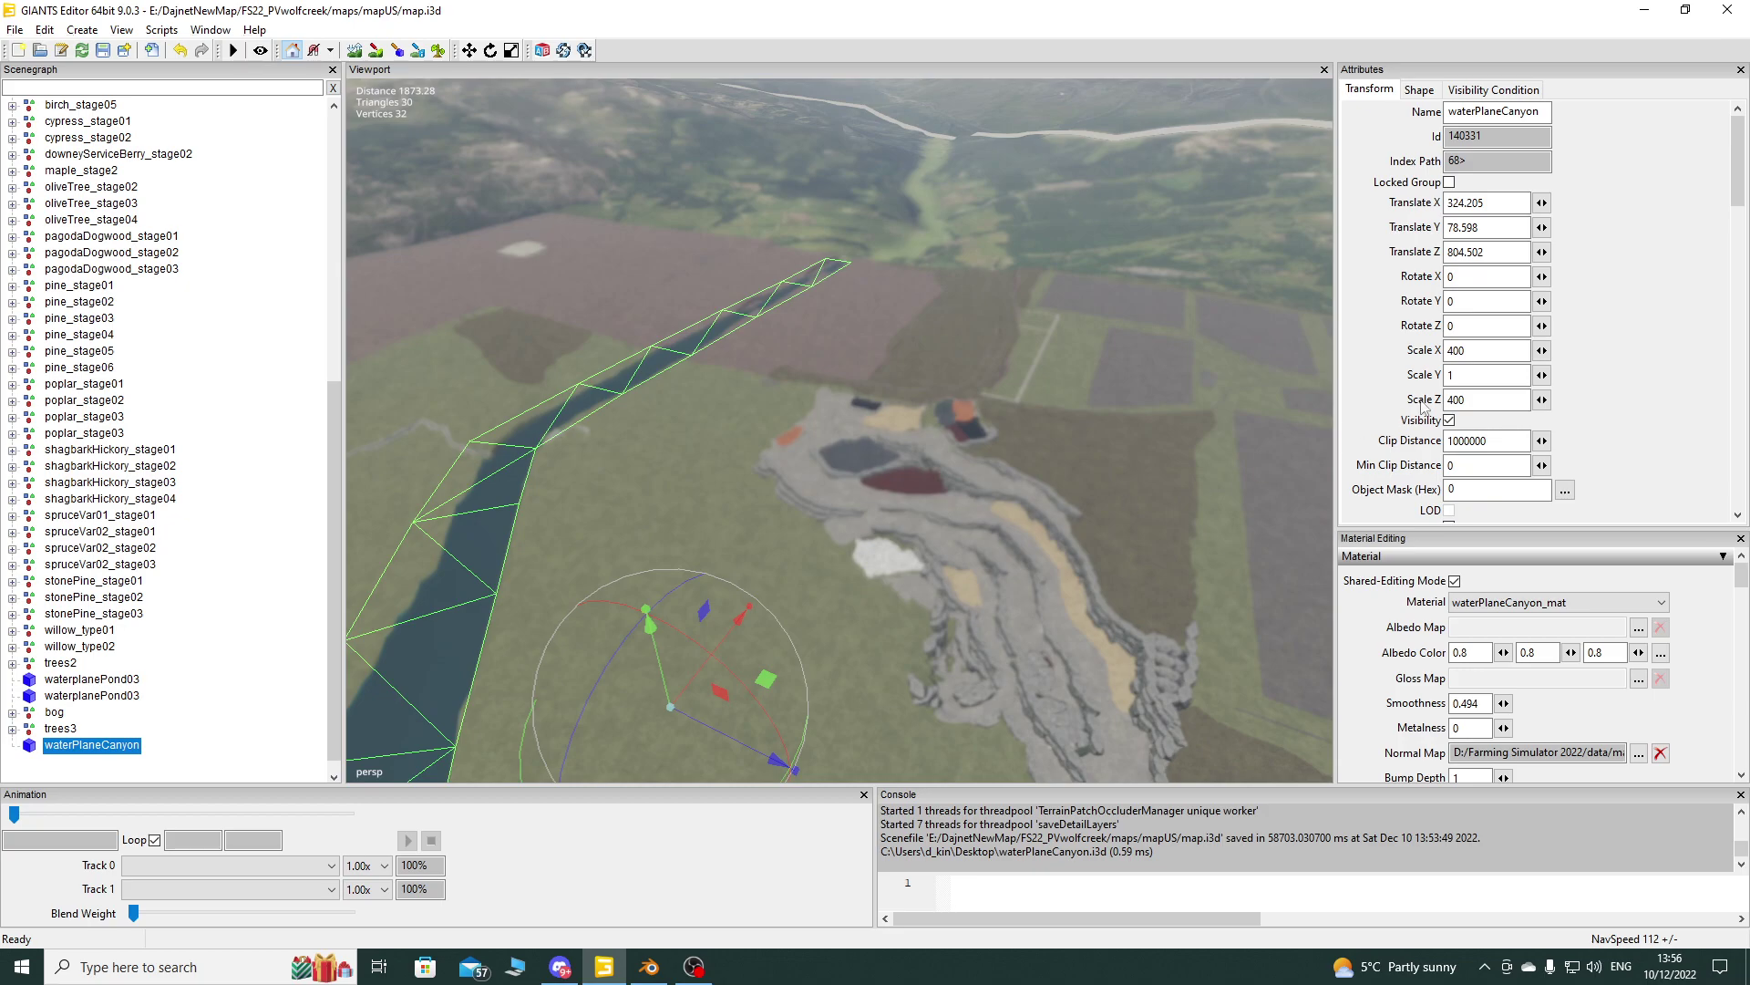
Step: Set waterPlaneCanyon's Scale X and Scale Z to 420
double_click(1483, 351)
type("420")
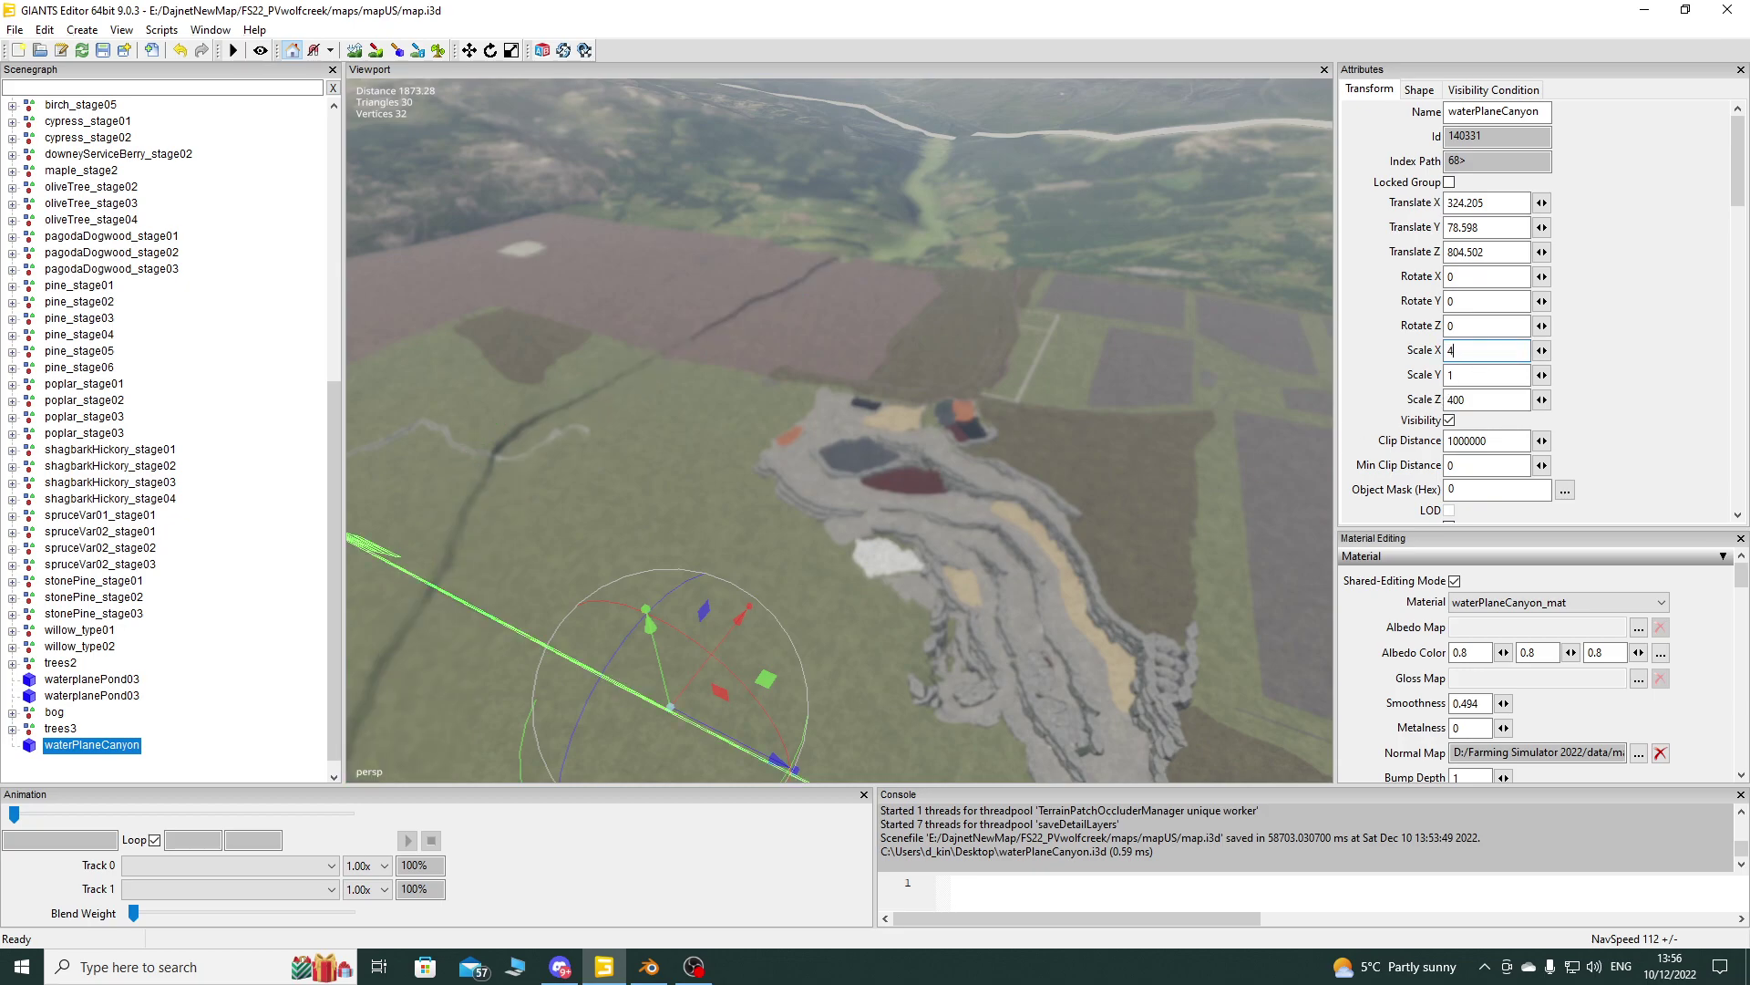
key("Tab")
key("Tab")
type("420")
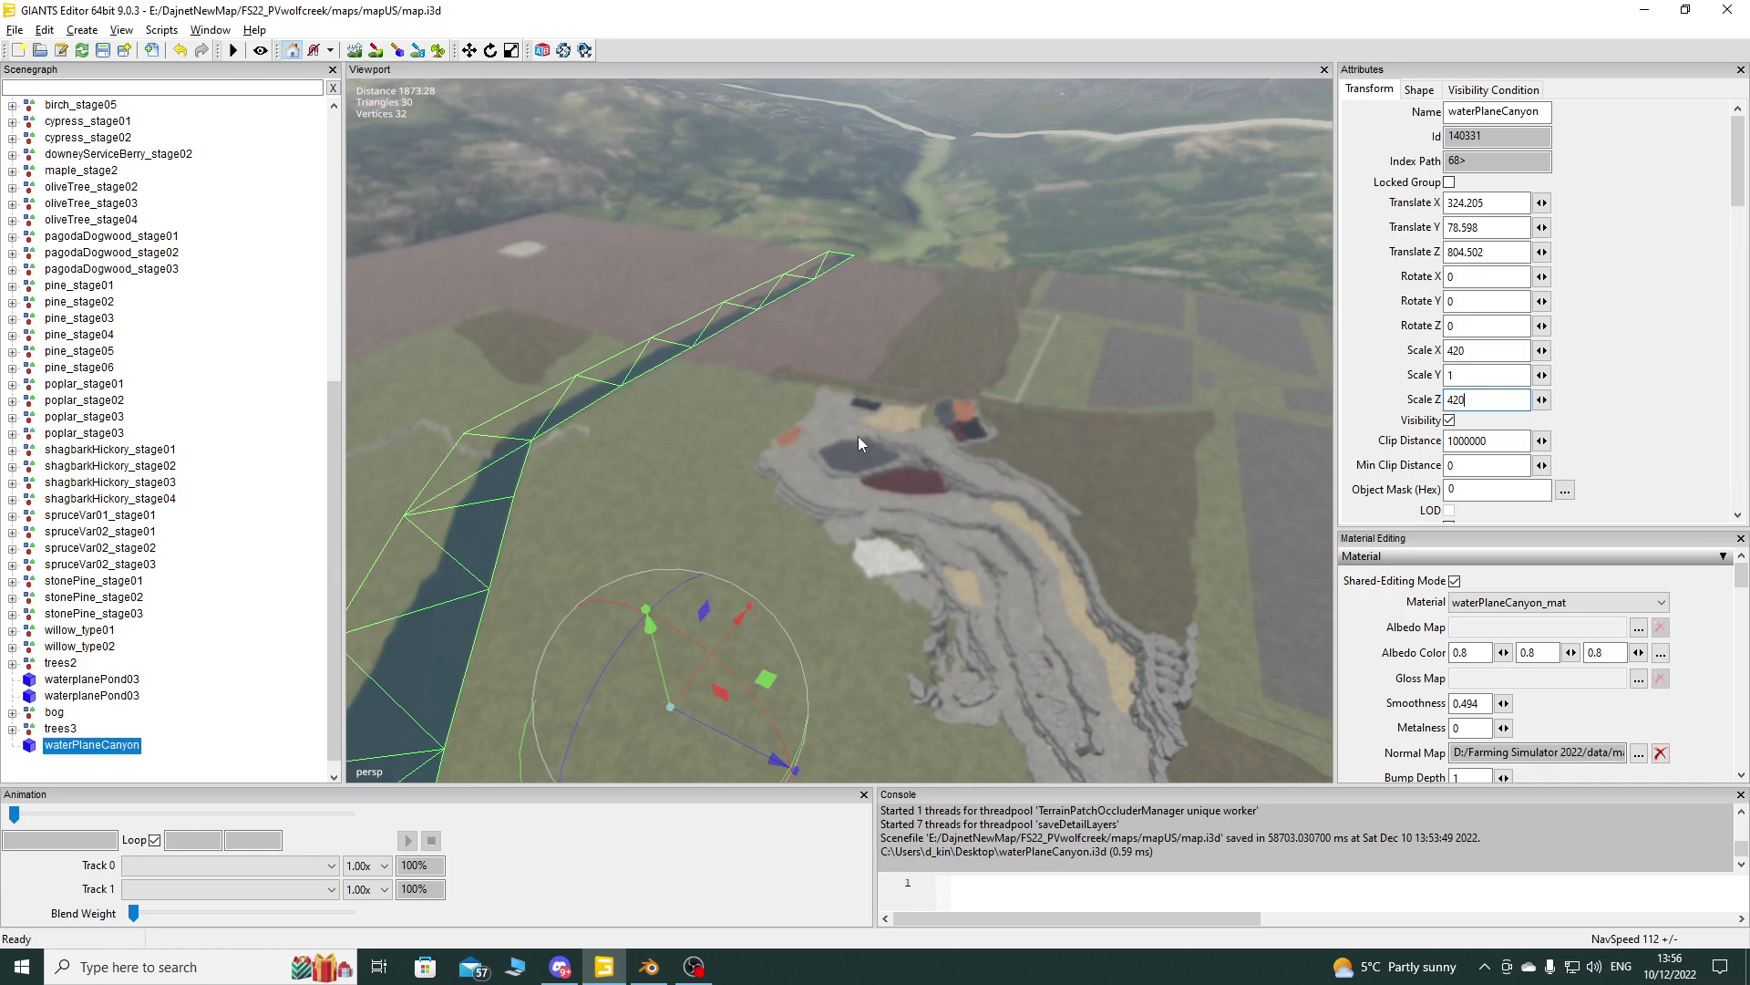
Step: Shift waterPlaneCanyon over the canyon to about 386.3 in Translate X and 905.5 in Translate Z
right_click_drag(857, 439, 868, 474)
left_click_drag(851, 440, 889, 457)
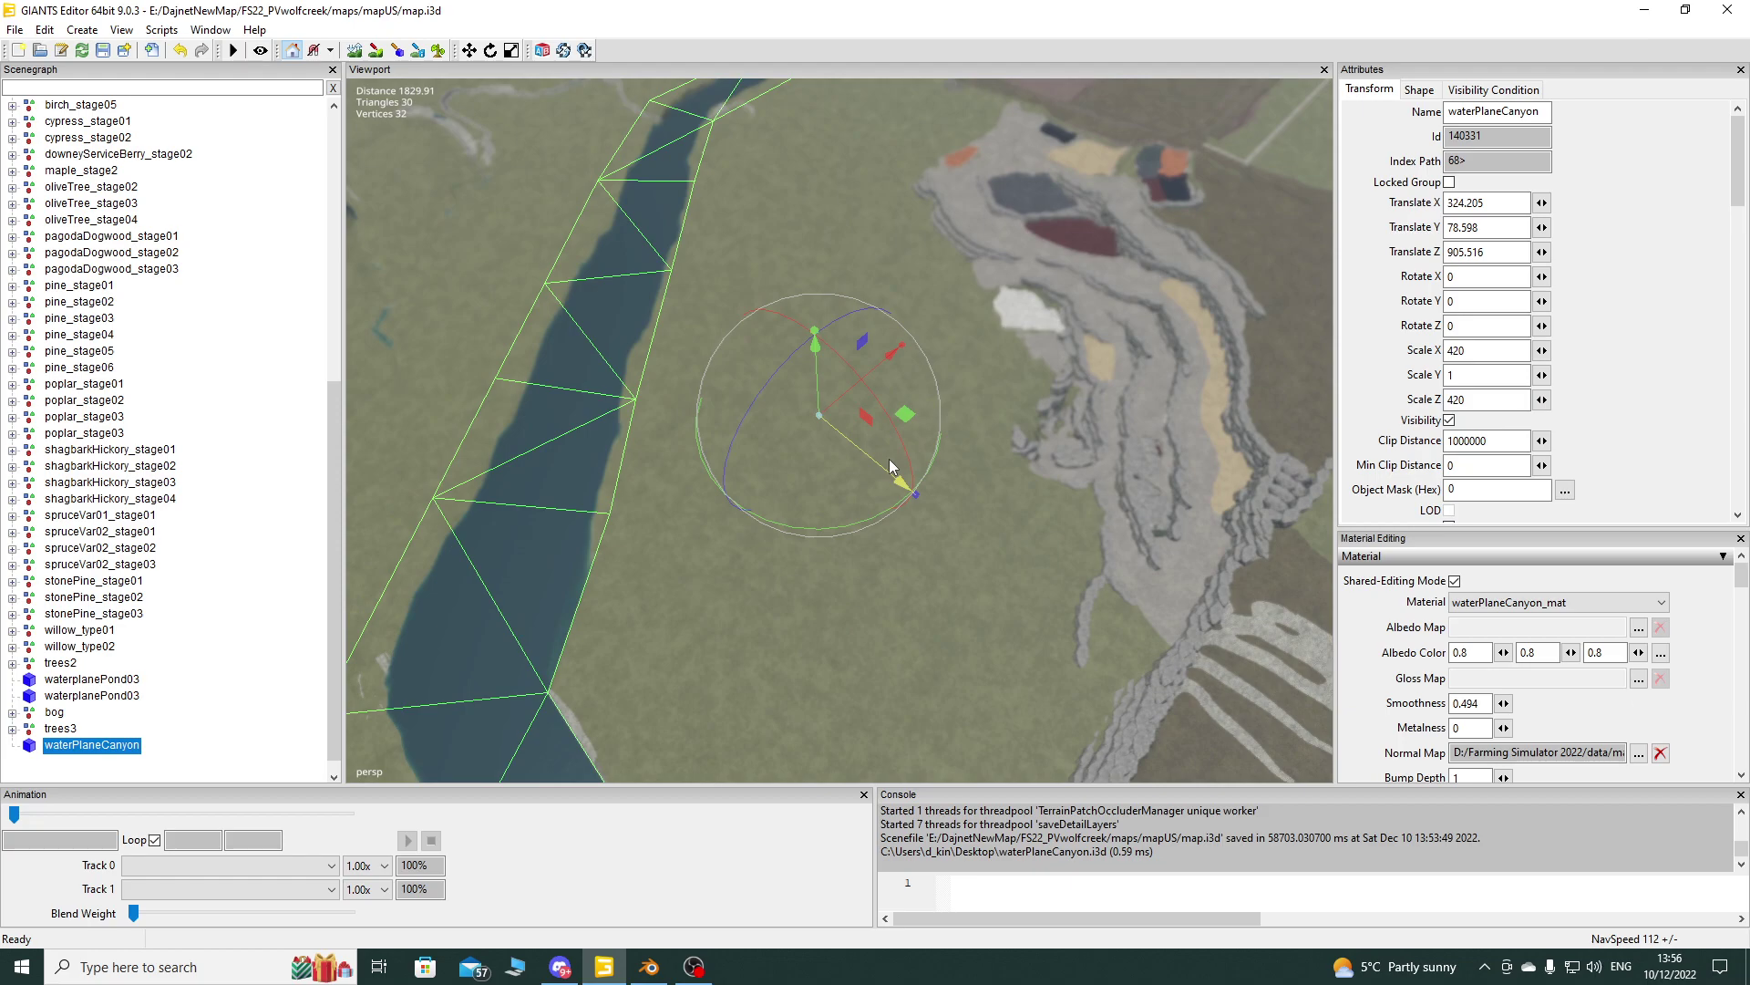
mouse_move(850, 386)
left_mouse_down()
mouse_move(874, 364)
mouse_move(836, 383)
left_mouse_up()
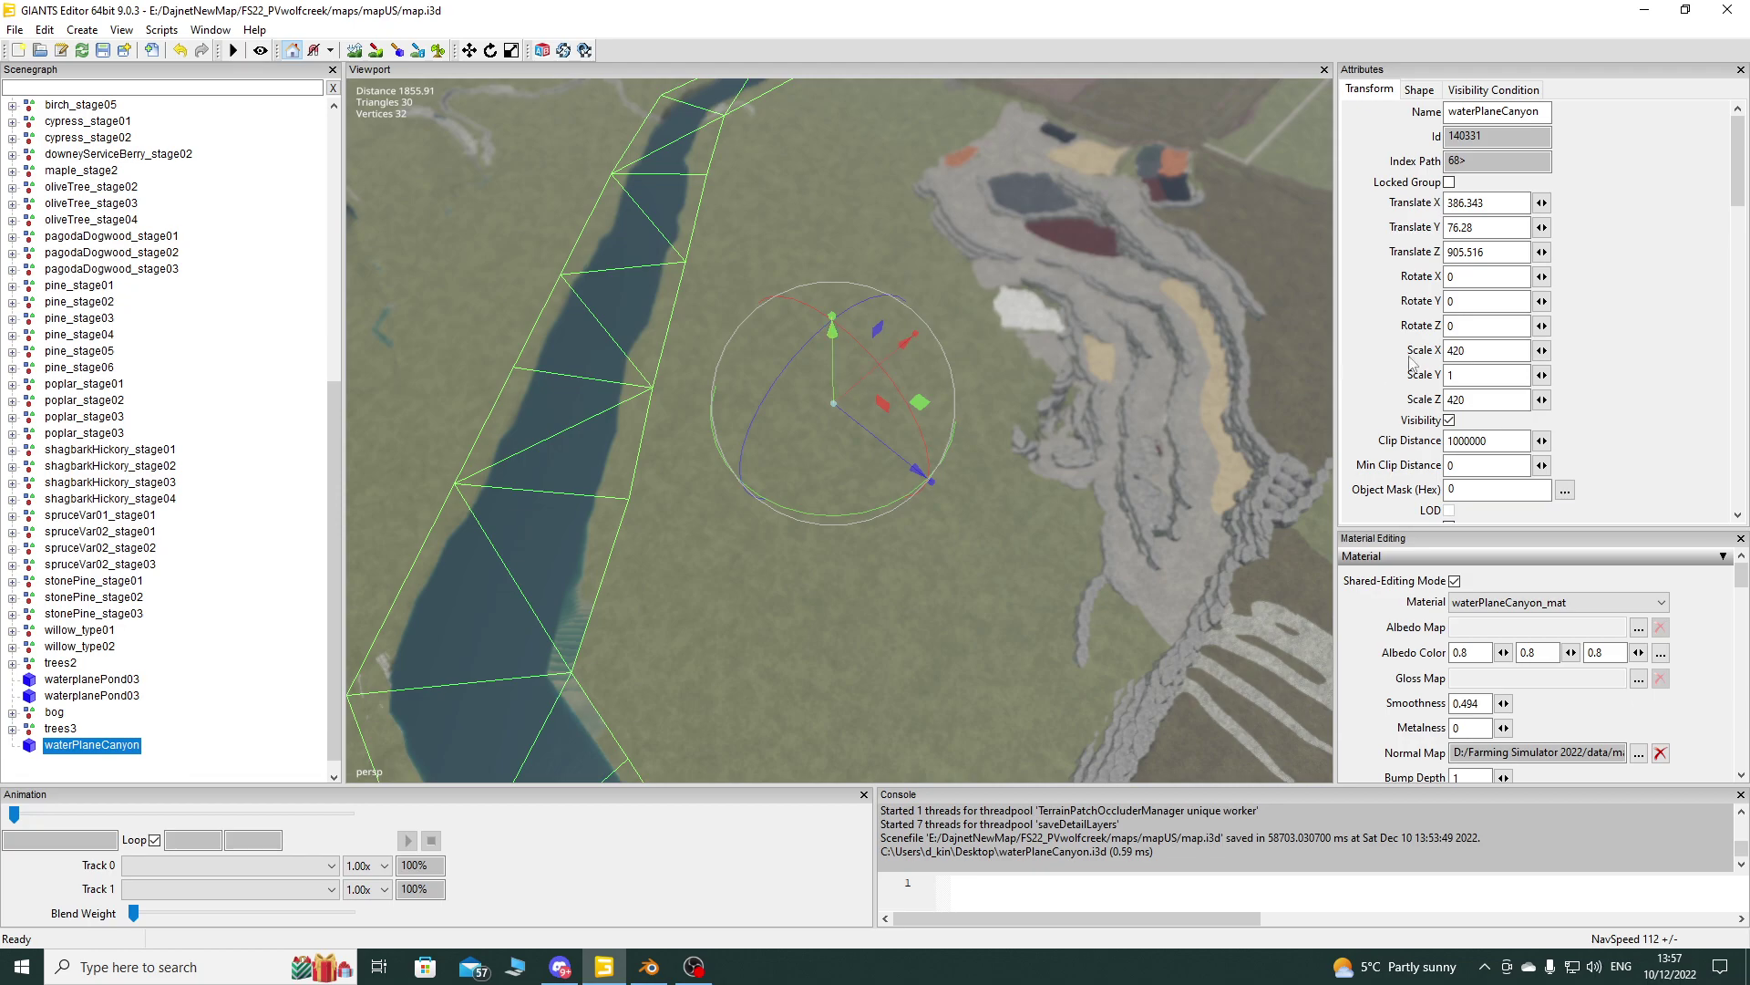
Step: Set waterPlaneCanyon's Translate Y to 75
left_click(1506, 226)
key("BackSpace")
key("BackSpace")
key("BackSpace")
type("5")
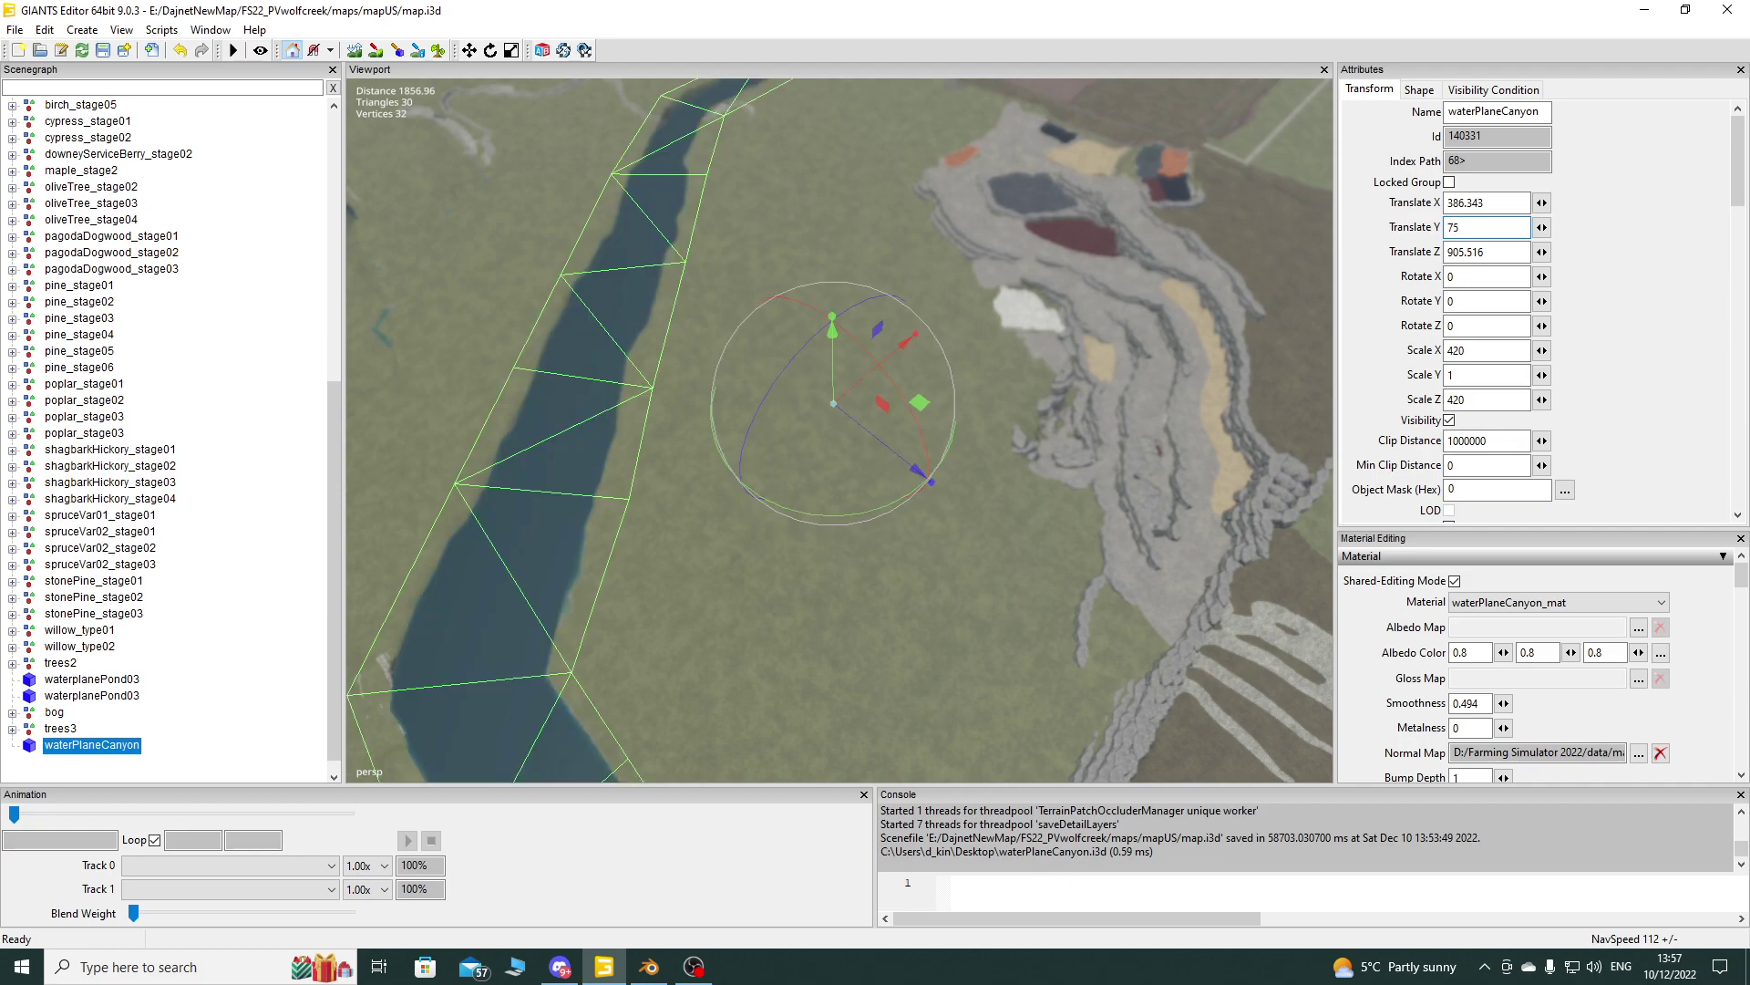
Step: Check both ends of waterPlaneCanyon at the map edges and shift it to about 922.4 in Translate Z
right_click_drag(830, 501, 894, 497)
right_click_drag(1126, 567, 821, 602)
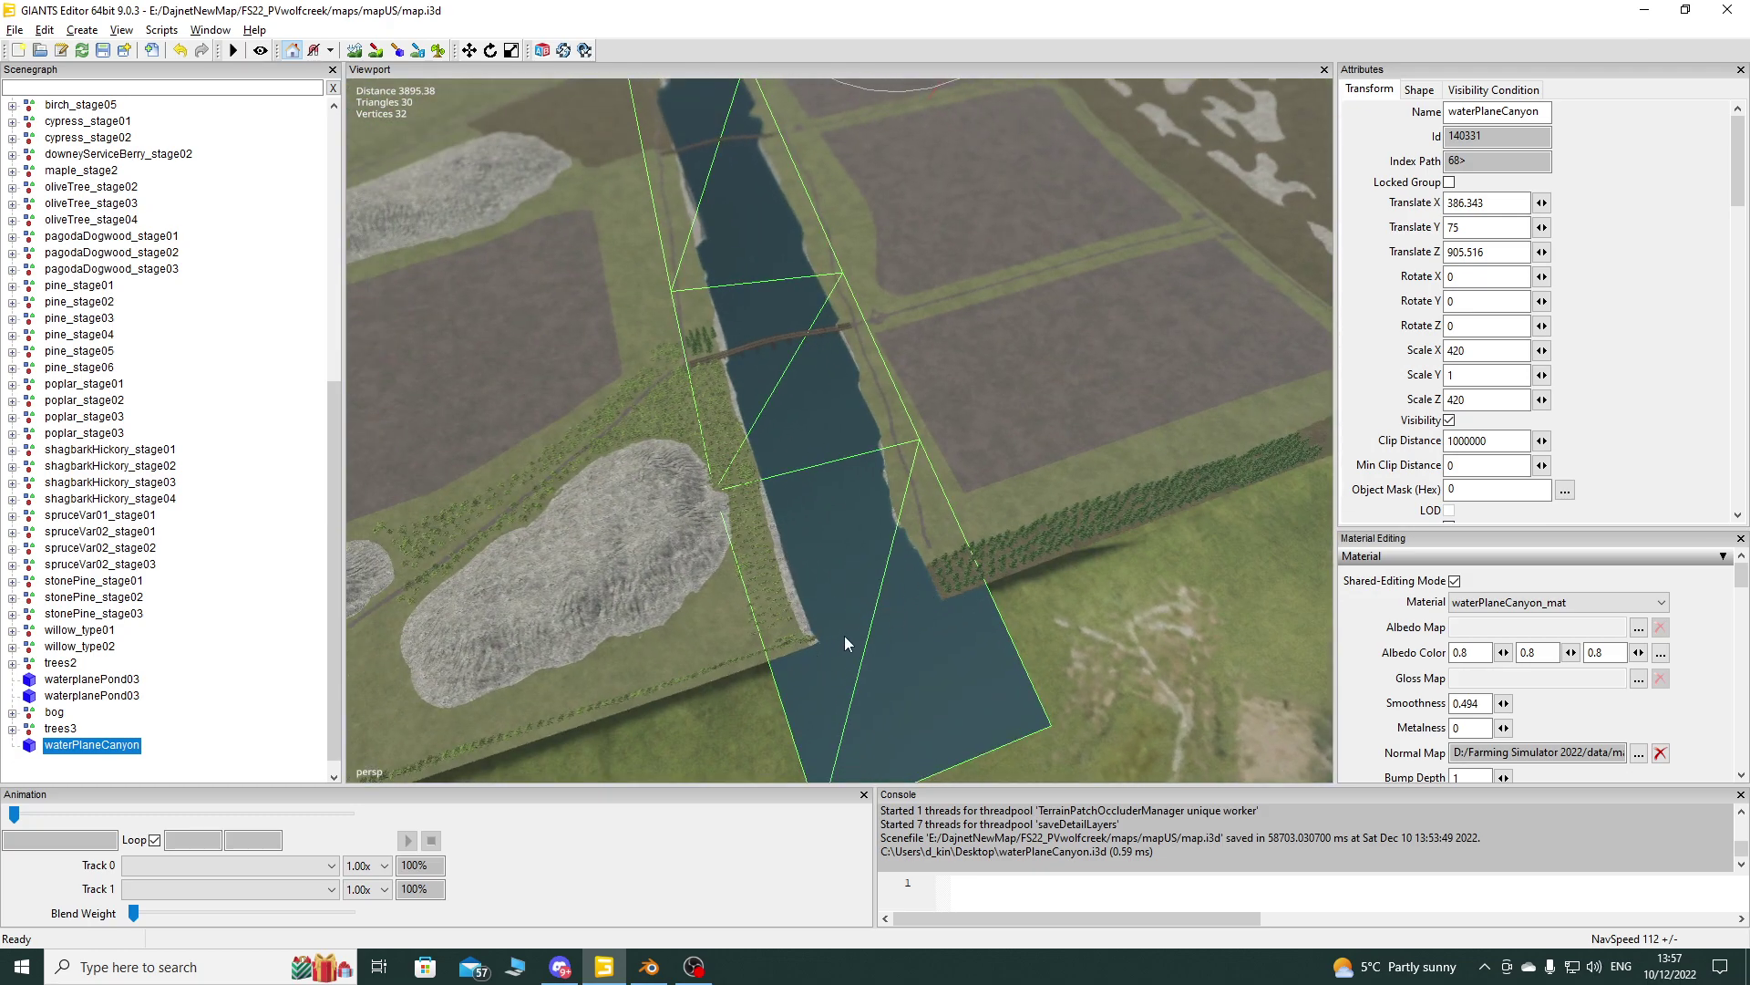
right_click_drag(835, 626, 929, 649)
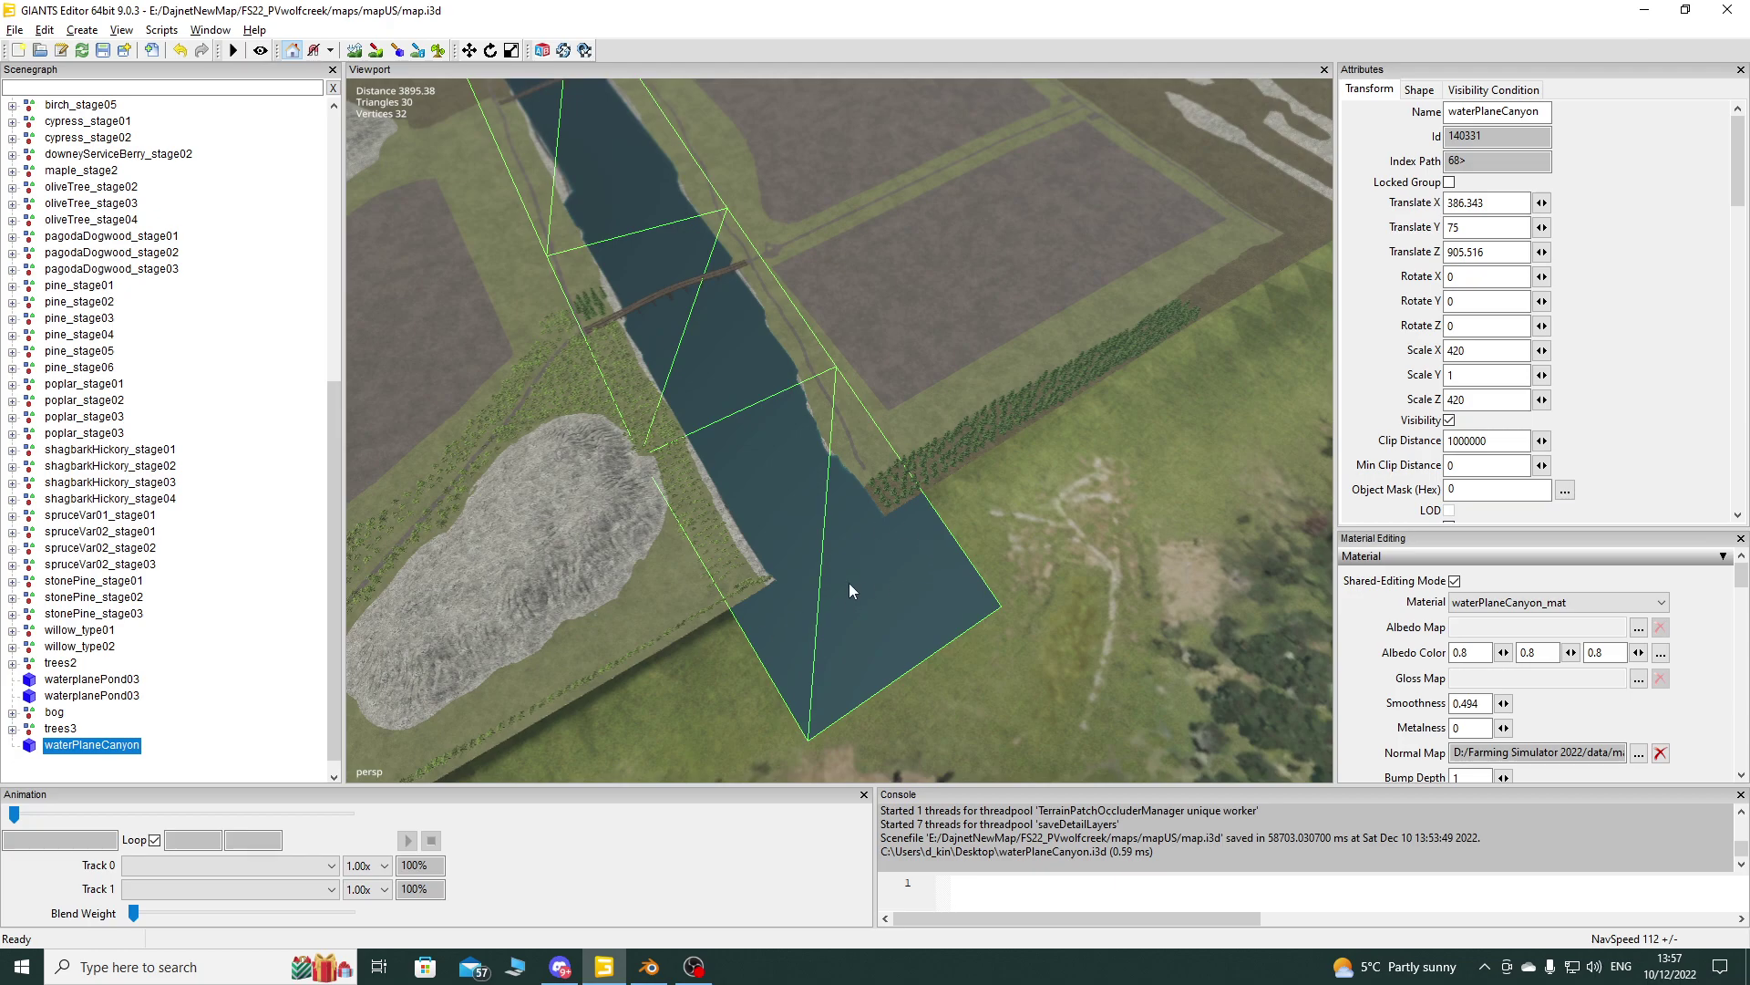
right_click_drag(877, 574, 731, 222)
right_click_drag(1045, 414, 829, 193)
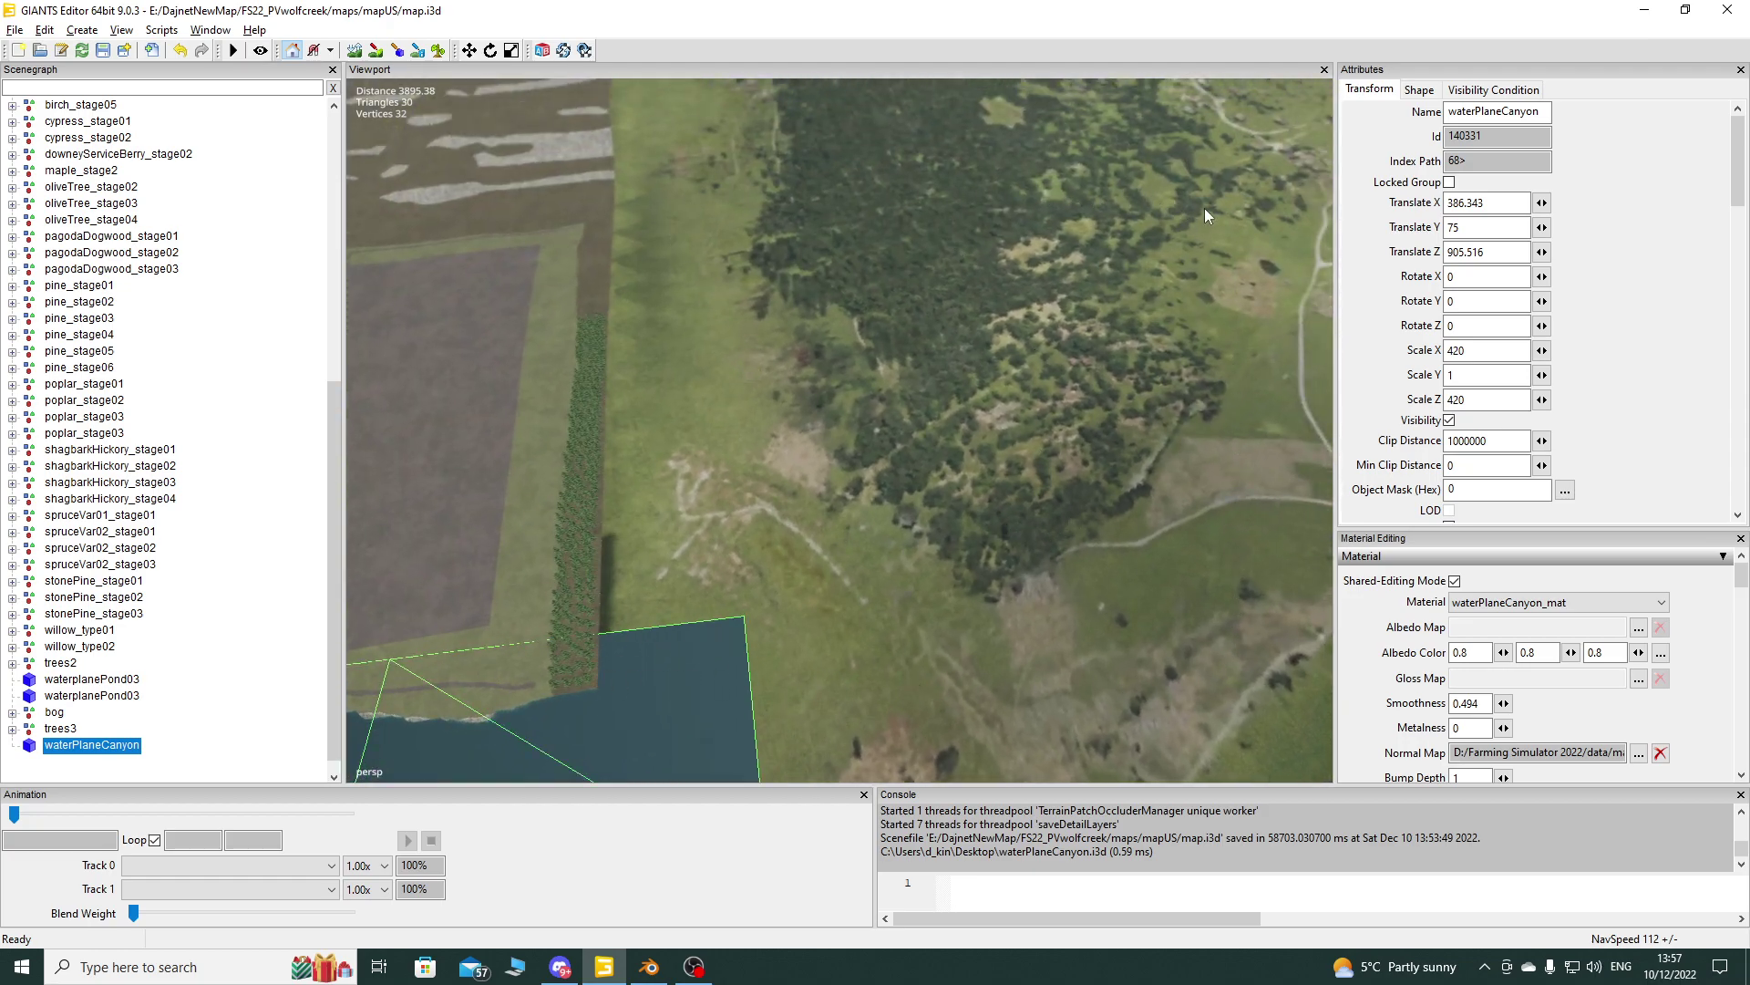
right_click_drag(1036, 635, 601, 334)
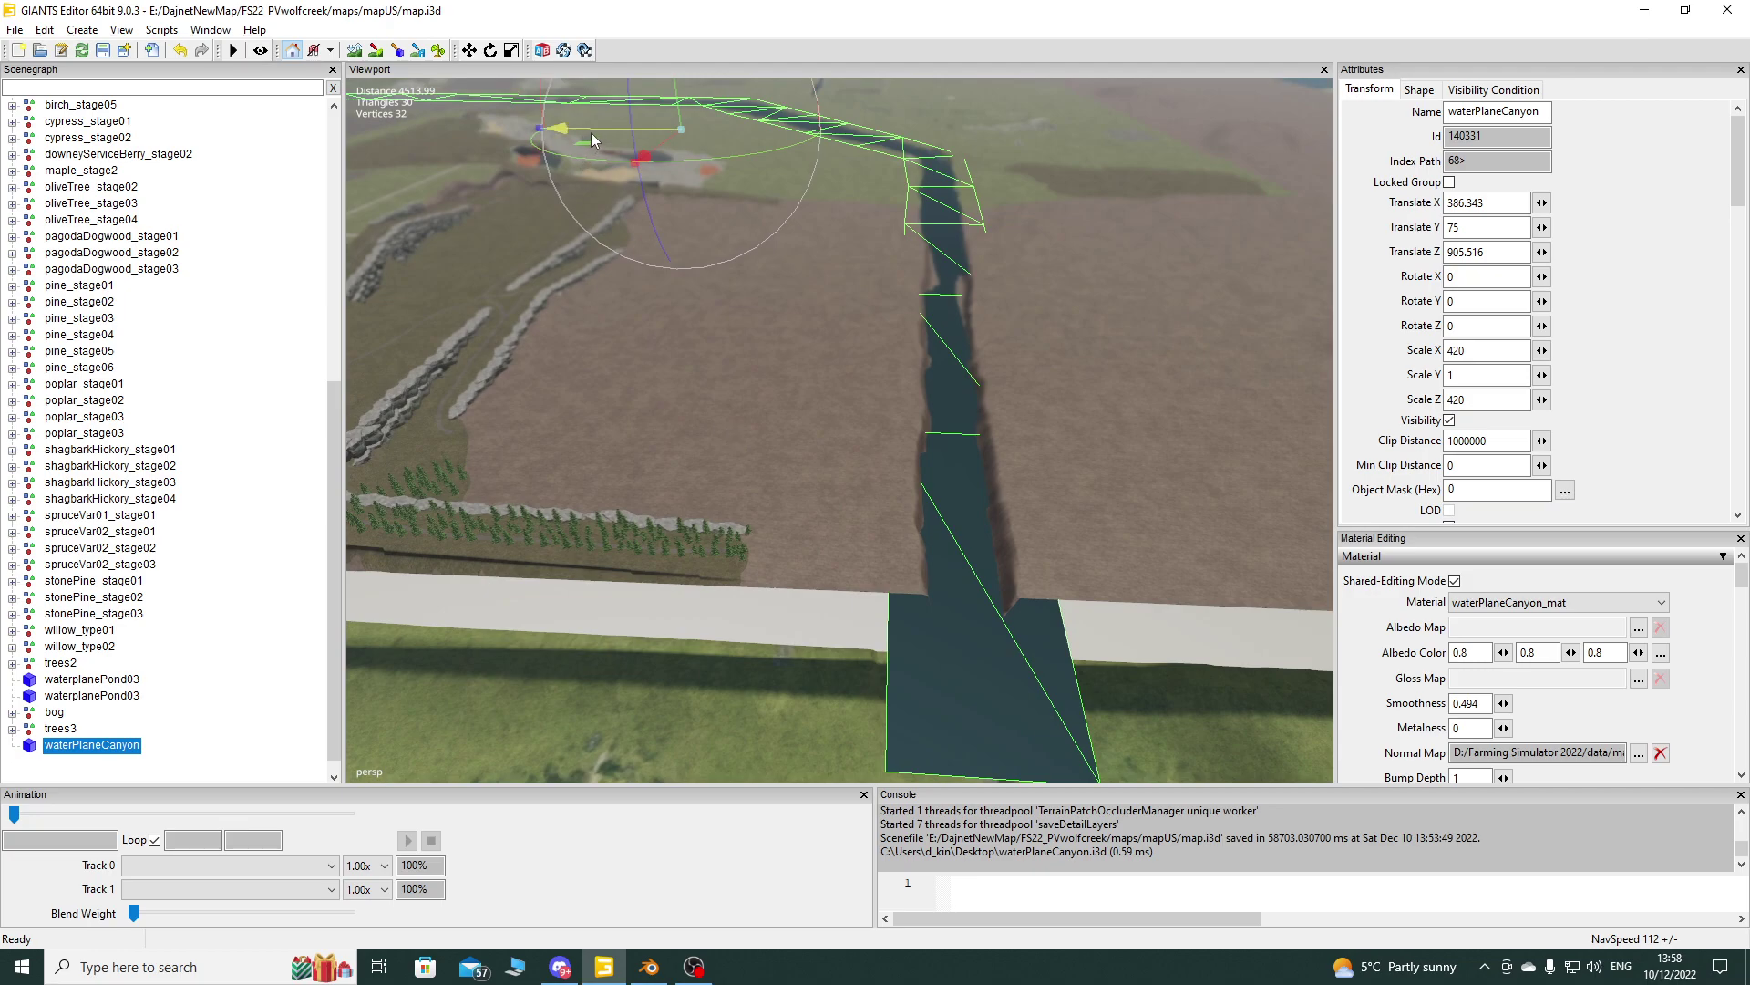
left_click_drag(592, 135, 588, 133)
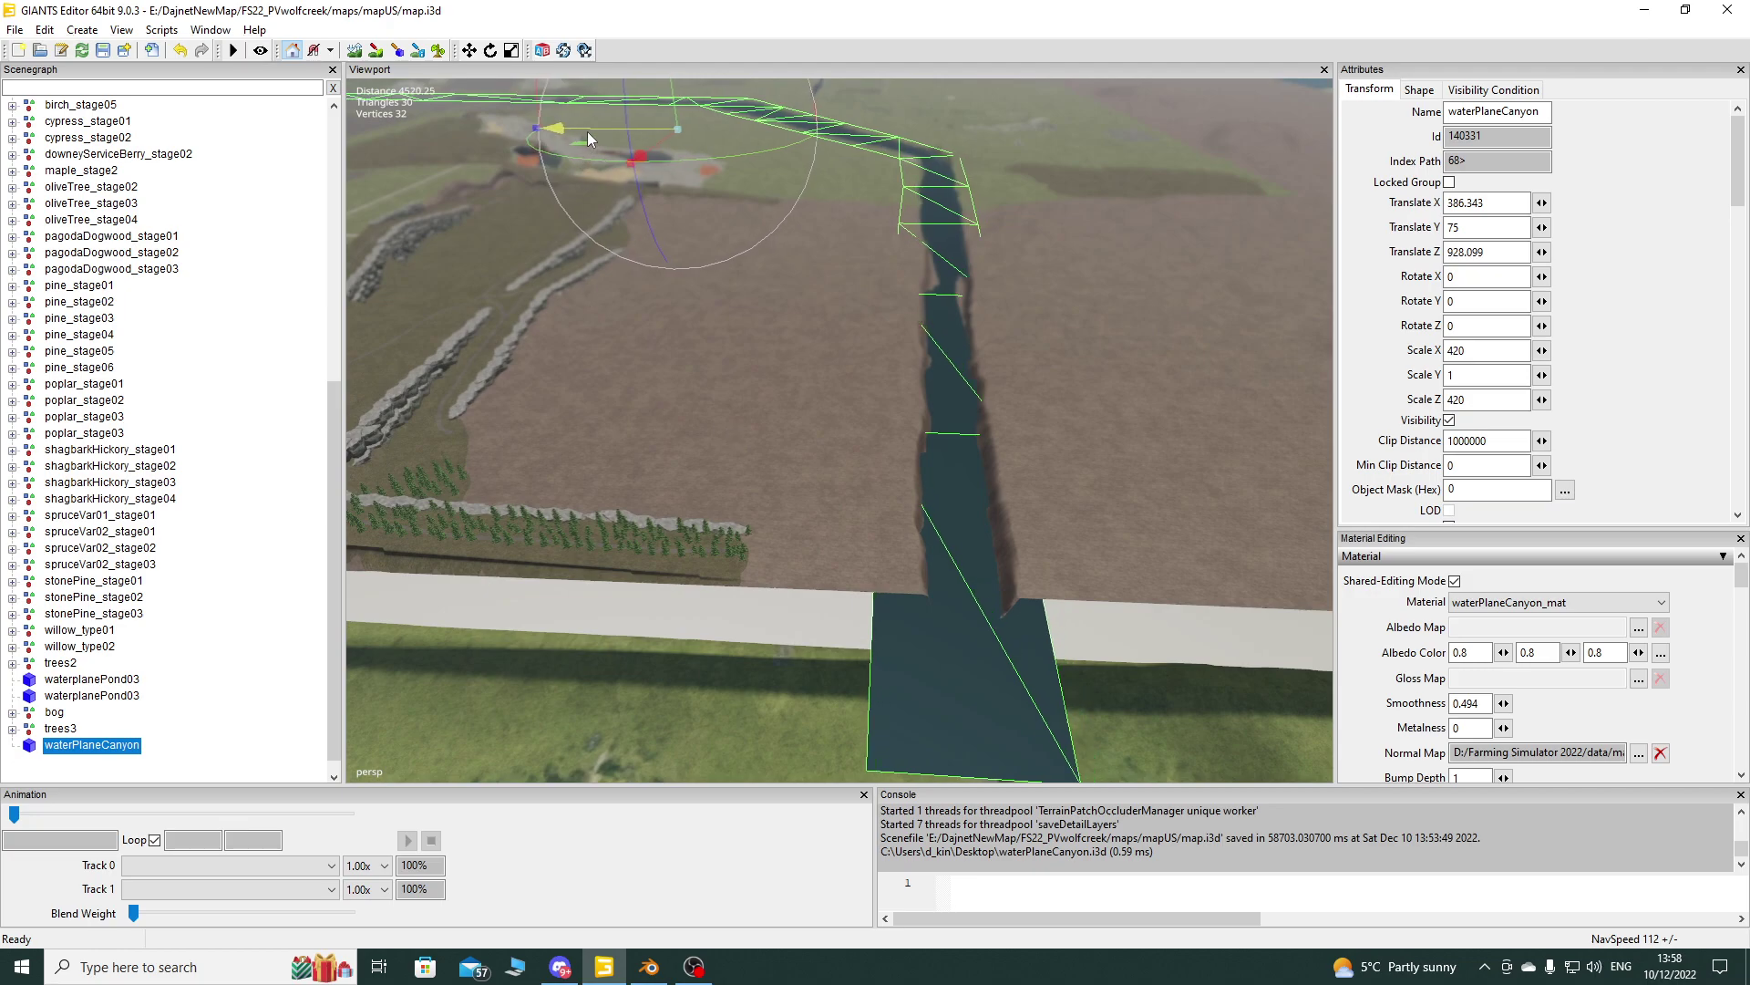
left_click_drag(587, 132, 588, 132)
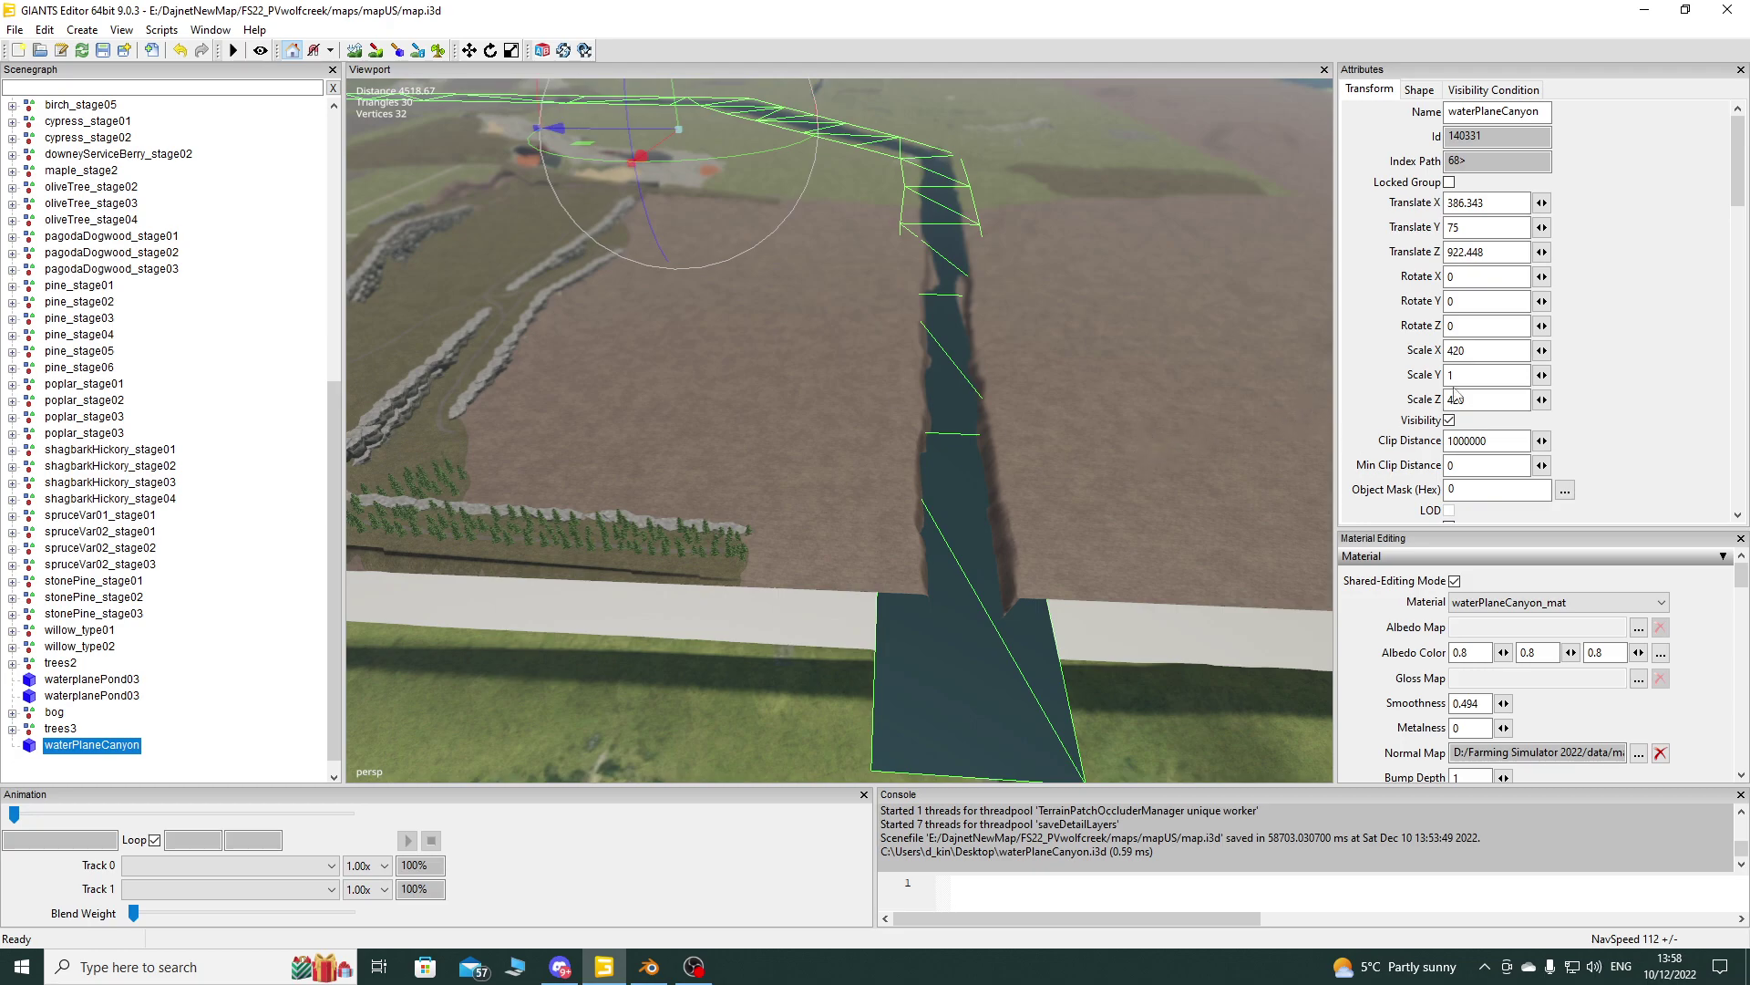
Step: Set waterPlaneCanyon's Scale X and Scale Z to 415
key("BackSpace")
key("BackSpace")
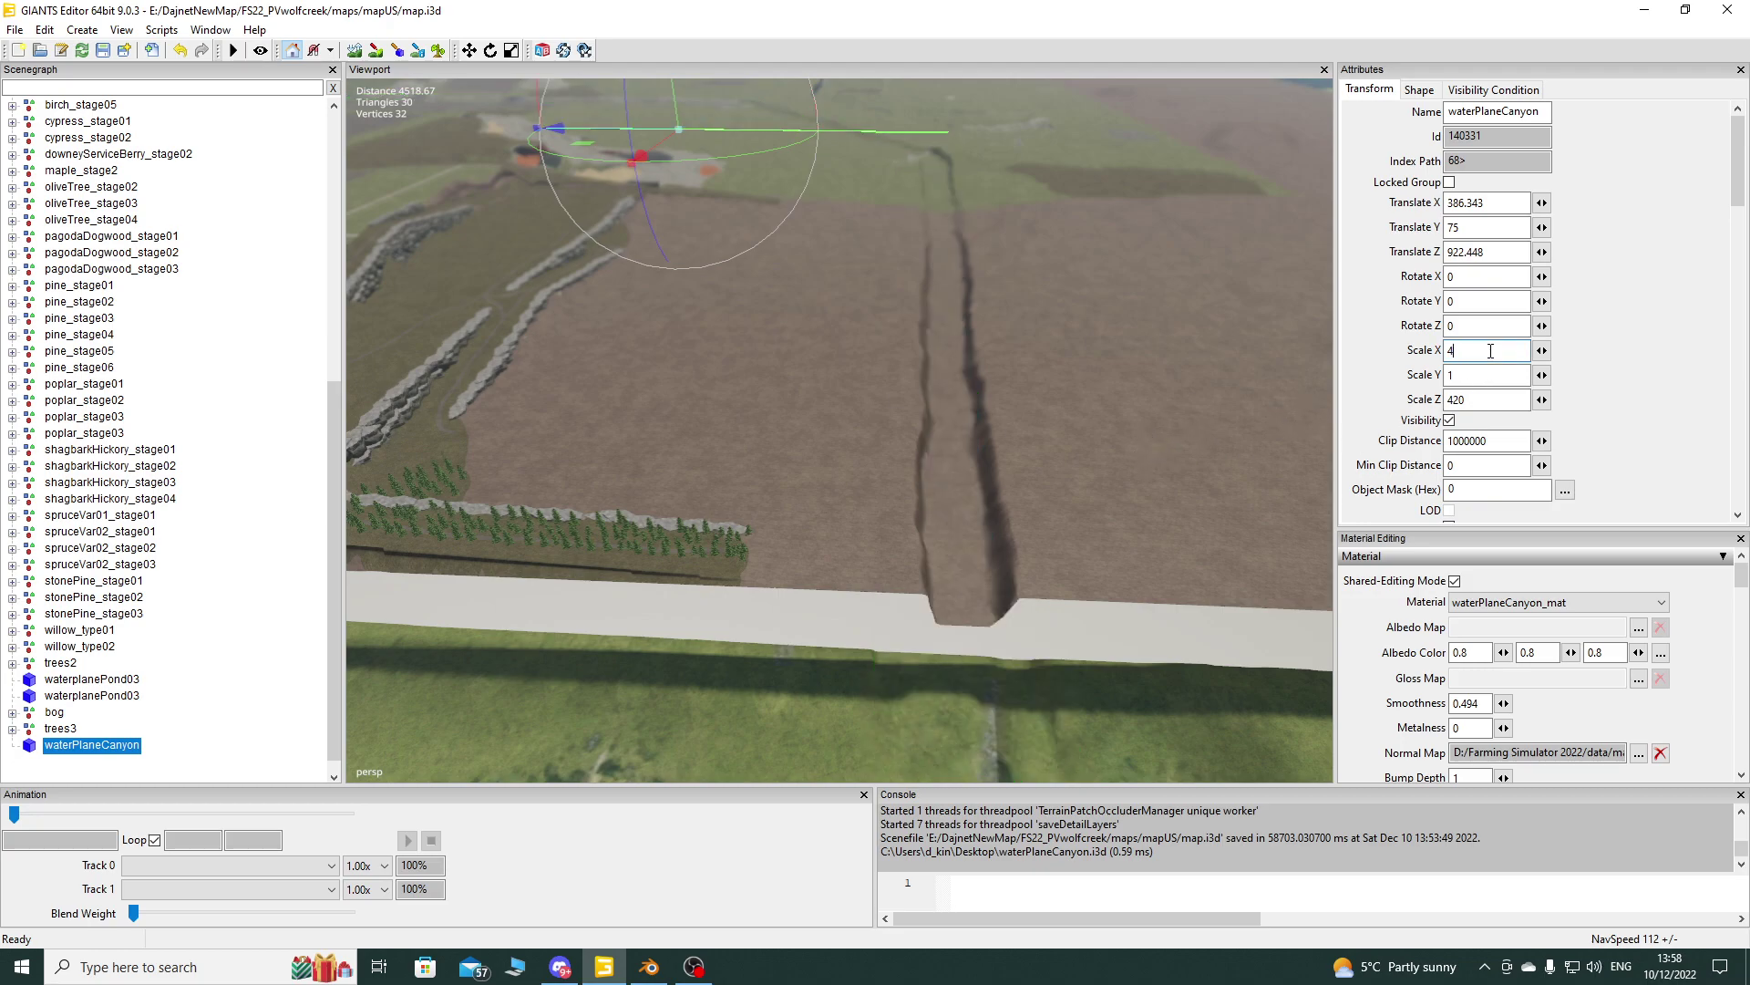
type("15")
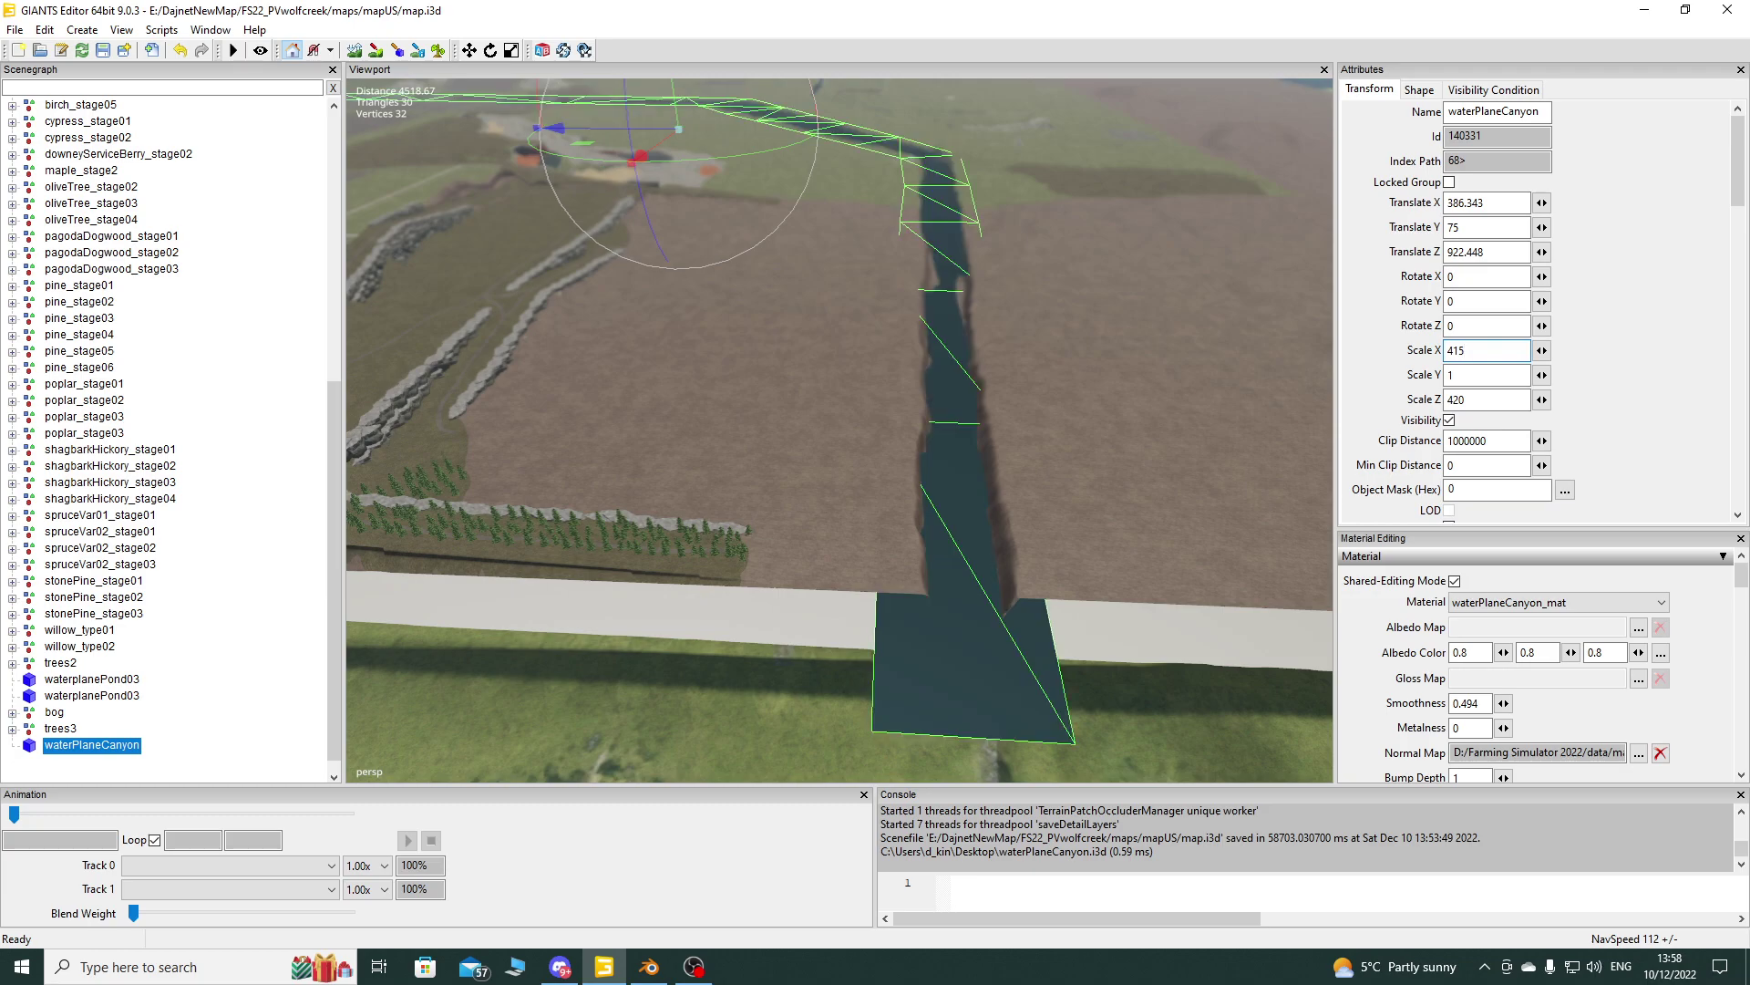
type("415")
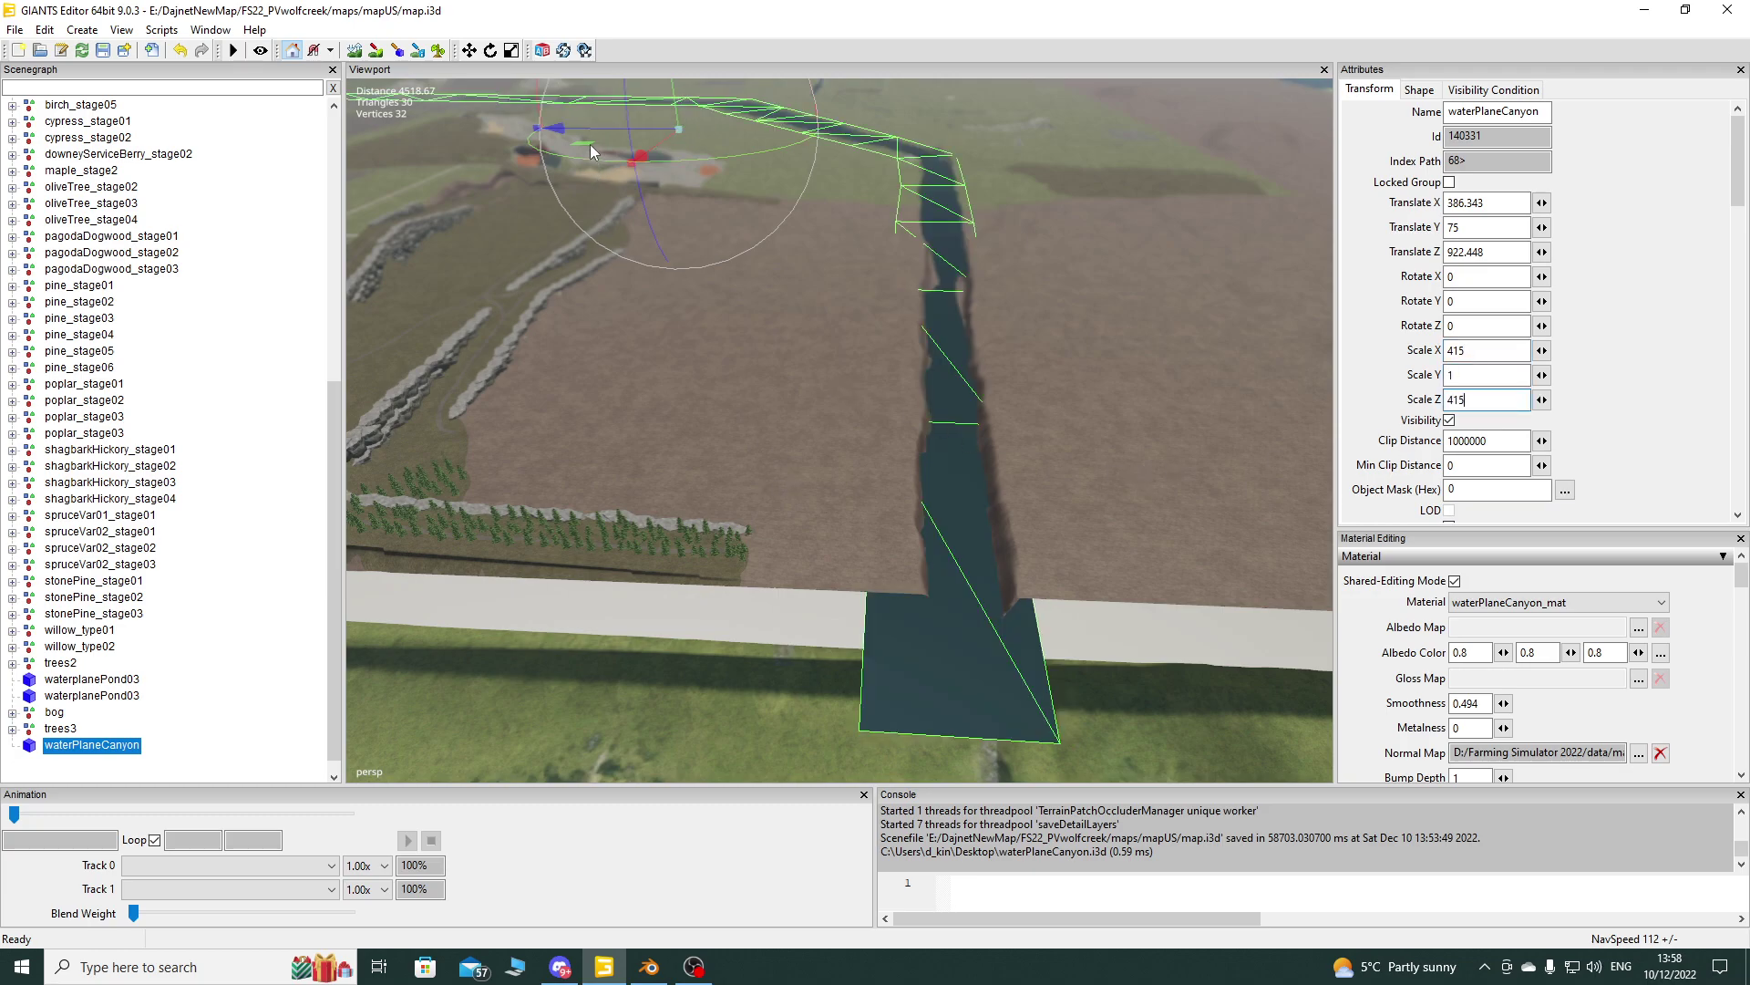
Step: Reposition waterPlaneCanyon along the canyon to about 376.0 in Translate X and 899.9 in Translate Z
left_click_drag(590, 129, 594, 130)
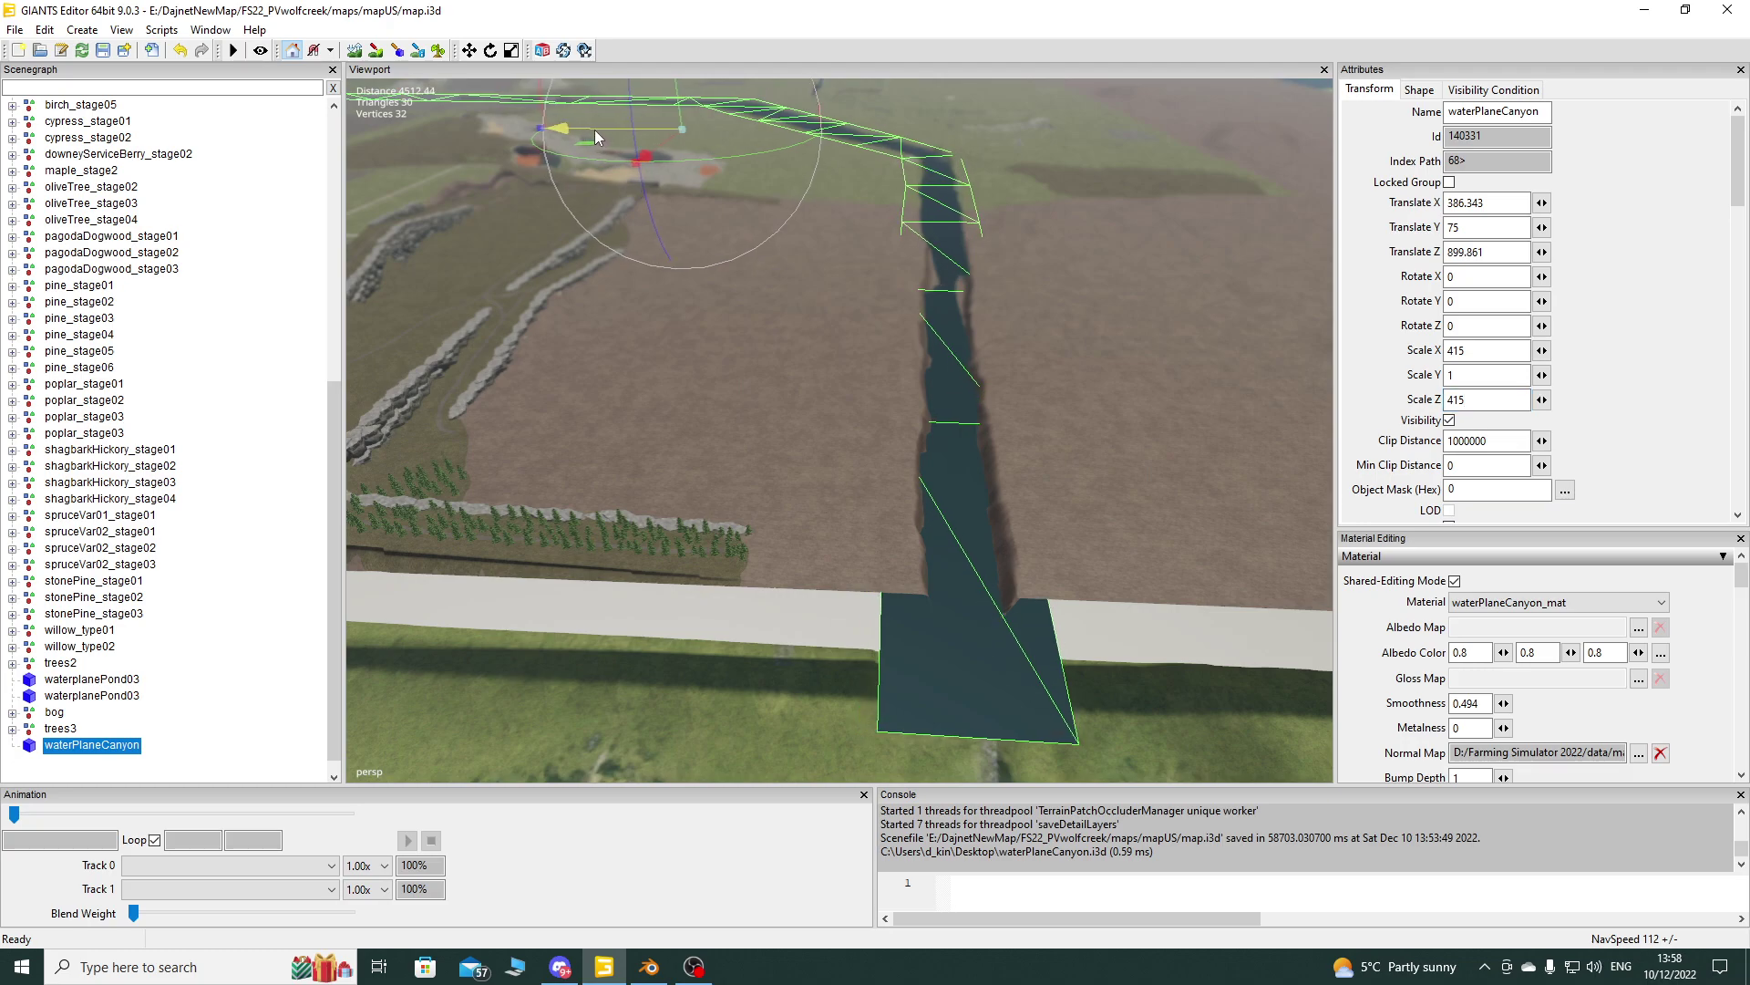
right_click_drag(800, 435, 918, 270)
right_click_drag(764, 479, 942, 423)
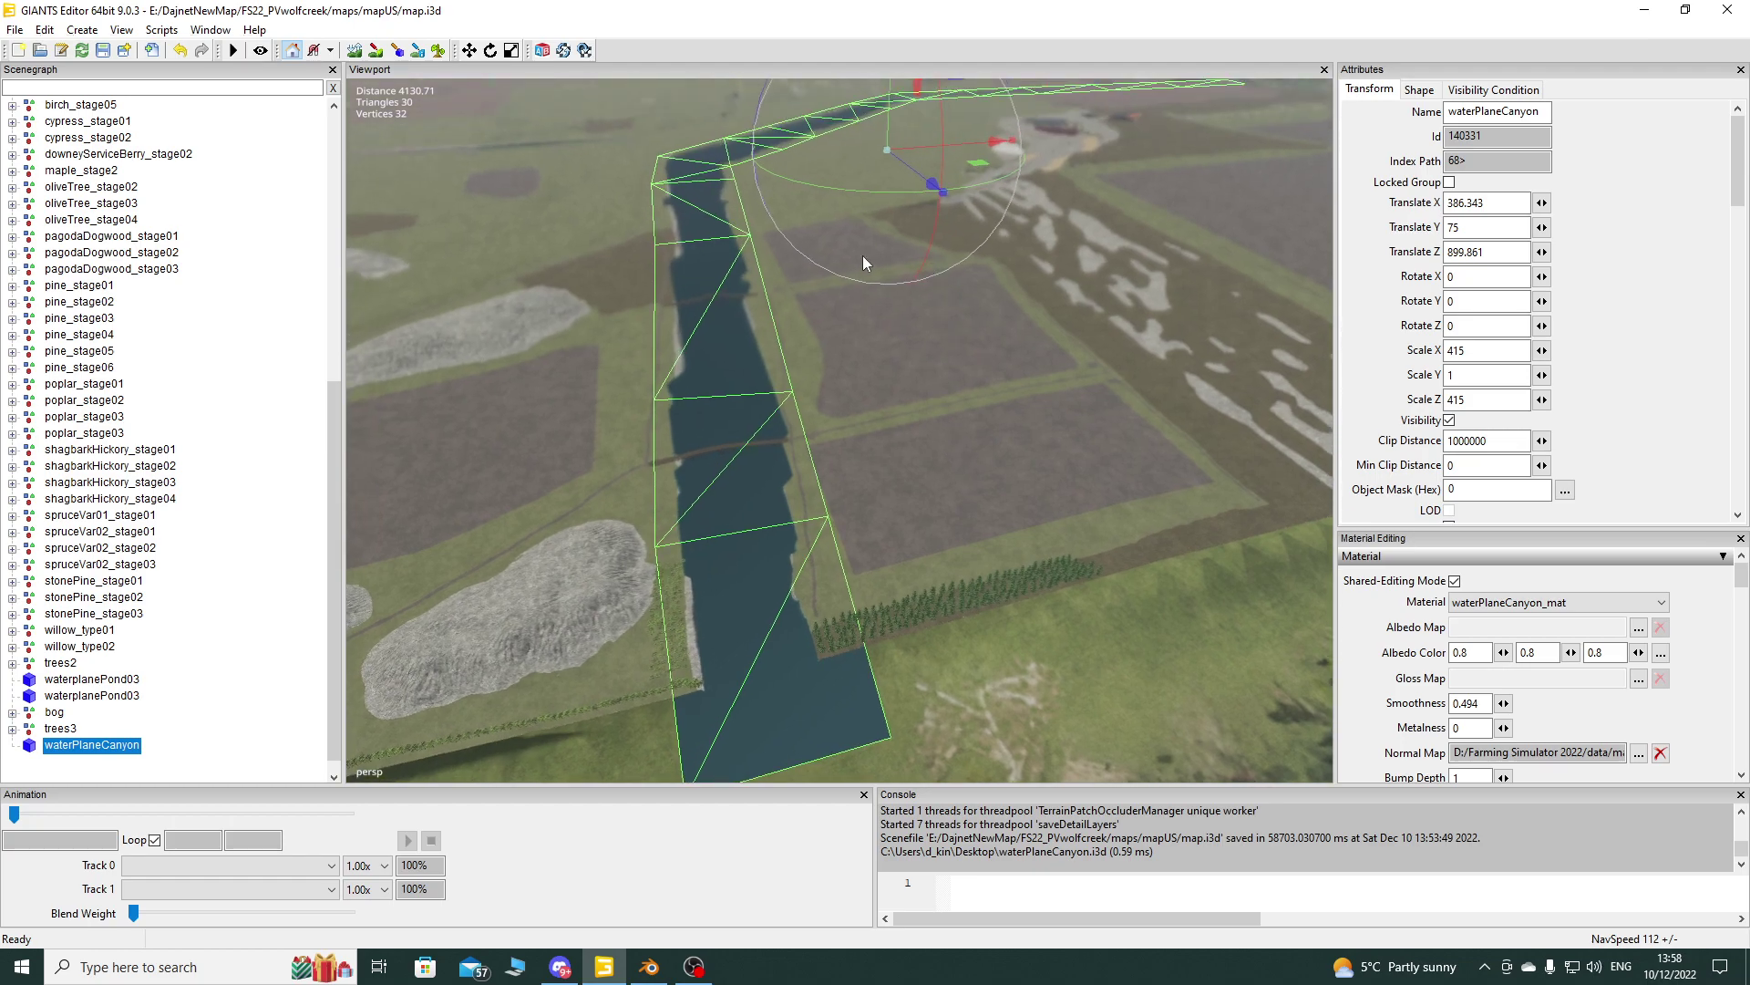
left_click_drag(964, 138, 965, 146)
right_click_drag(807, 340, 813, 354)
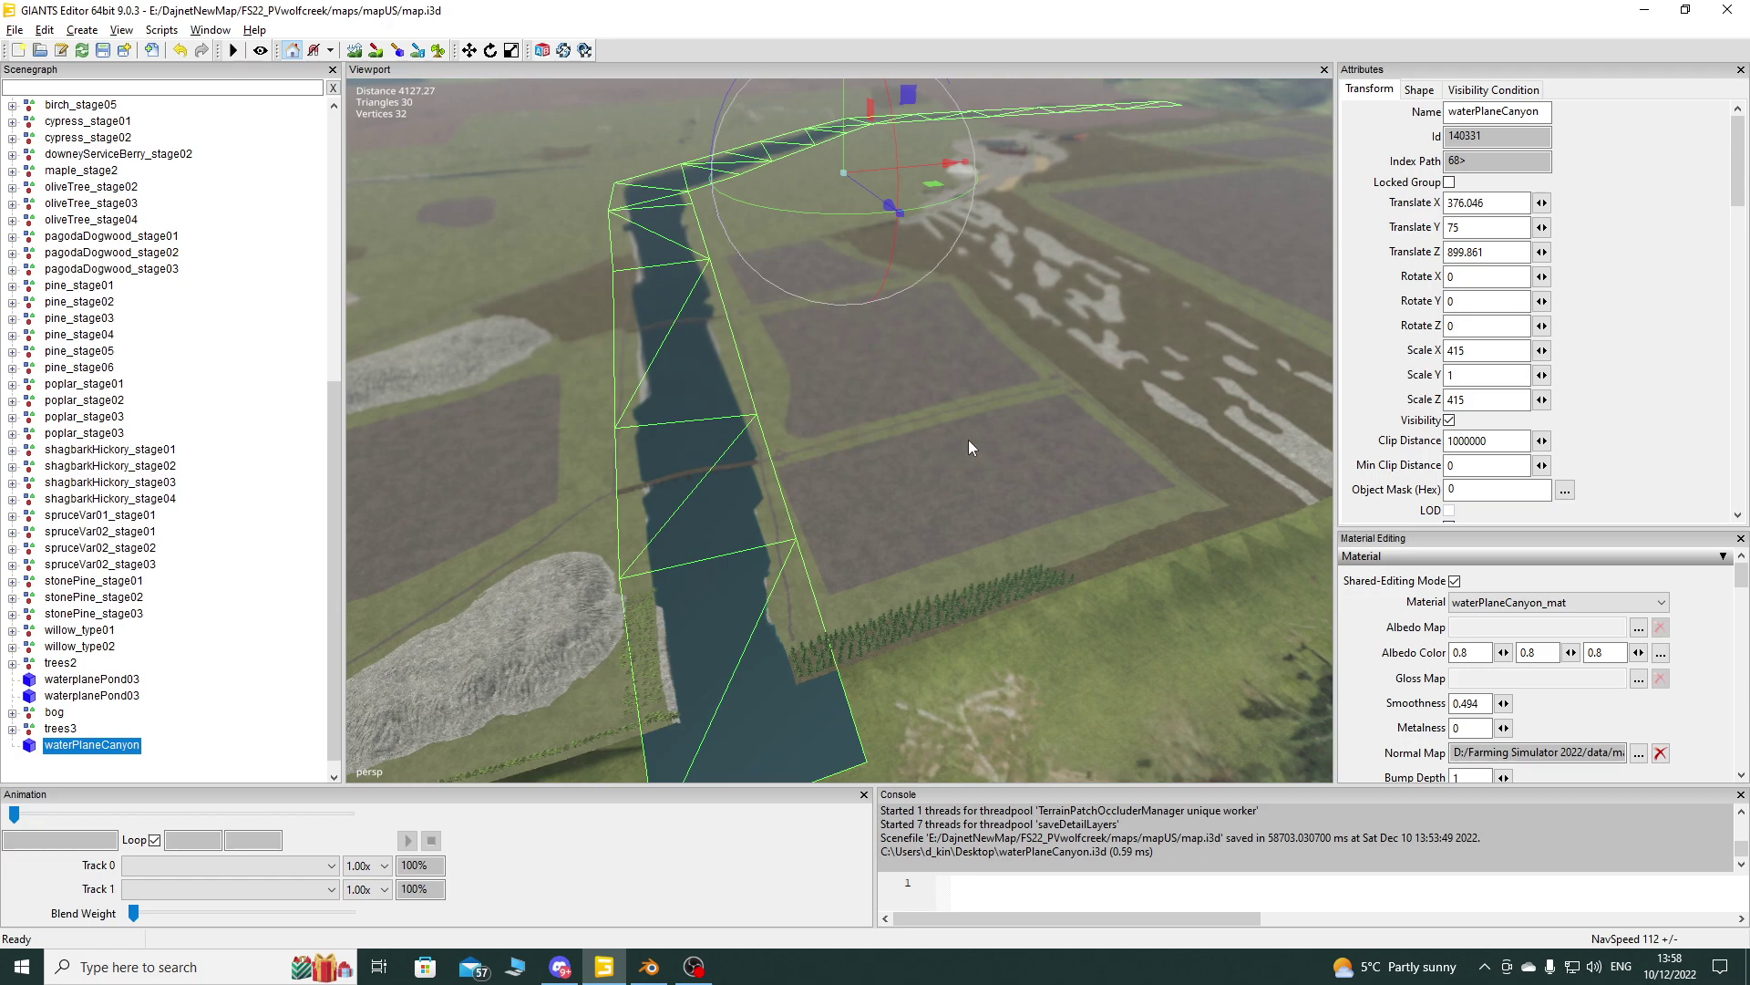
Step: Examine from above how waterPlaneCanyon covers the canyon along its length
right_click_drag(963, 450, 741, 440)
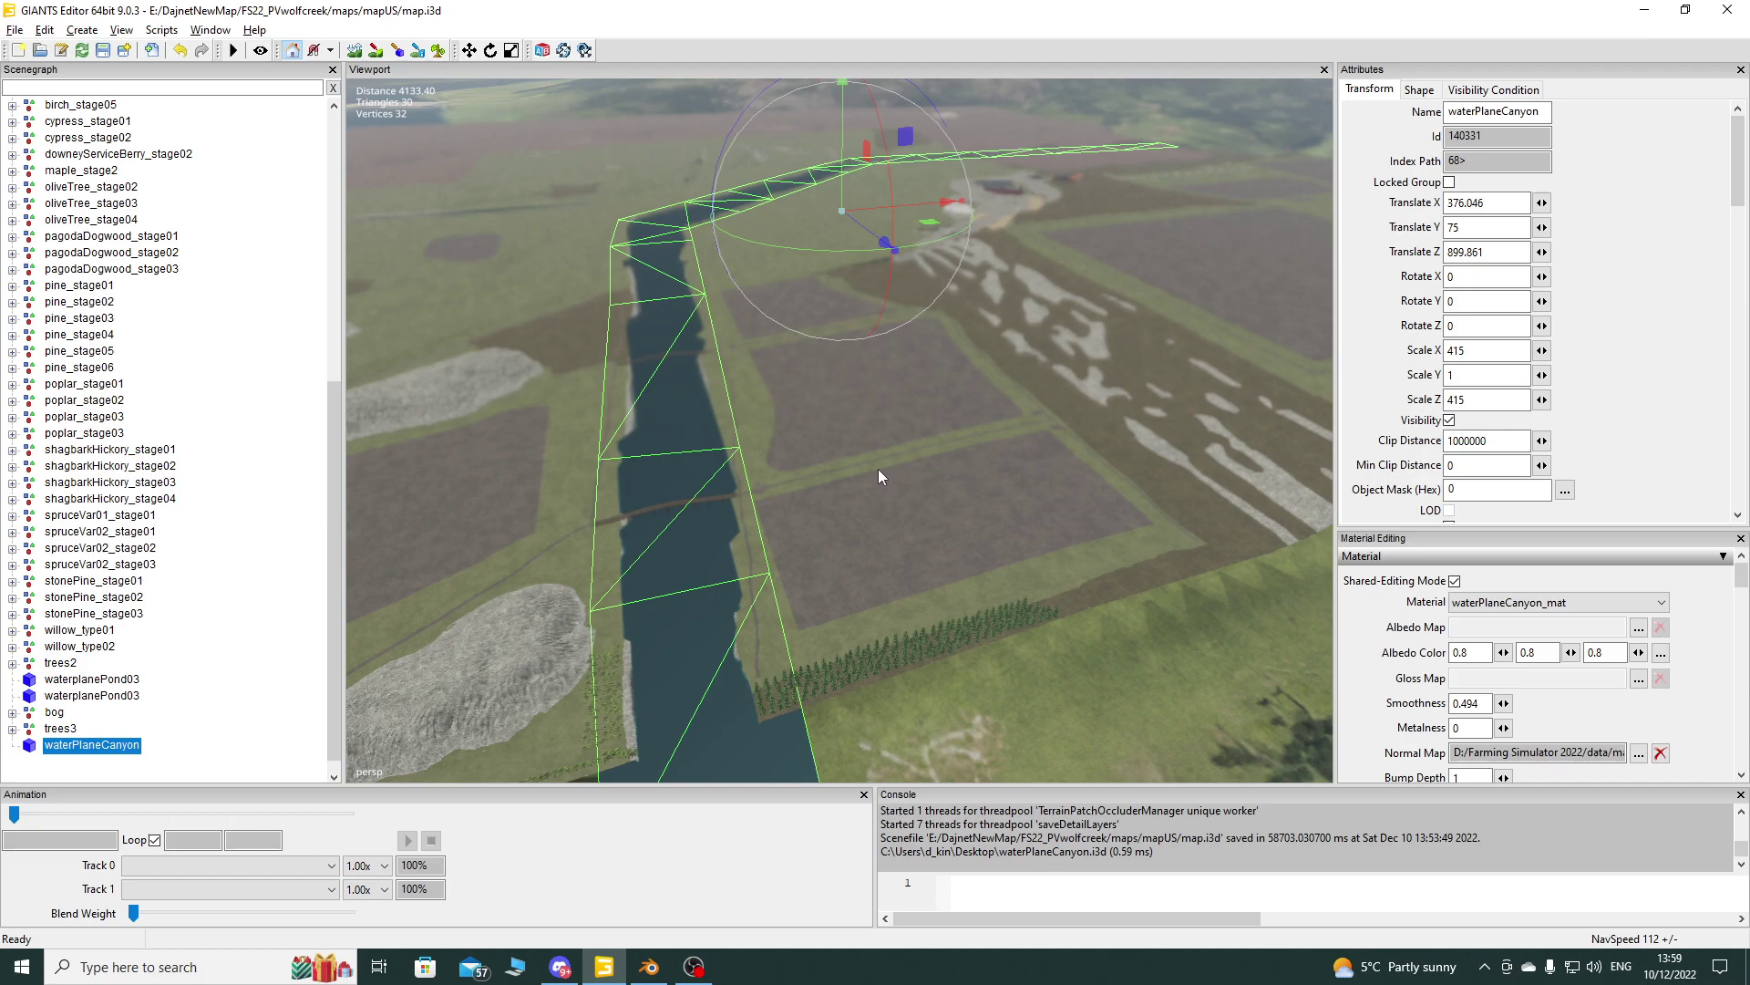
right_click_drag(883, 474, 830, 509)
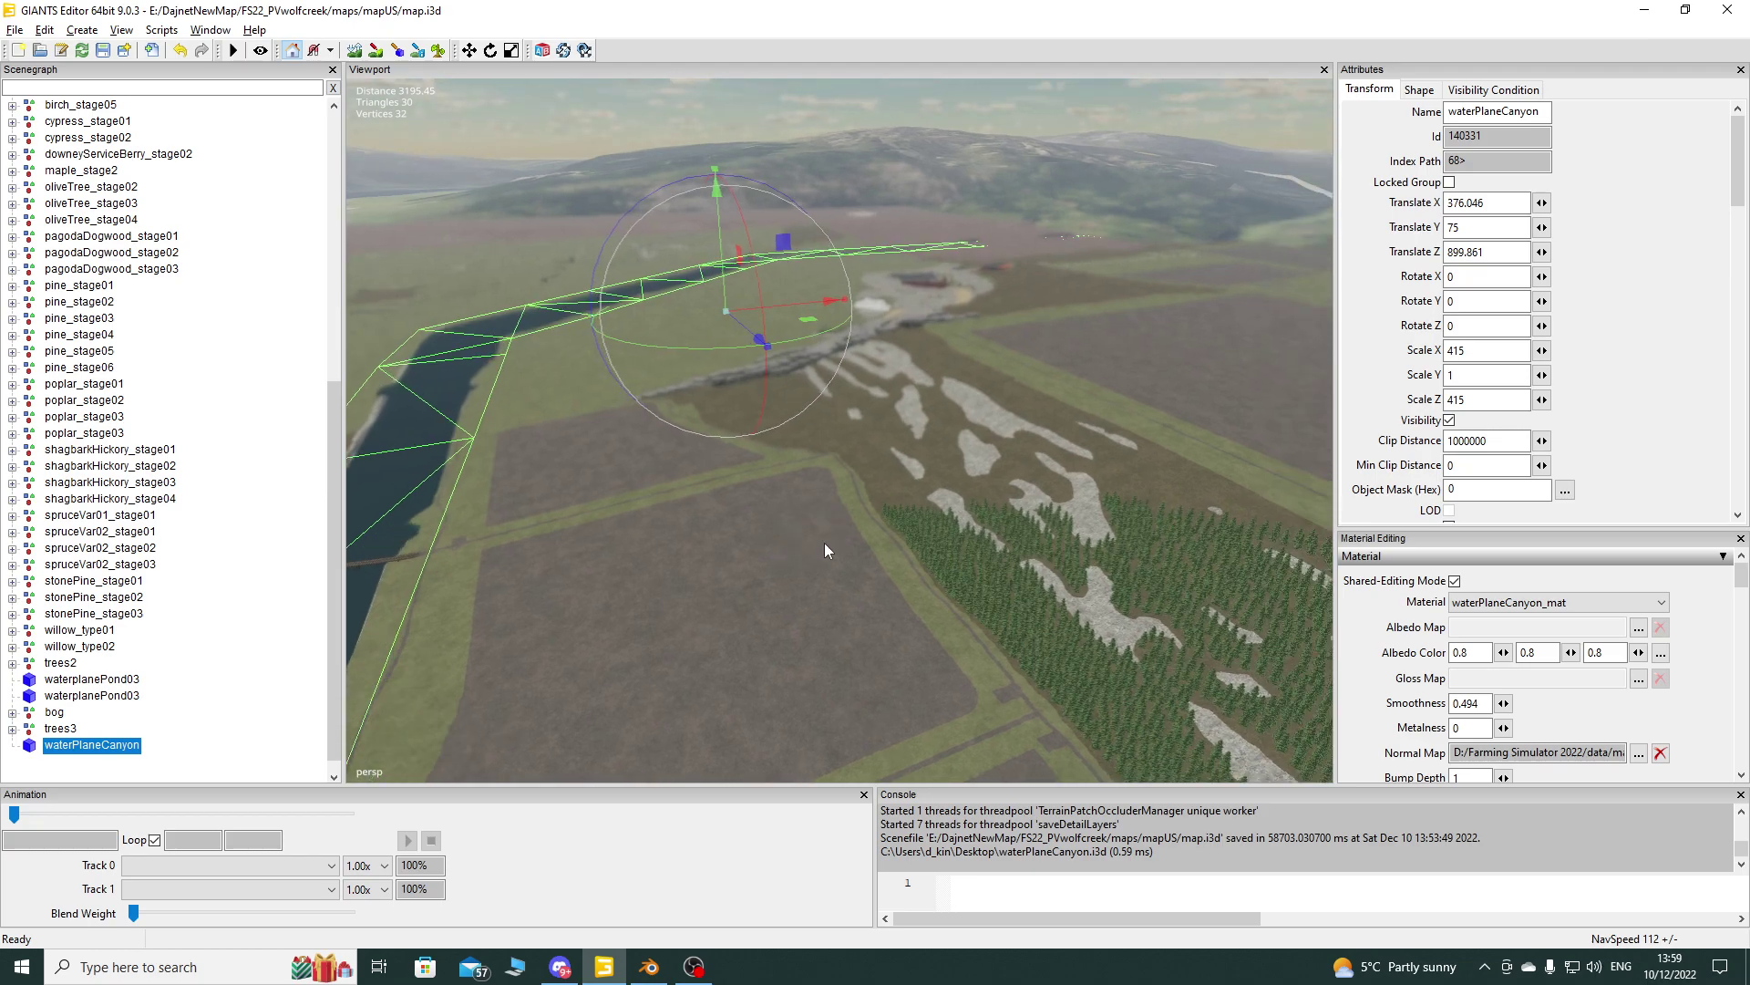
right_click_drag(796, 539, 938, 473)
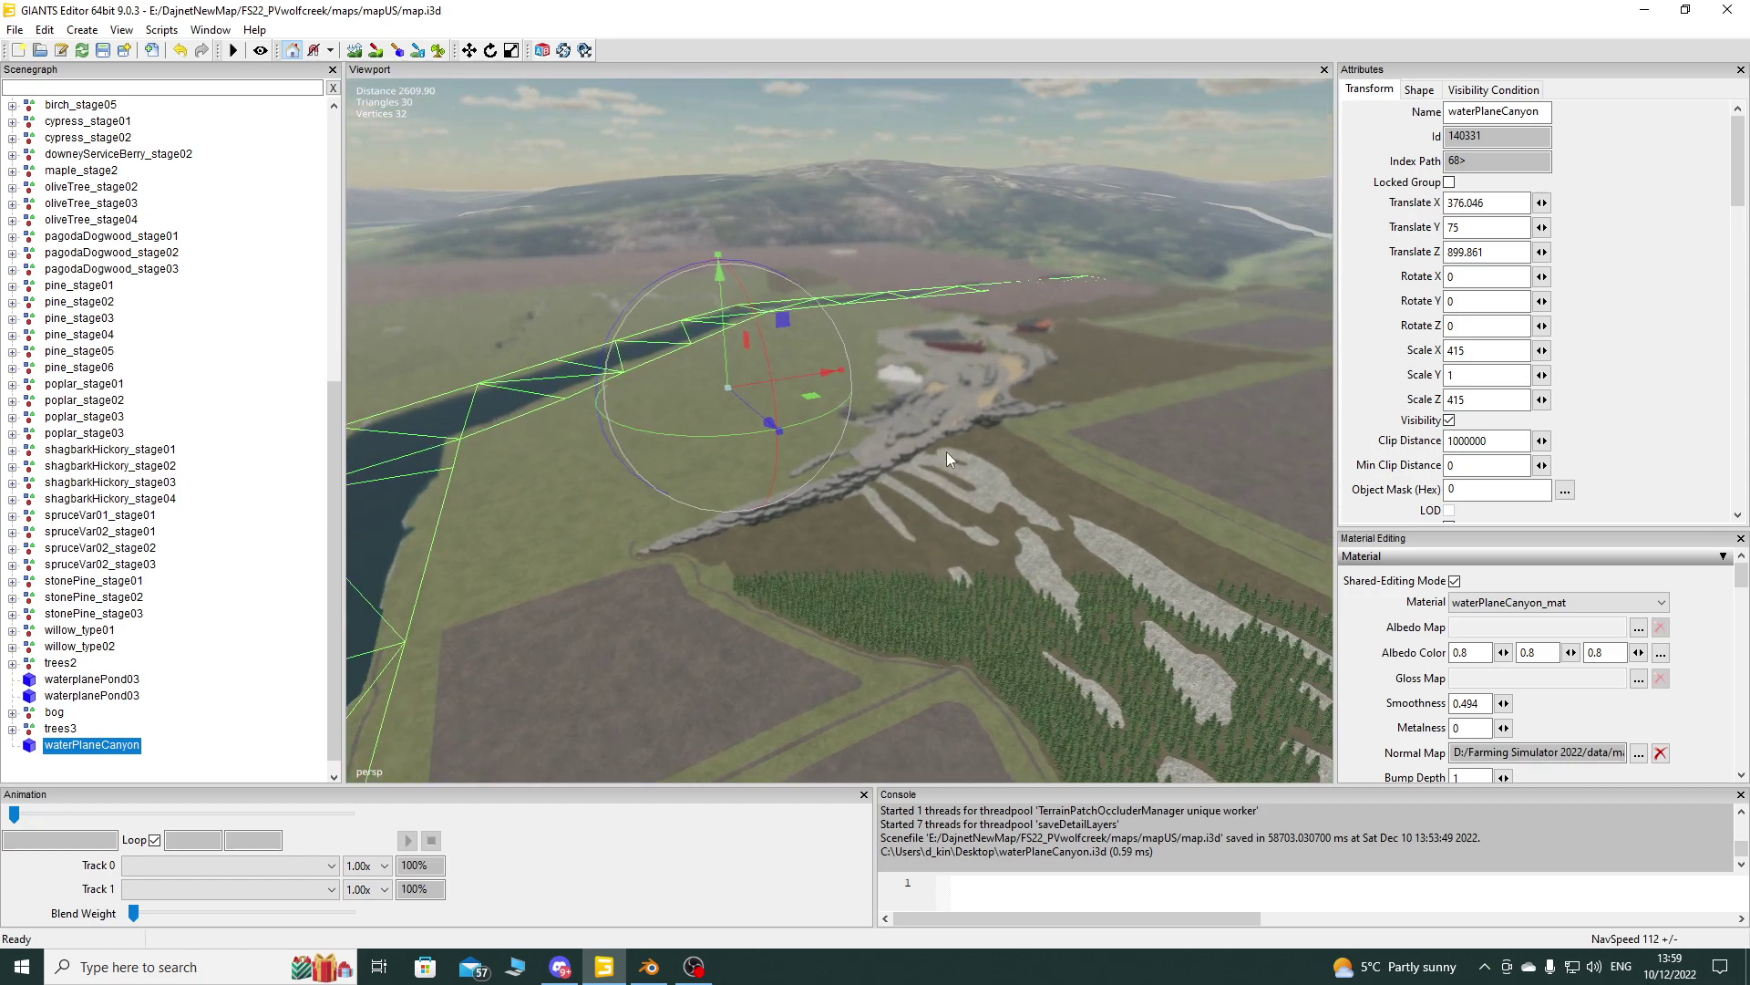
mouse_move(946, 402)
right_mouse_down()
mouse_move(784, 363)
mouse_move(921, 485)
mouse_move(965, 386)
mouse_move(945, 386)
right_mouse_up()
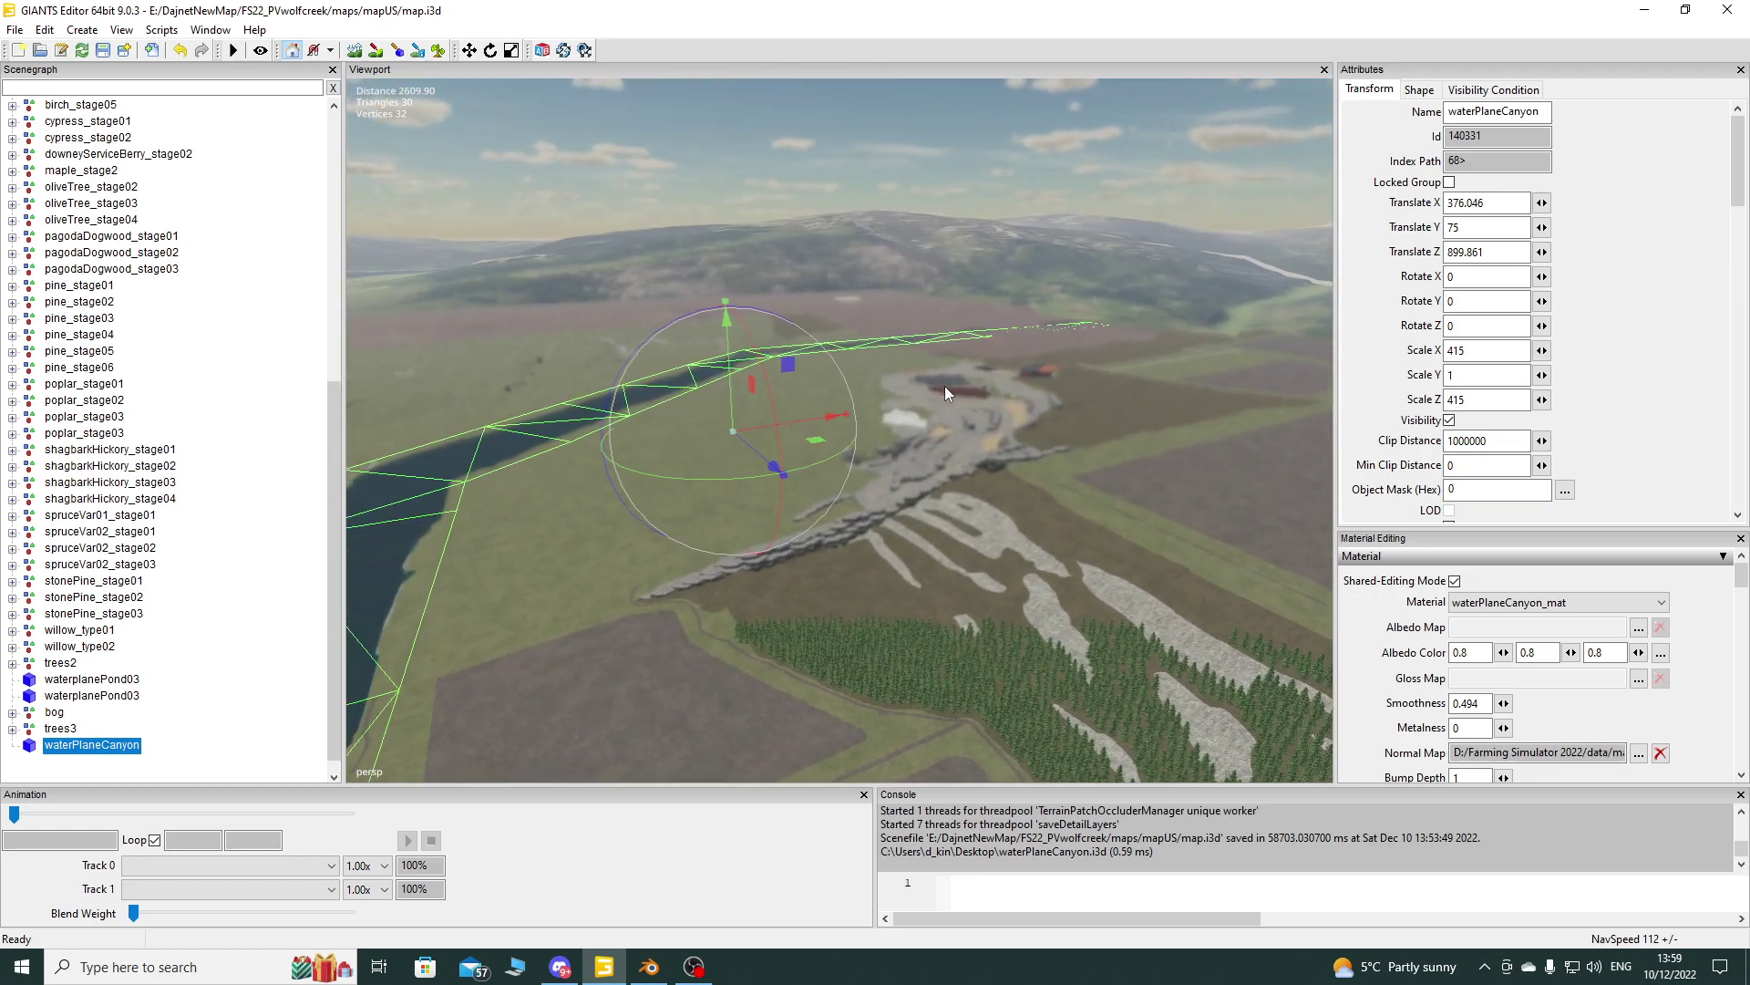
scroll(944, 386, "up", 4)
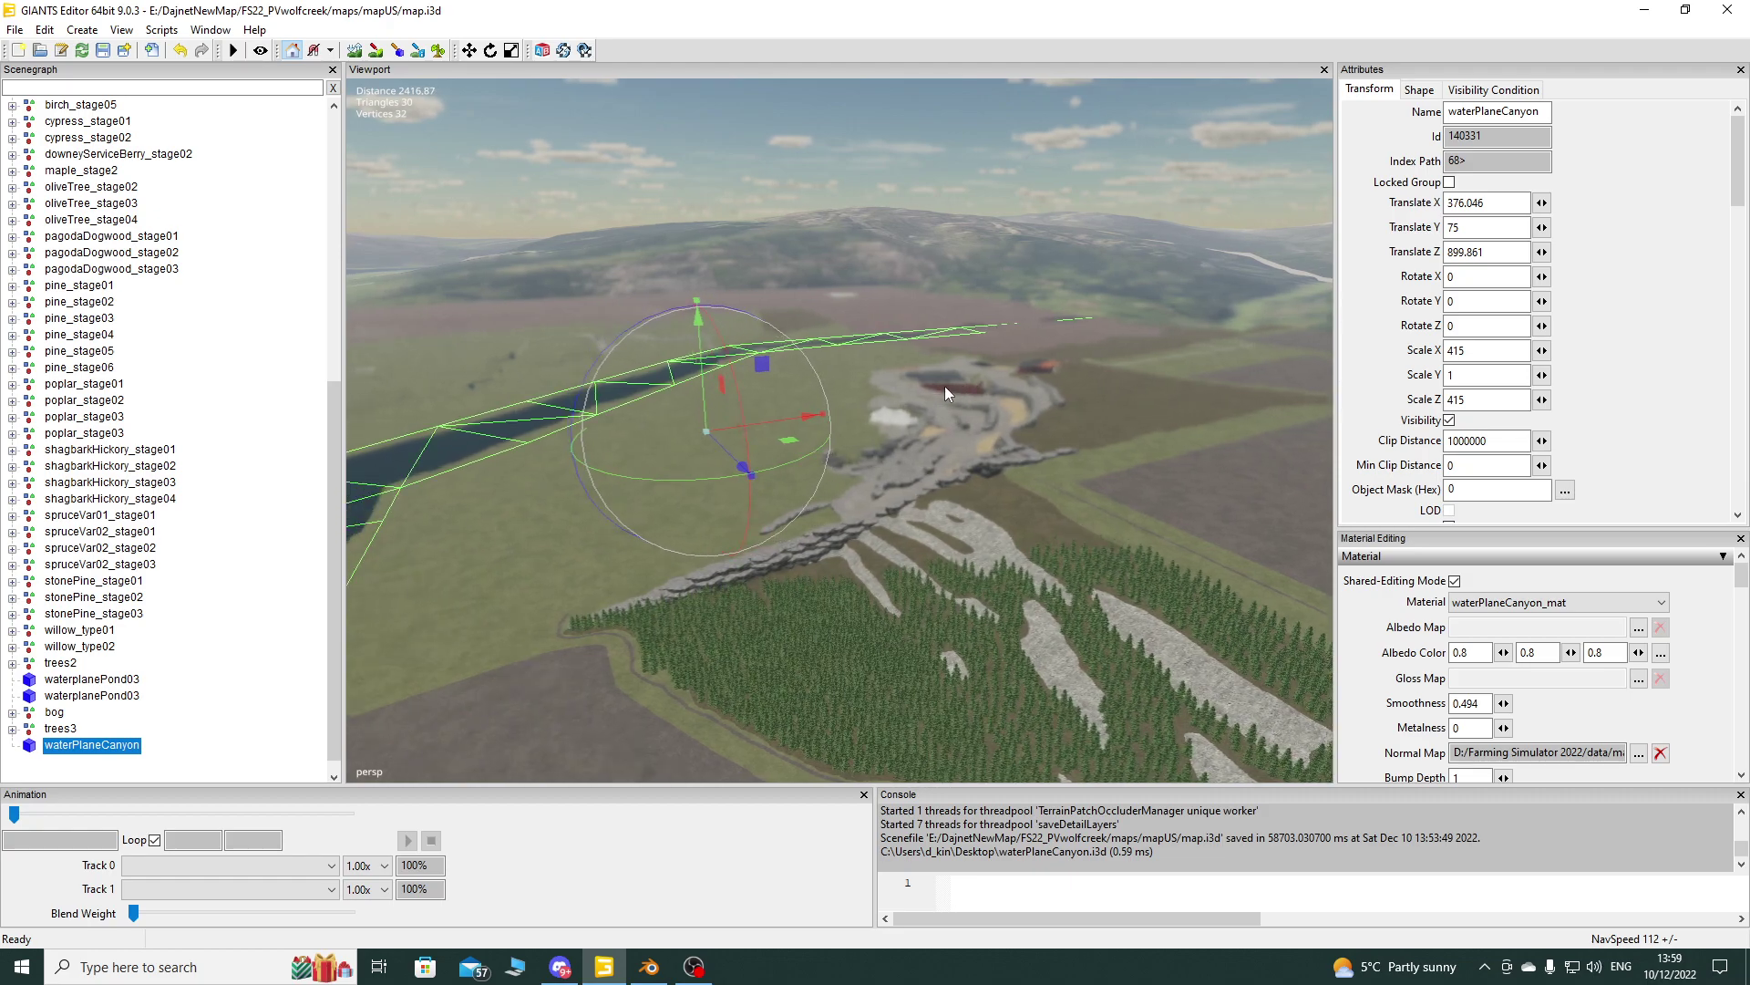
scroll(945, 386, "down", 5)
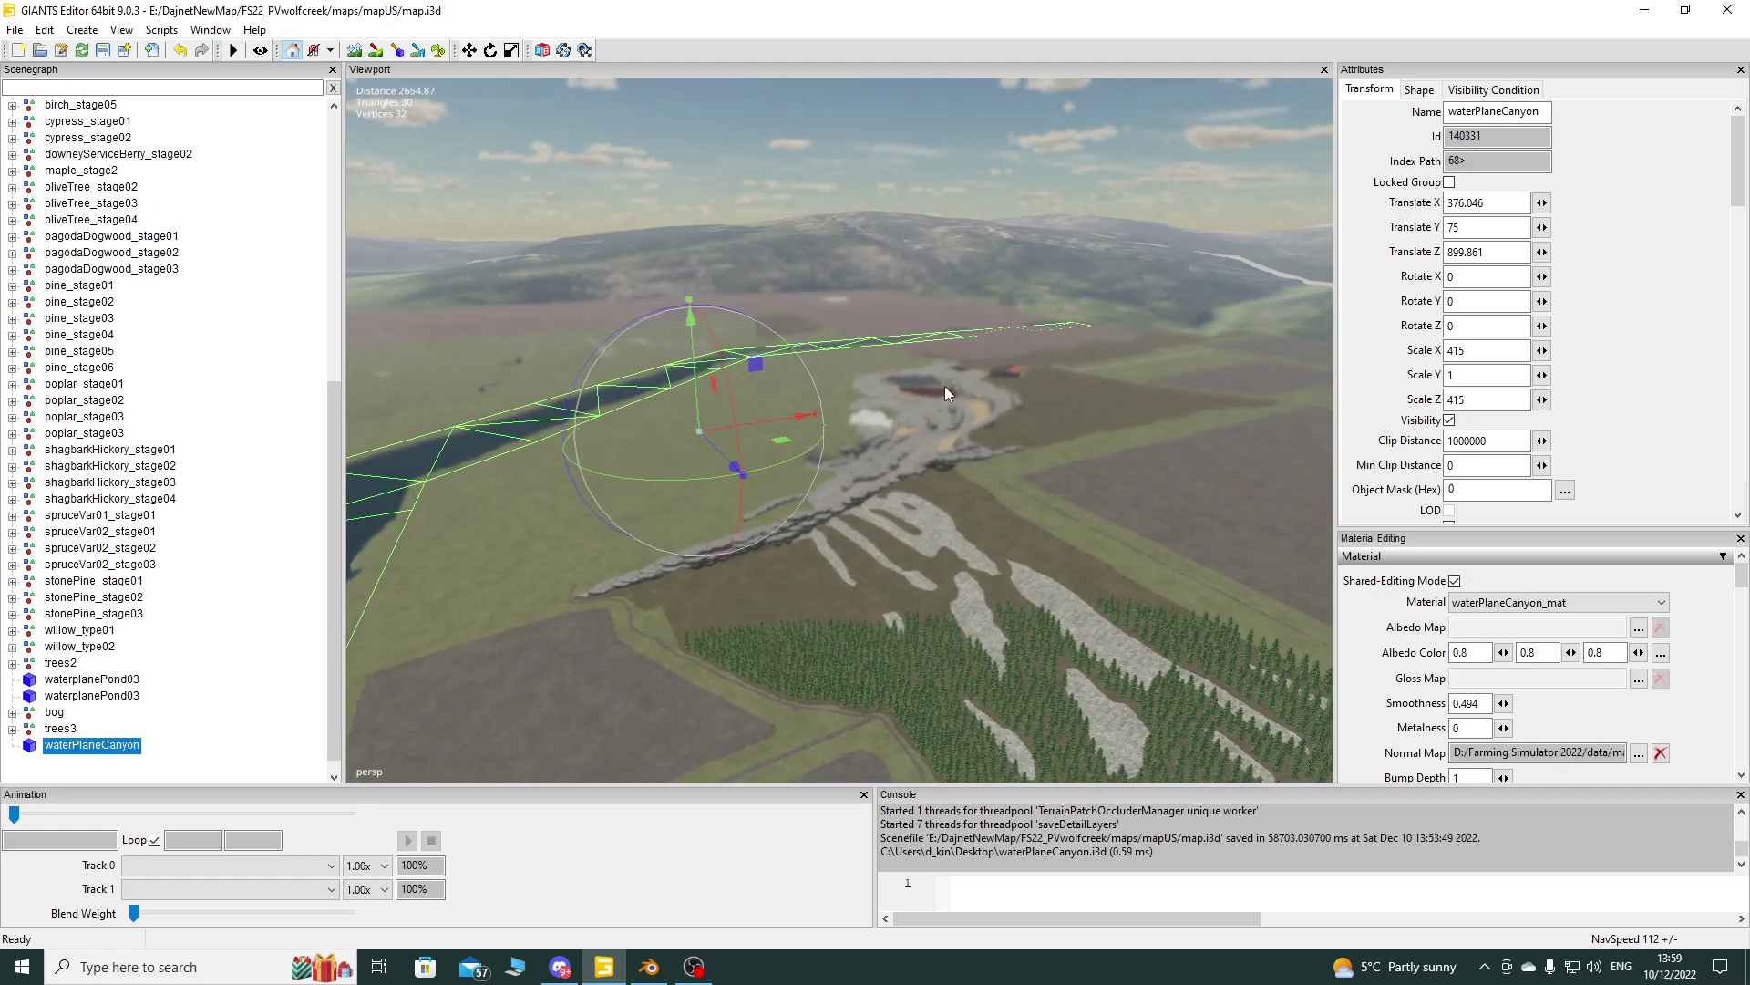
scroll(945, 385, "up", 2)
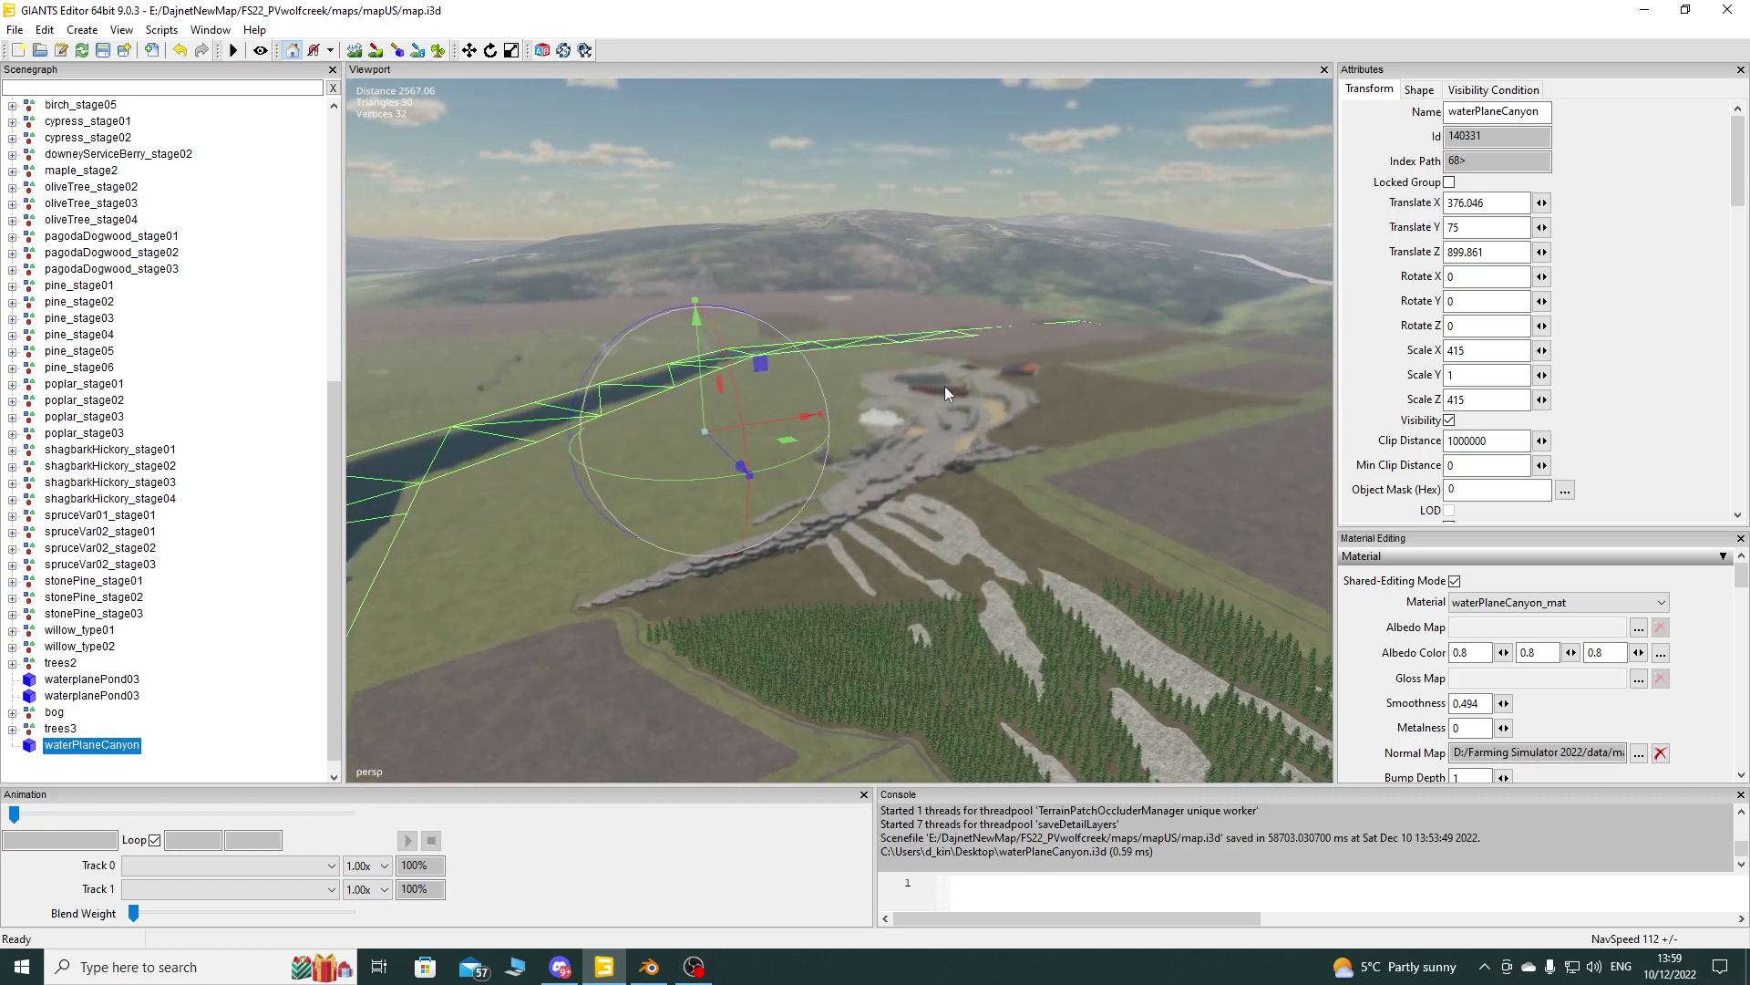
scroll(944, 385, "up", 5)
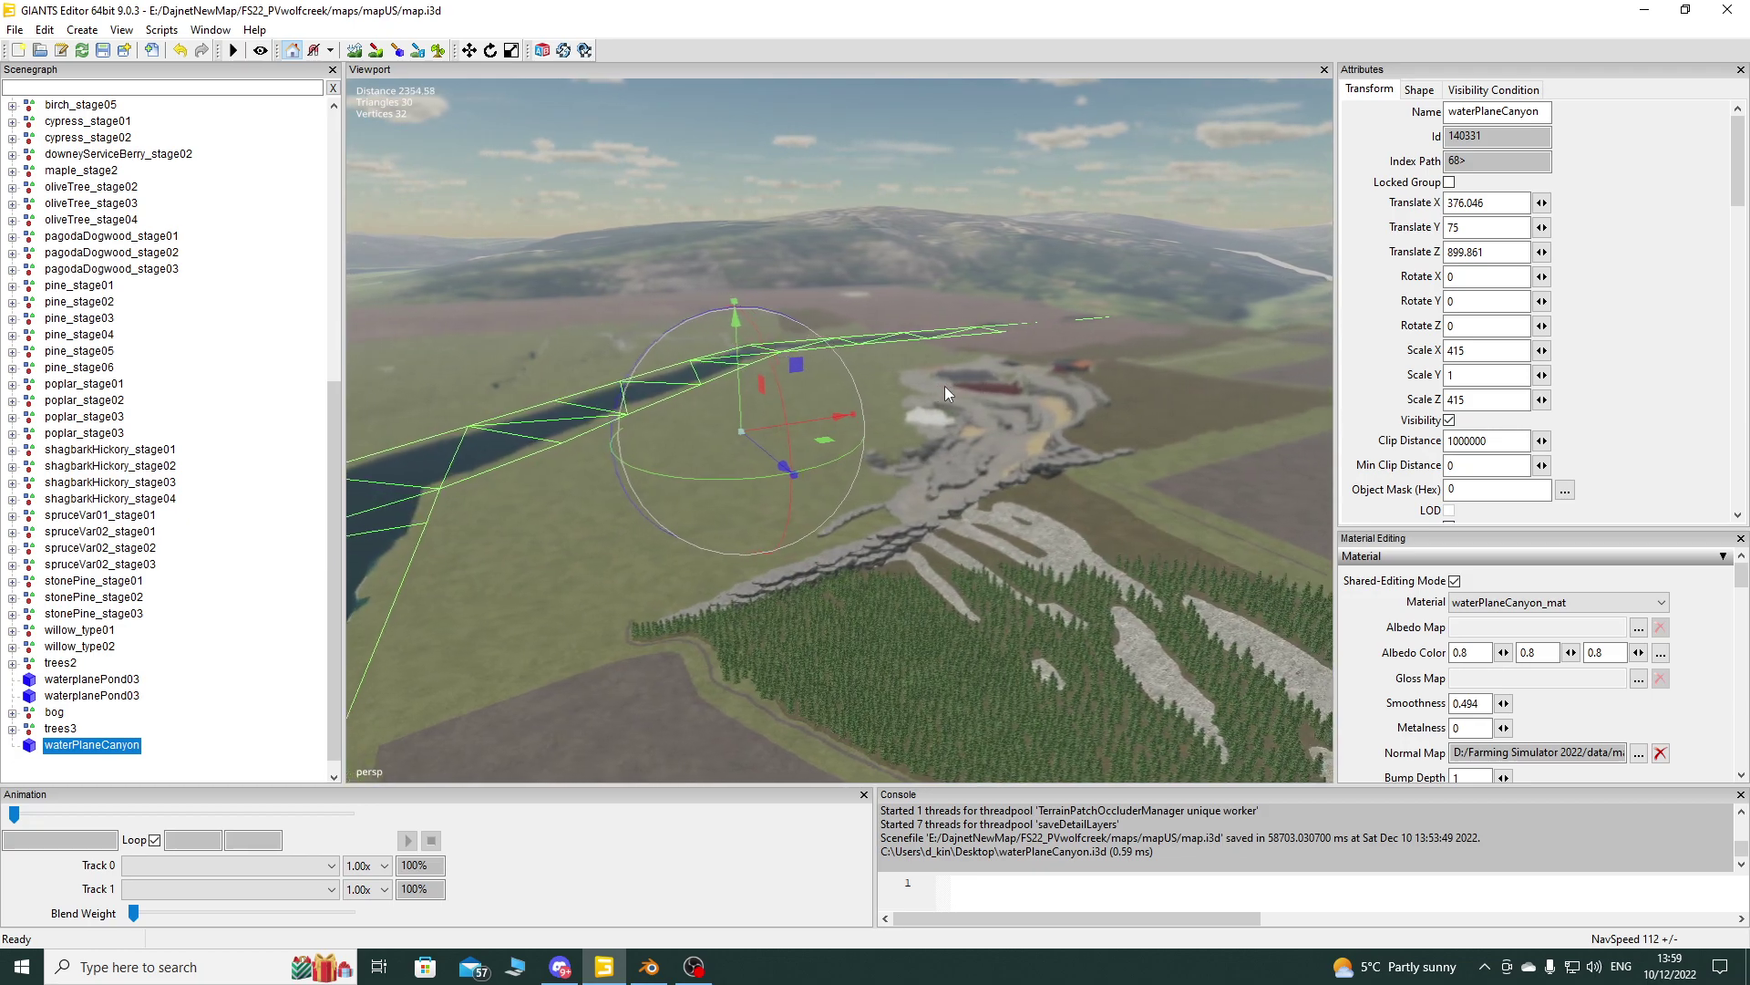
scroll(944, 385, "down", 5)
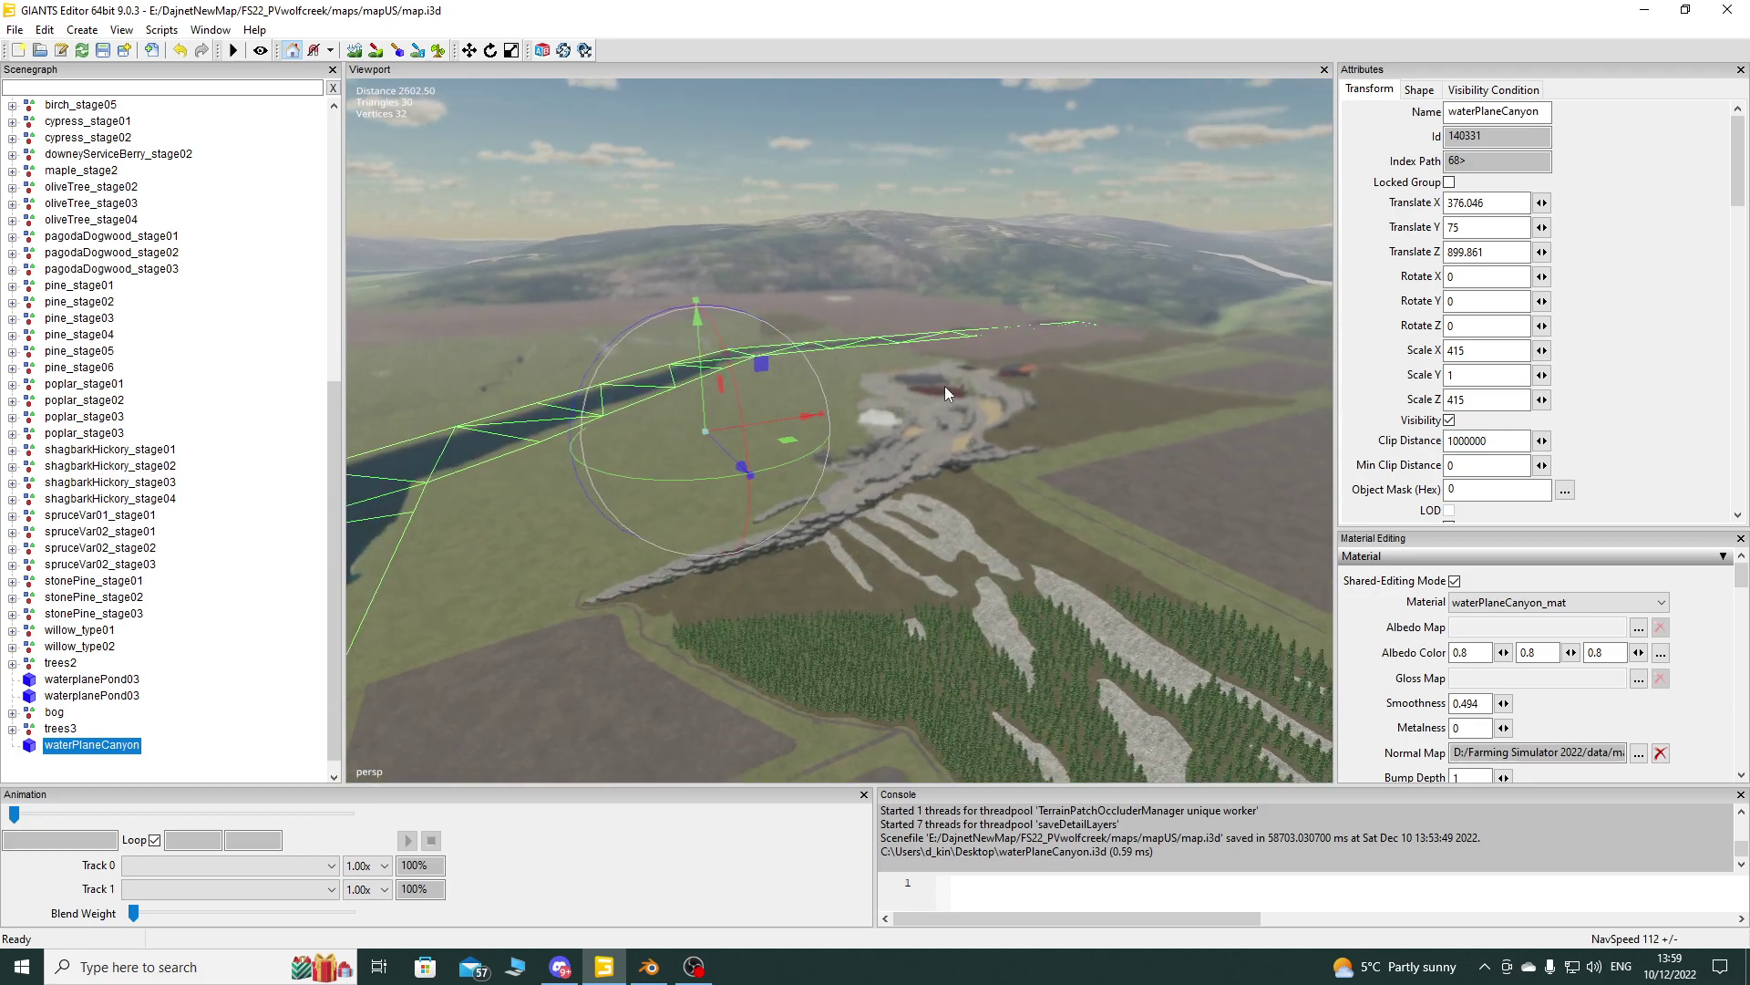
middle_click_drag(944, 386, 951, 347)
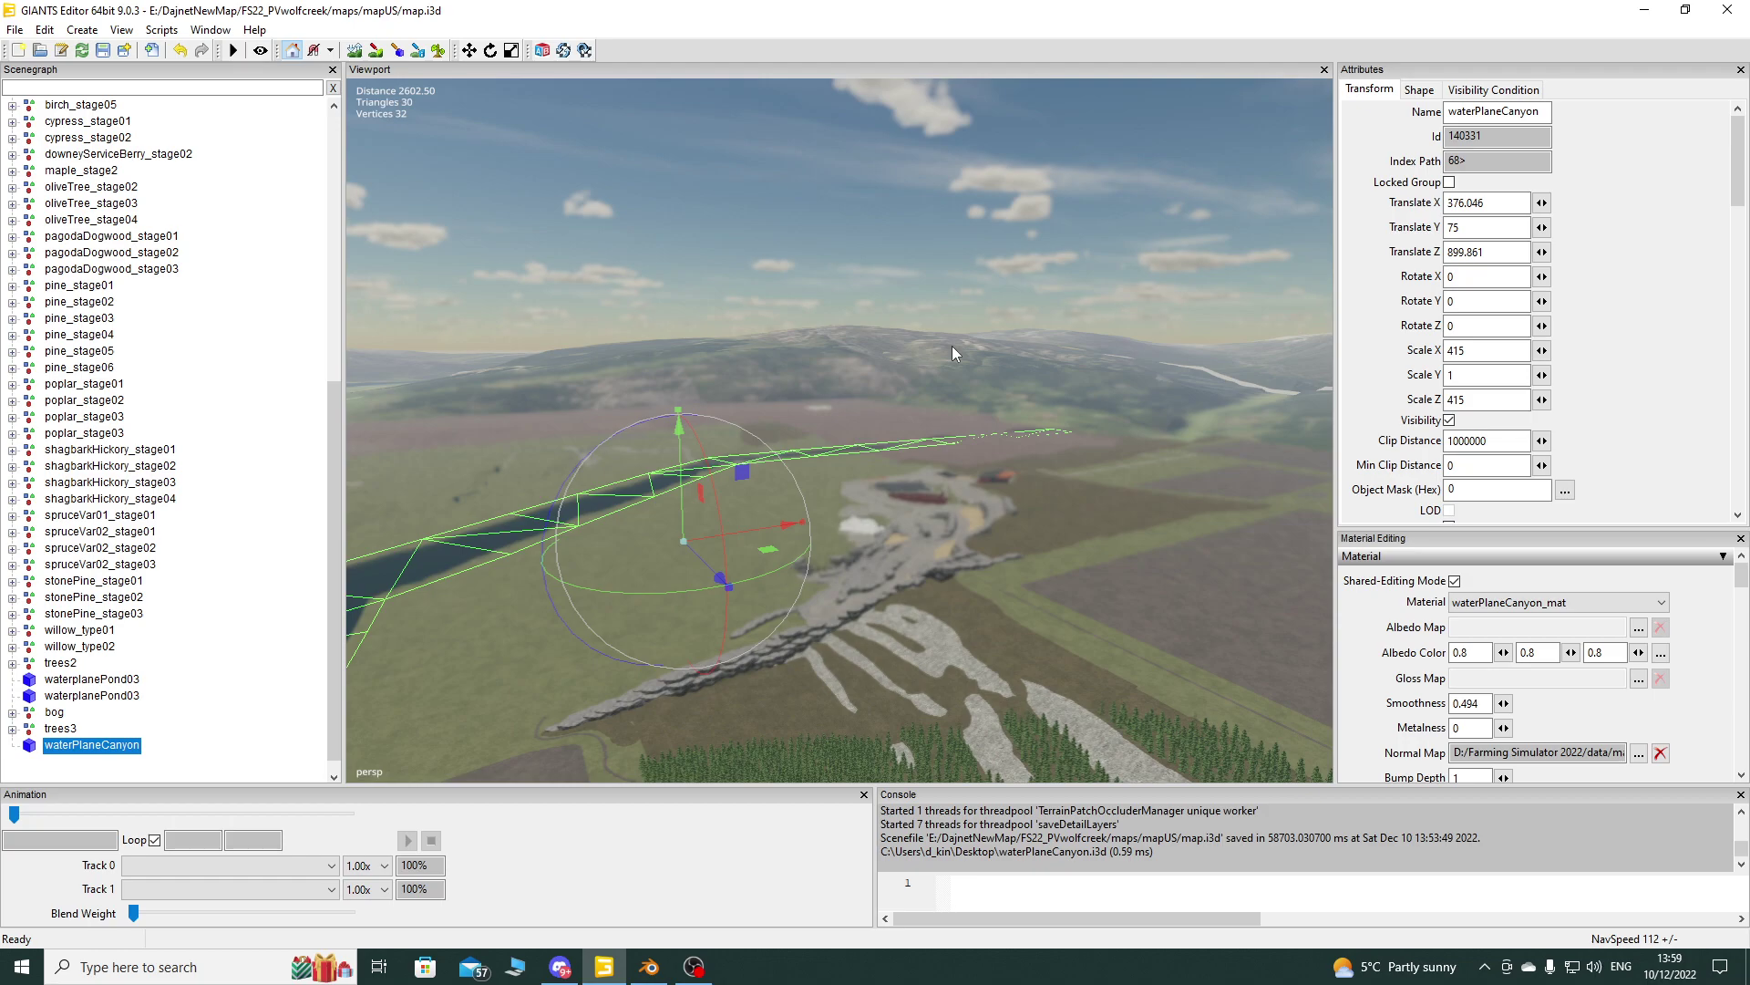
scroll(952, 347, "up", 15)
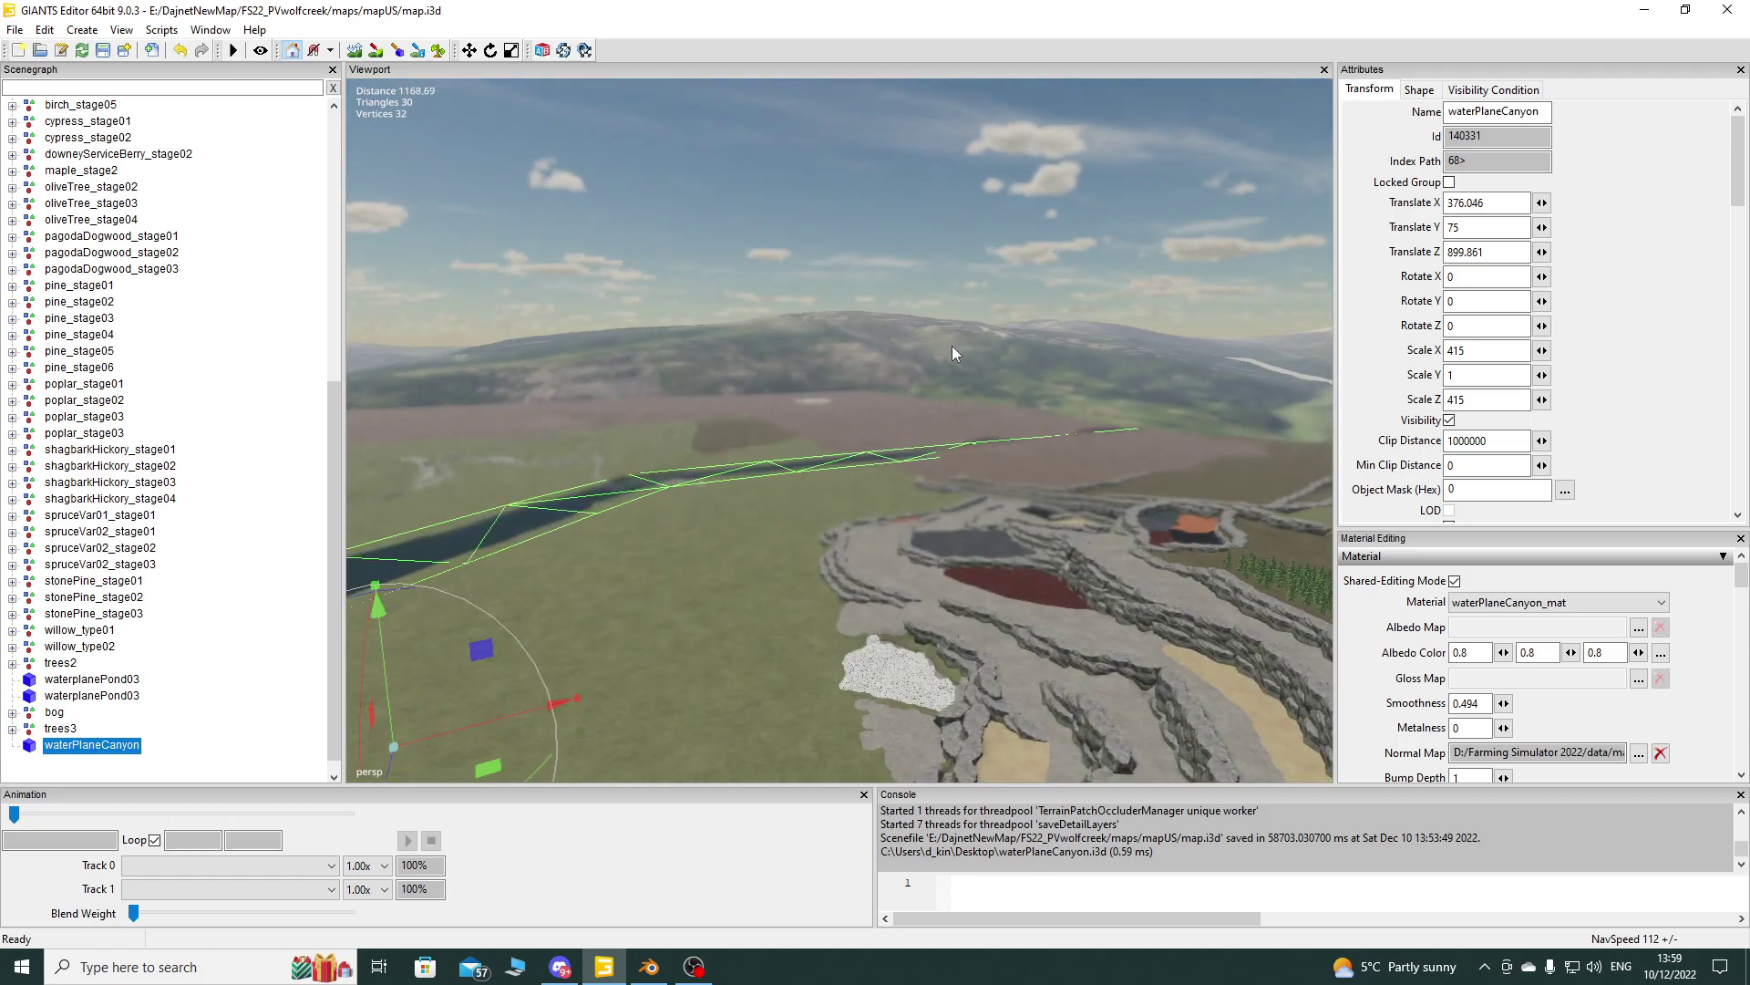
scroll(952, 347, "down", 5)
scroll(952, 347, "down", 3)
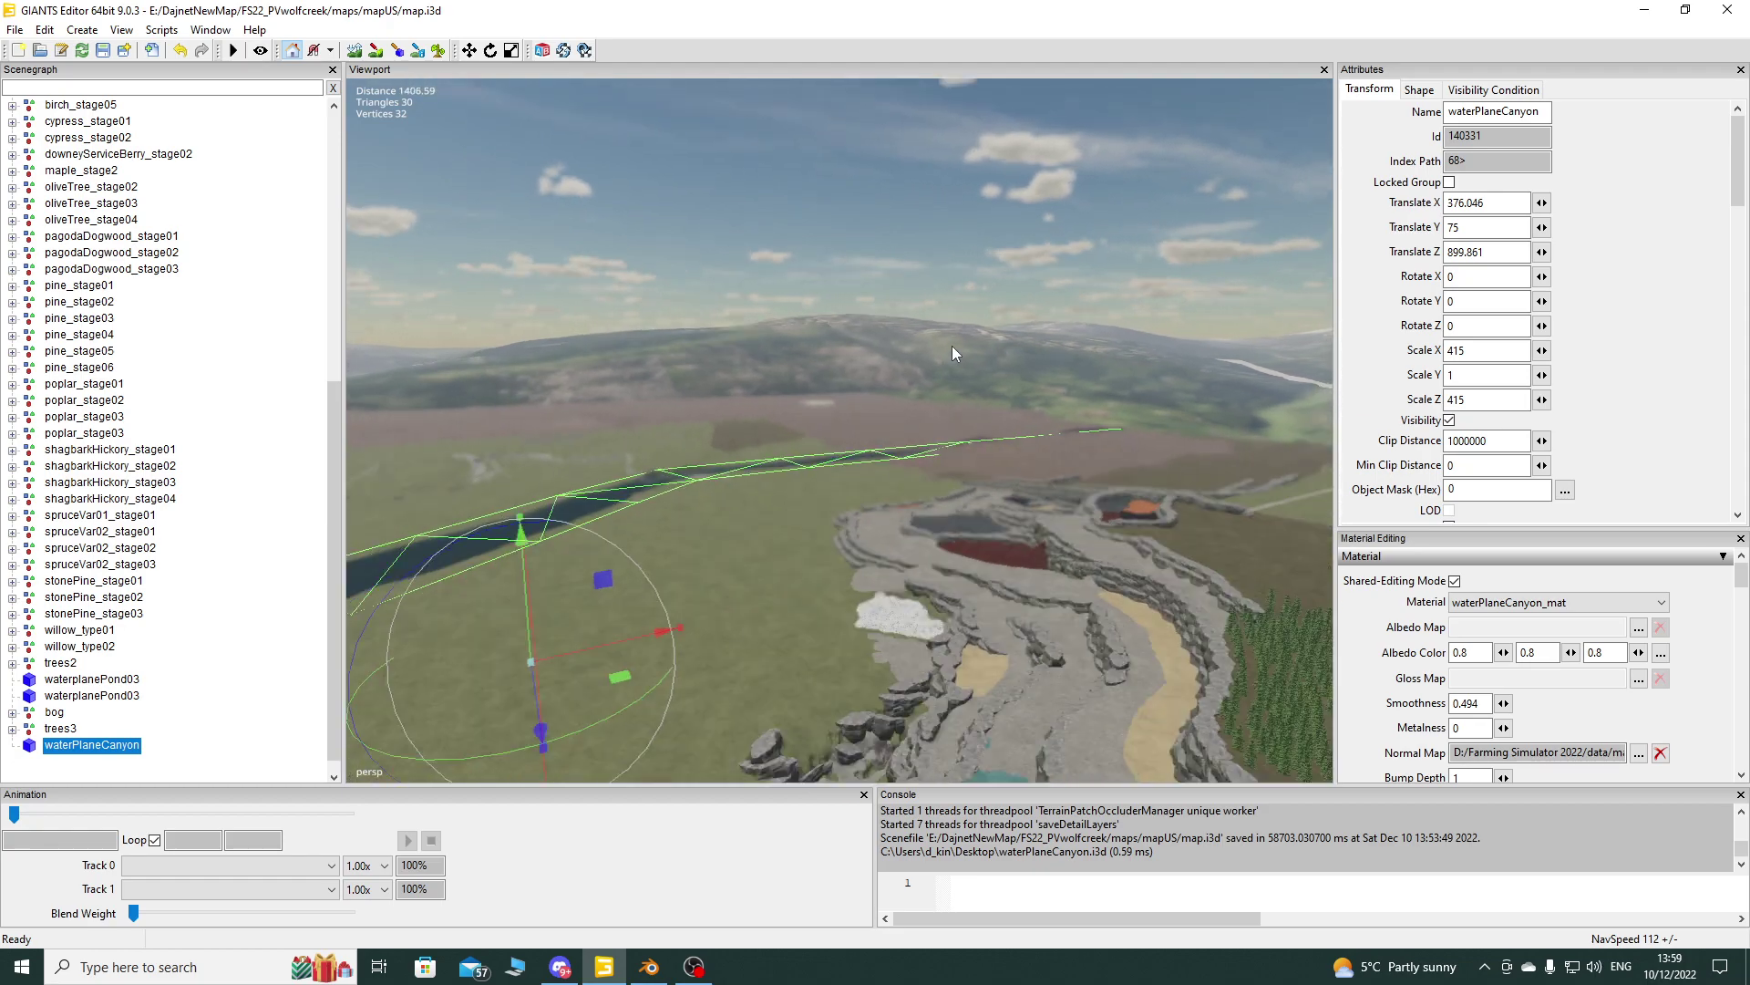
scroll(952, 346, "down", 6)
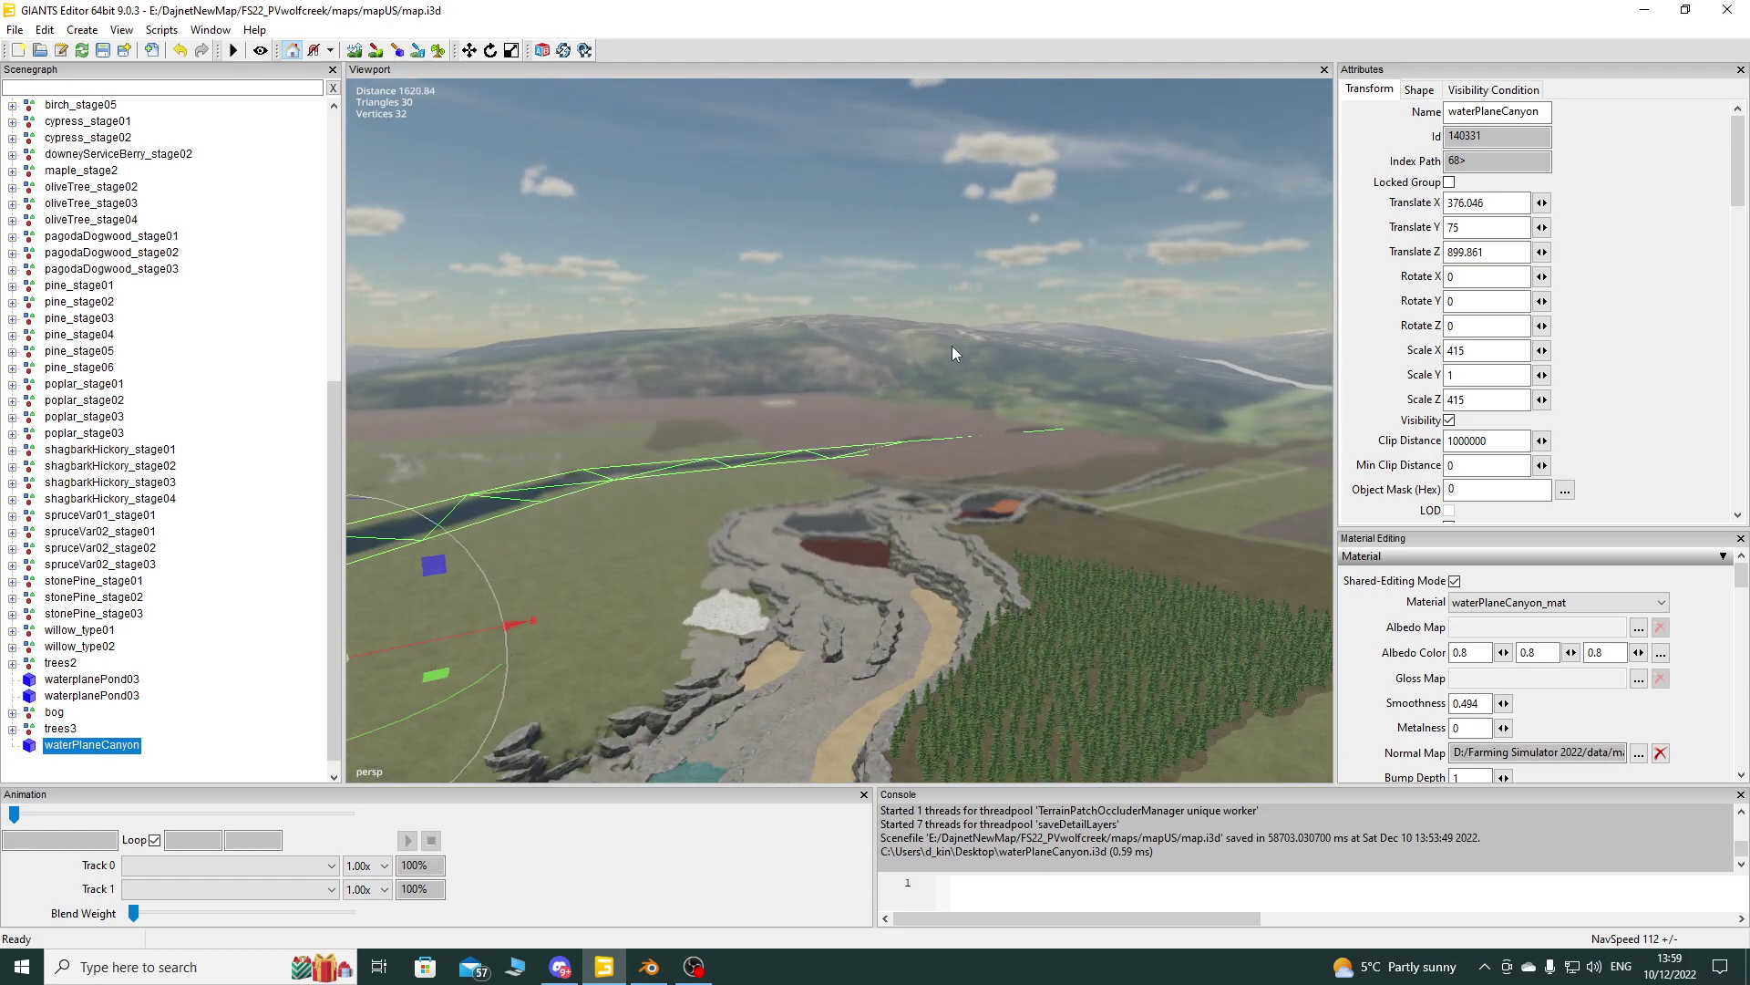
Step: Inspect the water surface close up inside the canyon and play the scene to check how the water flows
right_click_drag(952, 346, 834, 507)
key("w")
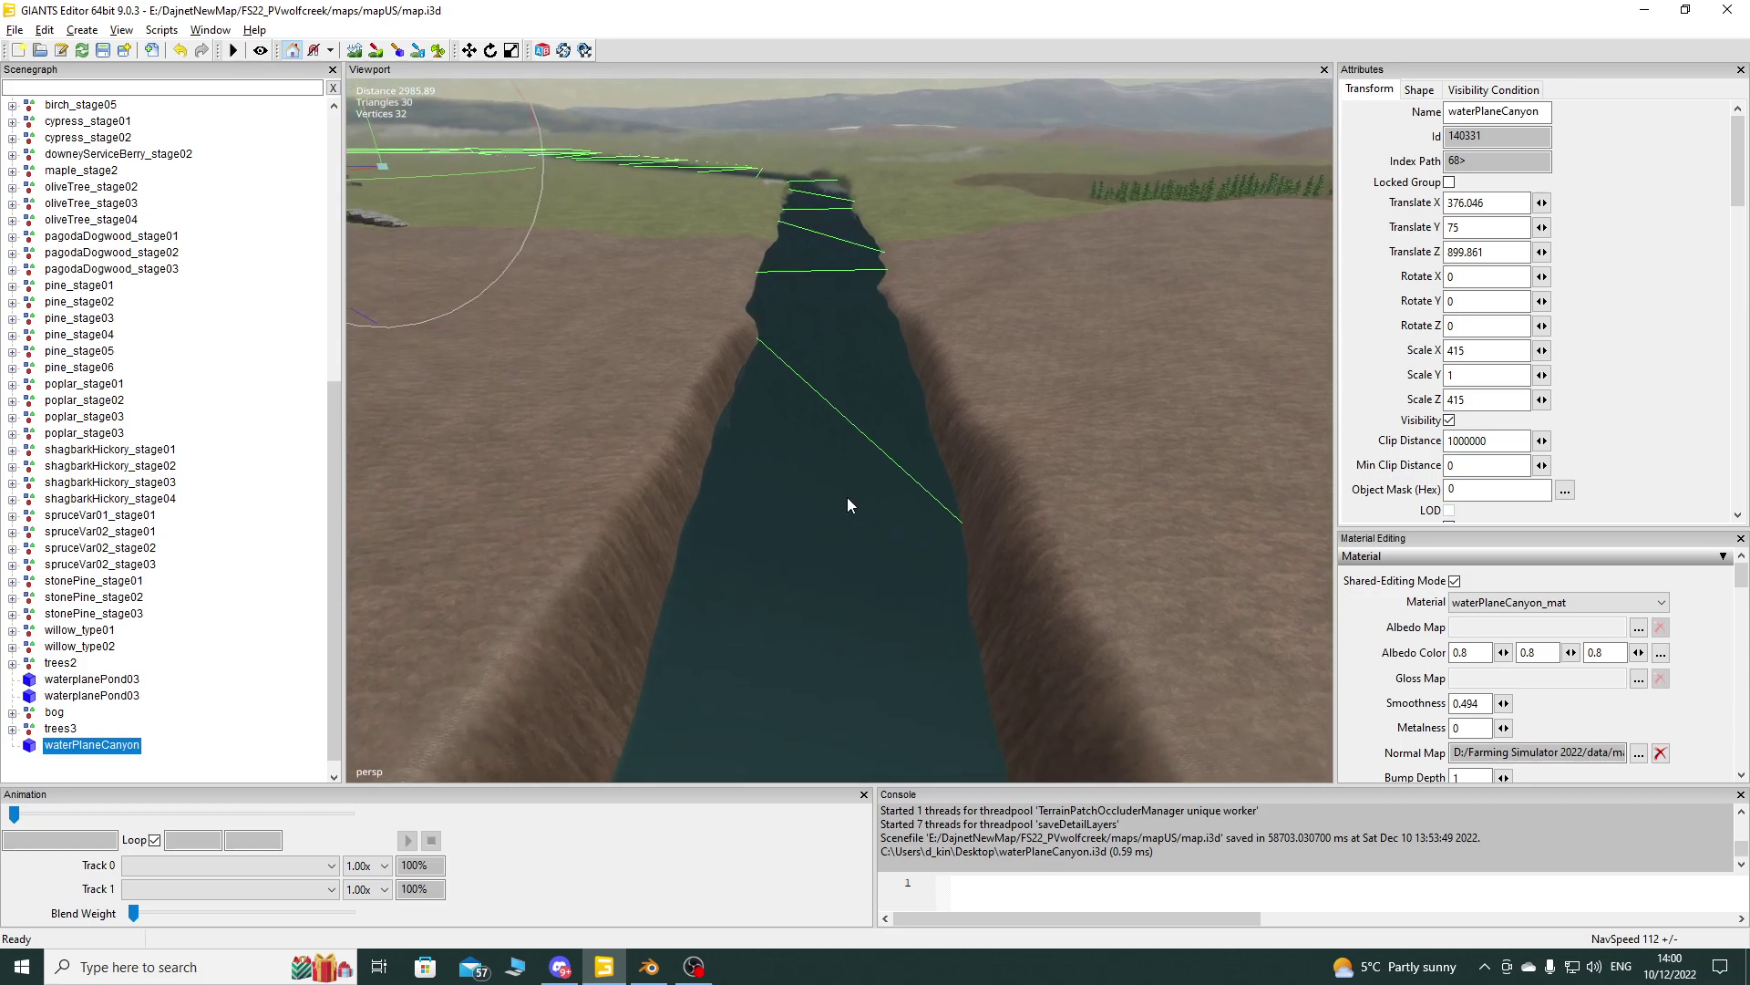
mouse_move(851, 512)
right_mouse_down()
mouse_move(730, 428)
mouse_move(846, 456)
mouse_move(873, 520)
mouse_move(775, 551)
mouse_move(872, 380)
mouse_move(790, 516)
mouse_move(762, 439)
mouse_move(827, 443)
mouse_move(897, 499)
mouse_move(890, 518)
mouse_move(840, 512)
mouse_move(857, 456)
mouse_move(820, 508)
right_mouse_up()
middle_click_drag(867, 494, 843, 533)
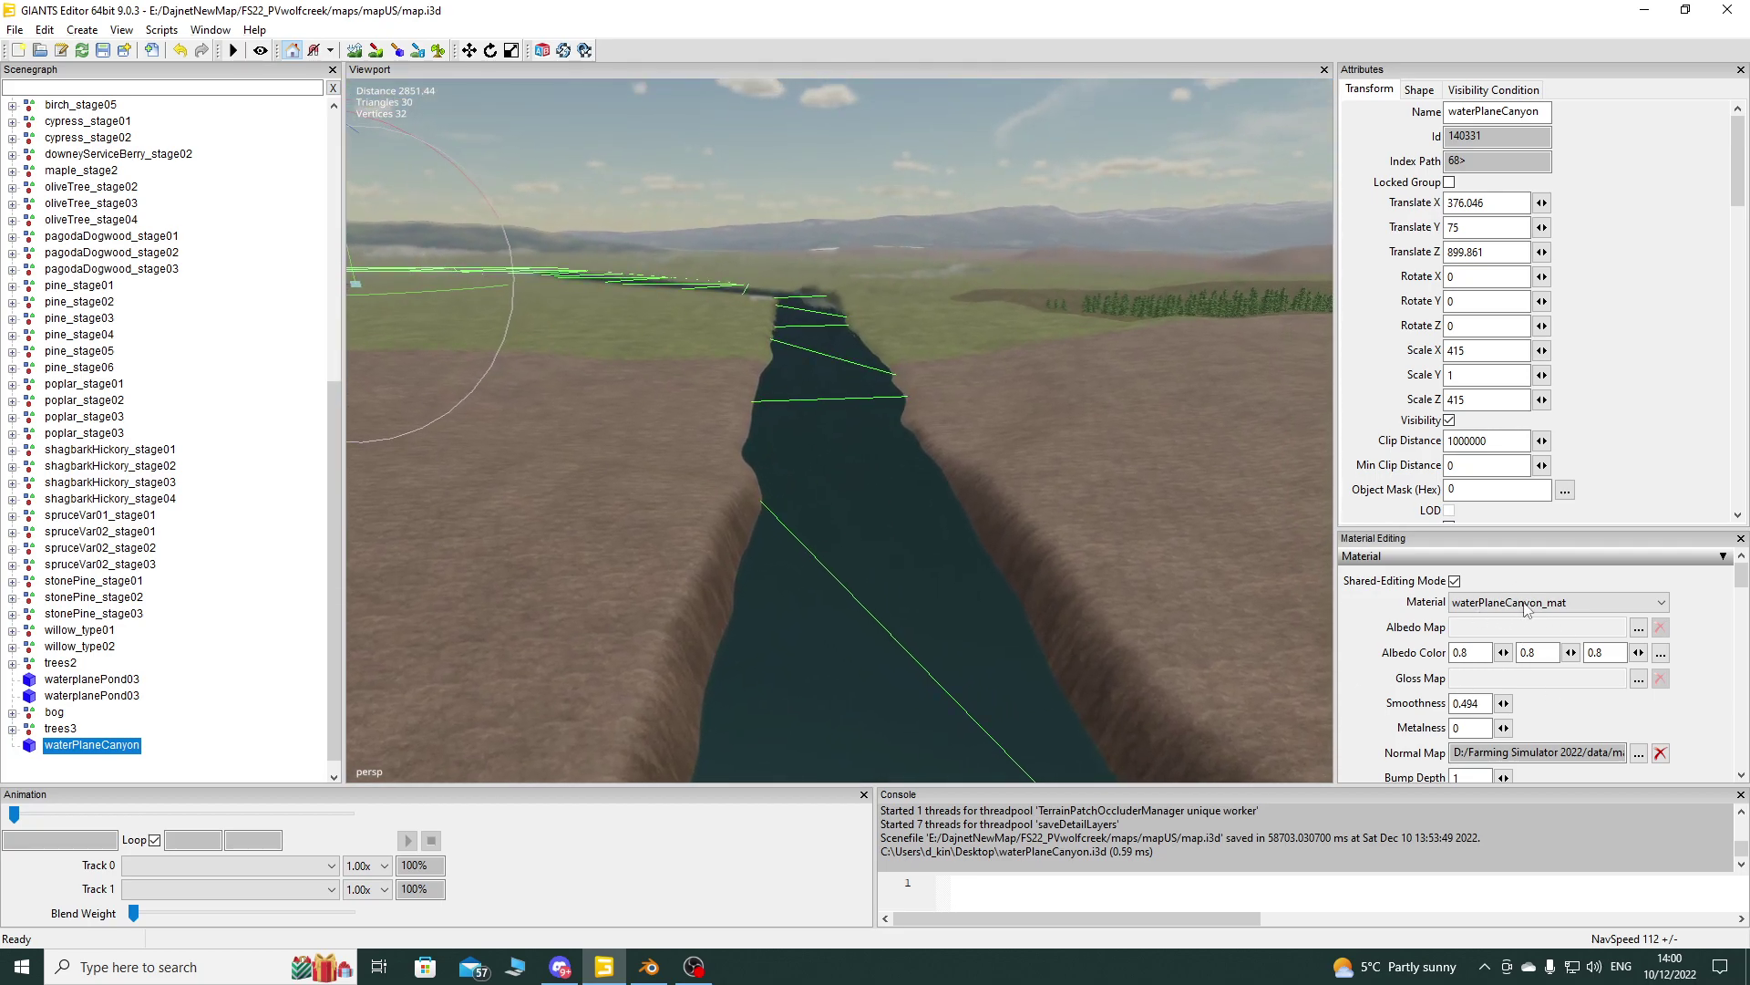
middle_click_drag(694, 485, 729, 429)
left_click(233, 50)
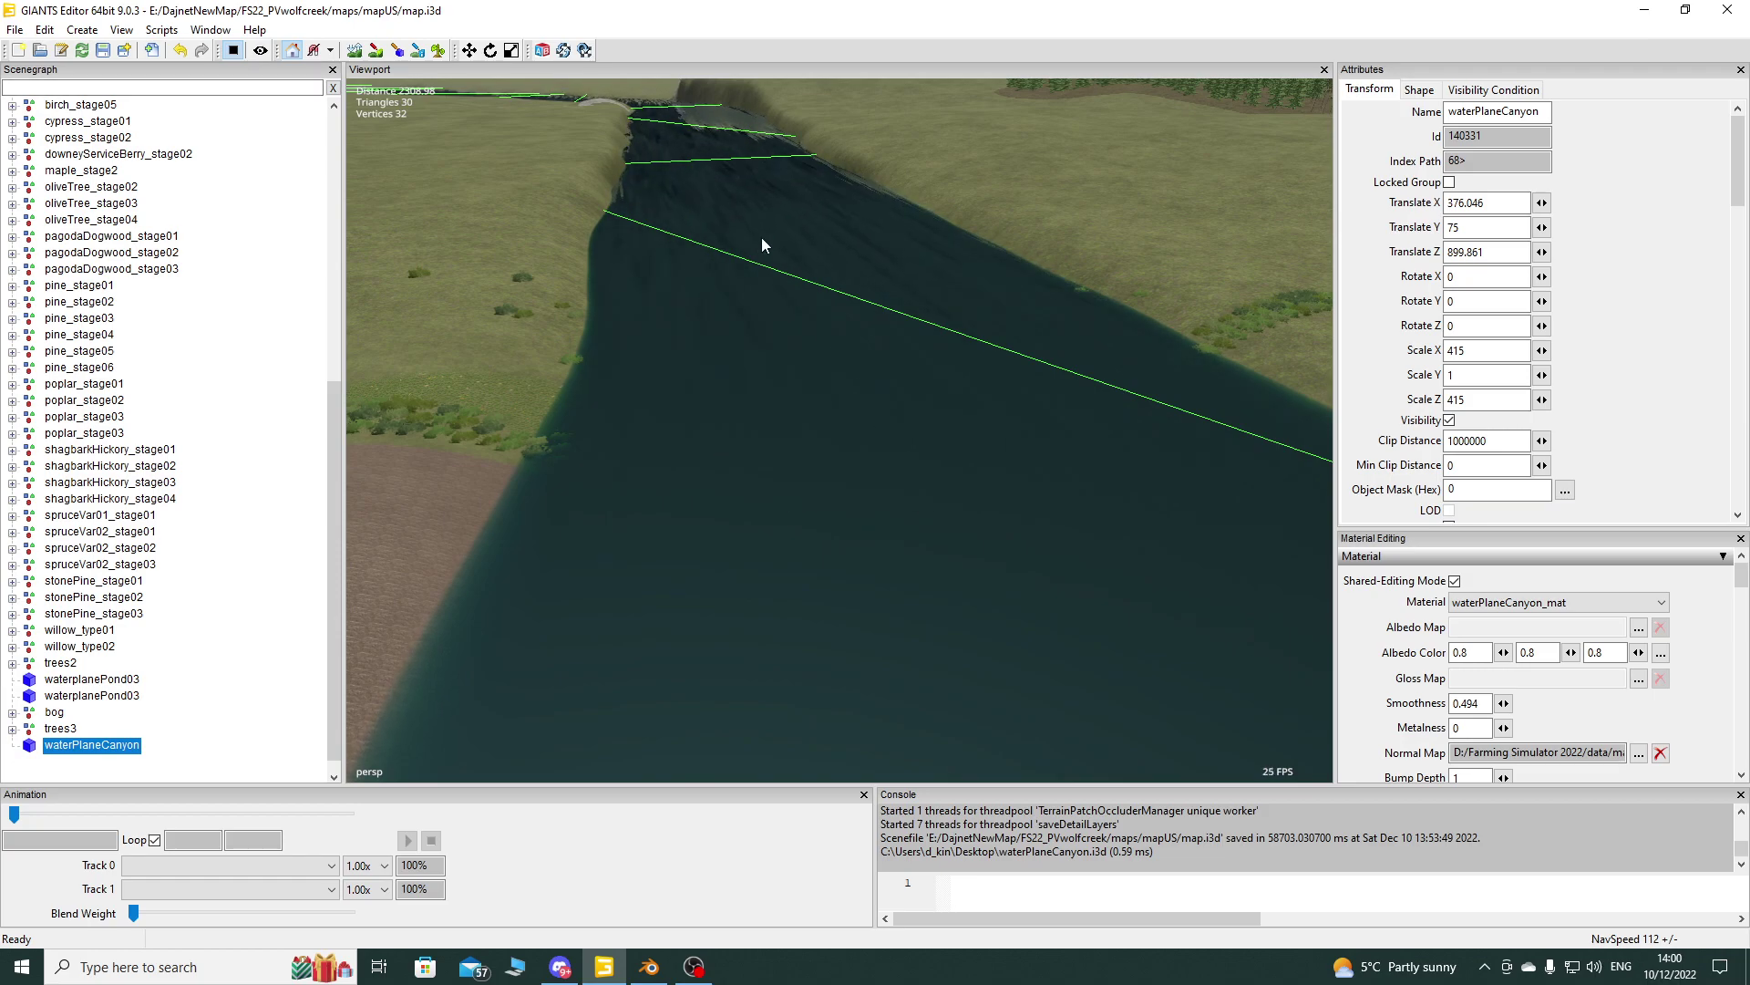
middle_click_drag(809, 501, 1052, 427)
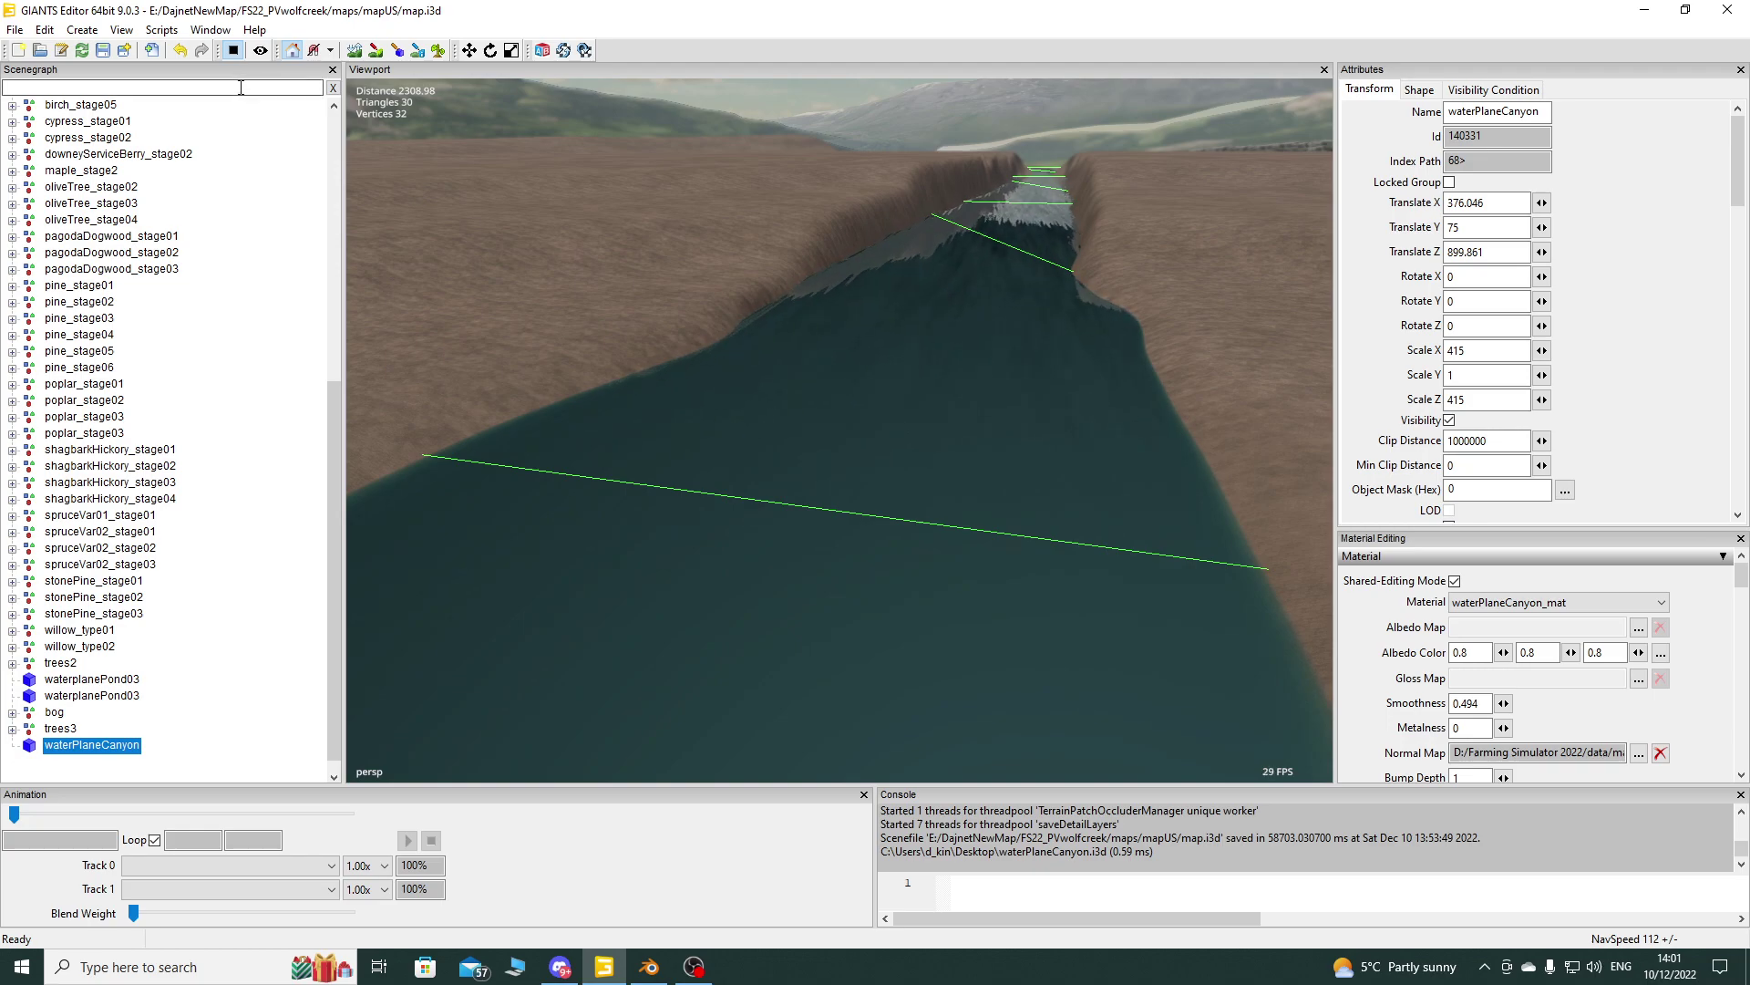
Step: Stop the scene playback and freeze only the Scale transformation of waterPlaneCanyon, keeping Preserve Instances enabled
left_click(233, 50)
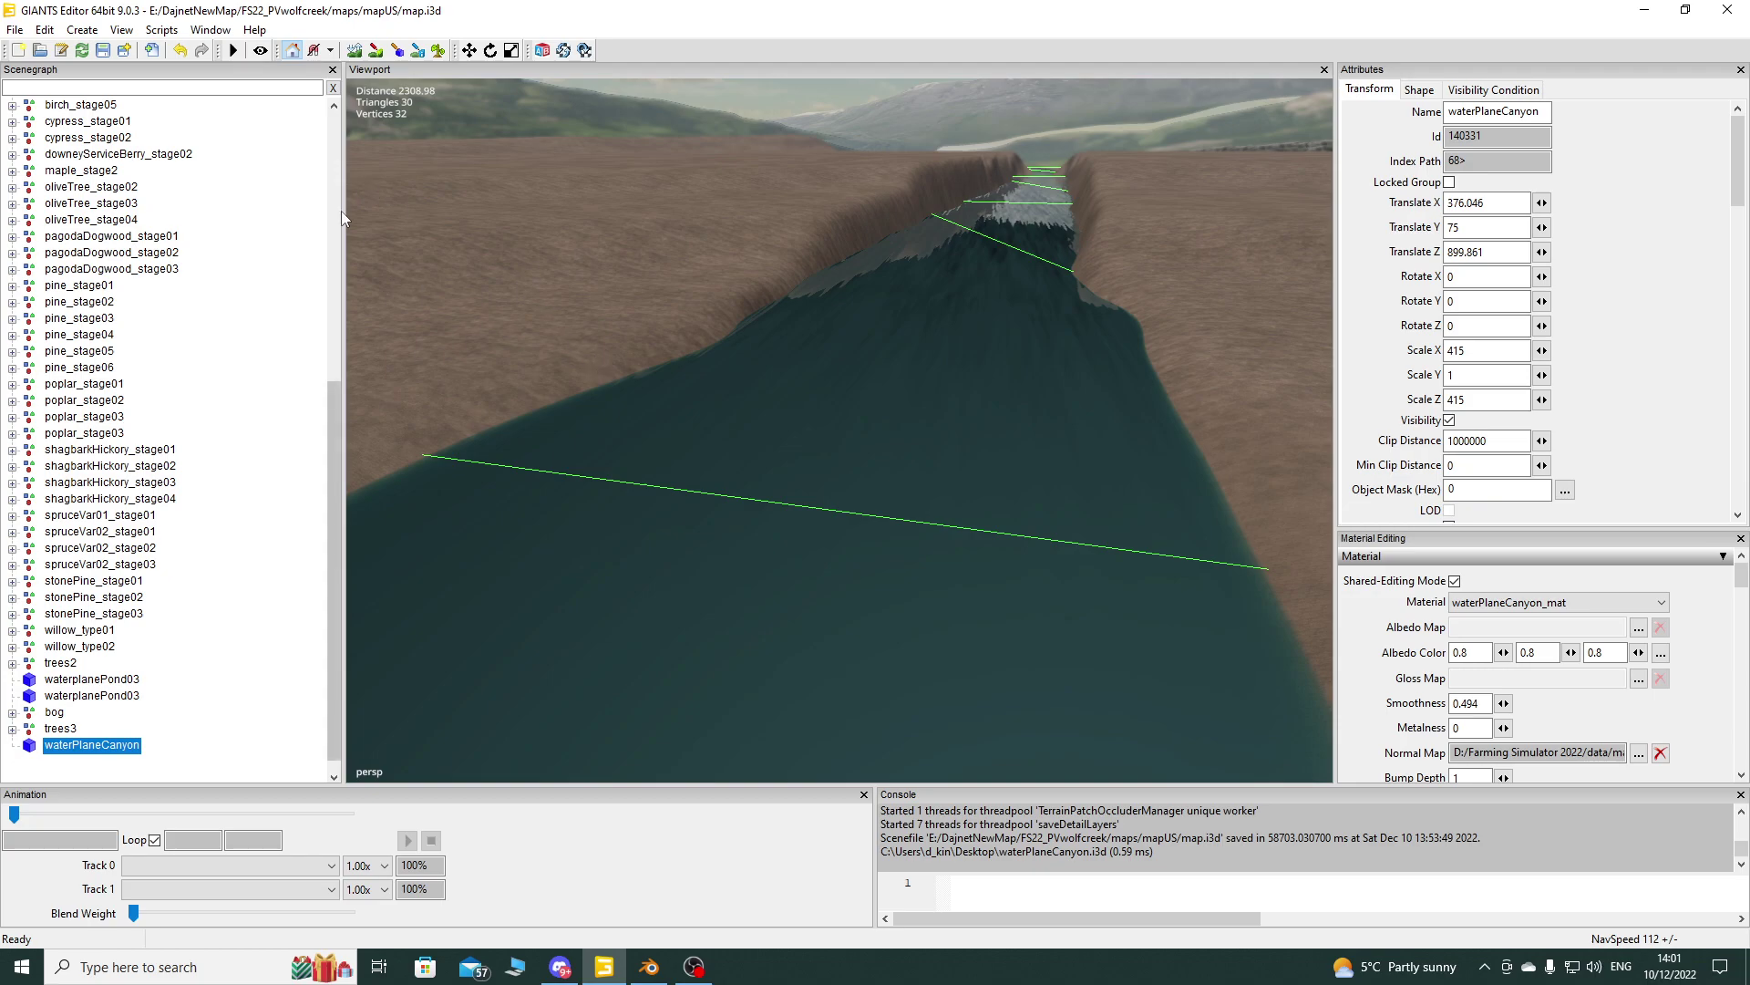
left_click(43, 29)
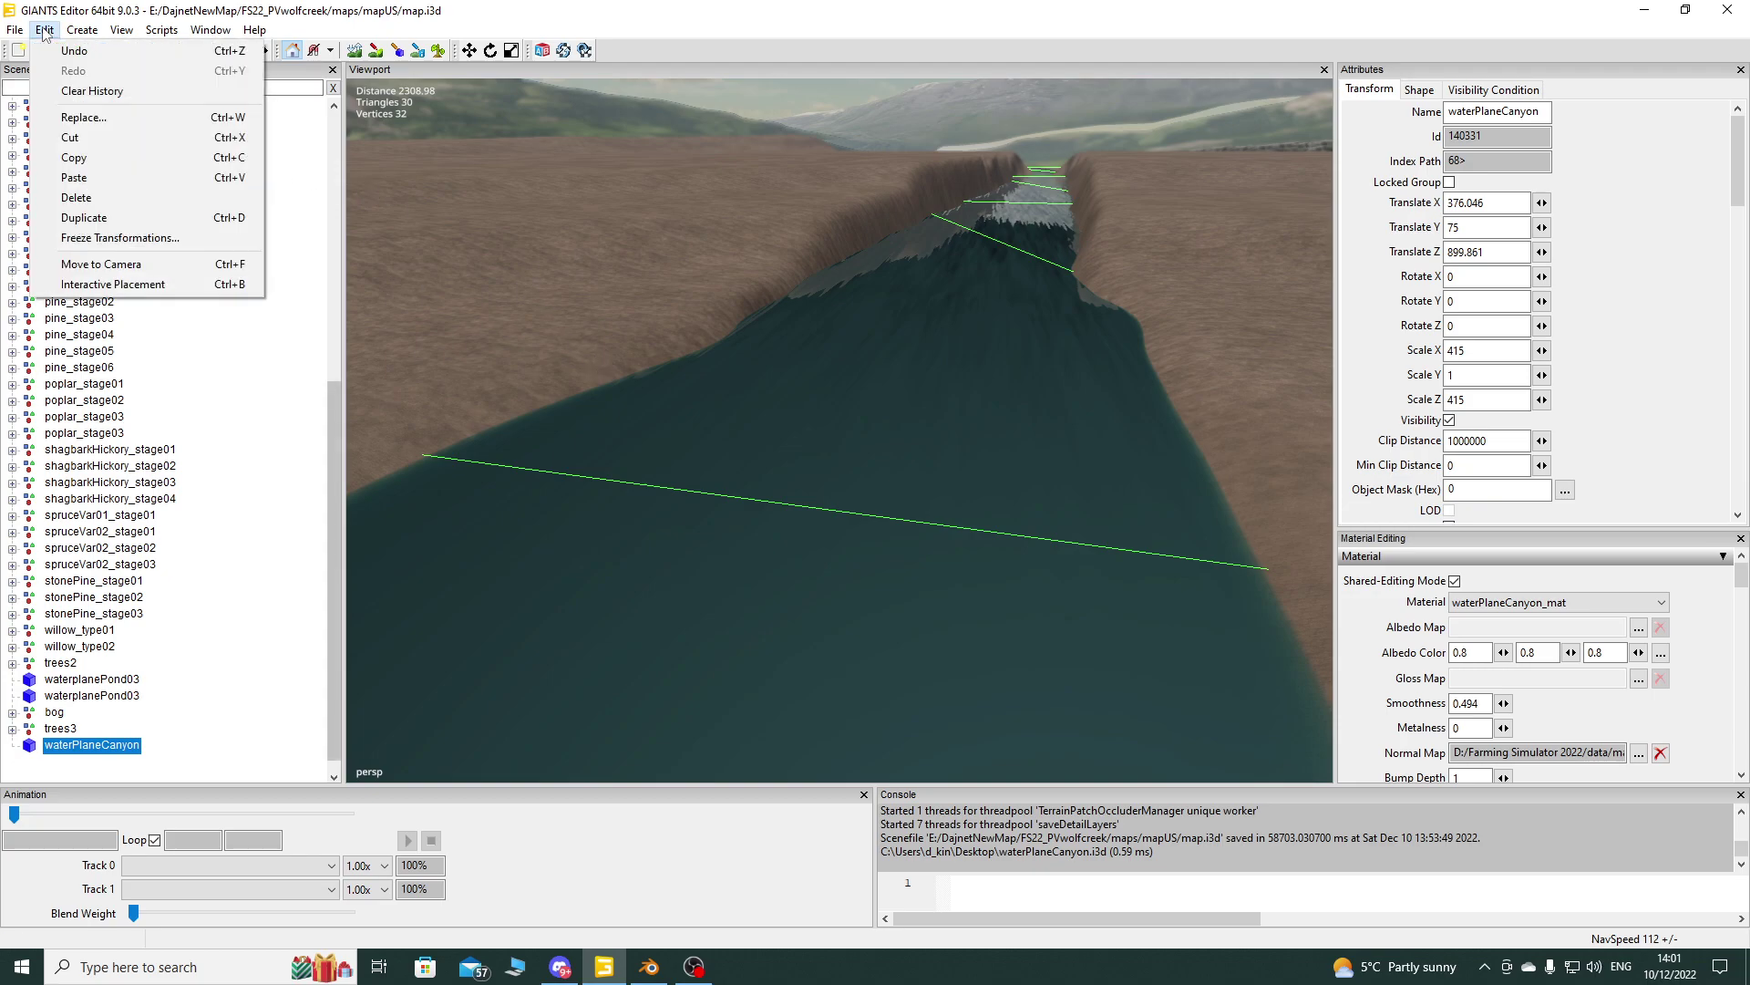
left_click(144, 238)
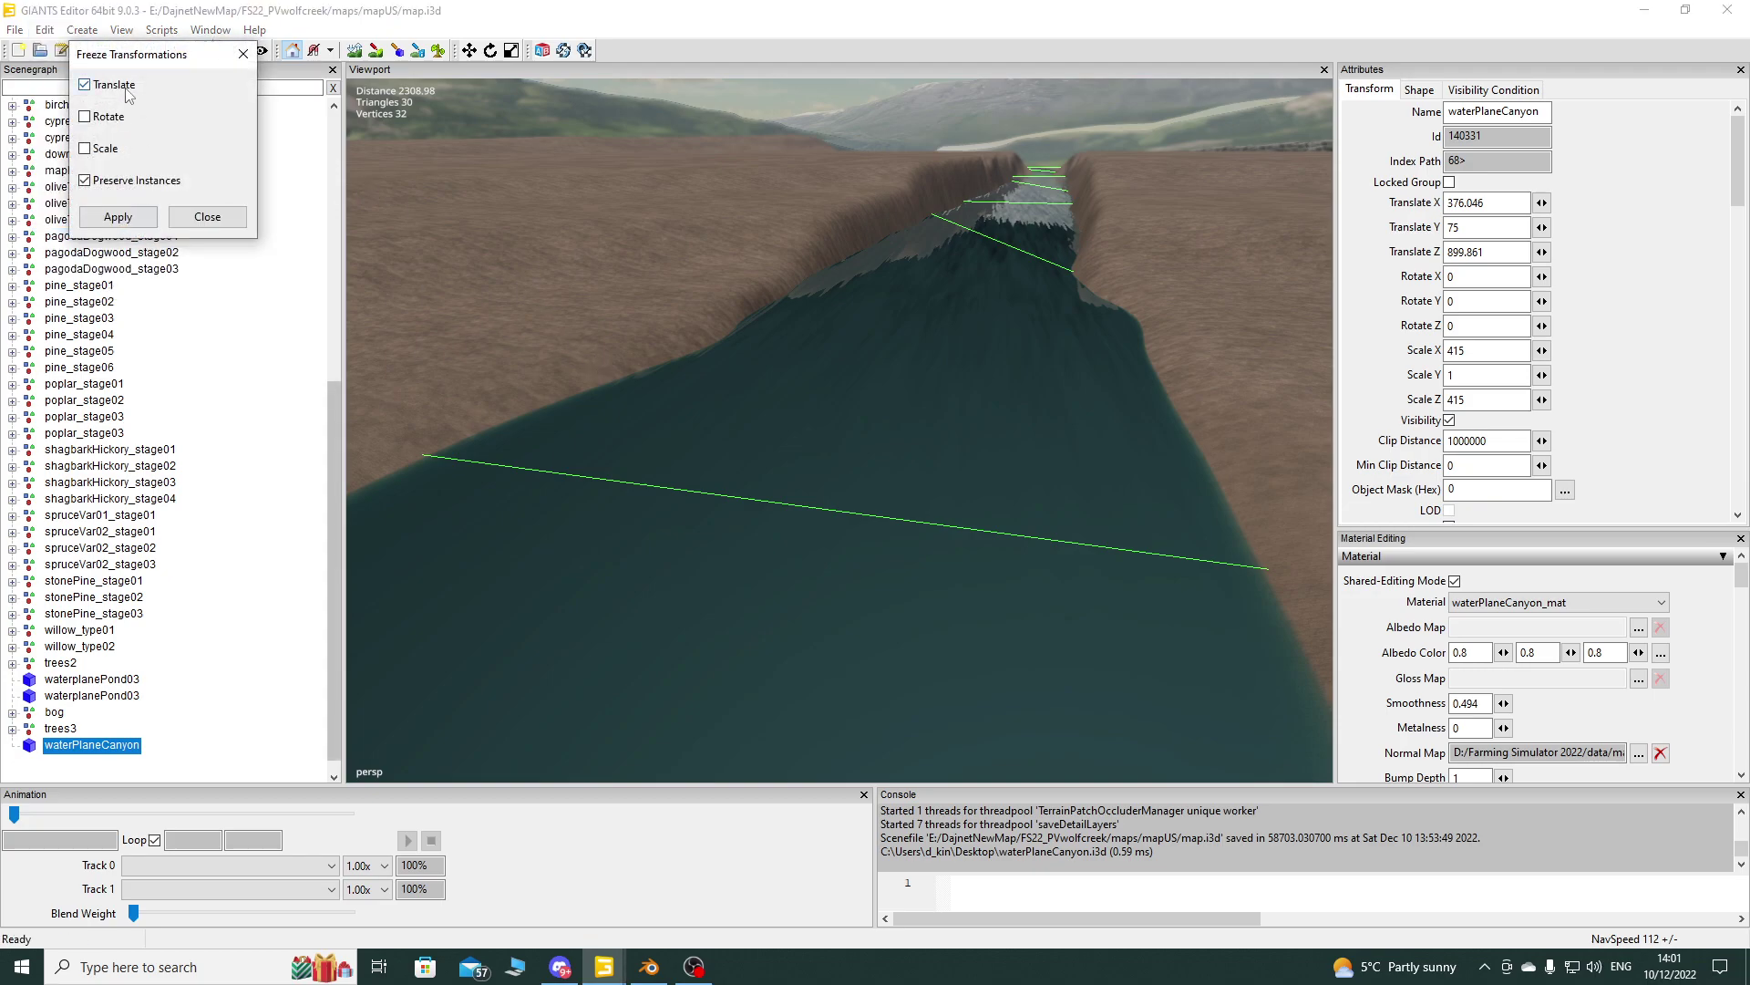
left_click(102, 153)
left_click(127, 221)
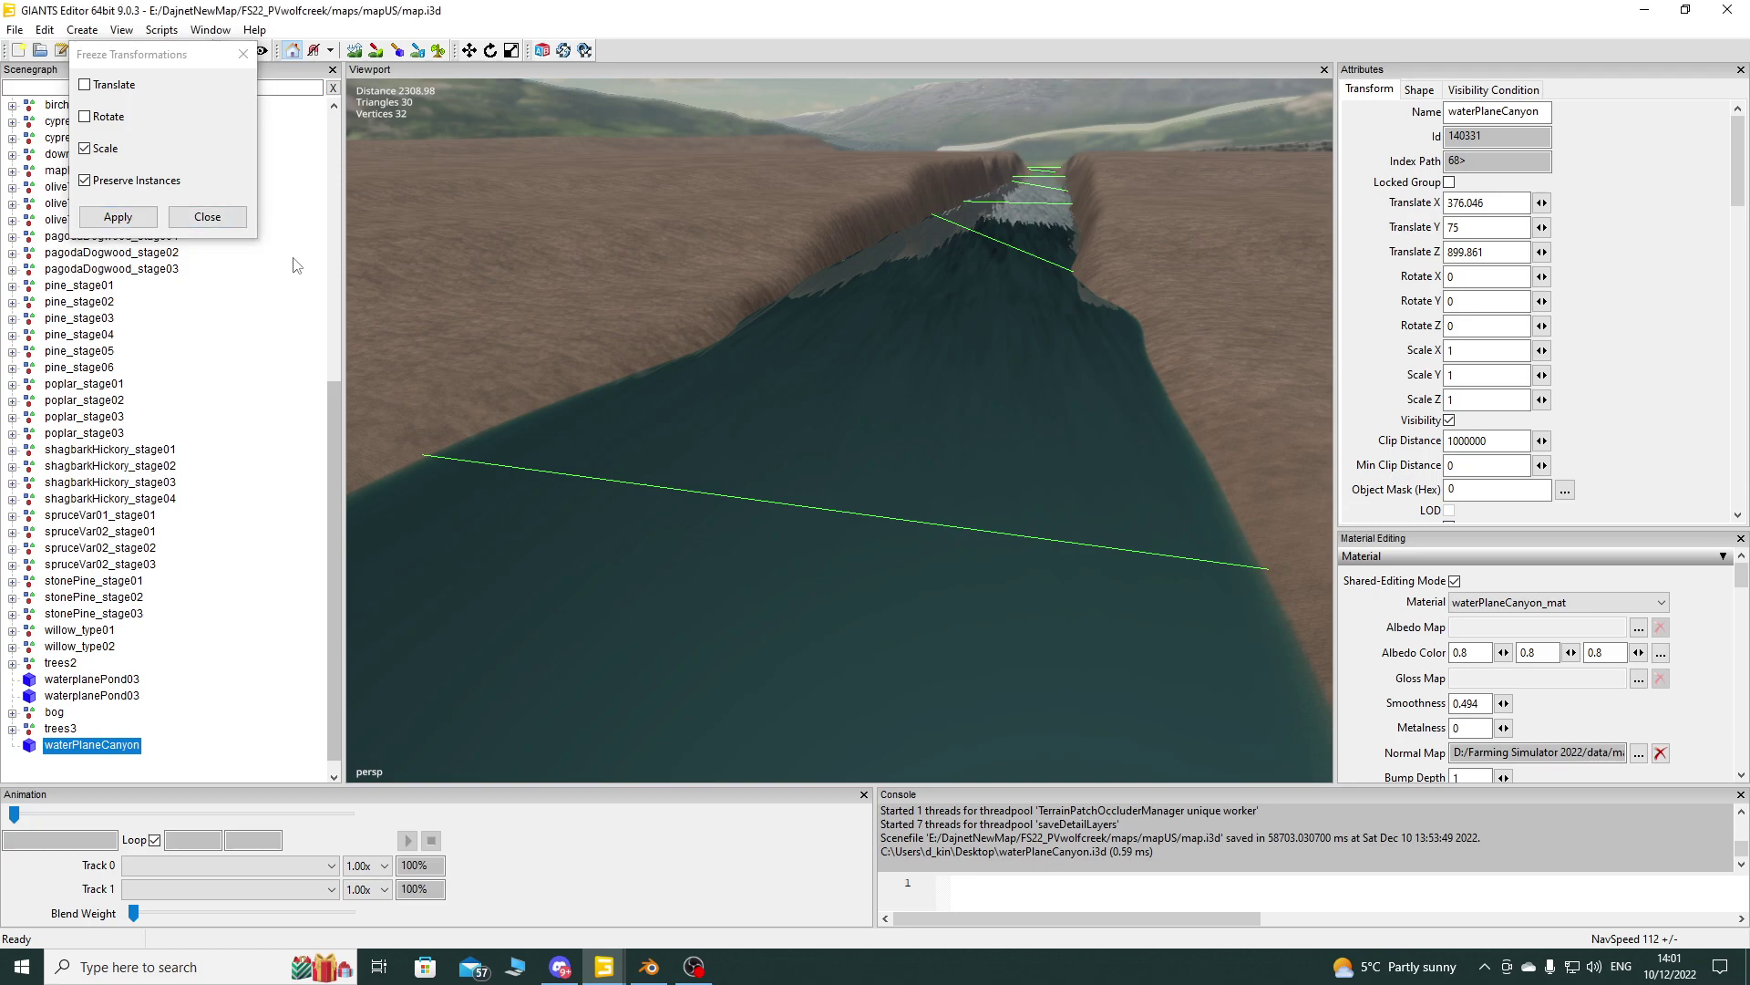
left_click(208, 219)
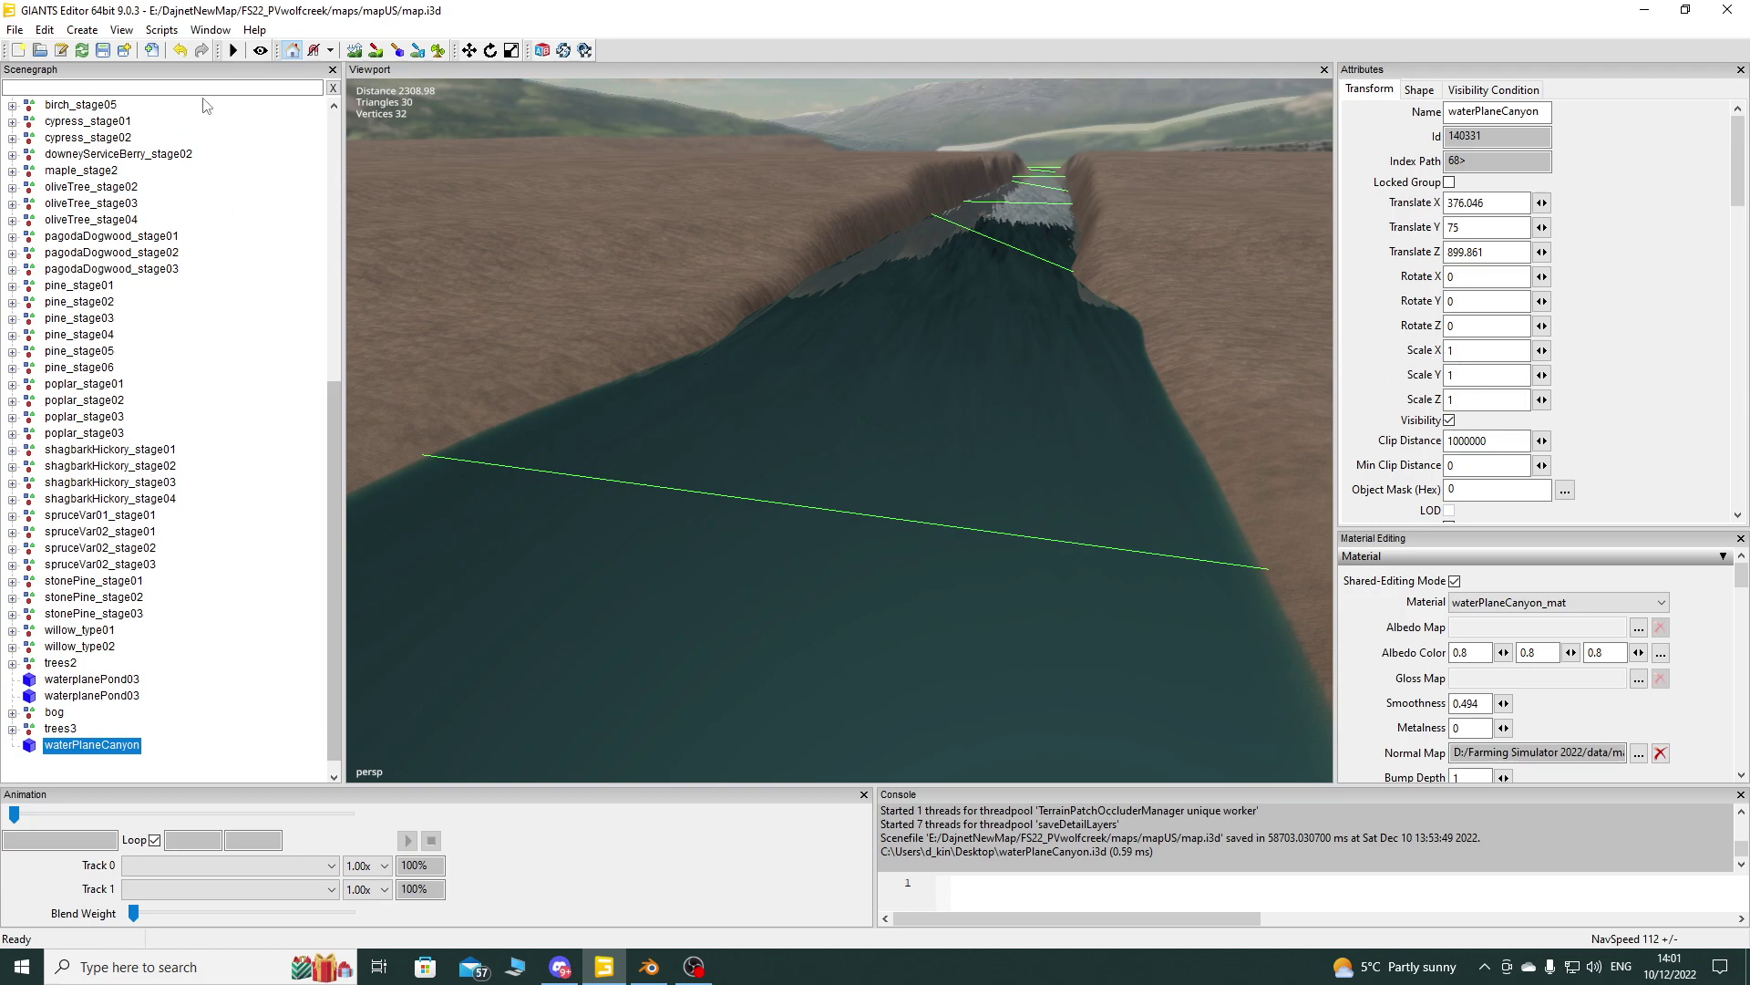
Step: Play the scene and inspect how the water flows along the whole length of the canyon
left_click(233, 51)
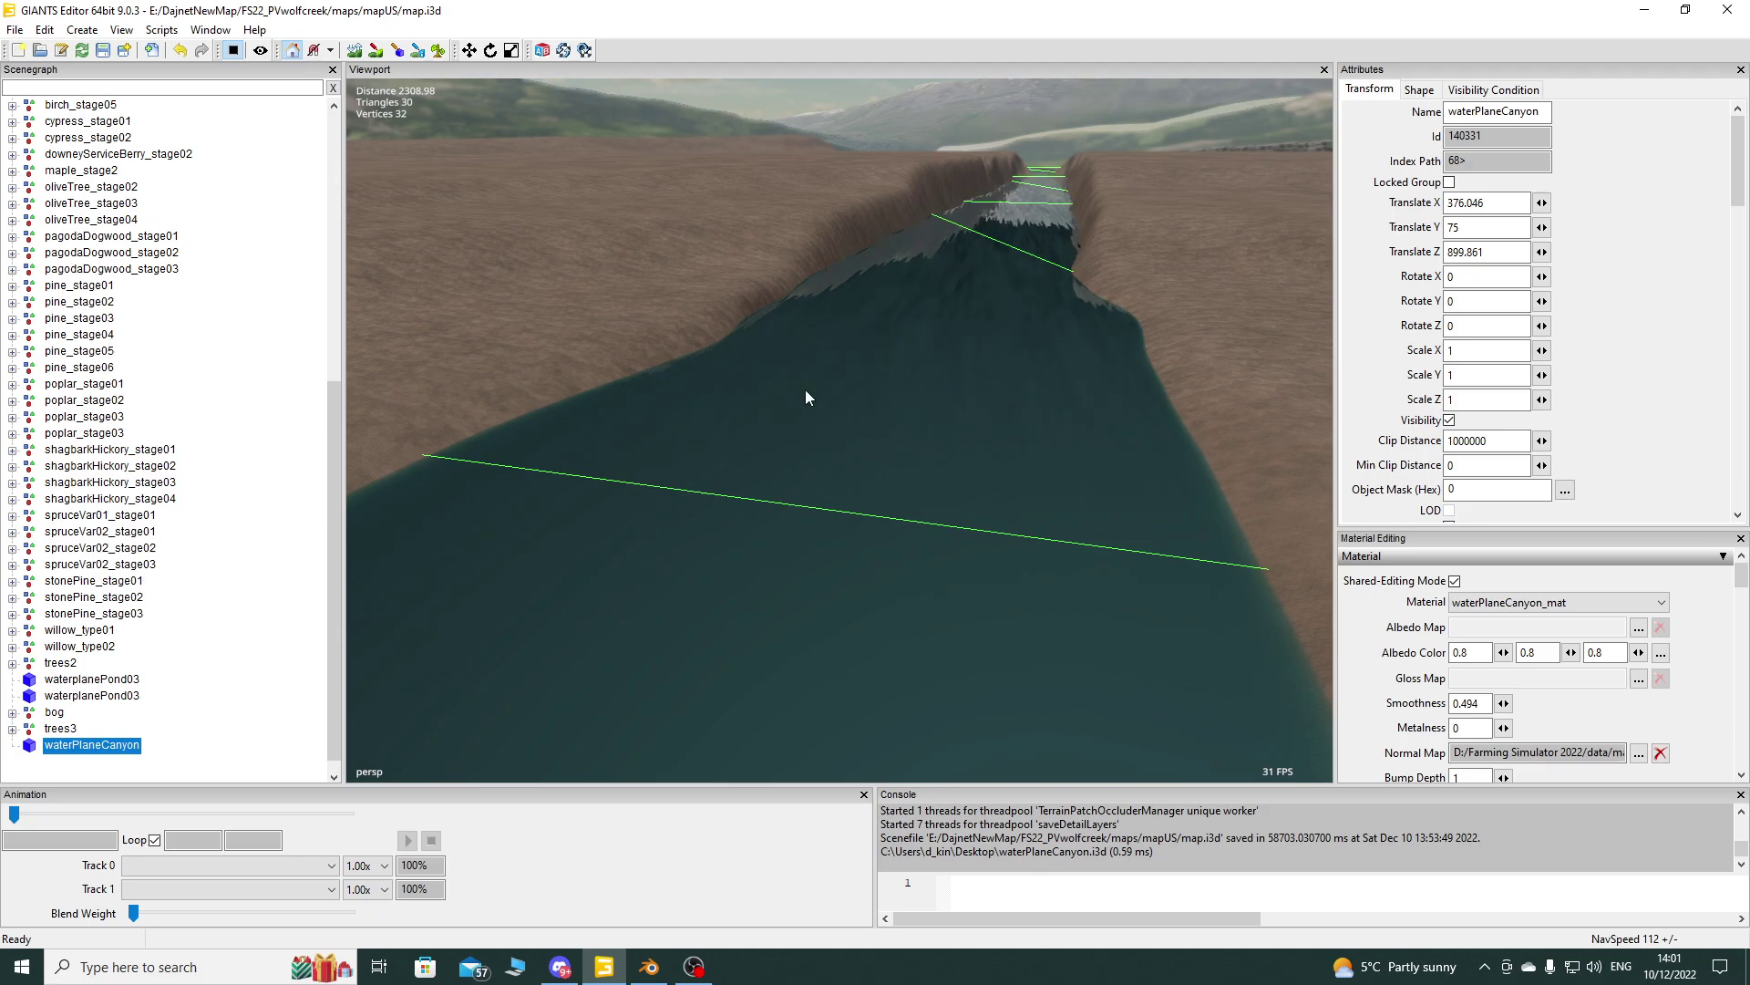
middle_click_drag(944, 397, 1008, 585)
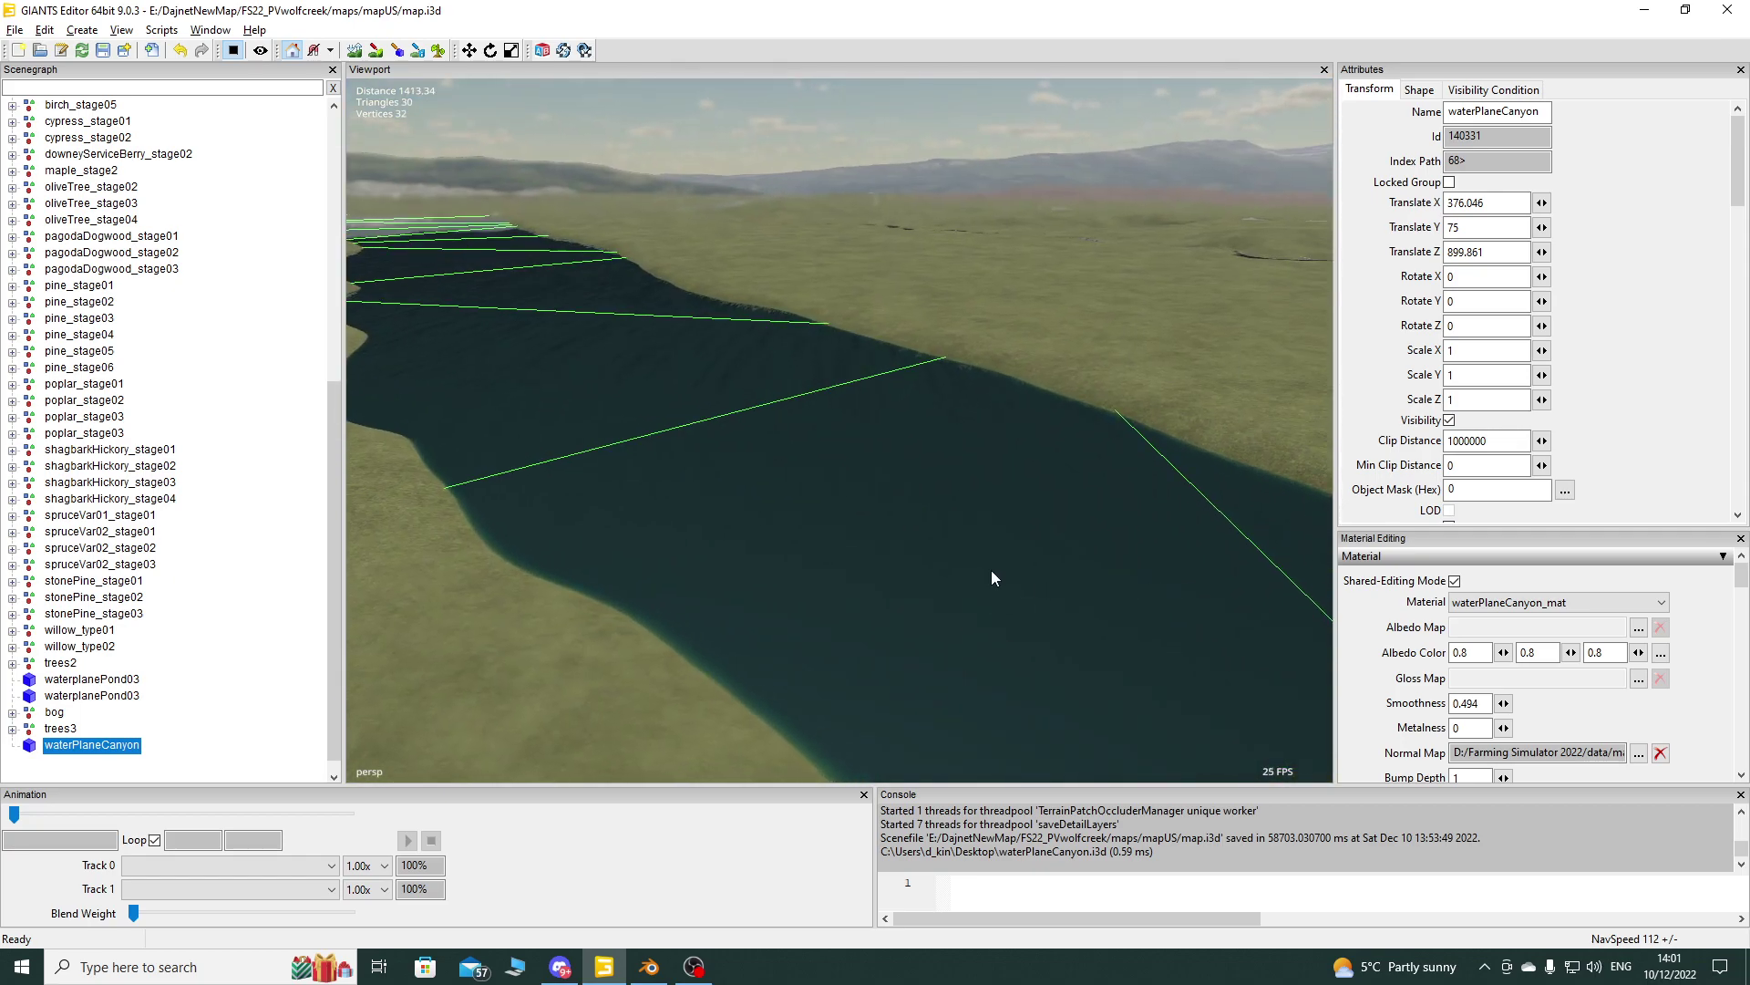
middle_click_drag(714, 402, 734, 457)
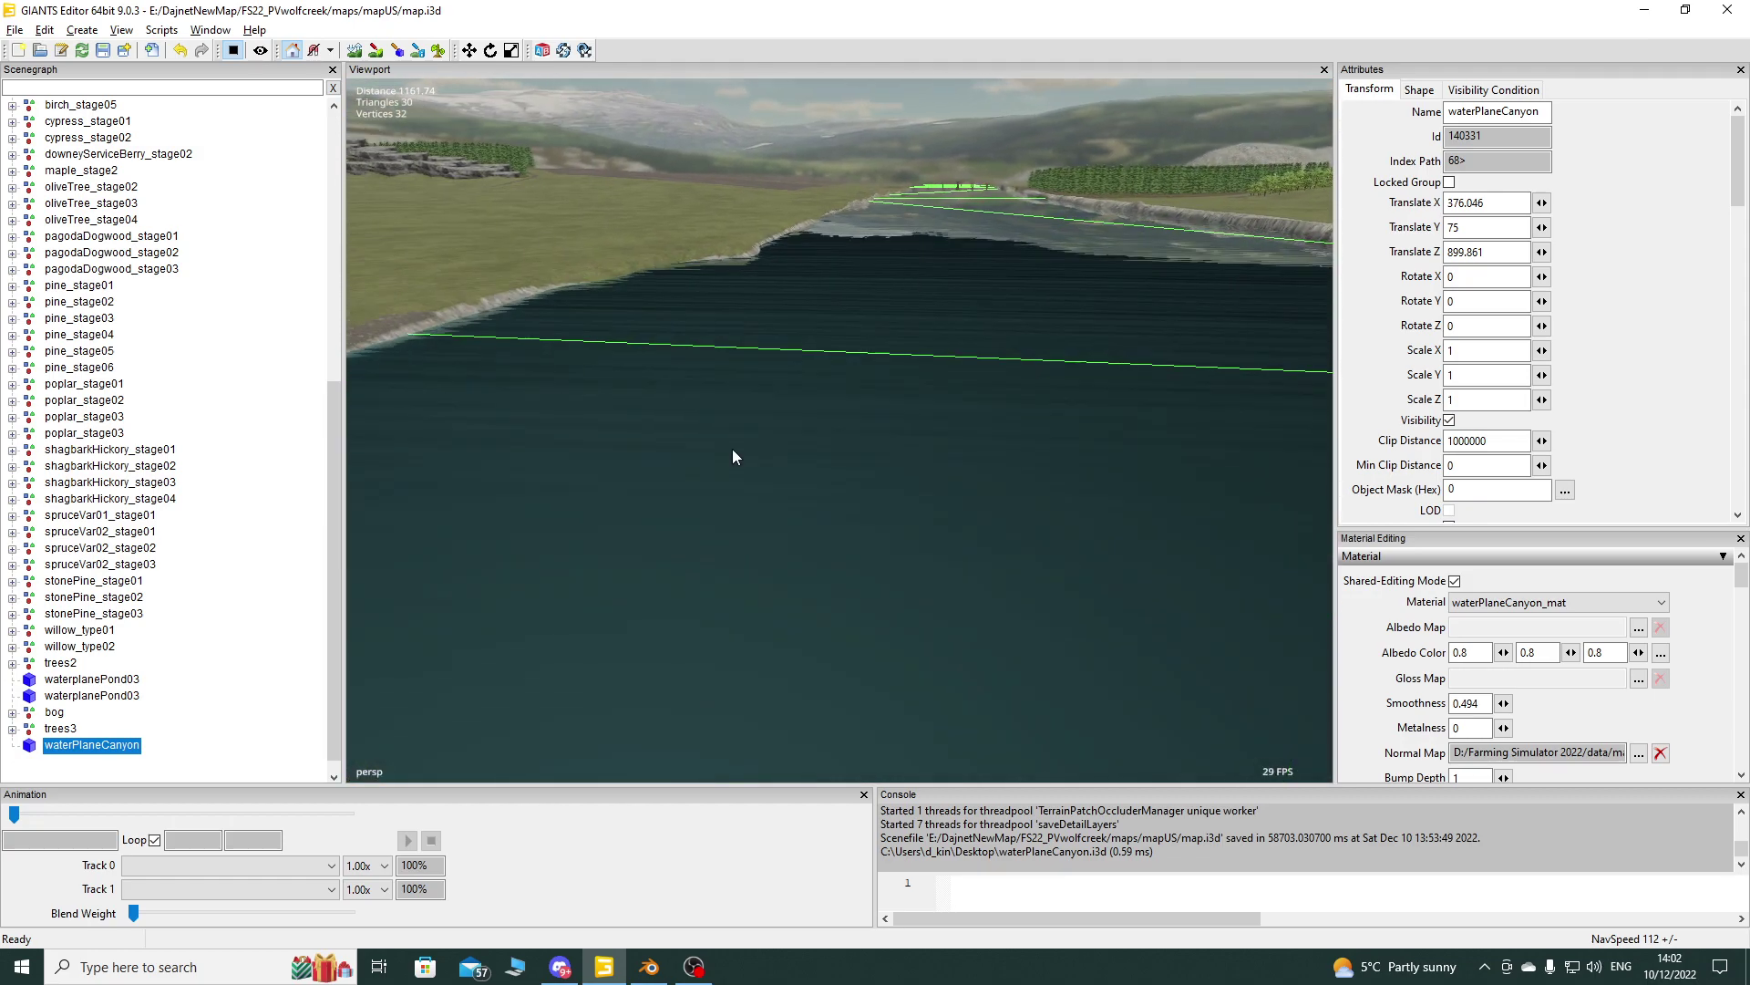
middle_click_drag(852, 480, 656, 495)
left_click(742, 364)
middle_click_drag(742, 364, 938, 542)
Step: Switch to Blender and look over the Add options and the Set Origin options for waterPlaneCanyon and the terrain Plane
left_click(649, 966)
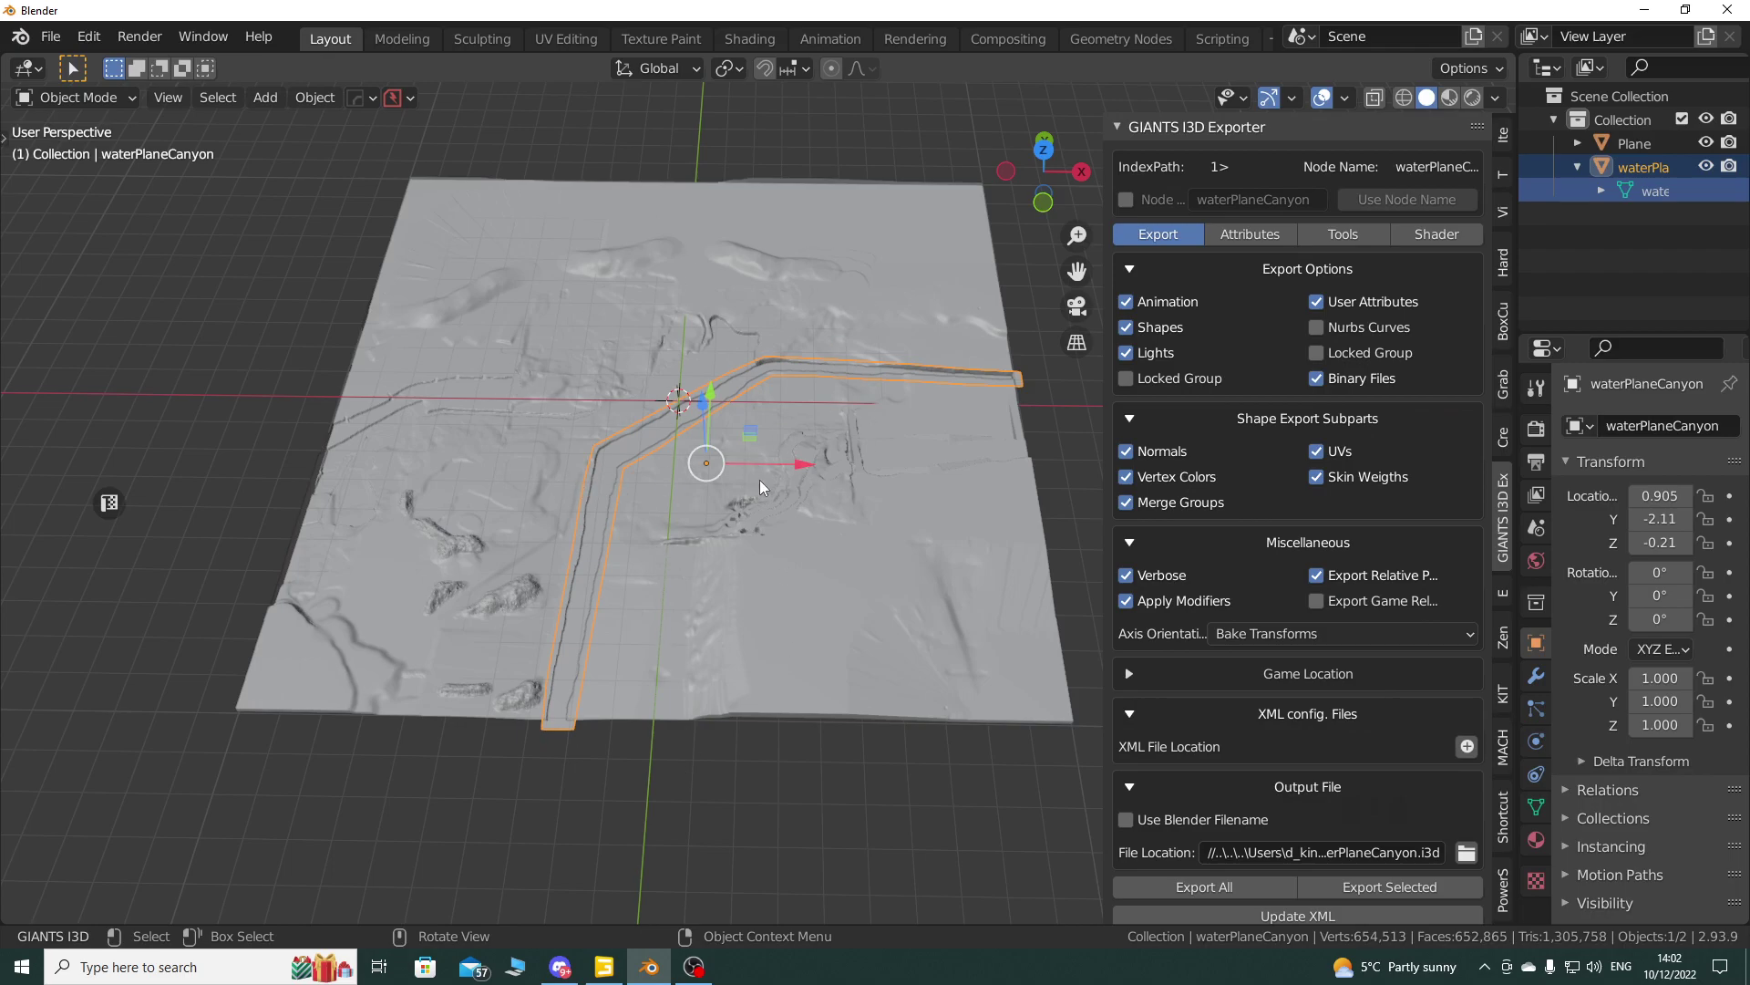
left_click(218, 98)
left_click(217, 98)
left_click(270, 96)
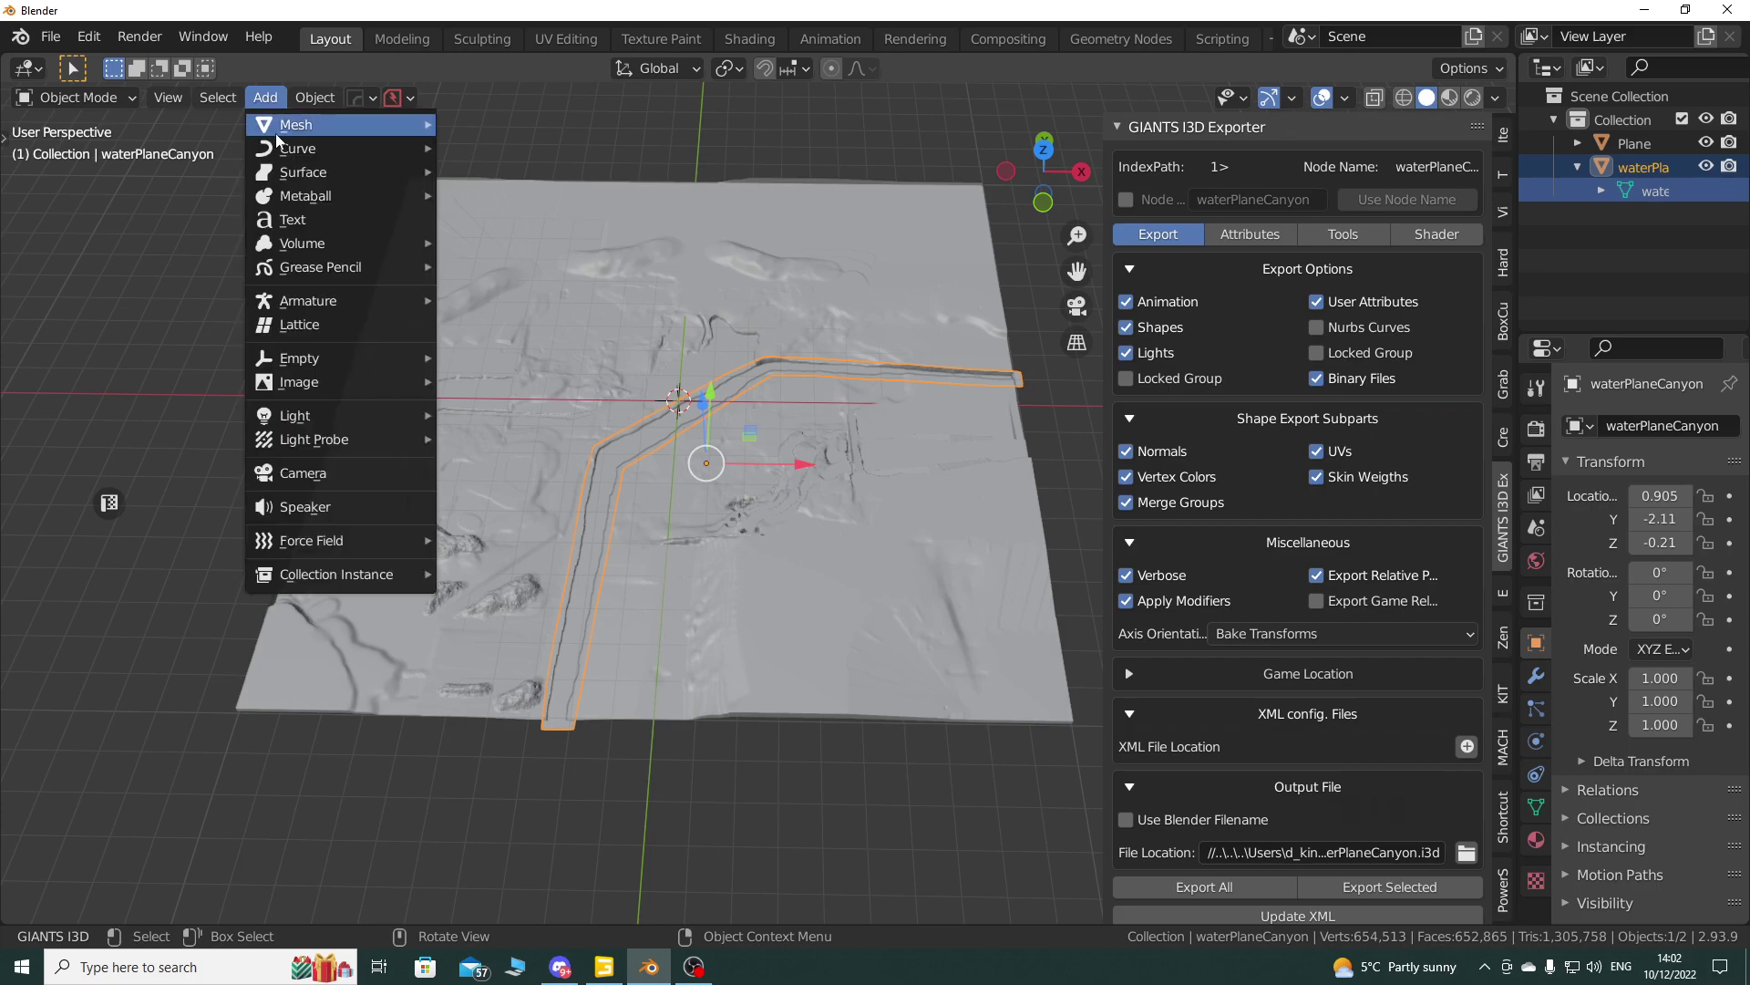
mouse_move(275, 127)
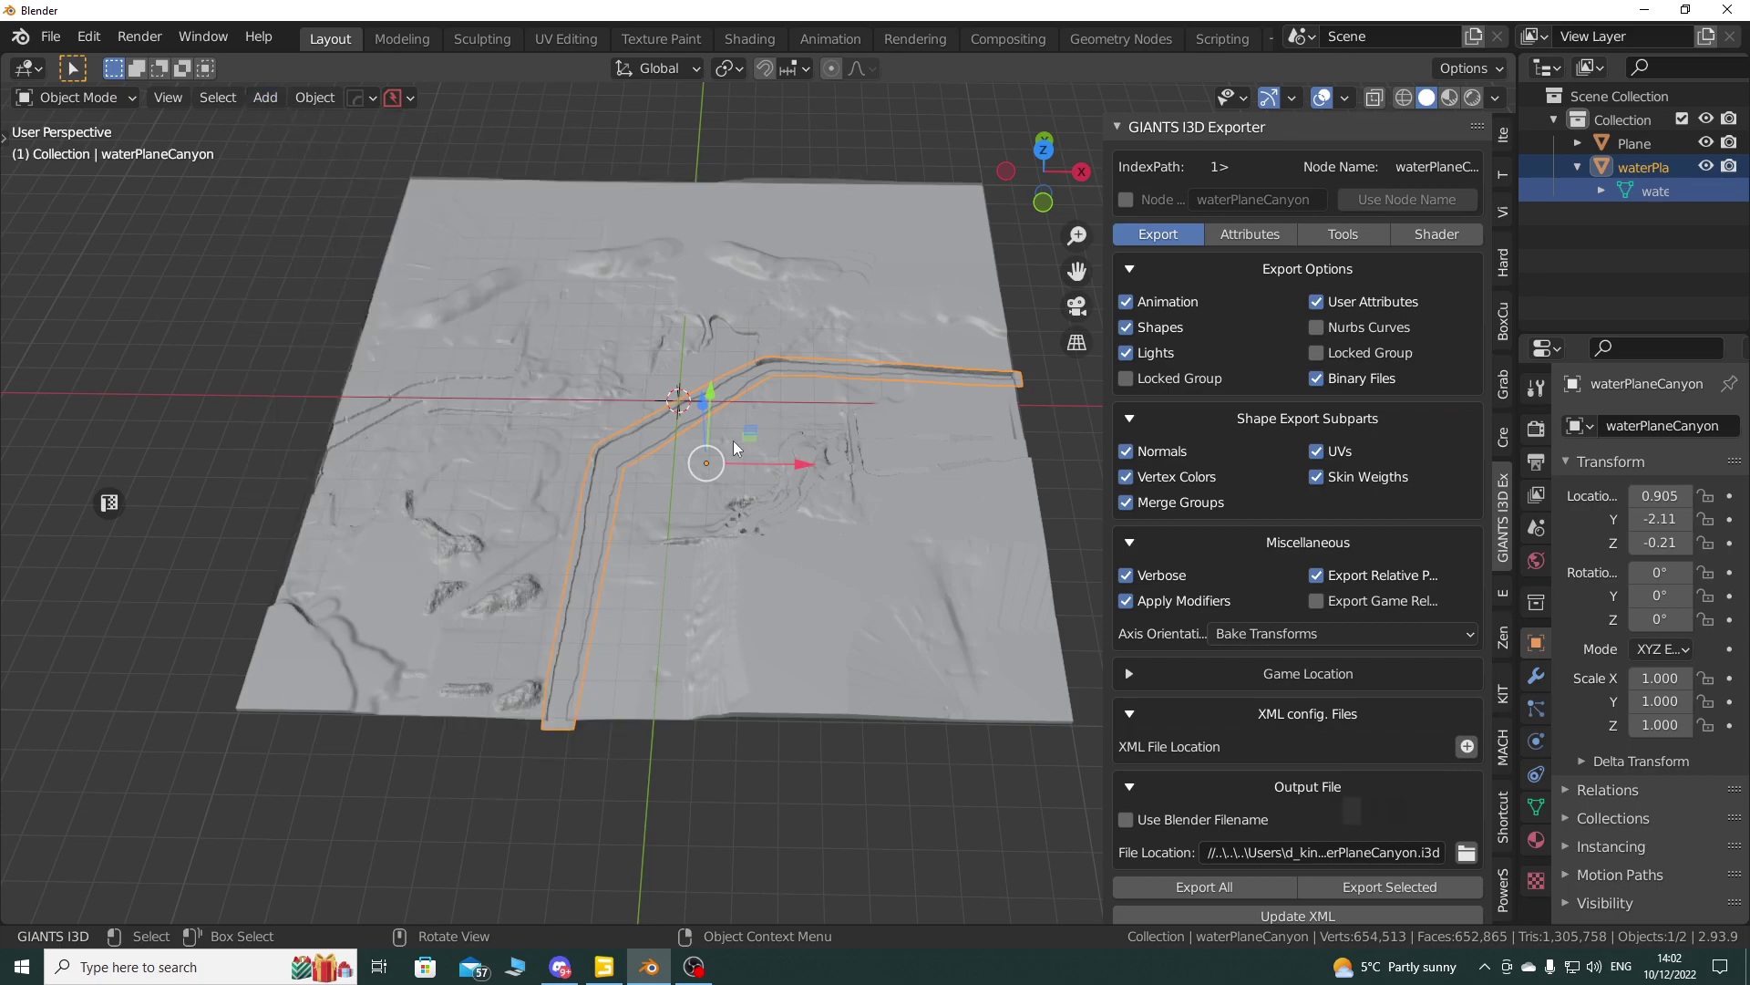
right_click(299, 363)
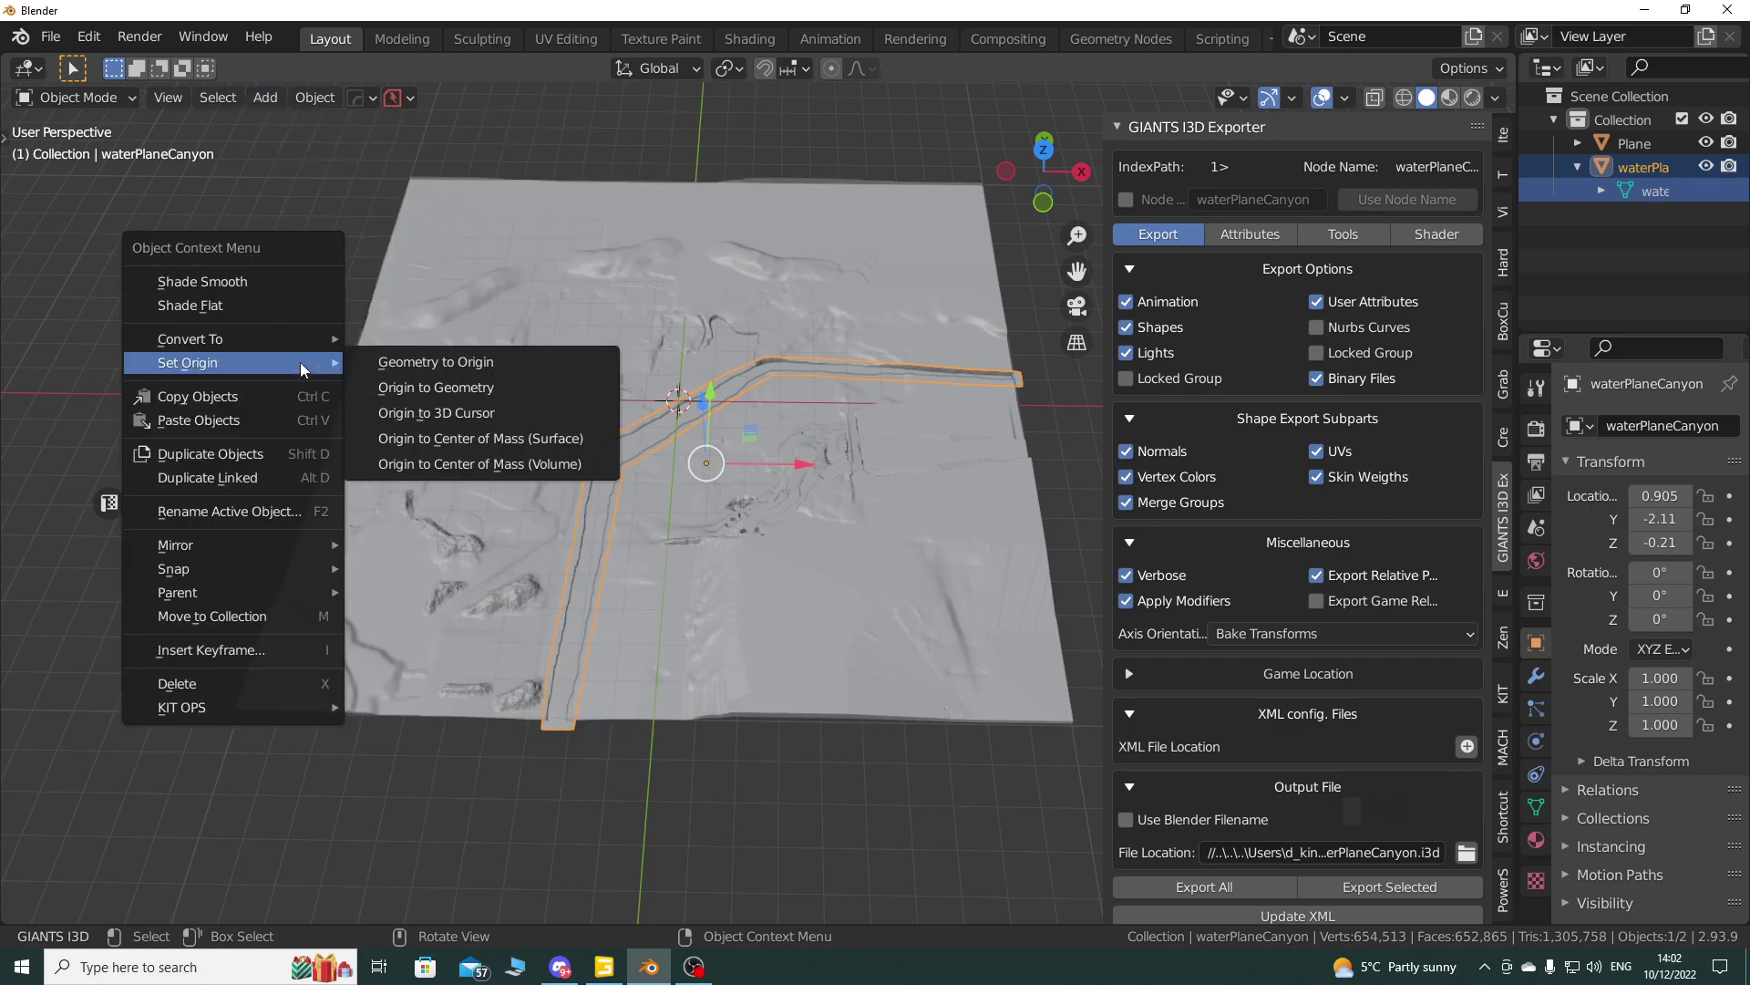
right_click(270, 365)
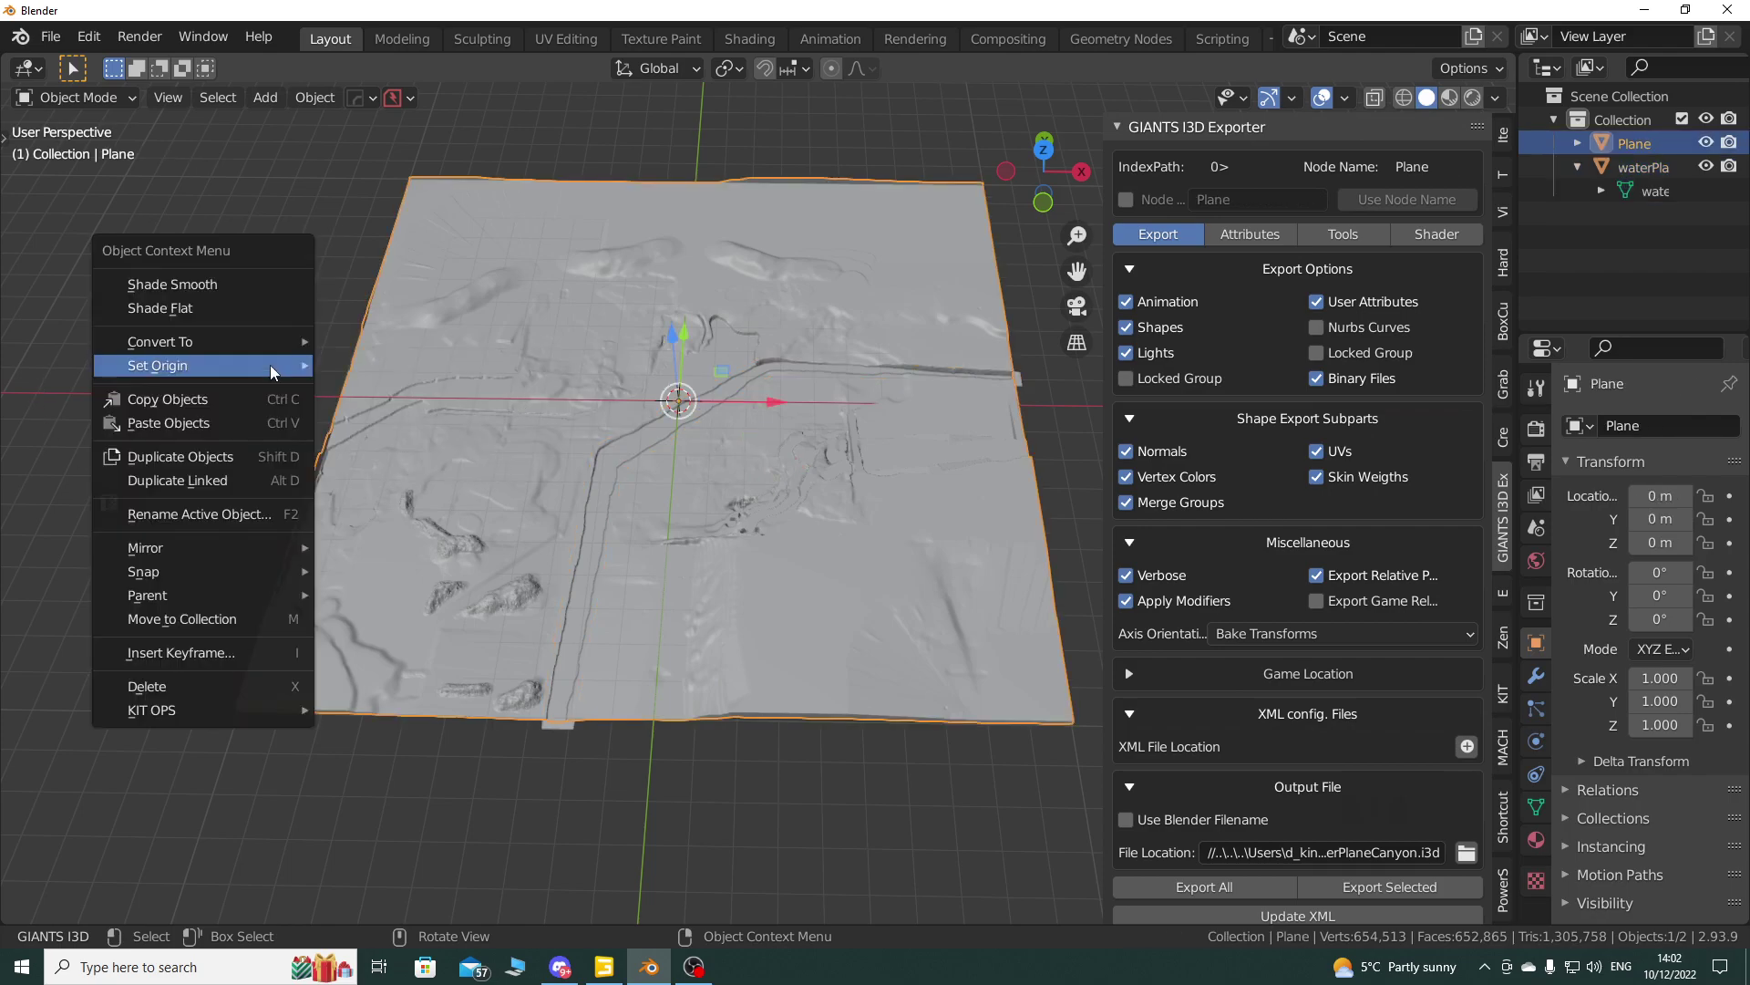
left_click(549, 332)
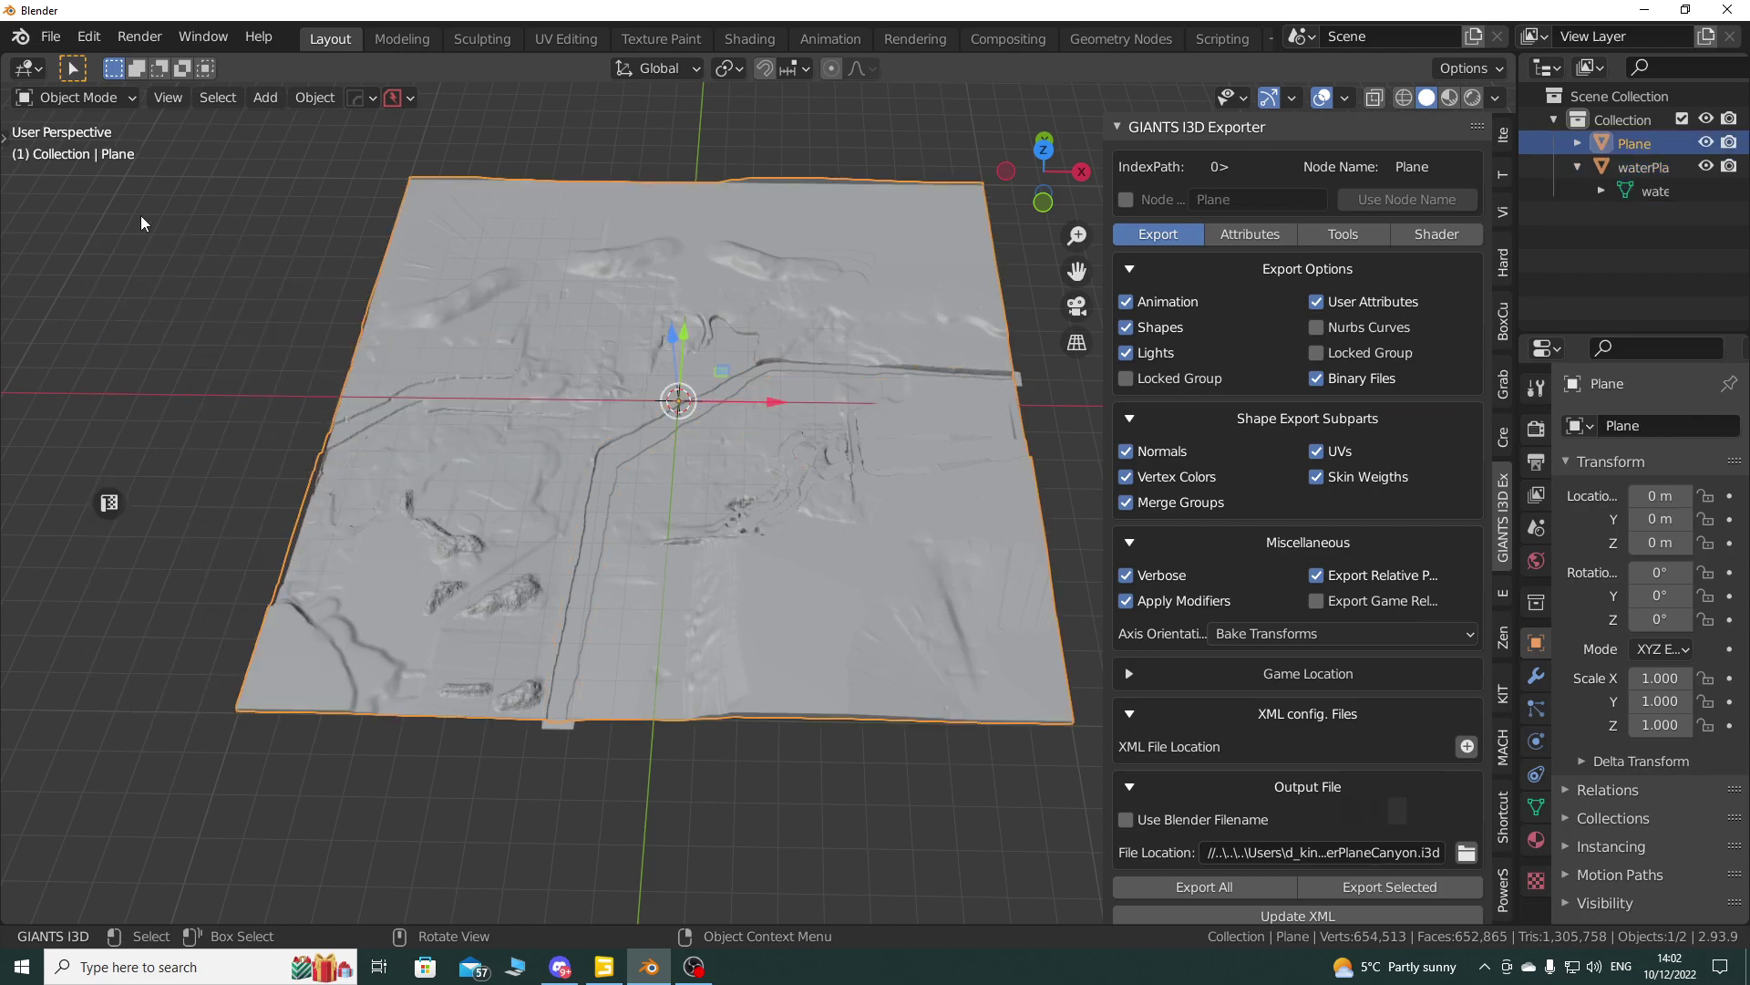
left_click(90, 101)
Step: Hide the 3D view's sidebar and show the terrain Plane's modifiers in a widened properties area
key("n")
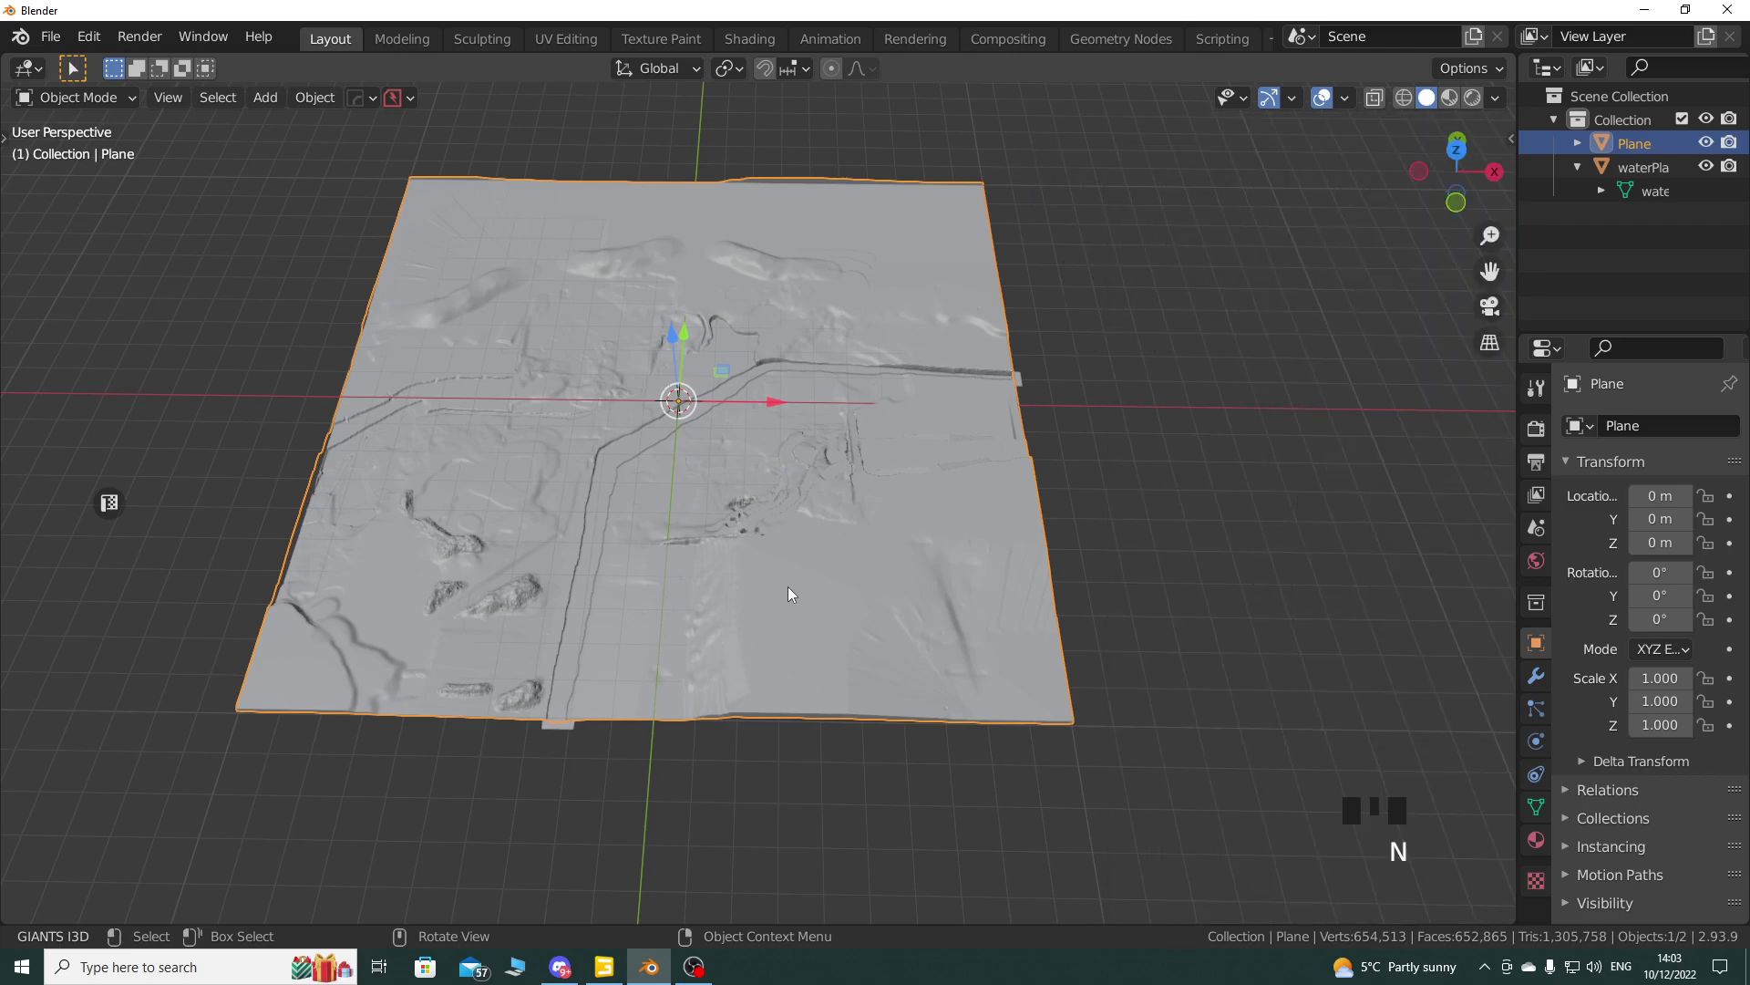
left_click(580, 619)
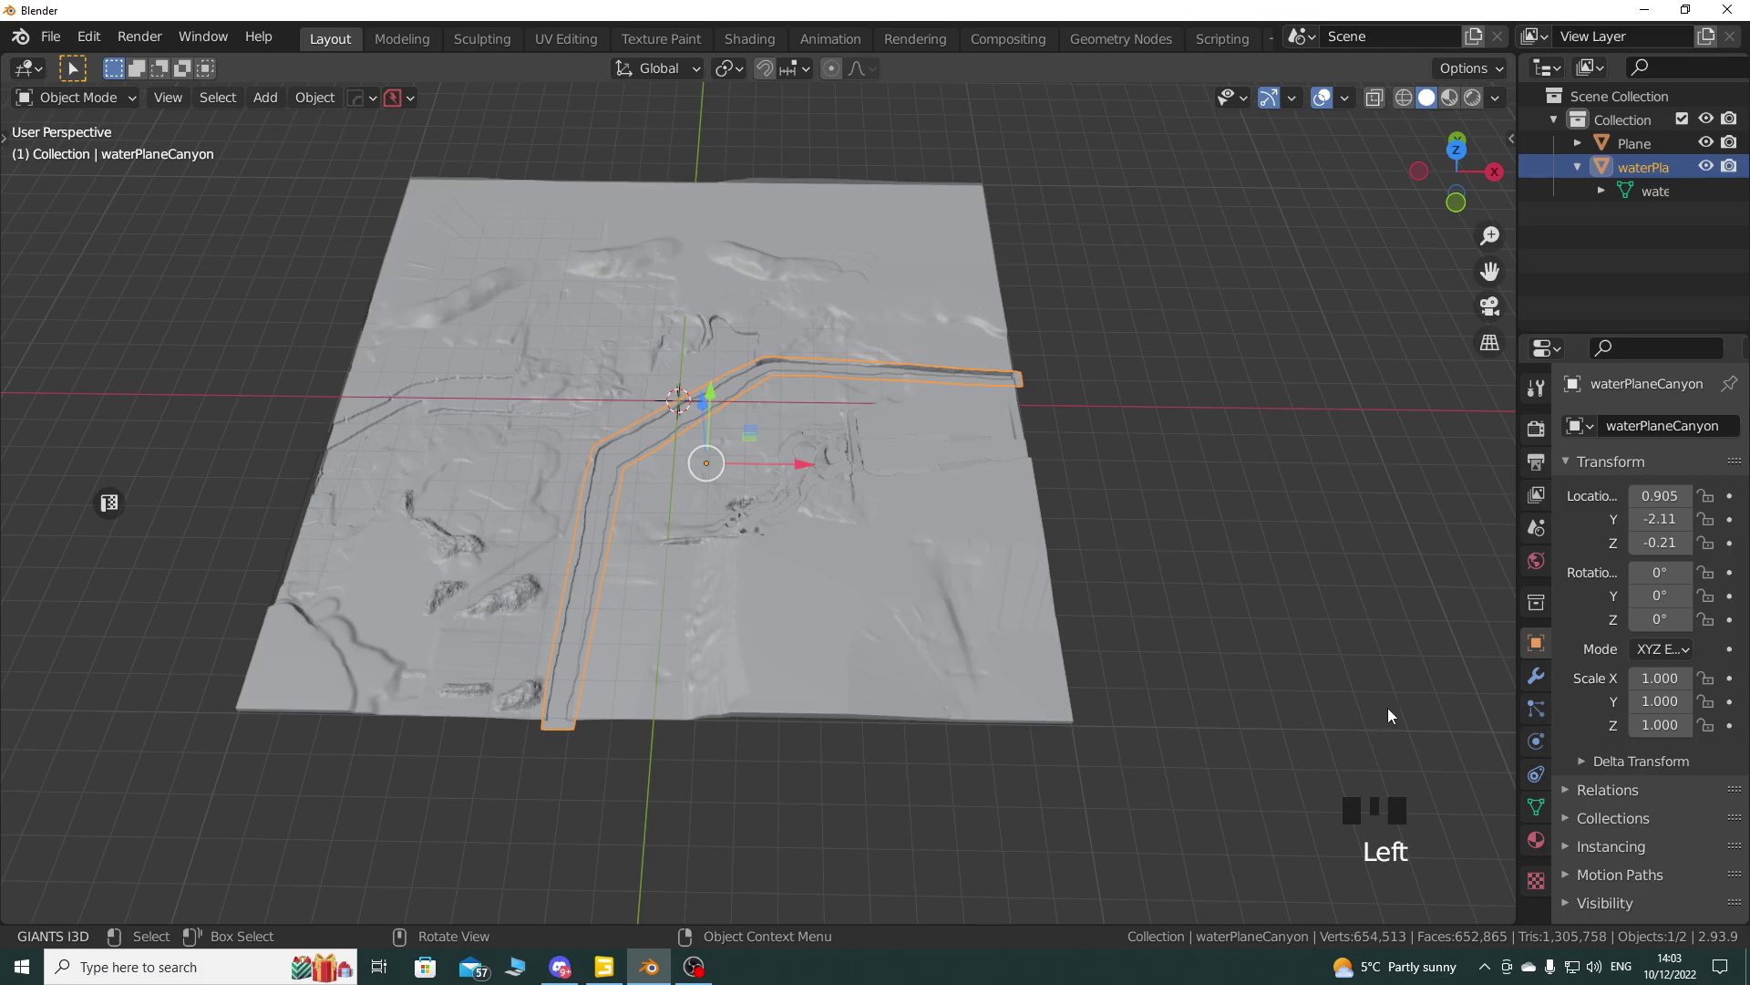
left_click(1536, 676)
left_click(842, 589)
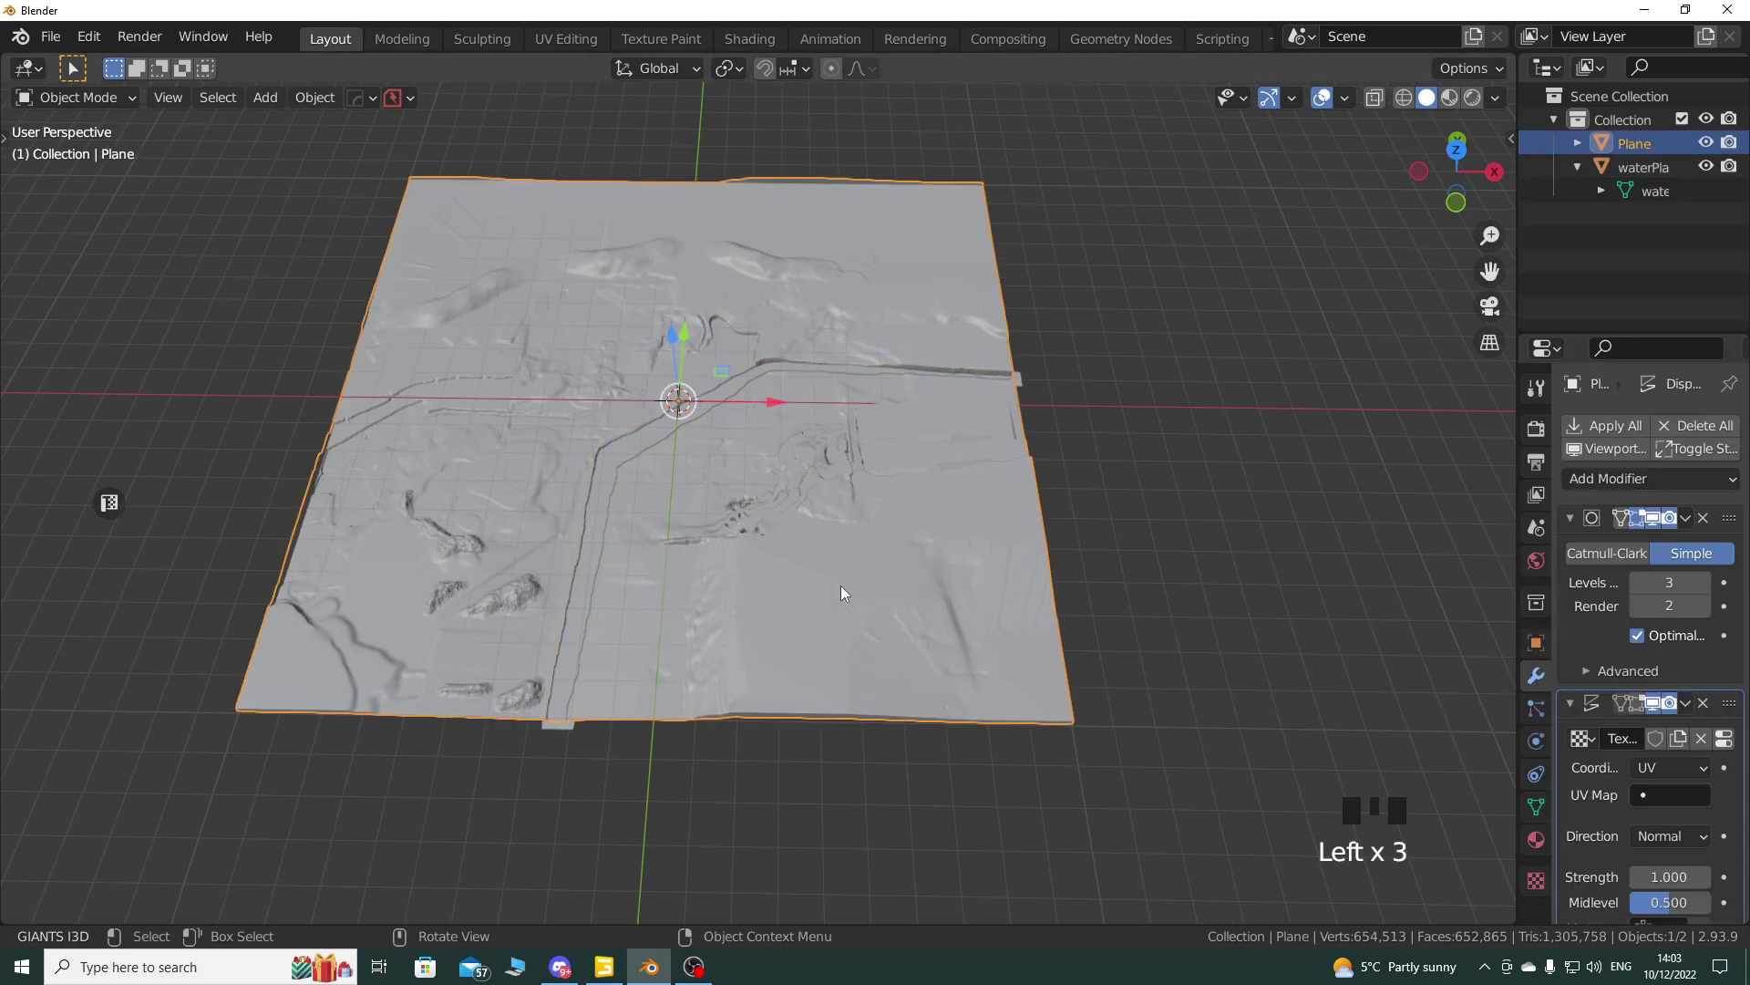
left_click_drag(1515, 594, 1260, 593)
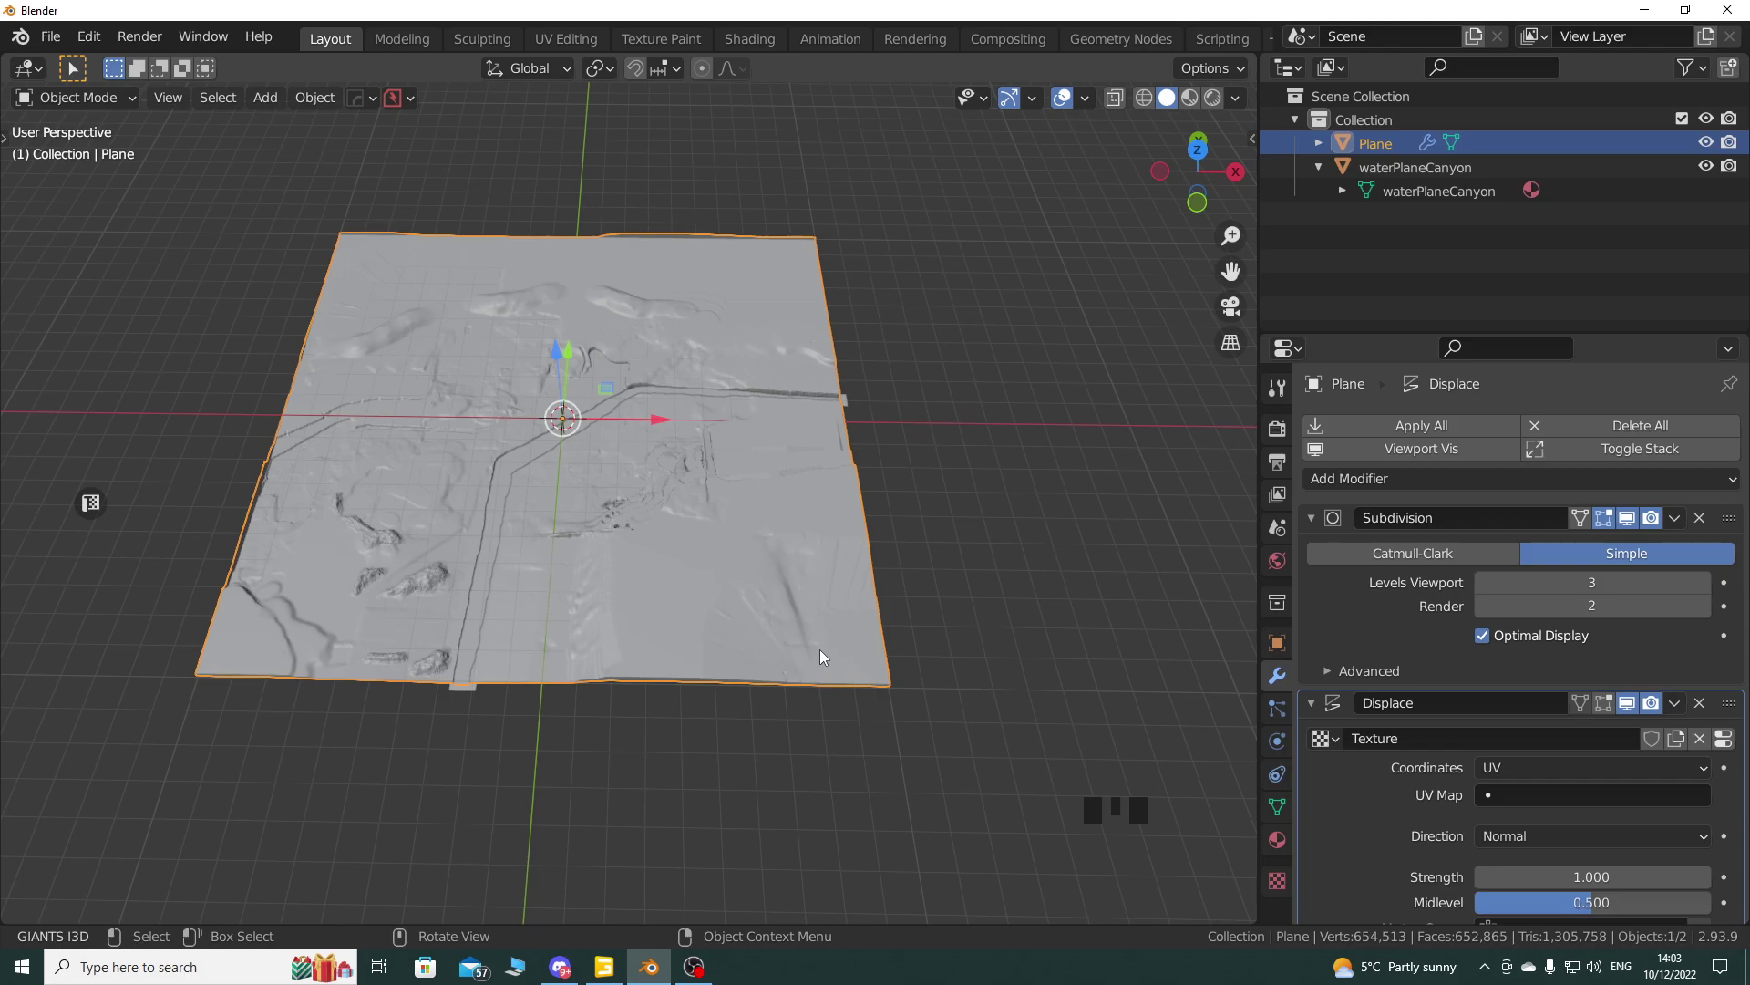
Step: In the terrain Plane's displacement texture, set the color space of map_dem.png to Non-Color
left_click(1277, 880)
scroll(1581, 676, "down", 3)
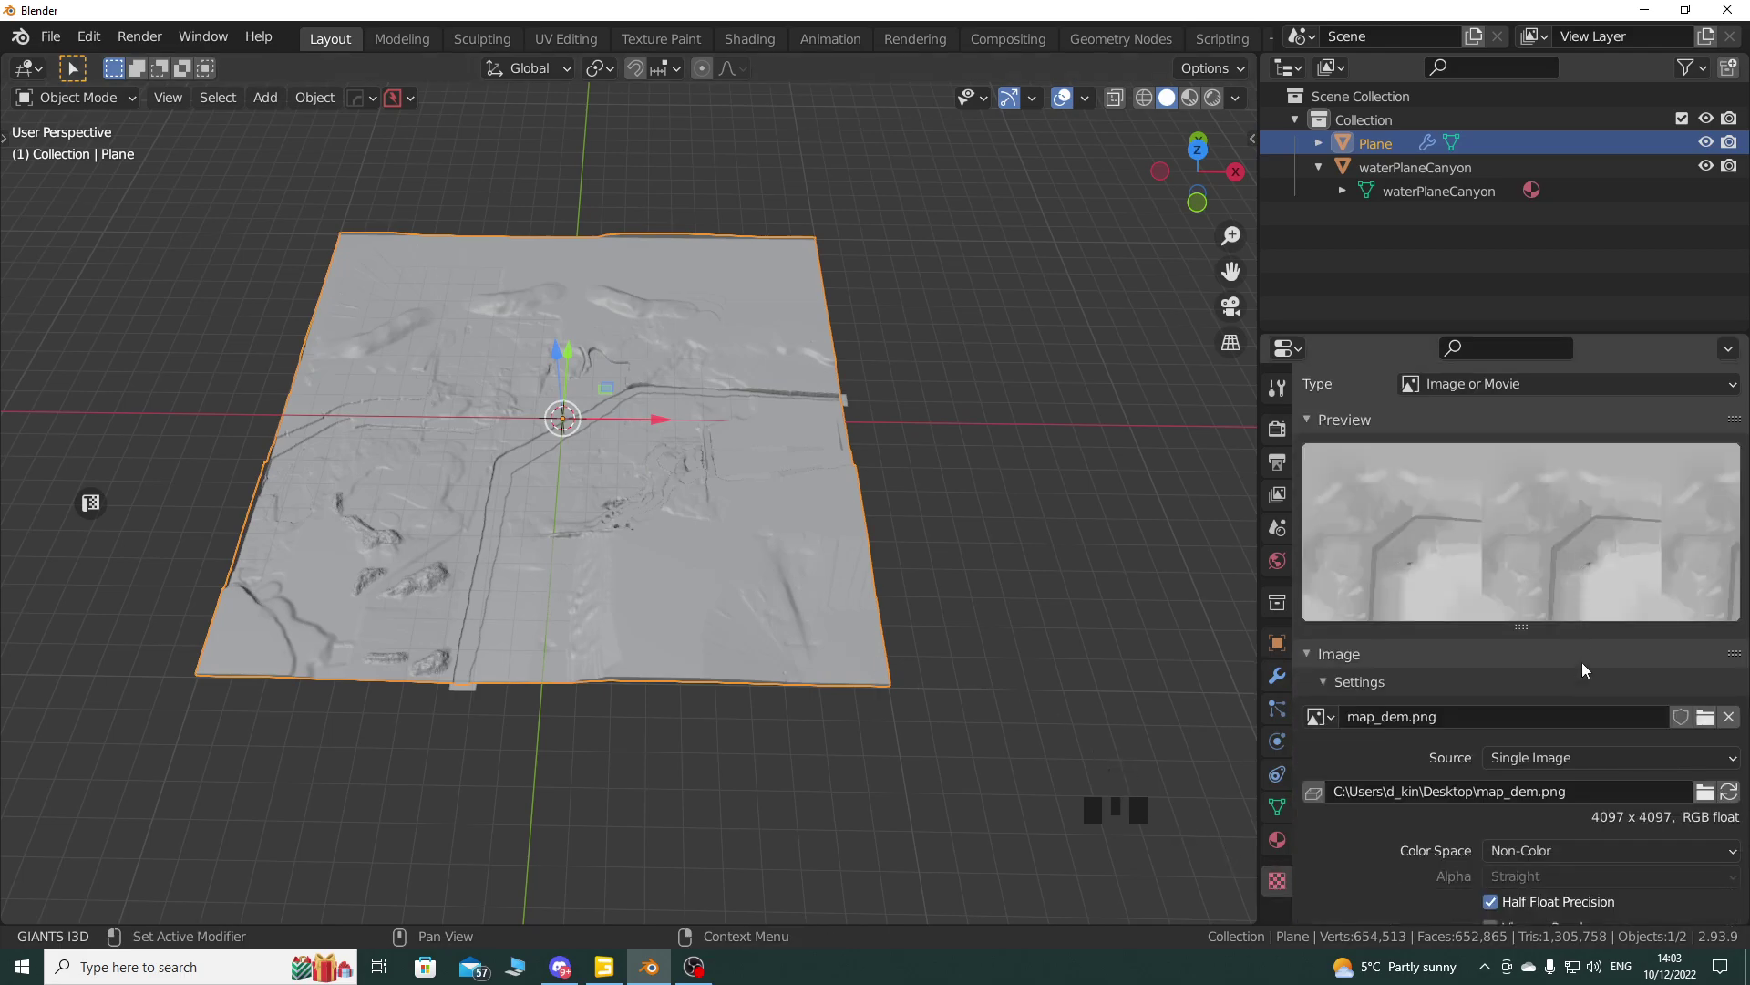
scroll(1510, 730, "down", 3)
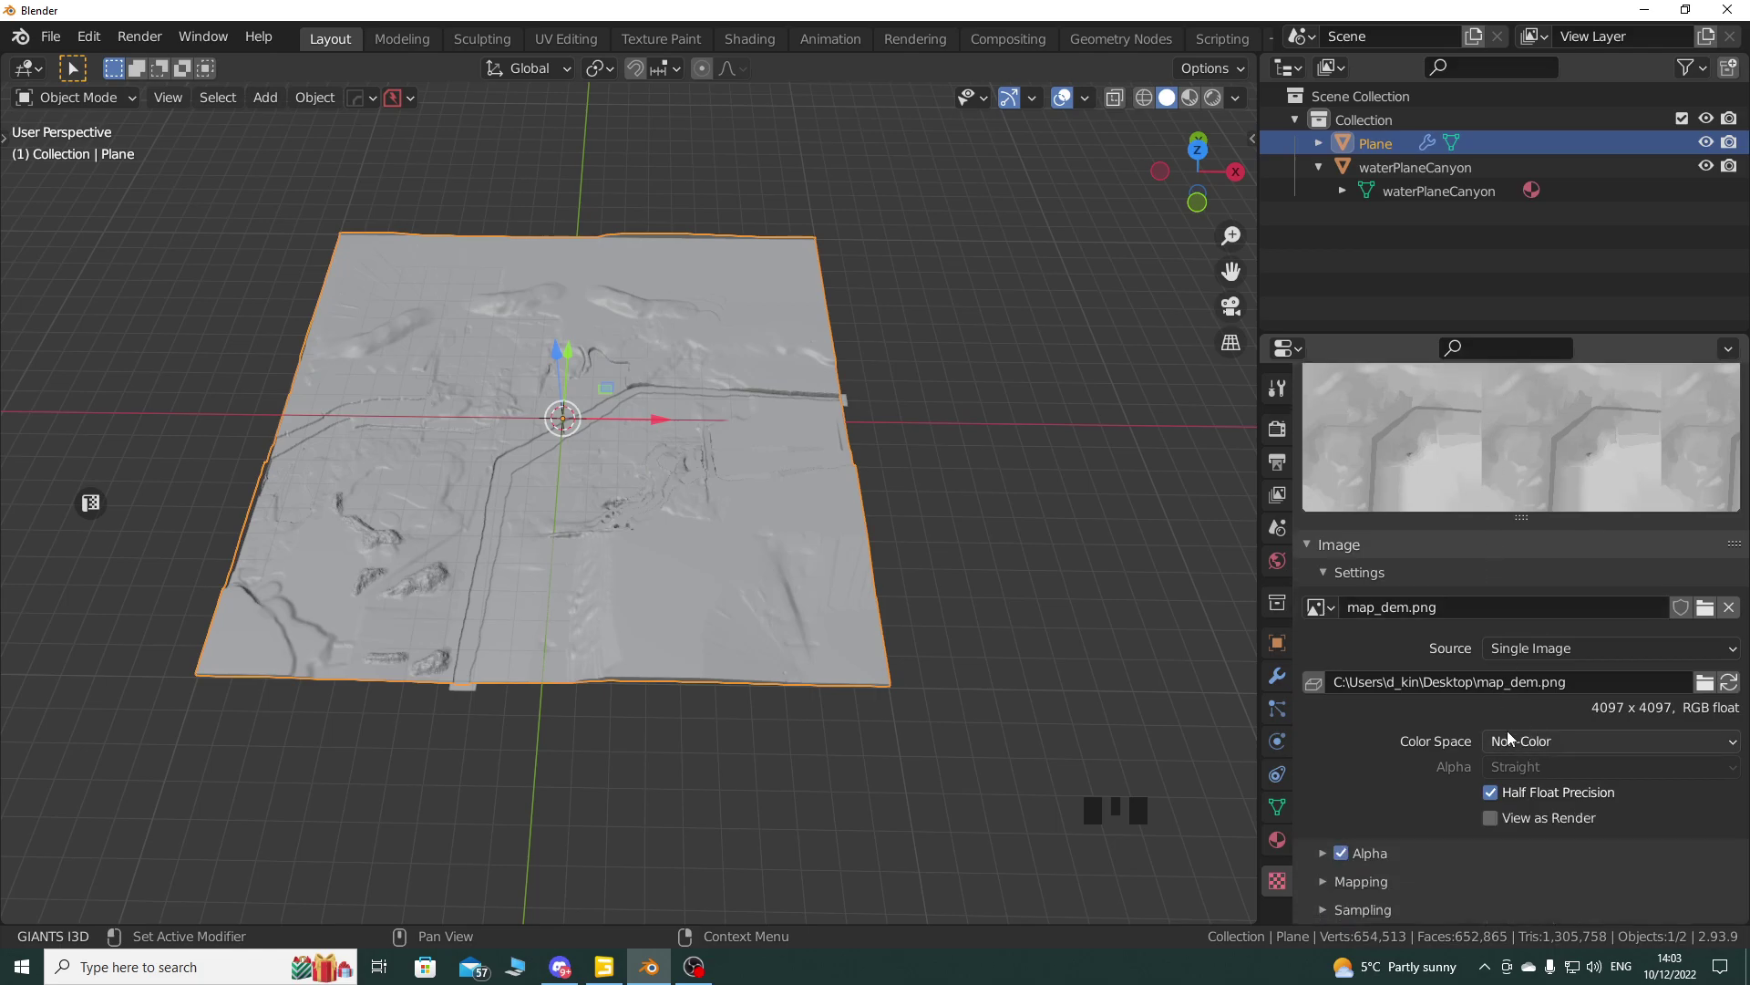
left_click(1532, 742)
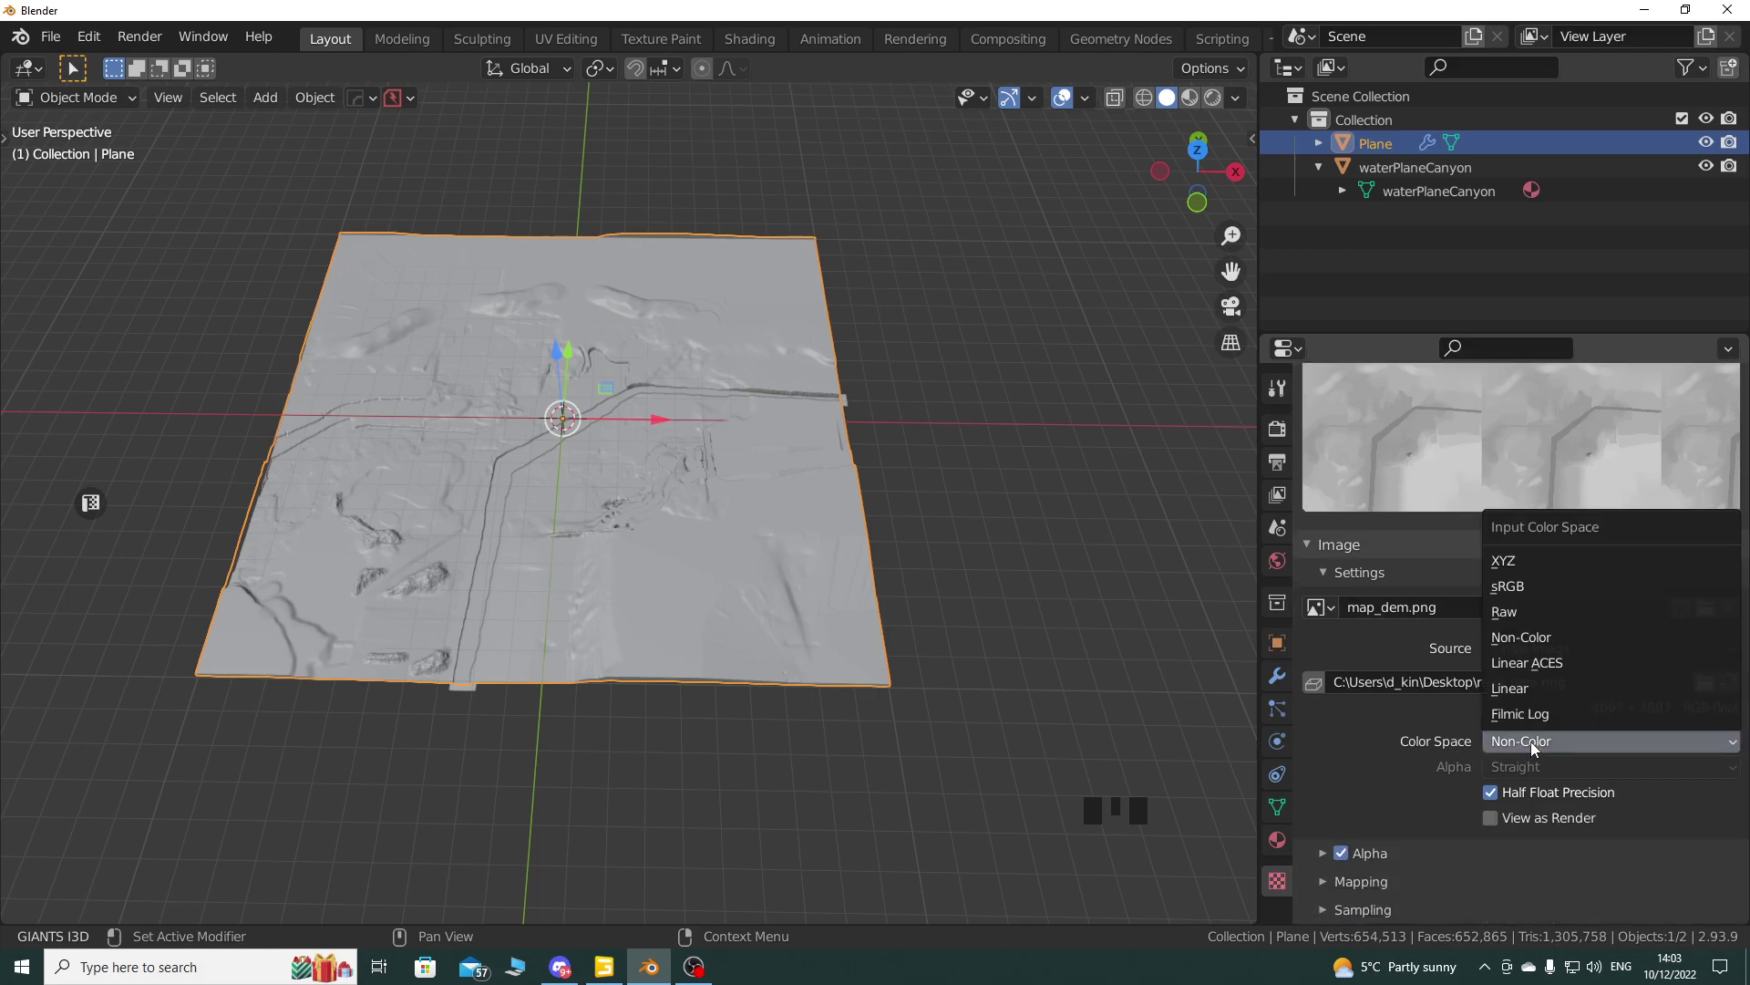
left_click(1508, 742)
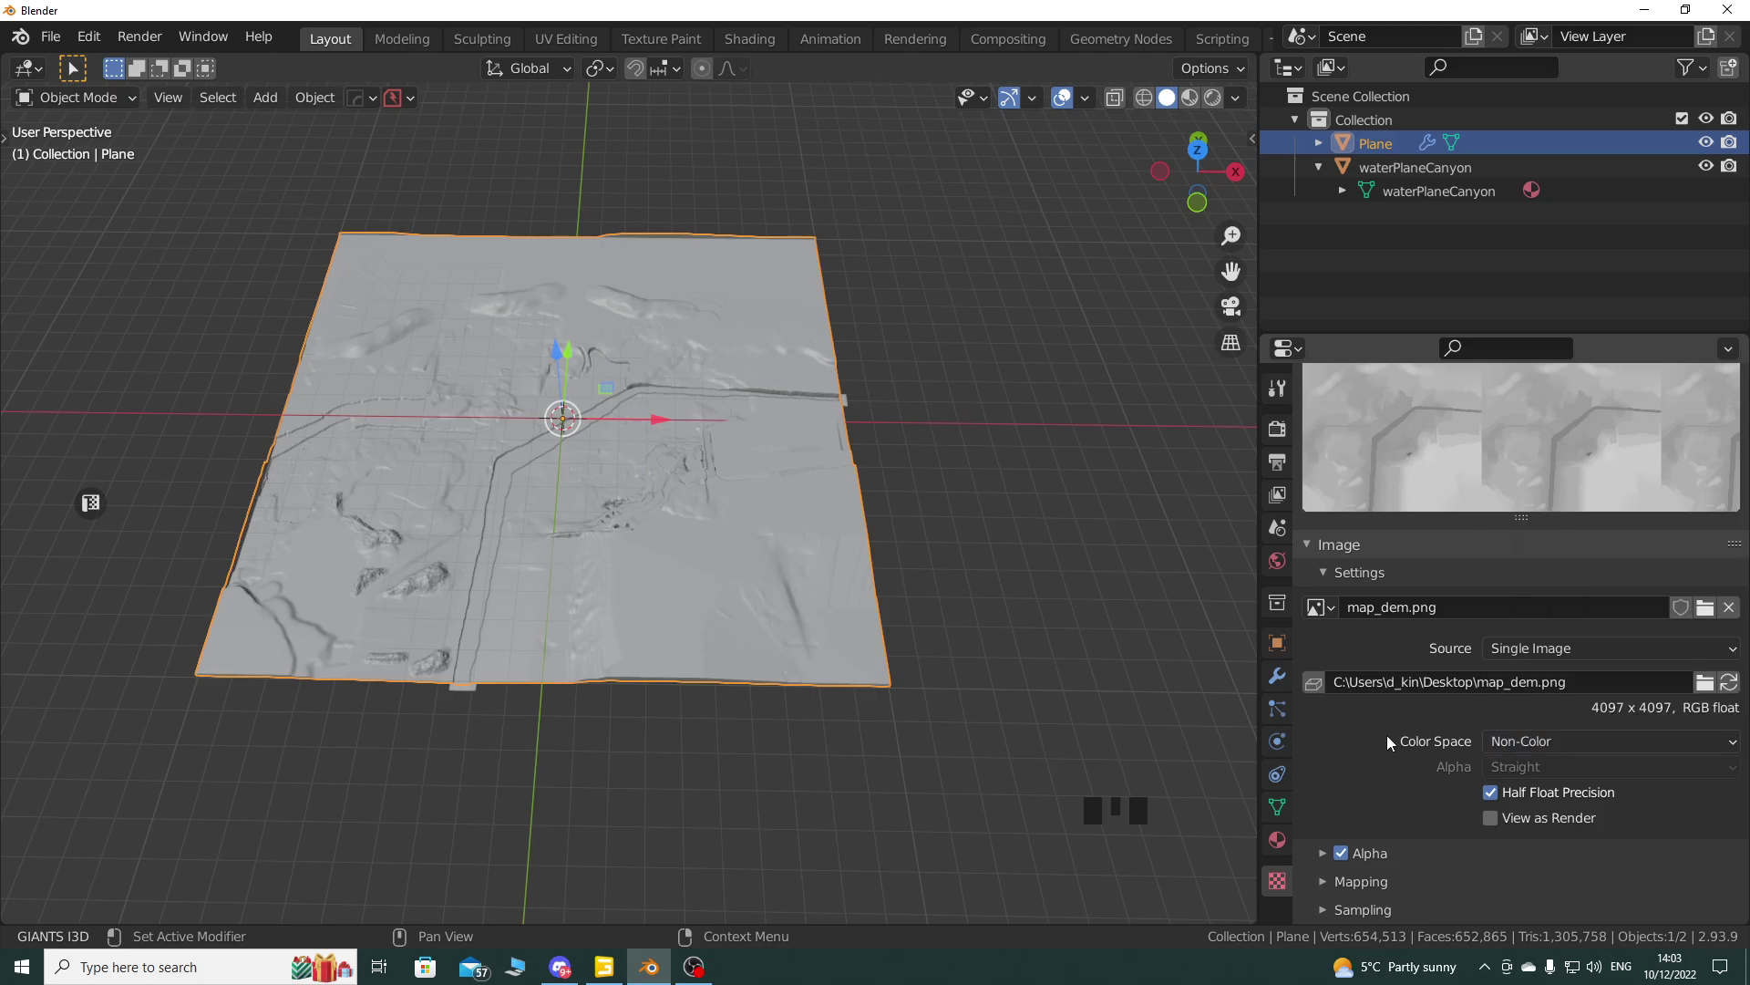
left_click(1518, 741)
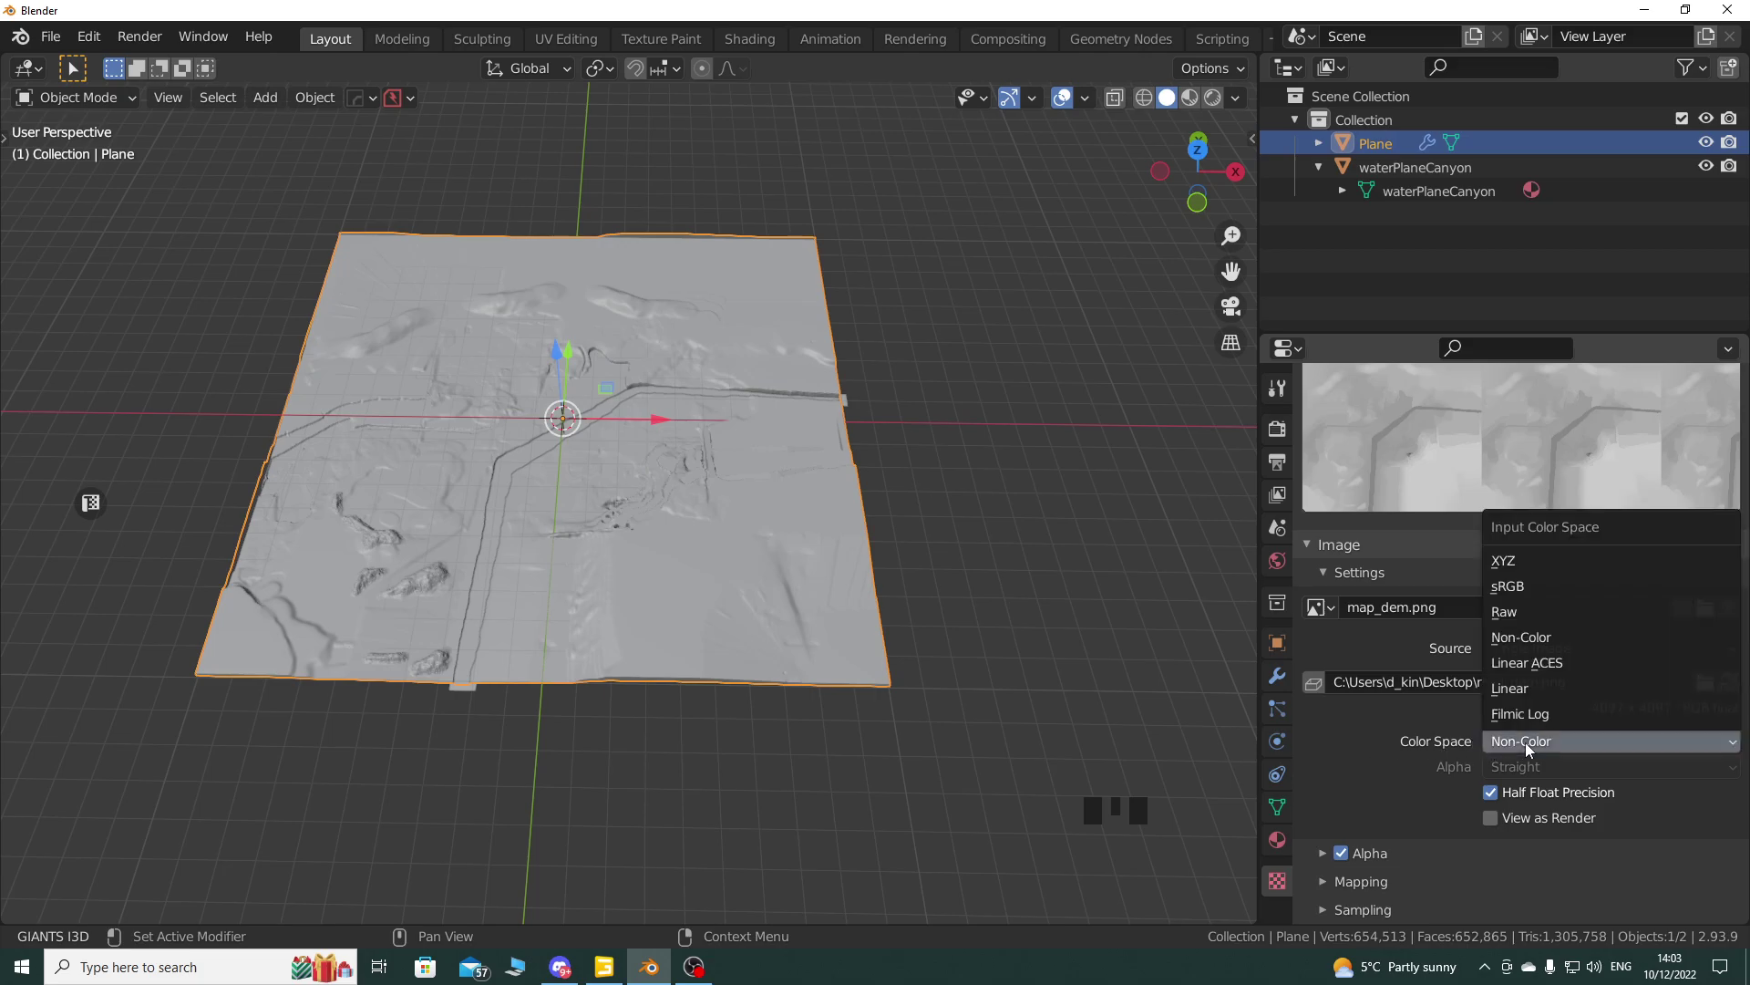
left_click(1521, 637)
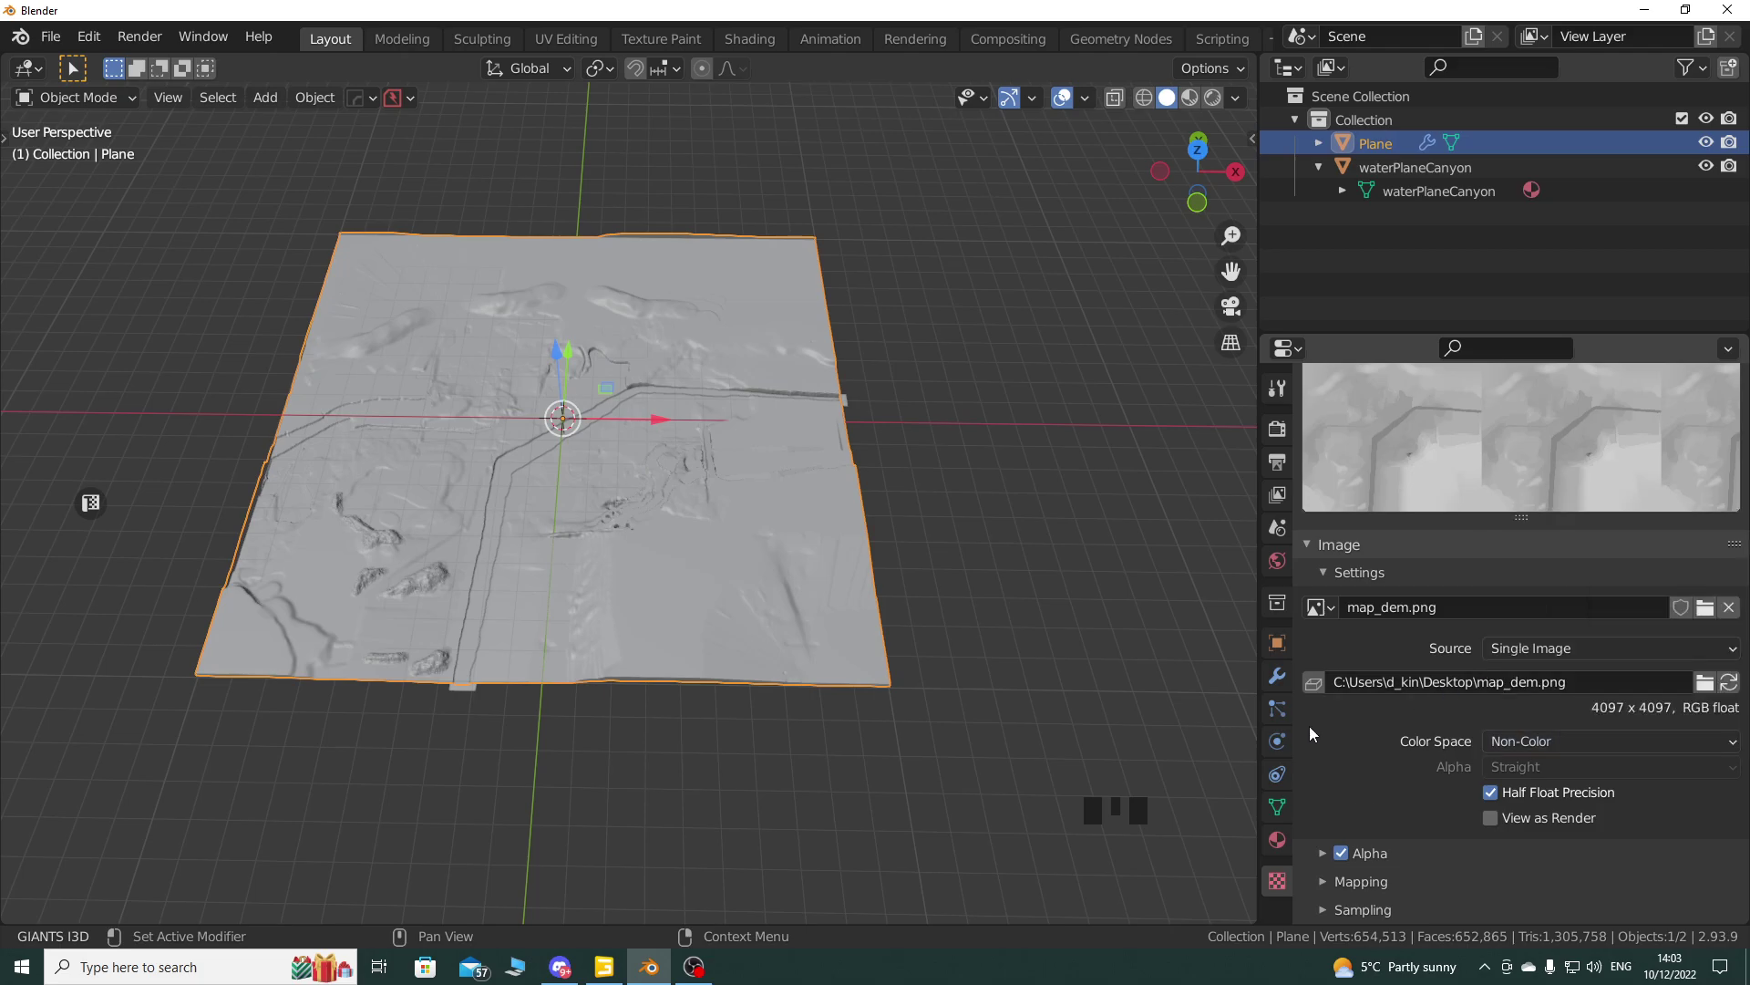
Step: Check the Displace modifier's texture and set its texture coordinates to UV
left_click(1277, 677)
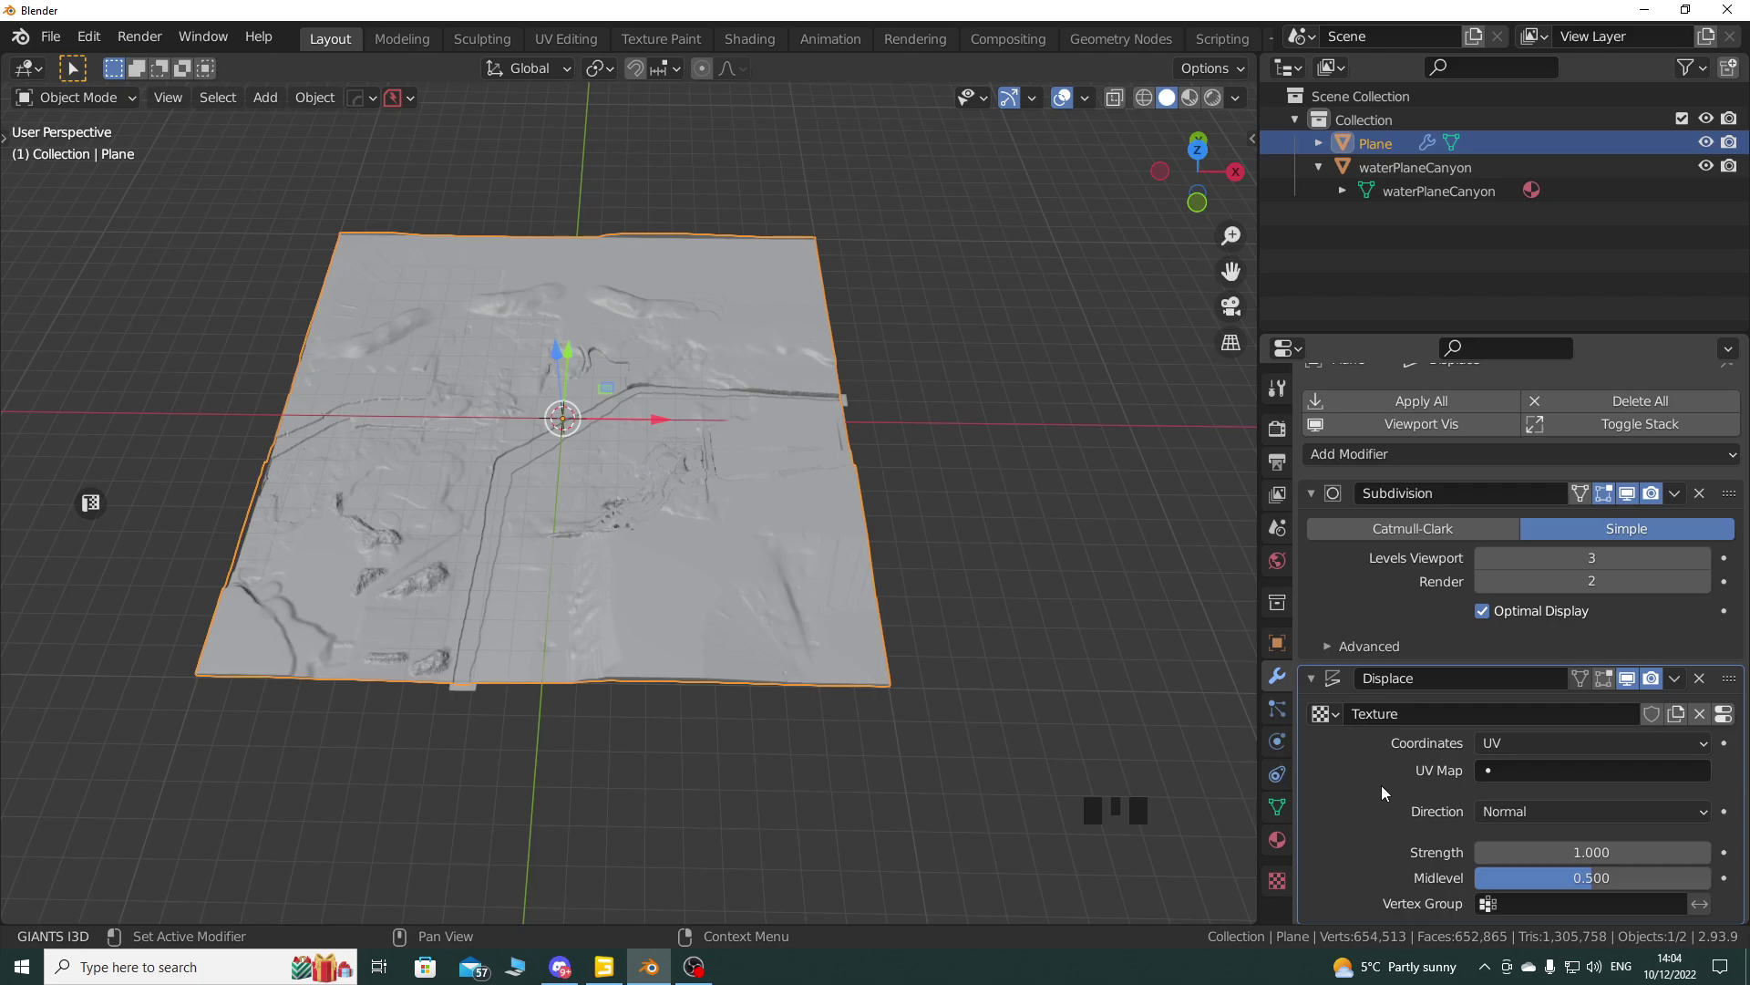
left_click(1277, 881)
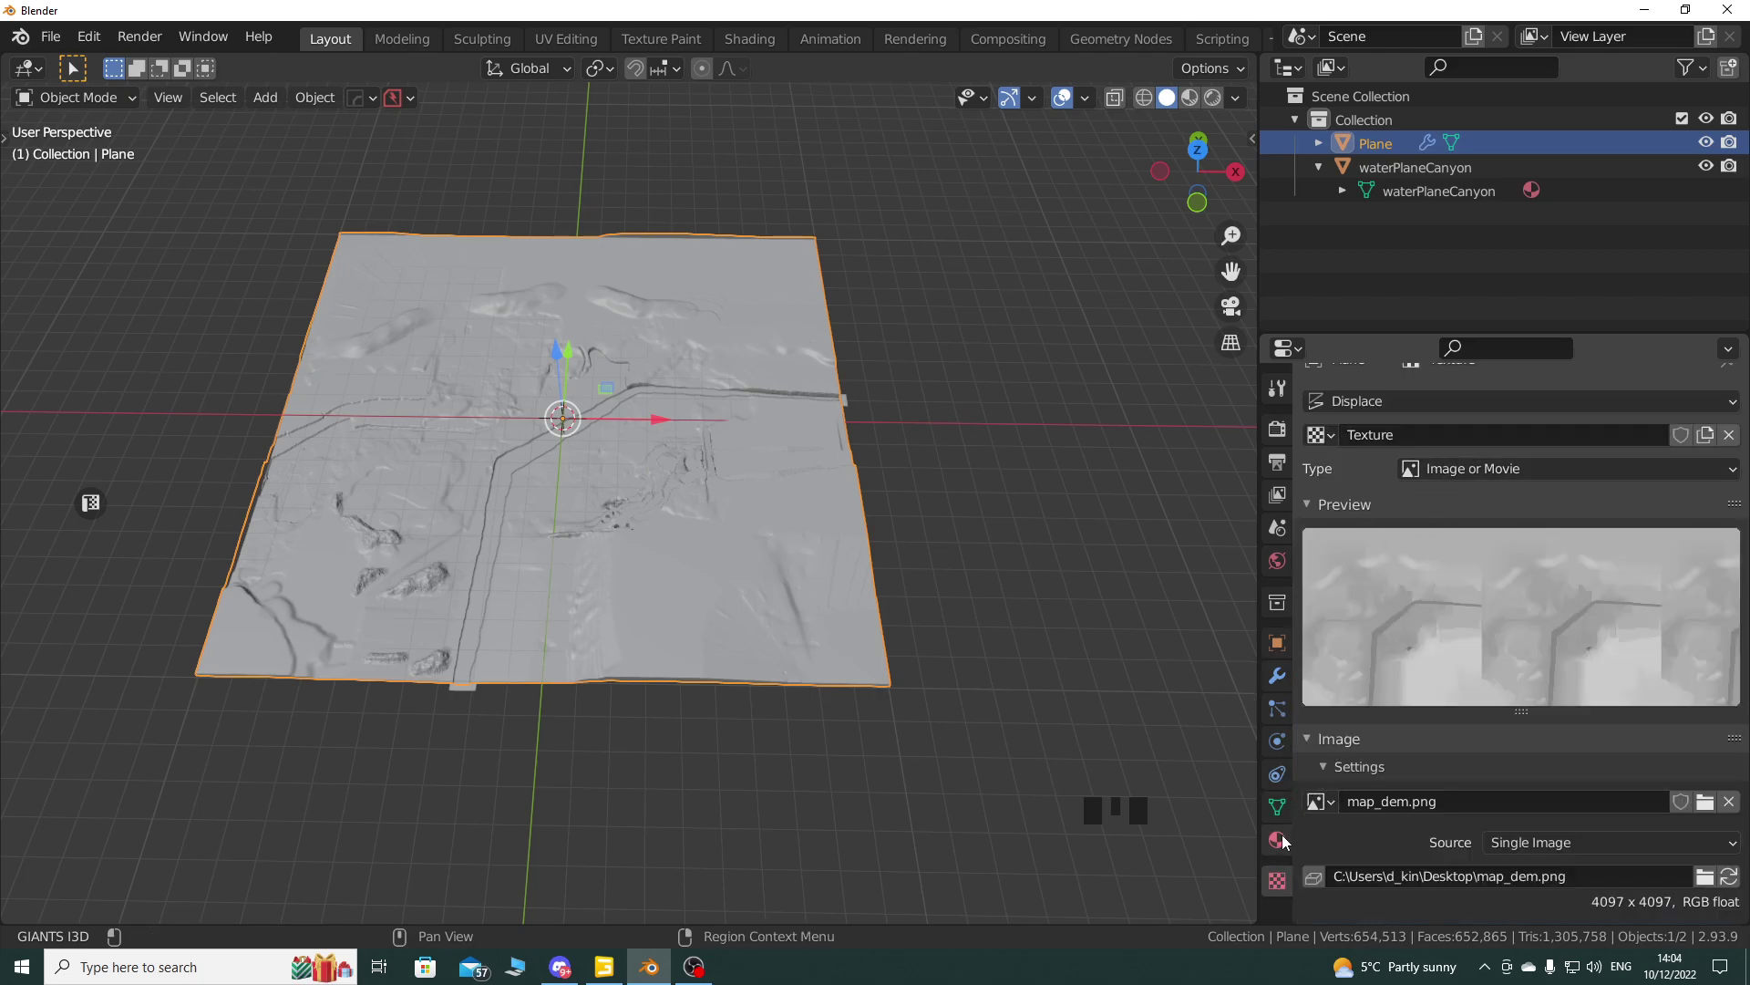
left_click(1277, 675)
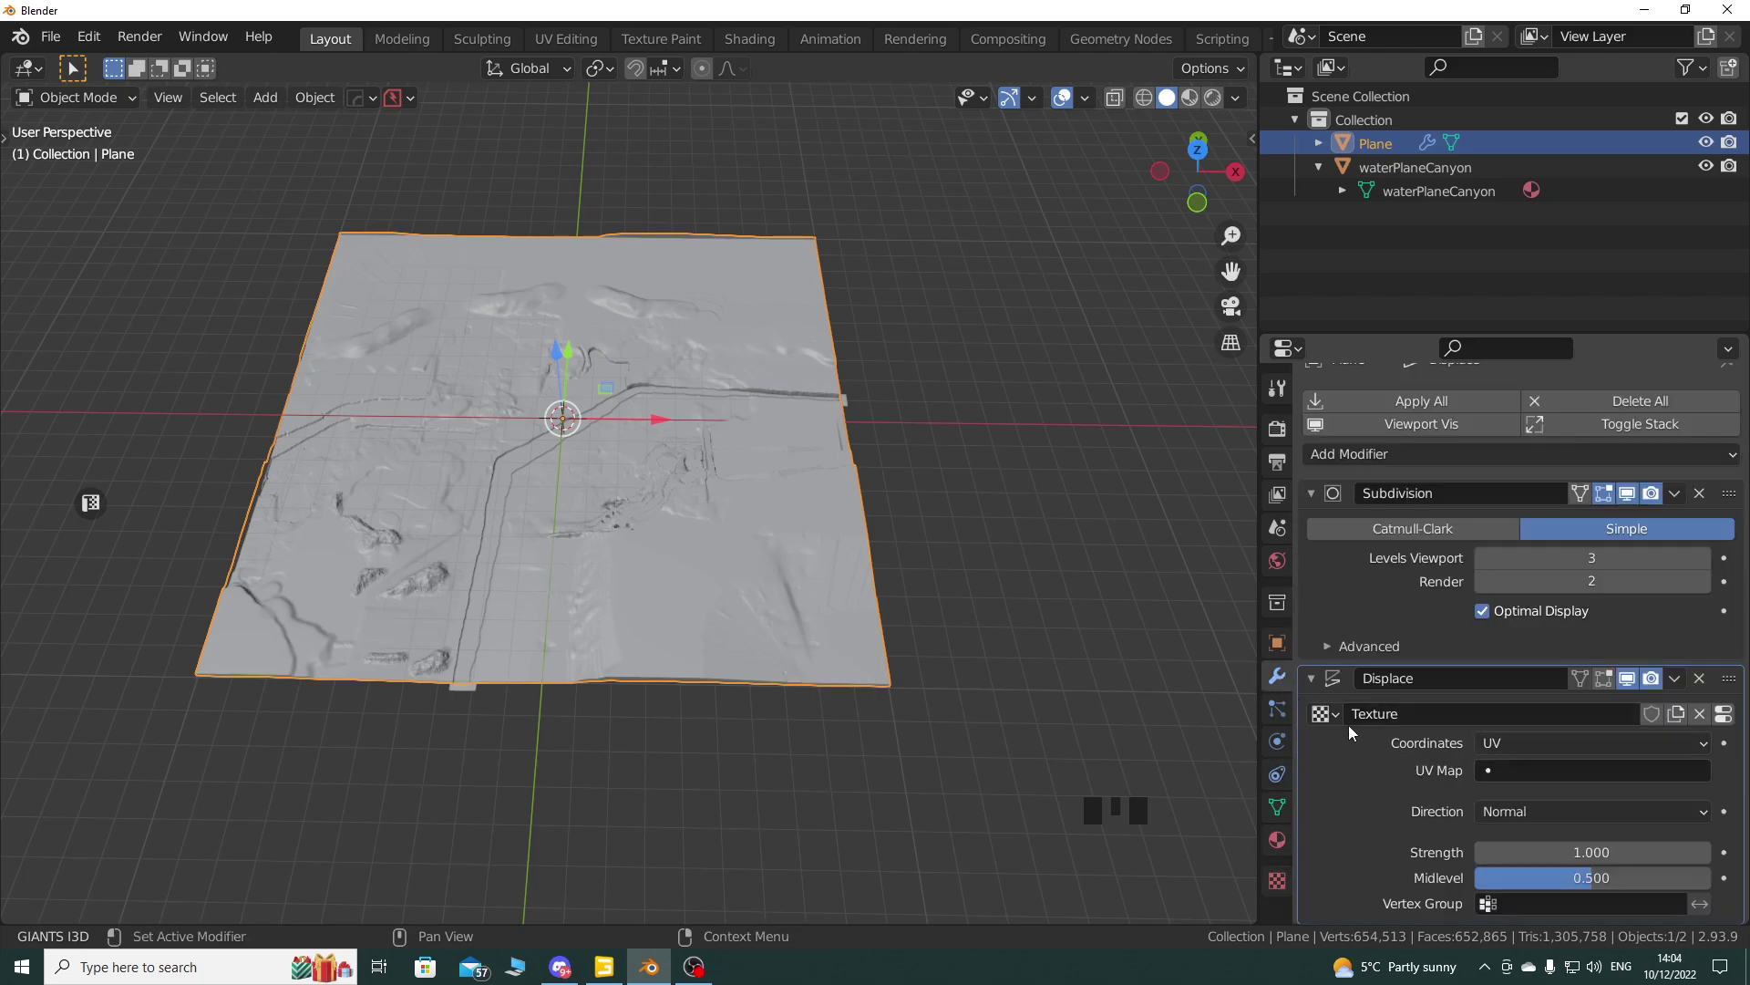
left_click(1524, 746)
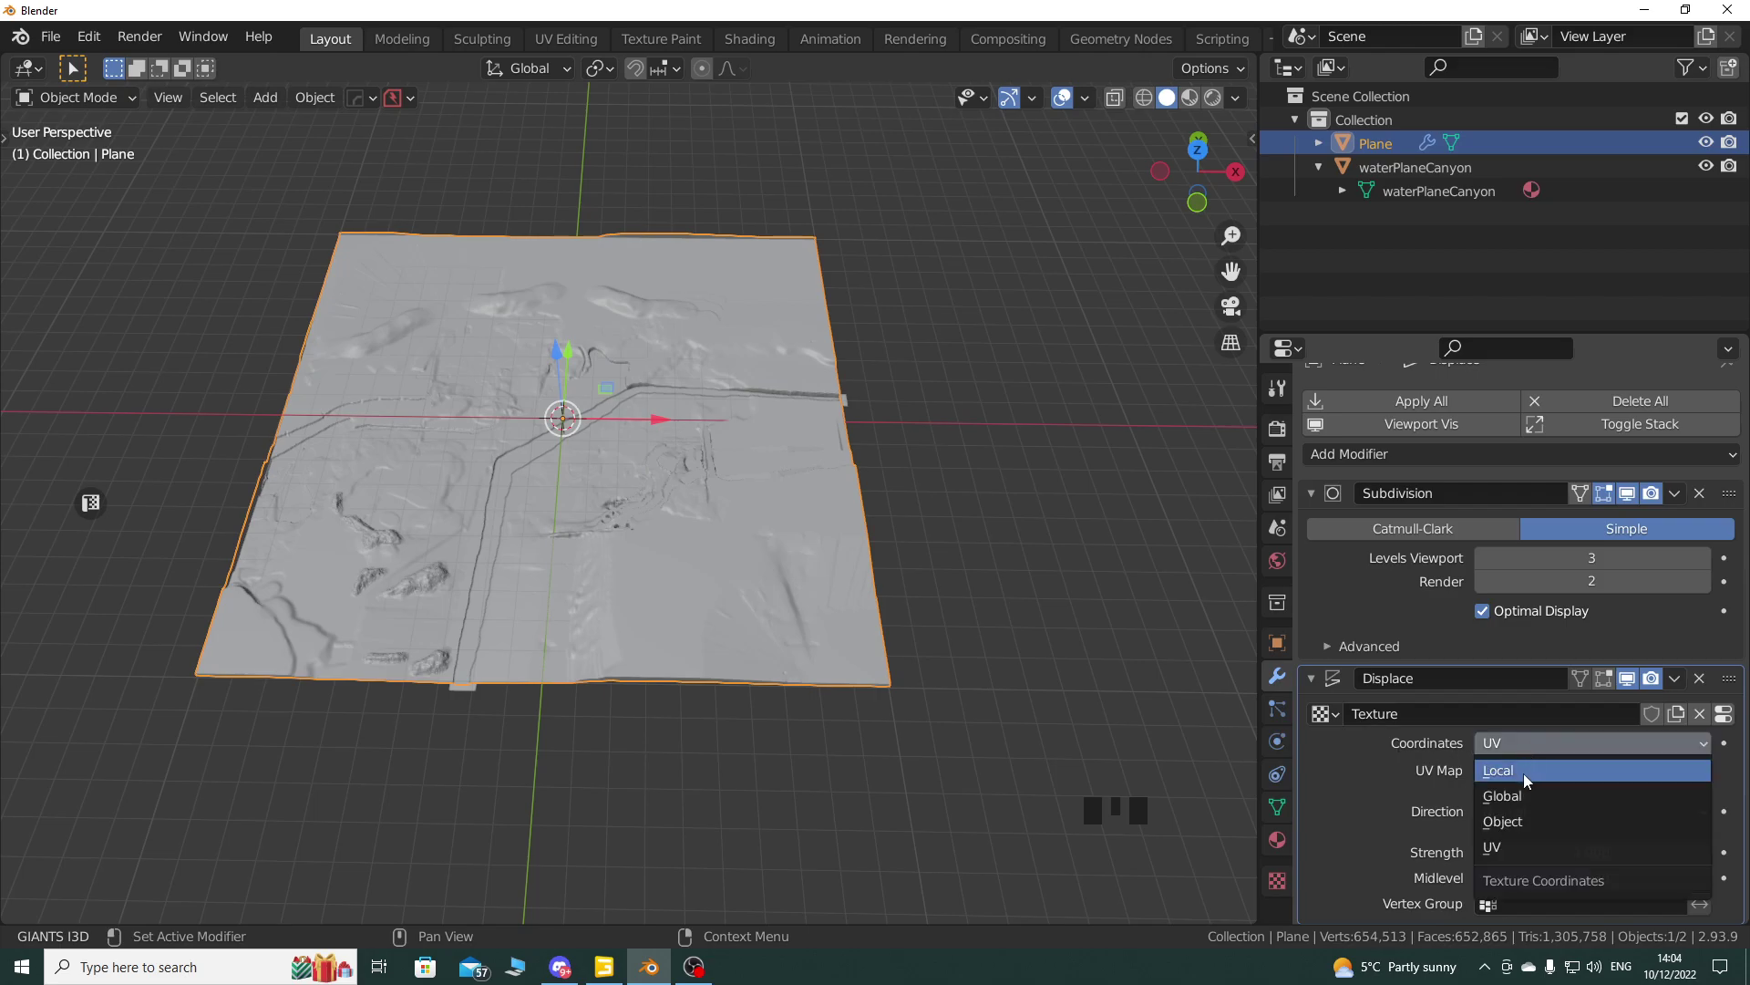
left_click(1495, 847)
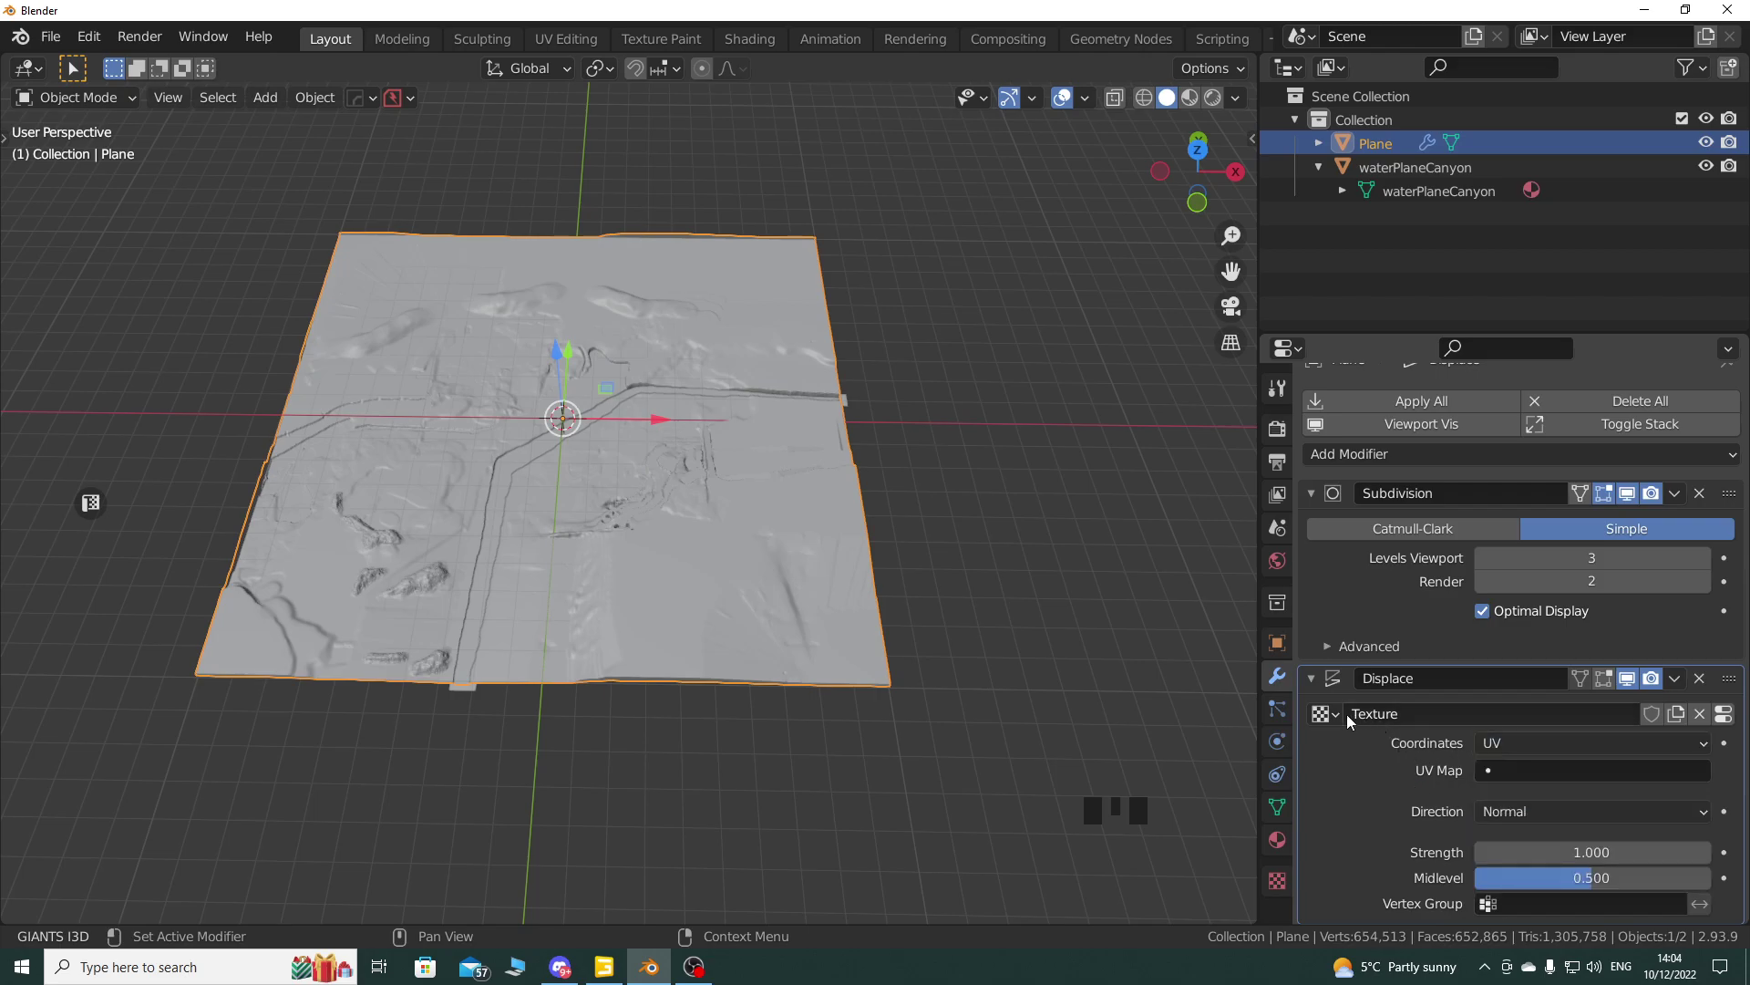
left_click(1321, 713)
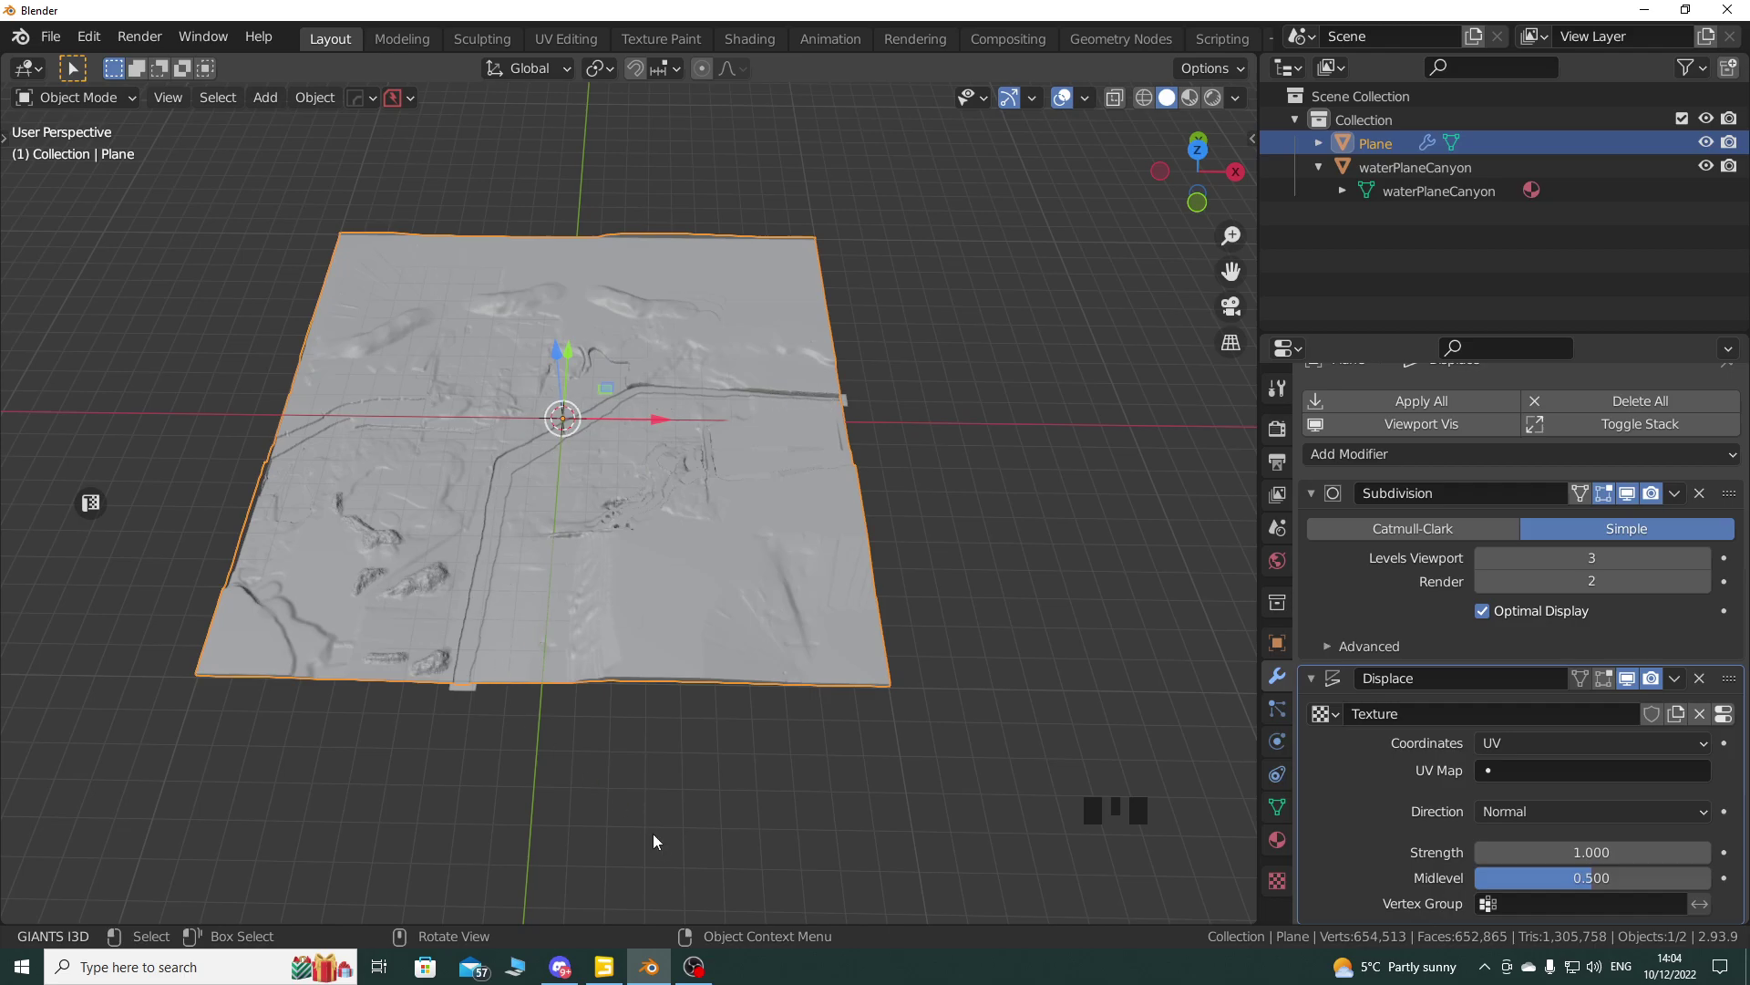
Step: View the canyon water in GIANTS Editor, return to Blender and show waterPlaneCanyon's material settings
left_click(604, 966)
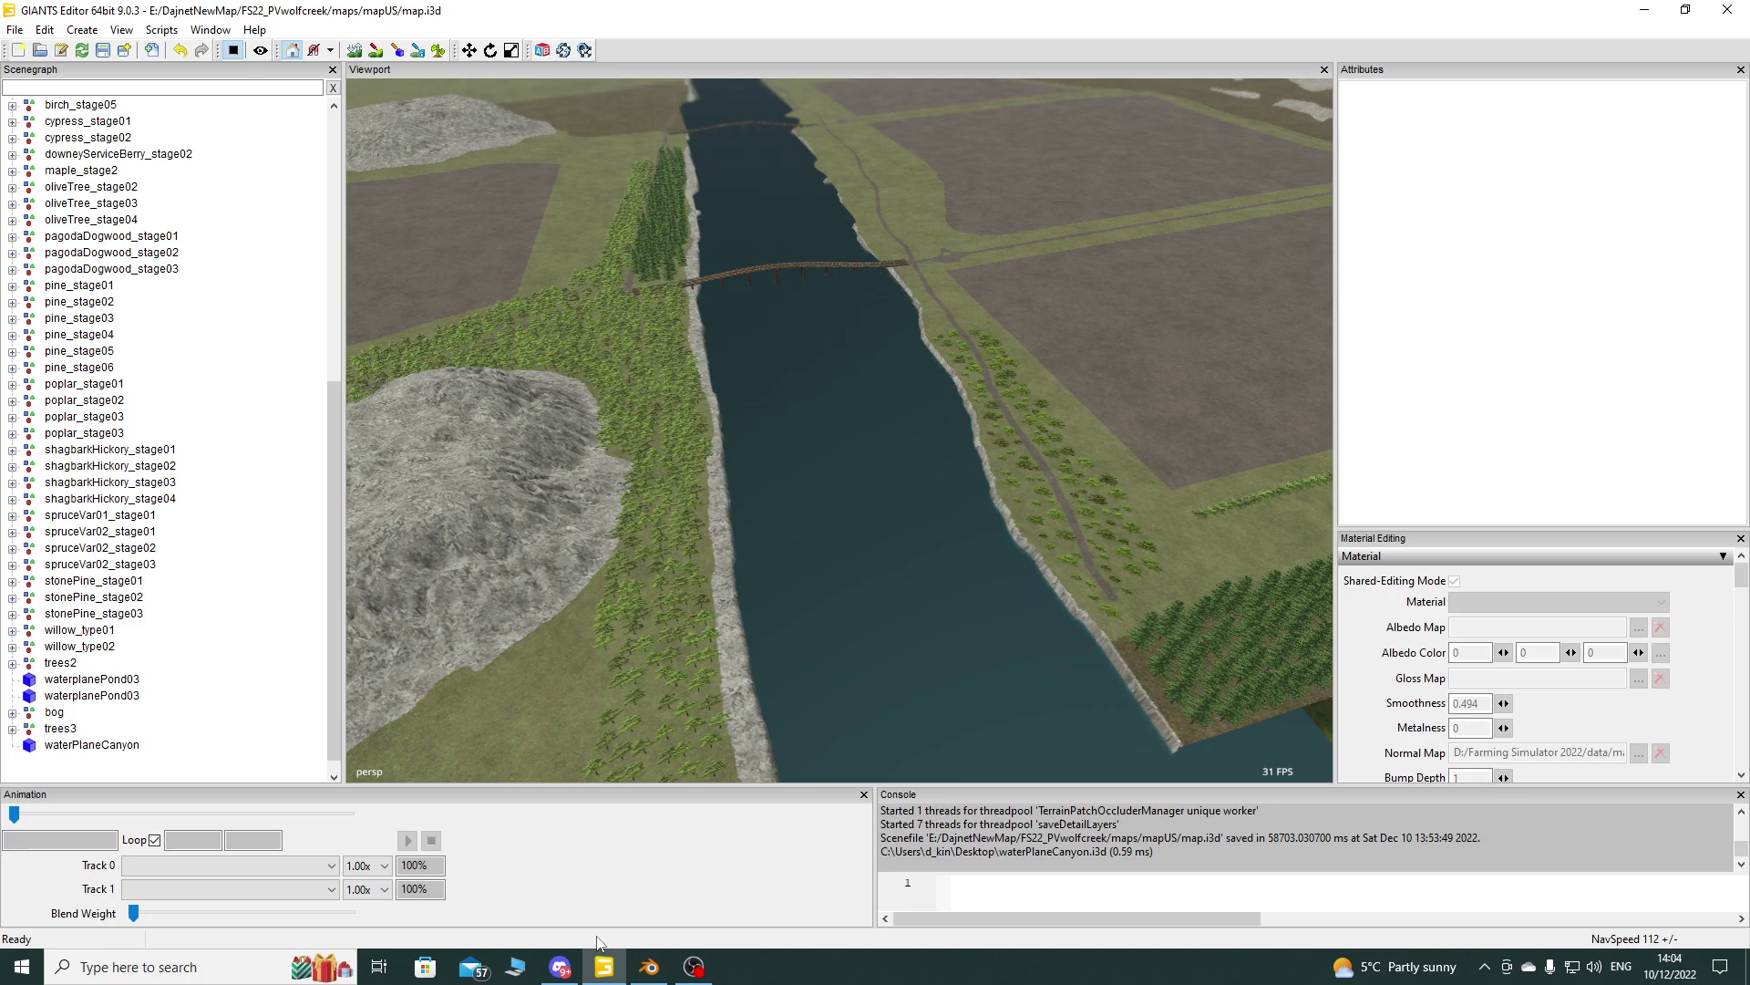
left_click(650, 966)
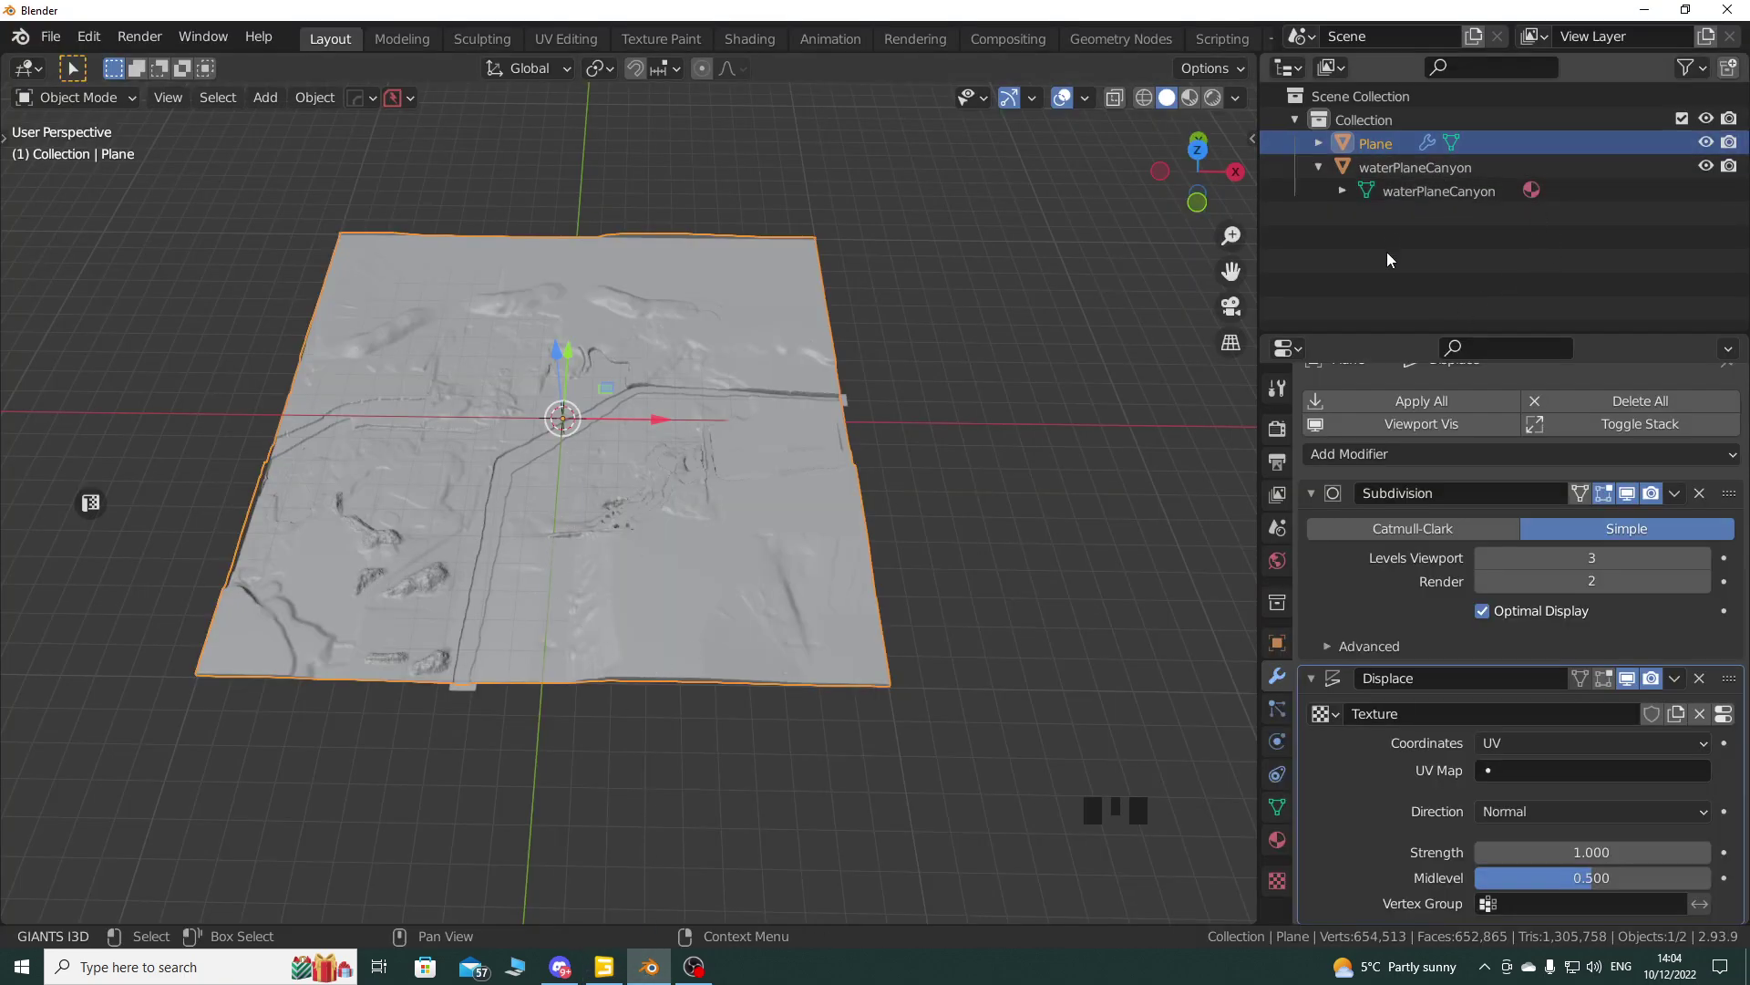
left_click(1279, 843)
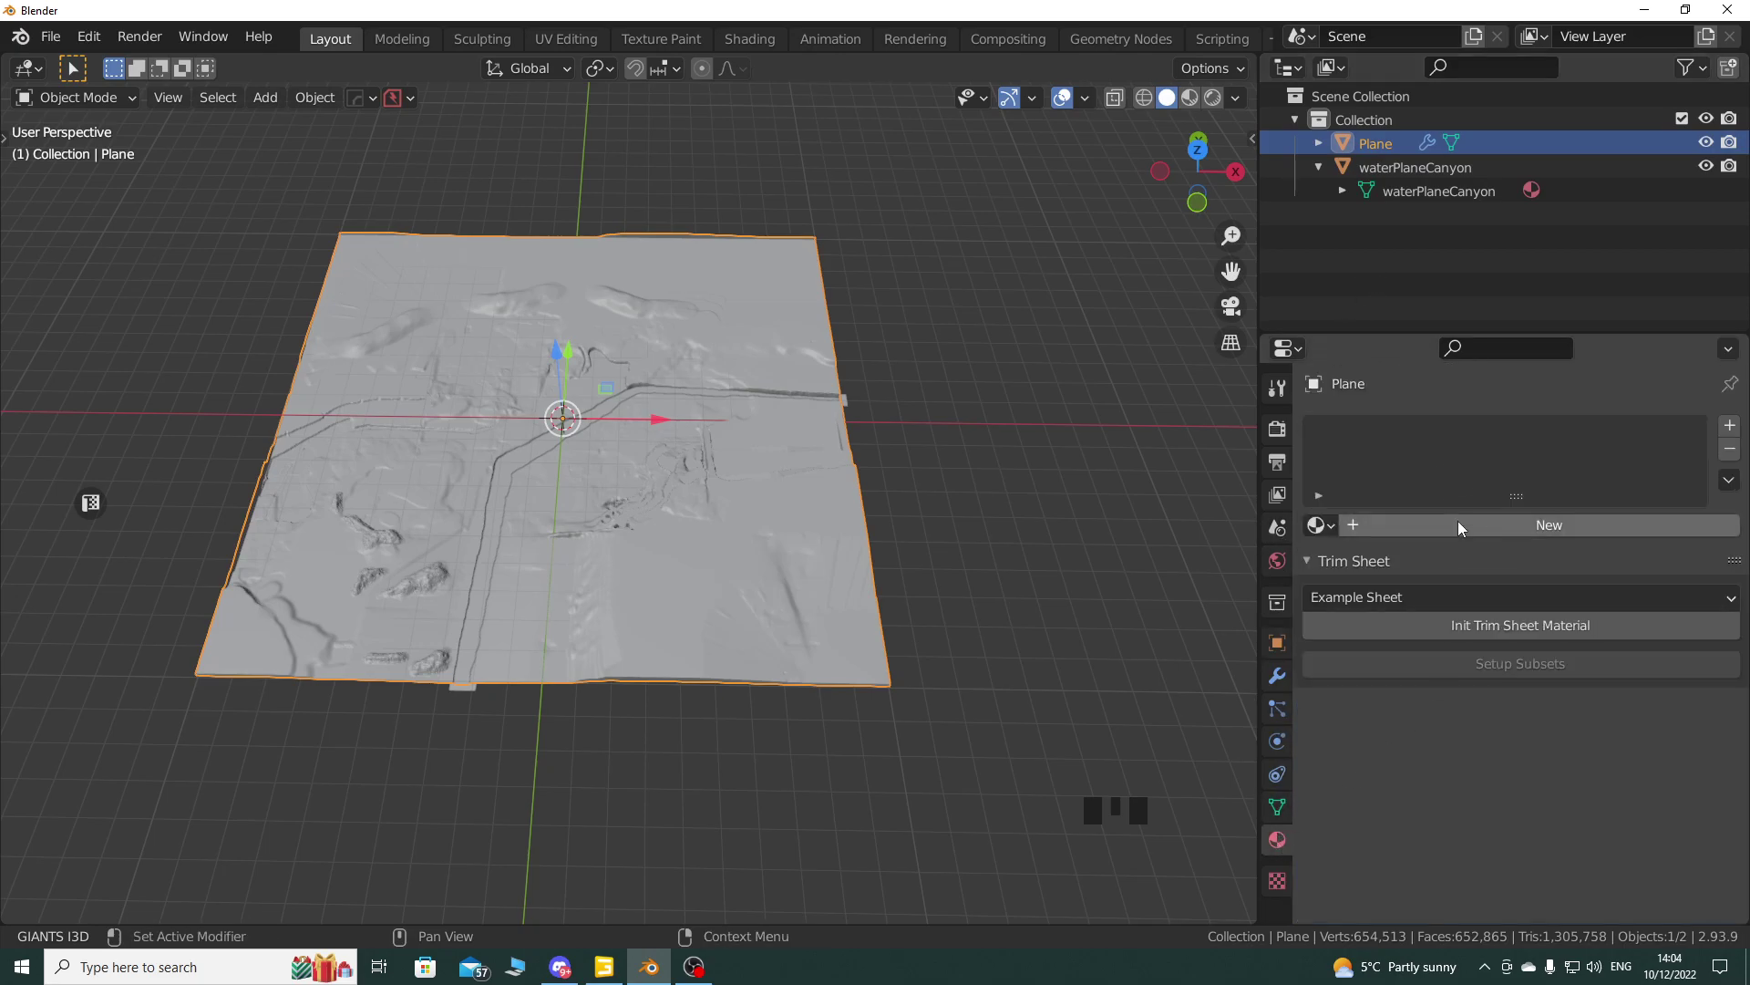
double_click(477, 636)
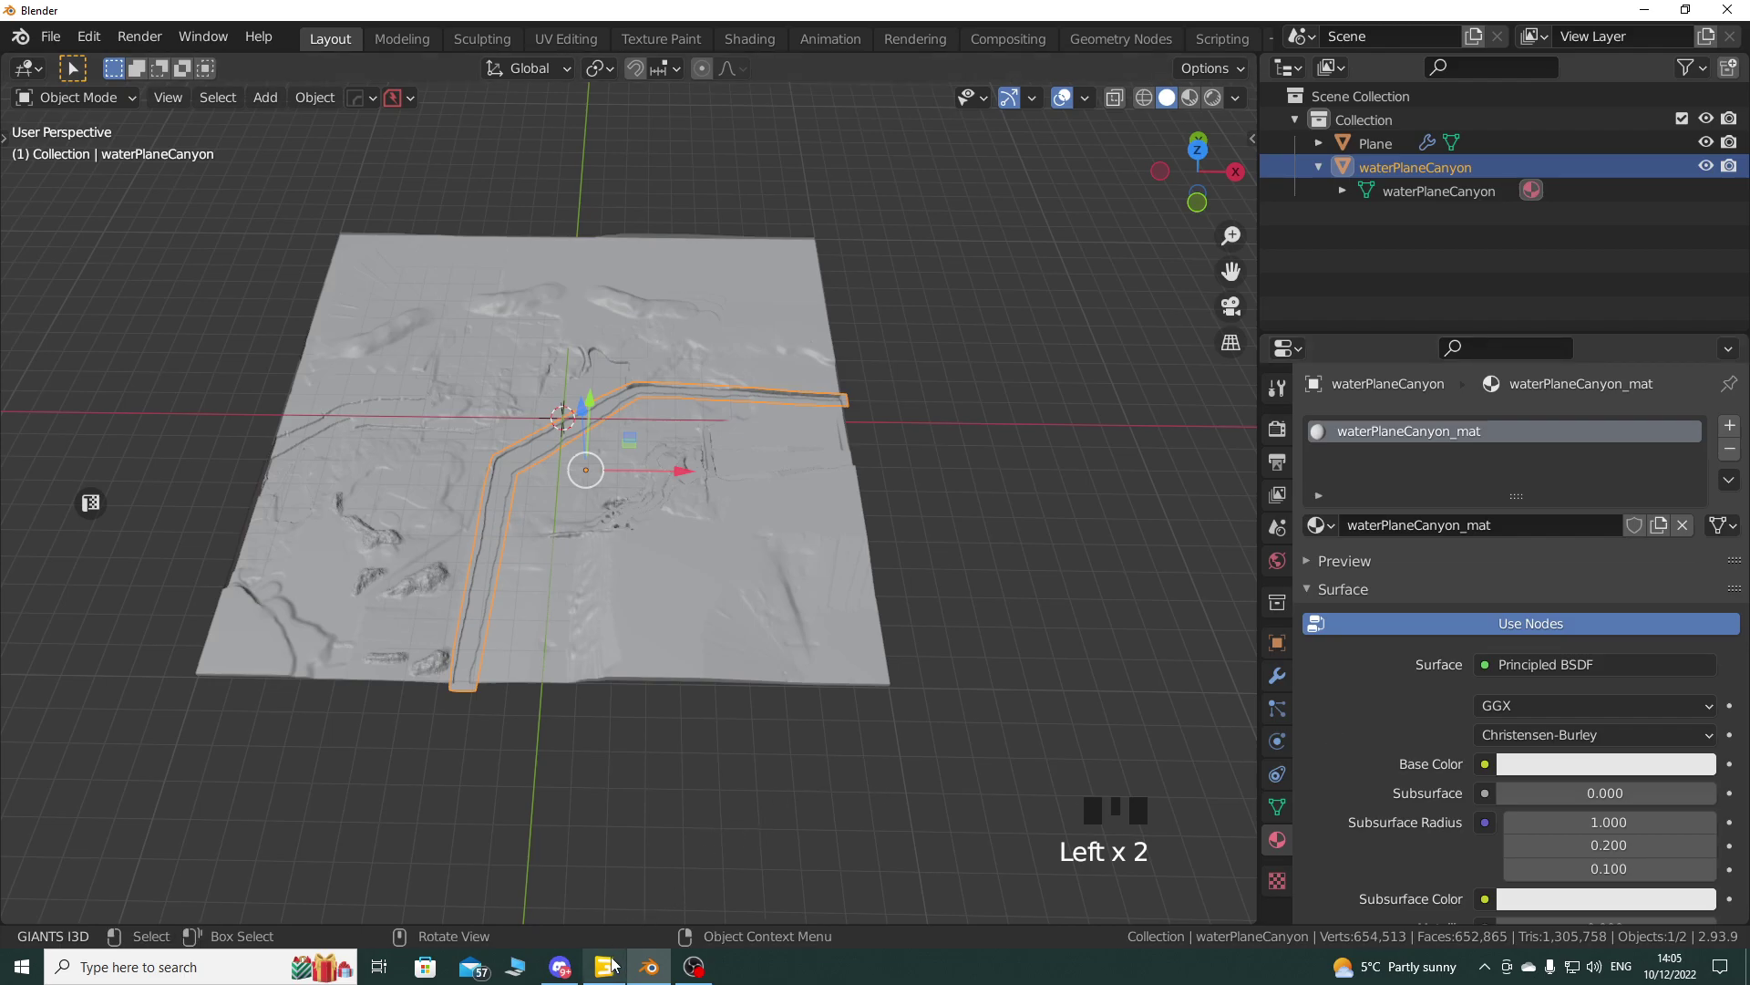
mouse_move(604, 966)
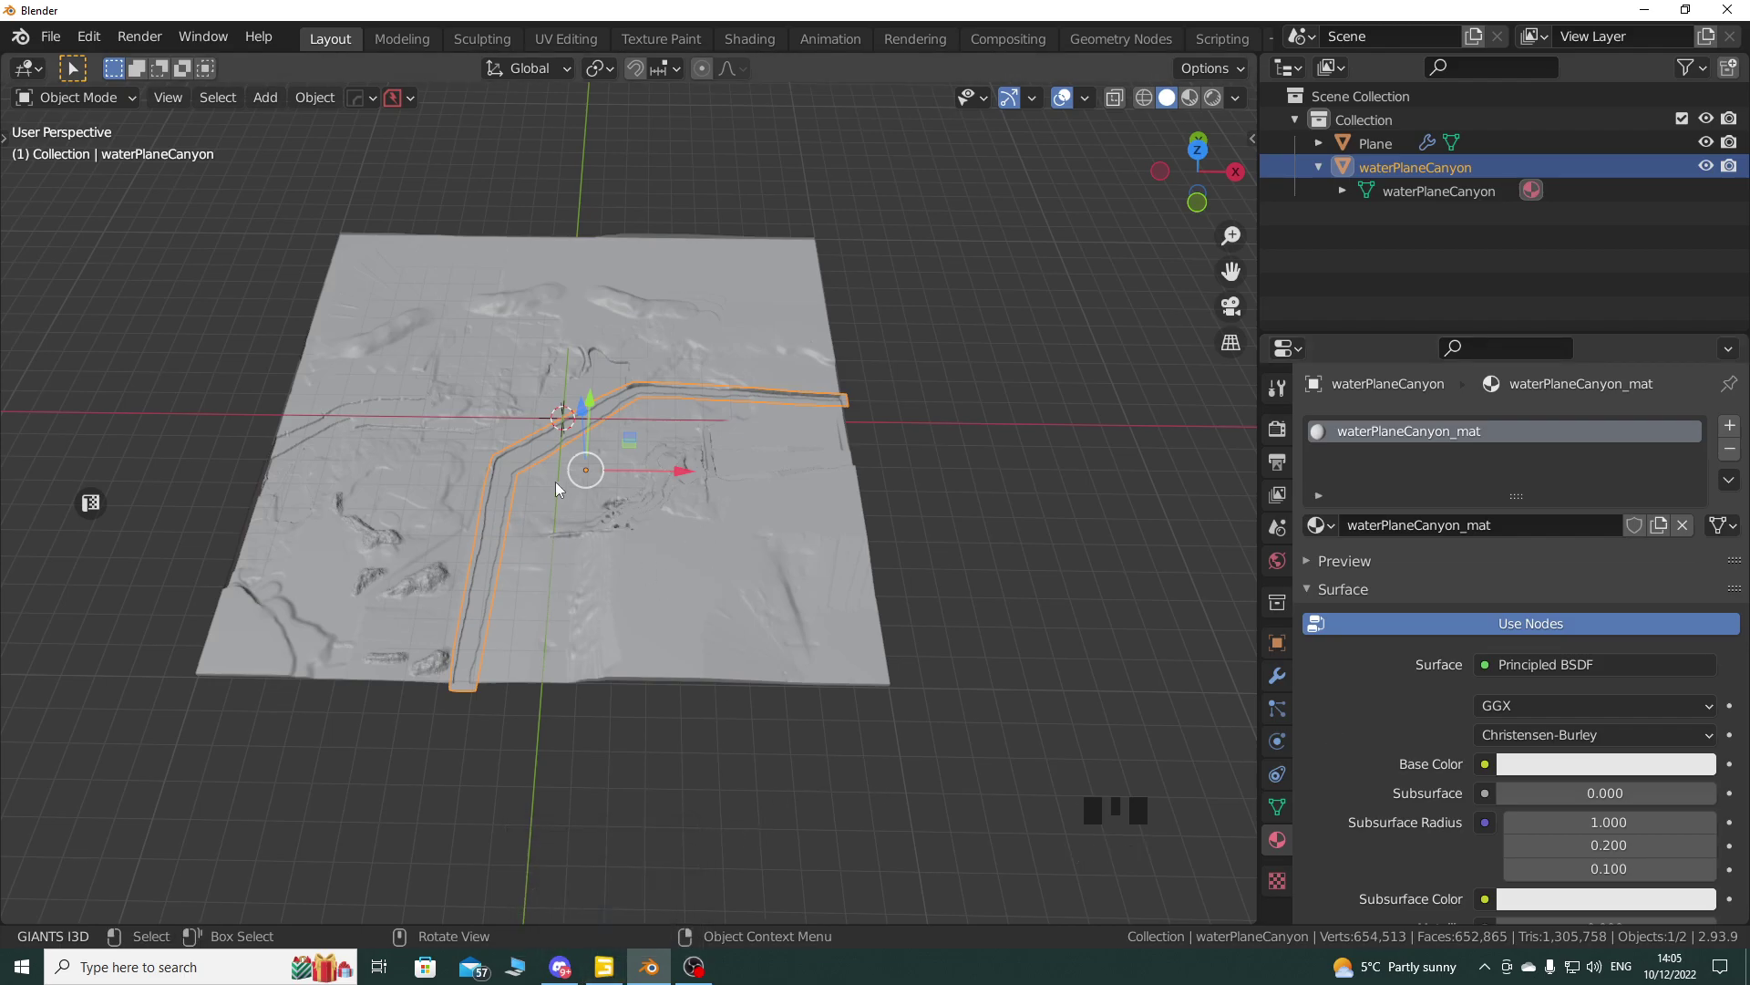
Step: Check waterPlaneCanyon's location, scale and dimensions in the 3D view's sidebar, and hide the sidebar again
key("n")
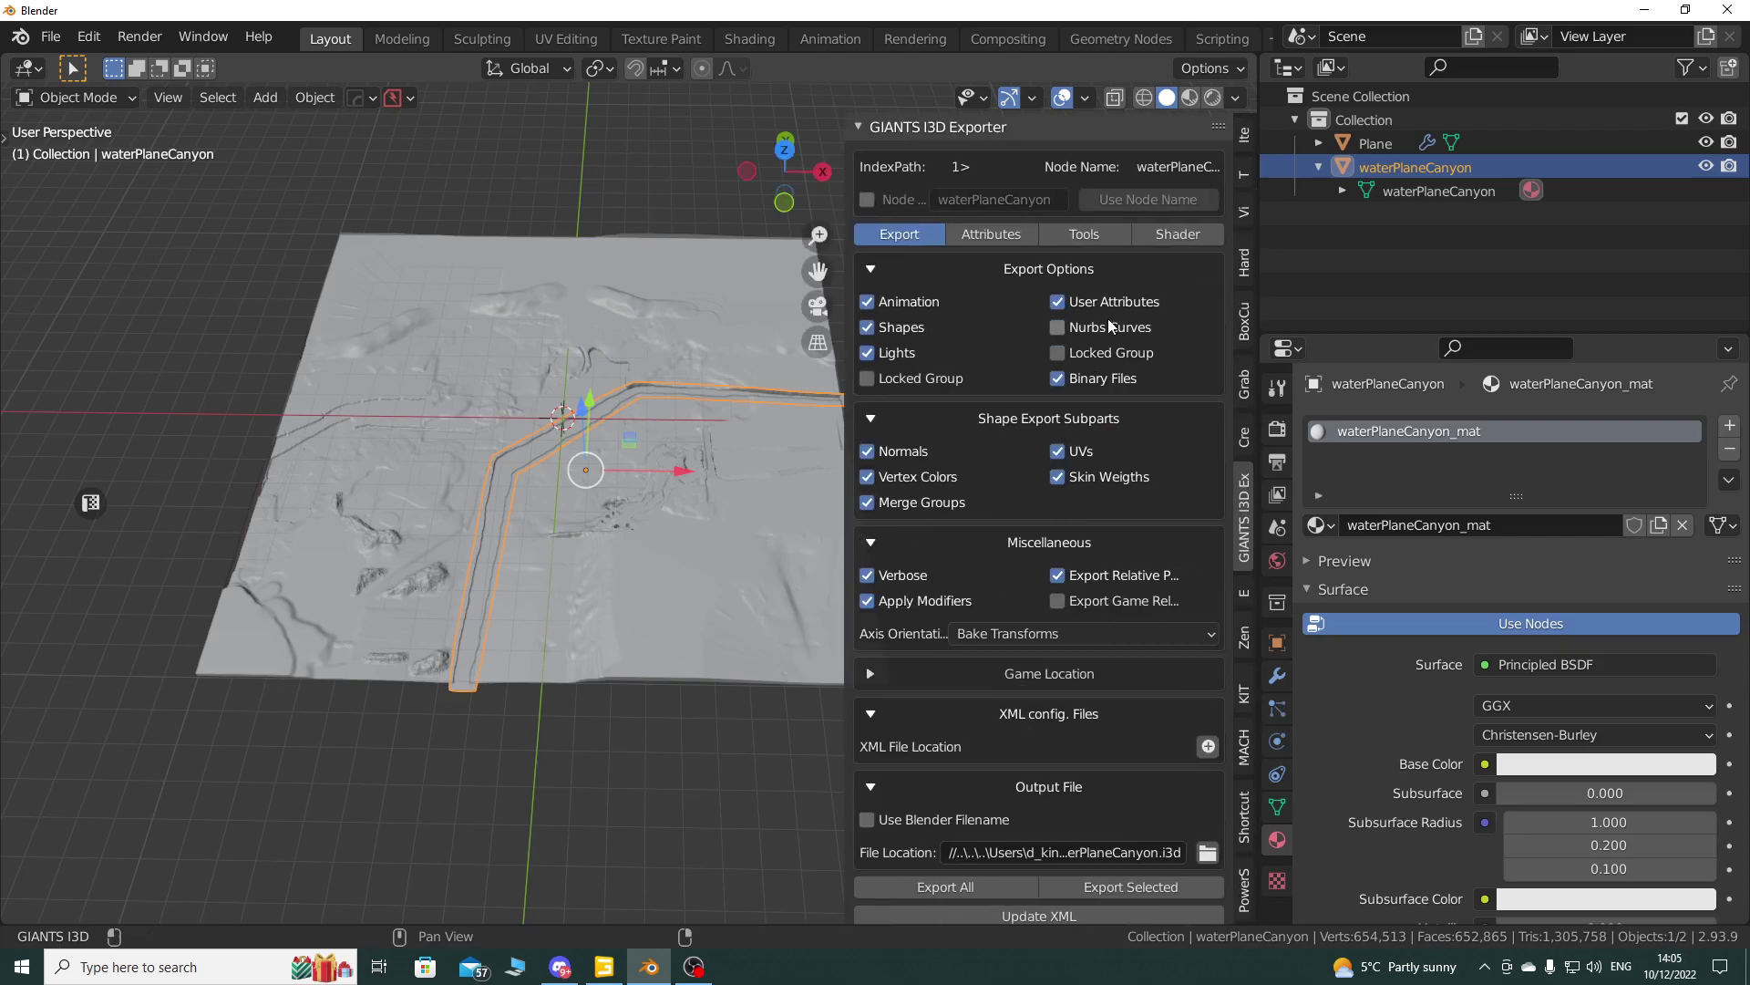
left_click(1244, 134)
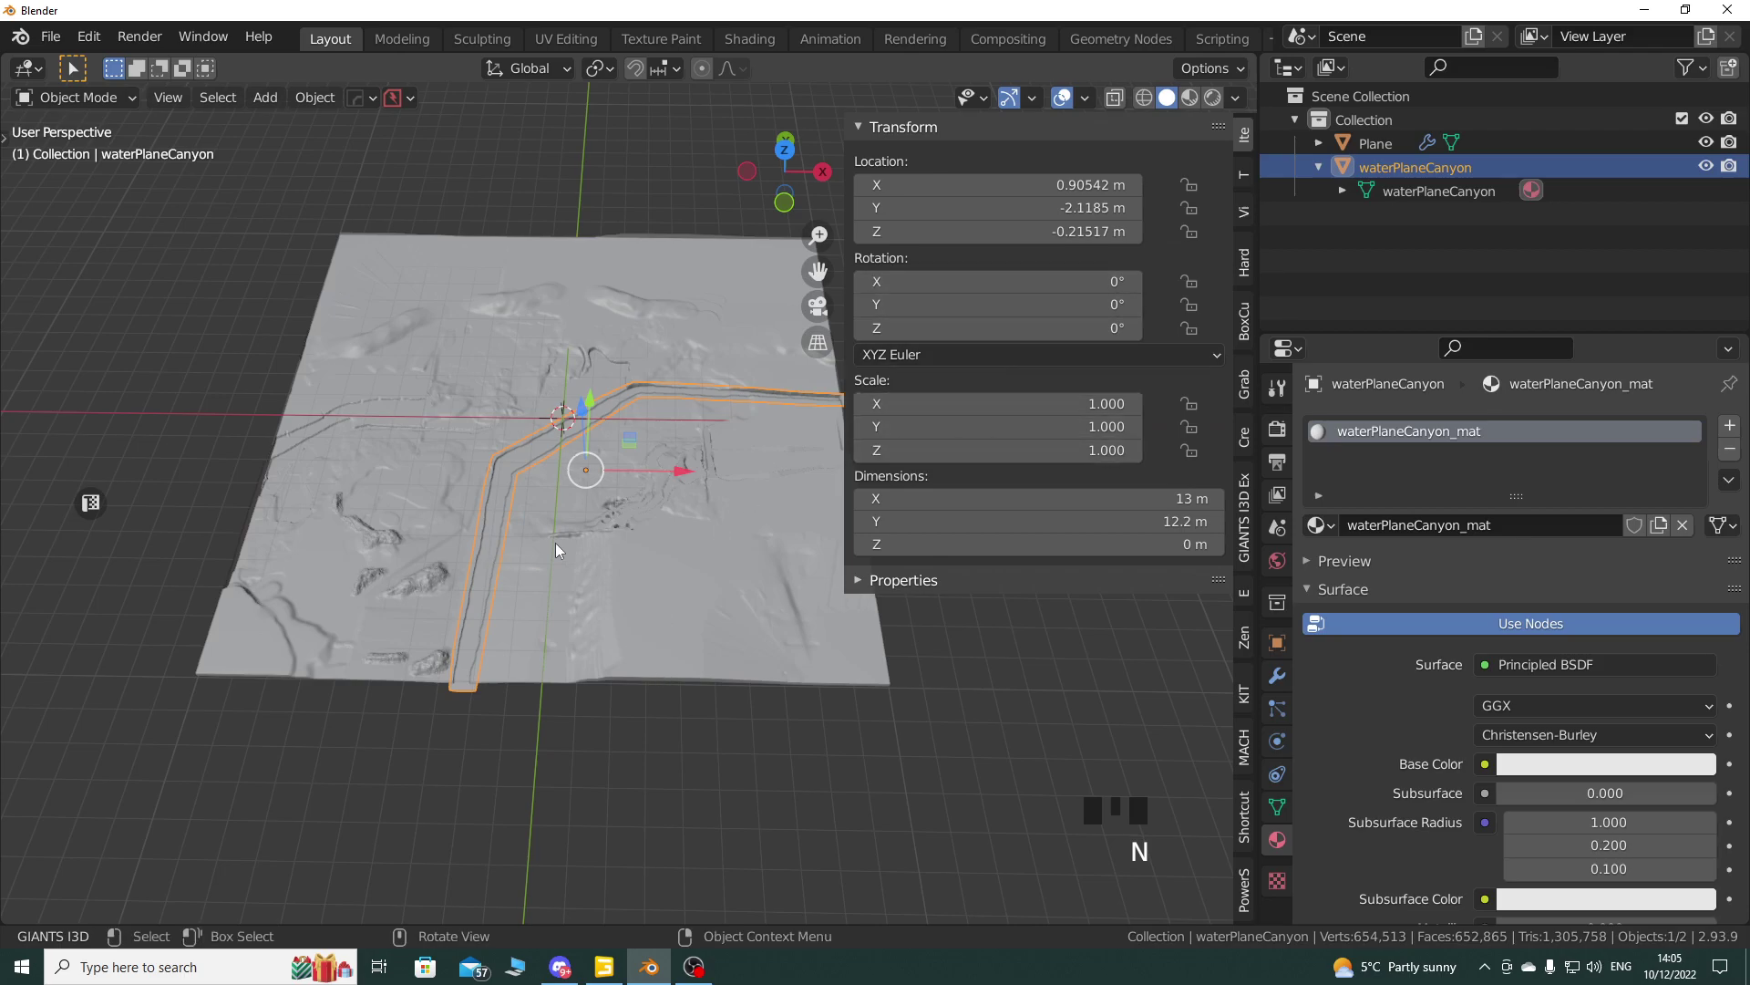
key("n")
Step: Set waterPlaneCanyon's origin to its center of mass (surface)
right_click(576, 524)
mouse_move(574, 525)
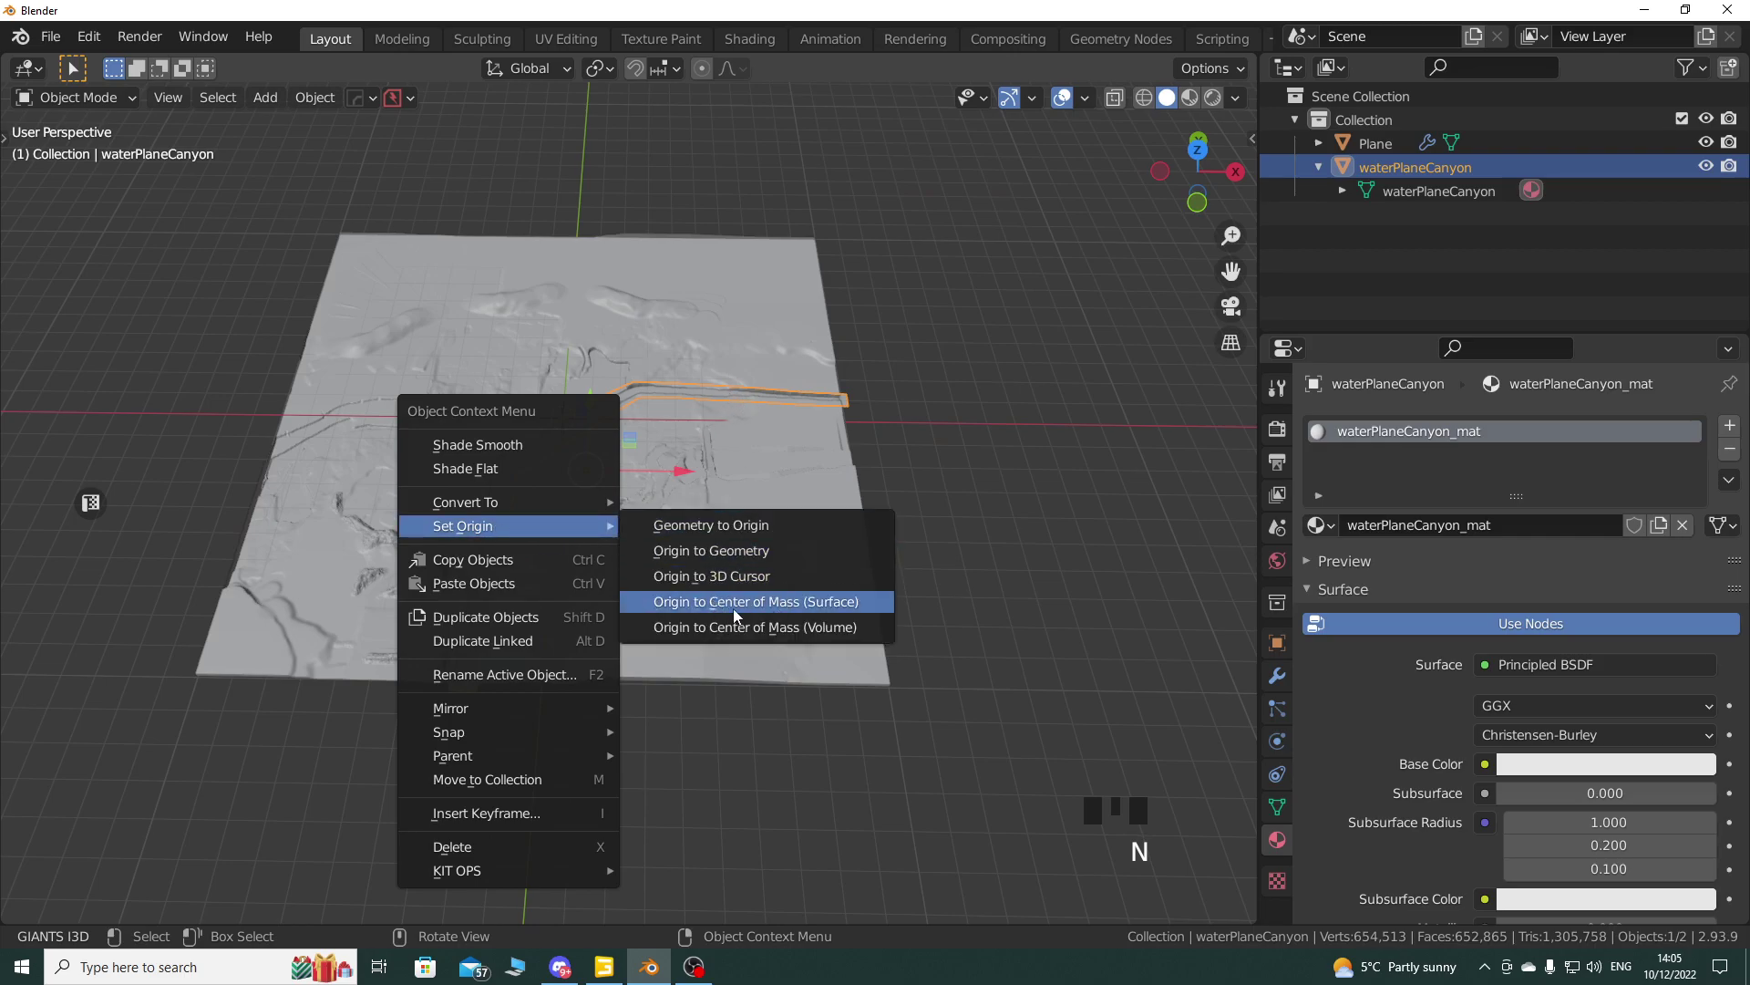
left_click(755, 609)
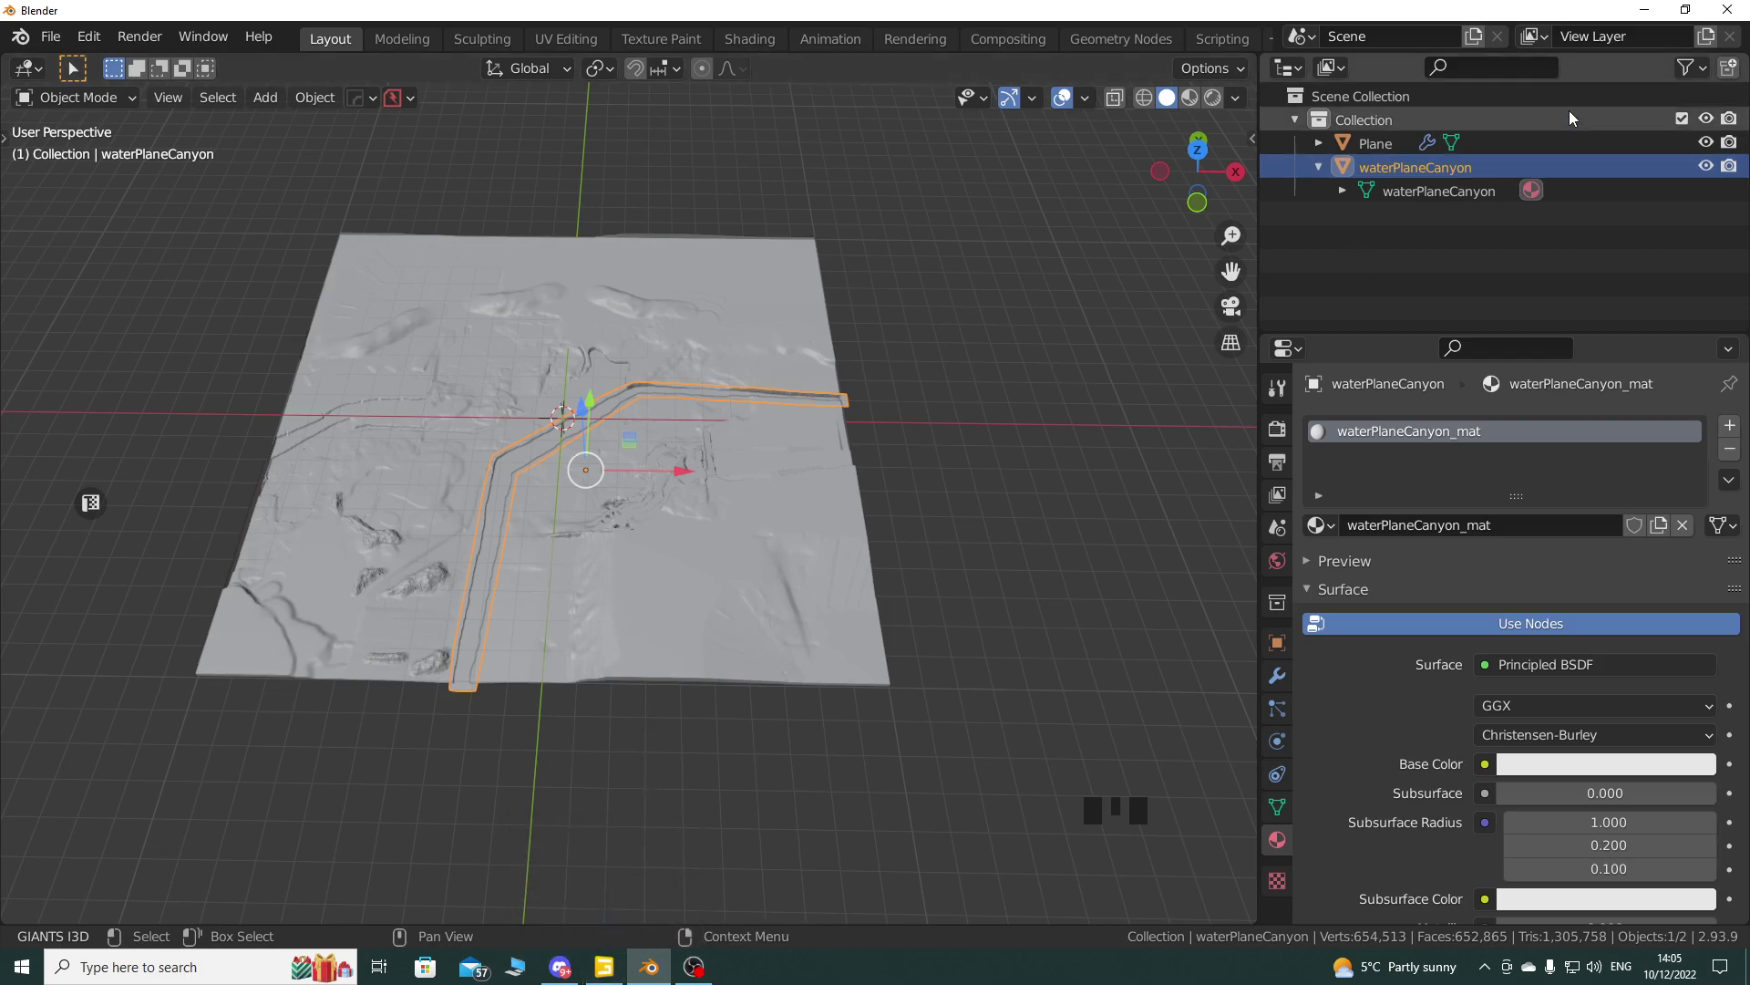
Step: Open waterPlaneCanyon.i3d from the desktop in Notepad++, review its files, material and custom parameters, and close it
left_click(1644, 10)
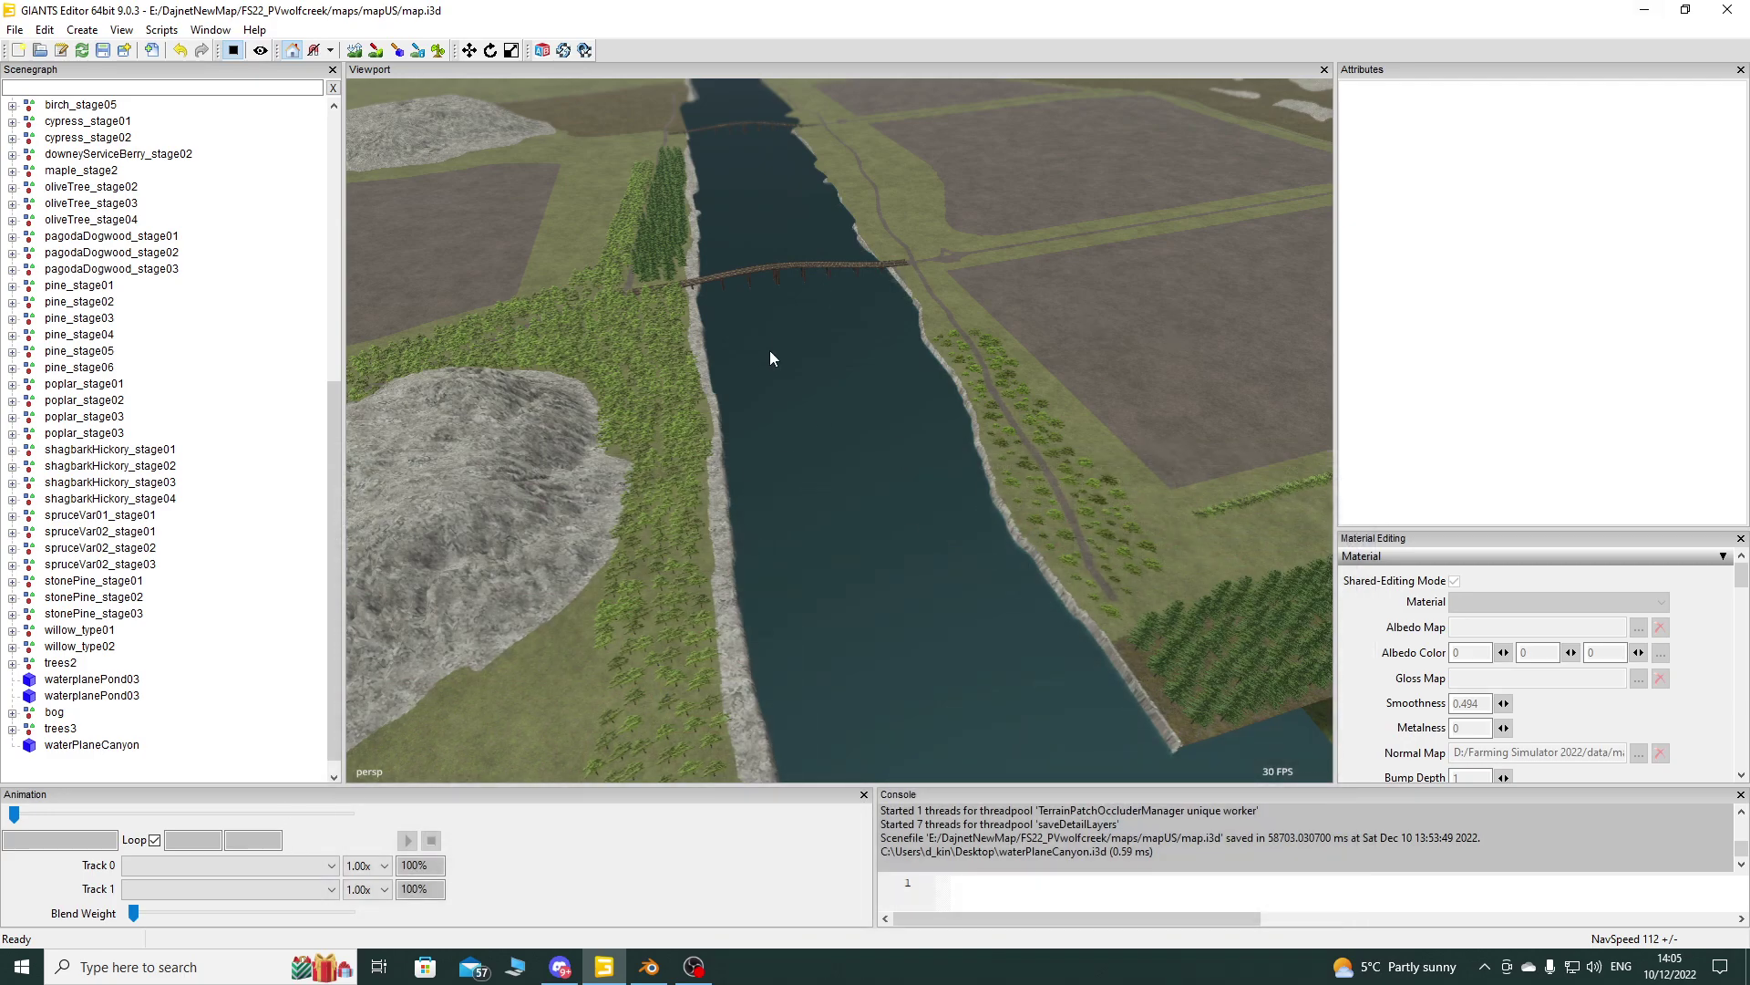
left_click(1644, 10)
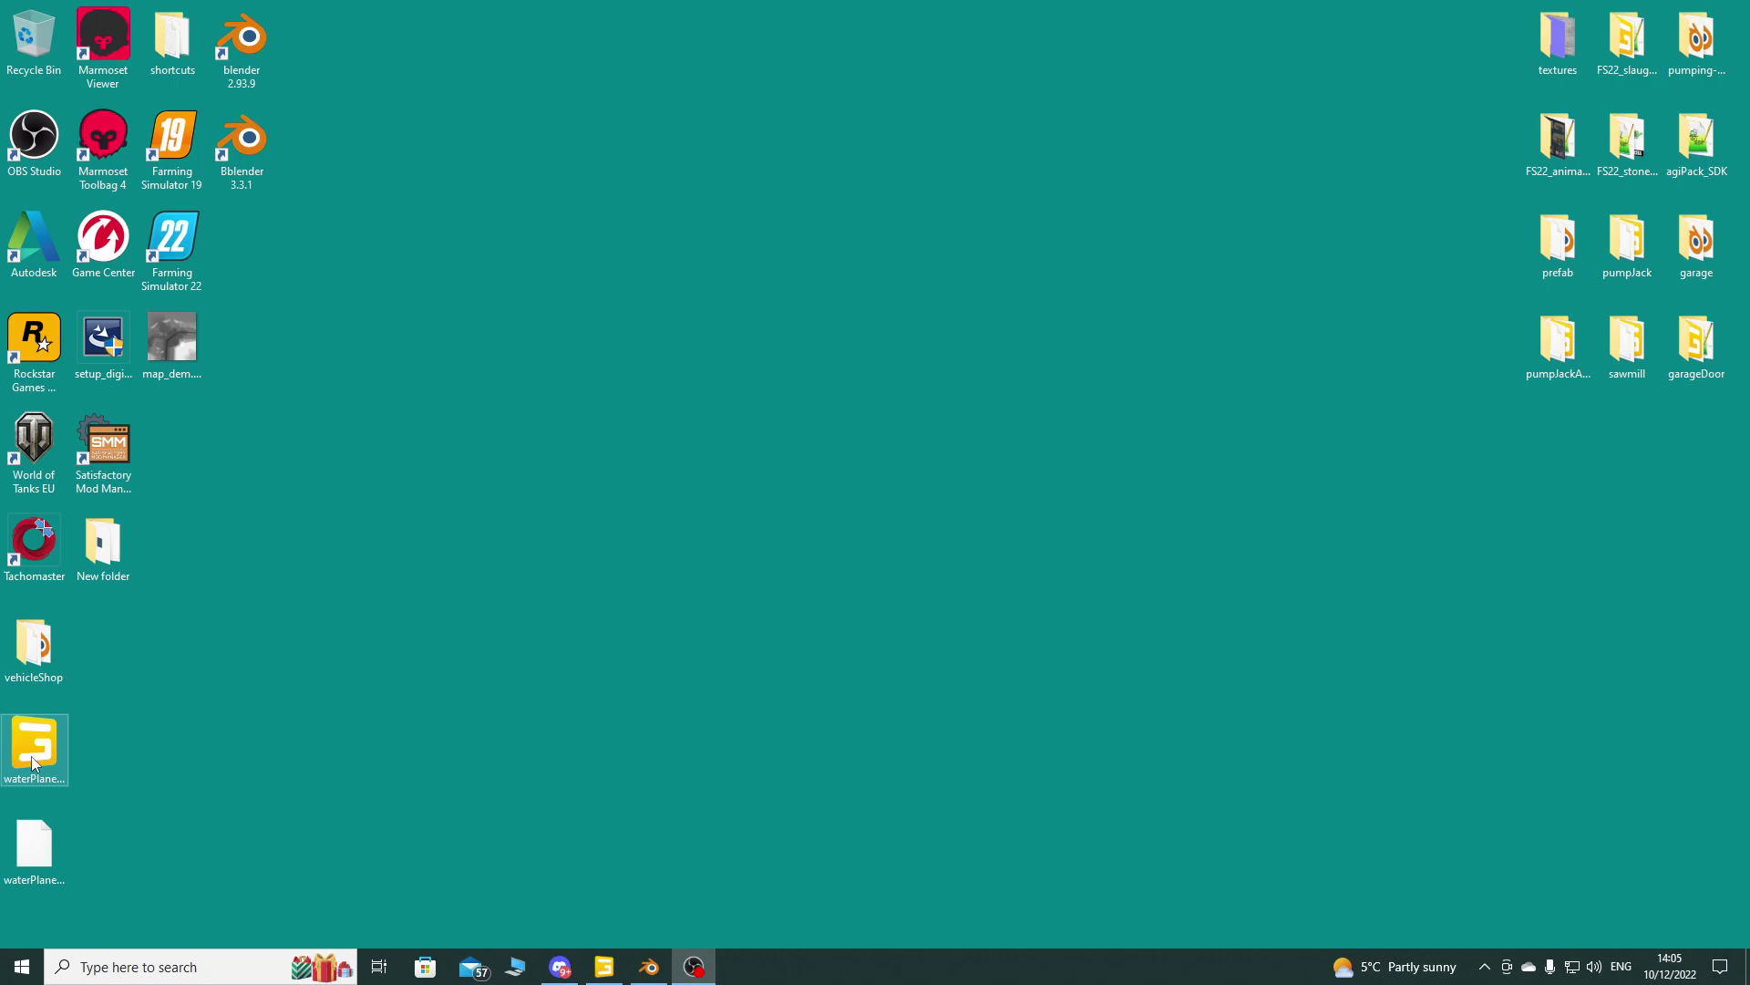
left_click(509, 726)
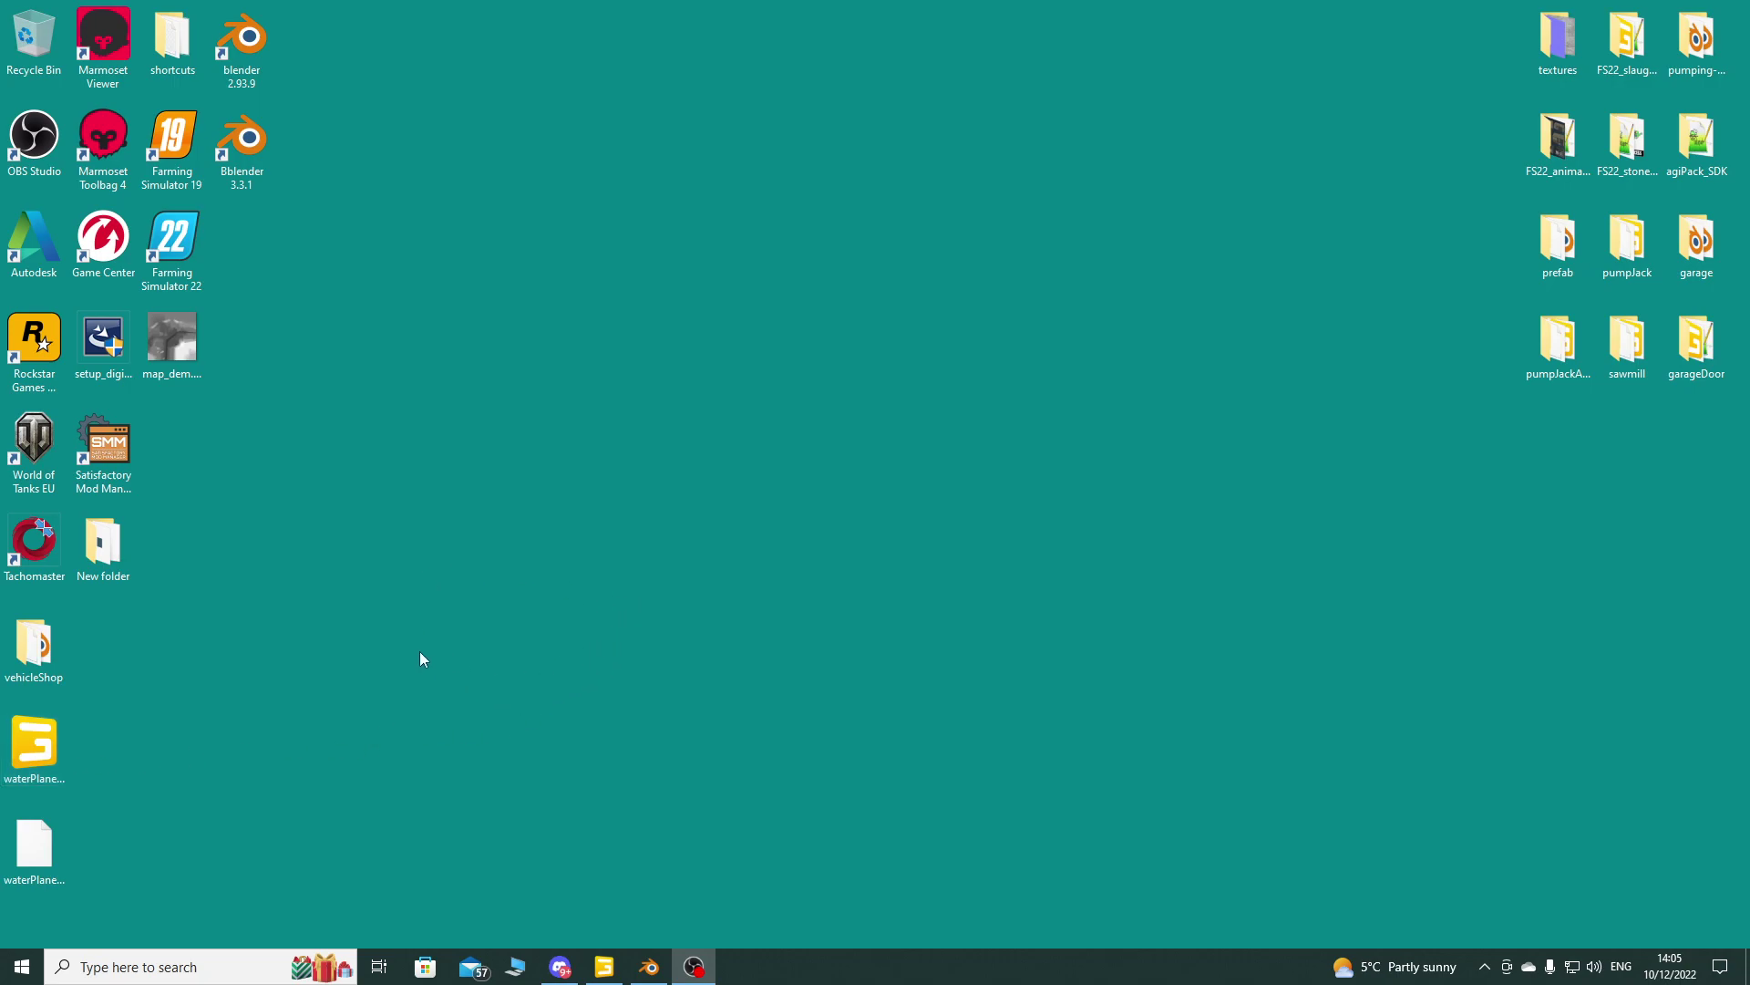
right_click(66, 728)
left_click(222, 397)
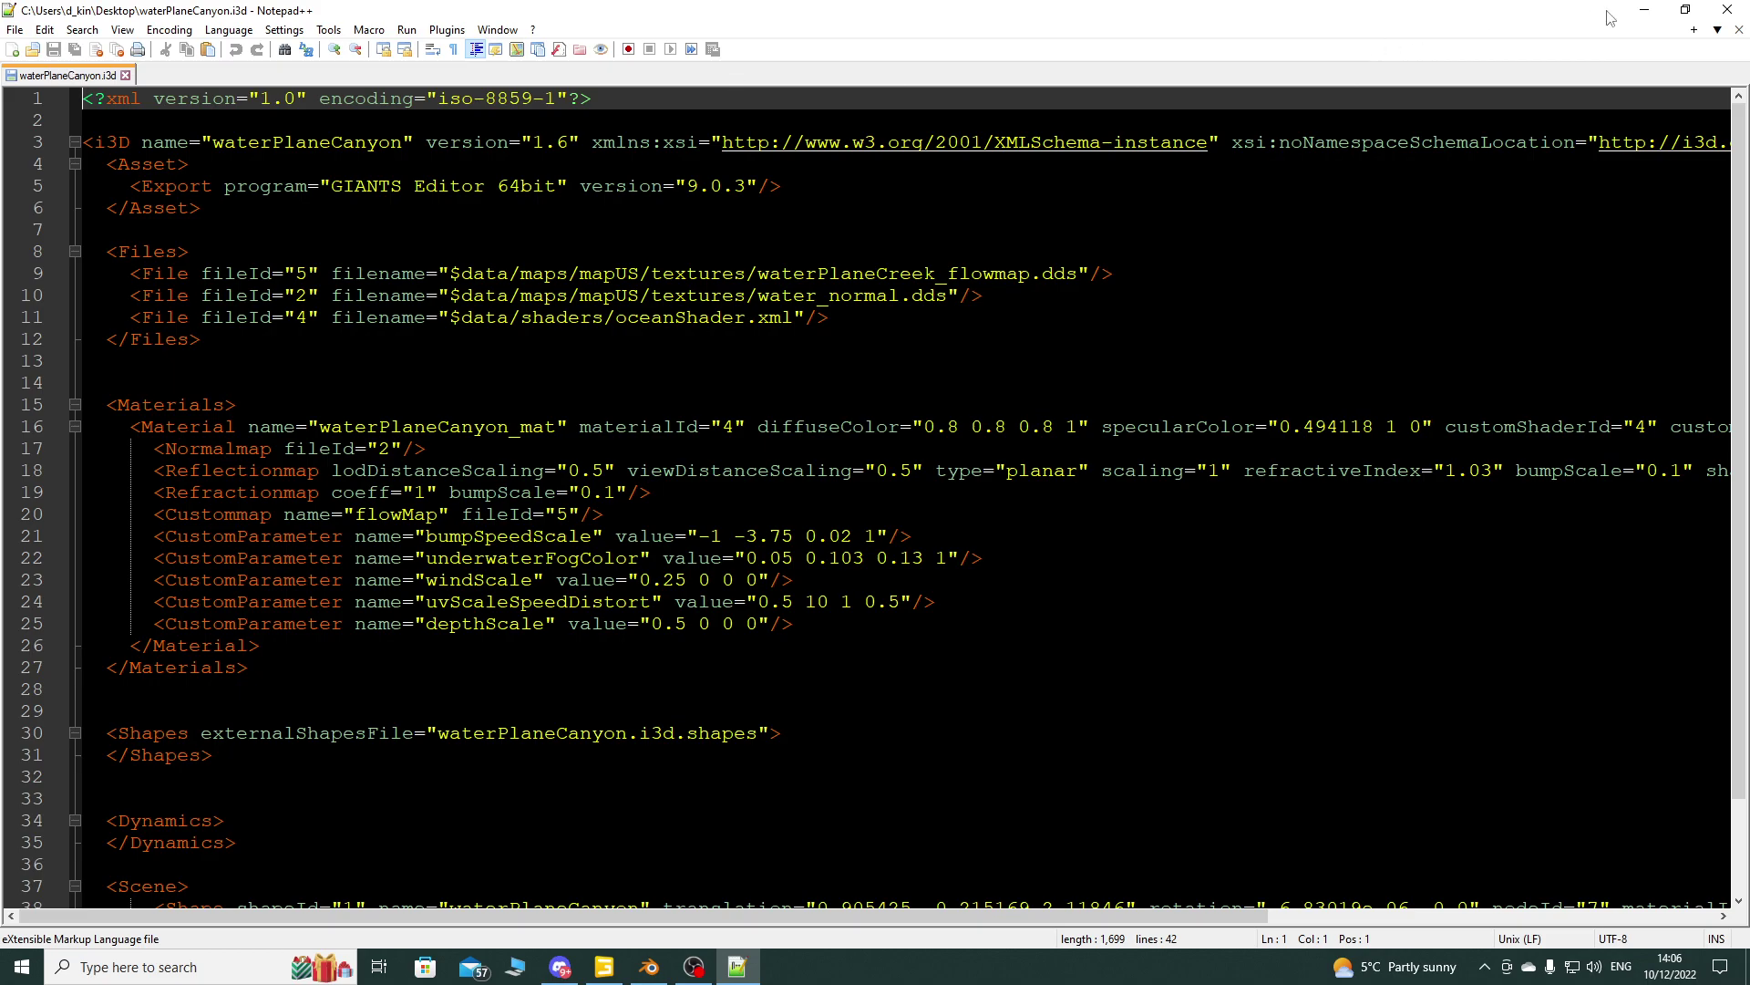
left_click(1737, 29)
left_click(1735, 15)
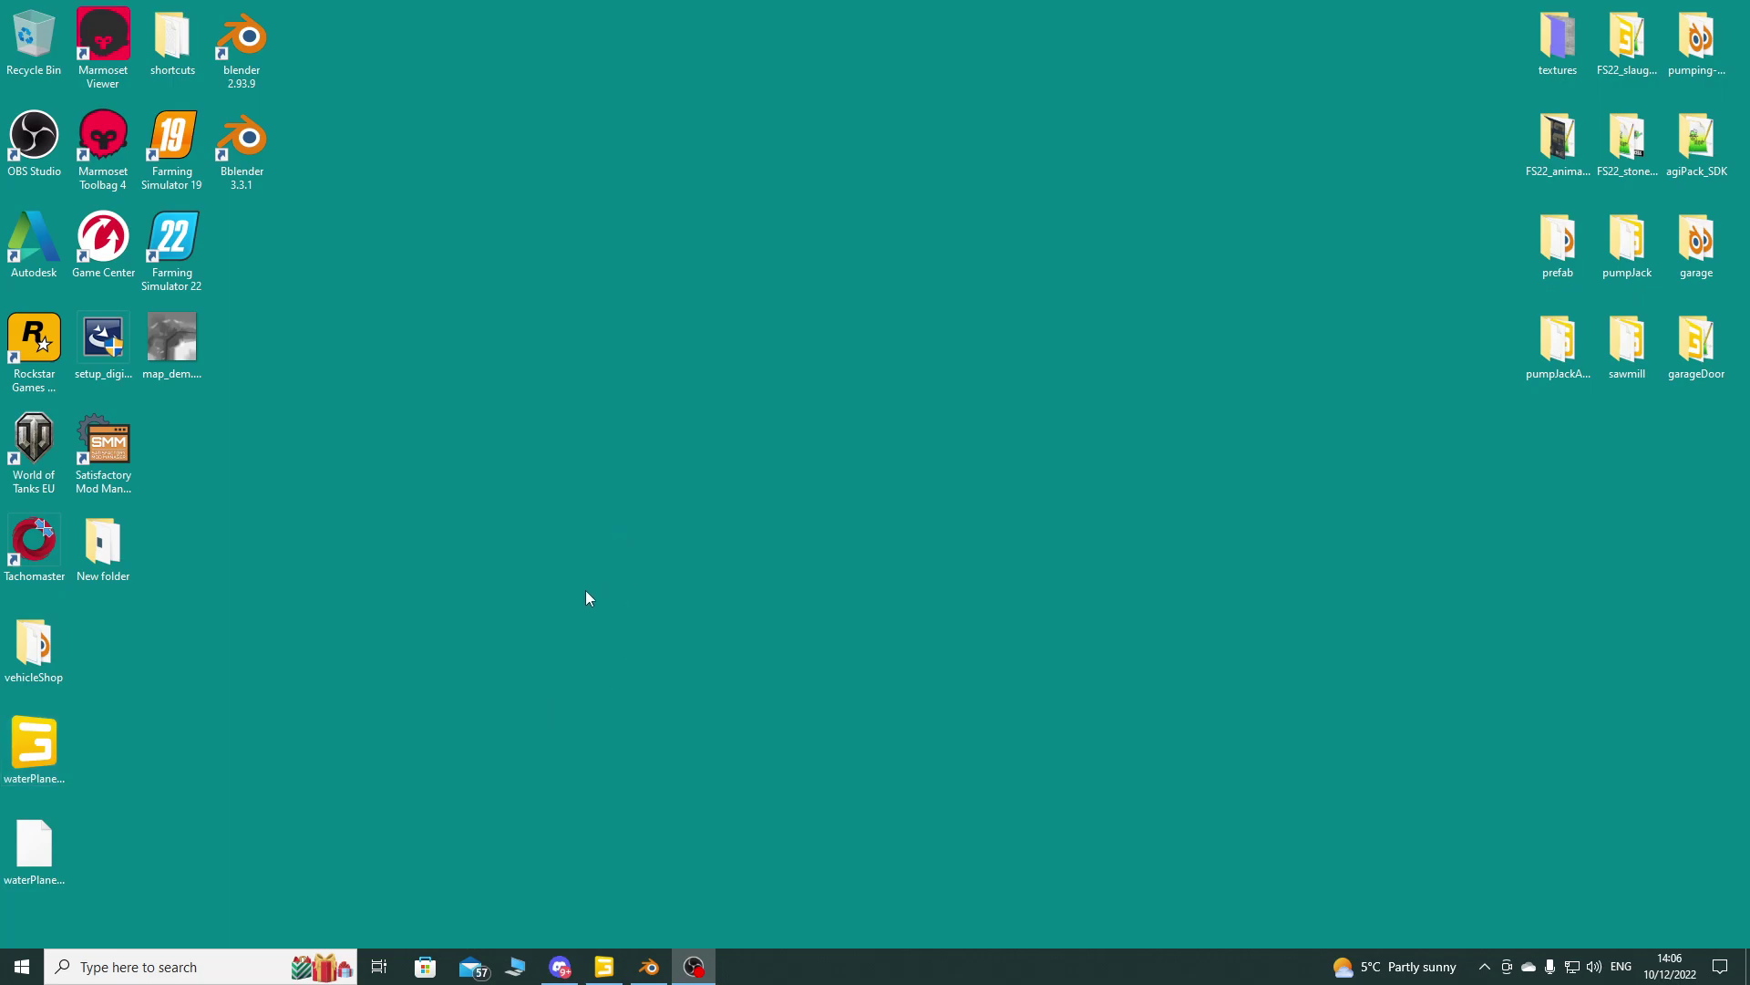
Step: Switch to GIANTS Editor and remove the Animation panel from the layout
left_click(604, 967)
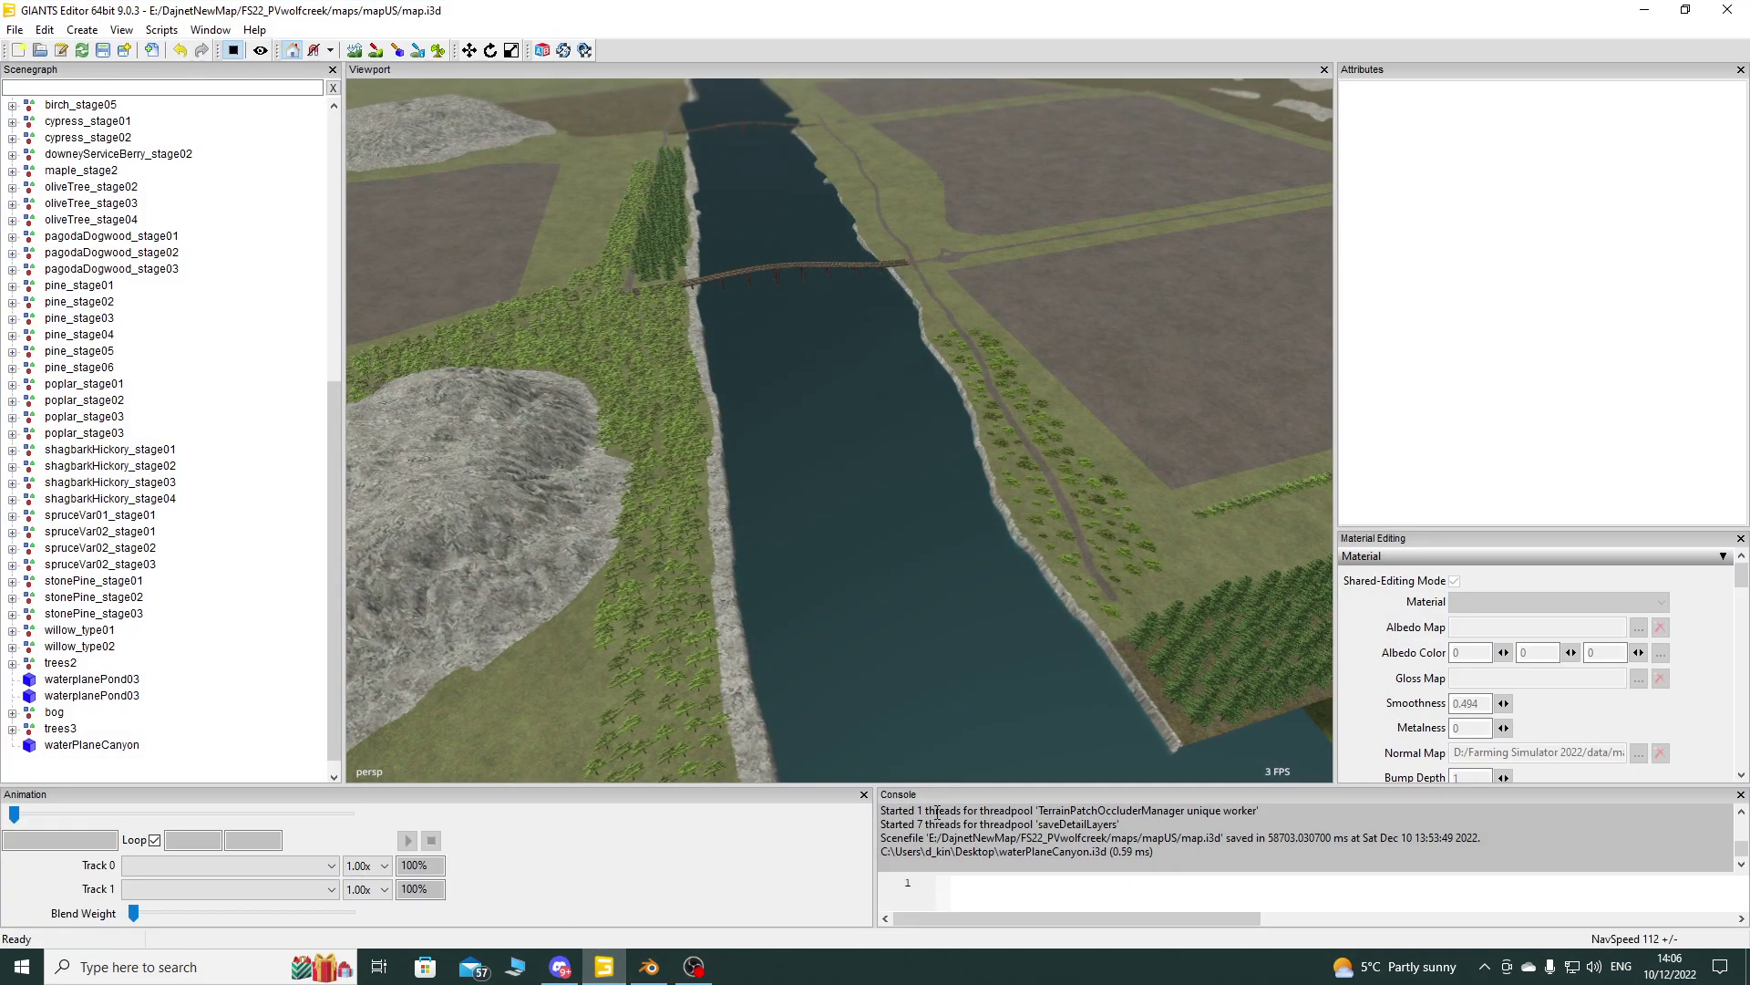
left_click(865, 794)
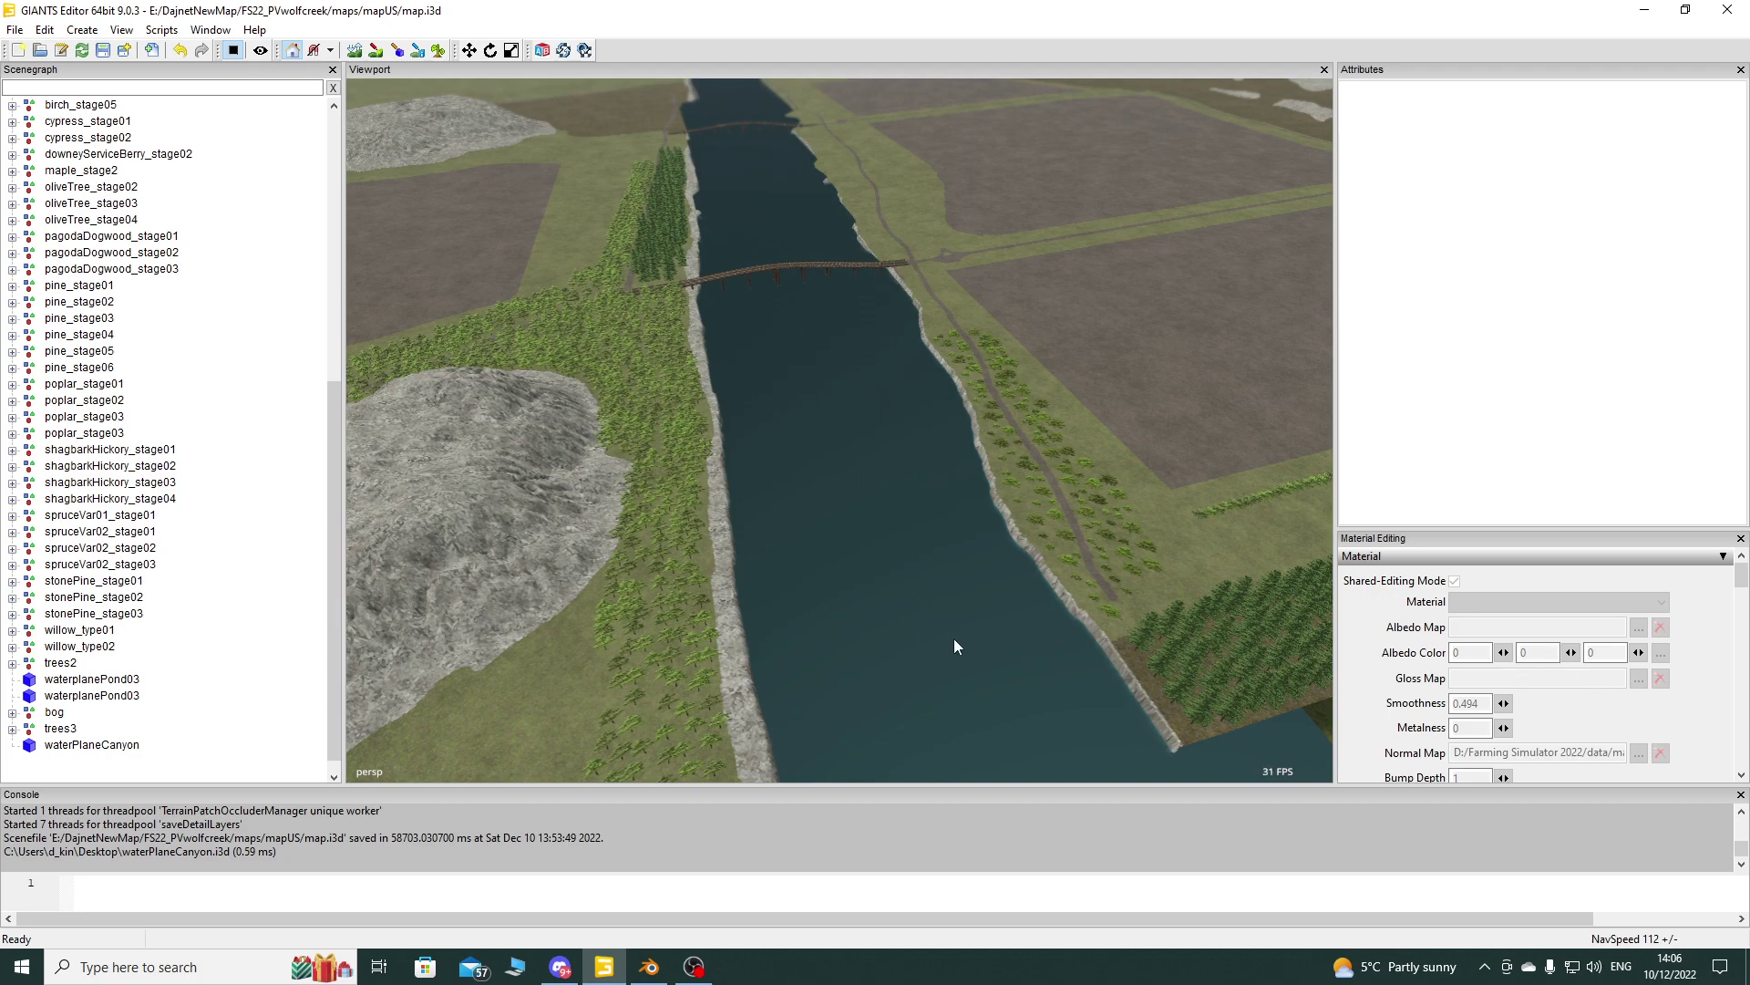
Step: In Blender, show the UV editor beside the 3D view and unwrap waterPlaneCanyon from the top using Project from View (Bounds)
left_click(649, 966)
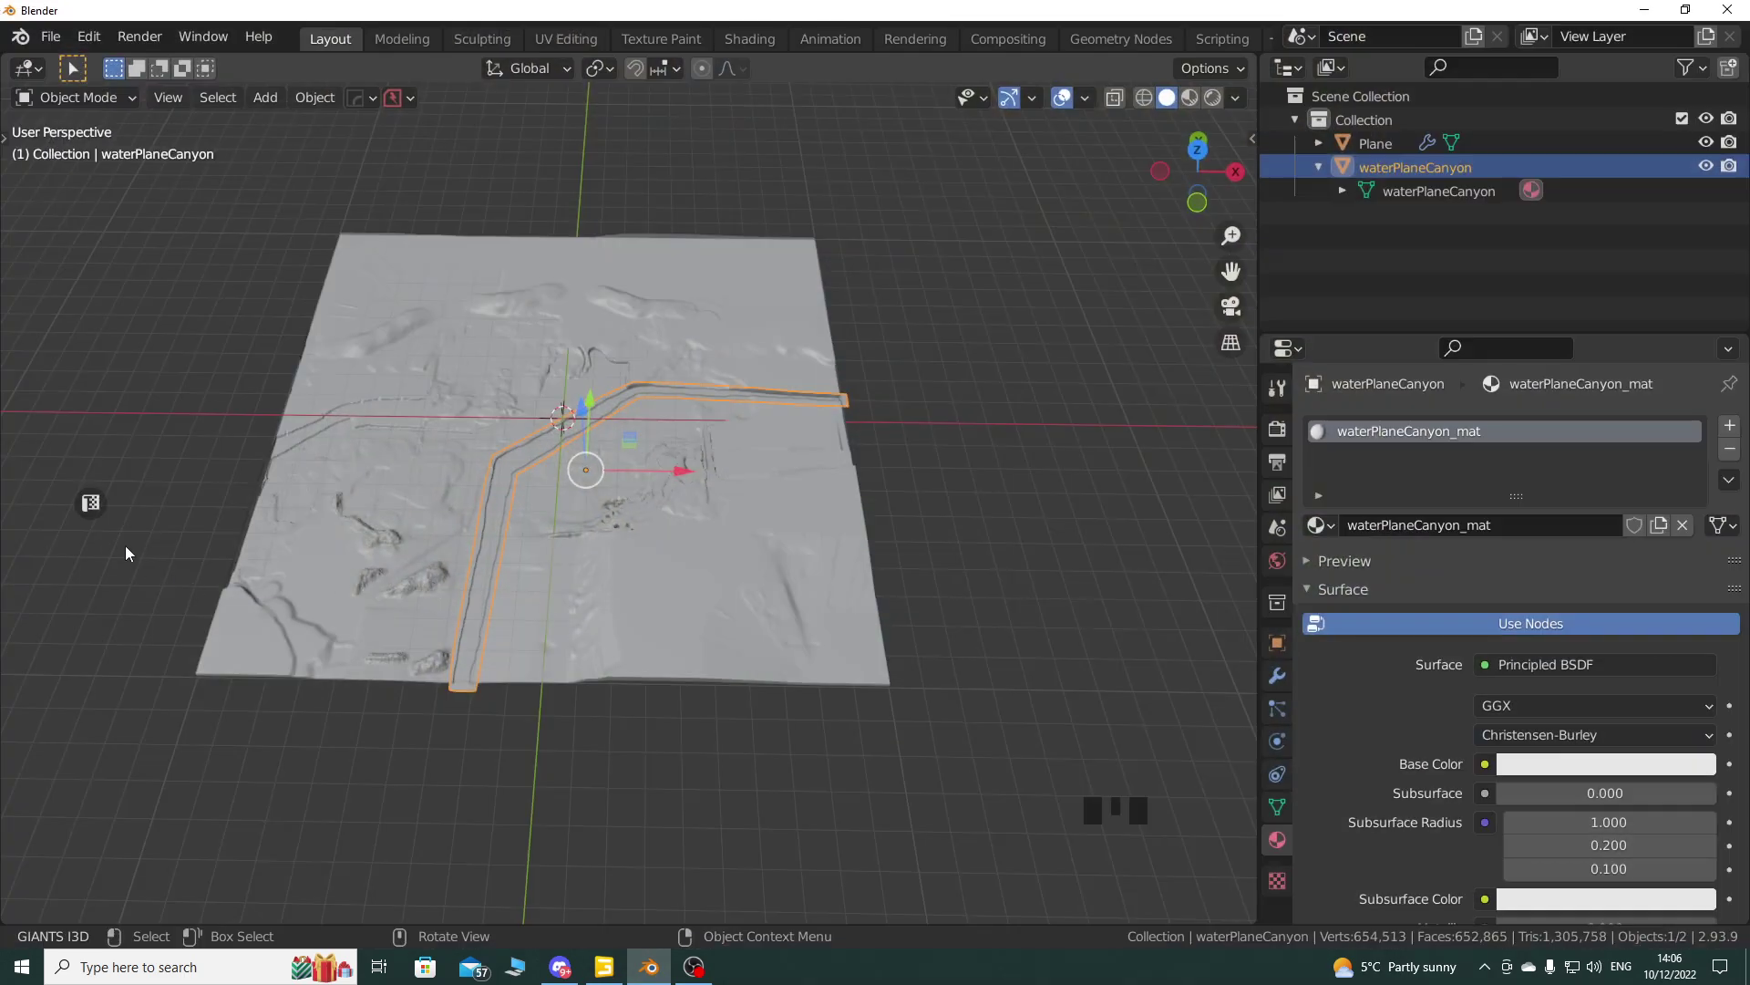
left_click(91, 502)
key("Tab")
key("Tab")
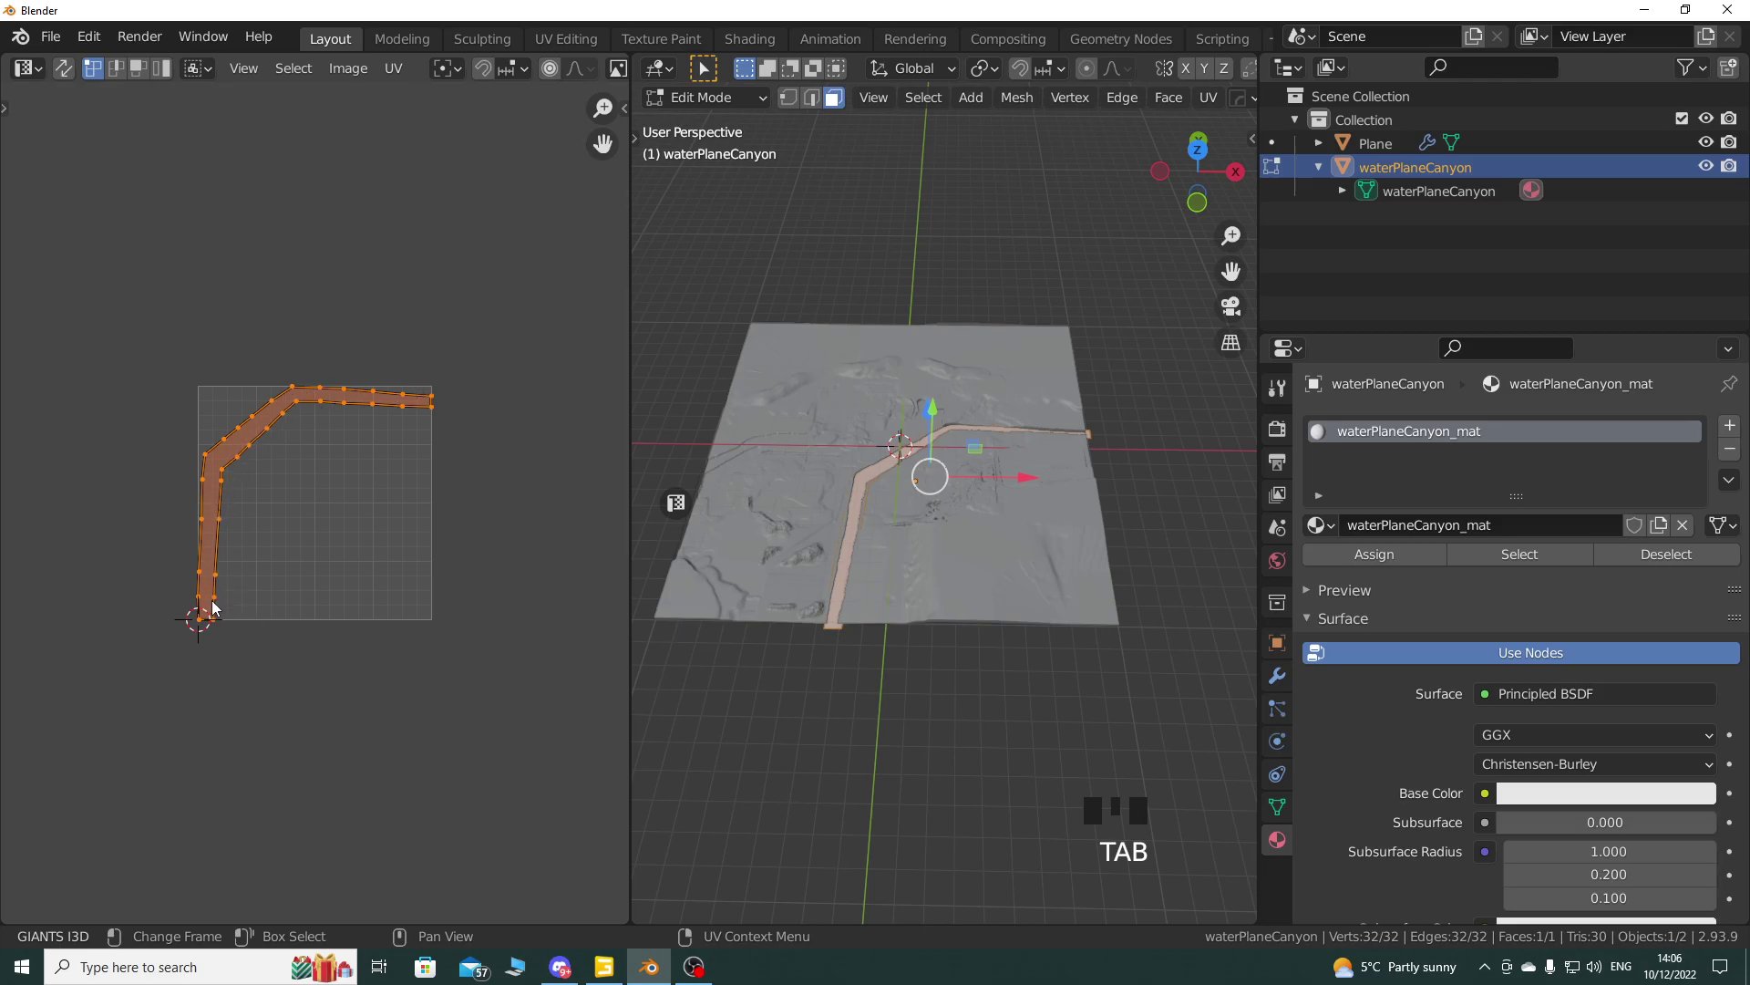
key("KP_7")
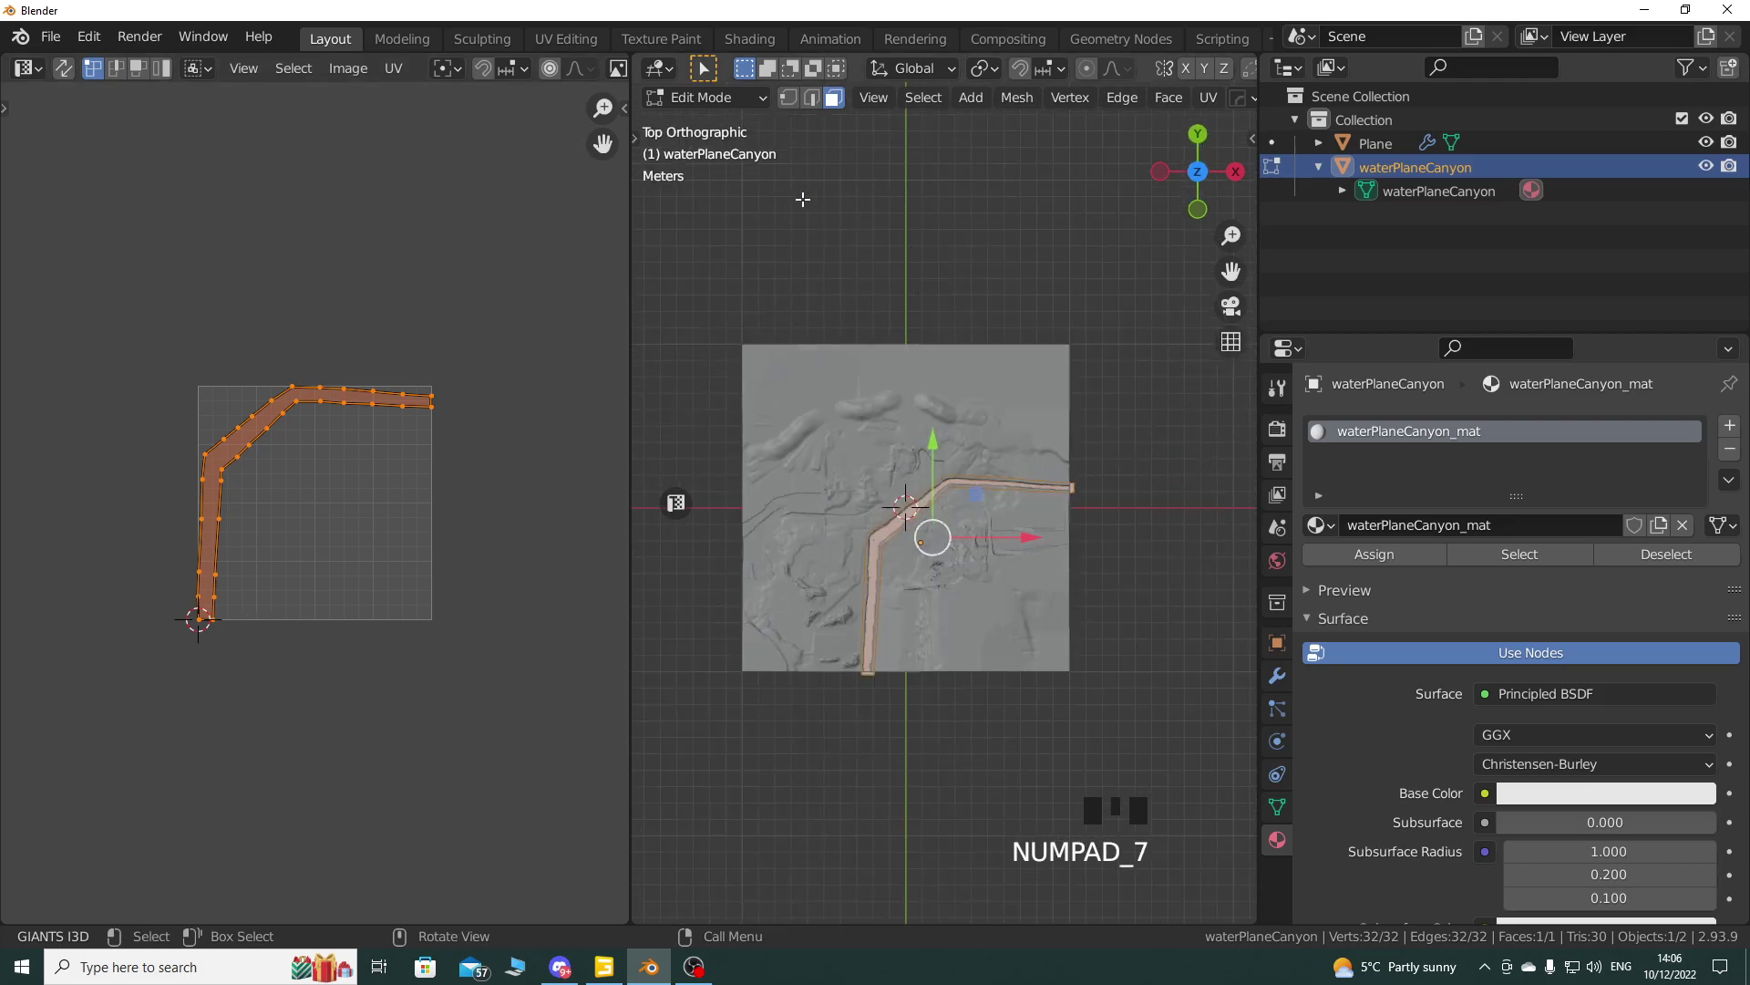
left_click(877, 98)
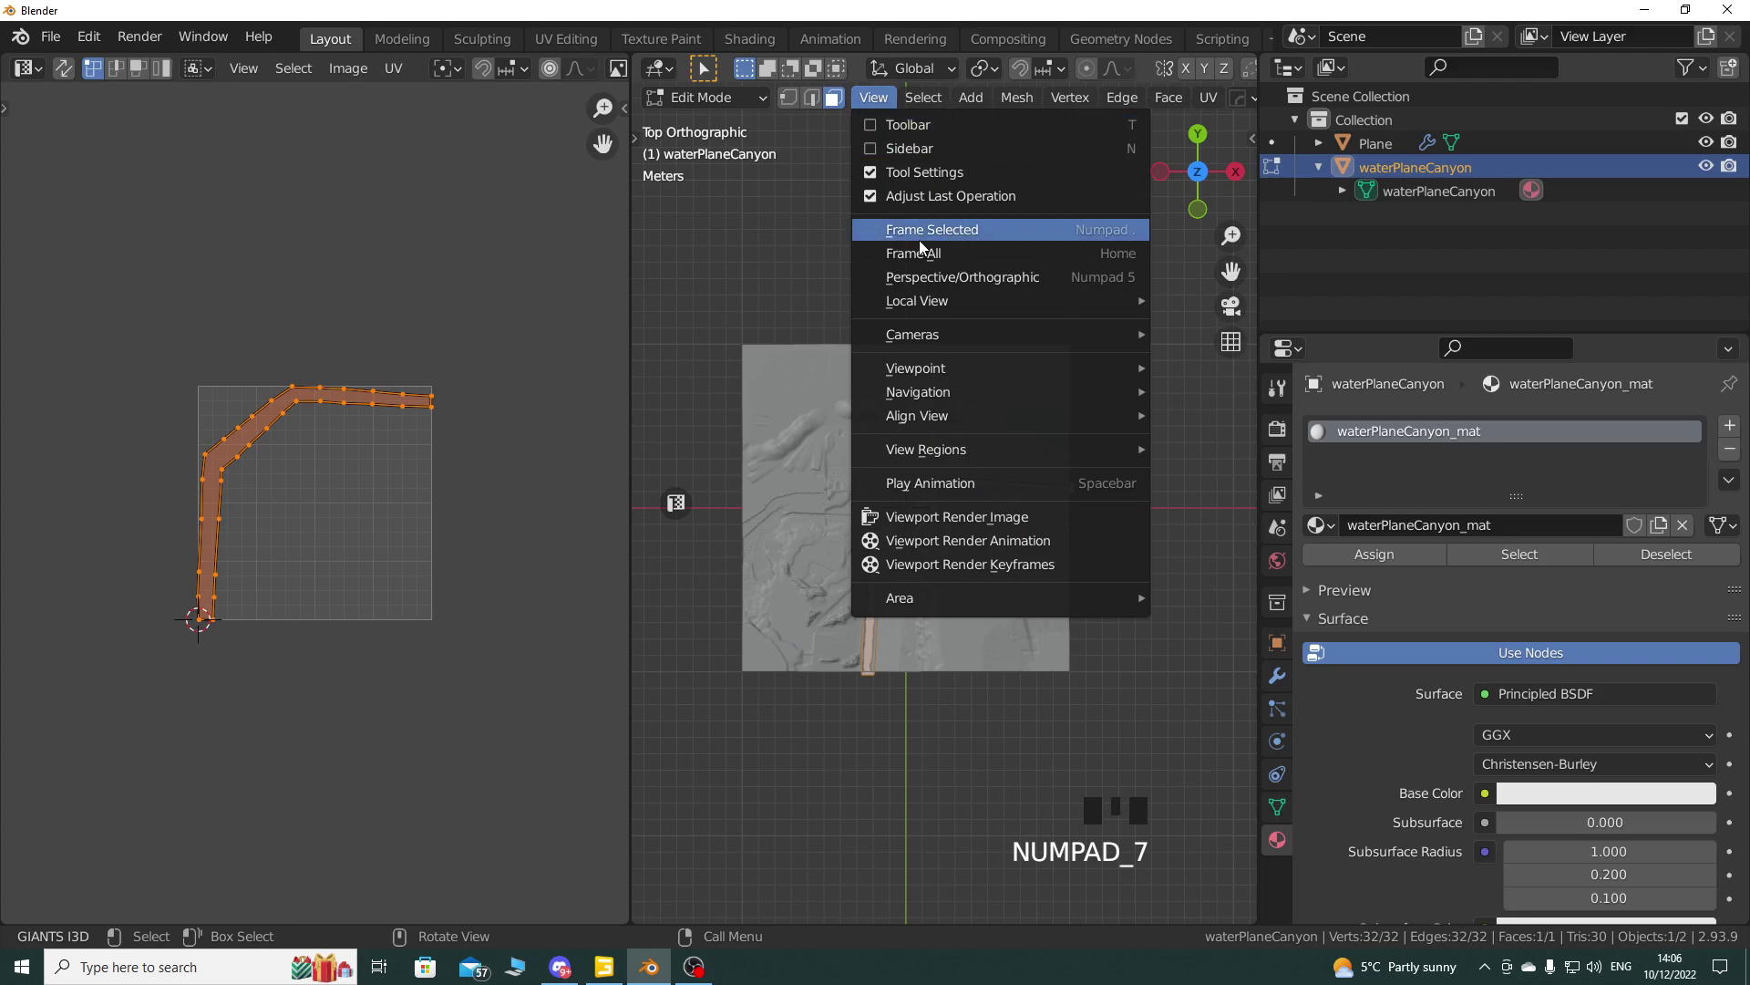
mouse_move(931, 369)
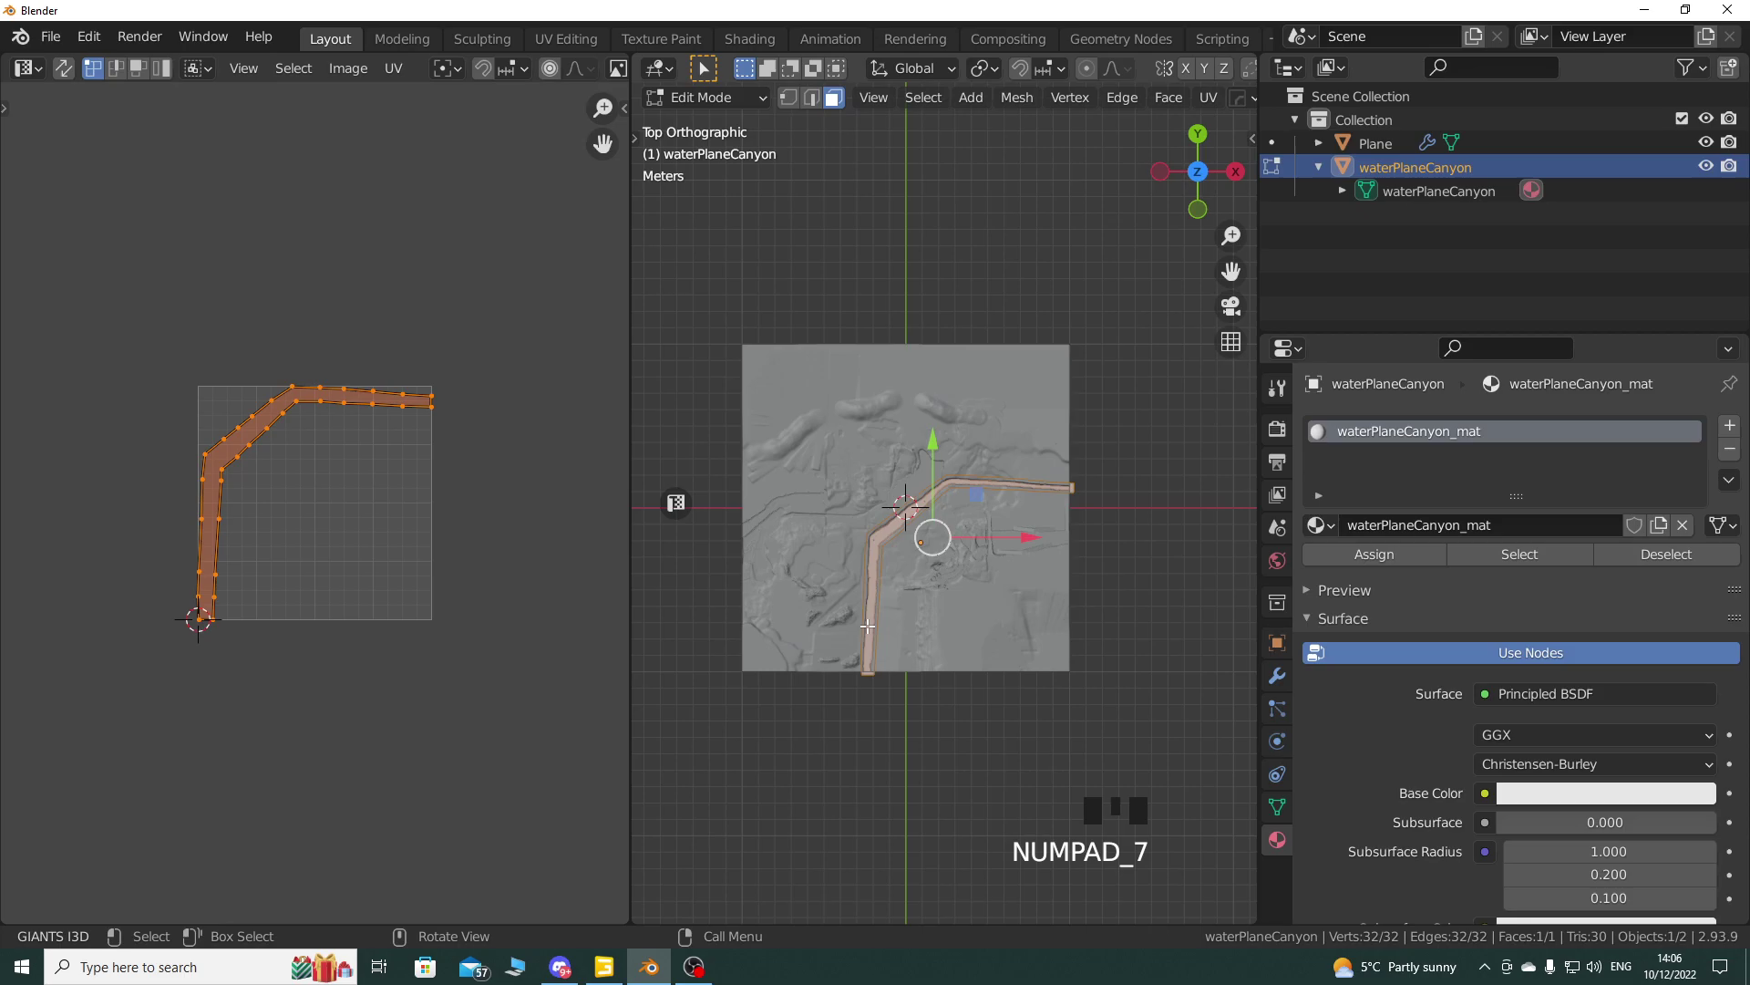
key("u")
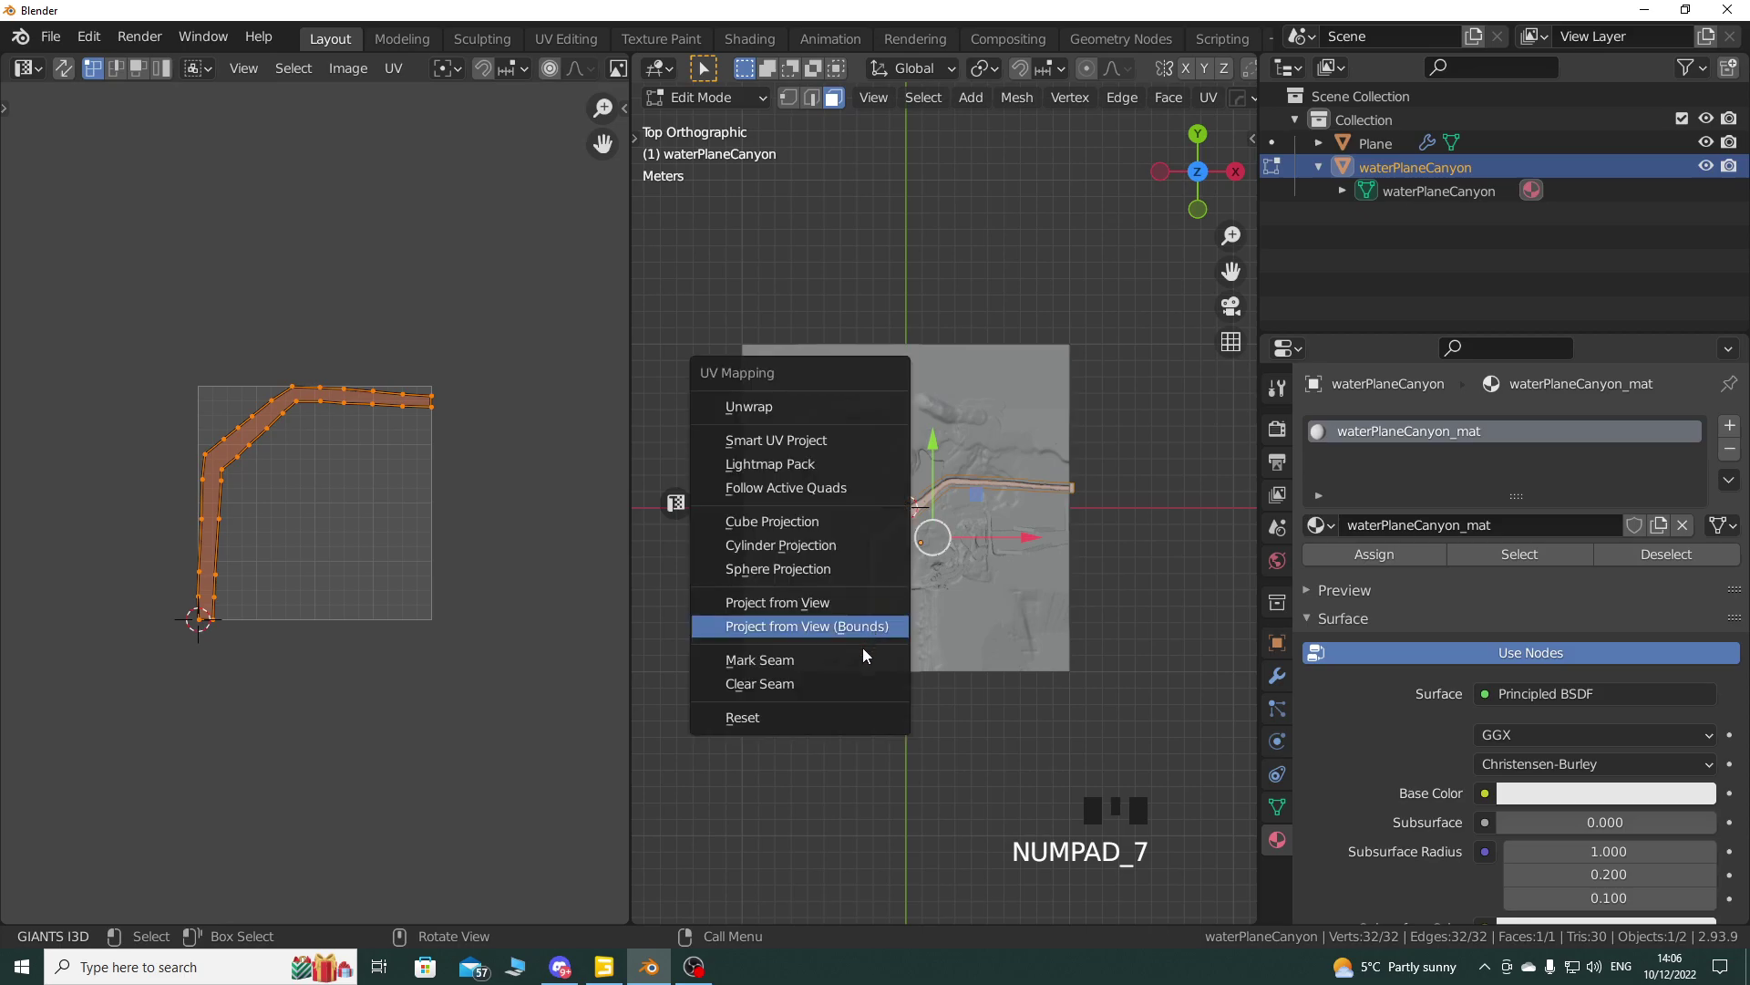
left_click(819, 627)
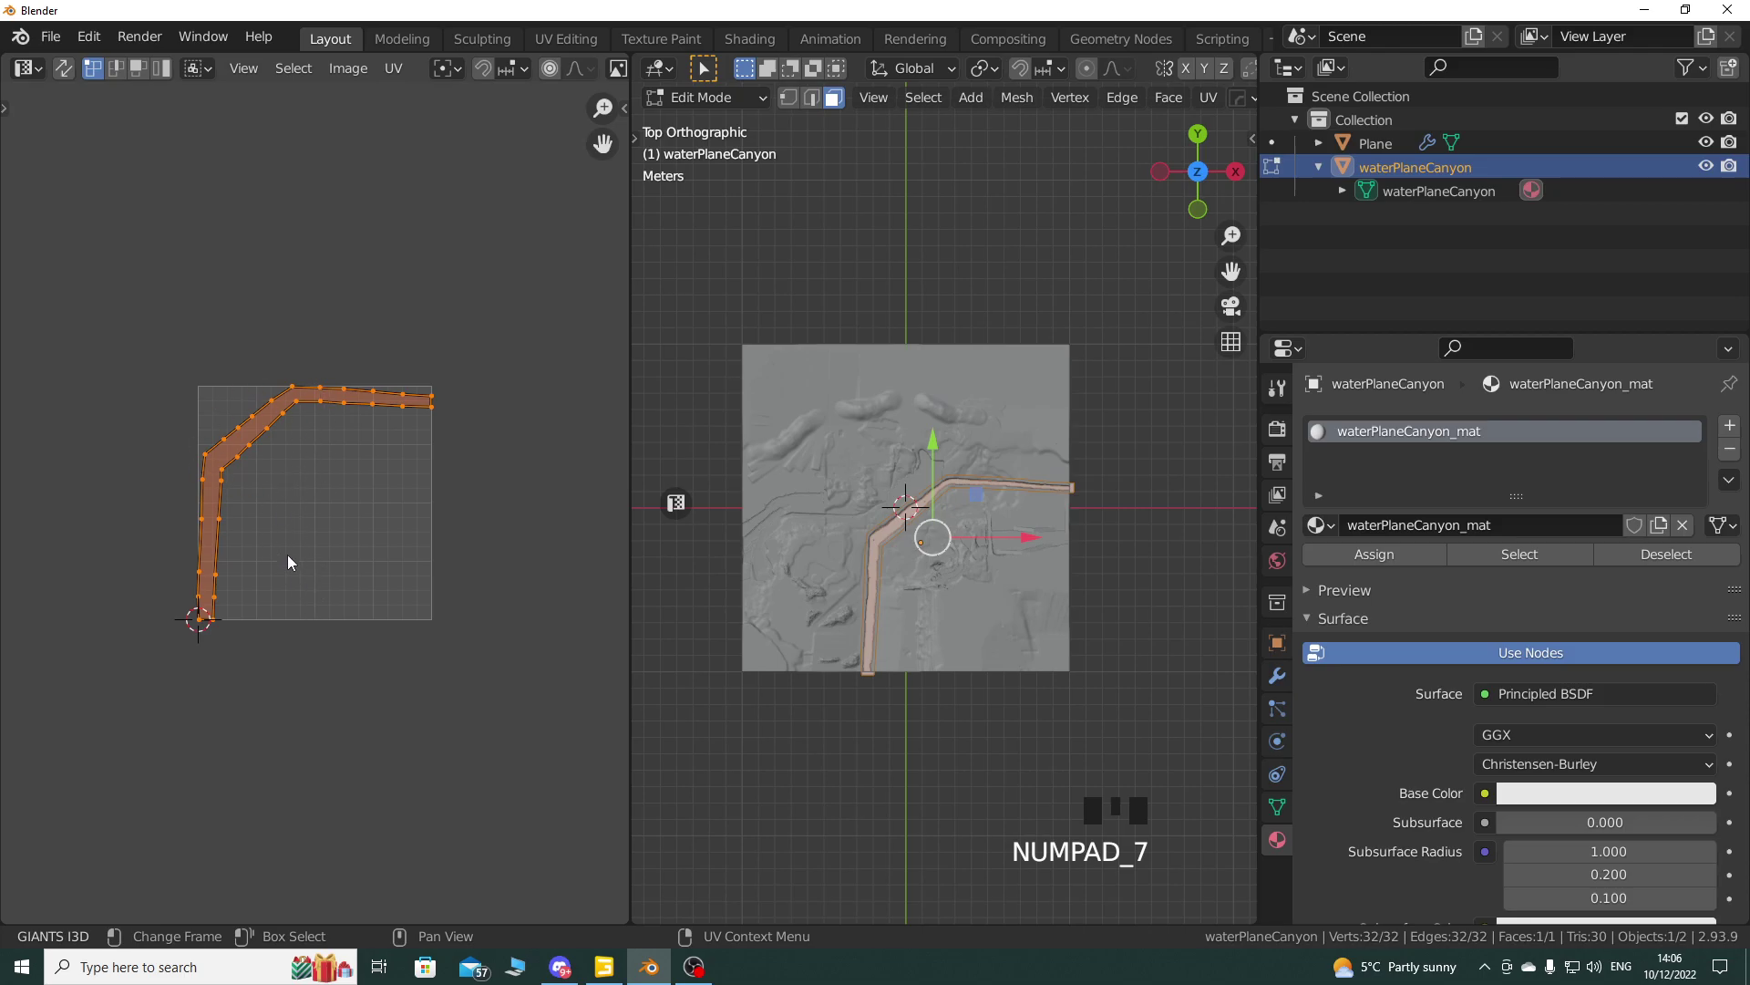
key("s")
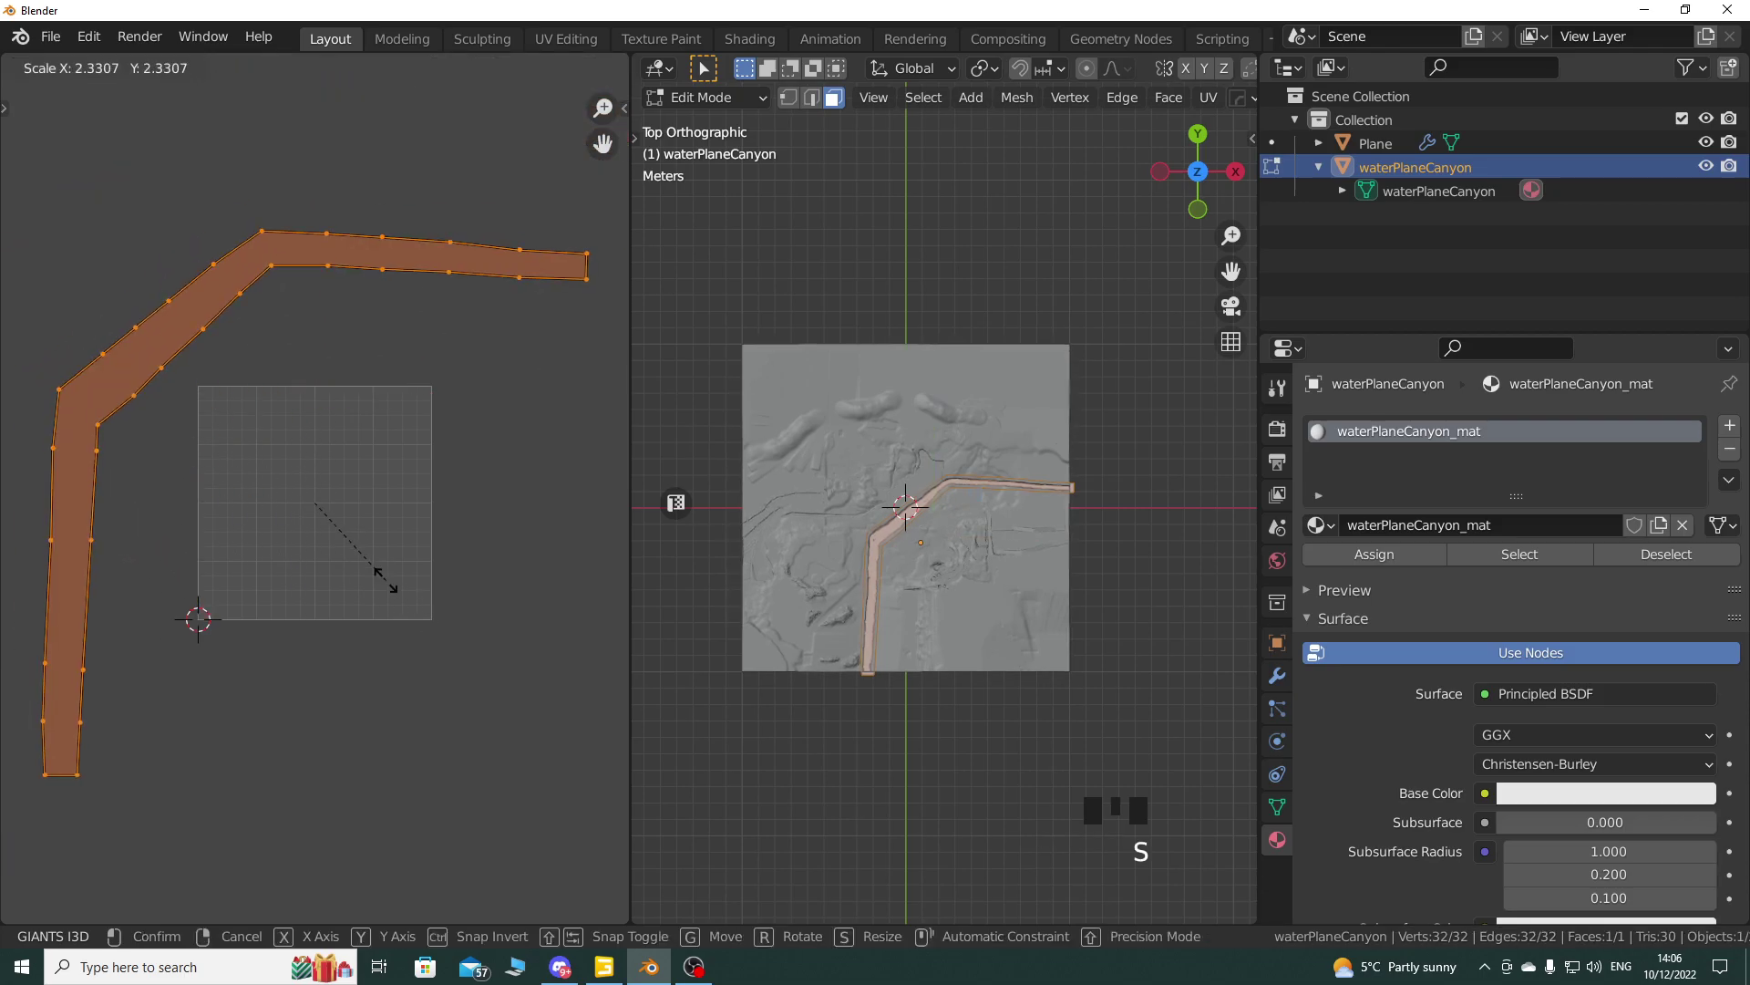
key("Escape")
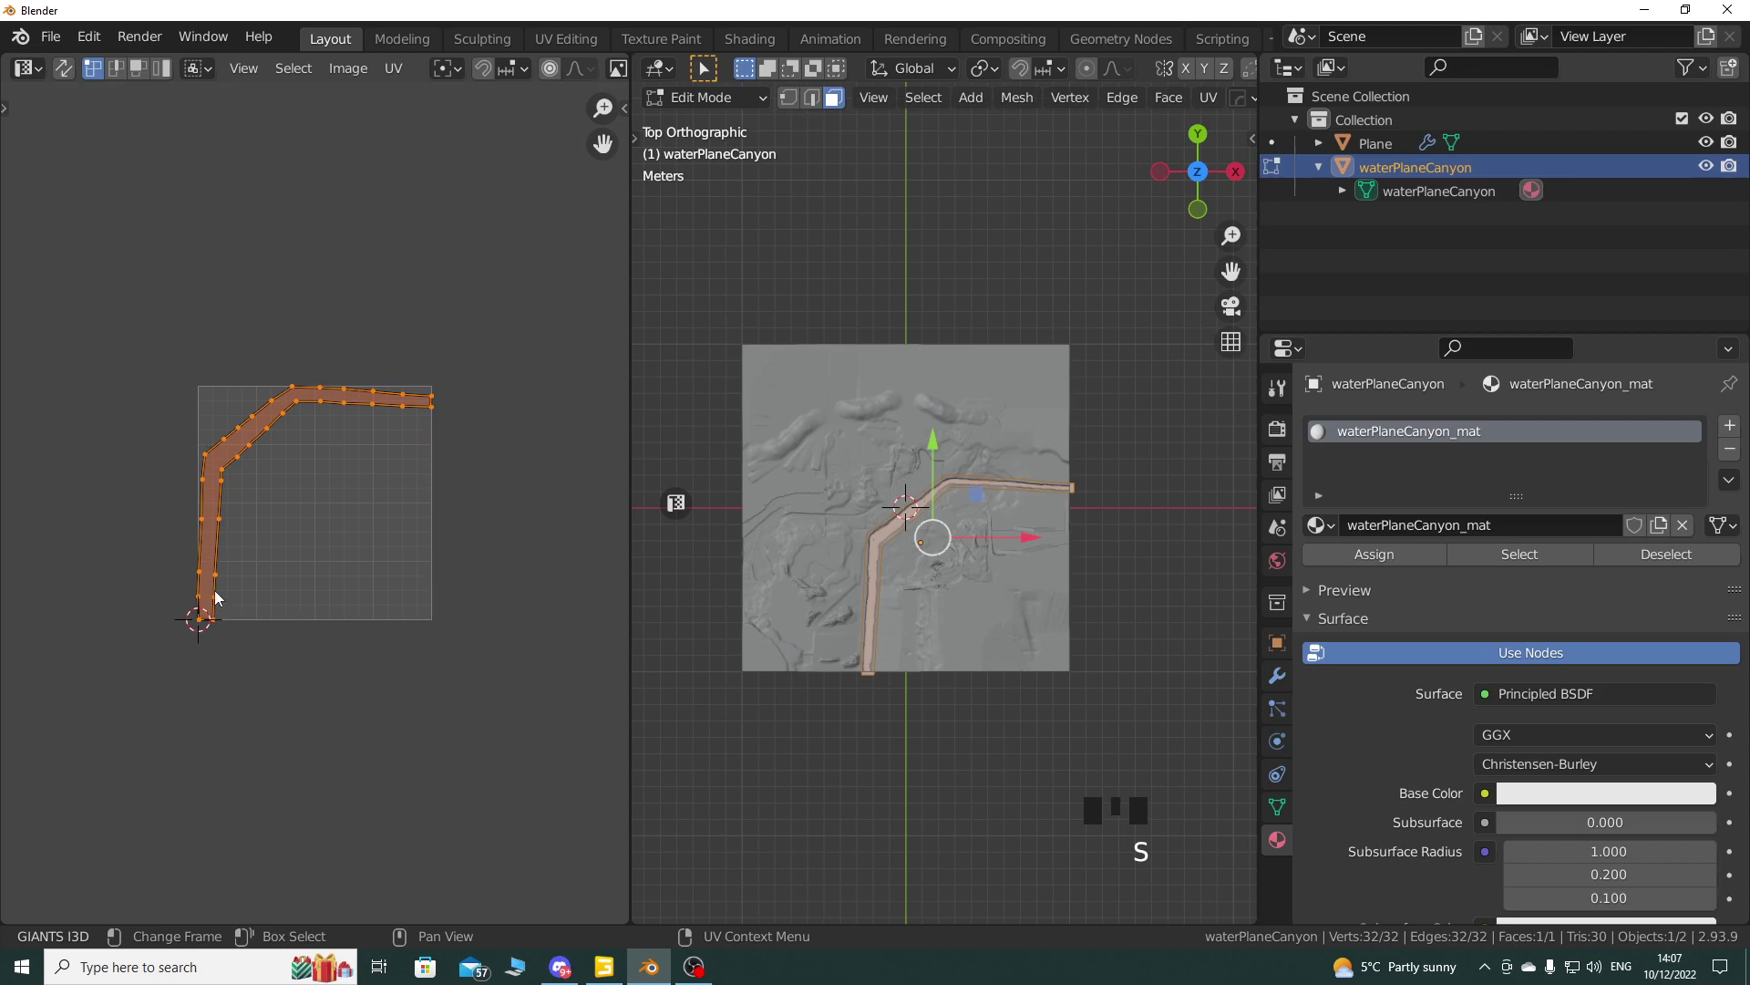
key("s")
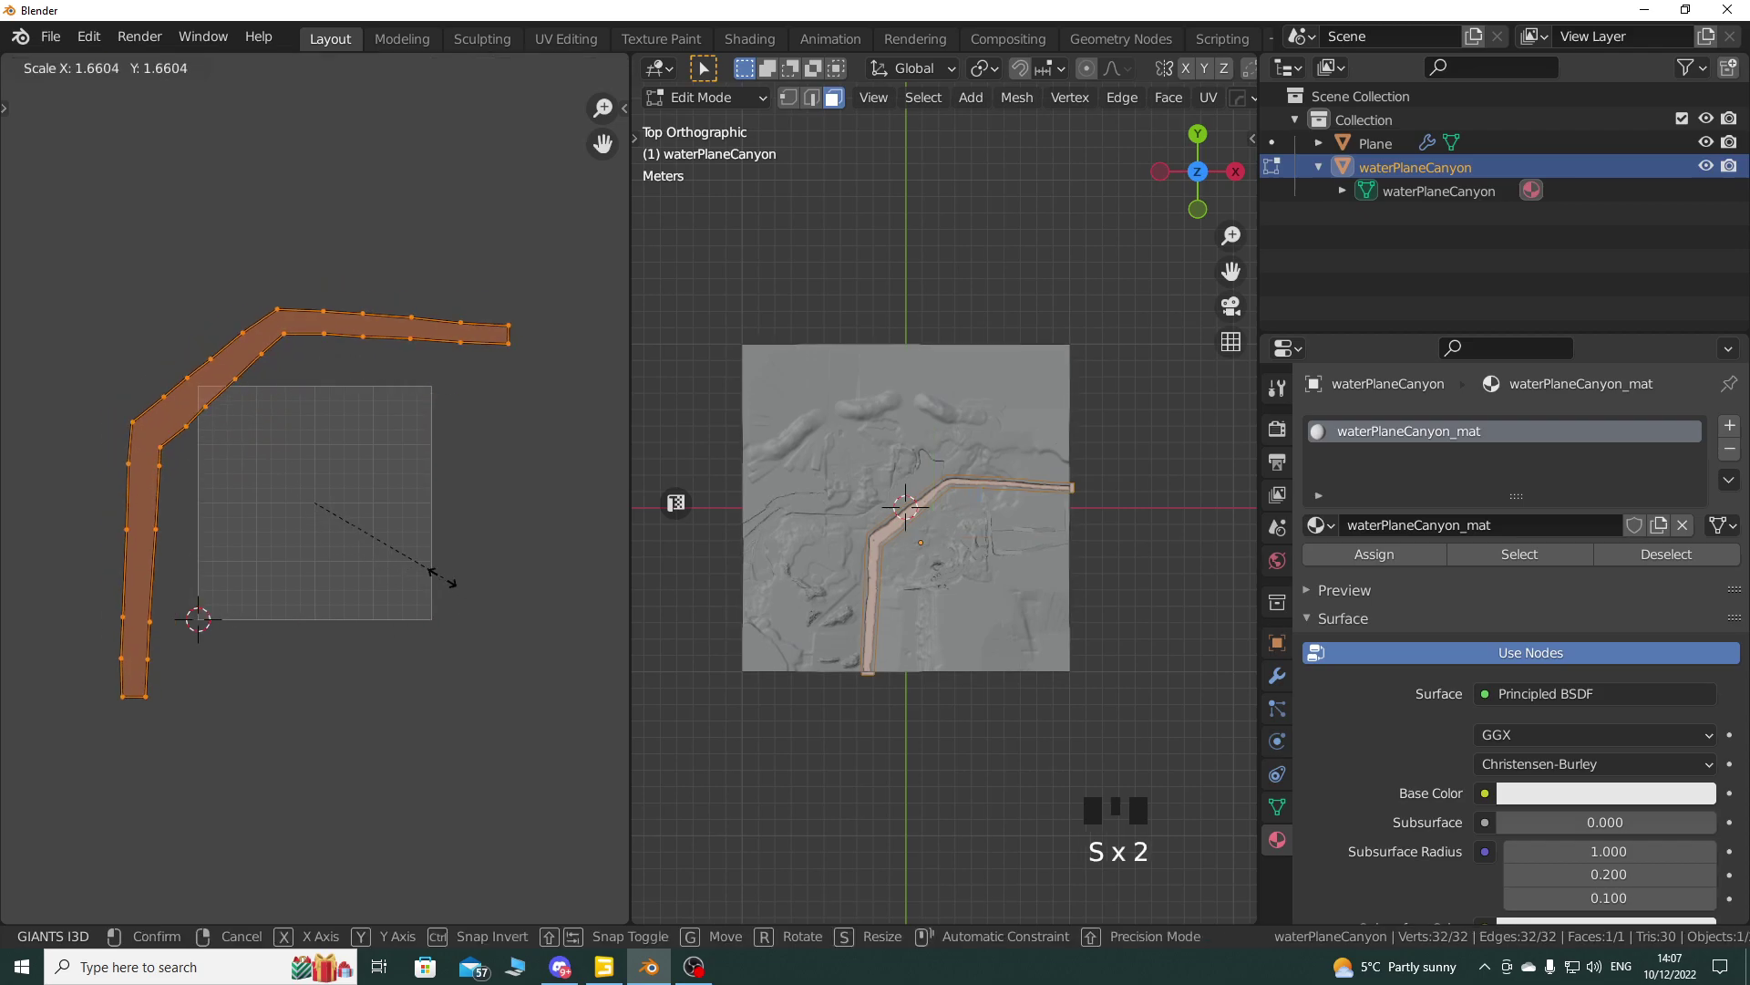
right_click(347, 494)
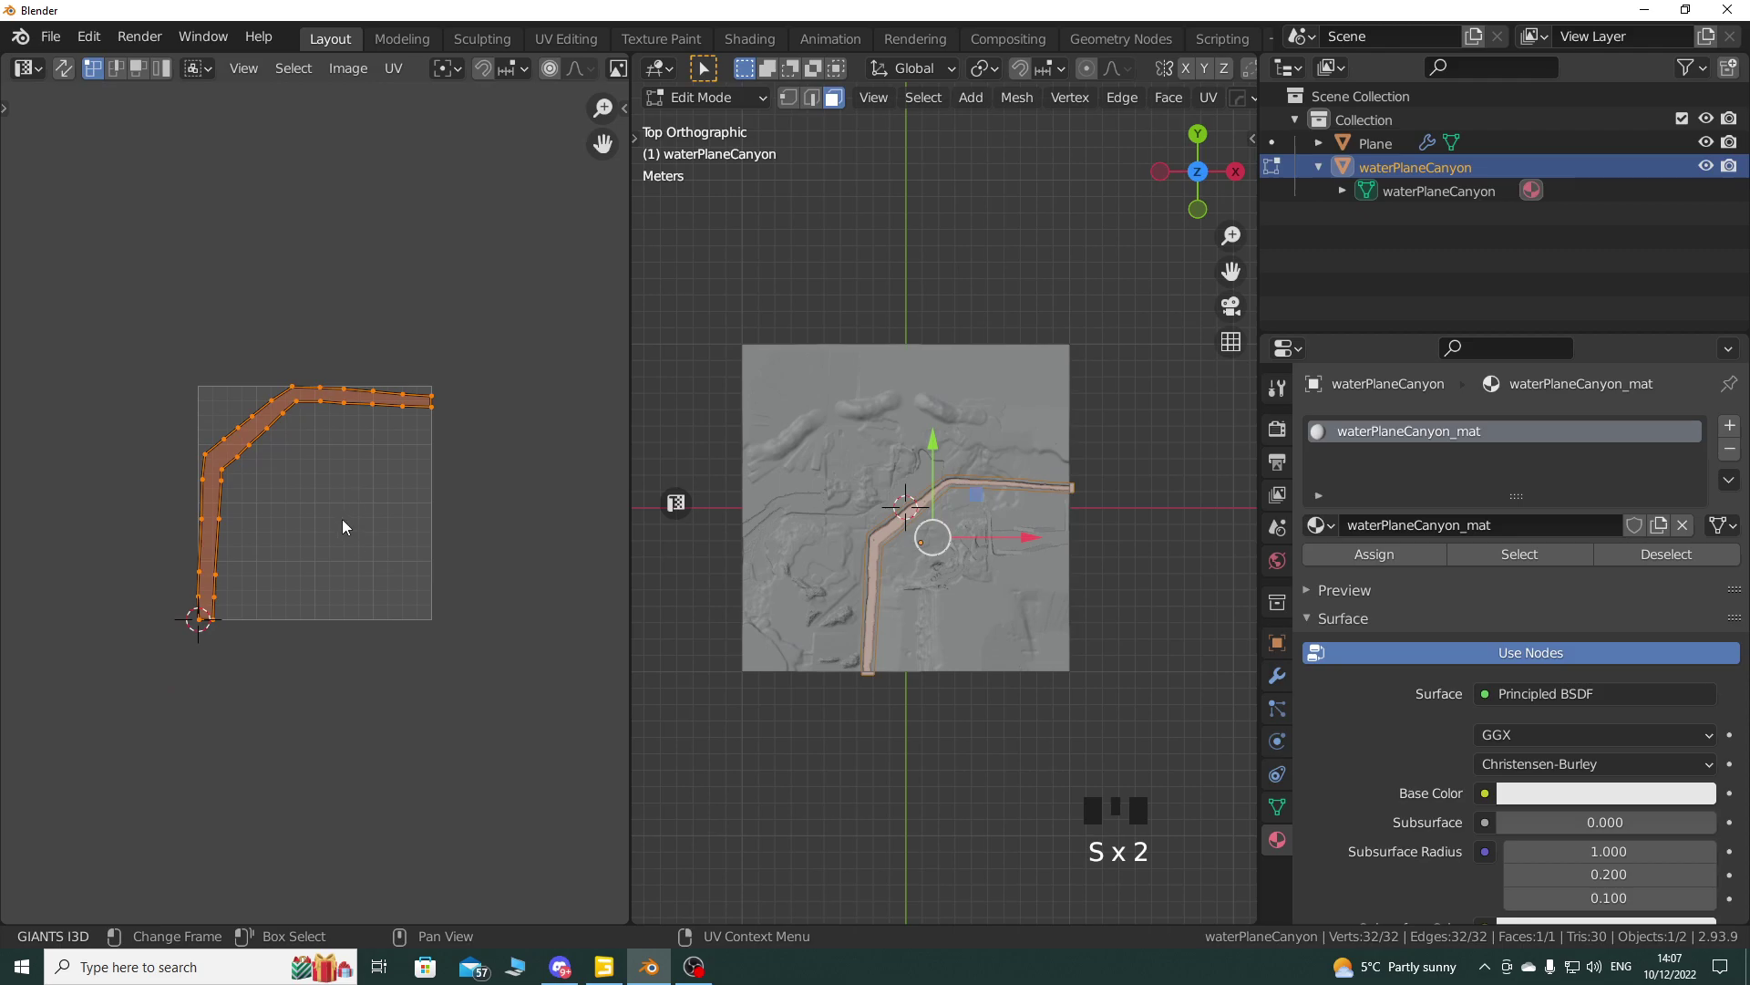
Step: Hide the UV editor and return waterPlaneCanyon to Object Mode, and view the canyon water in GIANTS Editor
left_click(675, 502)
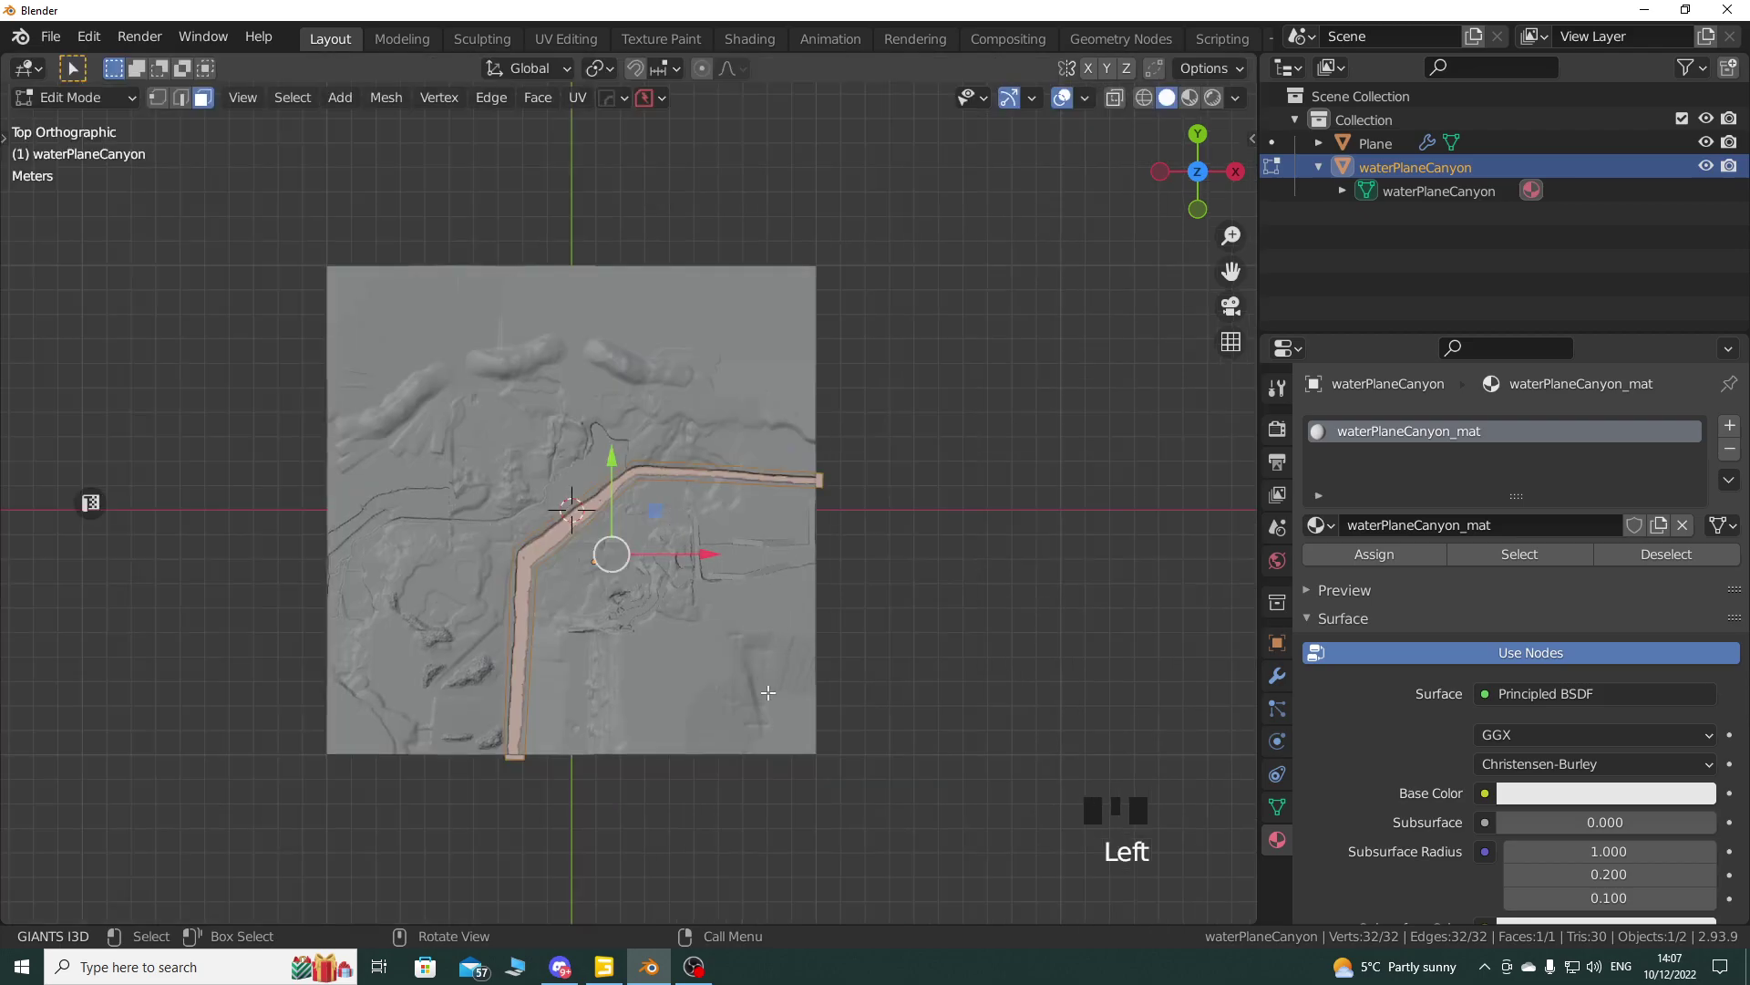
key("Tab")
left_click(601, 969)
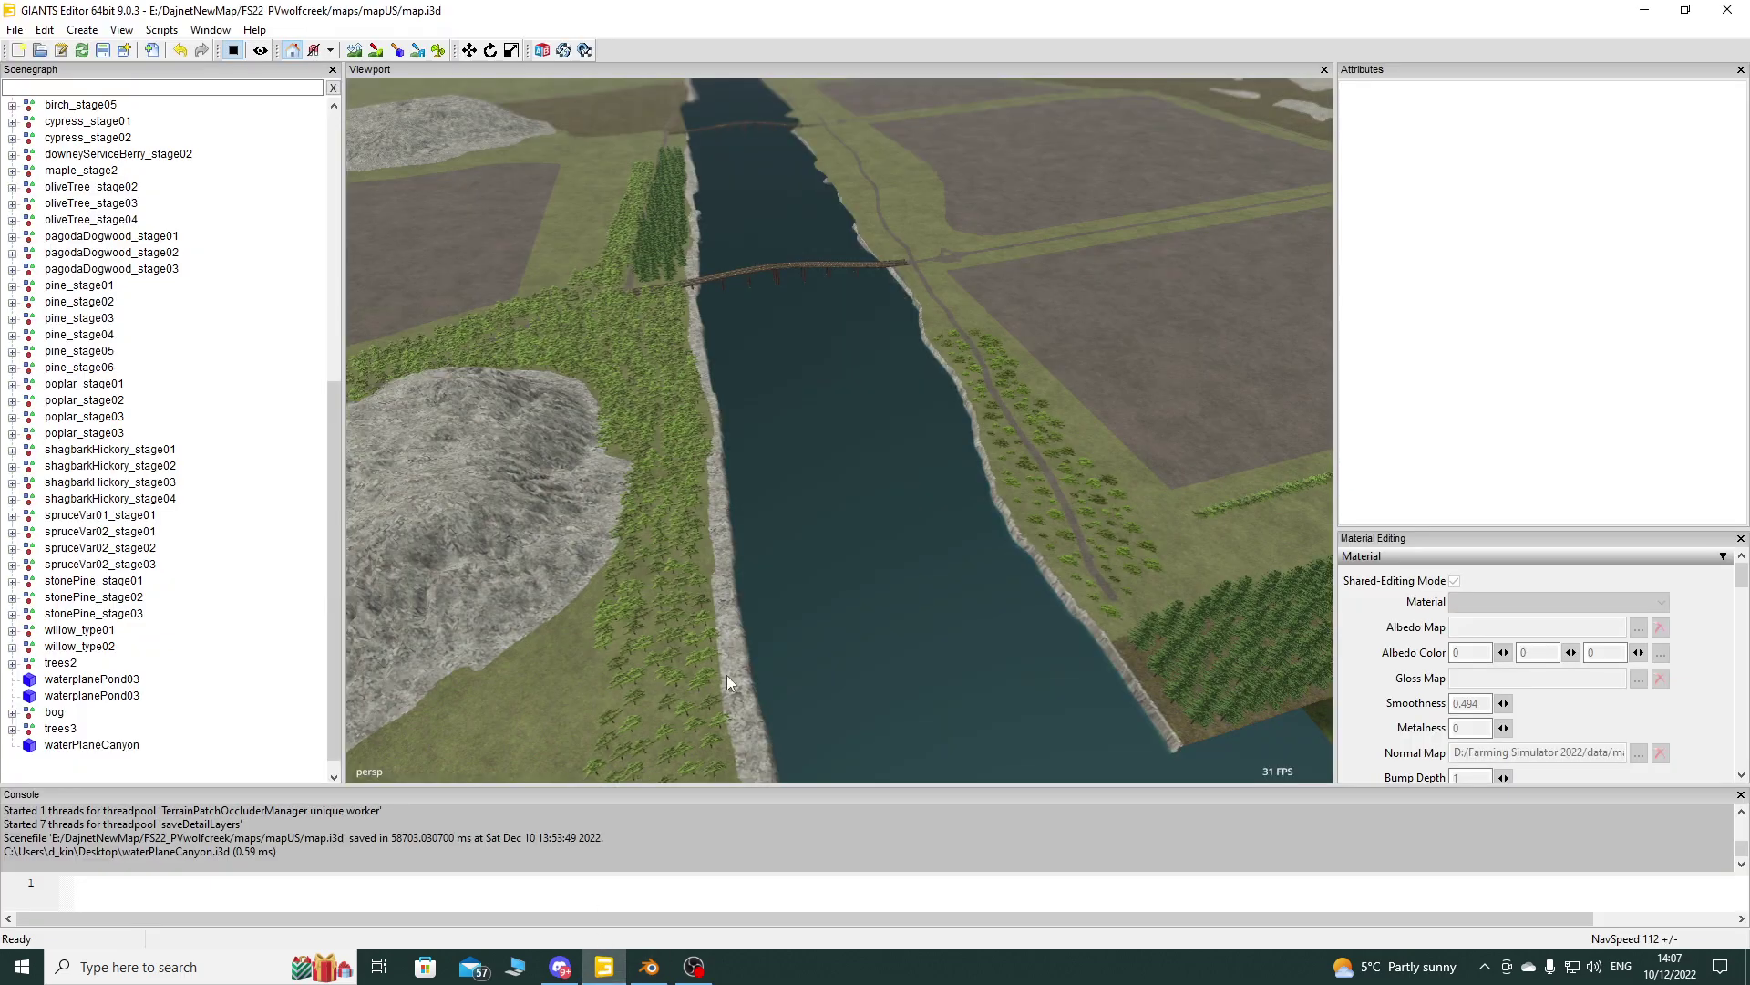
right_click_drag(797, 589, 860, 502)
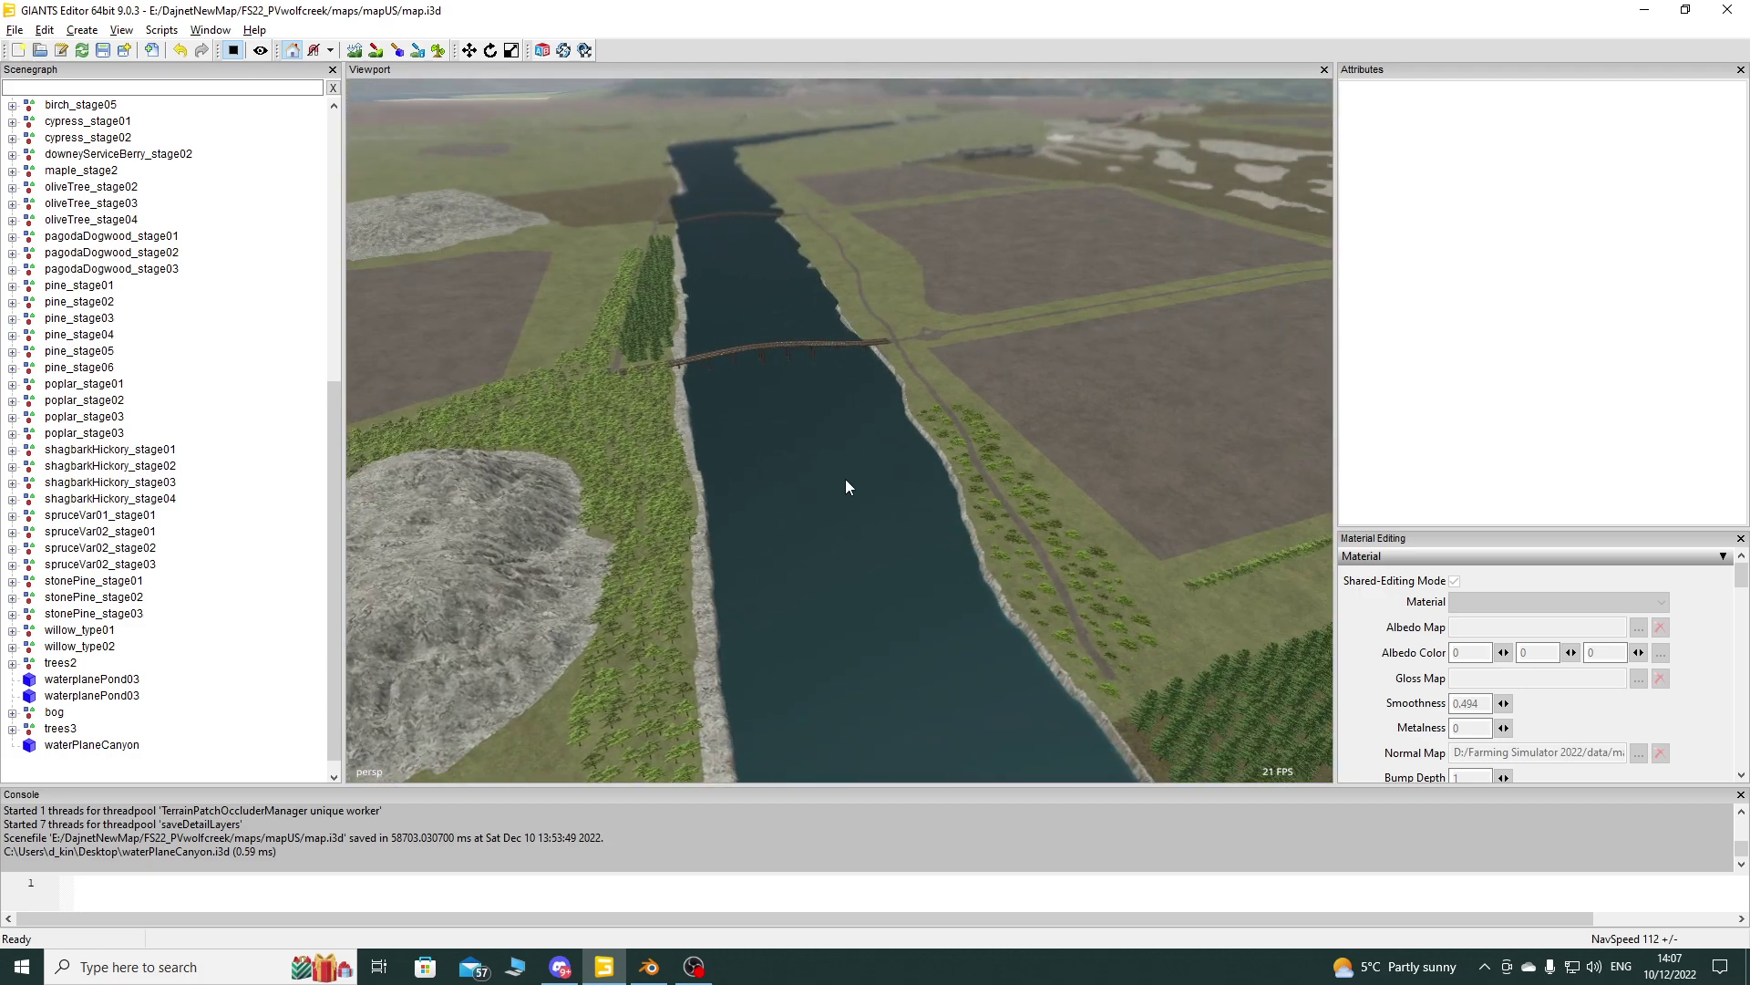